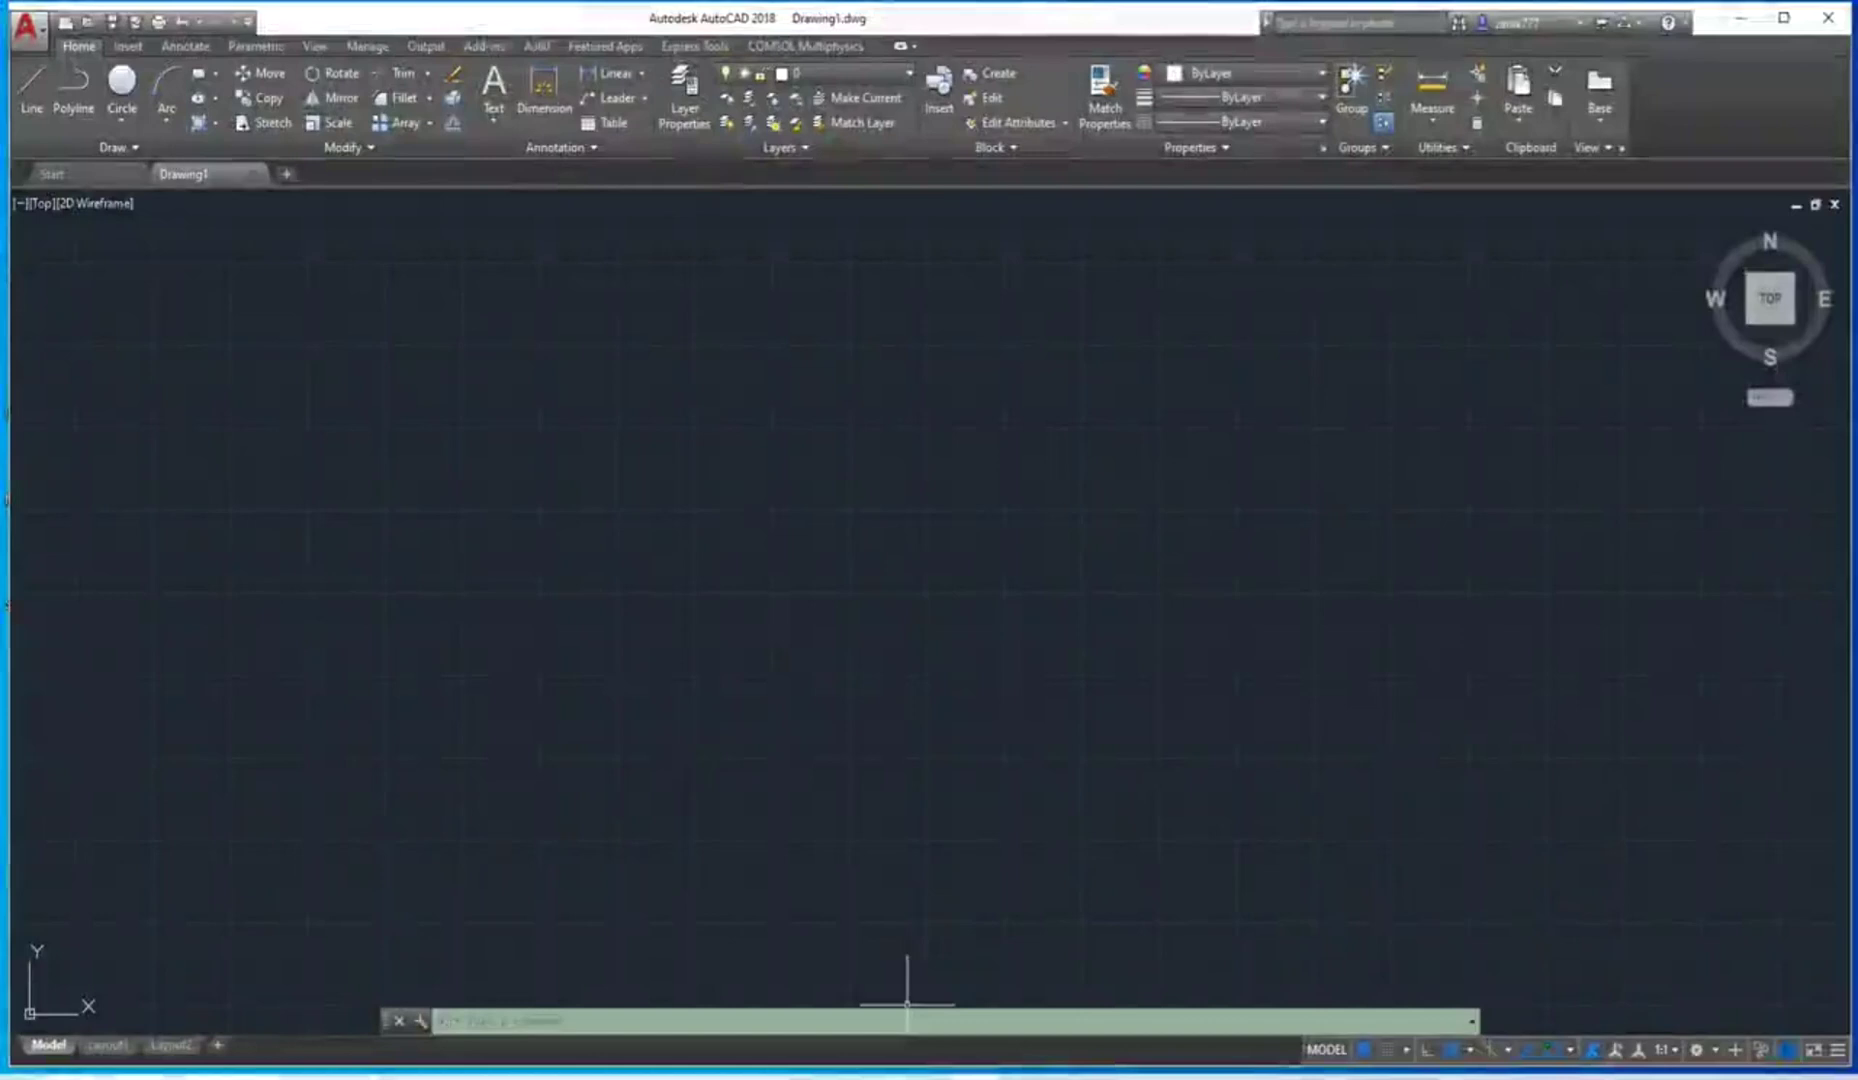
# Bring up slide 28, Practice Problem 1, in PowerPoint as the drawing reference.
pyautogui.moveTo(973, 1076)
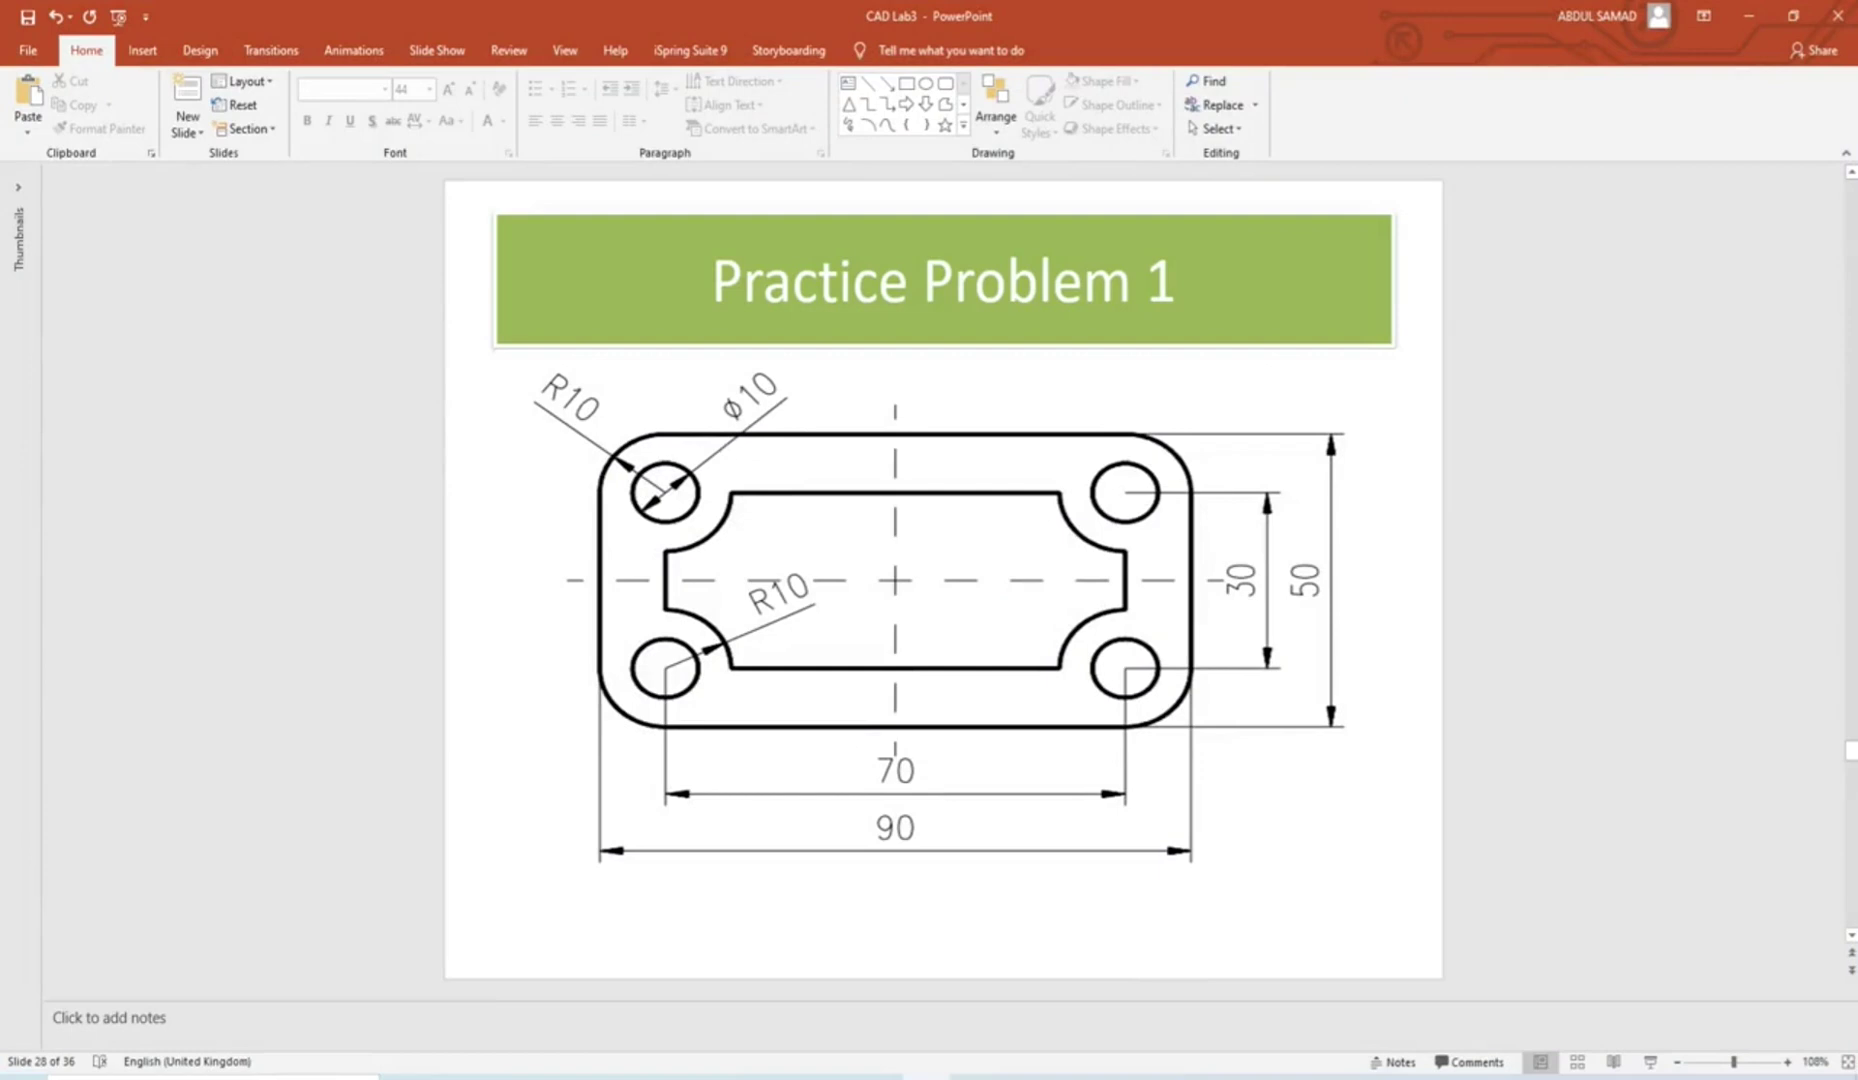
pyautogui.press('pagedown')
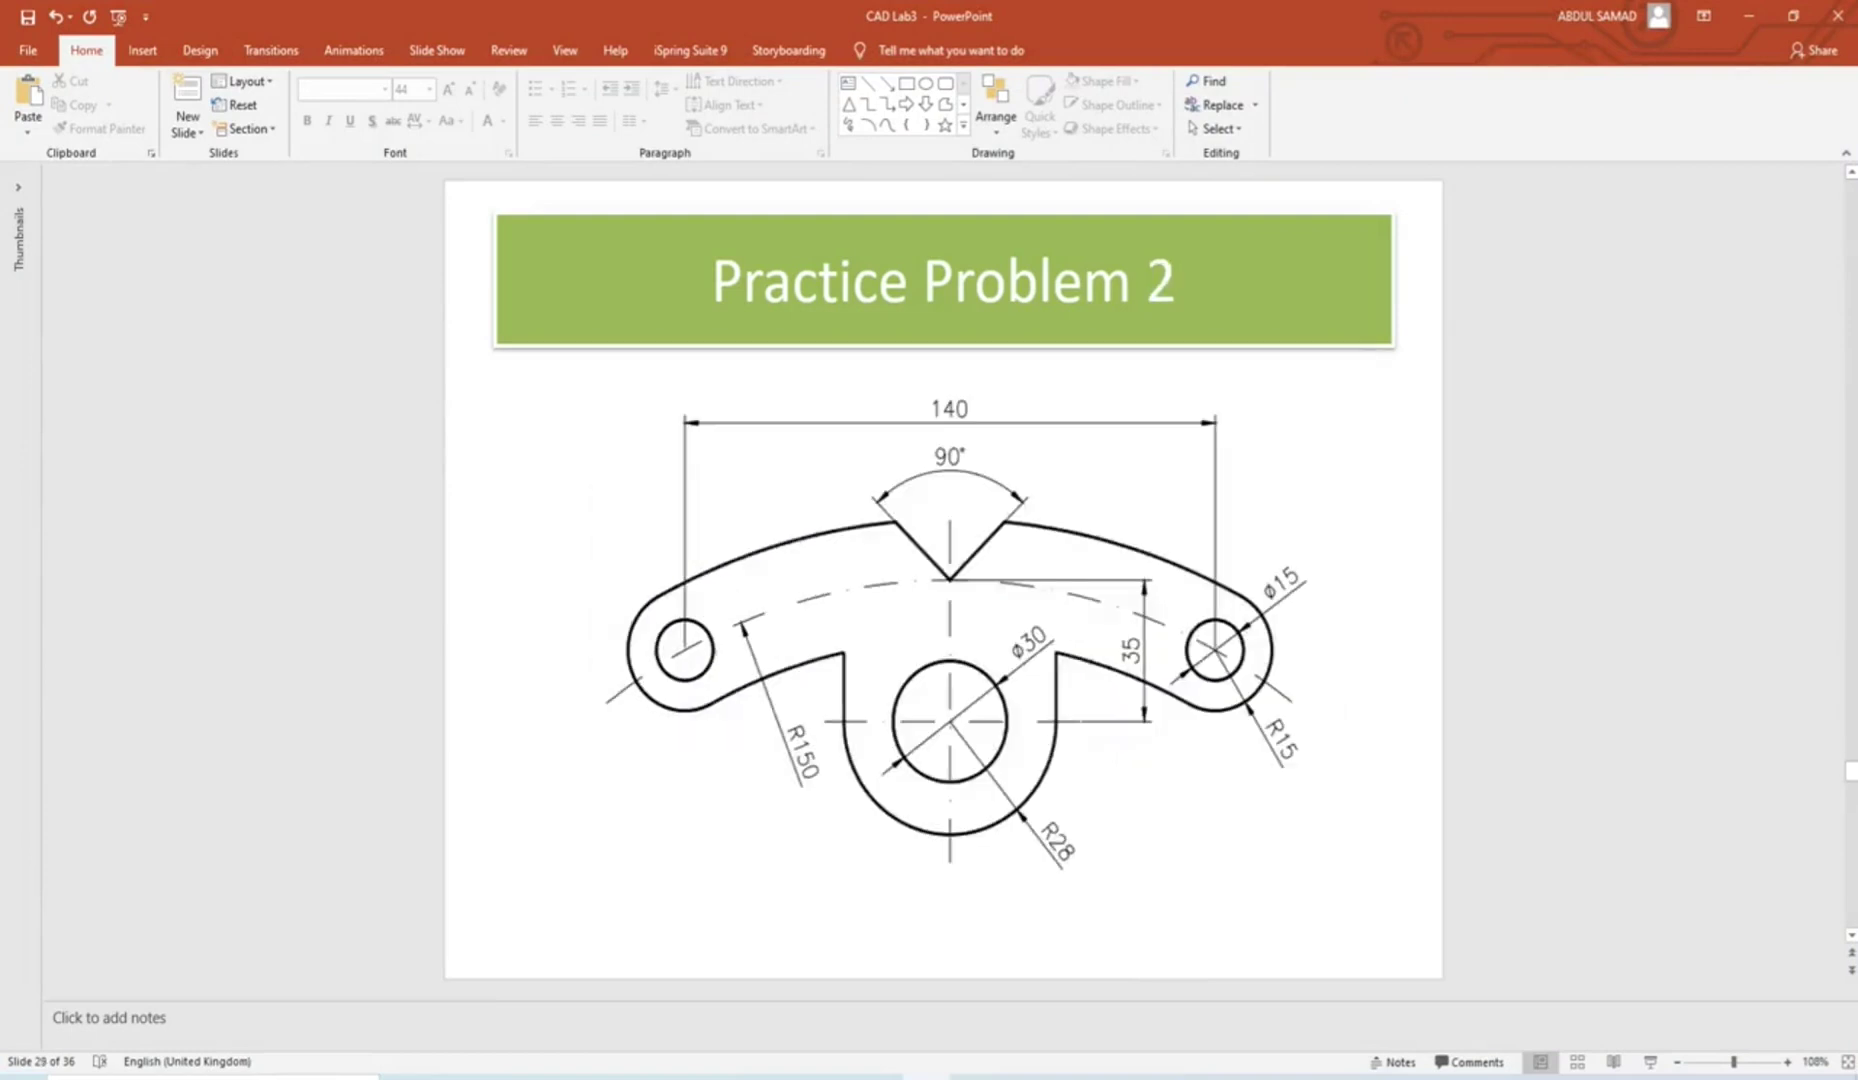
pyautogui.press('pagedown')
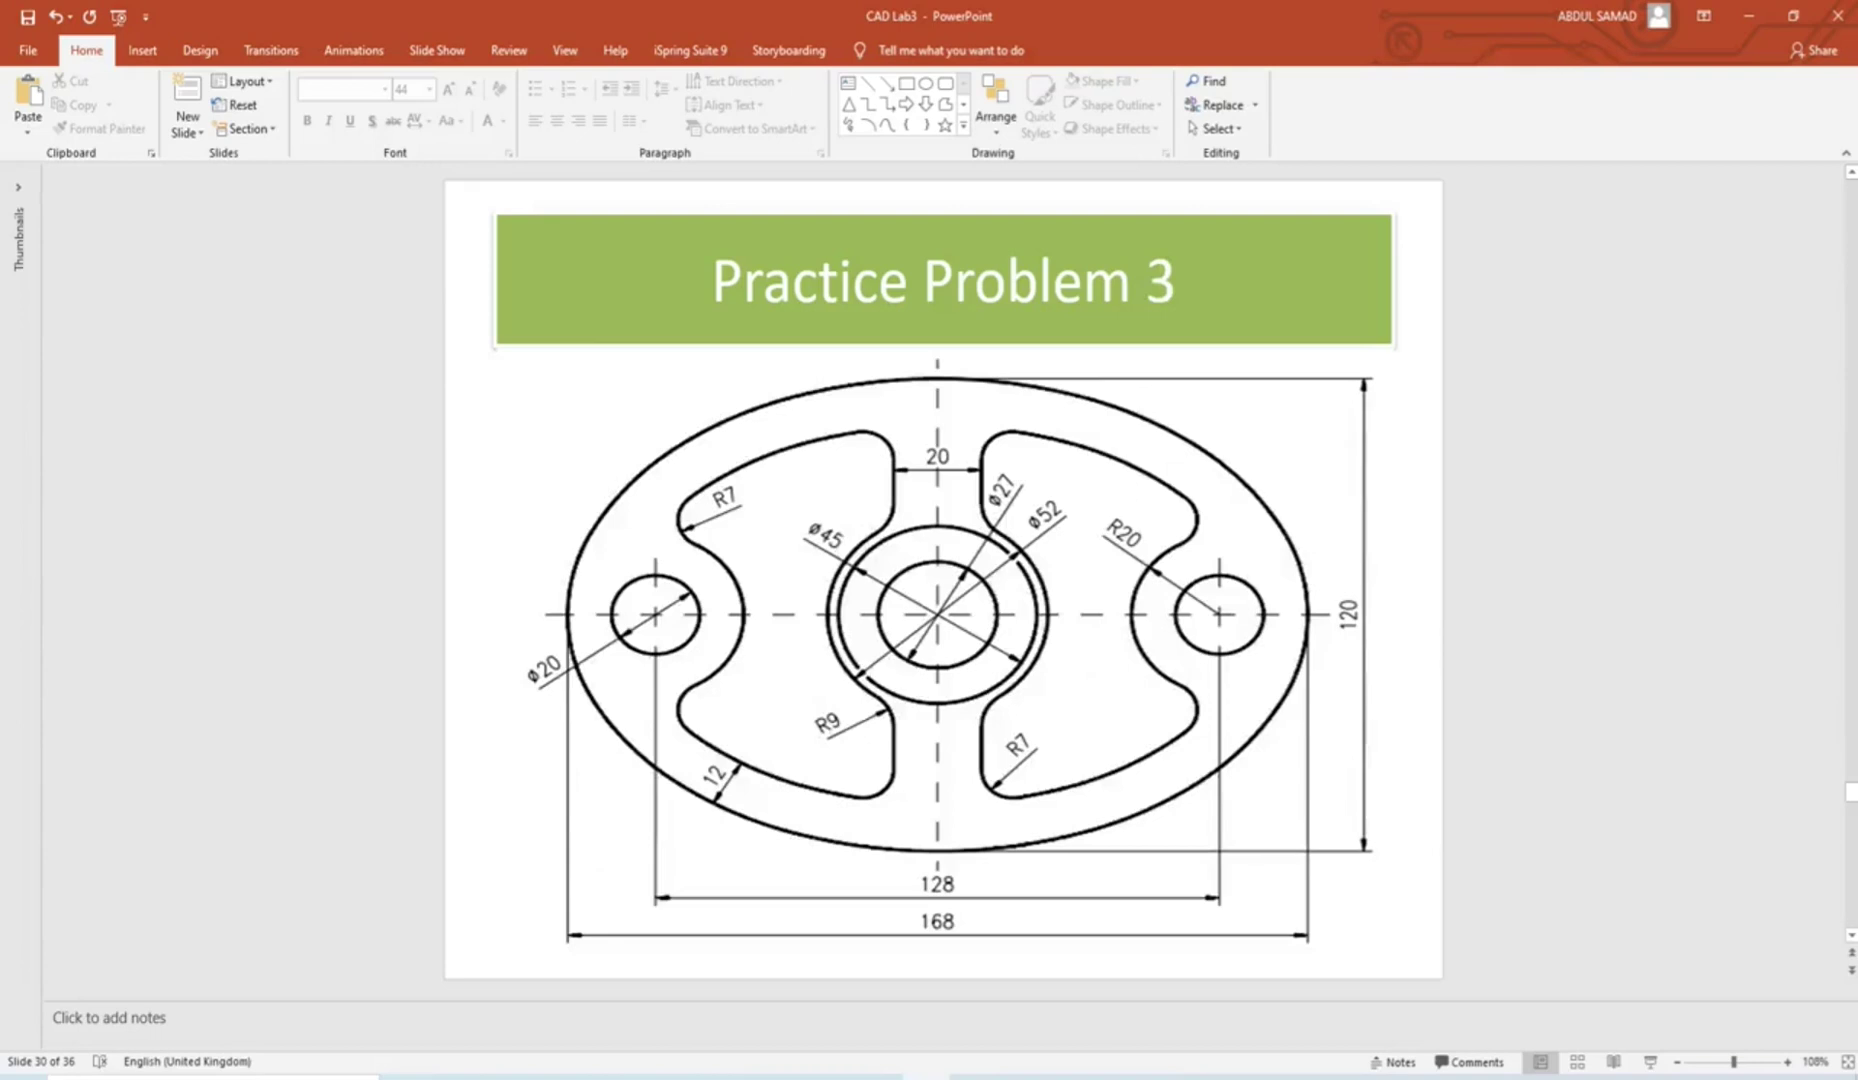
pyautogui.press('pageup')
pyautogui.press('pageup')
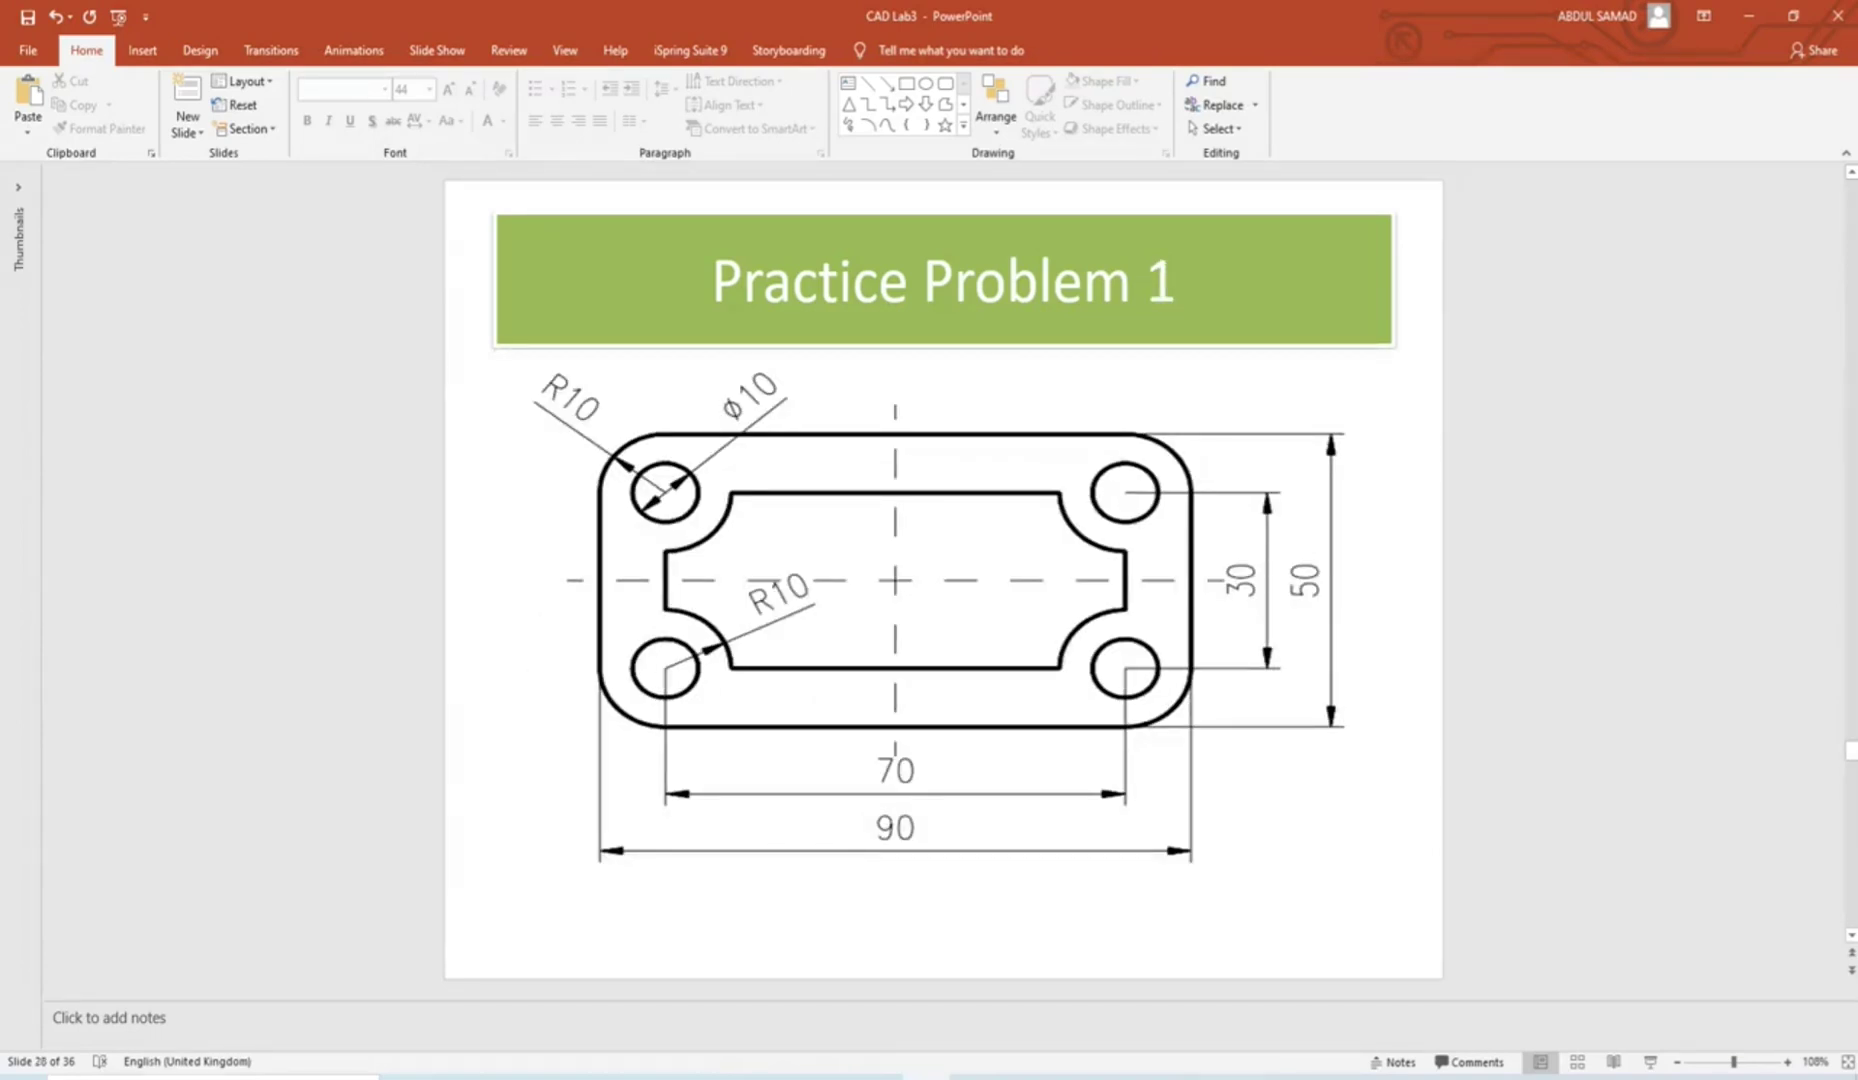
pyautogui.hotkey('alt', 'Tab')
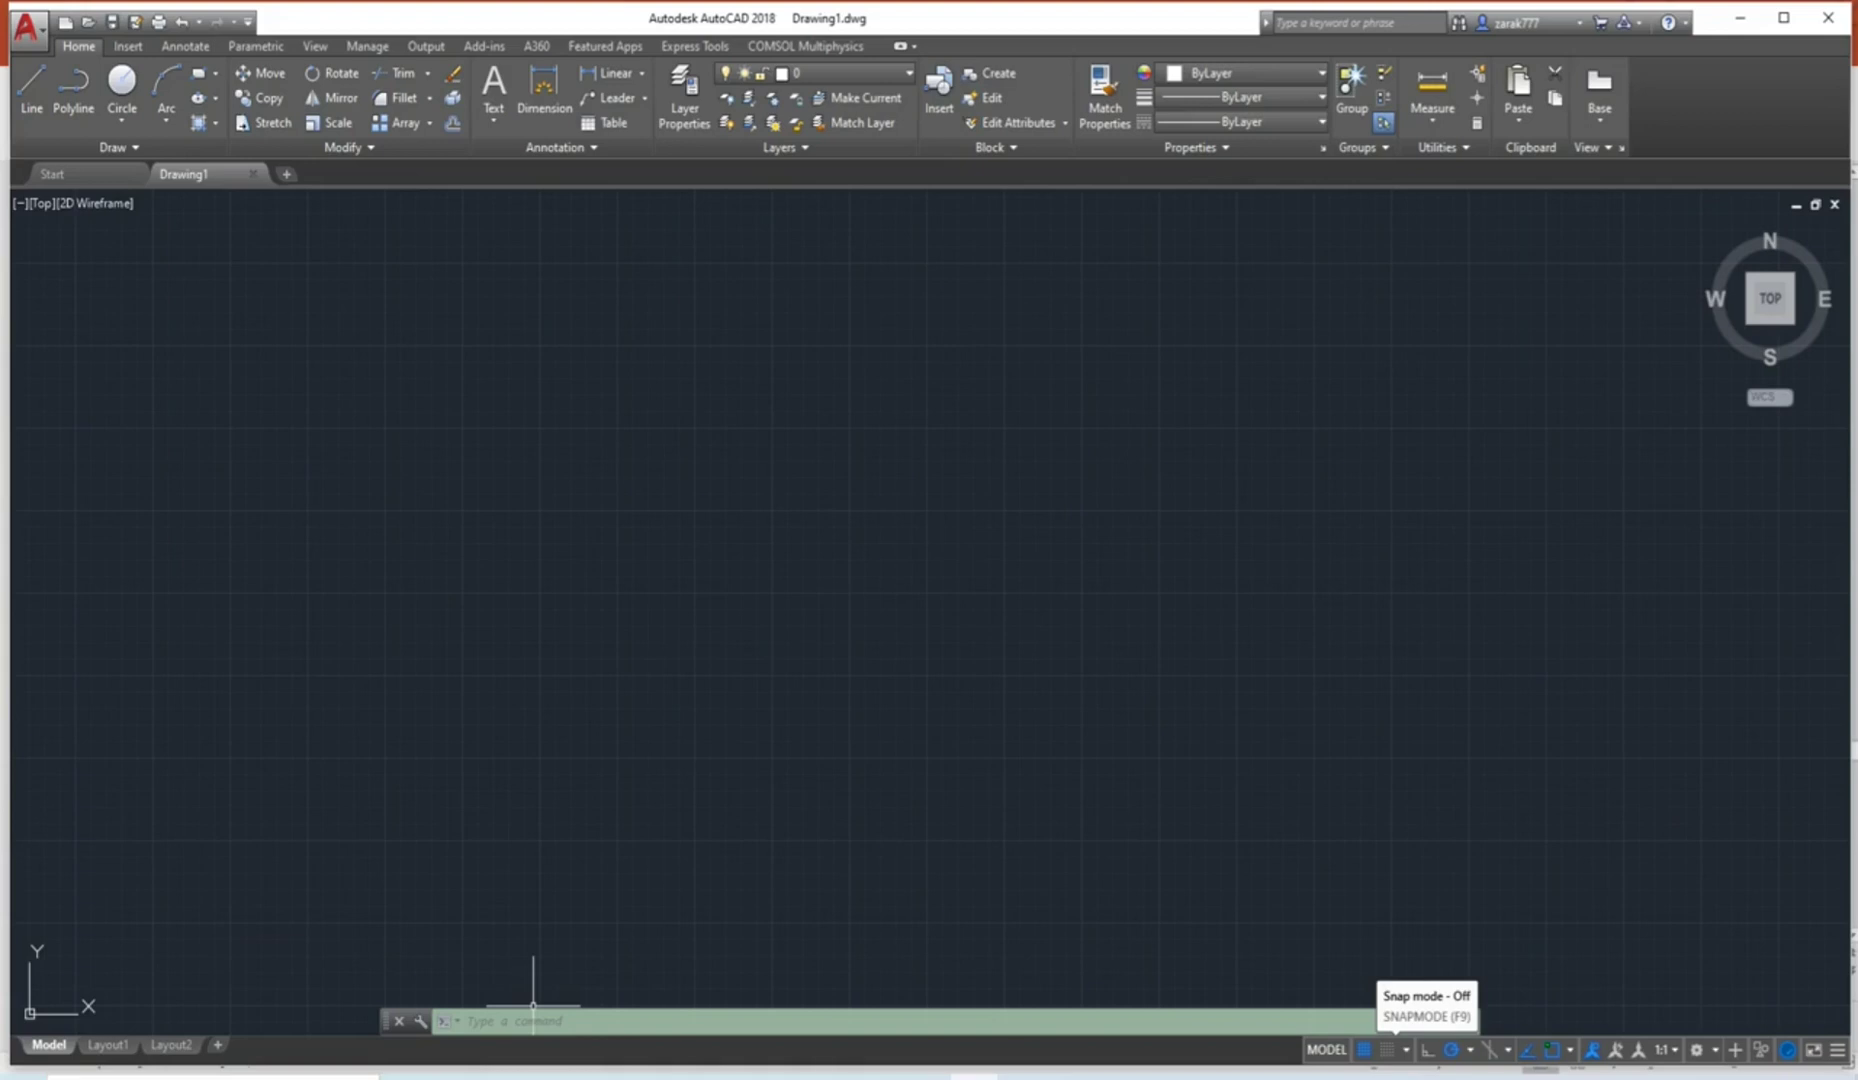
# Turn Ortho off, set Polar Tracking to 45° increments, and show the object snap modes.
pyautogui.click(1427, 1049)
pyautogui.click(1427, 1049)
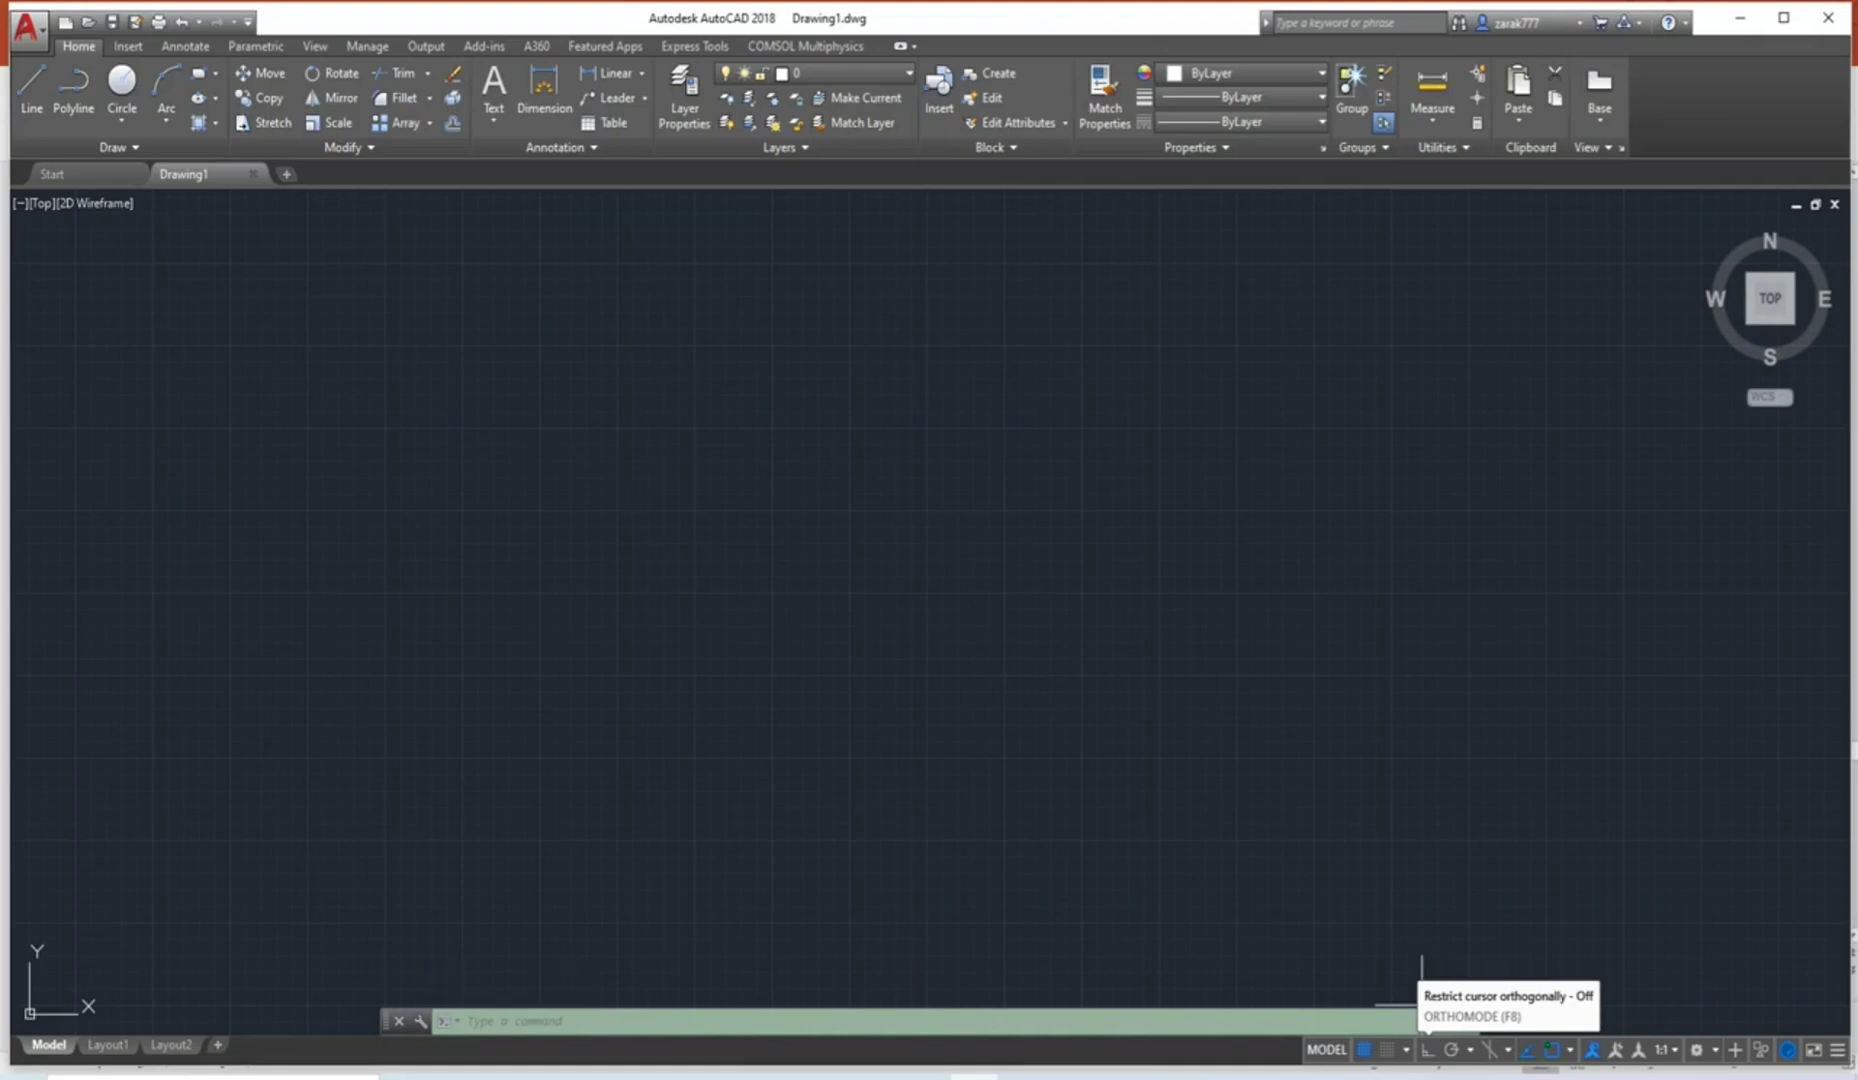
pyautogui.press('F10')
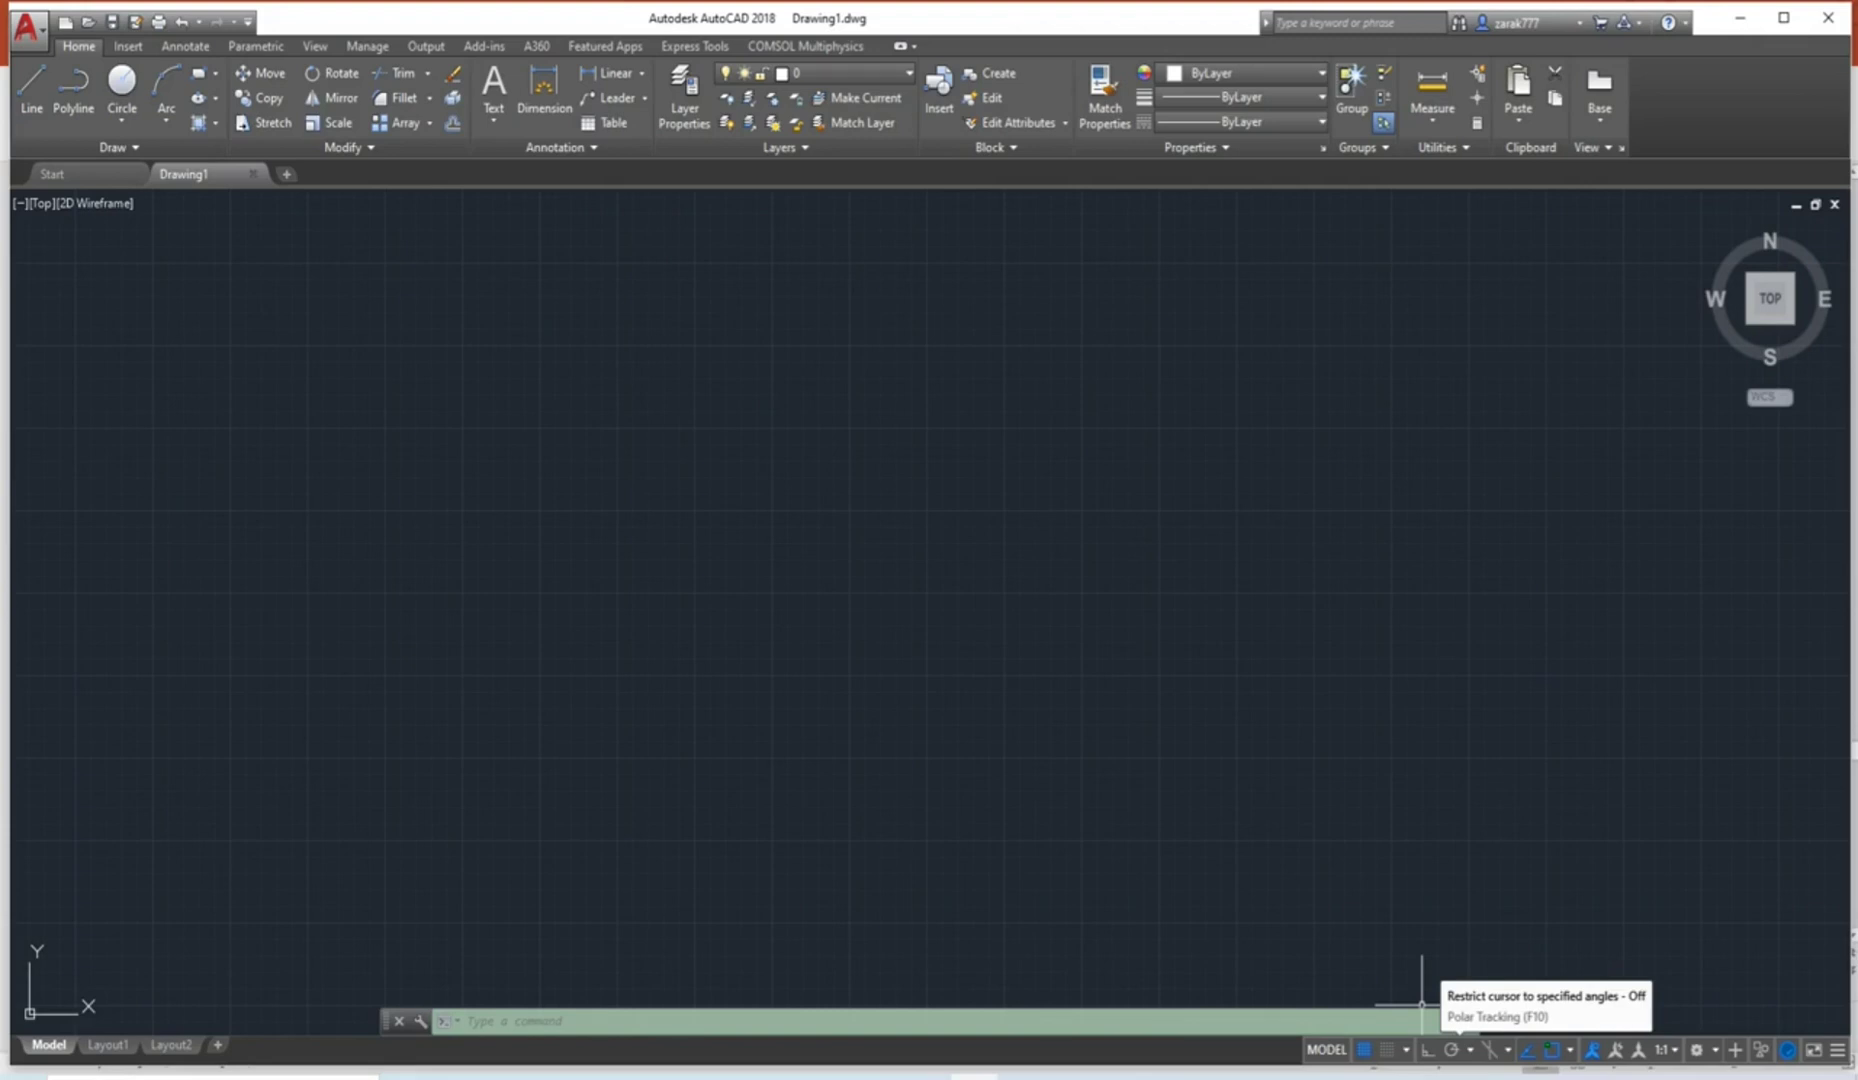
pyautogui.click(1451, 1049)
pyautogui.click(1469, 1049)
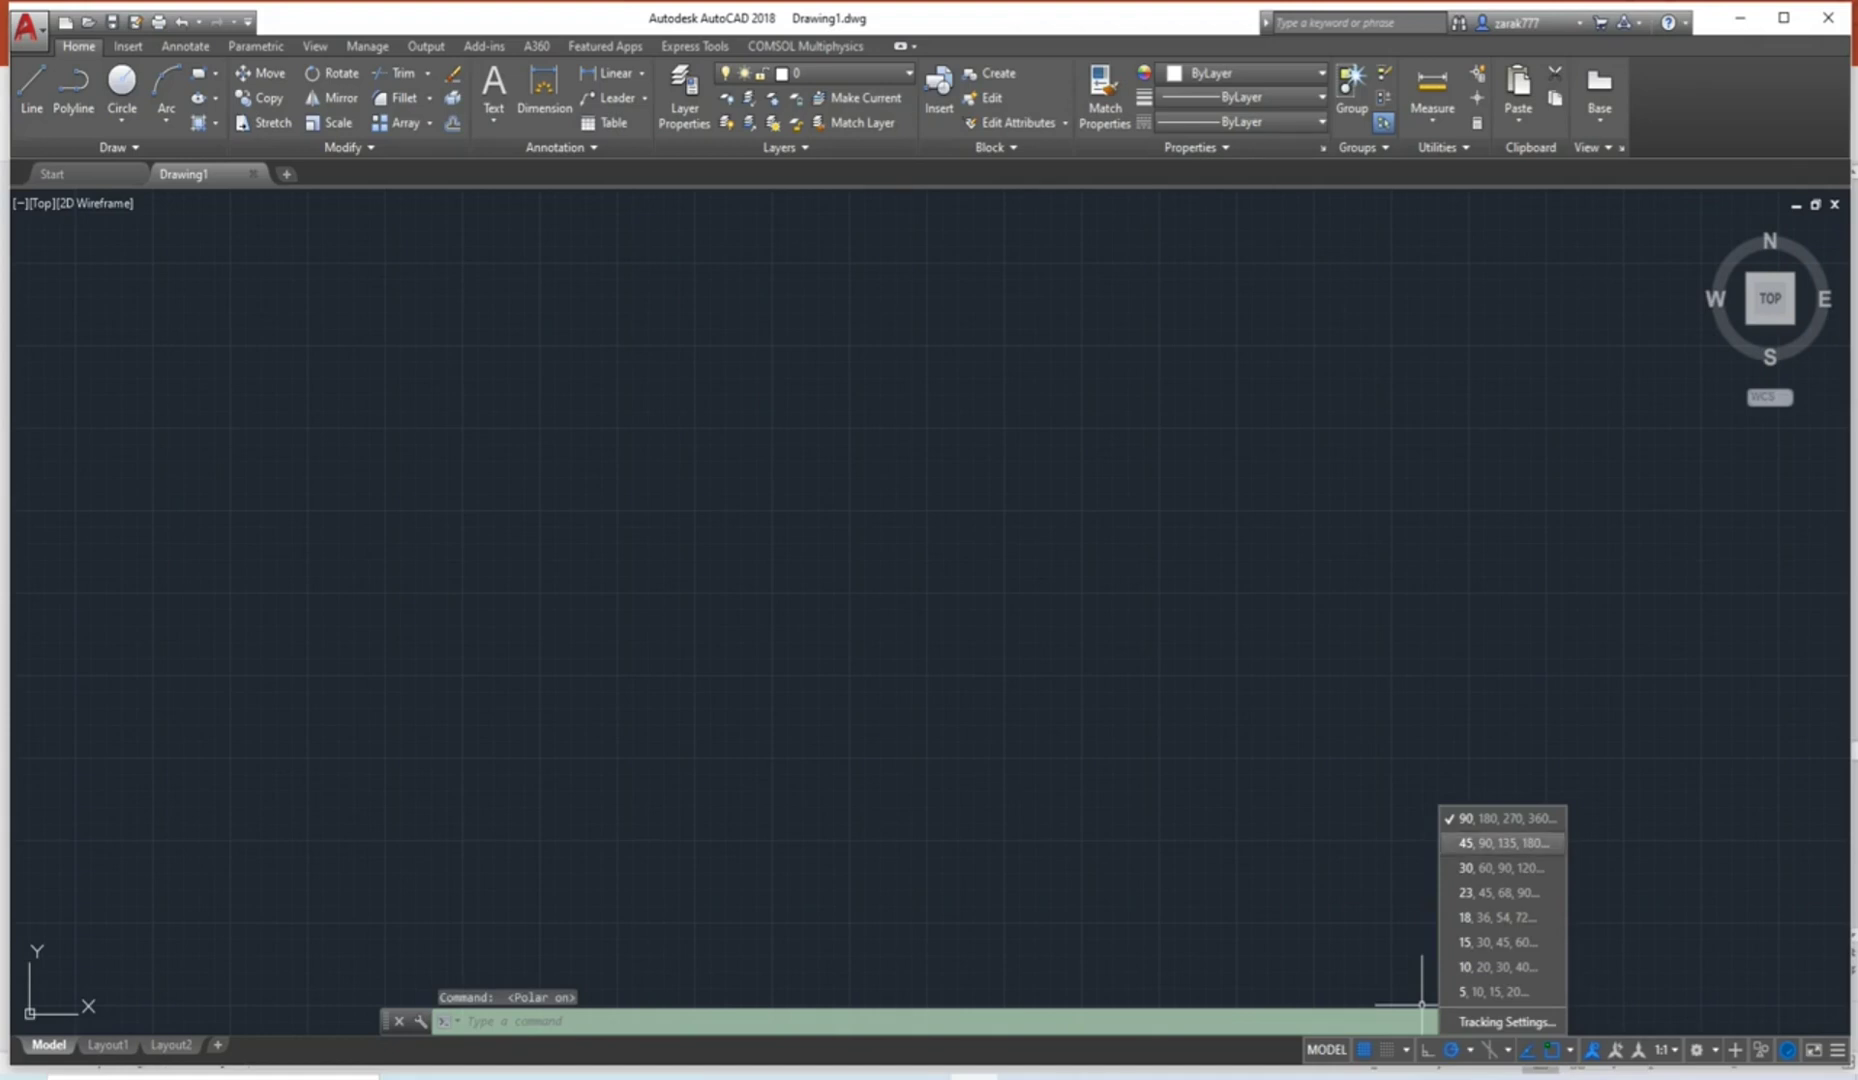
pyautogui.click(1503, 843)
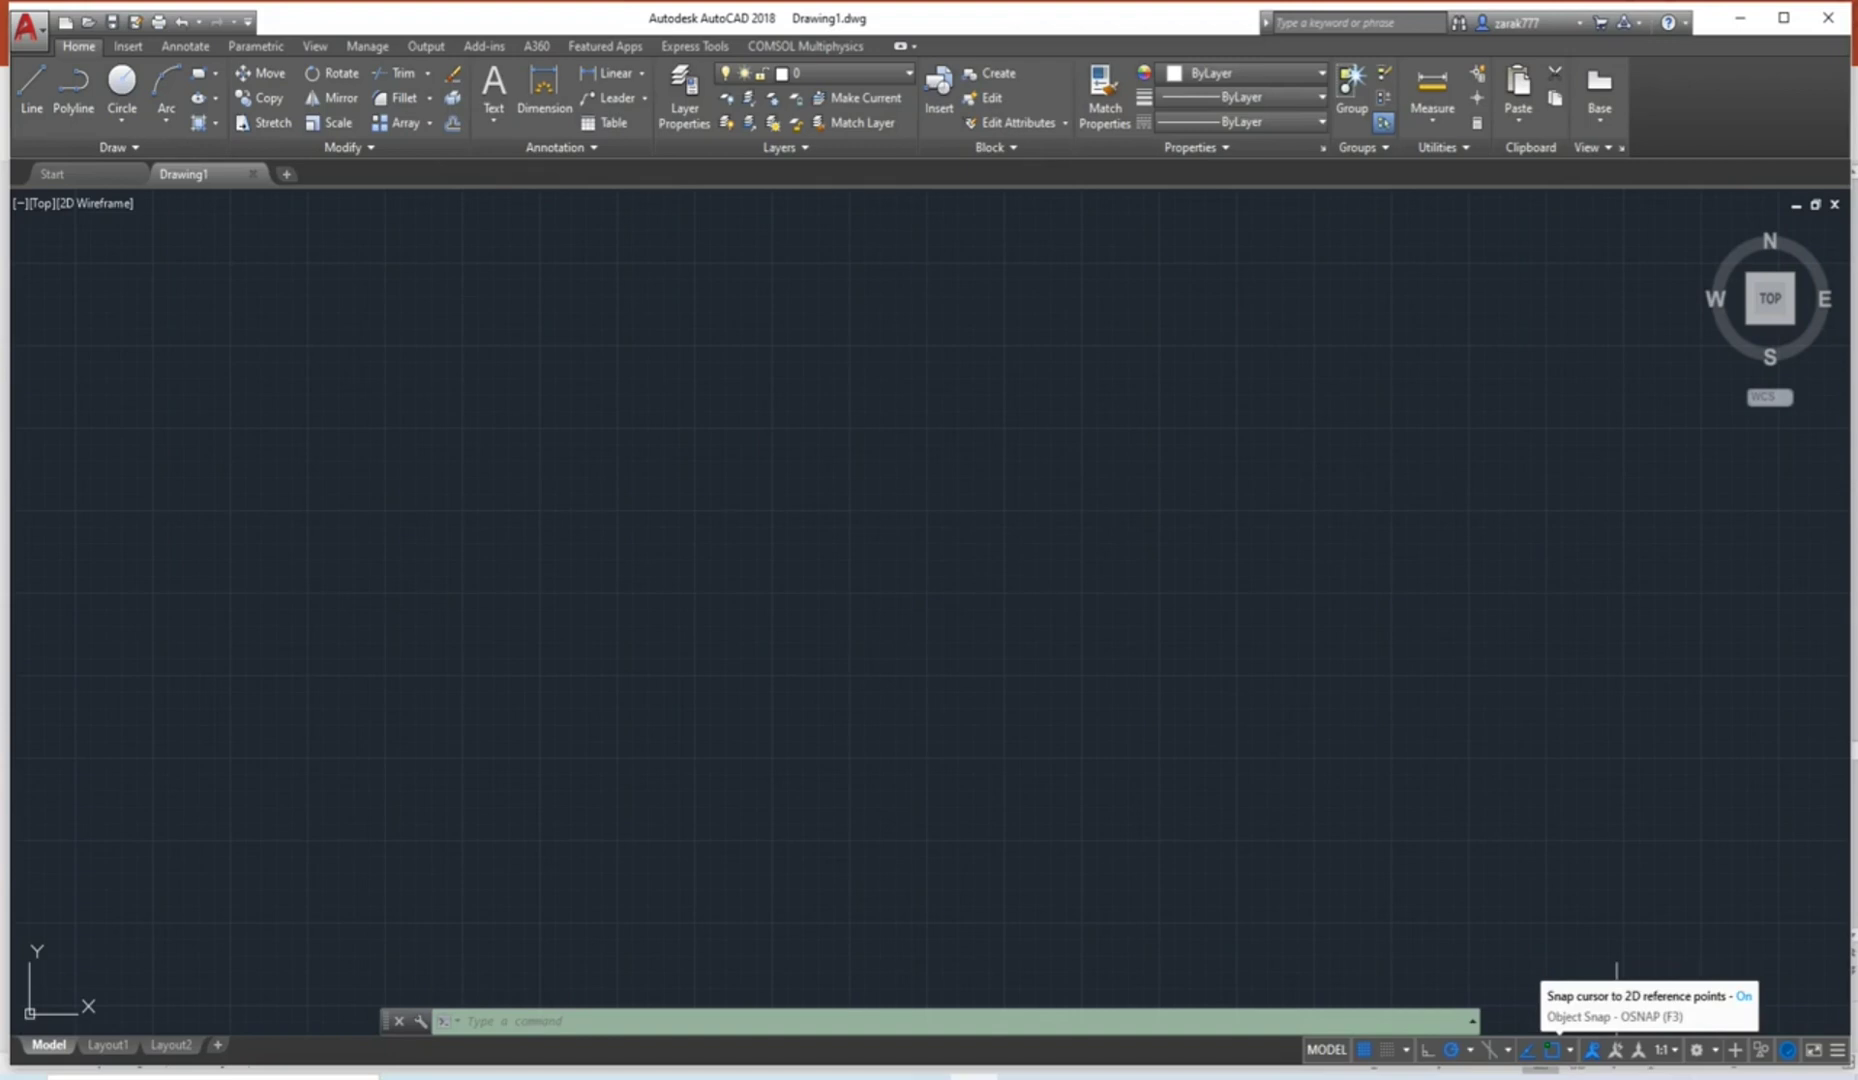
pyautogui.click(1569, 1050)
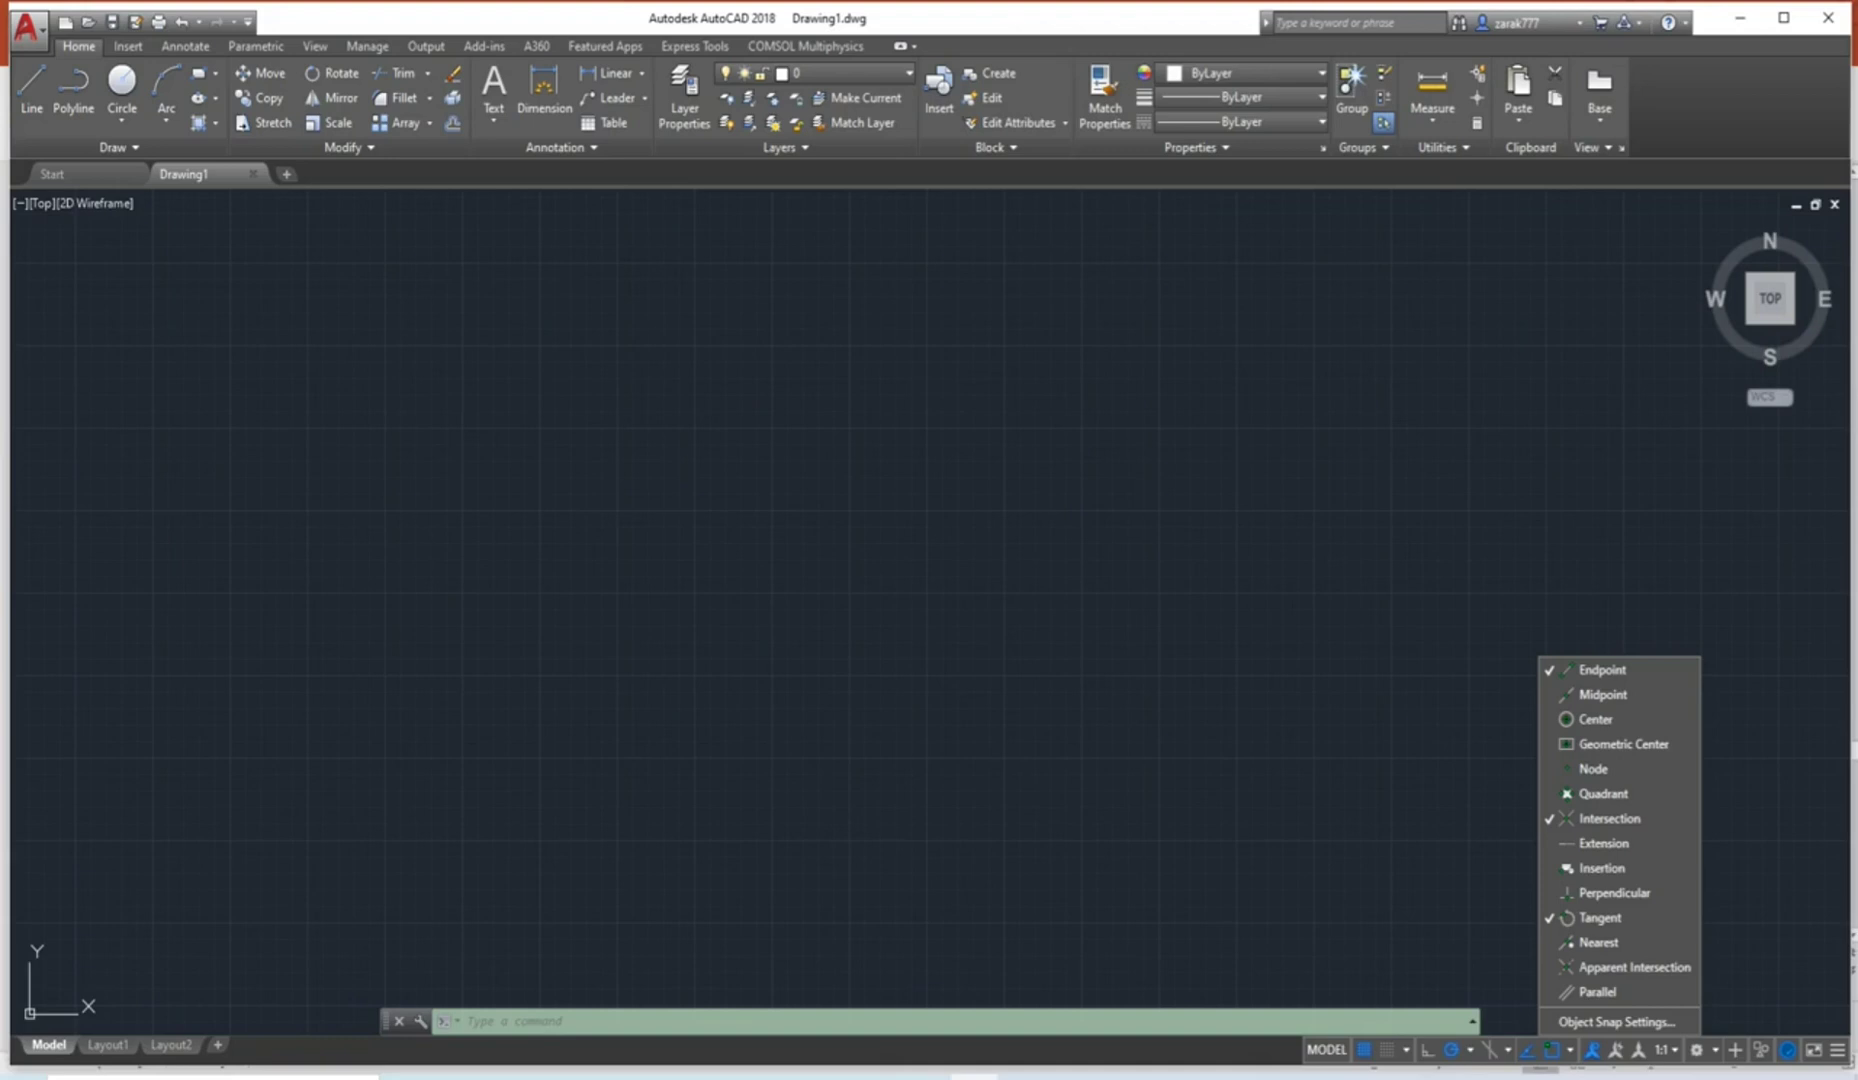
# Close the object snap list and return to the Practice Problem 1 slide.
pyautogui.click(1616, 1012)
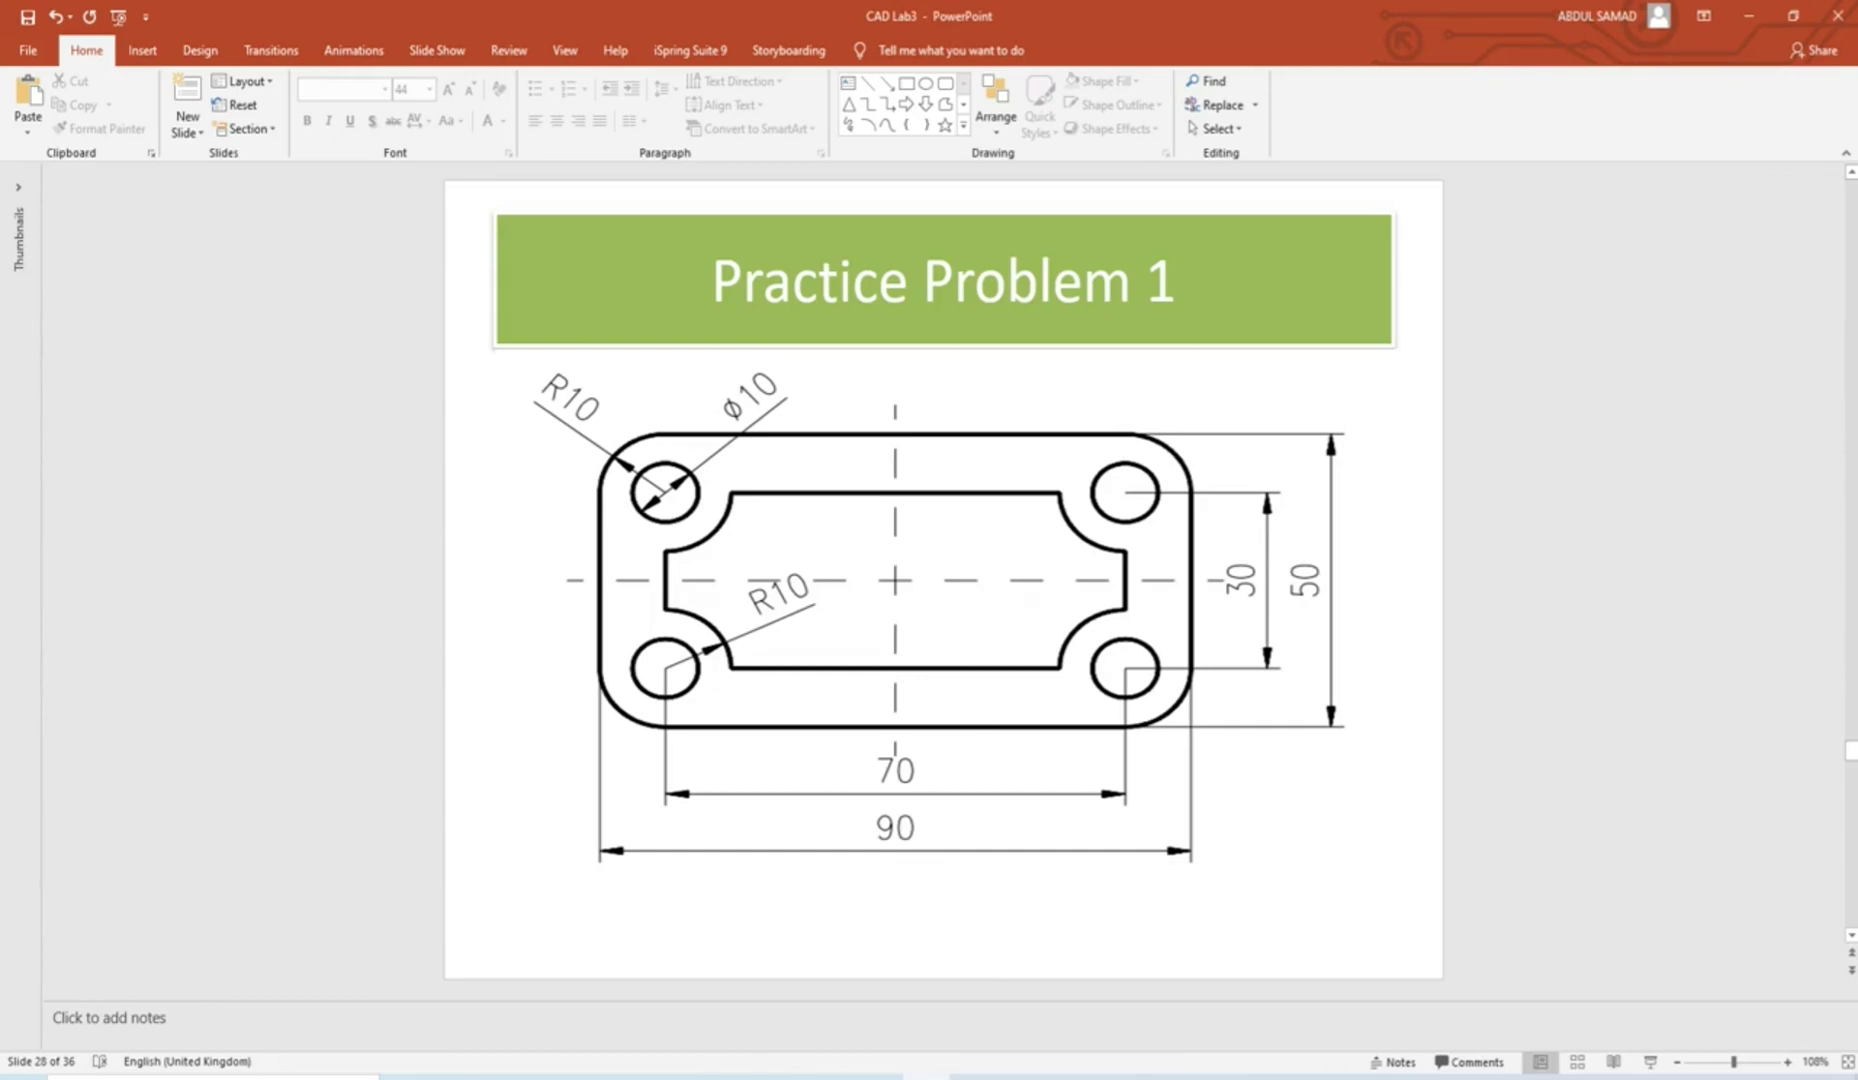
# Return to the AutoCAD drawing and start the Rectangle command.
pyautogui.hotkey('alt', 'Tab')
pyautogui.click(199, 73)
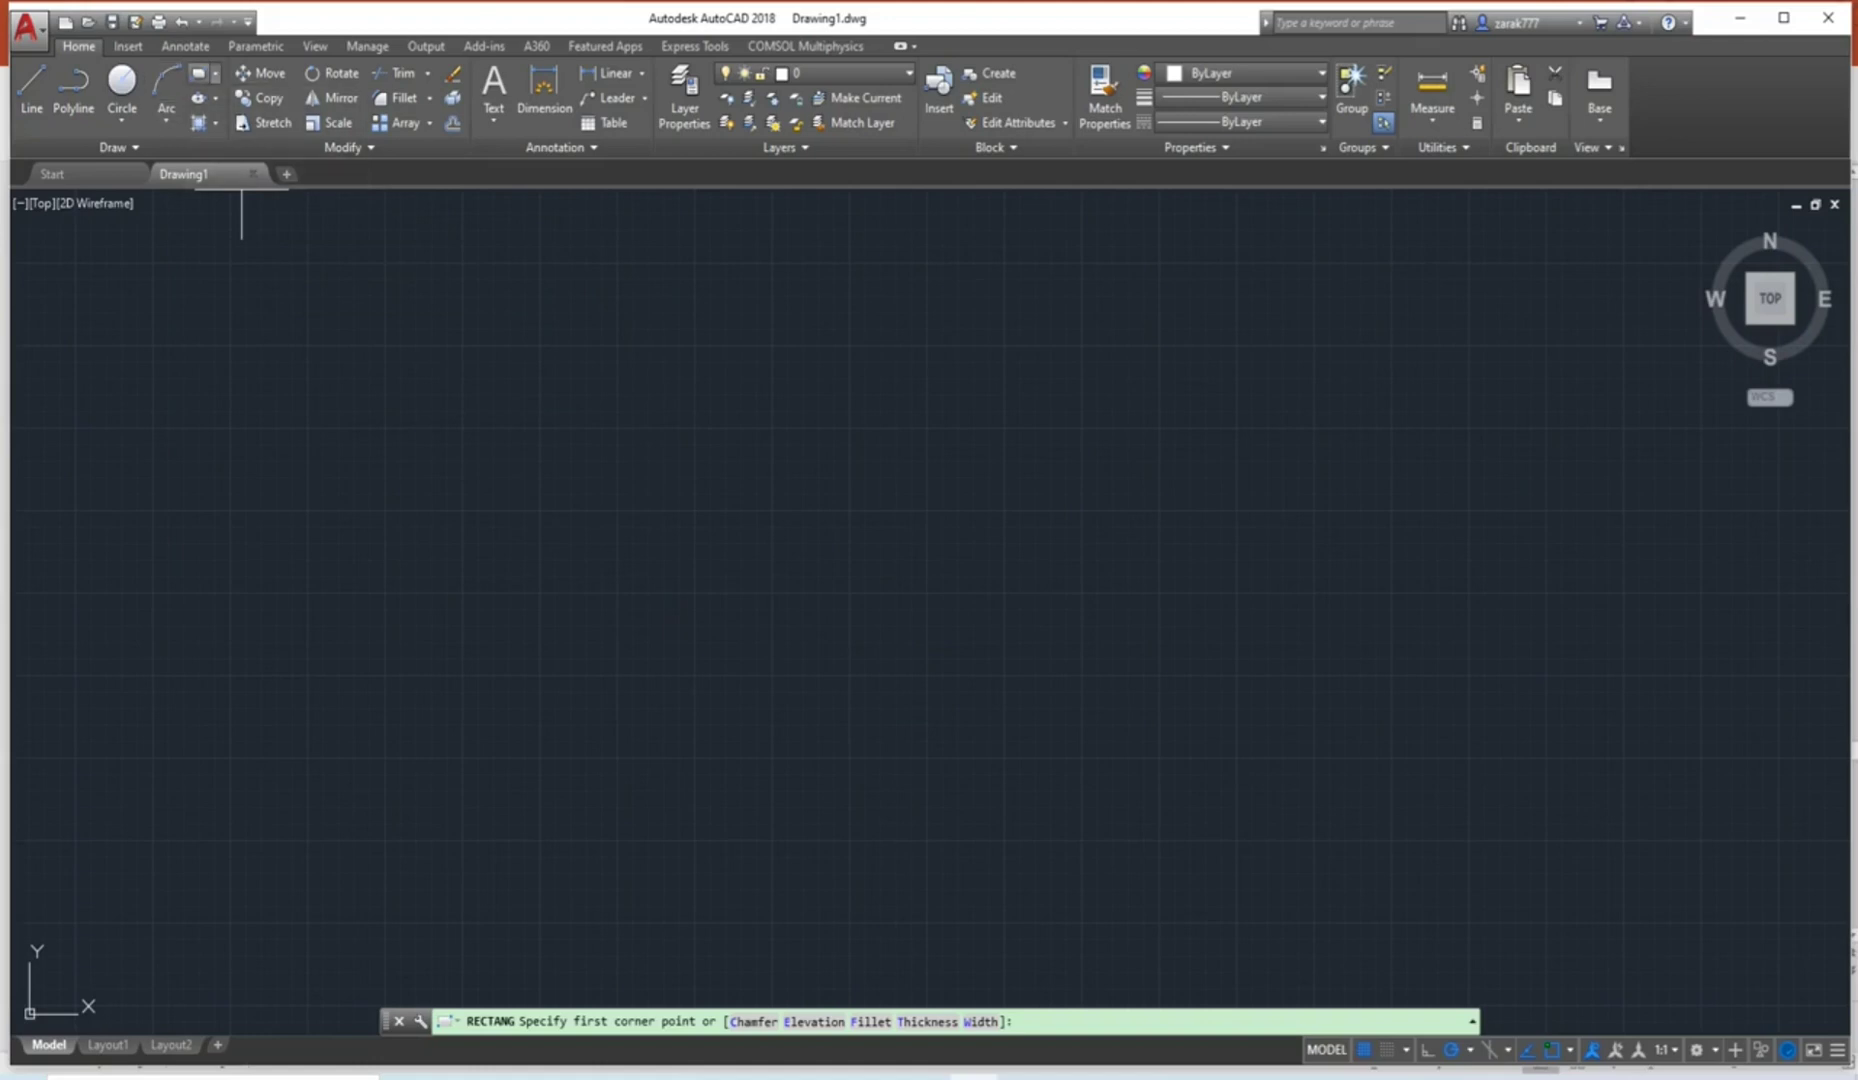
# Abandon a rectangle begun at X 0 and start the Line command instead.
pyautogui.click(199, 74)
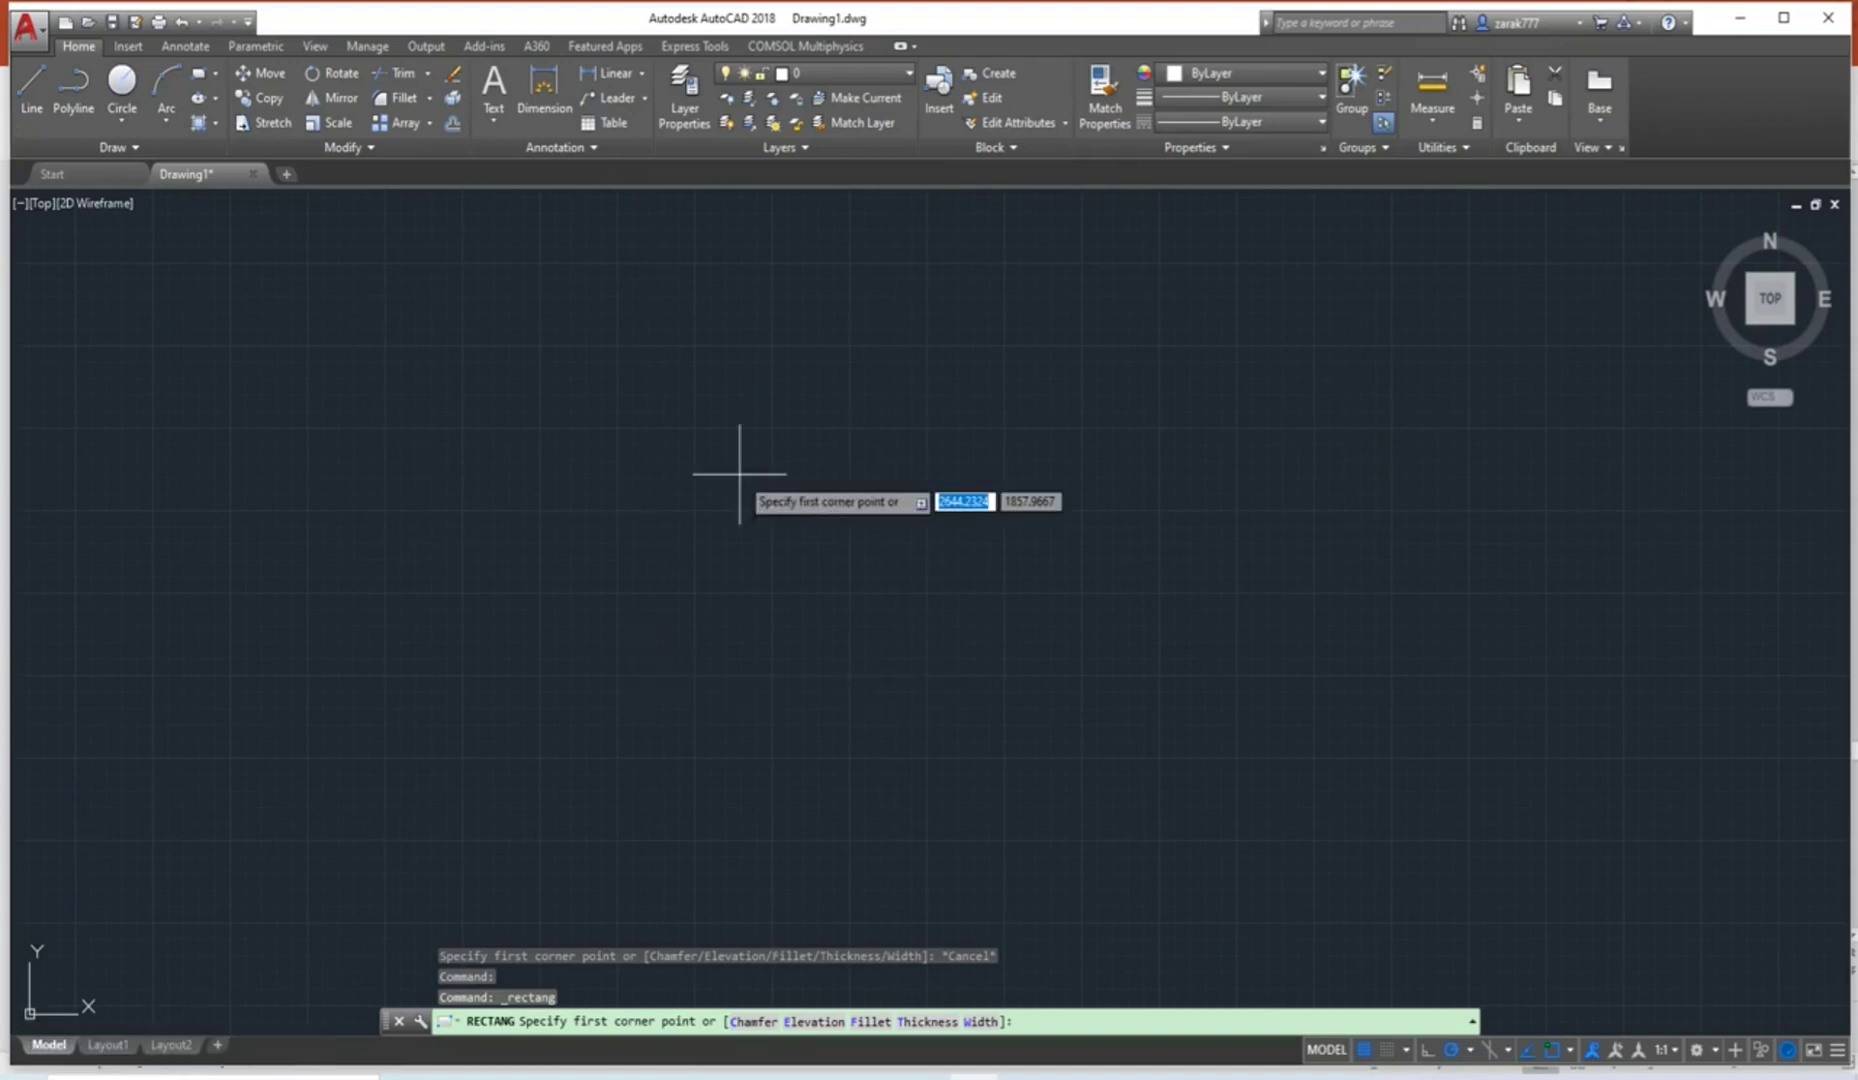
pyautogui.write('0')
pyautogui.press('Tab')
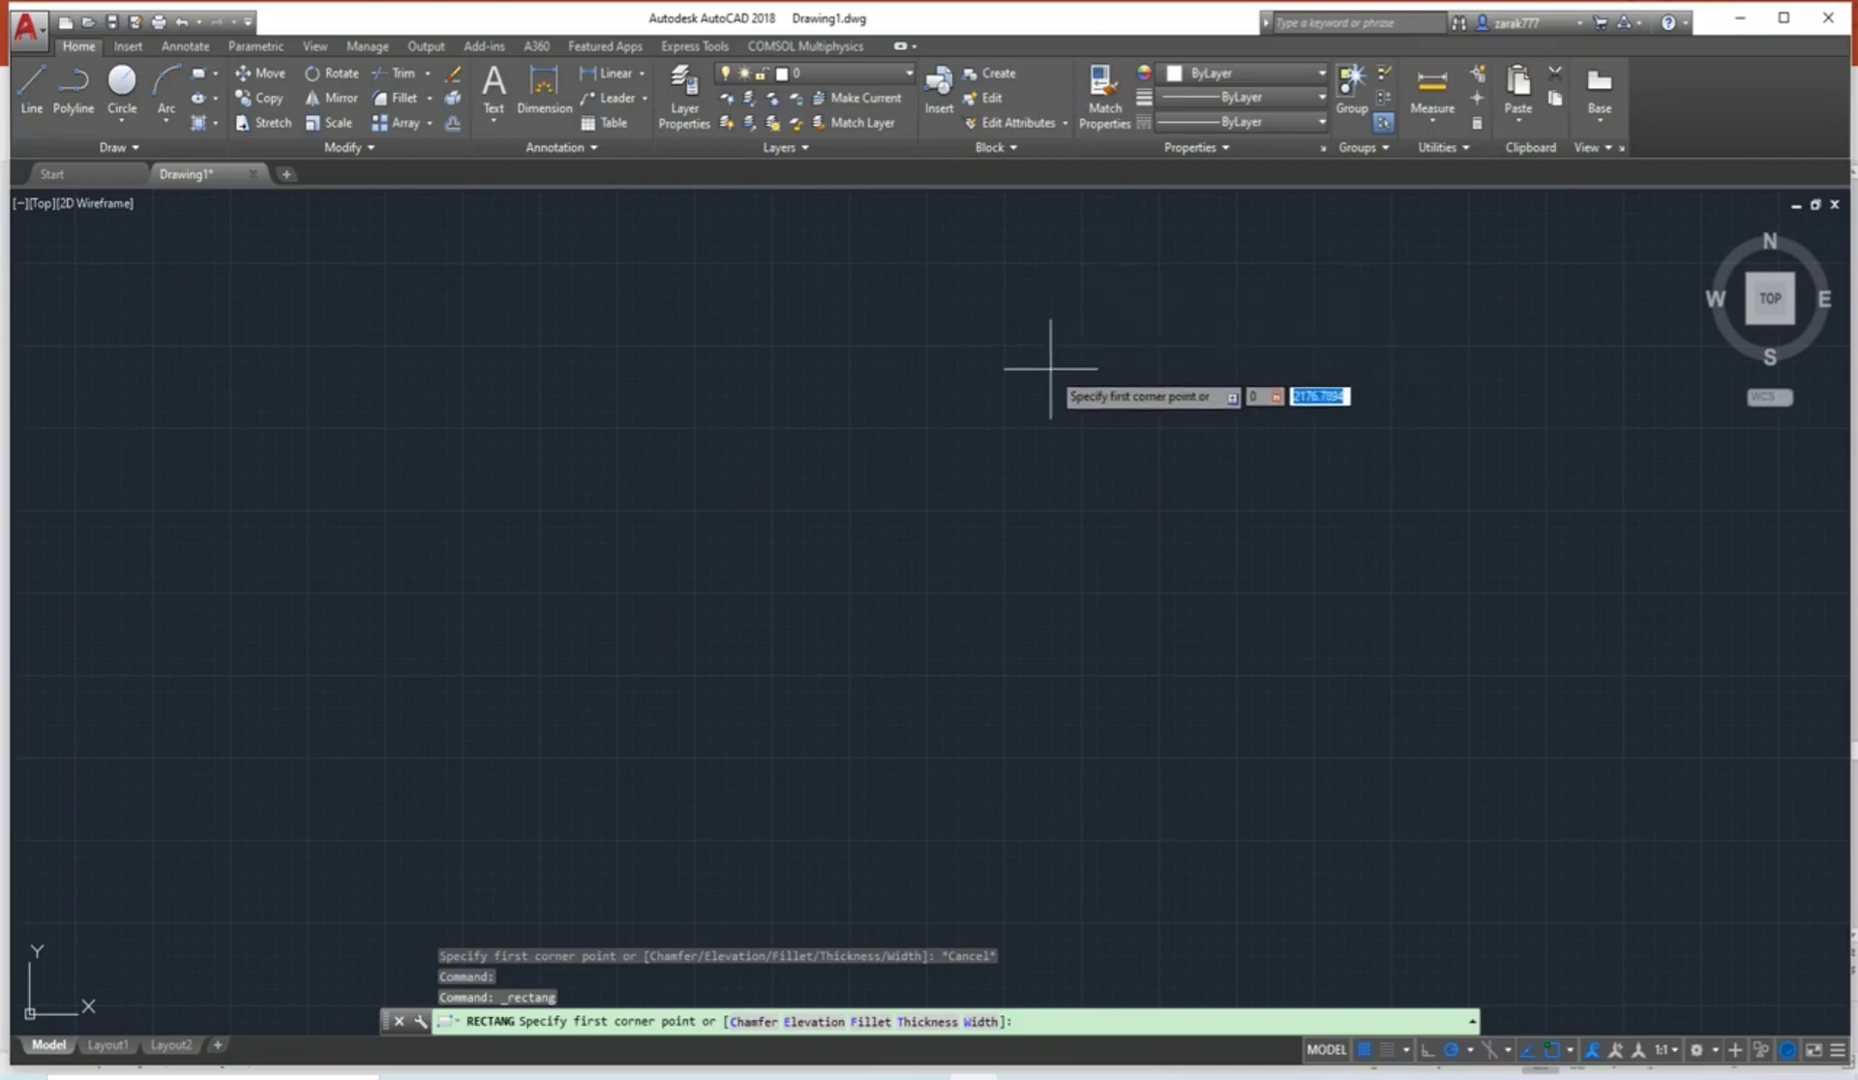
pyautogui.press('Escape')
pyautogui.press('Escape')
pyautogui.press('Escape')
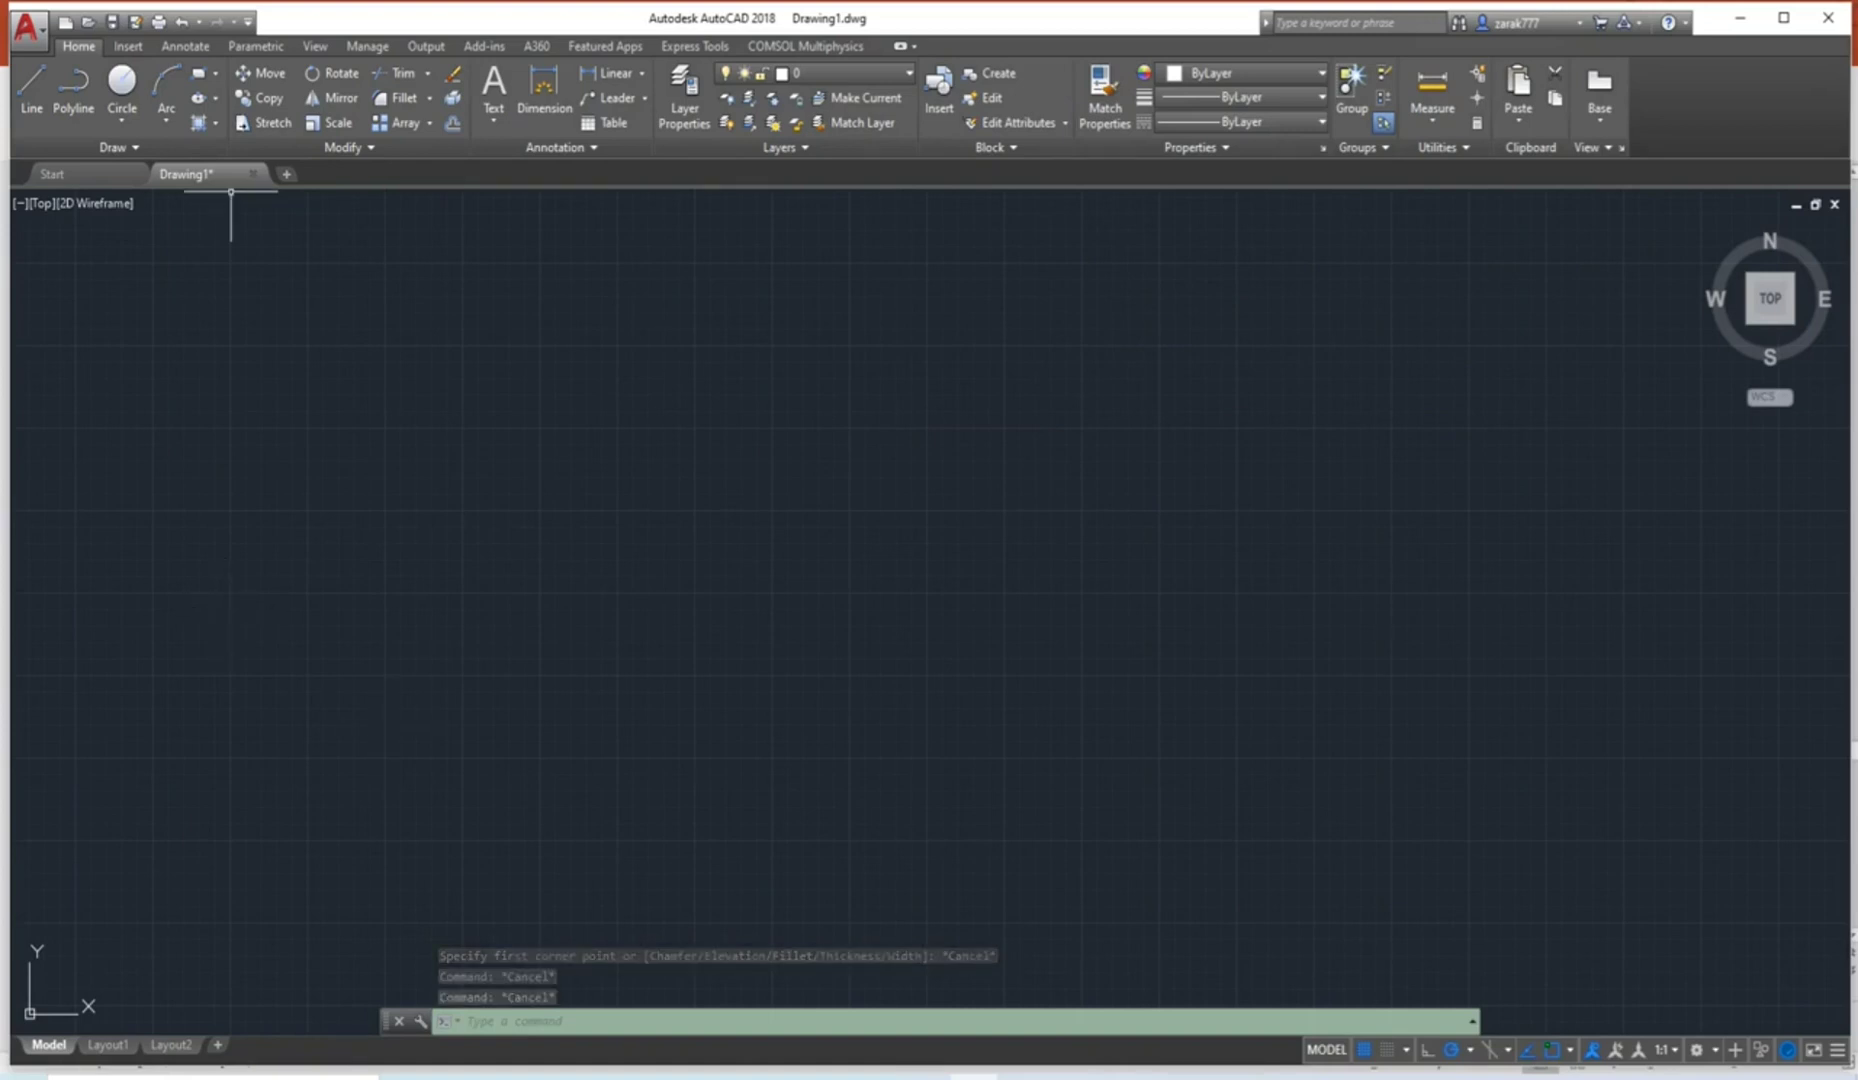
pyautogui.click(31, 88)
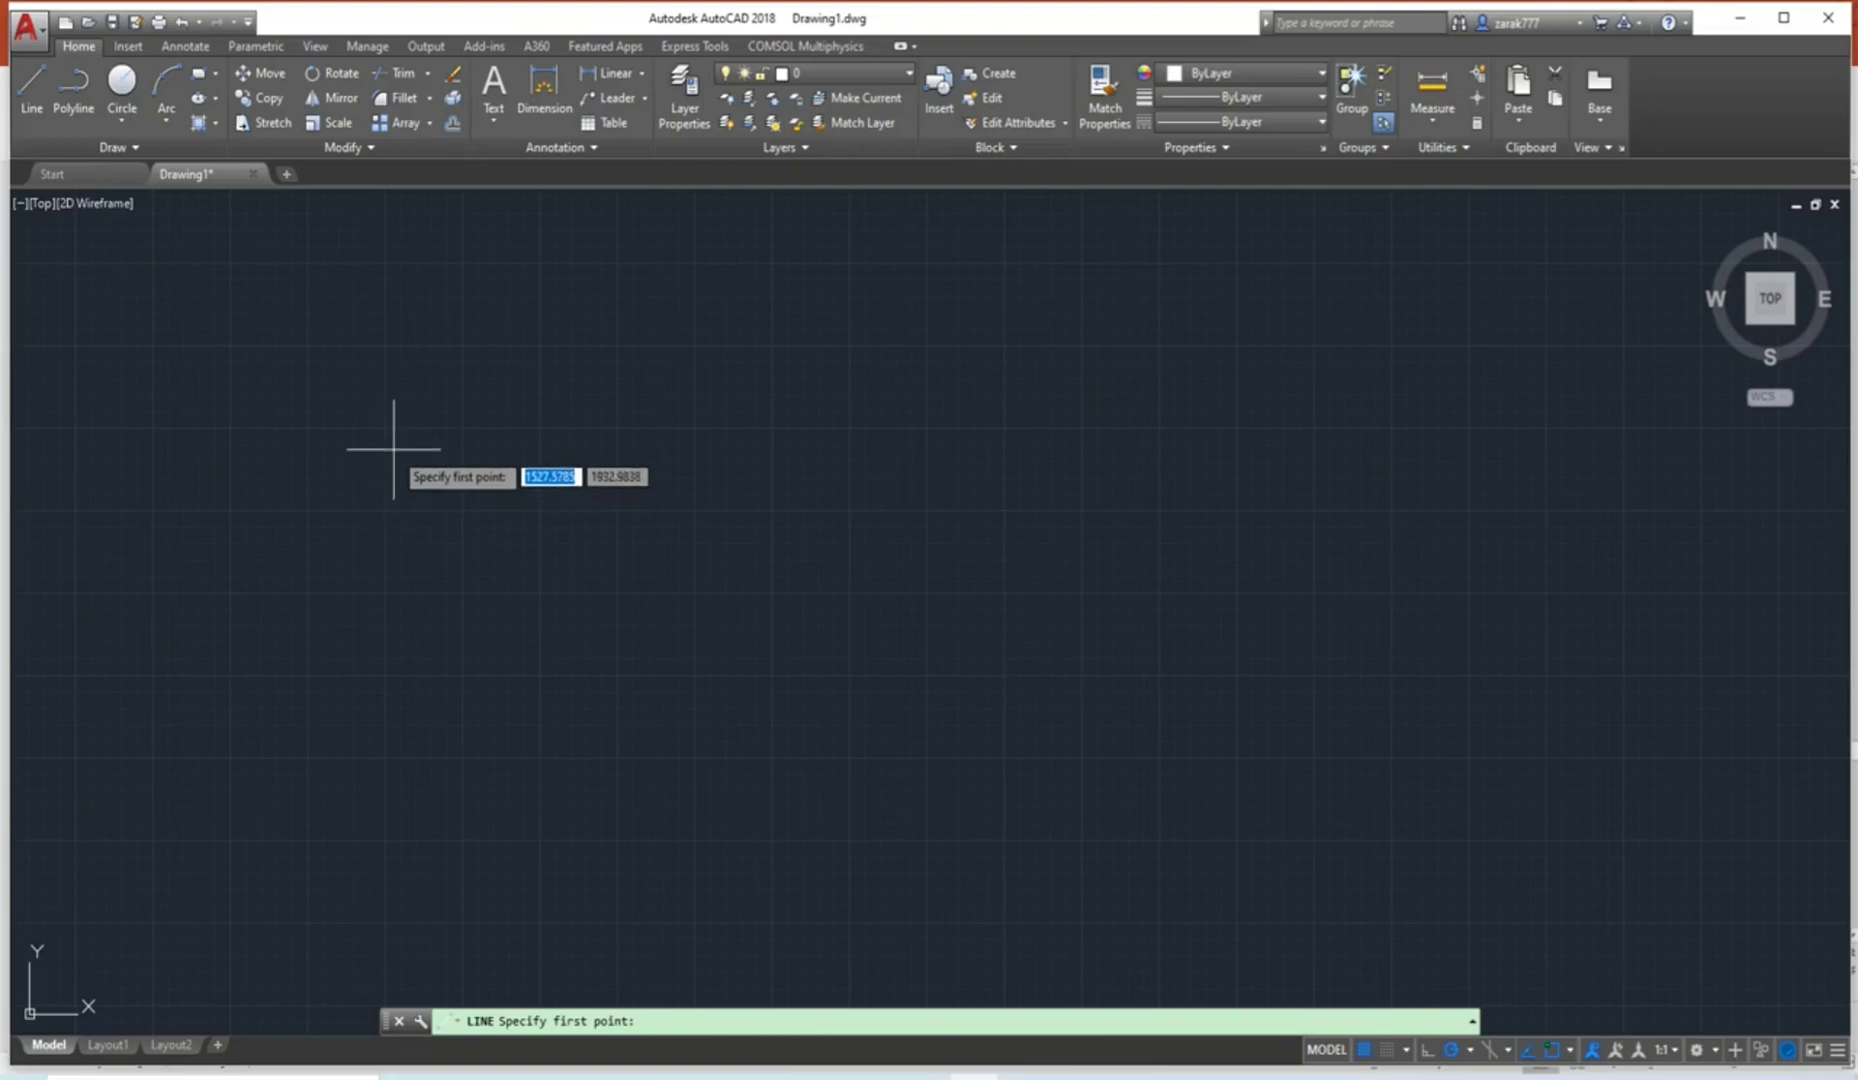
pyautogui.write('0')
pyautogui.press('Tab')
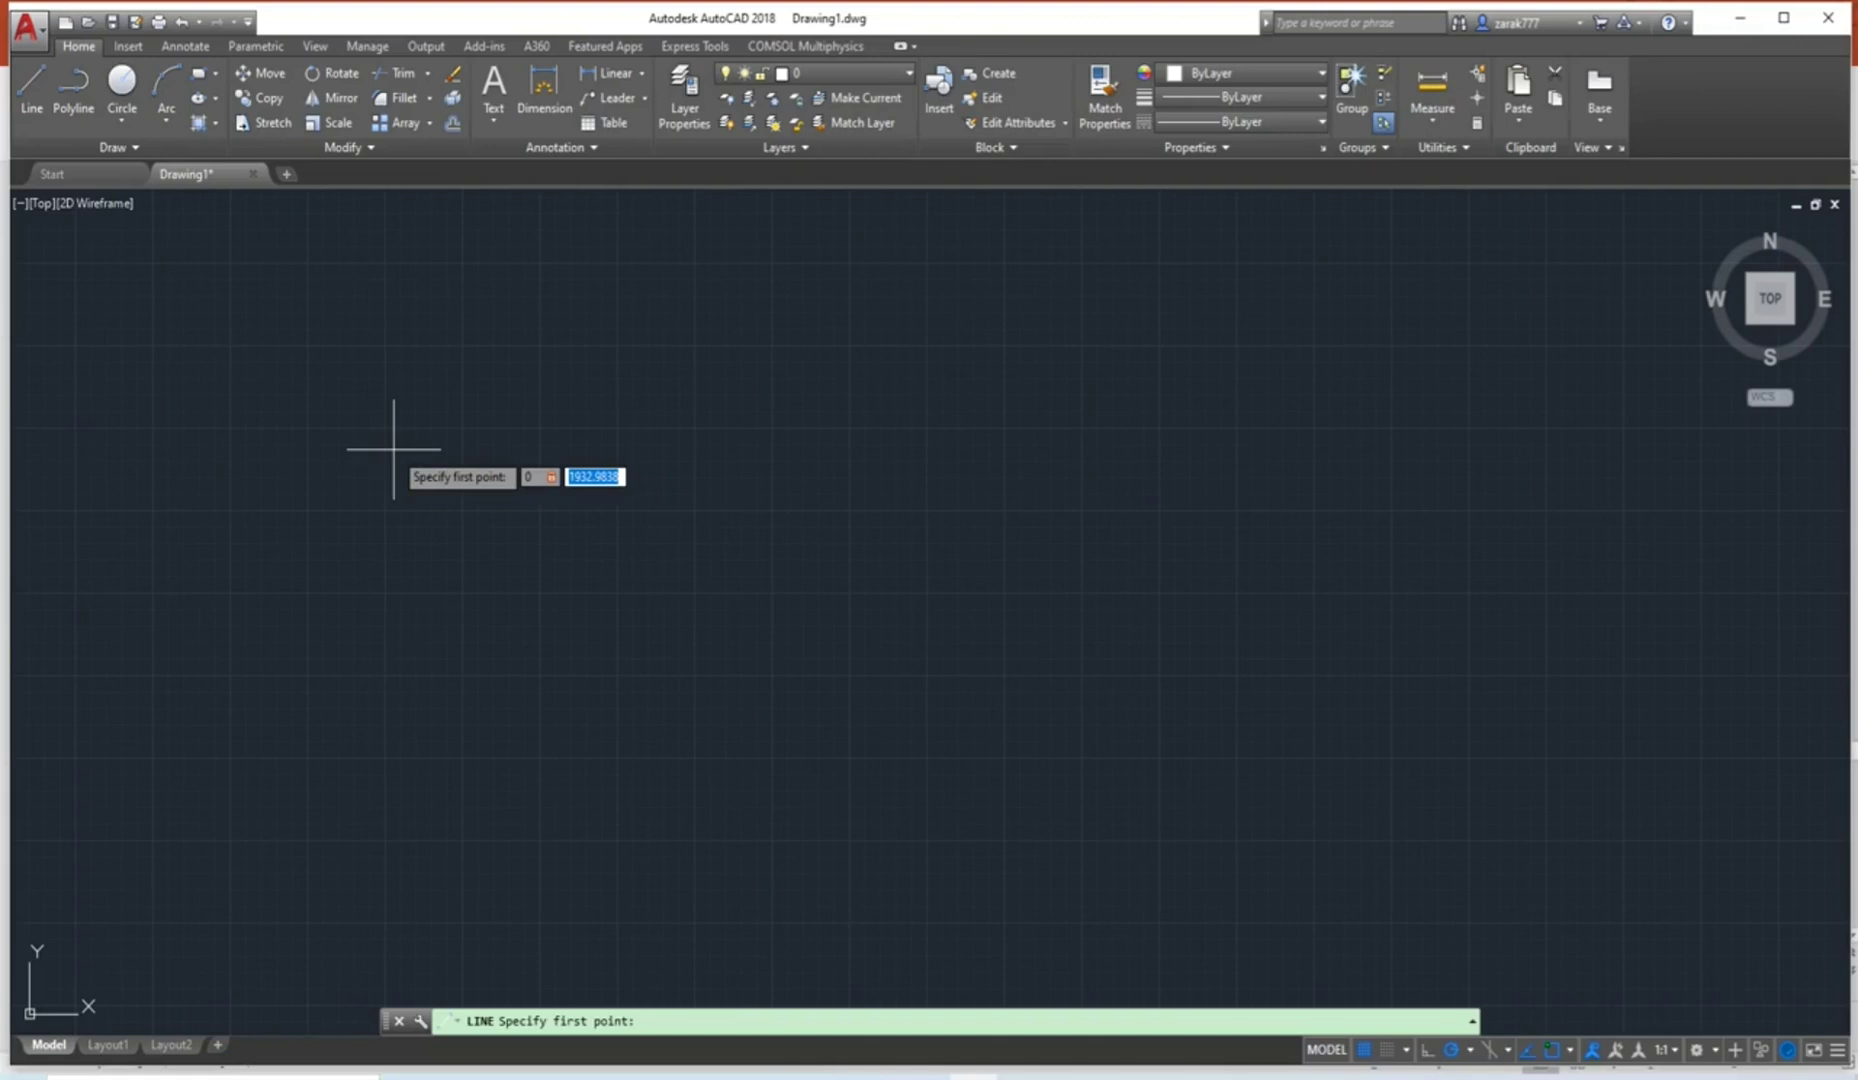
pyautogui.write('0')
pyautogui.press('Return')
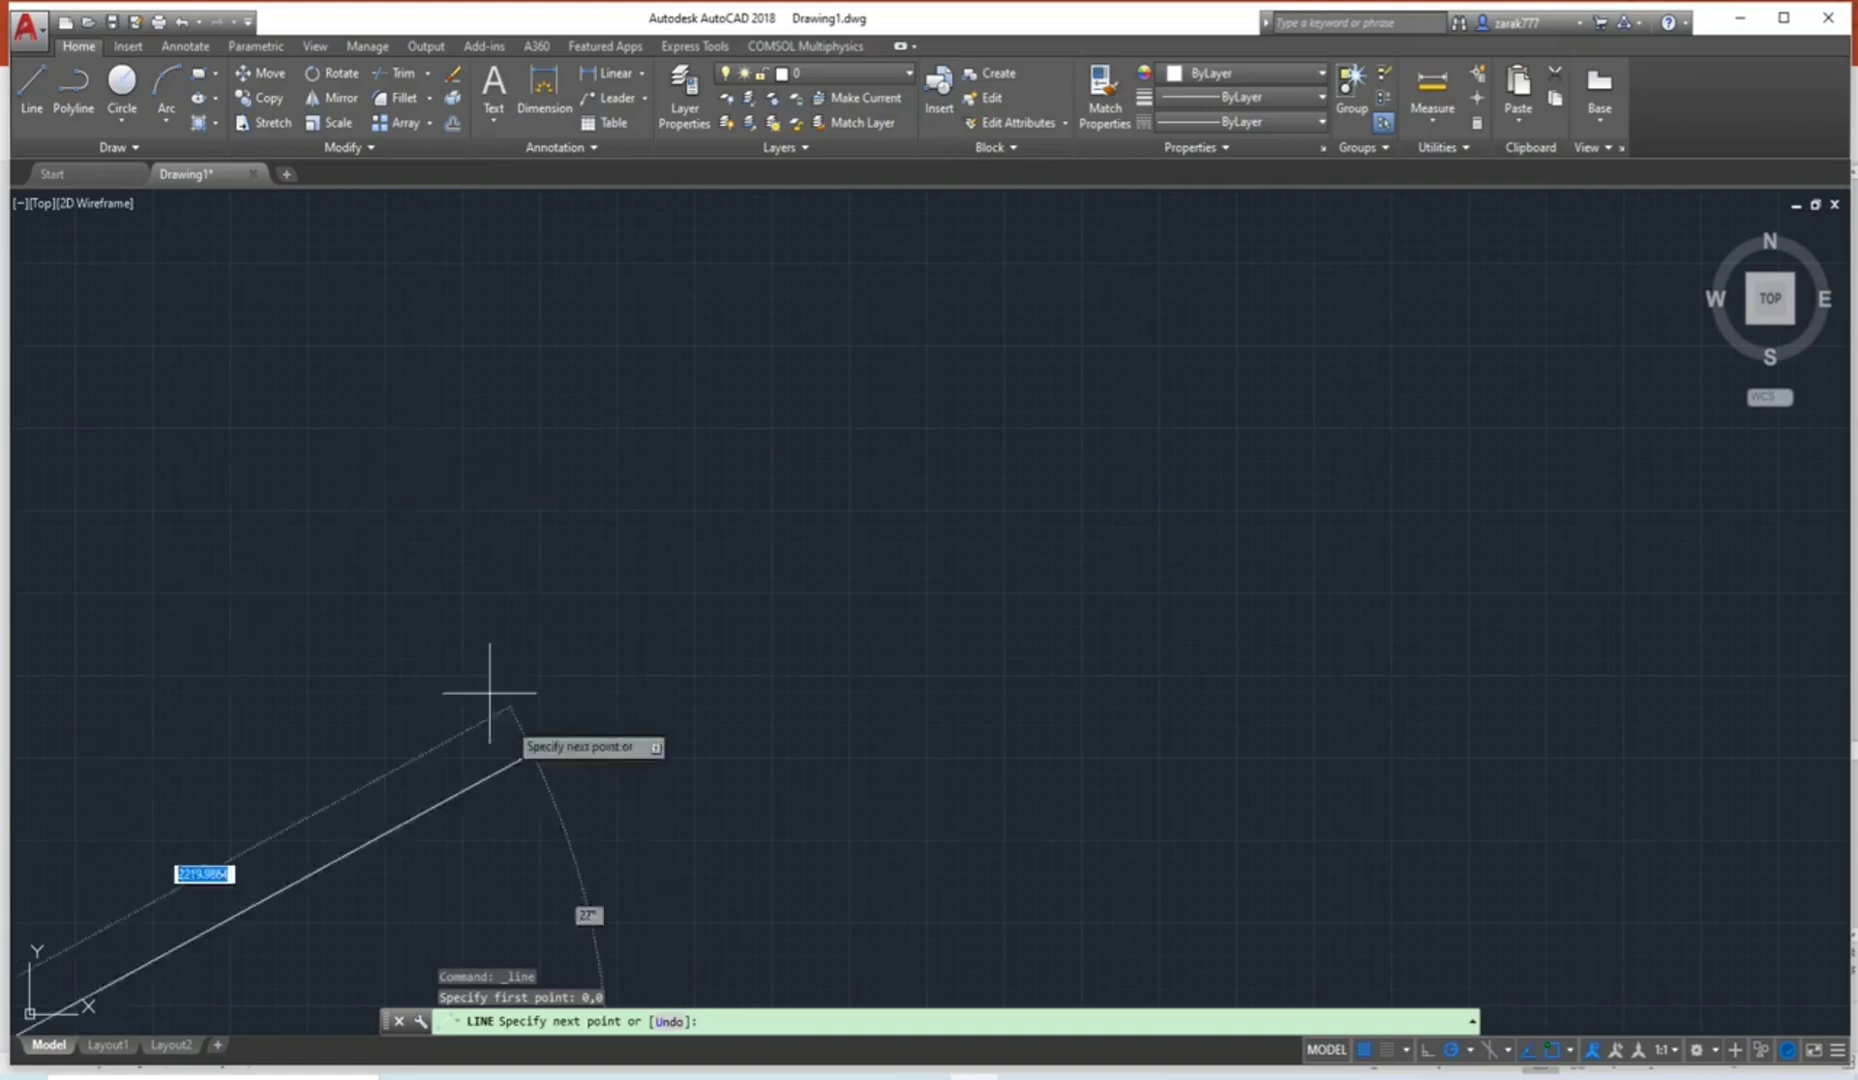
pyautogui.moveTo(428, 697); pyautogui.dragTo(453, 572, button='middle')
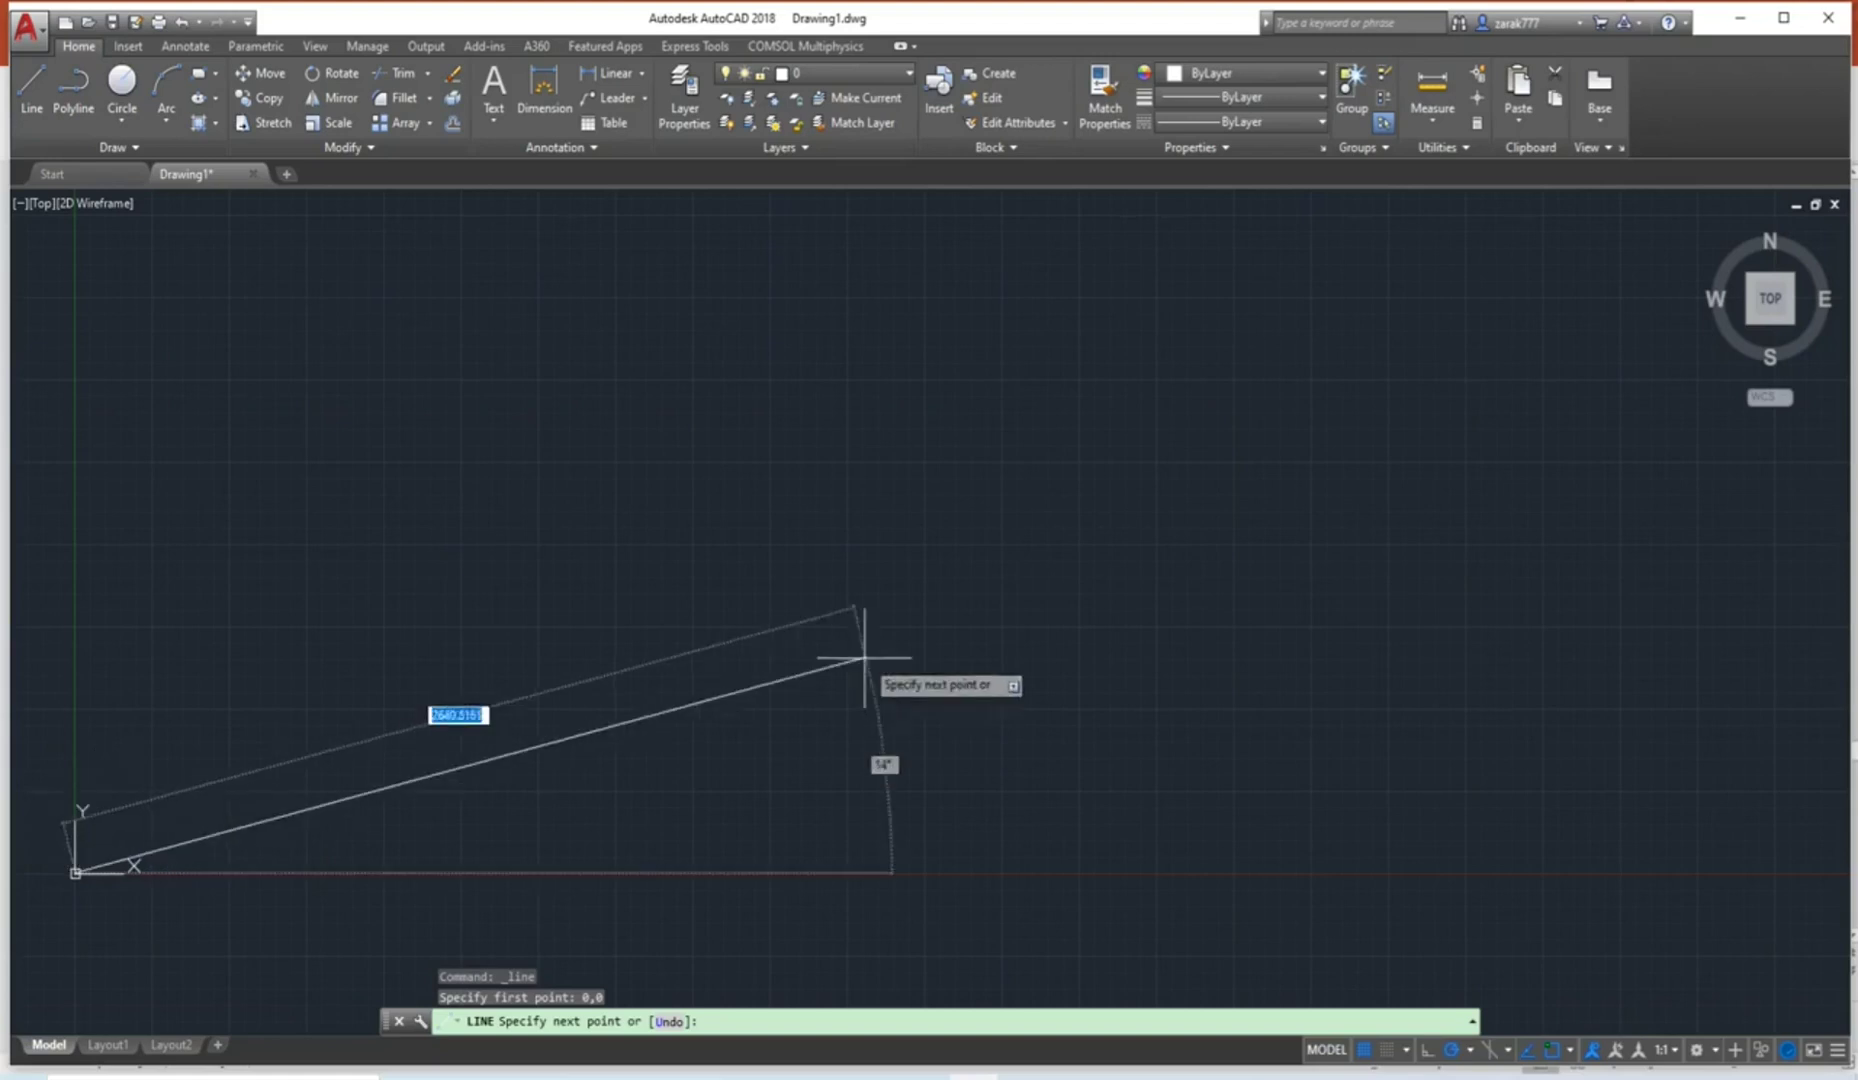
pyautogui.press('Escape')
pyautogui.press('Escape')
pyautogui.press('Escape')
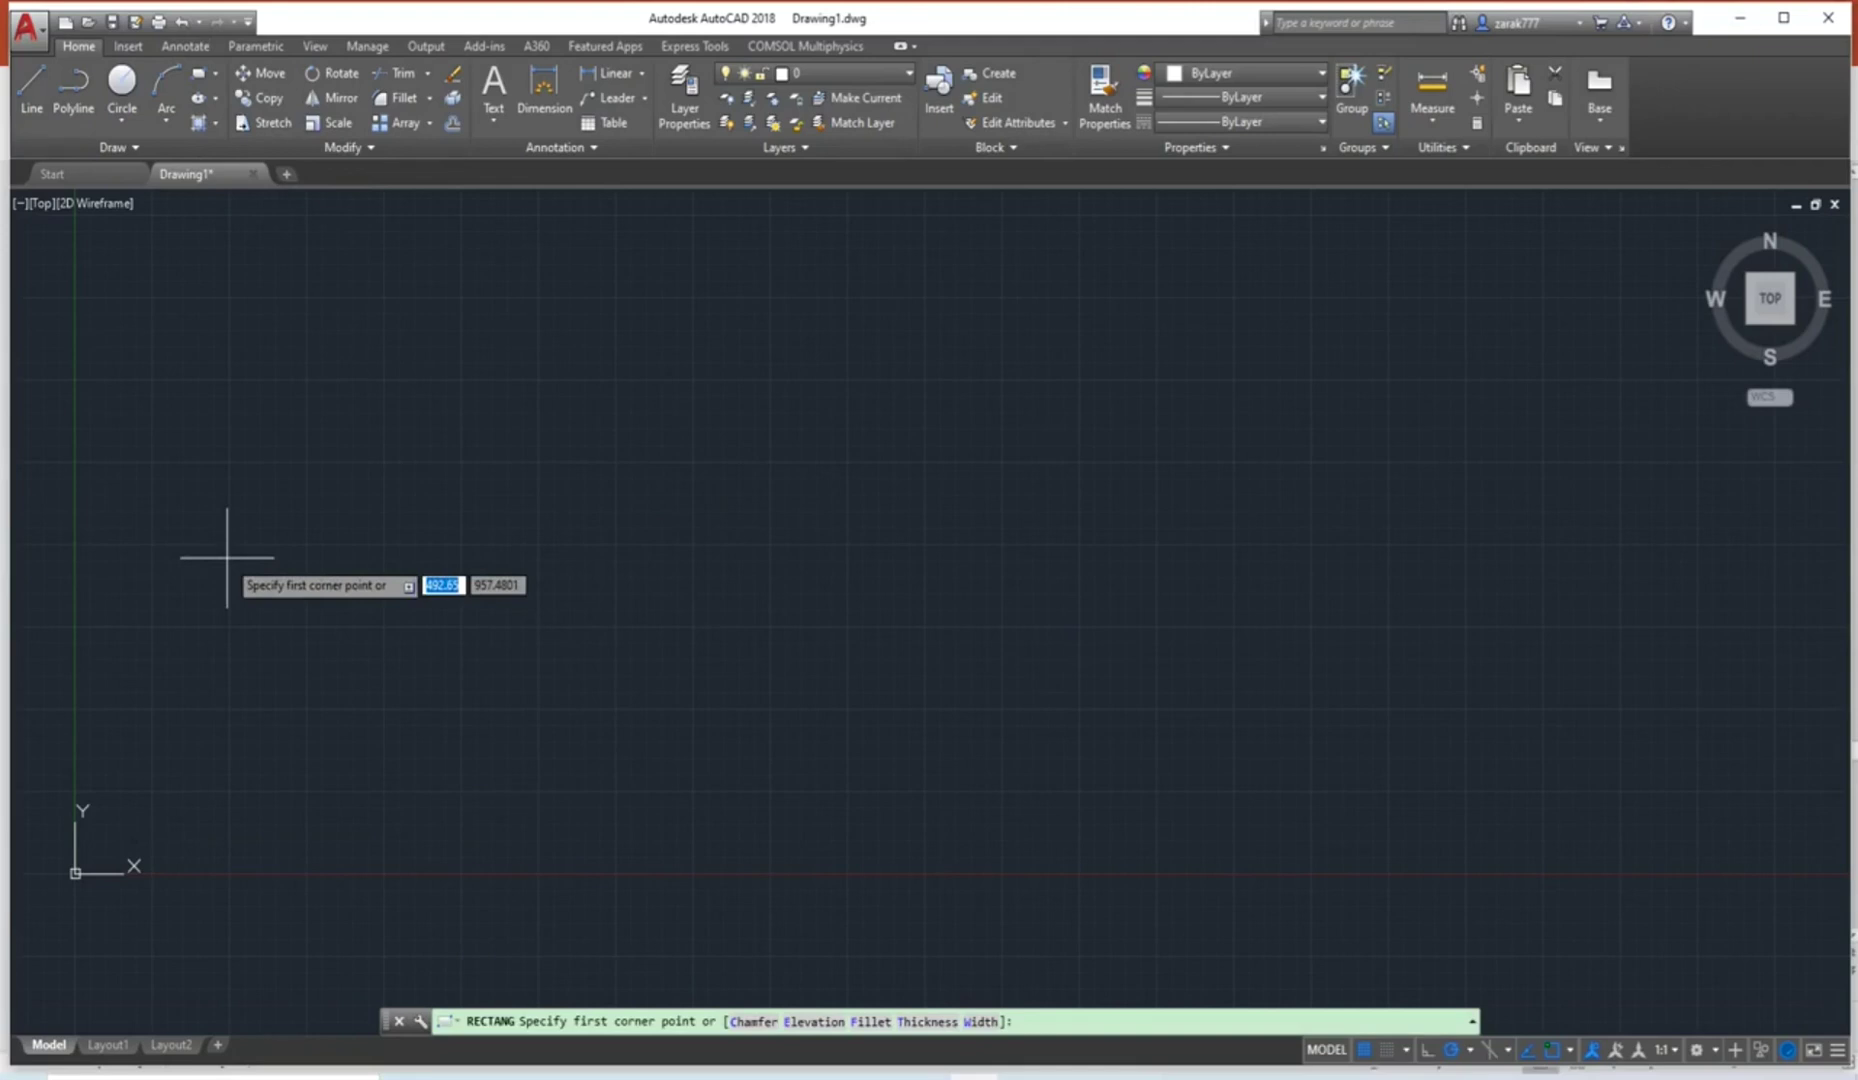
# Draw a 90 × 50 rectangle with its first corner at the origin 0,0.
pyautogui.press('Escape')
pyautogui.press('Escape')
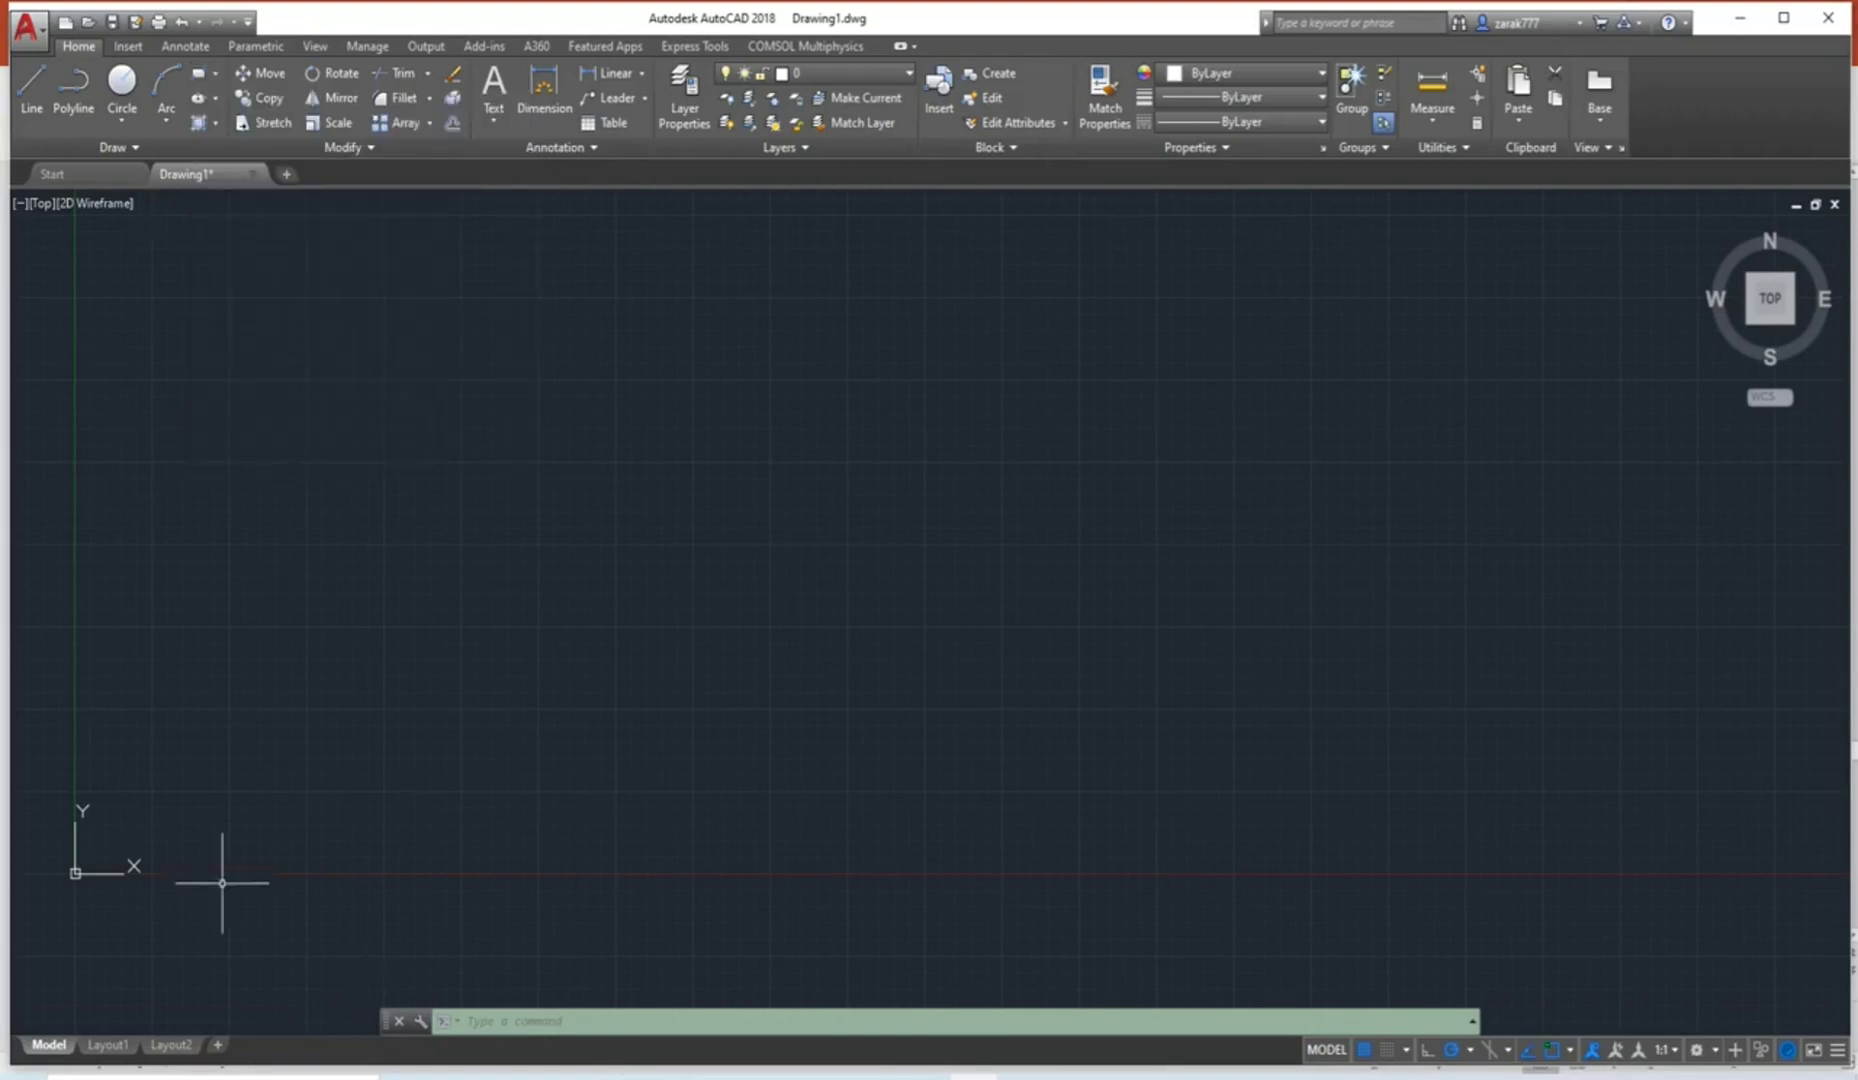
pyautogui.click(199, 73)
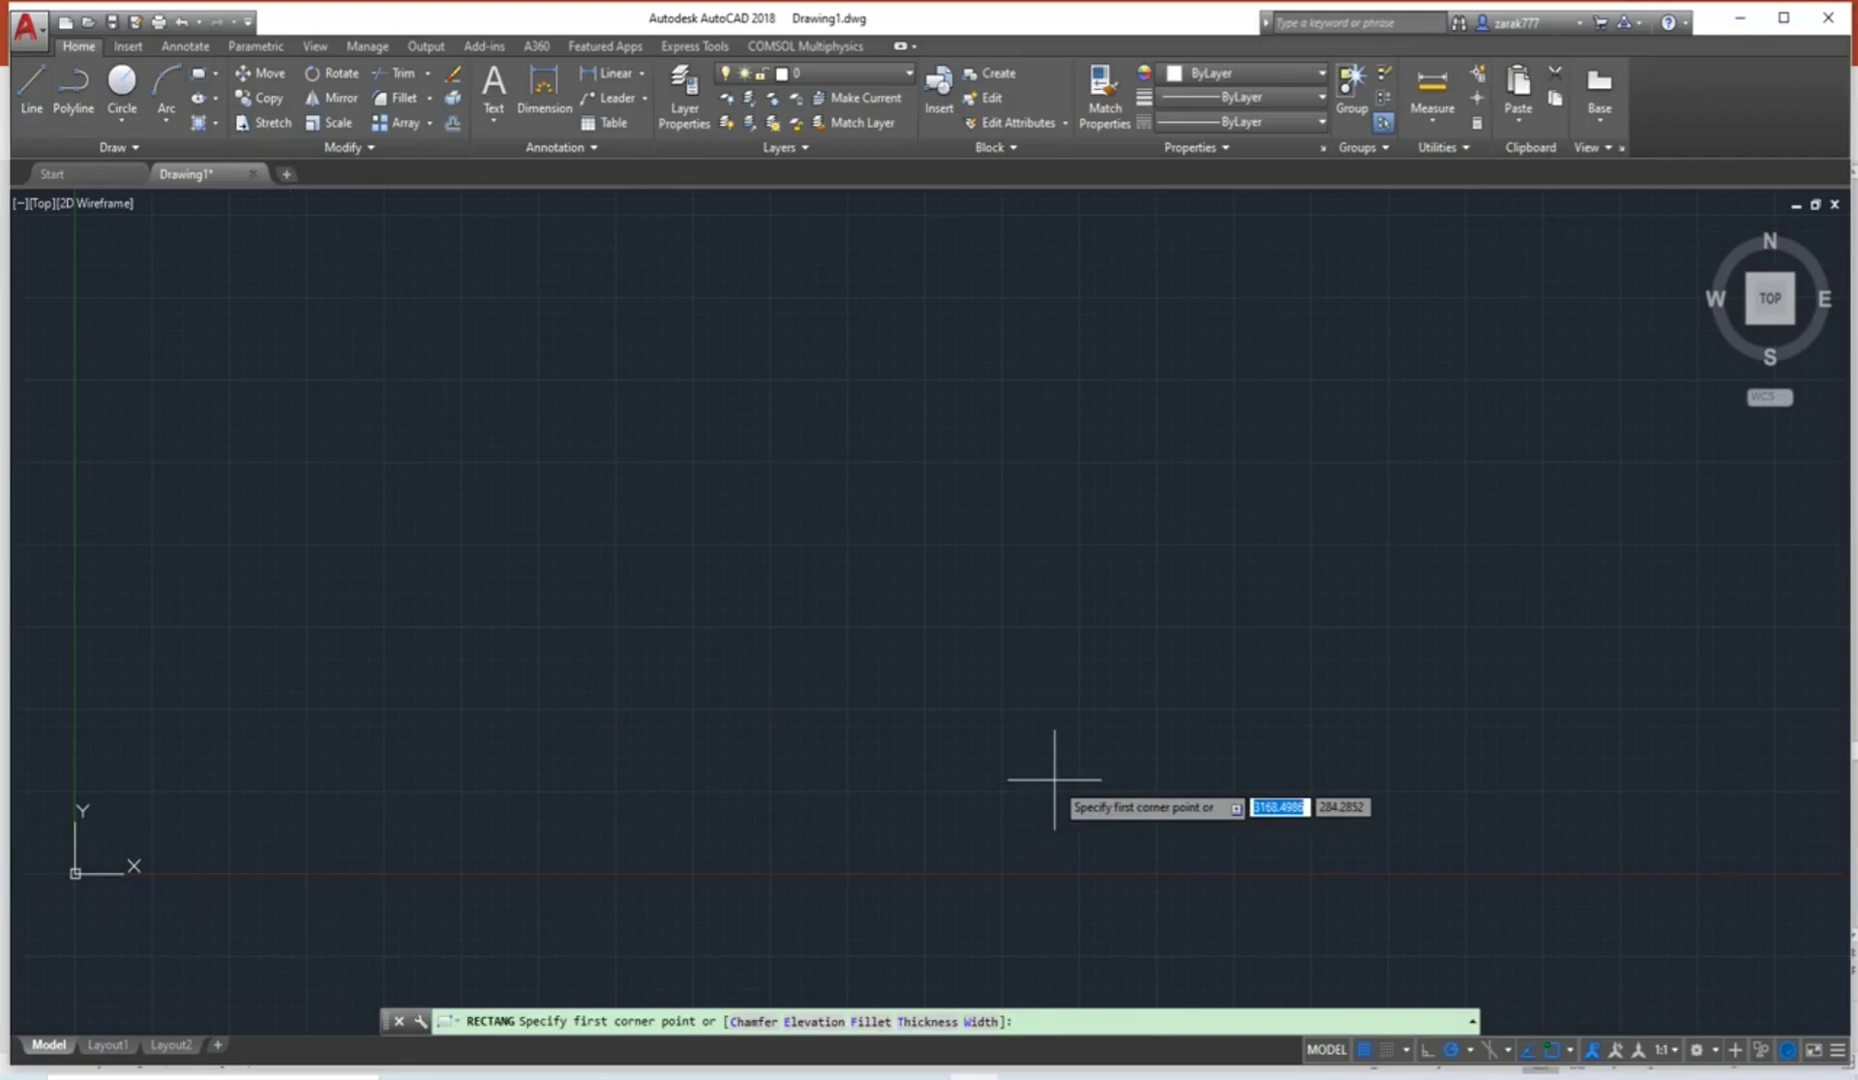
pyautogui.write('0')
pyautogui.press('Tab')
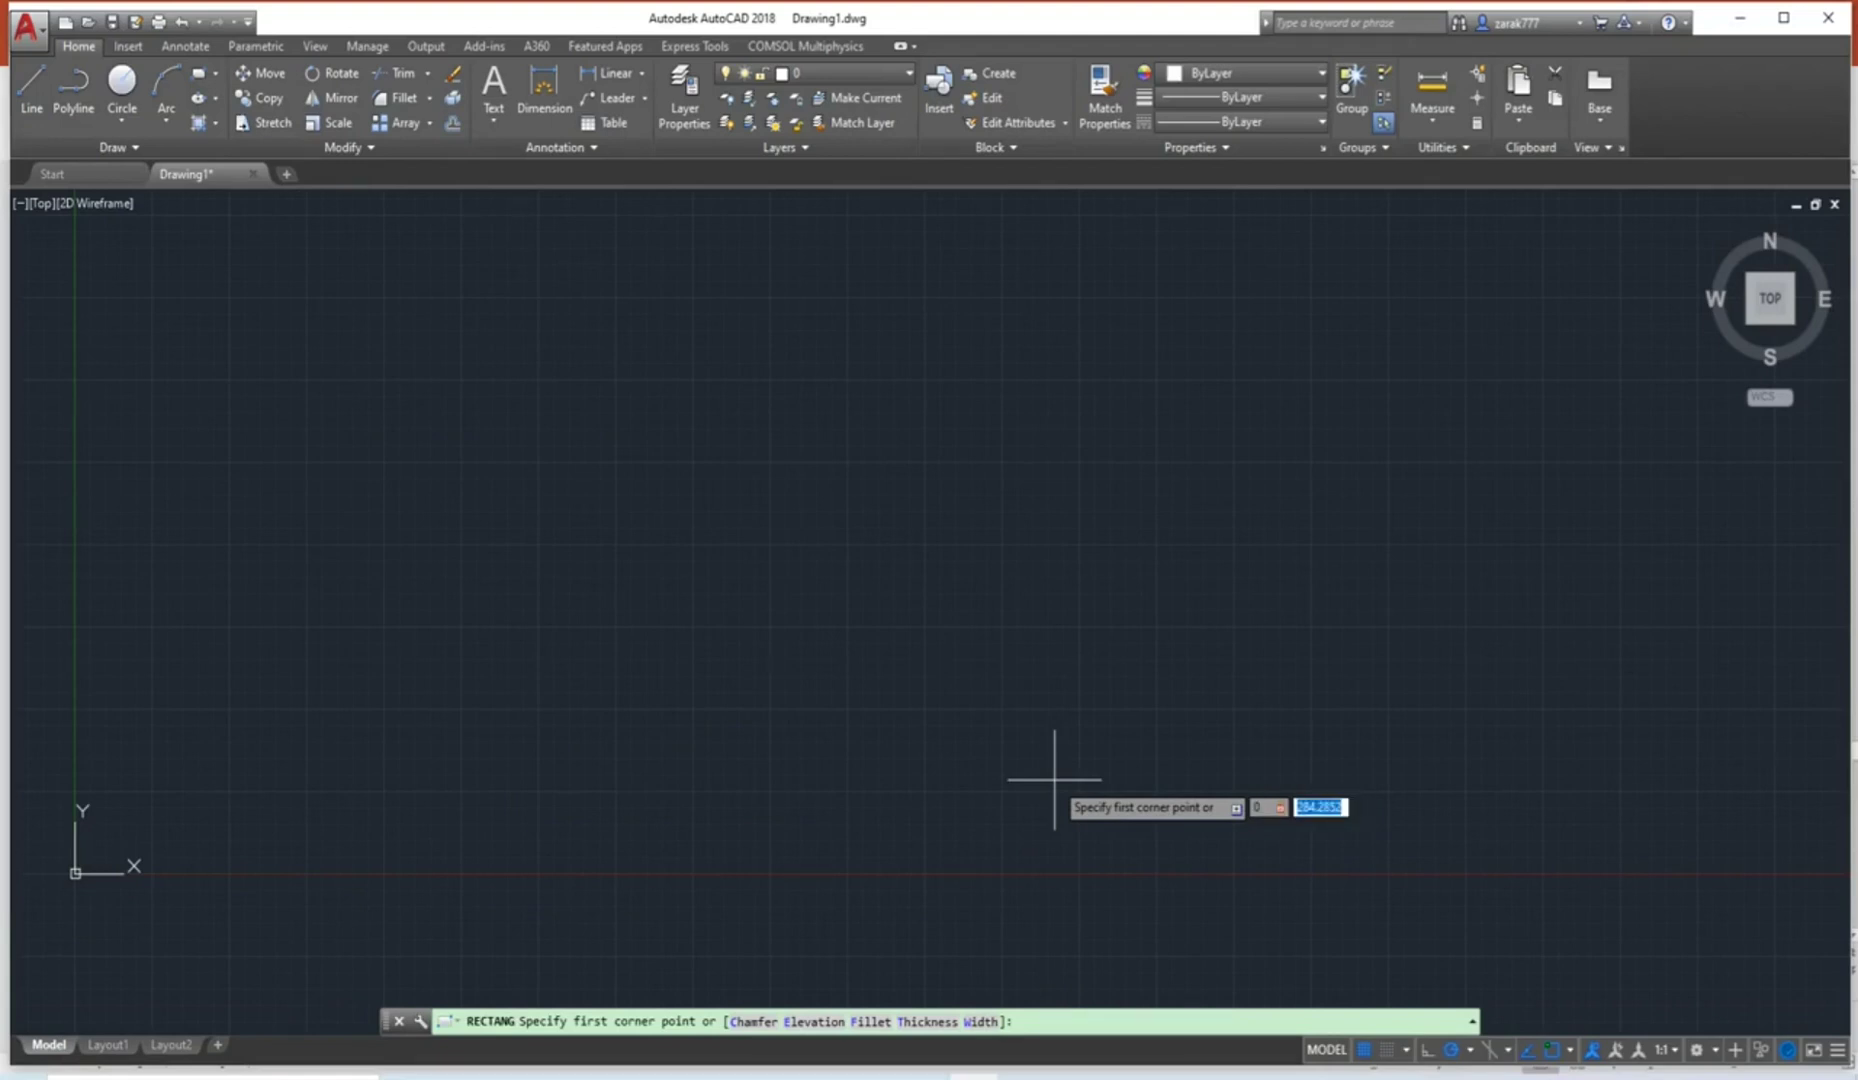
pyautogui.write('0')
pyautogui.press('Return')
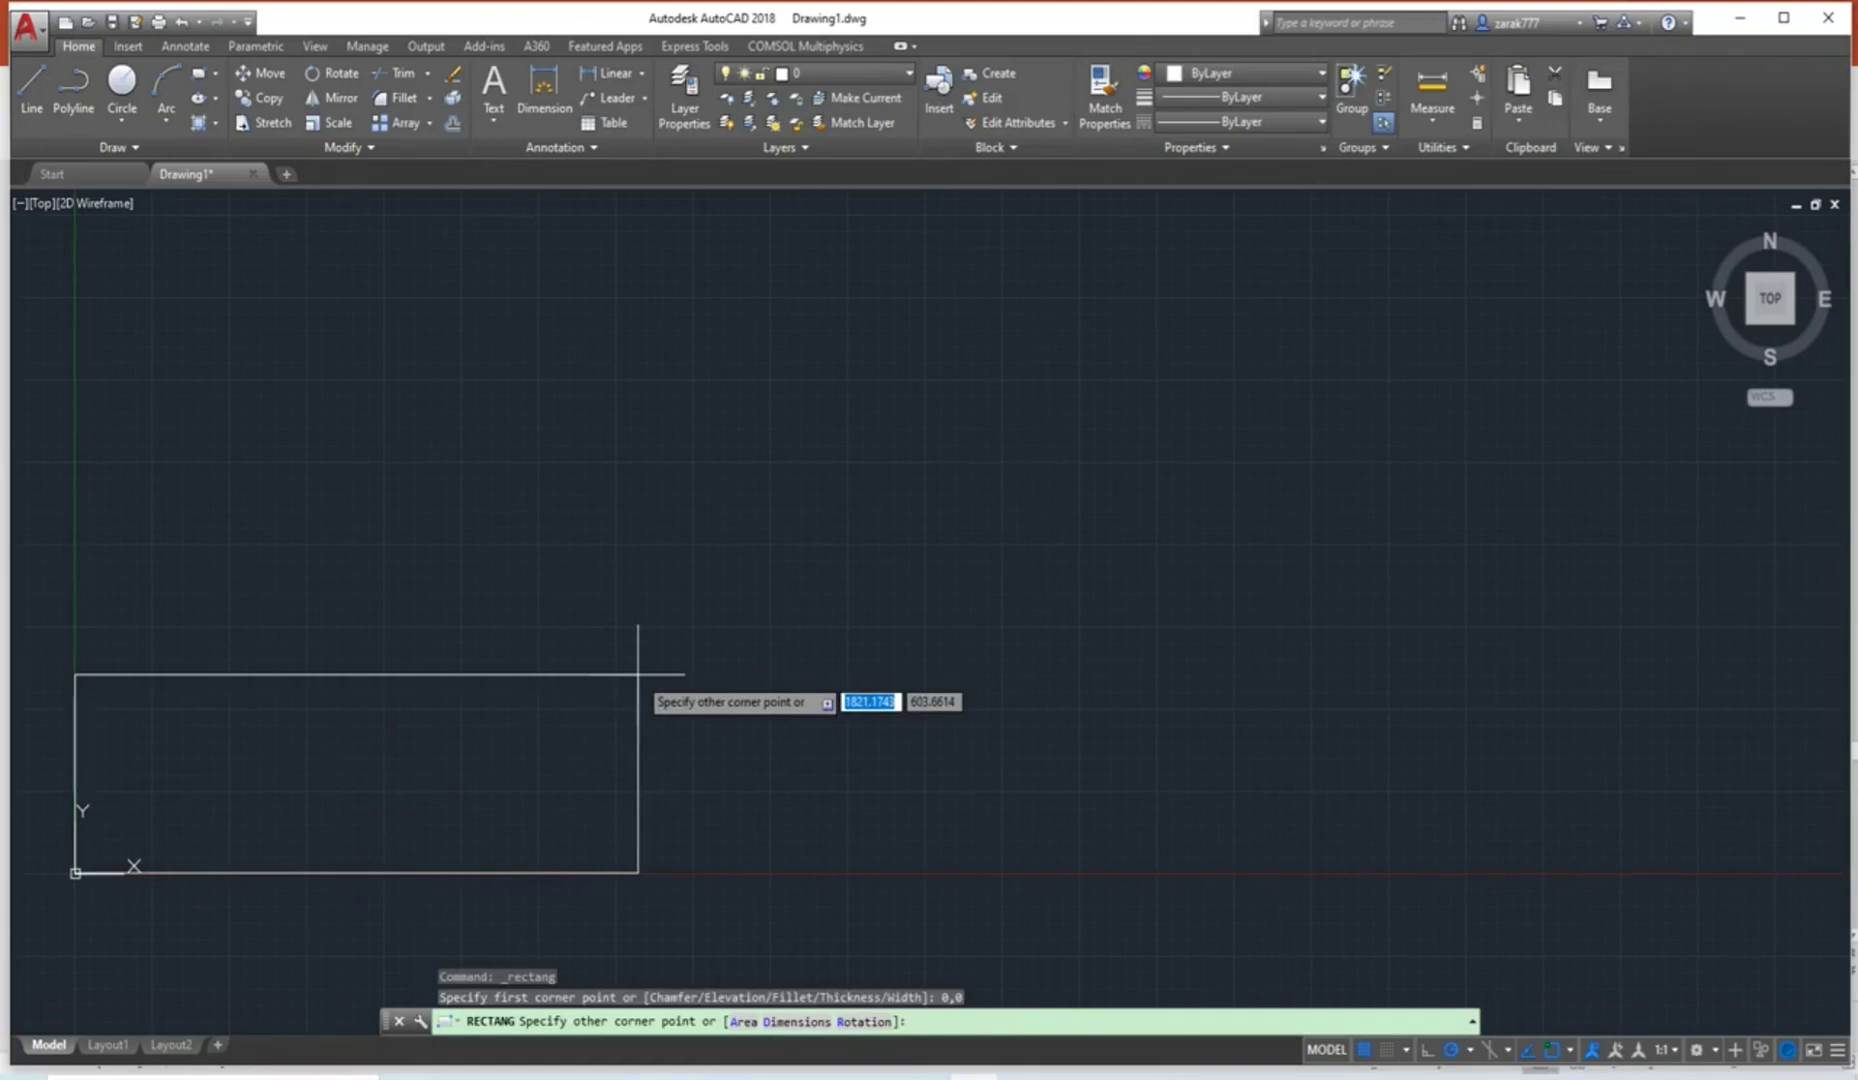
pyautogui.write('90')
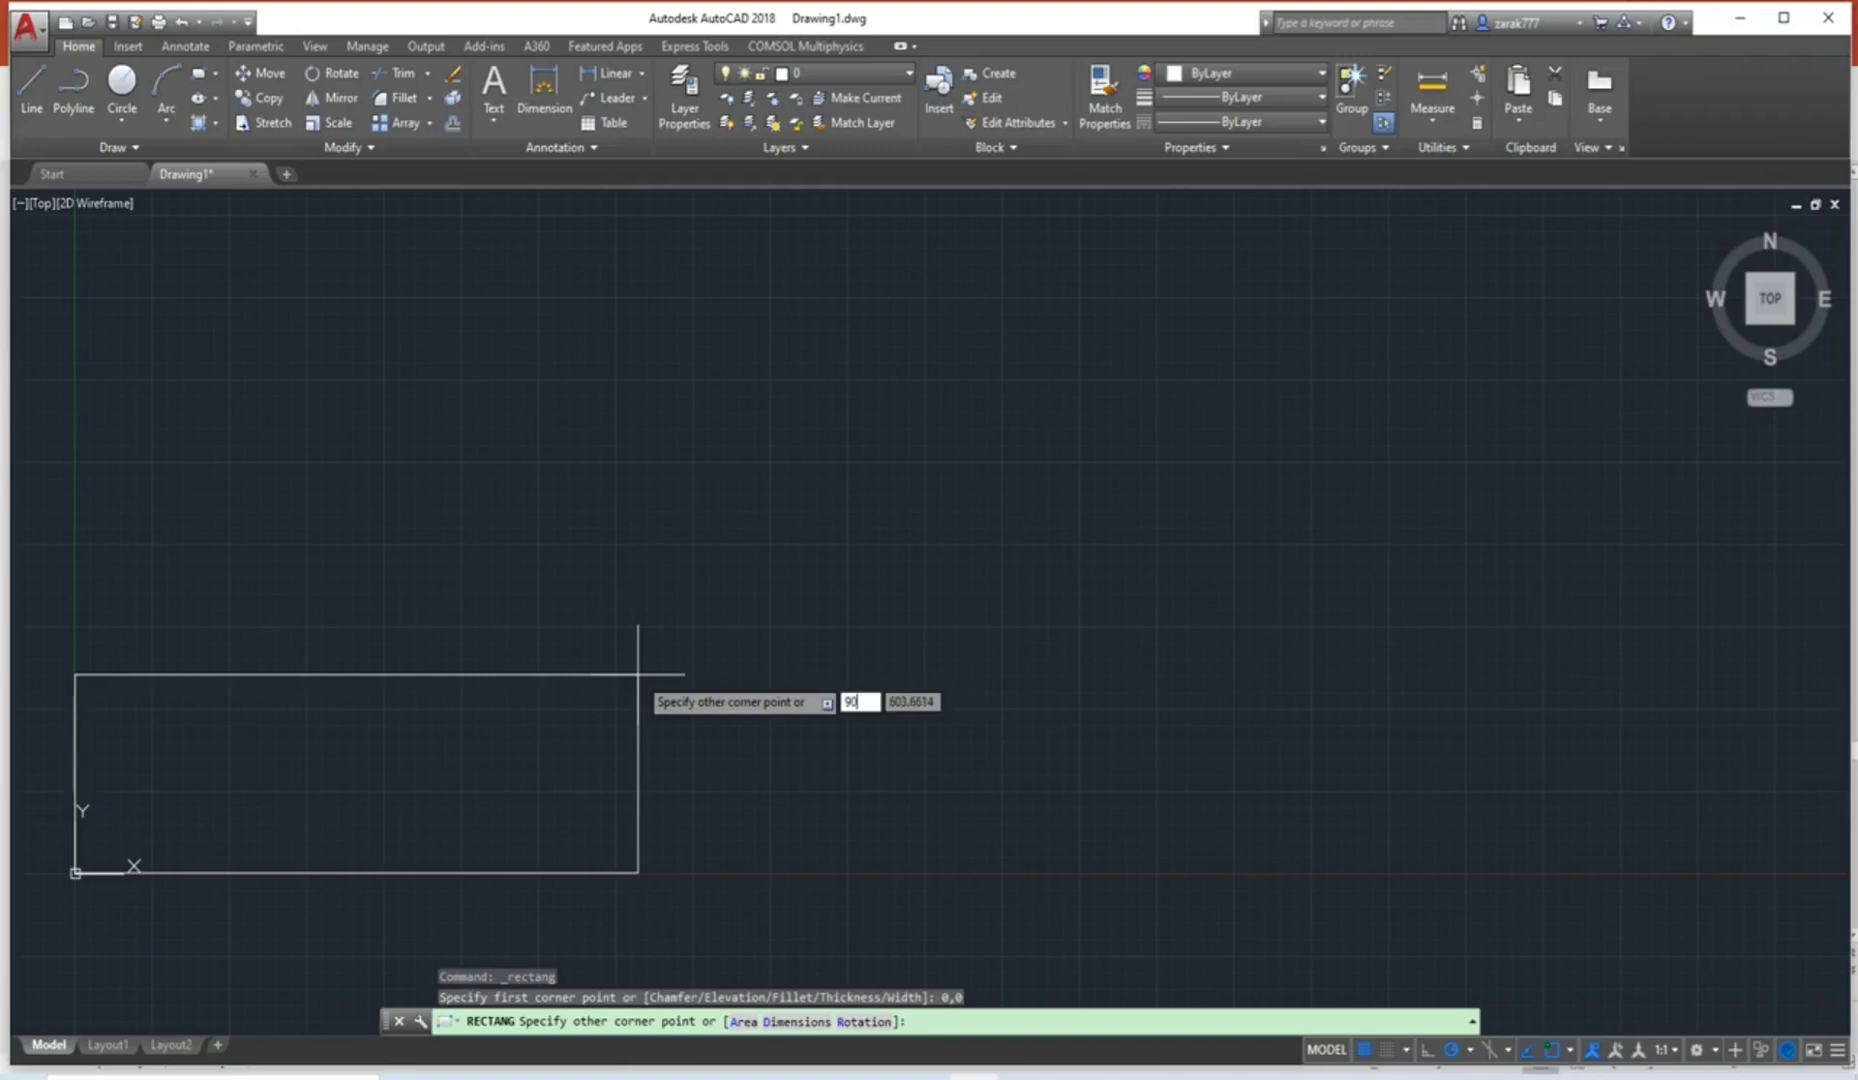
pyautogui.press('Tab')
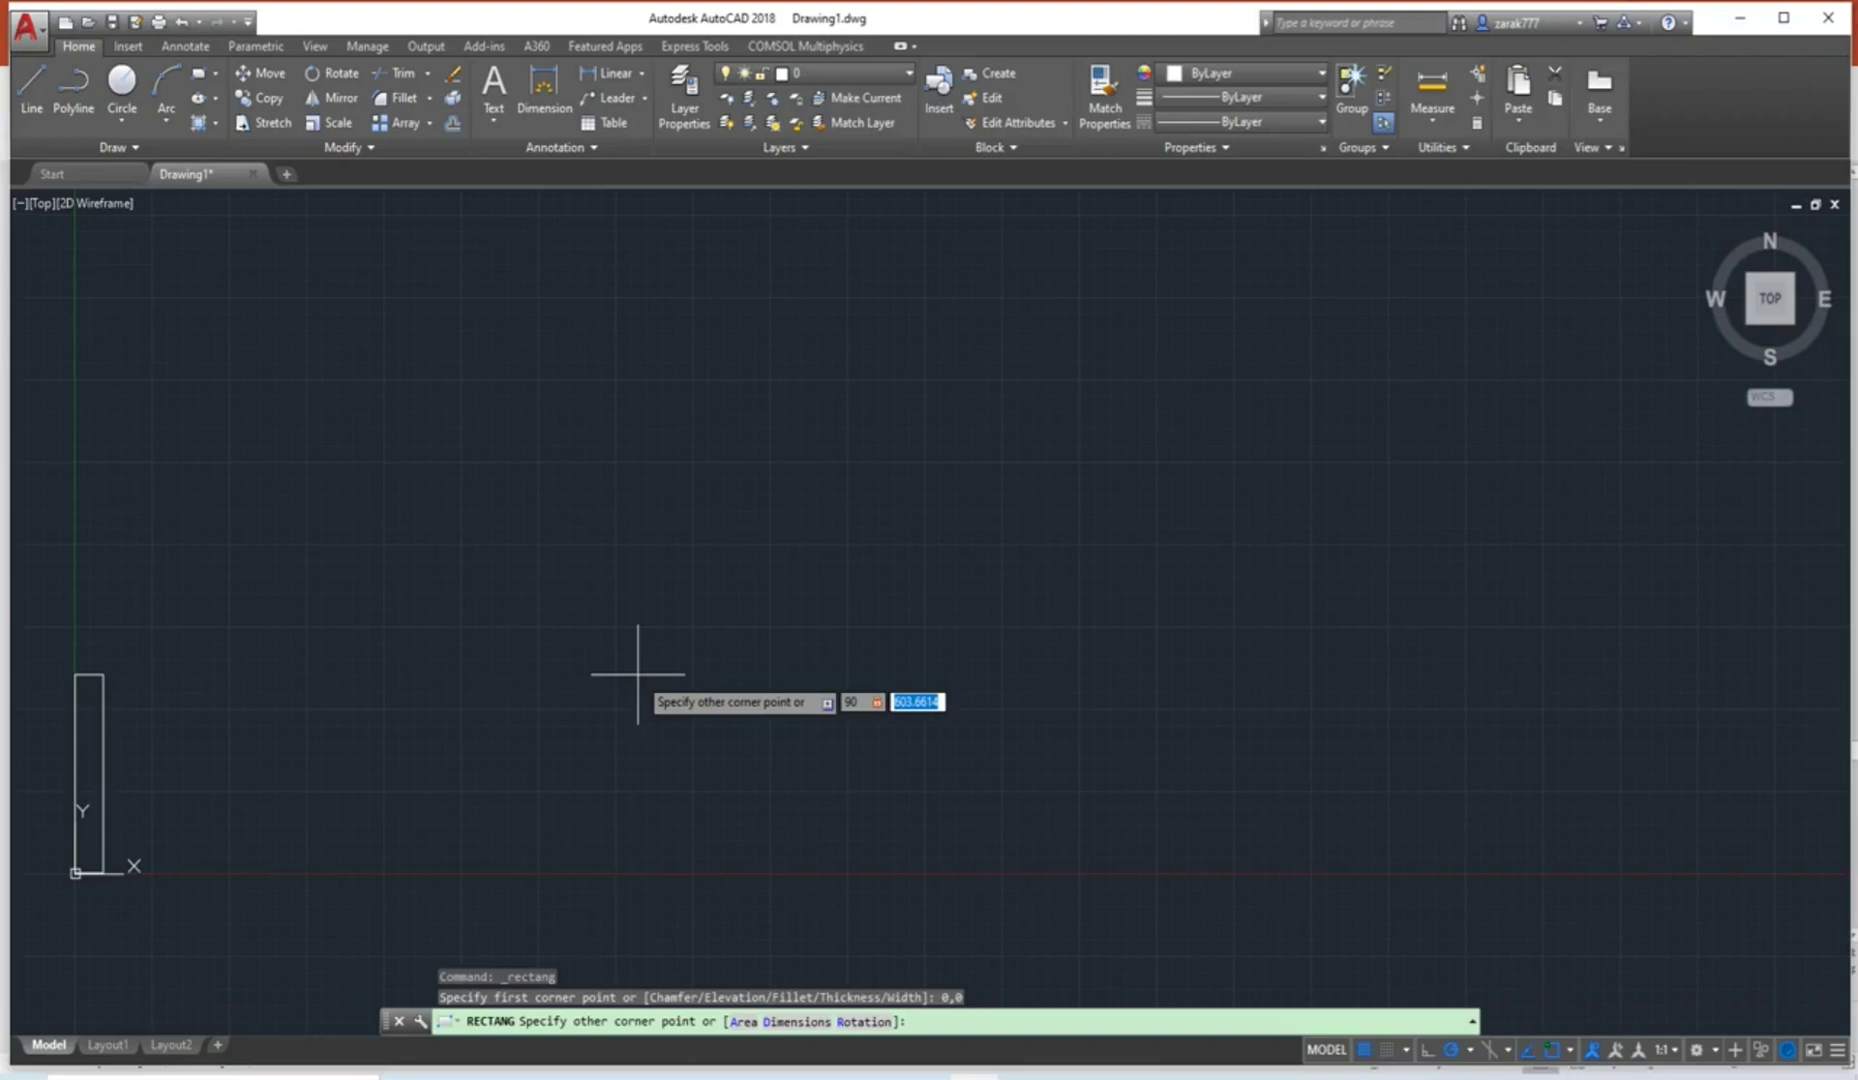
pyautogui.write('50')
pyautogui.press('Return')
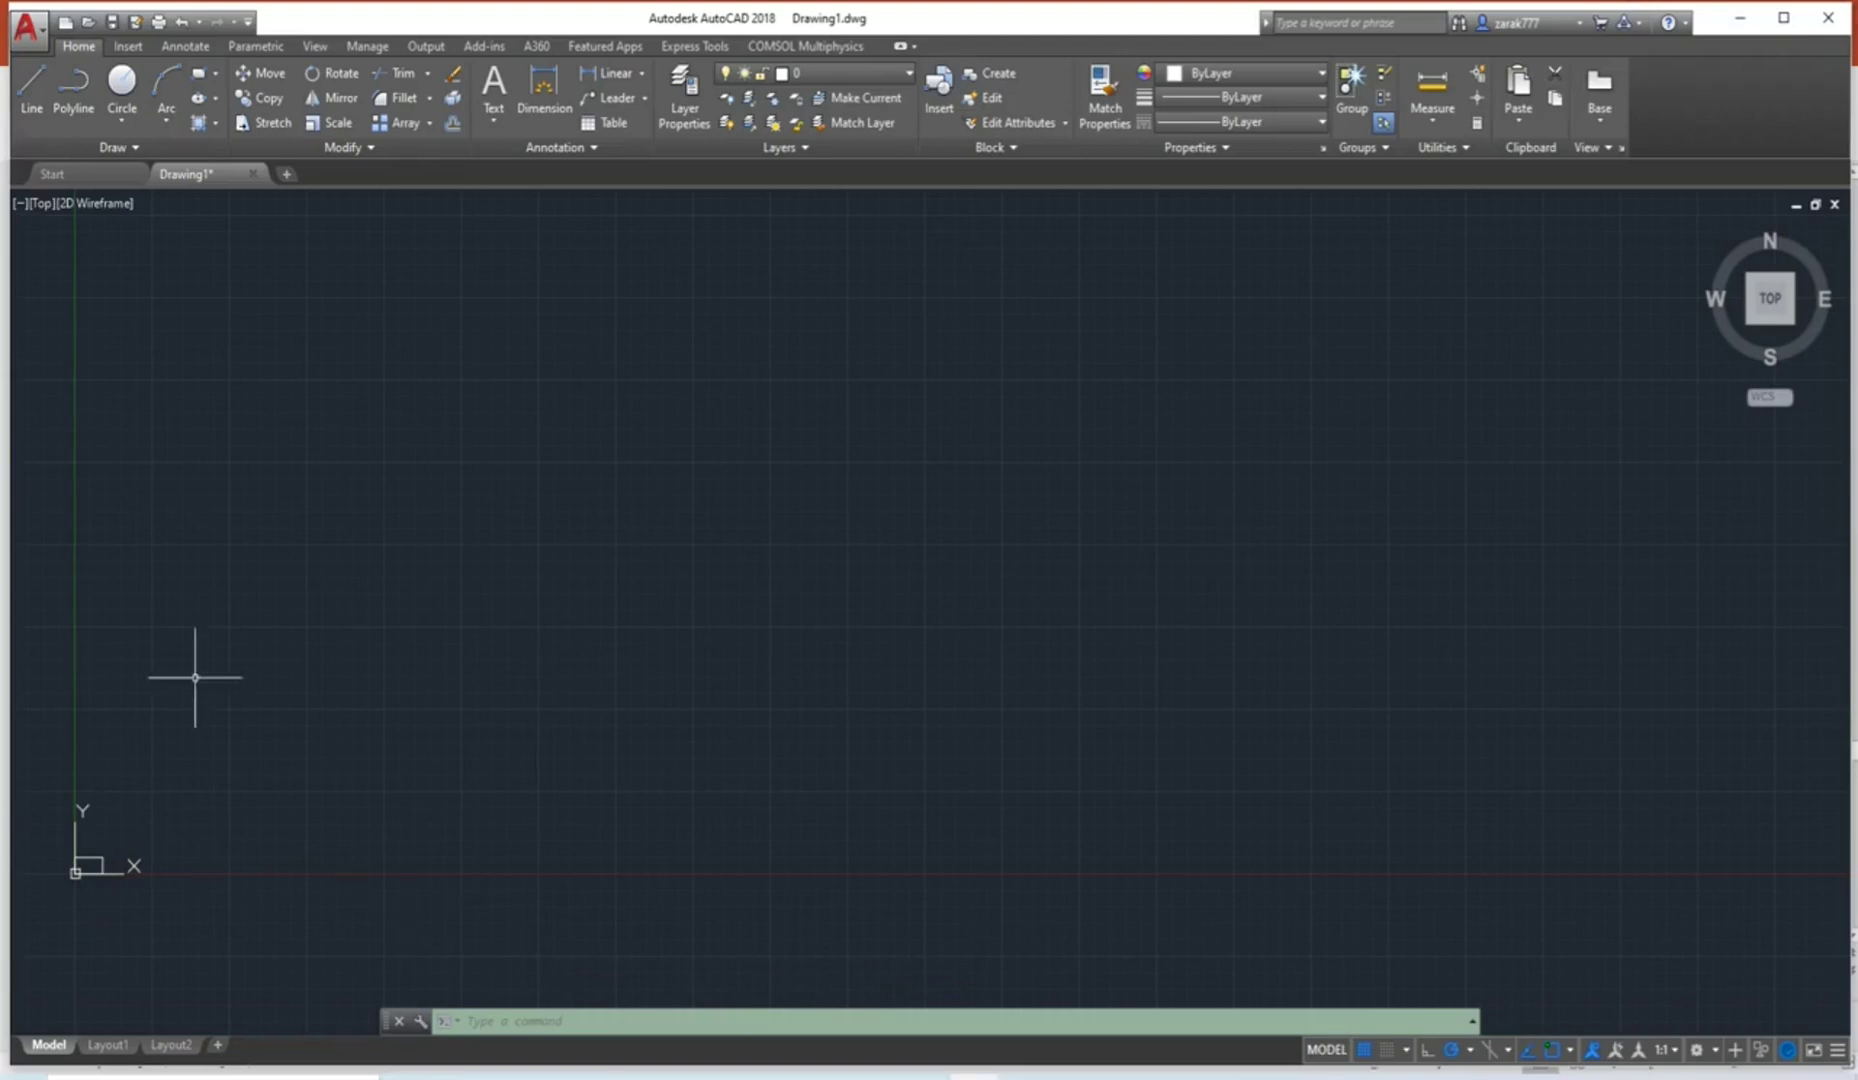
# Run ZOOM with the Extents option so the whole 90 × 50 rectangle fits the view.
pyautogui.scroll(5, 166, 850)
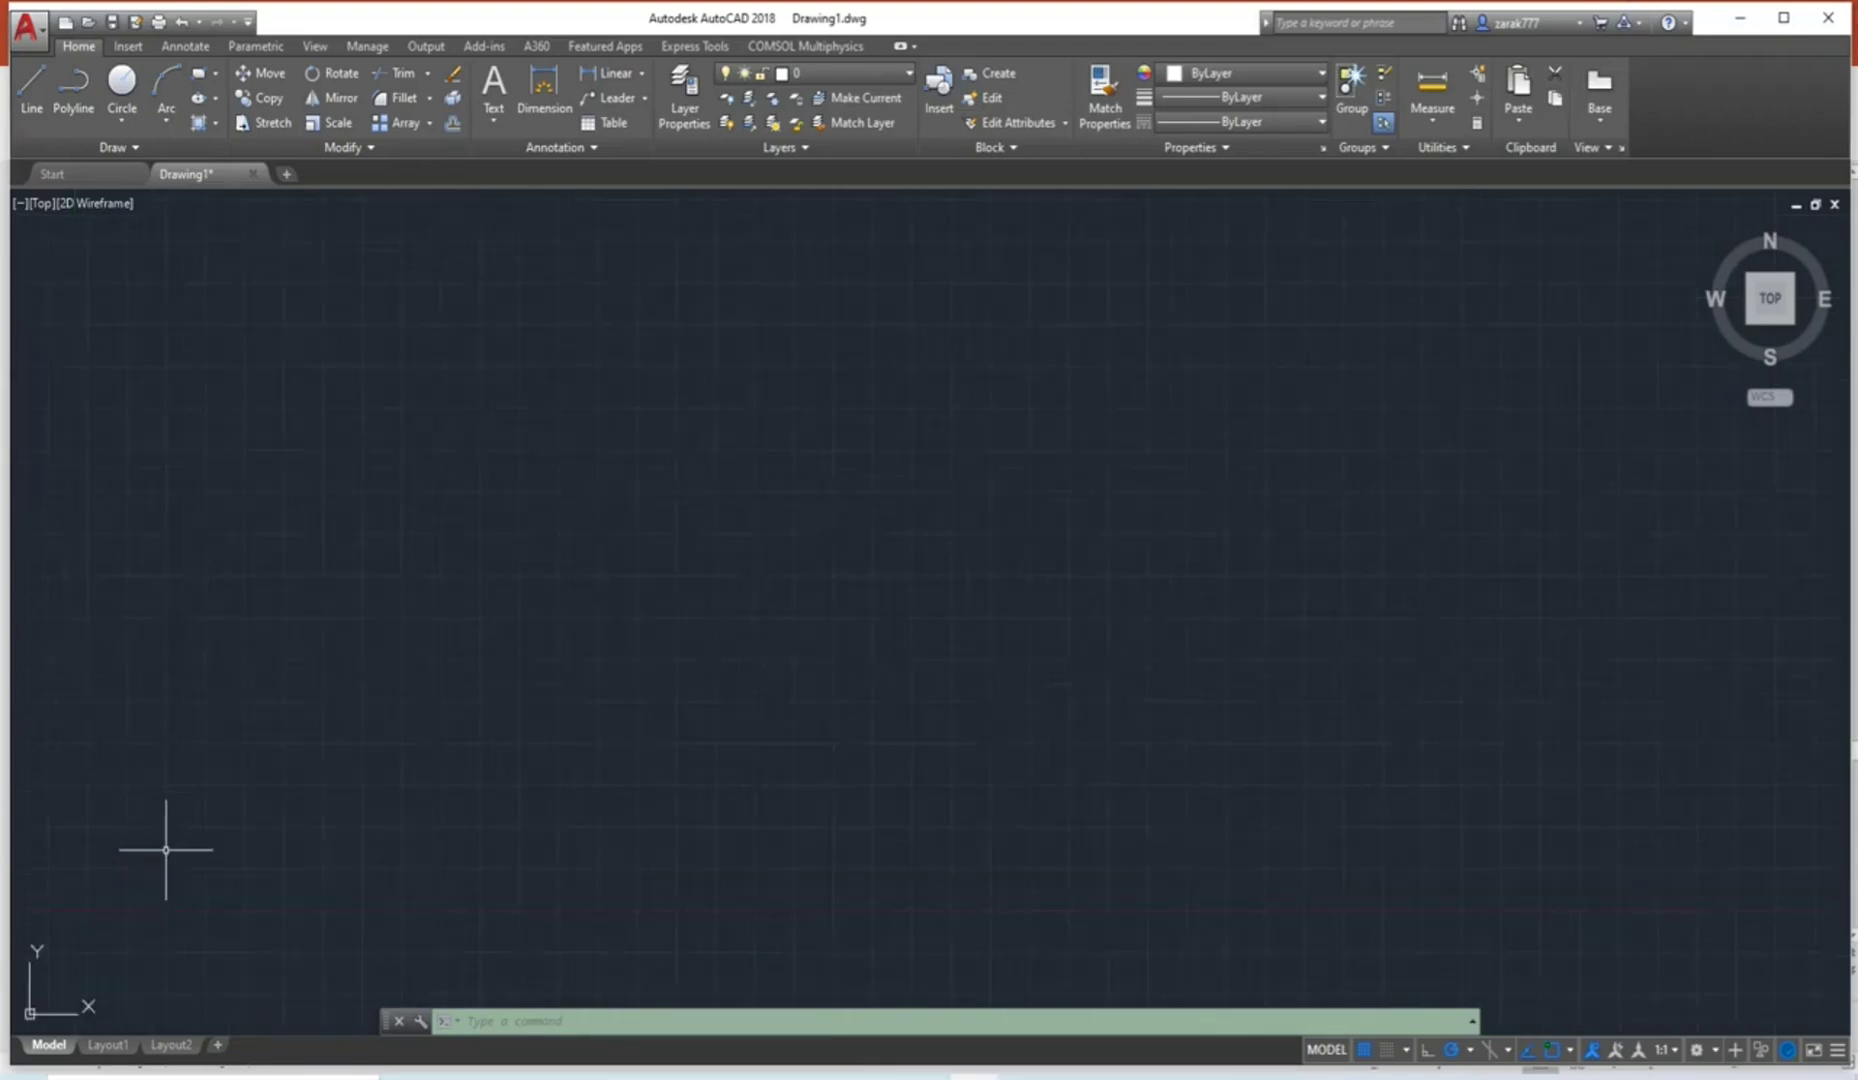
pyautogui.scroll(-3, 166, 850)
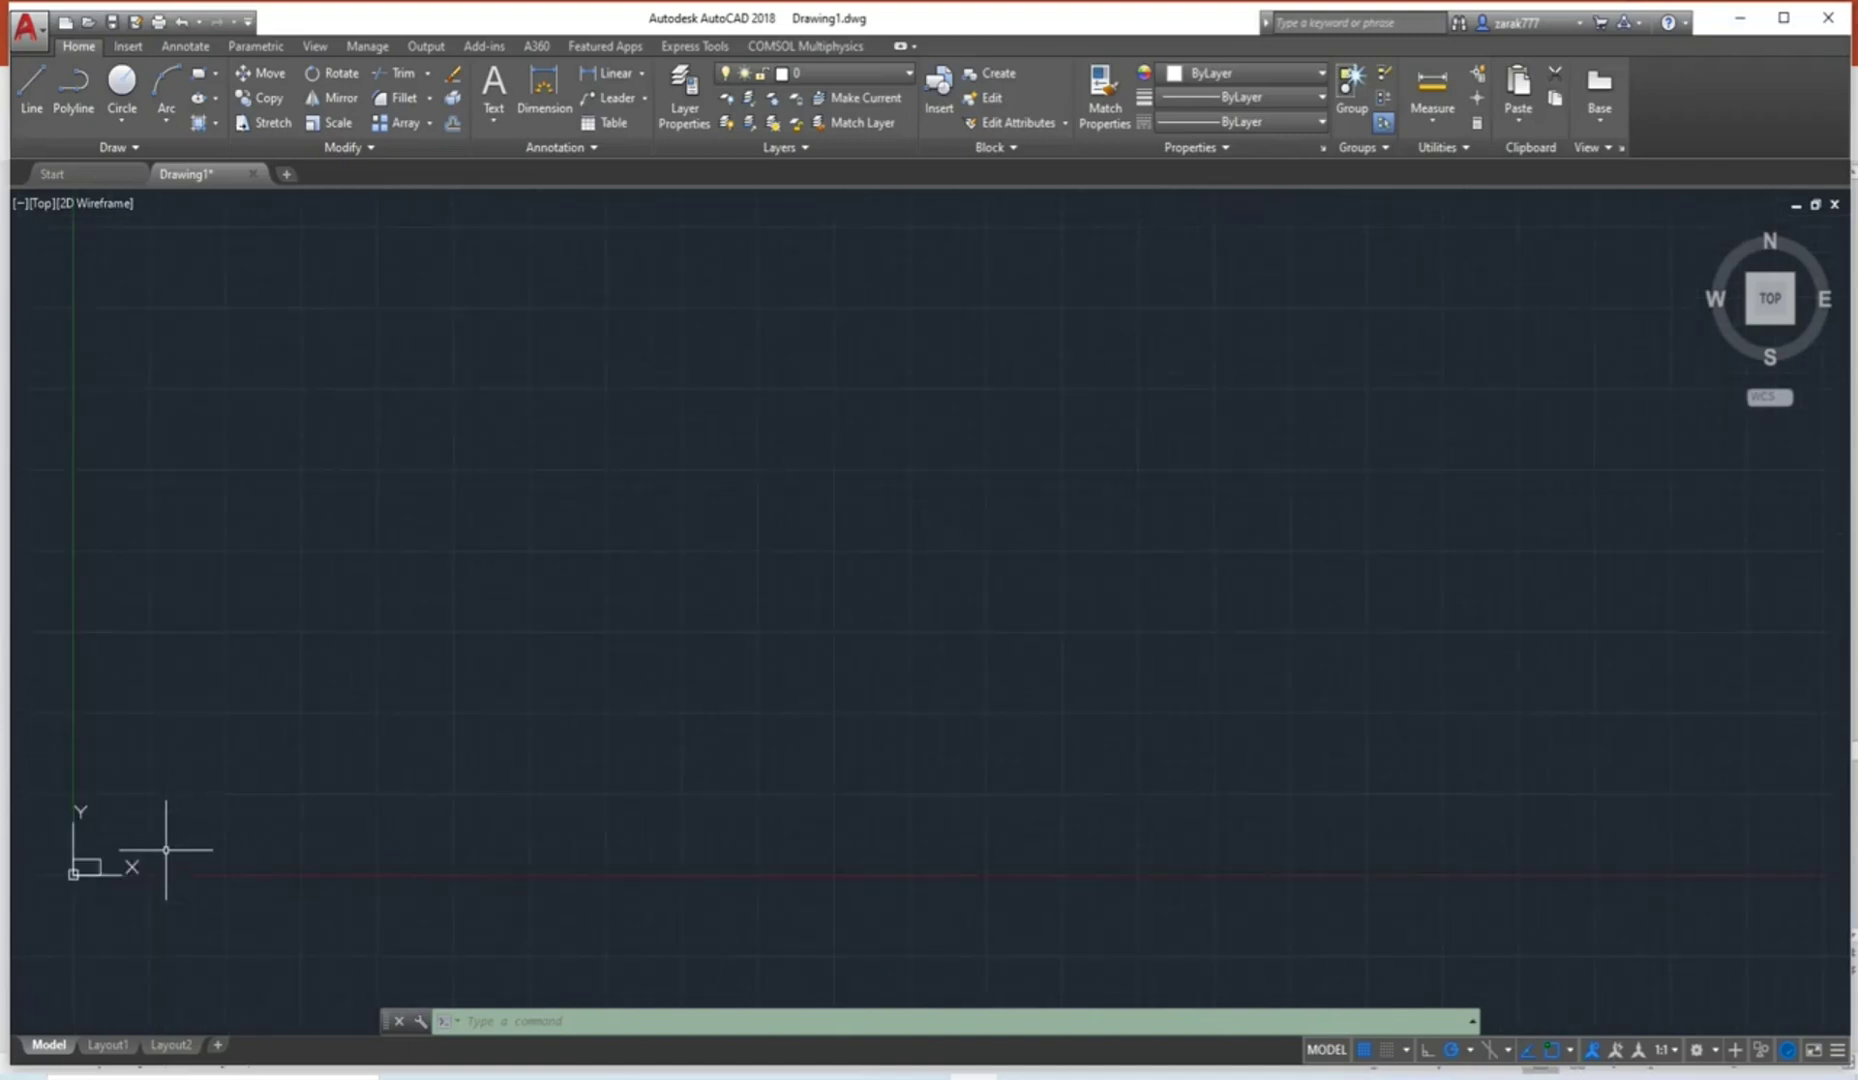
pyautogui.scroll(1, 166, 850)
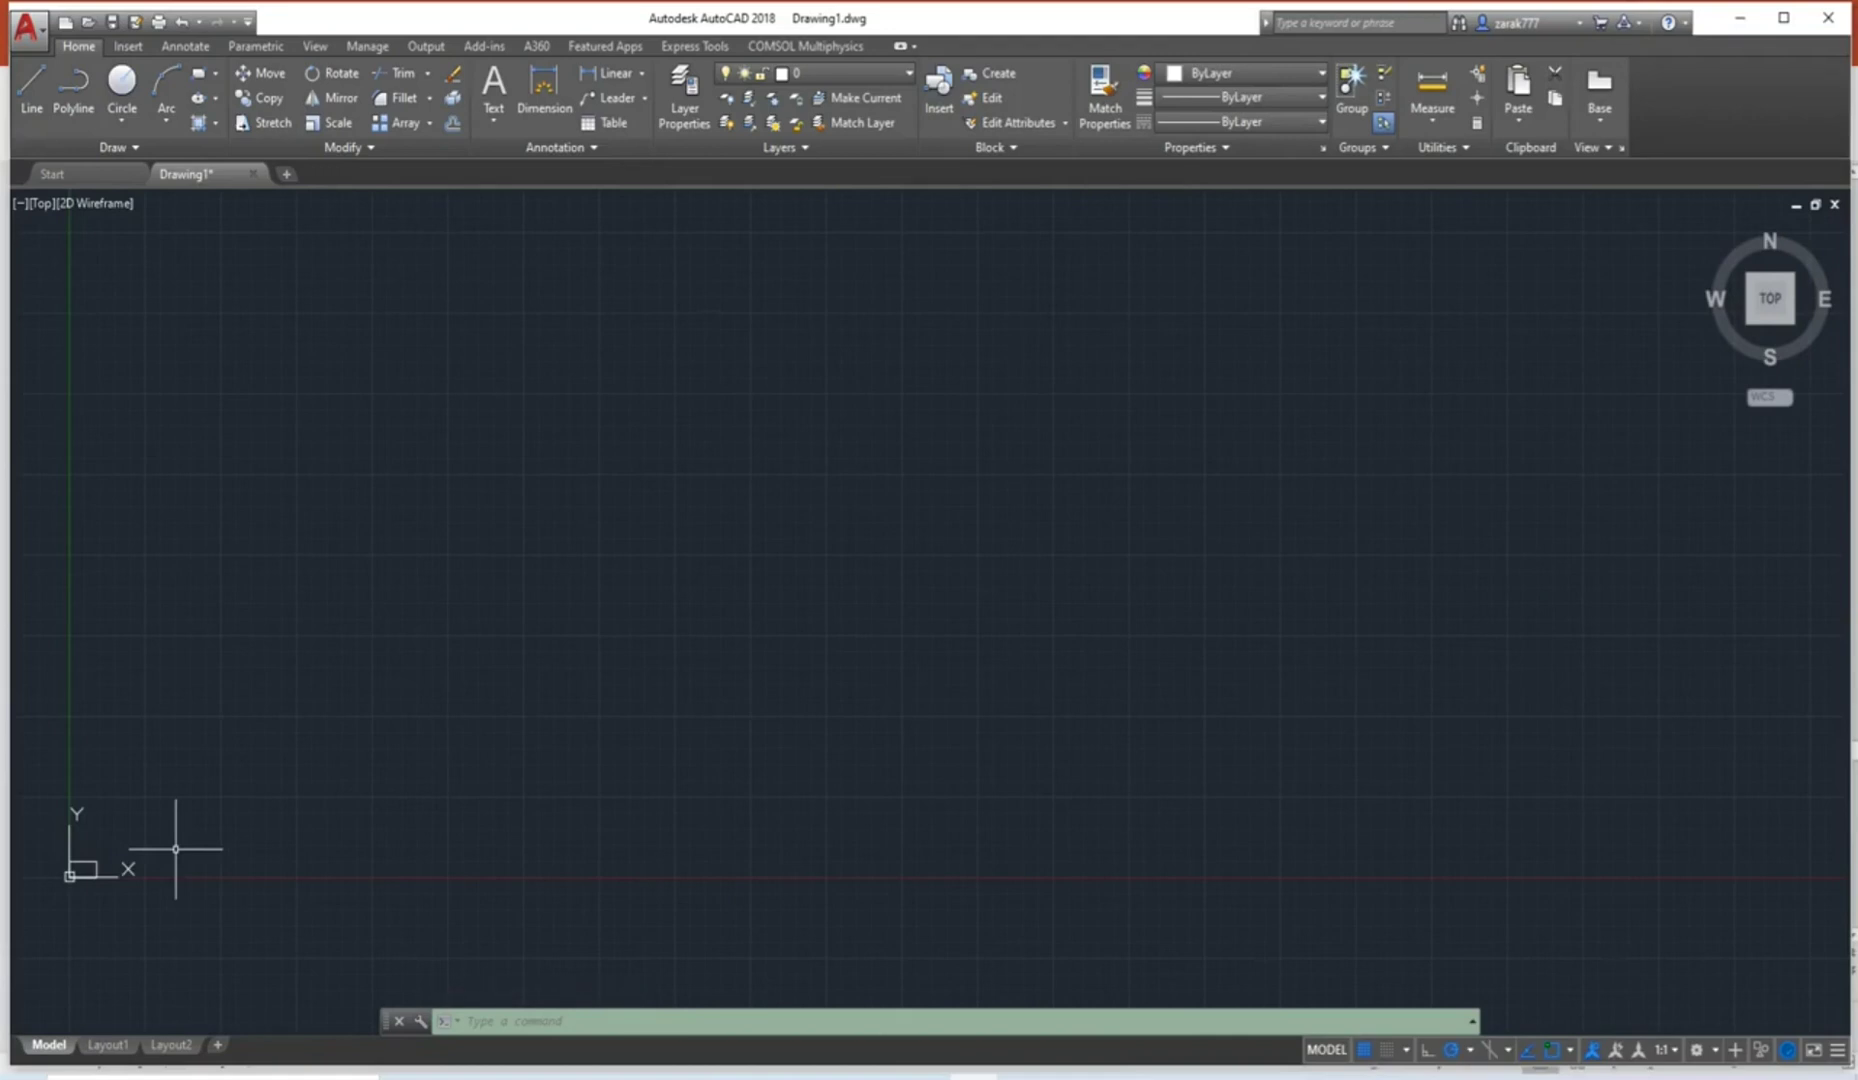
pyautogui.write('loo')
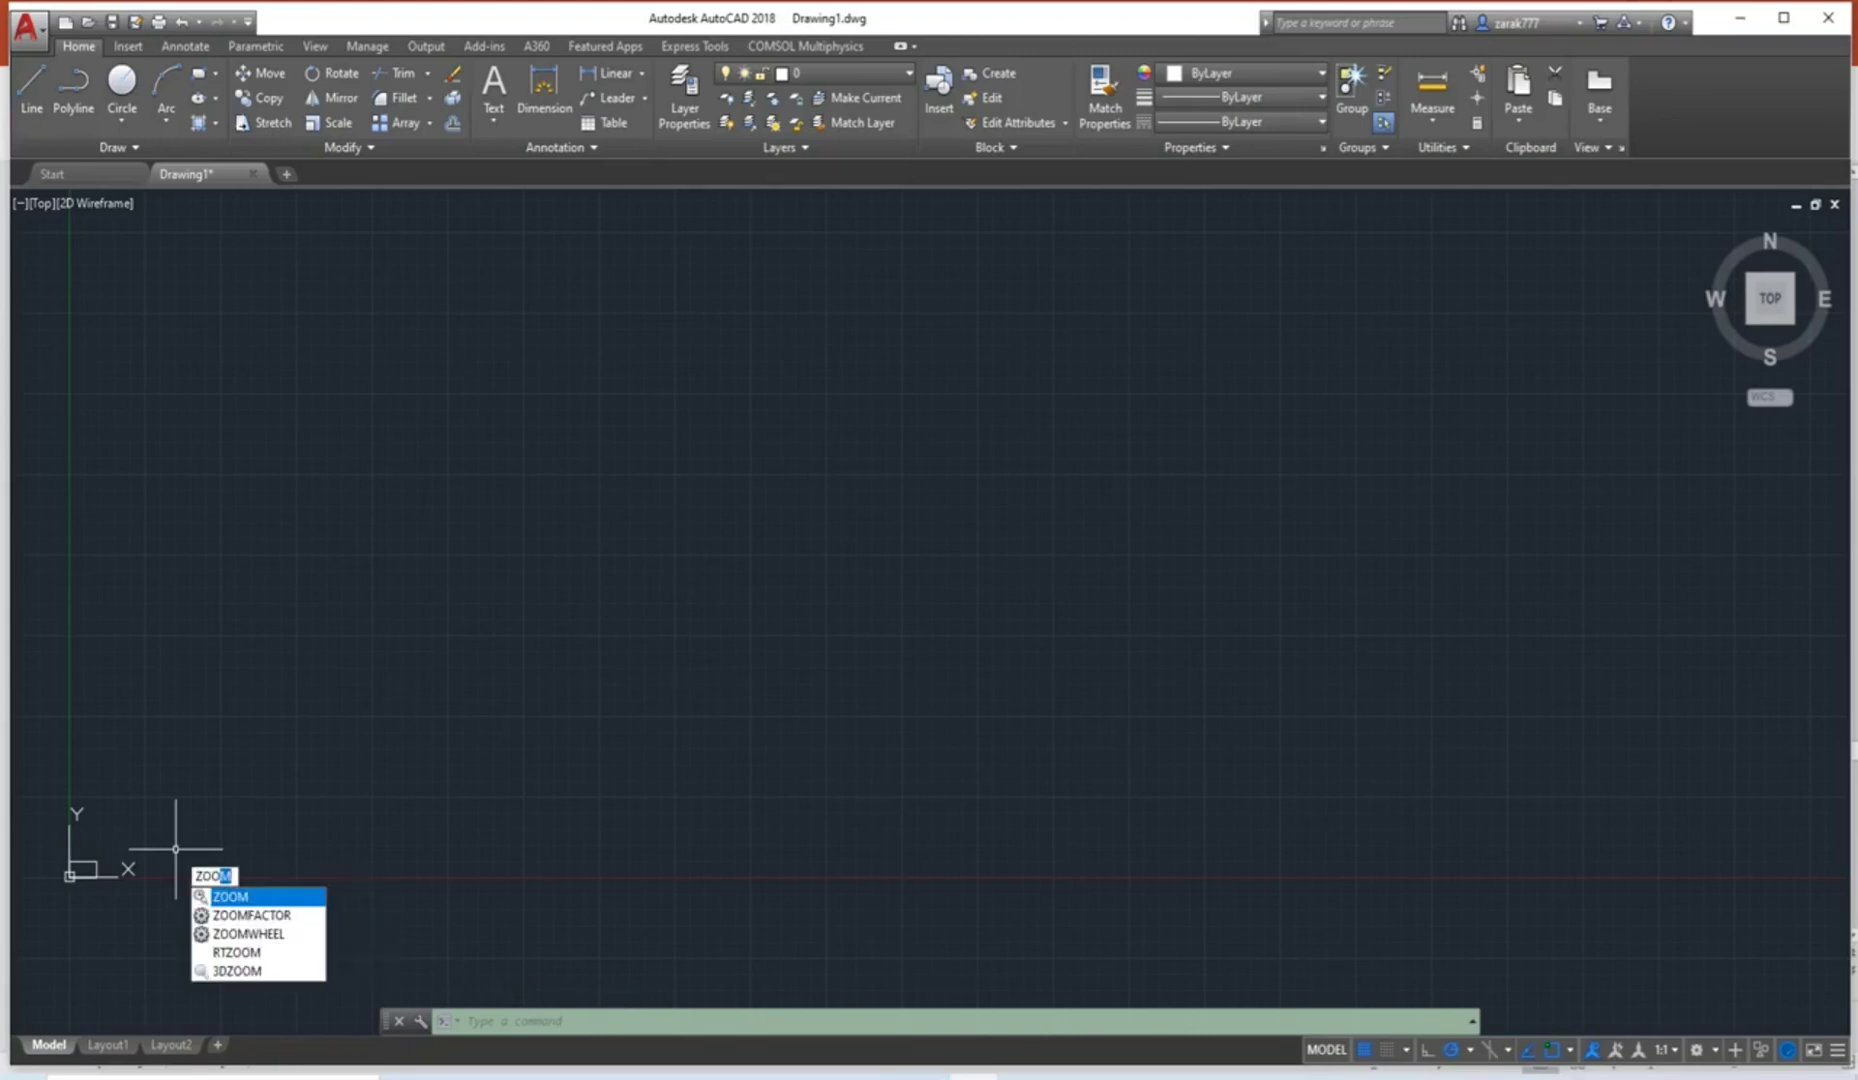
pyautogui.write('m')
pyautogui.press('Return')
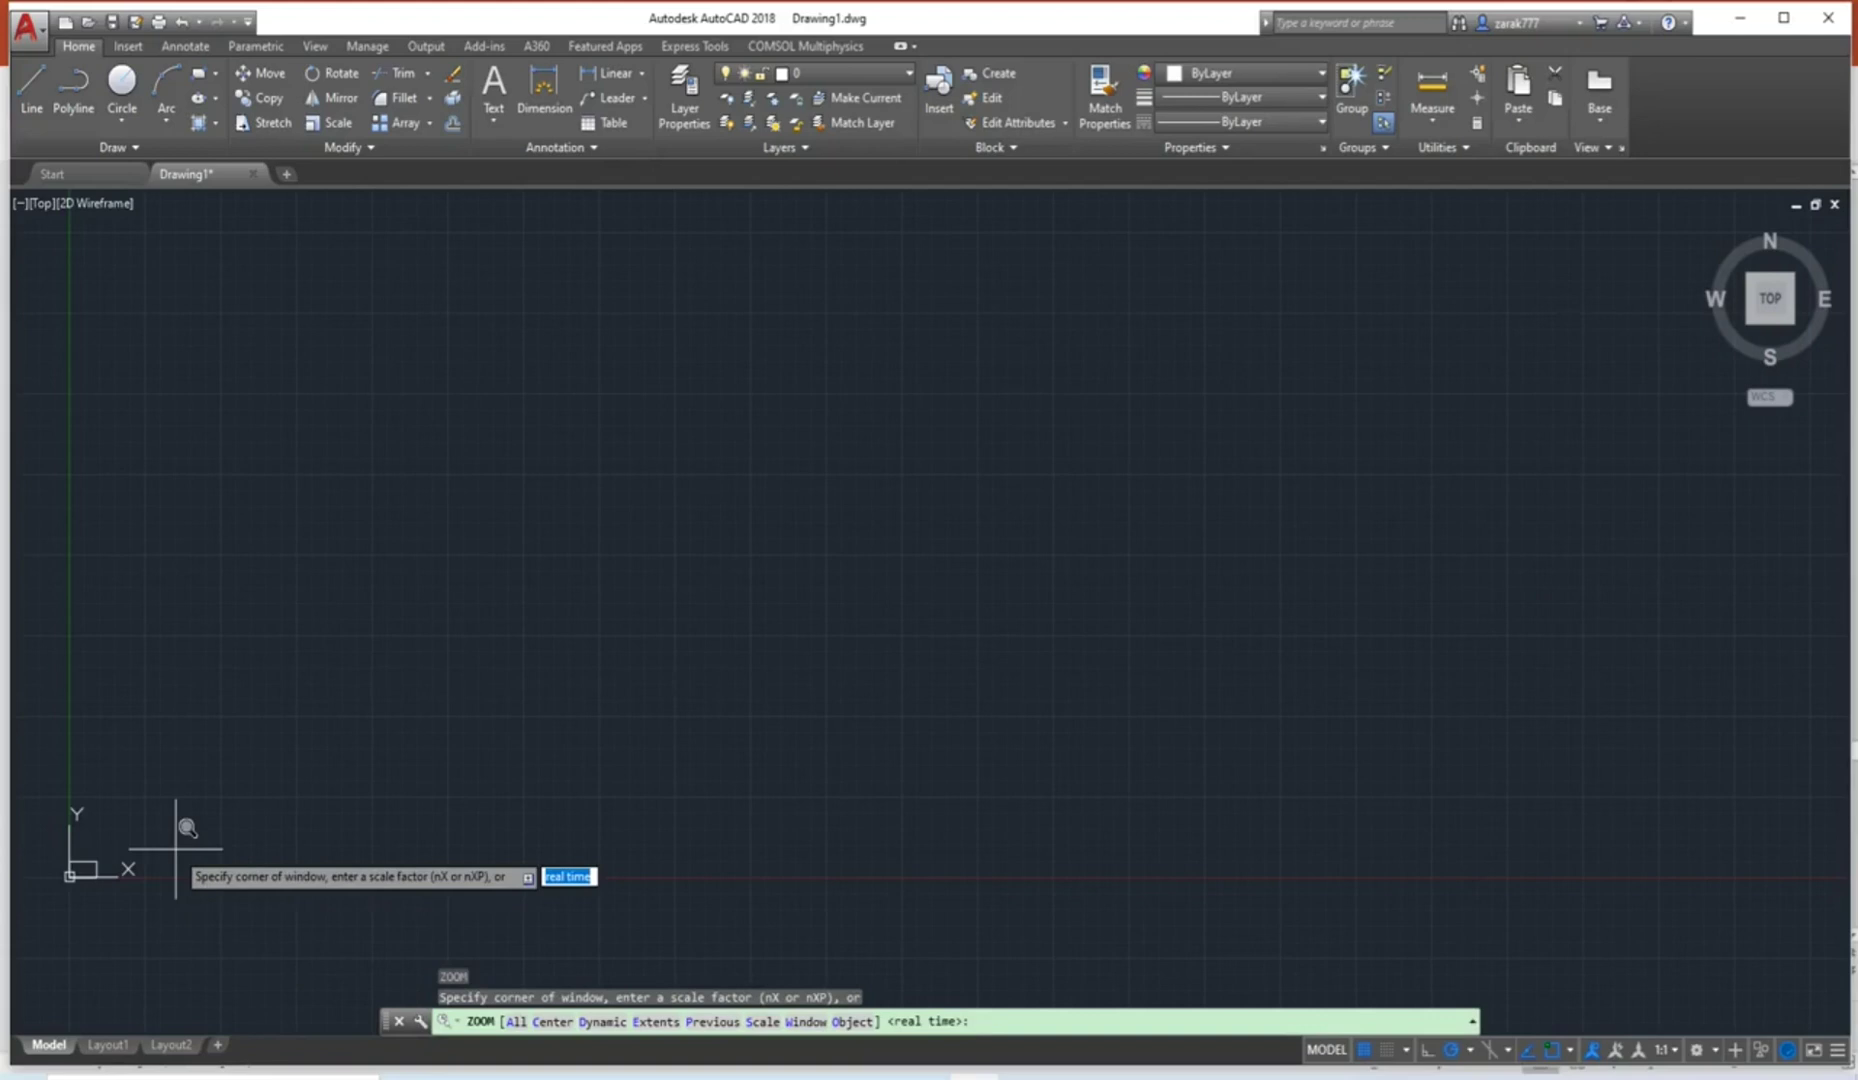
pyautogui.write('e')
pyautogui.press('Return')
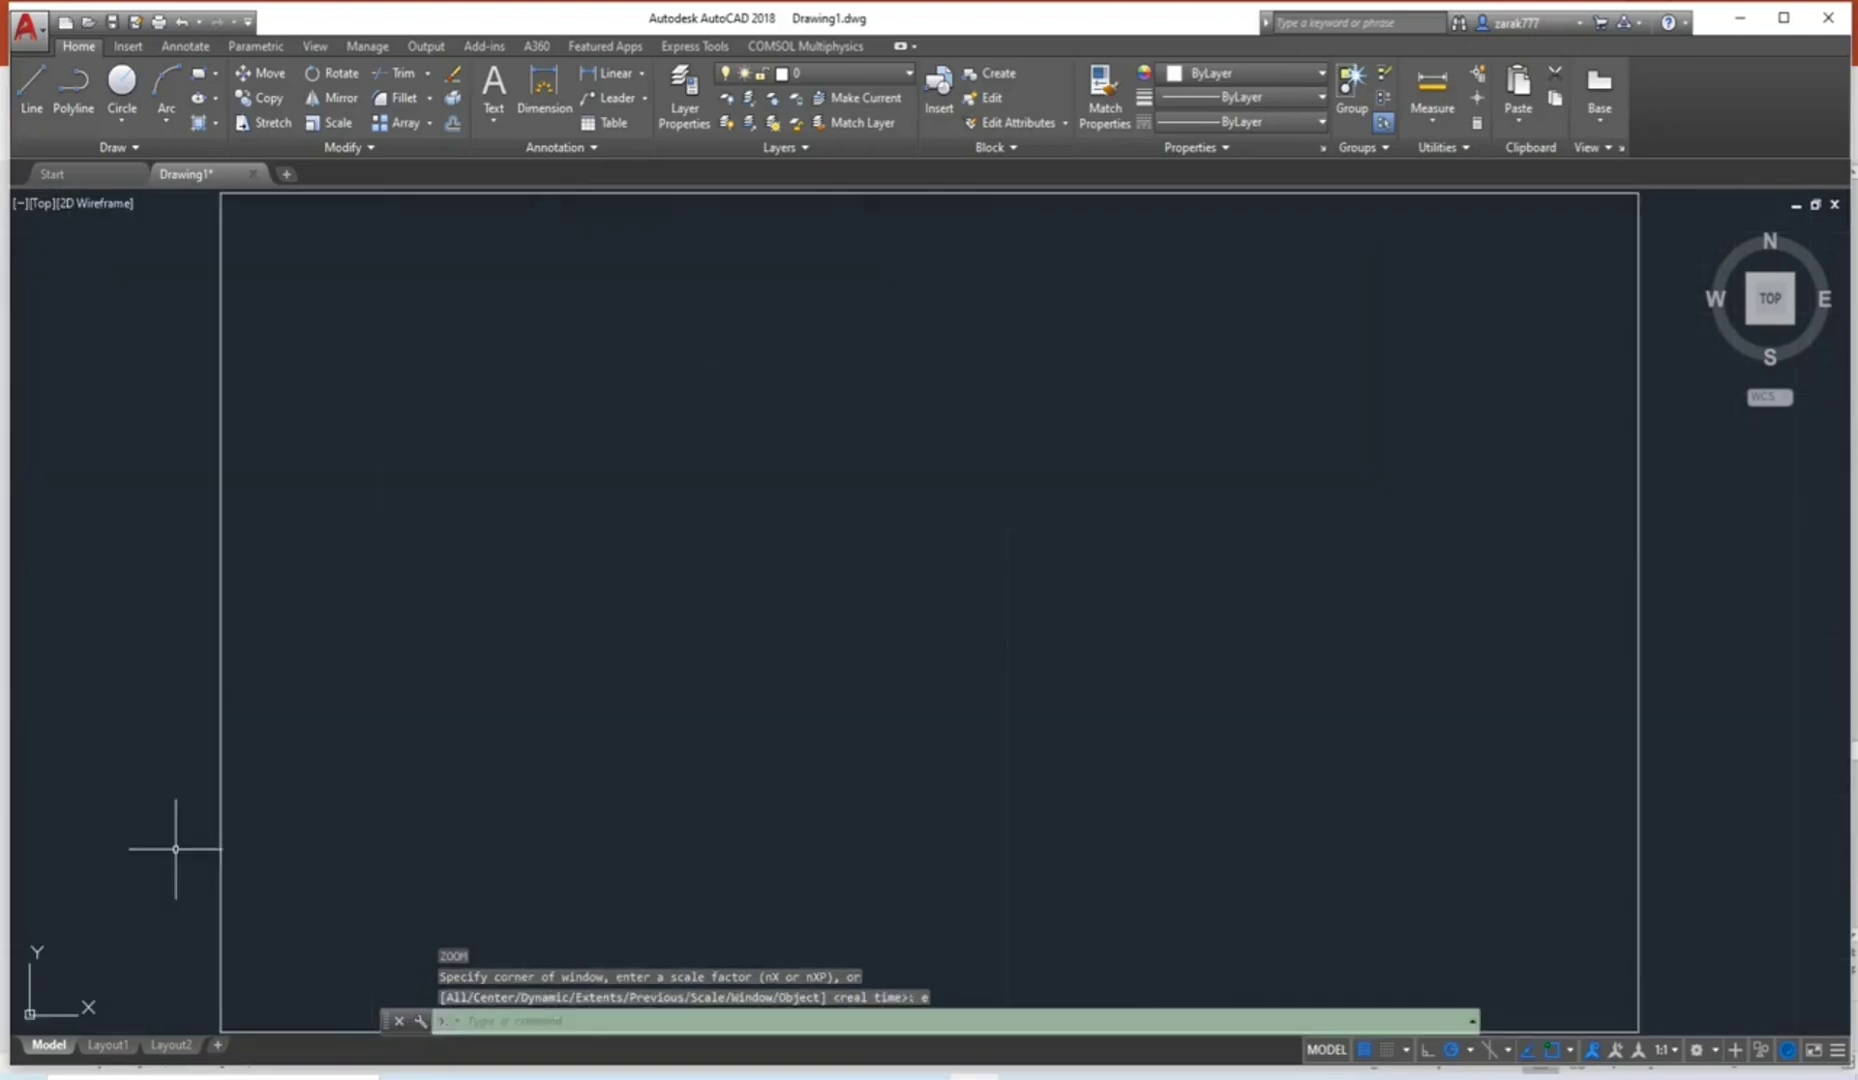
pyautogui.scroll(2, 682, 560)
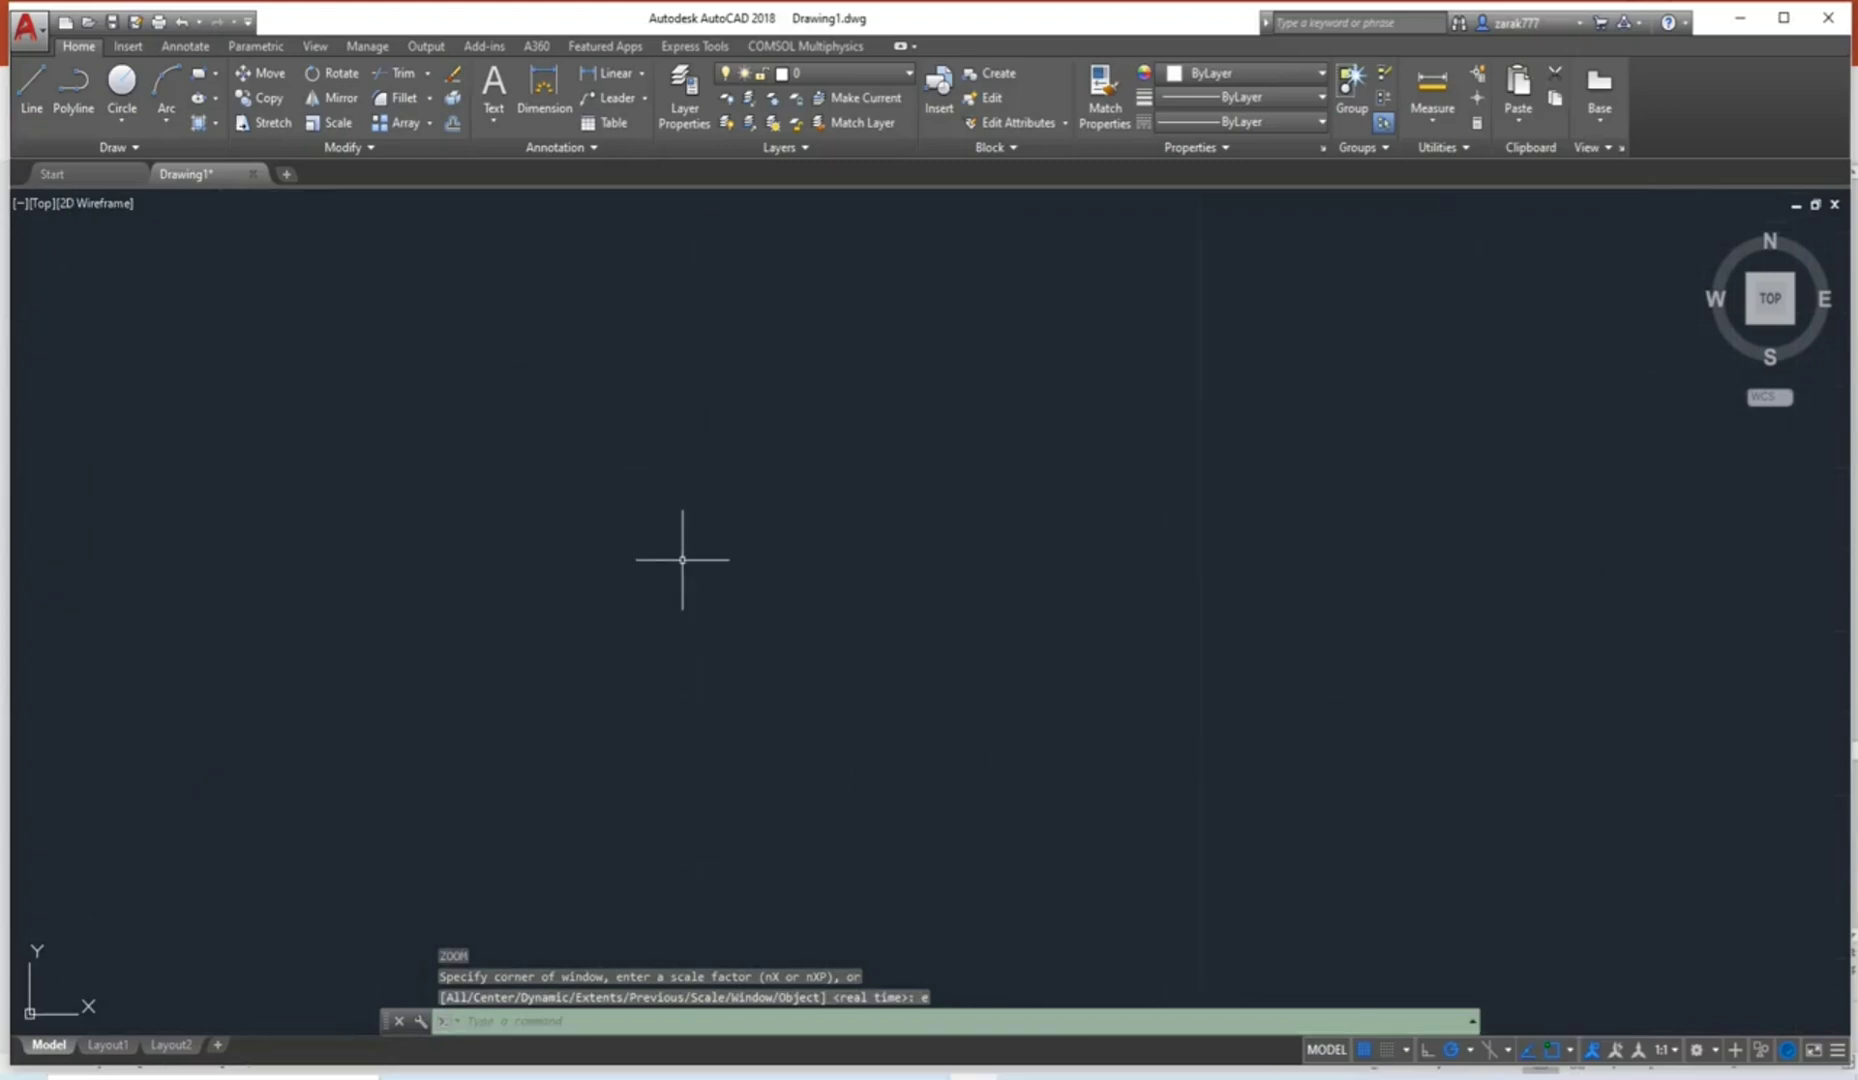
pyautogui.scroll(-3, 682, 560)
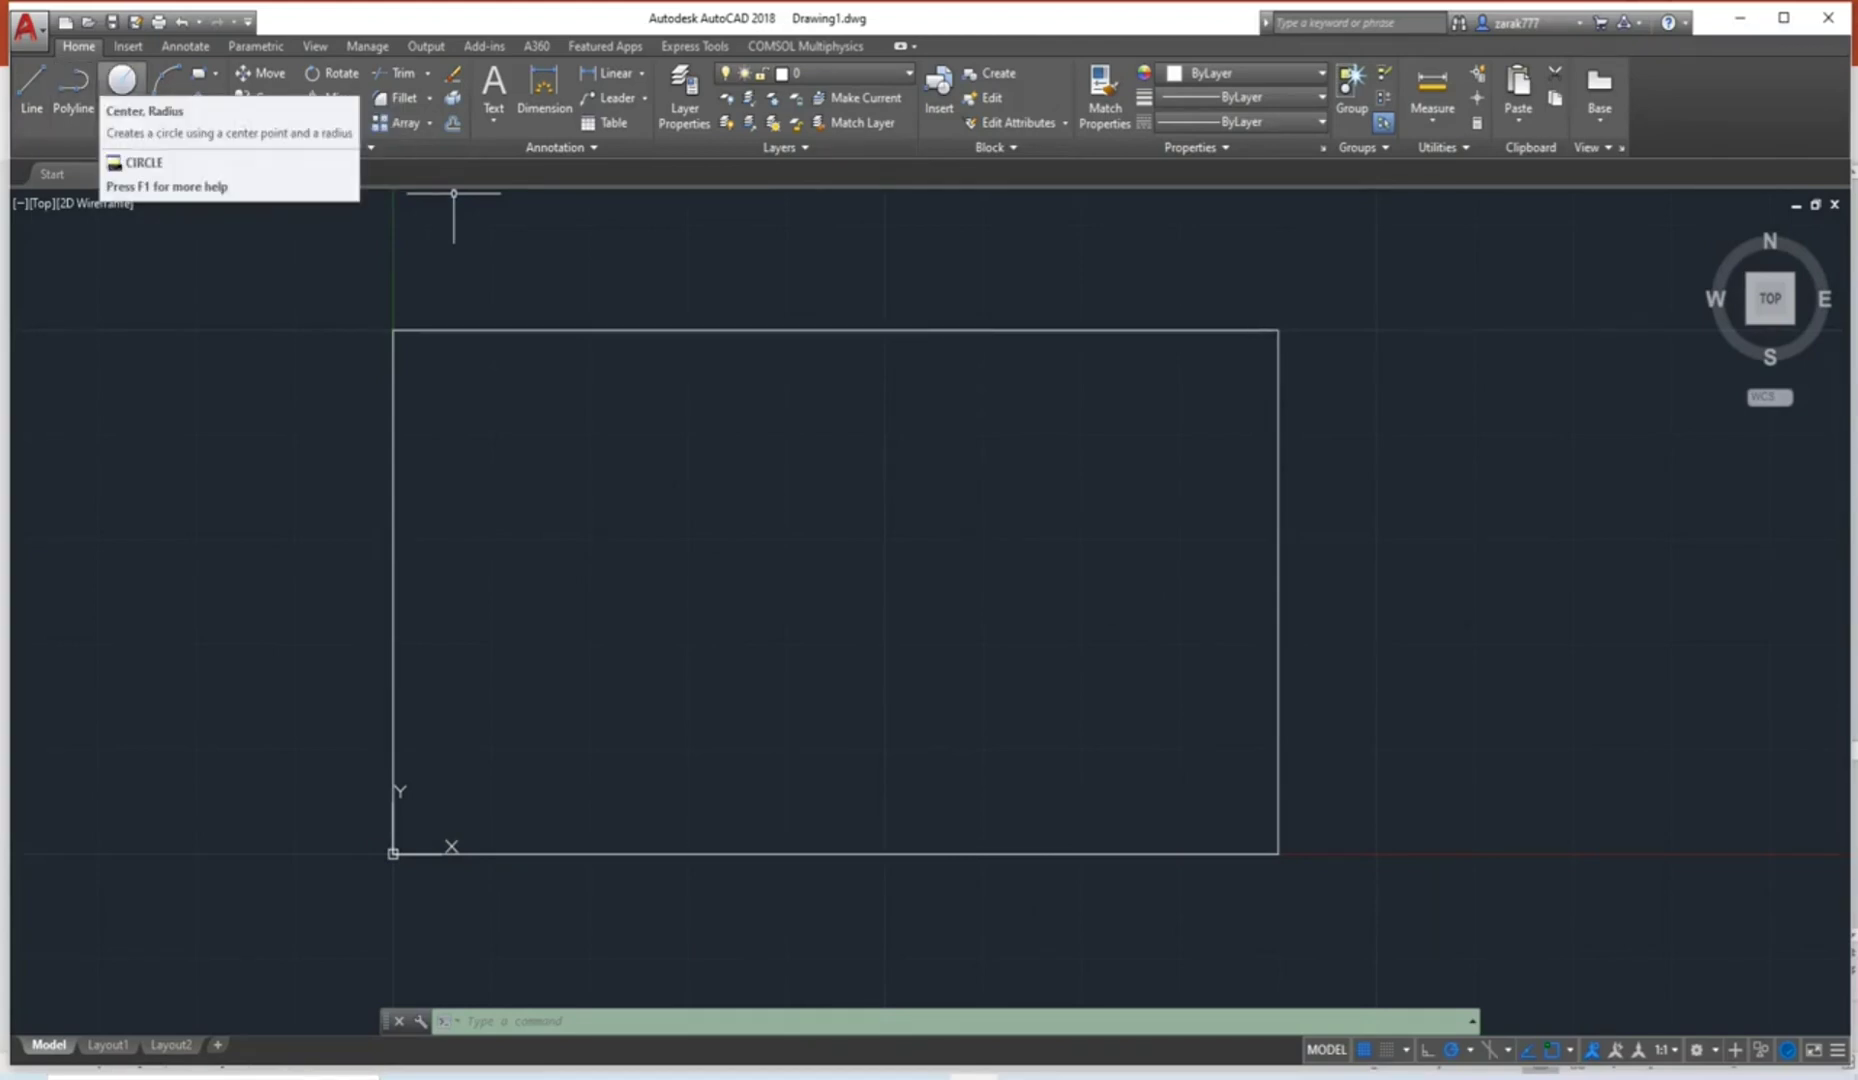
# Draw a circle of diameter 10 centred at 10,10 inside the rectangle.
pyautogui.click(121, 80)
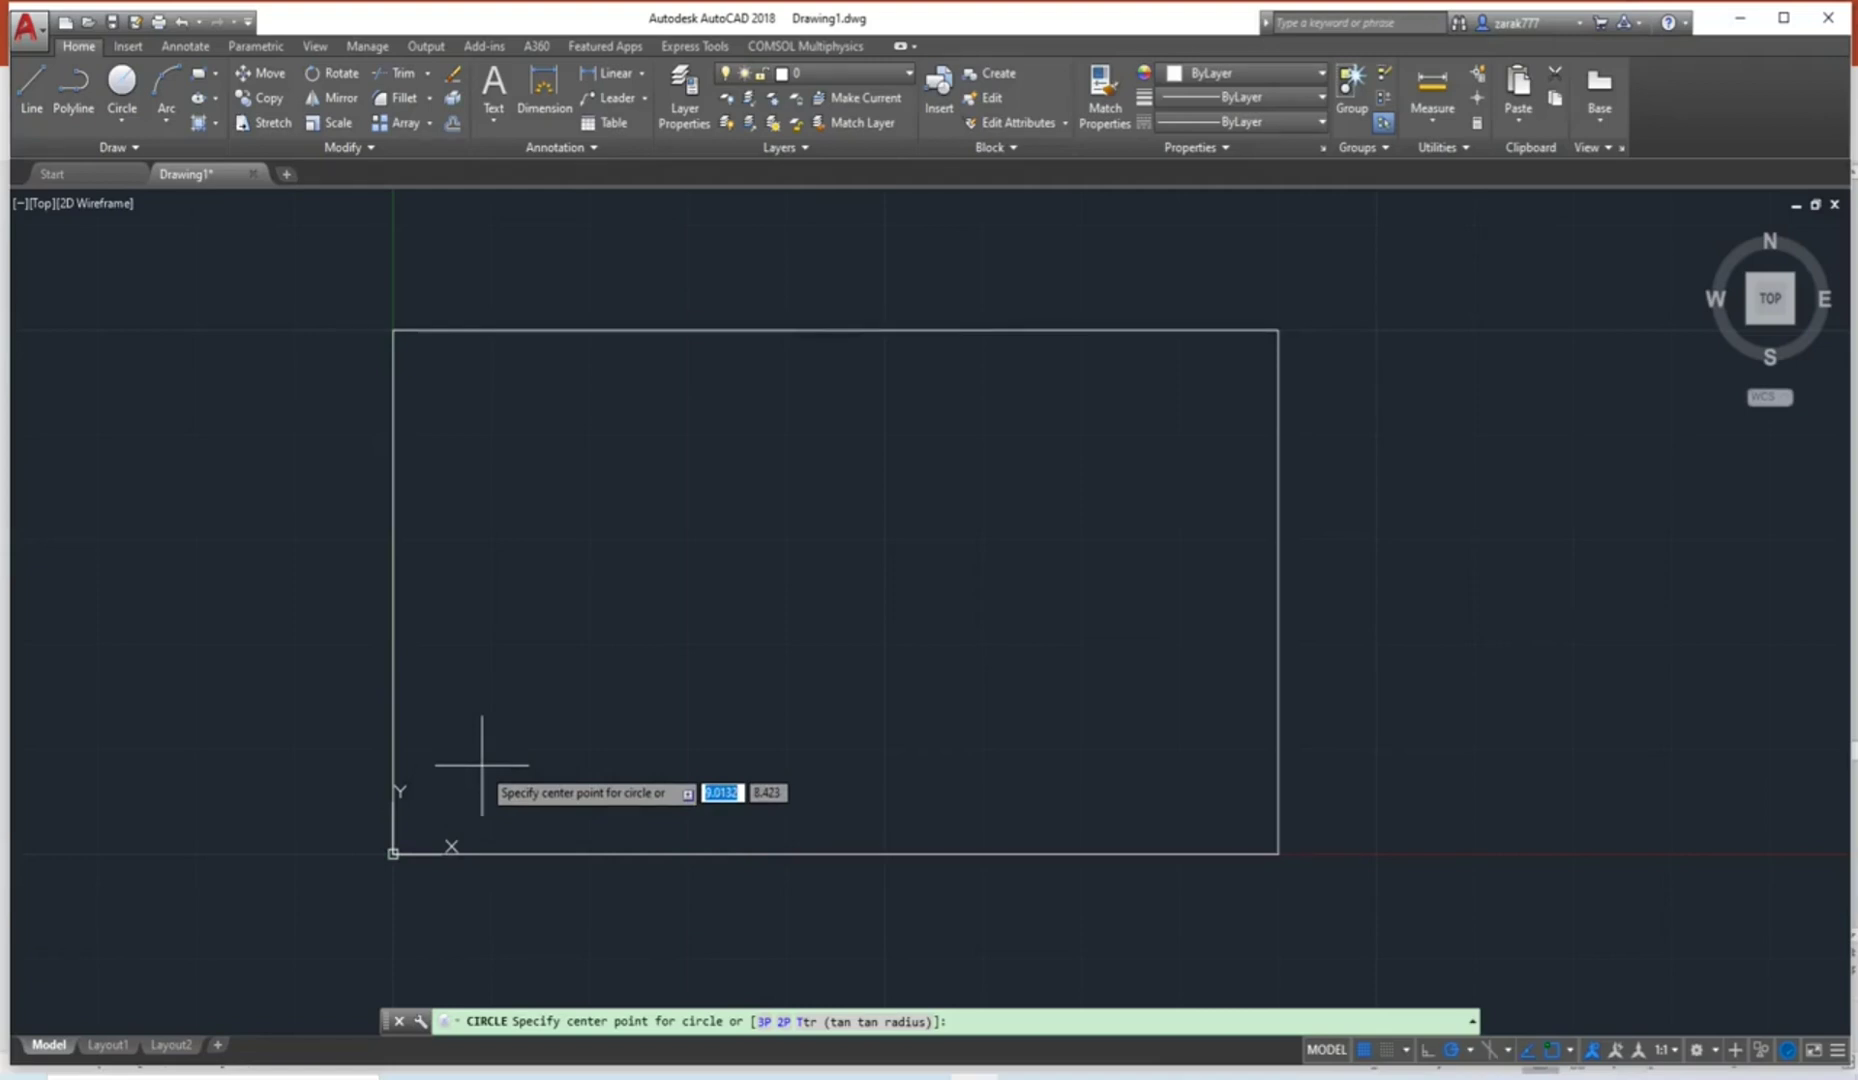
pyautogui.write('10')
pyautogui.press('Tab')
pyautogui.write('10')
pyautogui.press('Return')
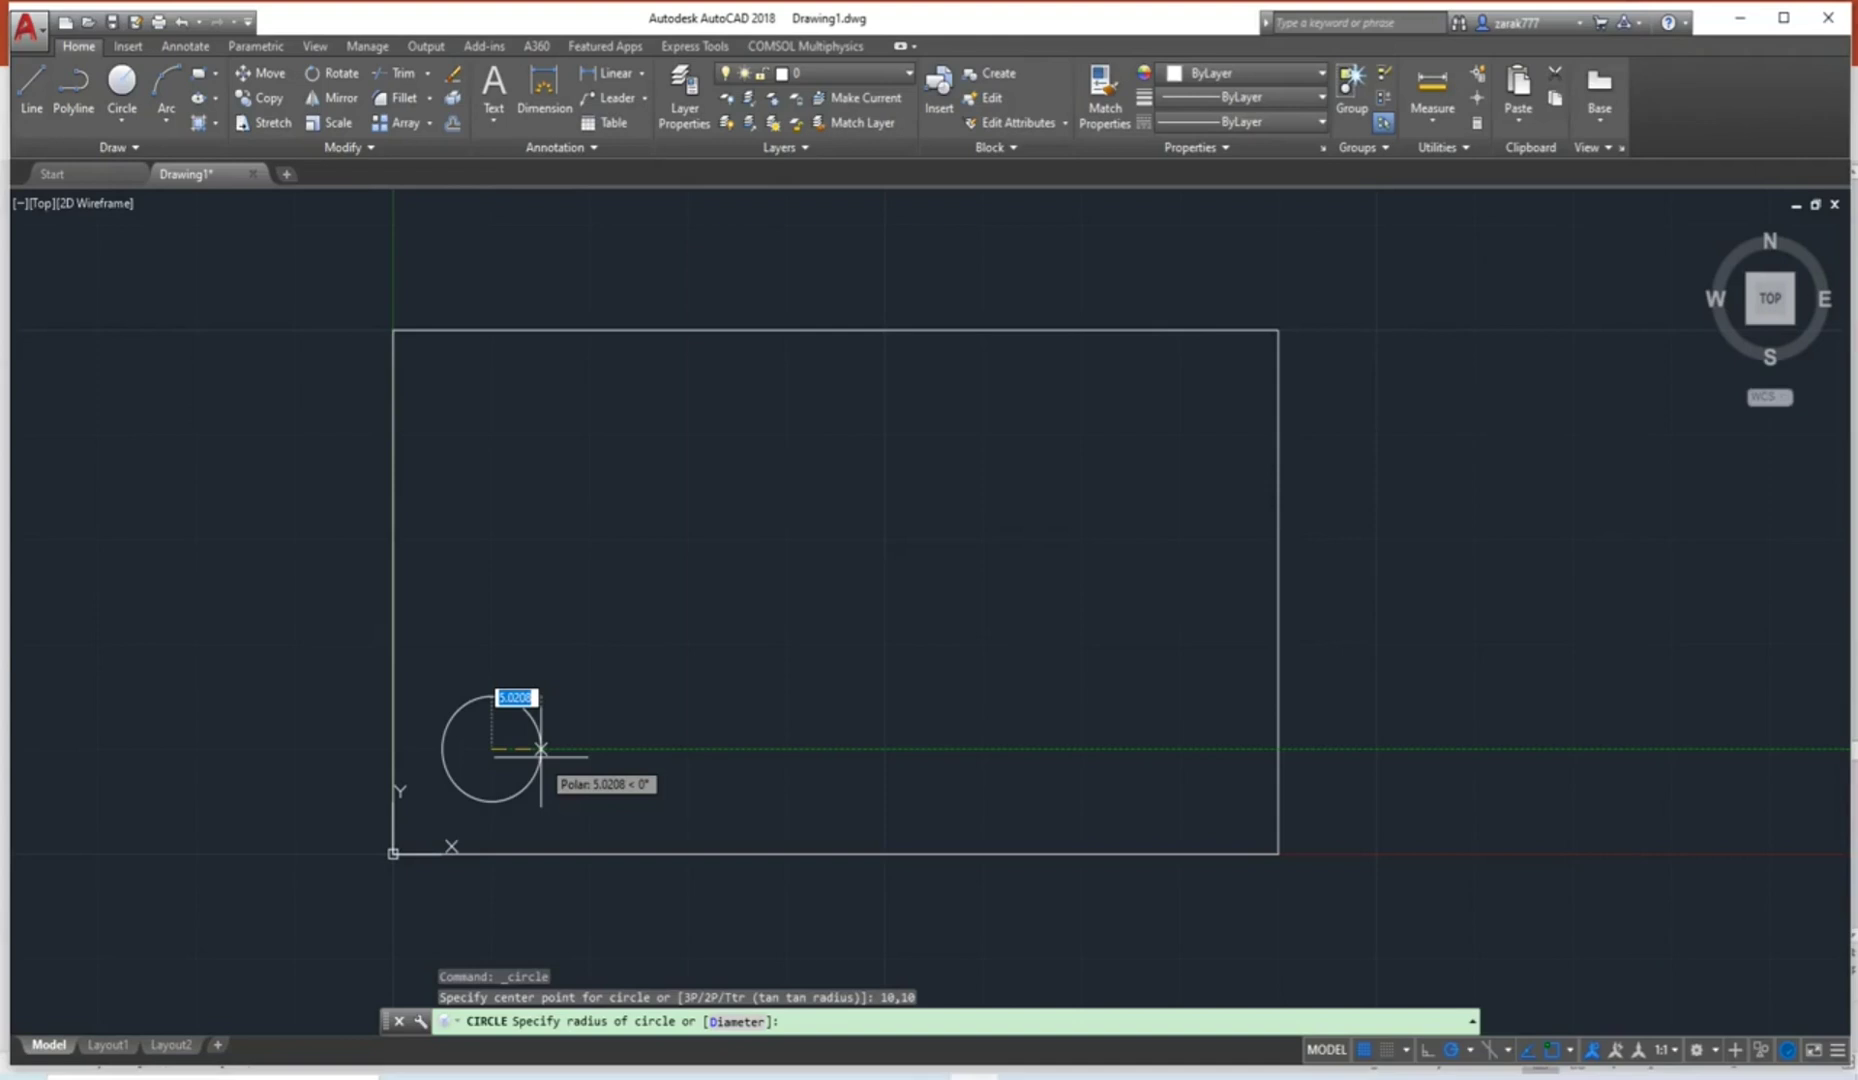
pyautogui.write('d')
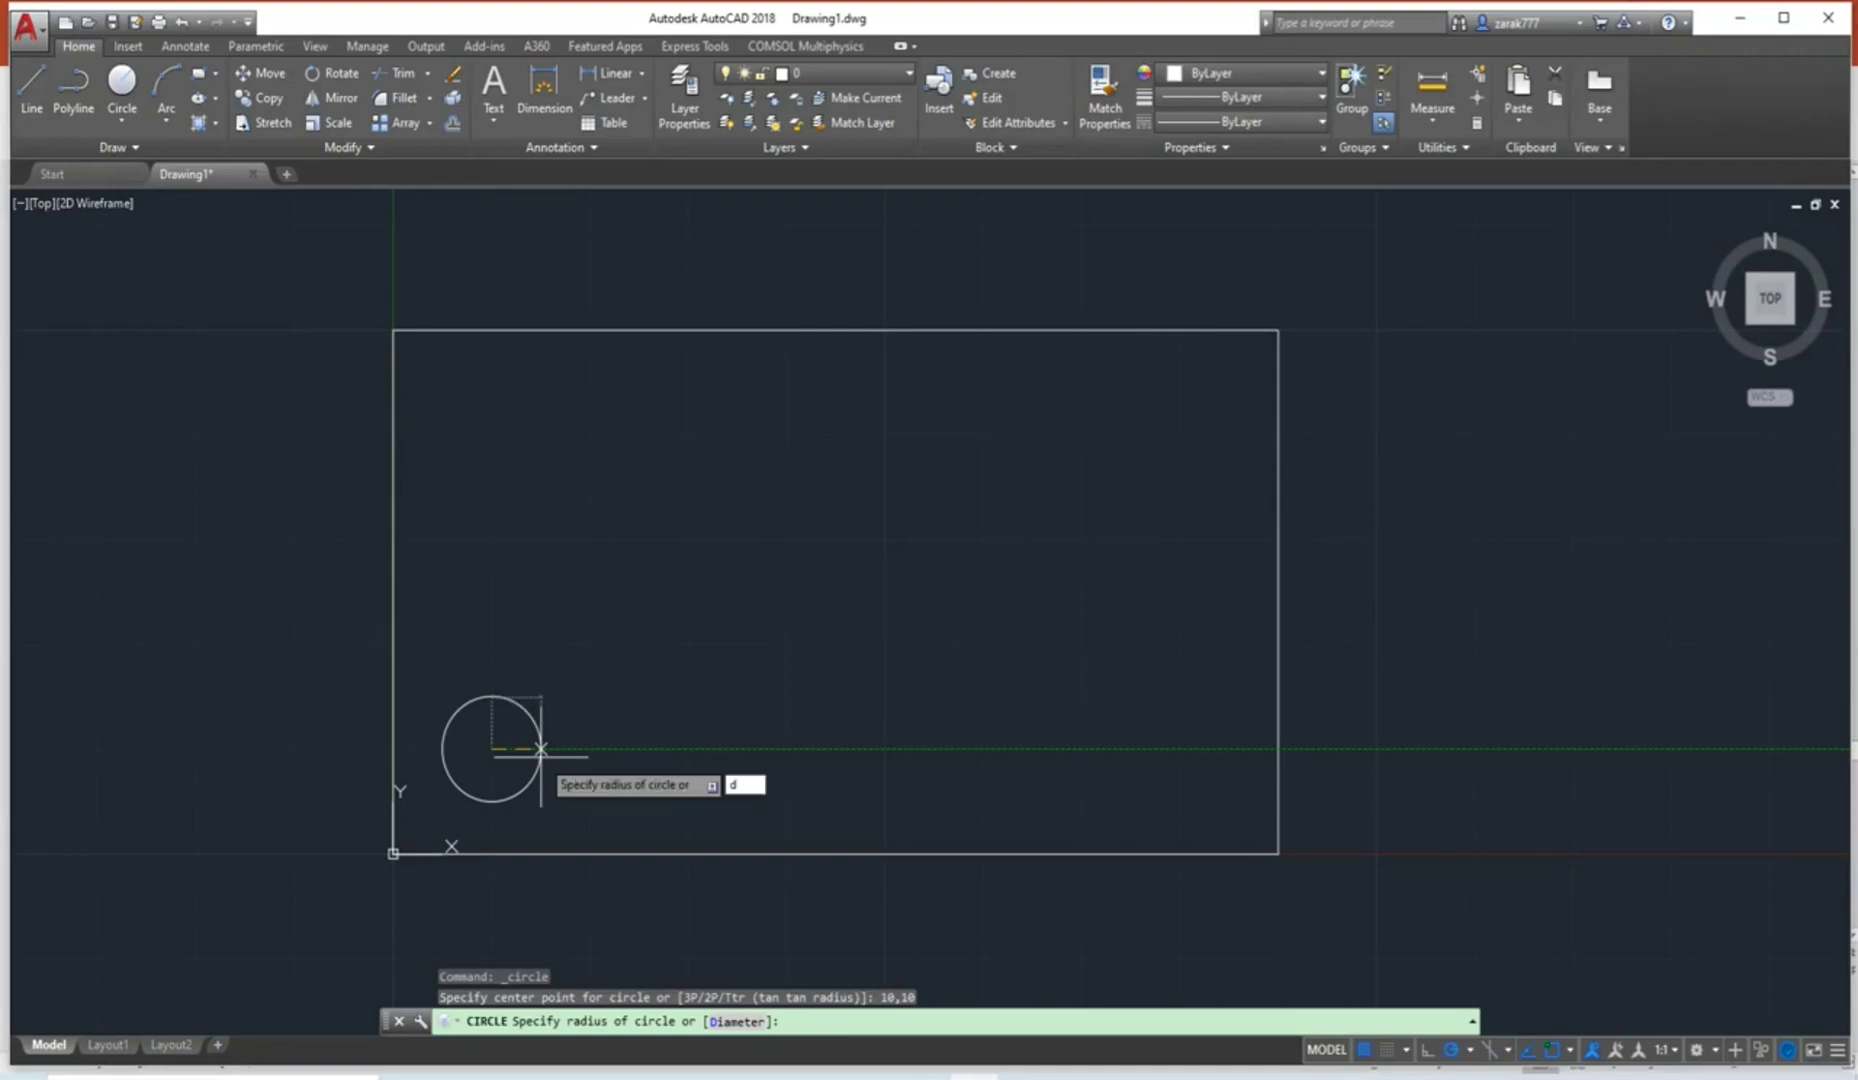
pyautogui.press('BackSpace')
pyautogui.write('d')
pyautogui.press('Return')
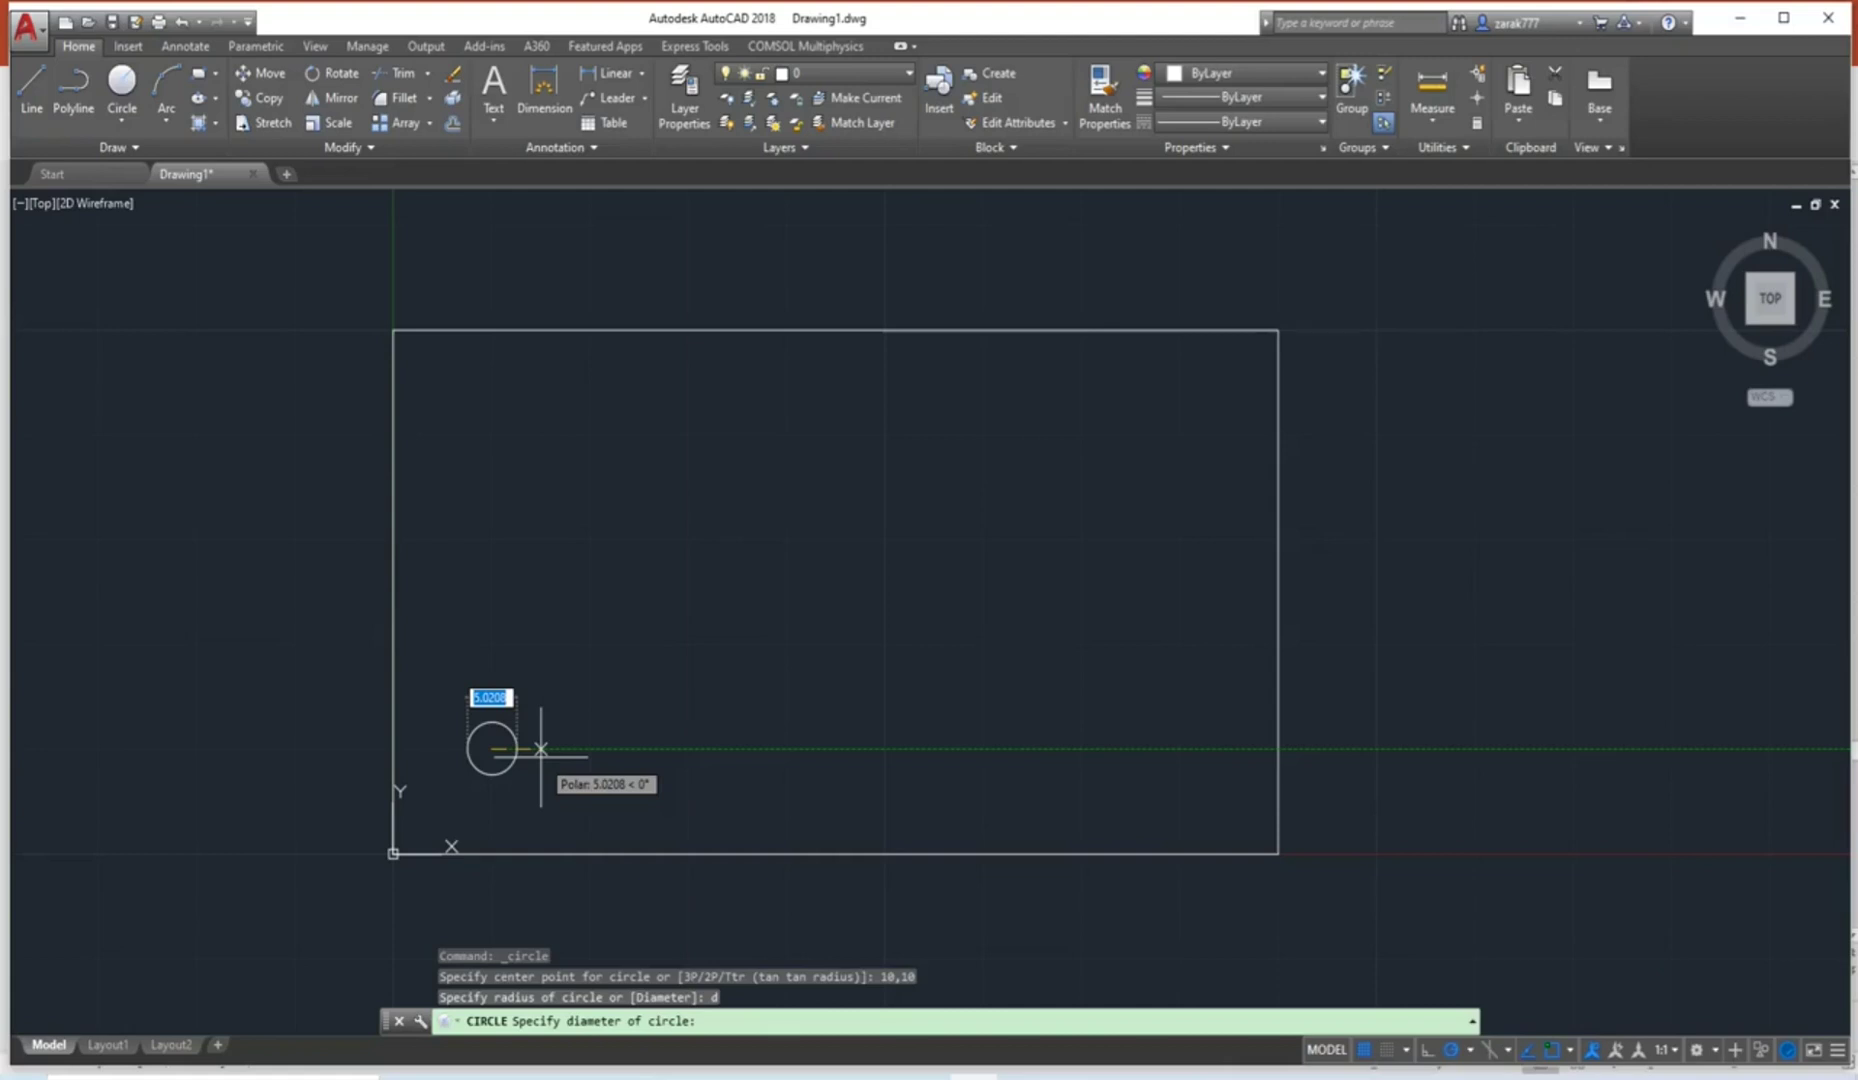
pyautogui.write('1')
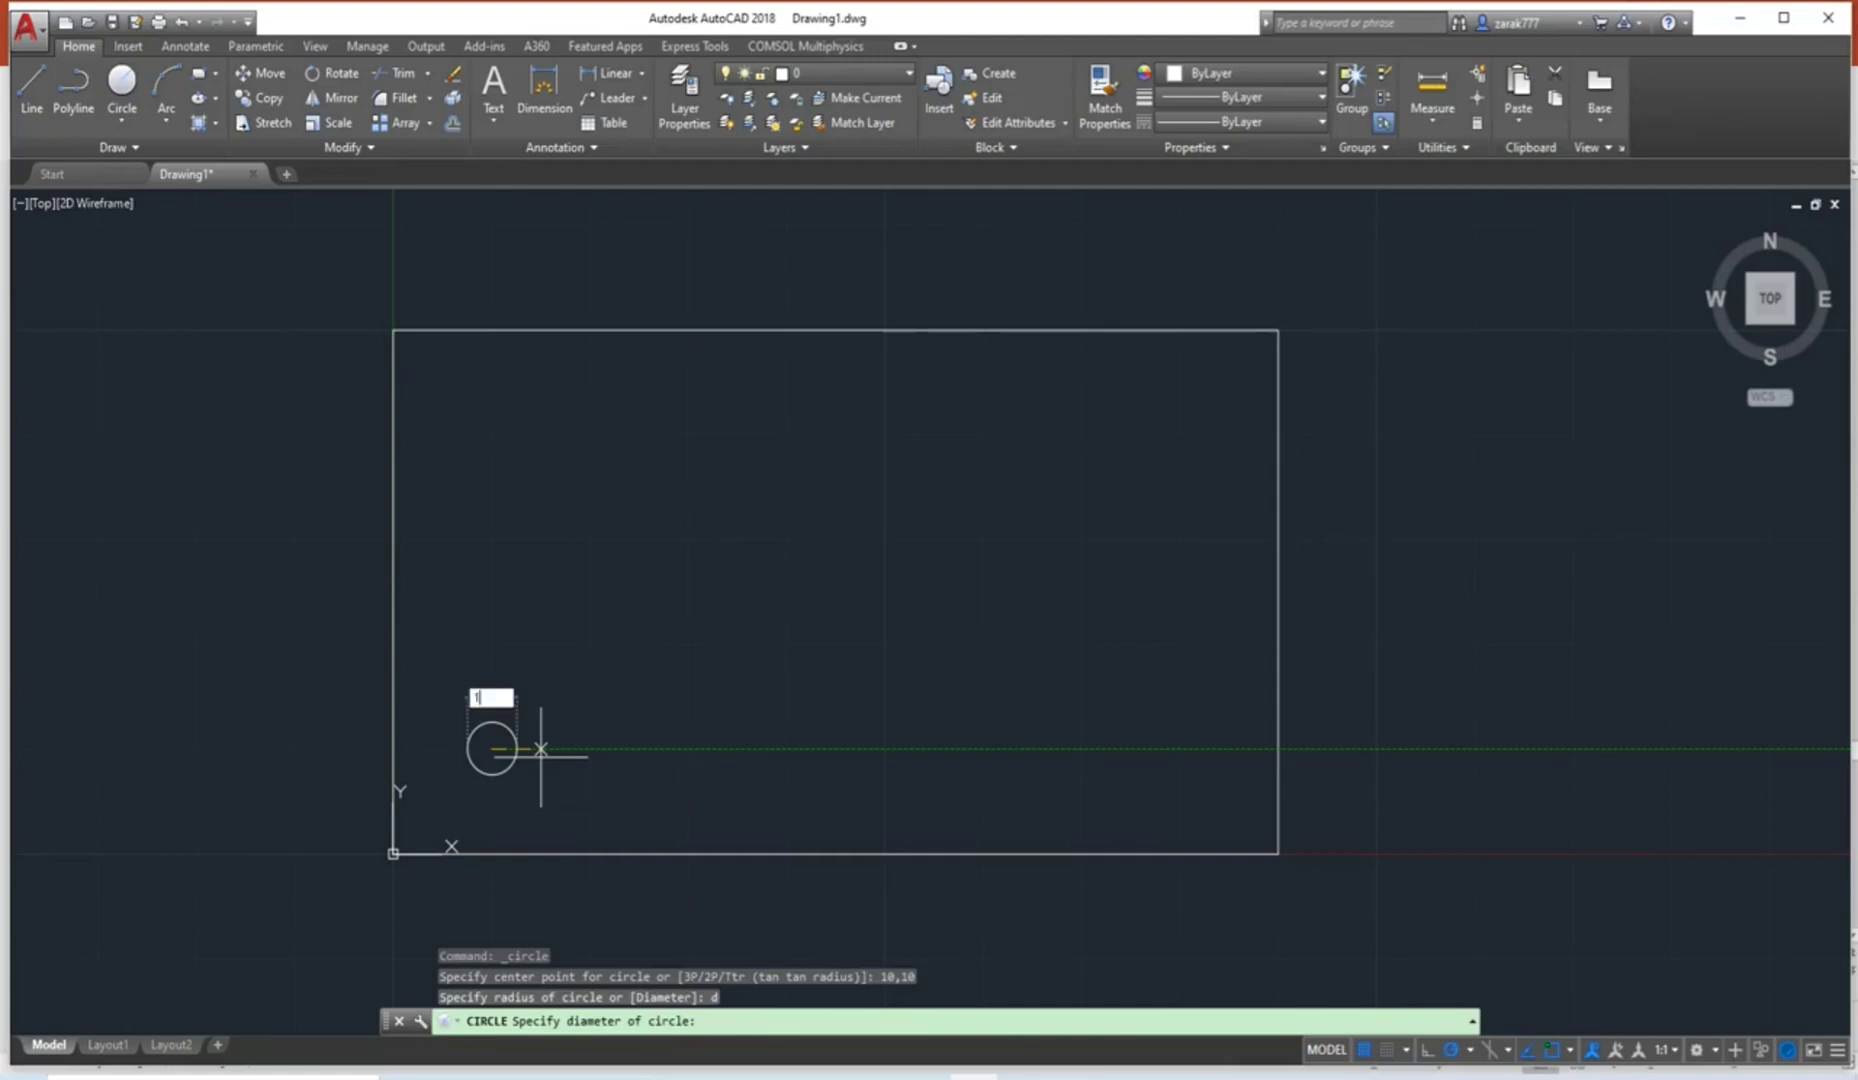
pyautogui.write('0')
pyautogui.press('Return')
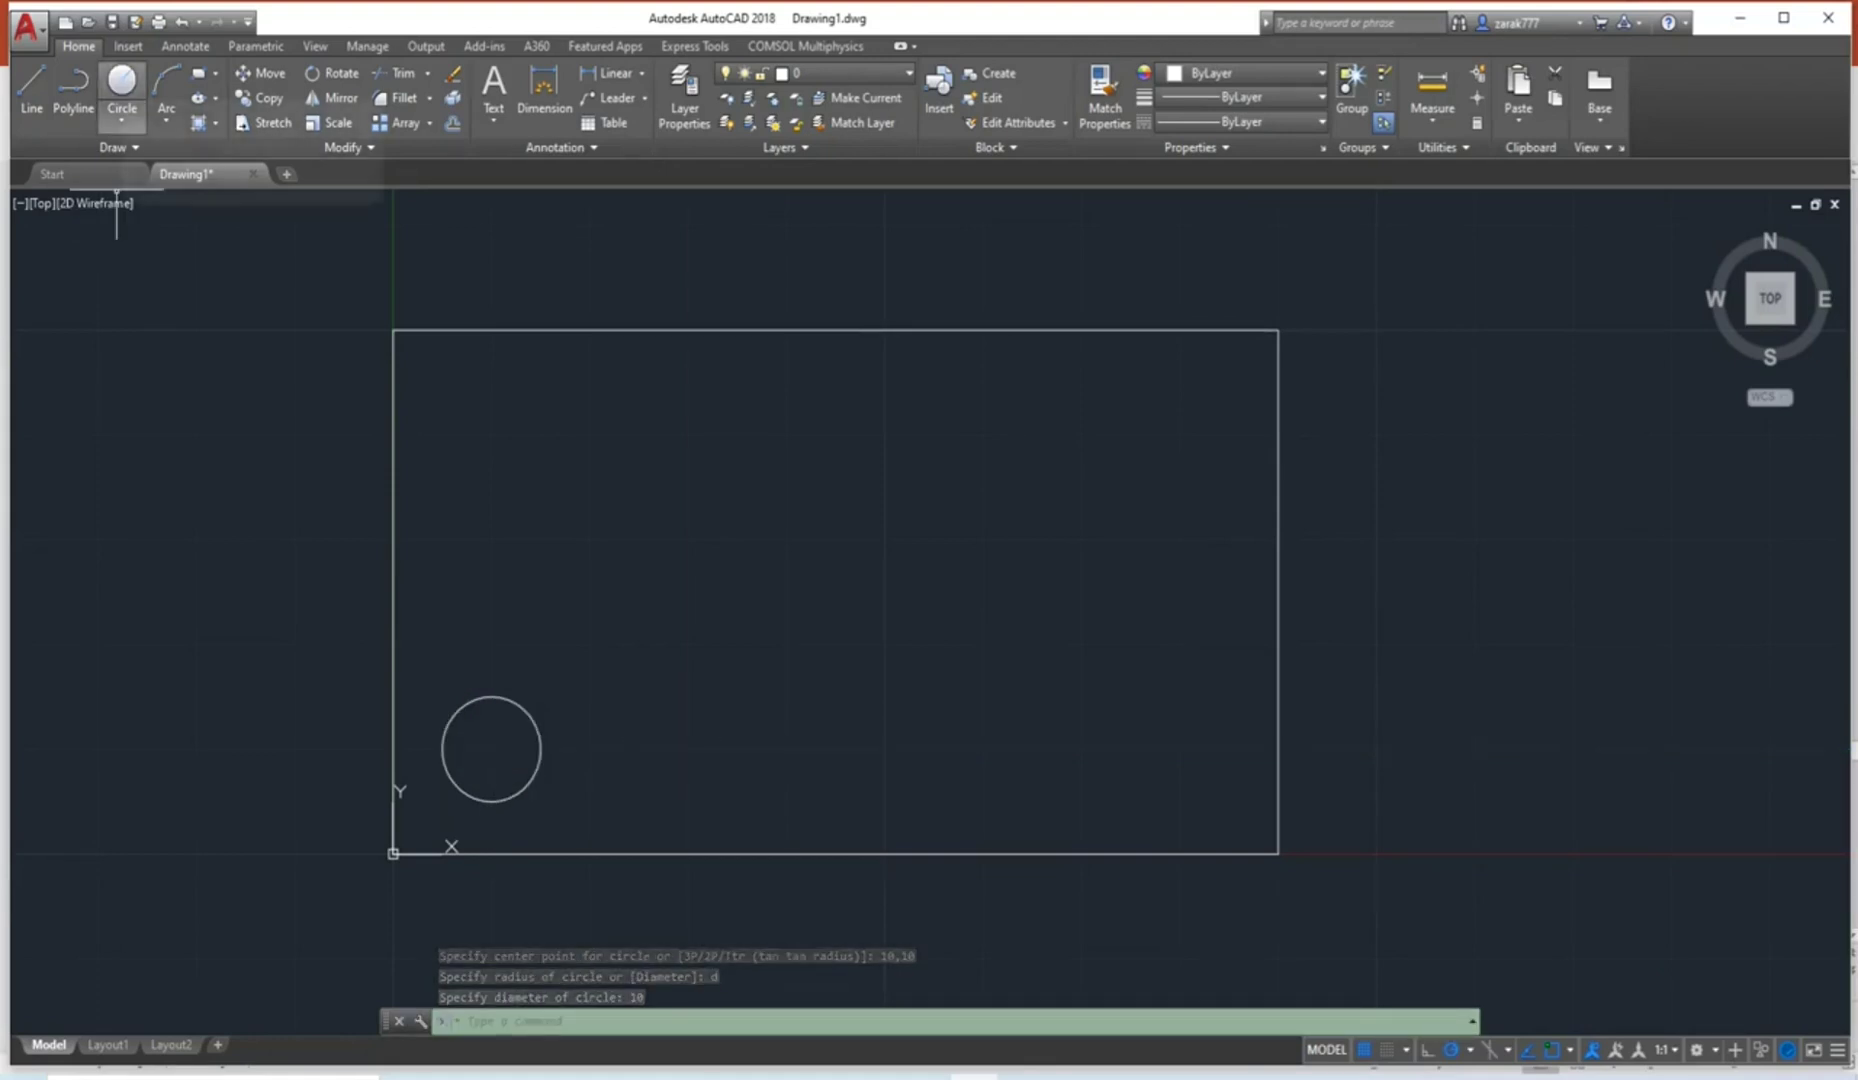
pyautogui.click(121, 85)
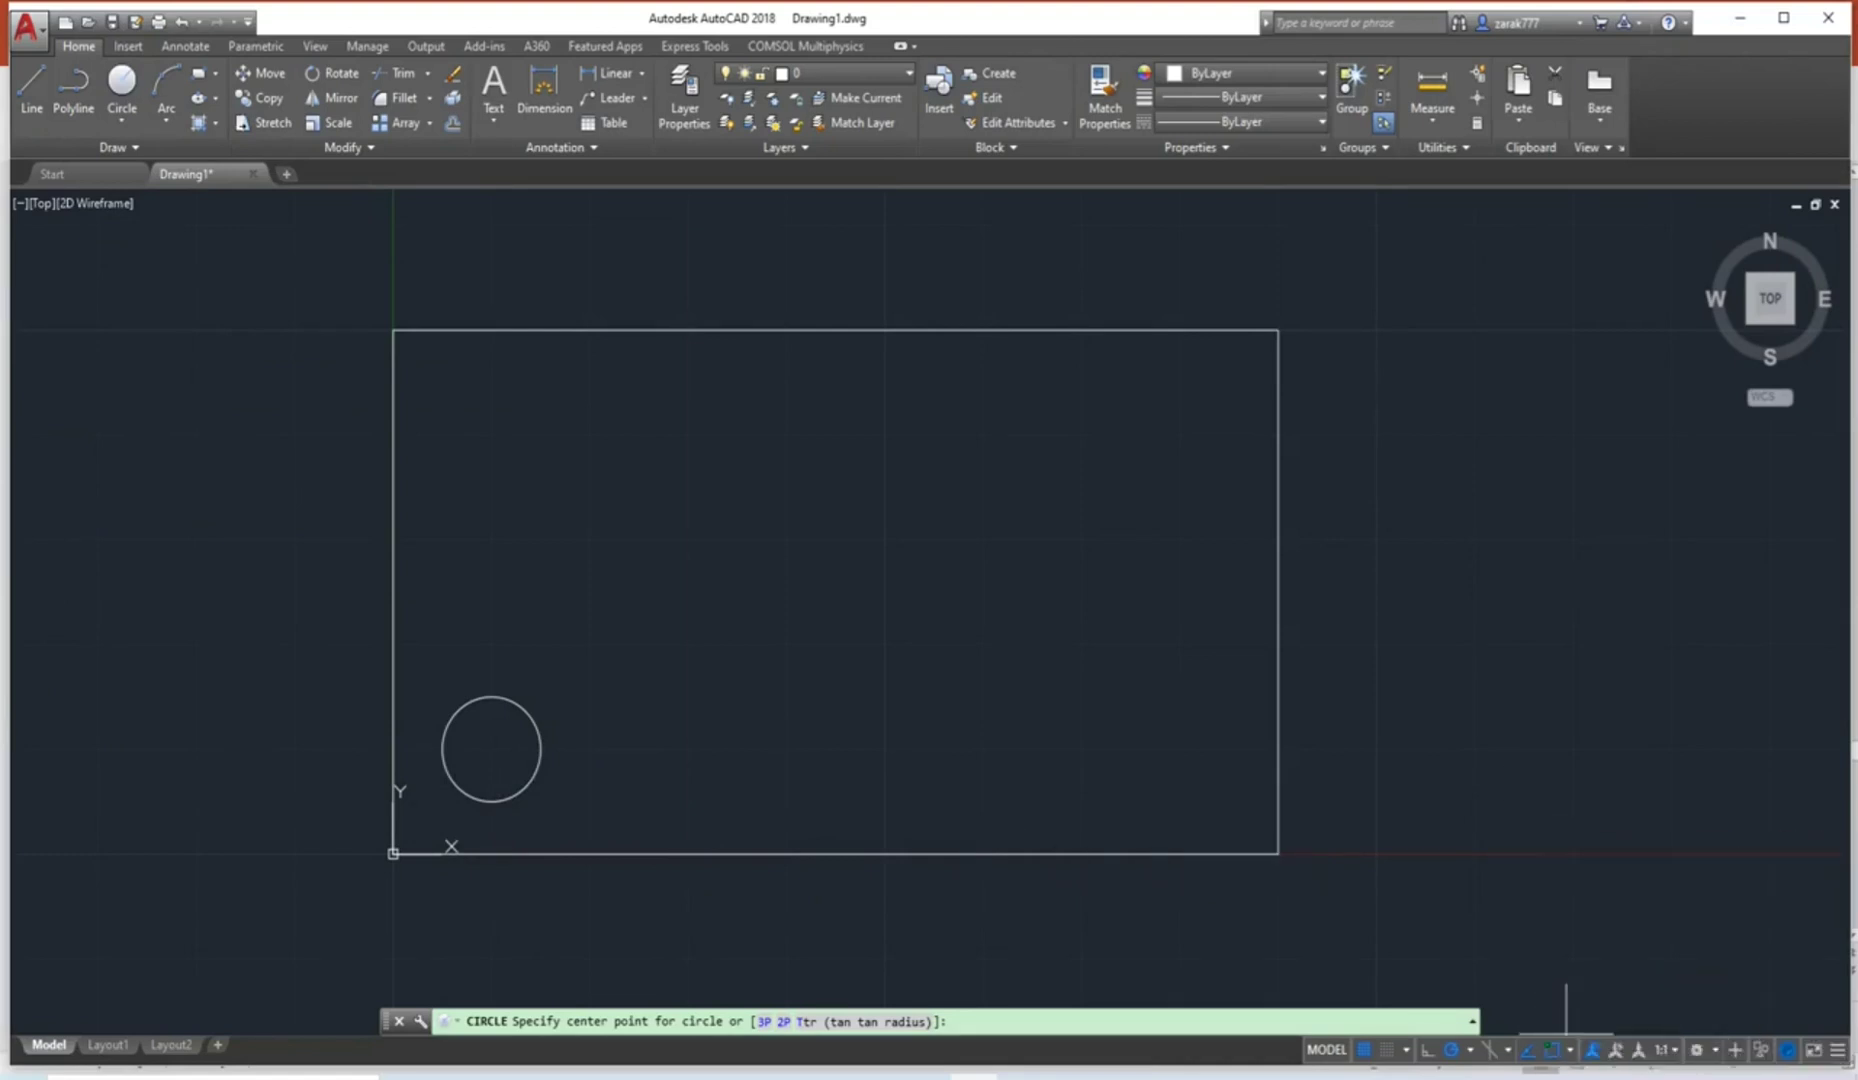
# Tick Center in the Object Snap Settings dialog and confirm with OK.
pyautogui.click(1569, 1049)
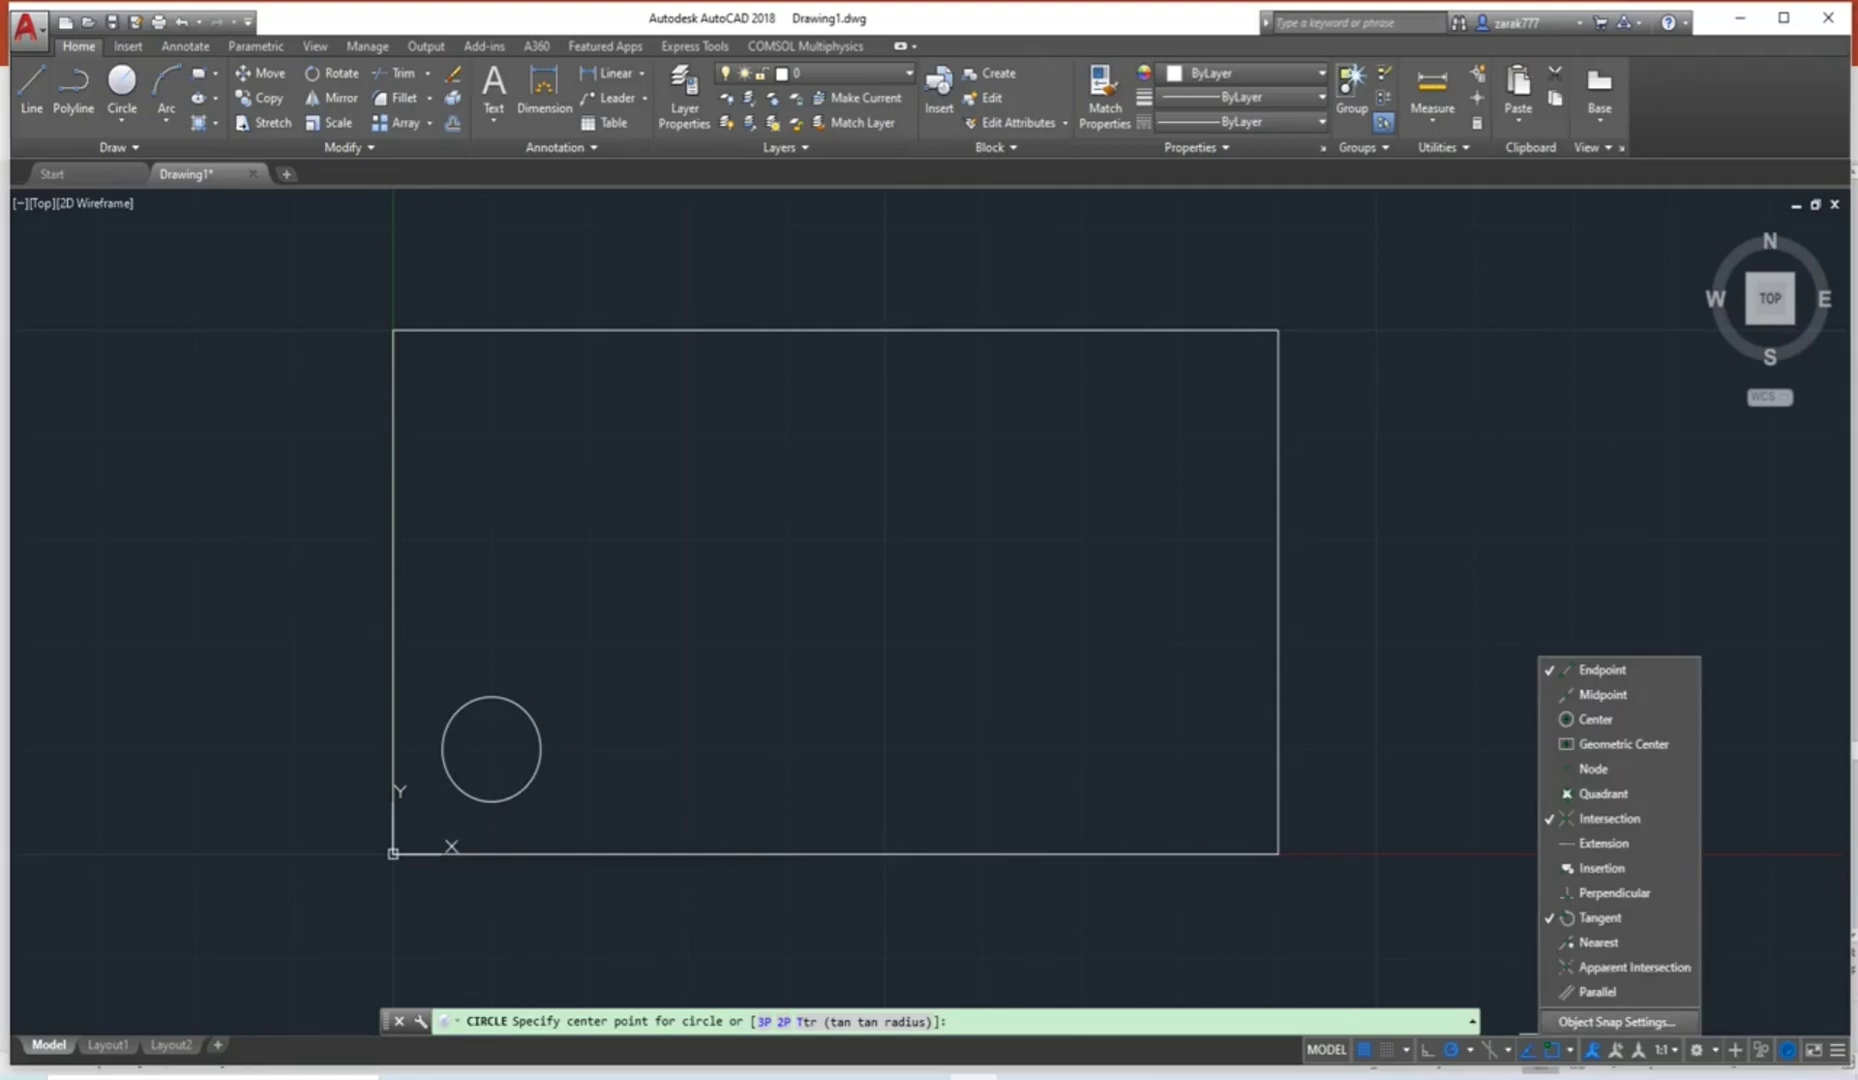
pyautogui.click(1615, 1021)
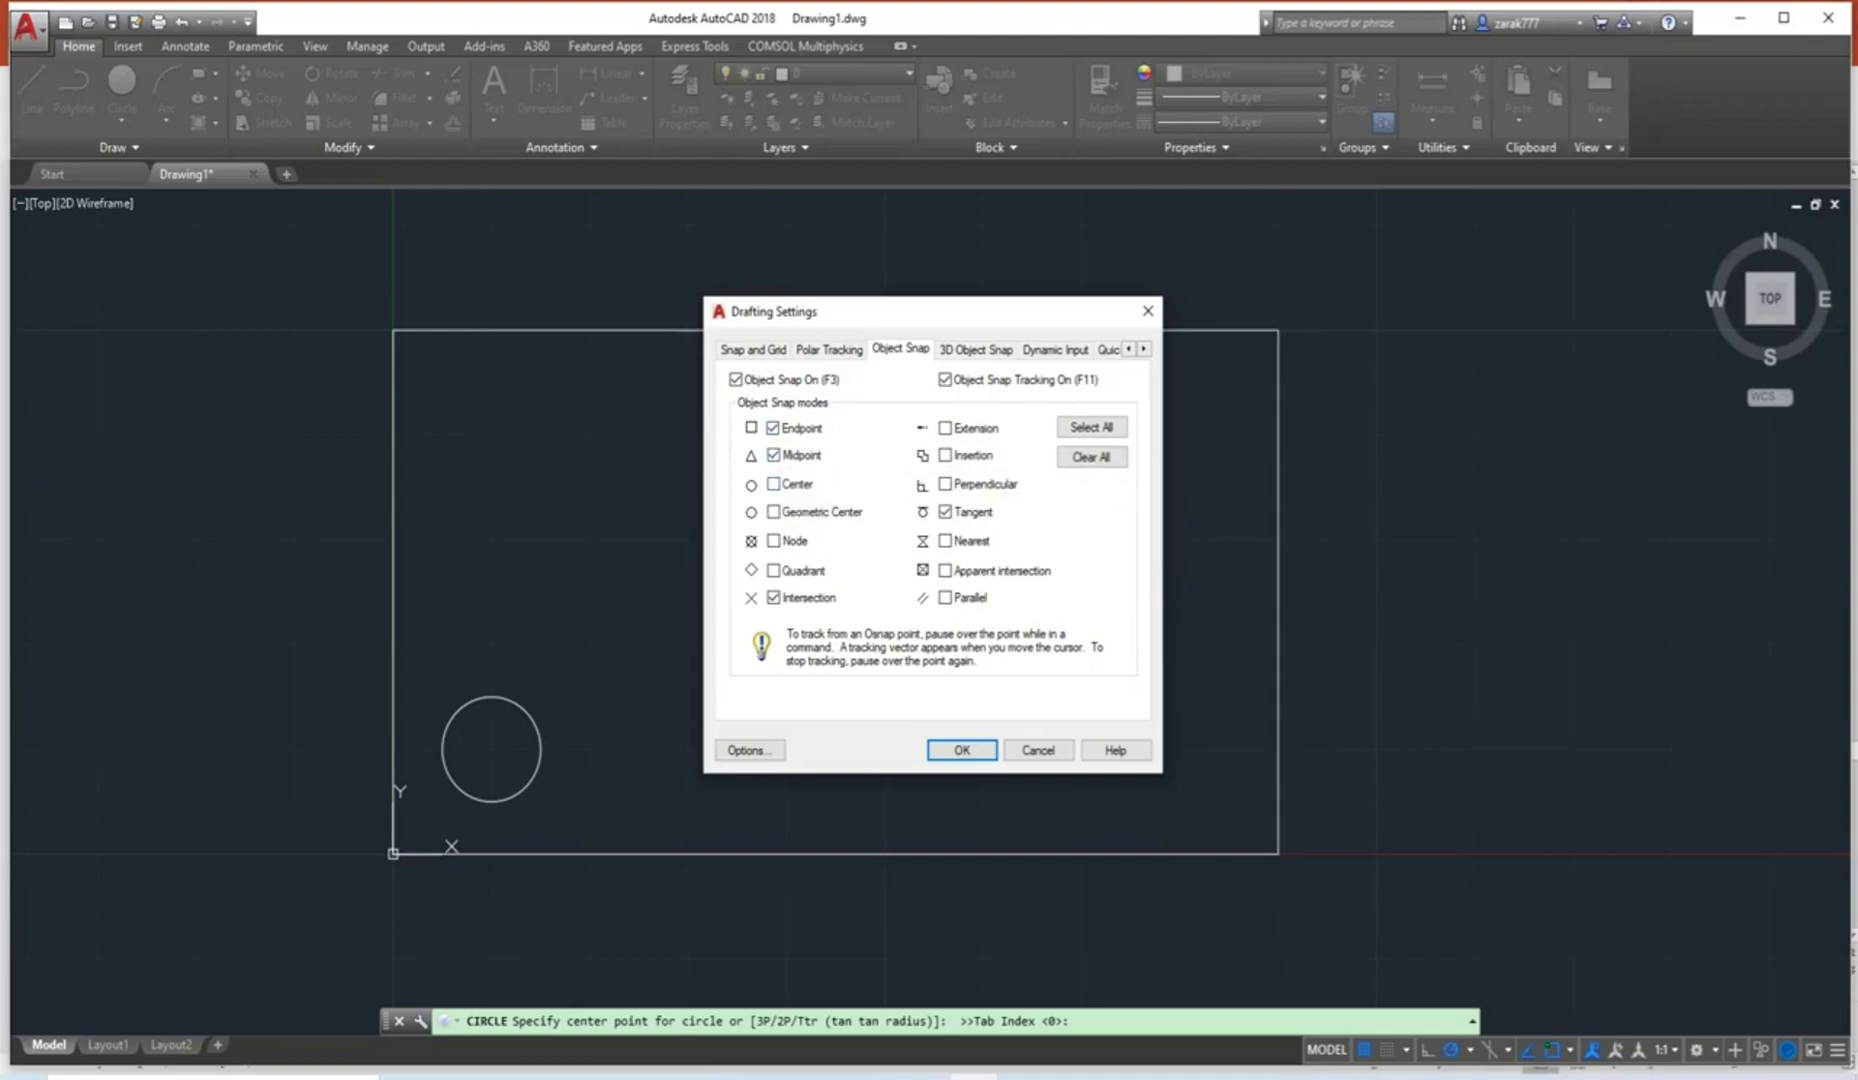
pyautogui.click(773, 484)
pyautogui.click(961, 750)
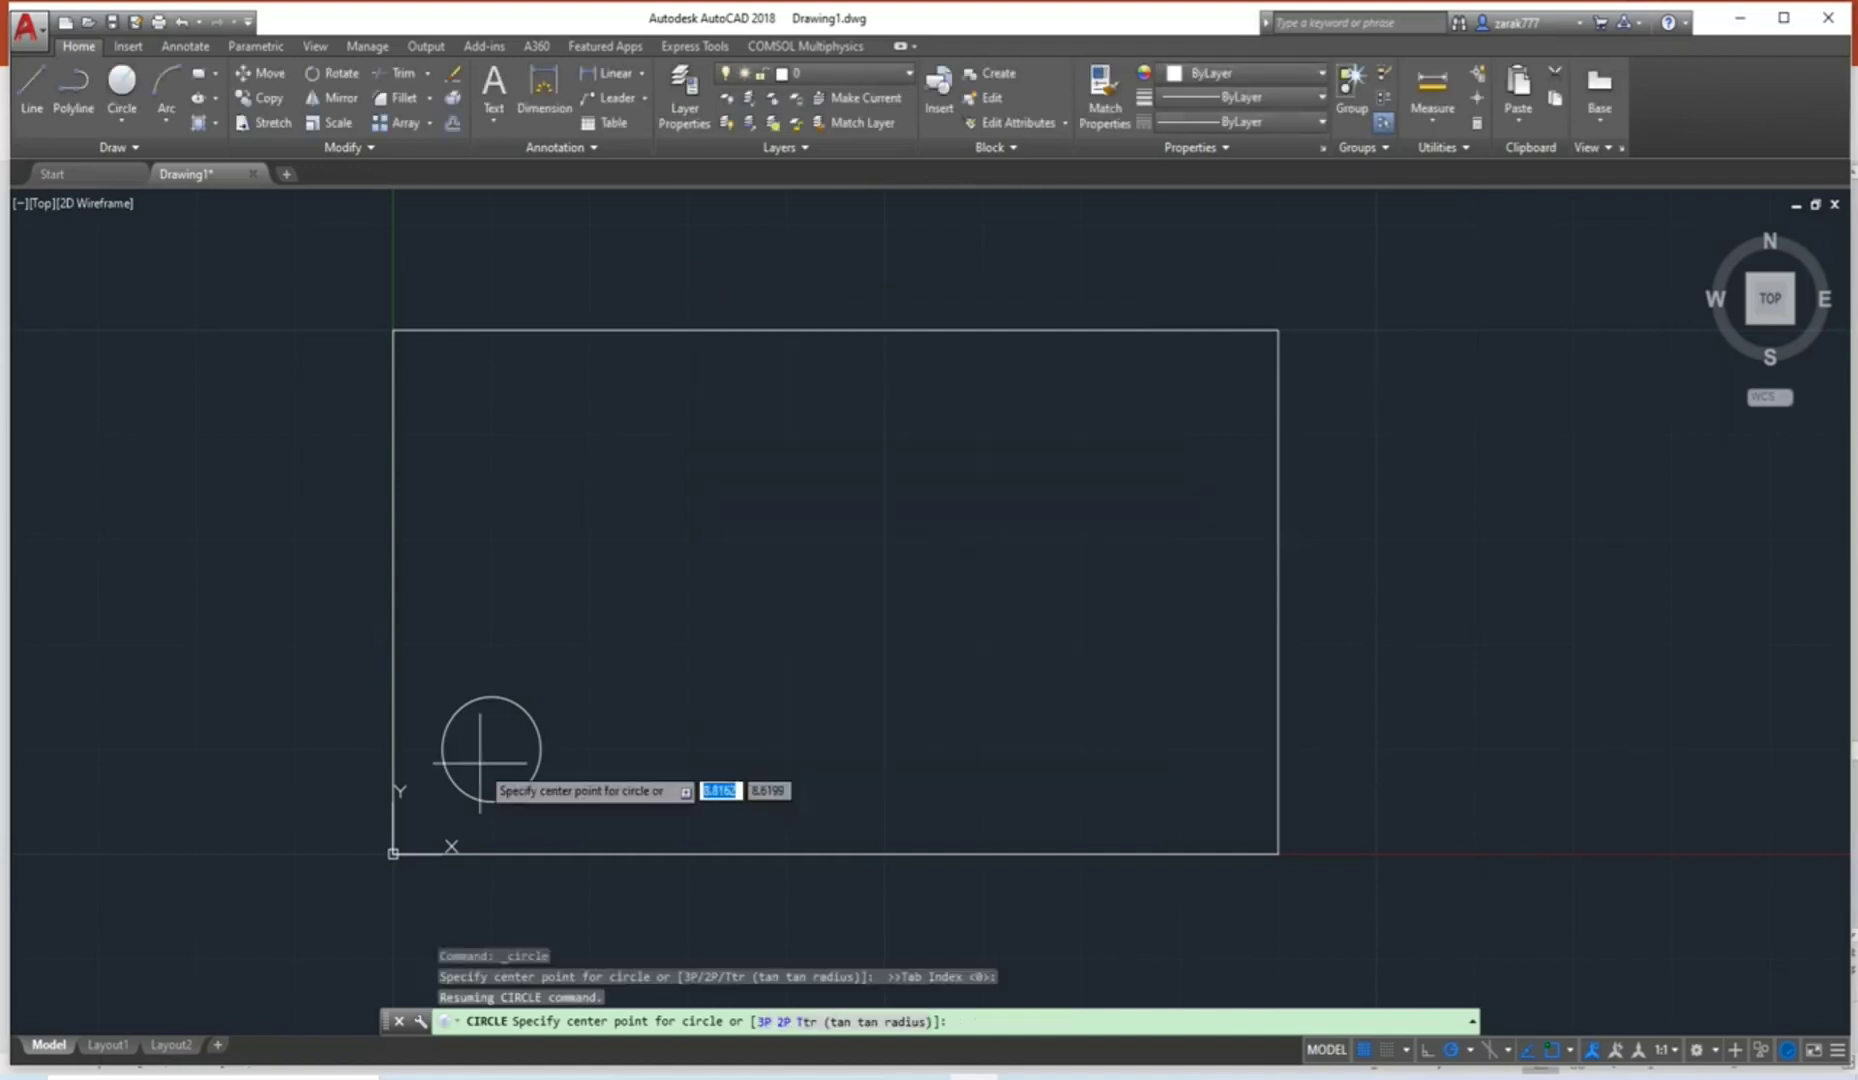
# With object snap tracking on, place a radius-5 circle 30 units above the first circle's centre.
pyautogui.press('F11')
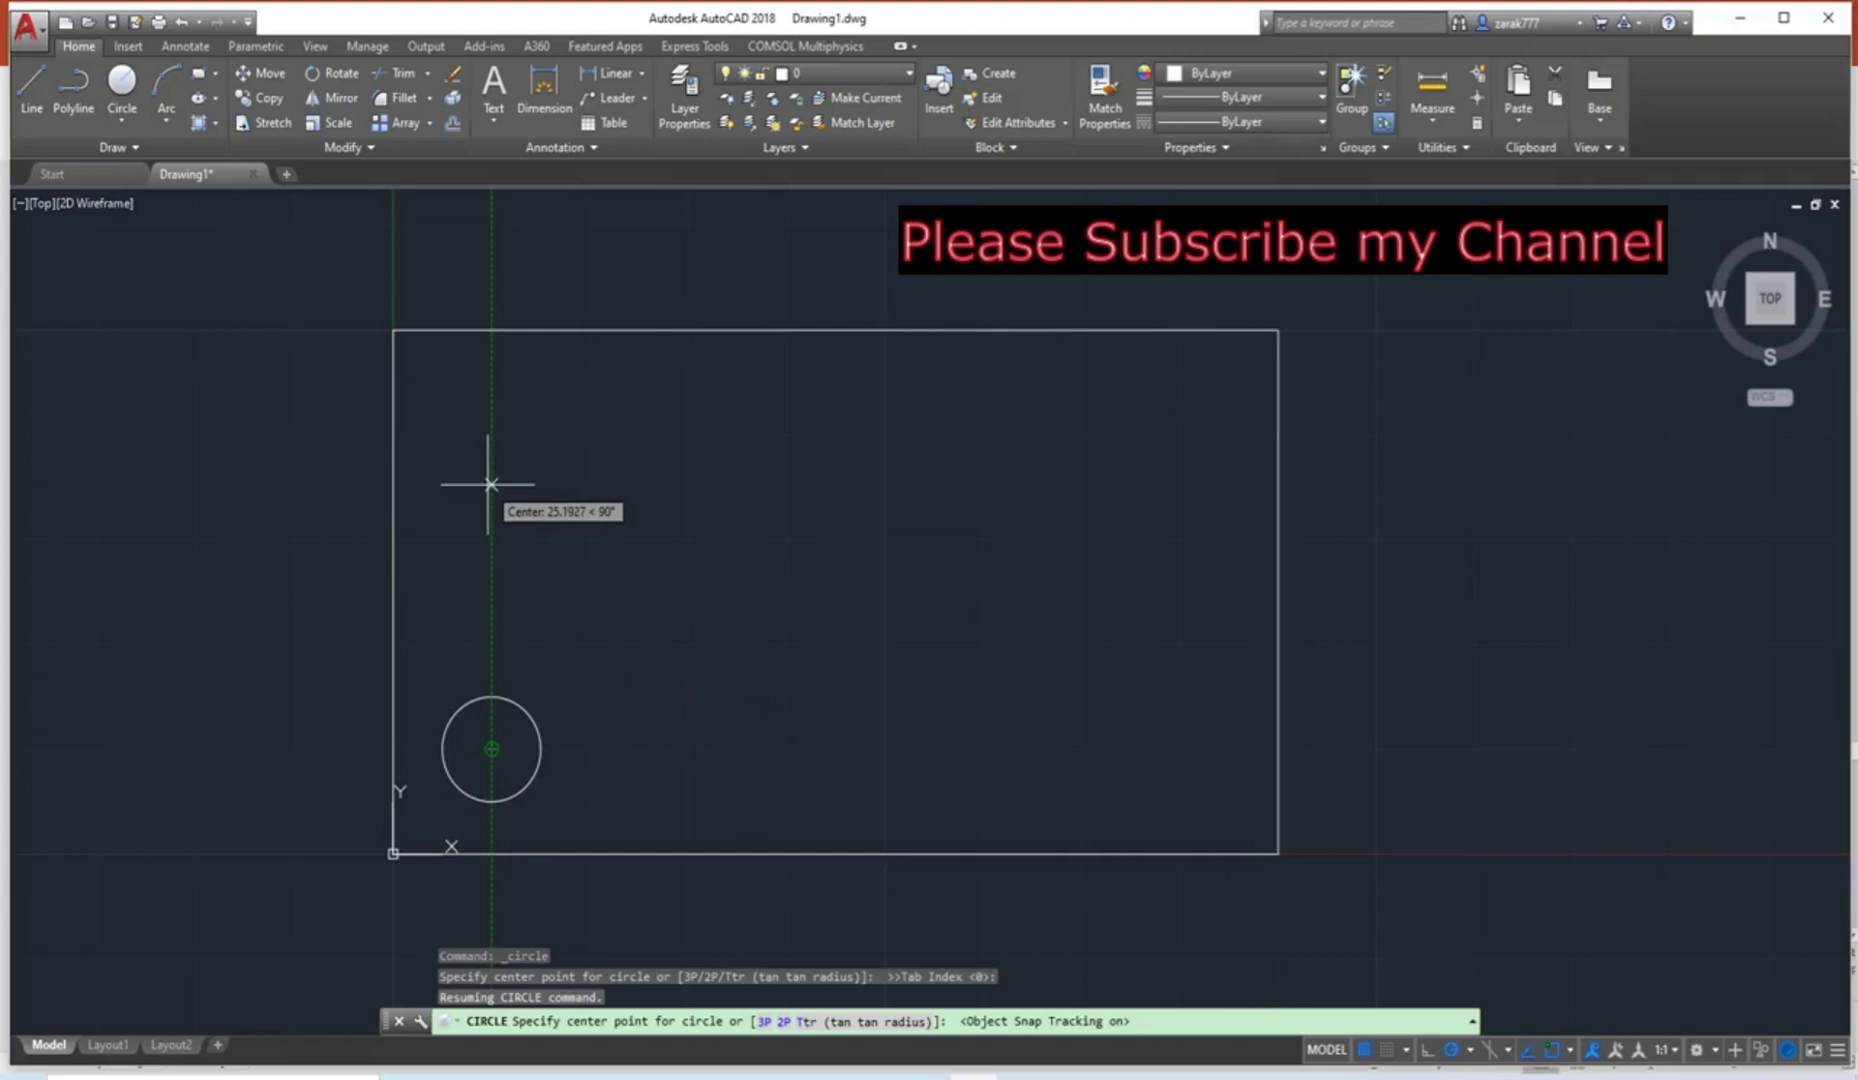
pyautogui.write('30')
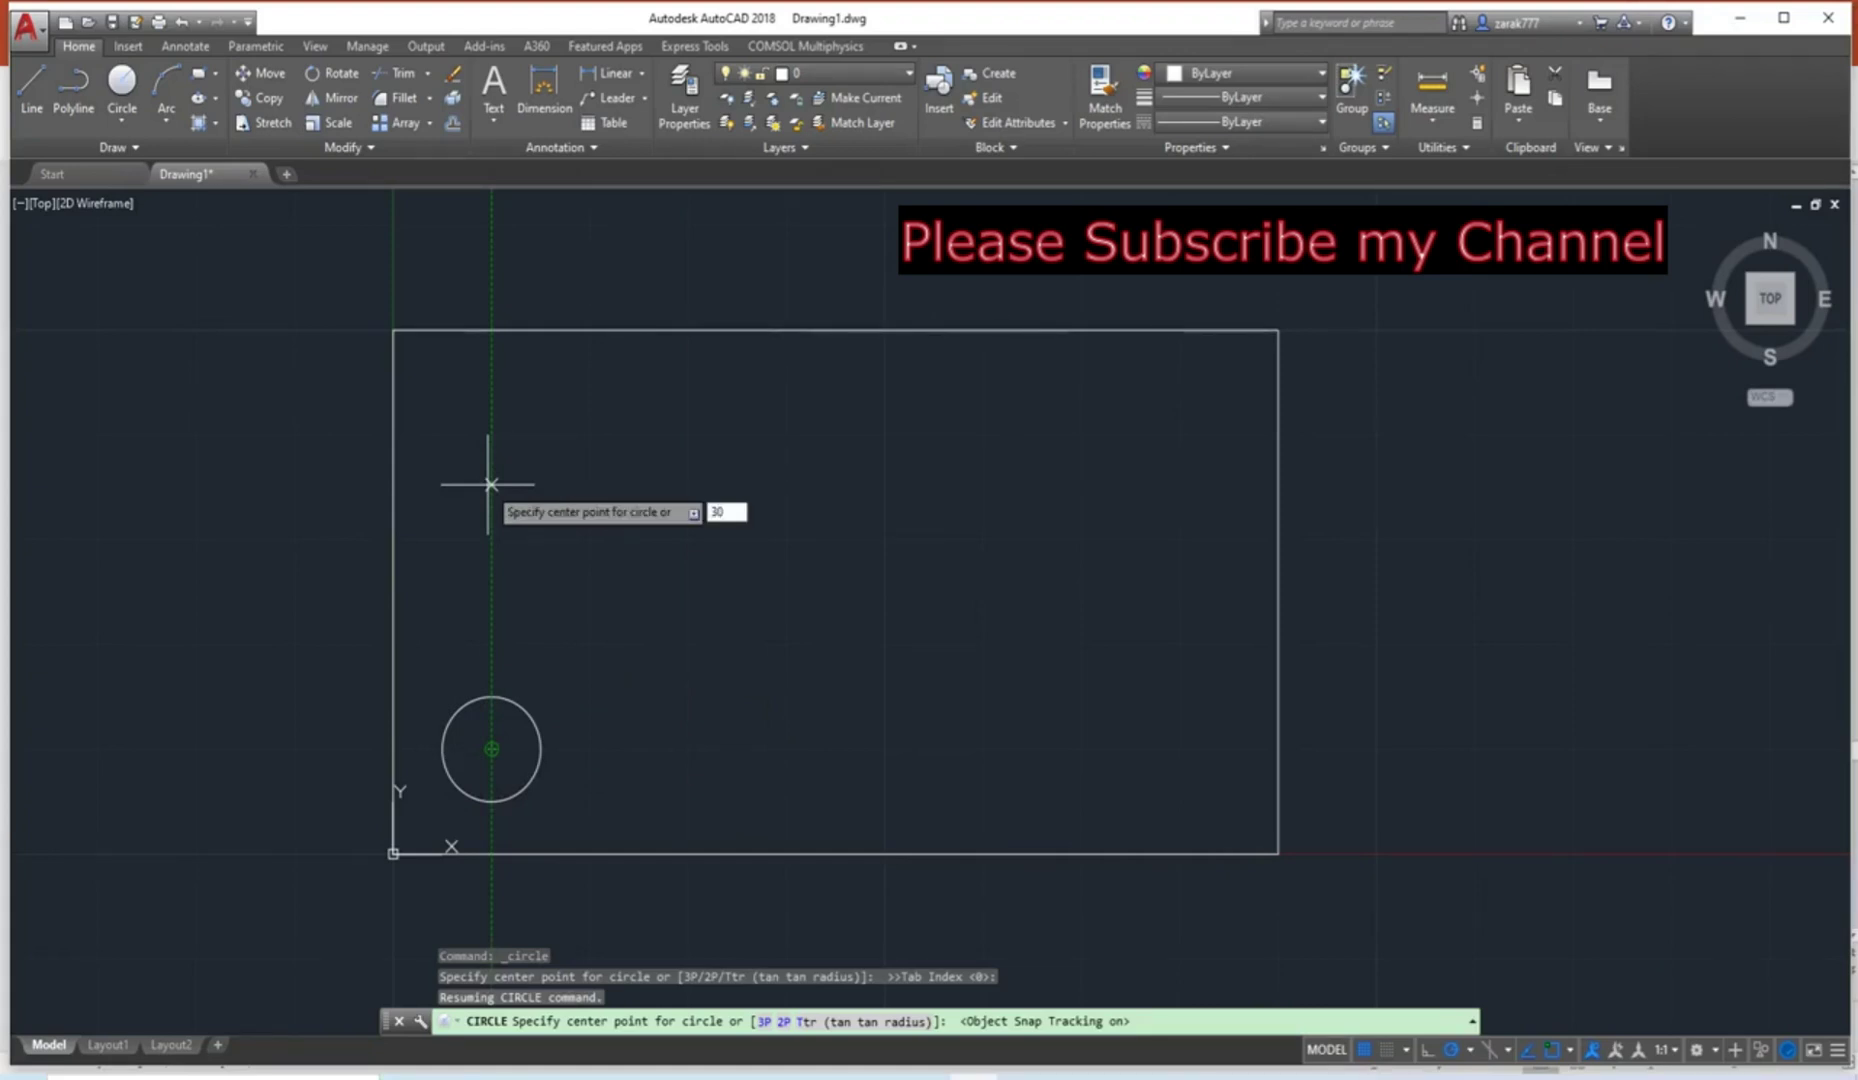
pyautogui.press('Return')
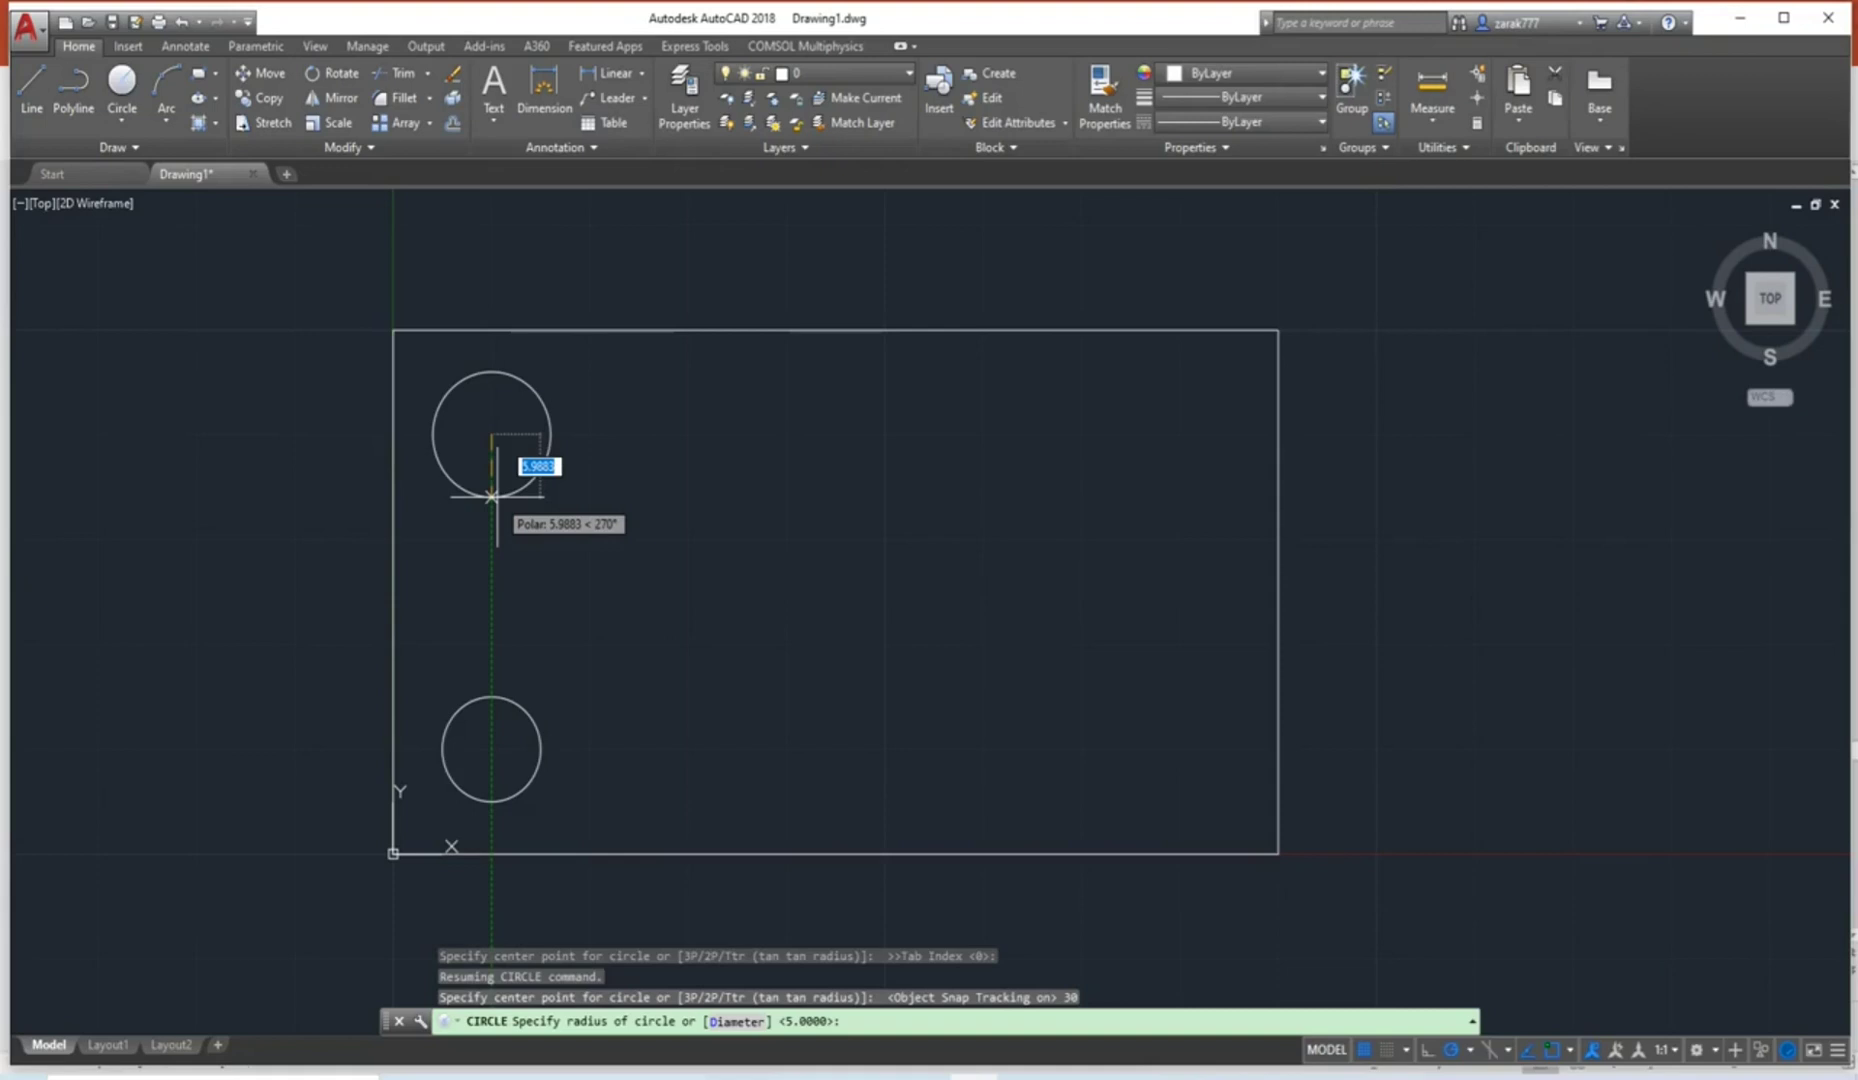
pyautogui.press('Return')
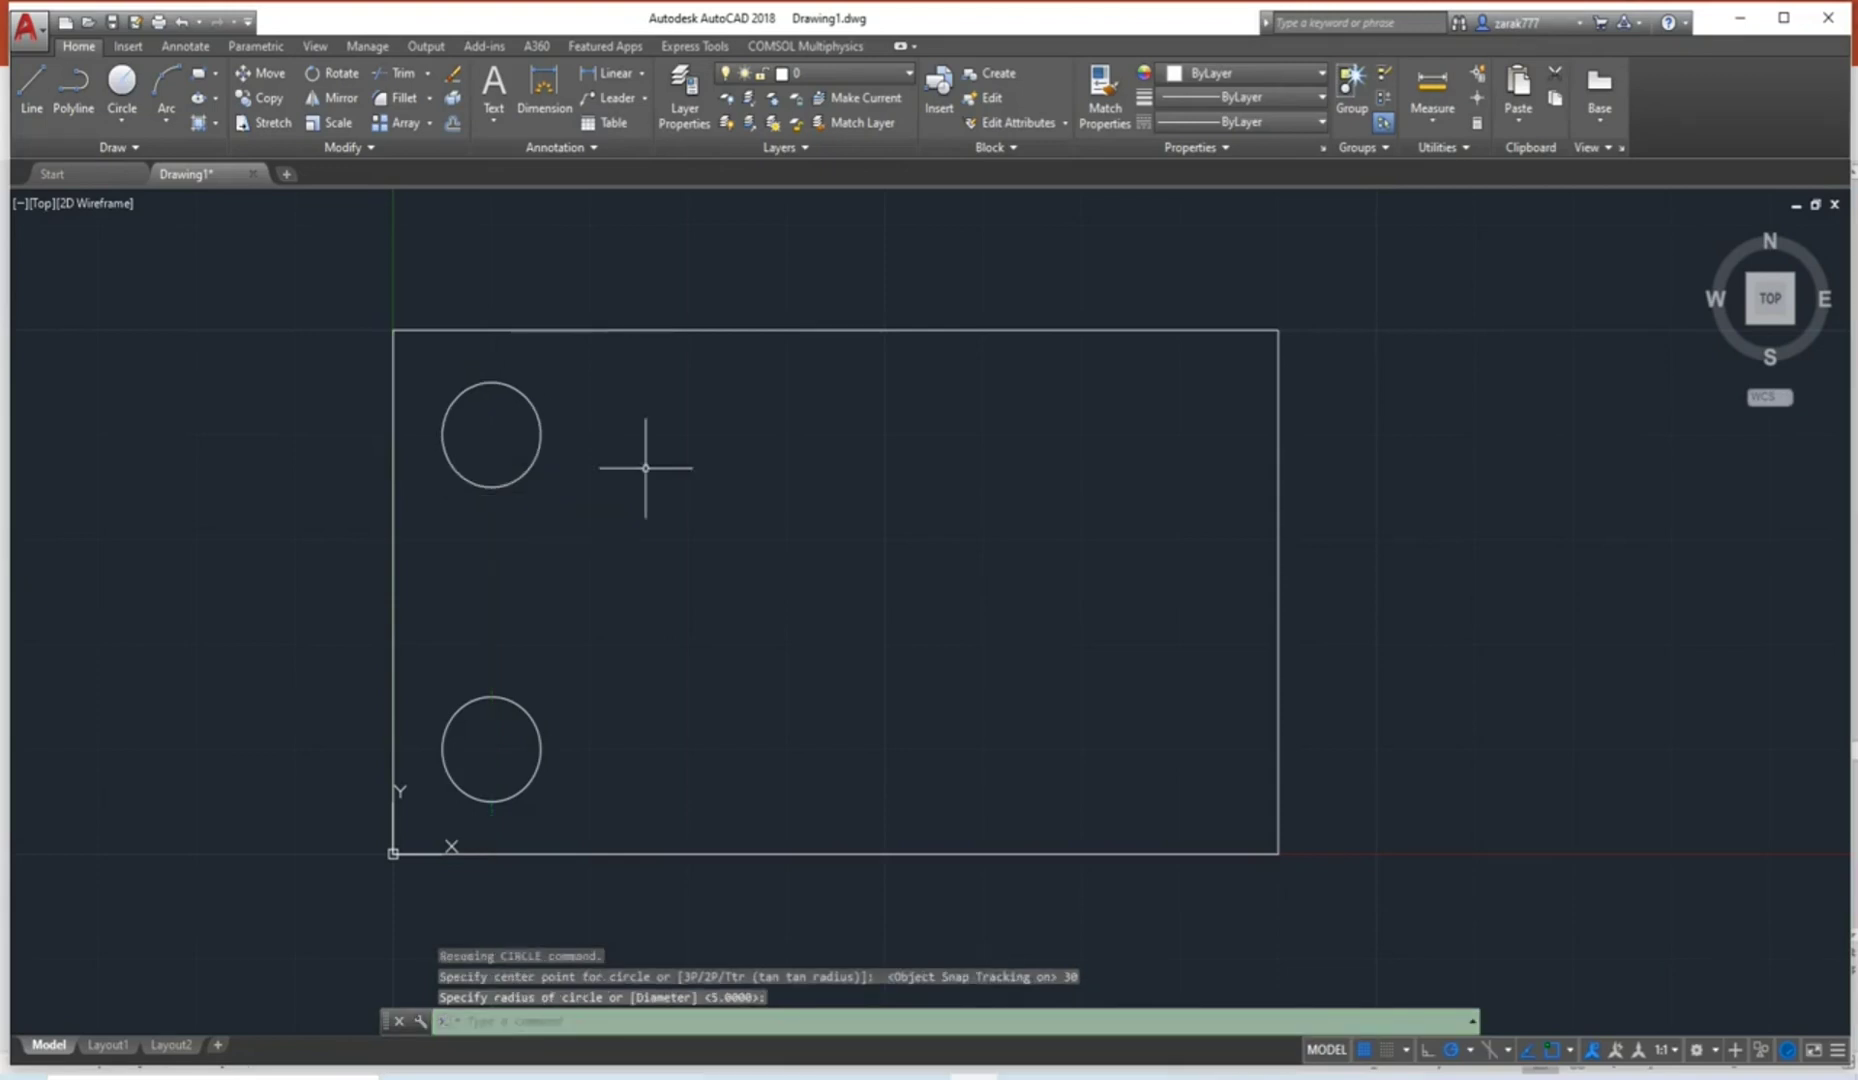
# Draw a radius-5 circle centred 70 units right of the upper-left circle.
pyautogui.click(121, 85)
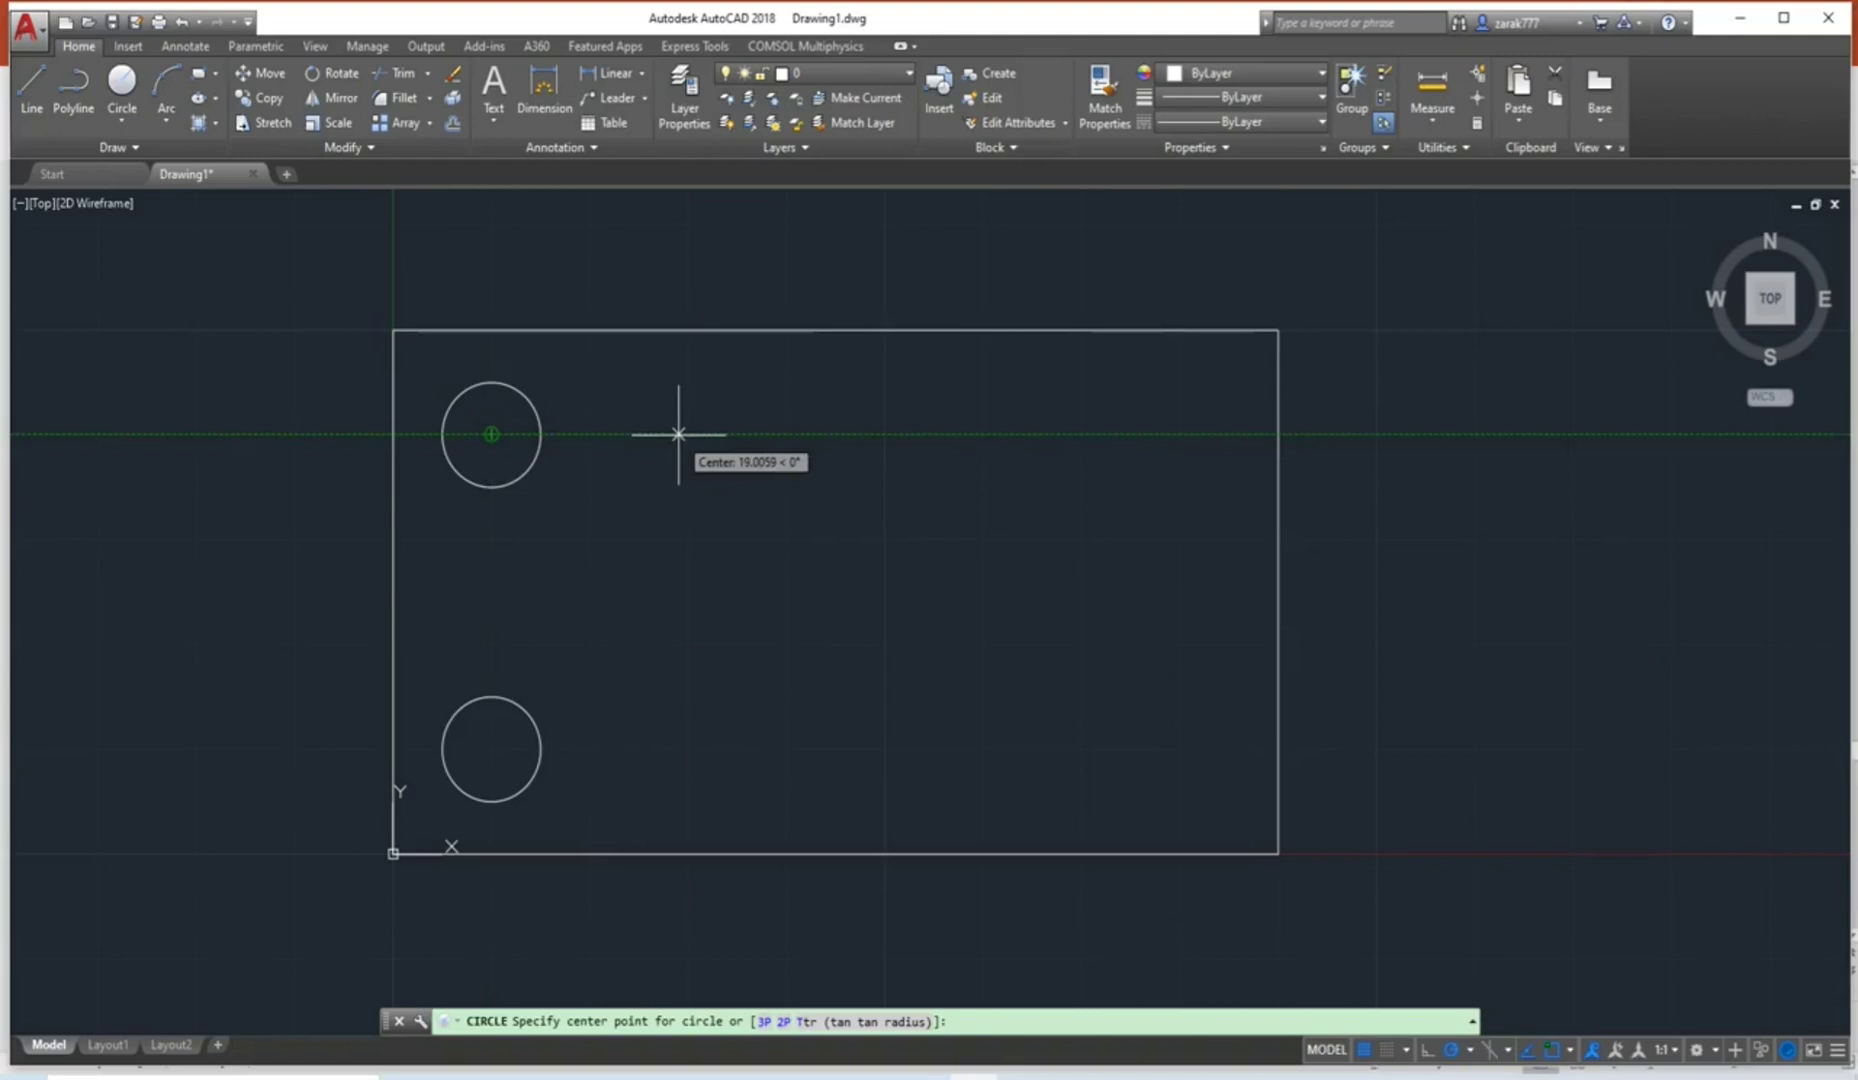
pyautogui.write('7')
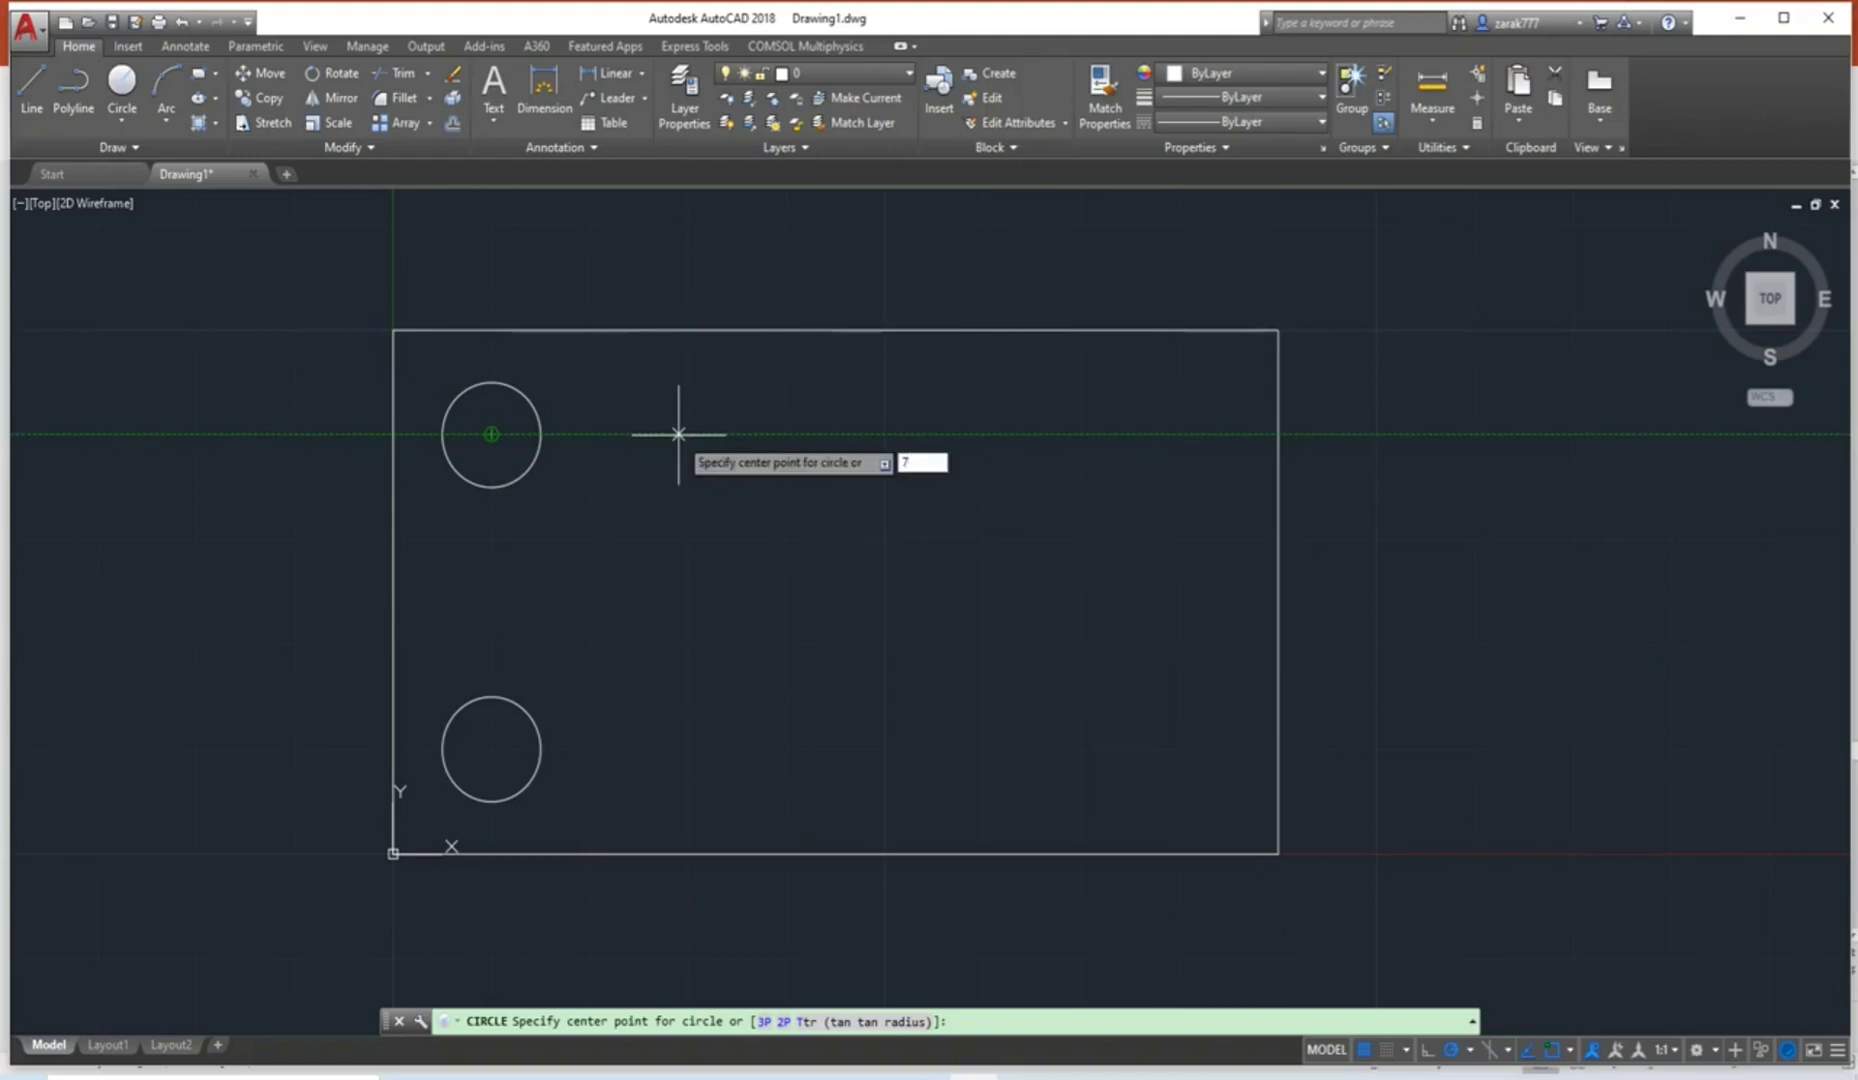
pyautogui.write('0')
pyautogui.press('Return')
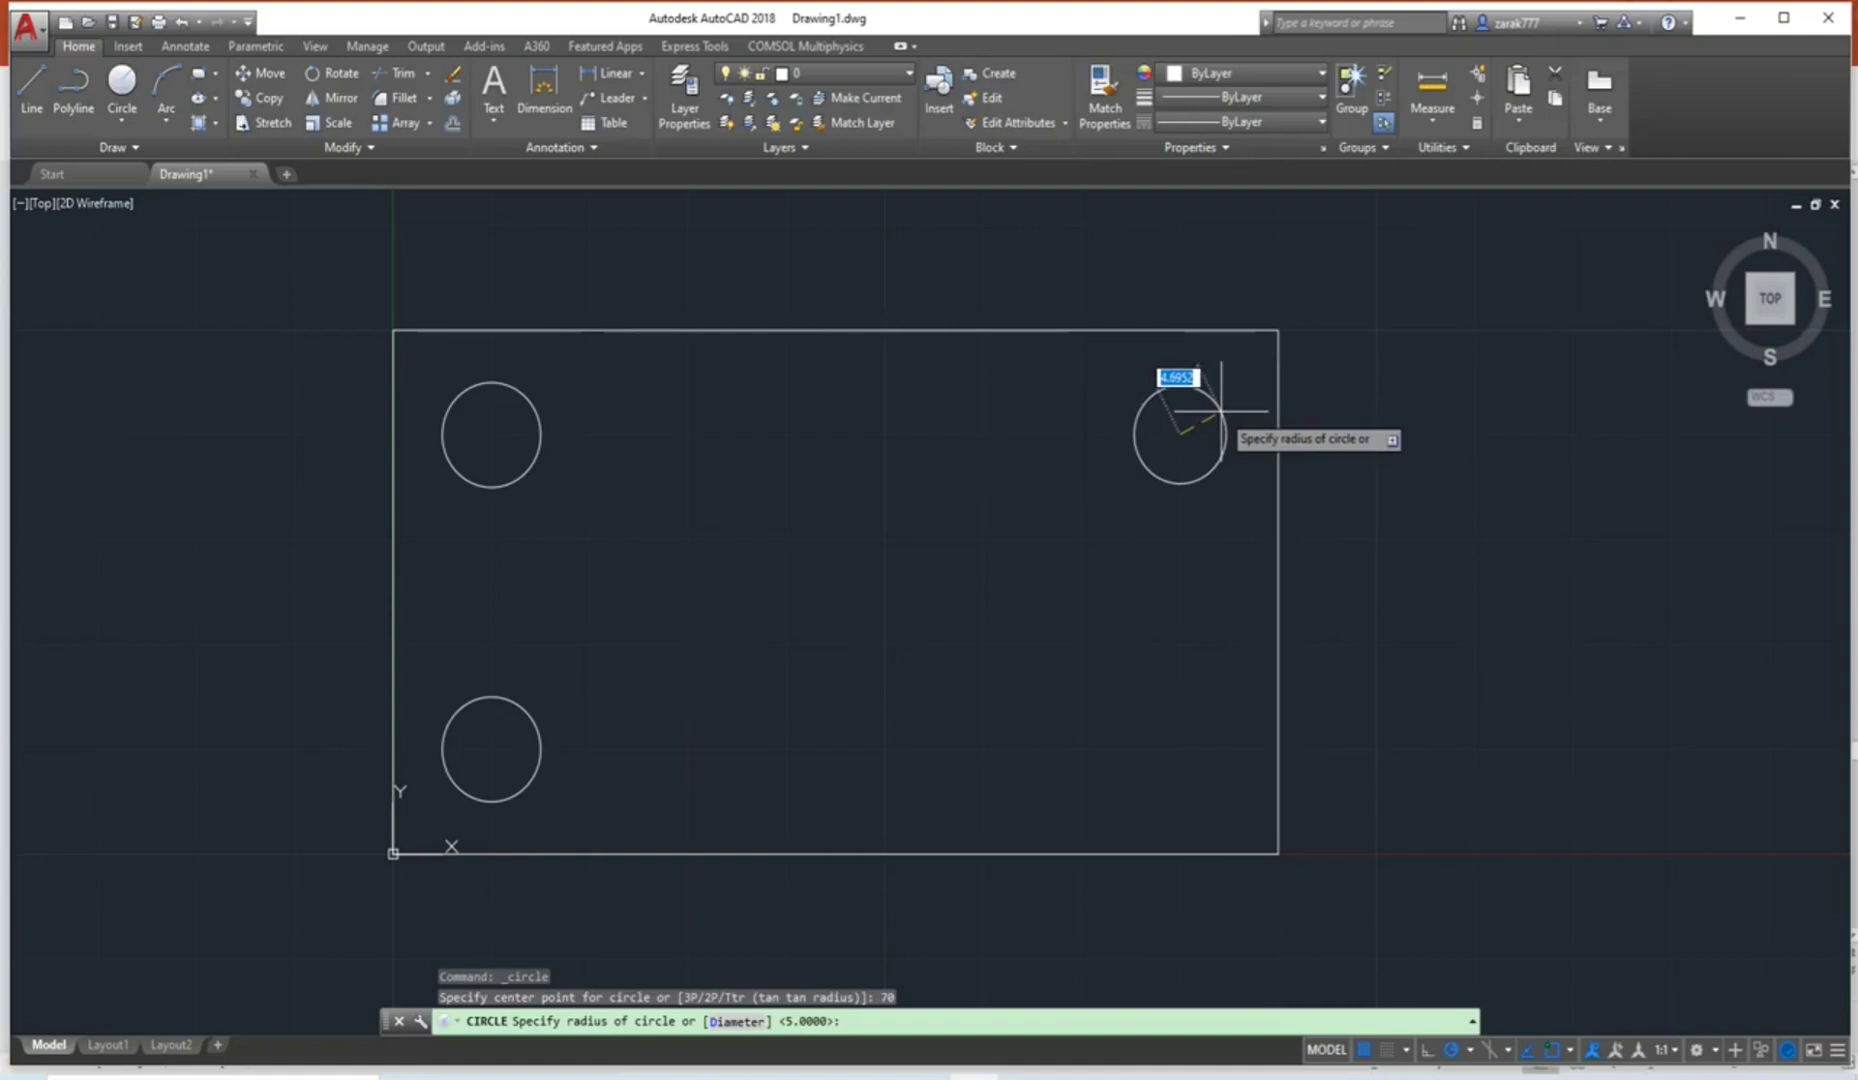
pyautogui.press('Return')
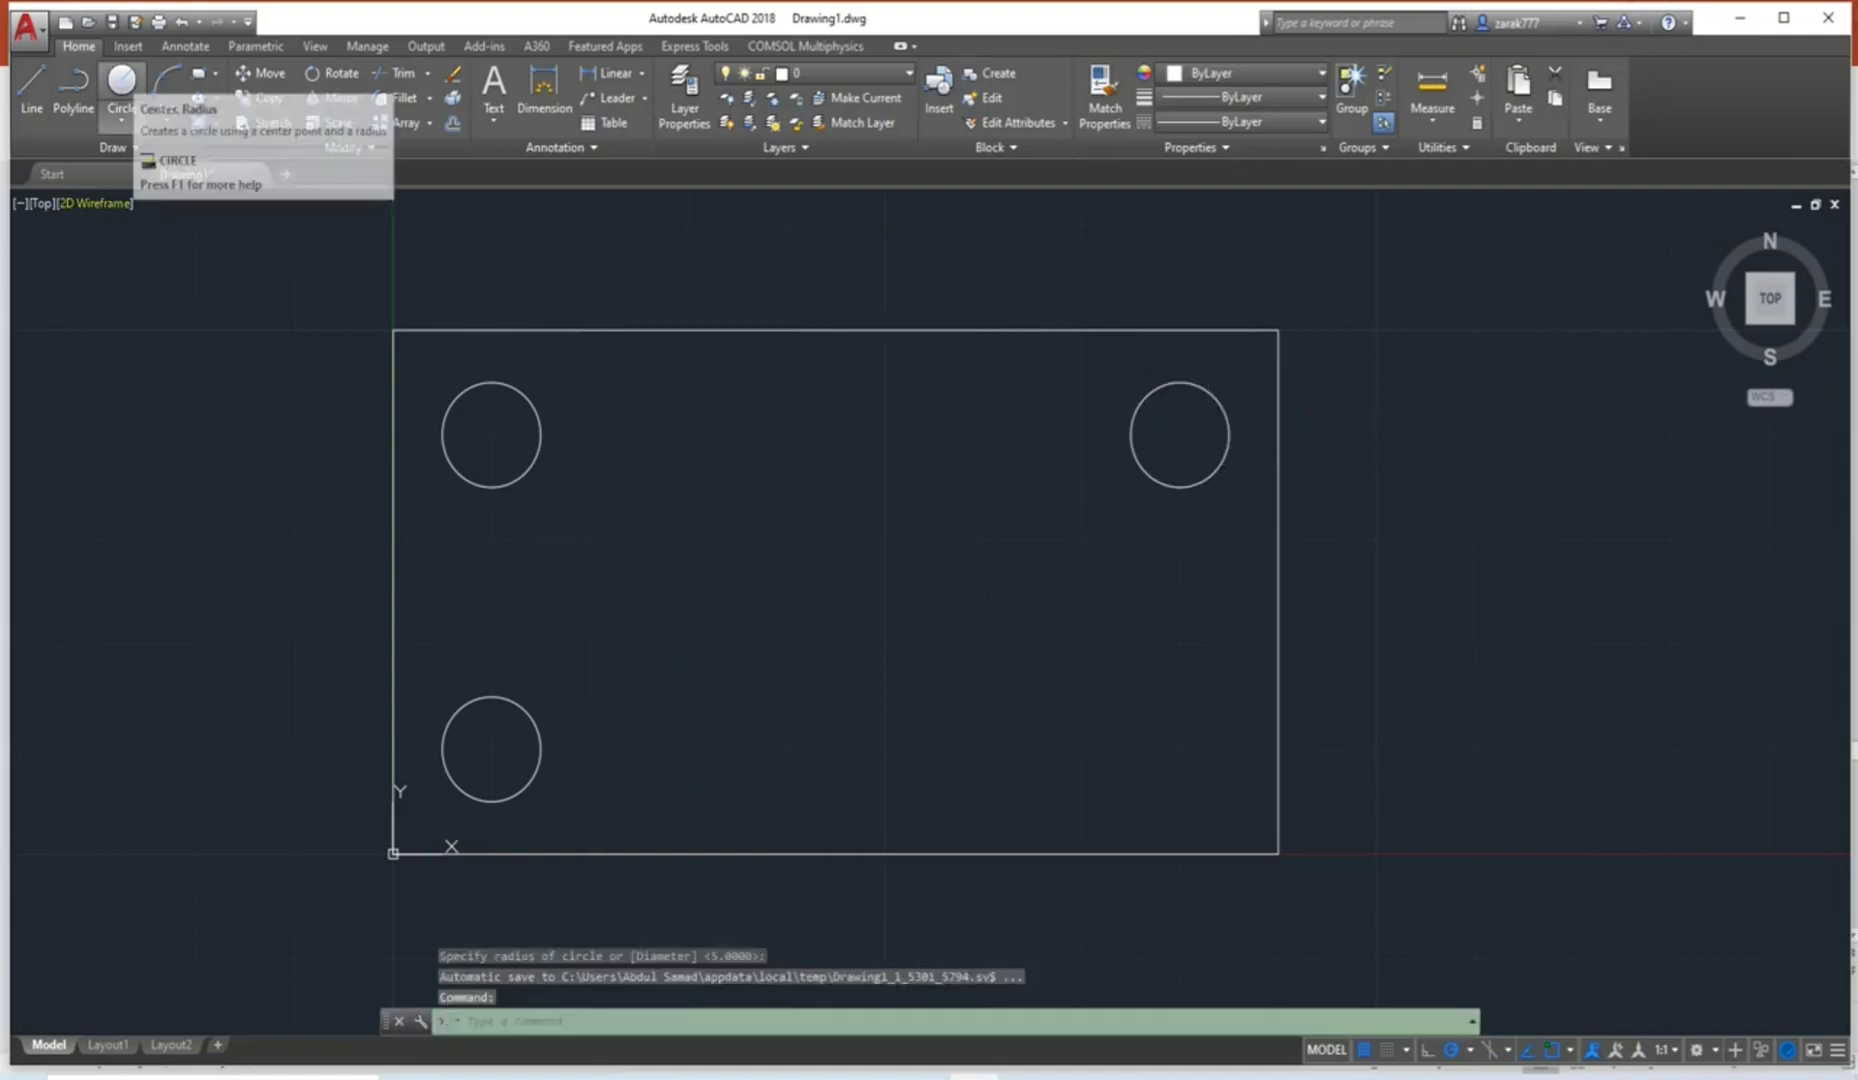
# After two cancelled attempts, draw a radius-5 circle centred 30 units below the upper-right circle.
pyautogui.click(121, 88)
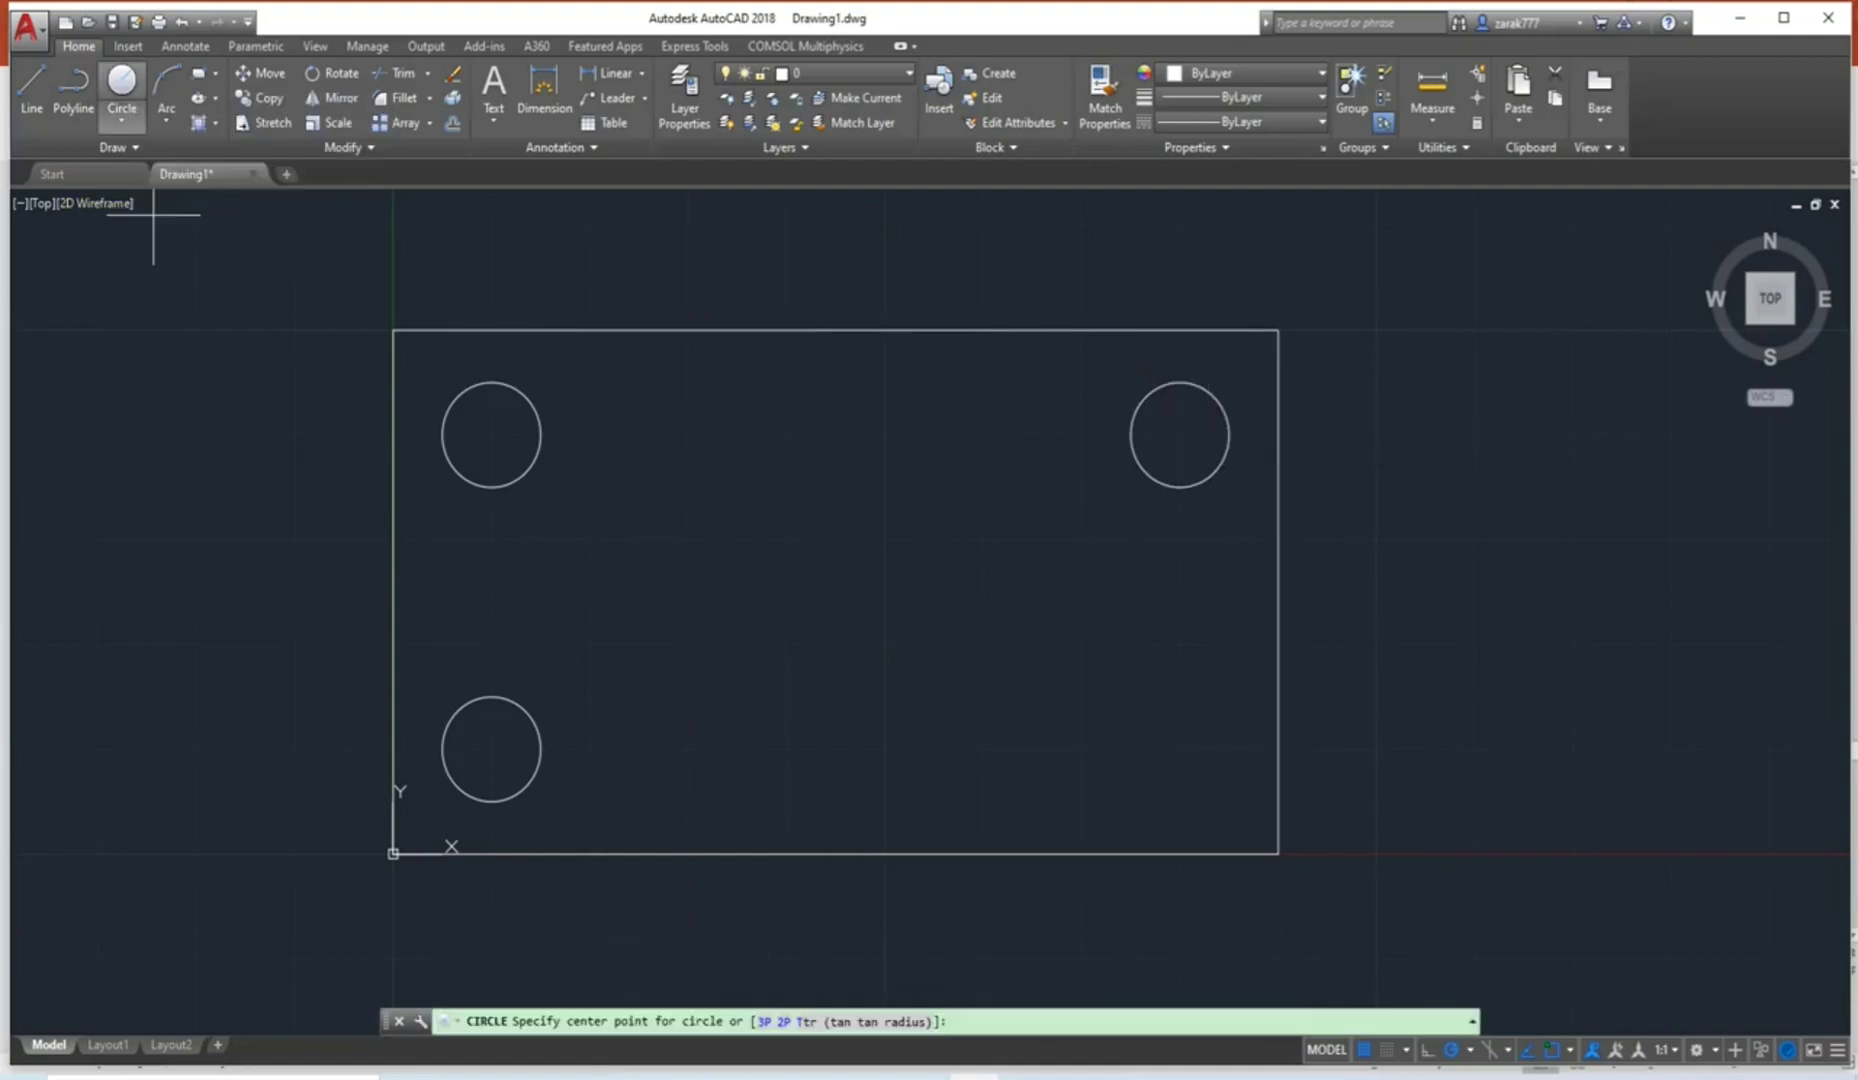
pyautogui.click(1182, 435)
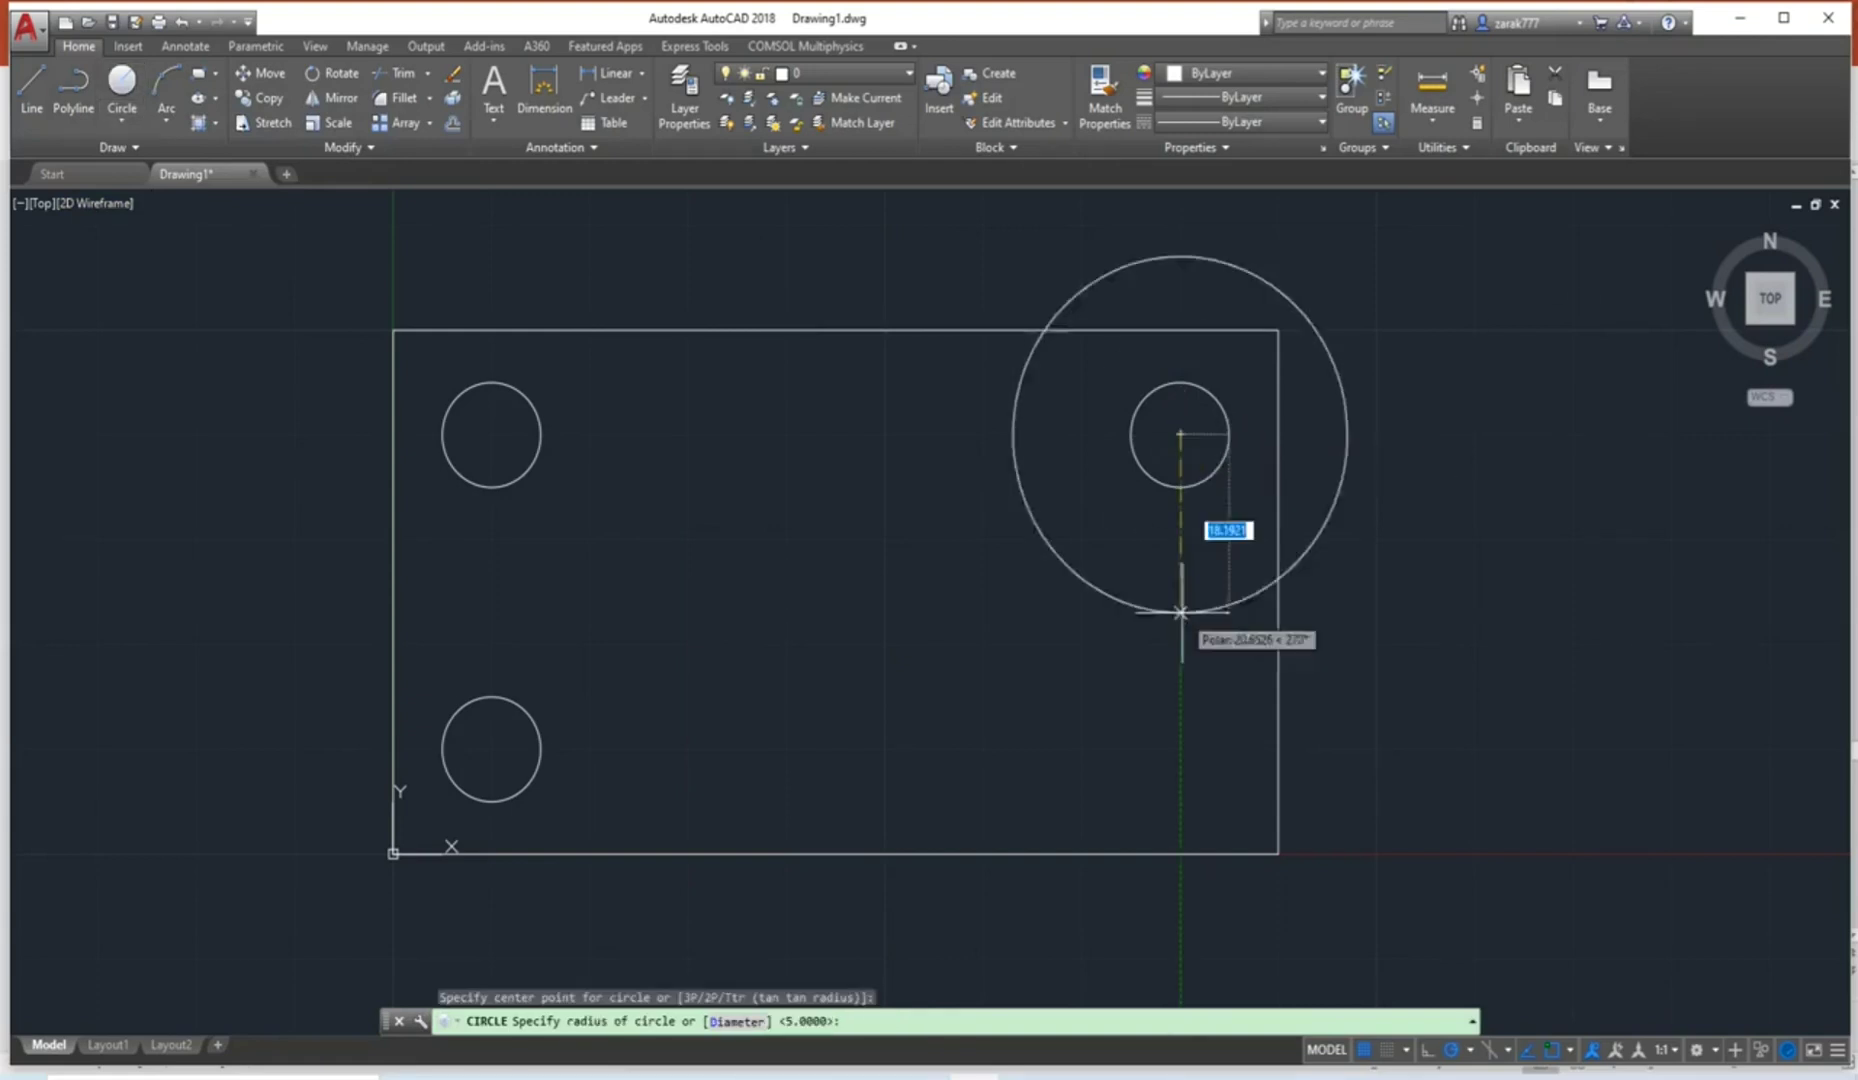
pyautogui.press('Escape')
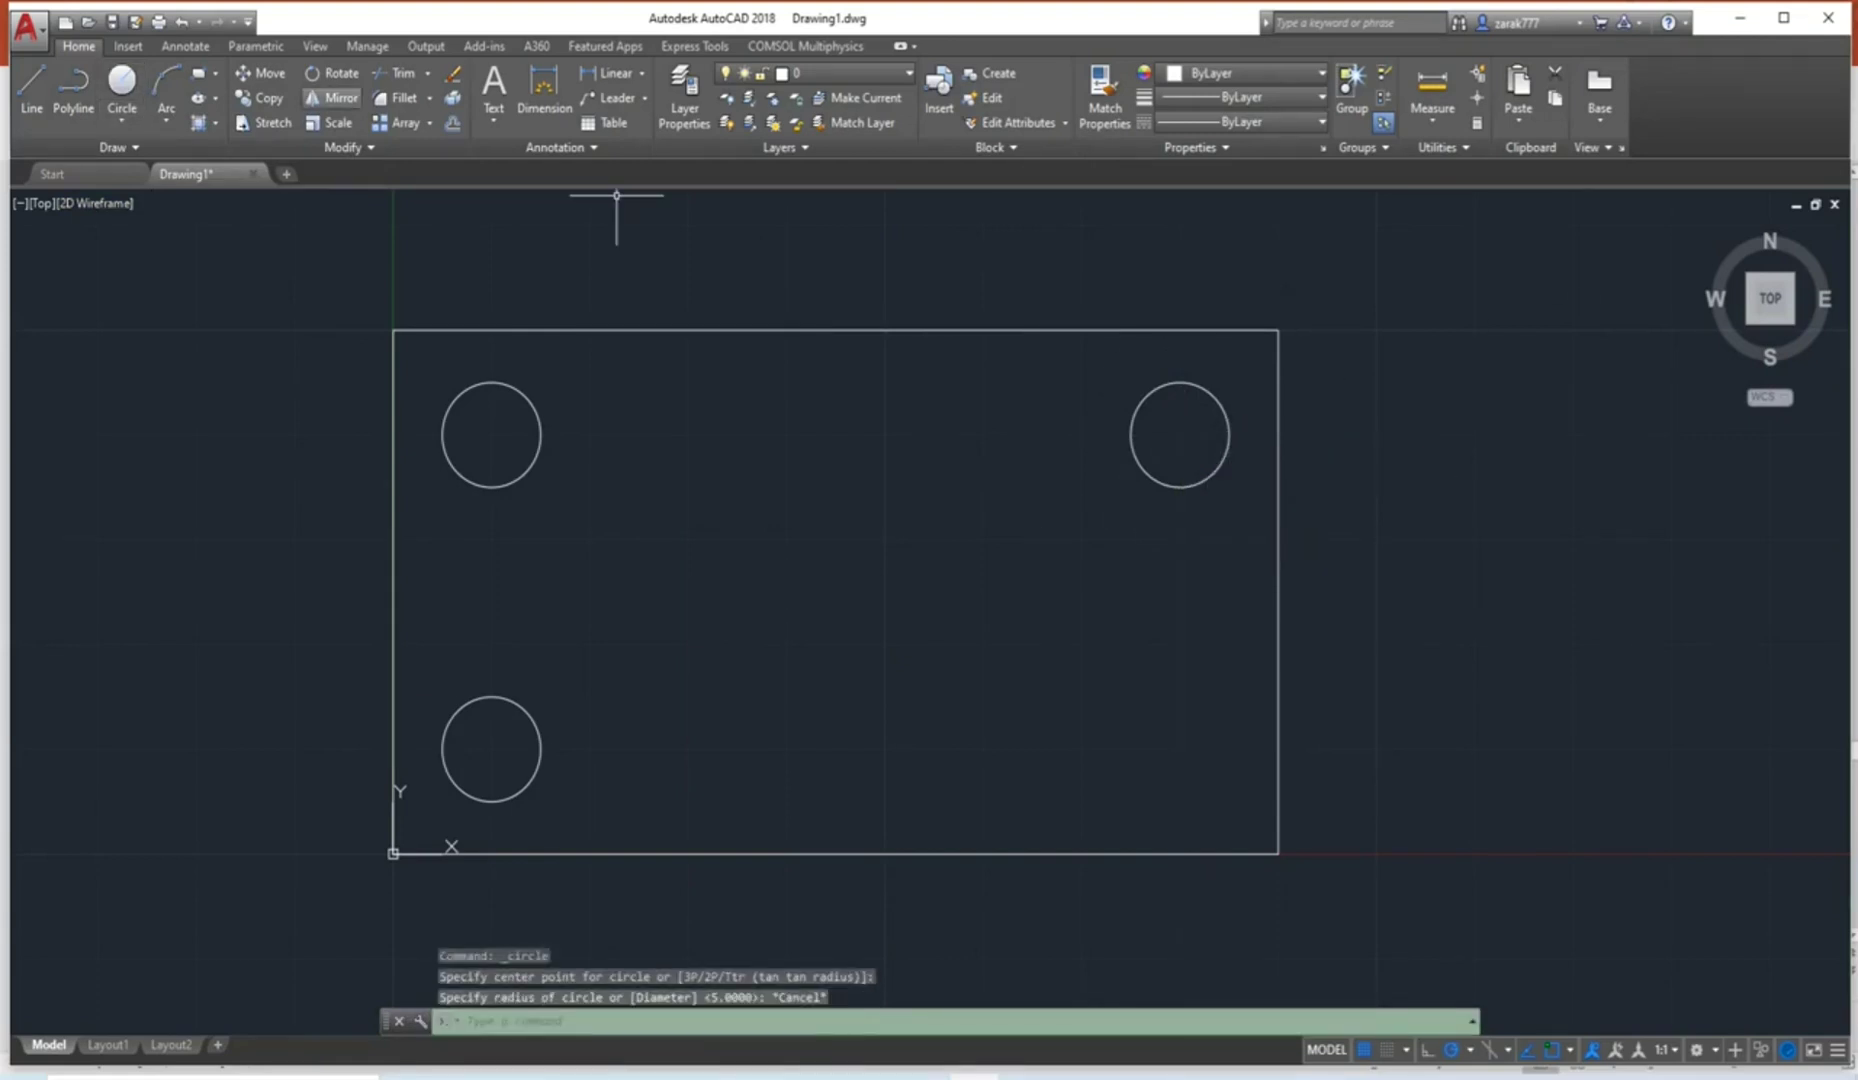
pyautogui.click(122, 85)
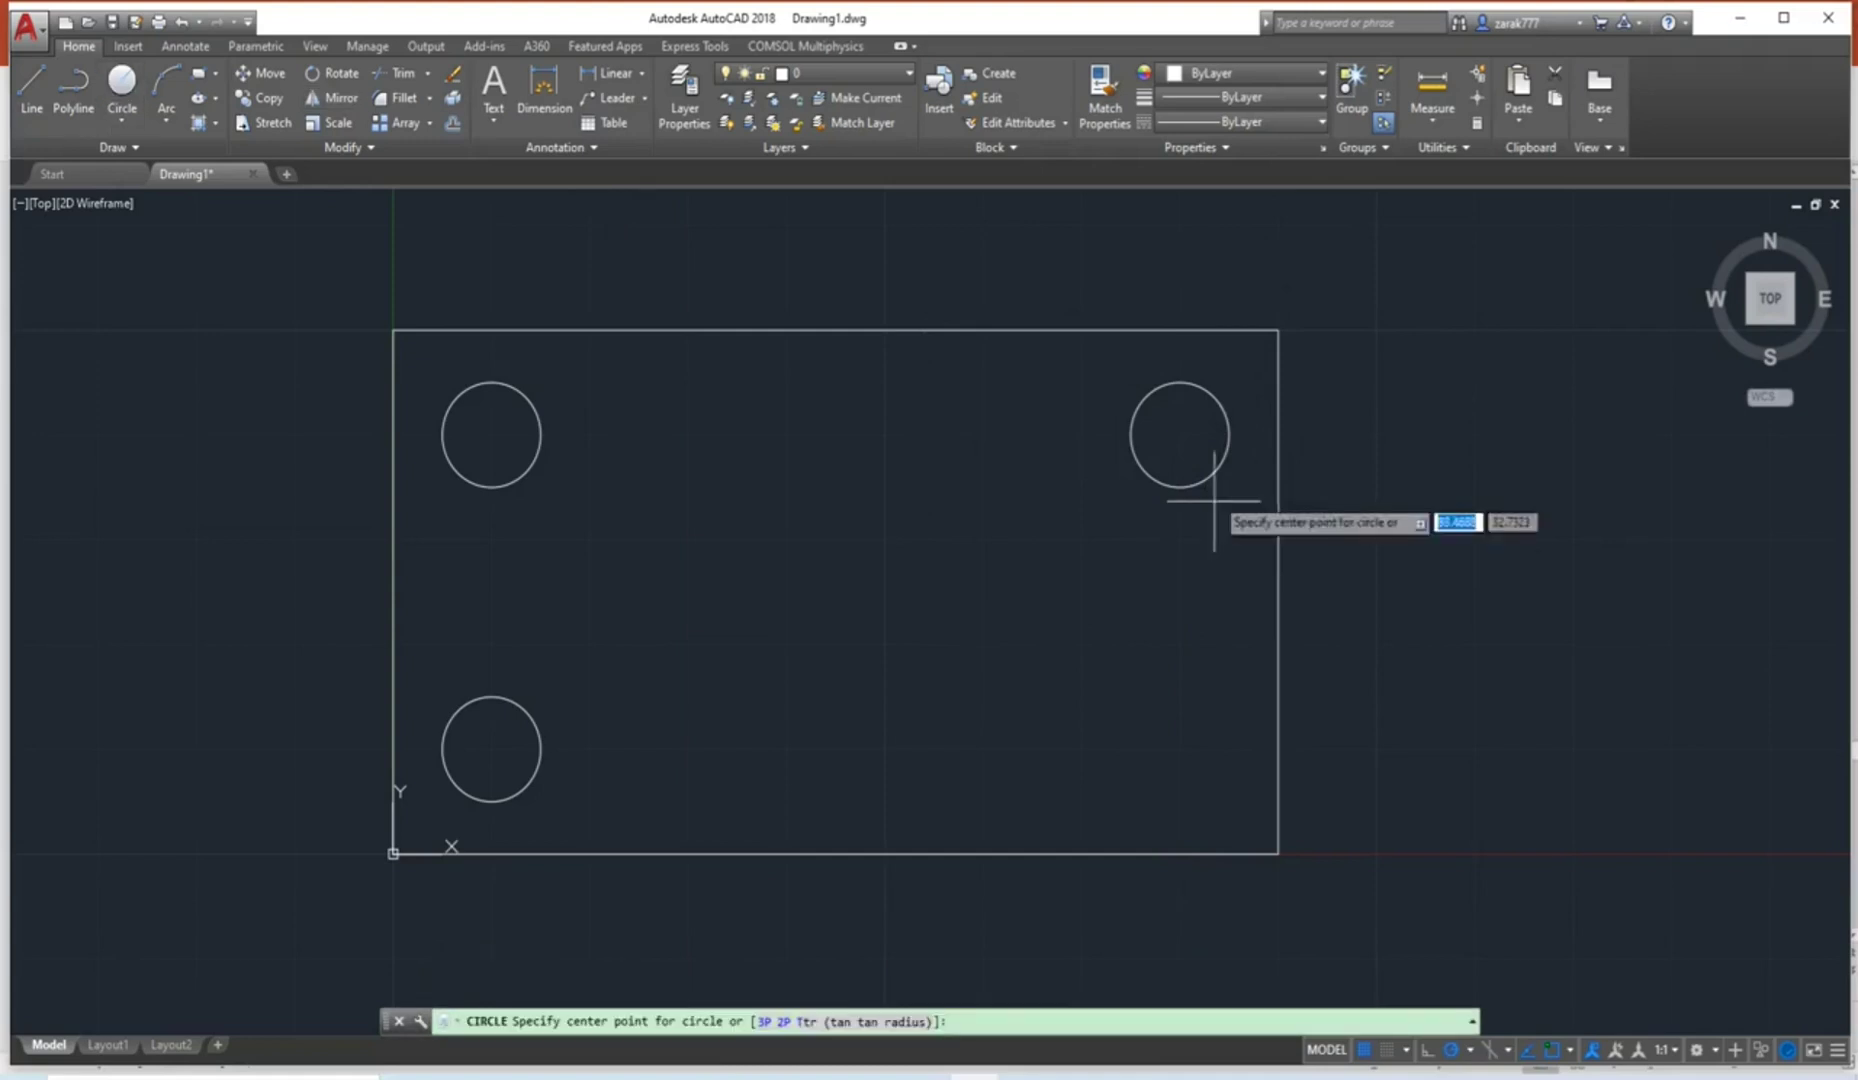
pyautogui.click(1180, 434)
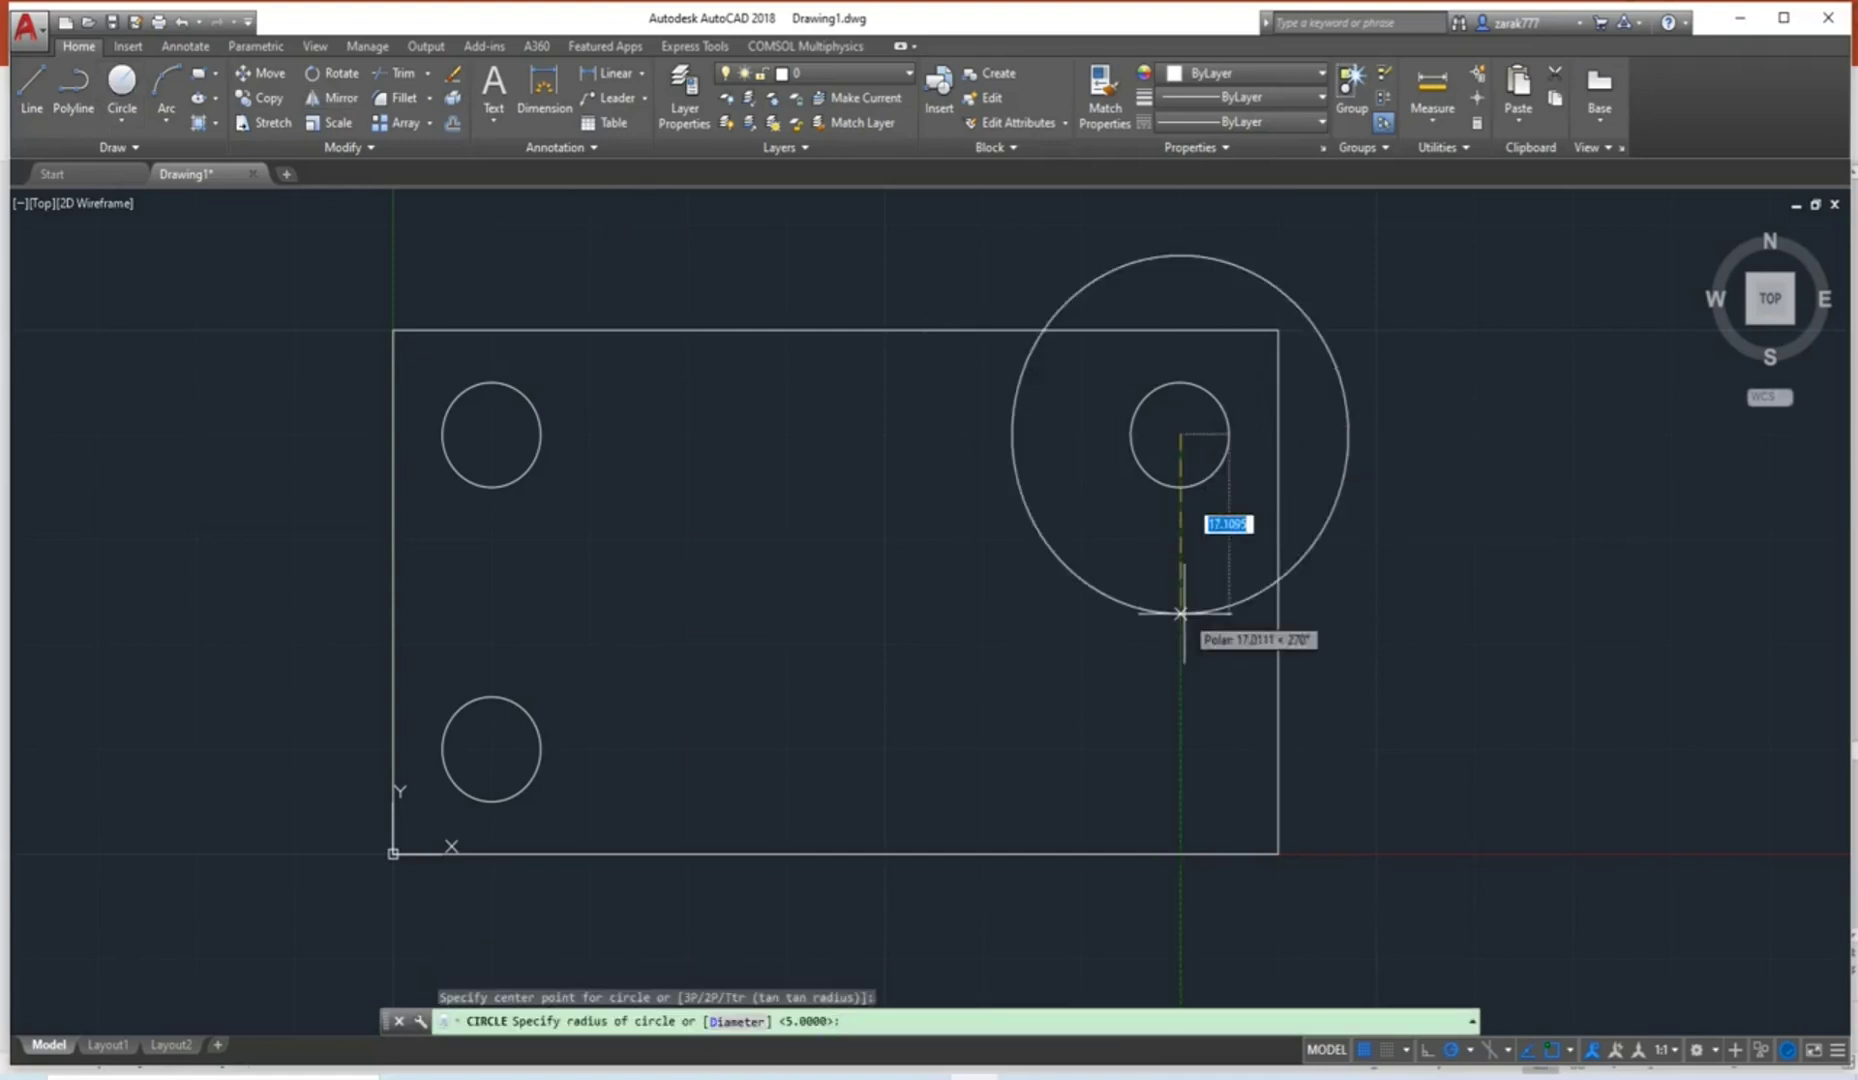
pyautogui.press('Escape')
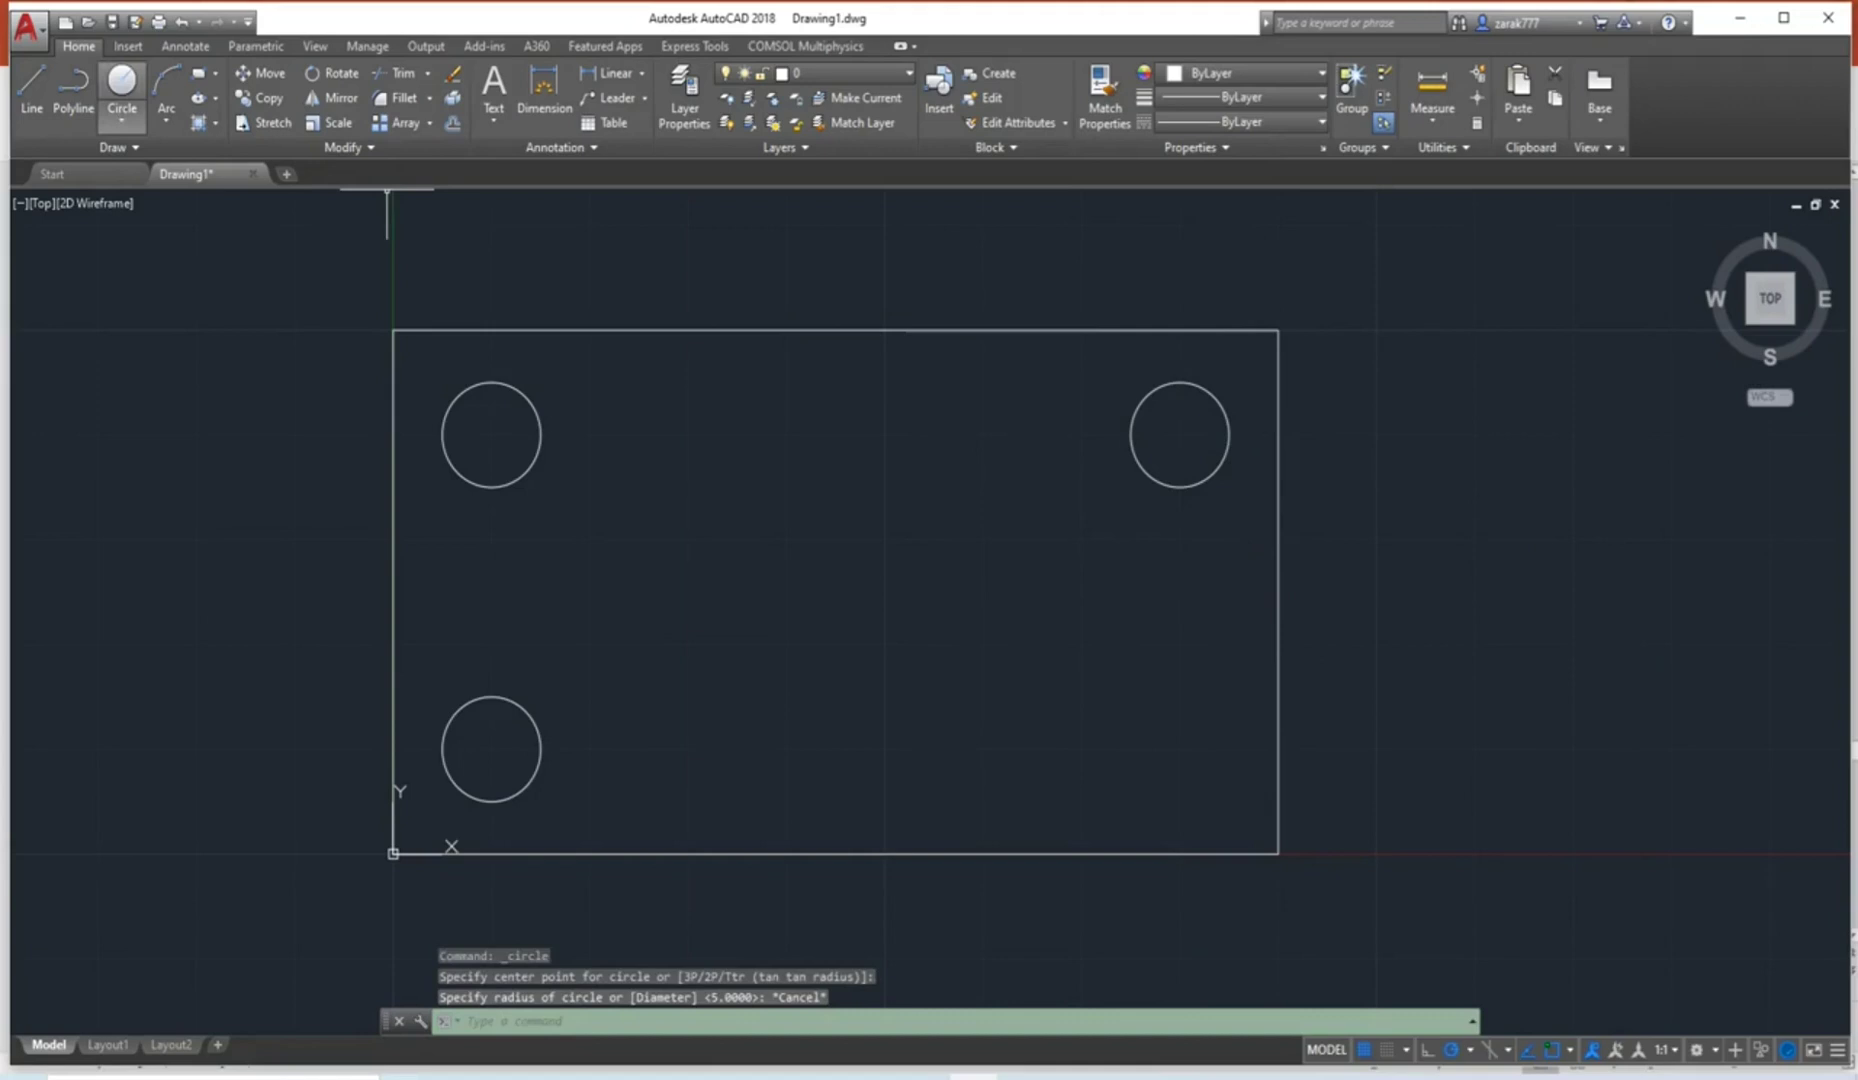
pyautogui.click(122, 88)
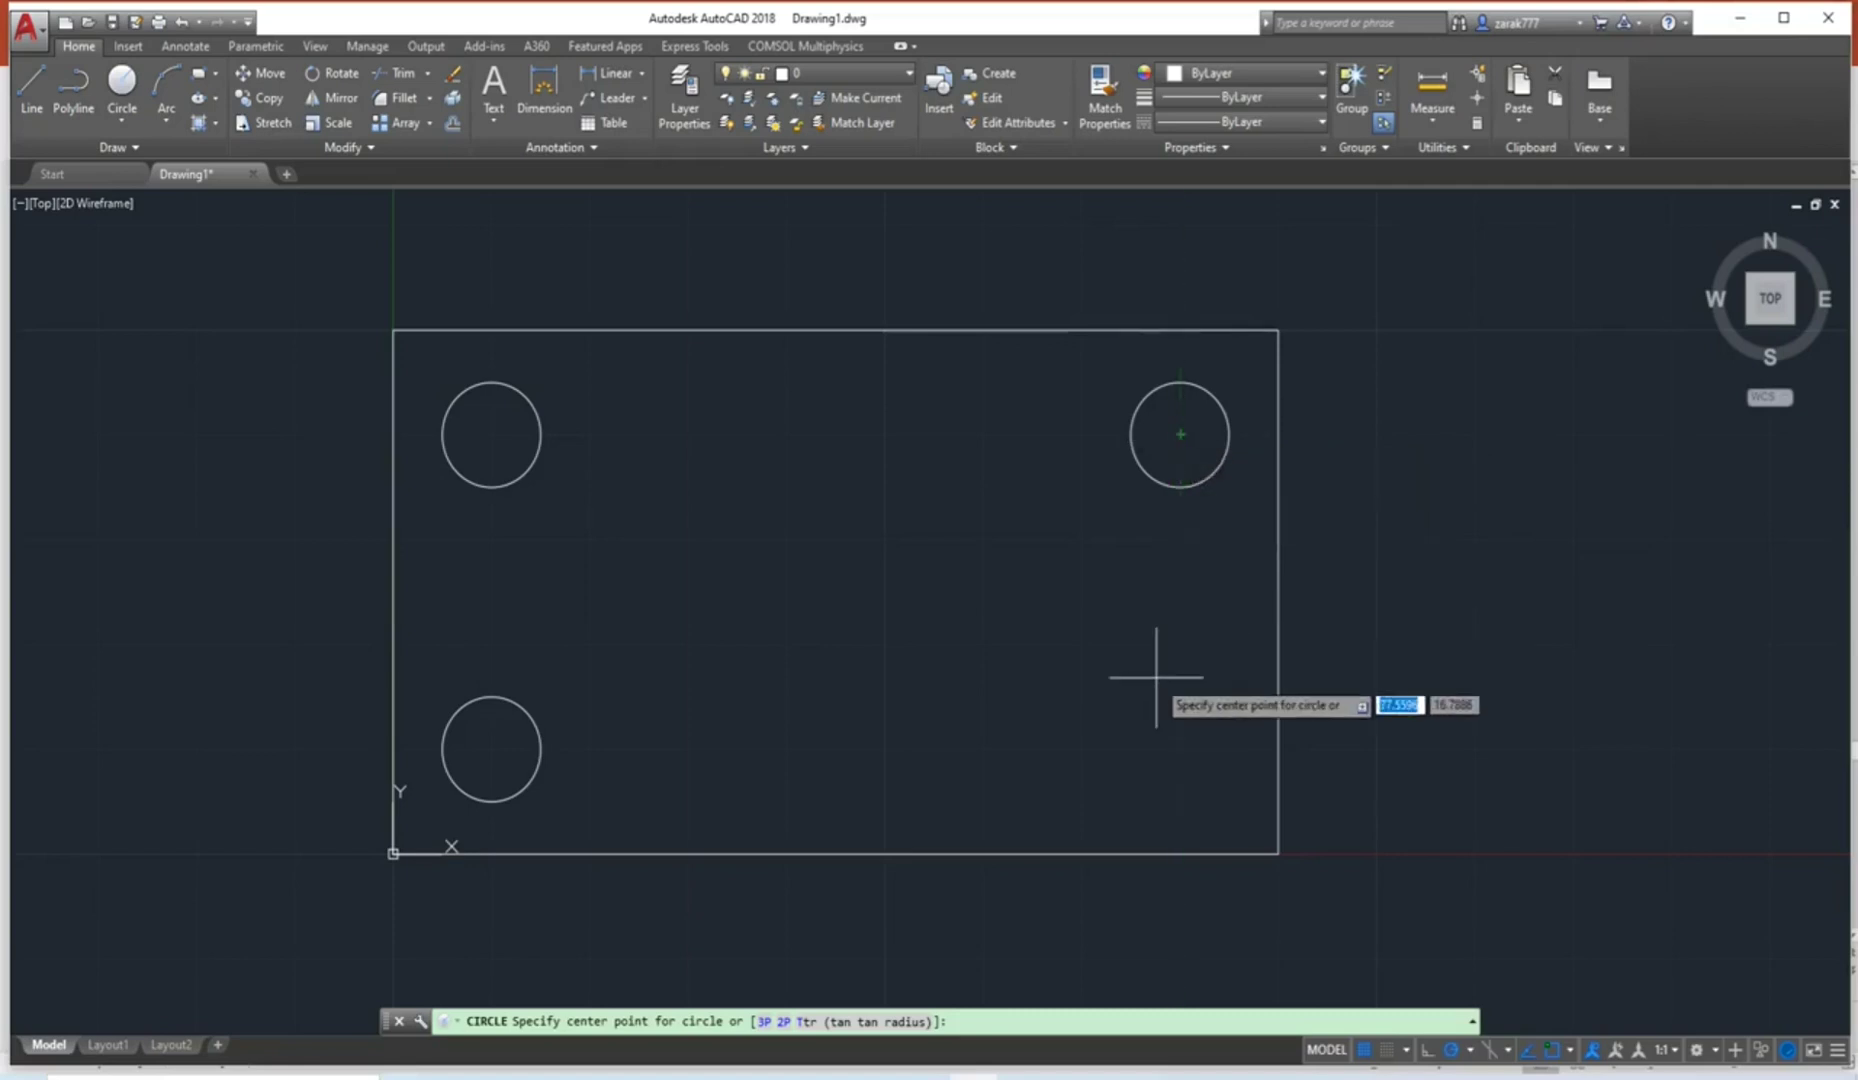
pyautogui.write('30')
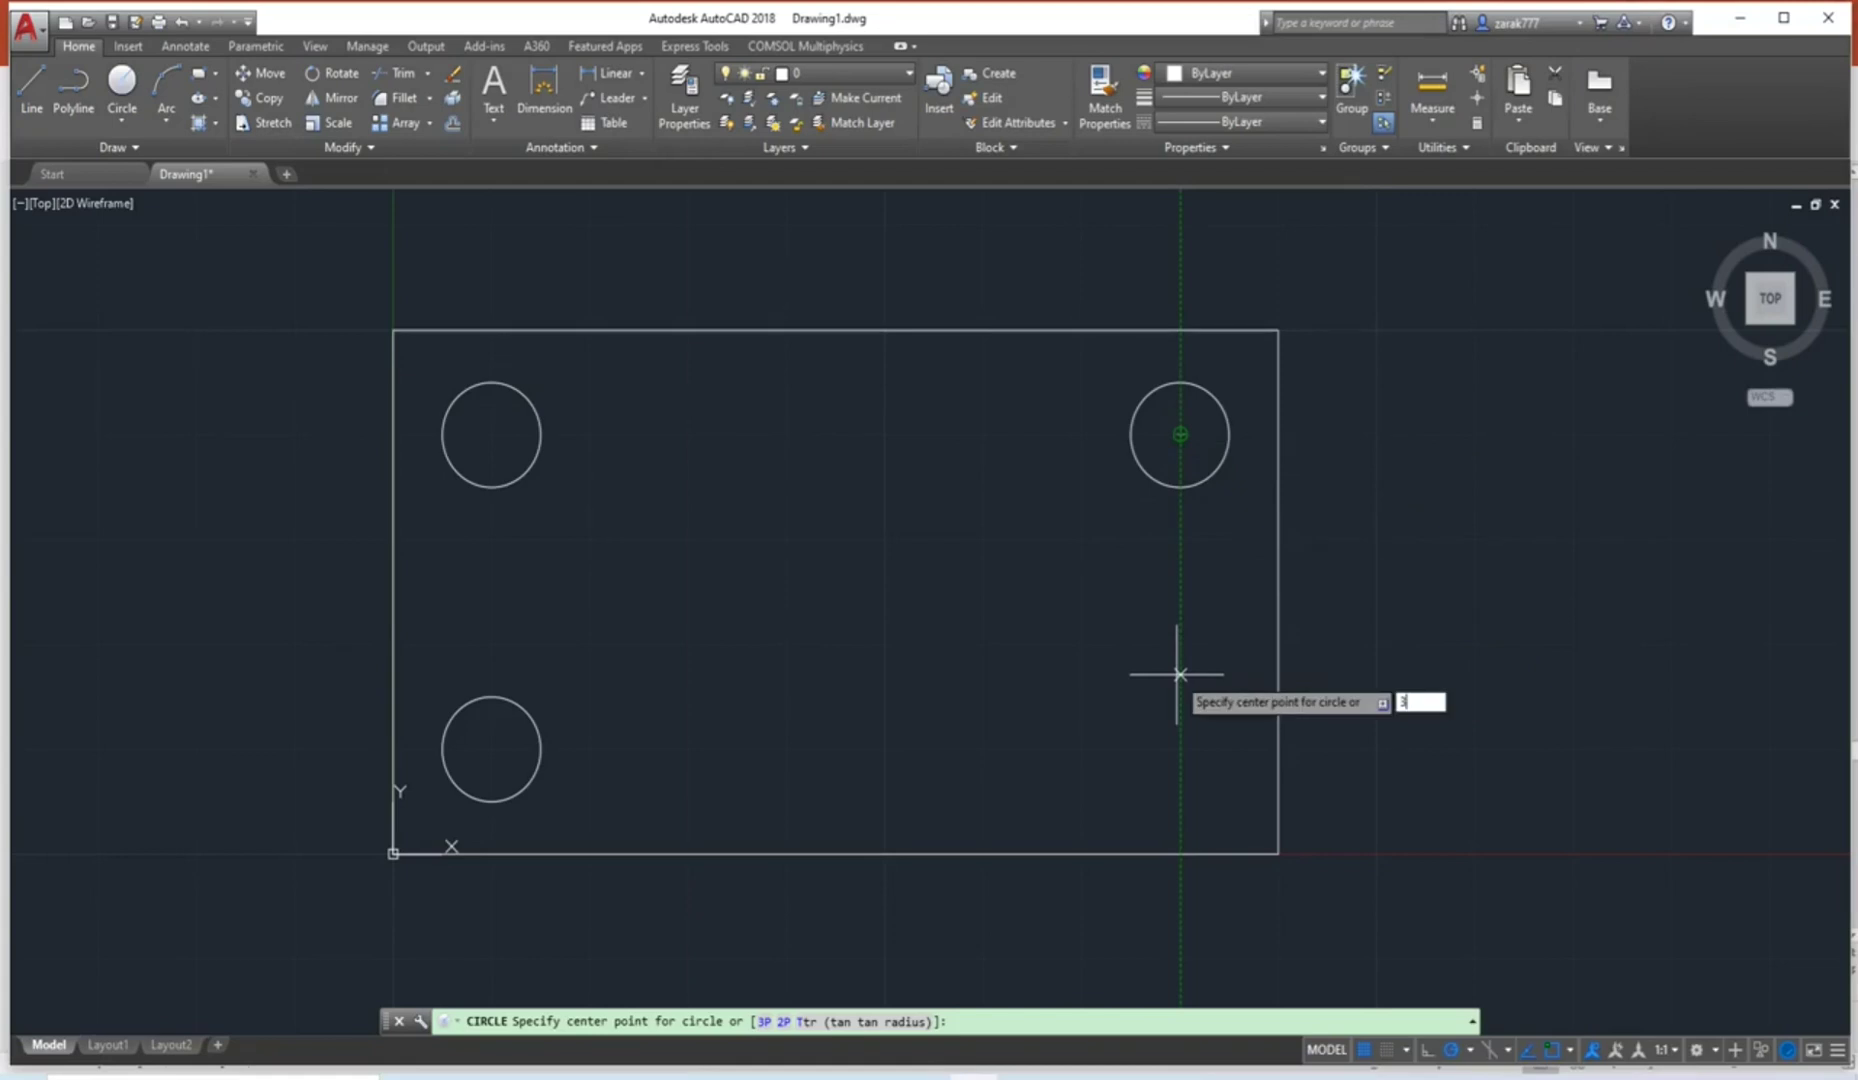
pyautogui.press('Return')
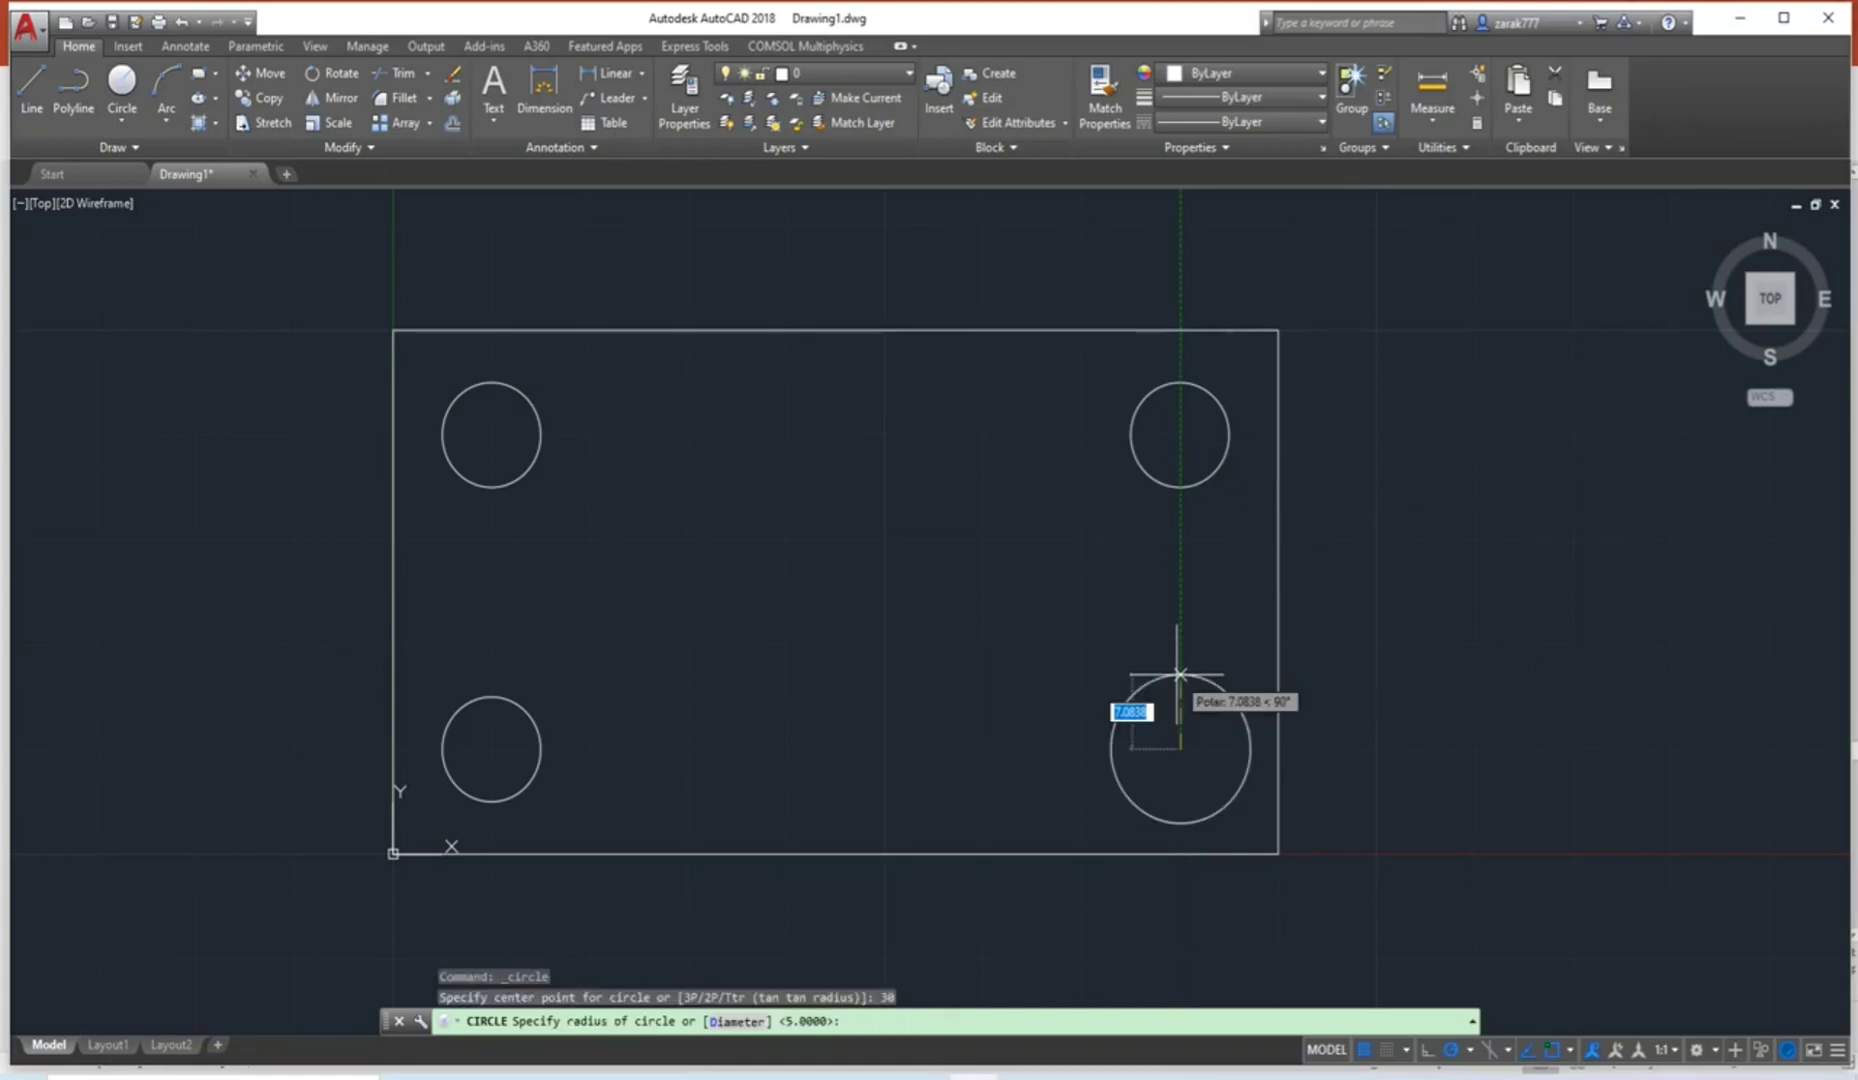
pyautogui.press('Return')
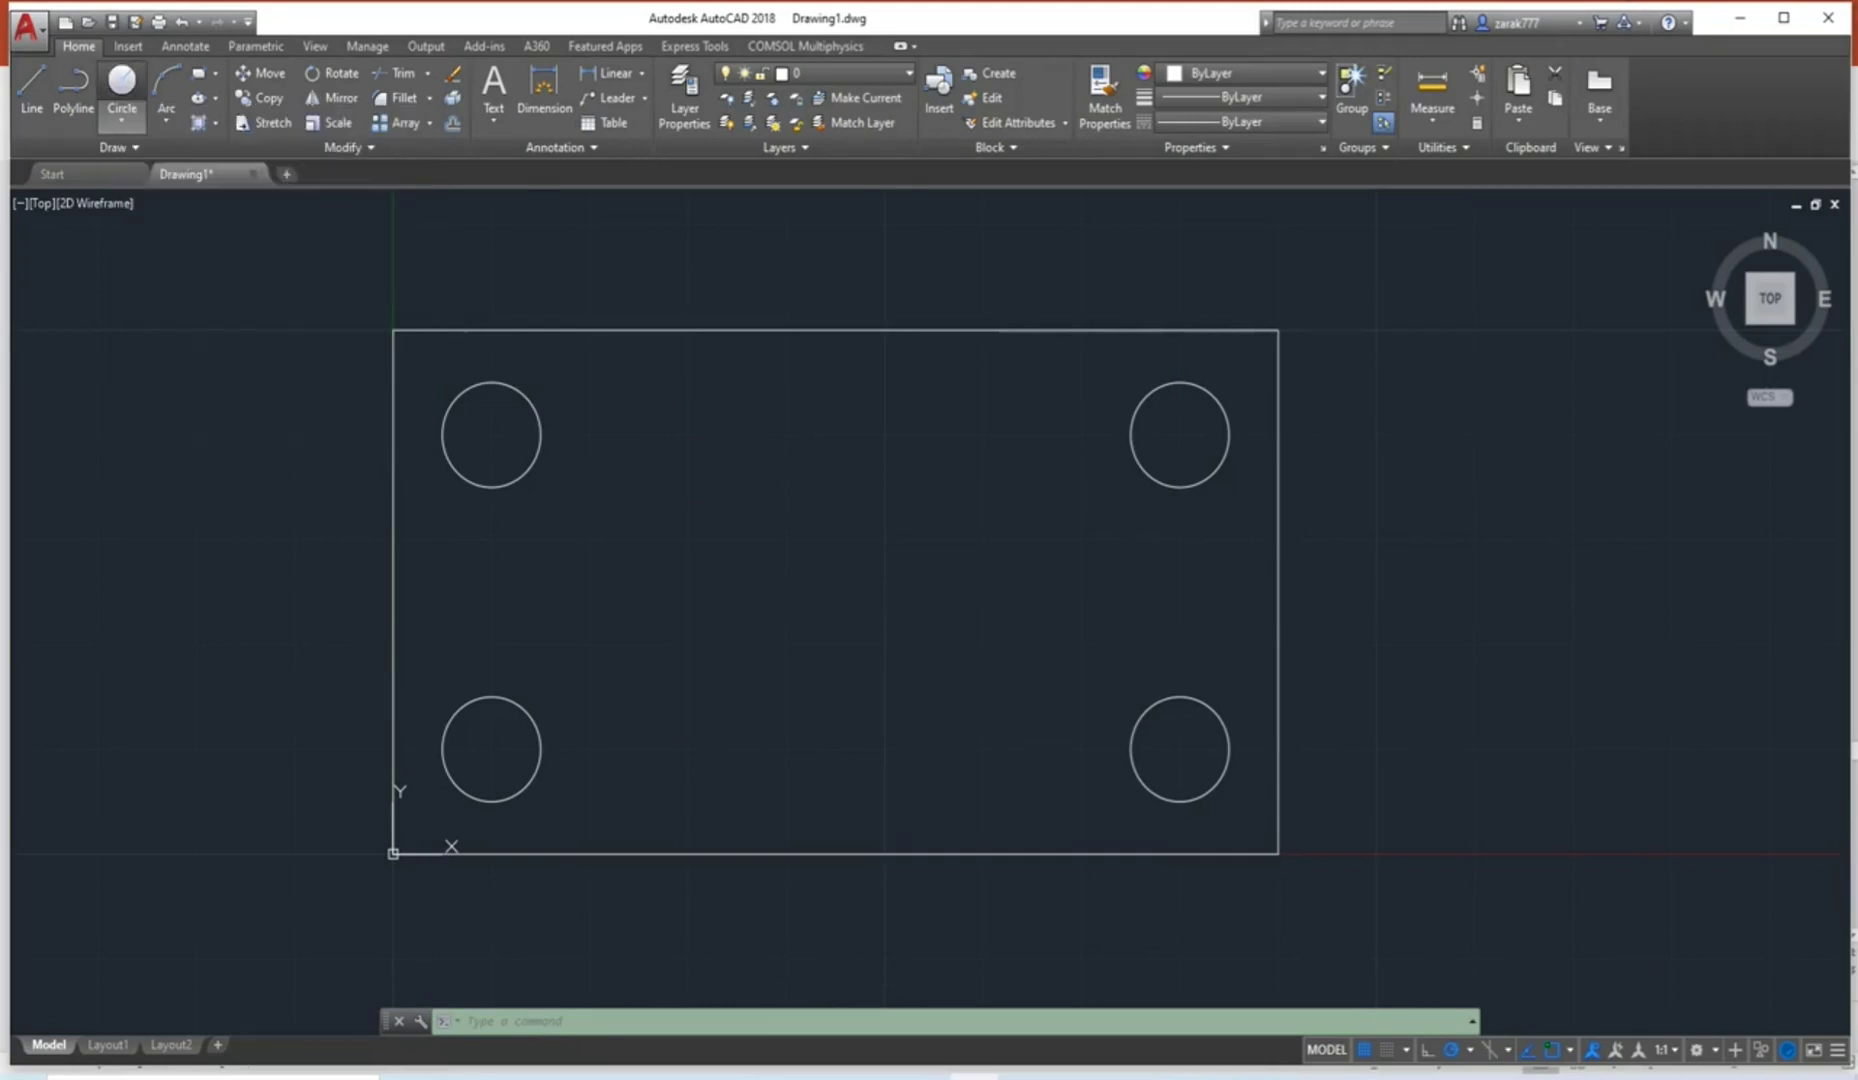
# Draw radius-10 circles concentric with the top-left and lower-left small circles.
pyautogui.click(121, 85)
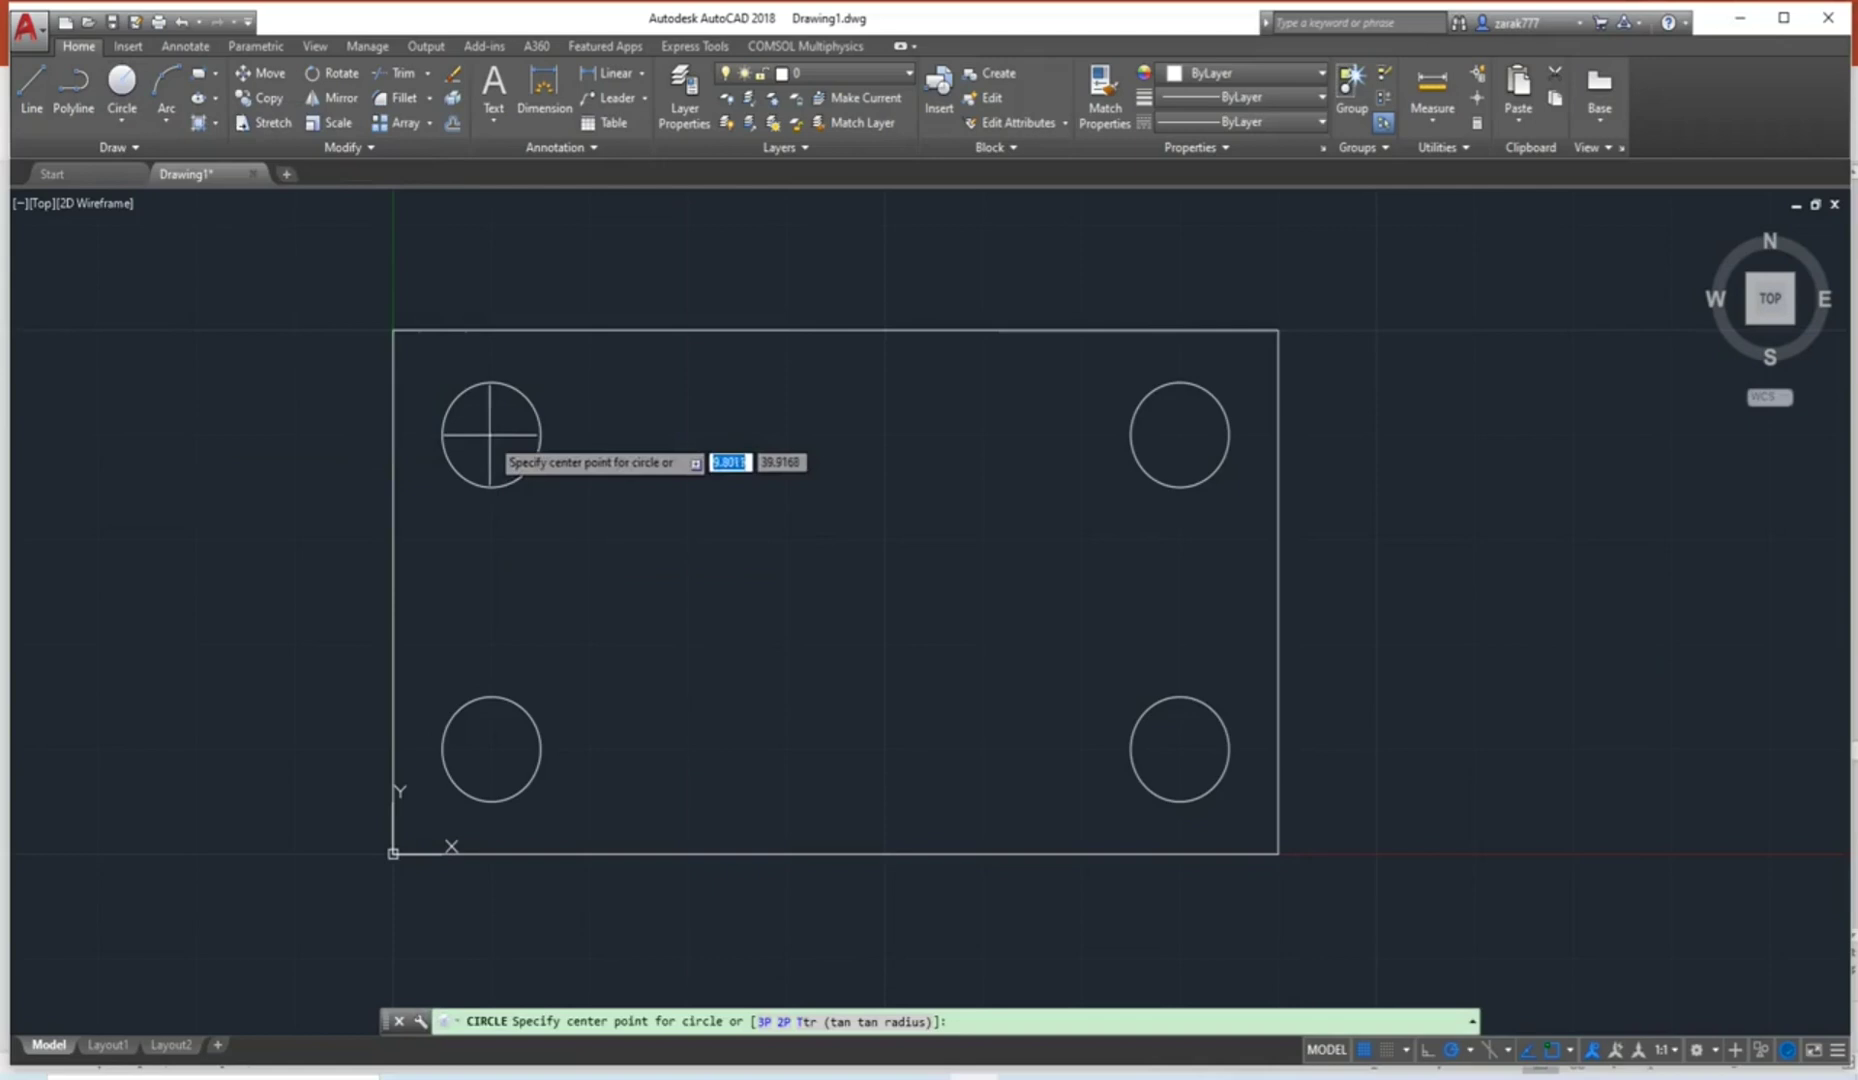
pyautogui.click(491, 434)
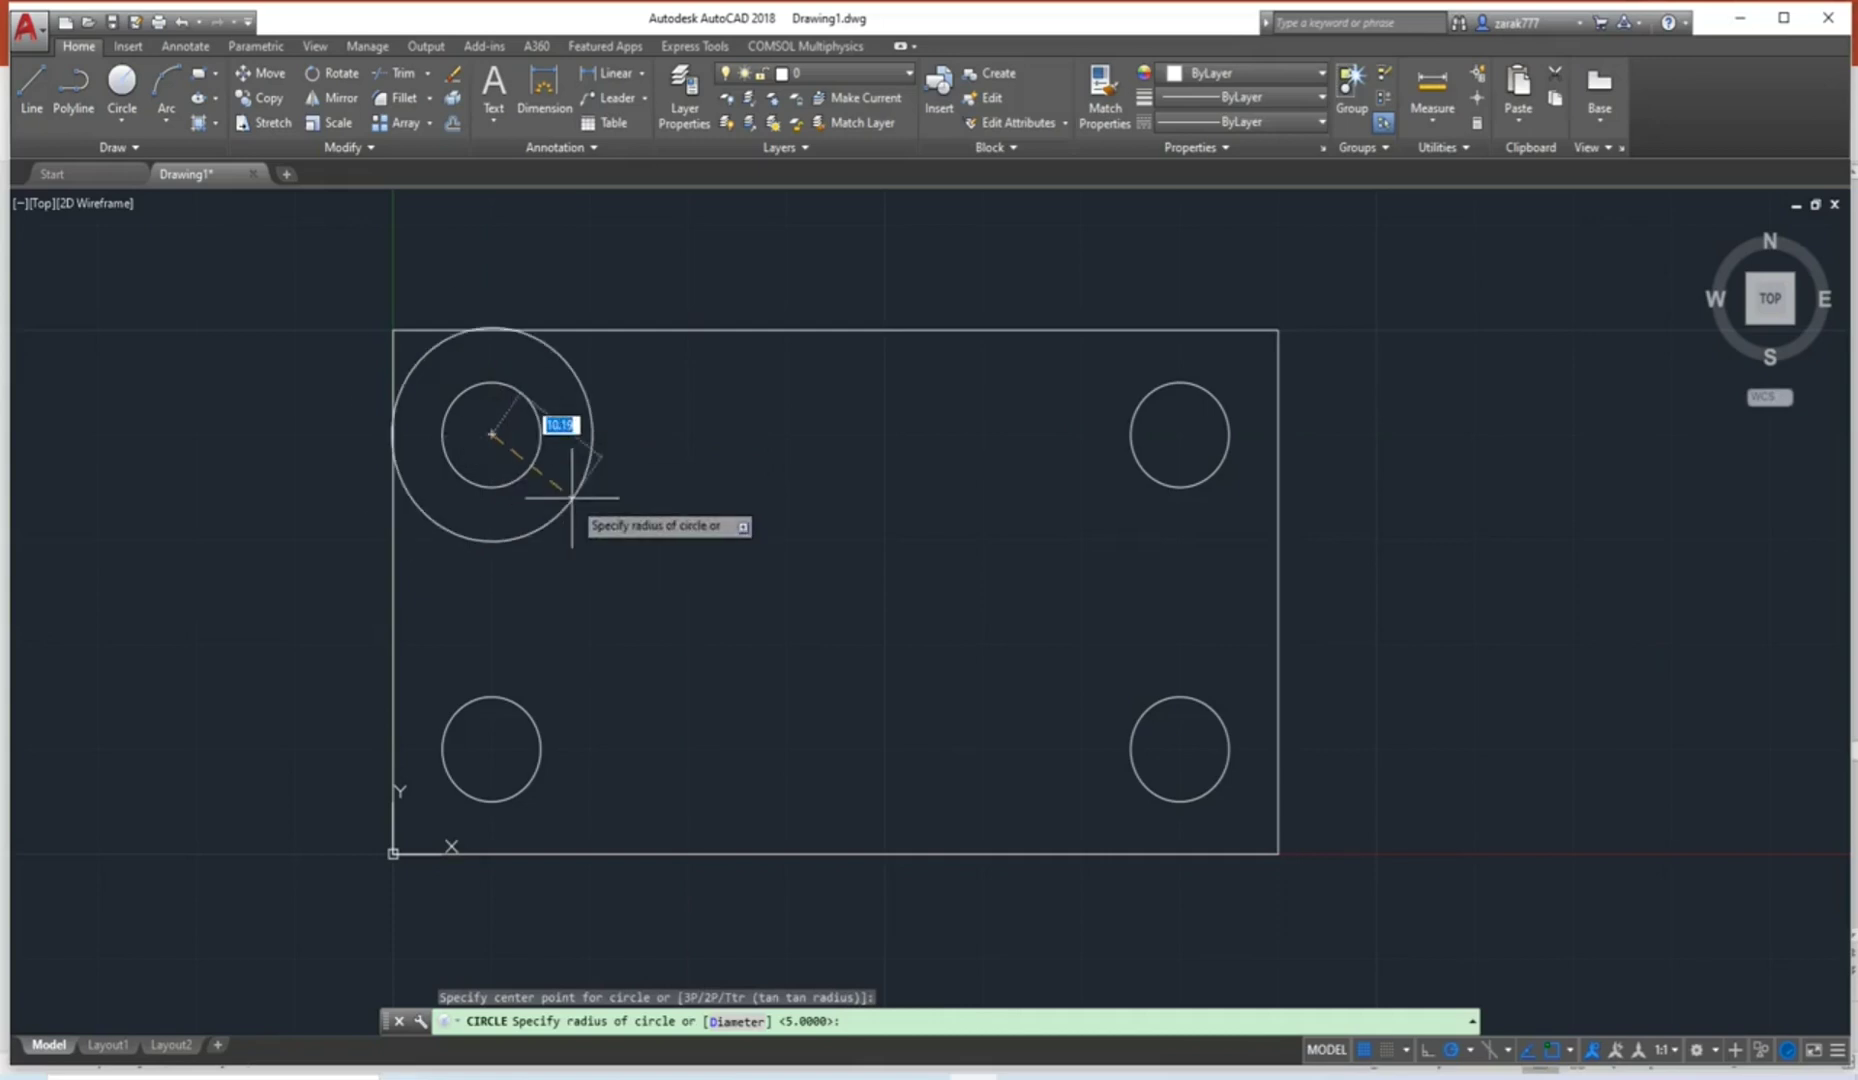
pyautogui.write('10')
pyautogui.press('Return')
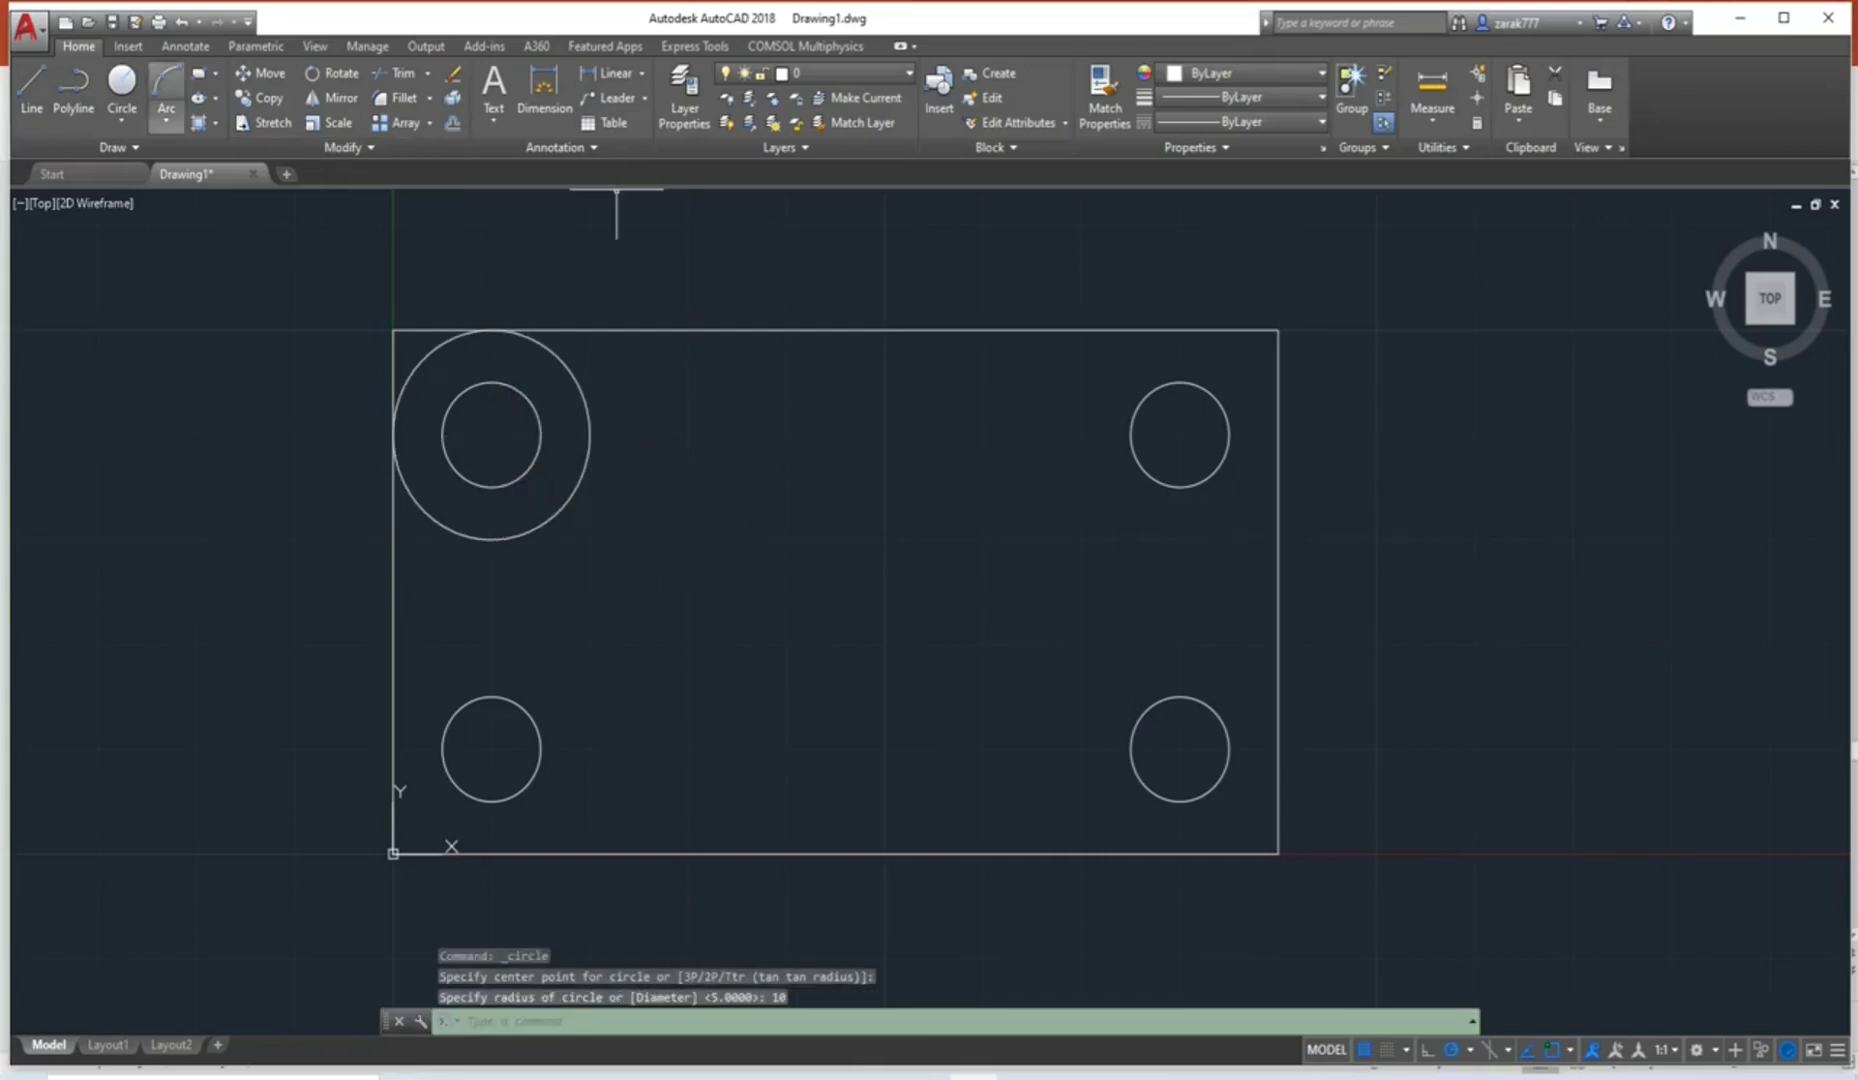
pyautogui.press('Return')
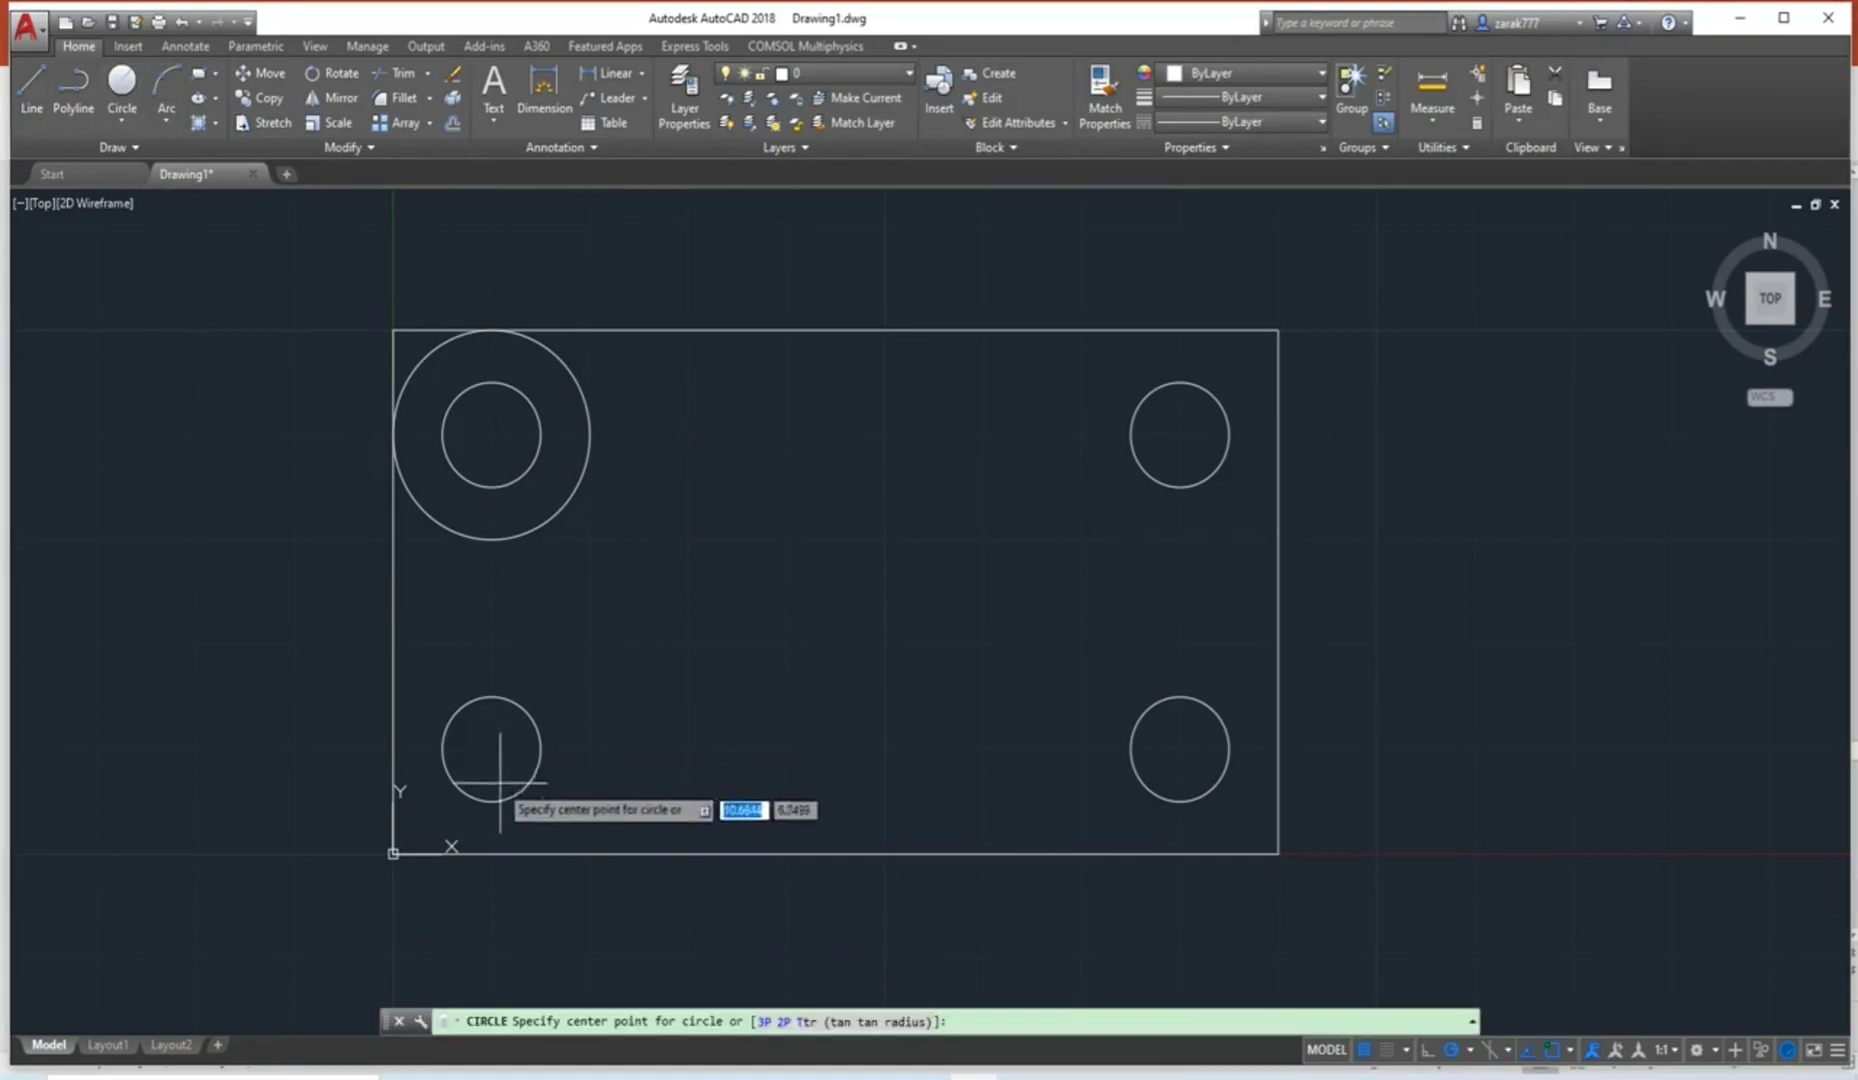
pyautogui.press('Escape')
pyautogui.press('Return')
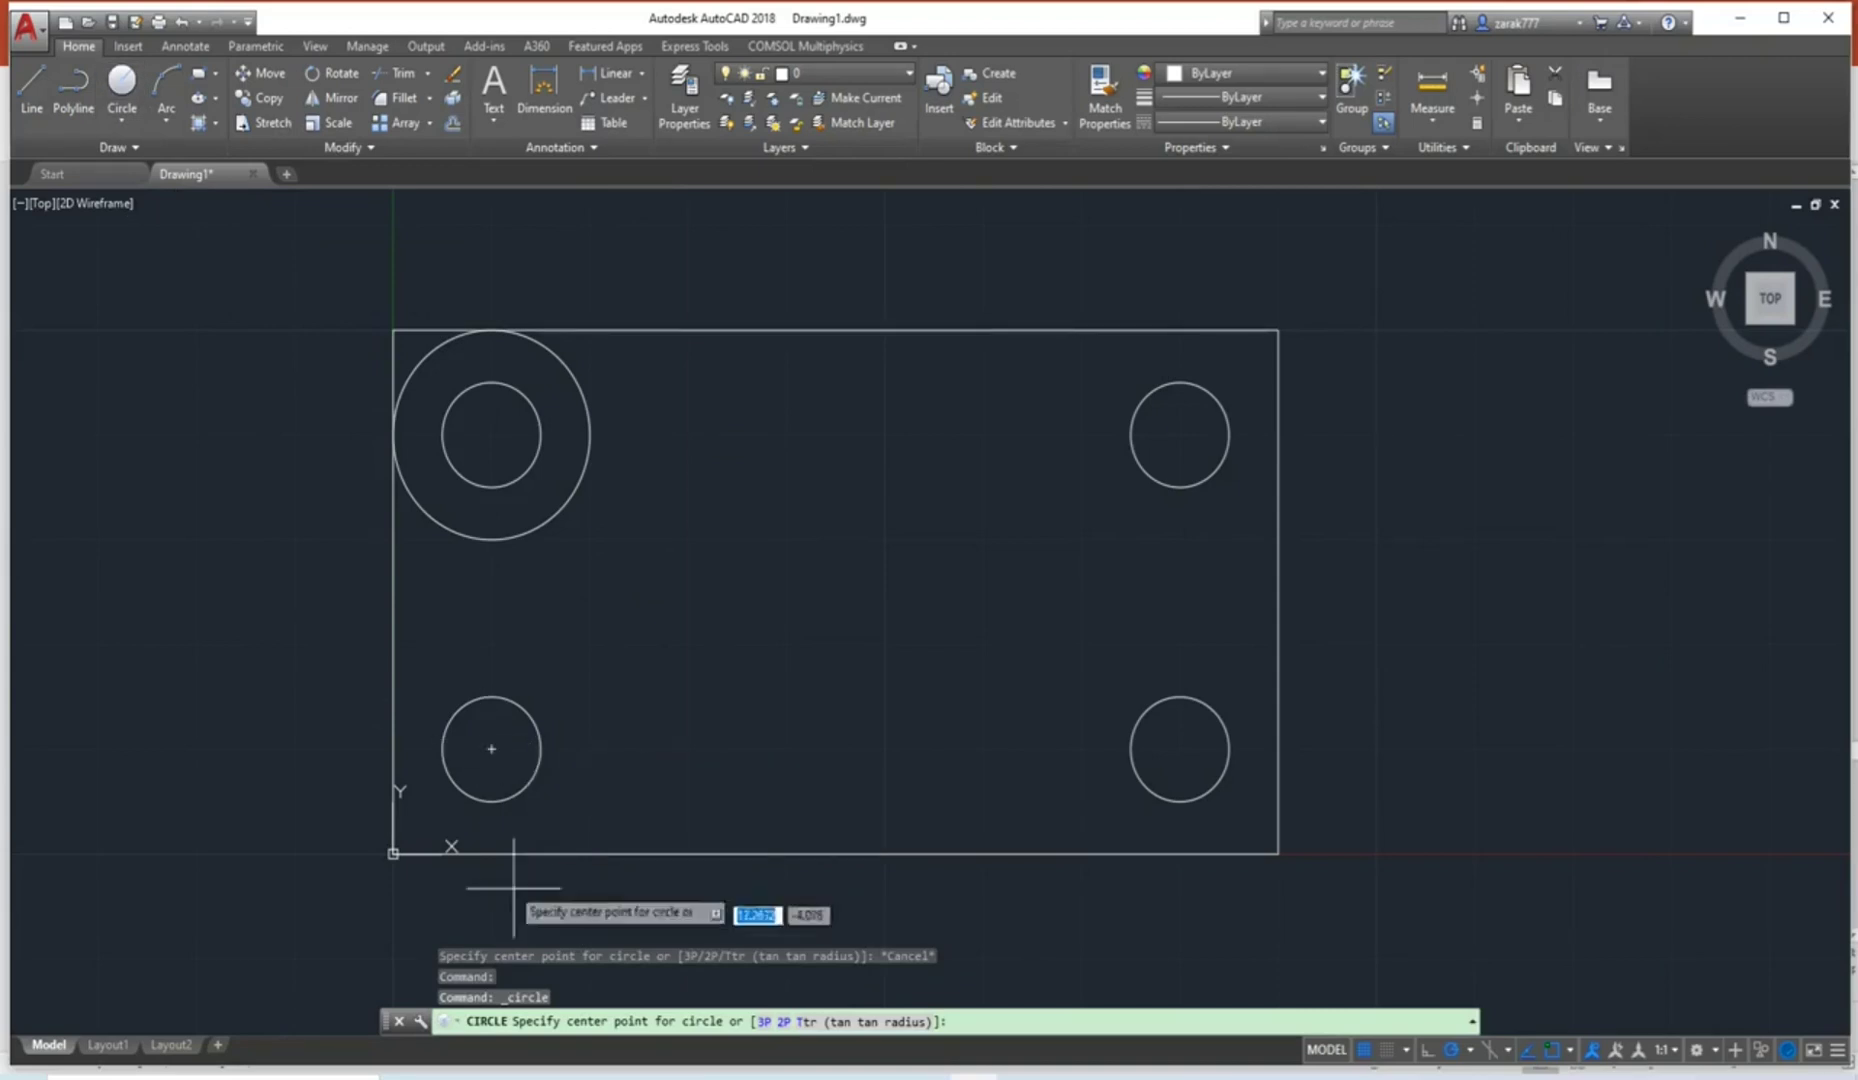
pyautogui.click(491, 748)
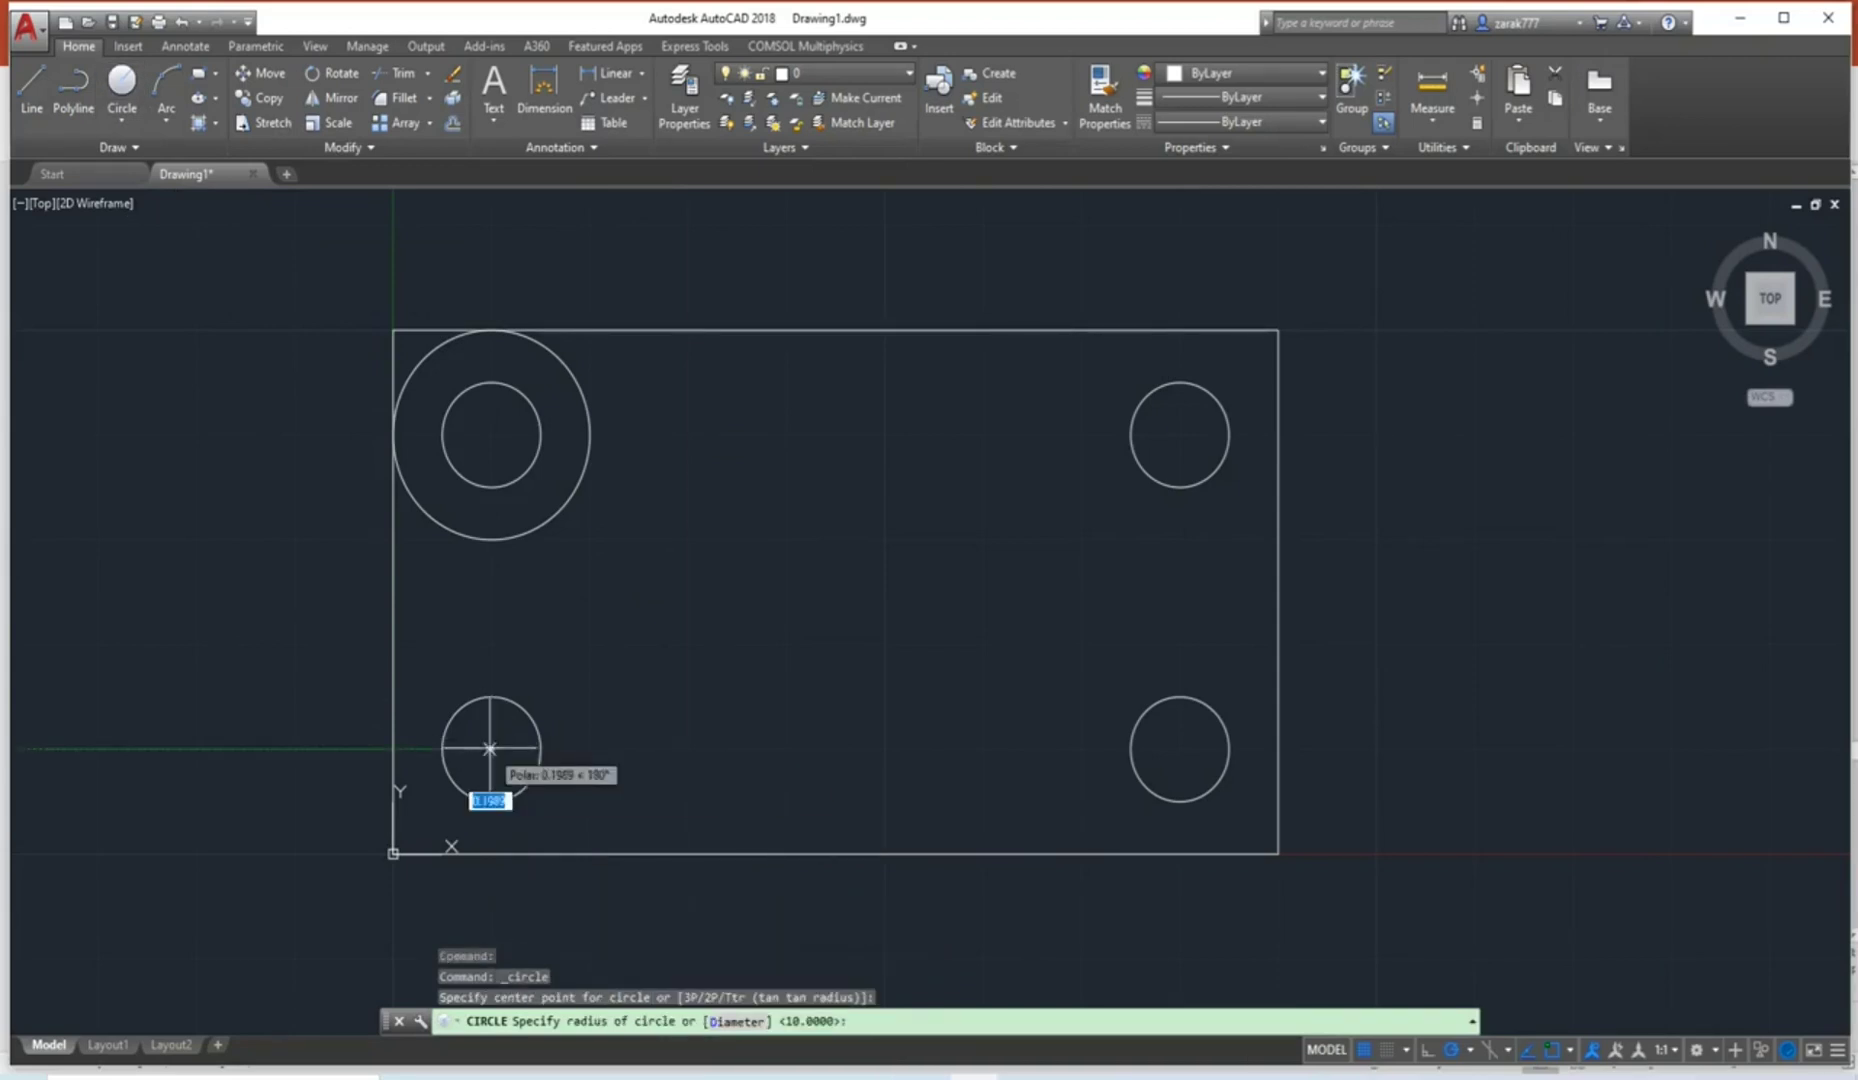
pyautogui.press('Return')
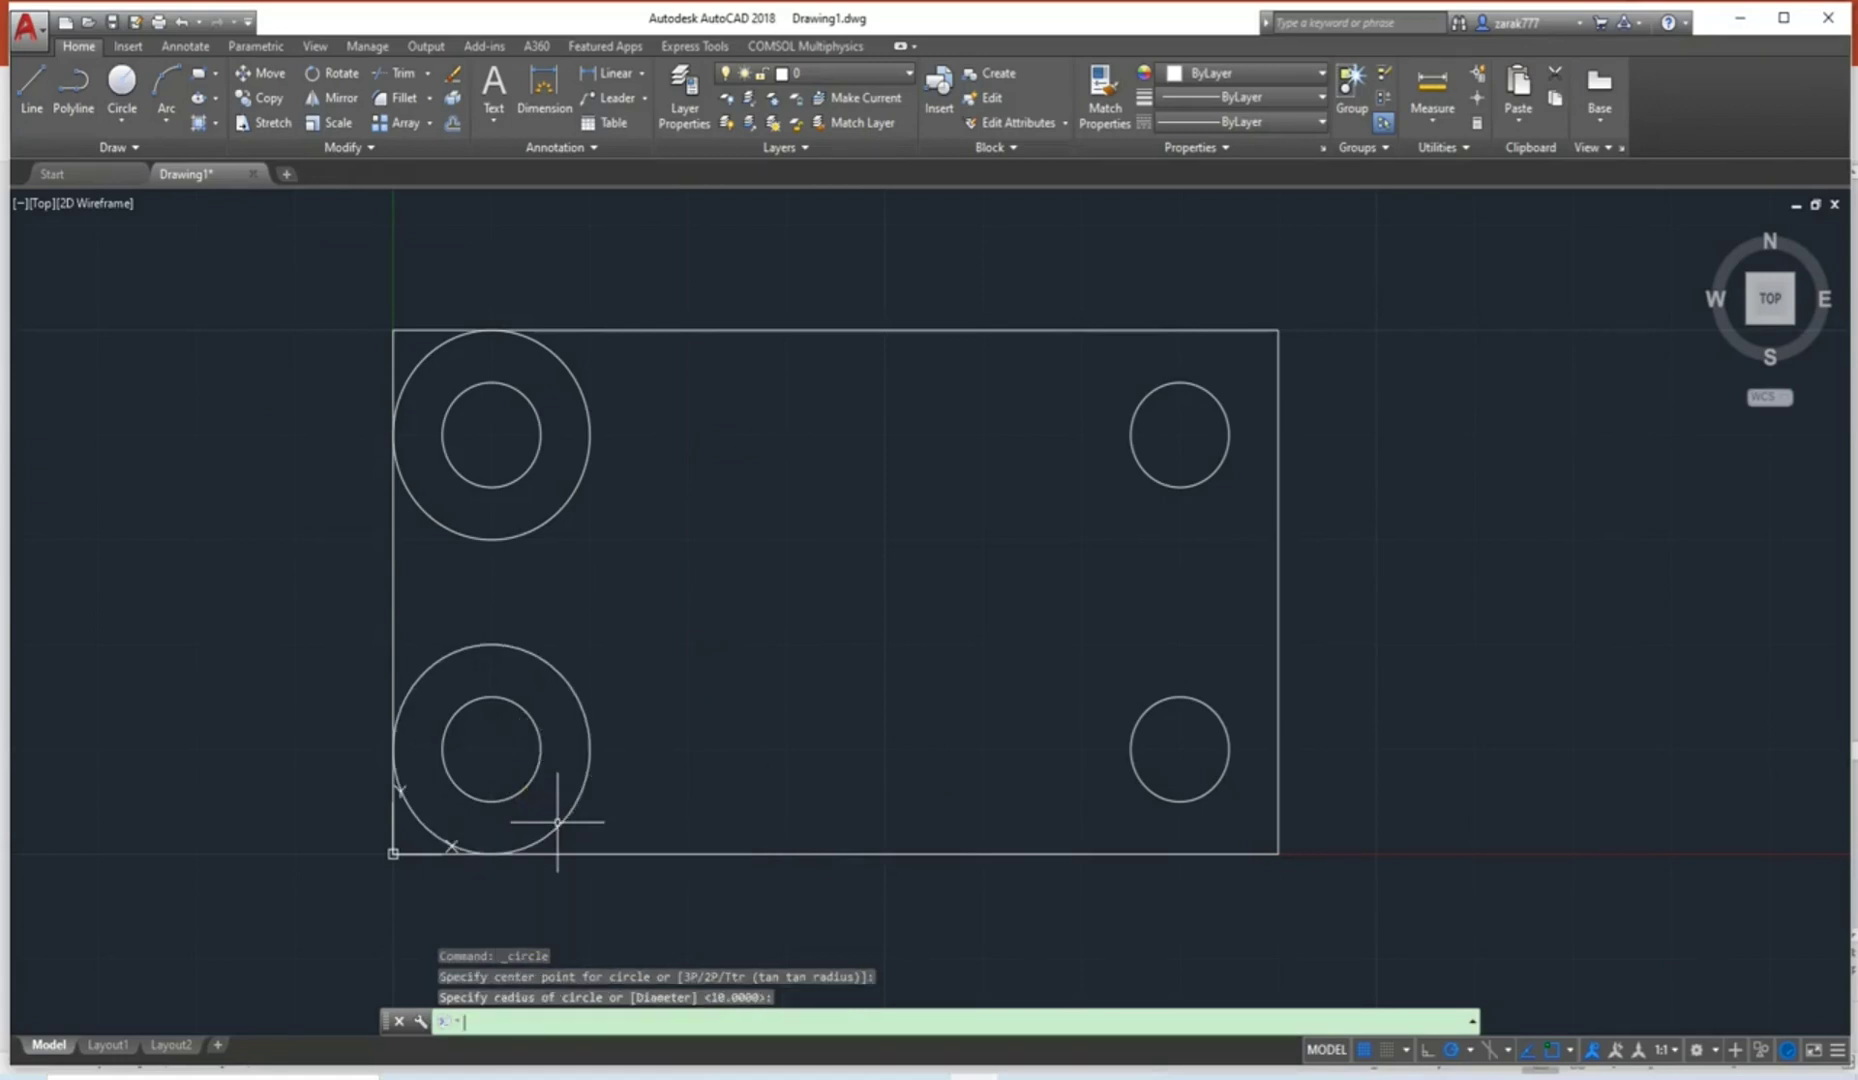
# Draw radius-10 circles concentric with the upper-right and lower-right small circles.
pyautogui.press('Return')
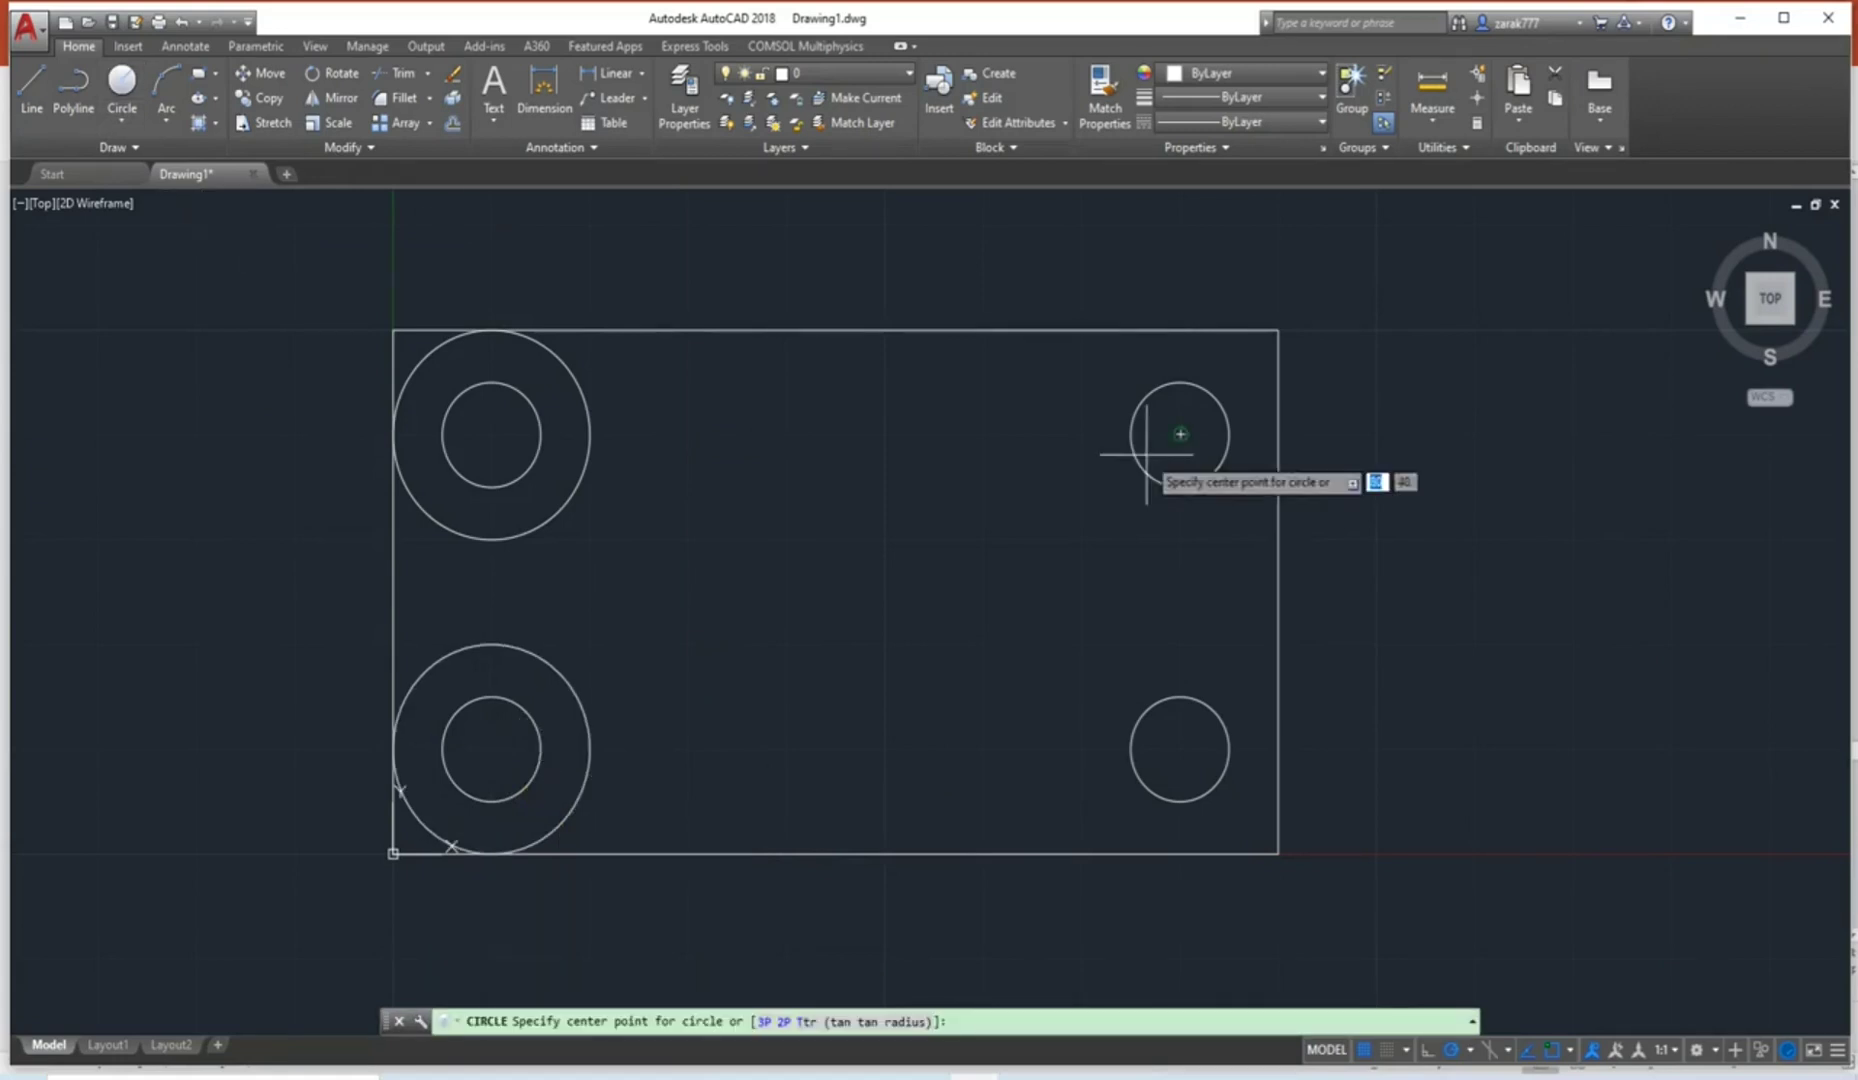
pyautogui.click(1180, 434)
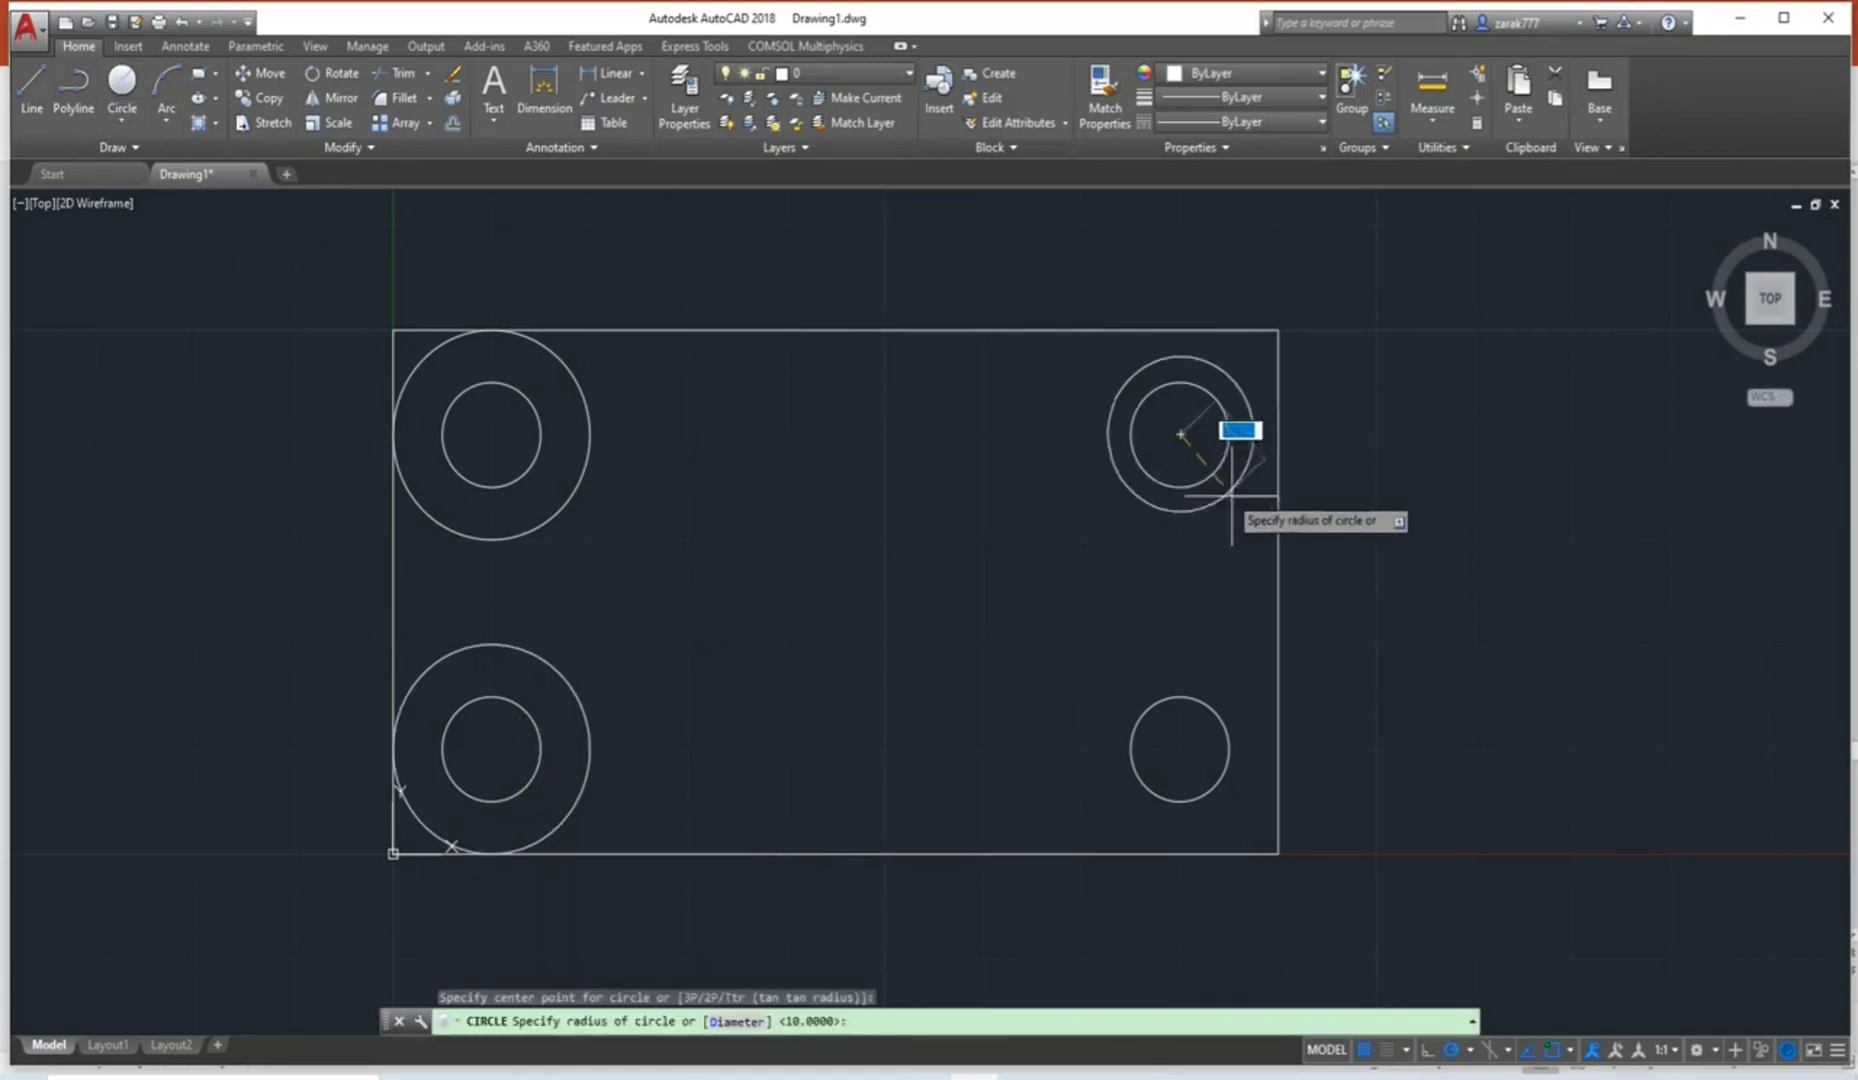
pyautogui.press('Return')
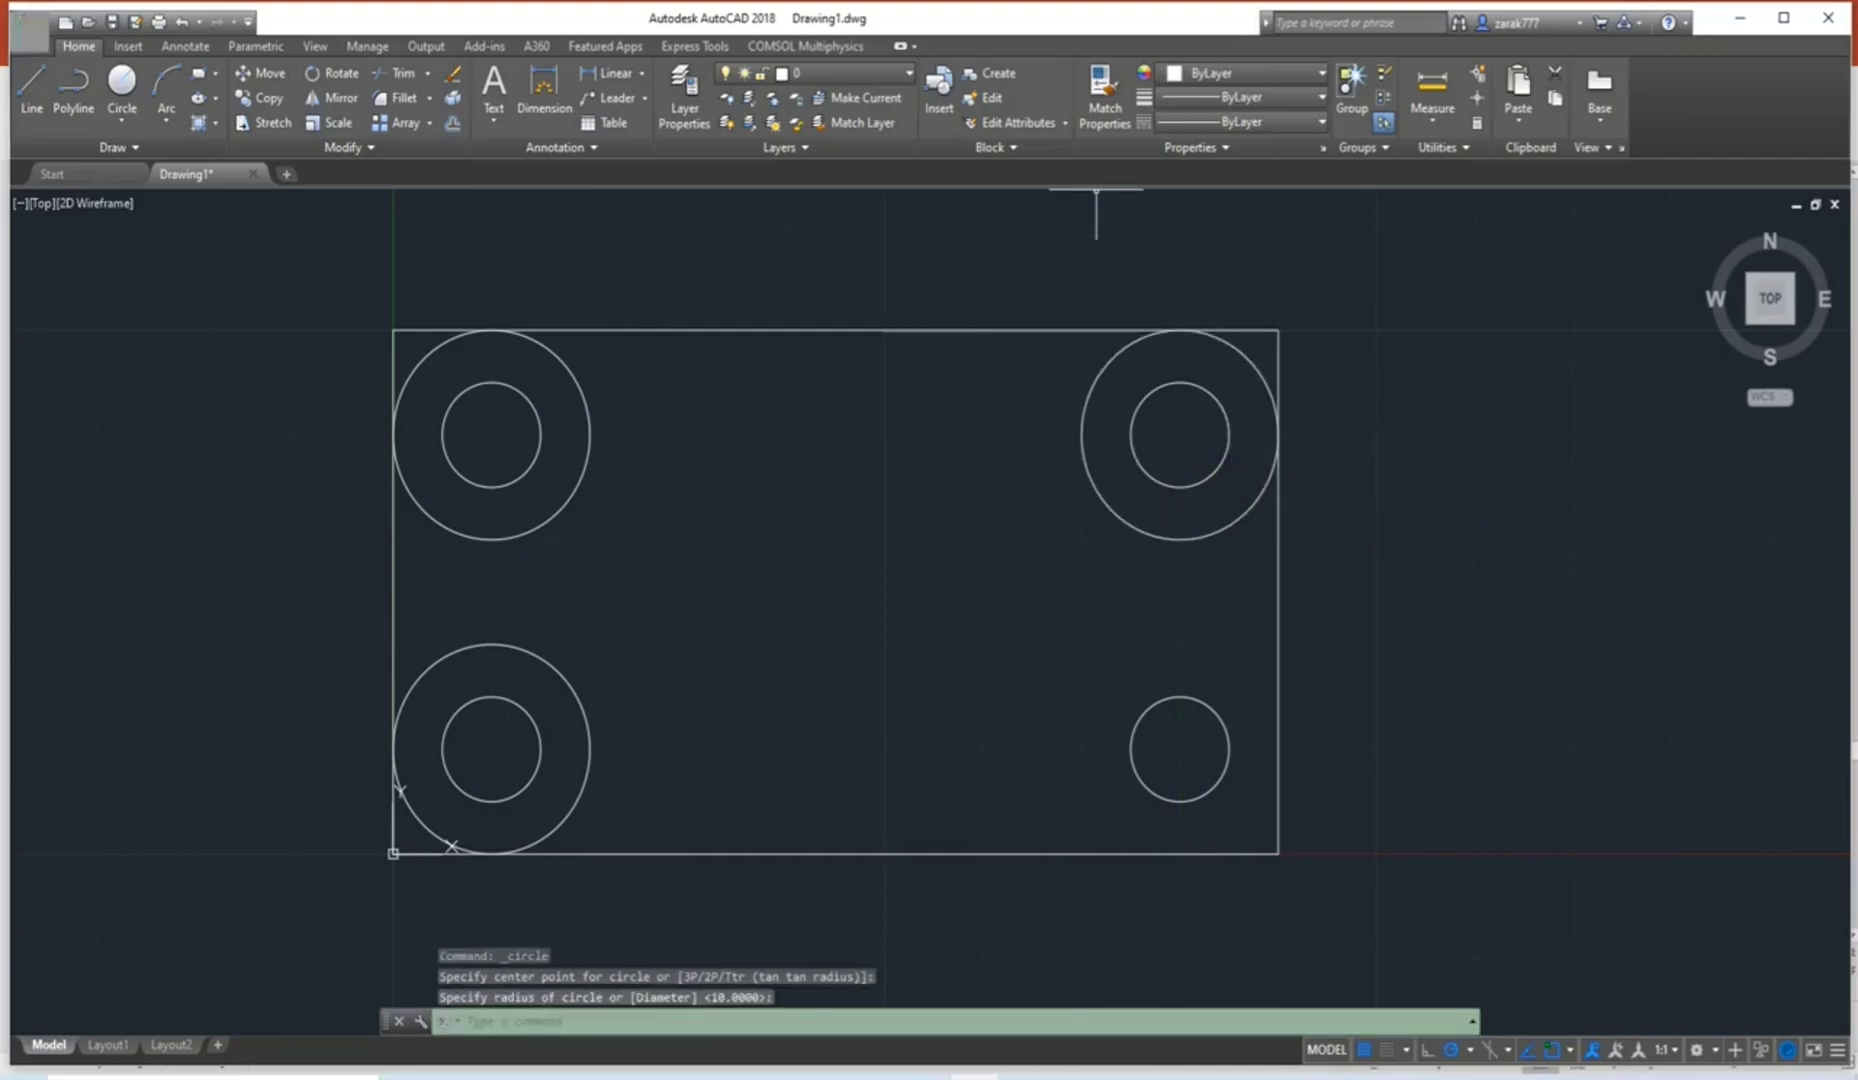
pyautogui.press('Return')
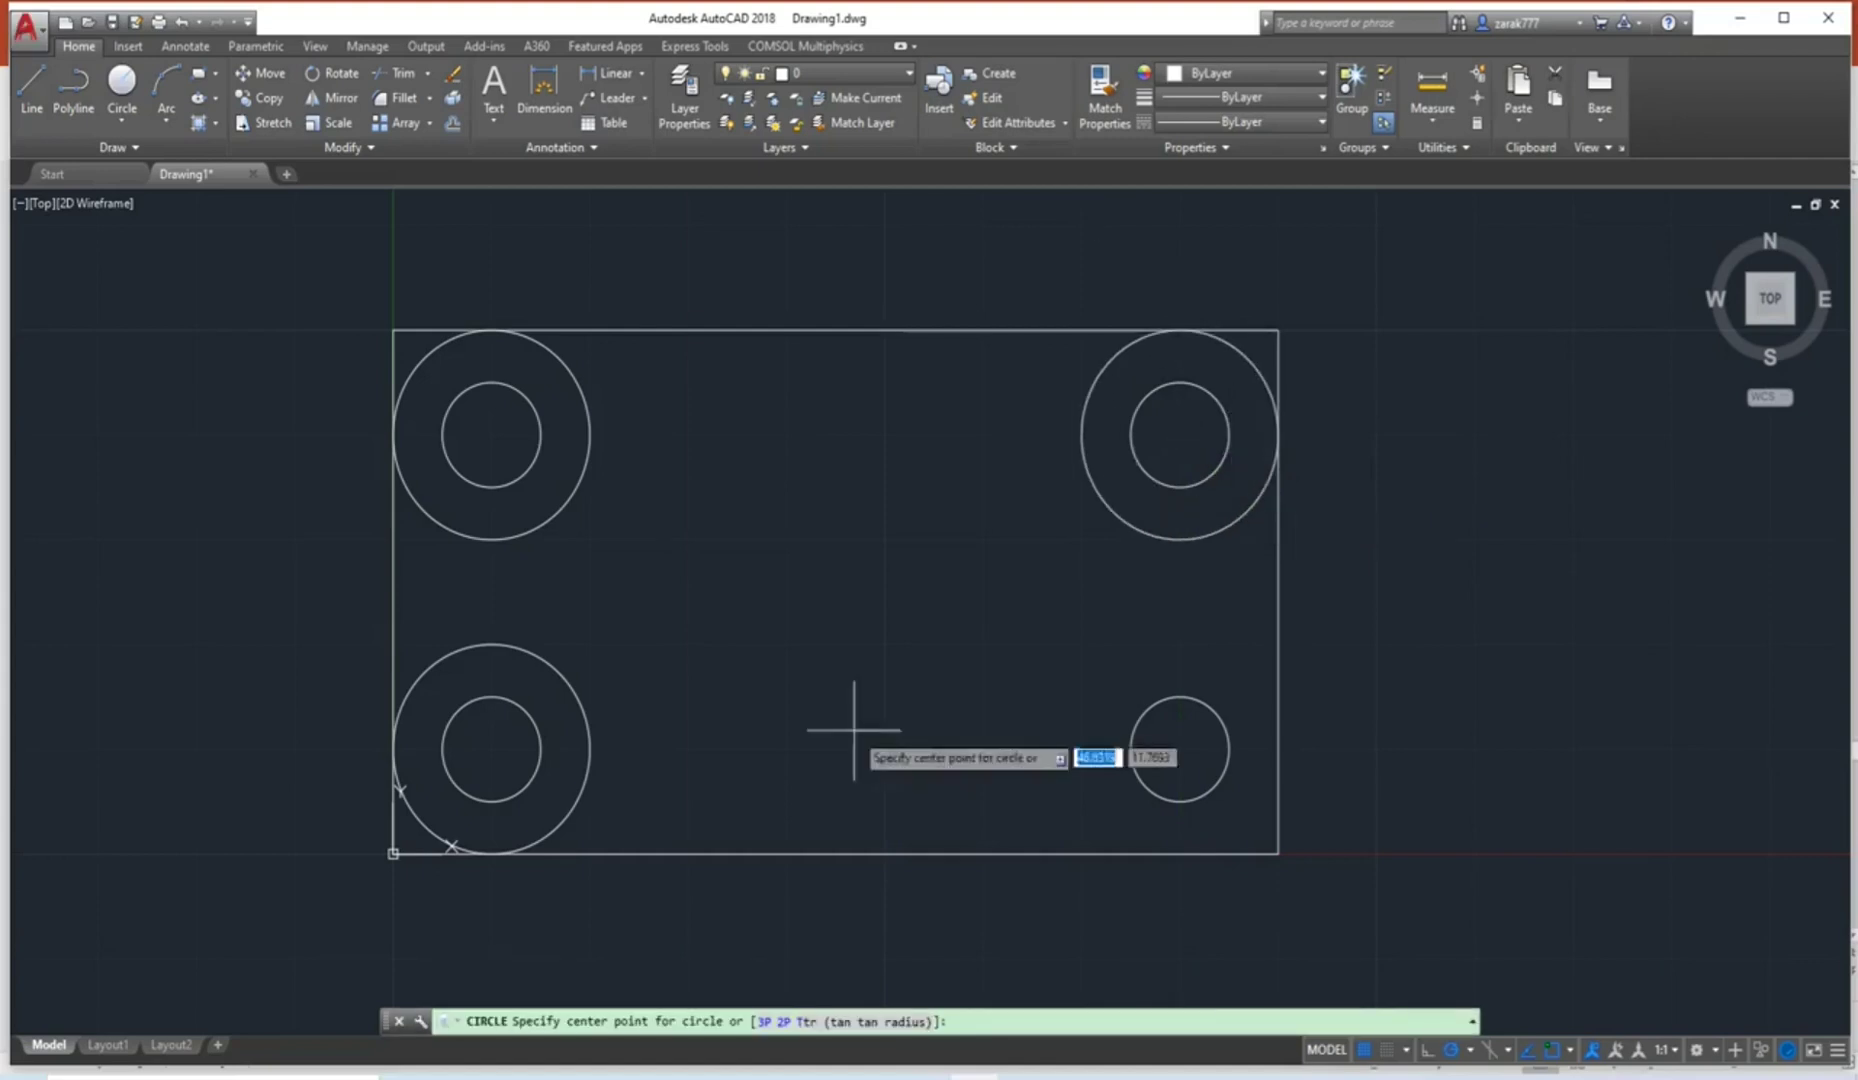
pyautogui.click(1180, 749)
pyautogui.press('Return')
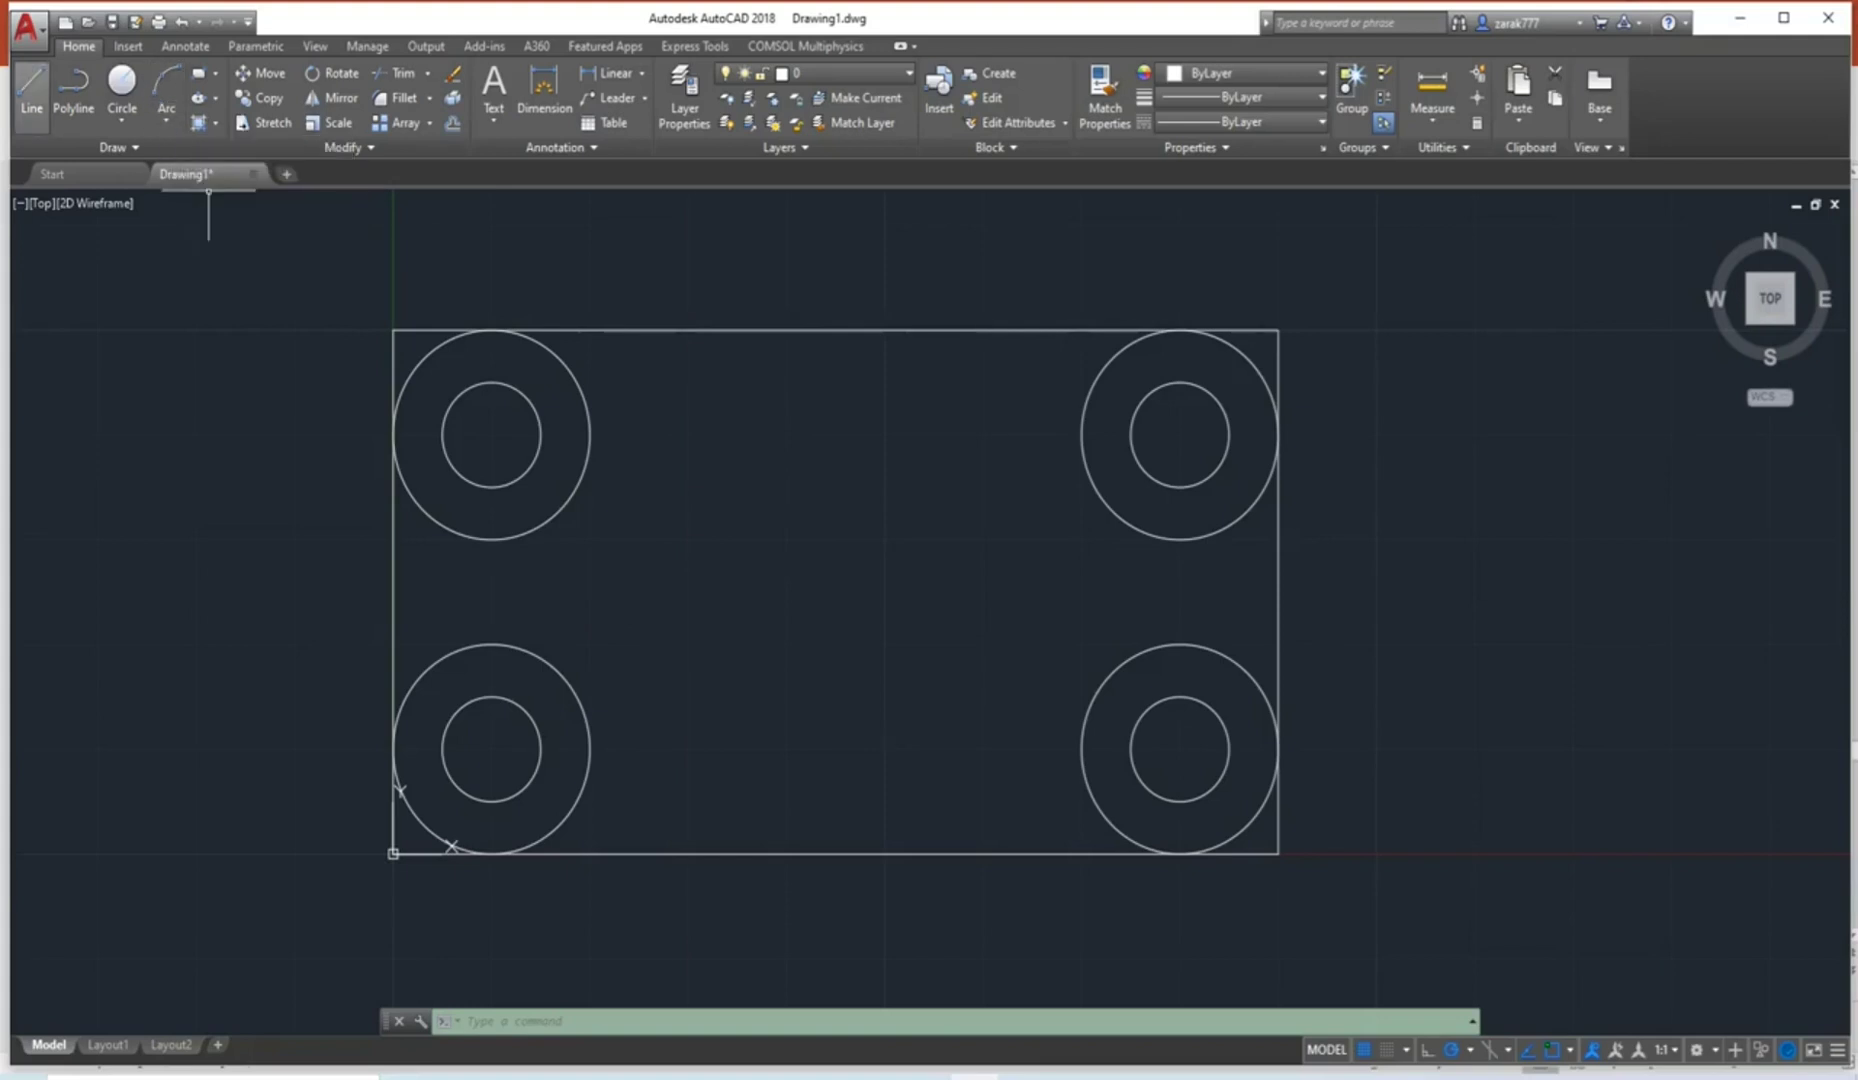
# Join the four hole centres with a closed loop of lines, then start Trim.
pyautogui.click(31, 88)
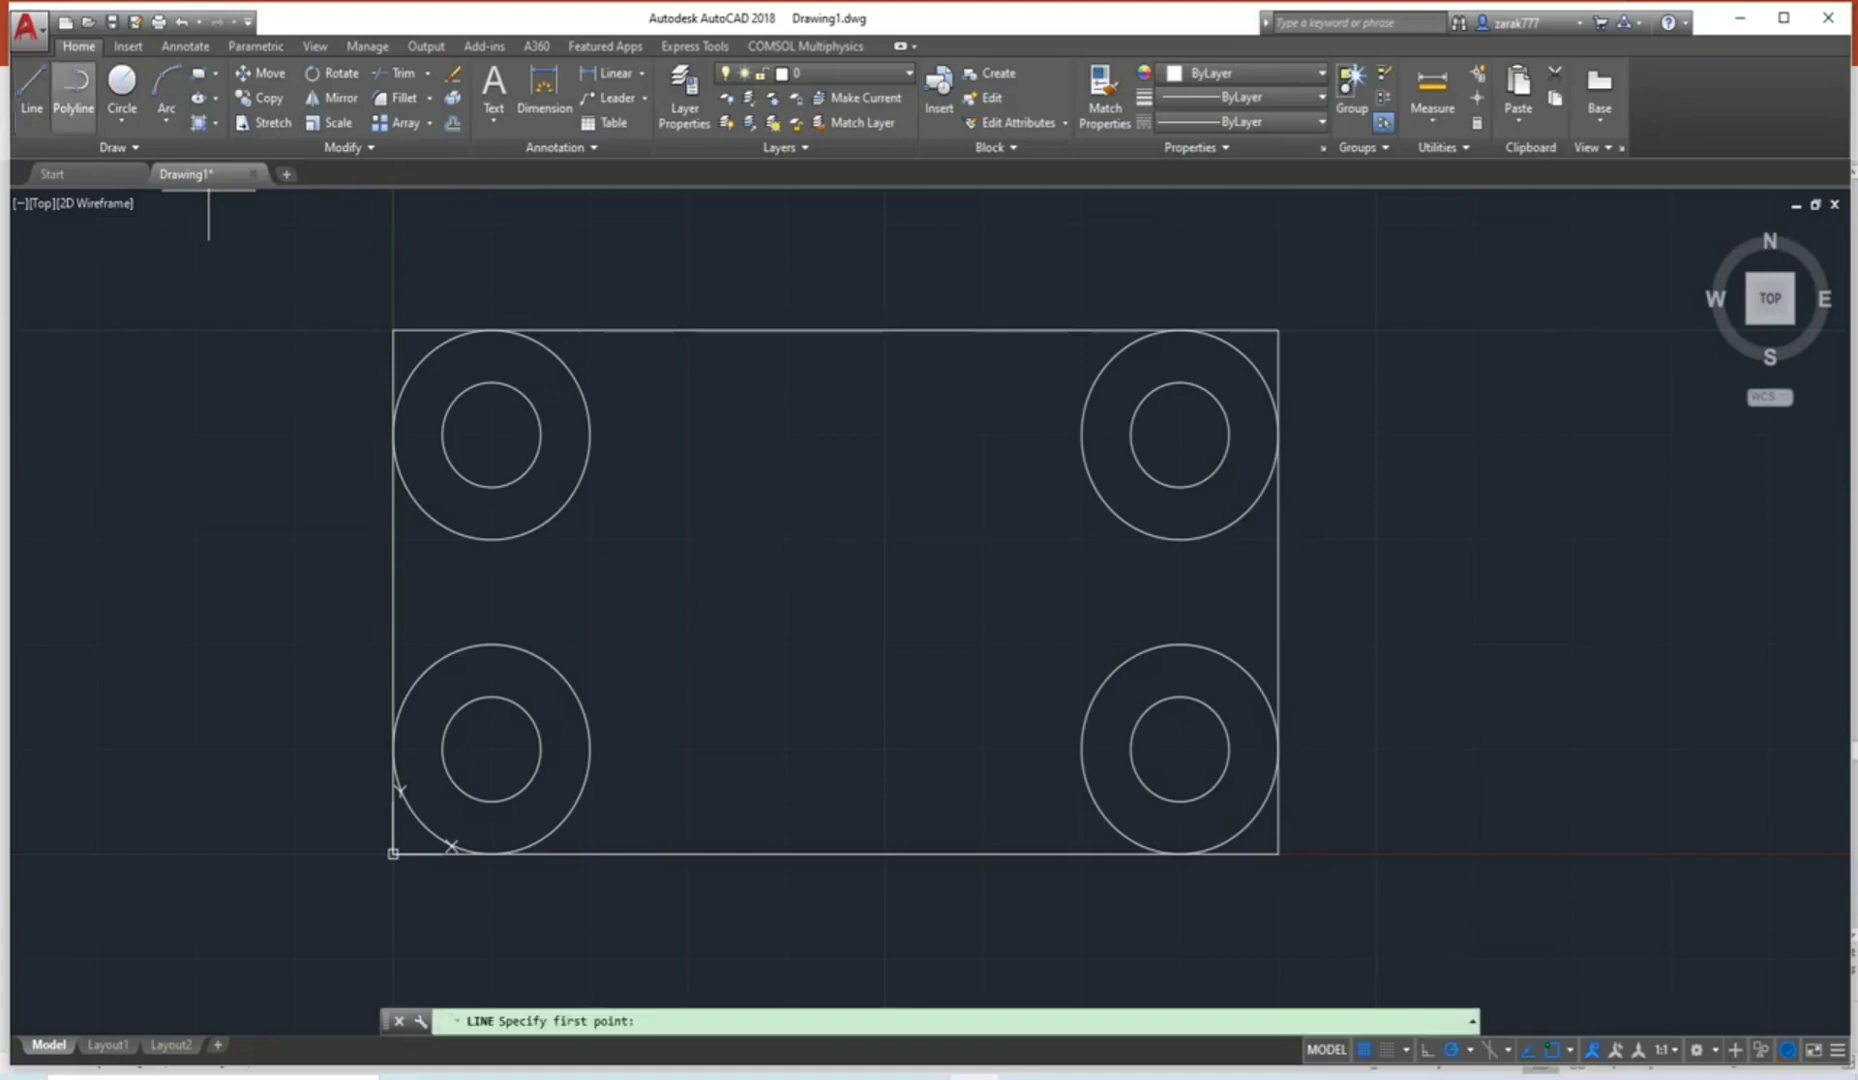
pyautogui.click(491, 435)
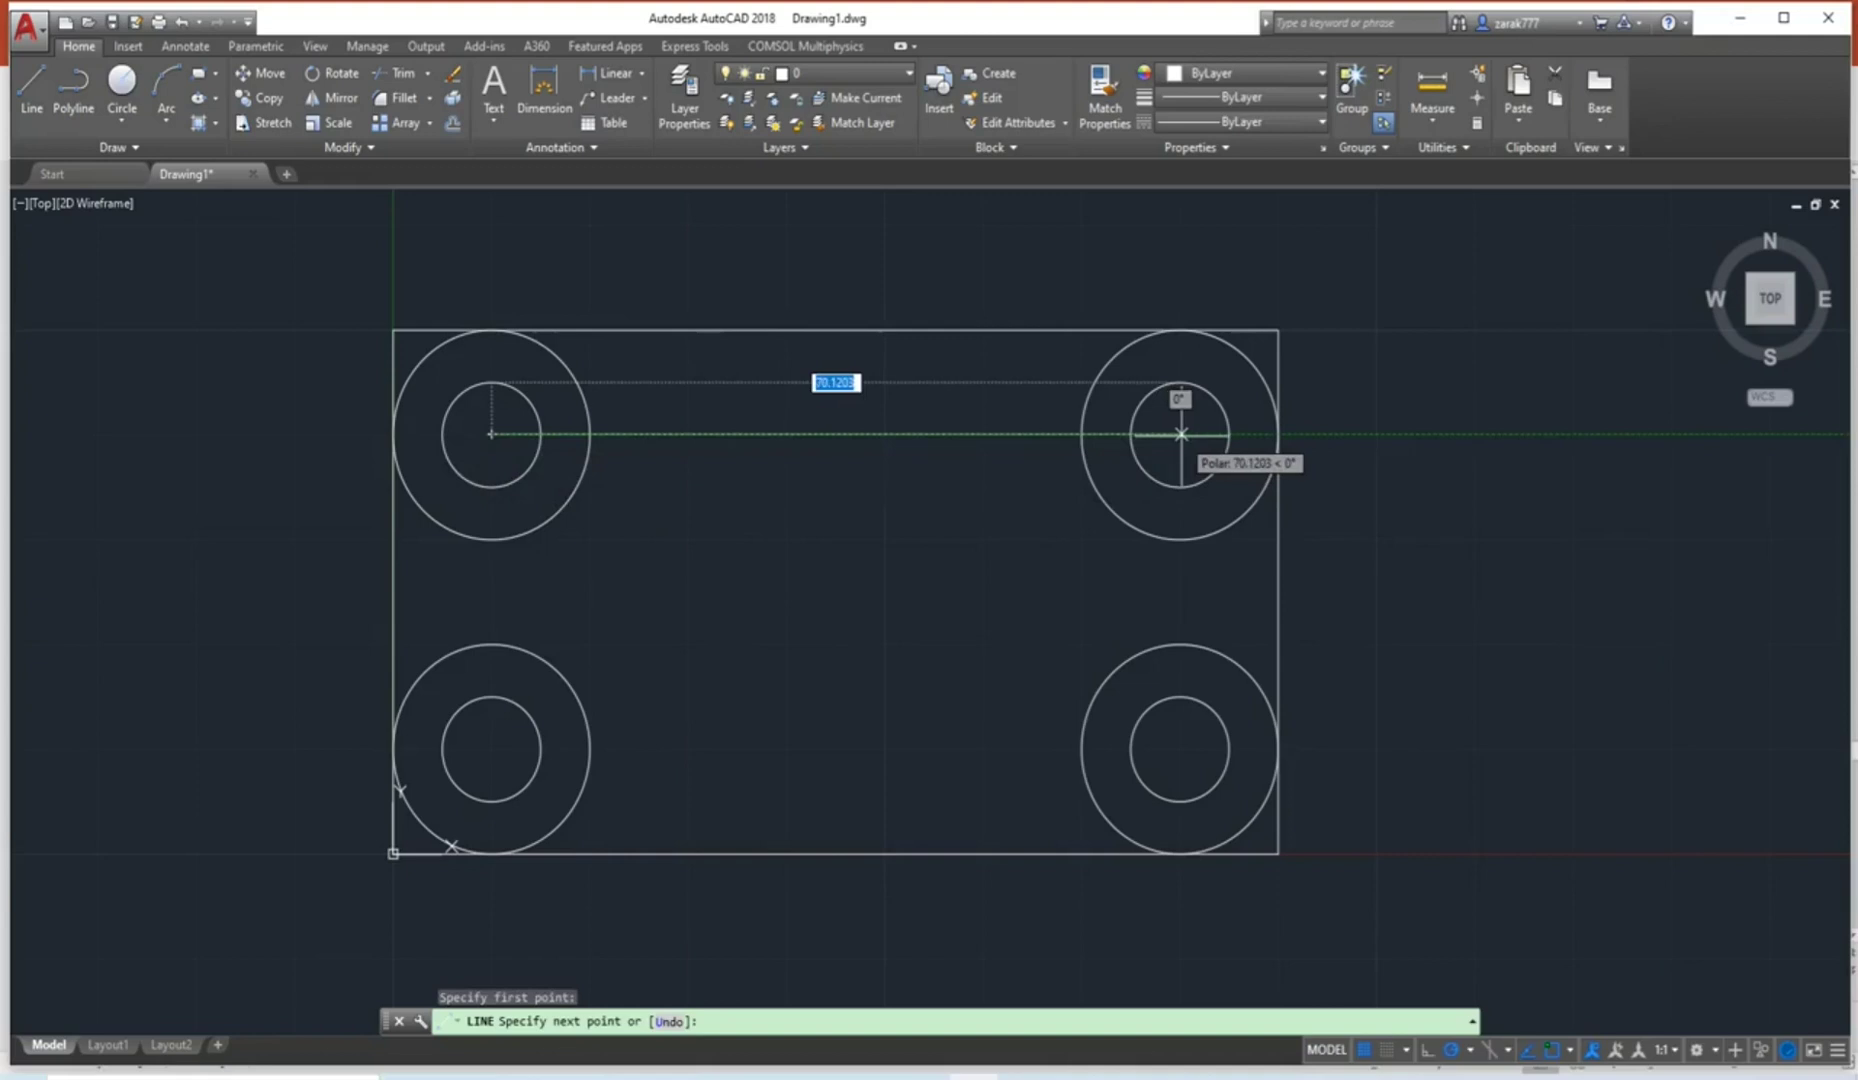
pyautogui.click(1181, 434)
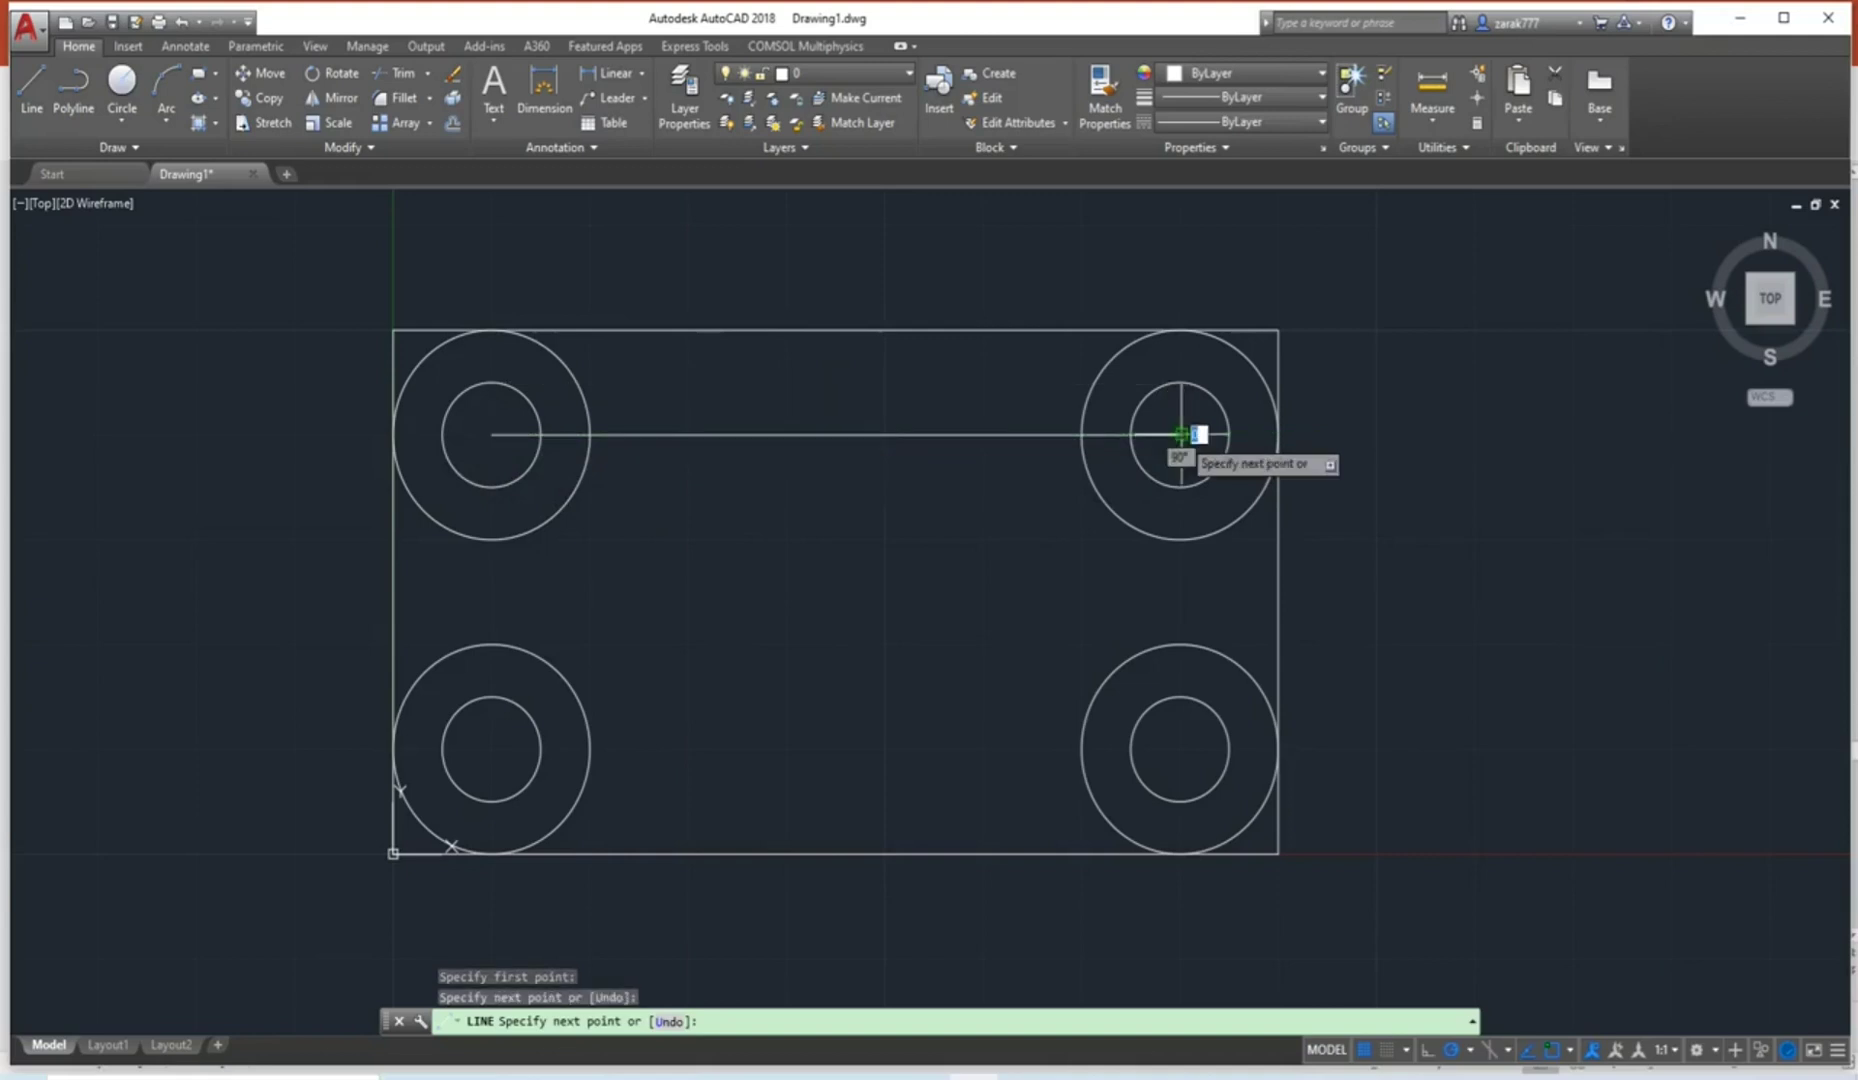
pyautogui.click(1180, 749)
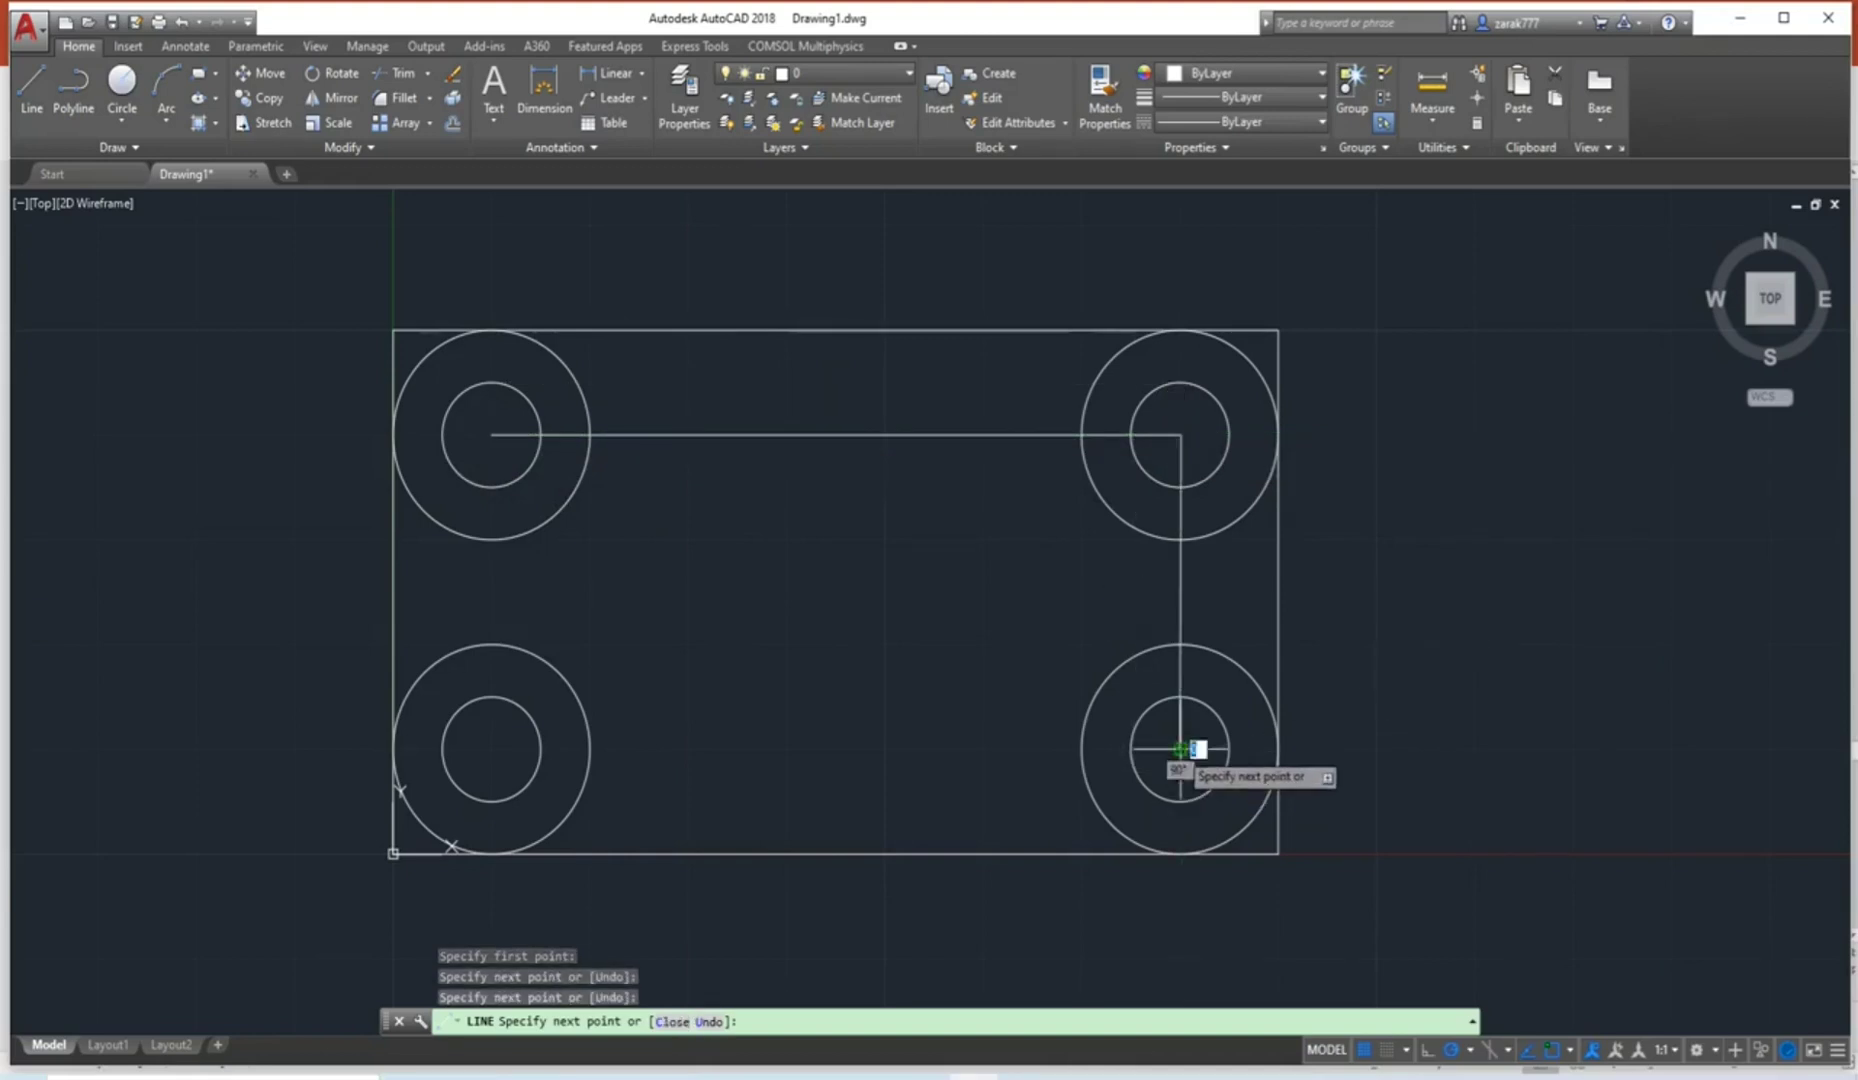
pyautogui.click(491, 748)
pyautogui.click(491, 434)
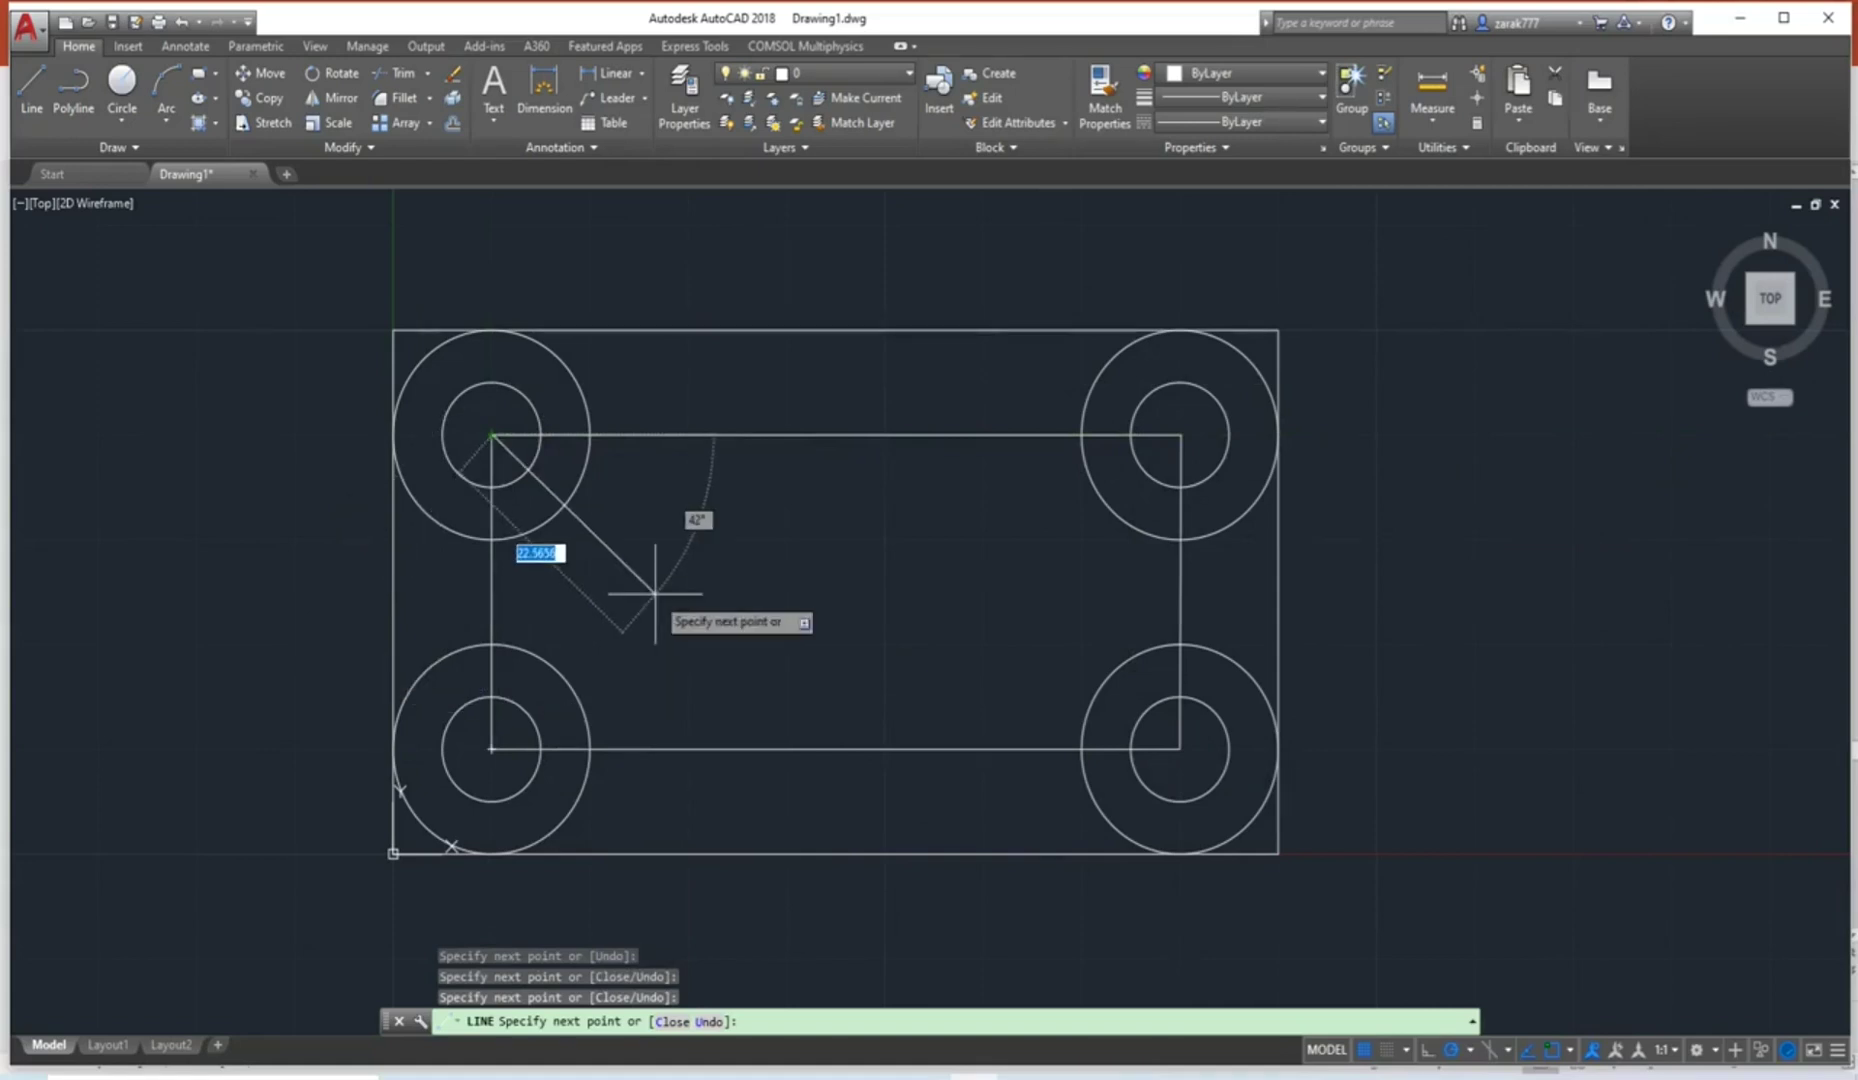
pyautogui.press('Escape')
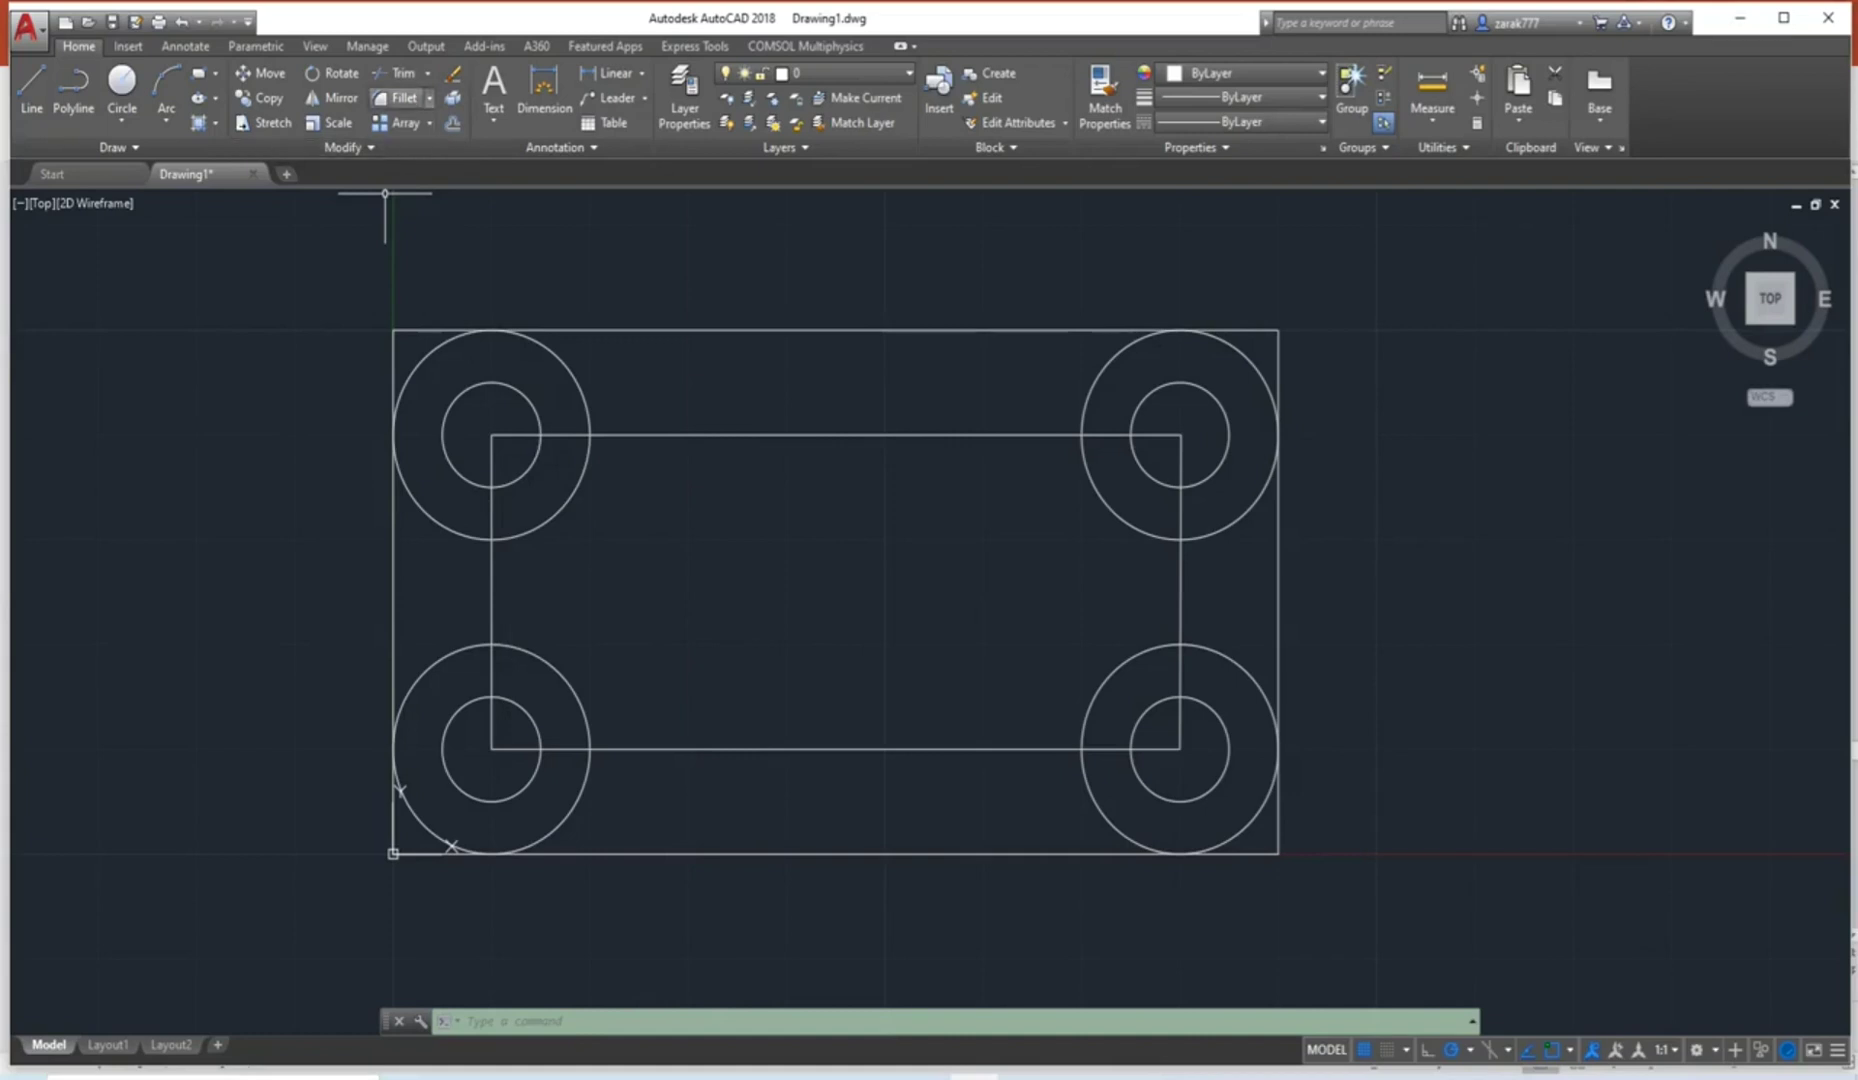
pyautogui.click(400, 73)
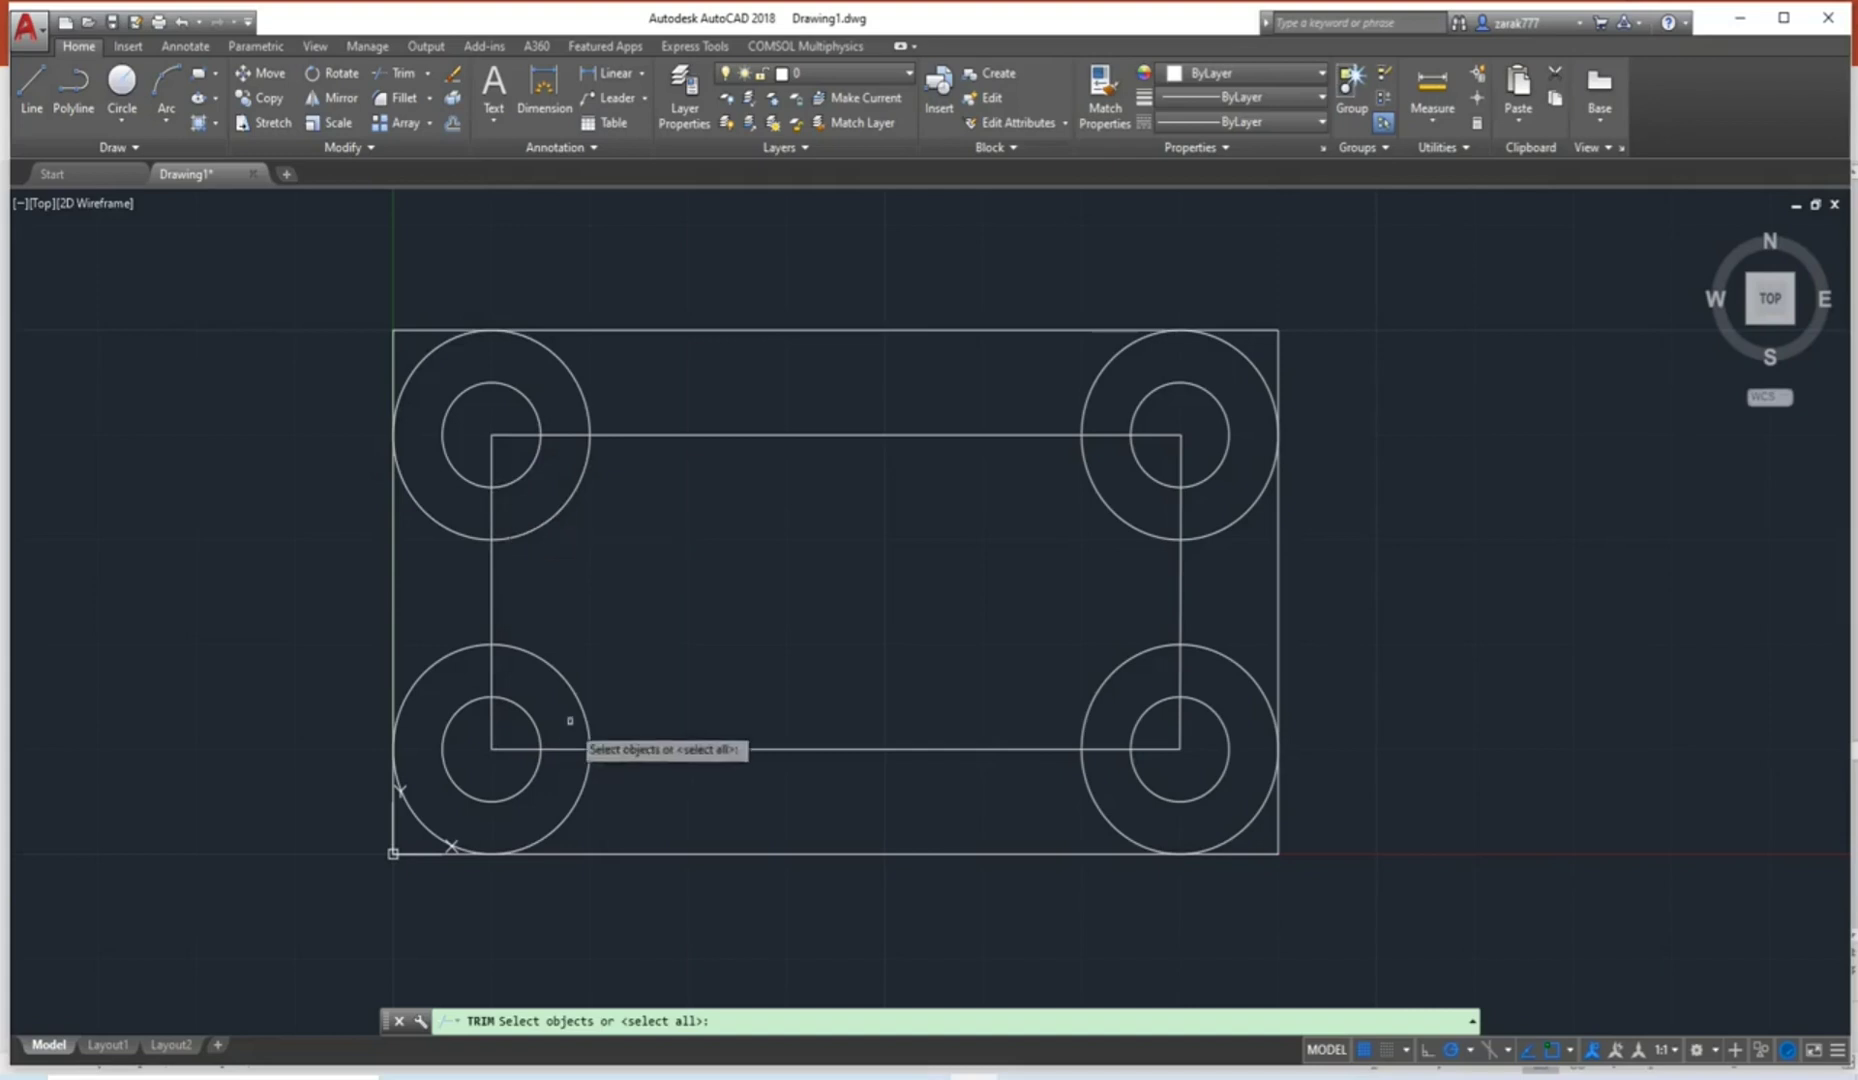
# Select the four outer radius-10 circles as the trim cutting edges.
pyautogui.click(568, 502)
pyautogui.click(572, 686)
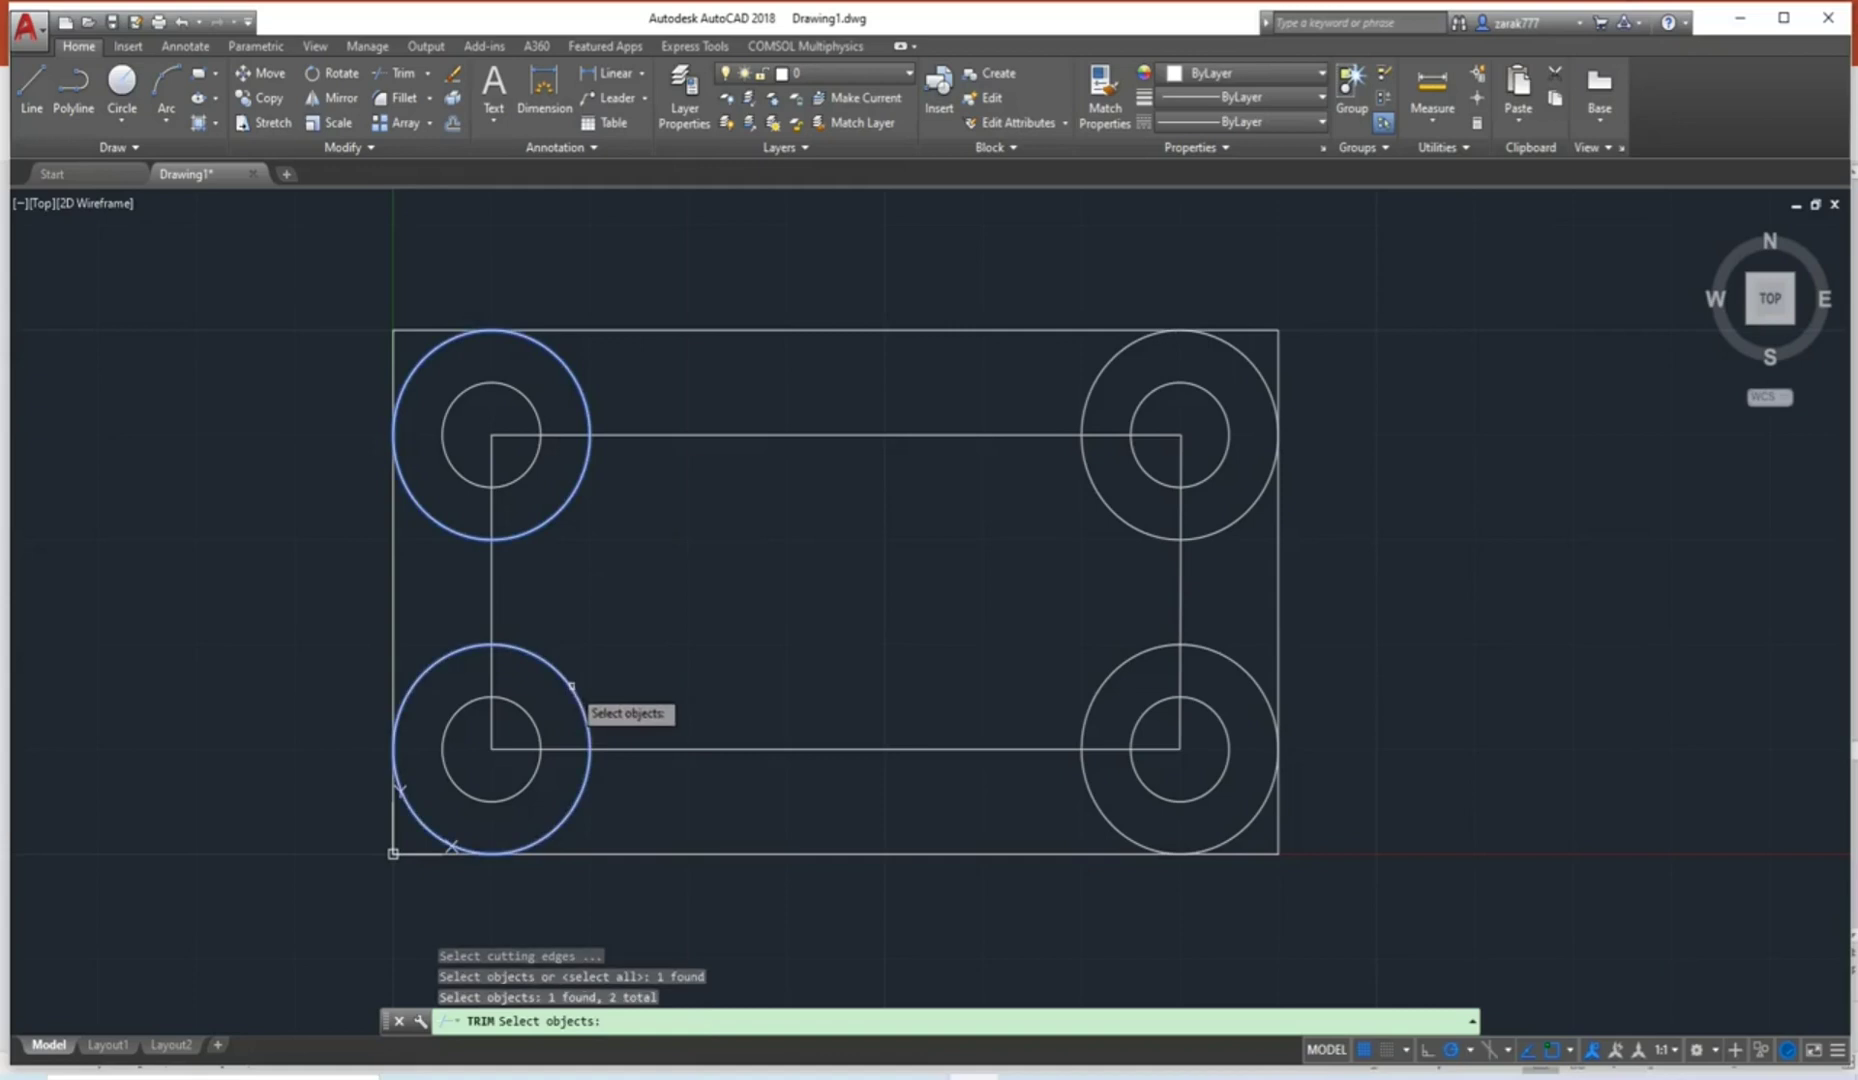
pyautogui.click(1114, 684)
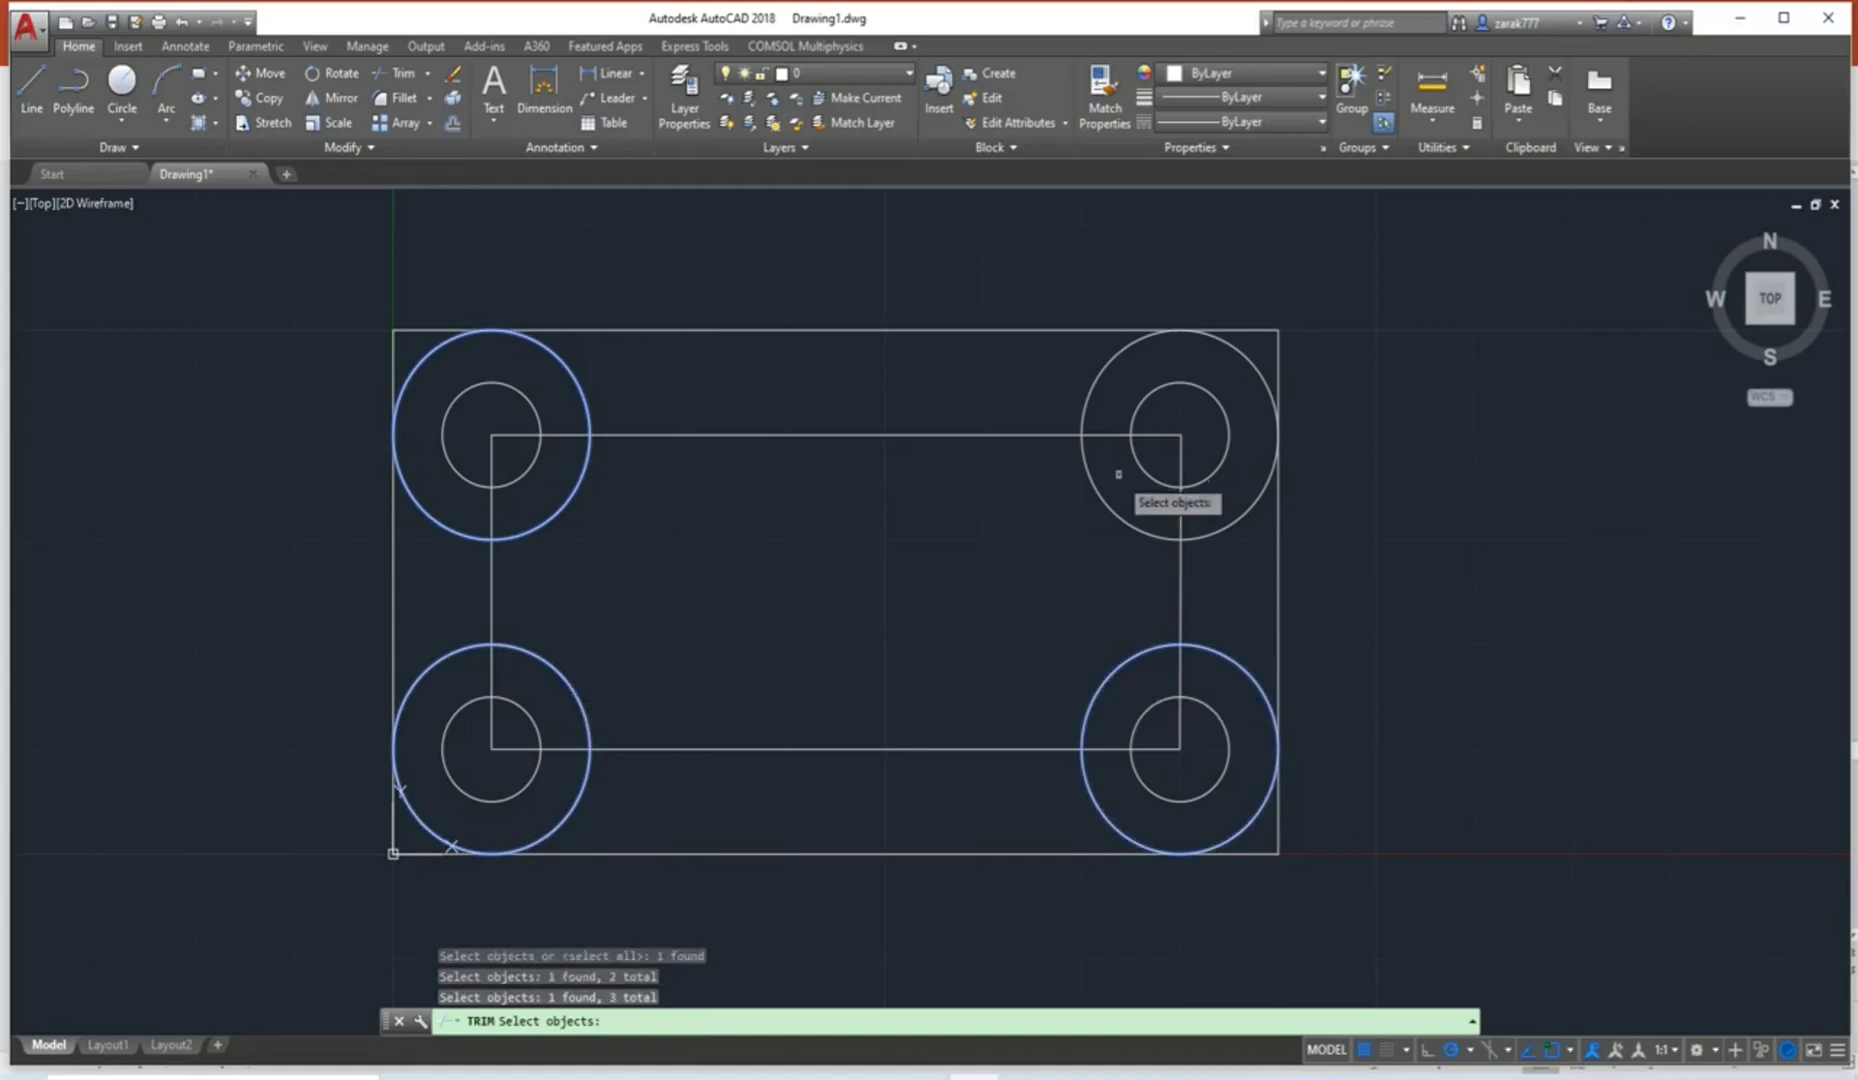
pyautogui.click(1108, 507)
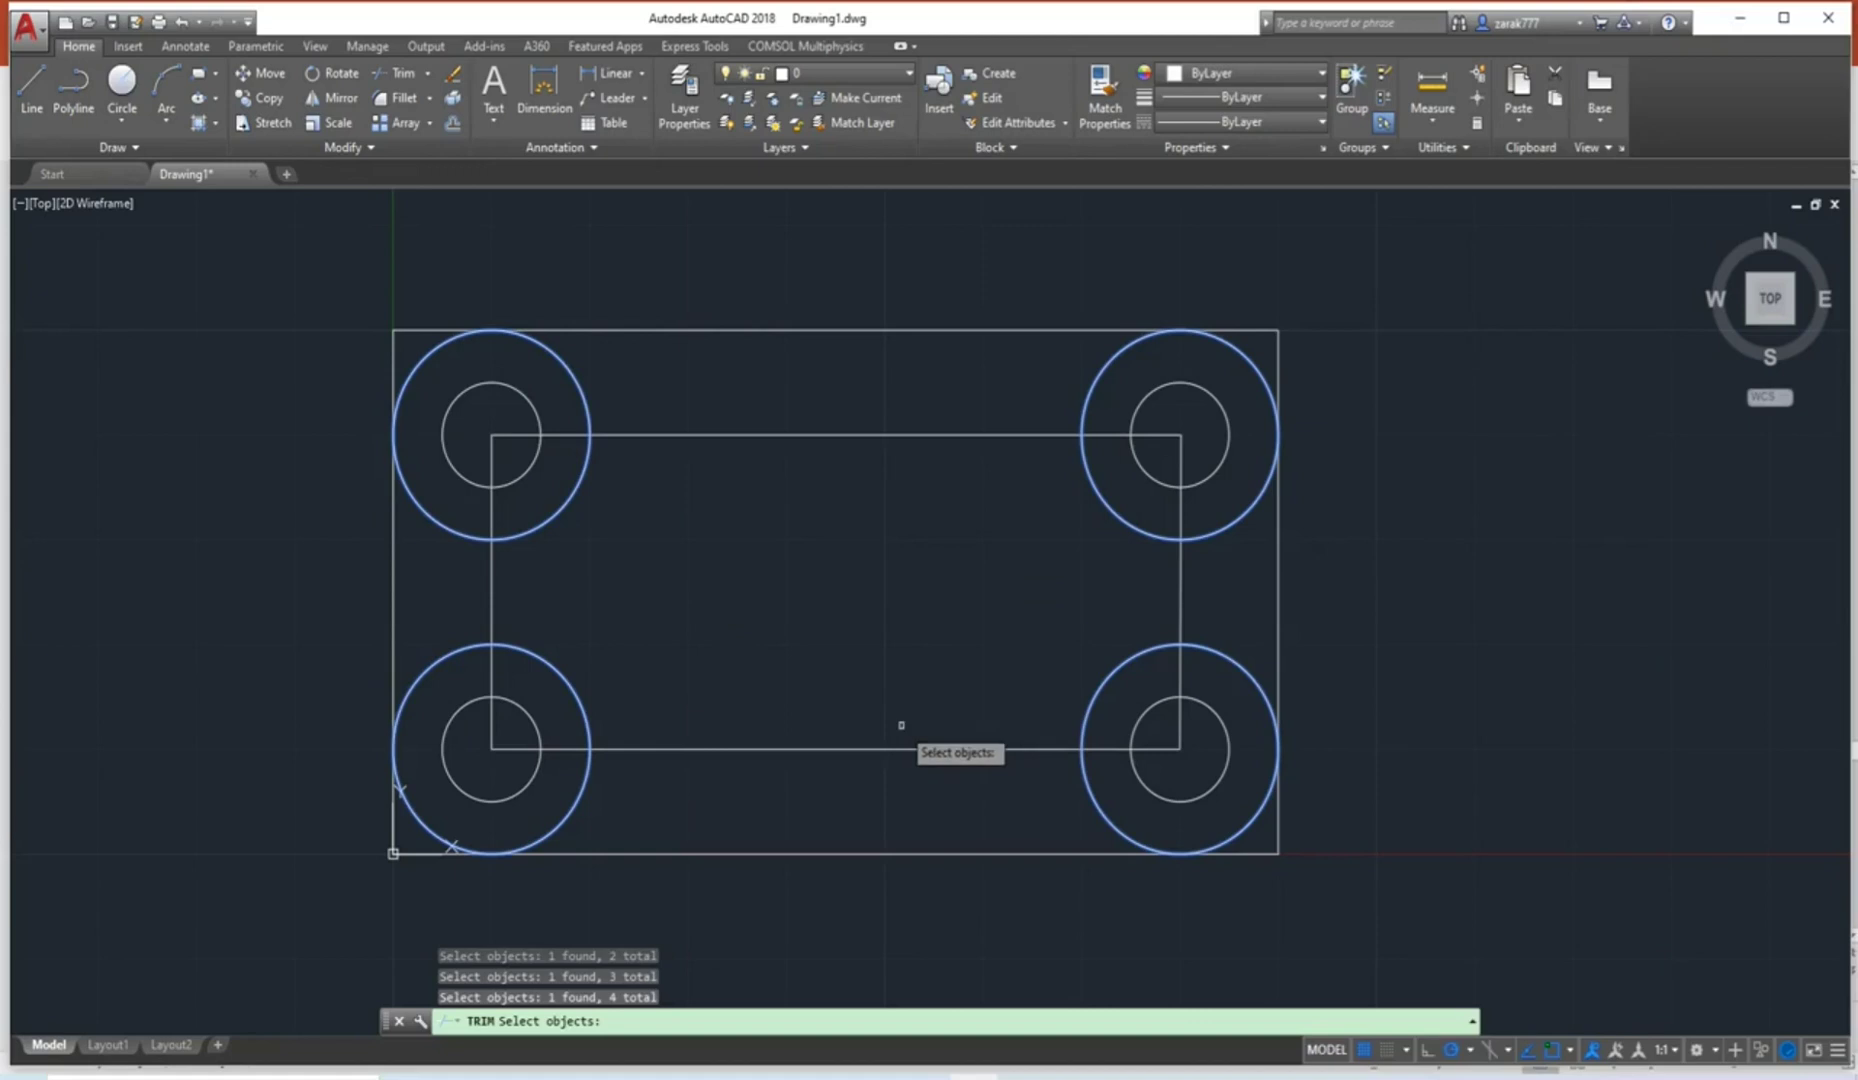
pyautogui.press('Return')
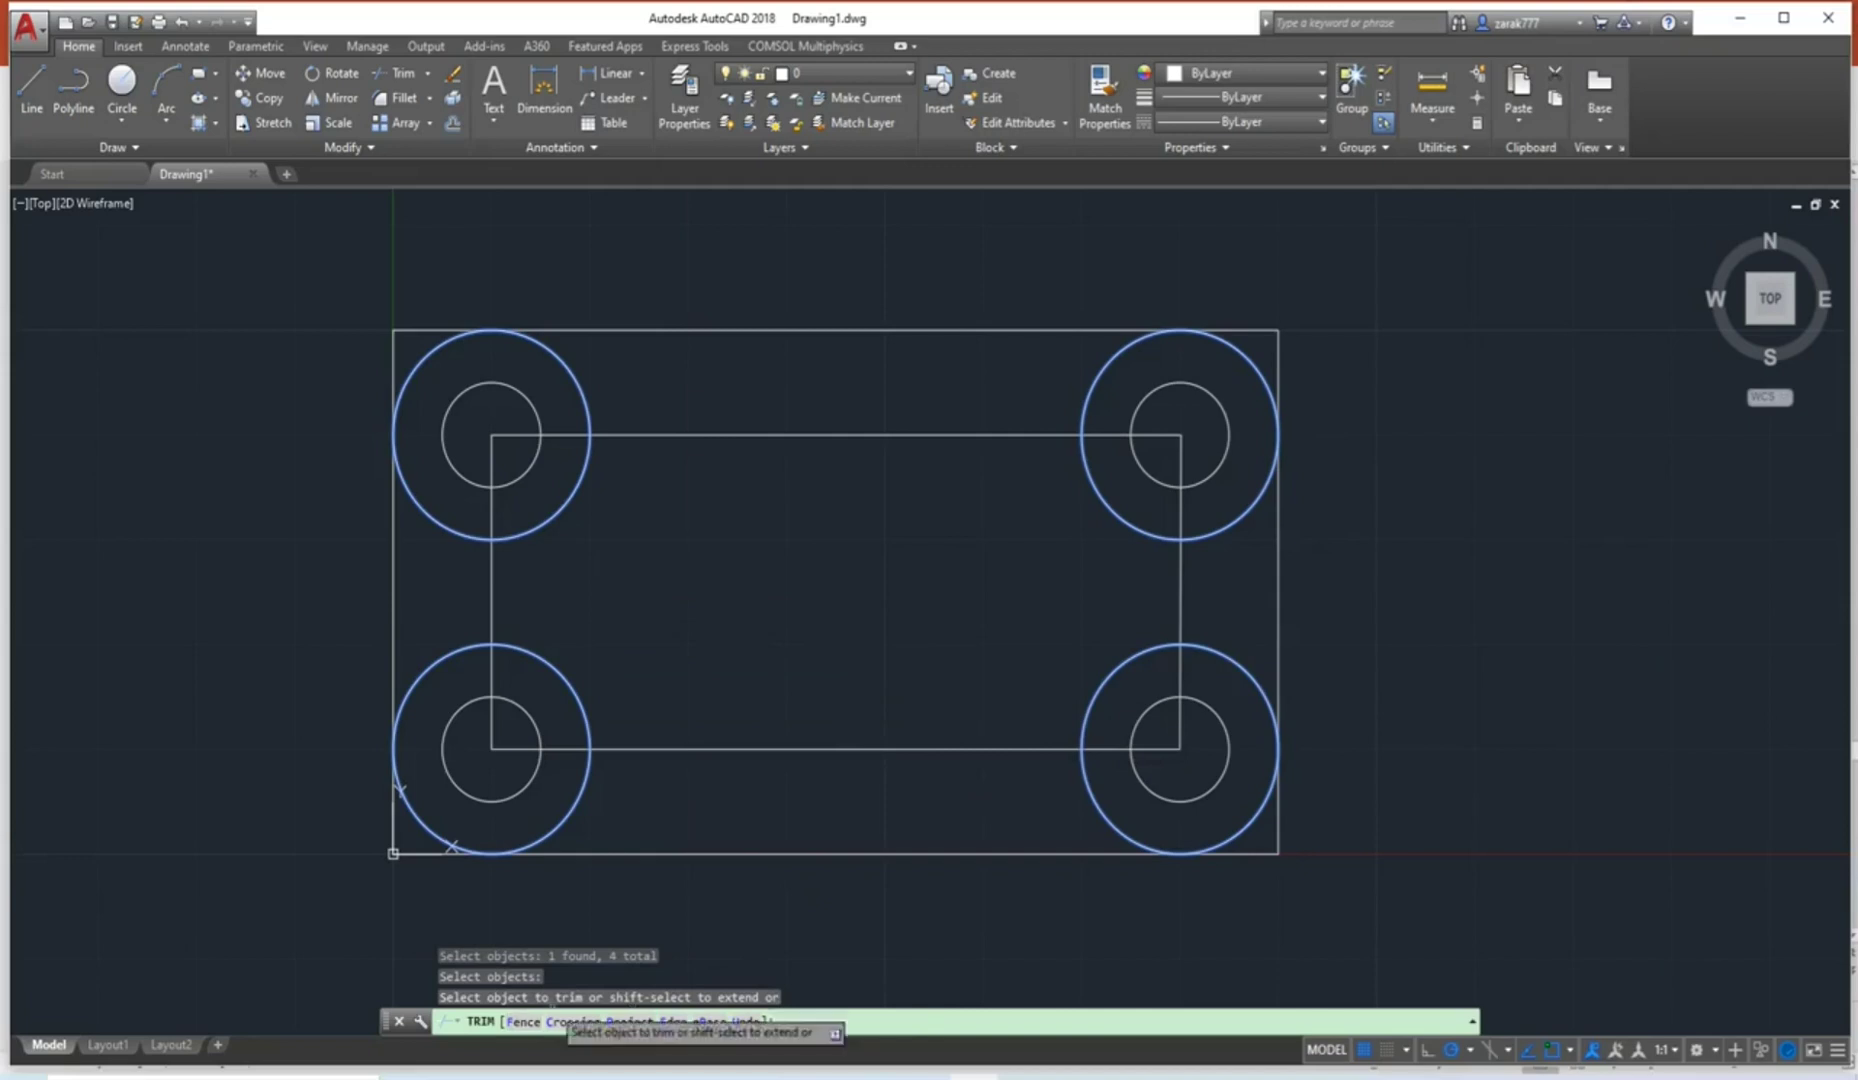
# Trim the connecting lines inside the top-left and bottom-left circles.
pyautogui.click(496, 505)
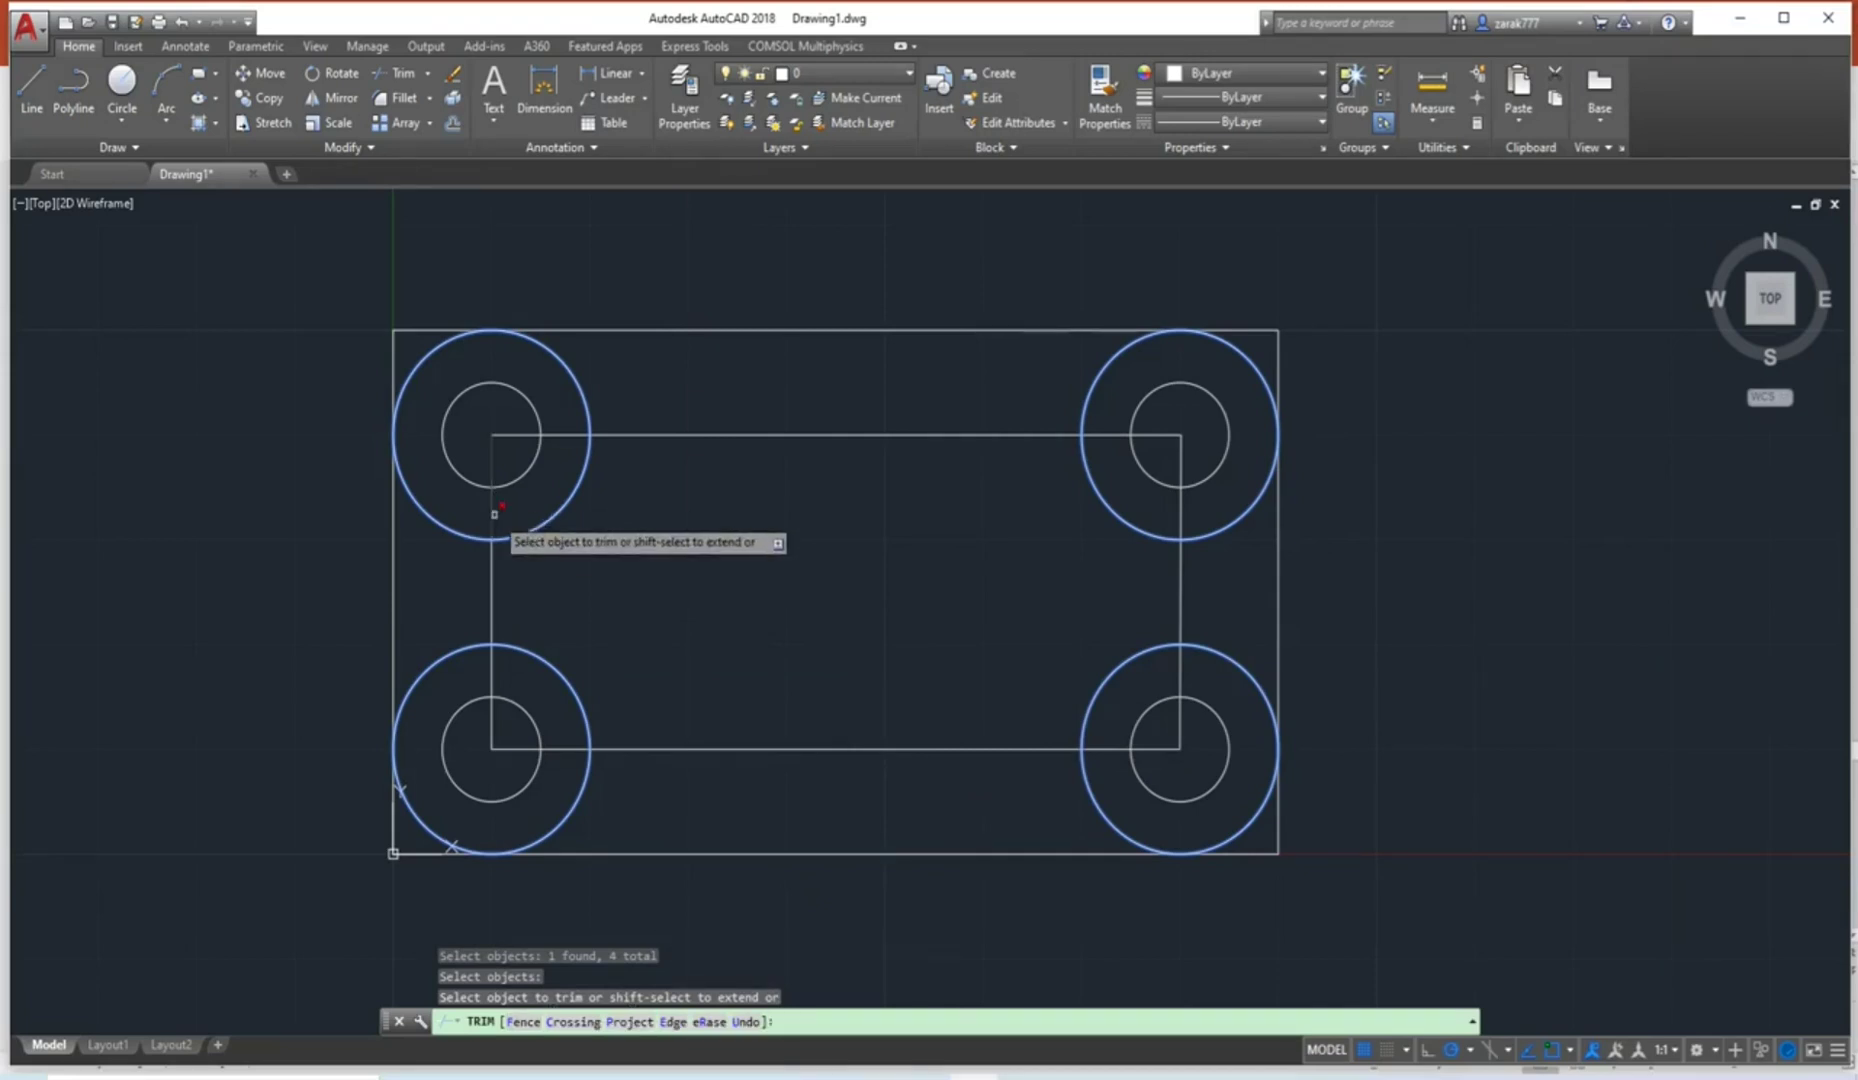
pyautogui.click(556, 436)
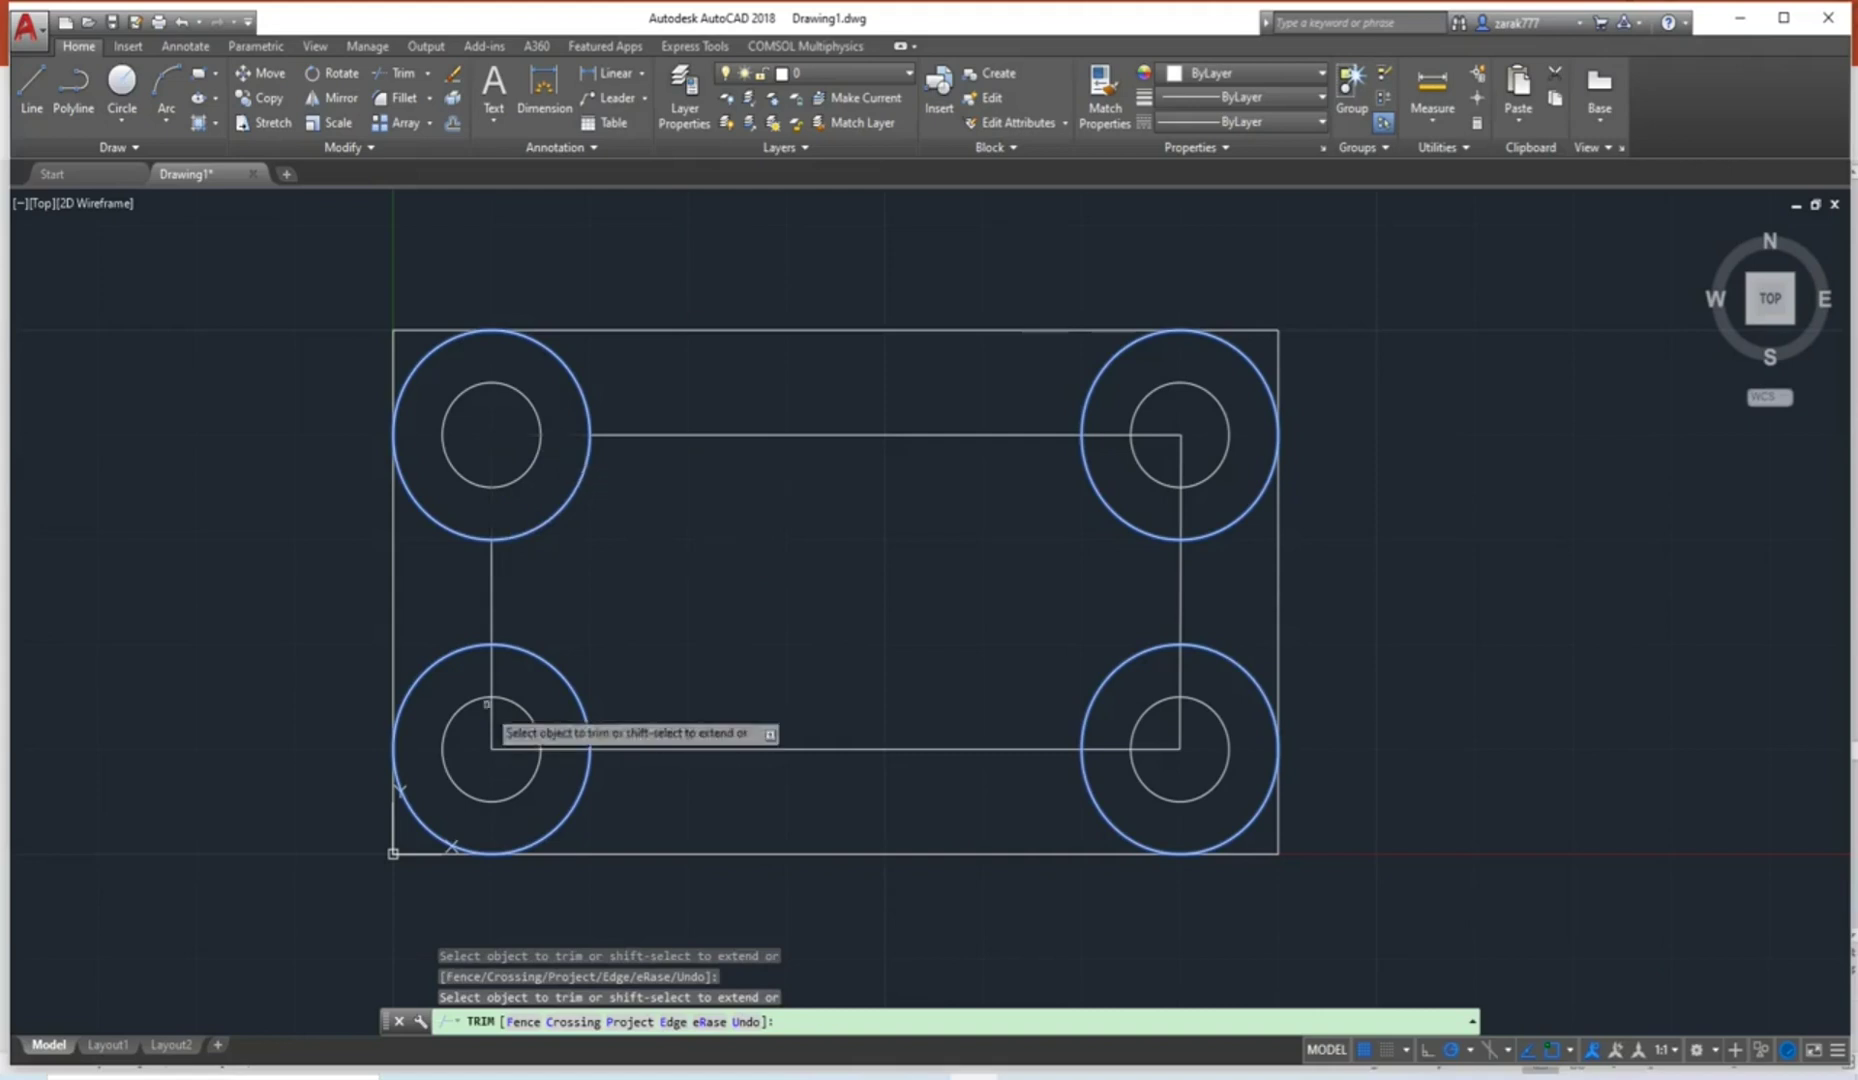
pyautogui.click(492, 673)
pyautogui.click(527, 748)
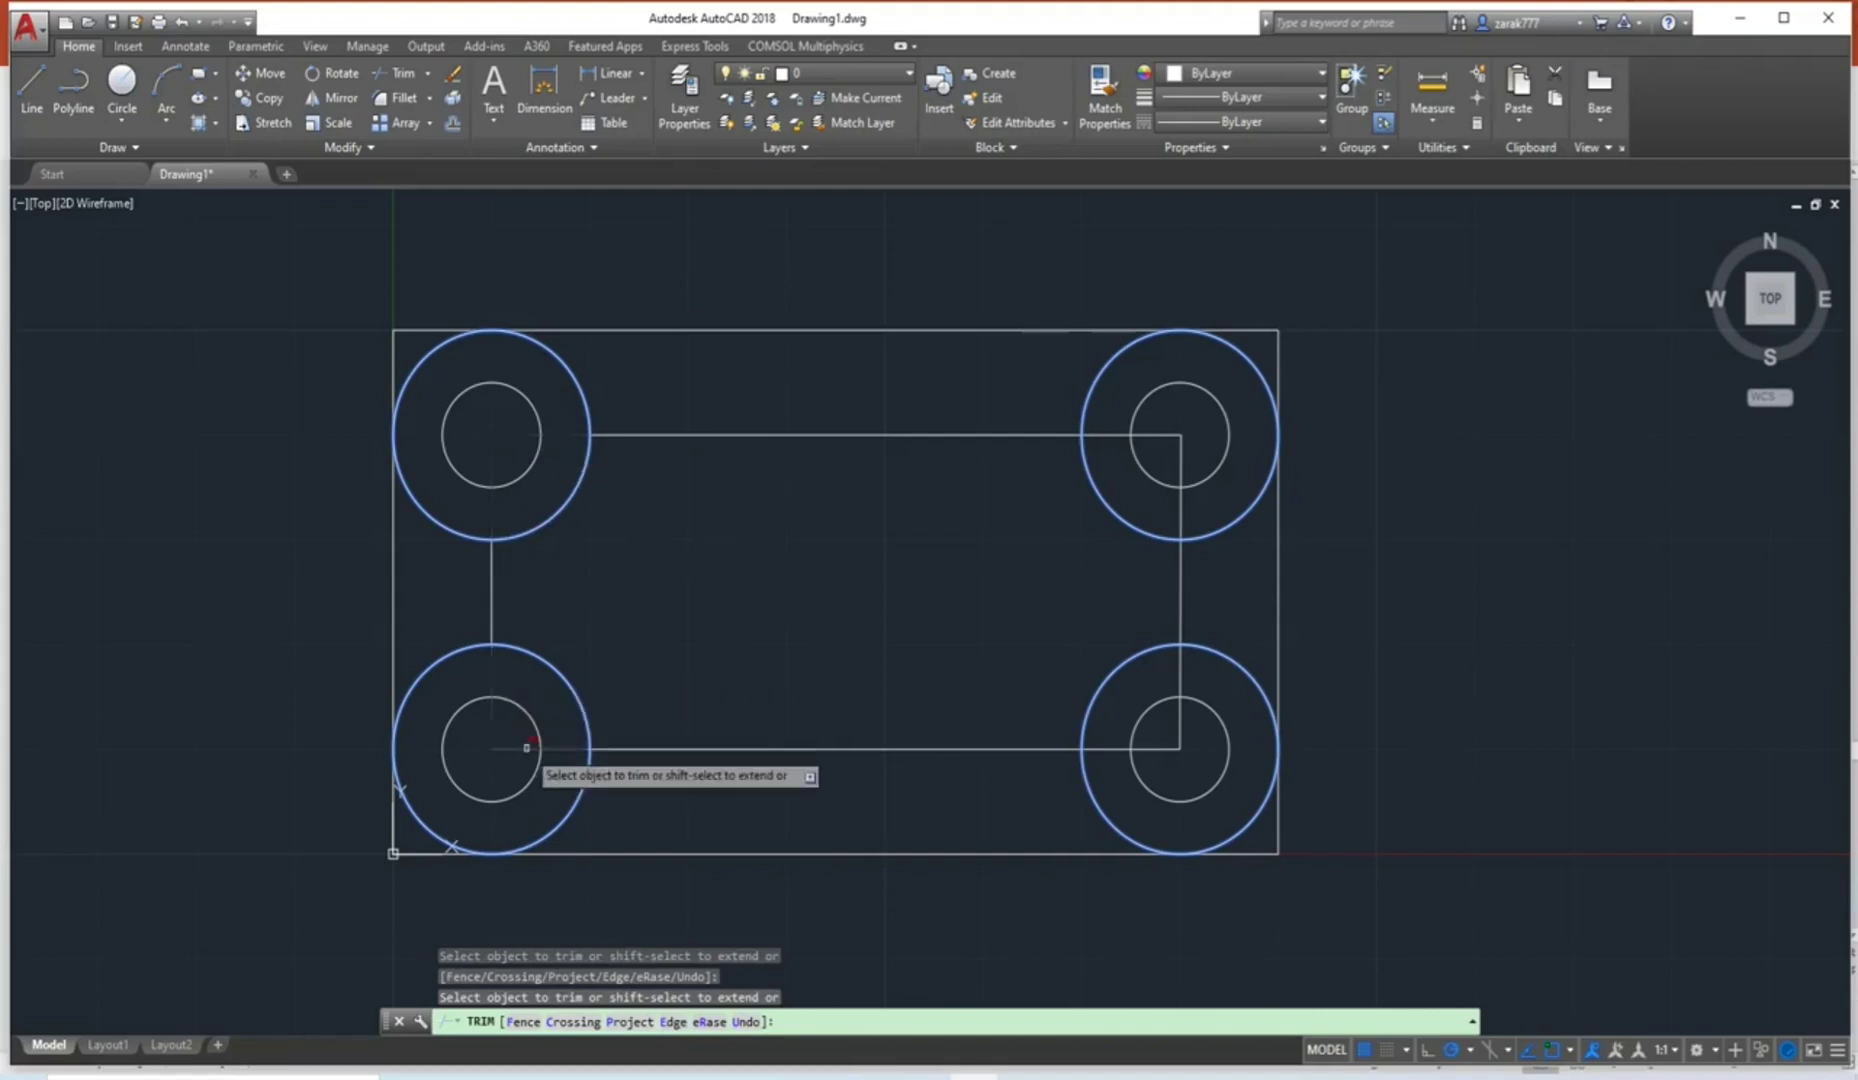
# Trim the line pieces inside the bottom-right and top-right circles, then end Trim.
pyautogui.click(1129, 746)
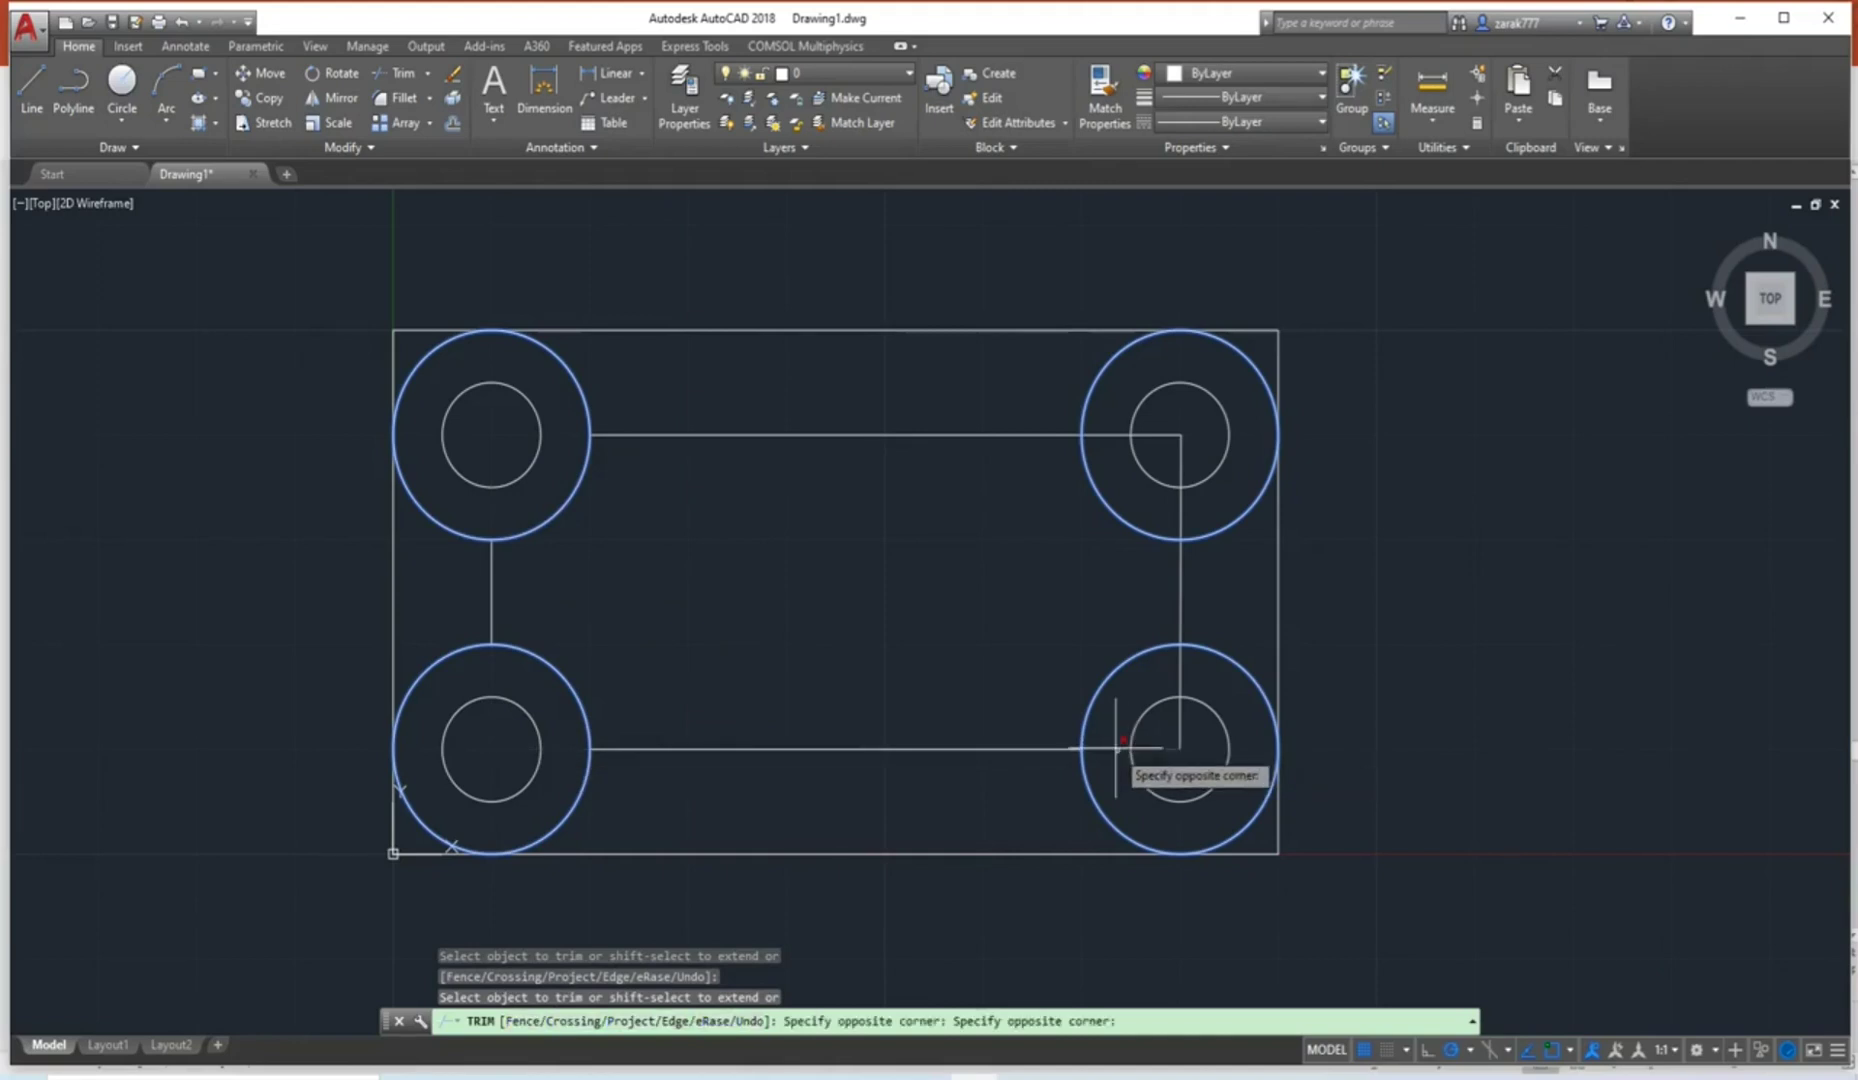
pyautogui.click(1117, 746)
pyautogui.click(1180, 680)
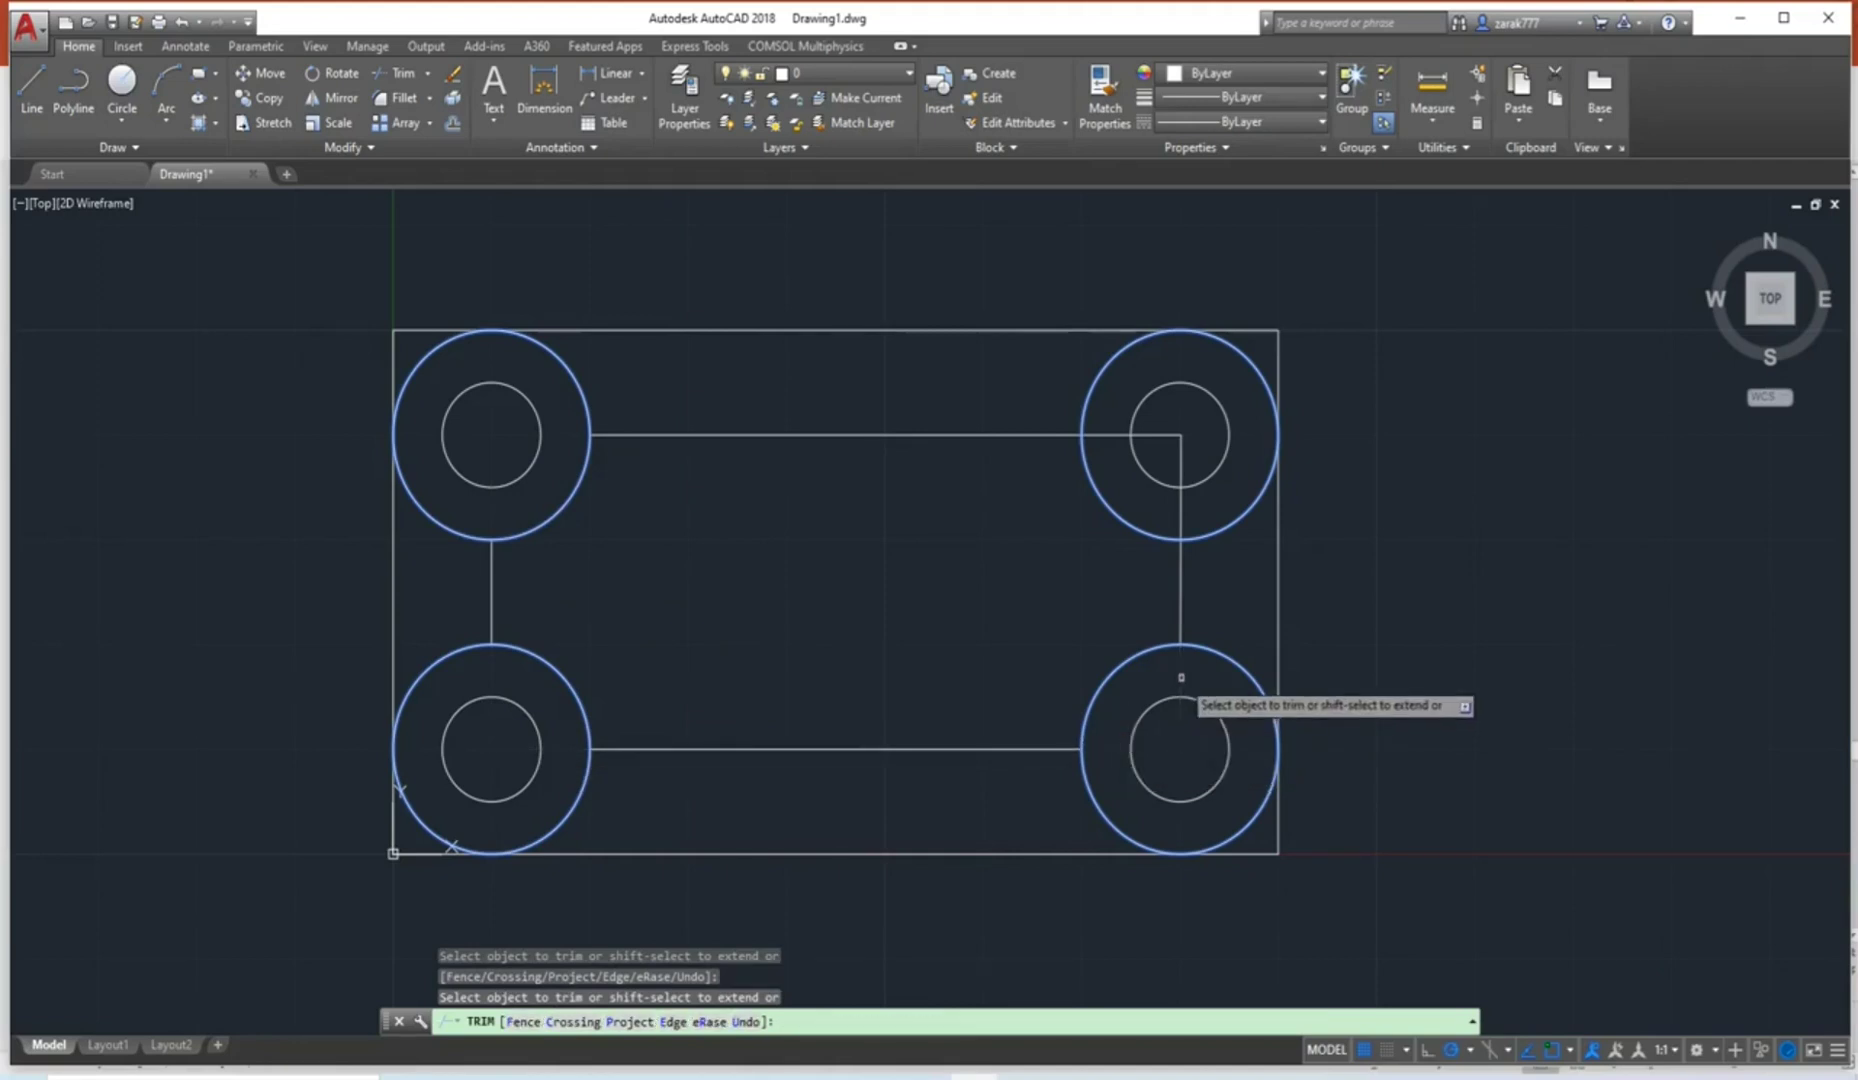
pyautogui.click(1181, 508)
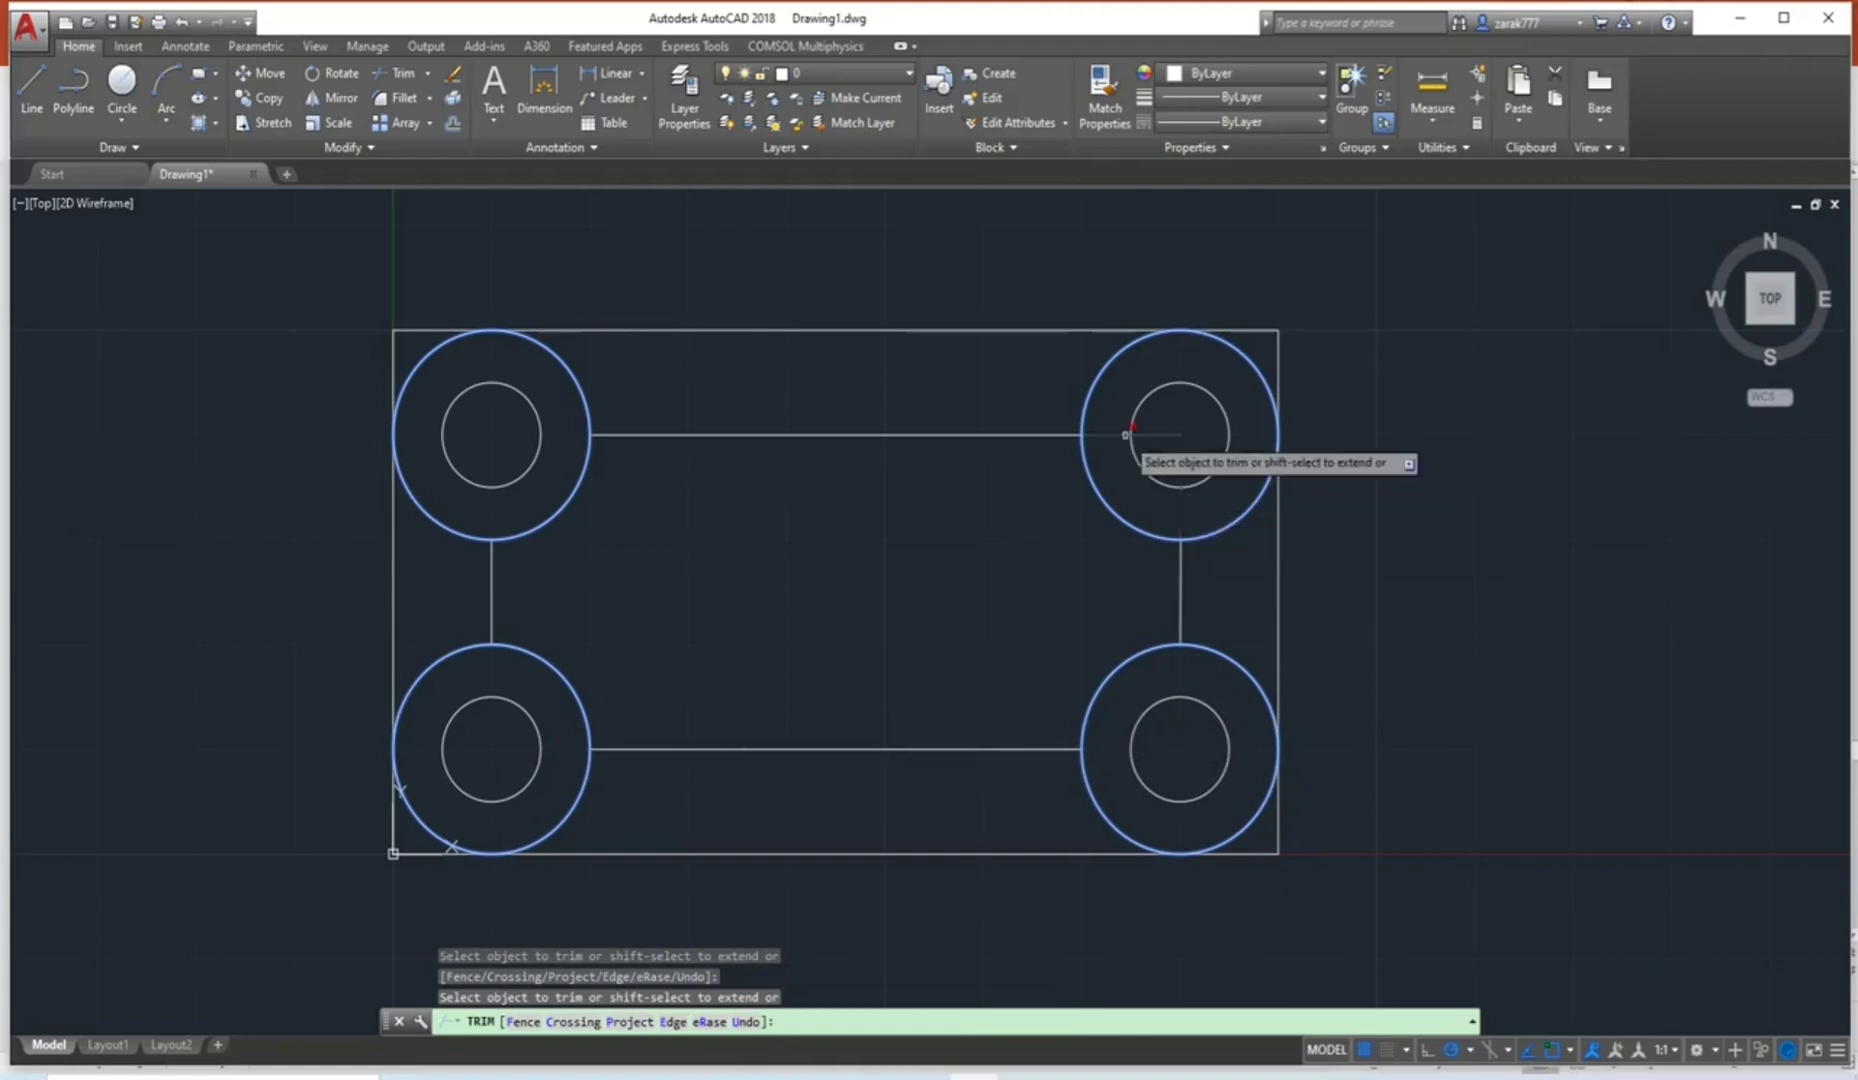
pyautogui.click(1126, 434)
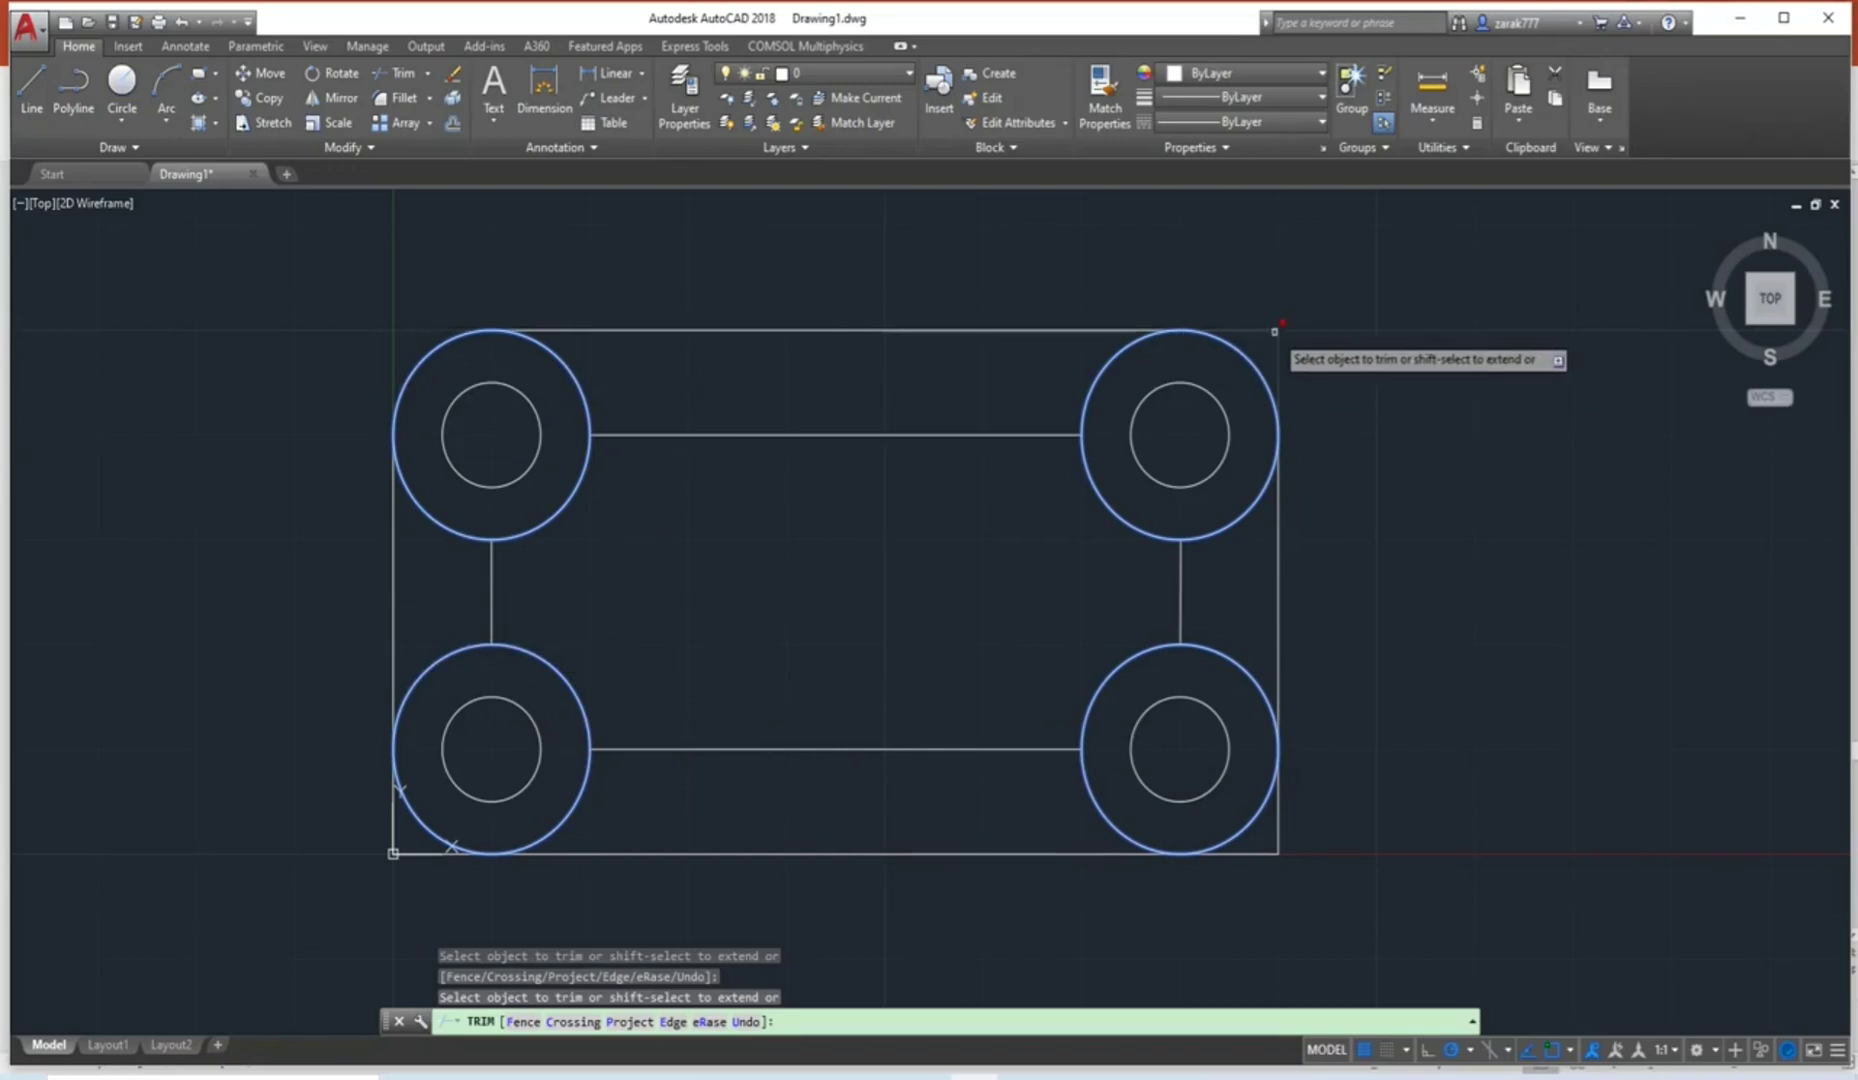
pyautogui.click(1269, 834)
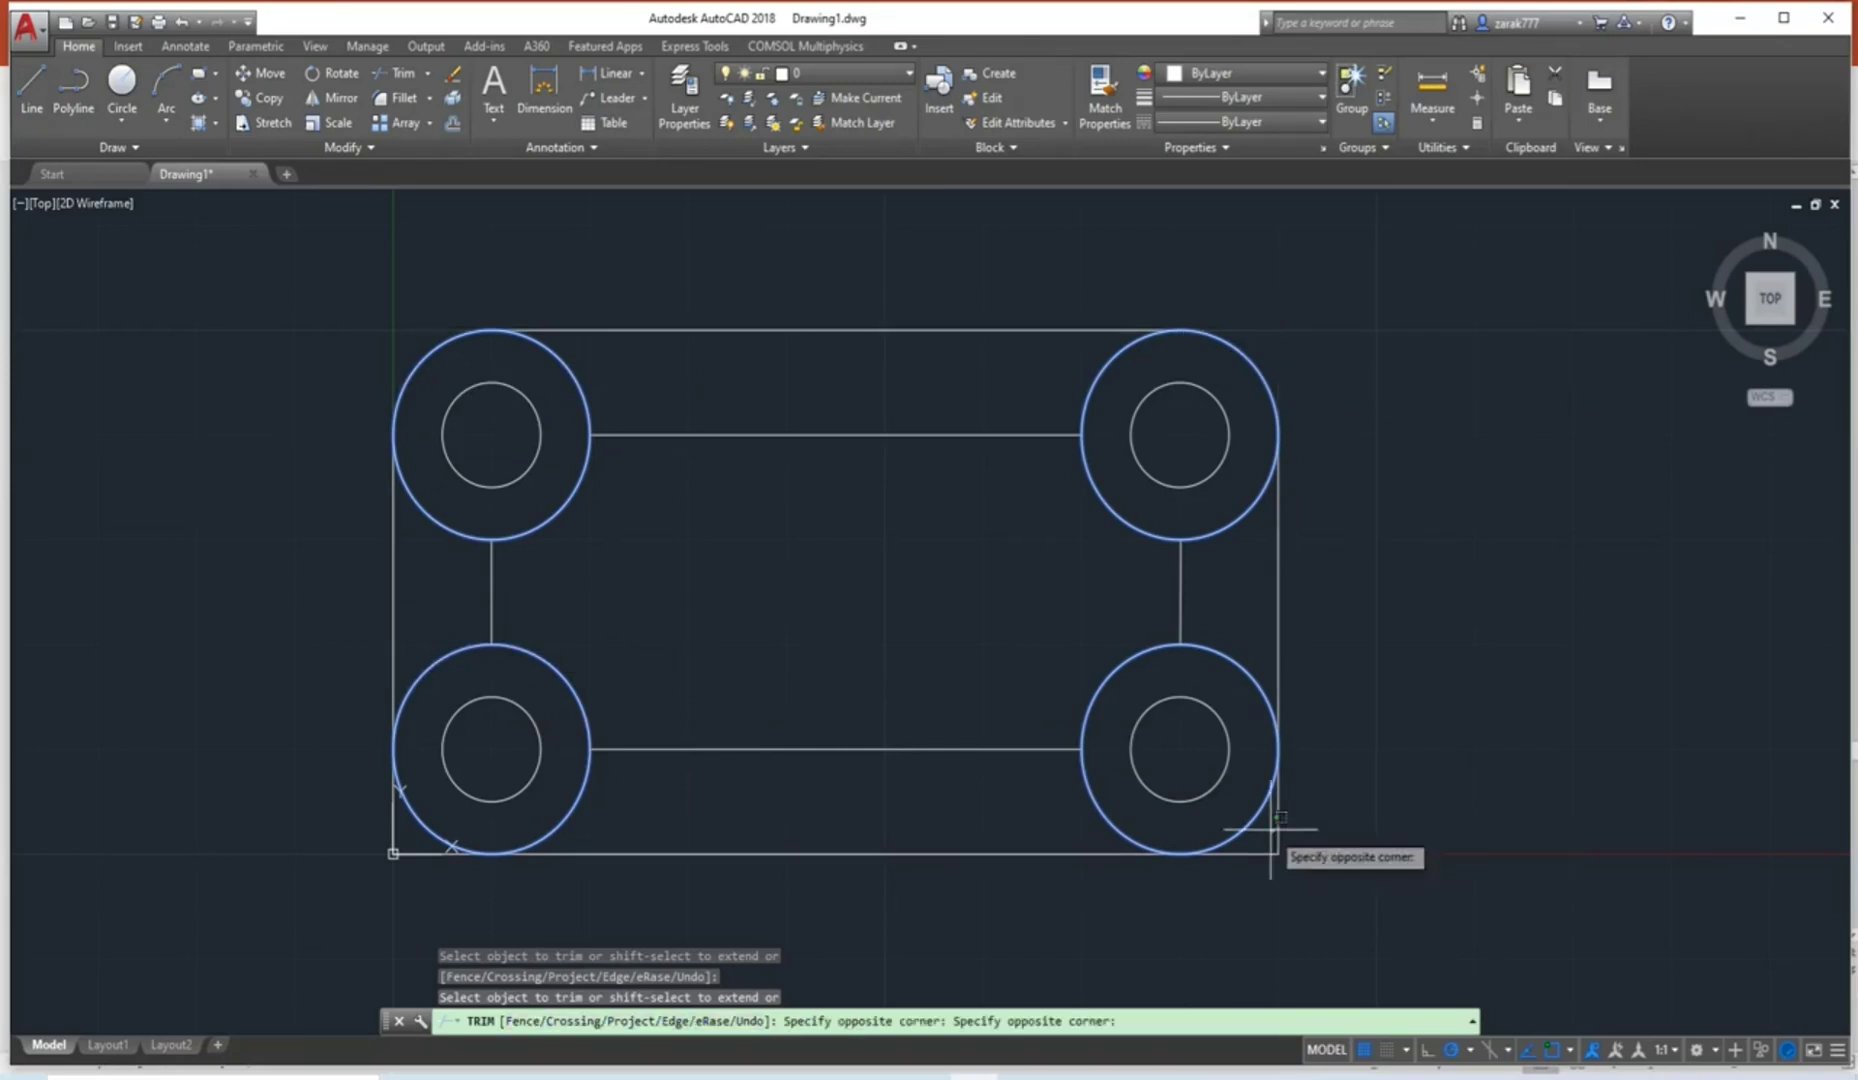
pyautogui.click(1272, 846)
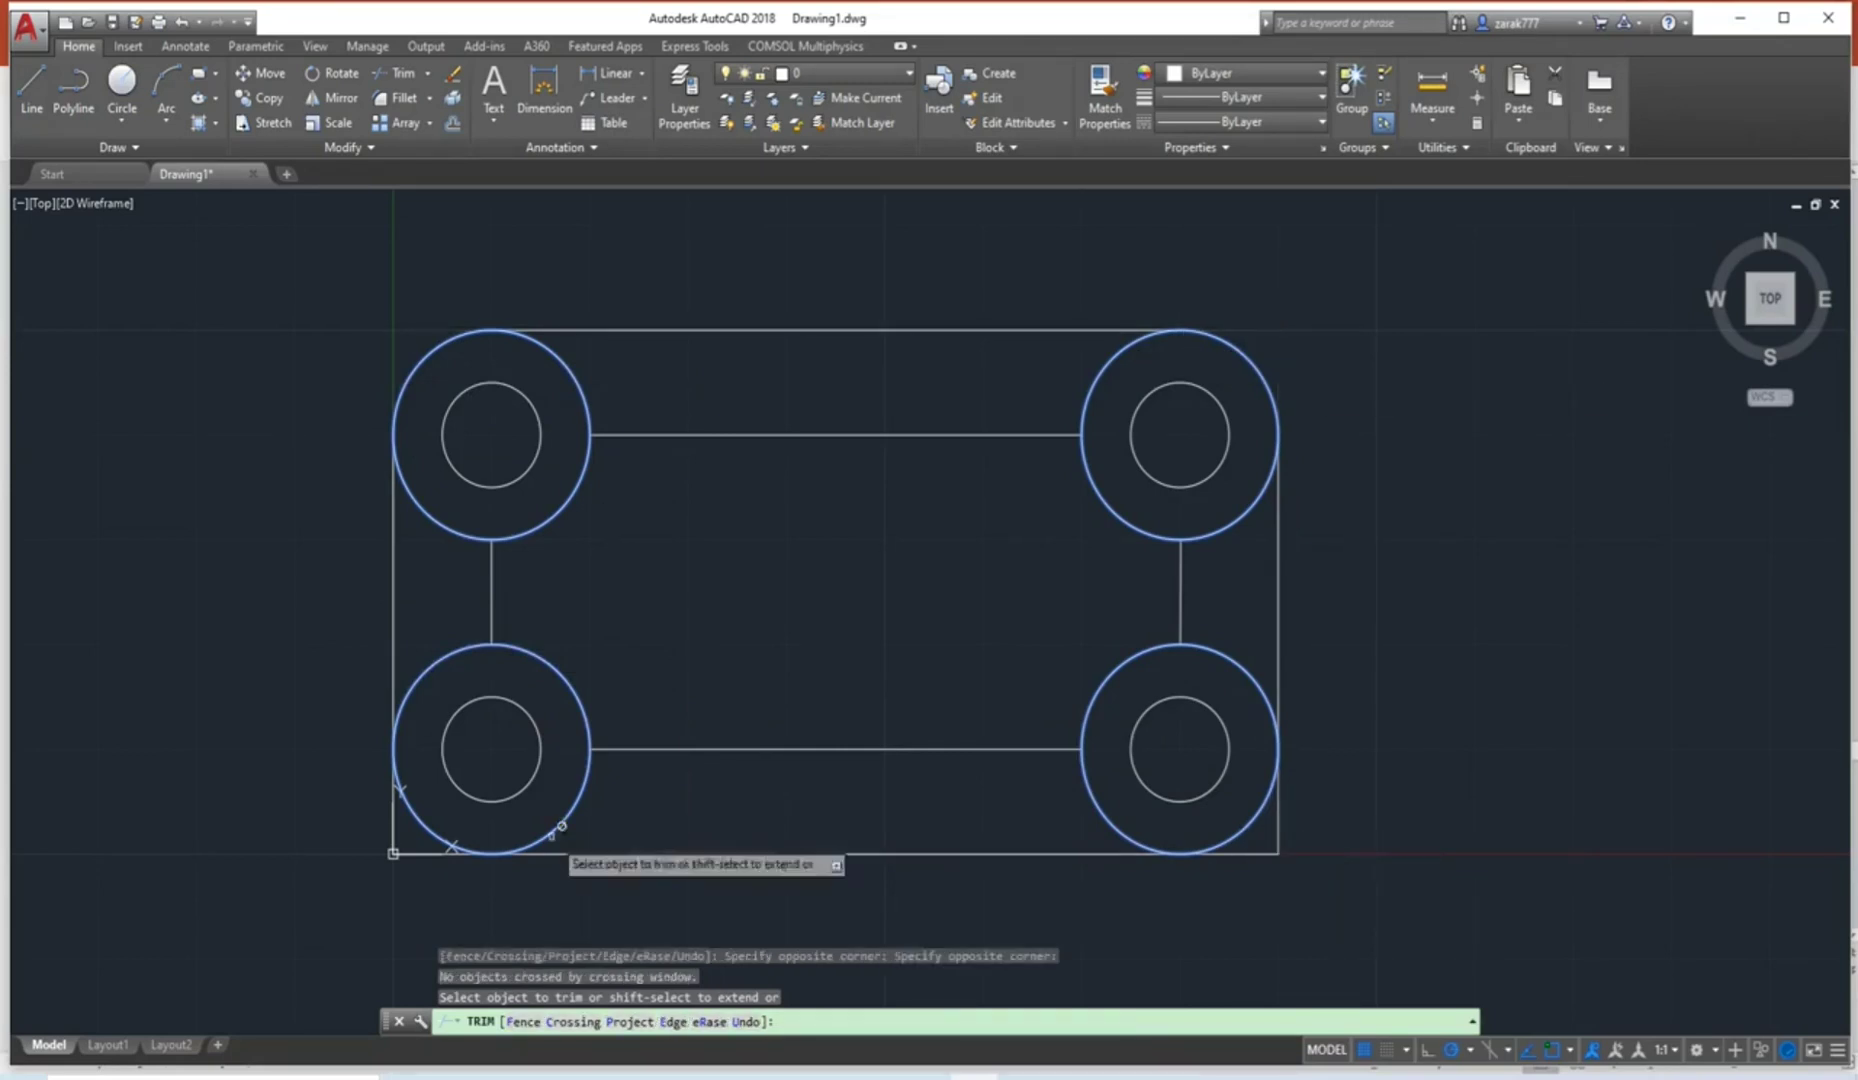
pyautogui.click(393, 830)
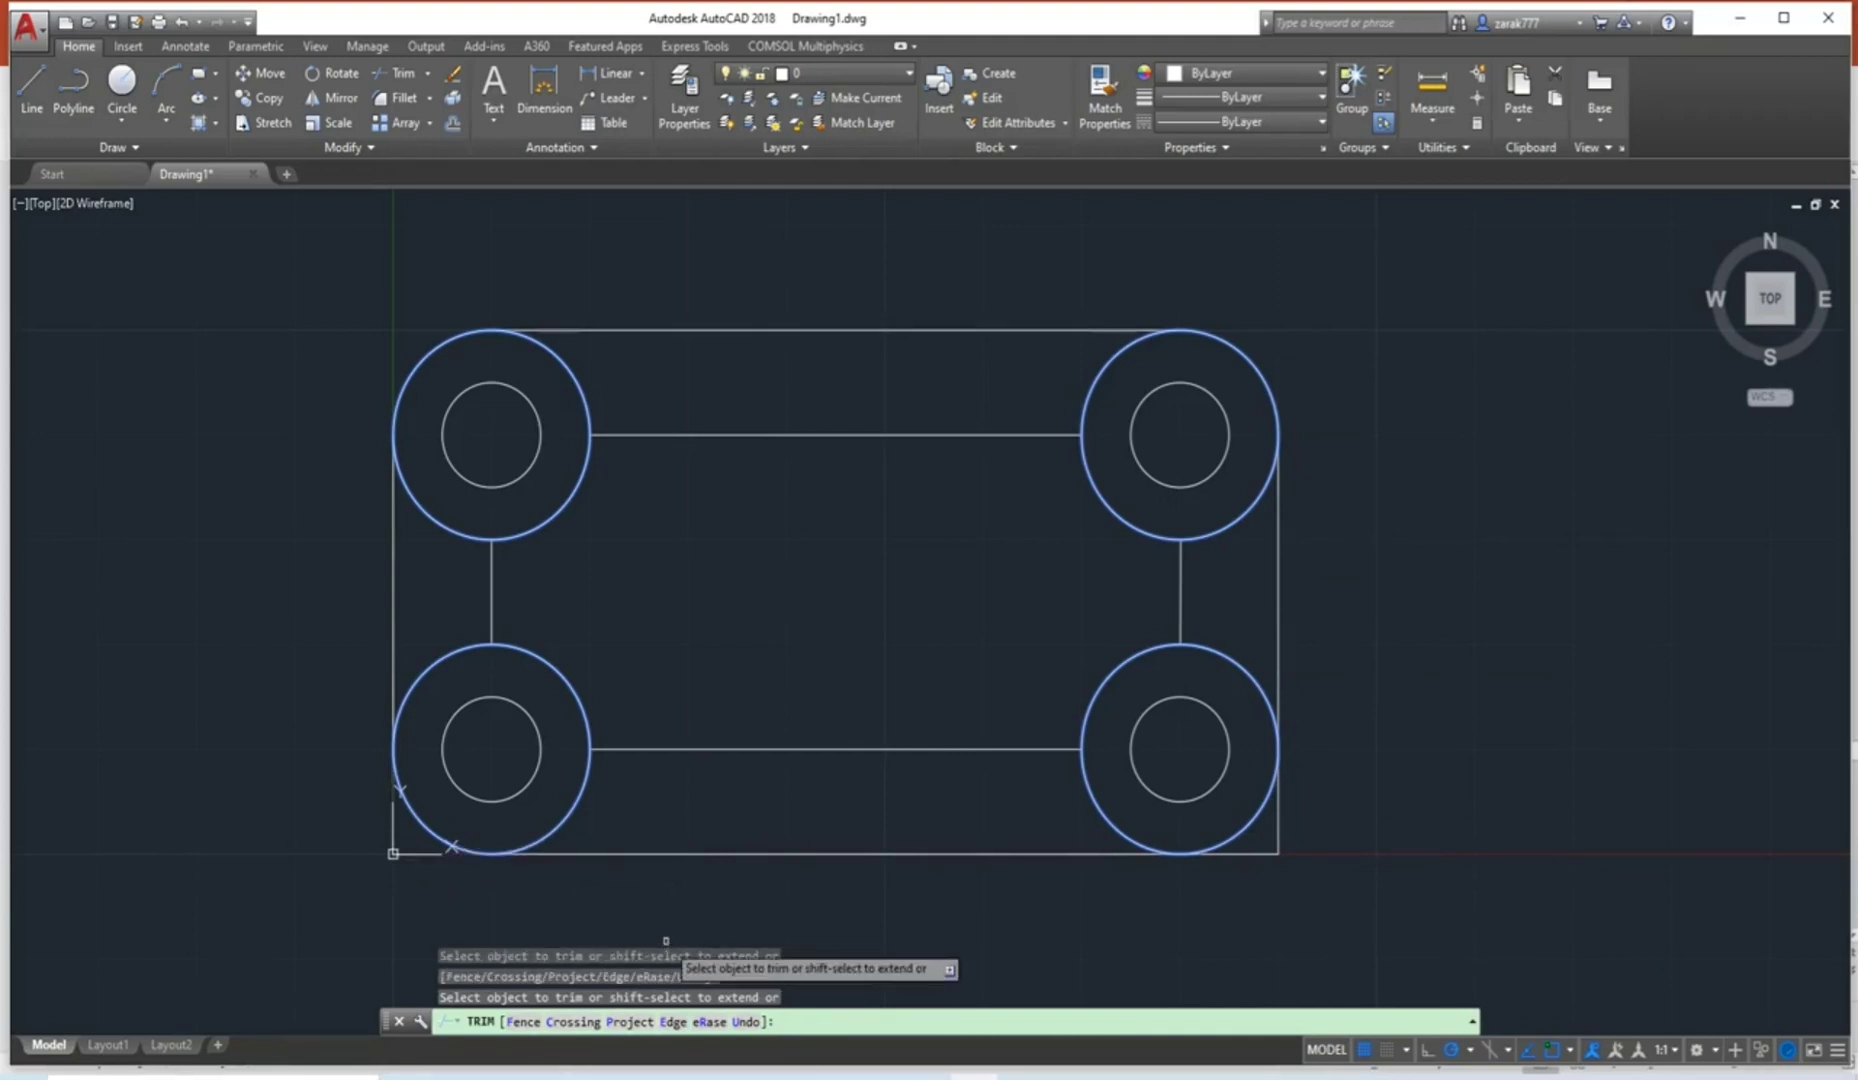
pyautogui.press('Escape')
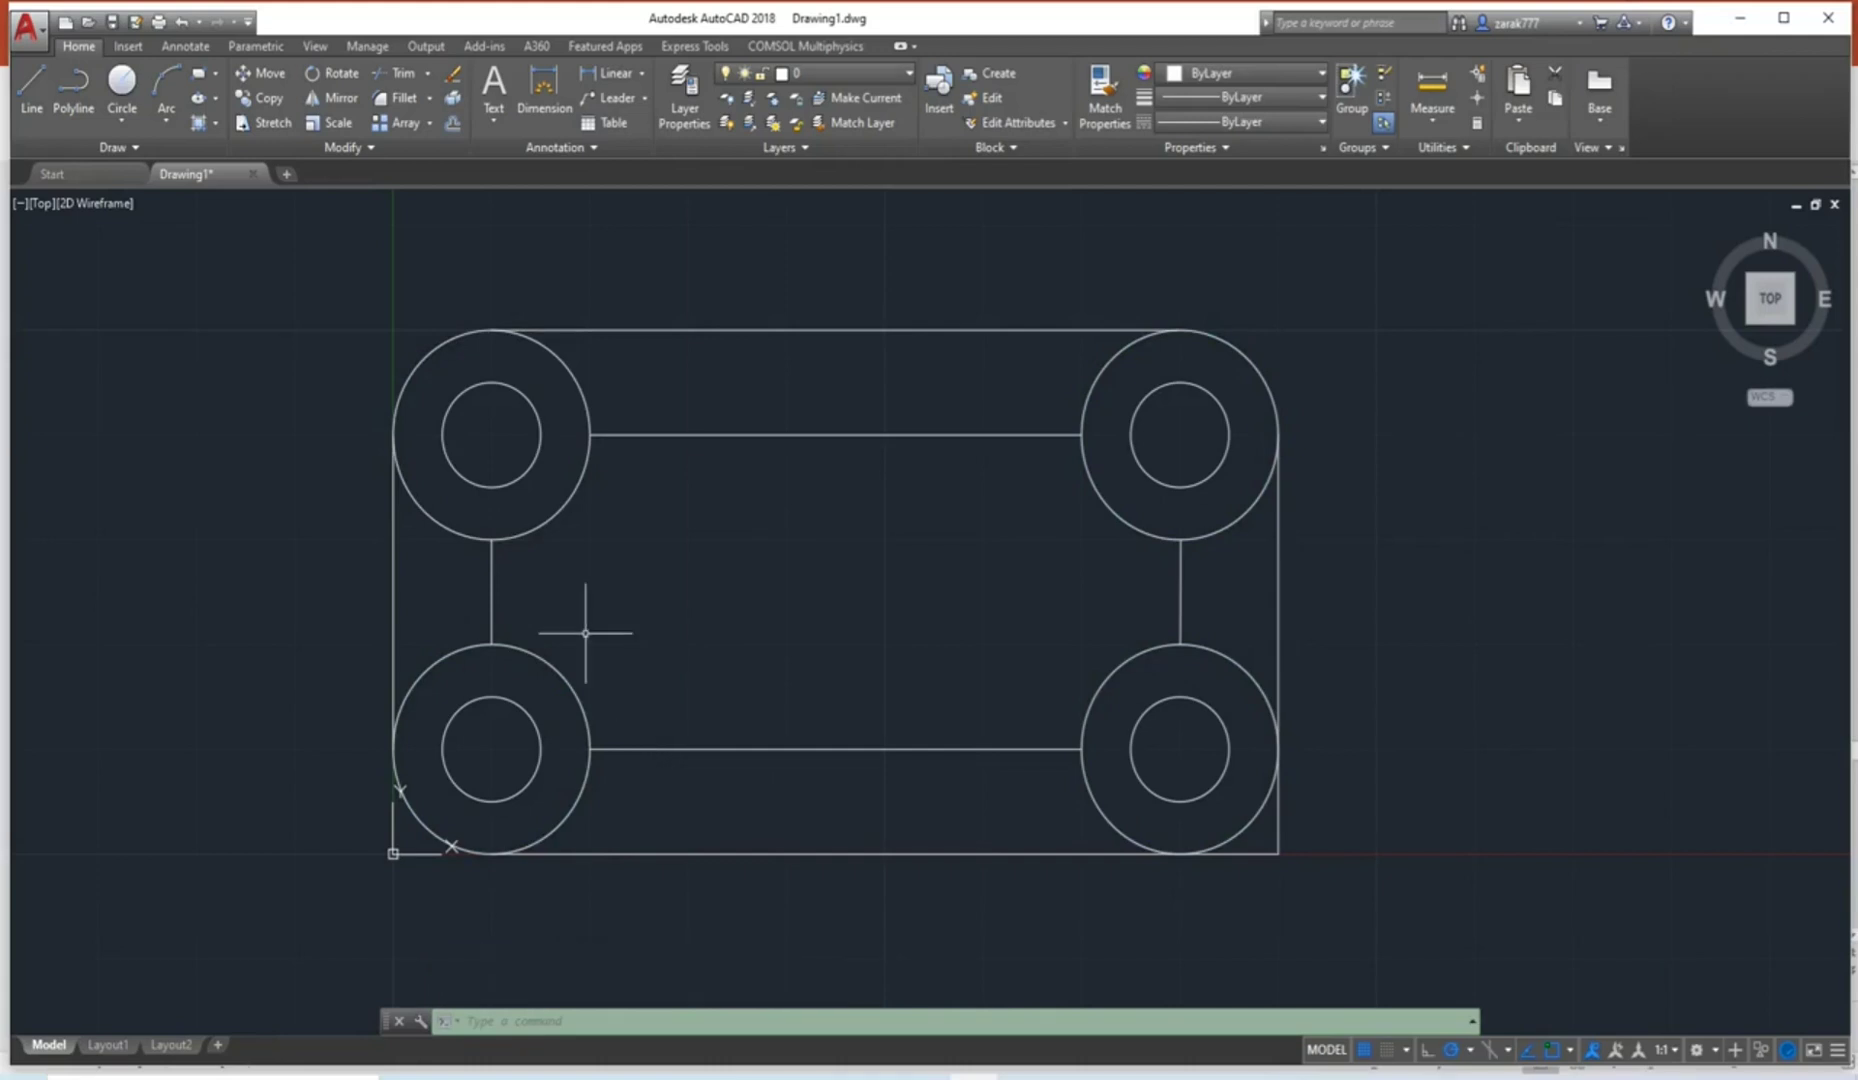
# Start a new TRIM command from the command line after browsing recent commands.
pyautogui.write('TRIM')
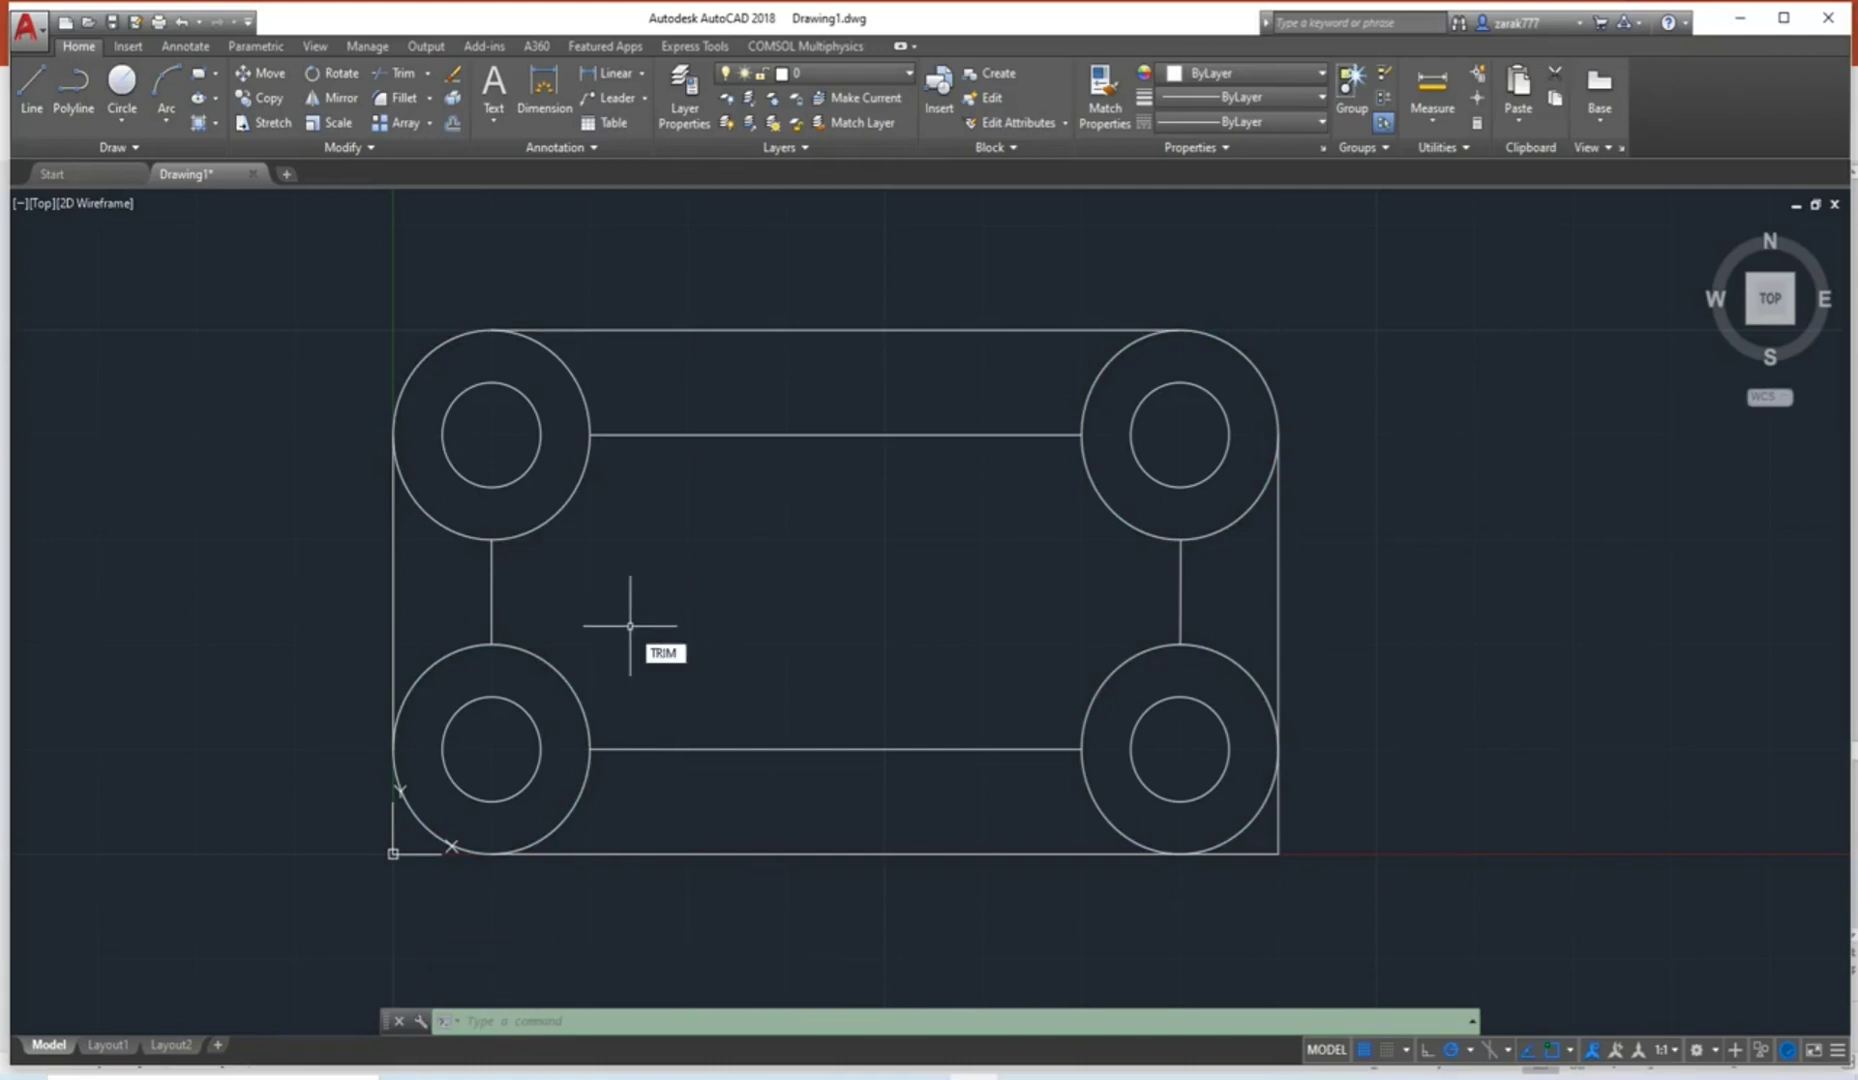
pyautogui.press('Return')
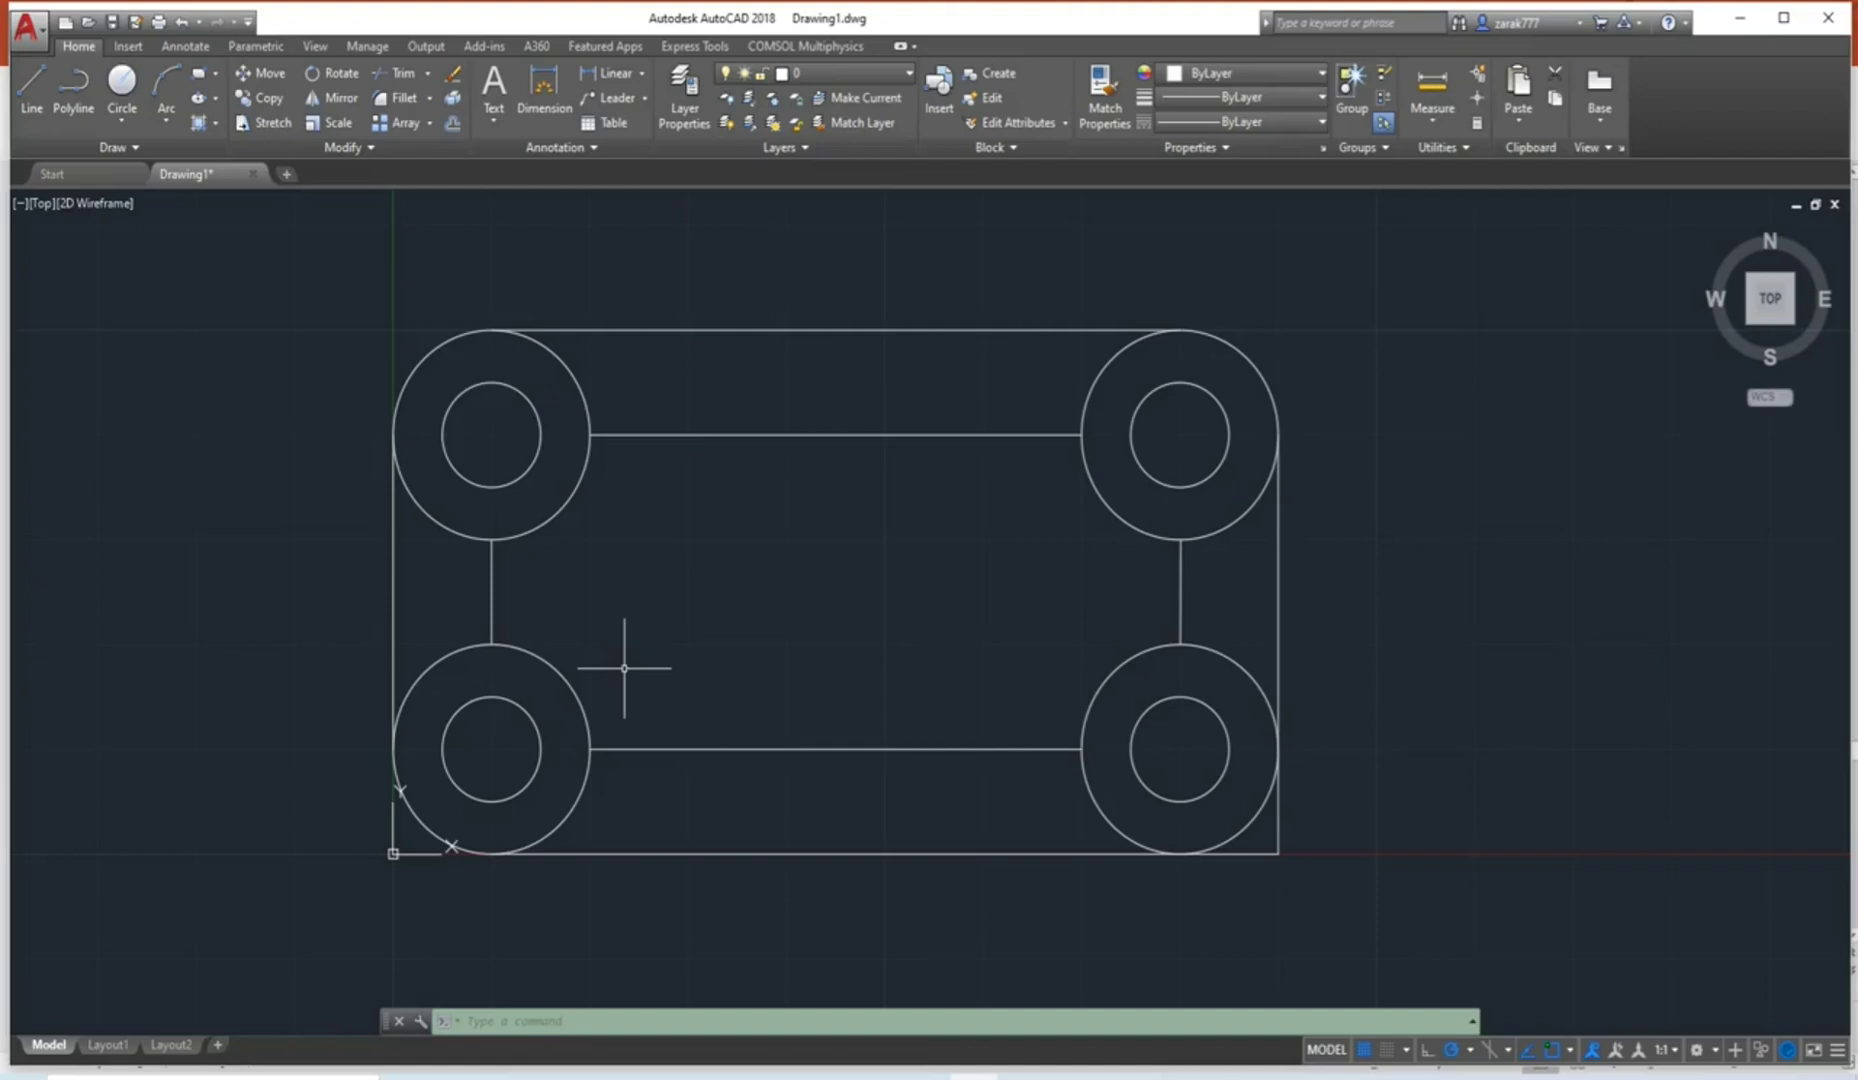
pyautogui.write('TRIM')
pyautogui.press('BackSpace')
pyautogui.press('BackSpace')
pyautogui.press('BackSpace')
pyautogui.press('BackSpace')
pyautogui.write('LINE')
pyautogui.press('BackSpace')
pyautogui.press('BackSpace')
pyautogui.press('BackSpace')
pyautogui.press('BackSpace')
pyautogui.write('ZOOM')
pyautogui.press('BackSpace')
pyautogui.press('BackSpace')
pyautogui.press('BackSpace')
pyautogui.press('BackSpace')
pyautogui.write('CIRCLE')
pyautogui.press('BackSpace')
pyautogui.press('BackSpace')
pyautogui.press('BackSpace')
pyautogui.press('BackSpace')
pyautogui.press('BackSpace')
pyautogui.press('BackSpace')
pyautogui.write('TRIM')
pyautogui.press('BackSpace')
pyautogui.press('BackSpace')
pyautogui.press('BackSpace')
pyautogui.press('BackSpace')
pyautogui.write('LINE')
pyautogui.press('BackSpace')
pyautogui.press('BackSpace')
pyautogui.press('BackSpace')
pyautogui.press('BackSpace')
pyautogui.write('TRIM')
pyautogui.press('Escape')
pyautogui.press('Return')
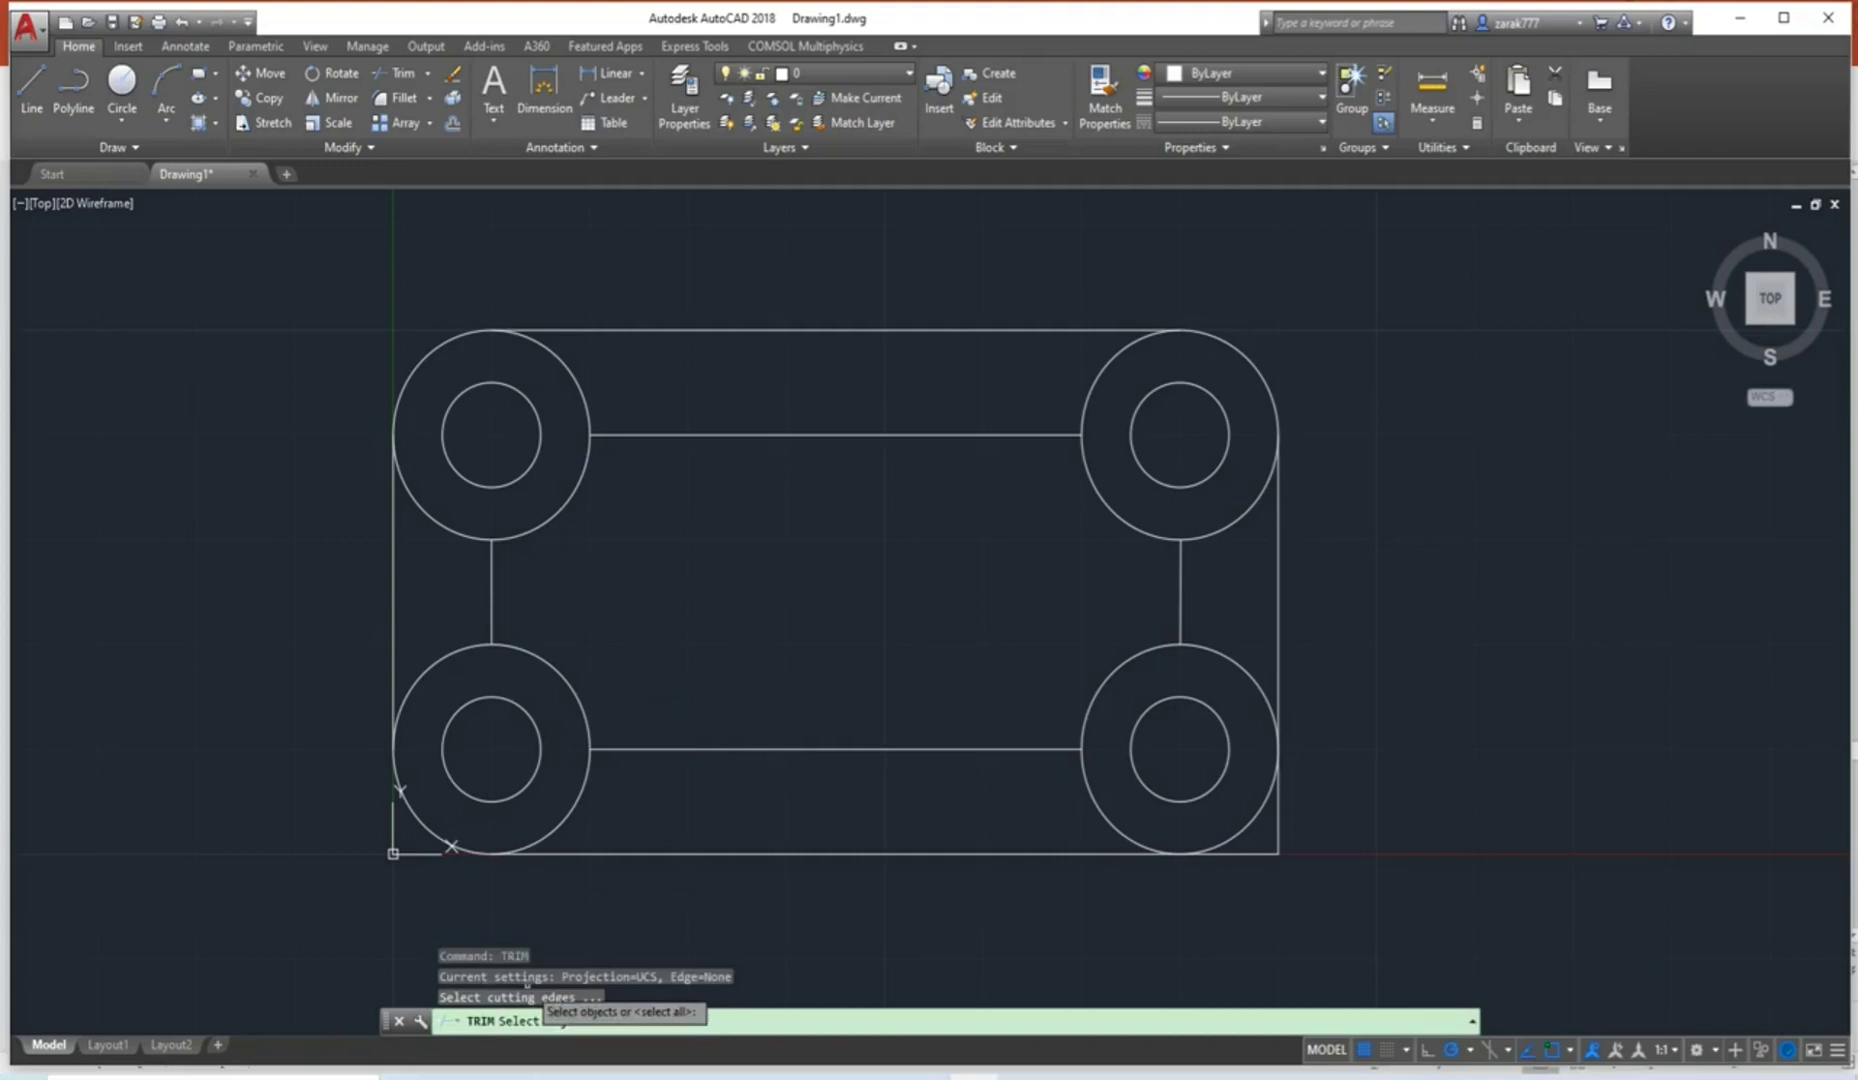
# Choose the vertical connecting lines and outer left and right edges as cutting edges.
pyautogui.click(490, 585)
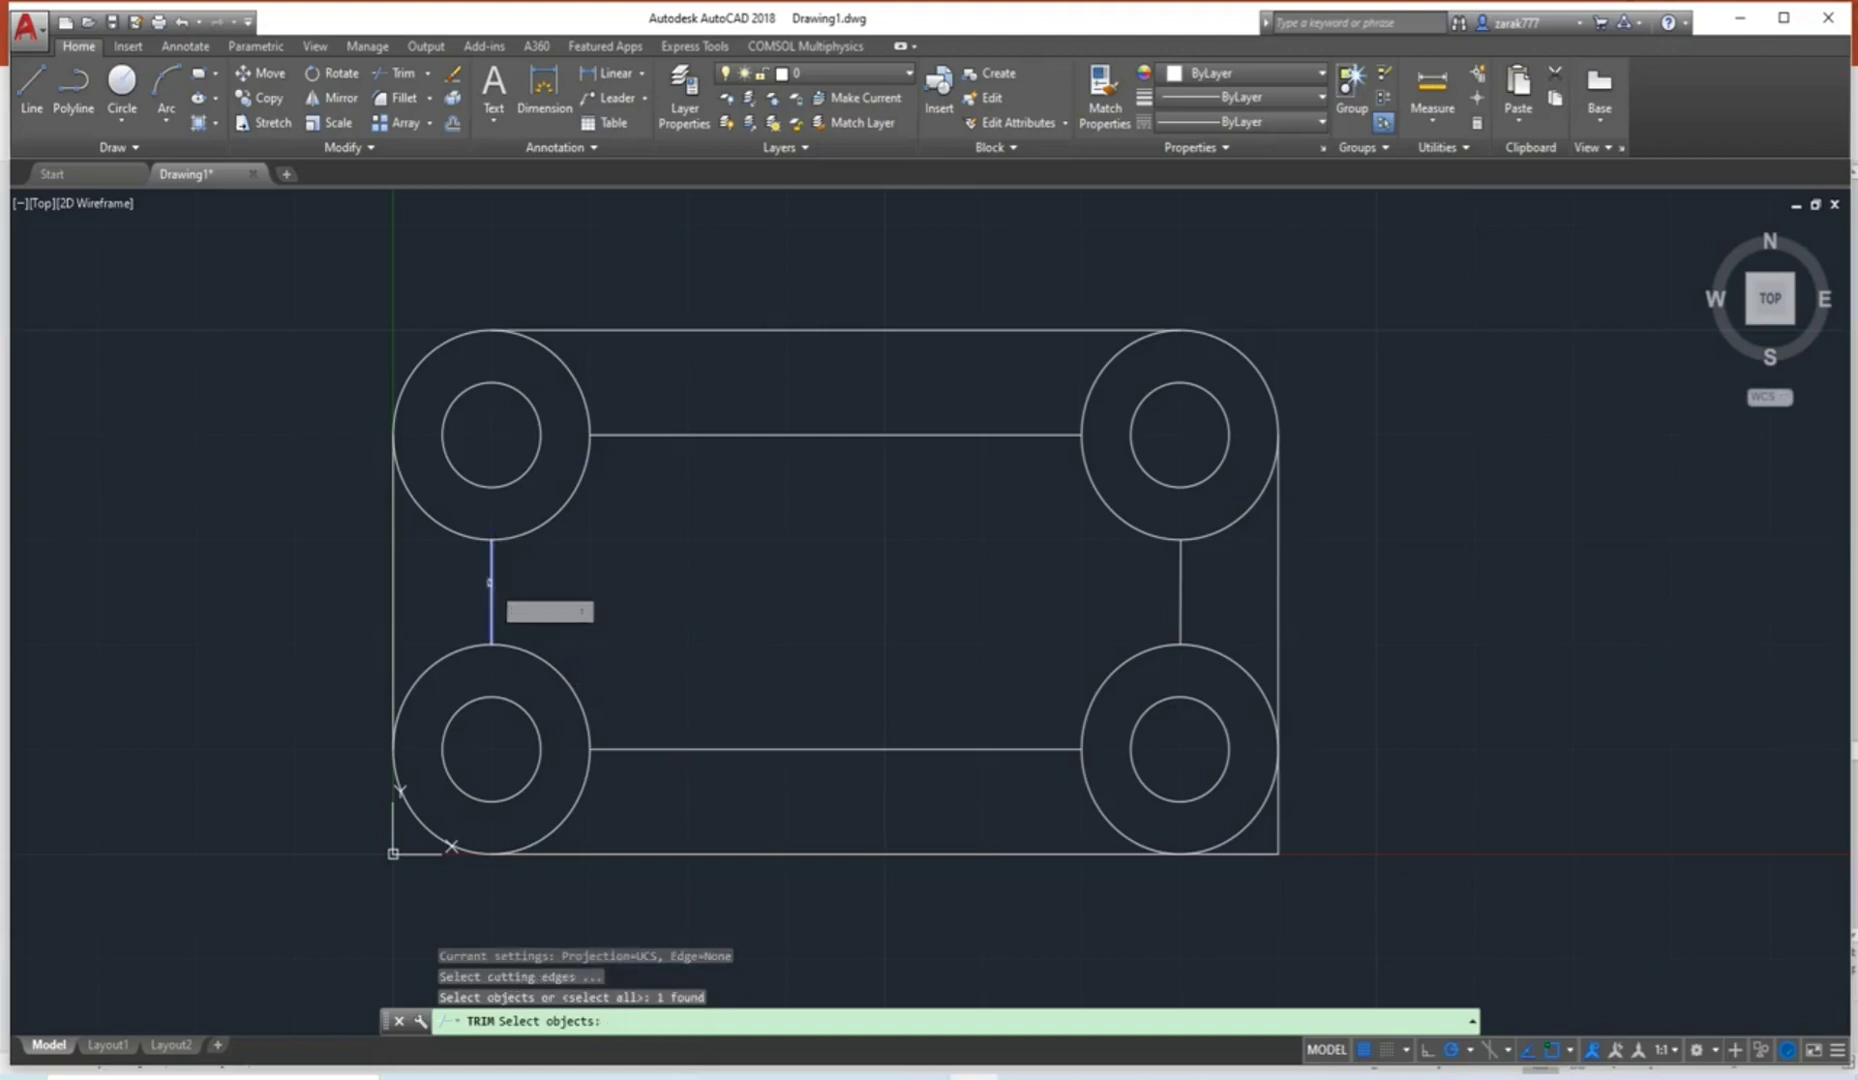
pyautogui.click(393, 589)
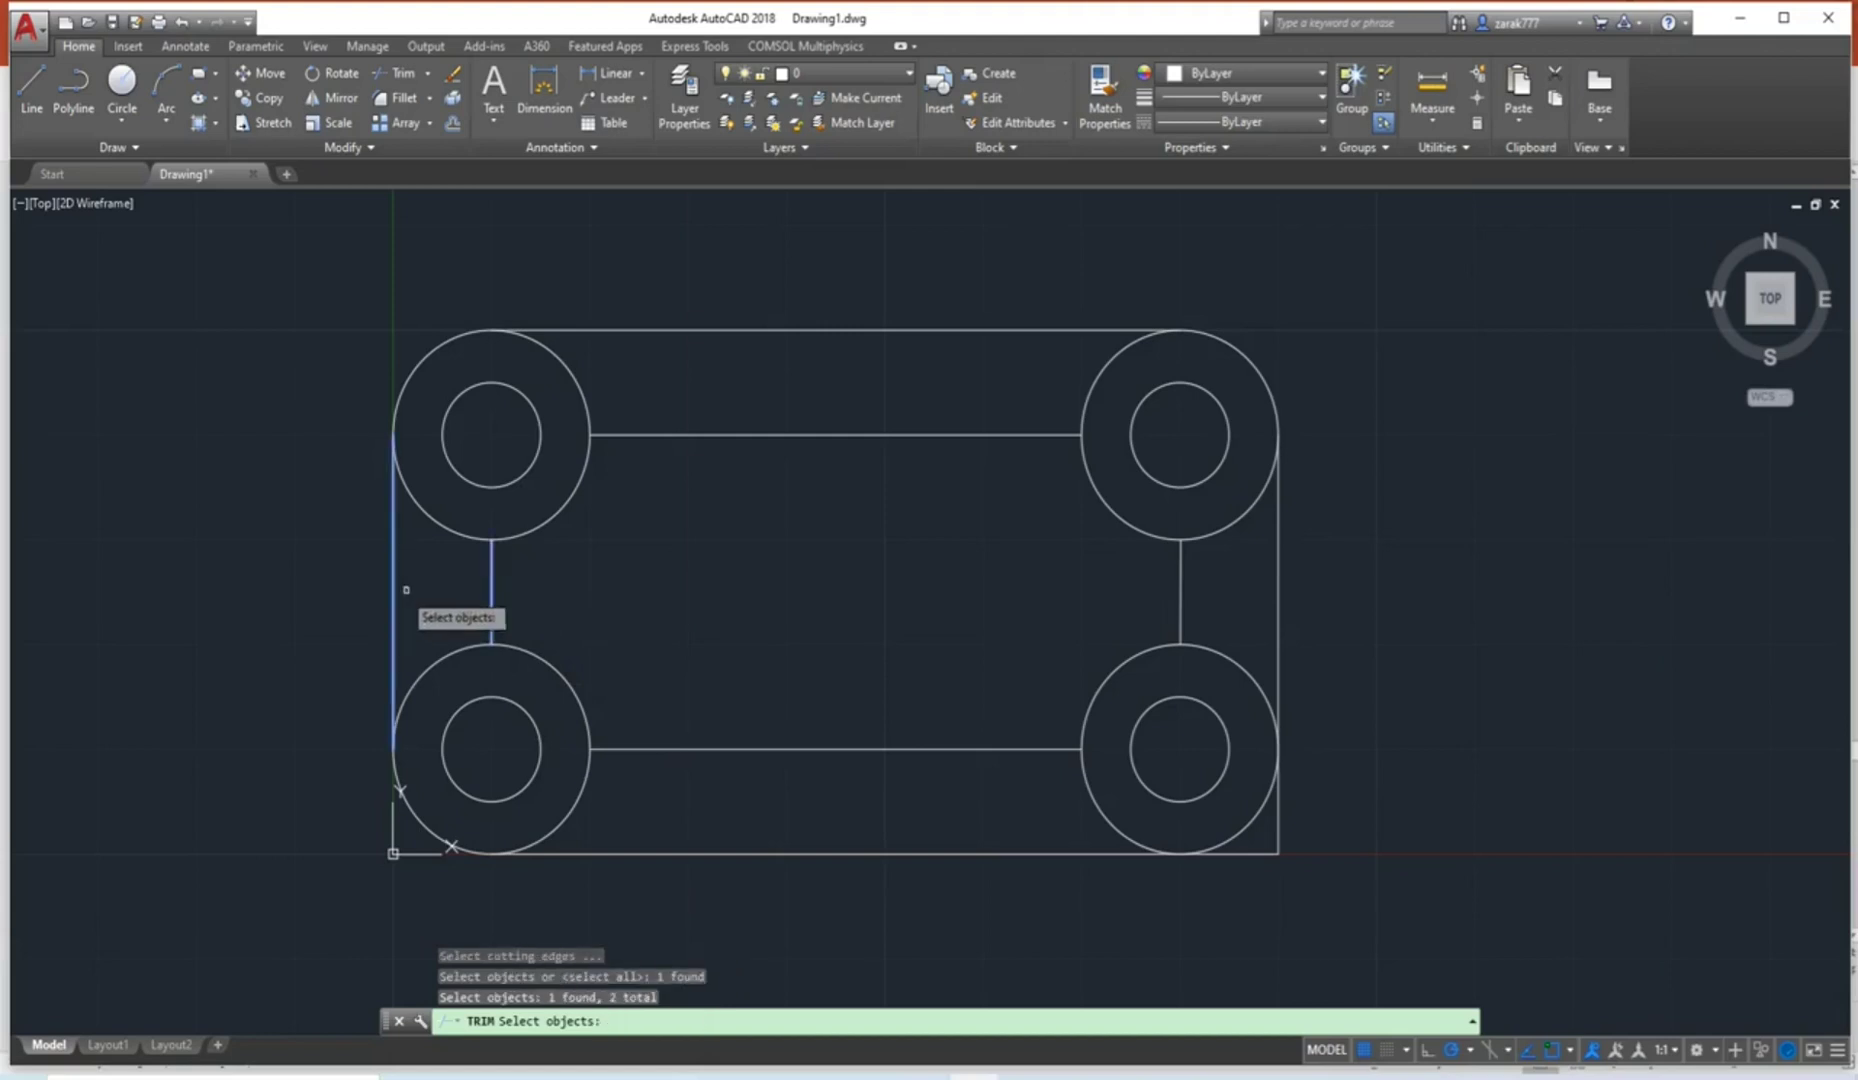
pyautogui.click(1181, 601)
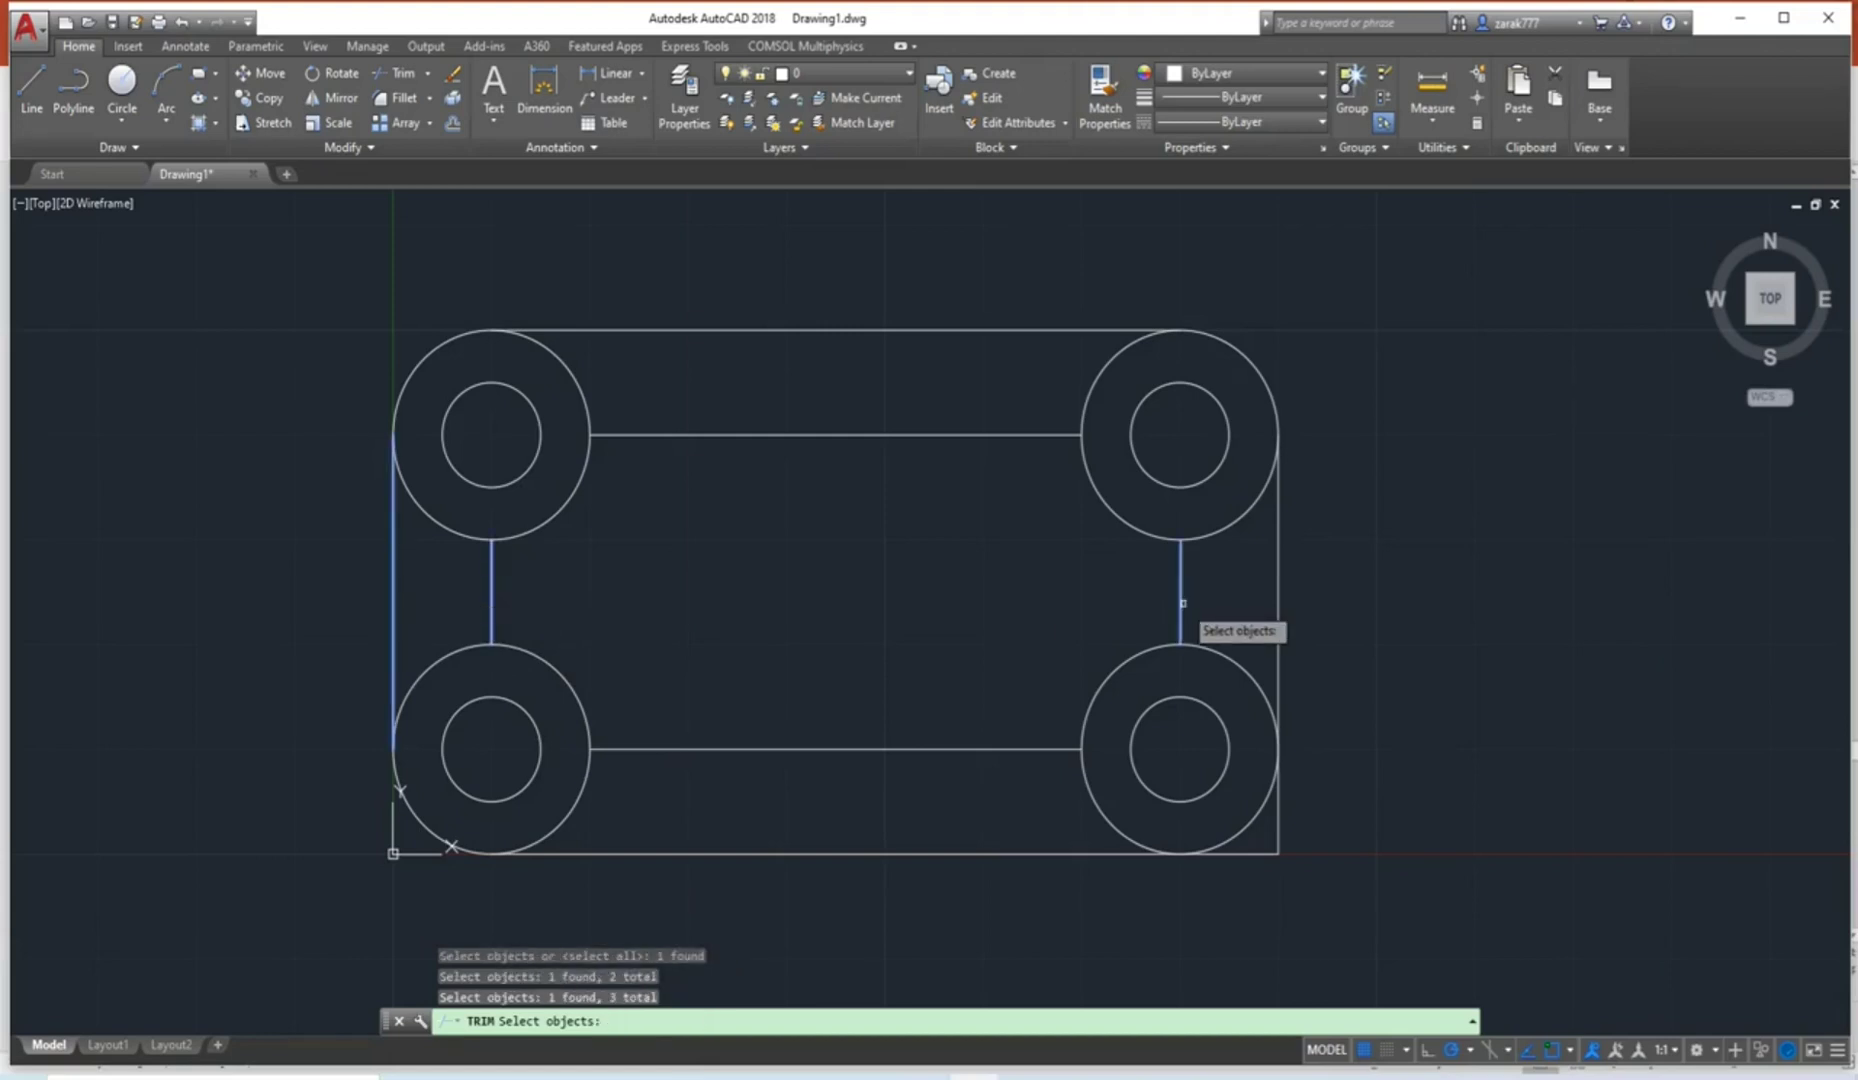
pyautogui.click(1278, 595)
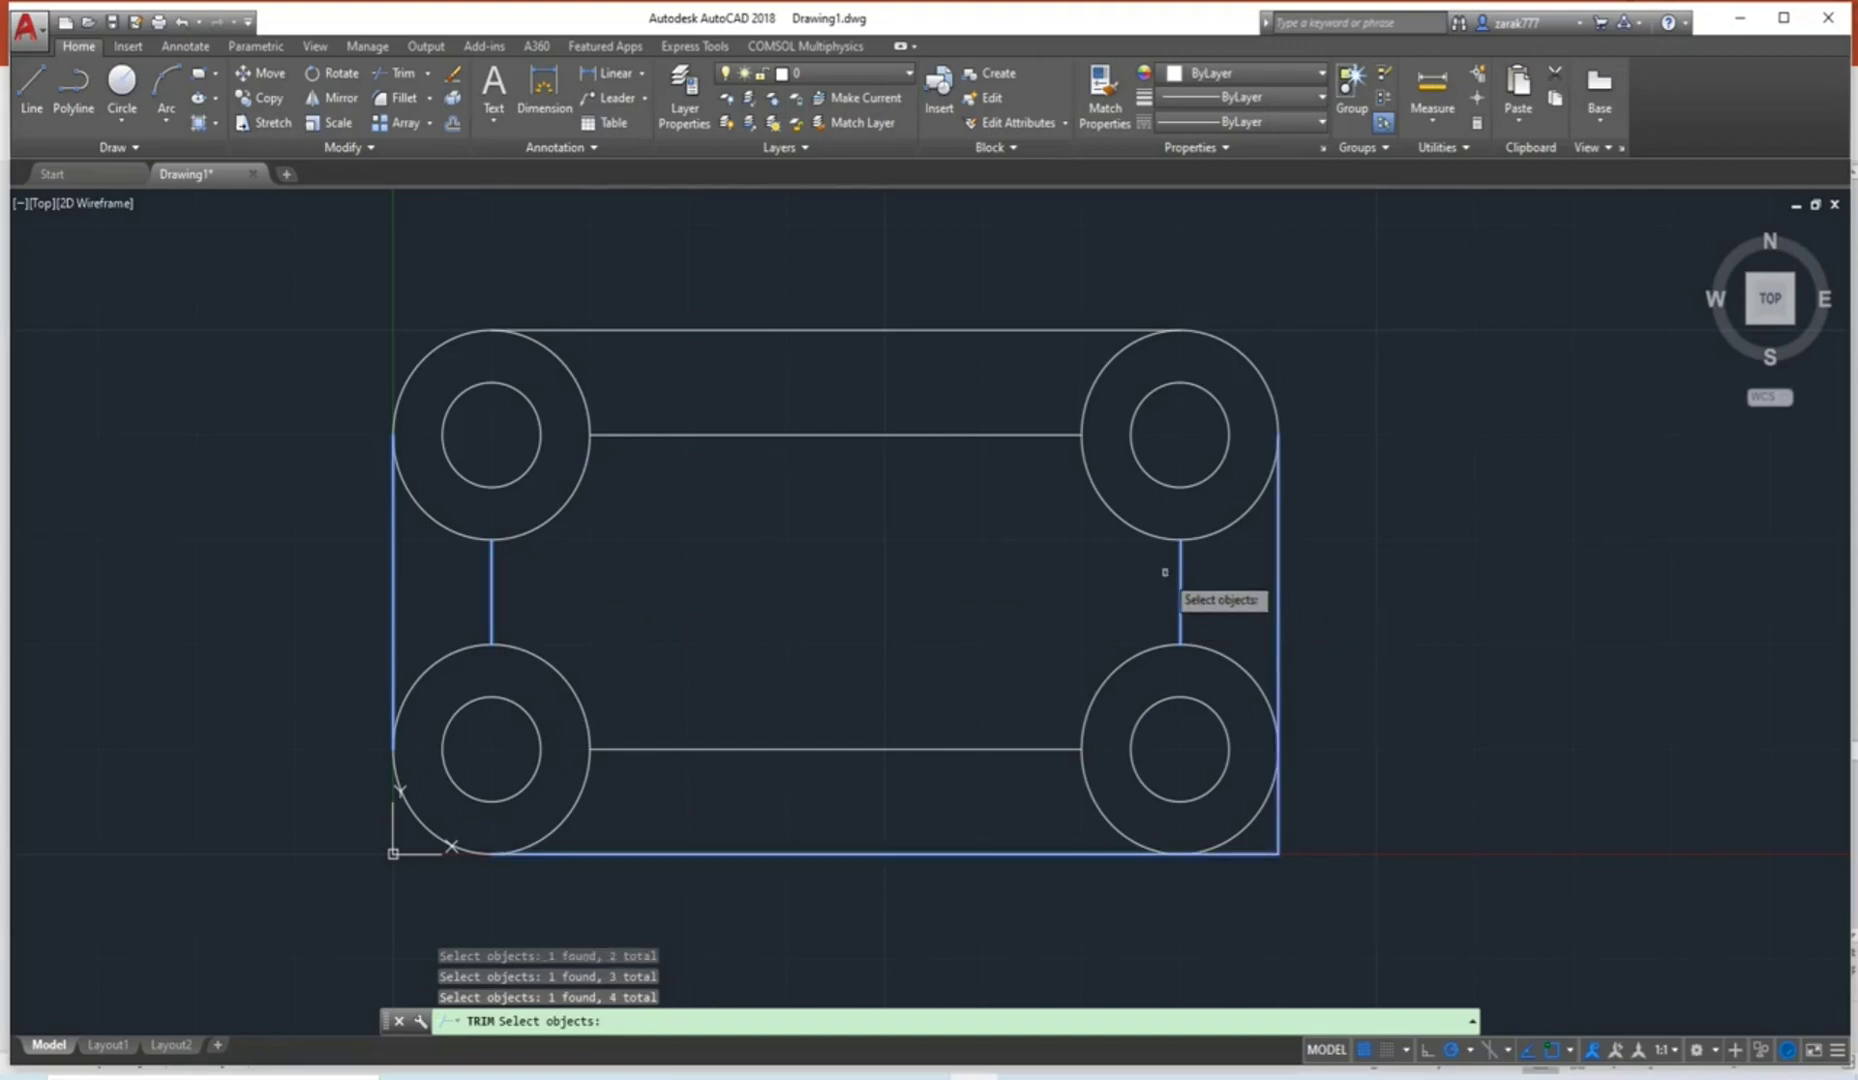
pyautogui.press('Return')
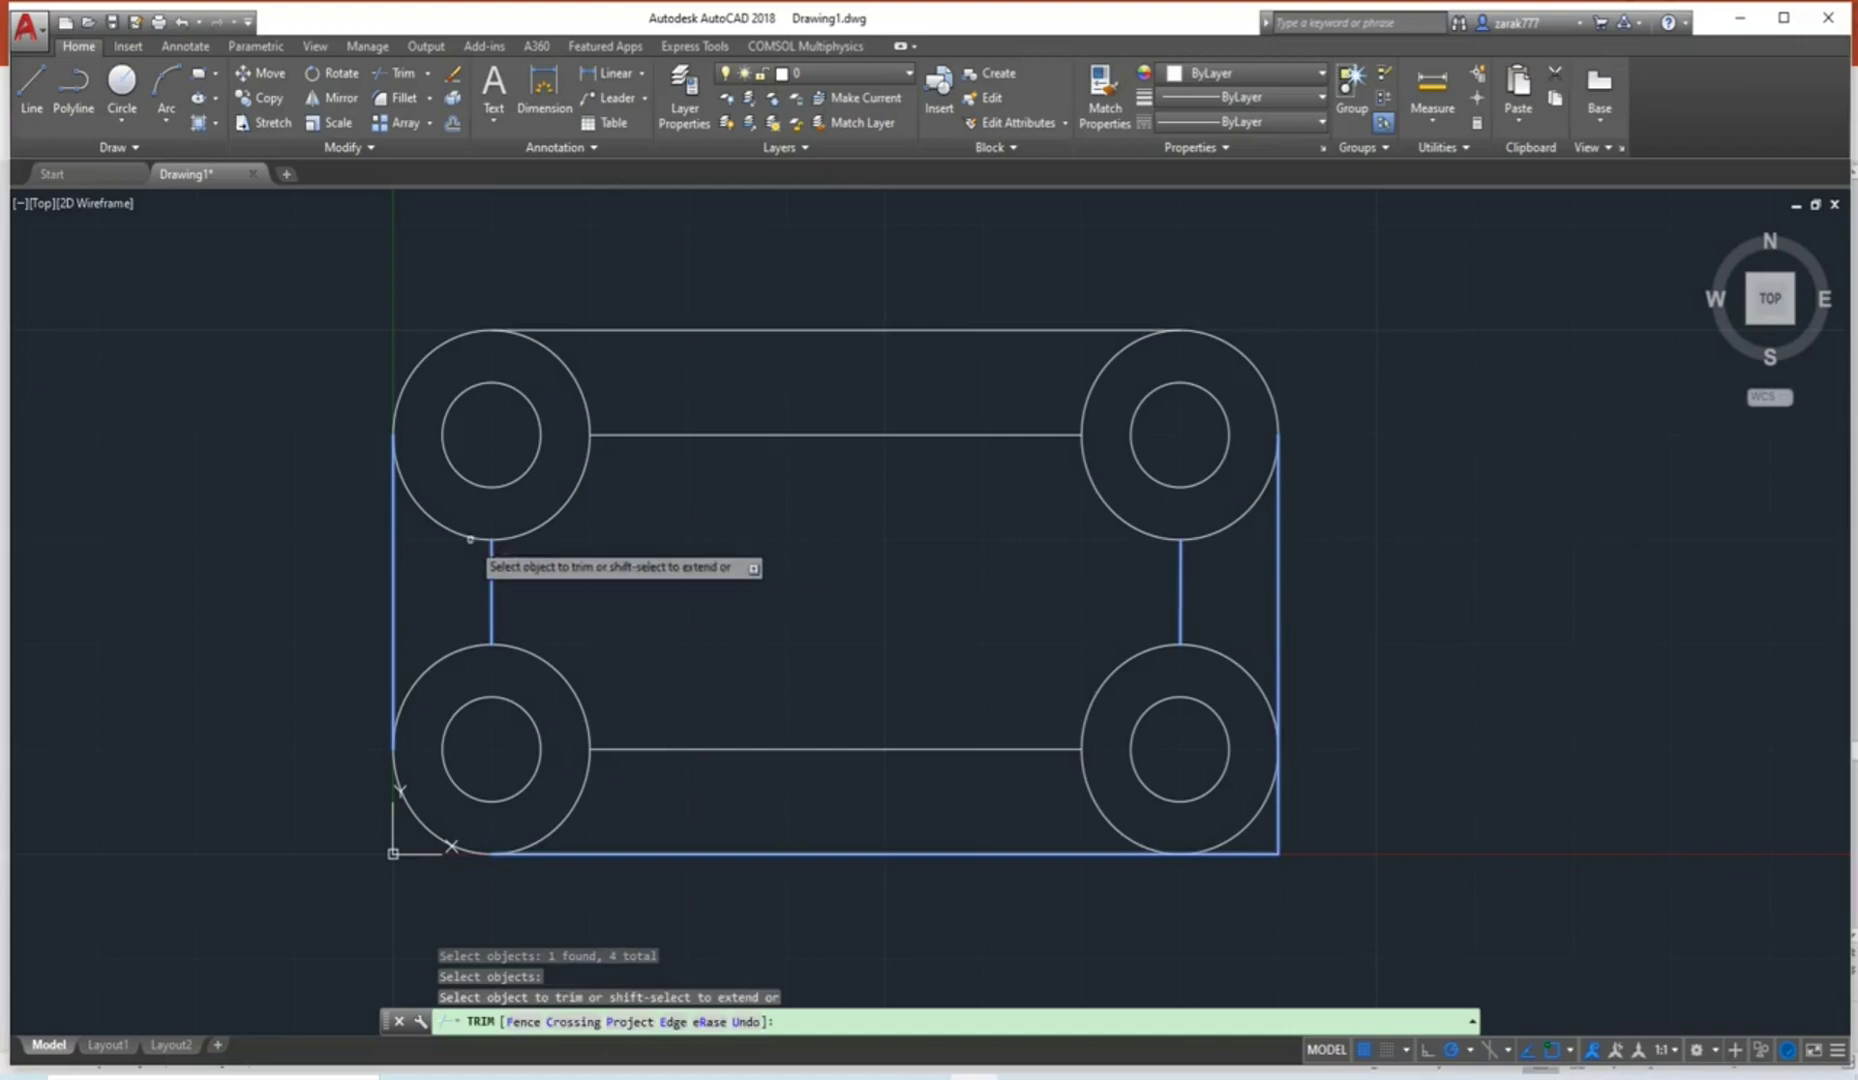
# Trim the inward arcs of the four outer circles and the right edge piece between them.
pyautogui.click(444, 531)
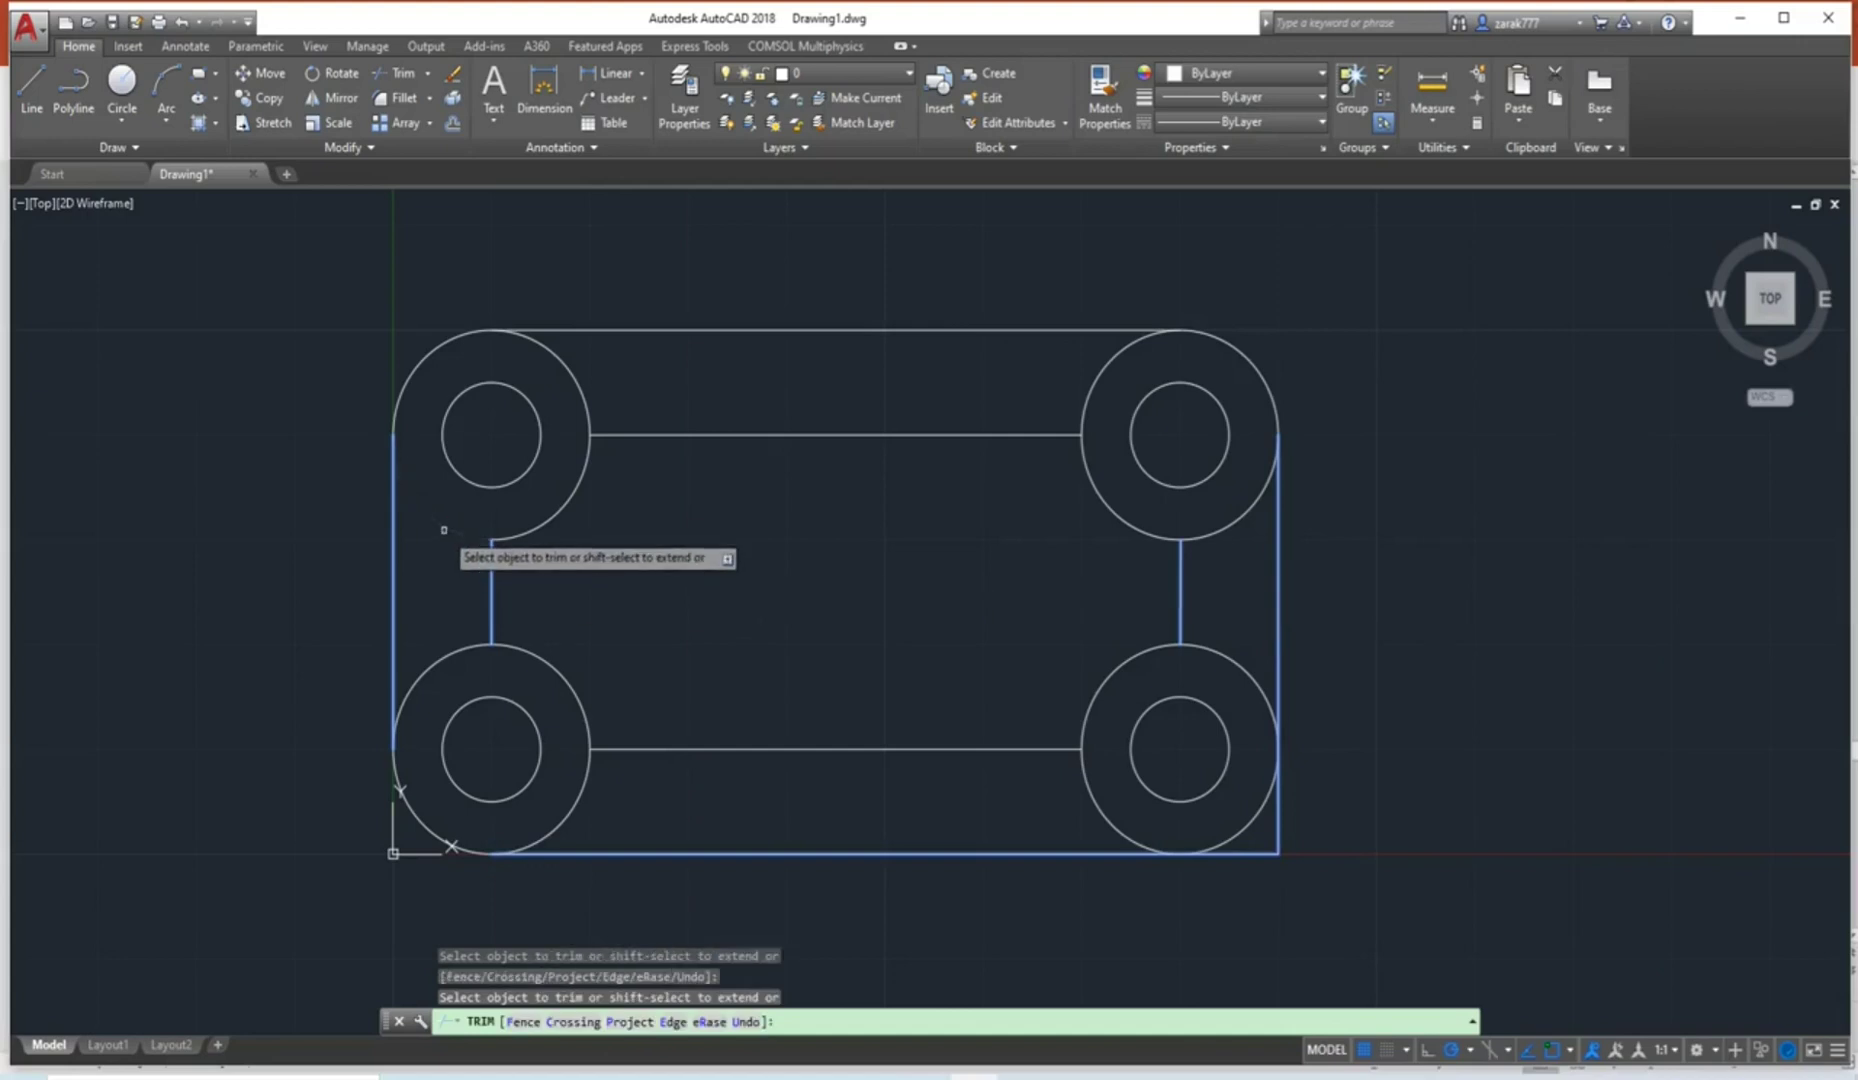
pyautogui.click(443, 663)
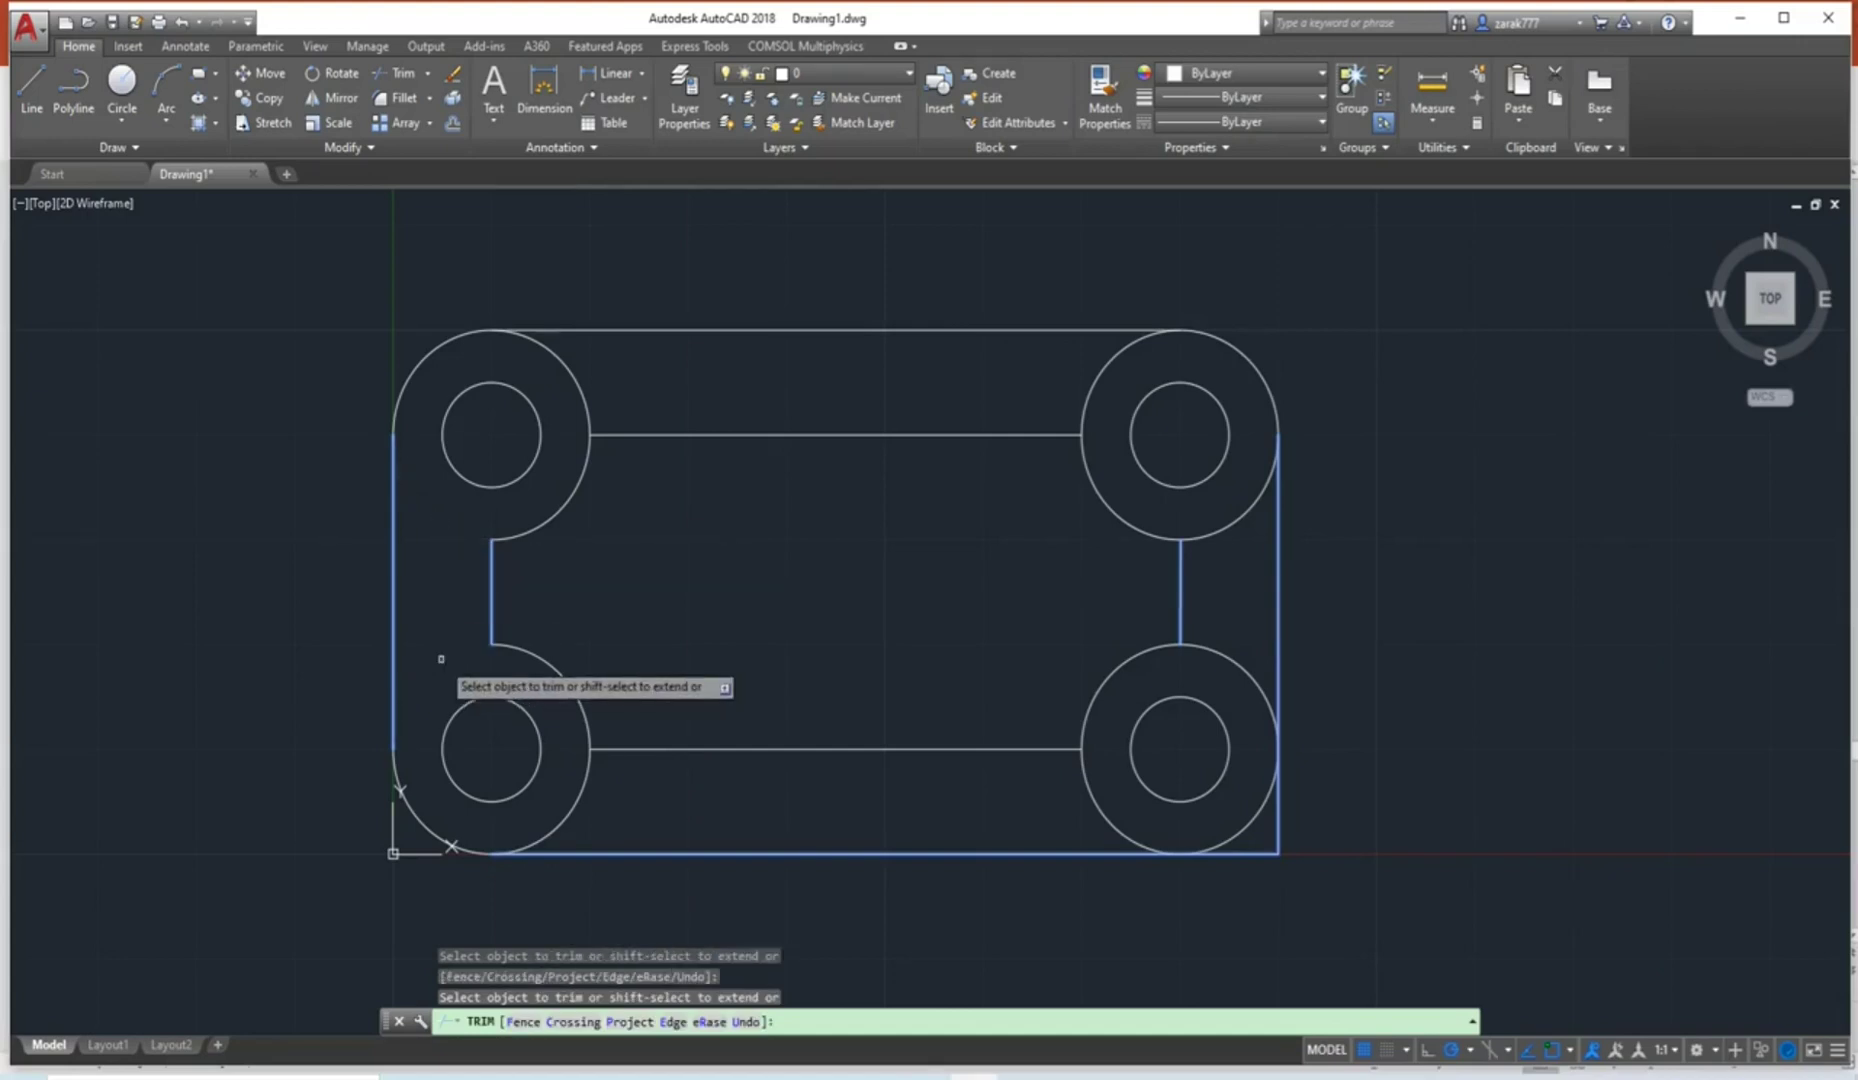
pyautogui.click(1214, 661)
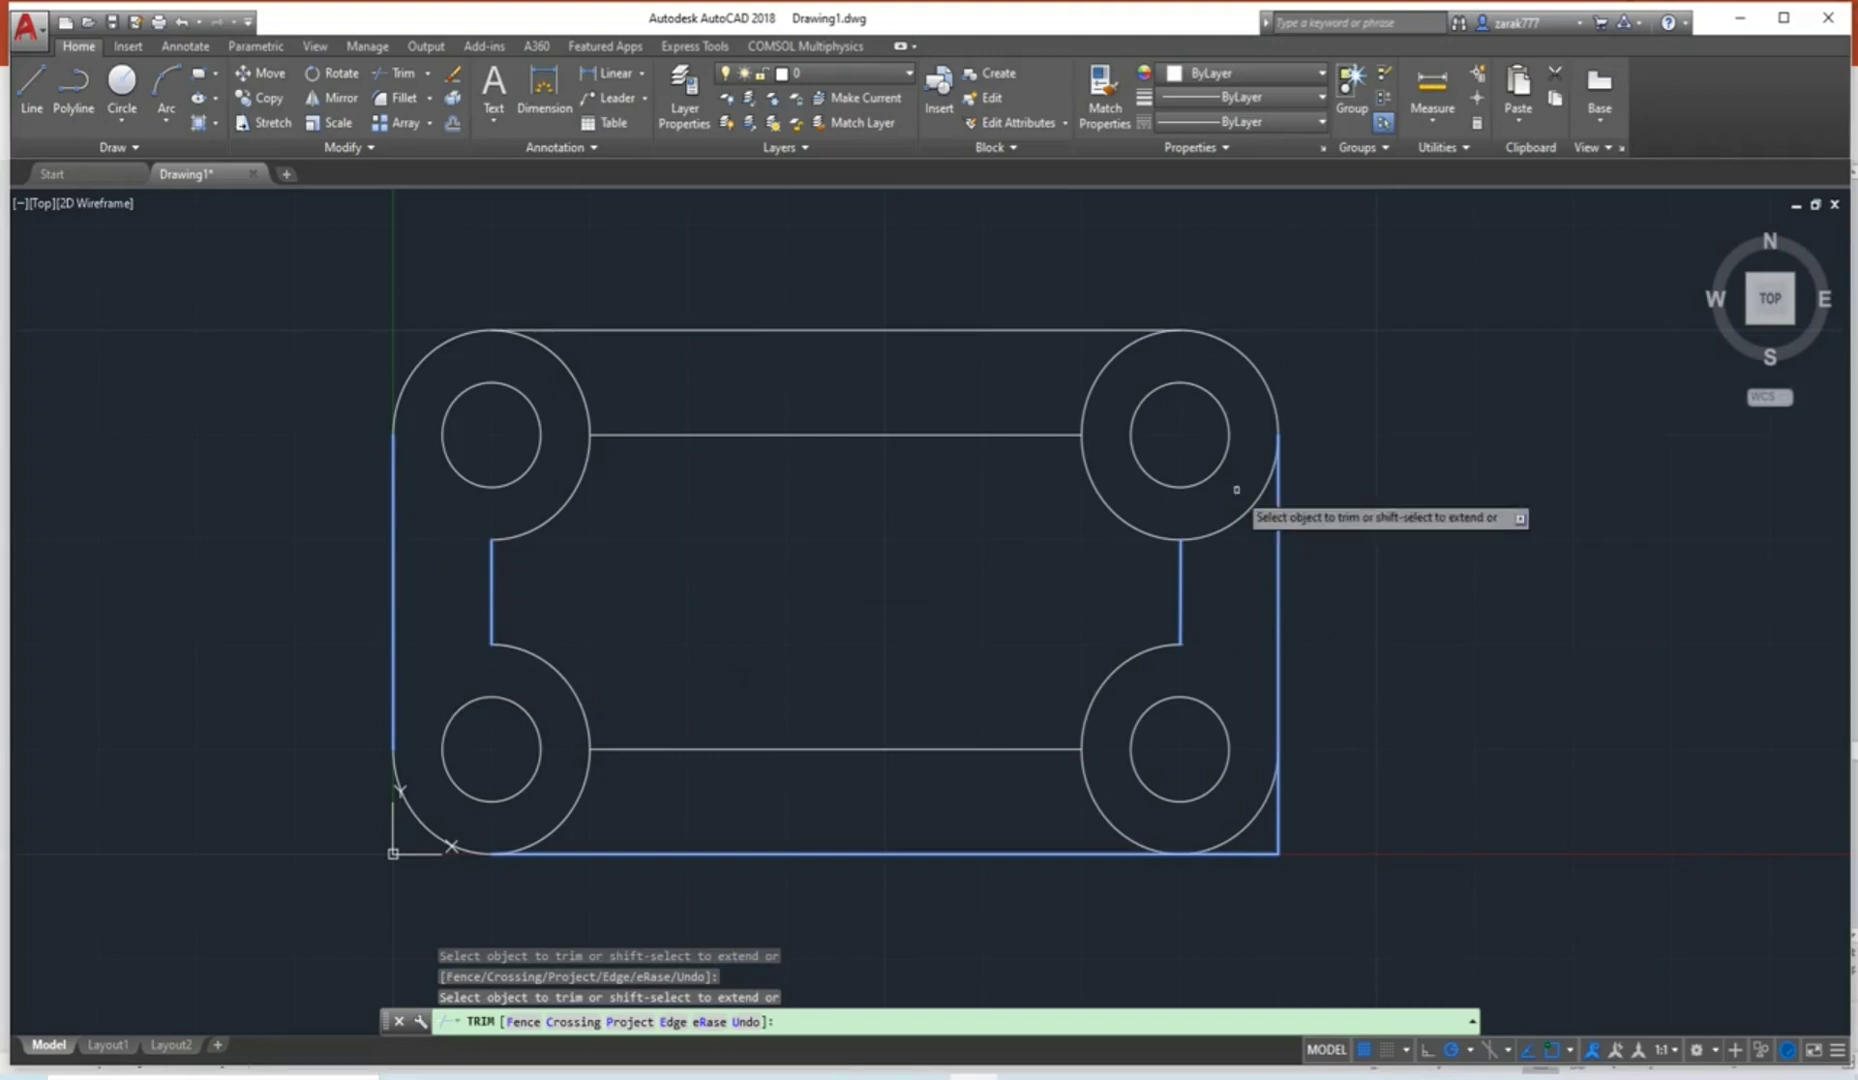
pyautogui.click(1238, 521)
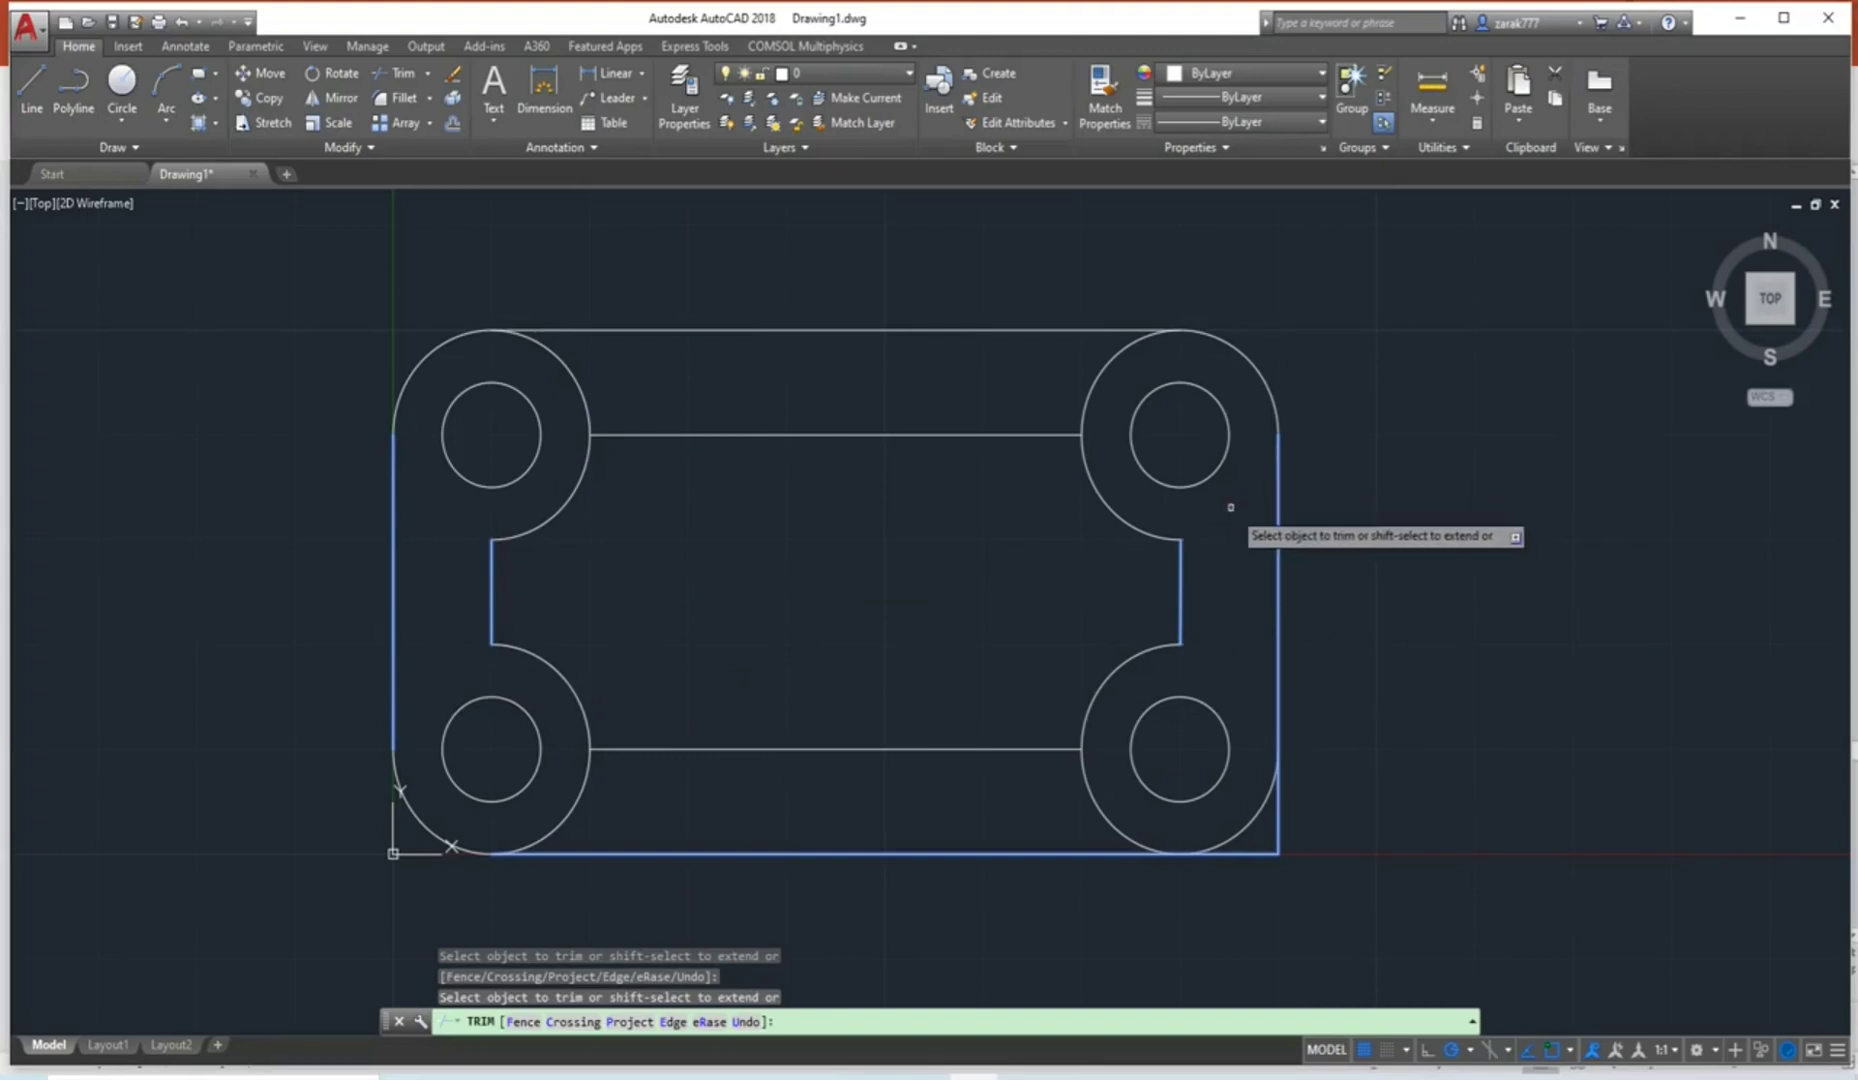
pyautogui.click(1281, 702)
pyautogui.press('Escape')
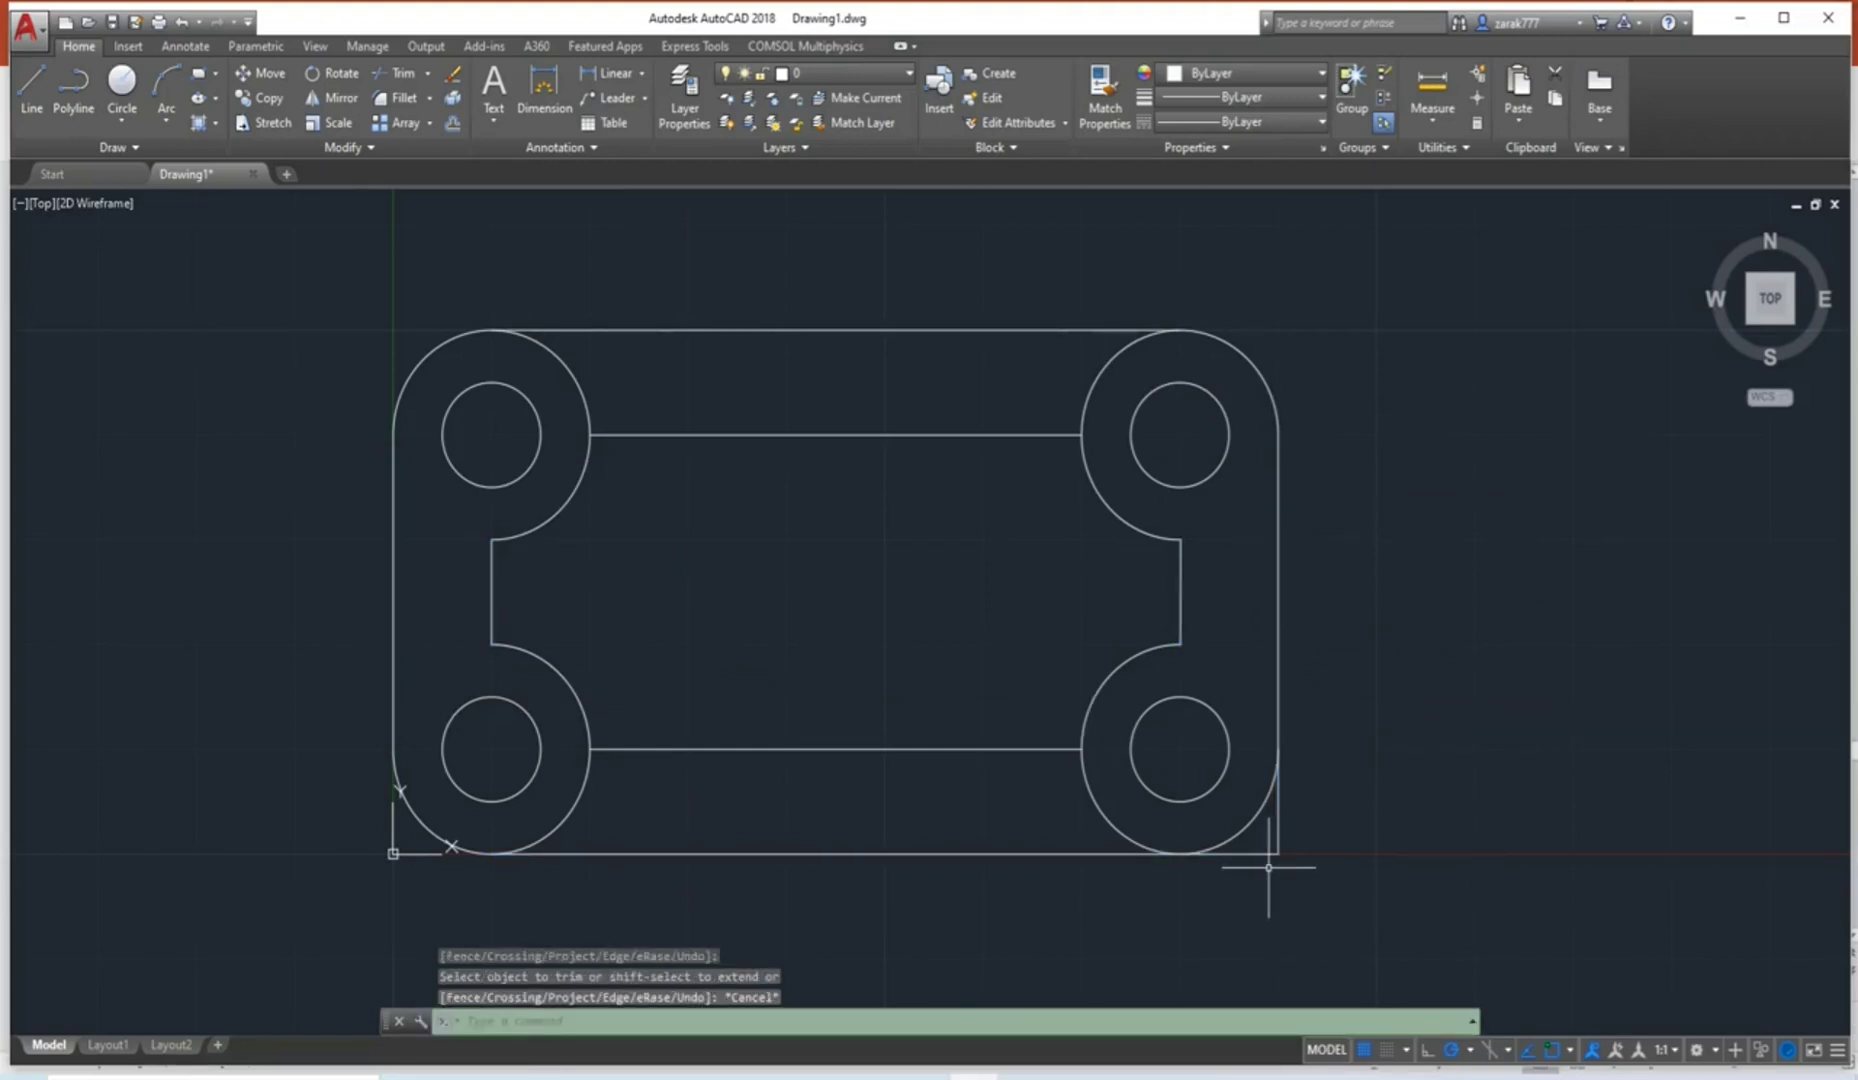
pyautogui.press('space')
# Restart TRIM and choose the inner and outer horizontal lines as cutting edges.
pyautogui.press('Return')
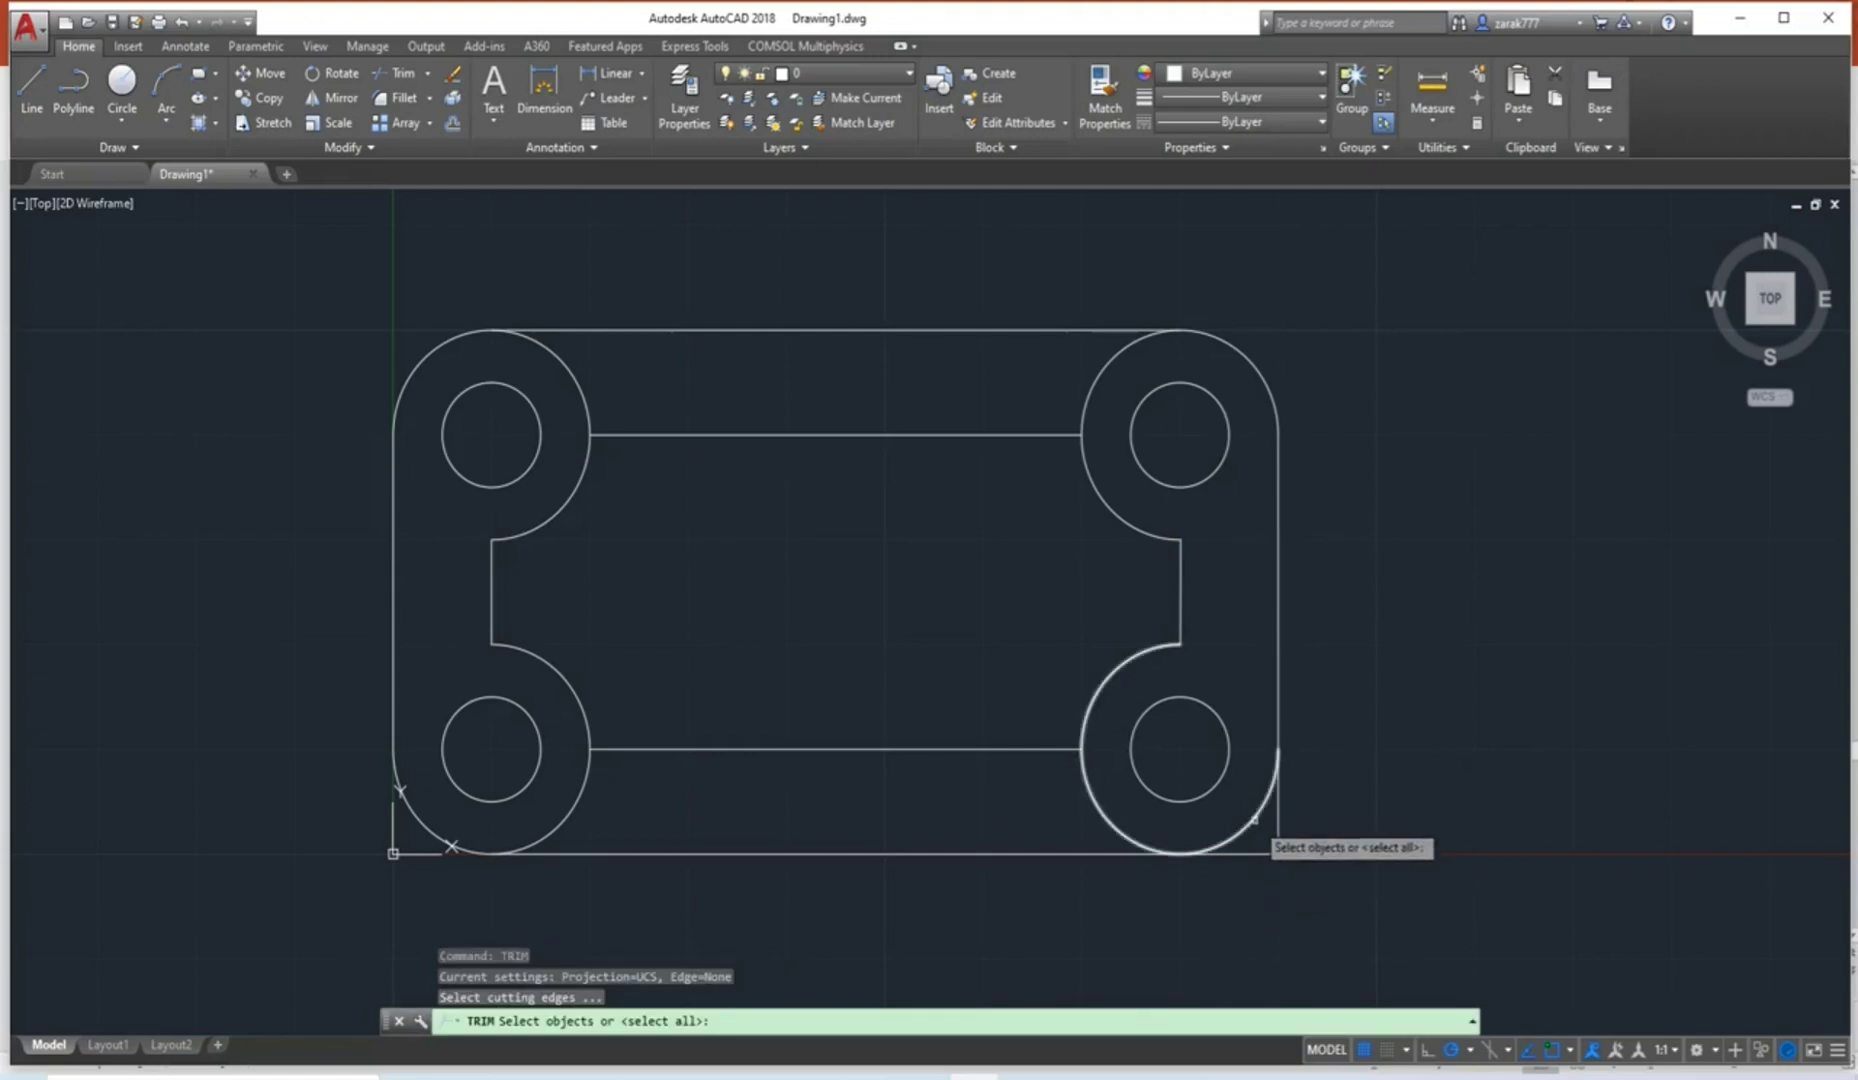
pyautogui.click(1255, 820)
pyautogui.press('Return')
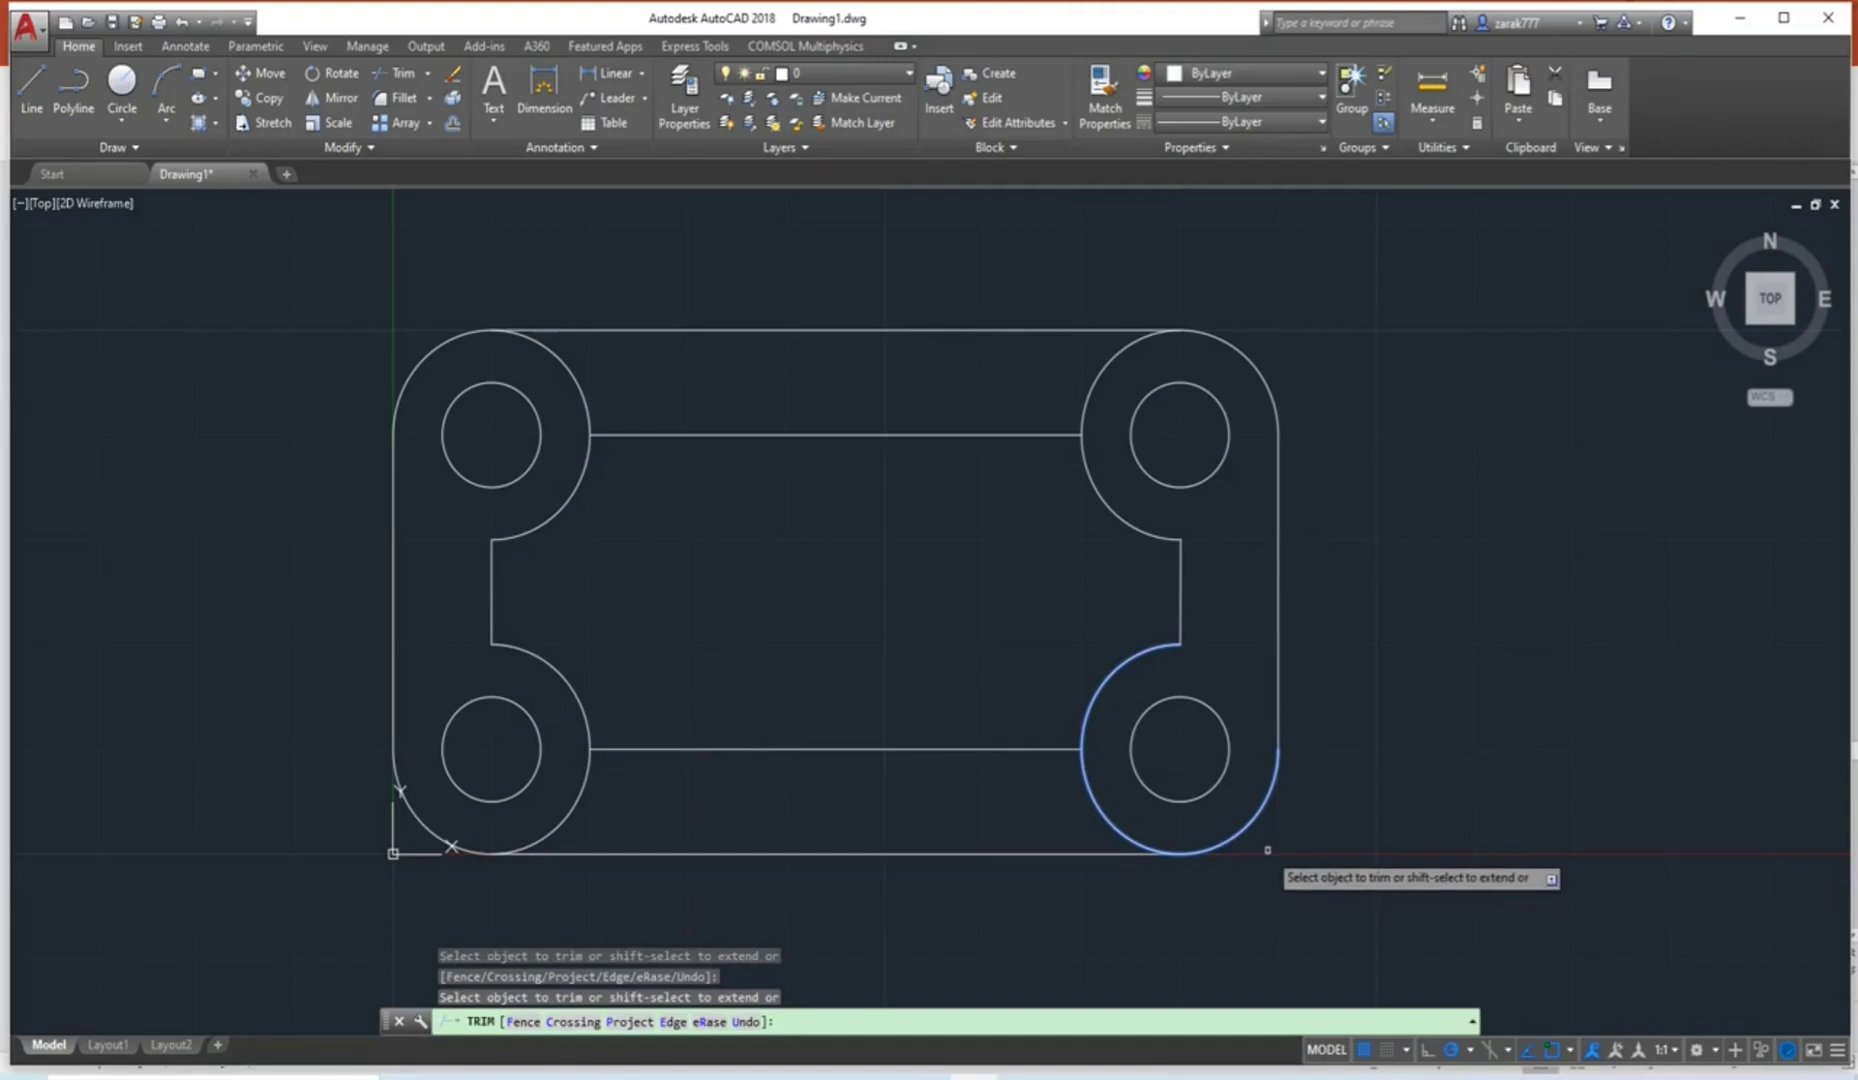
pyautogui.press('Escape')
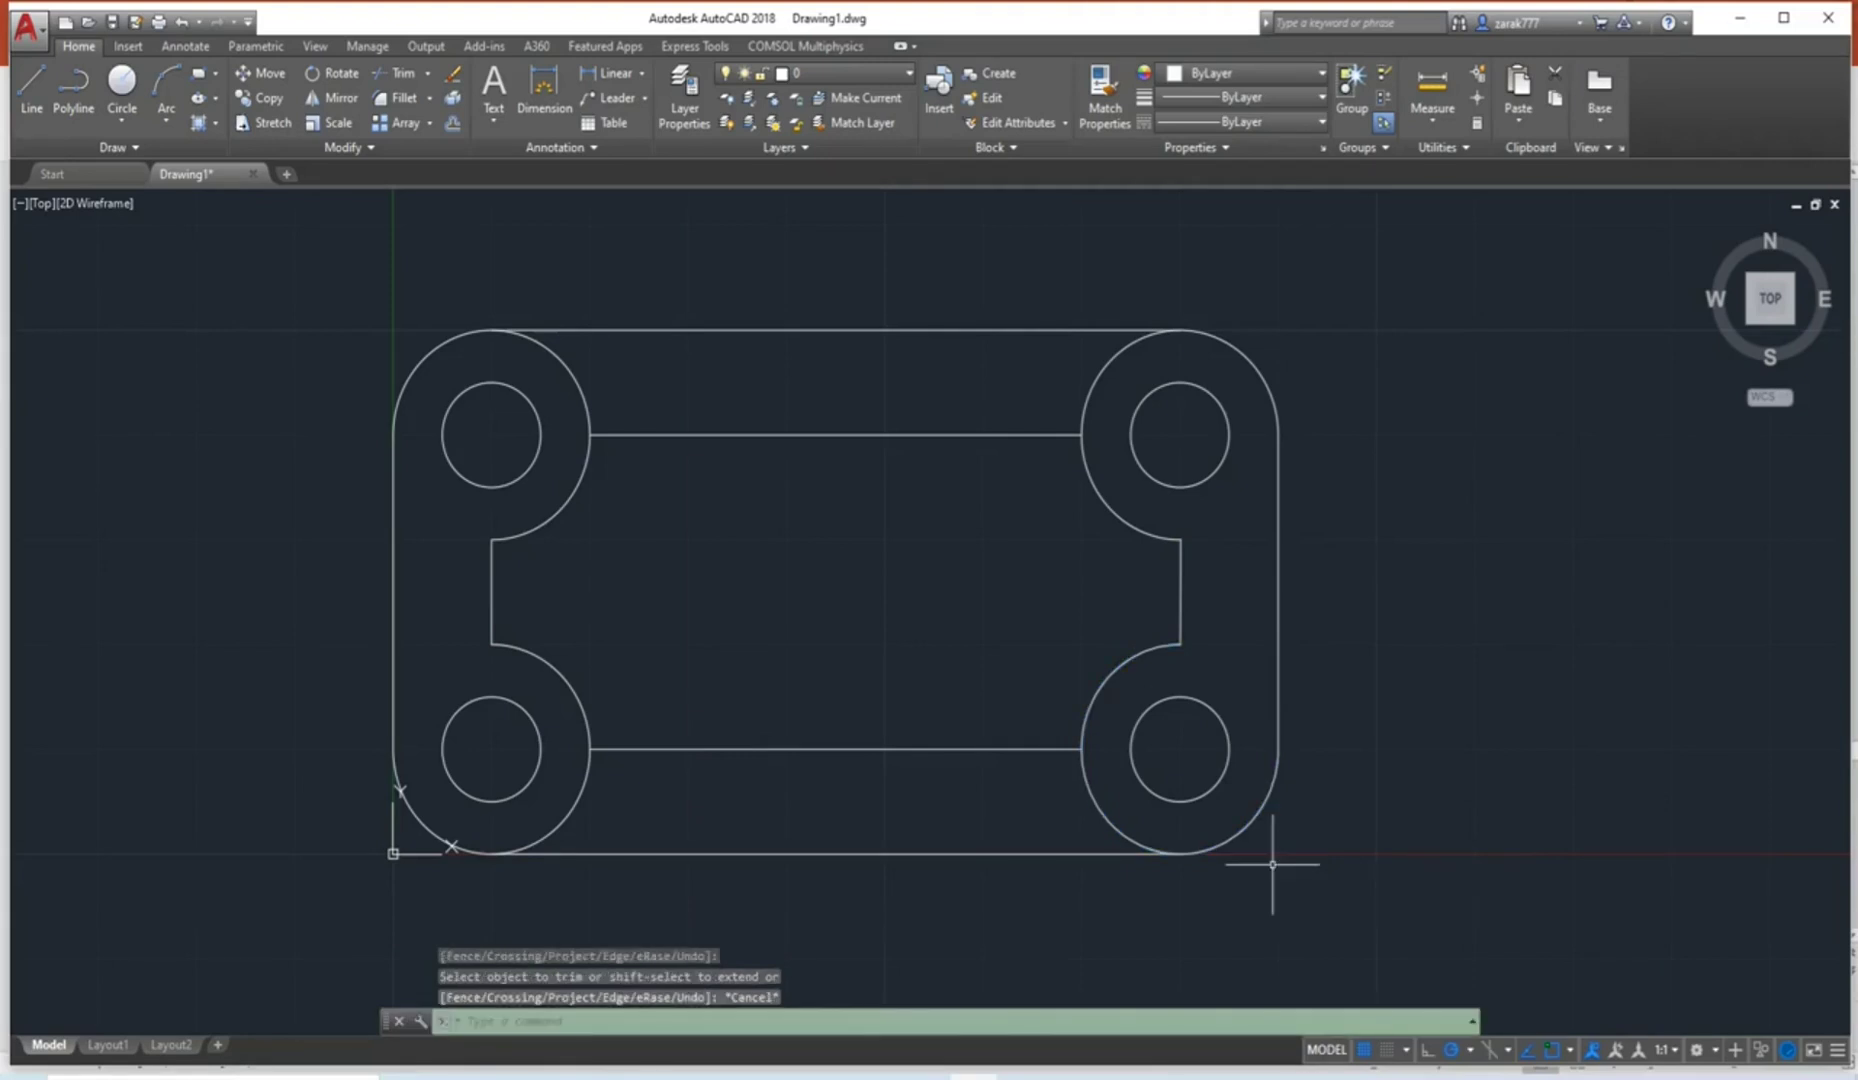
pyautogui.write('TRIM')
pyautogui.press('Return')
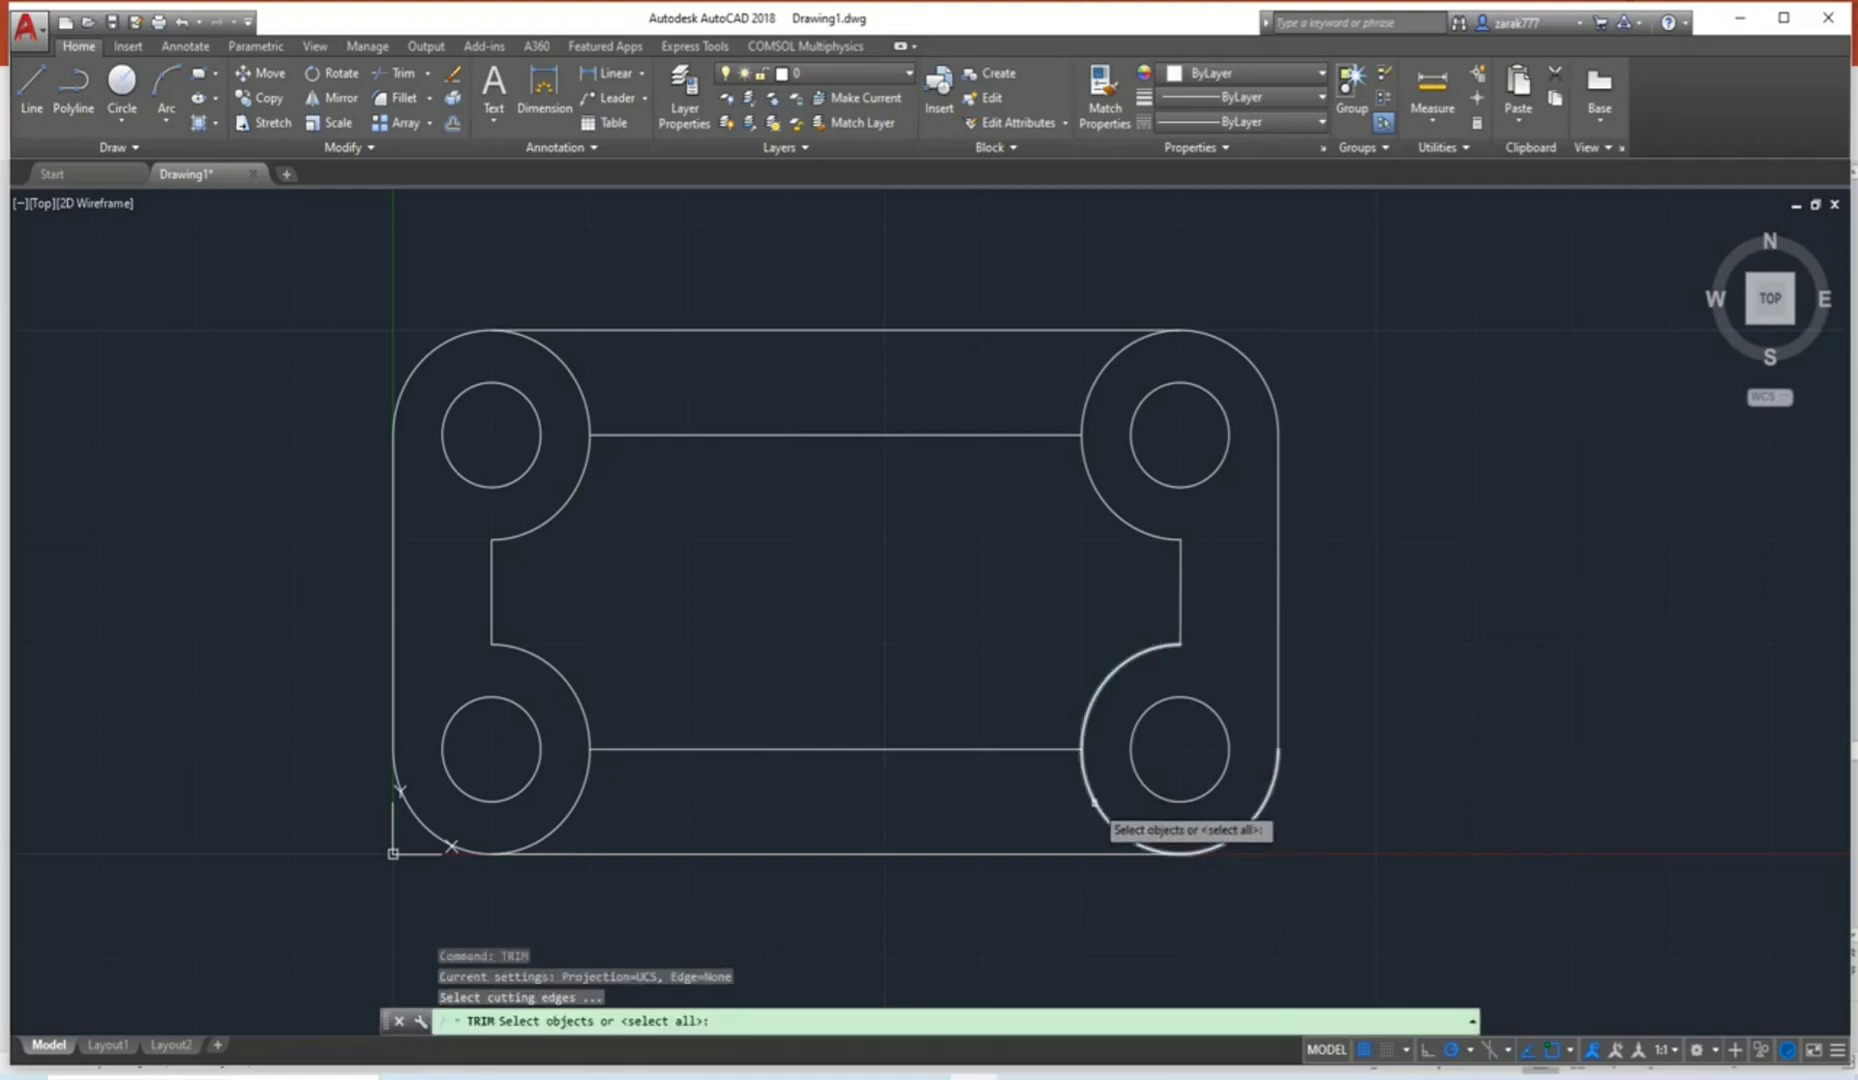
pyautogui.click(1022, 749)
pyautogui.click(1015, 851)
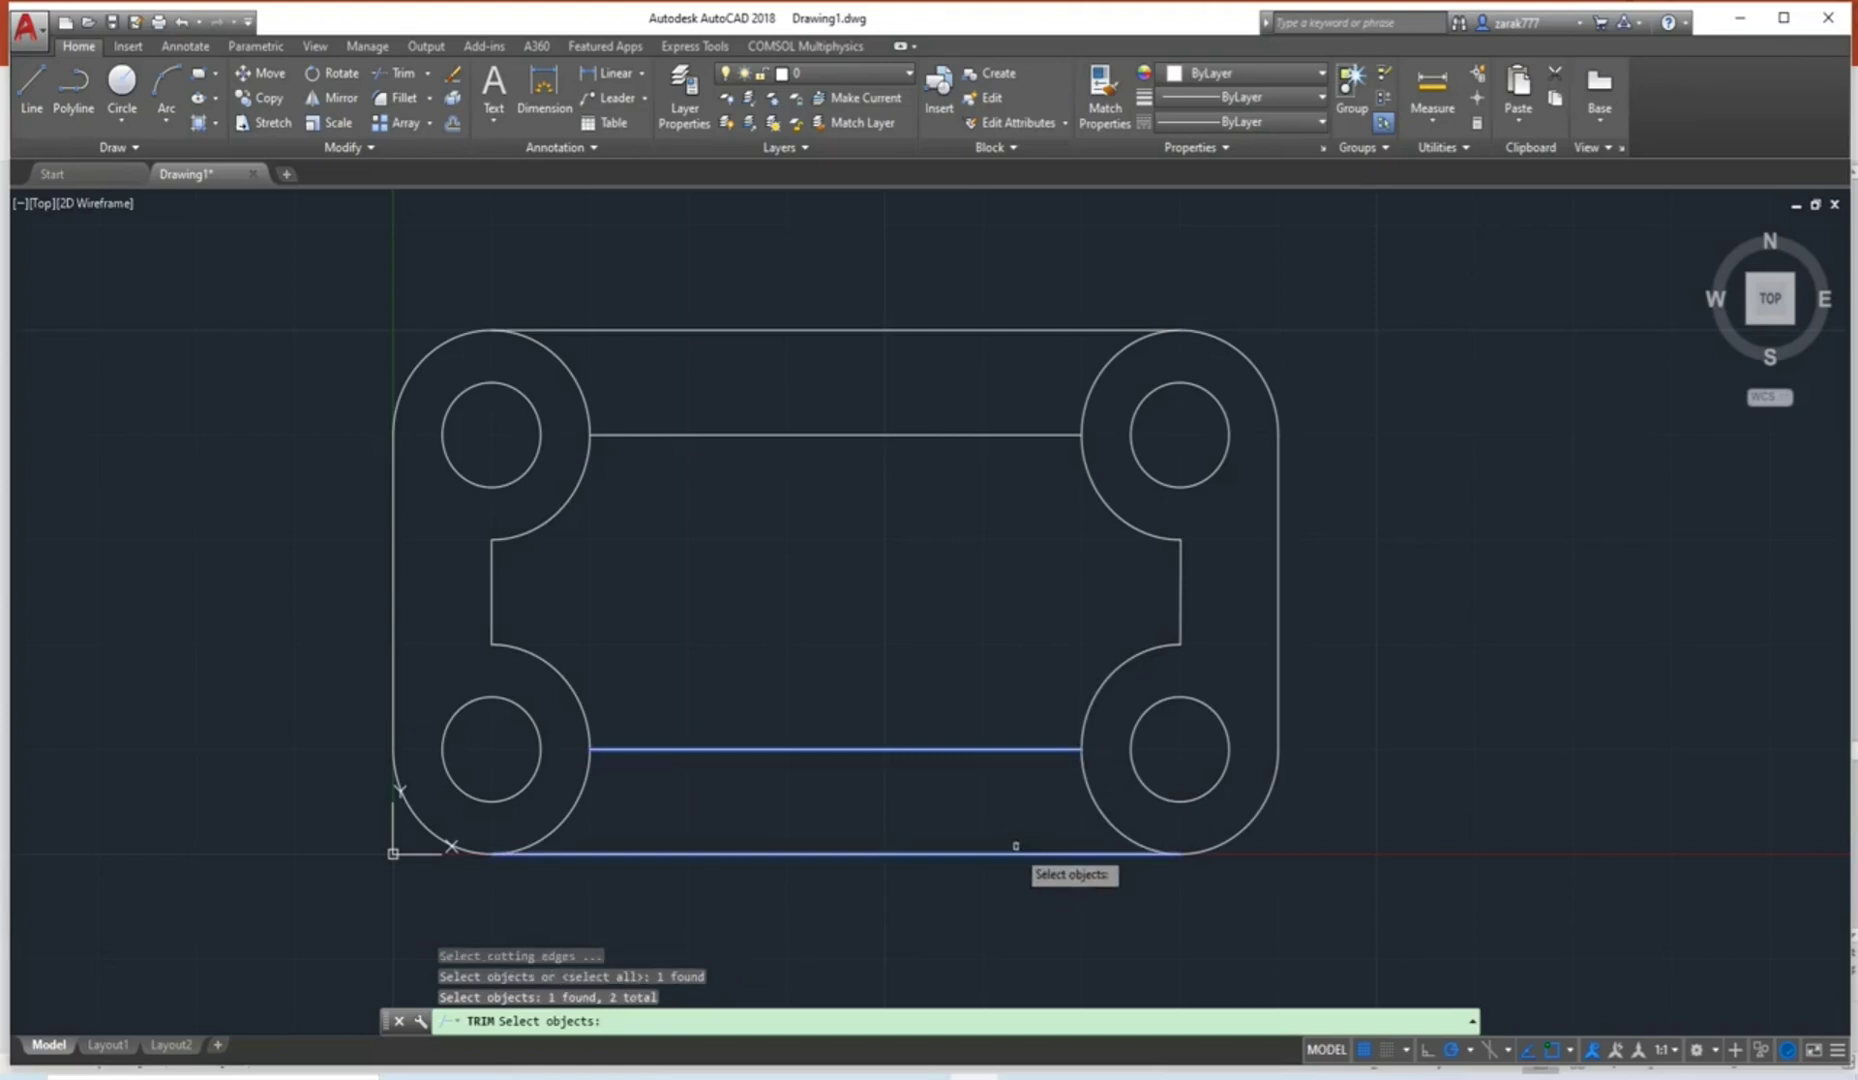
pyautogui.click(1035, 439)
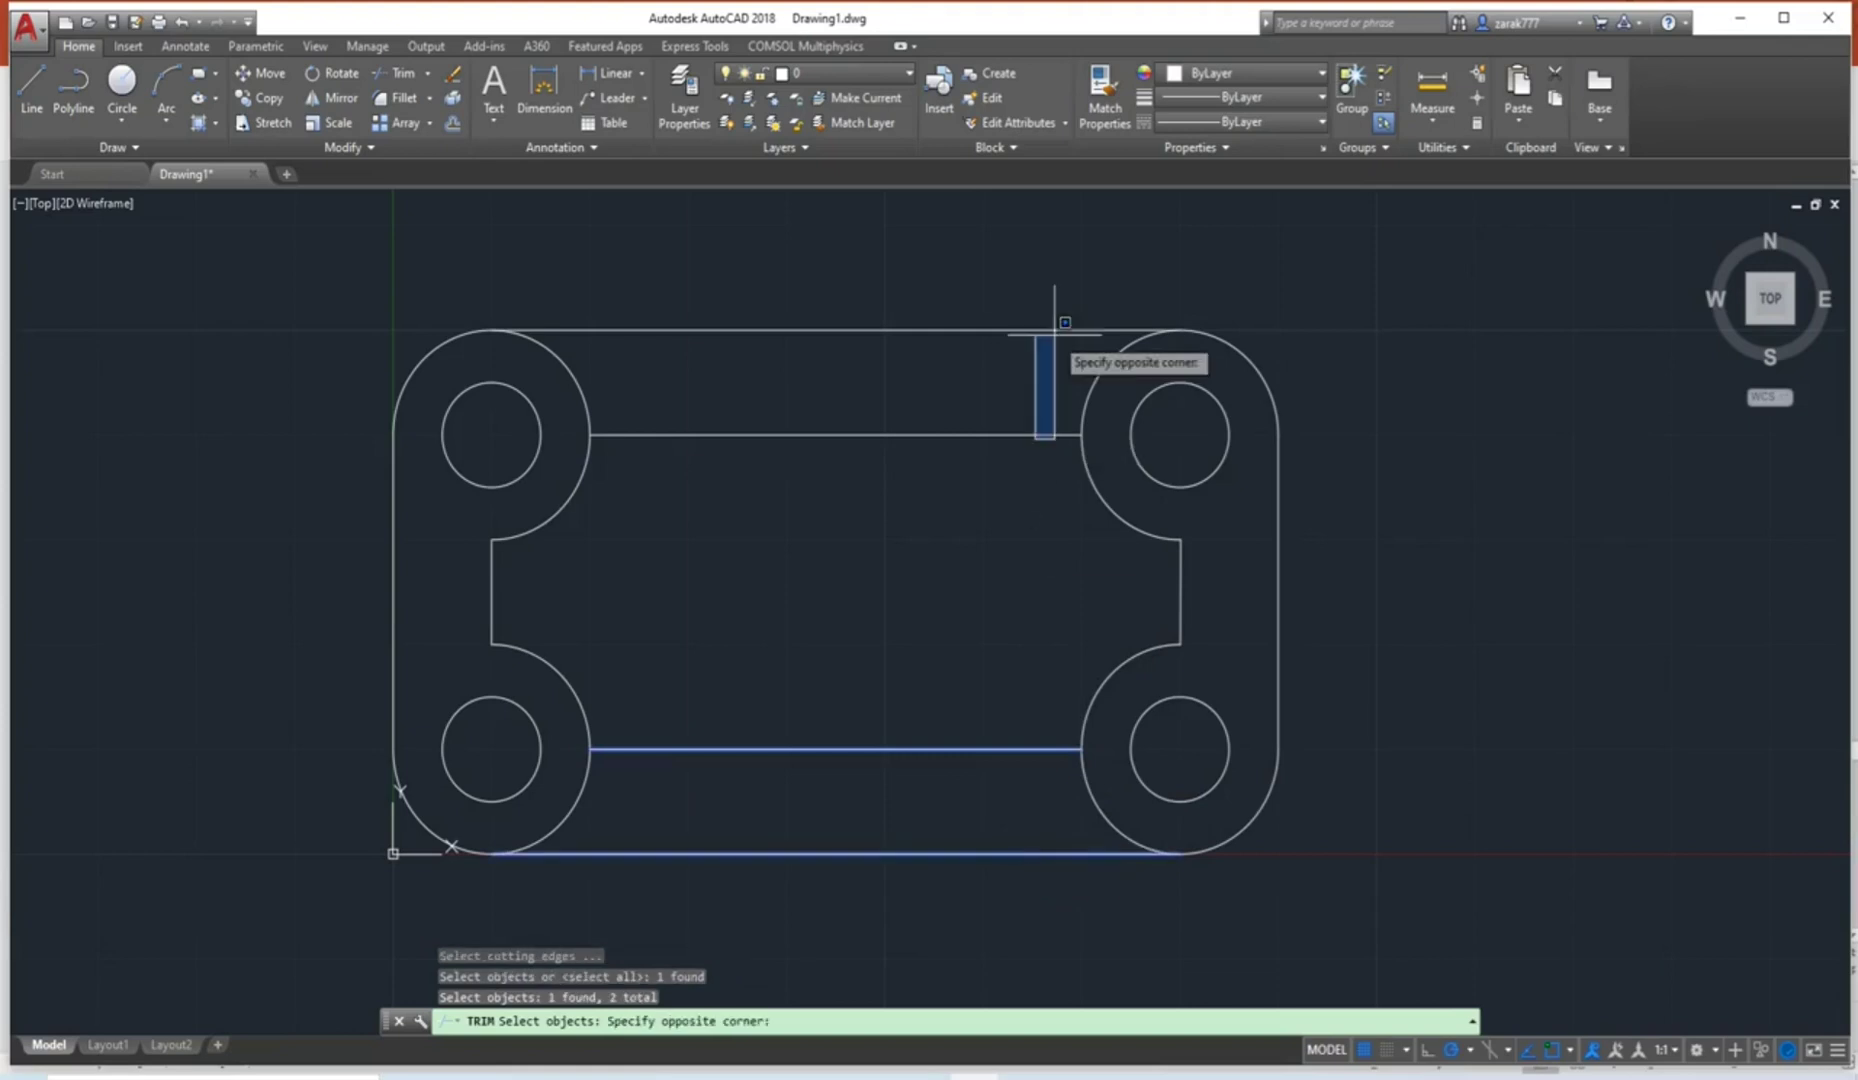
pyautogui.click(1052, 325)
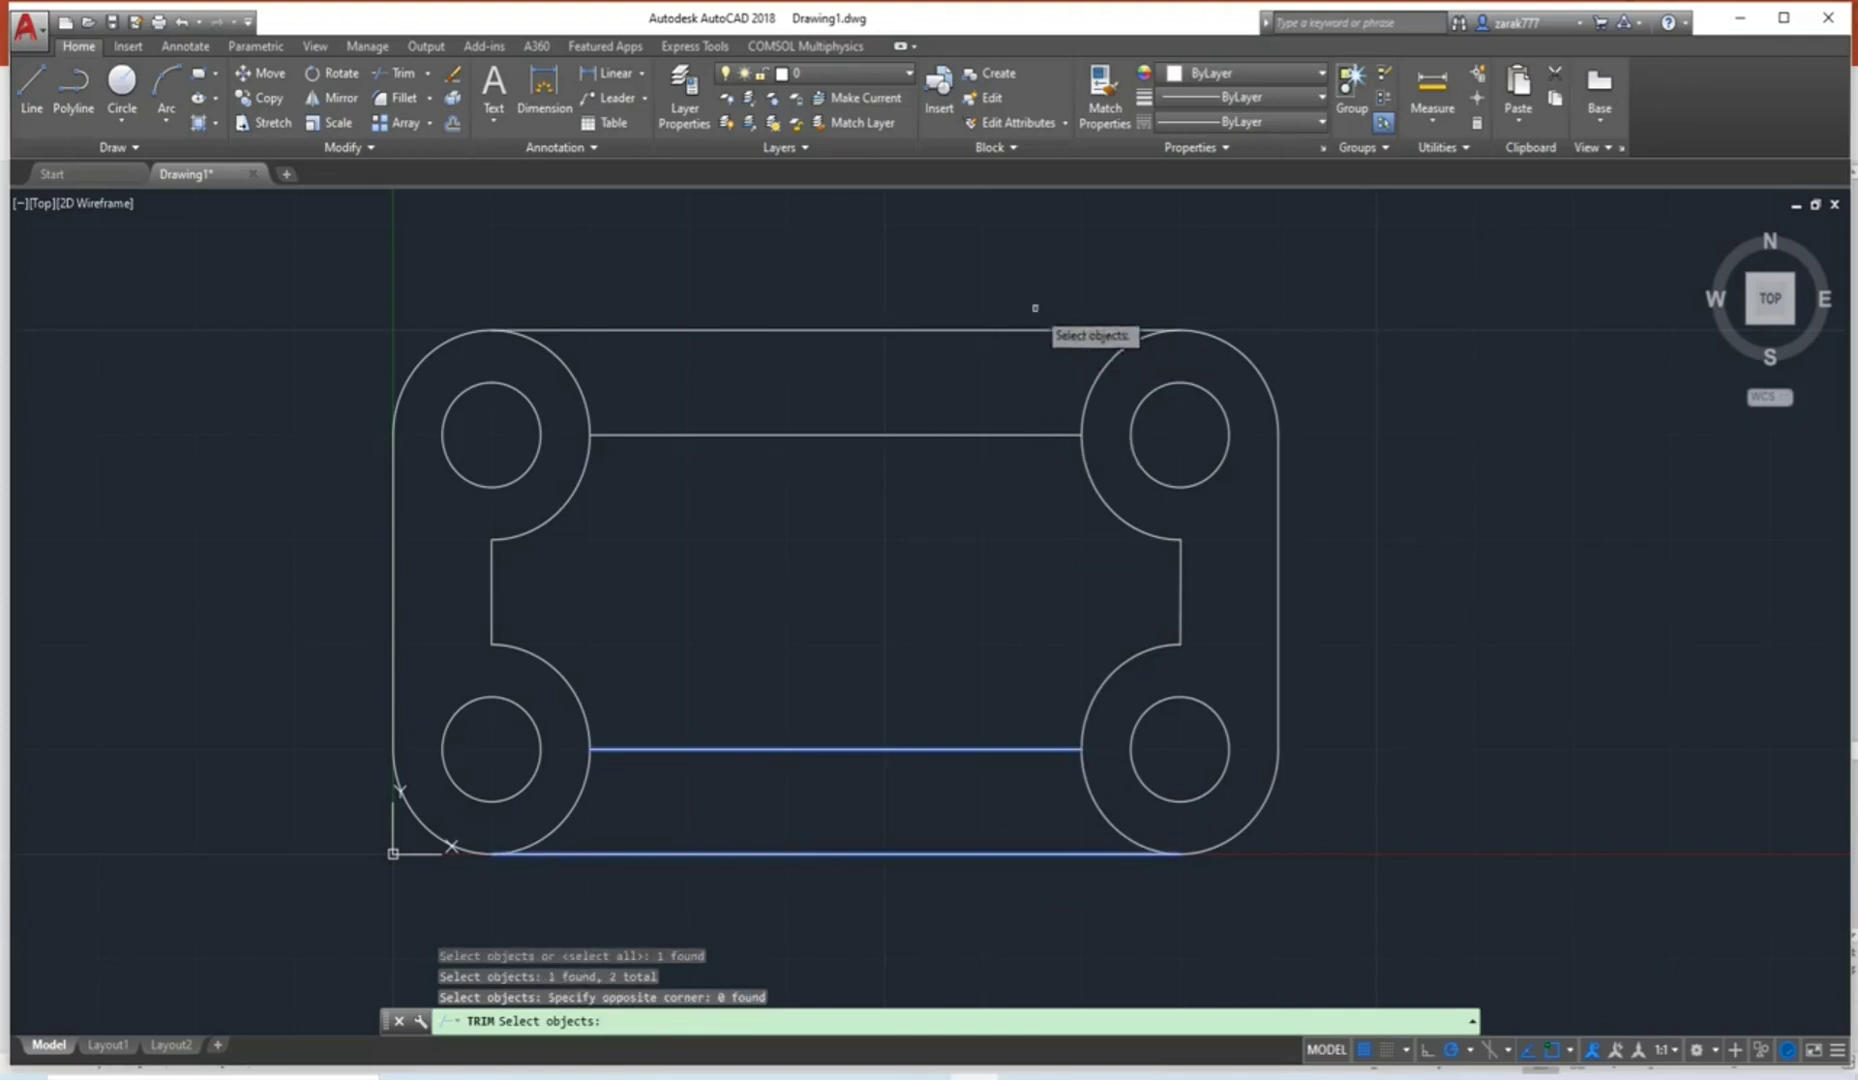
pyautogui.moveTo(1035, 308); pyautogui.dragTo(996, 452)
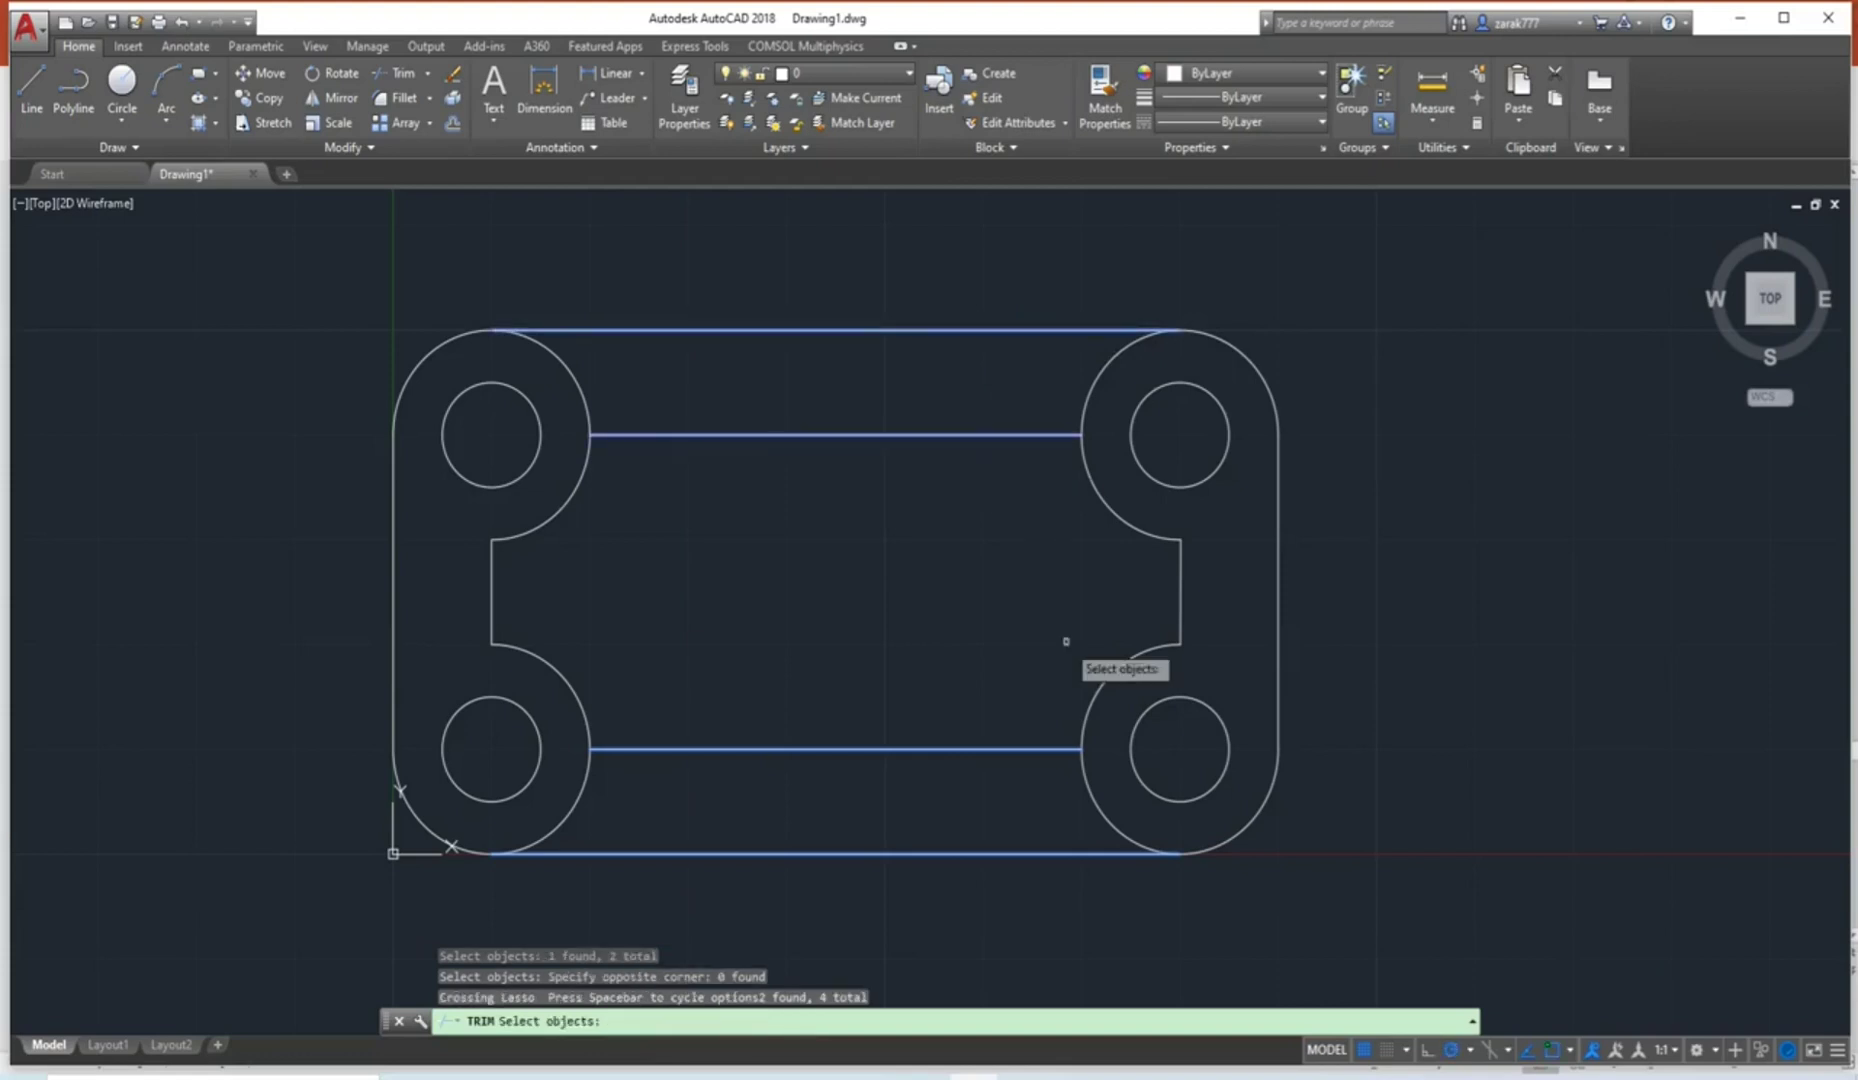
pyautogui.press('Return')
pyautogui.click(1090, 380)
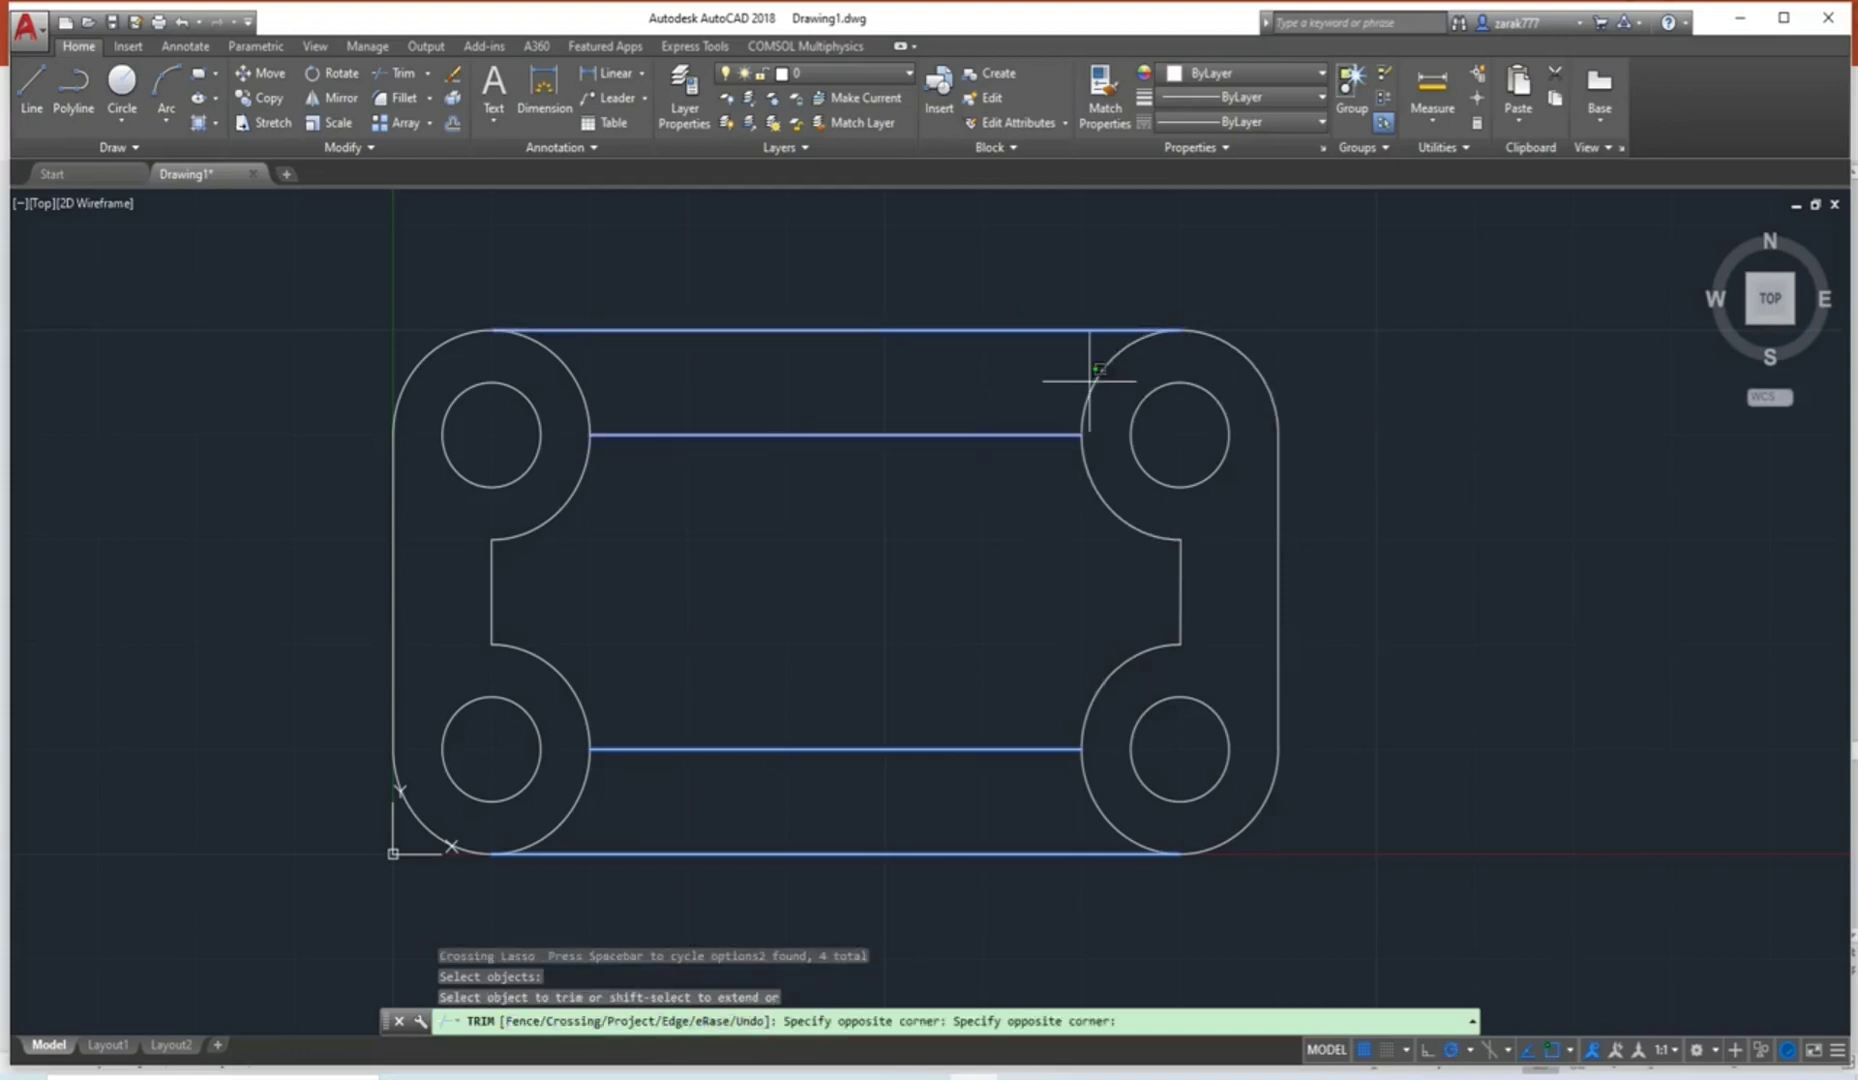
pyautogui.click(1092, 380)
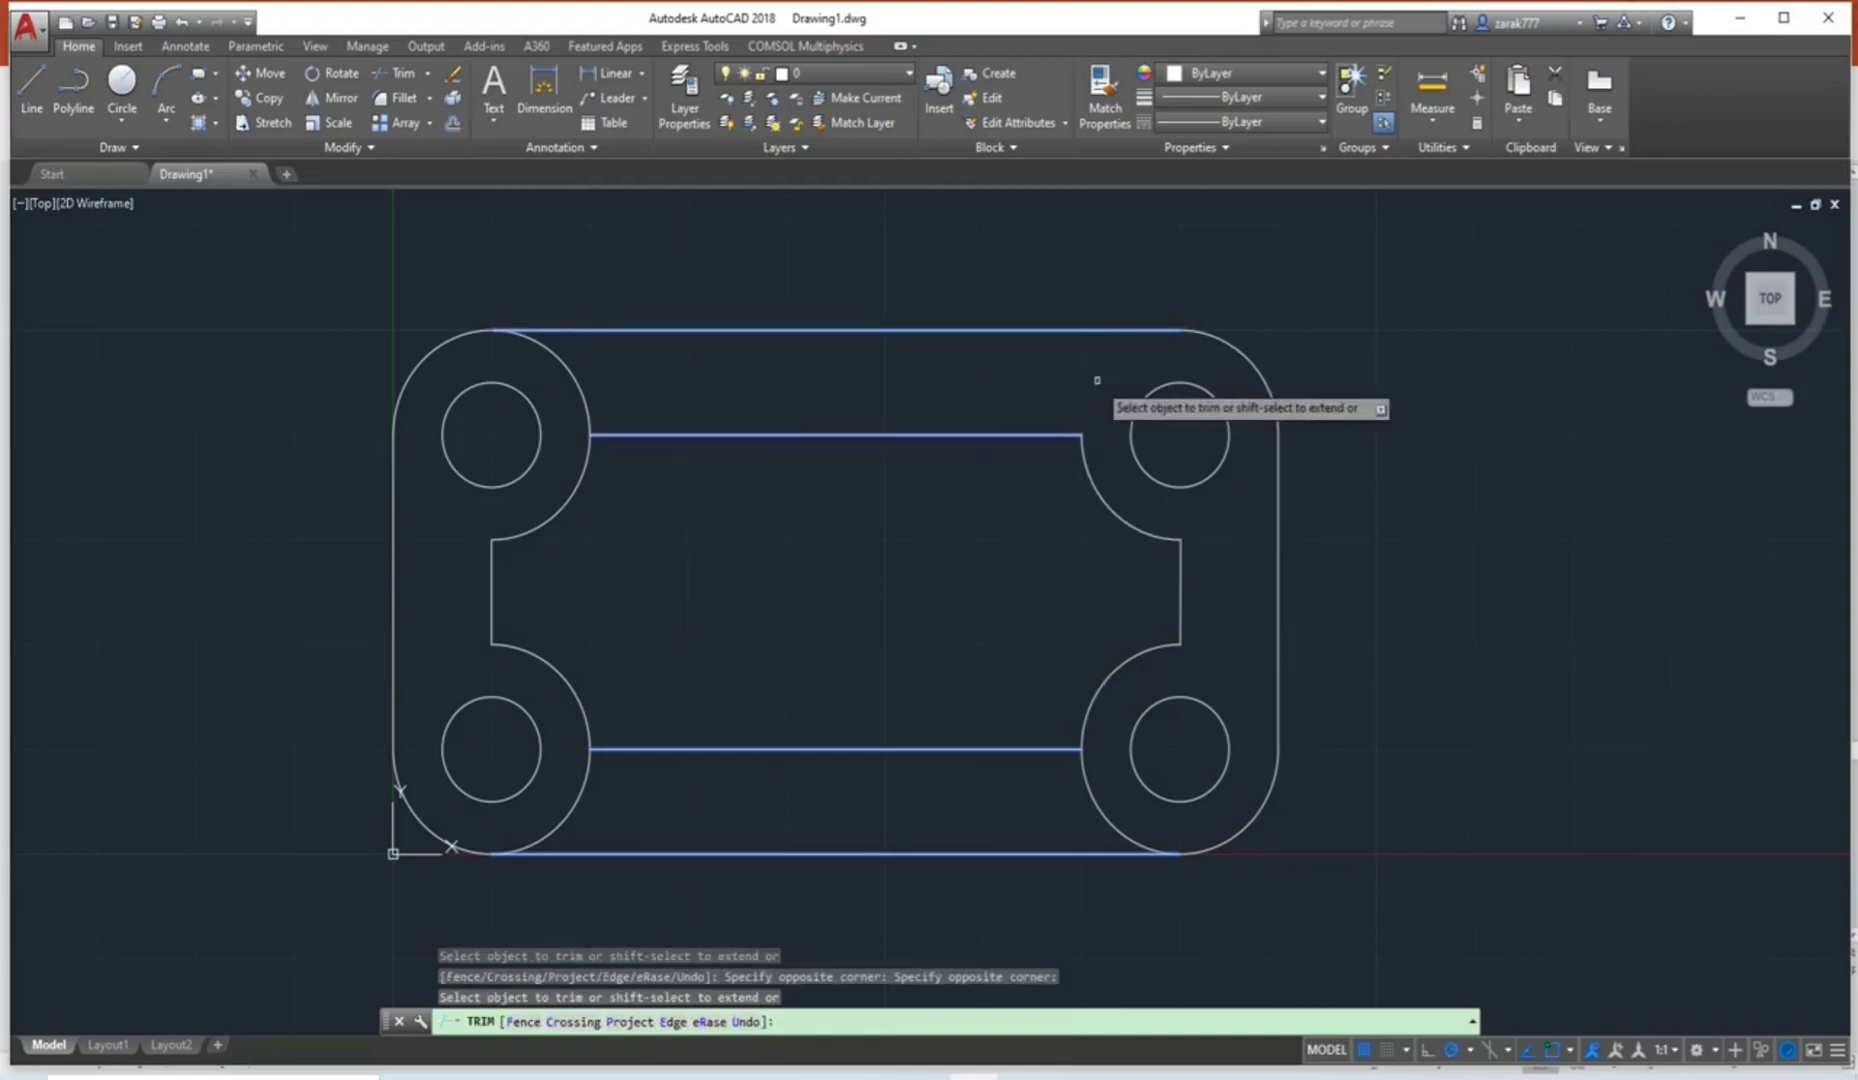
# Trim away the leftover outer arc pieces at the top-left, lower-left and lower-right corners.
pyautogui.click(557, 367)
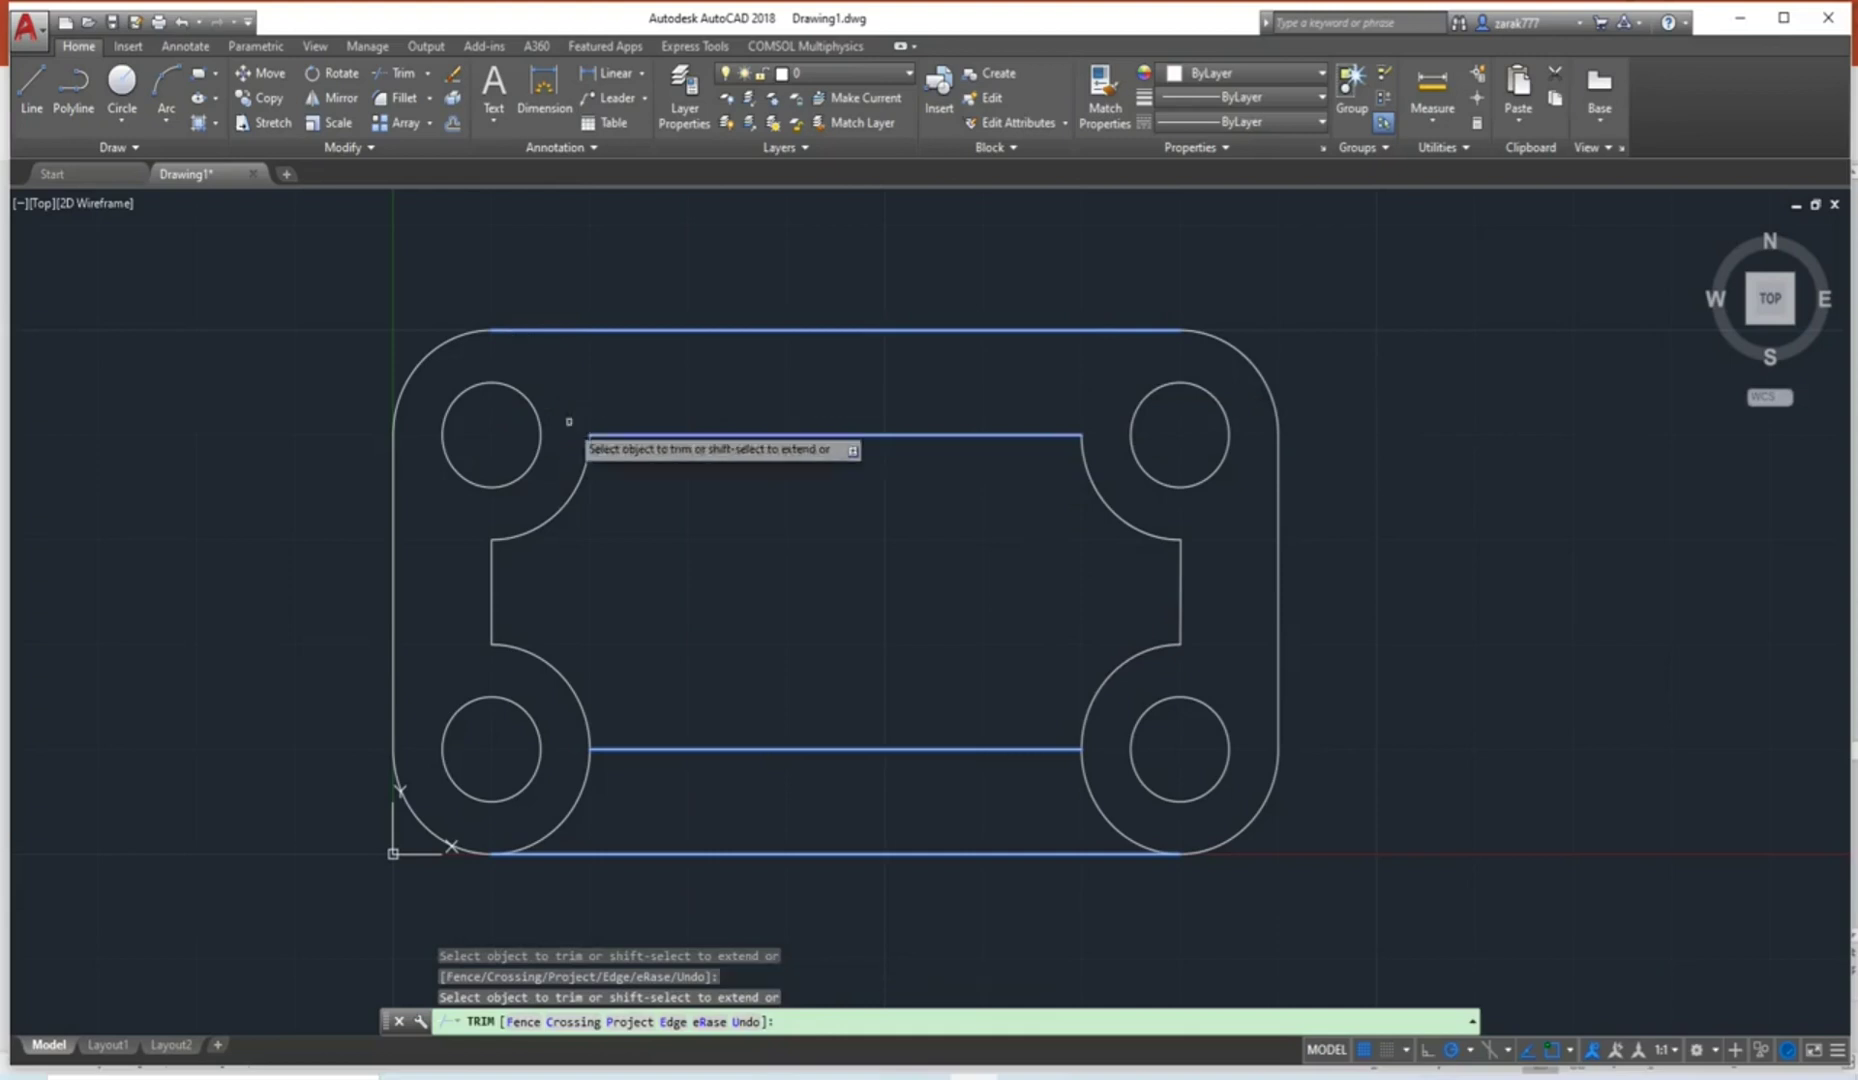
pyautogui.click(576, 796)
pyautogui.click(1109, 813)
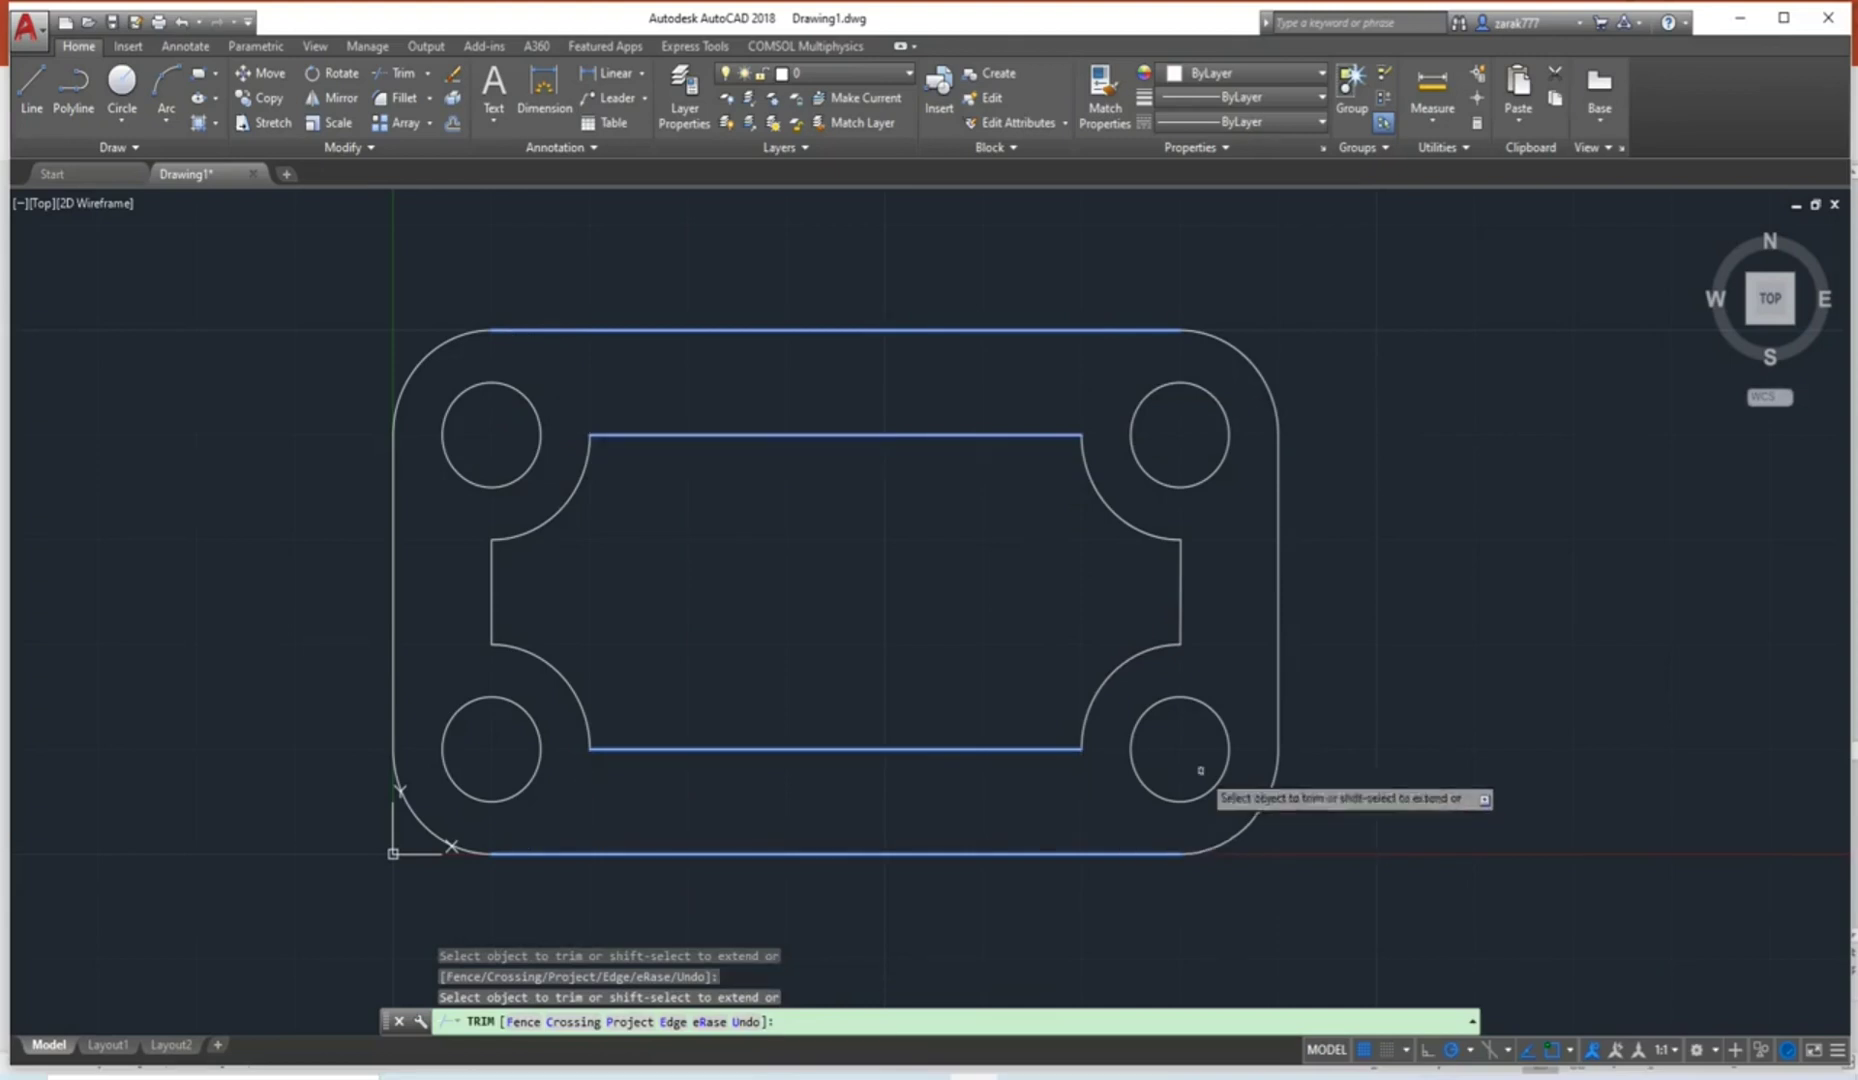
pyautogui.press('Escape')
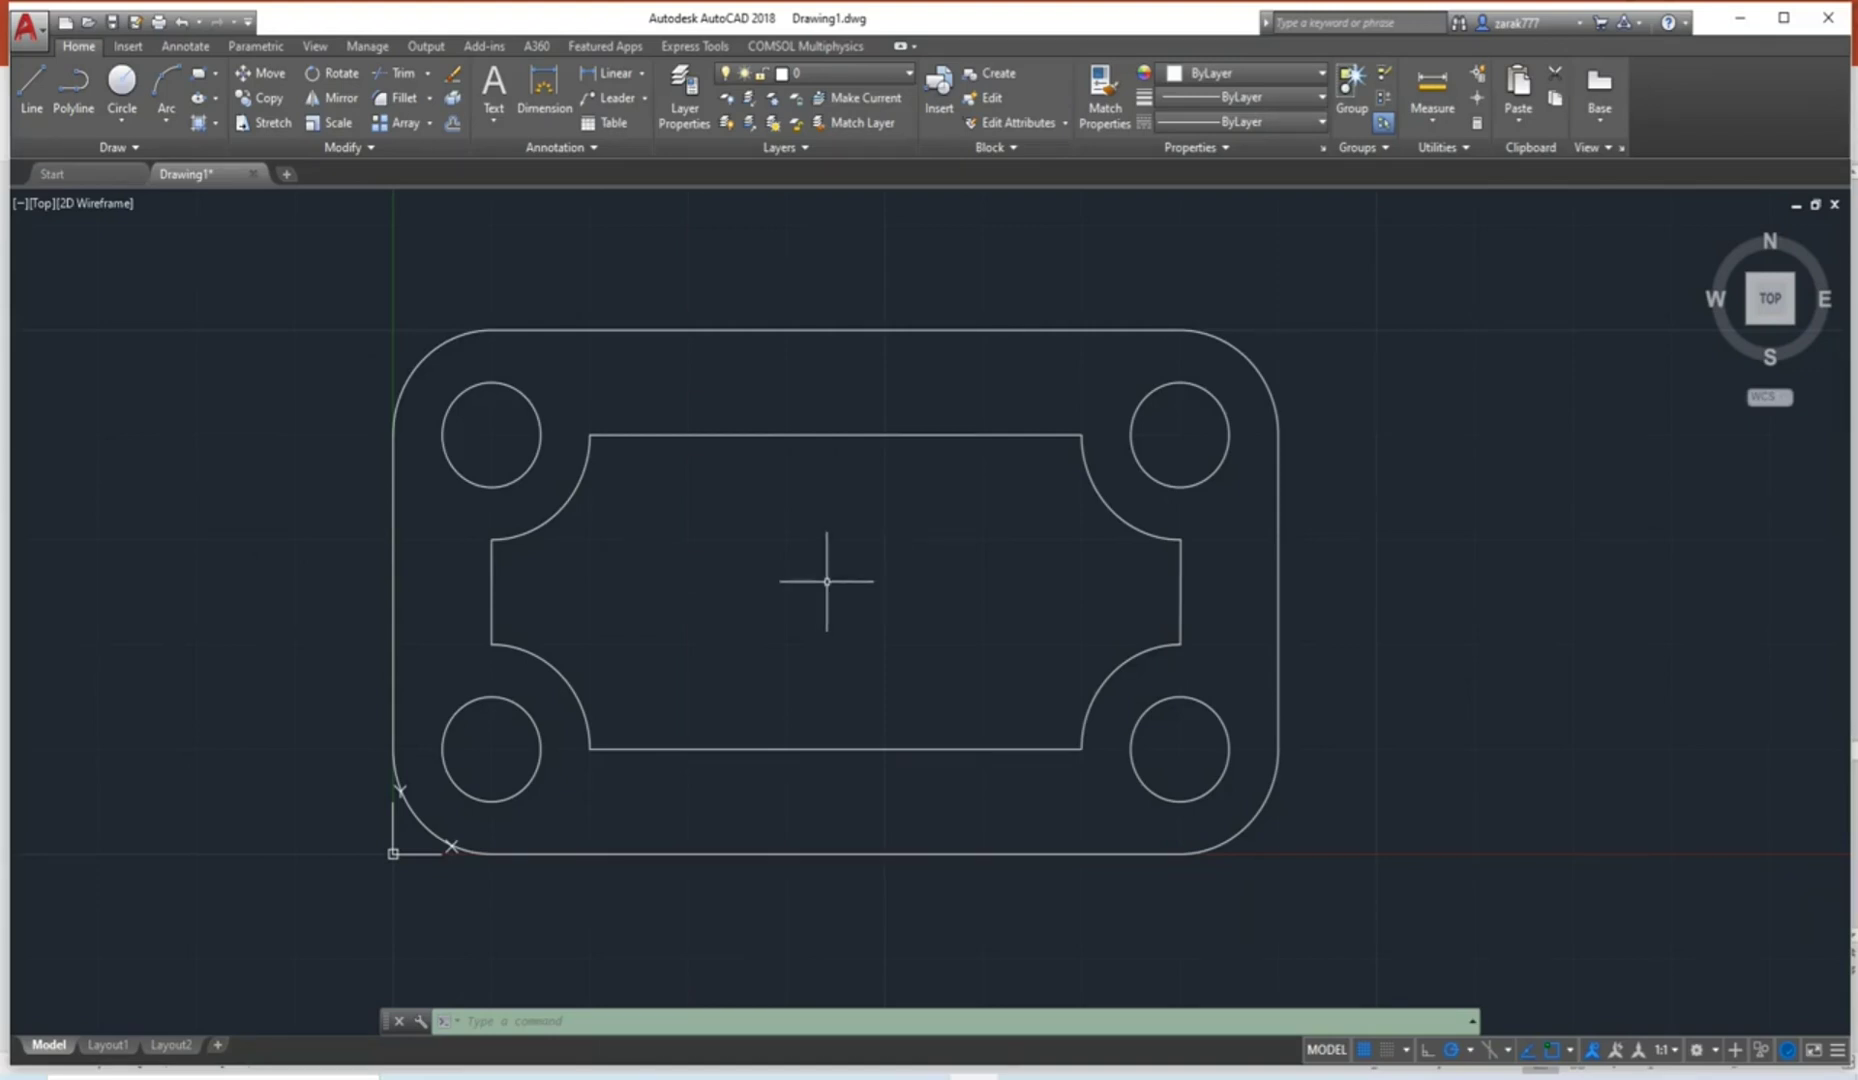
# Add a 70 aligned dimension between the lower-left and lower-right hole centres, below the plate.
pyautogui.moveTo(835, 567)
pyautogui.mouseDown(button='middle')
pyautogui.moveTo(870, 569)
pyautogui.moveTo(831, 546)
pyautogui.moveTo(853, 597)
pyautogui.moveTo(960, 568)
pyautogui.moveTo(791, 564)
pyautogui.moveTo(1034, 556)
pyautogui.moveTo(970, 532)
pyautogui.moveTo(908, 555)
pyautogui.moveTo(776, 526)
pyautogui.moveTo(796, 568)
pyautogui.moveTo(1107, 492)
pyautogui.moveTo(745, 634)
pyautogui.moveTo(762, 541)
pyautogui.moveTo(906, 514)
pyautogui.moveTo(809, 518)
pyautogui.mouseUp(button='middle')
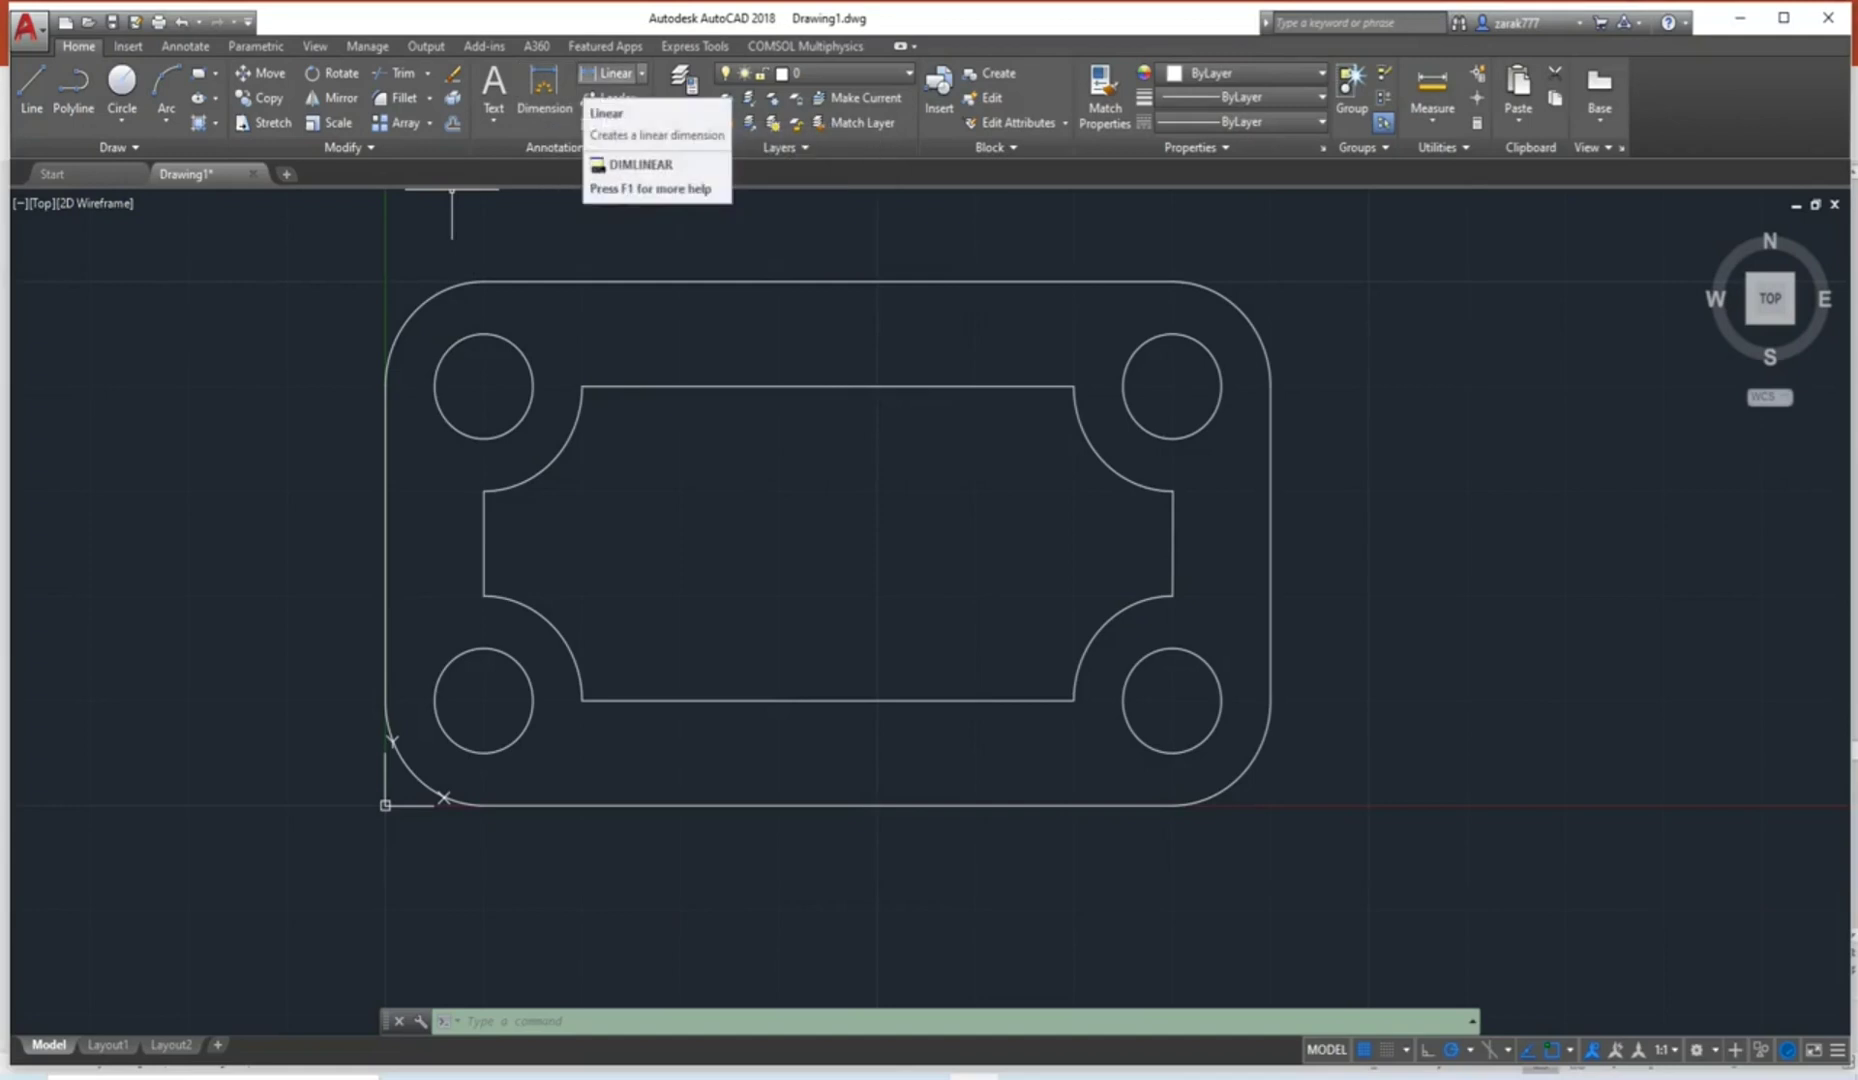
pyautogui.click(641, 73)
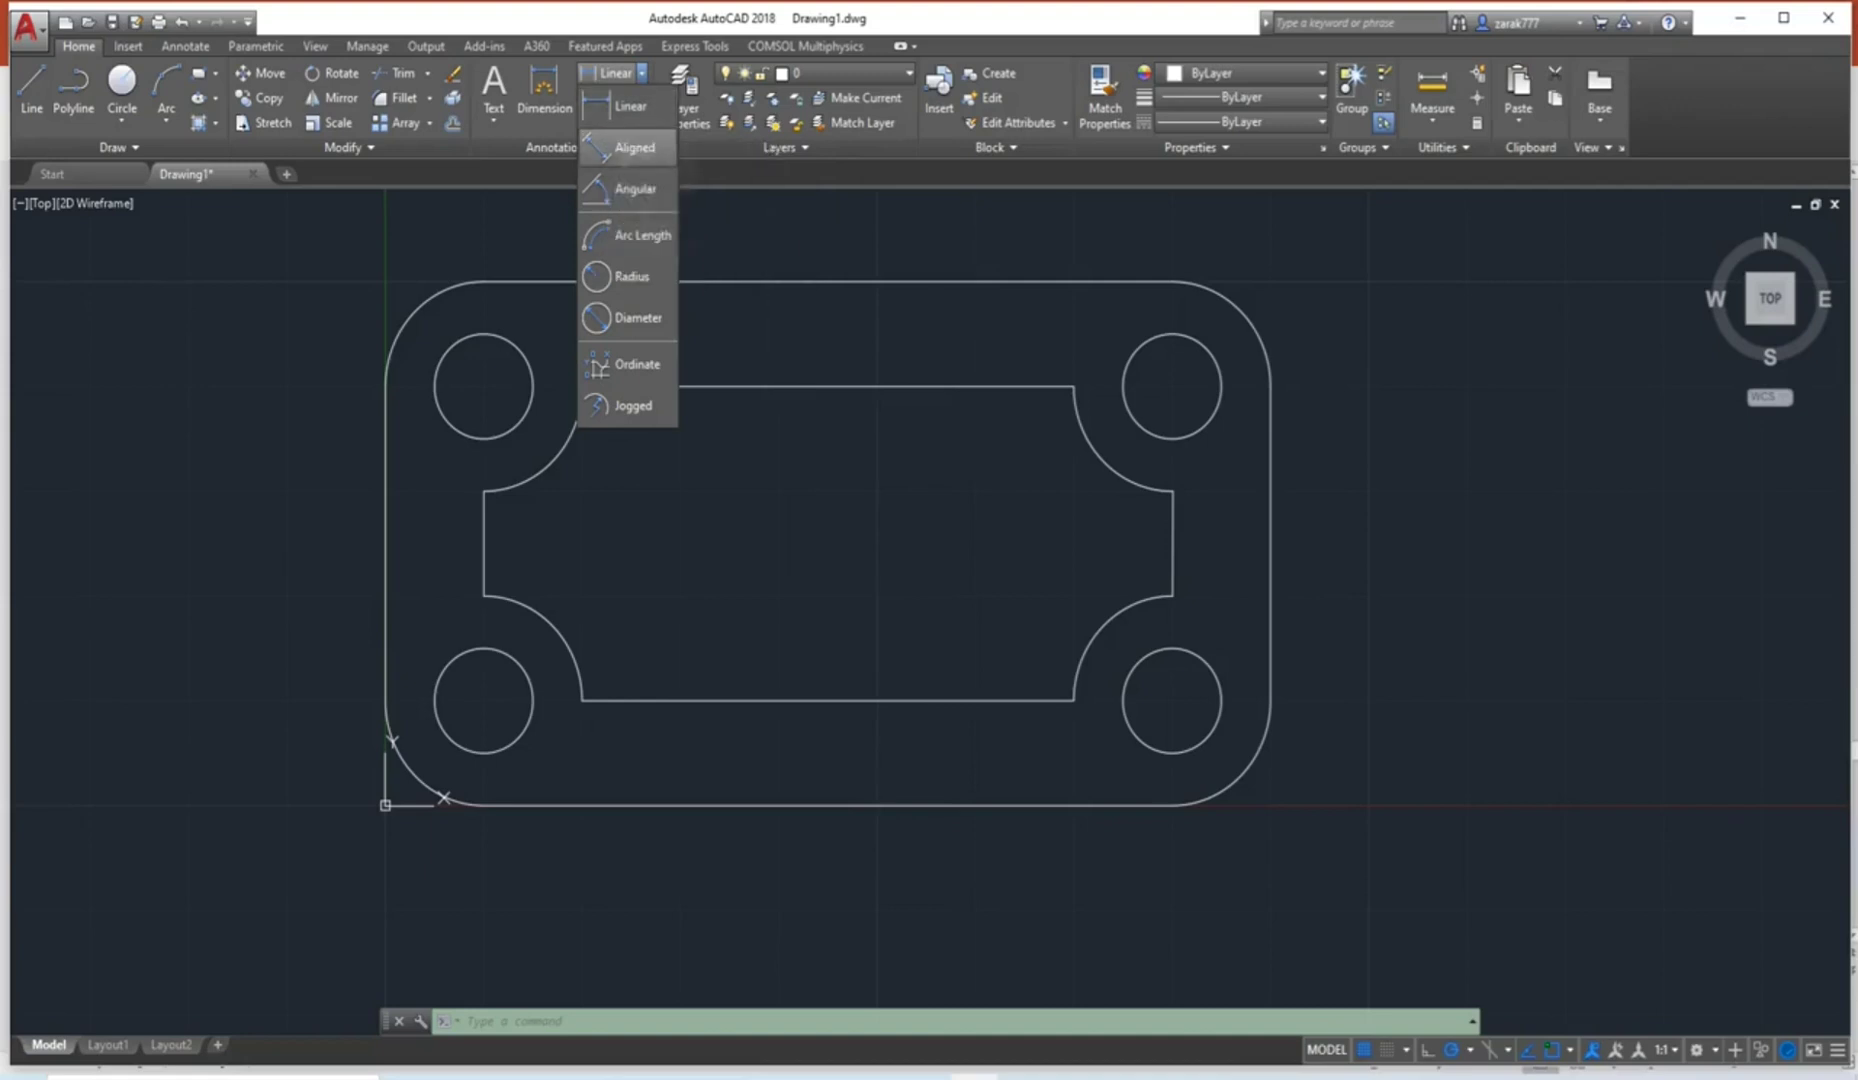
pyautogui.press('Escape')
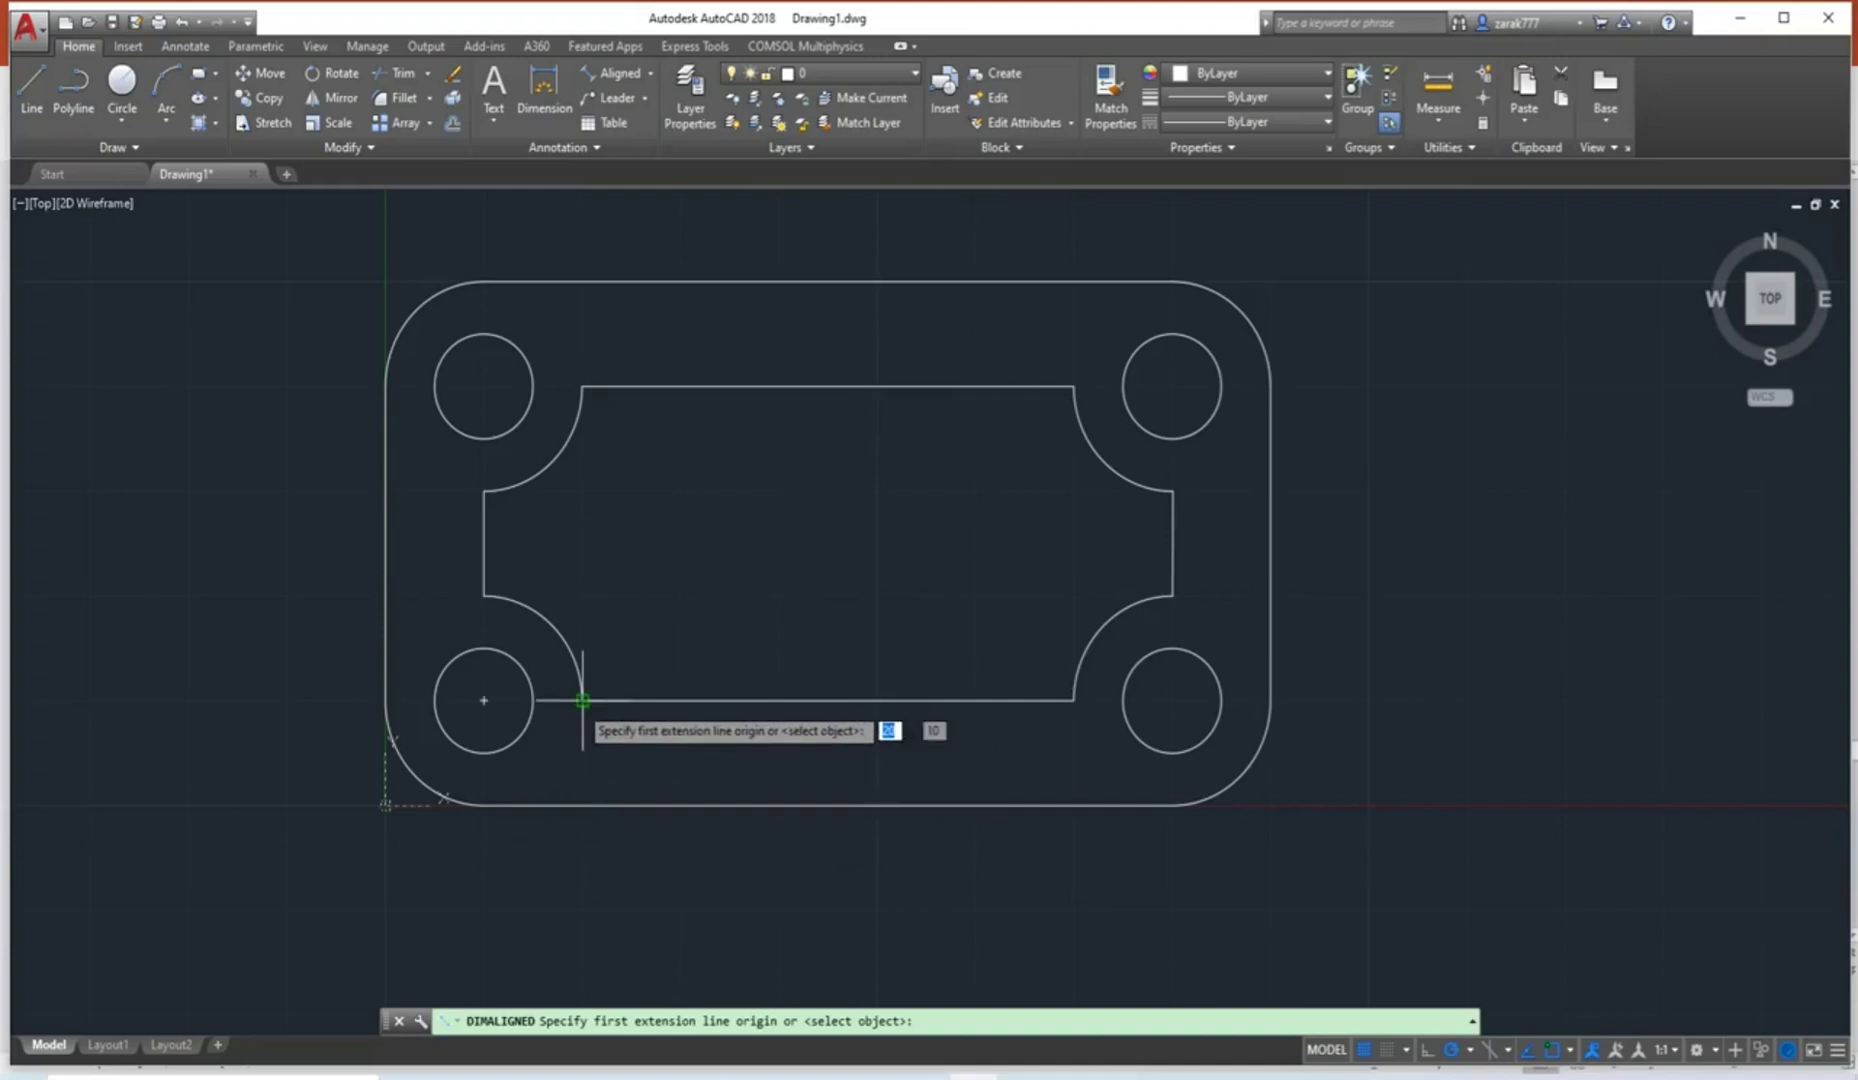
pyautogui.click(483, 700)
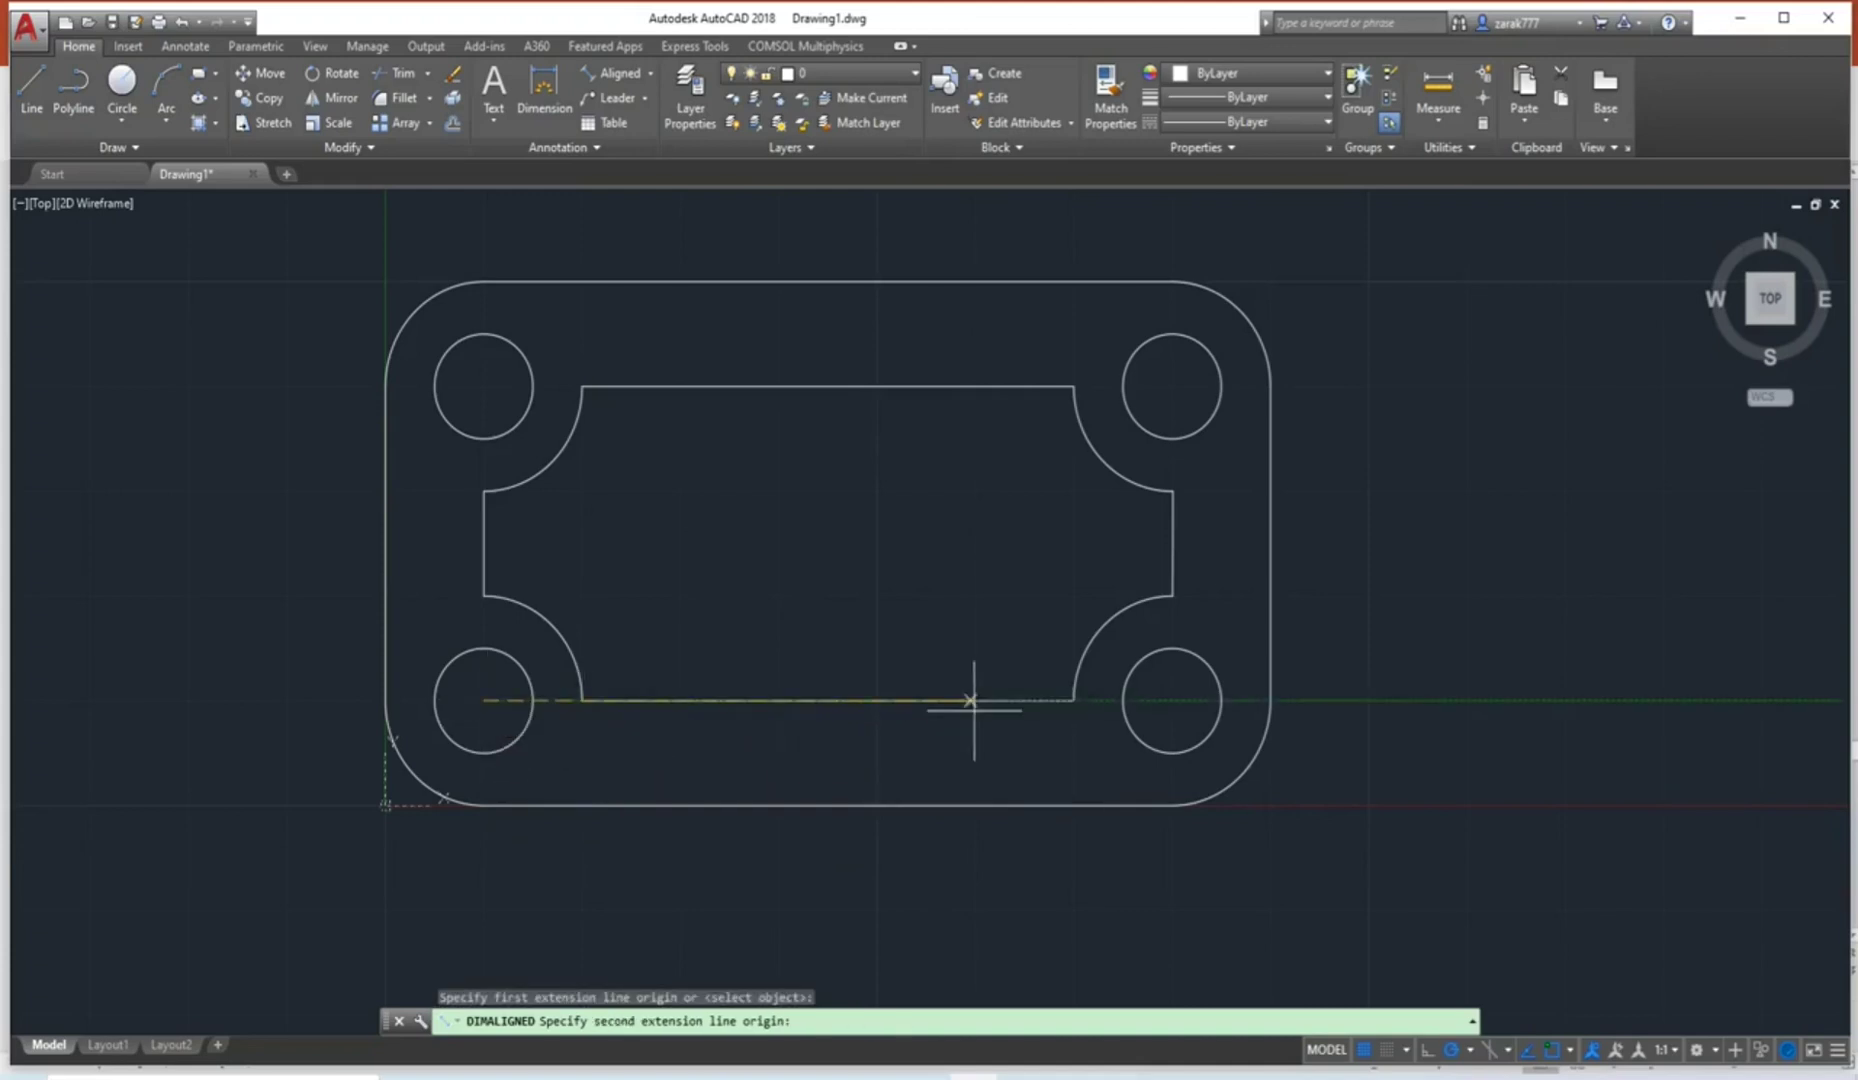
pyautogui.click(1172, 700)
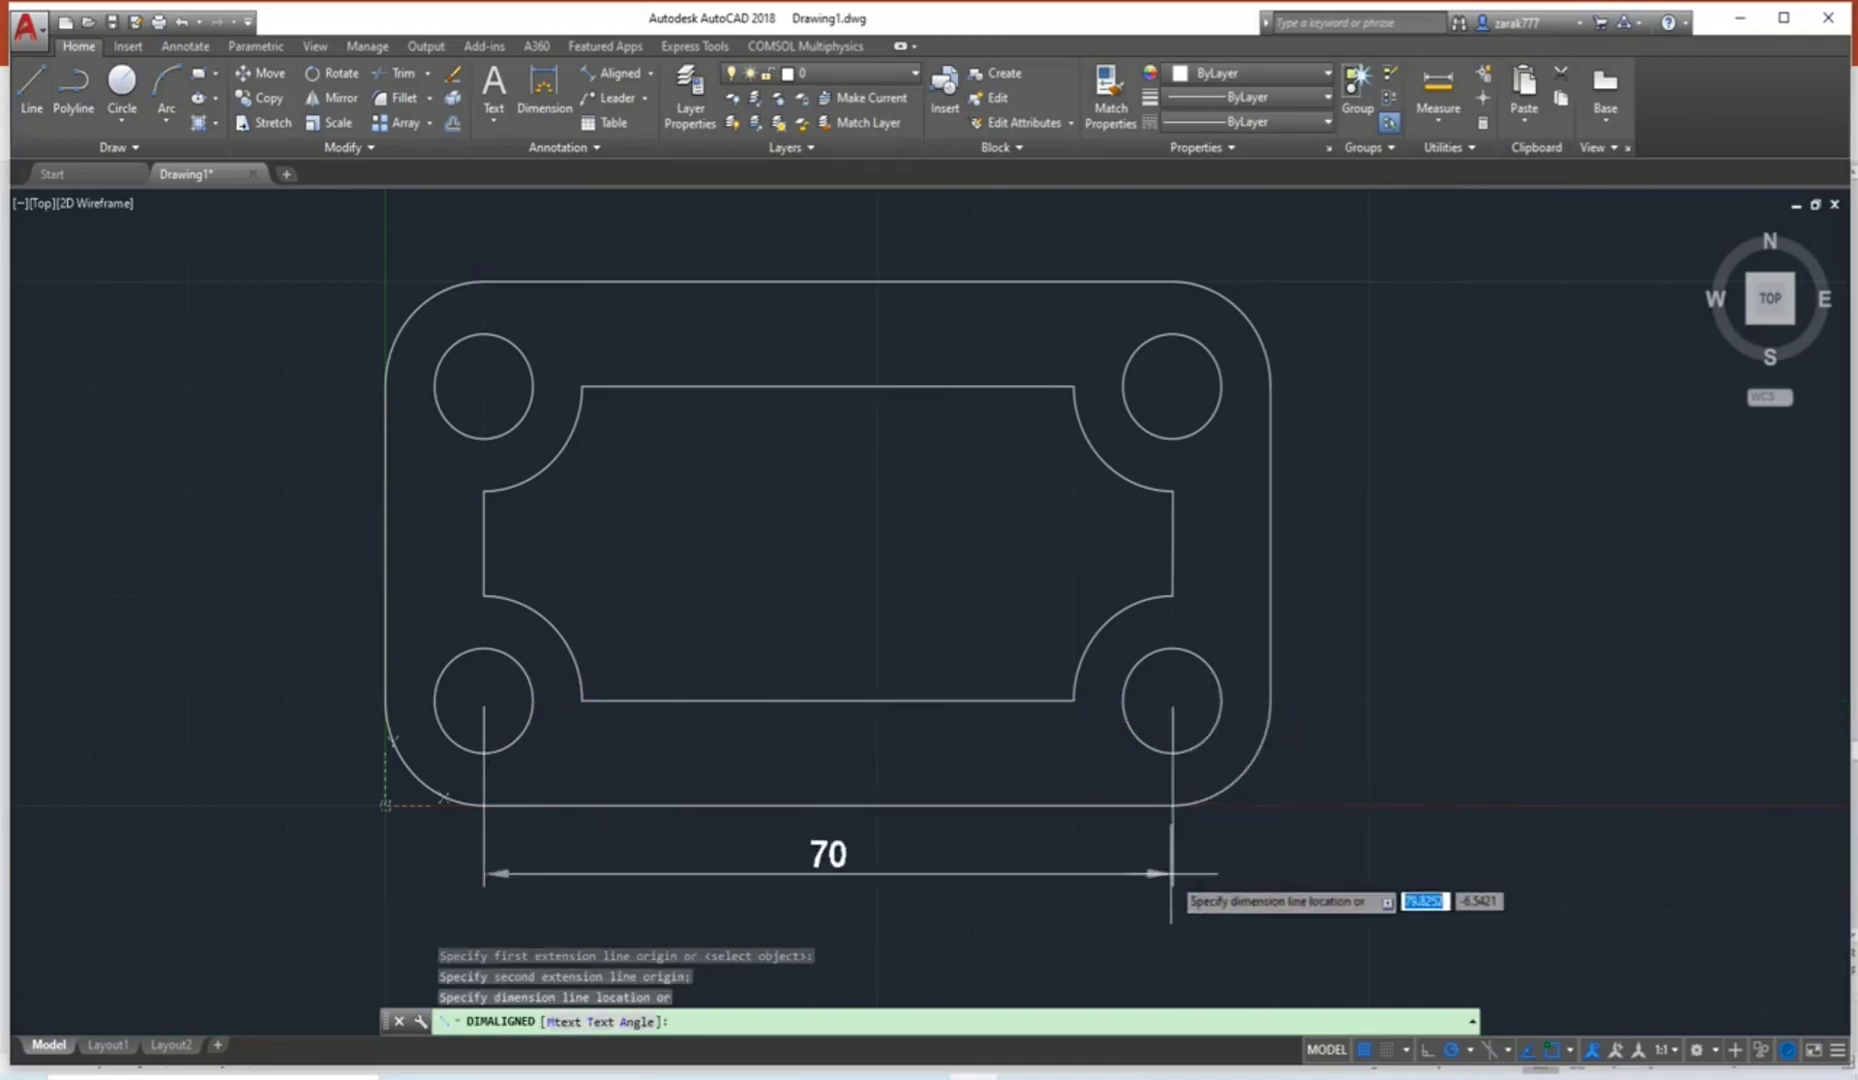
pyautogui.click(1172, 873)
pyautogui.scroll(-4, 855, 445)
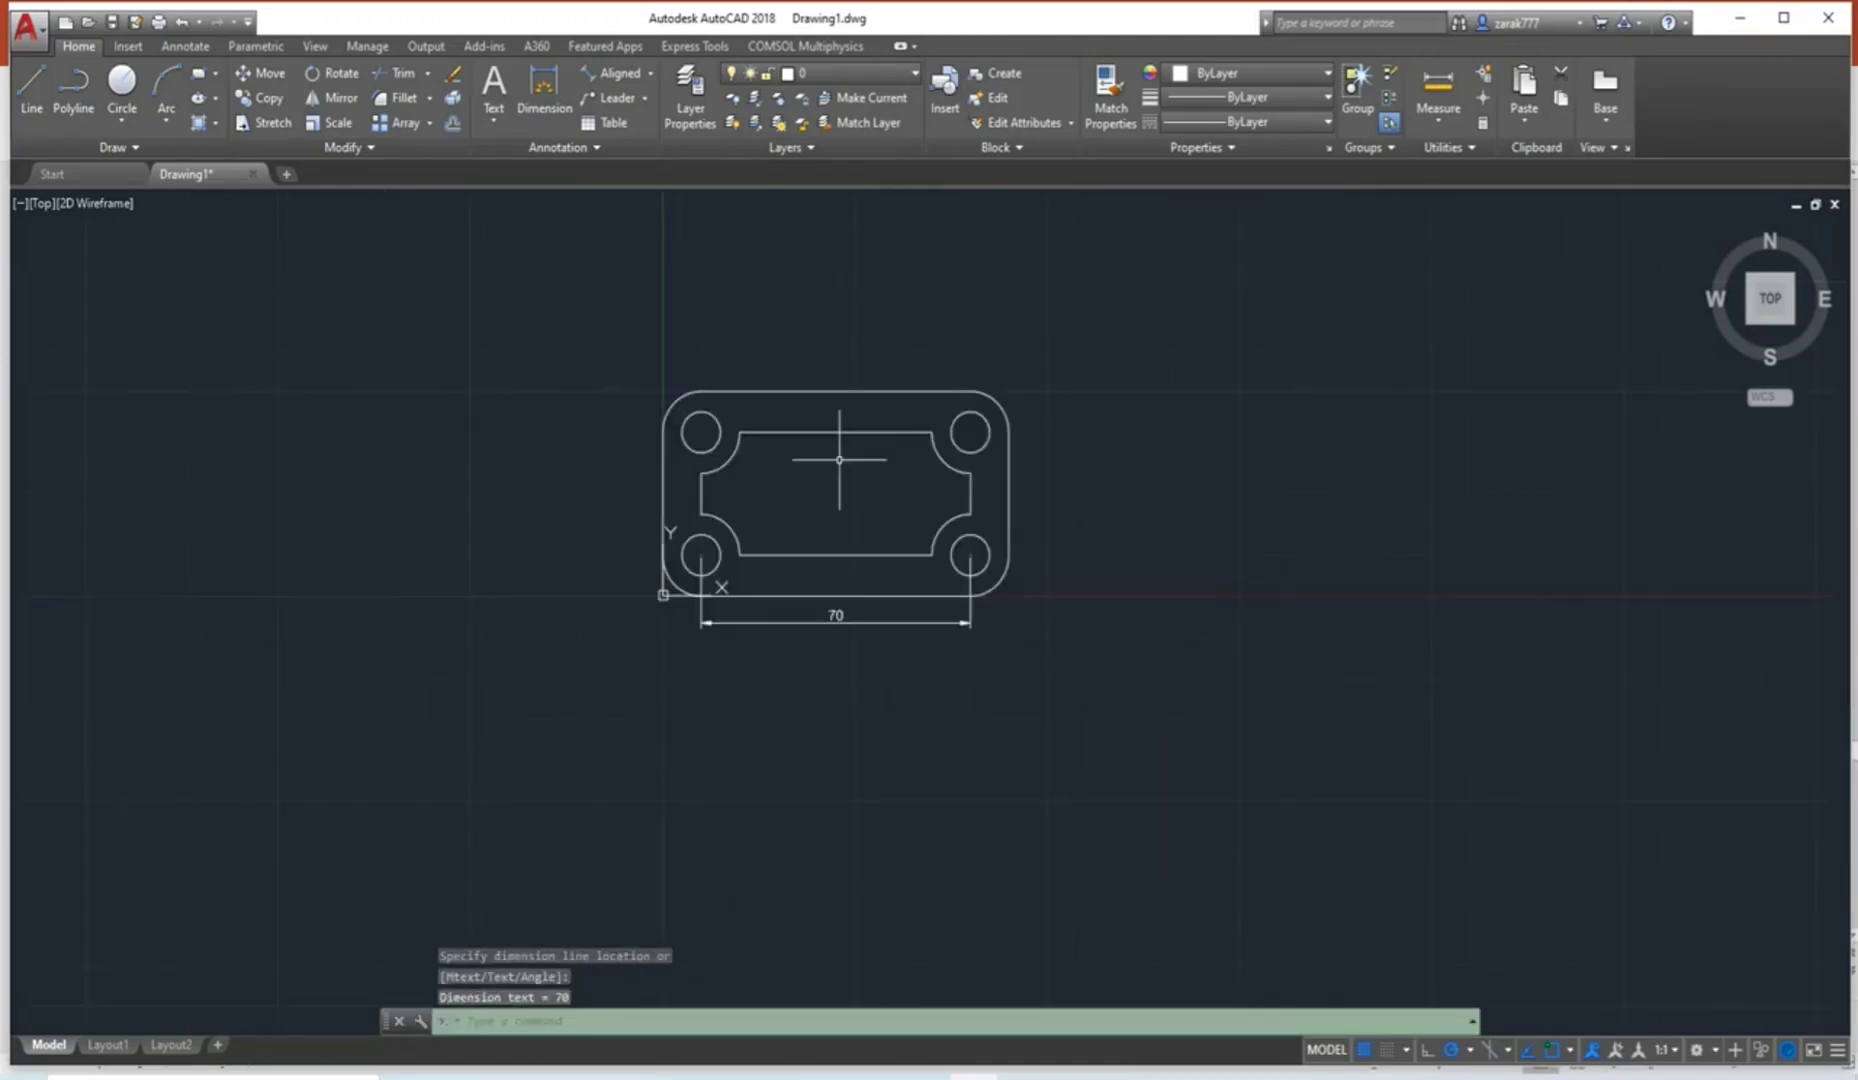
pyautogui.scroll(2, 839, 459)
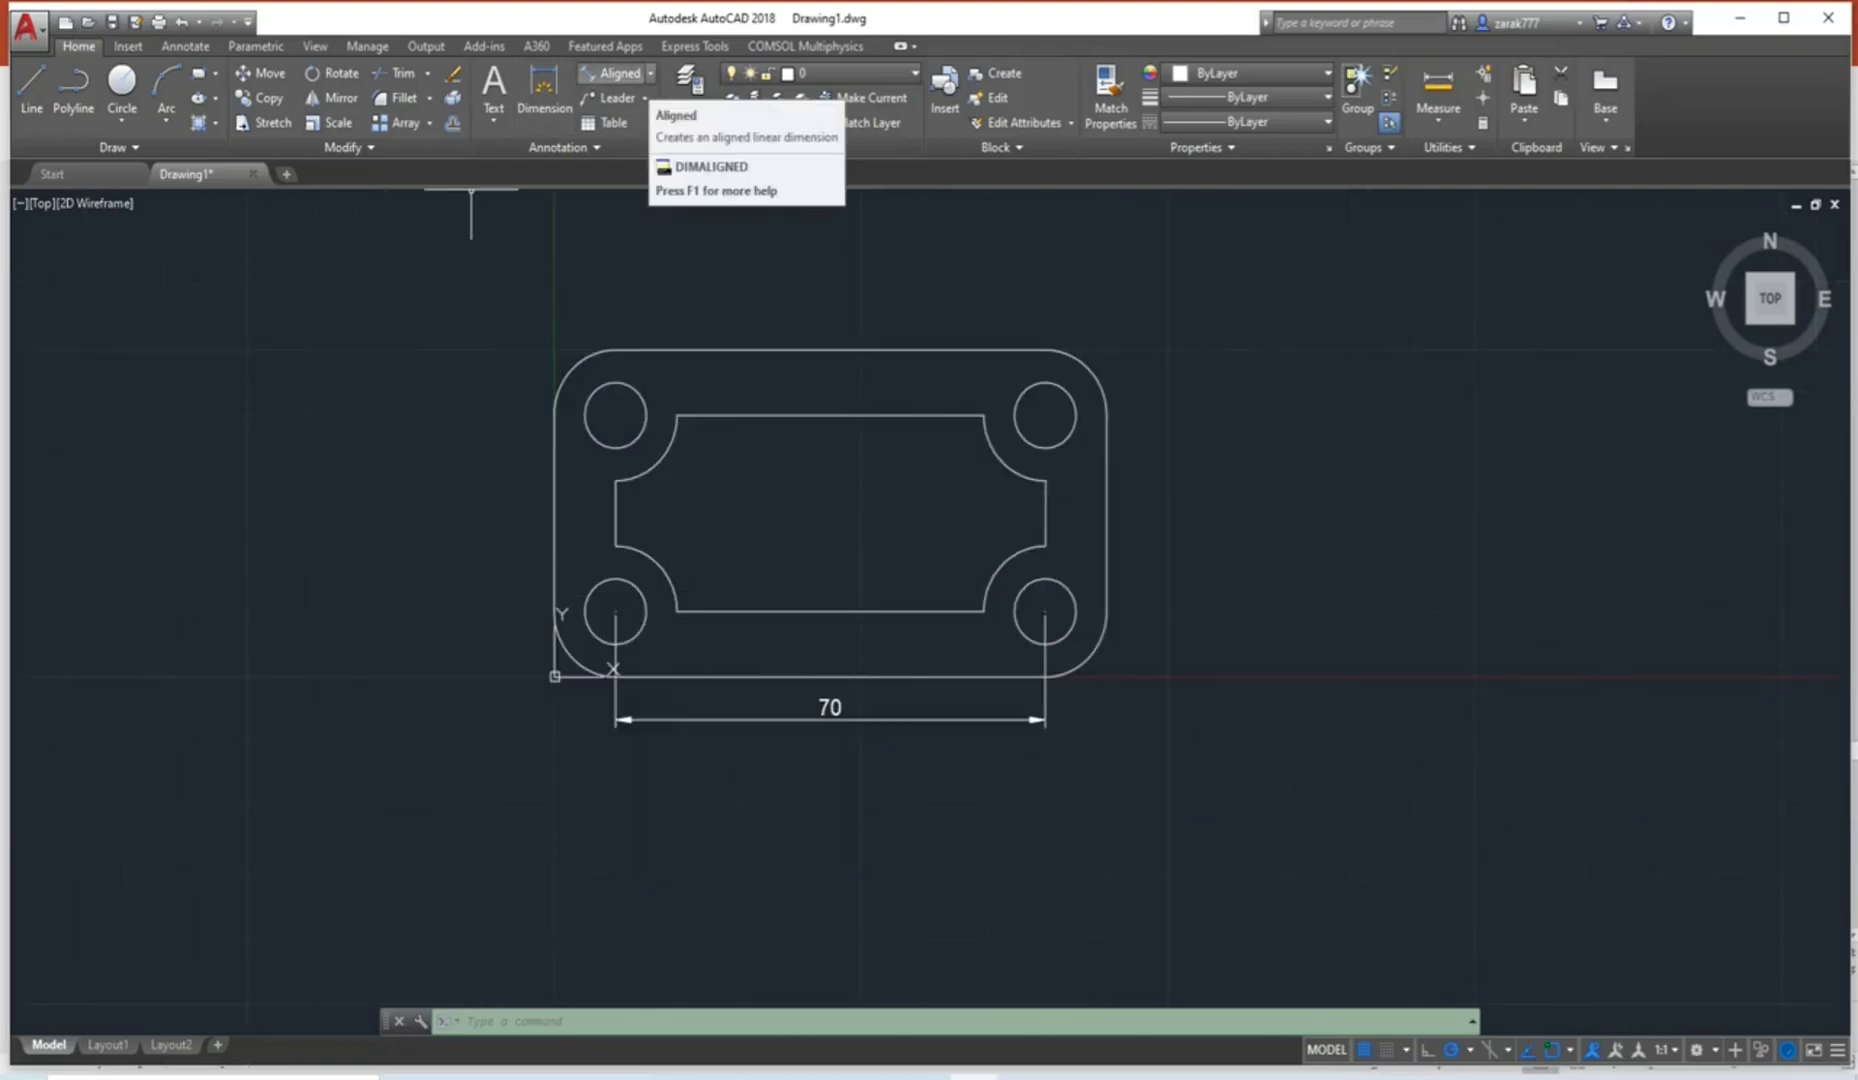
# Add a 90 aligned dimension across the plate's outer left and right edges, below the 70.
pyautogui.click(612, 73)
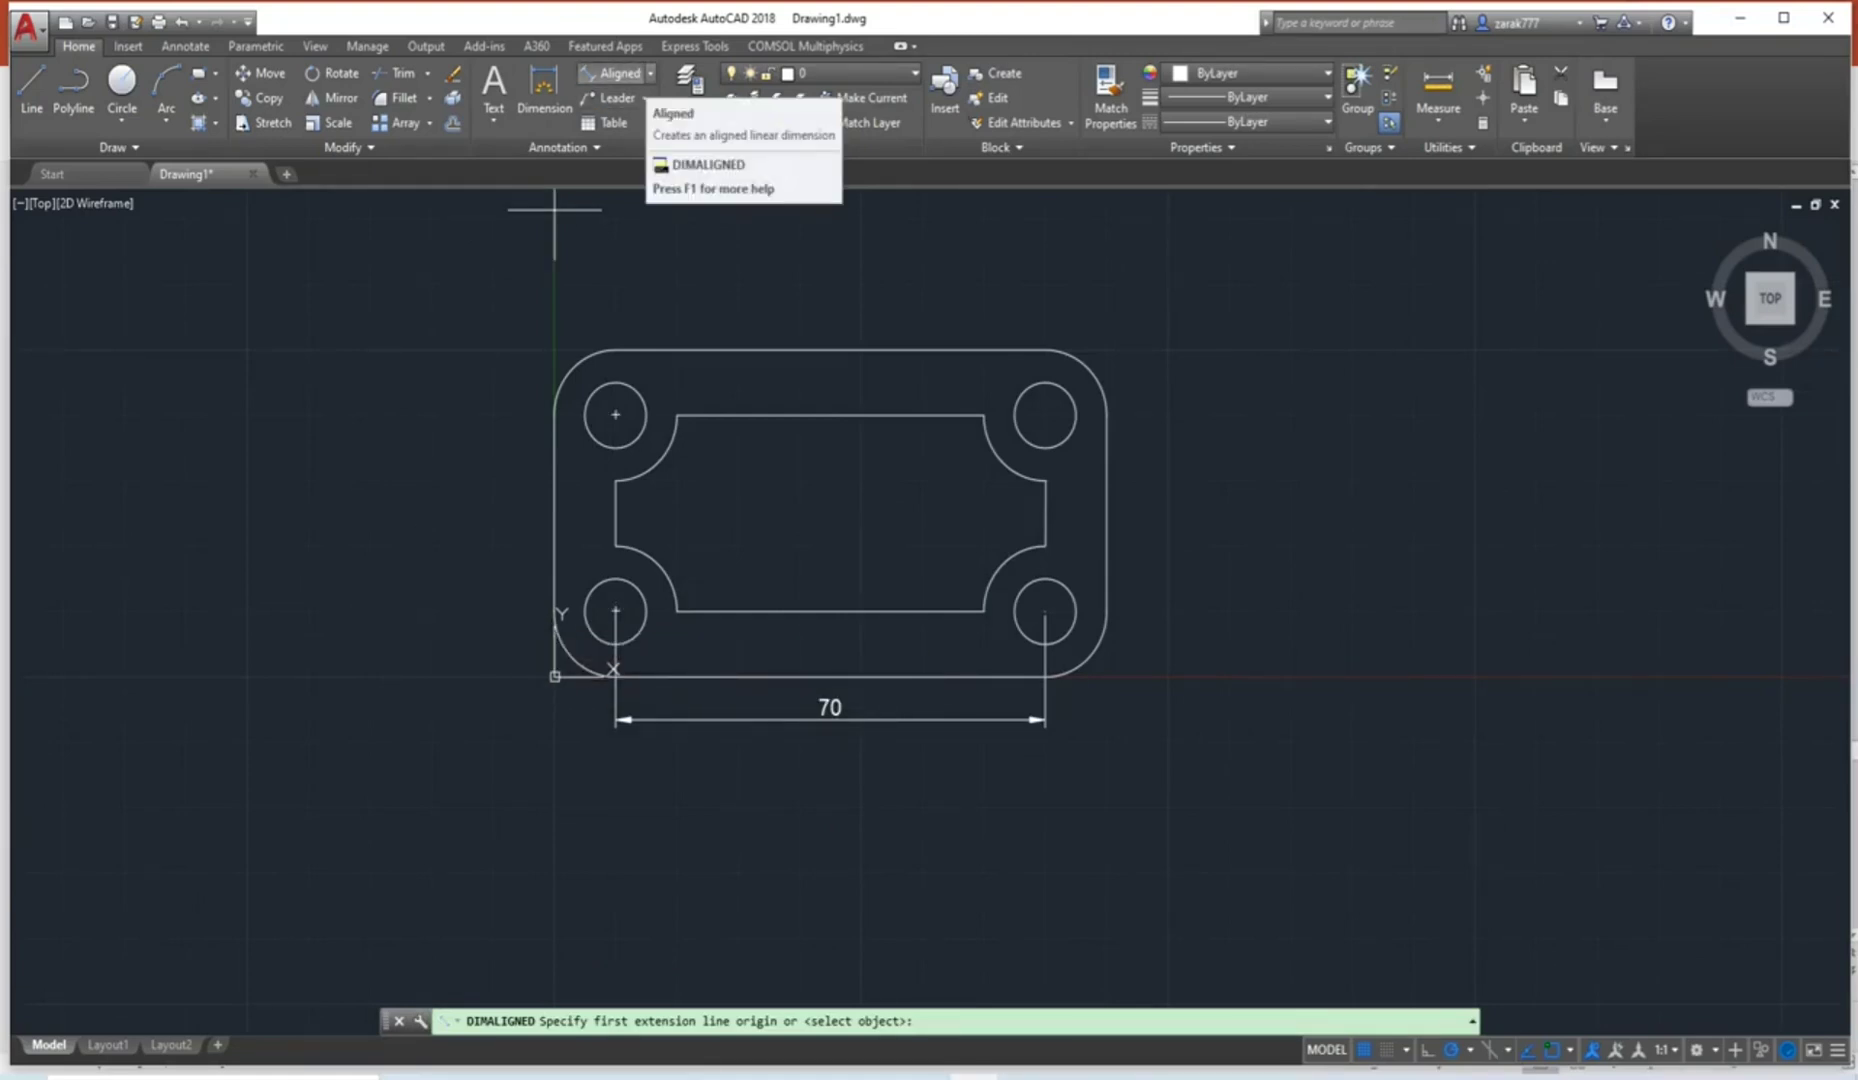
pyautogui.click(650, 73)
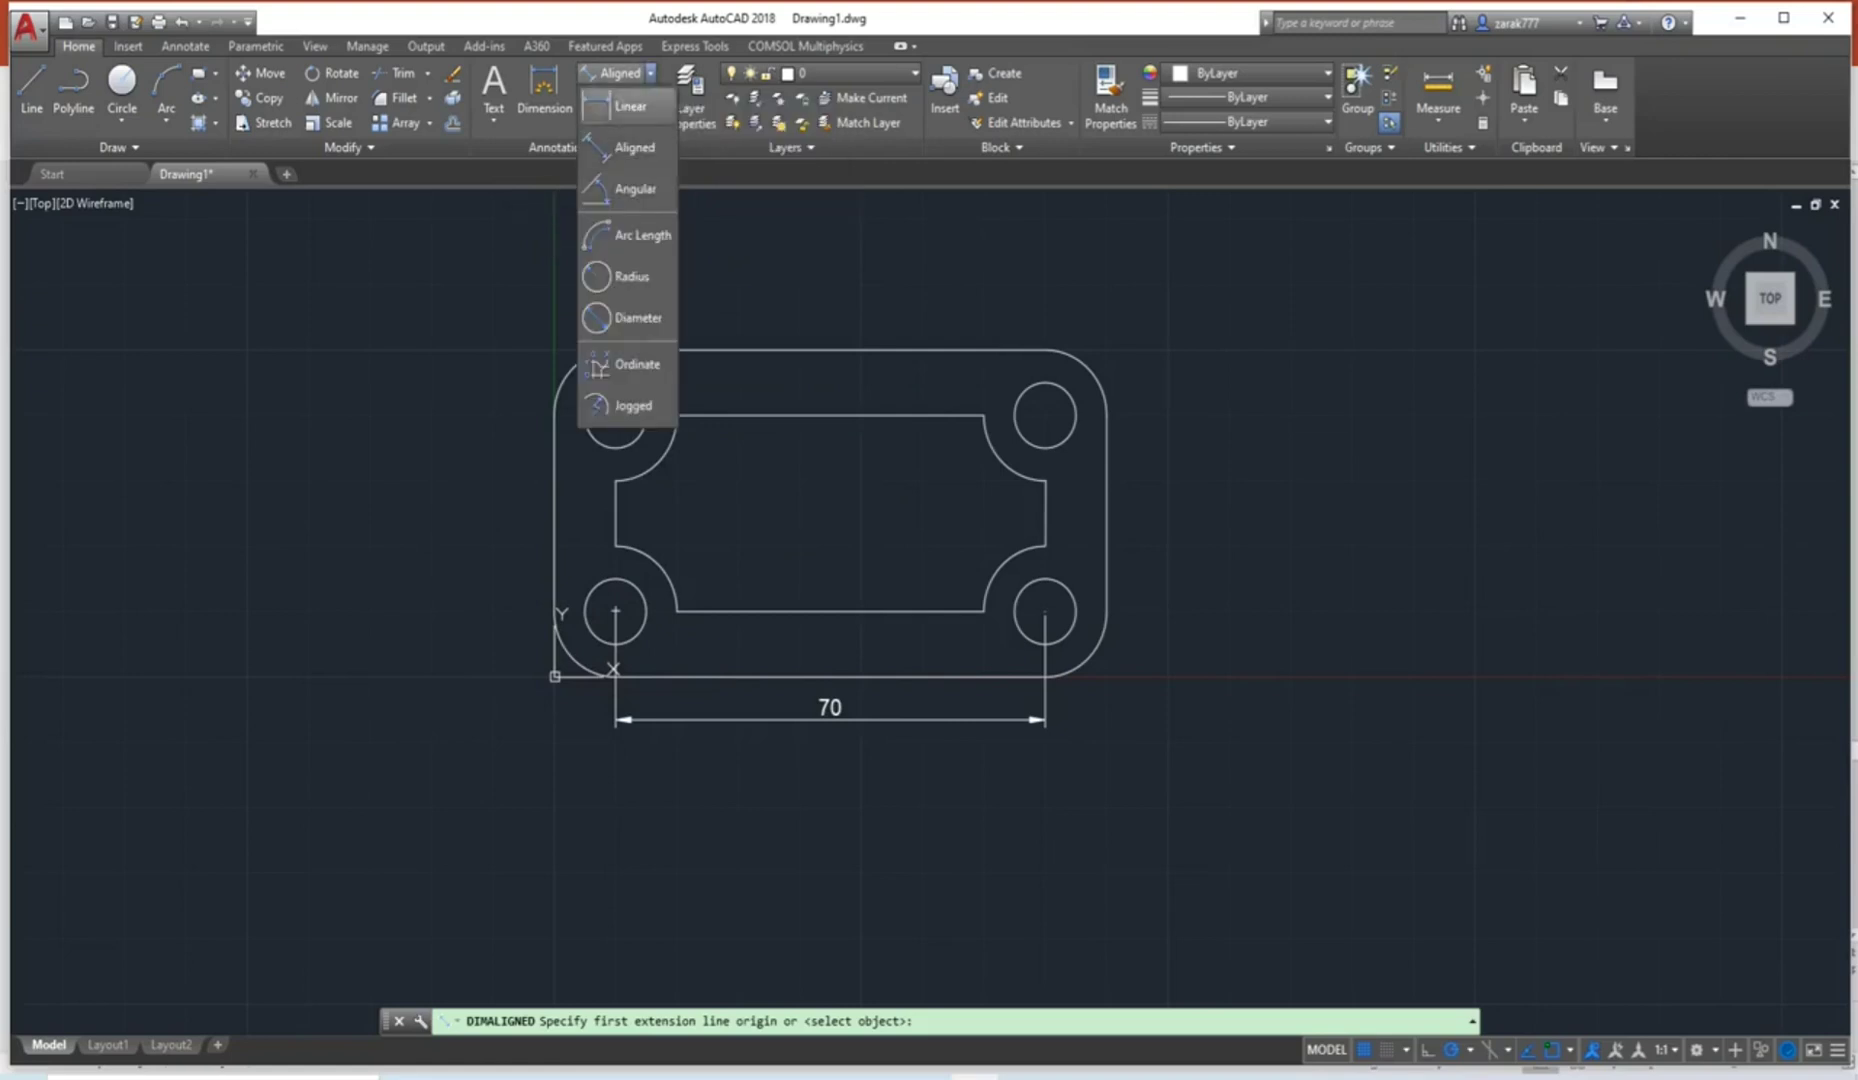
pyautogui.click(633, 147)
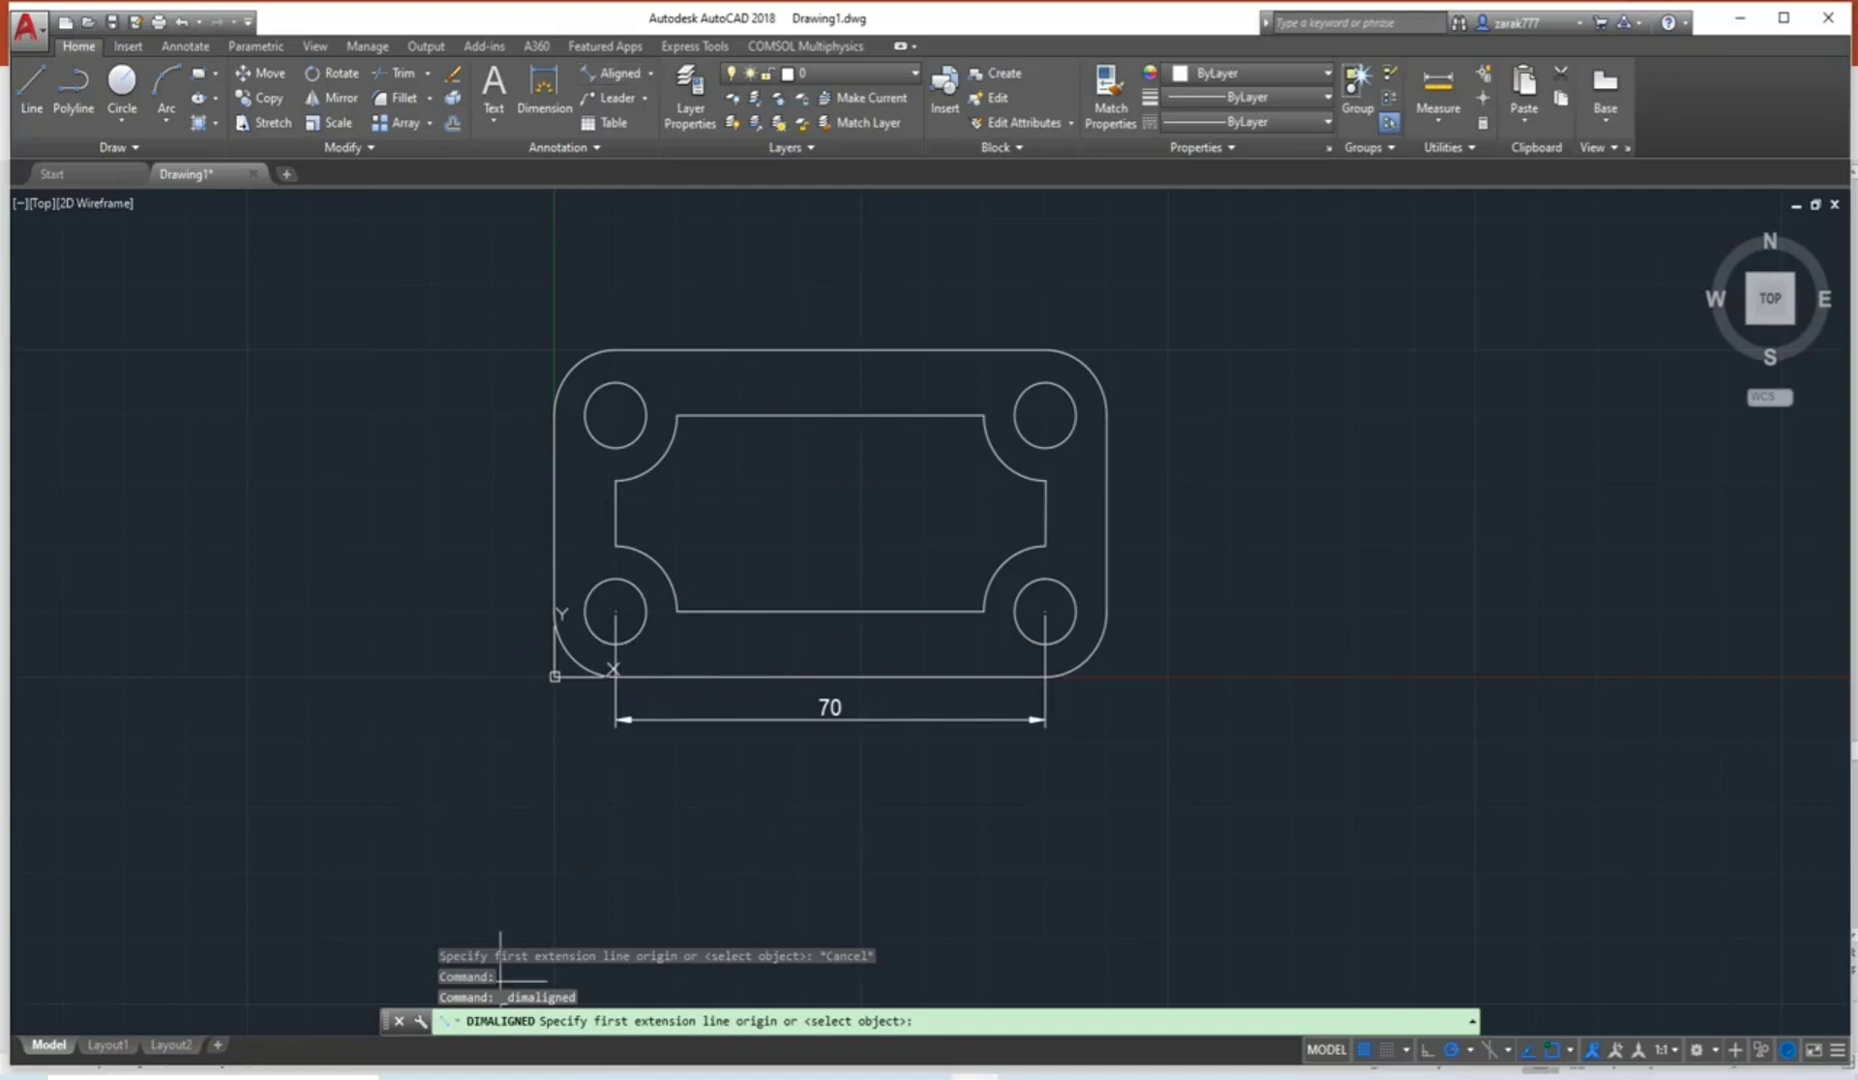
pyautogui.click(556, 611)
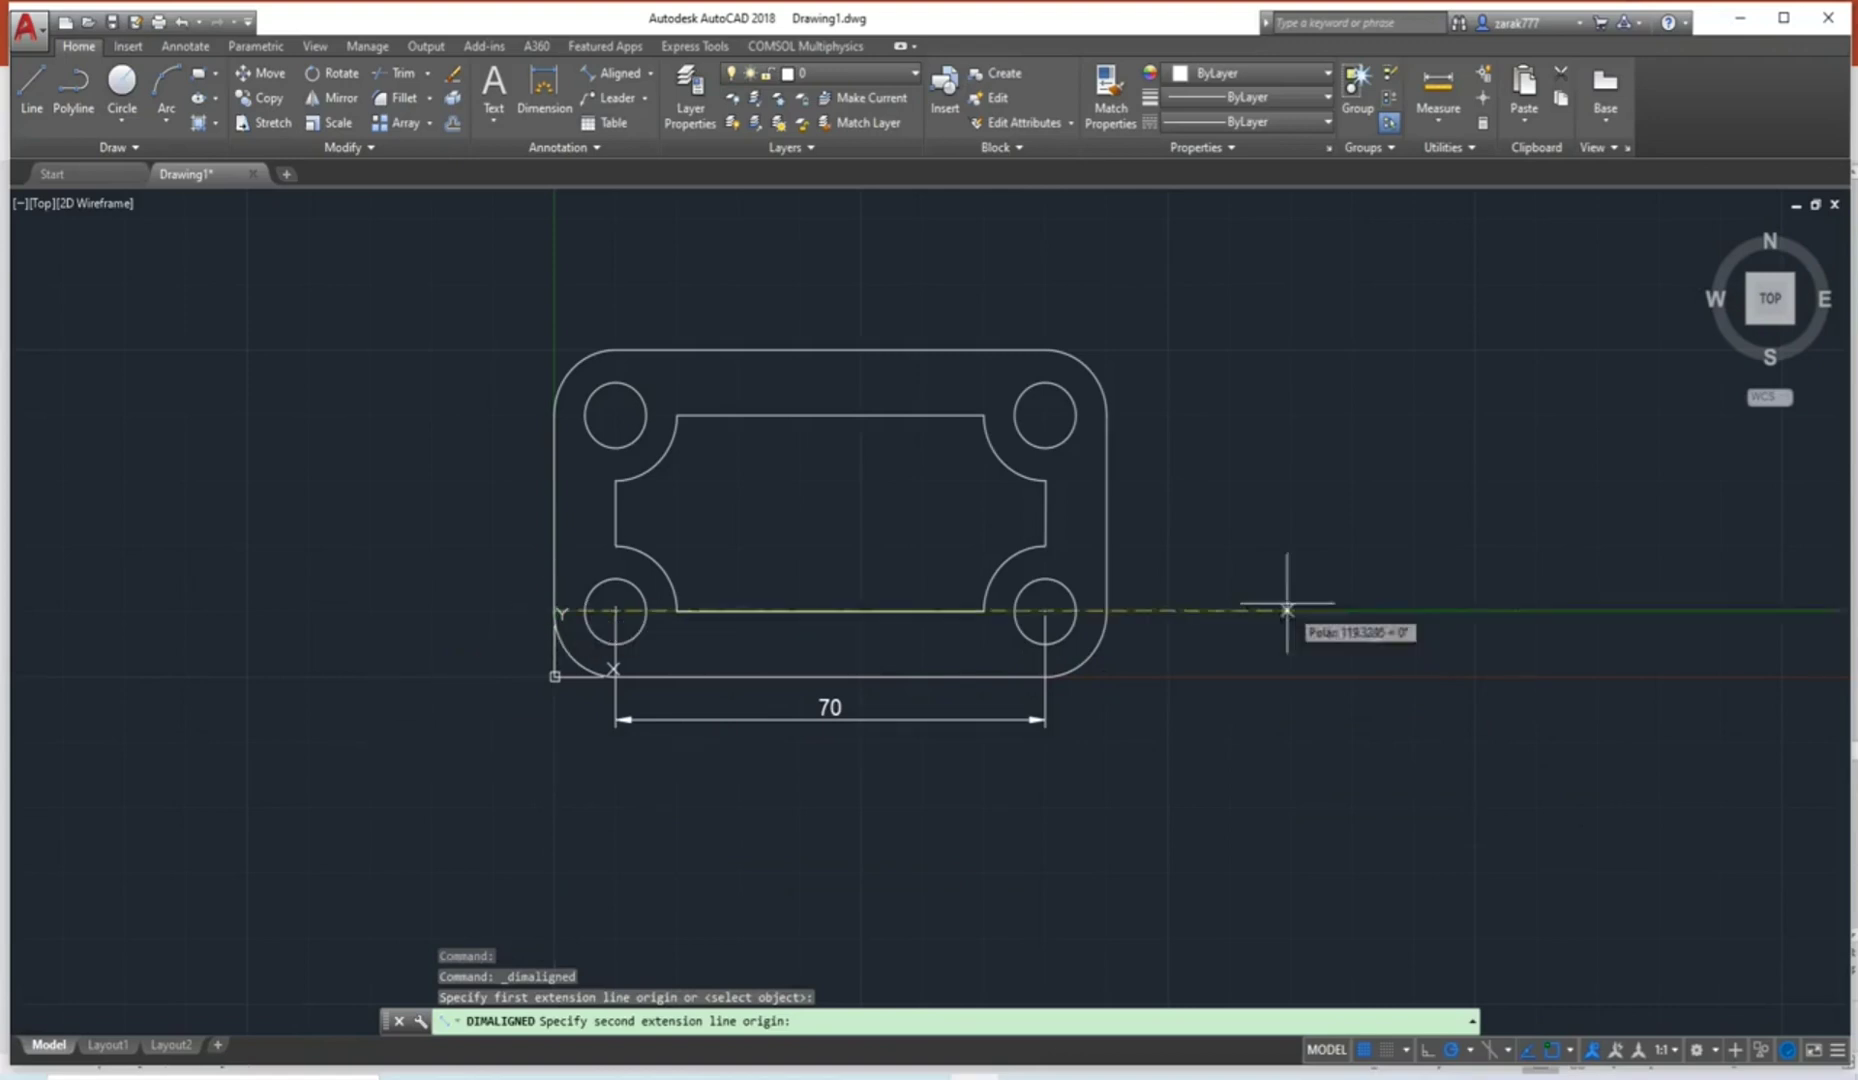
pyautogui.click(1106, 611)
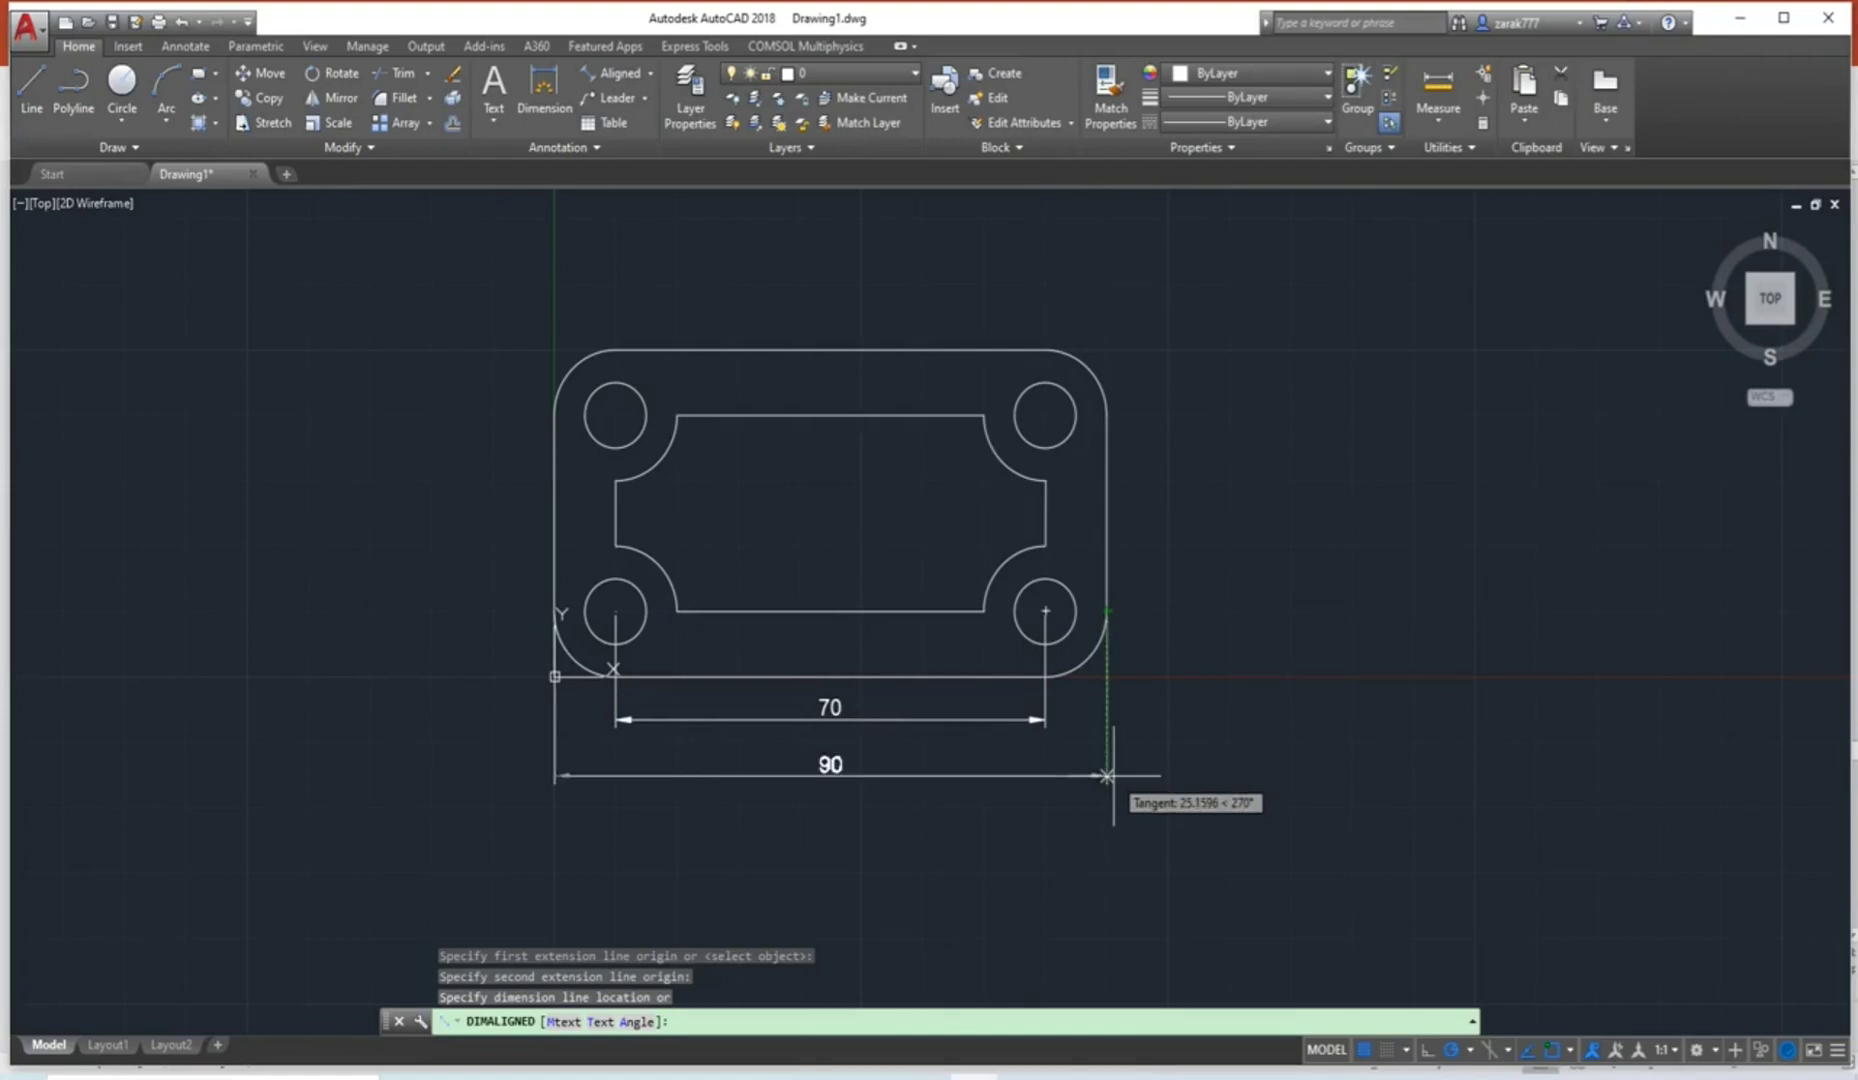
pyautogui.click(1107, 776)
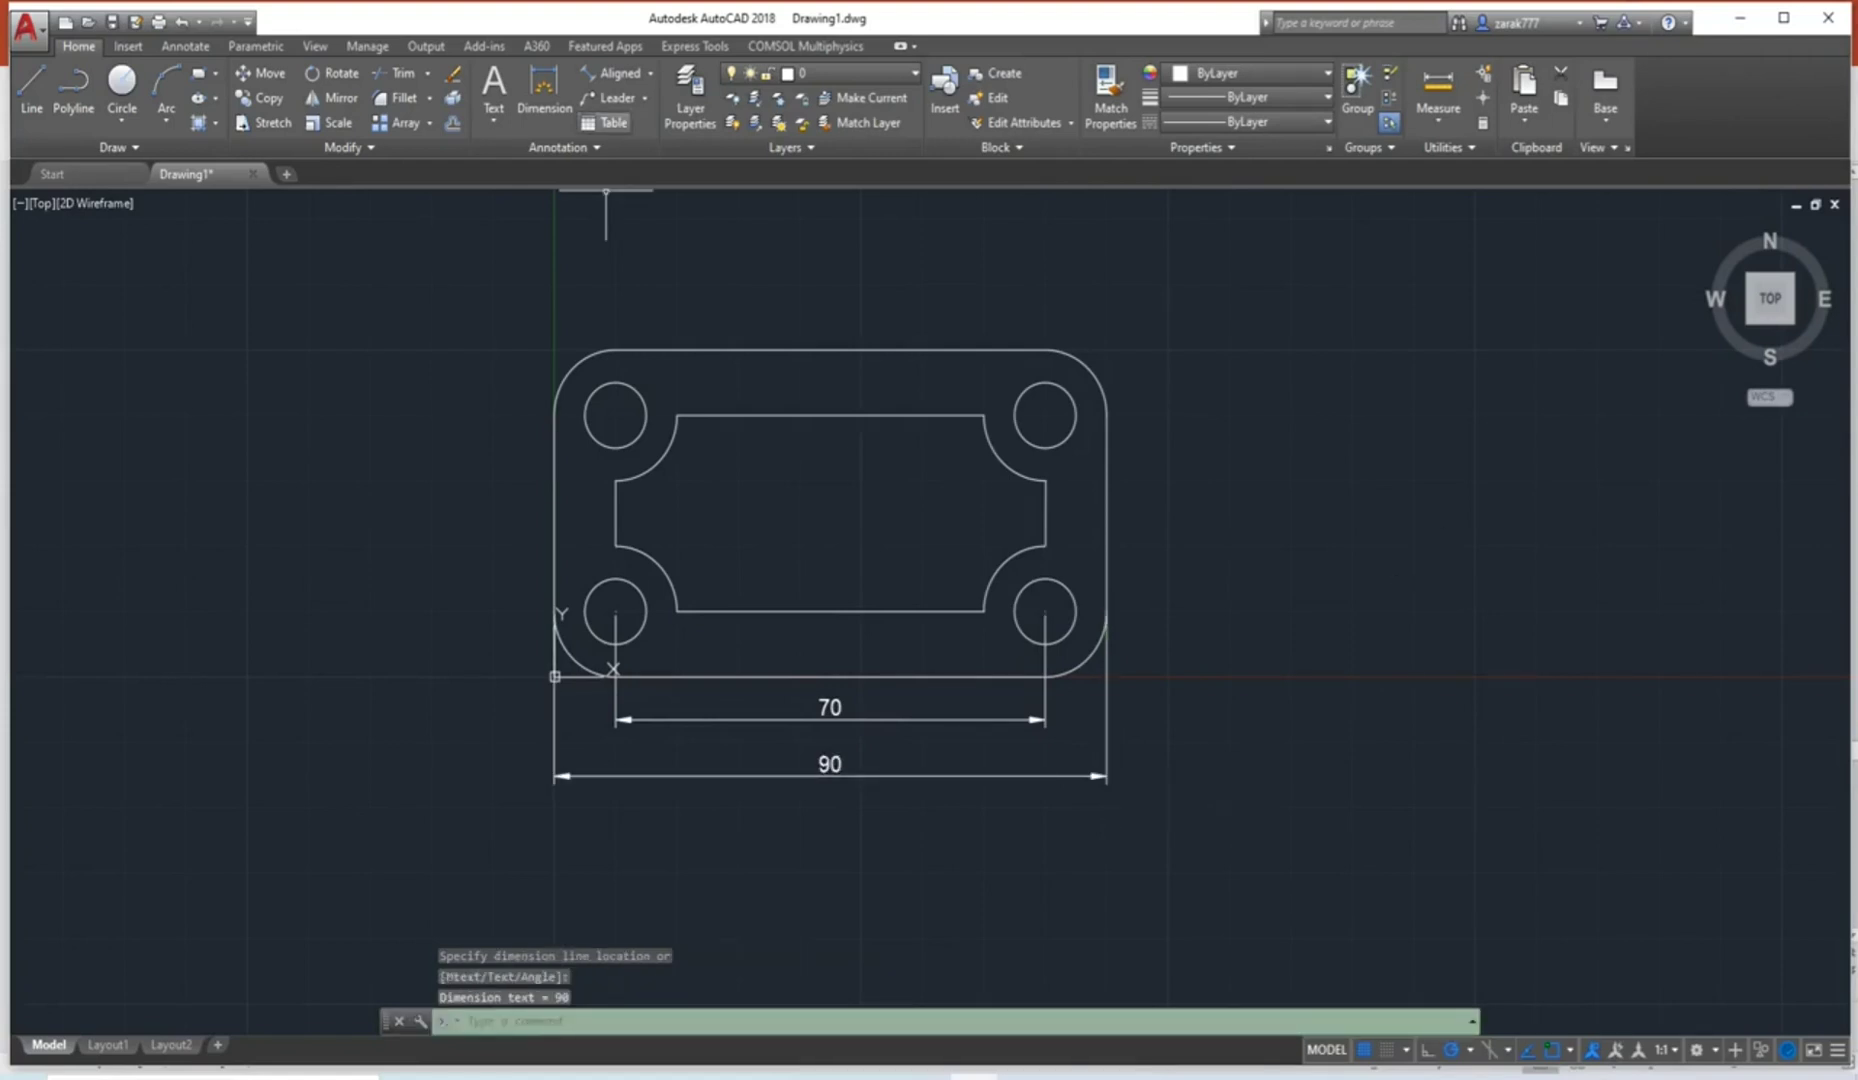
# Add an aligned 30 dimension between the upper-right and lower-right hole centres.
pyautogui.click(612, 73)
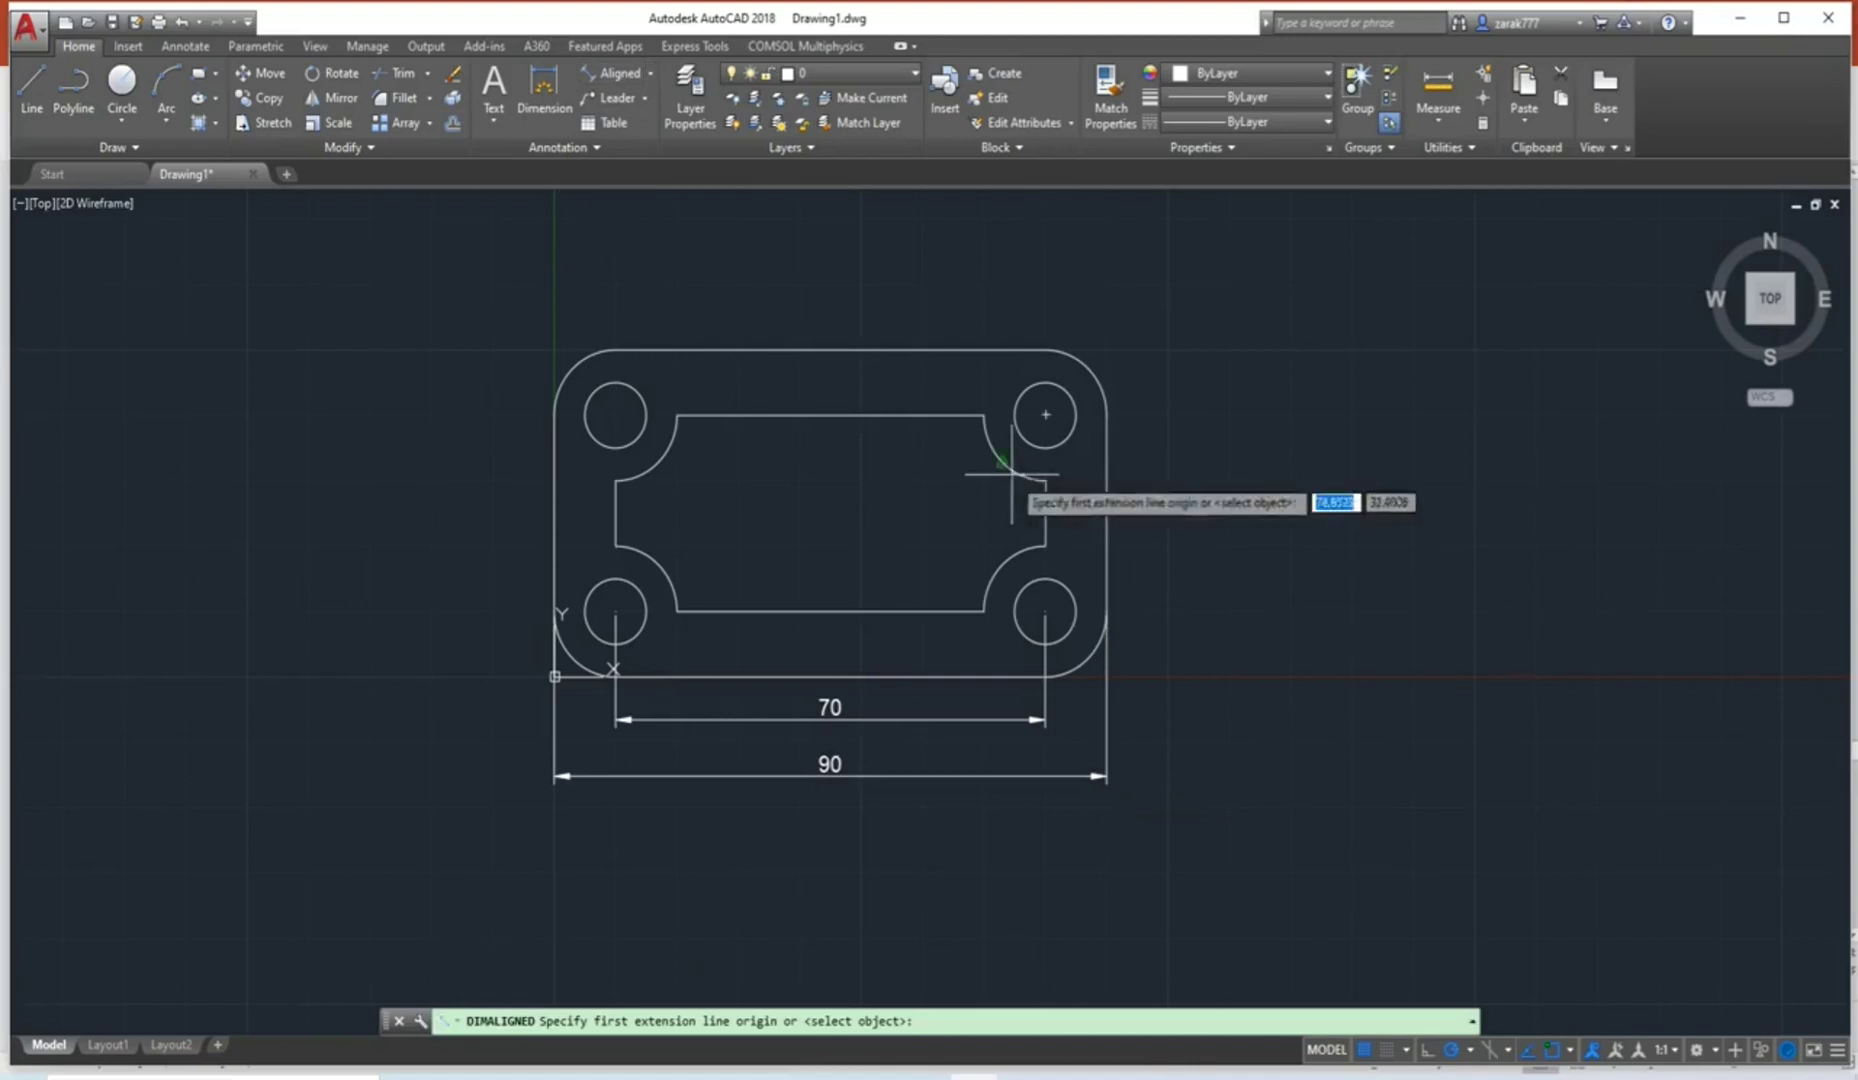
pyautogui.click(1046, 415)
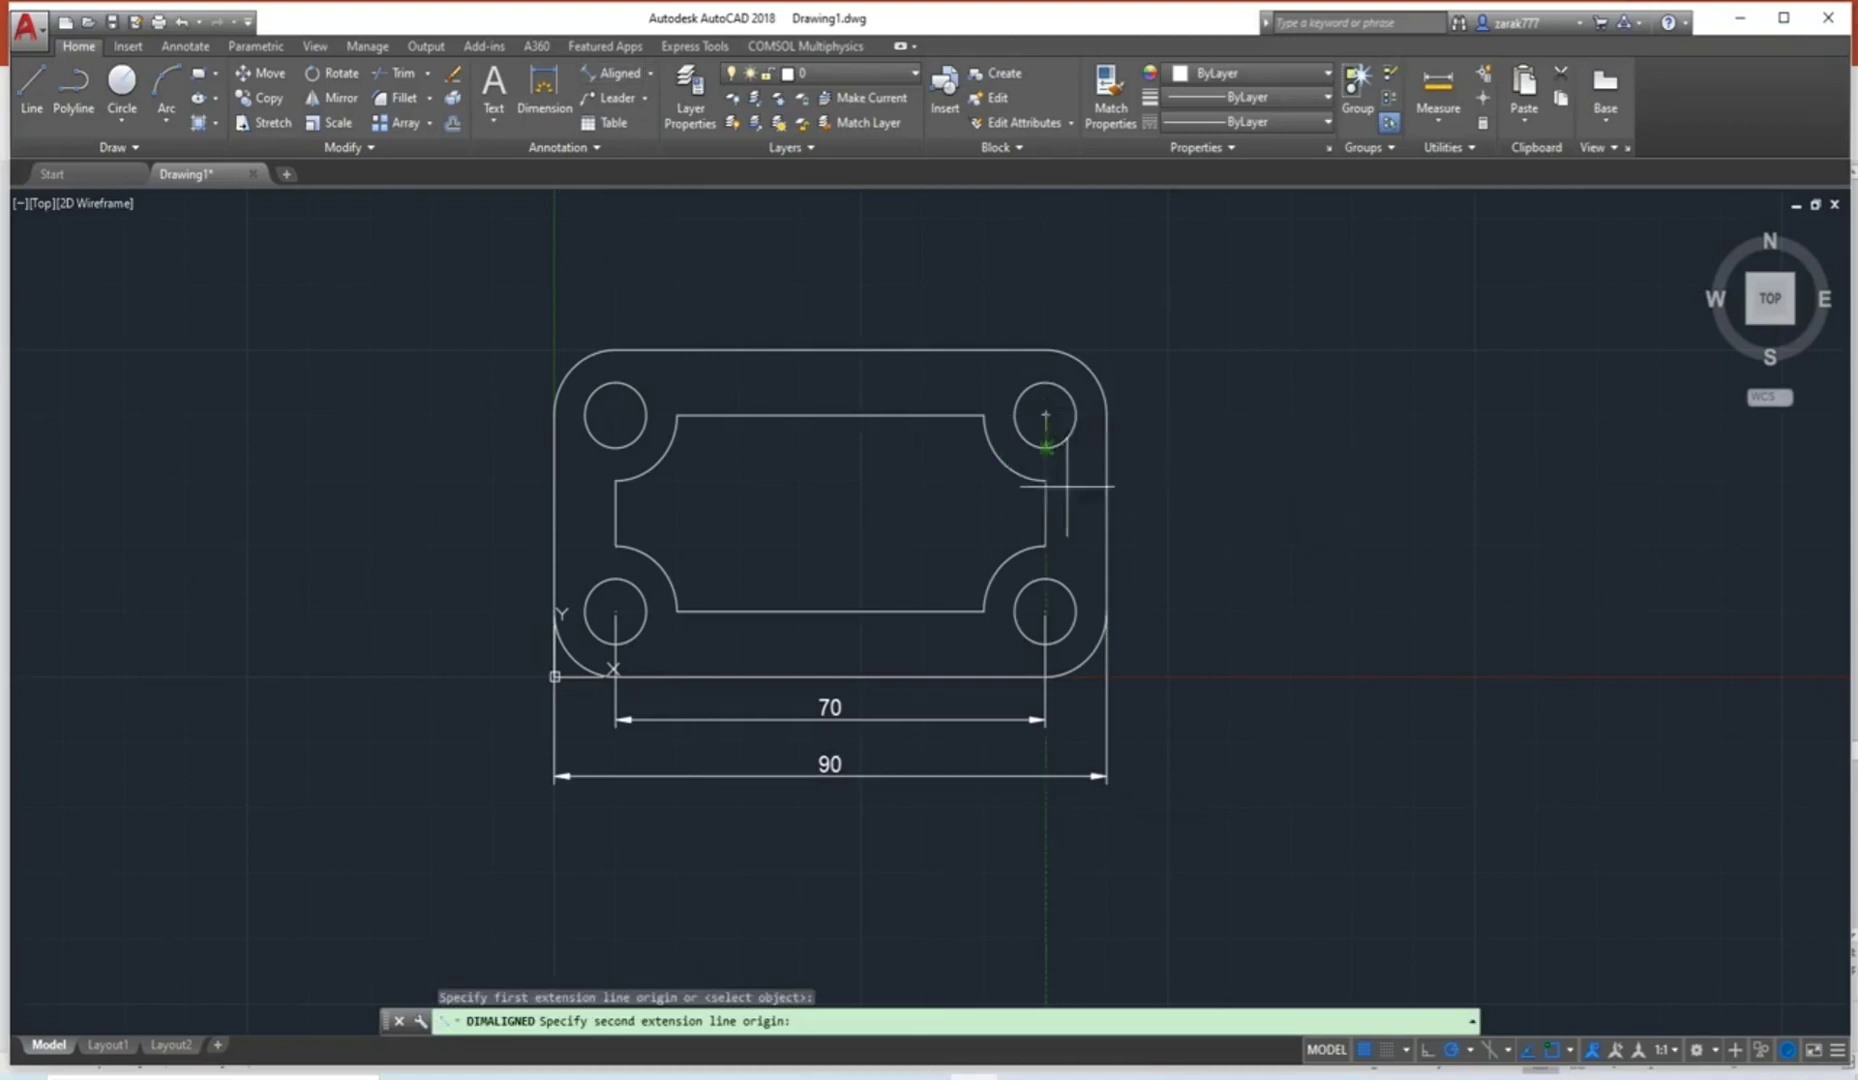
pyautogui.click(1046, 611)
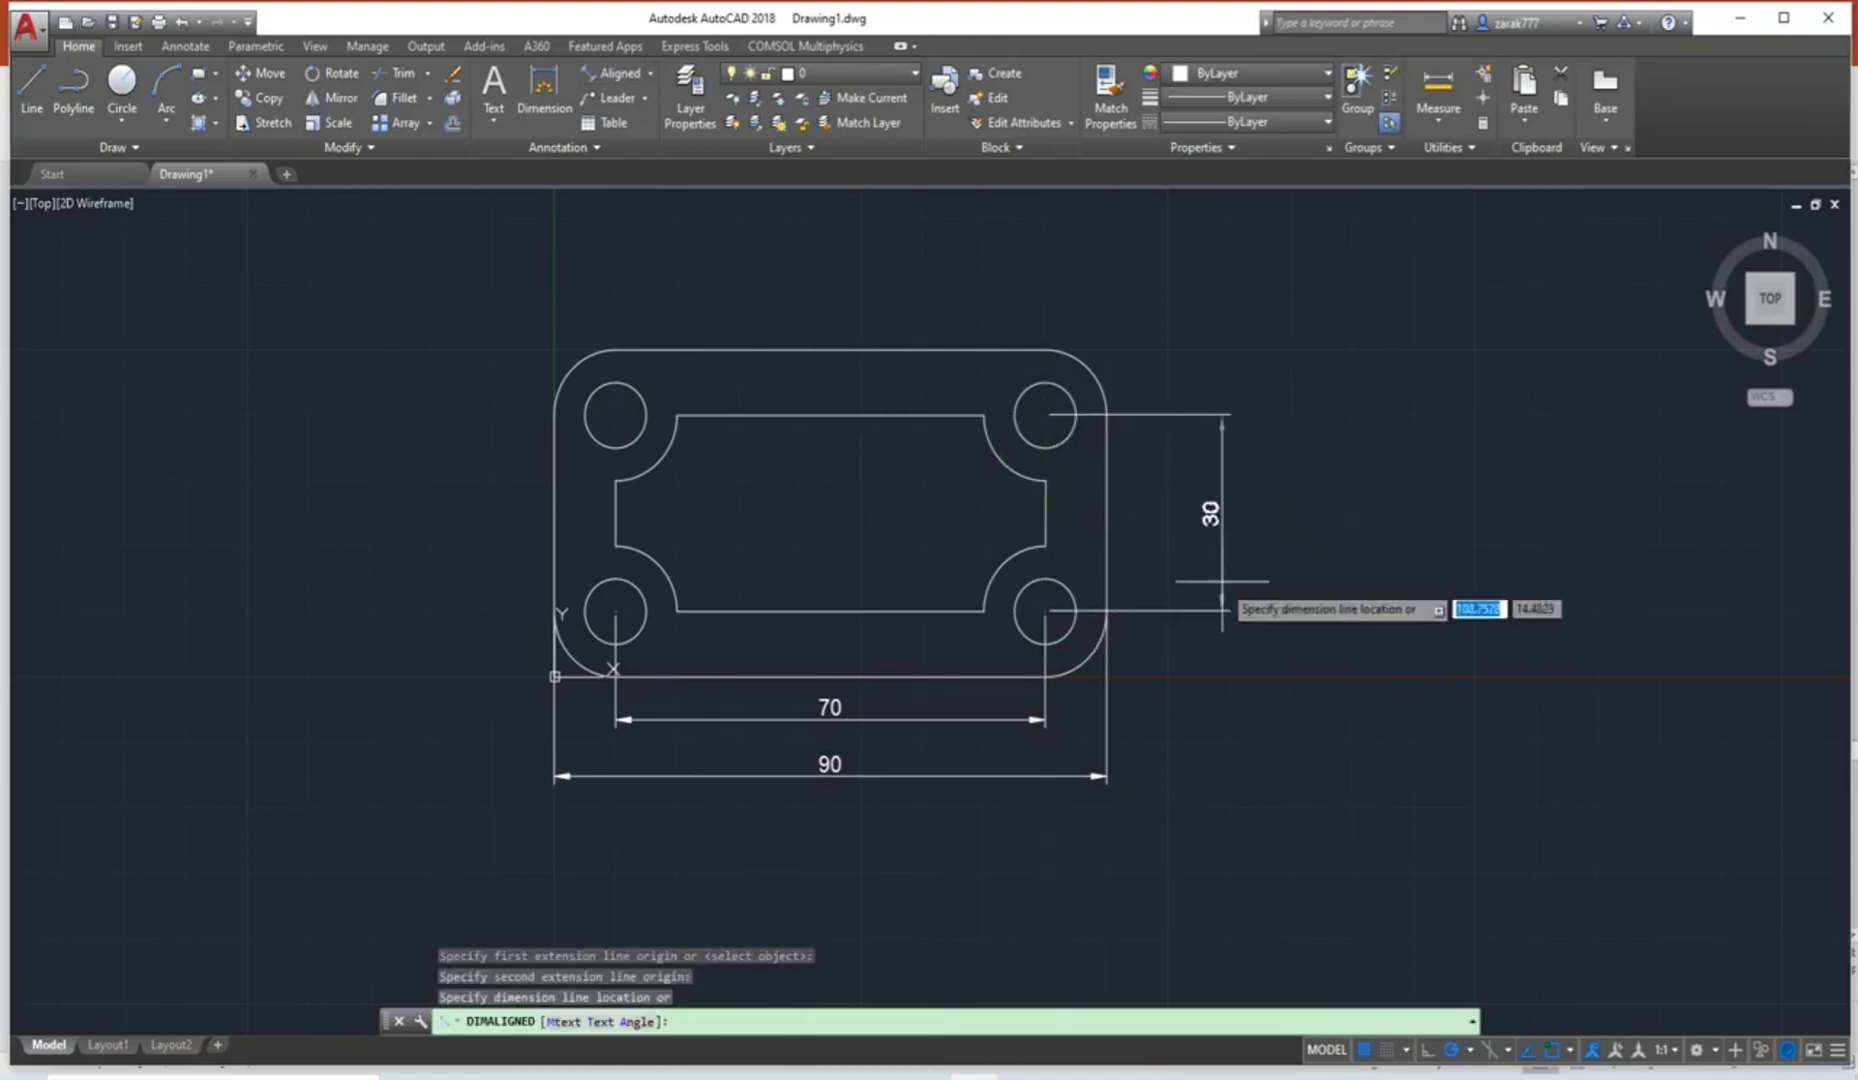
pyautogui.click(1237, 575)
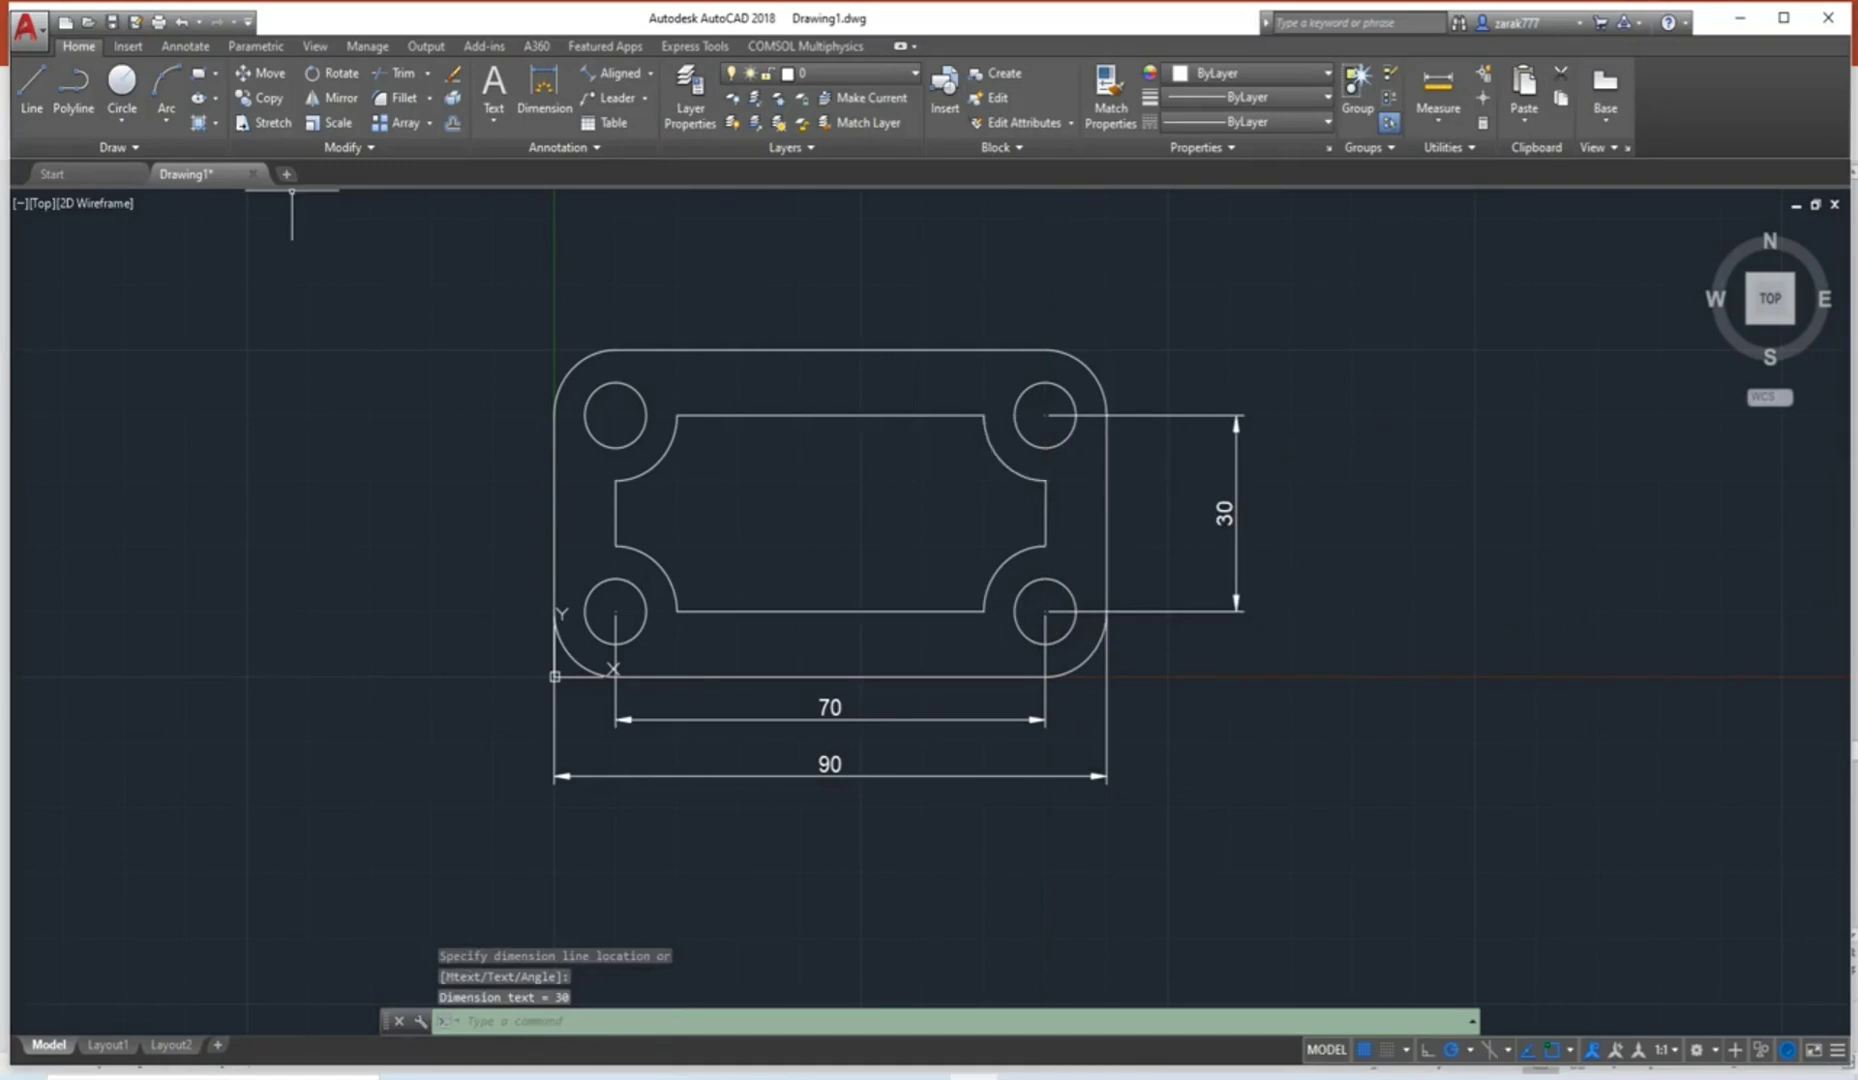
# Add an aligned 10 dimension across the ends of the right notch.
pyautogui.press('Return')
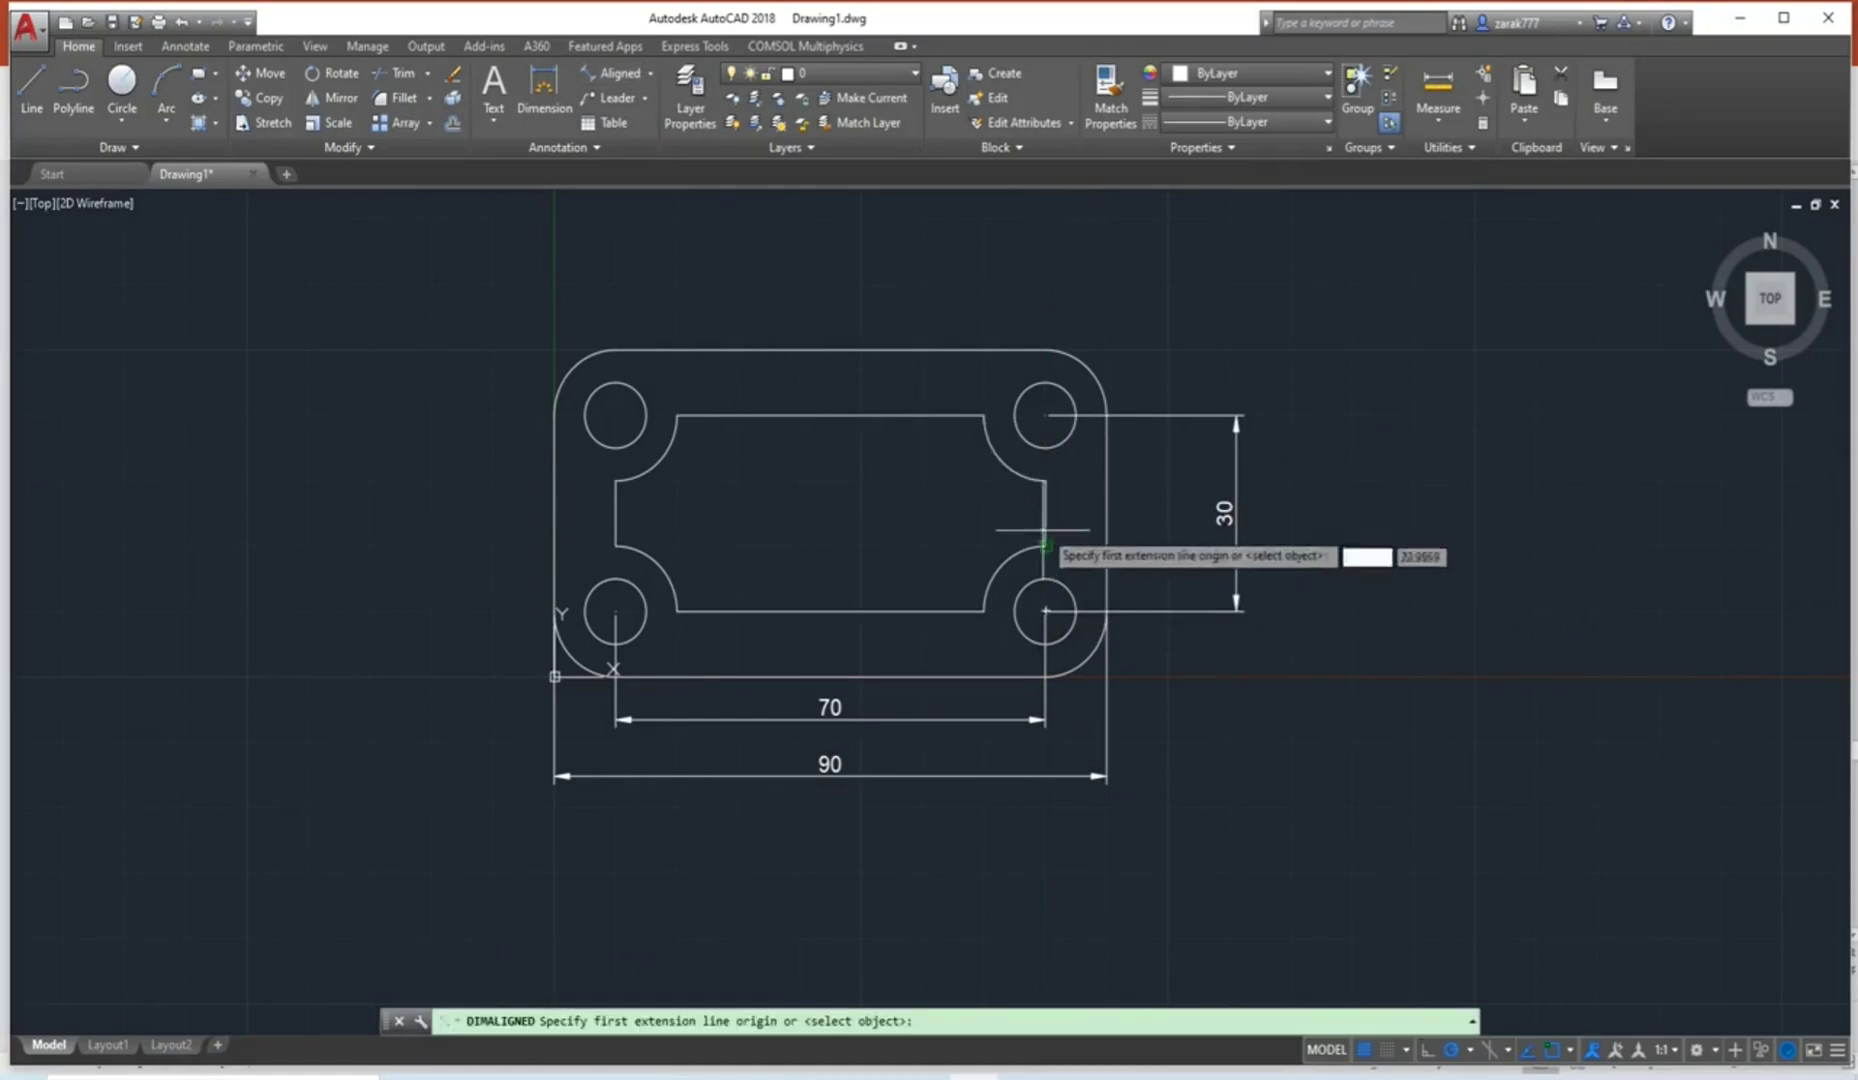
pyautogui.click(1045, 481)
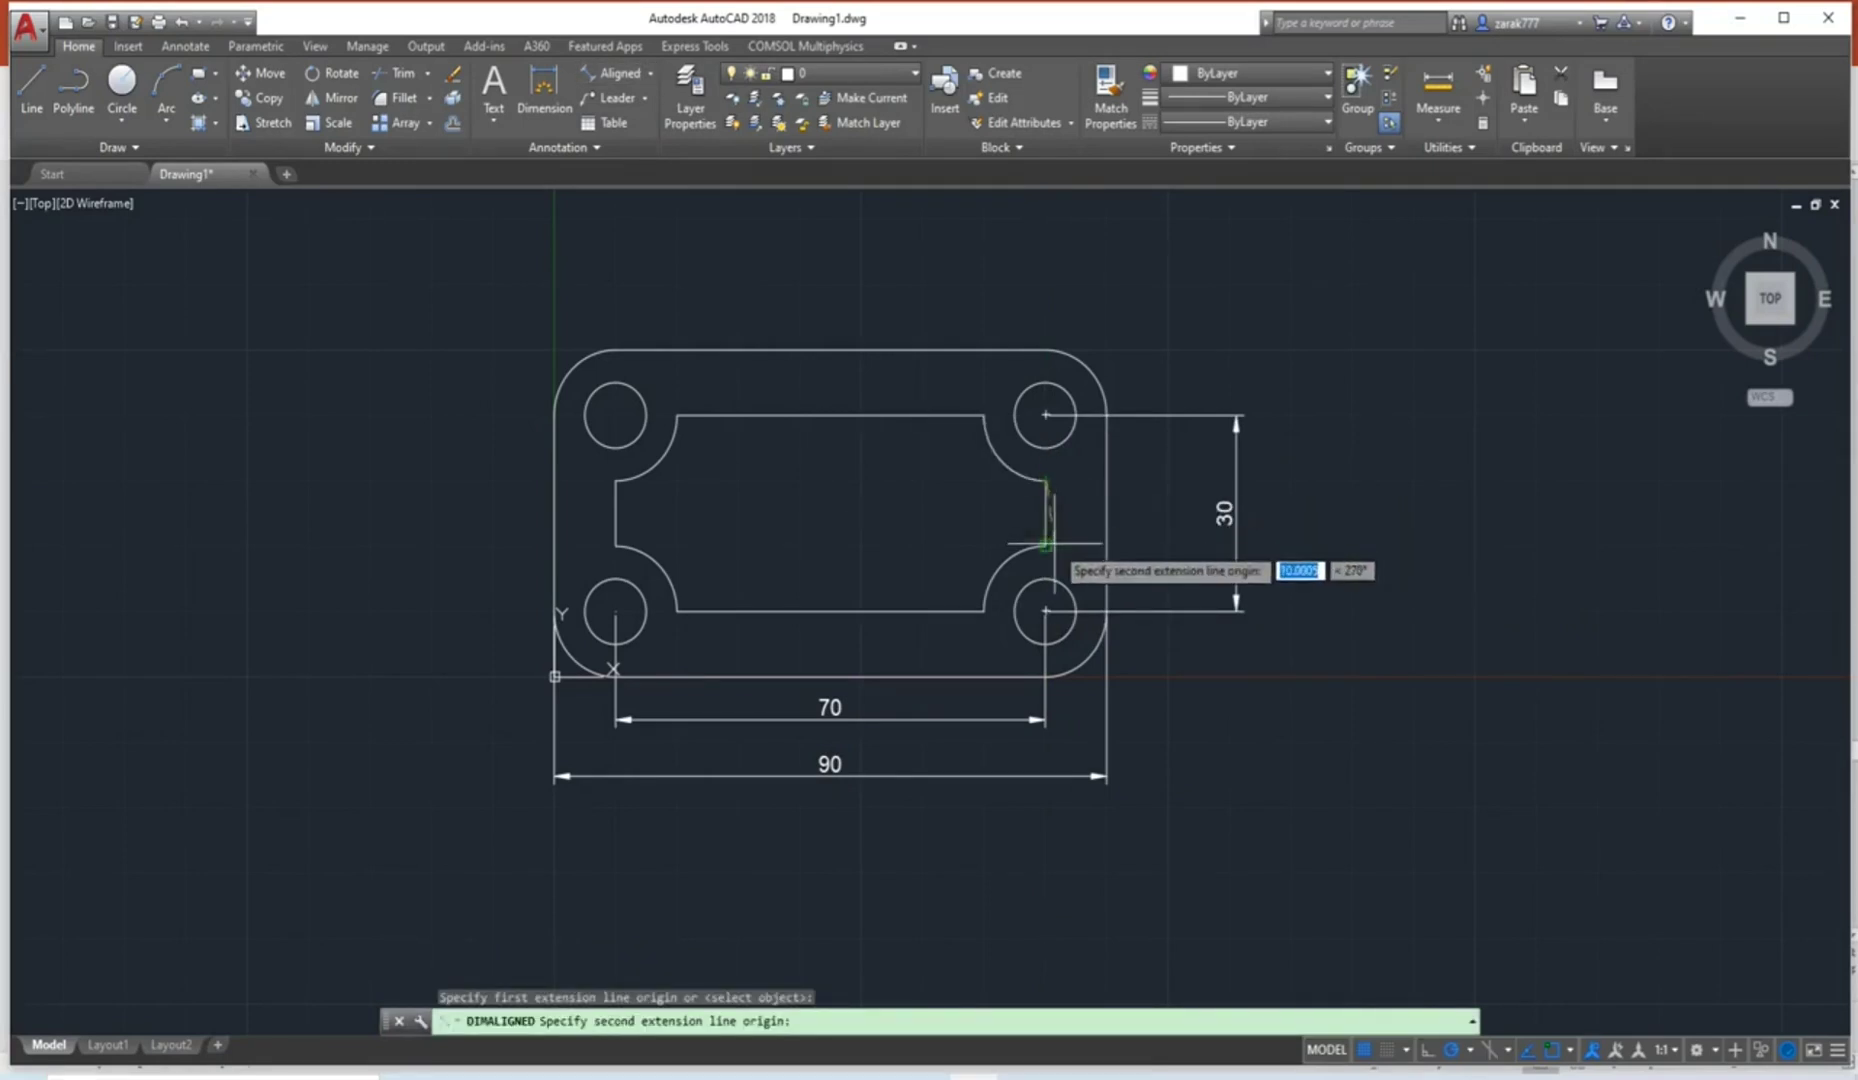
pyautogui.click(1045, 545)
pyautogui.click(1165, 520)
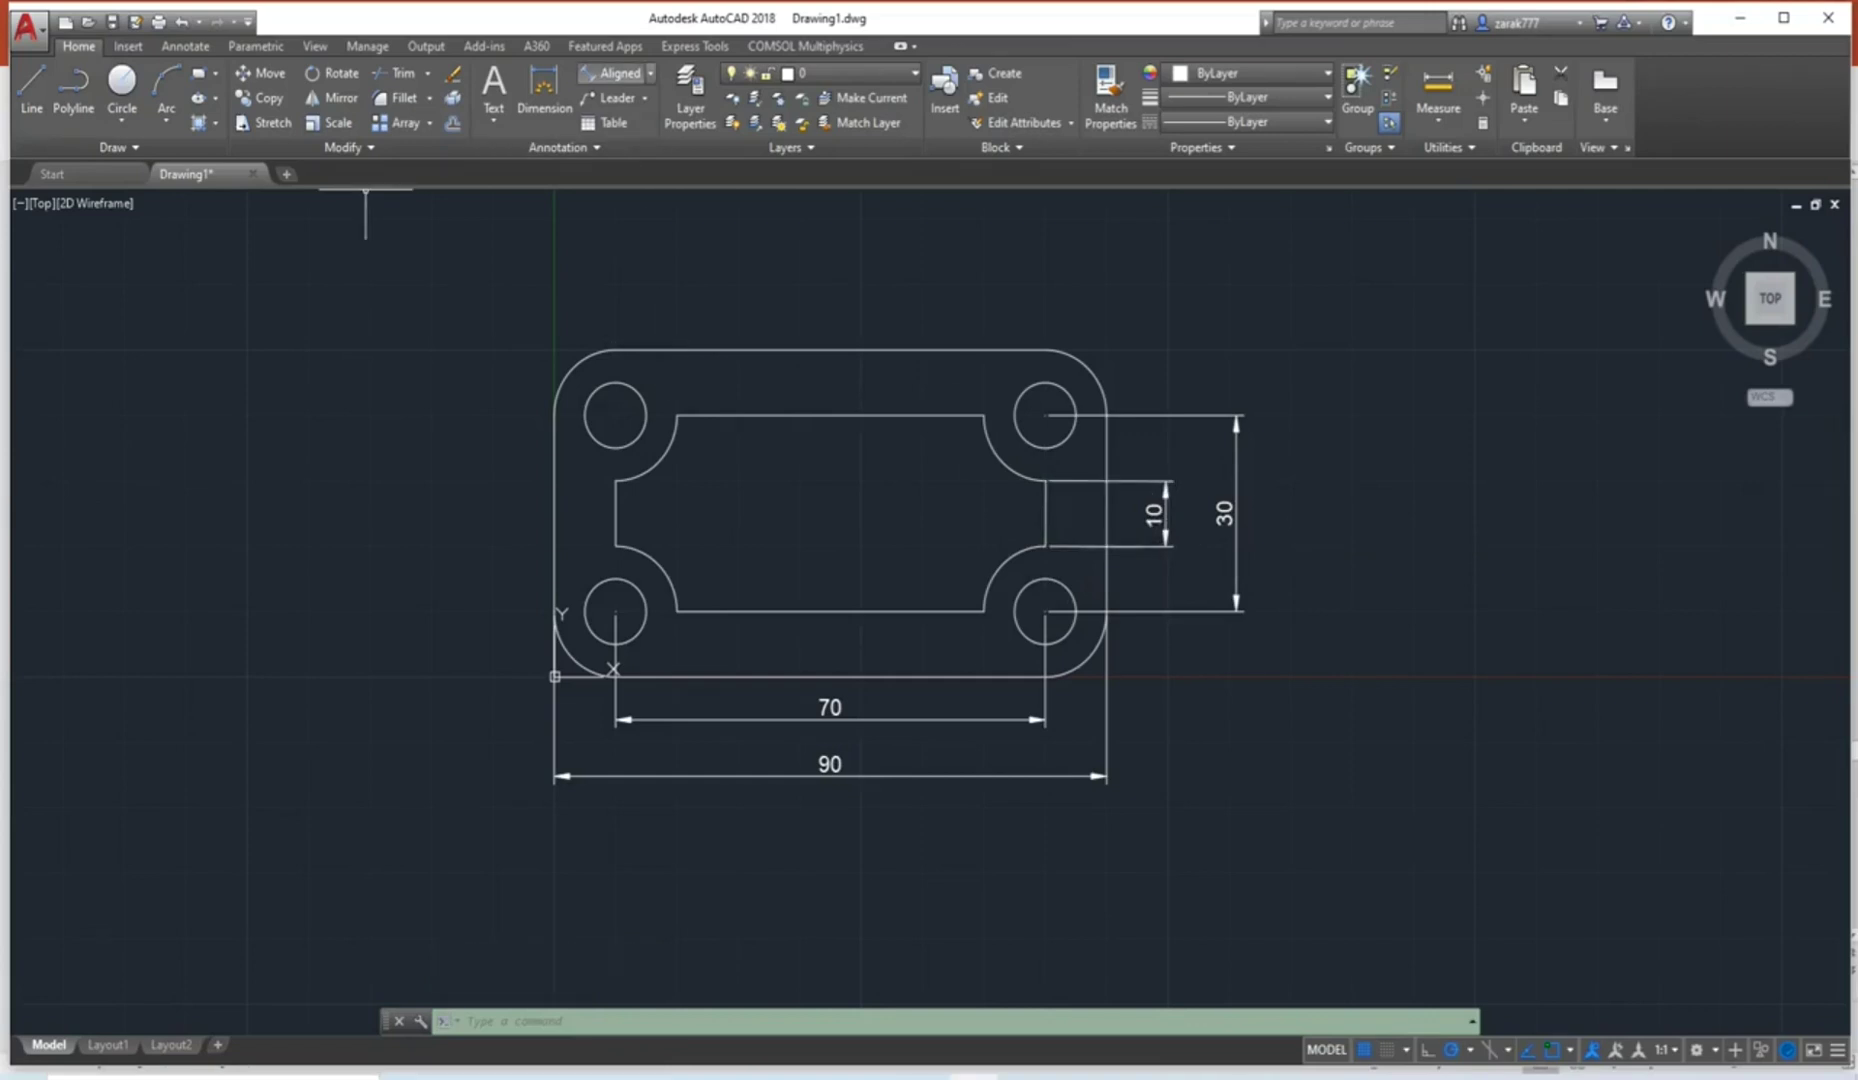
pyautogui.click(650, 73)
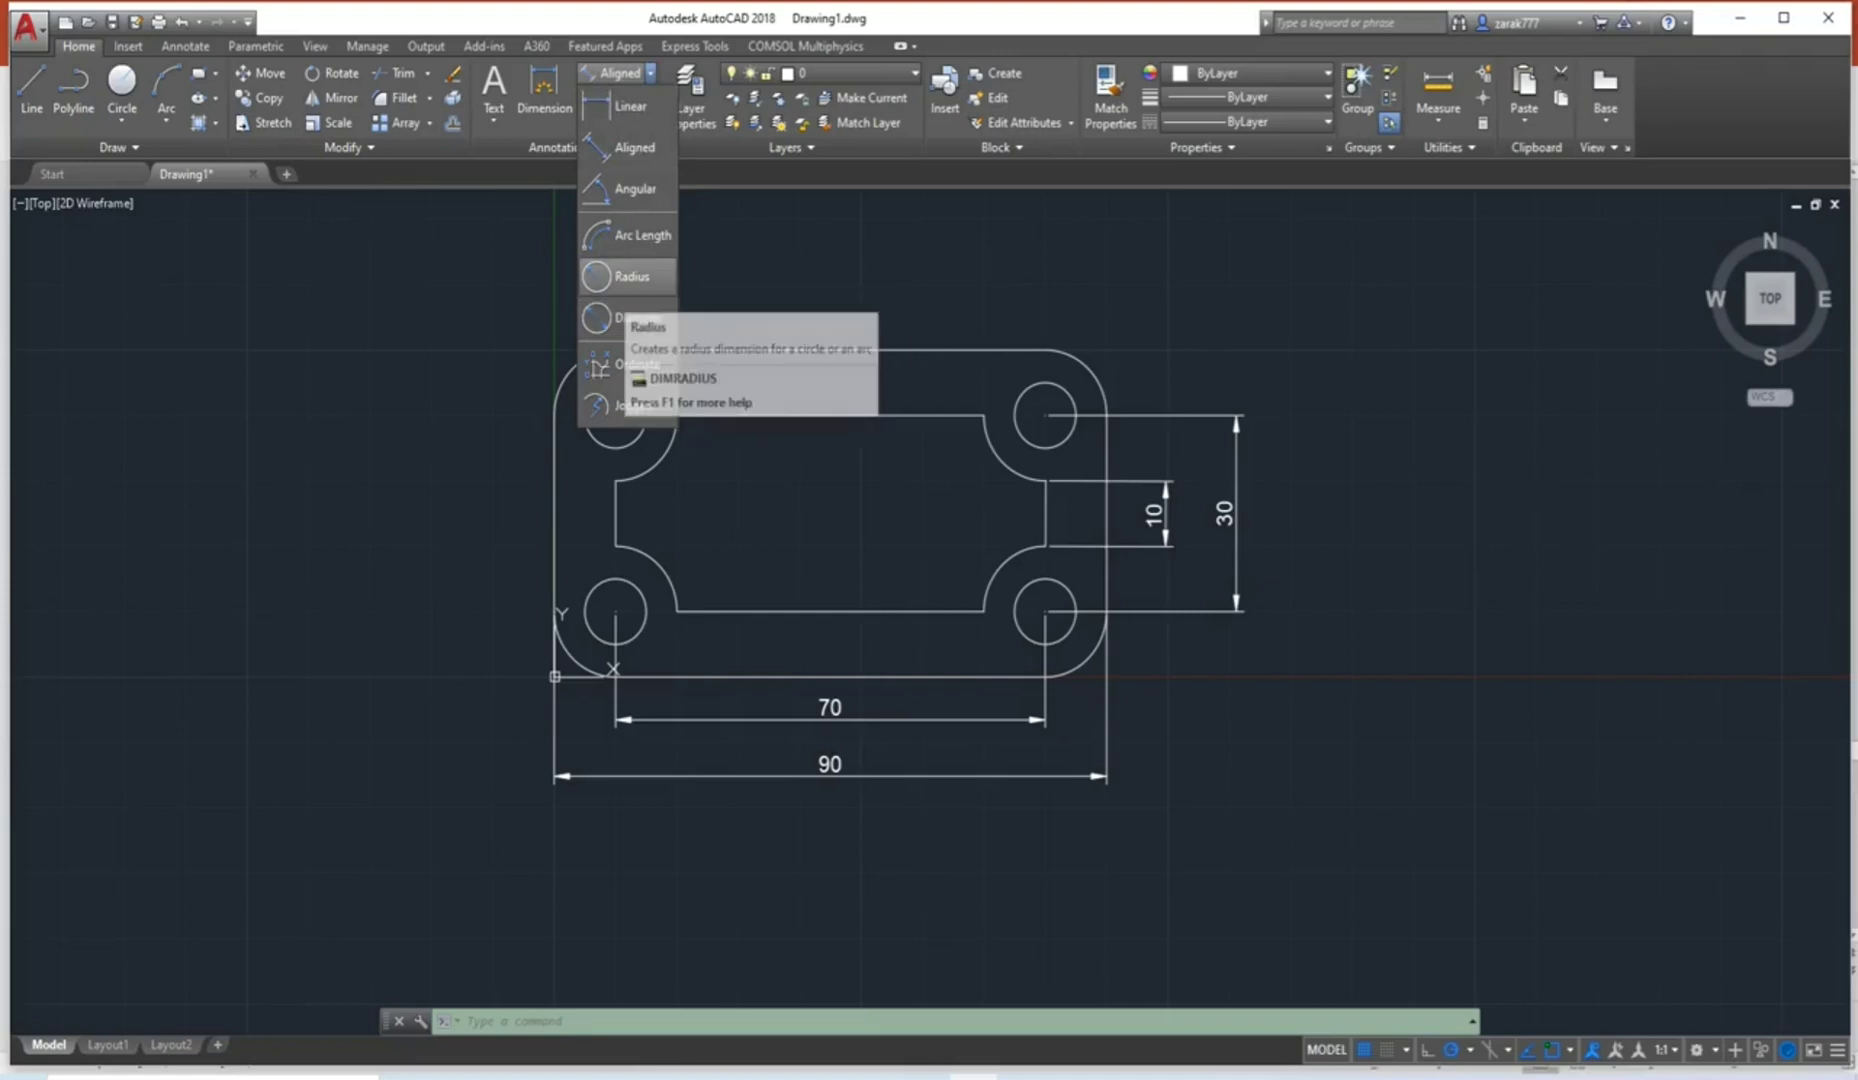
# Add an R10 radius dimension to the top-right corner arc.
pyautogui.click(628, 278)
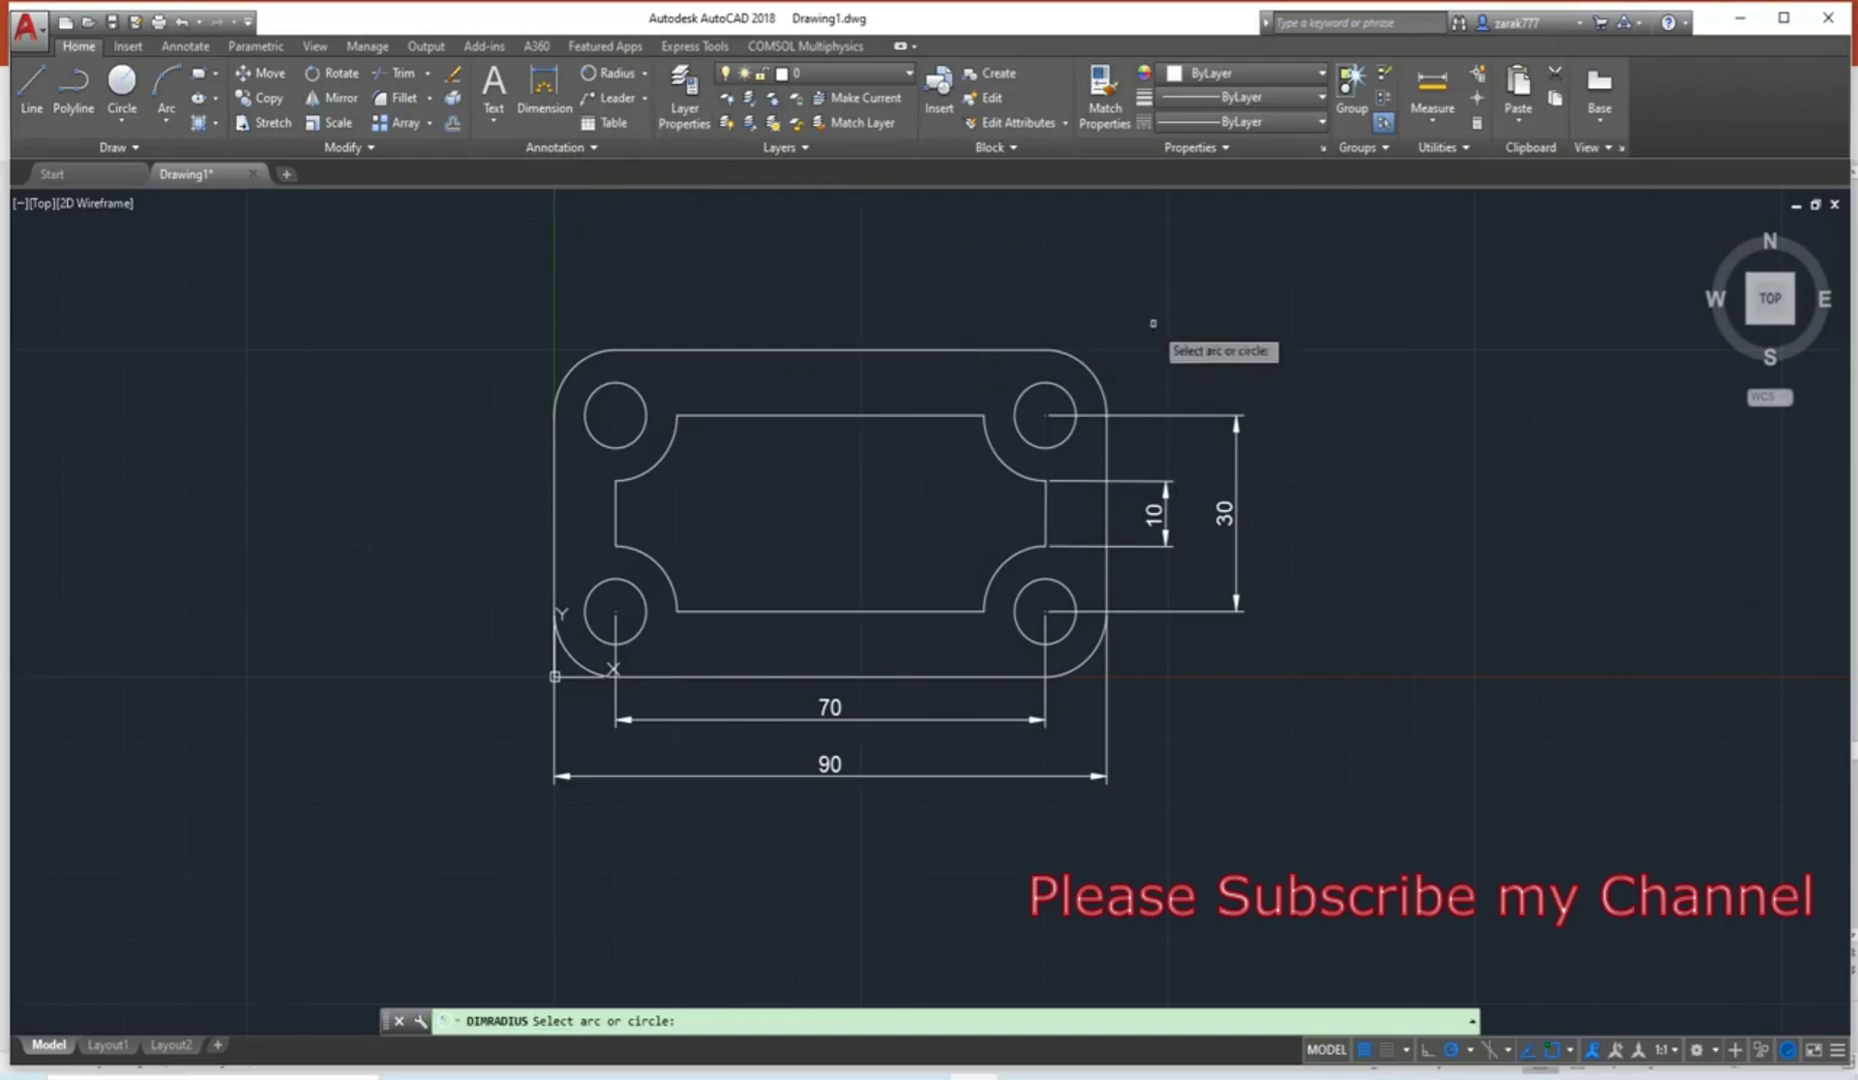
pyautogui.click(1090, 367)
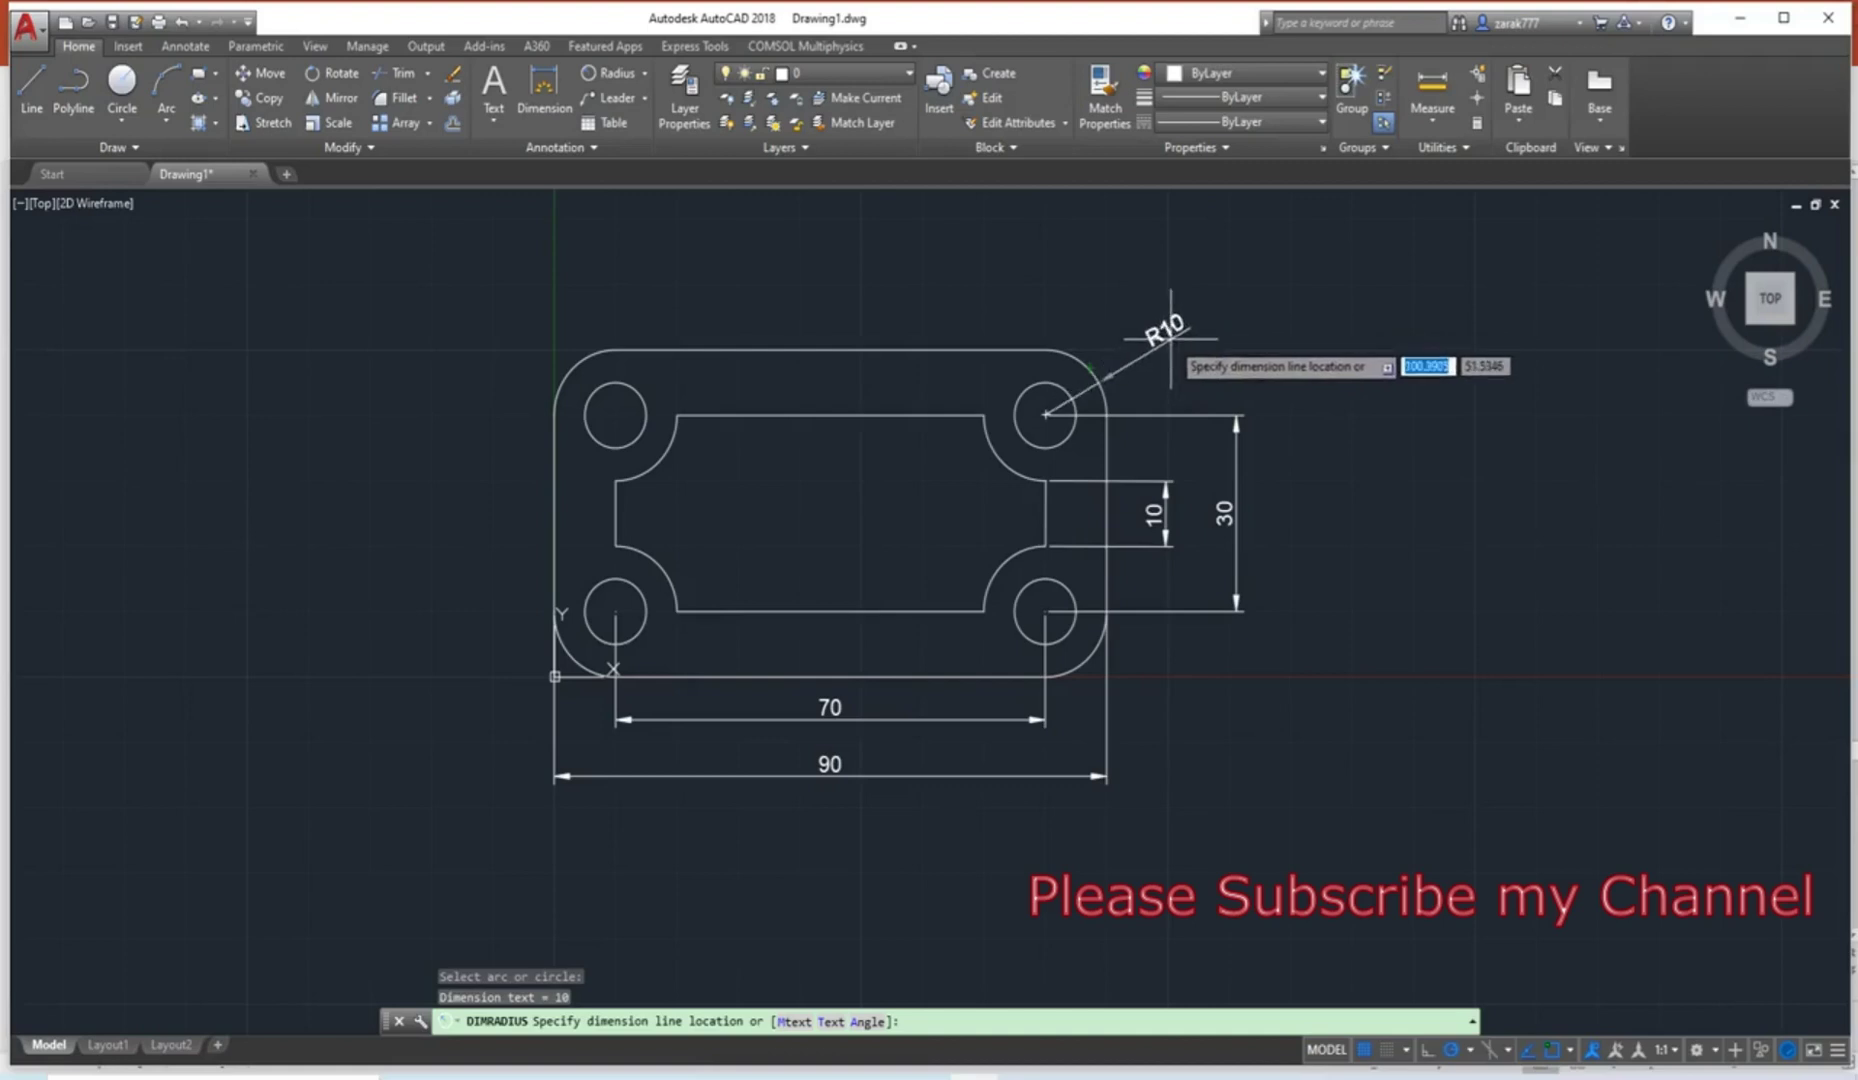
pyautogui.click(1170, 338)
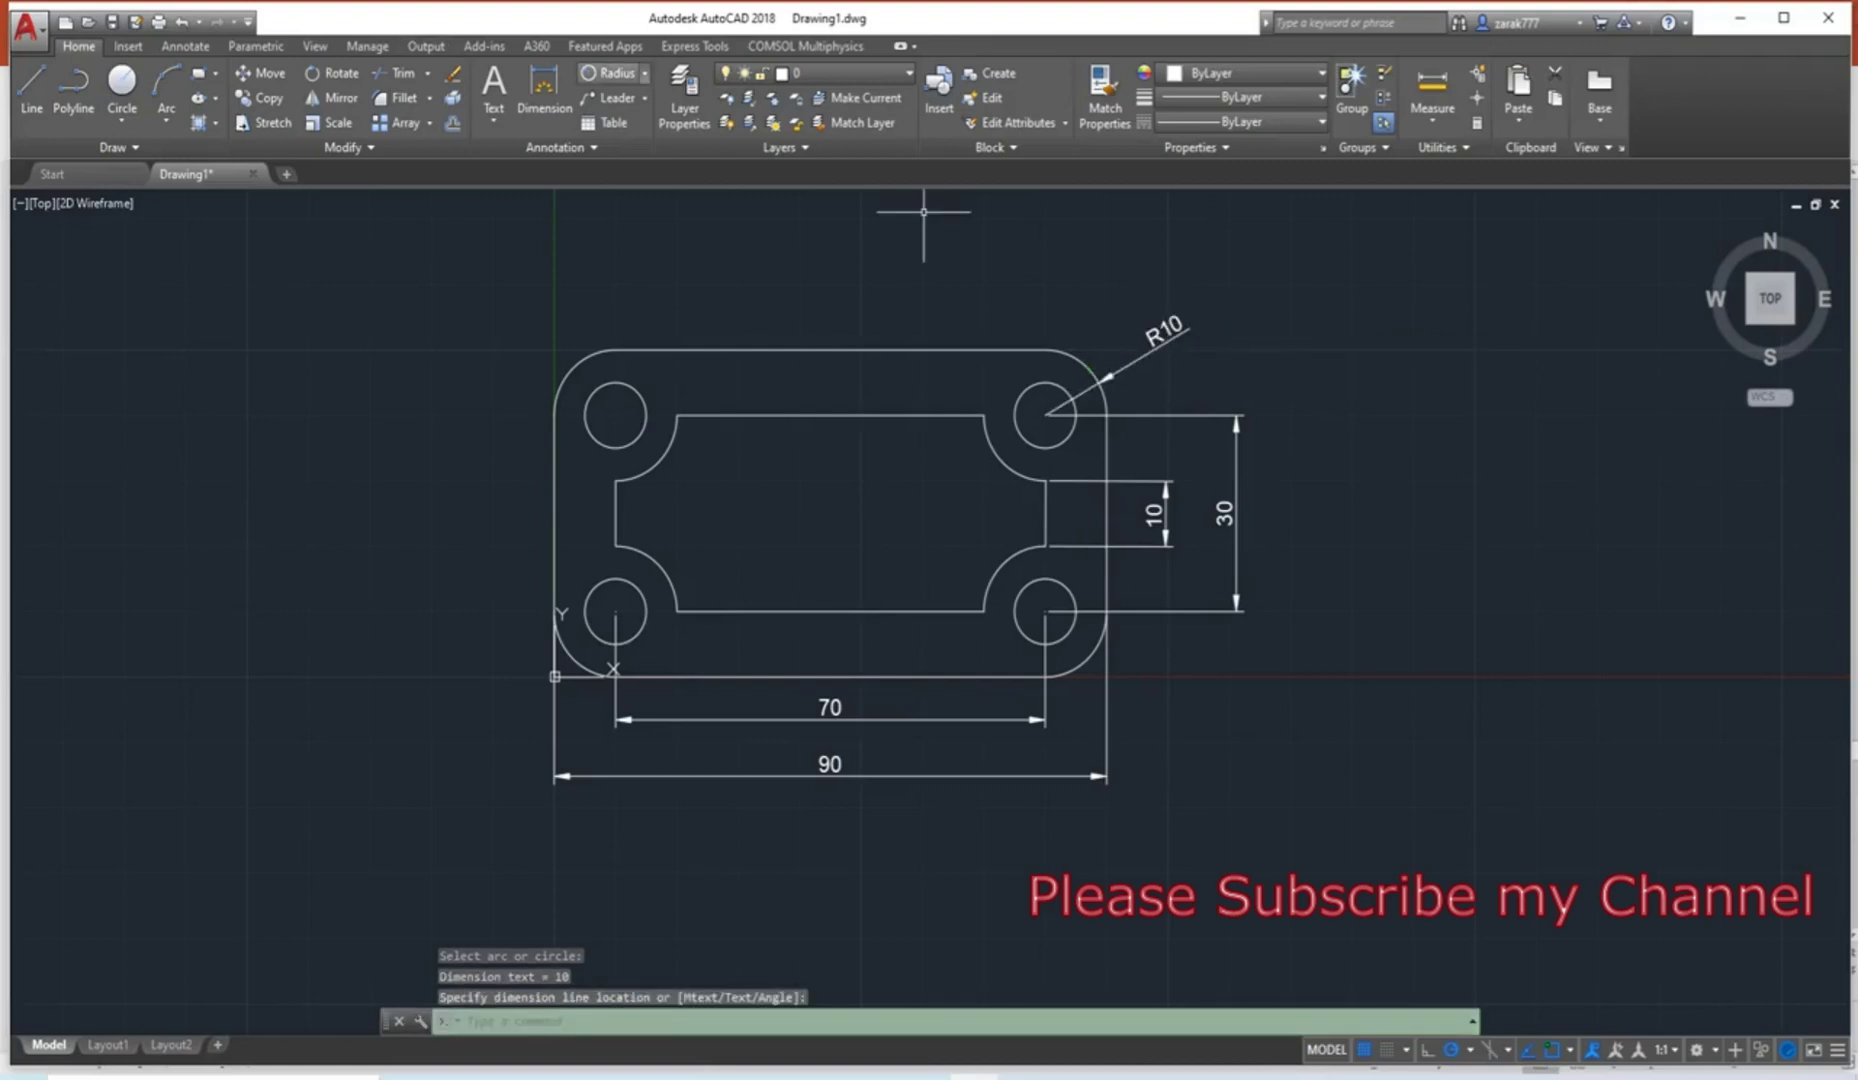
# Add a Ø10 diameter dimension above the top-left hole.
pyautogui.click(645, 73)
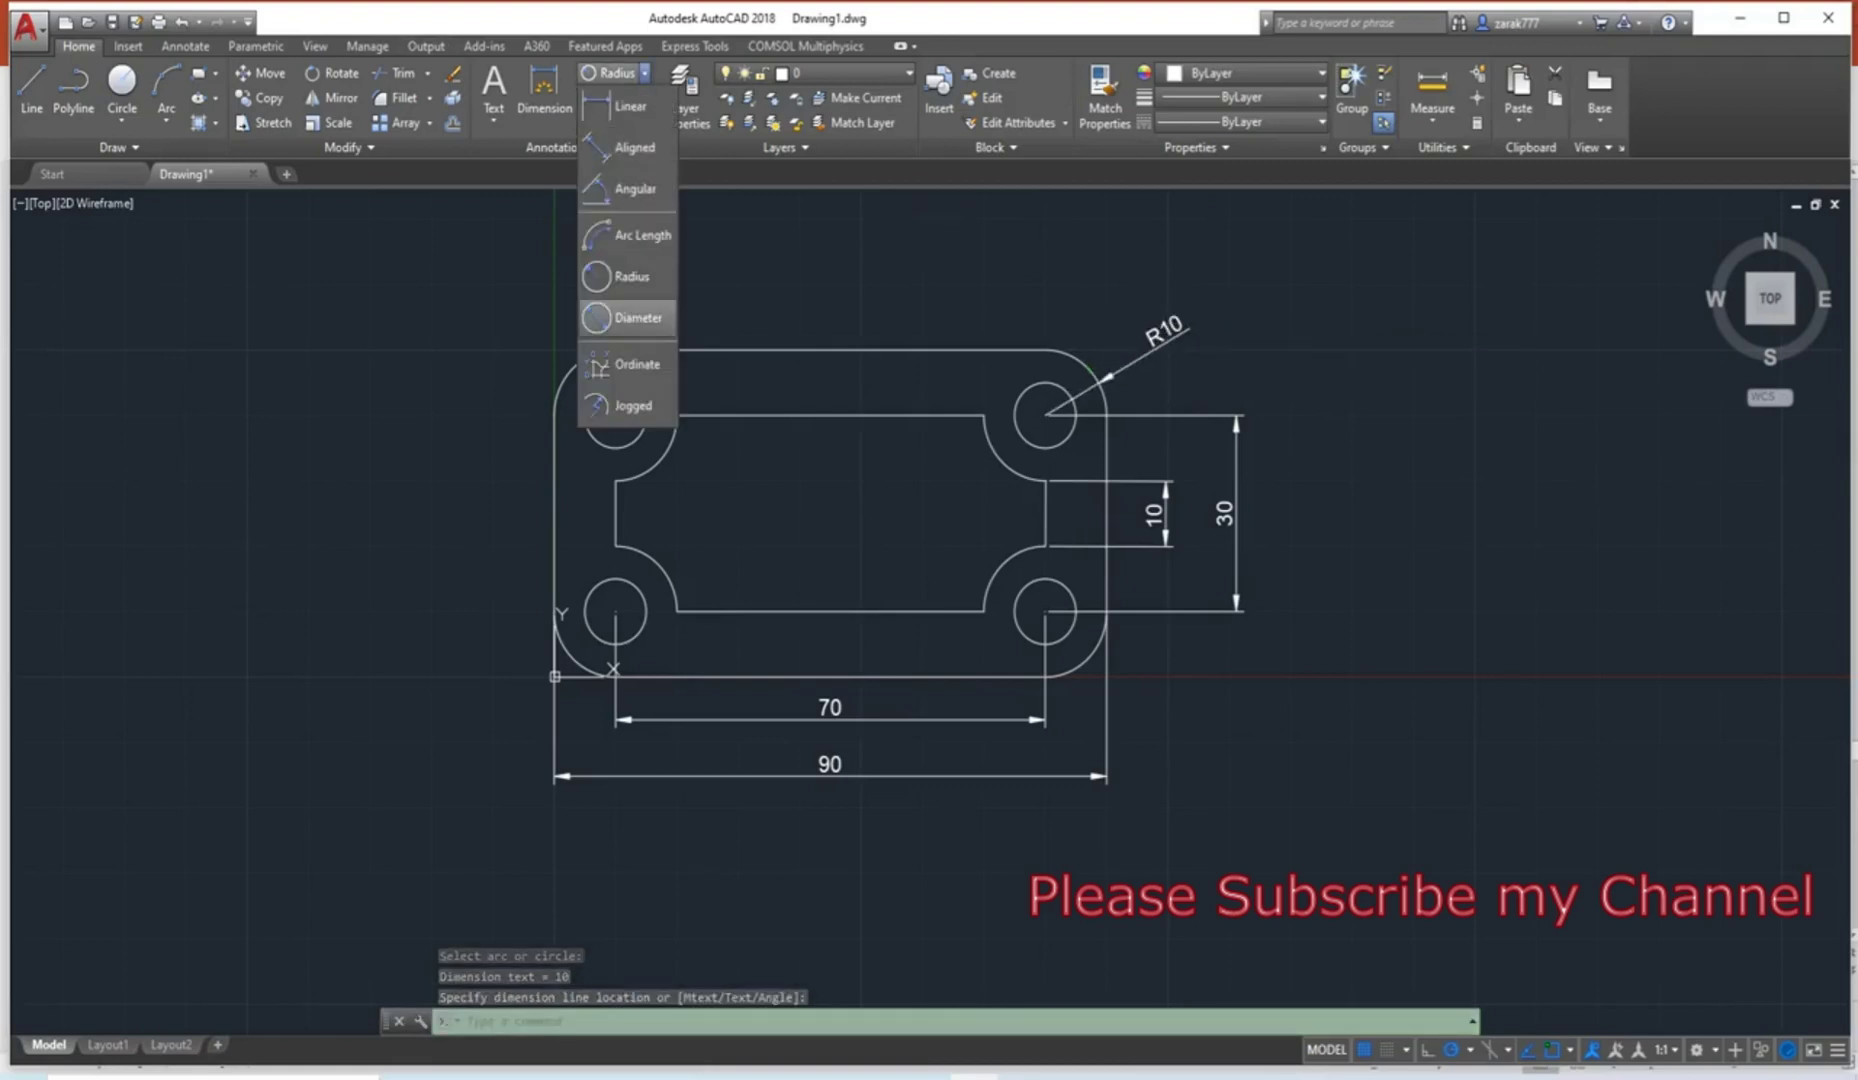
pyautogui.click(625, 318)
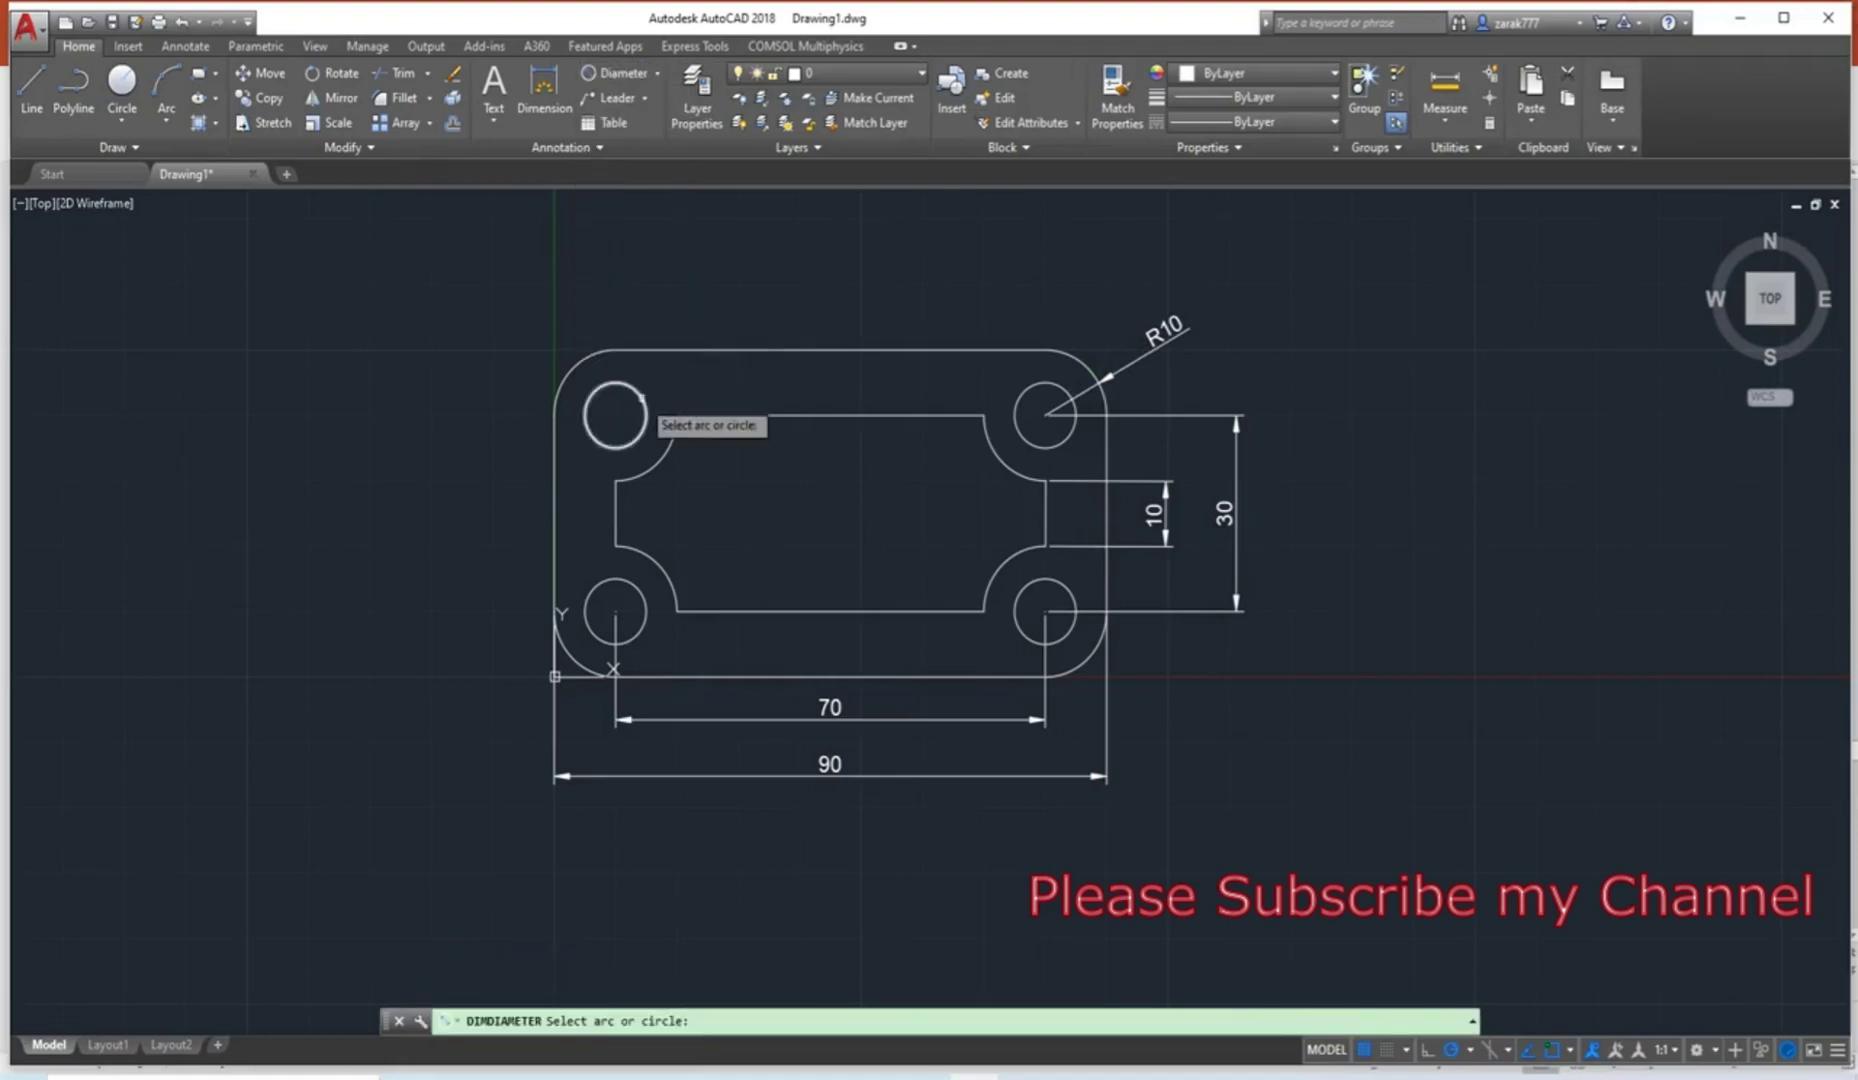
pyautogui.click(643, 397)
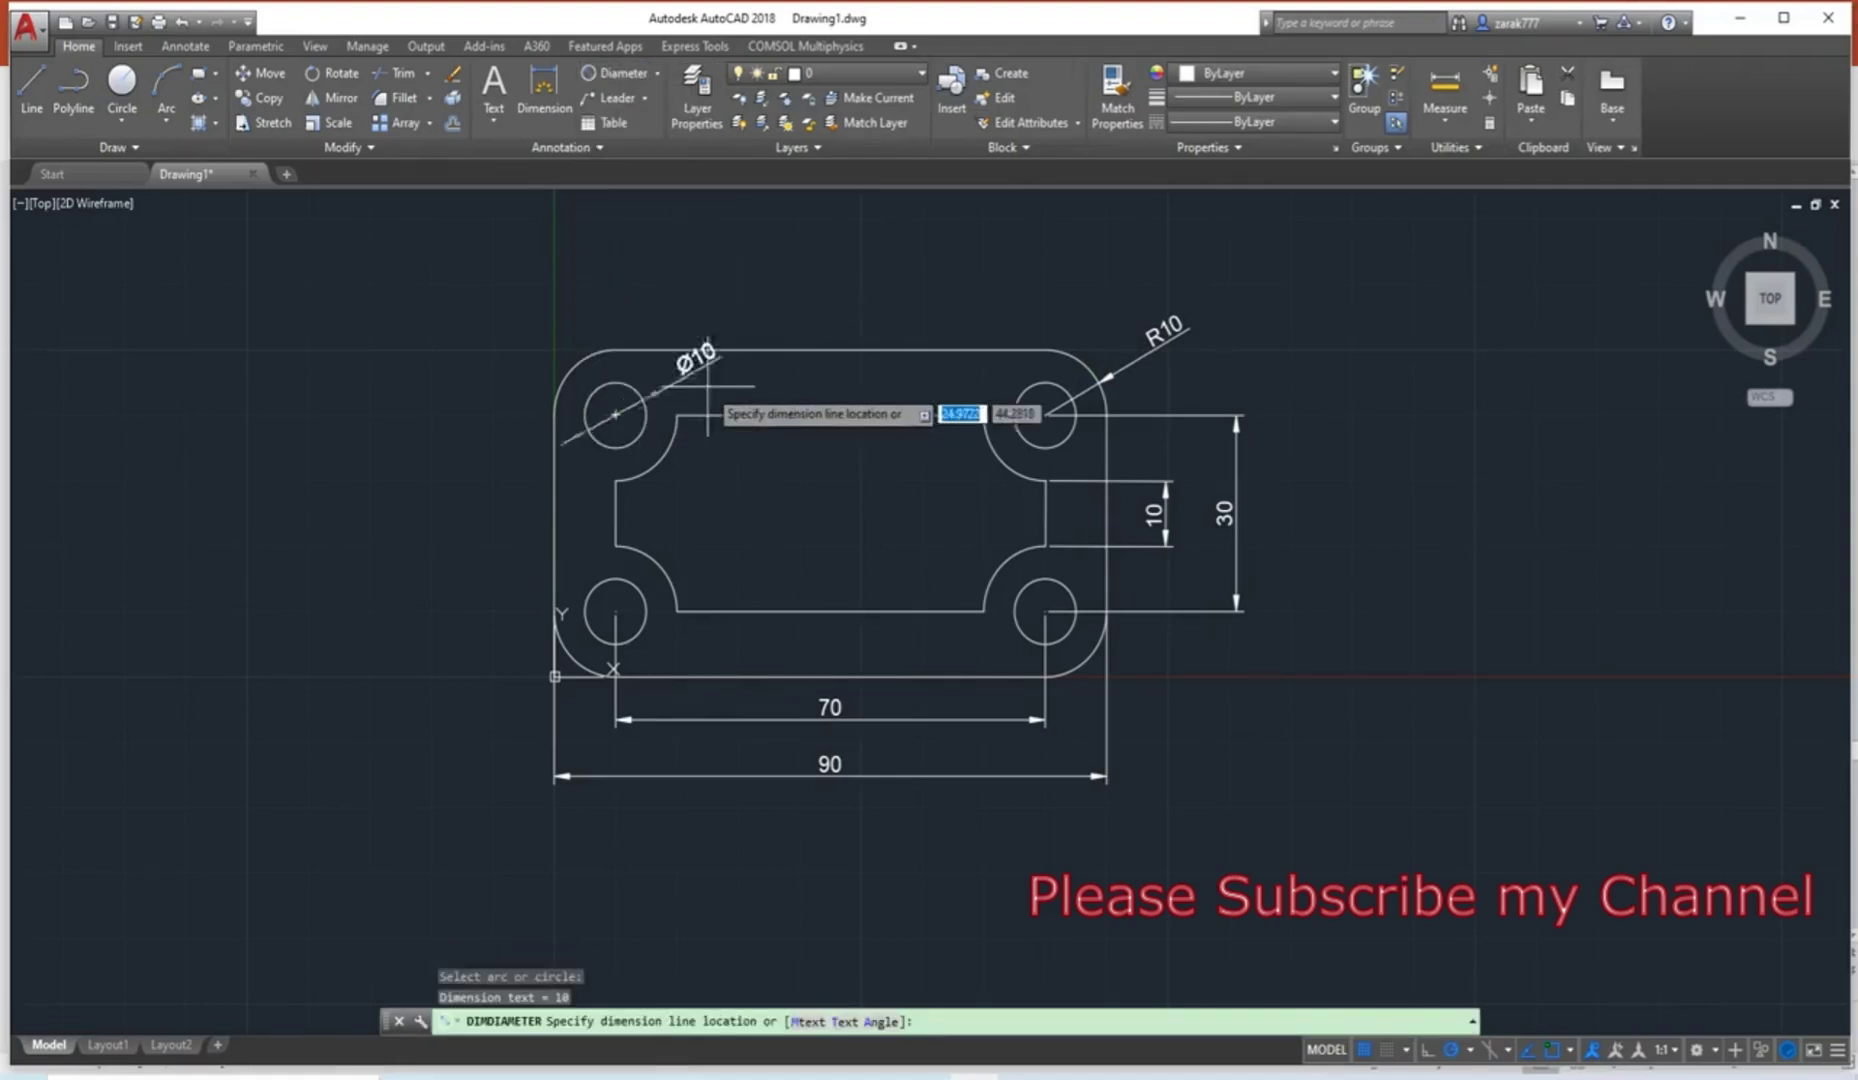
pyautogui.click(714, 285)
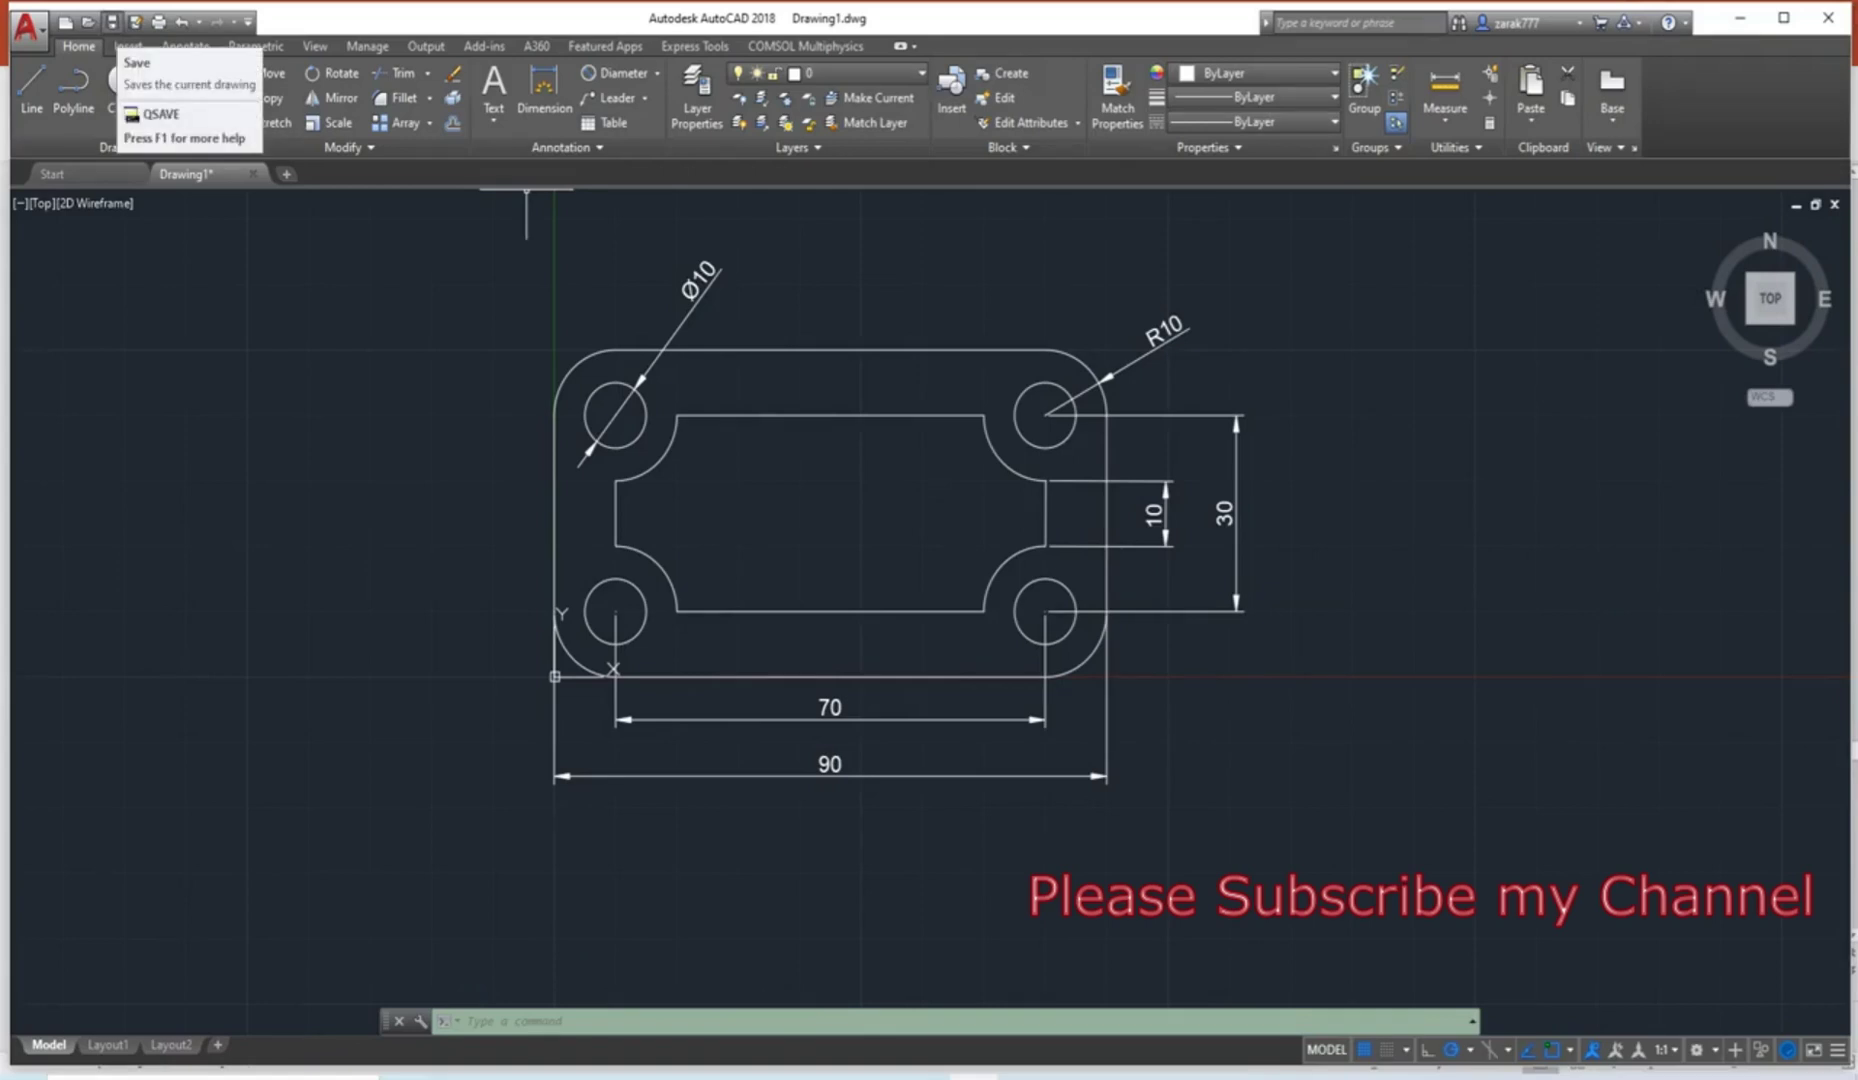
# In the Save dialog, browse to the Autocad dwg files folder on drive D:.
pyautogui.click(112, 21)
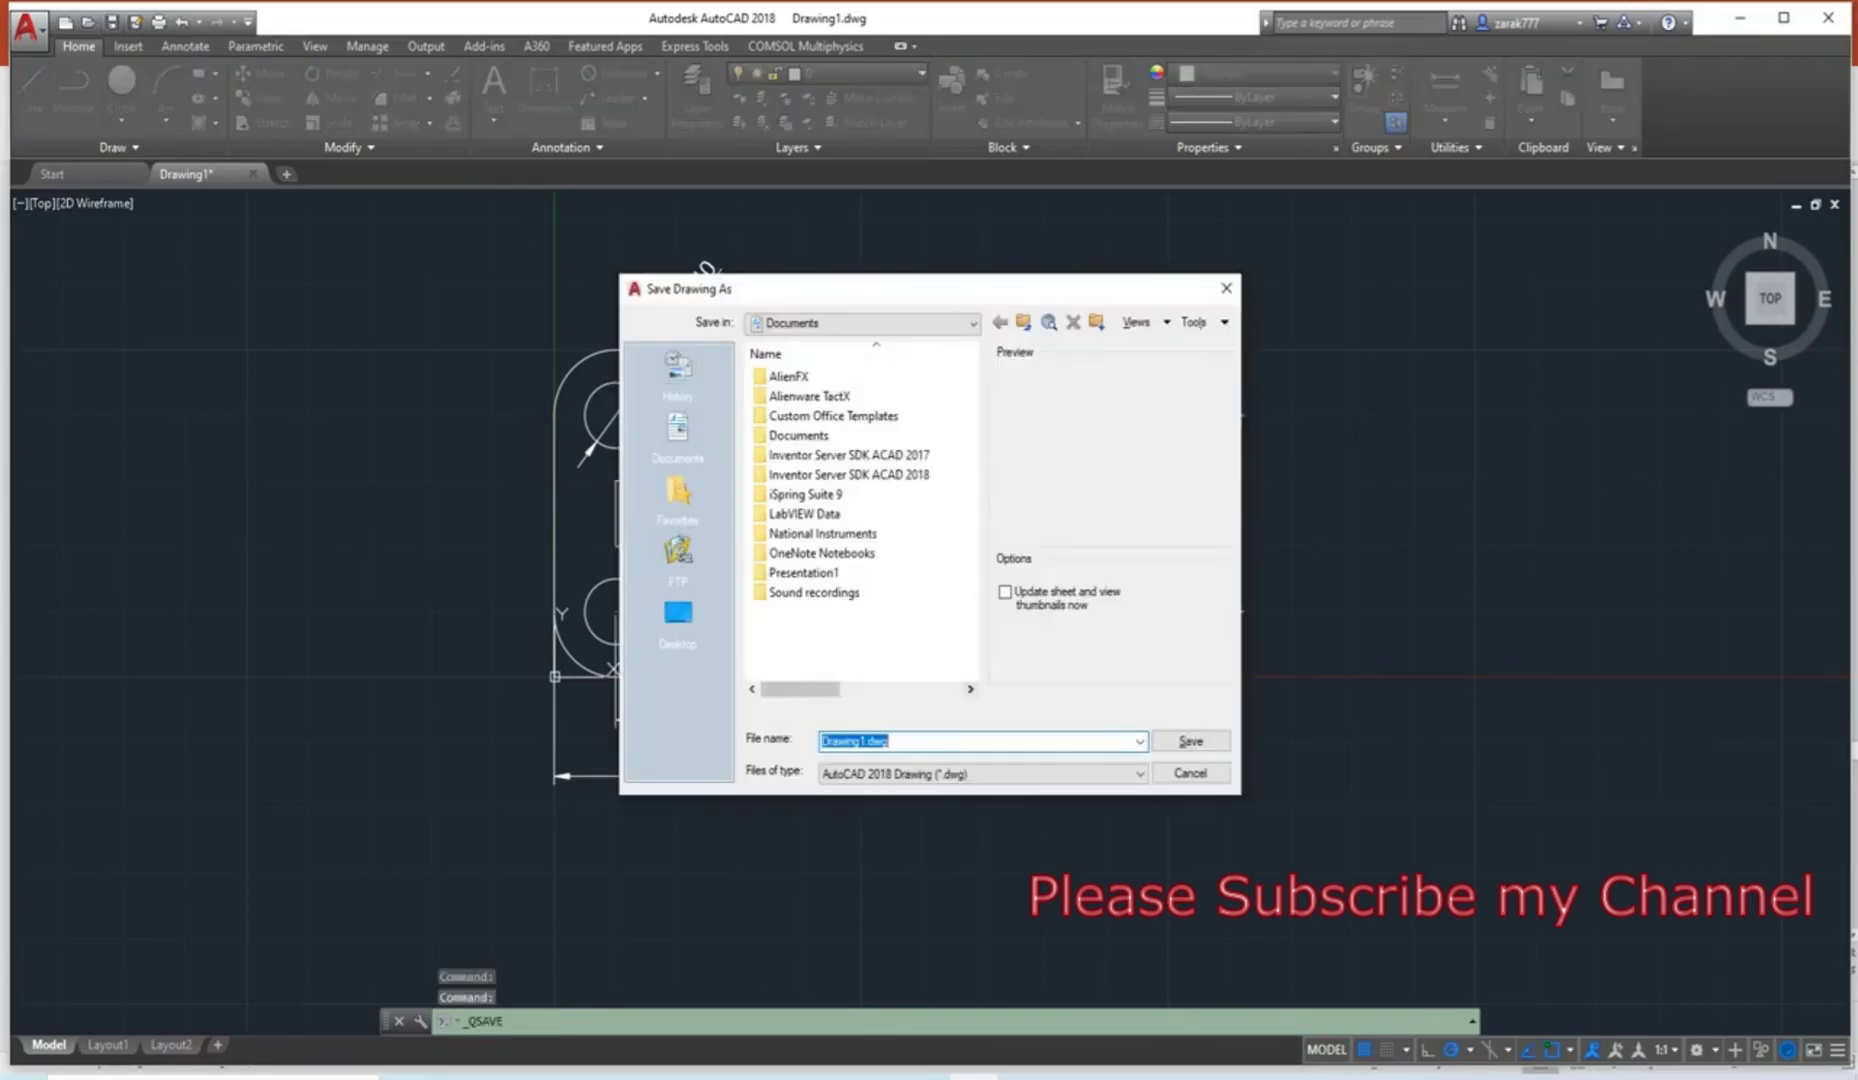
pyautogui.click(860, 322)
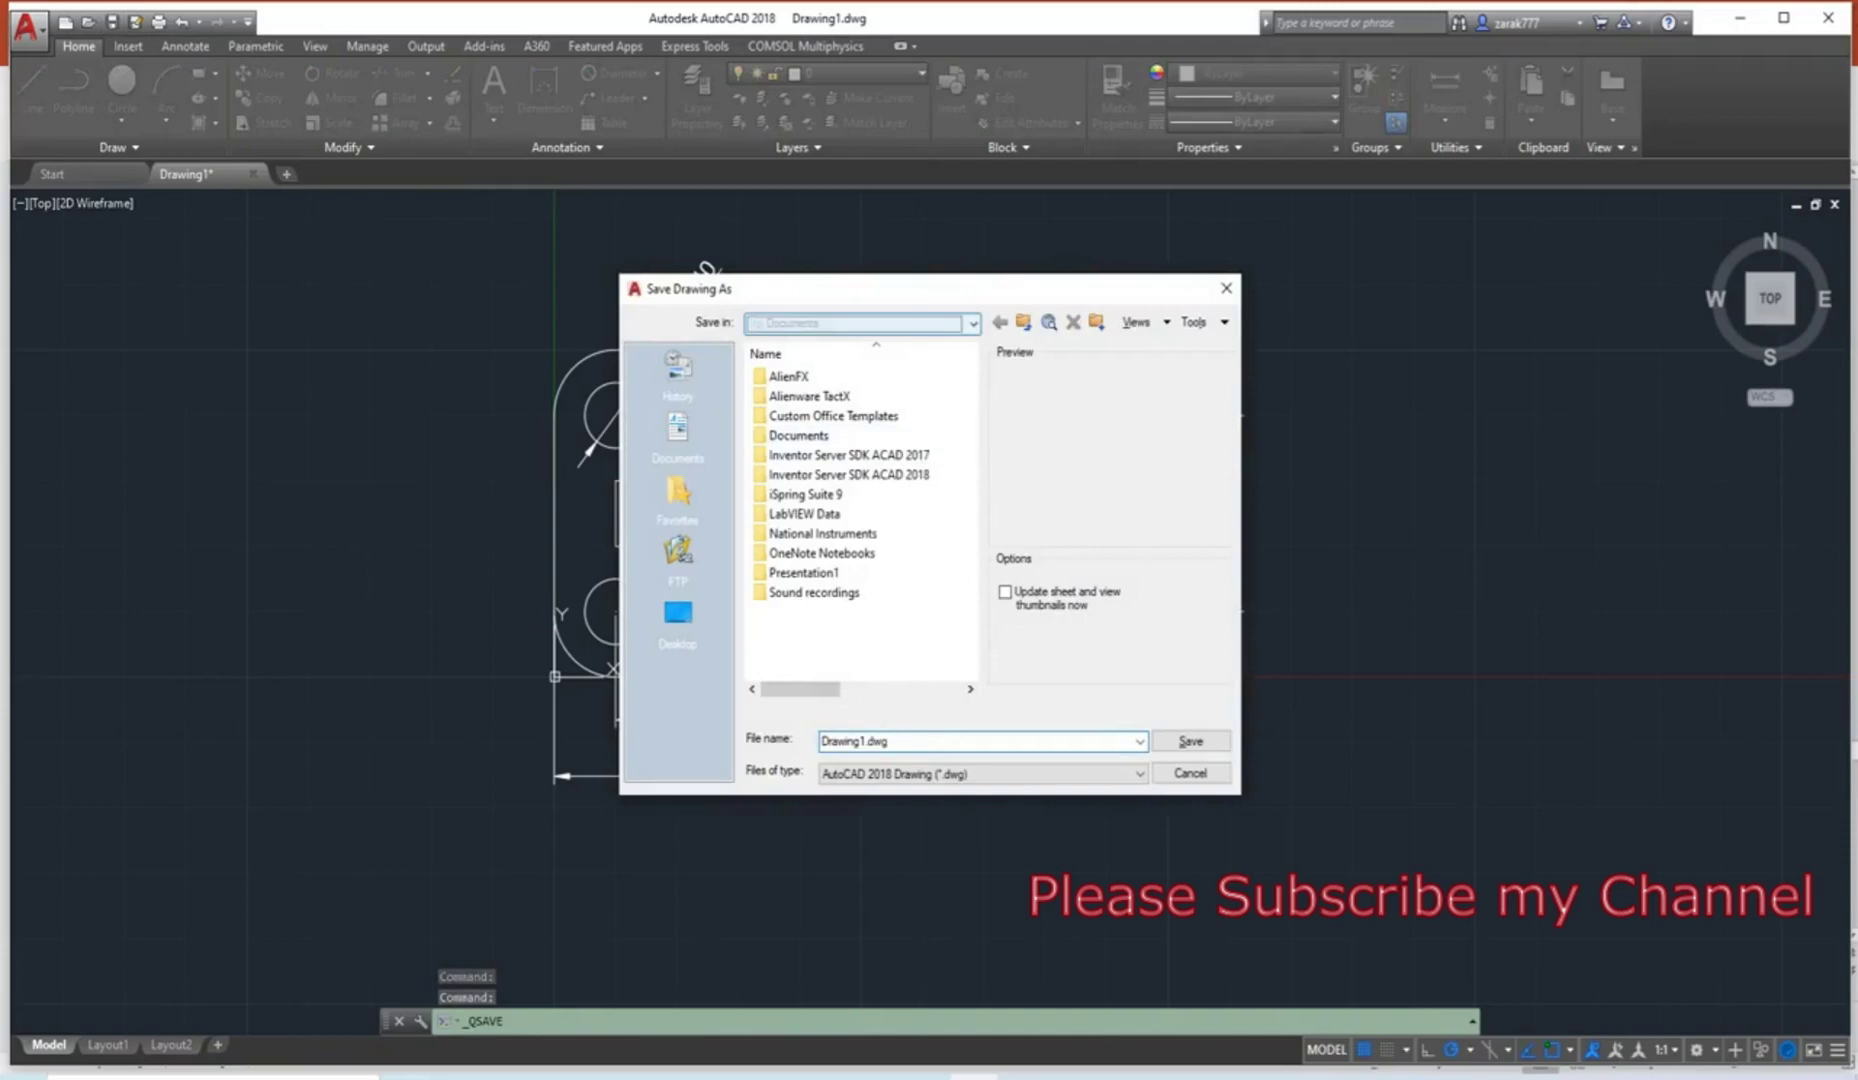
pyautogui.click(815, 442)
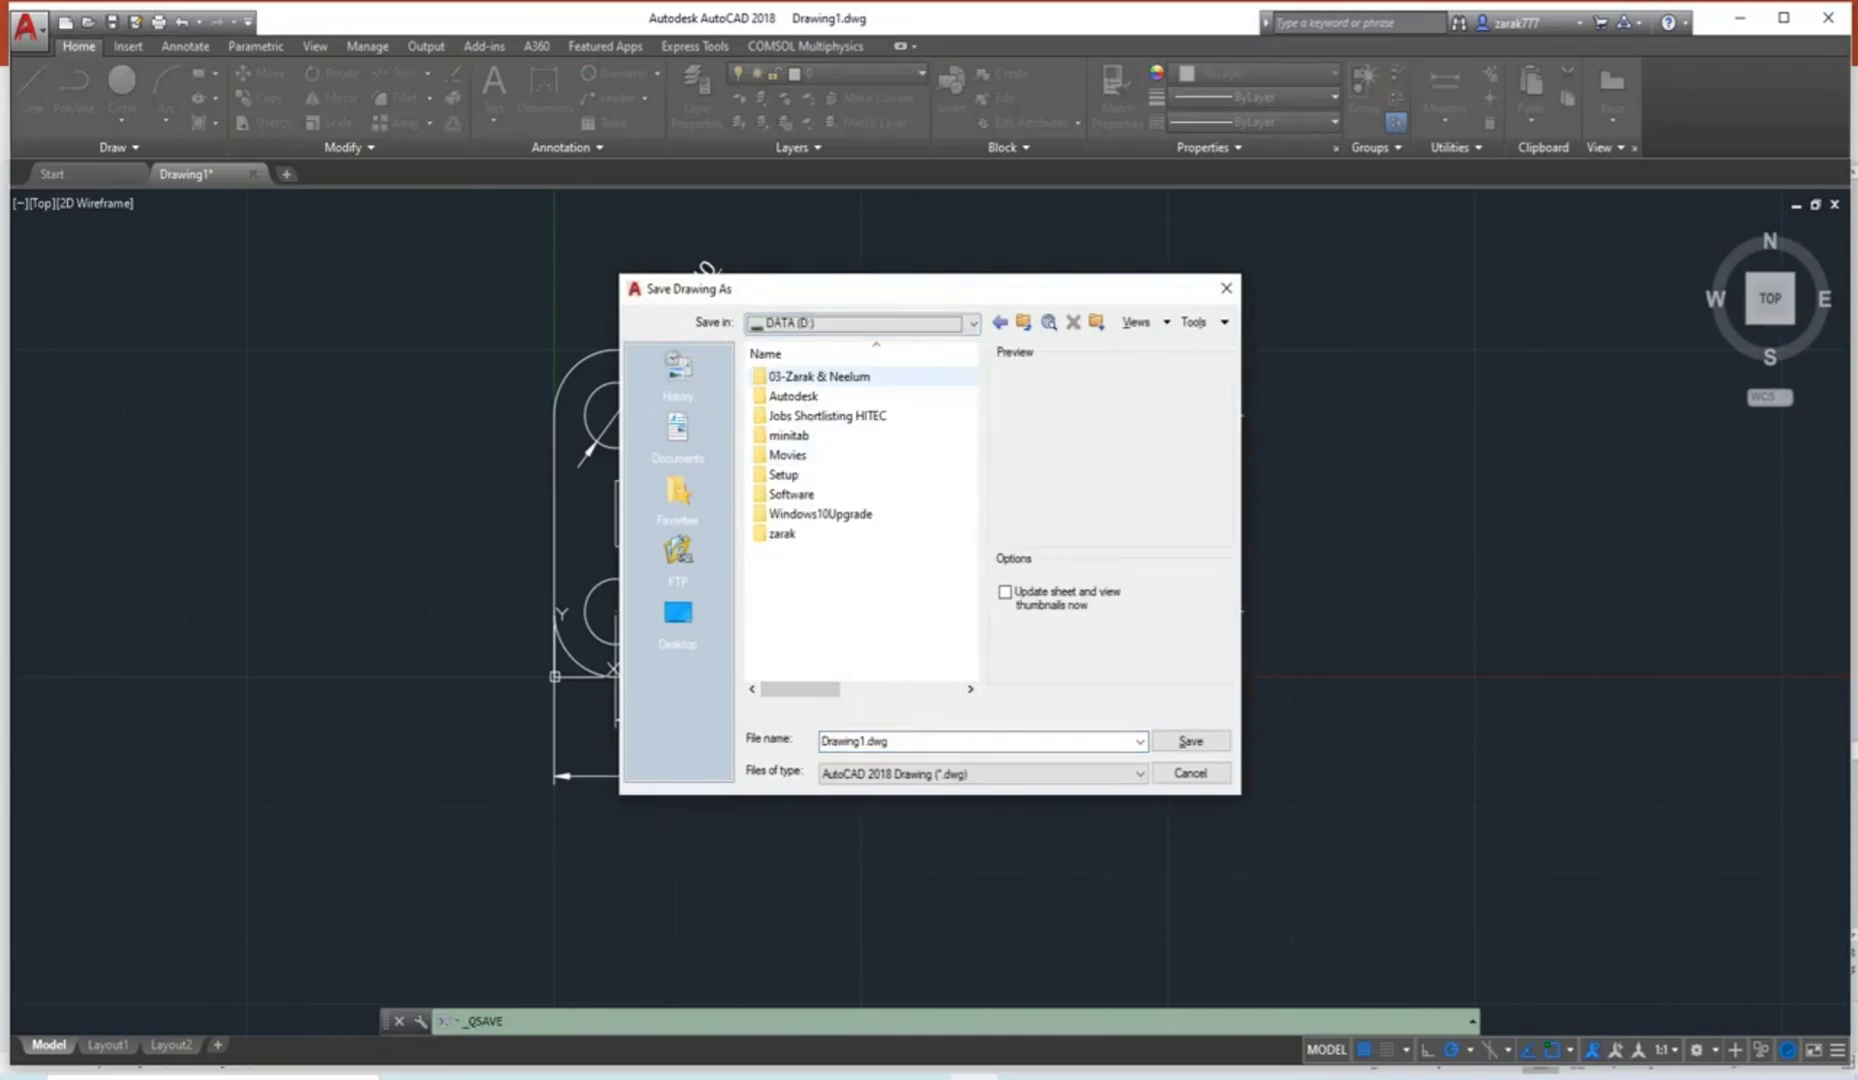
pyautogui.doubleClick(782, 533)
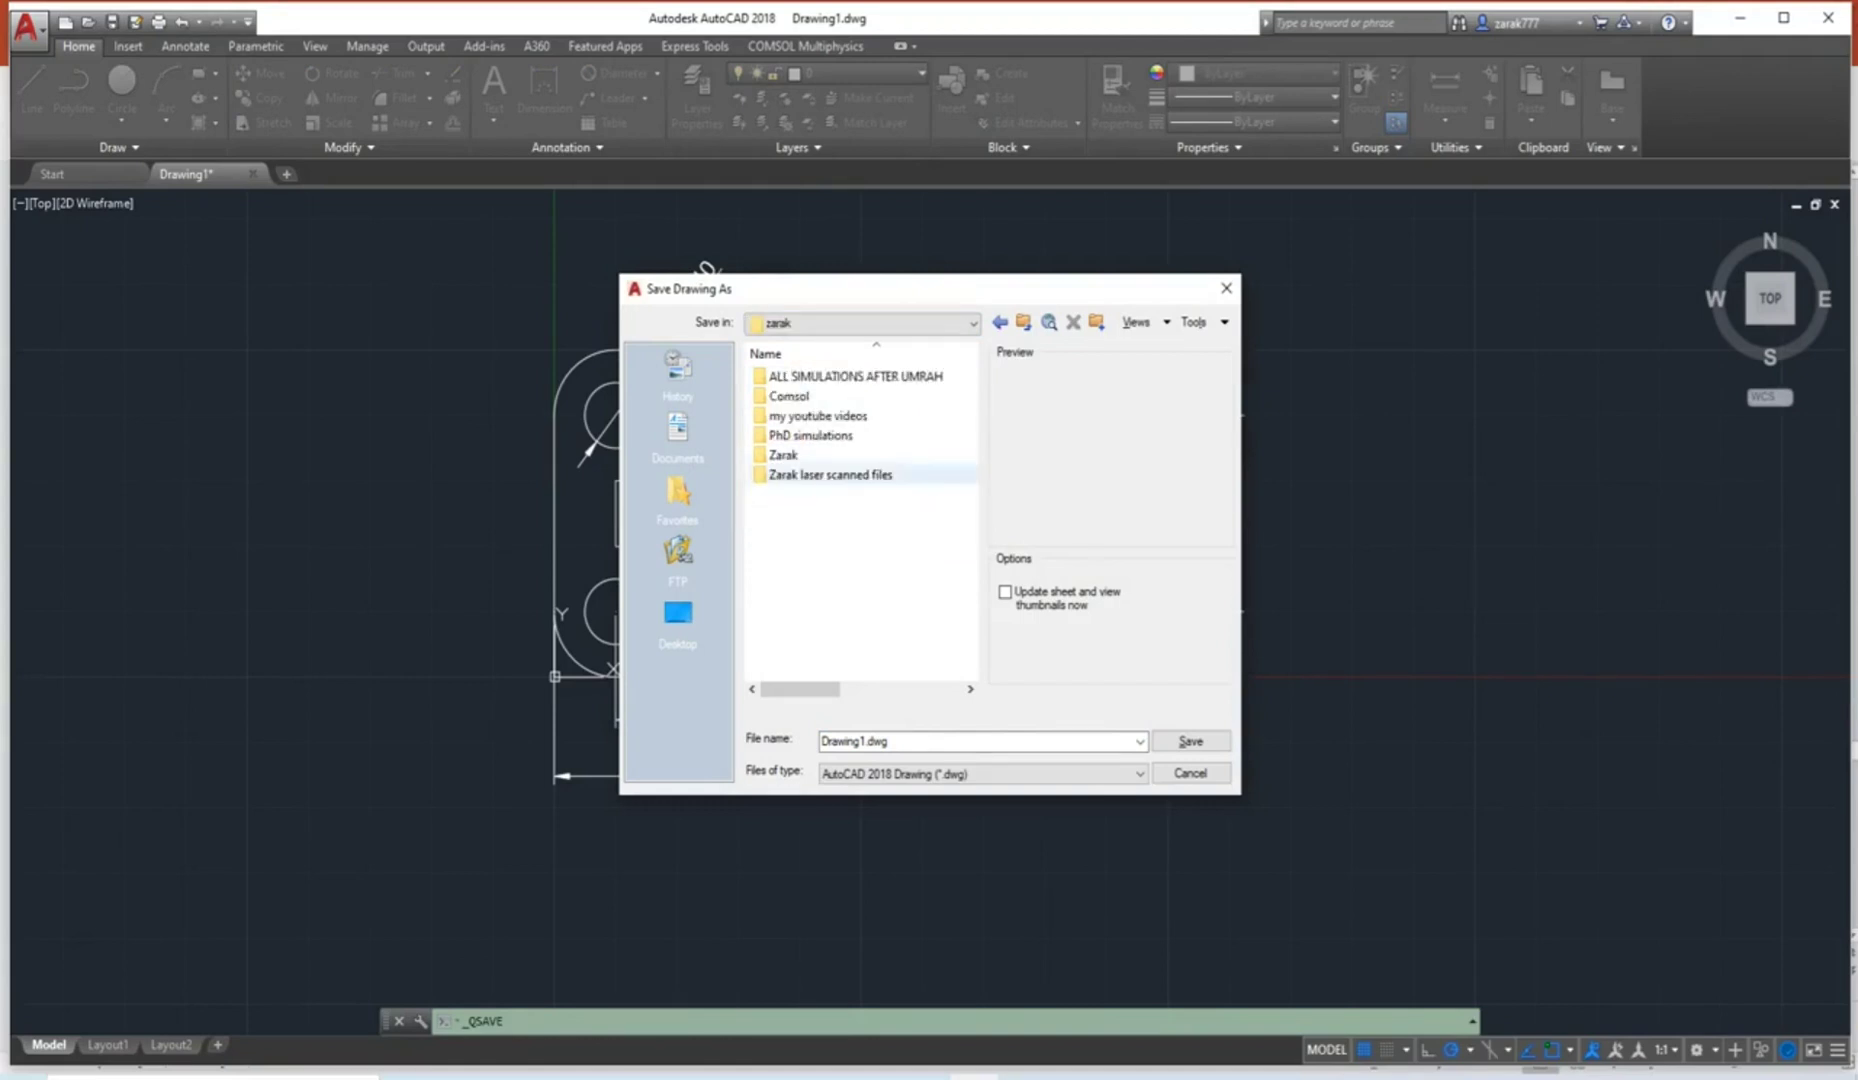
pyautogui.doubleClick(818, 415)
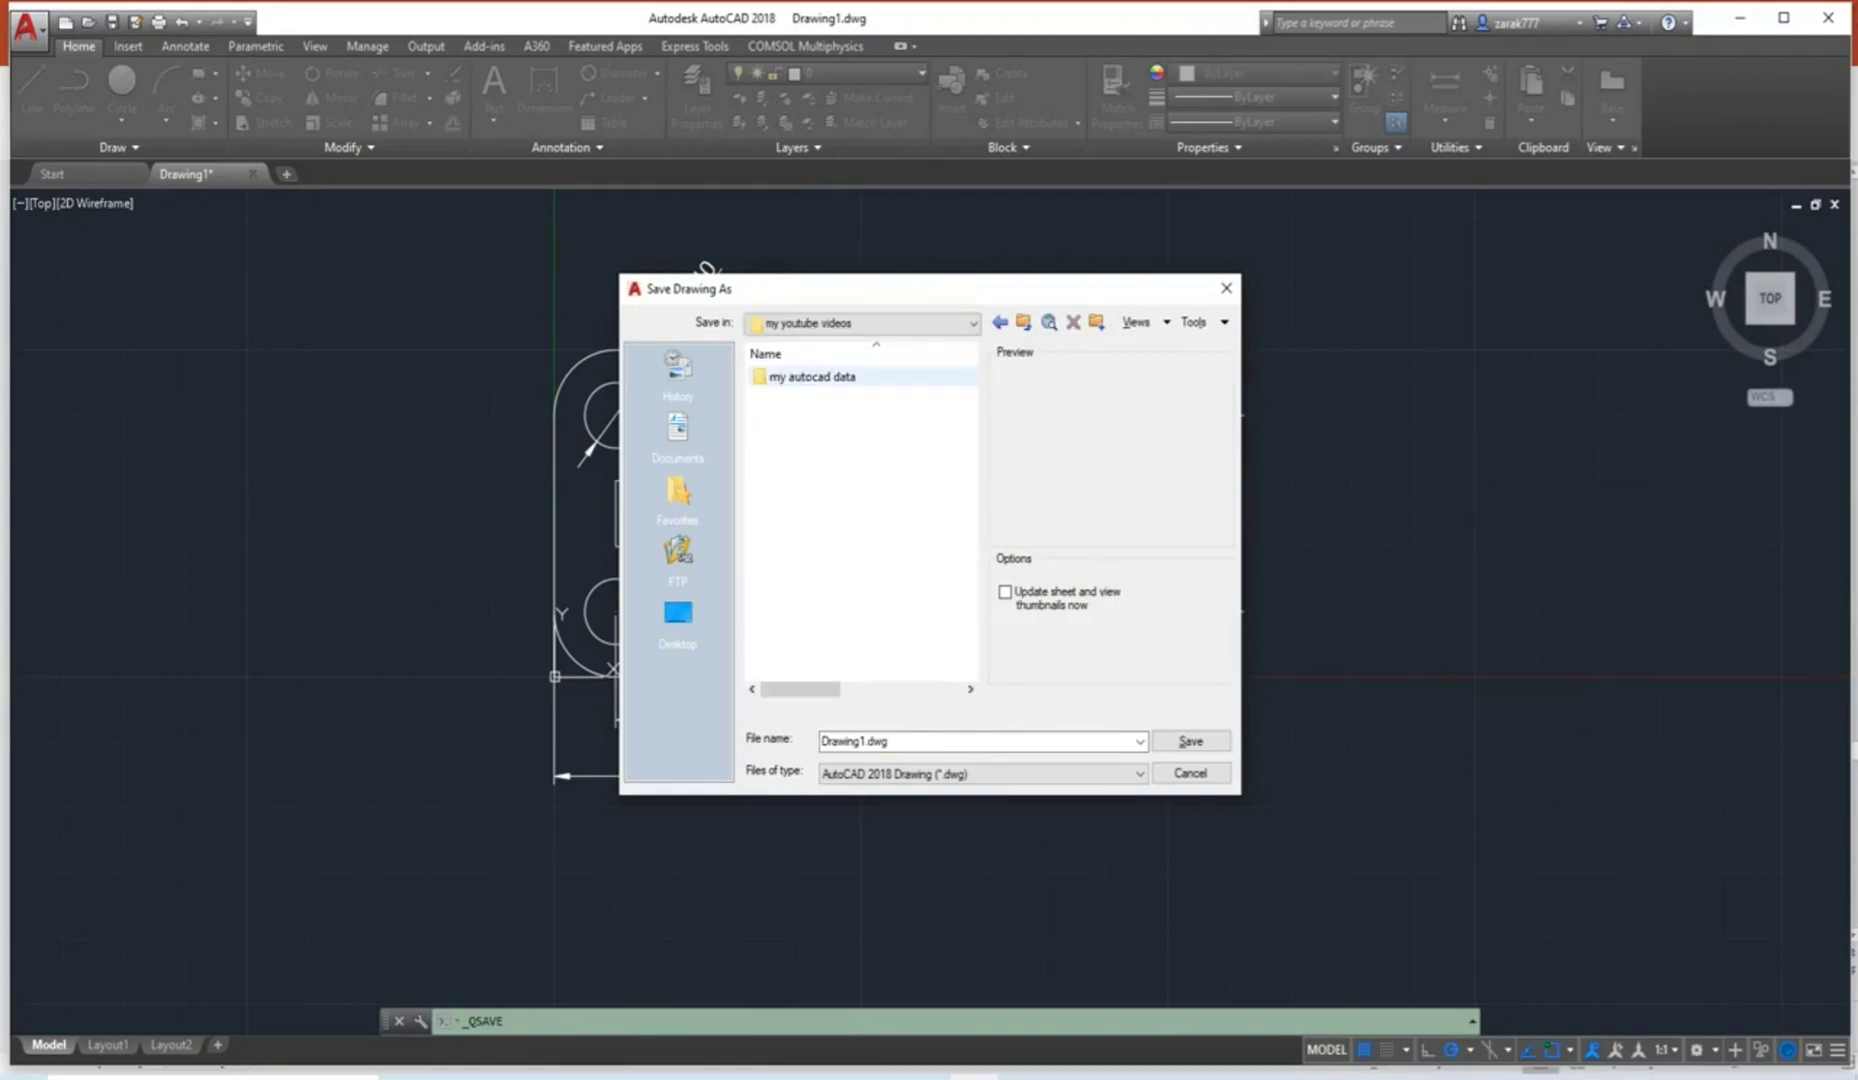
pyautogui.doubleClick(812, 377)
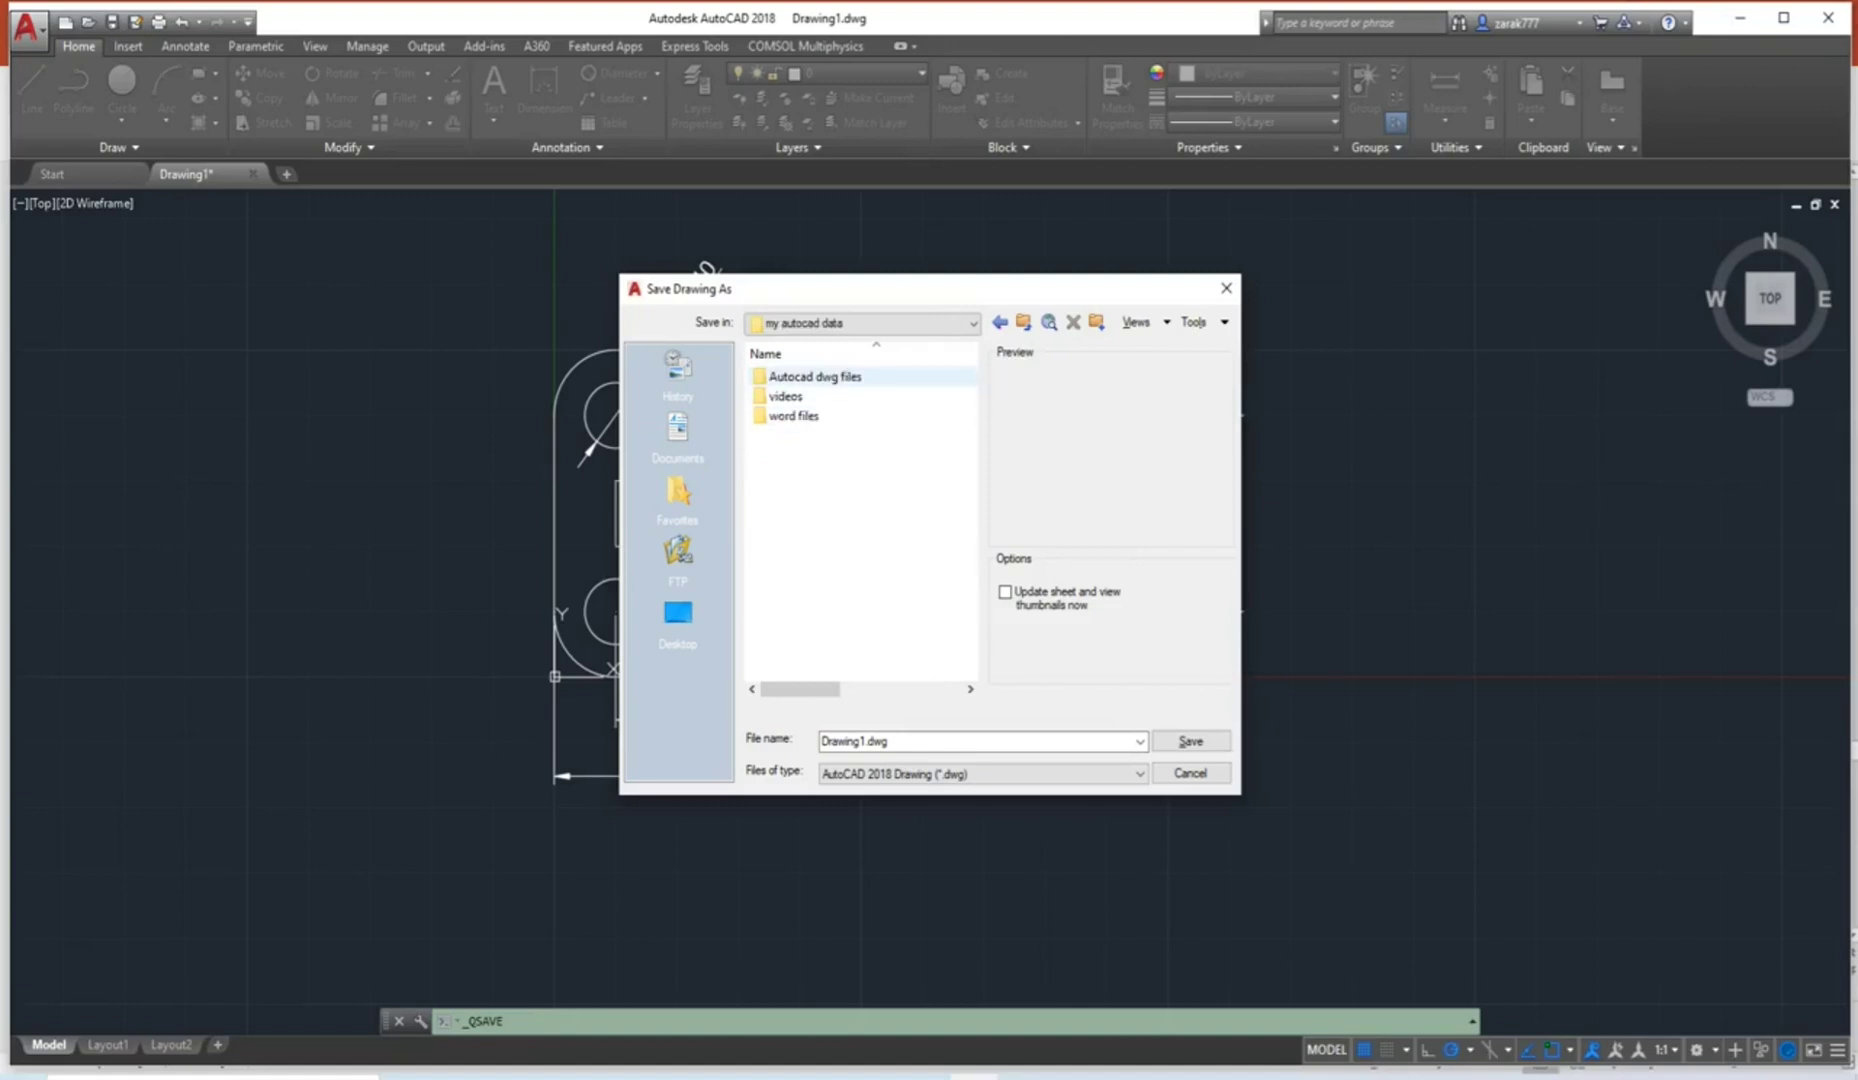
pyautogui.click(815, 376)
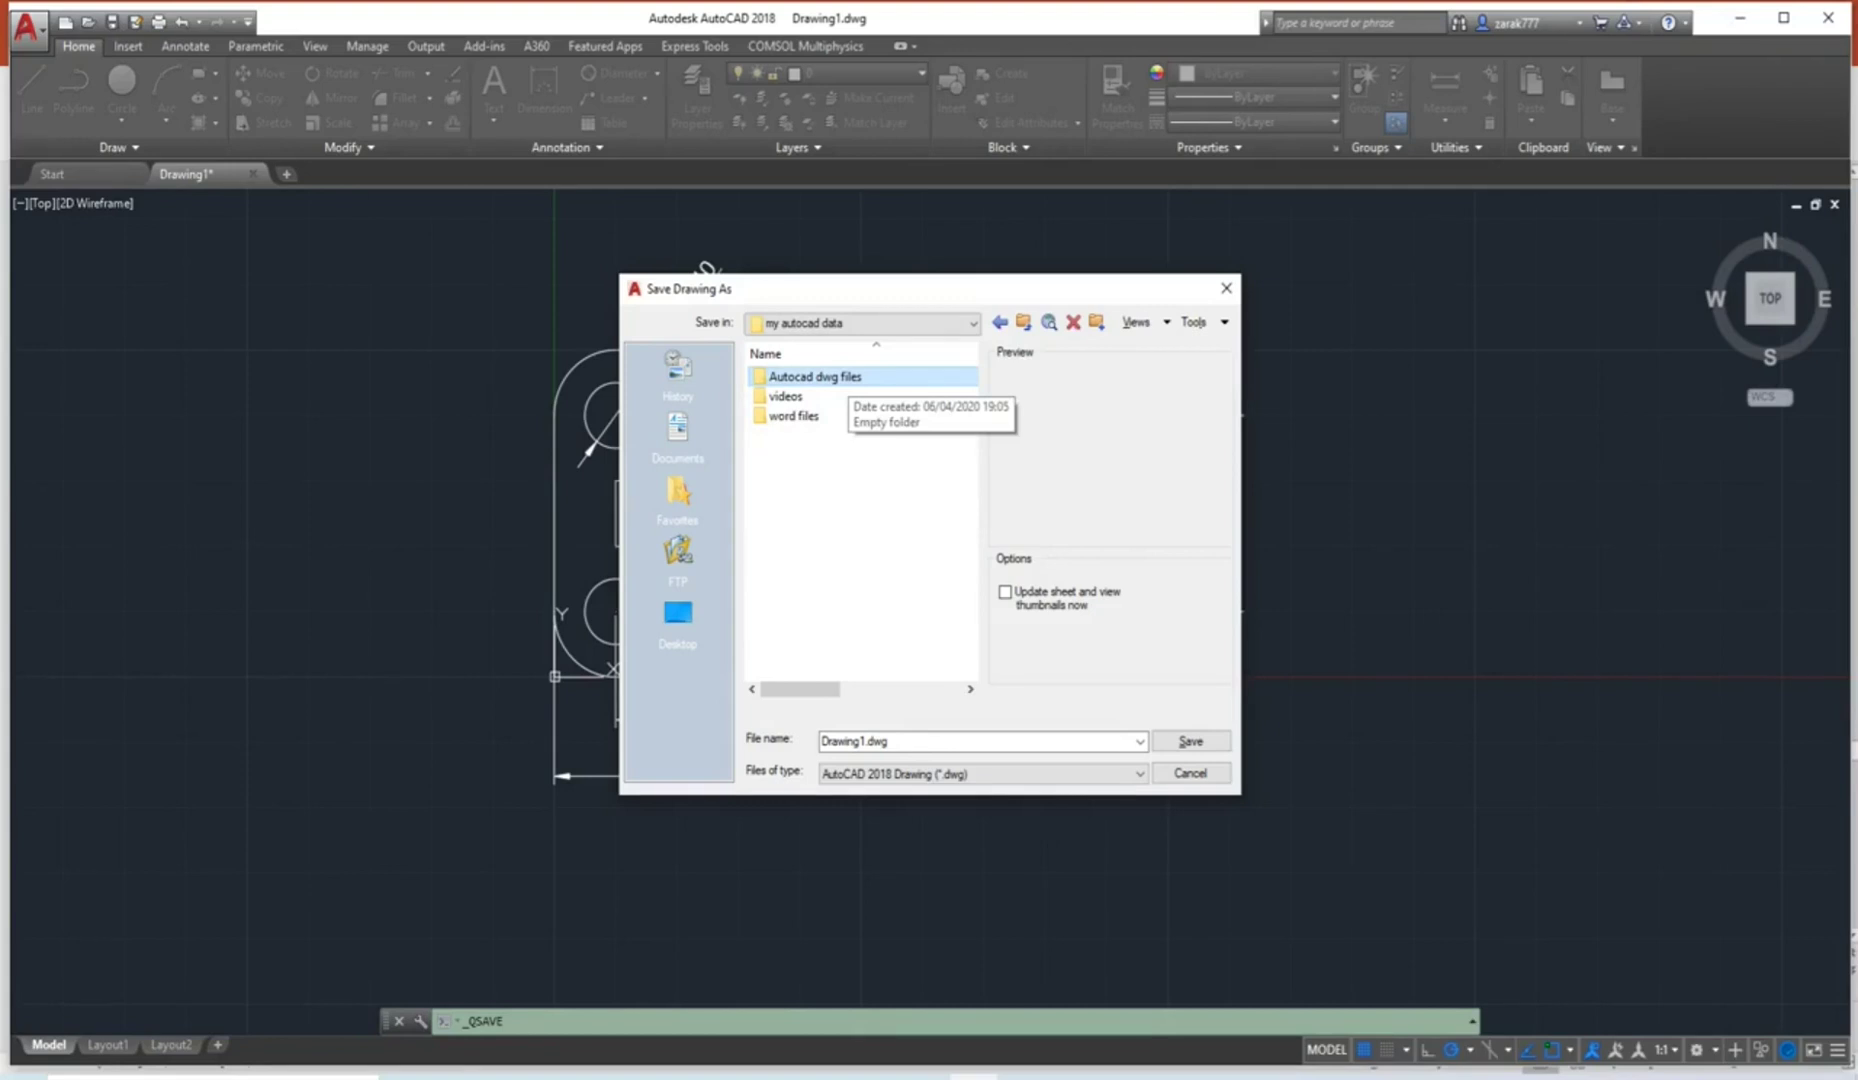
pyautogui.press('Return')
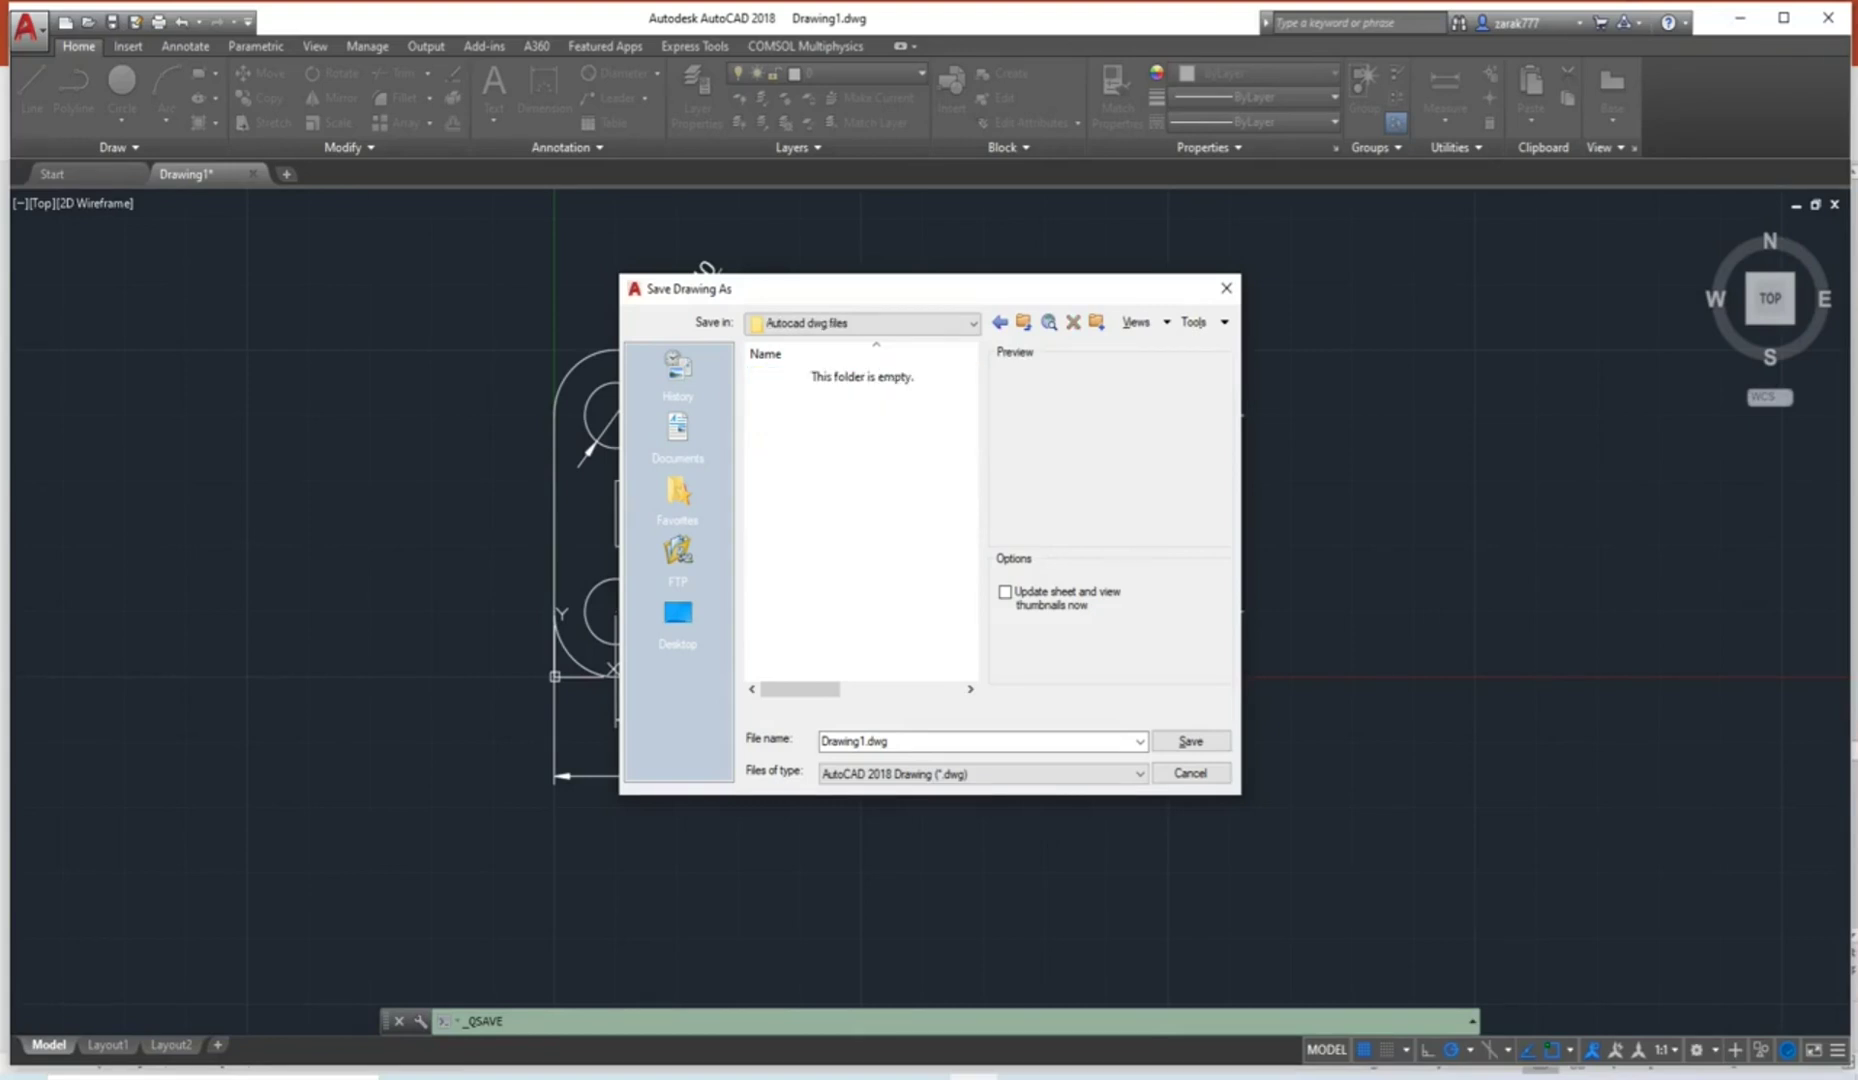
# Name the file 'Problem 1' and save it as Problem1.dwg.
pyautogui.click(900, 741)
pyautogui.hotkey('ctrl', 'a')
pyautogui.click(869, 741)
pyautogui.press('BackSpace')
pyautogui.press('BackSpace')
pyautogui.press('BackSpace')
pyautogui.press('BackSpace')
pyautogui.press('BackSpace')
pyautogui.press('BackSpace')
pyautogui.press('BackSpace')
pyautogui.press('BackSpace')
pyautogui.write('Problem 1')
pyautogui.press('Return')
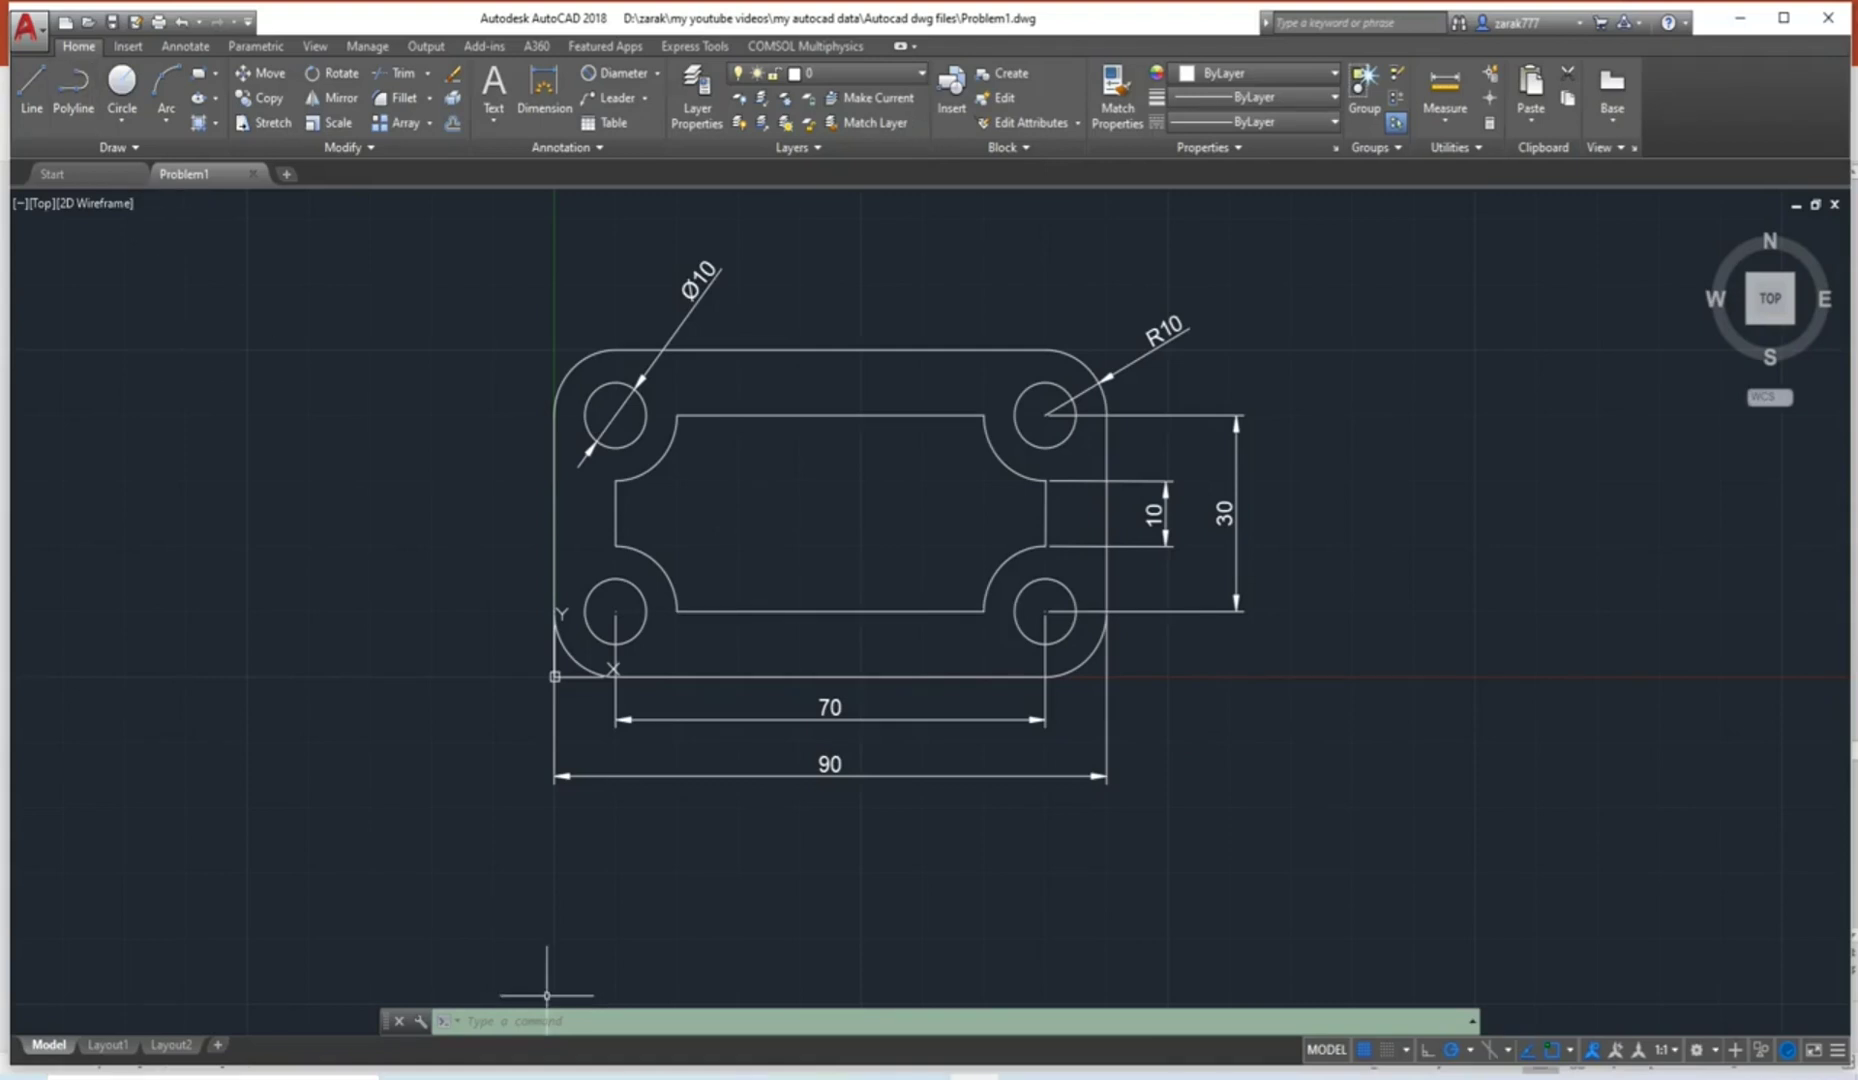
# Switch to the CAD Lab3 presentation and advance to the Practice Problem 2 slide.
pyautogui.click(926, 1076)
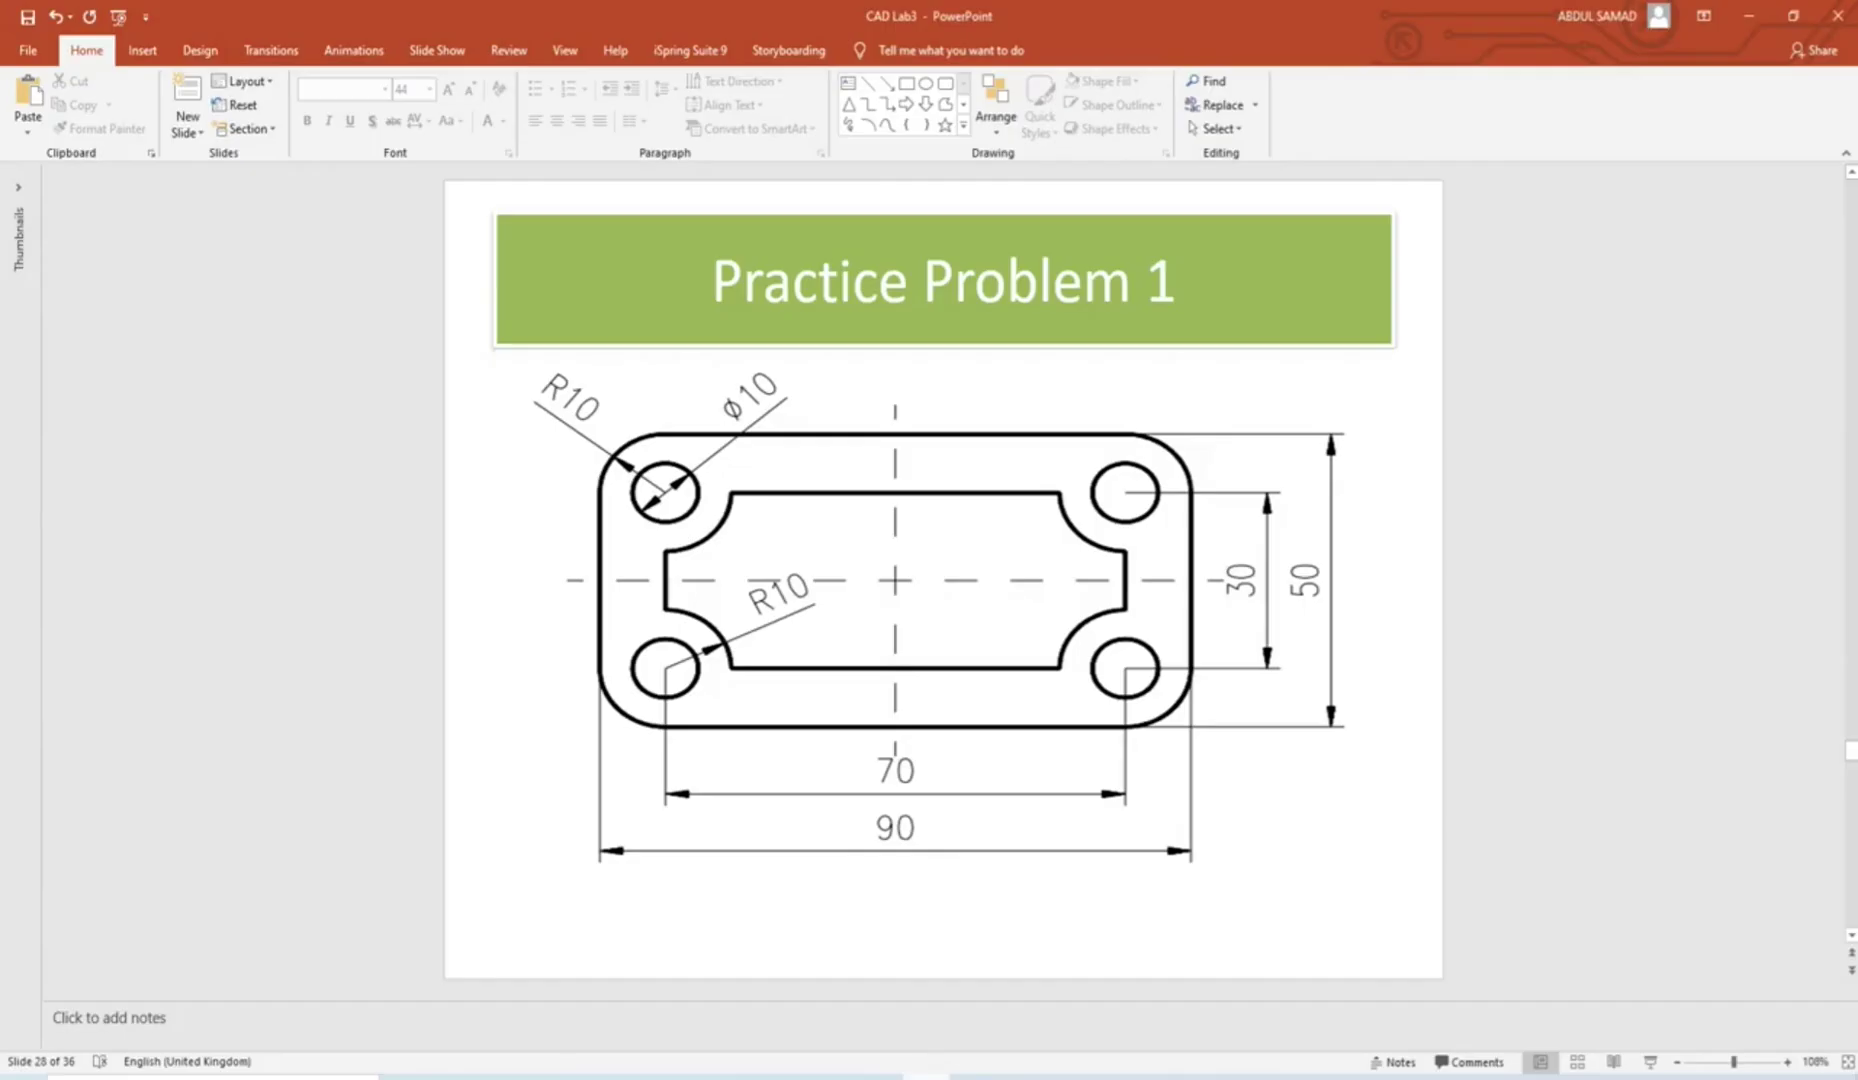
pyautogui.press('pagedown')
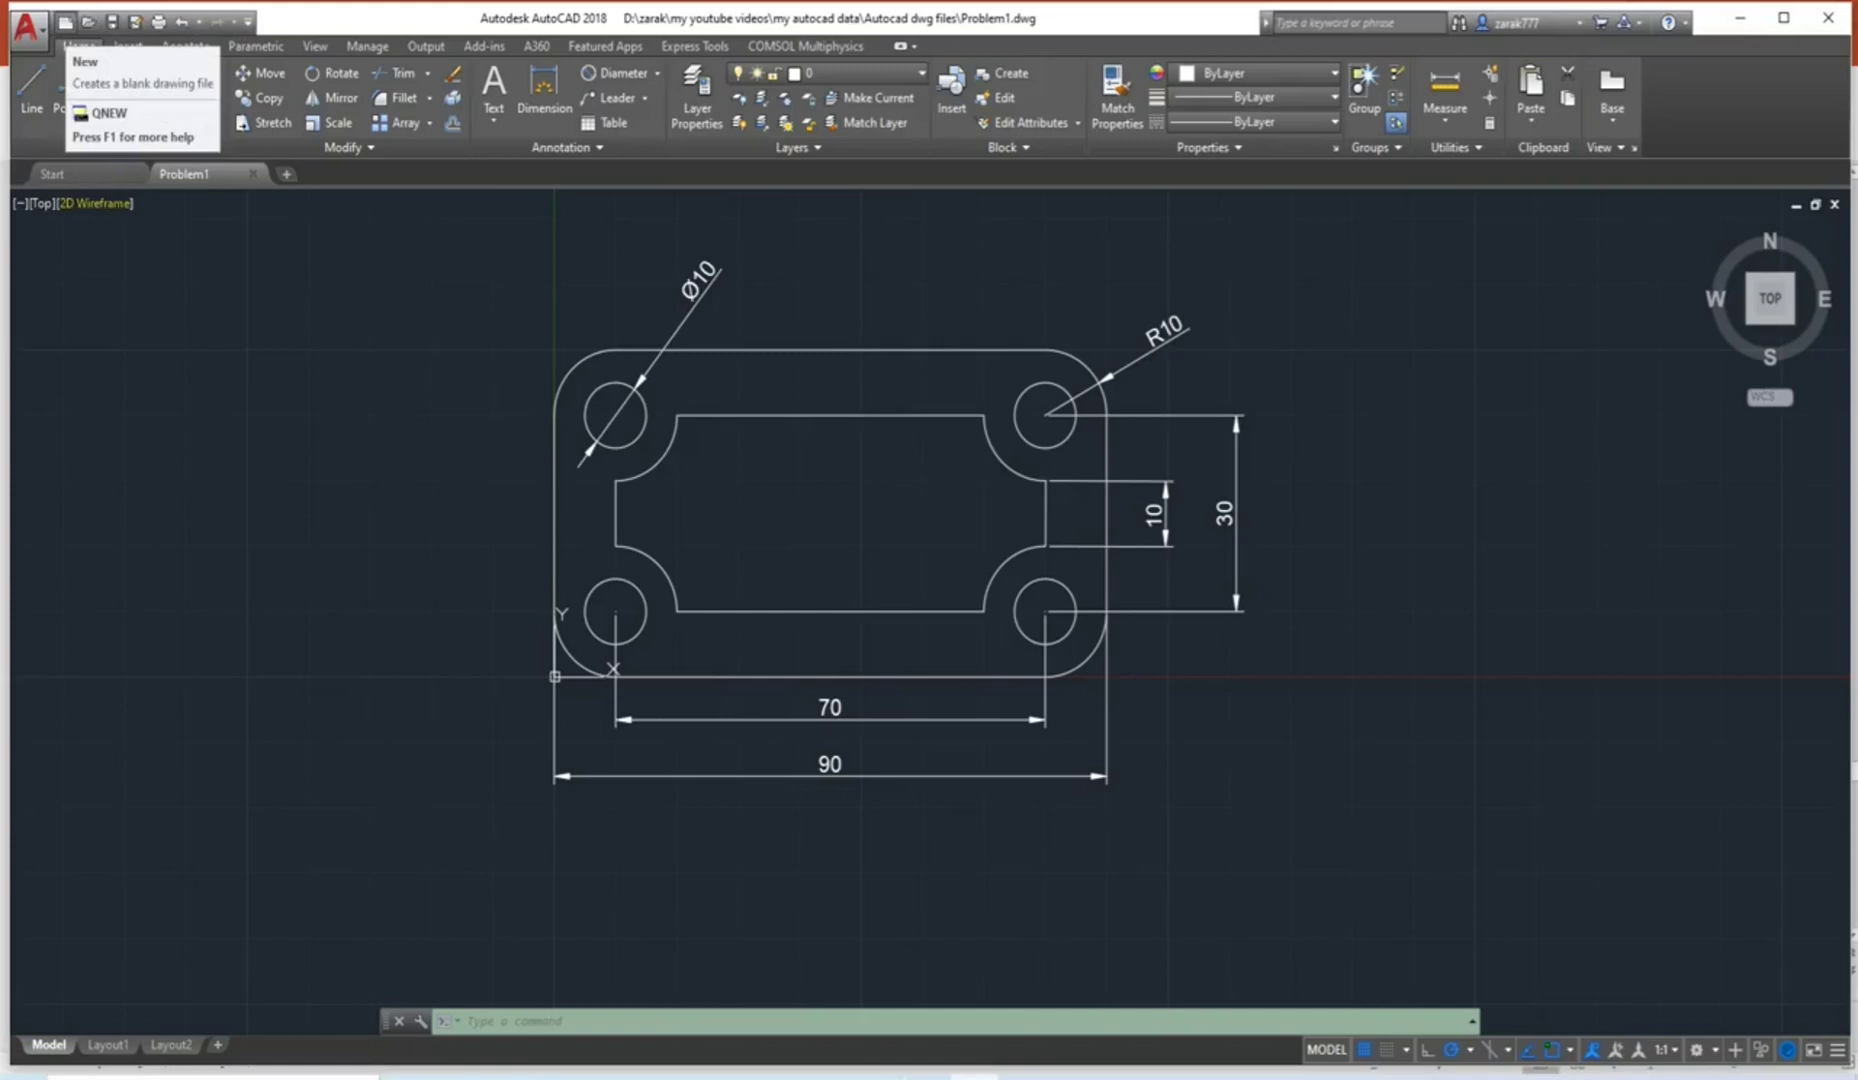
# Create a new Drawing2 from the acadiso template and return to its tab.
pyautogui.hotkey('ctrl', 'n')
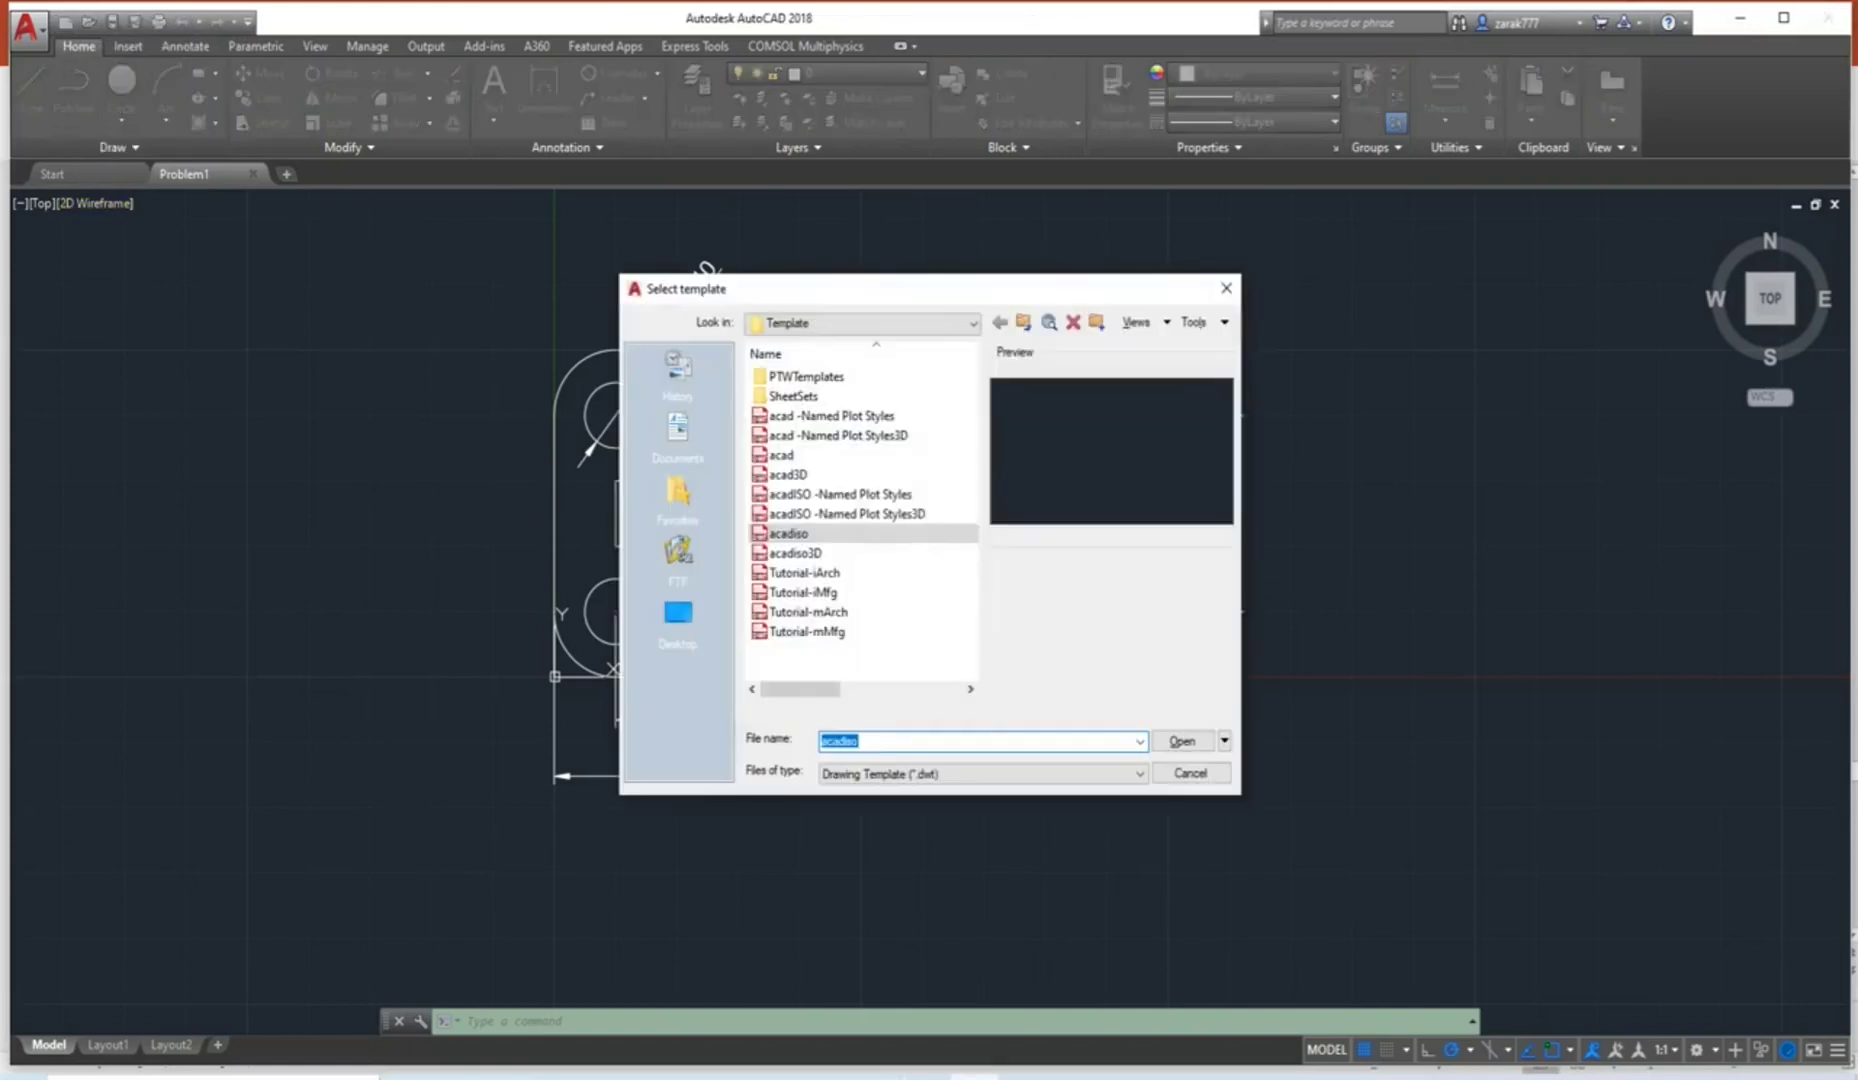
pyautogui.press('Return')
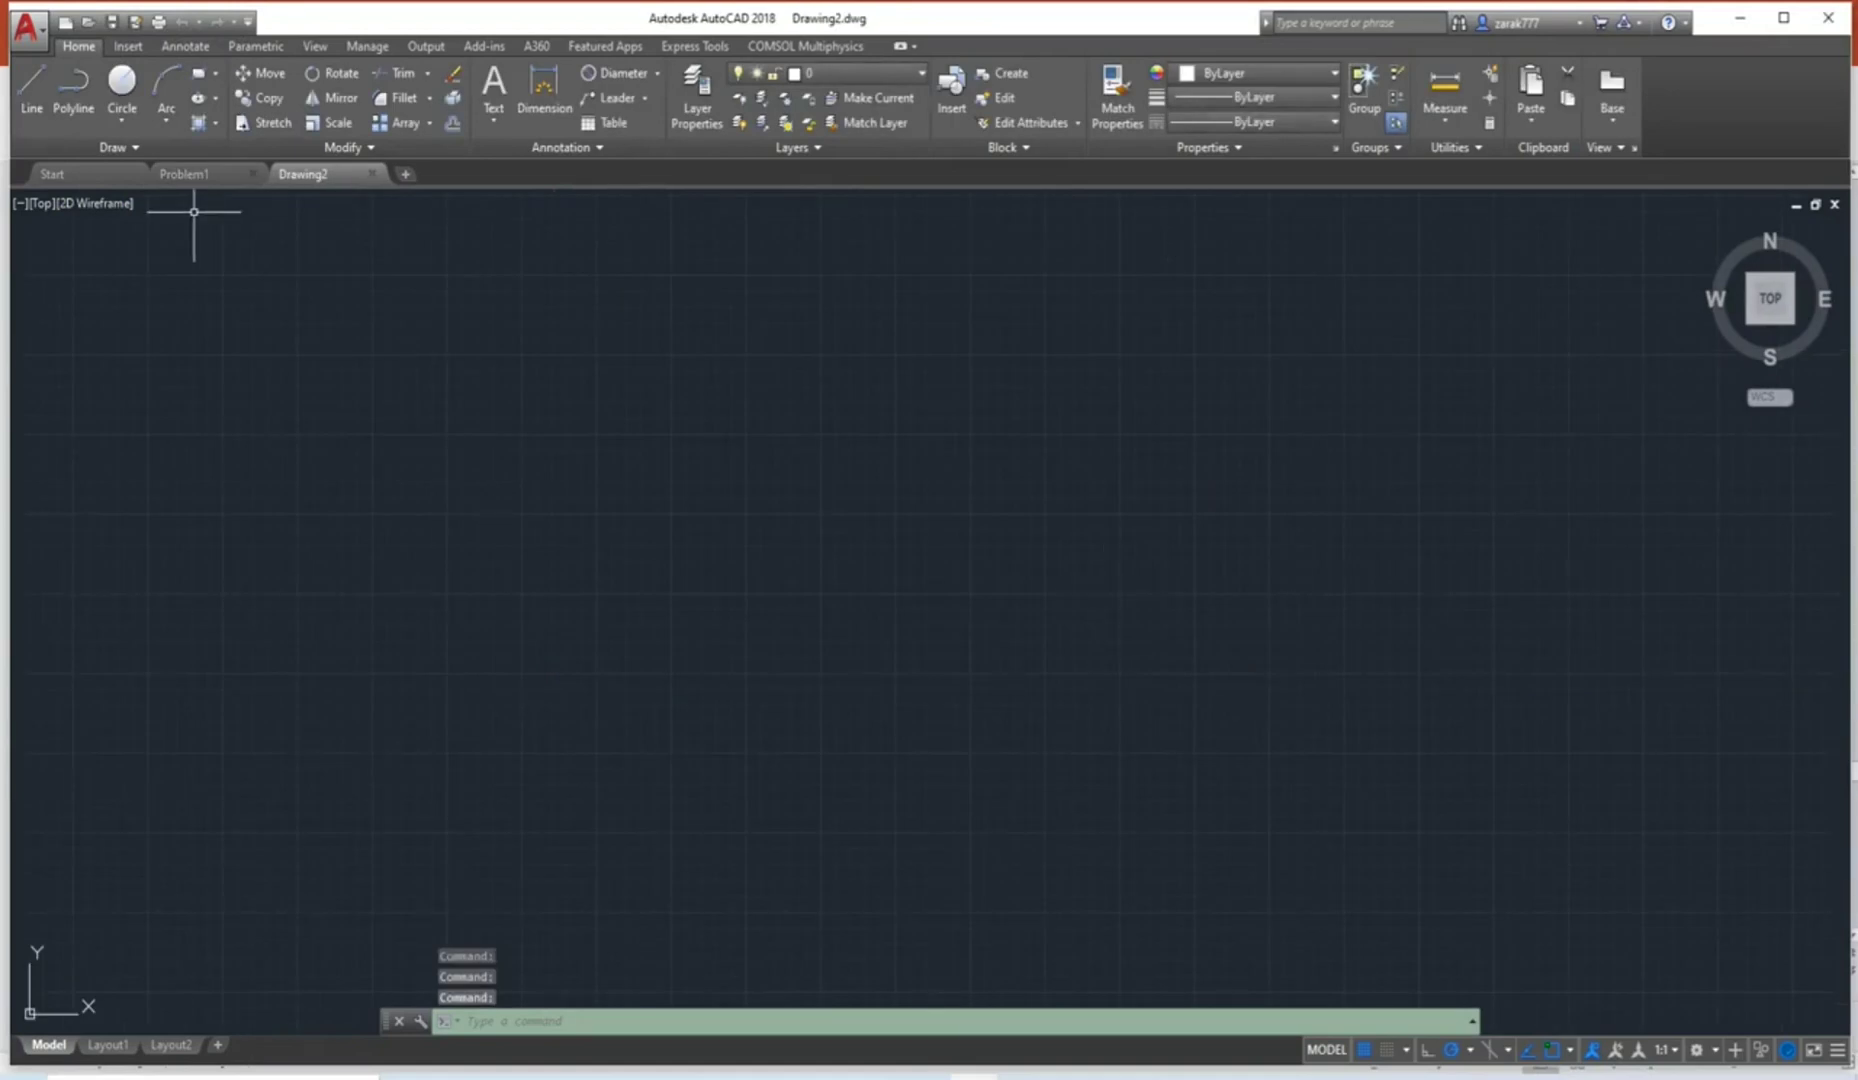
pyautogui.click(190, 173)
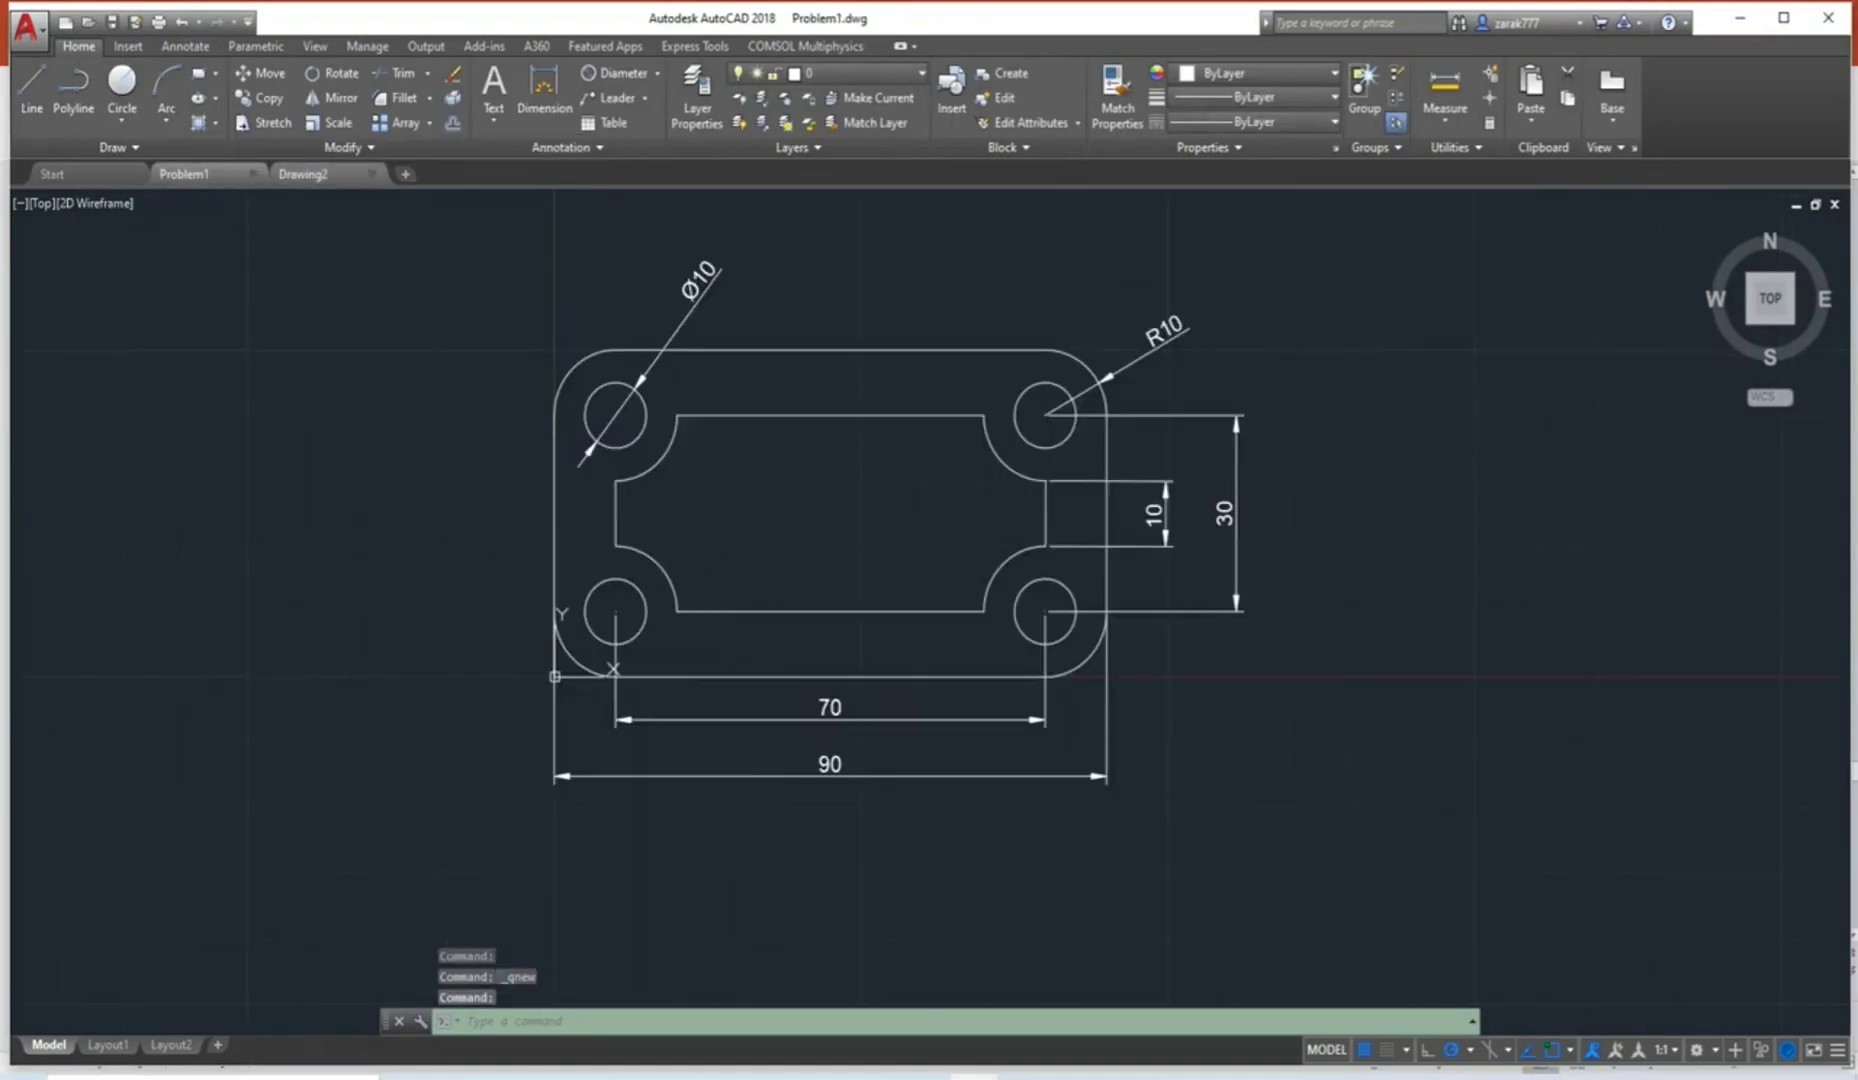
pyautogui.click(318, 174)
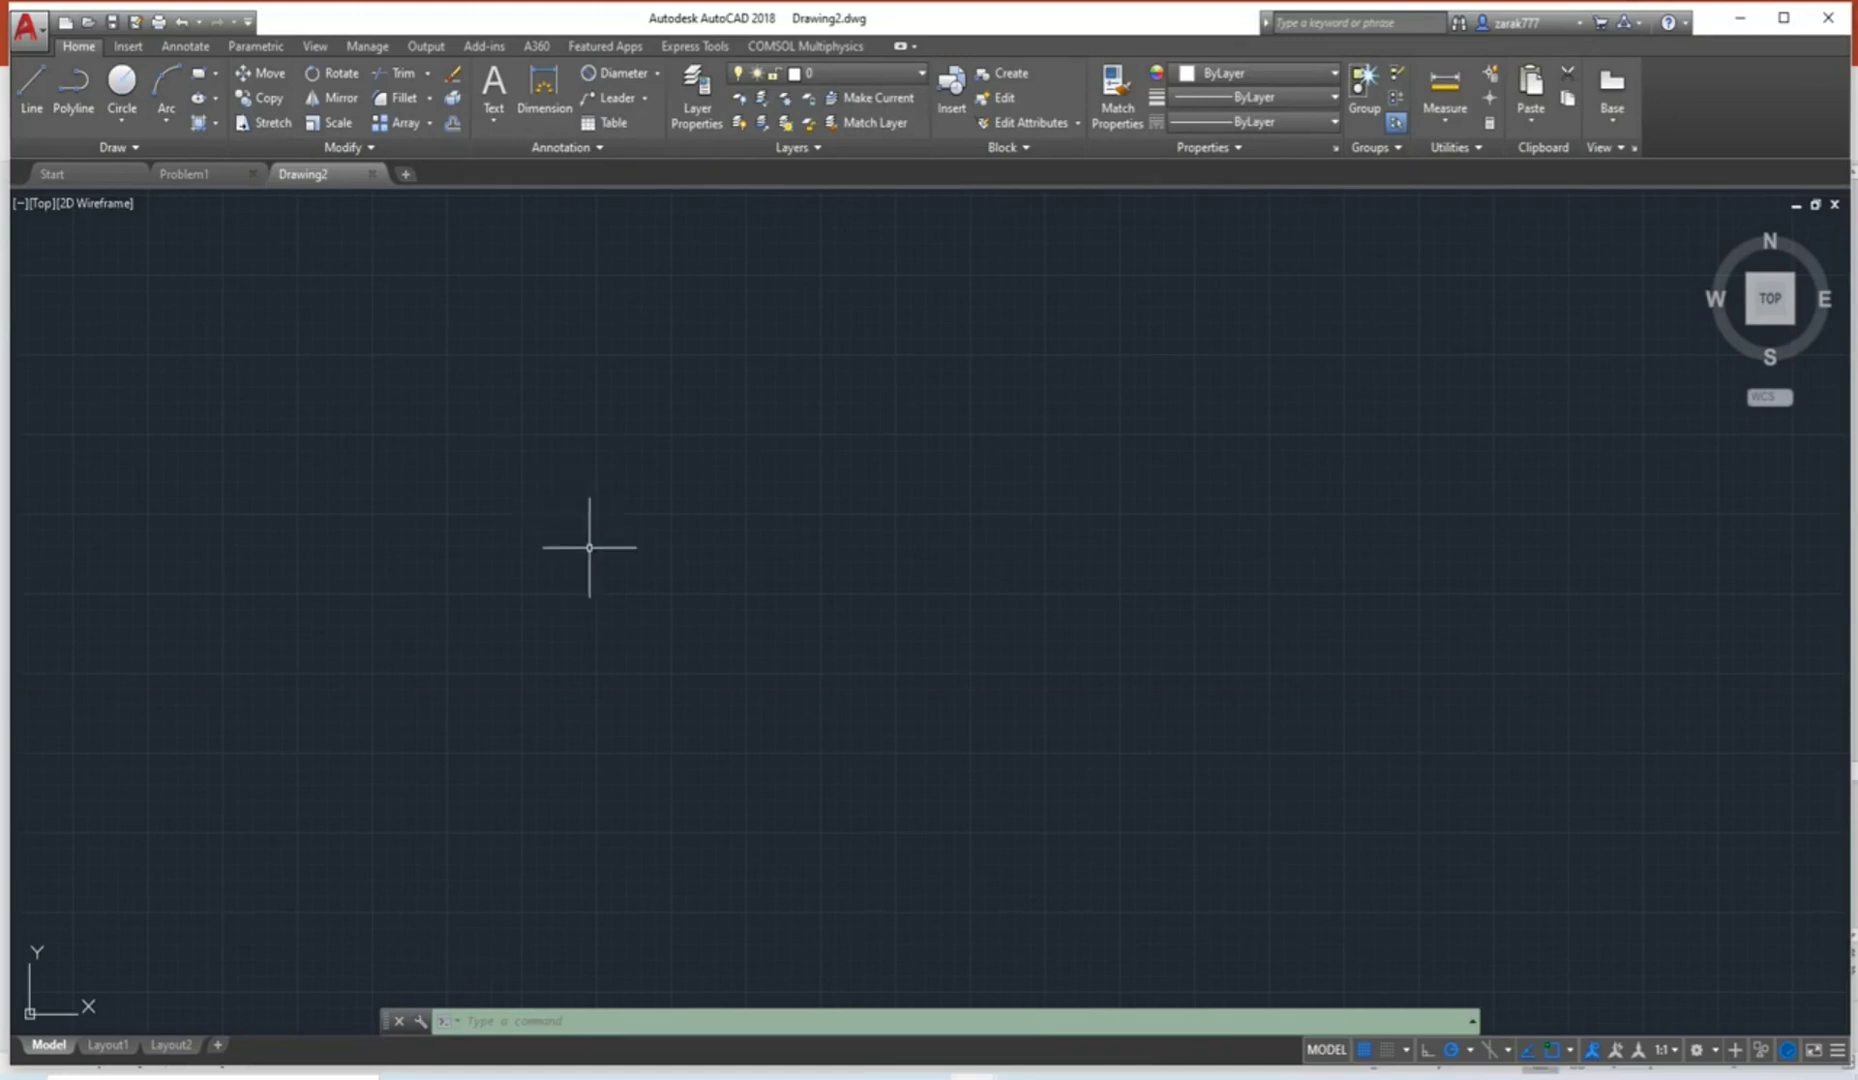
pyautogui.scroll(-2, 236, 341)
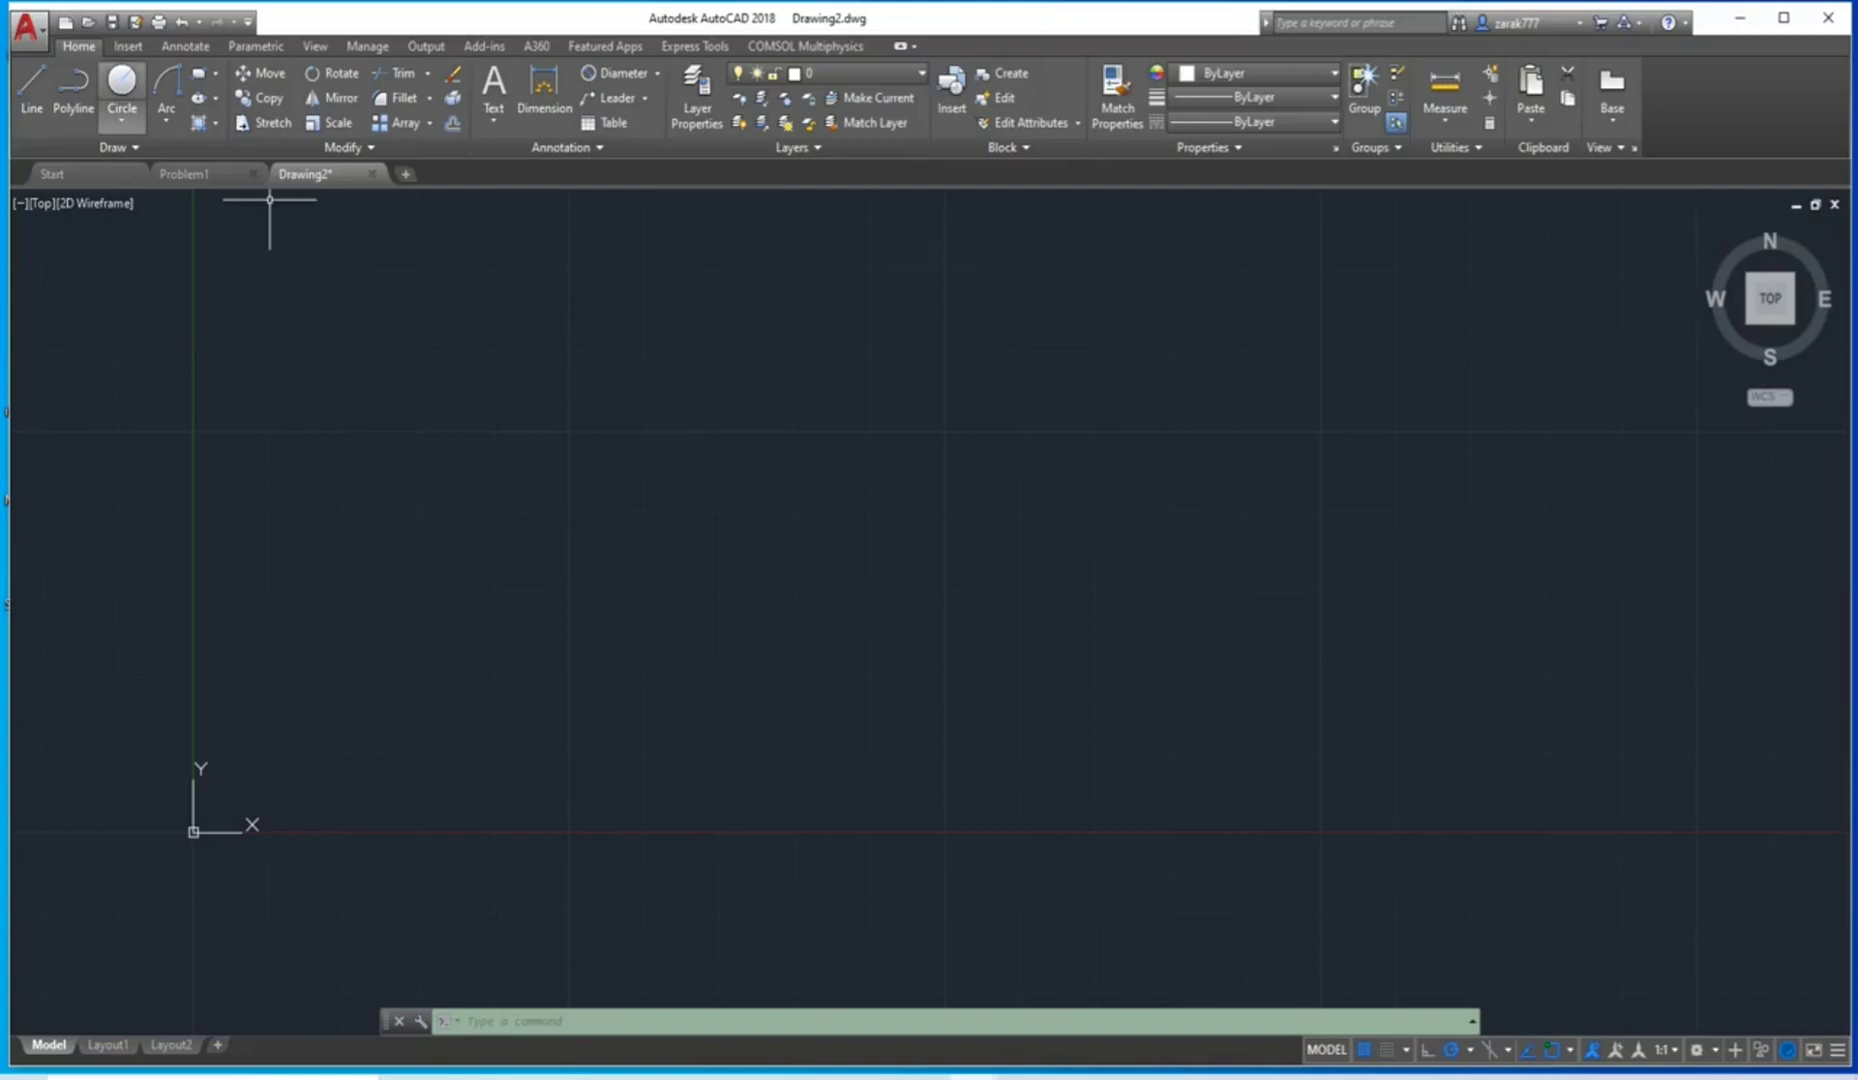
# Draw a diameter-15 circle centred at the origin (0,0).
pyautogui.click(121, 88)
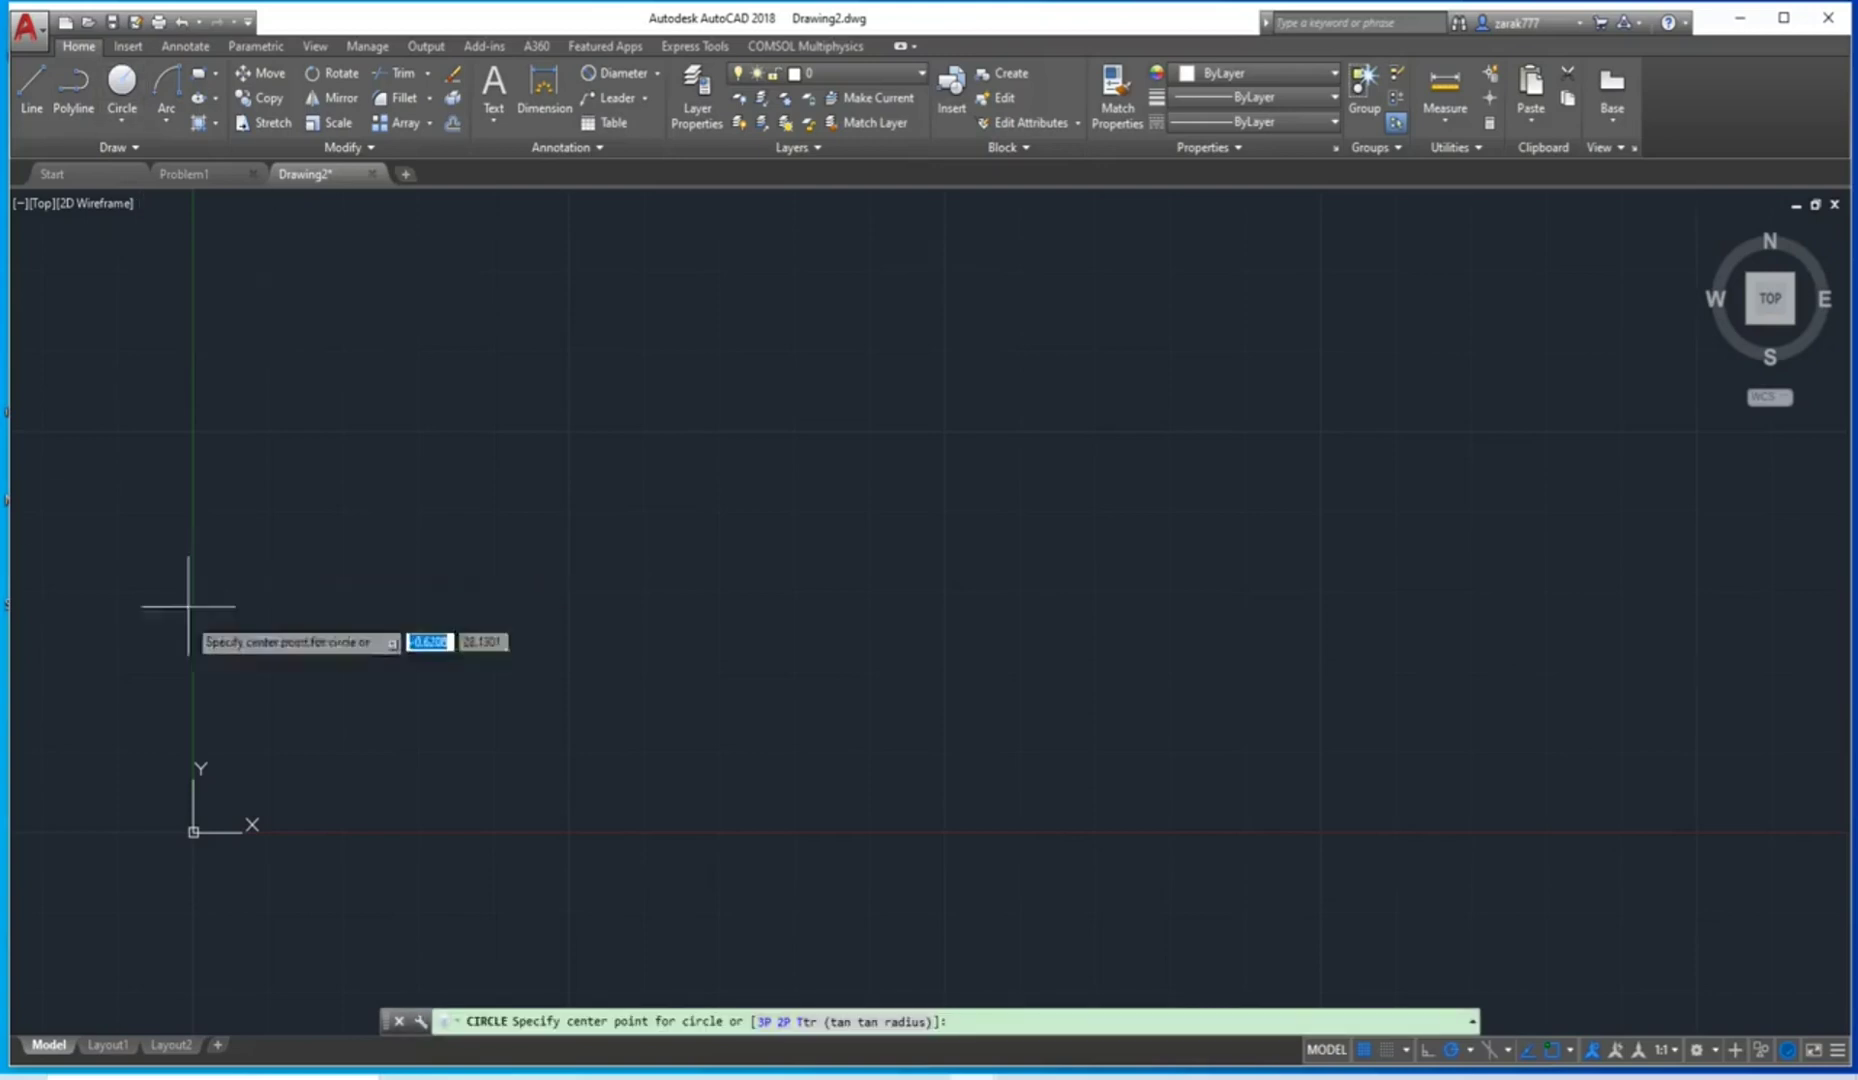
pyautogui.write('0')
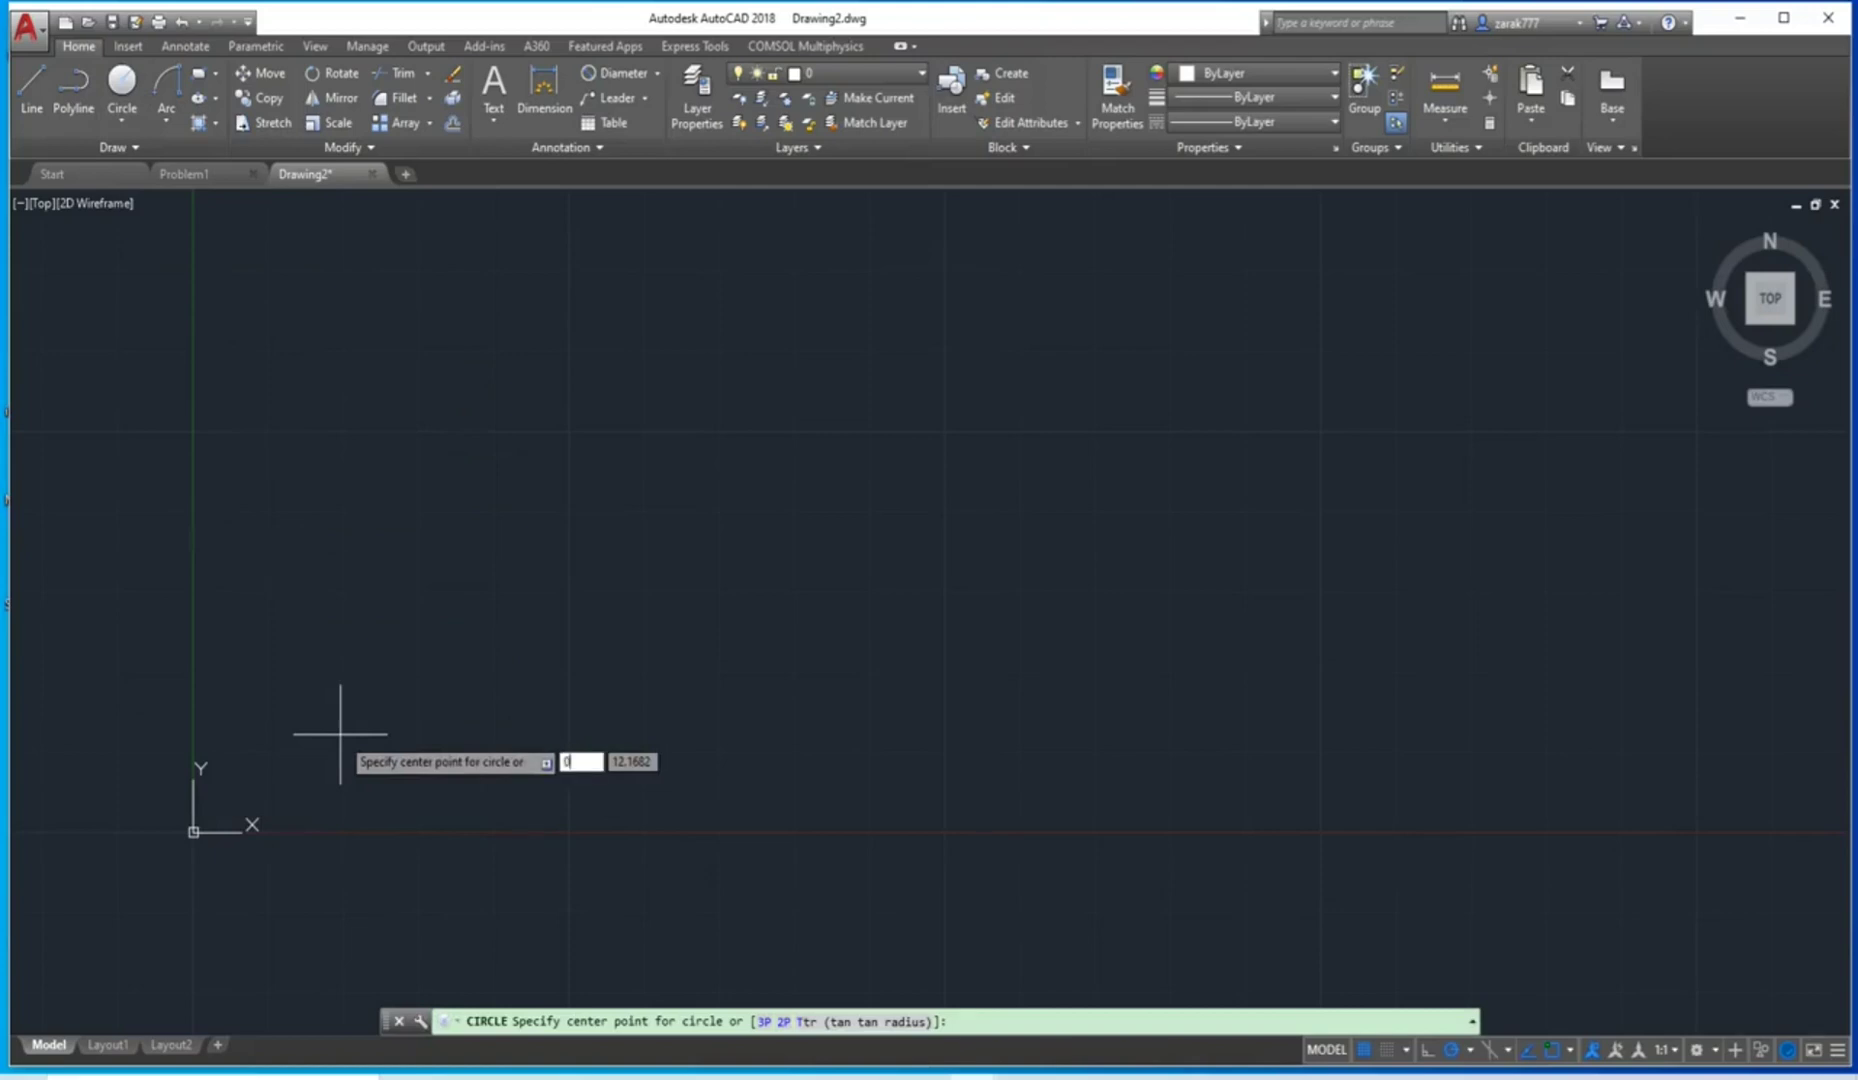
pyautogui.press('Tab')
pyautogui.write('0')
pyautogui.press('Return')
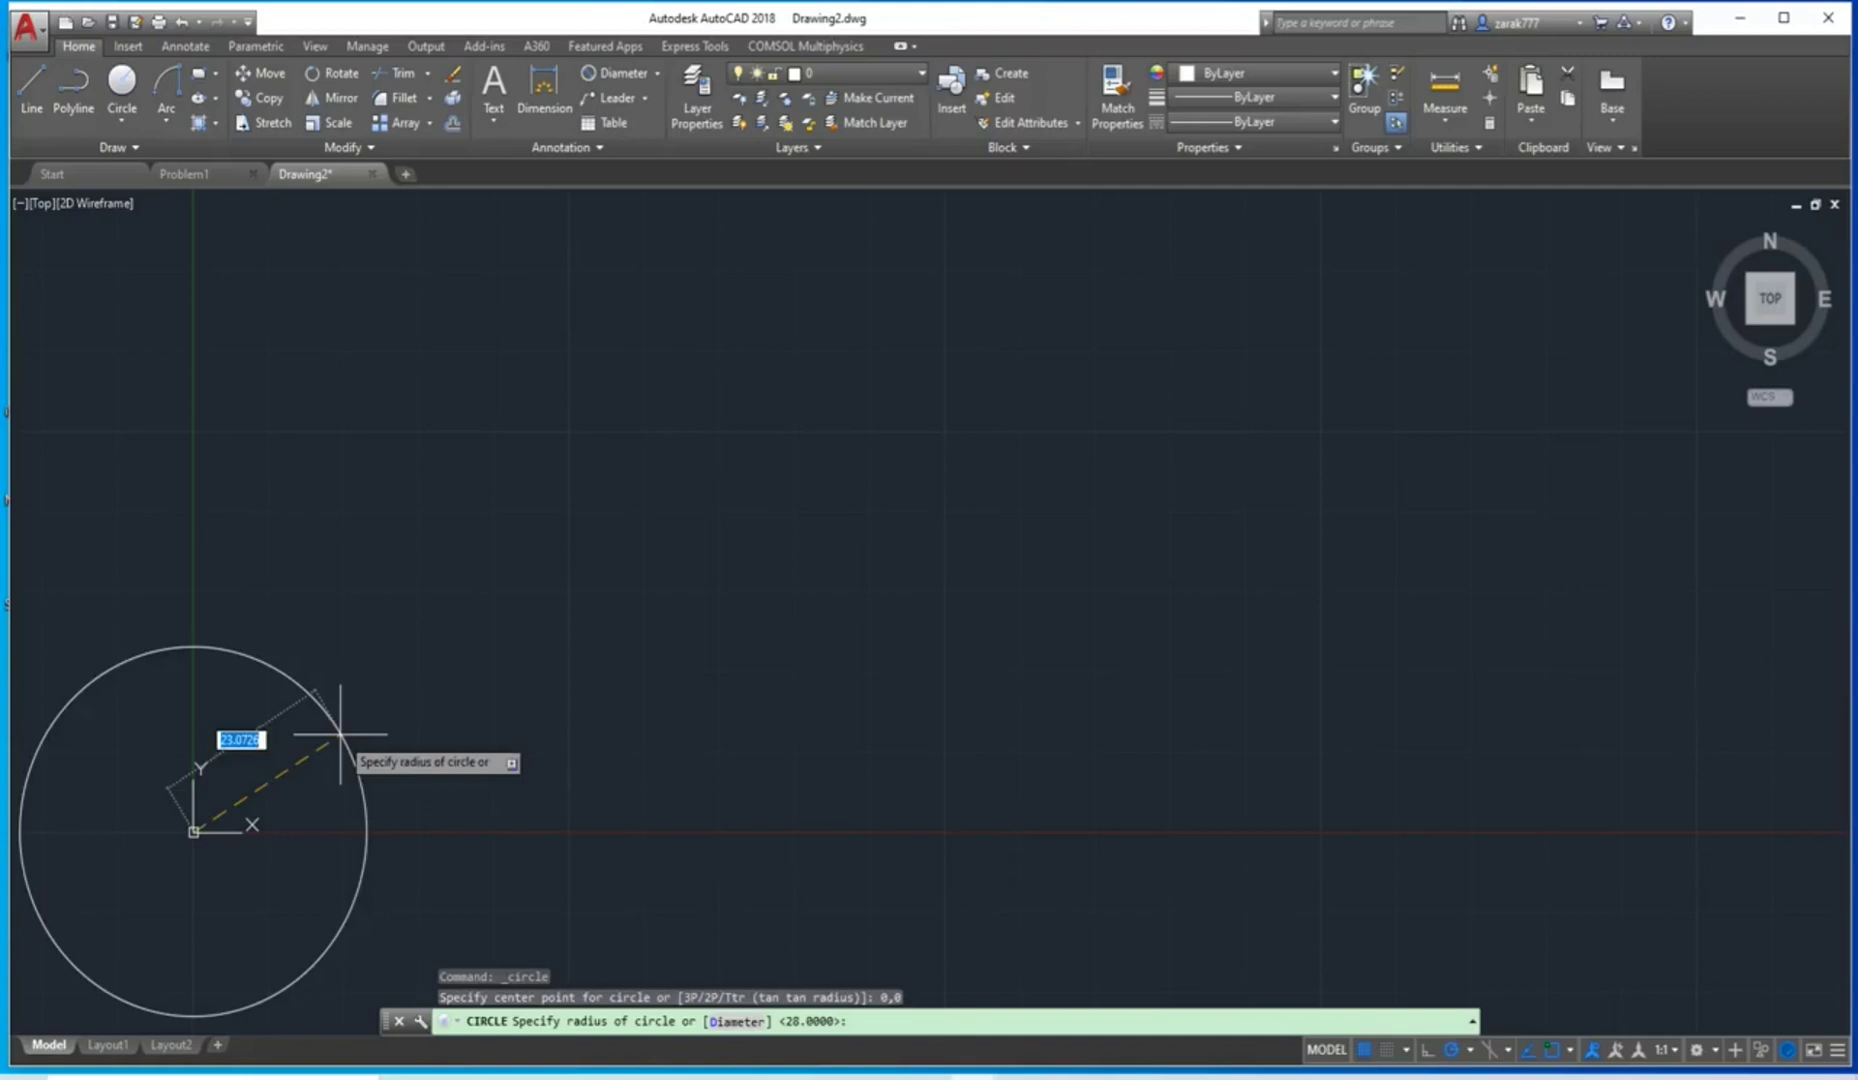
pyautogui.write('d')
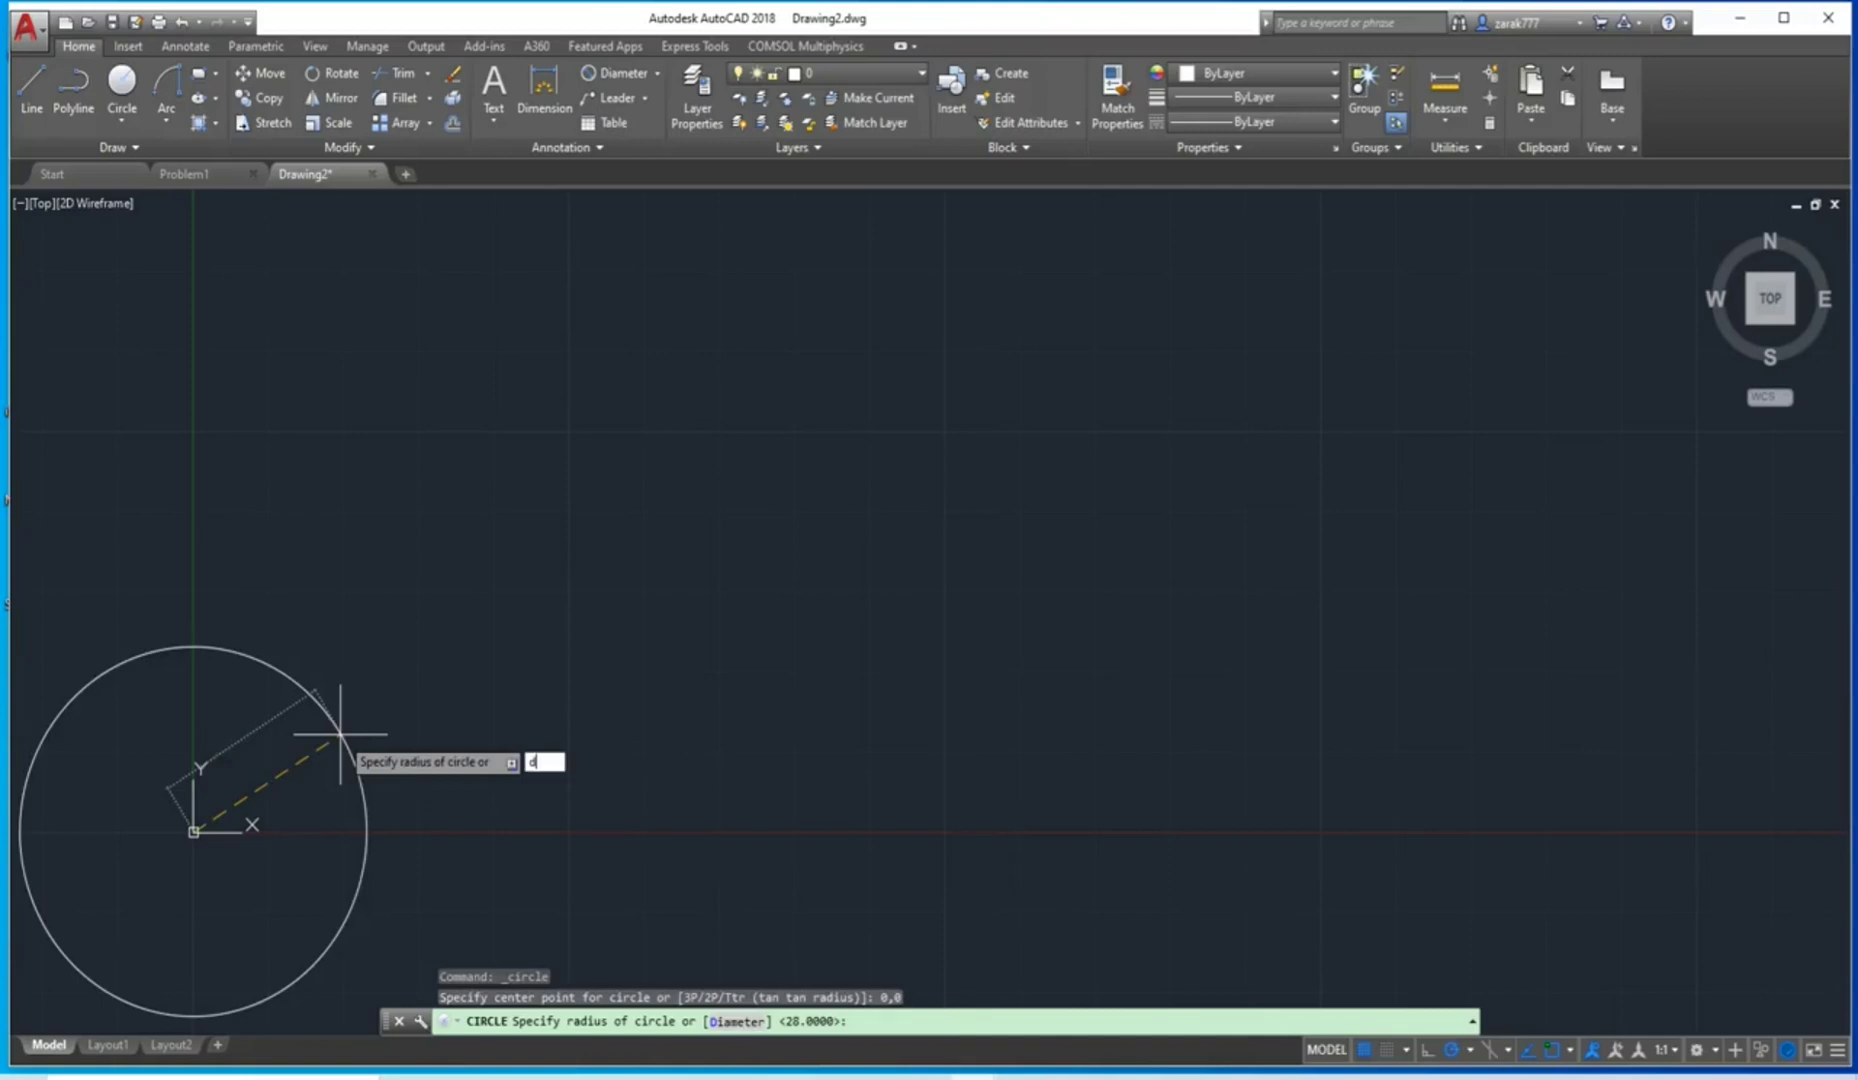
pyautogui.press('Return')
pyautogui.write('15')
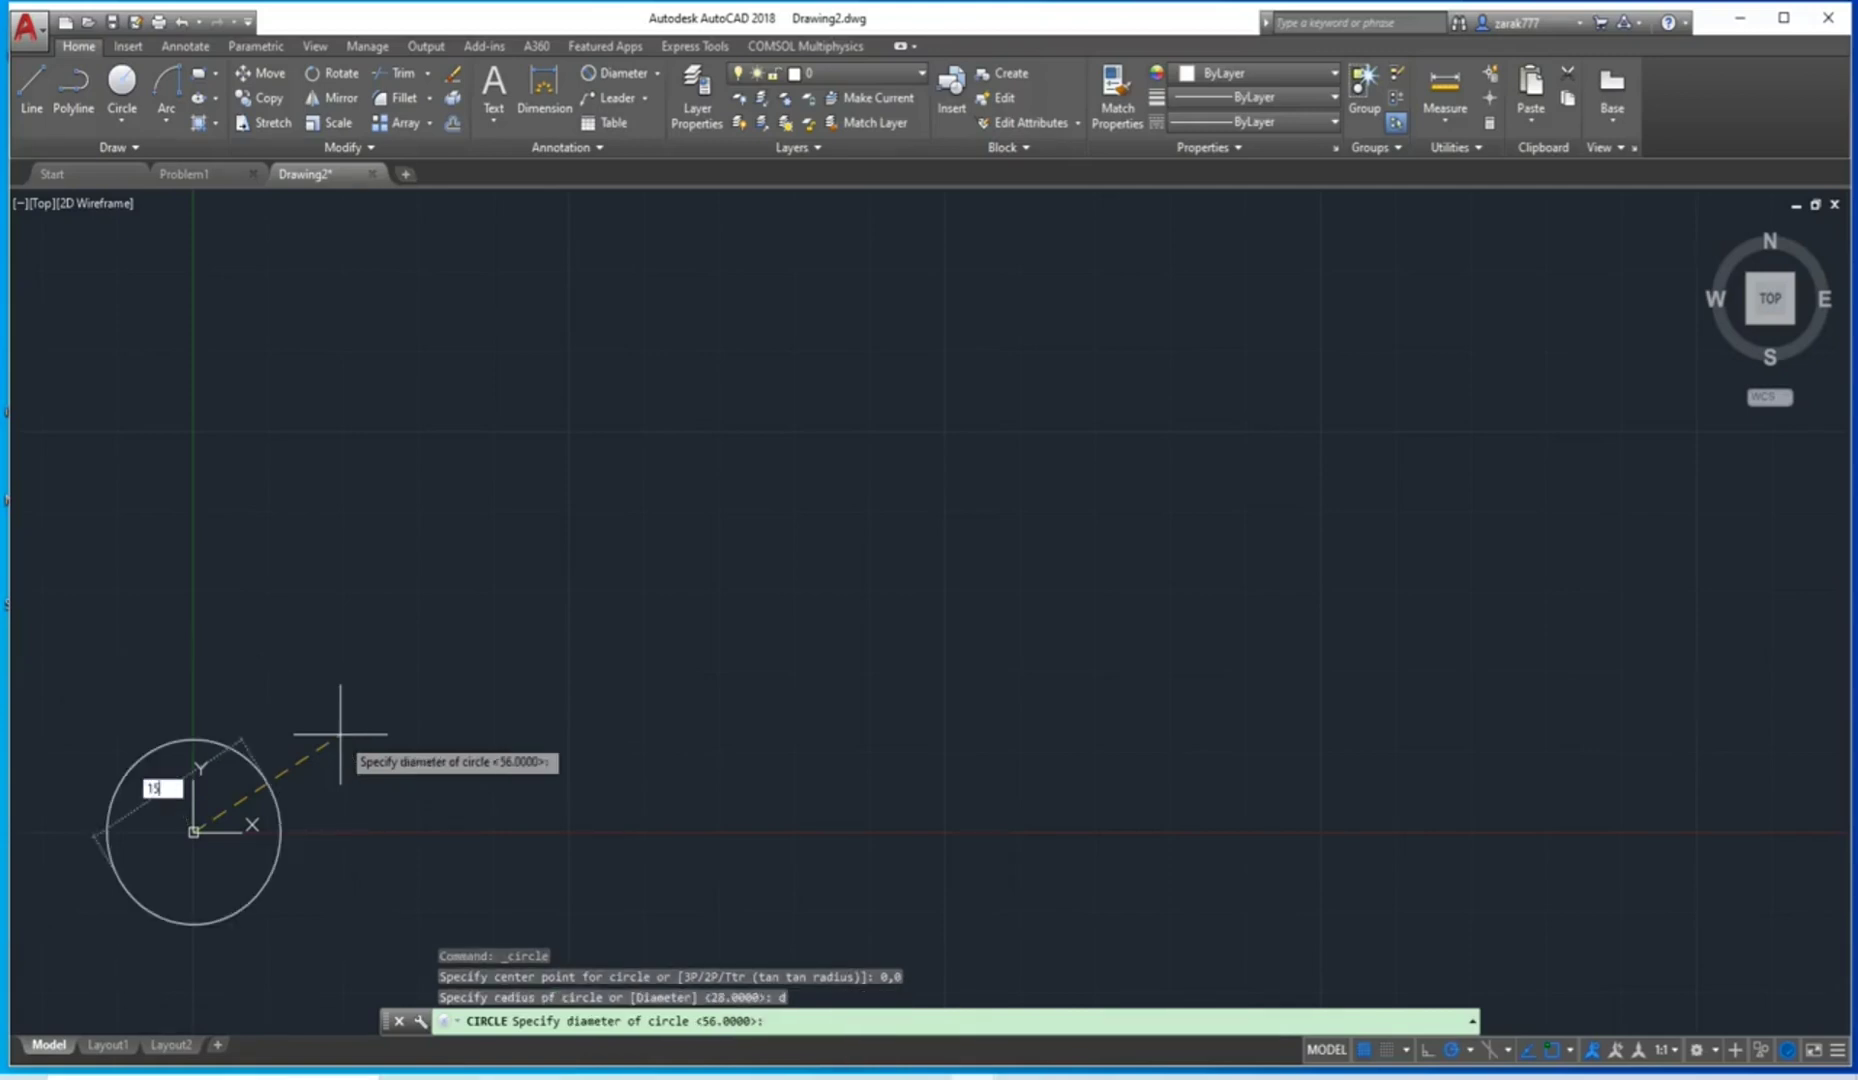
pyautogui.press('Return')
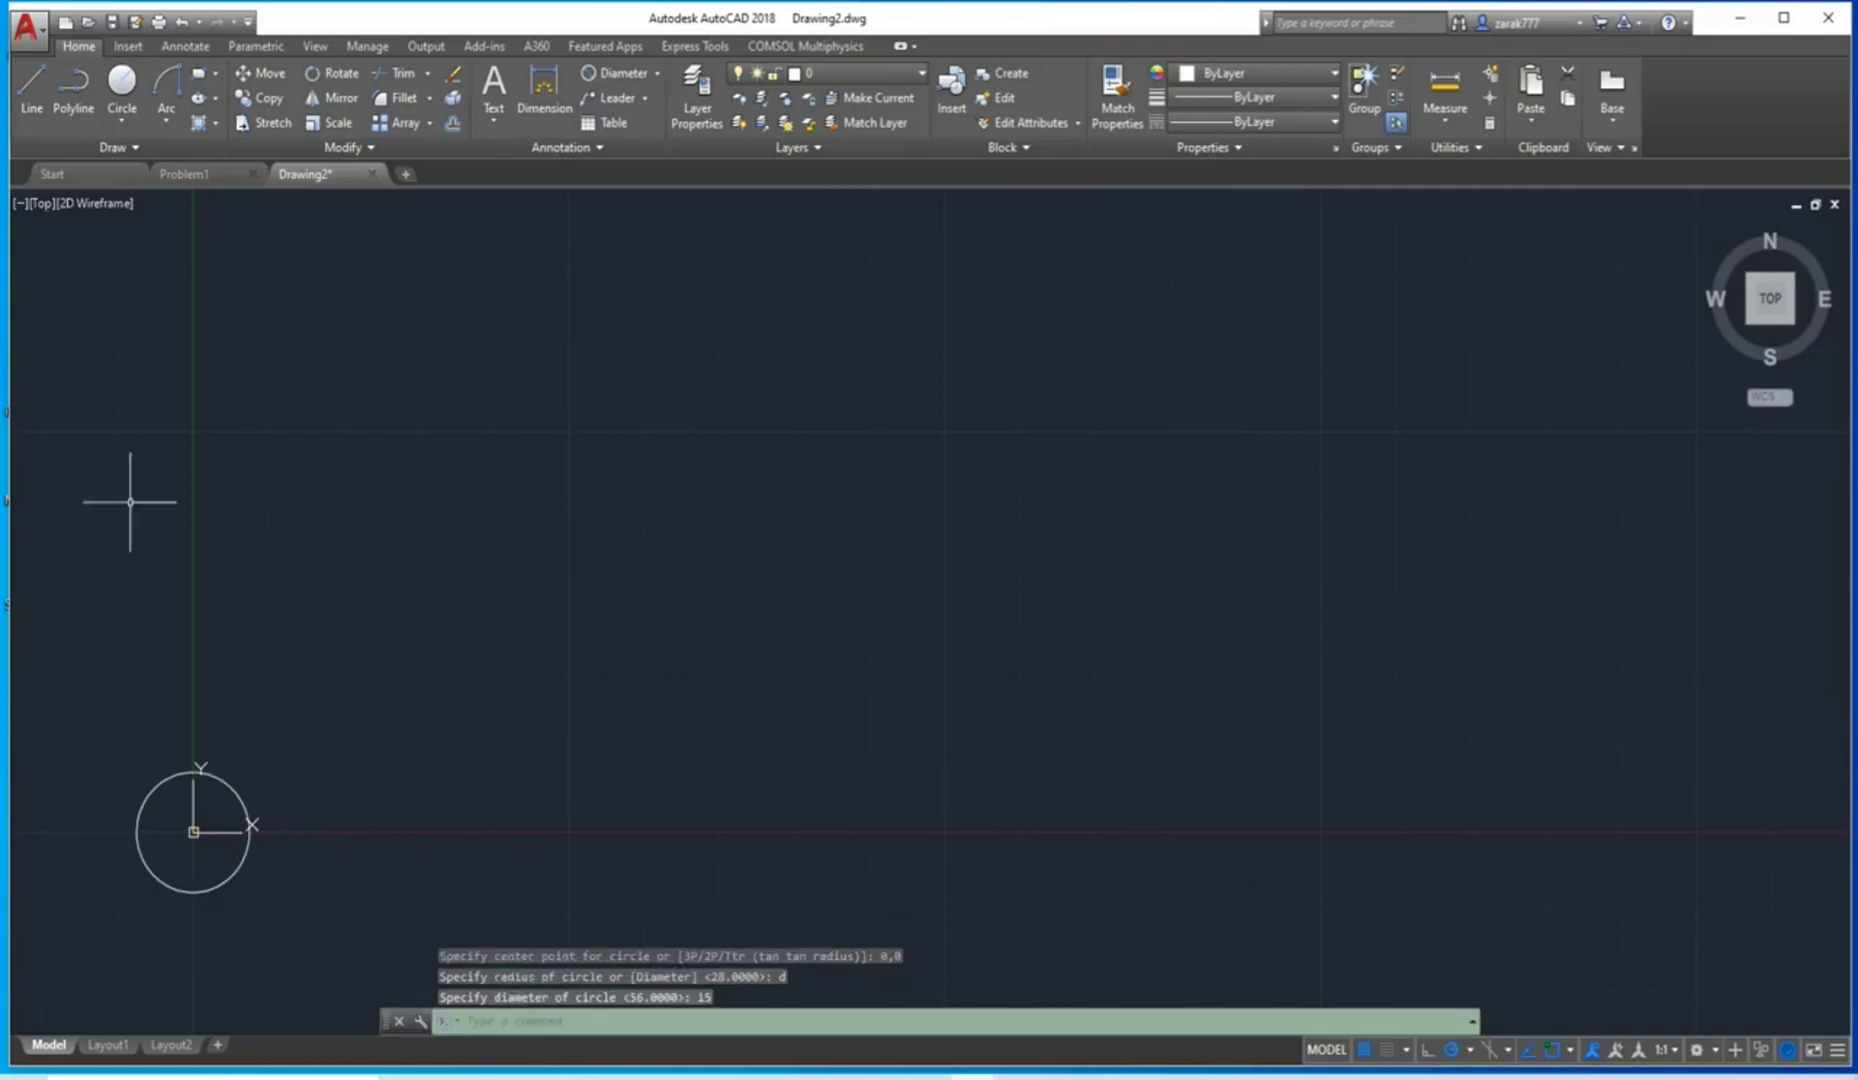
# Draw a second diameter-15 circle centred 140 units to the right.
pyautogui.click(121, 88)
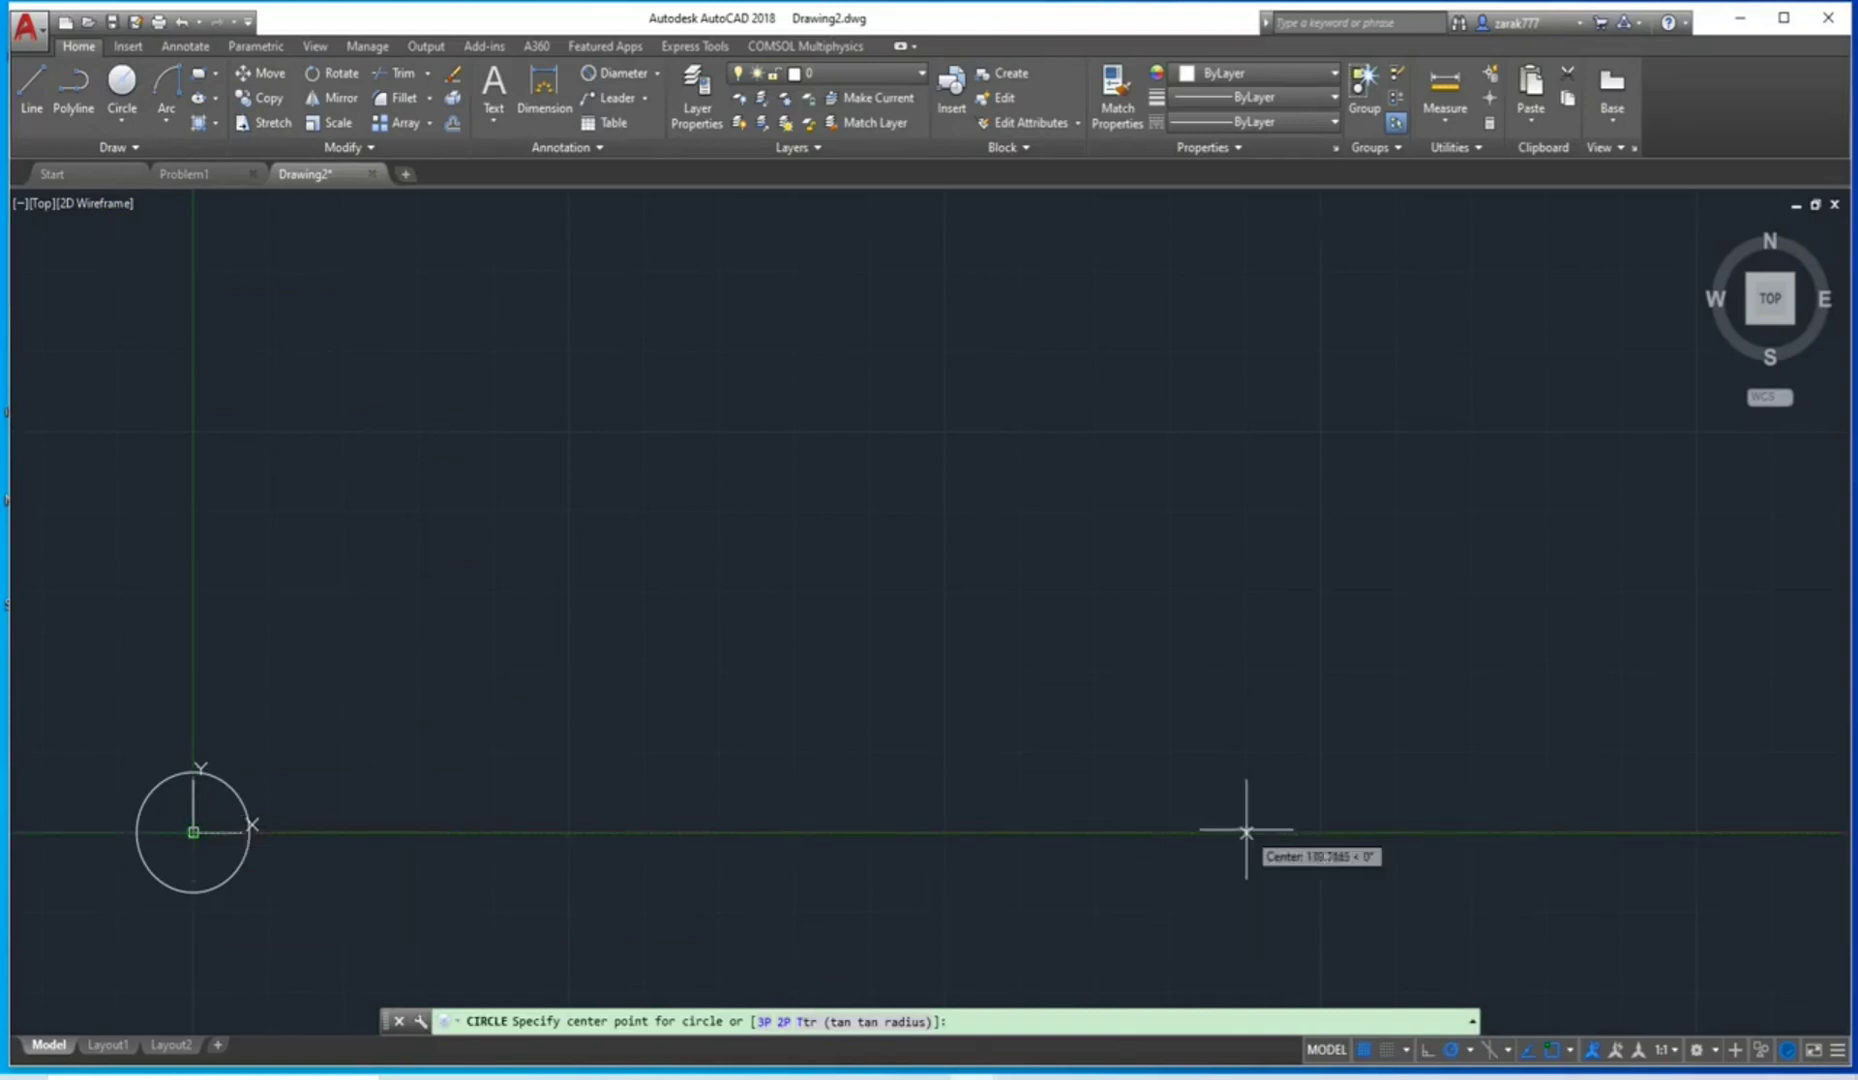
pyautogui.write('140')
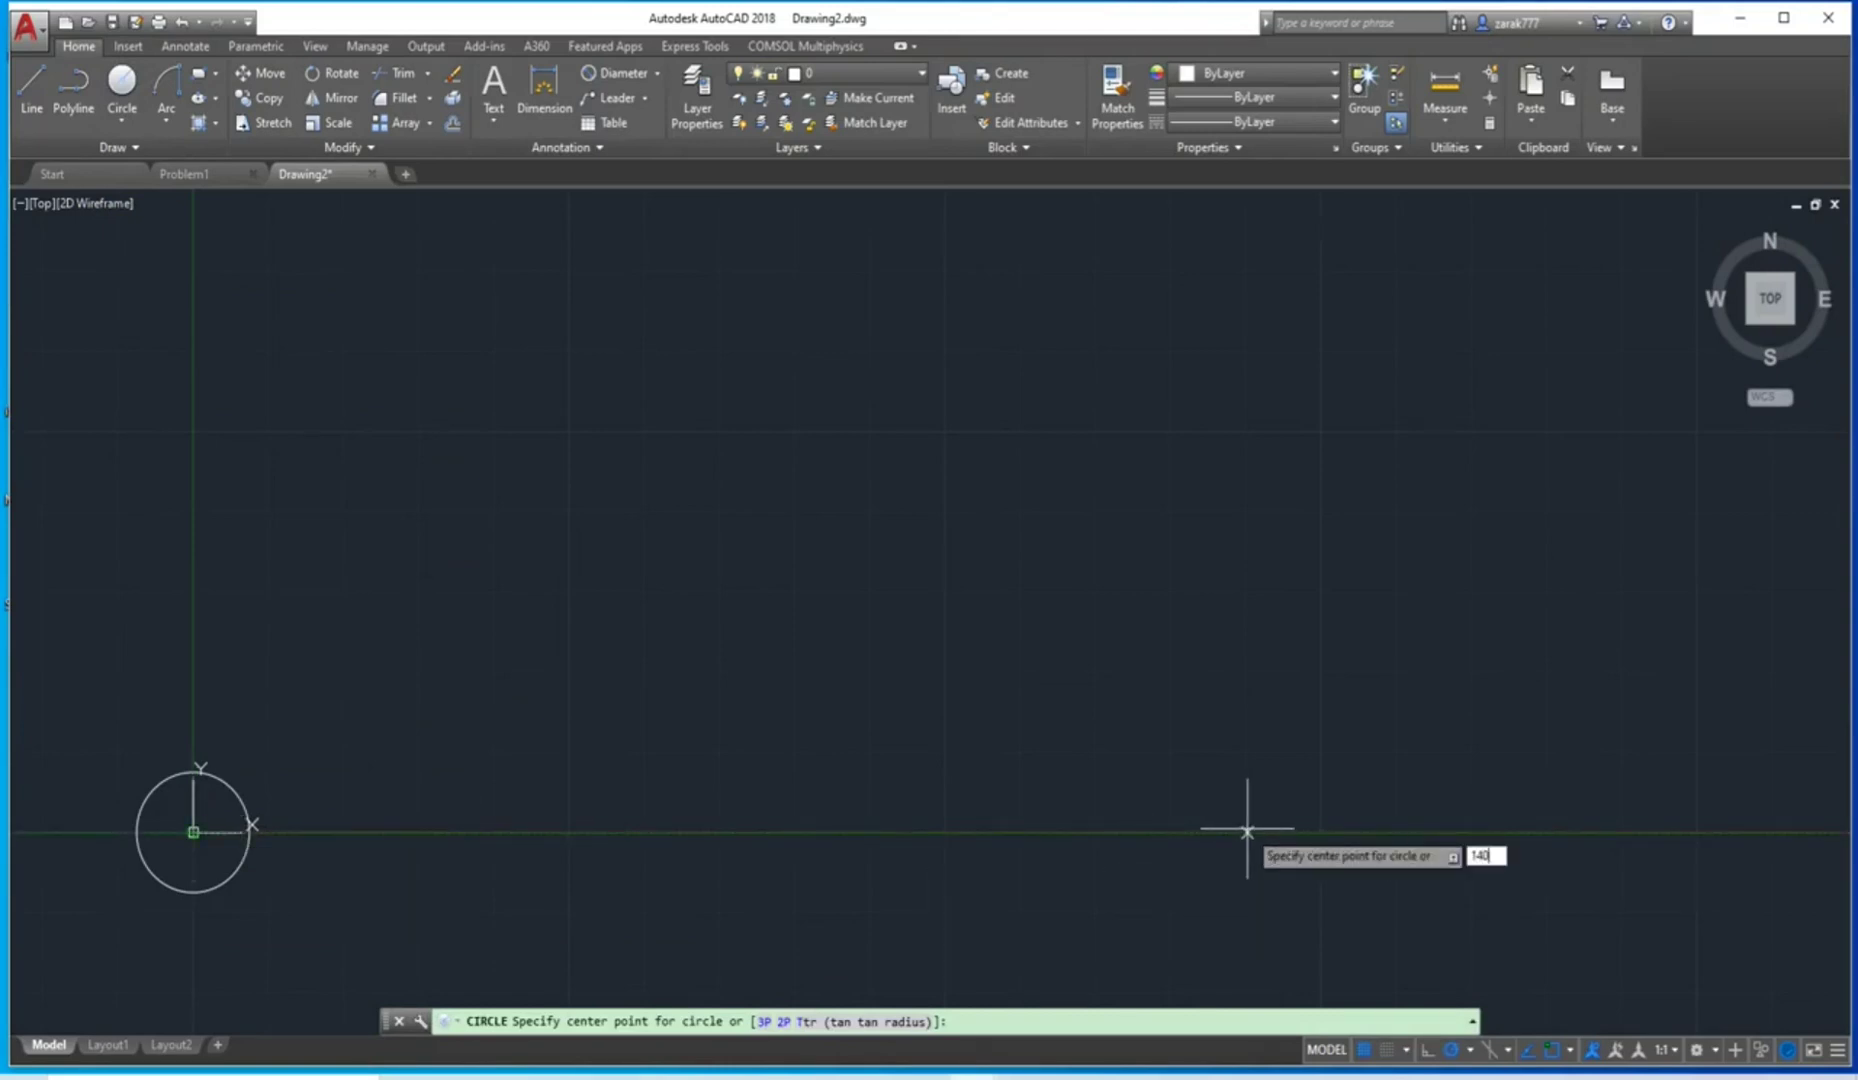
pyautogui.press('Return')
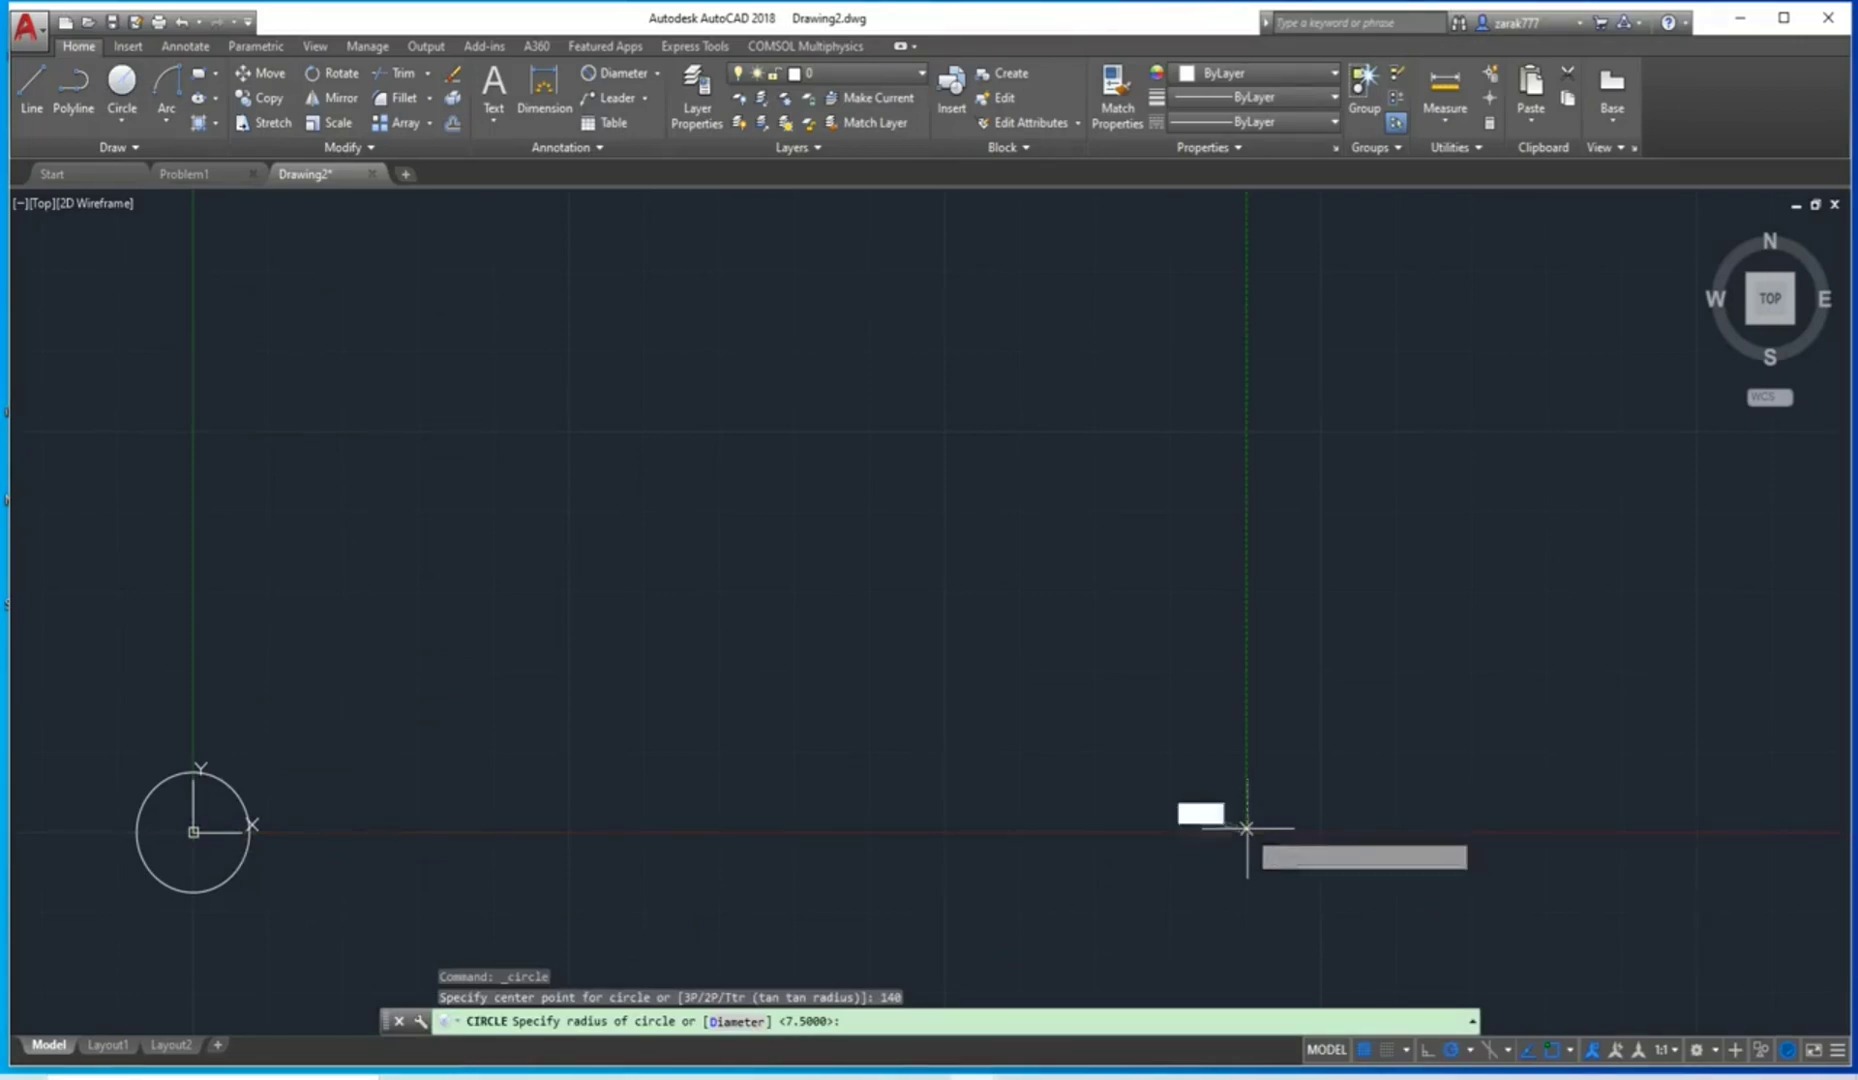
pyautogui.write('d')
pyautogui.press('Return')
pyautogui.write('15')
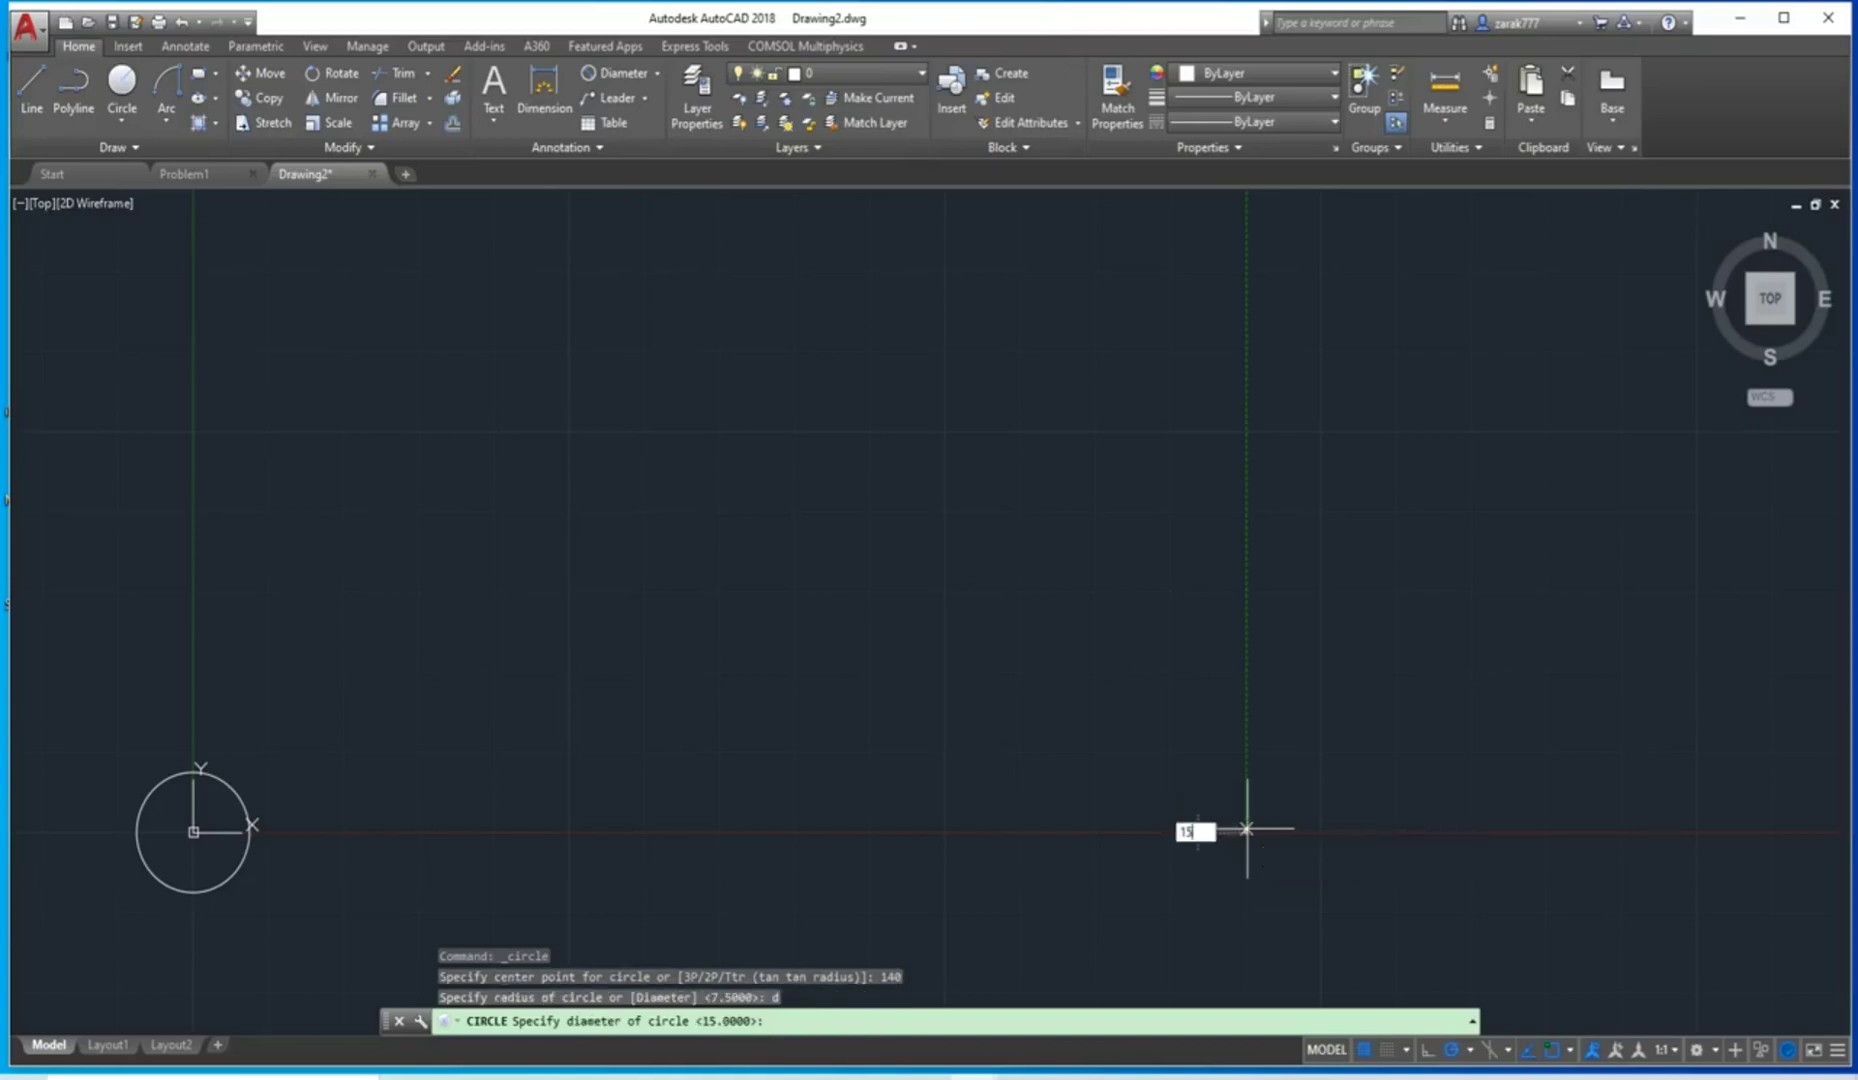
pyautogui.press('Return')
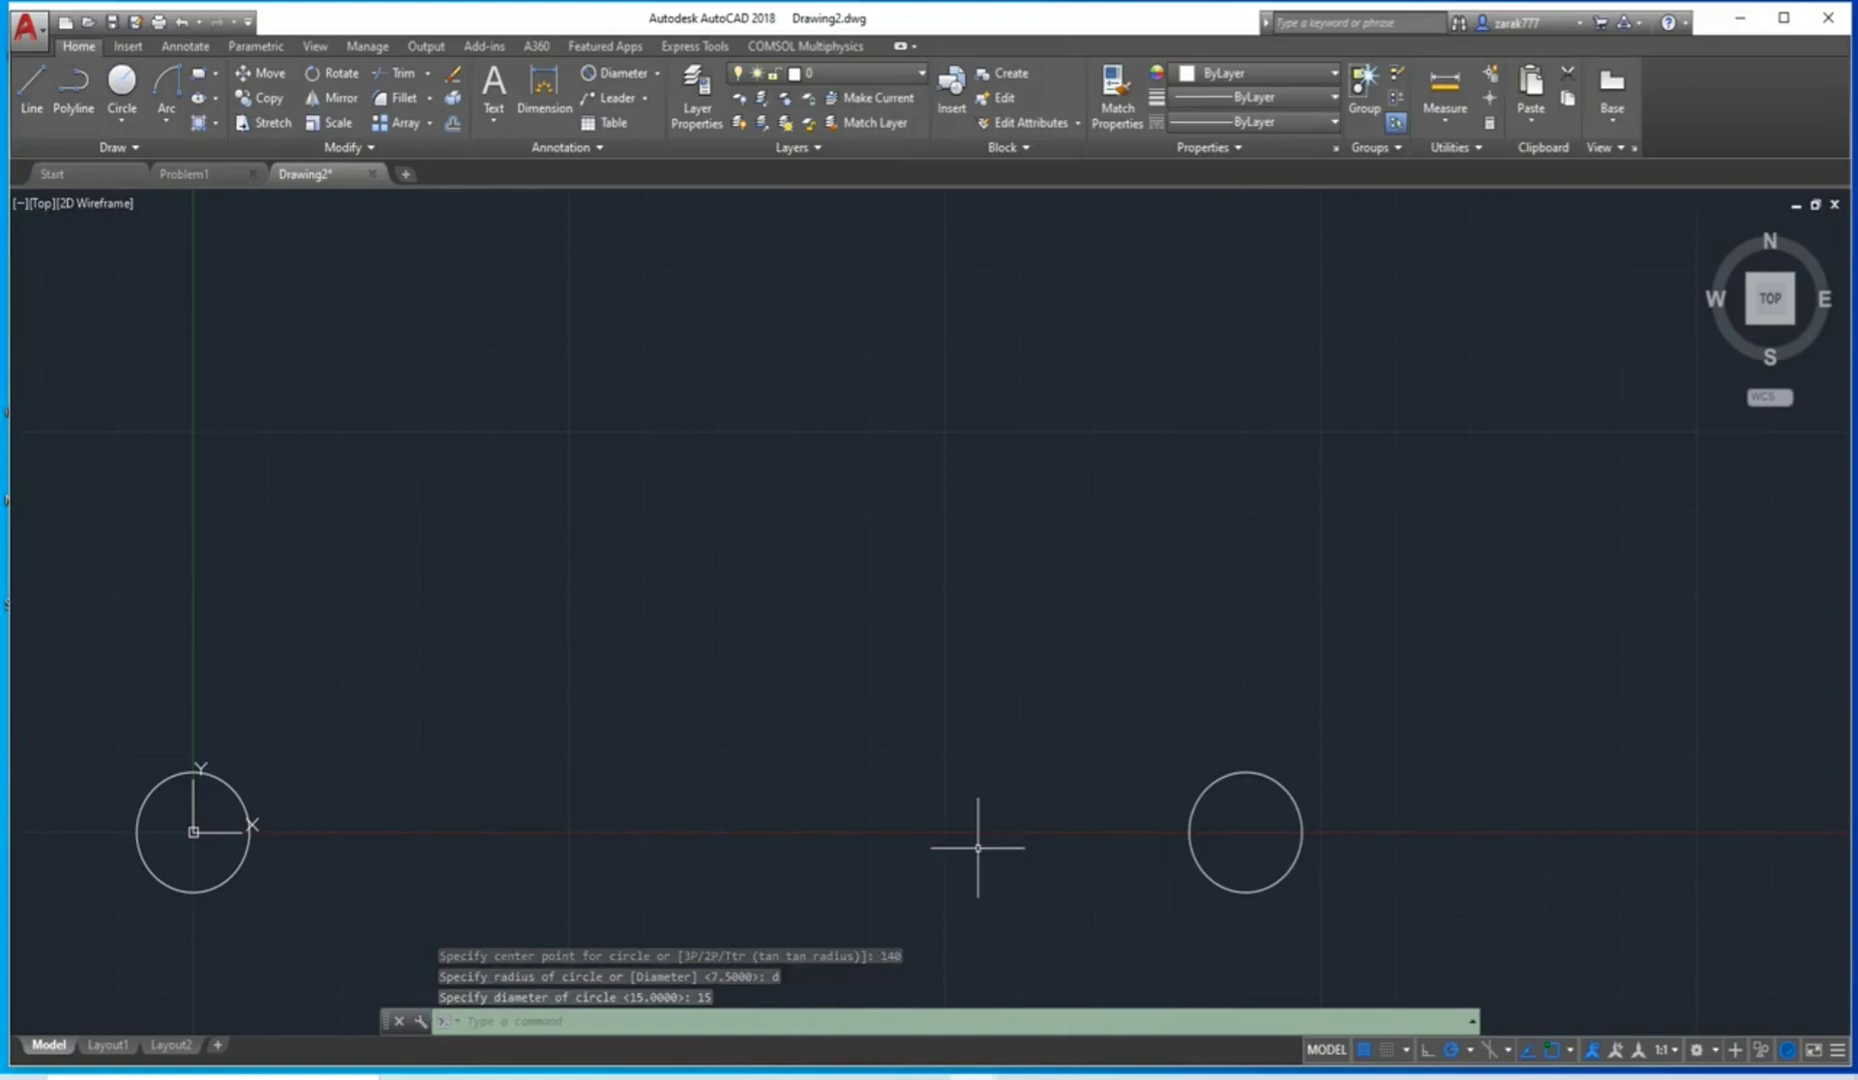
# Add radius-15 circles concentric with the left and right small circles.
pyautogui.click(121, 85)
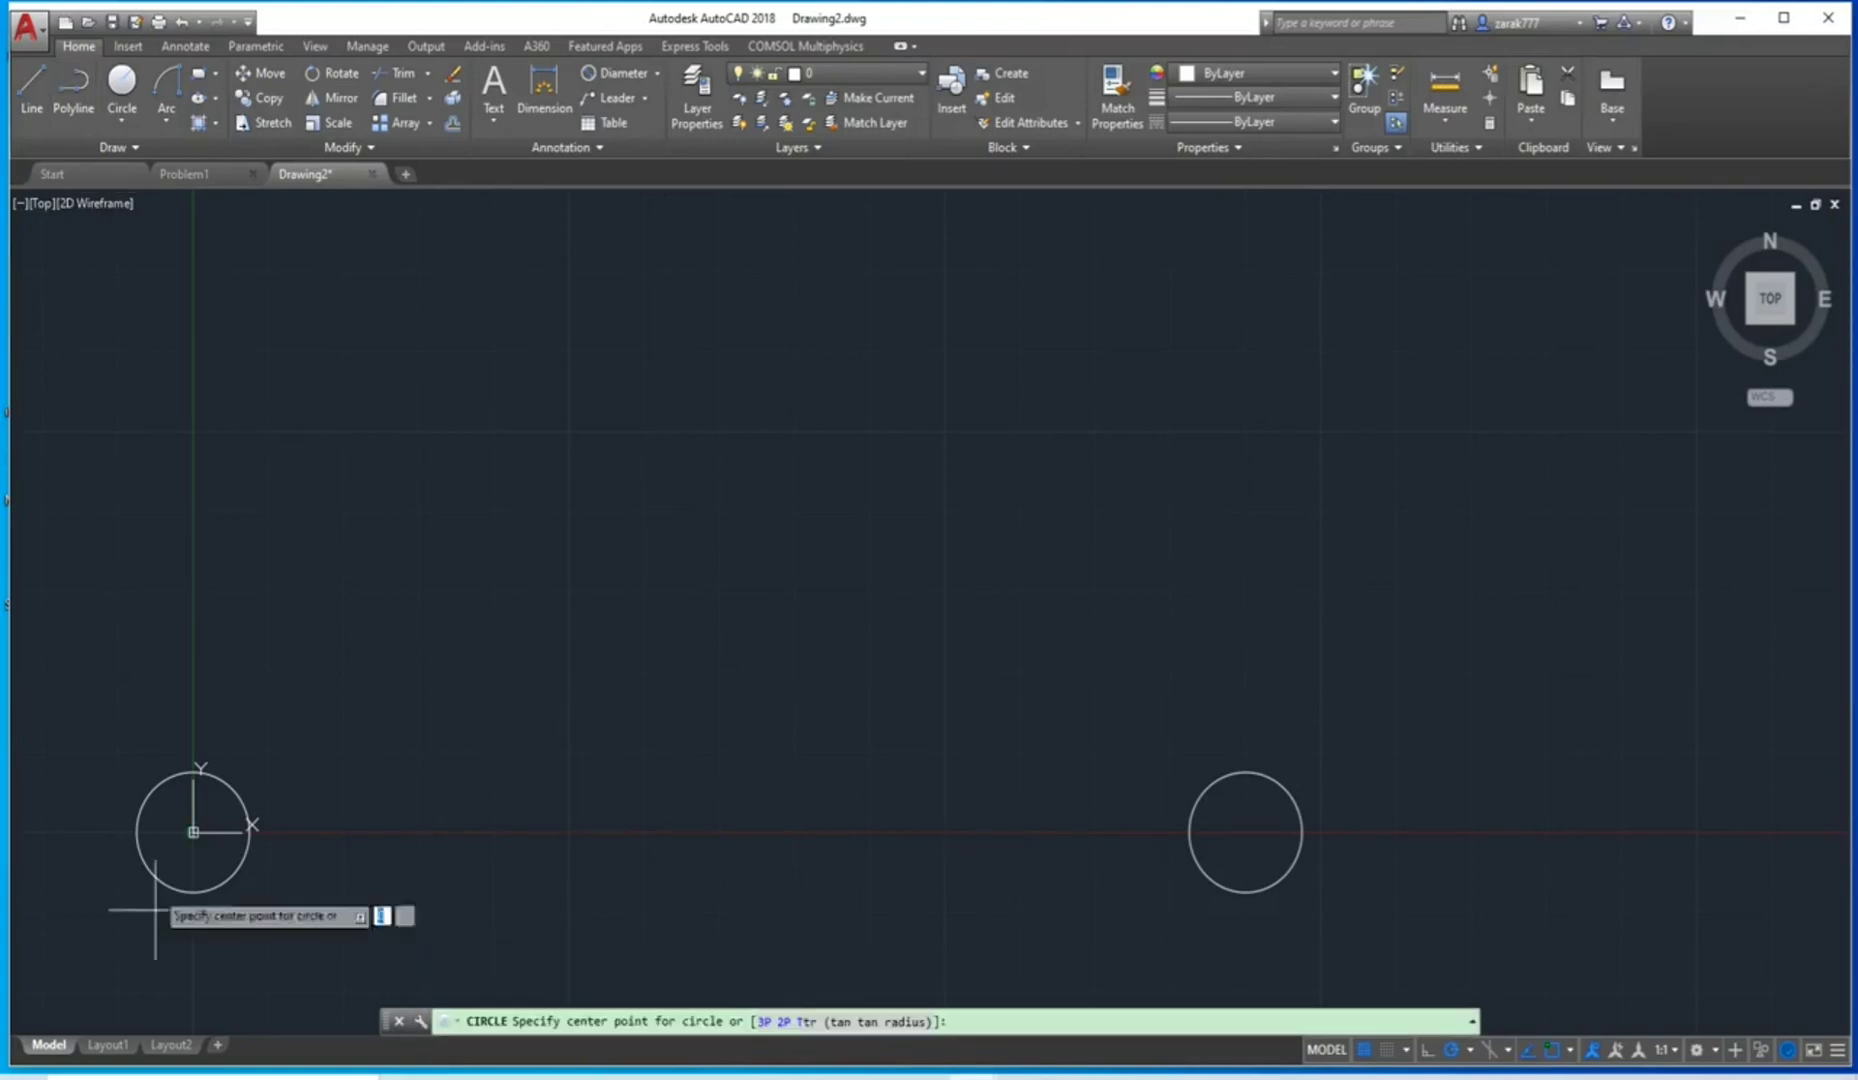
pyautogui.click(193, 831)
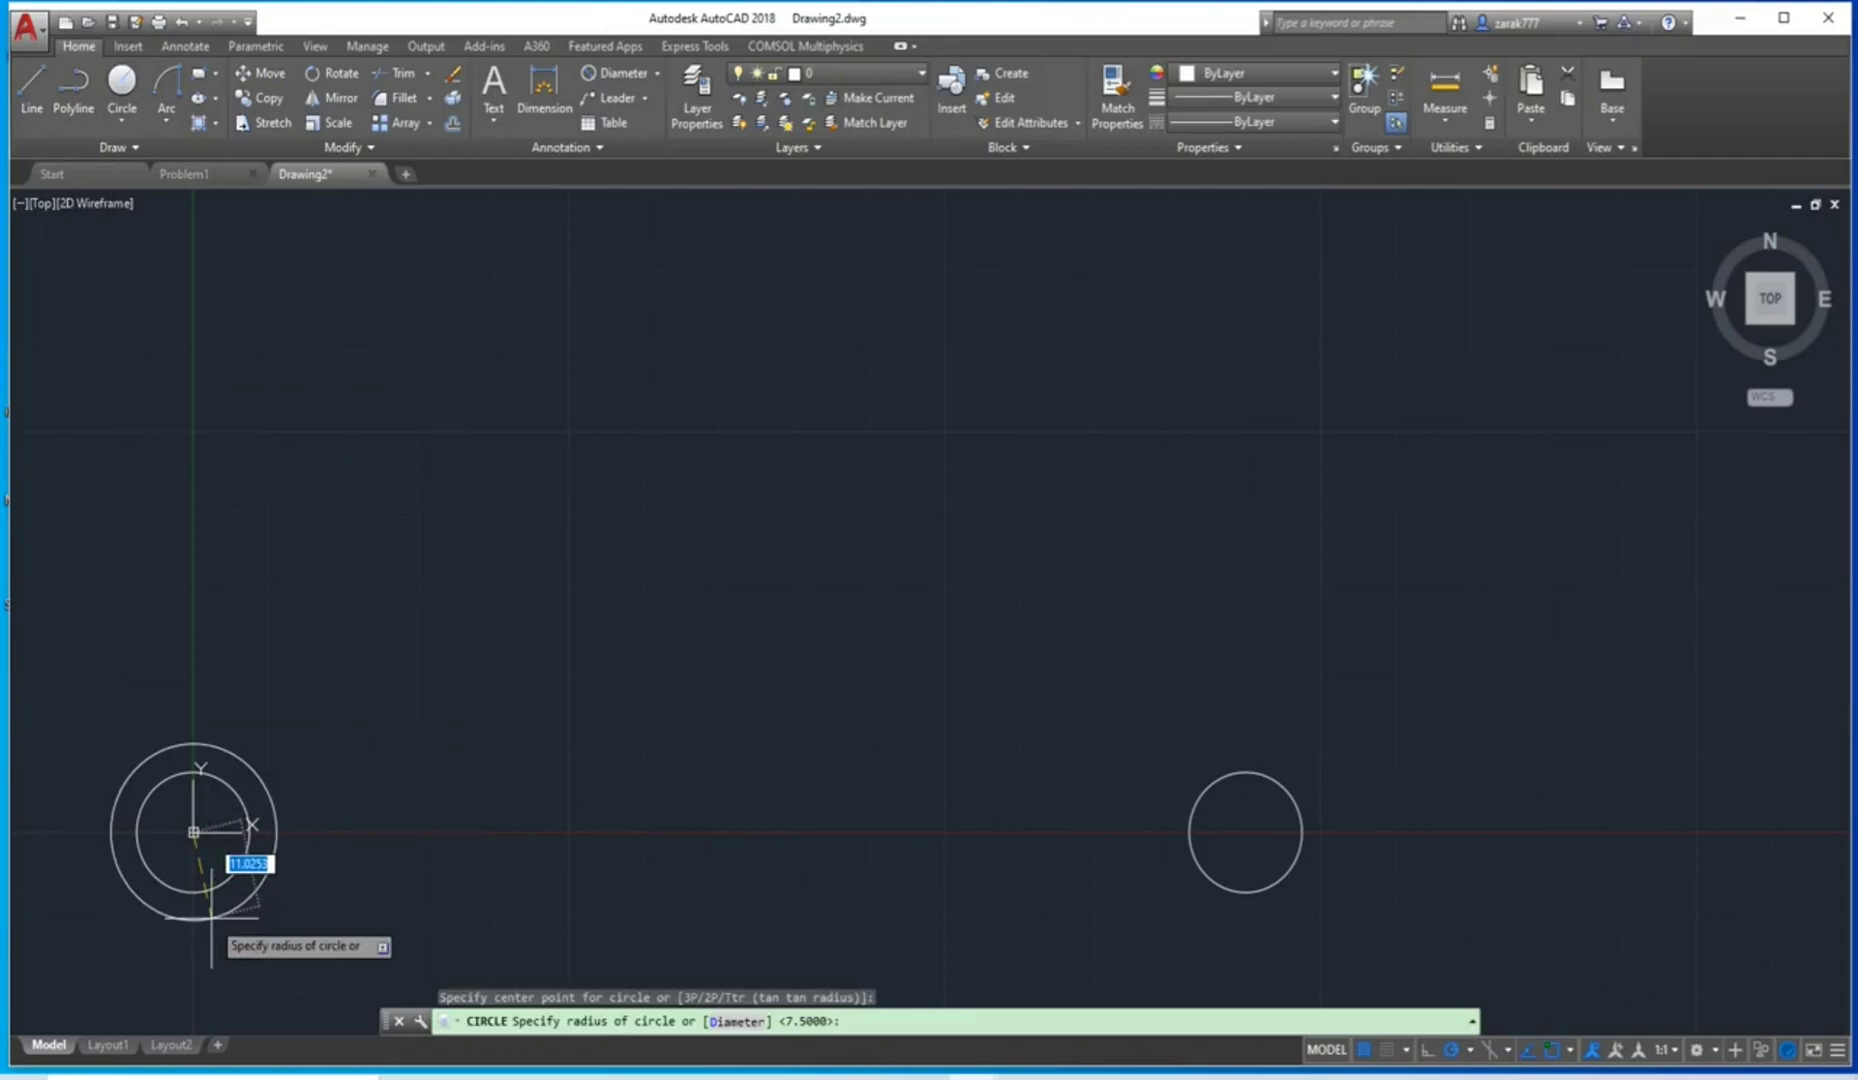
pyautogui.write('15')
pyautogui.press('Return')
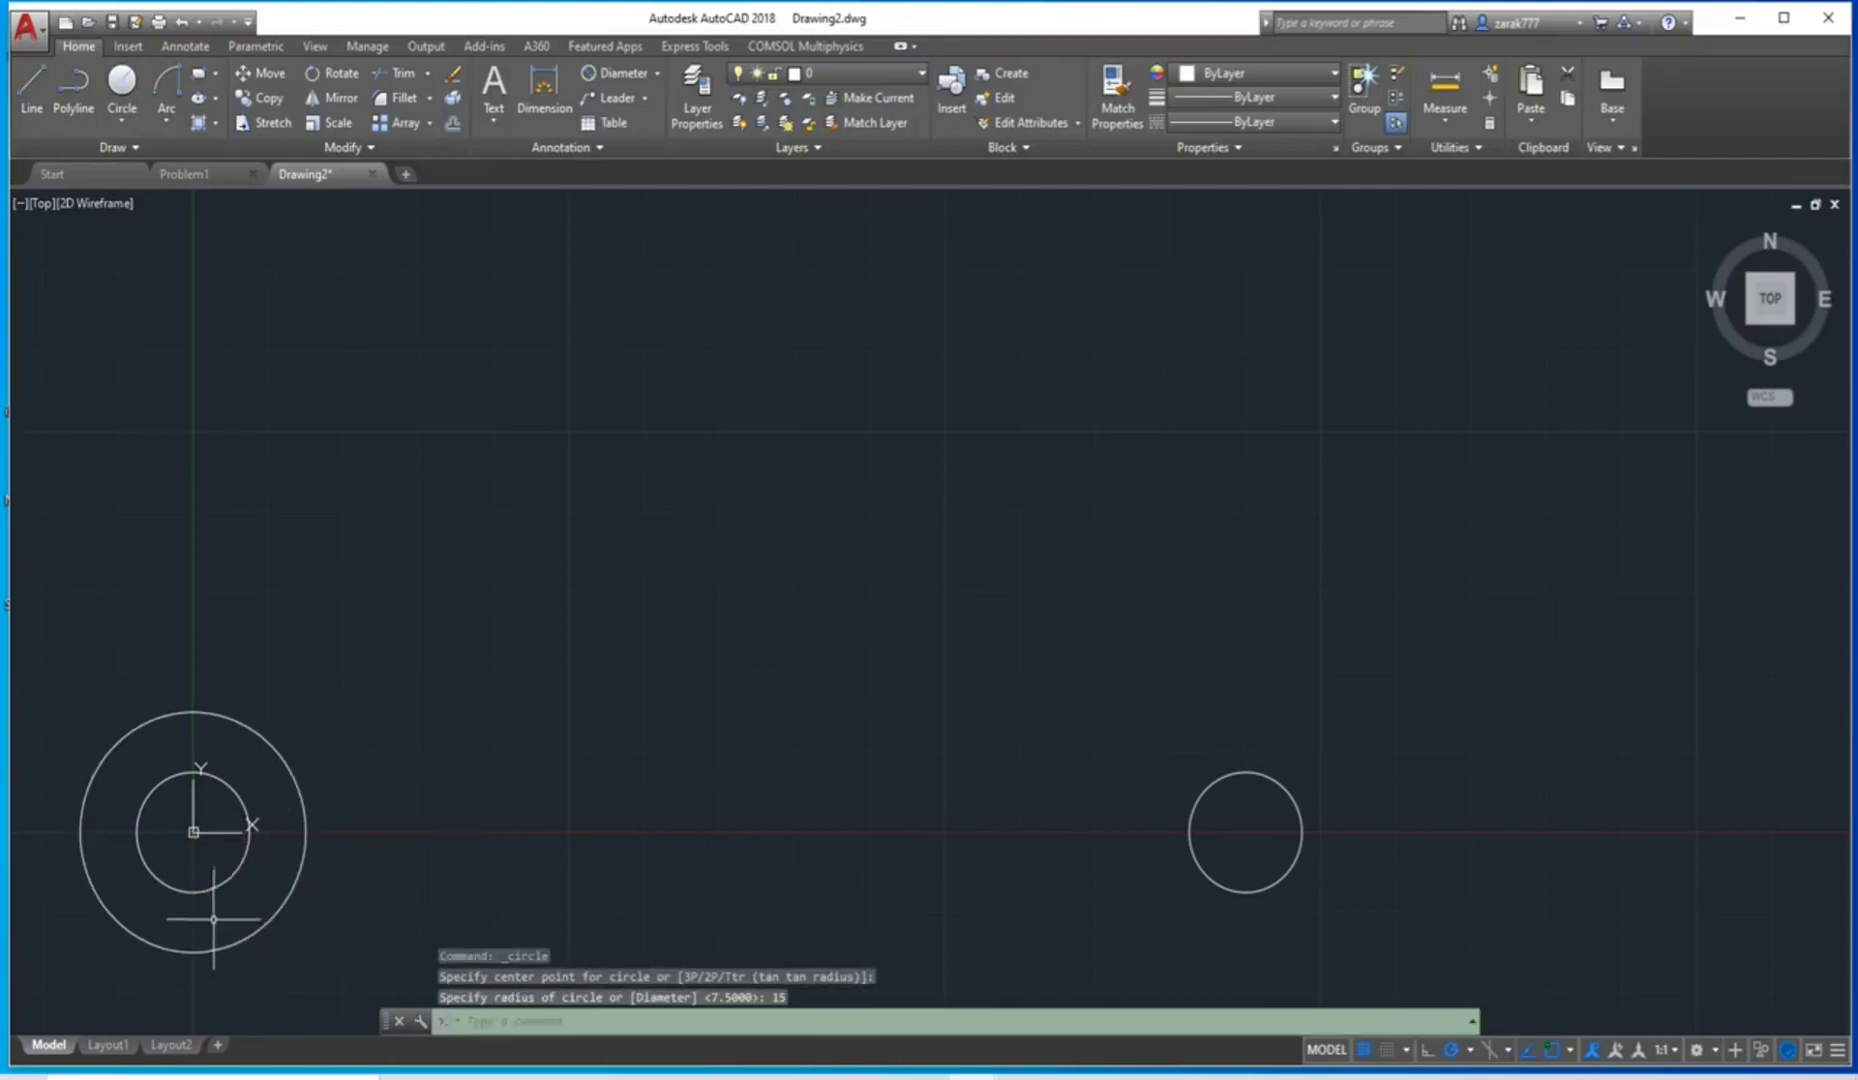
pyautogui.click(121, 88)
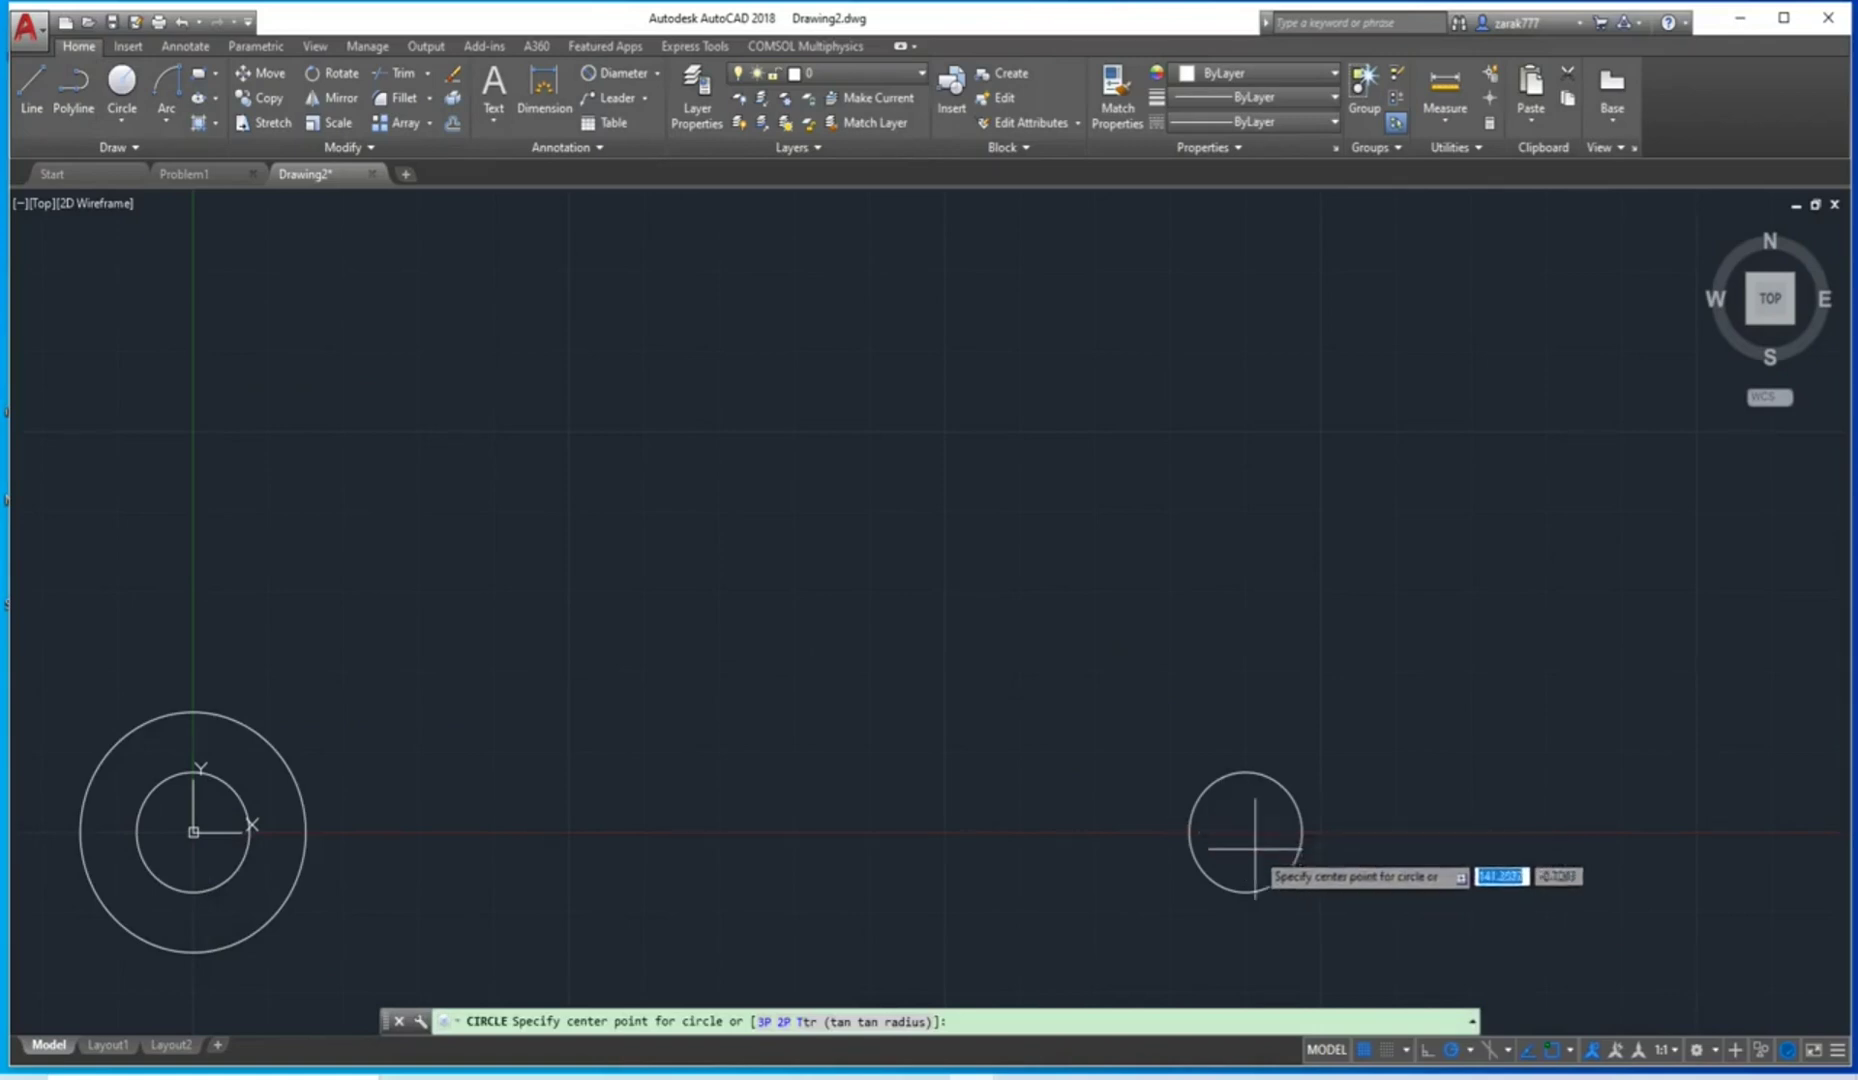
pyautogui.click(121, 85)
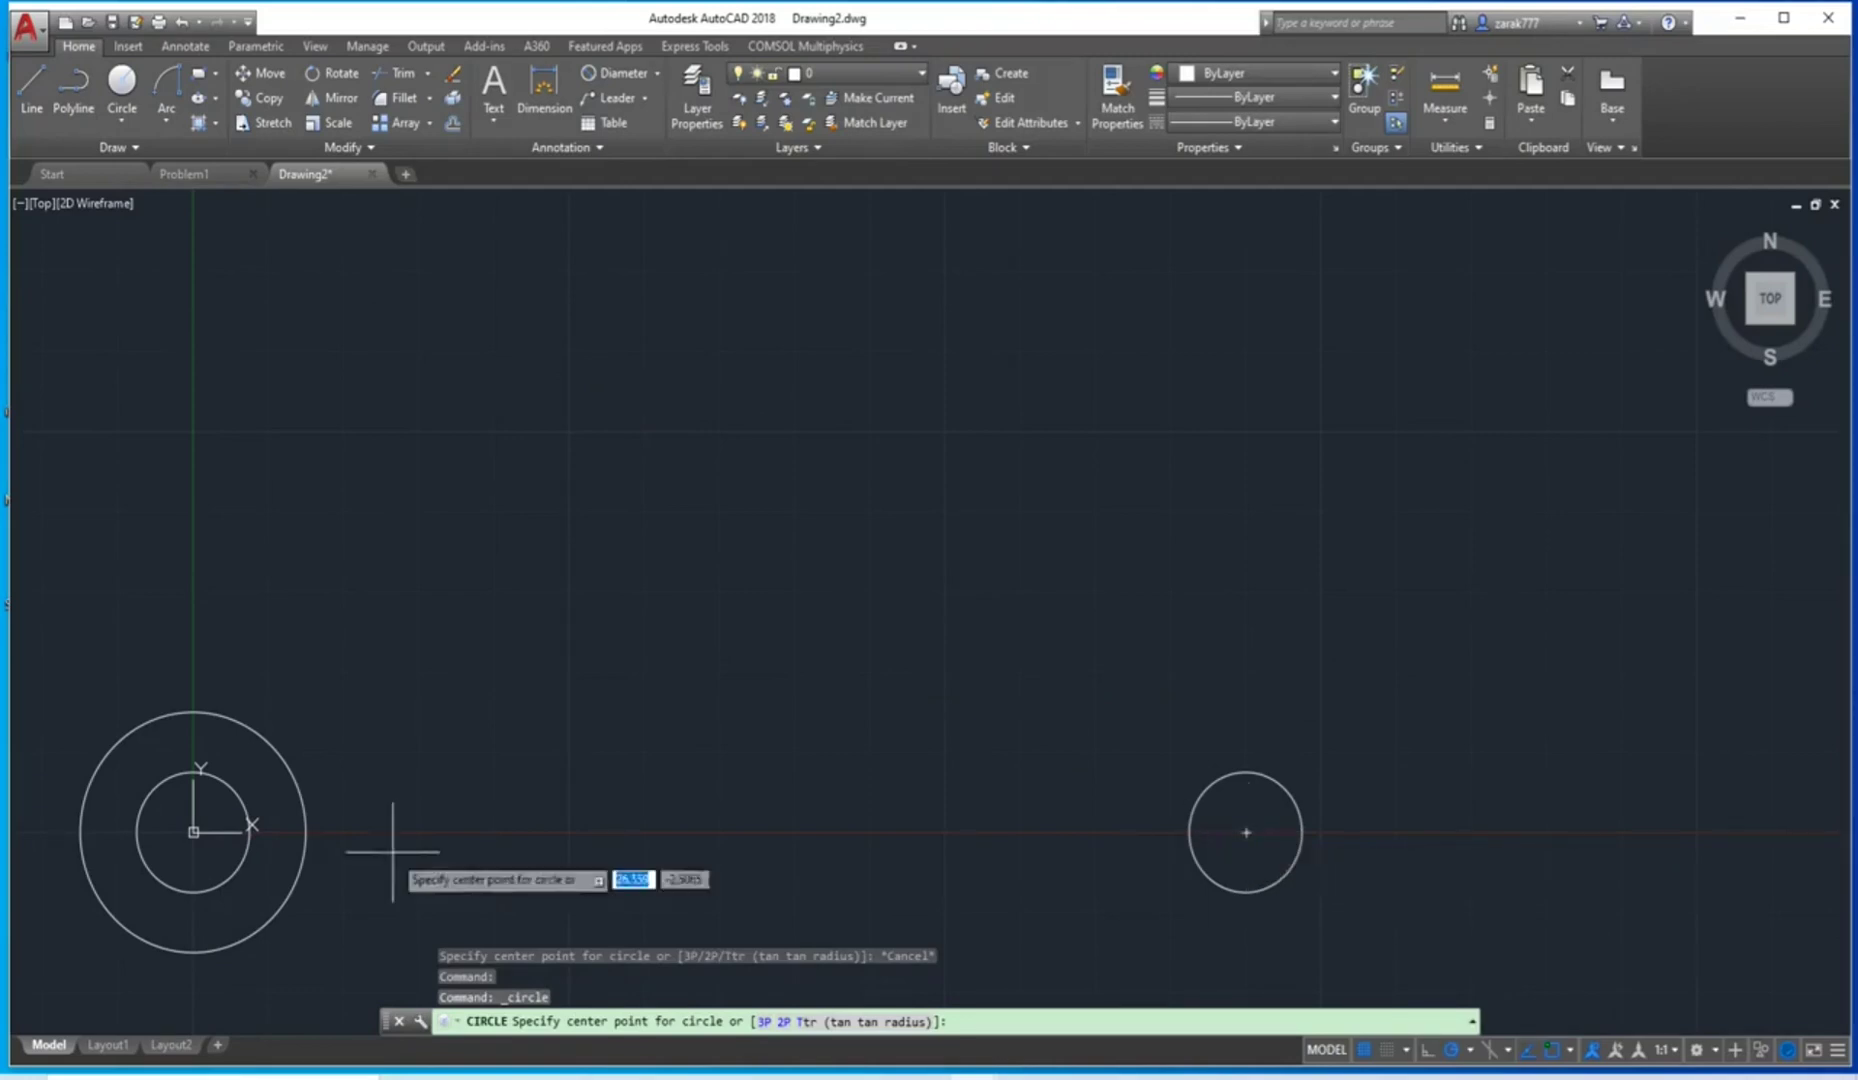
pyautogui.click(1248, 836)
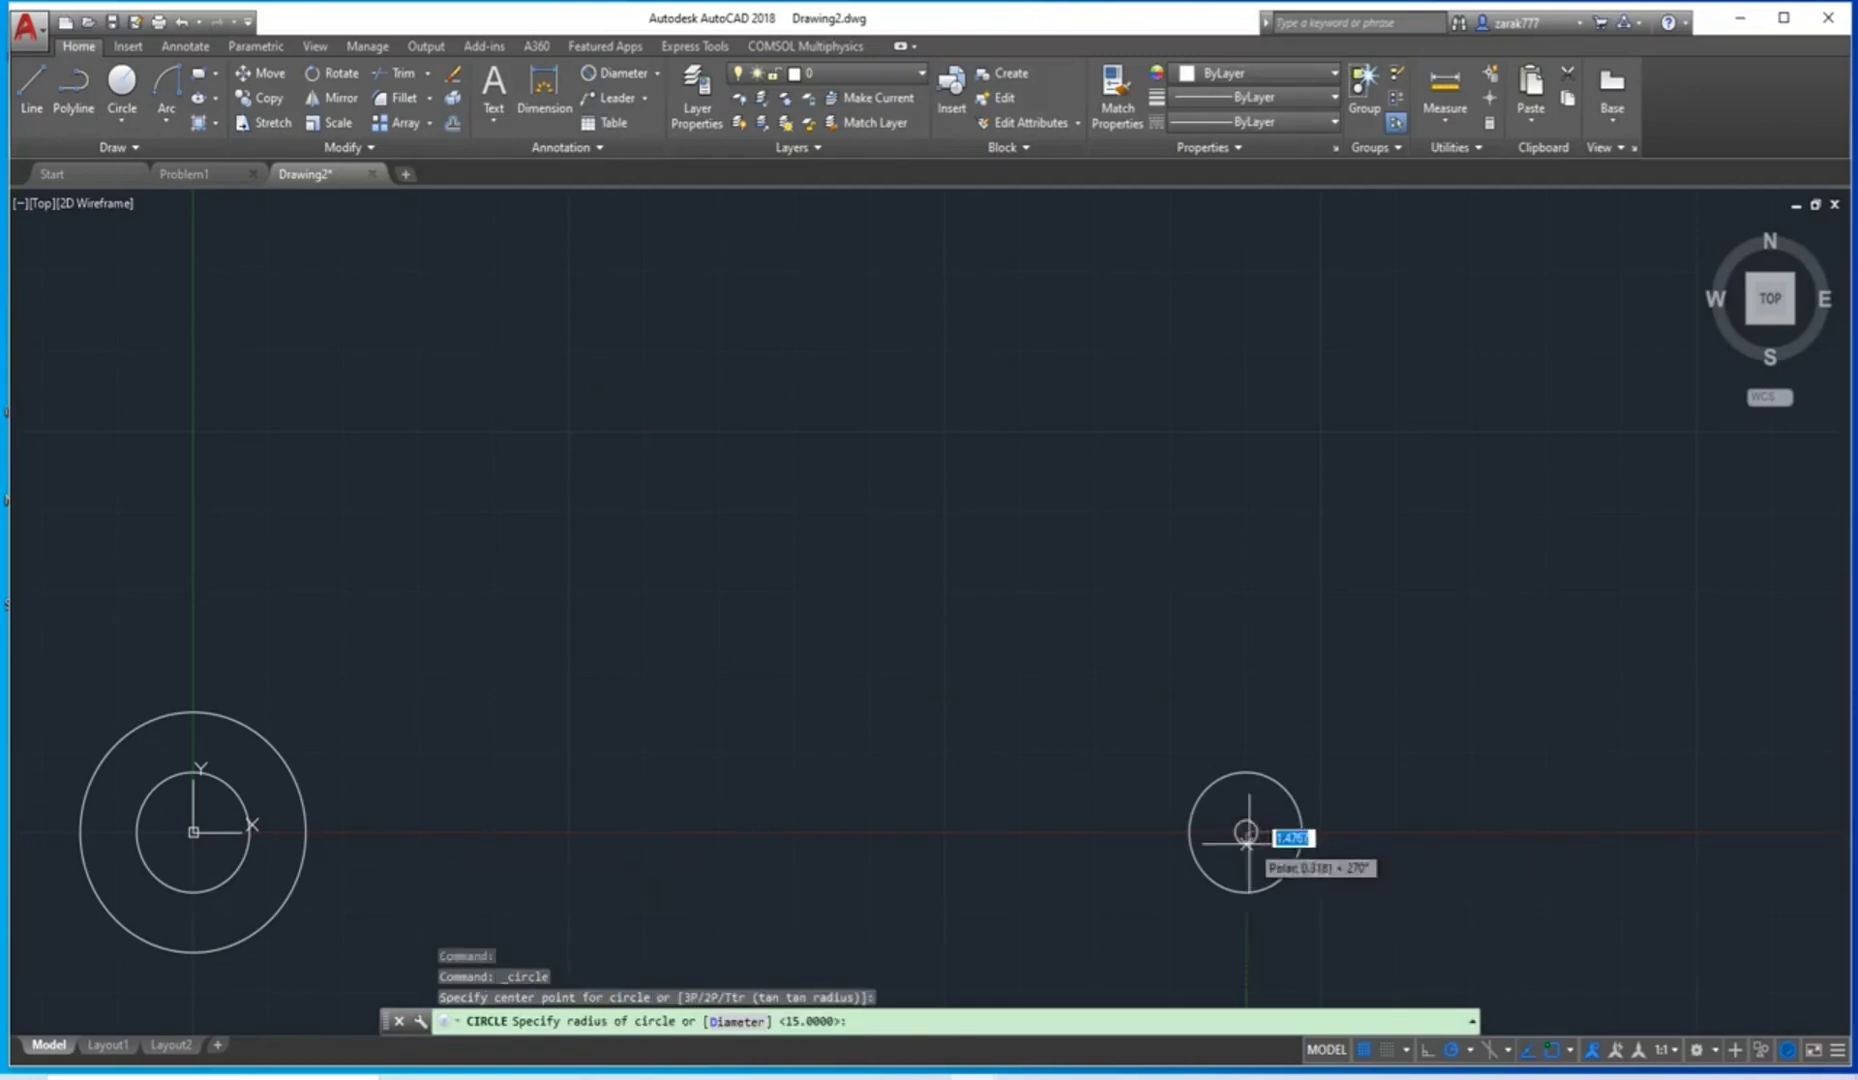
pyautogui.press('Return')
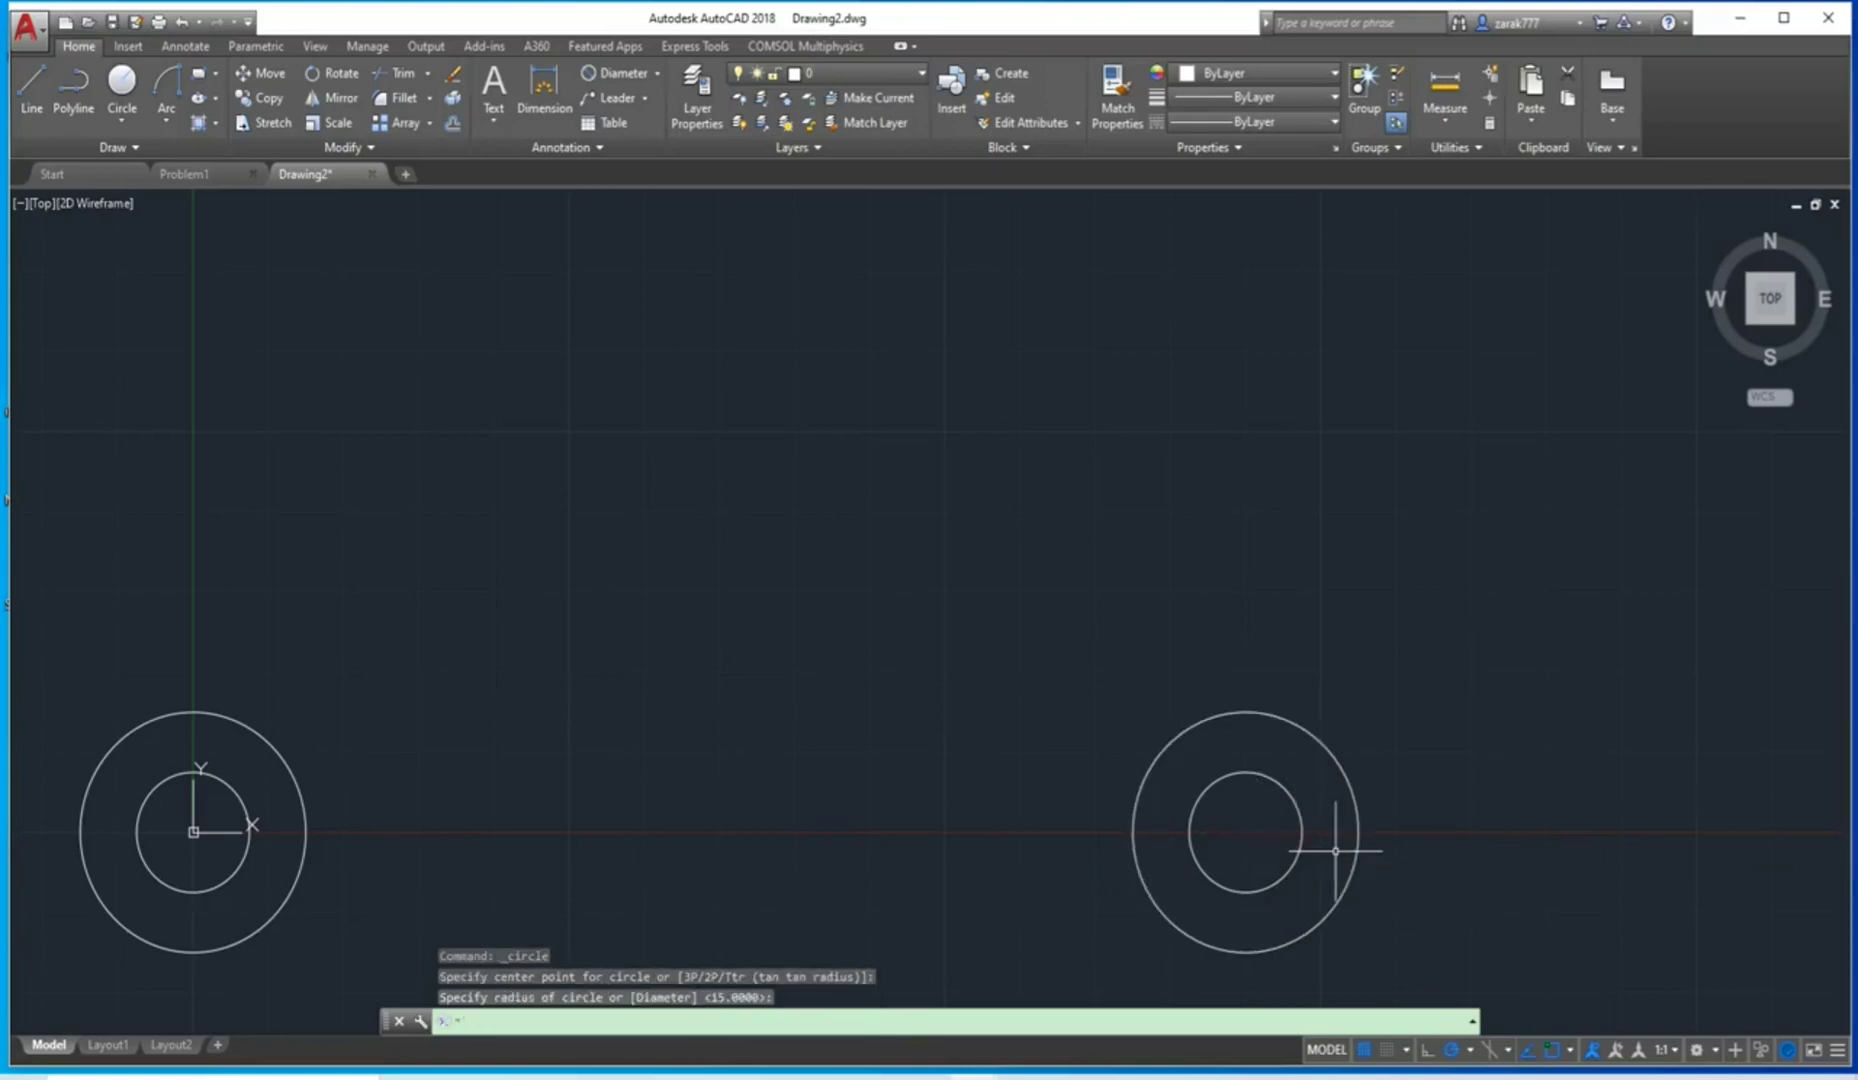
pyautogui.scroll(-4, 570, 517)
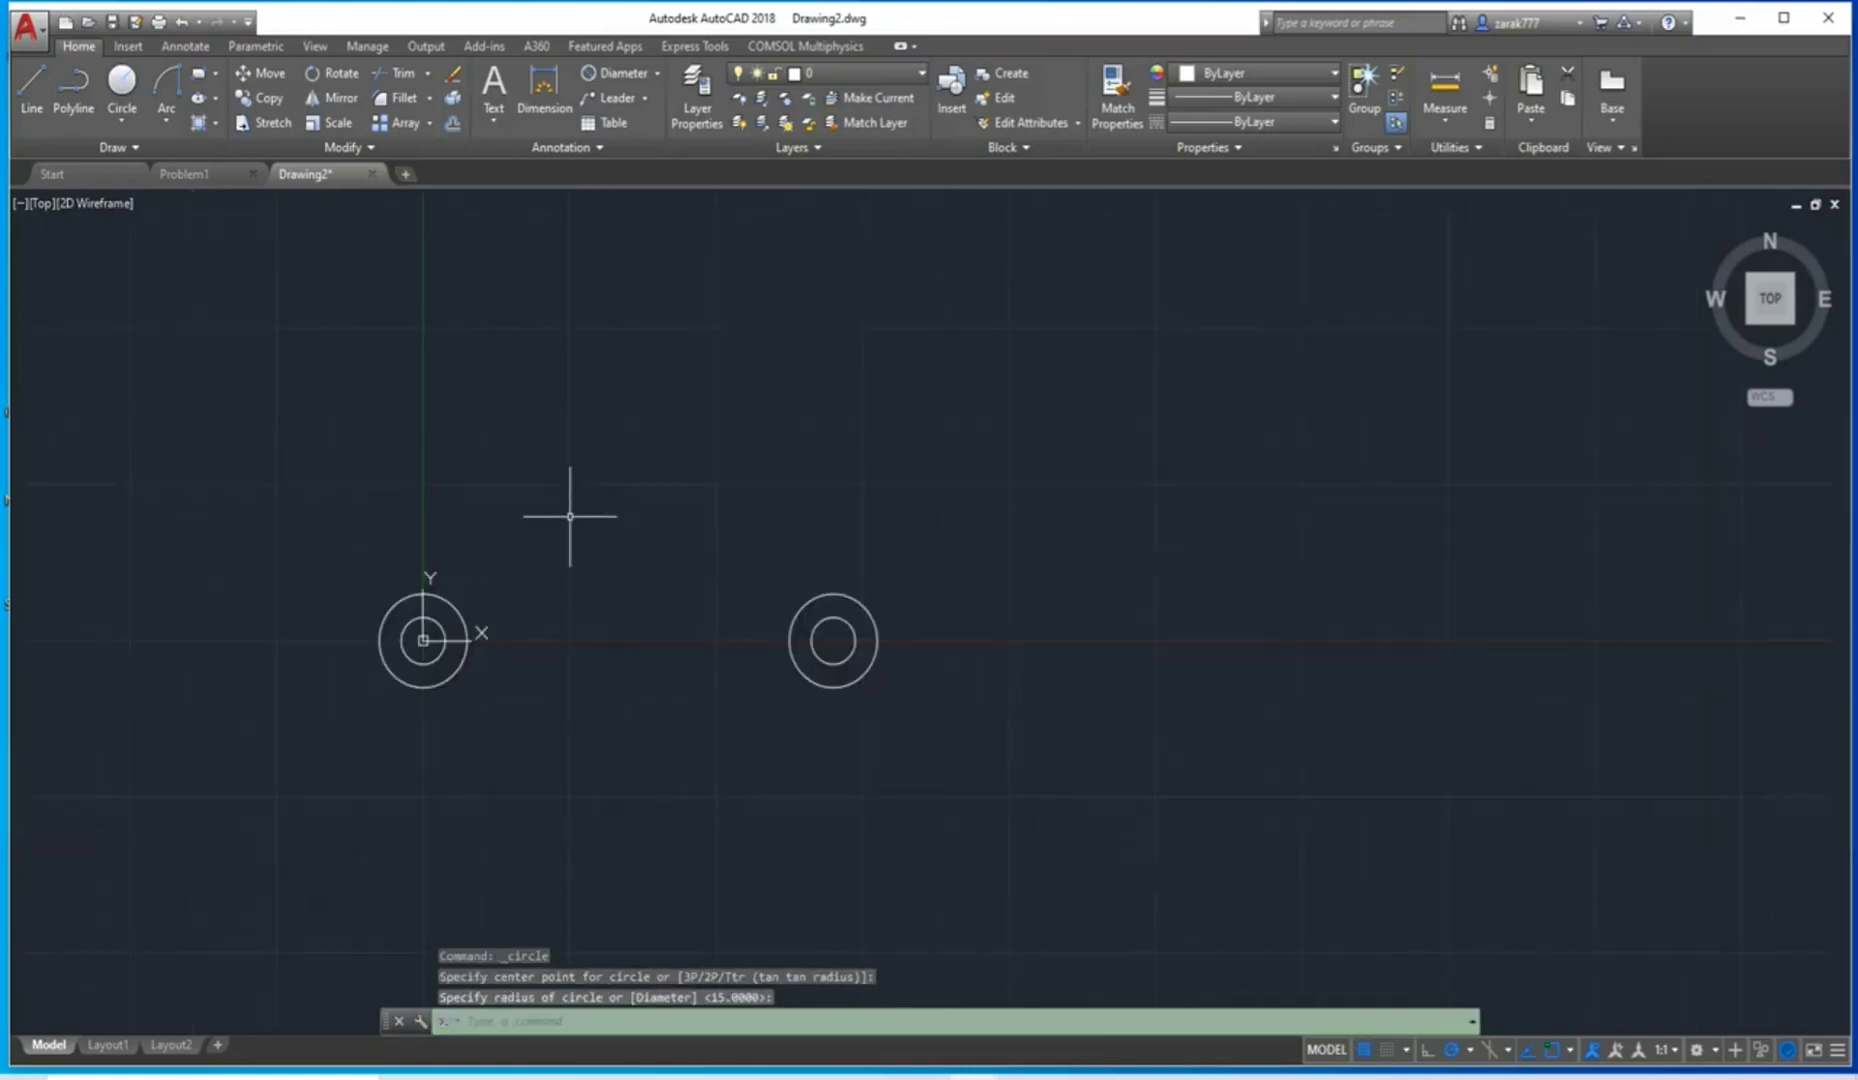
pyautogui.scroll(4, 574, 521)
pyautogui.scroll(-2, 575, 524)
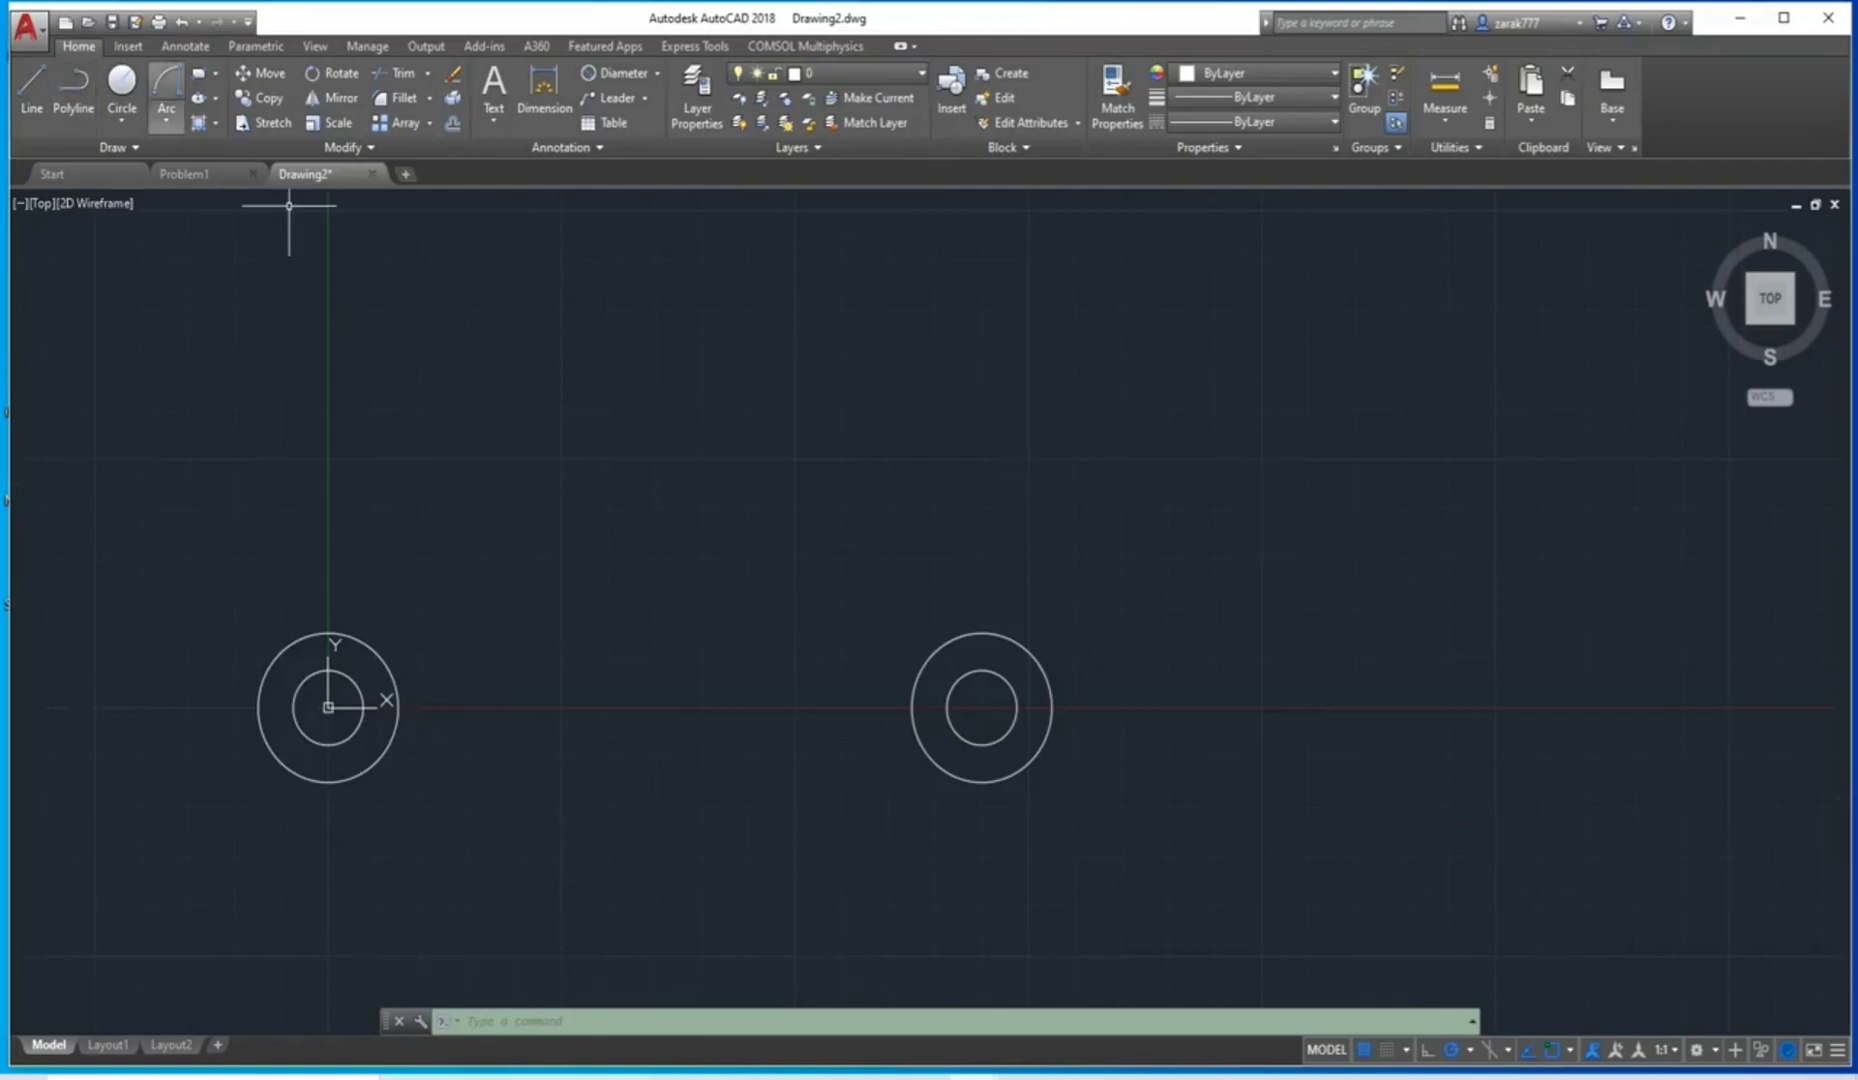
# Draw a Start-End-Radius arc of radius 150 from the right circle centre to the left one.
pyautogui.click(166, 110)
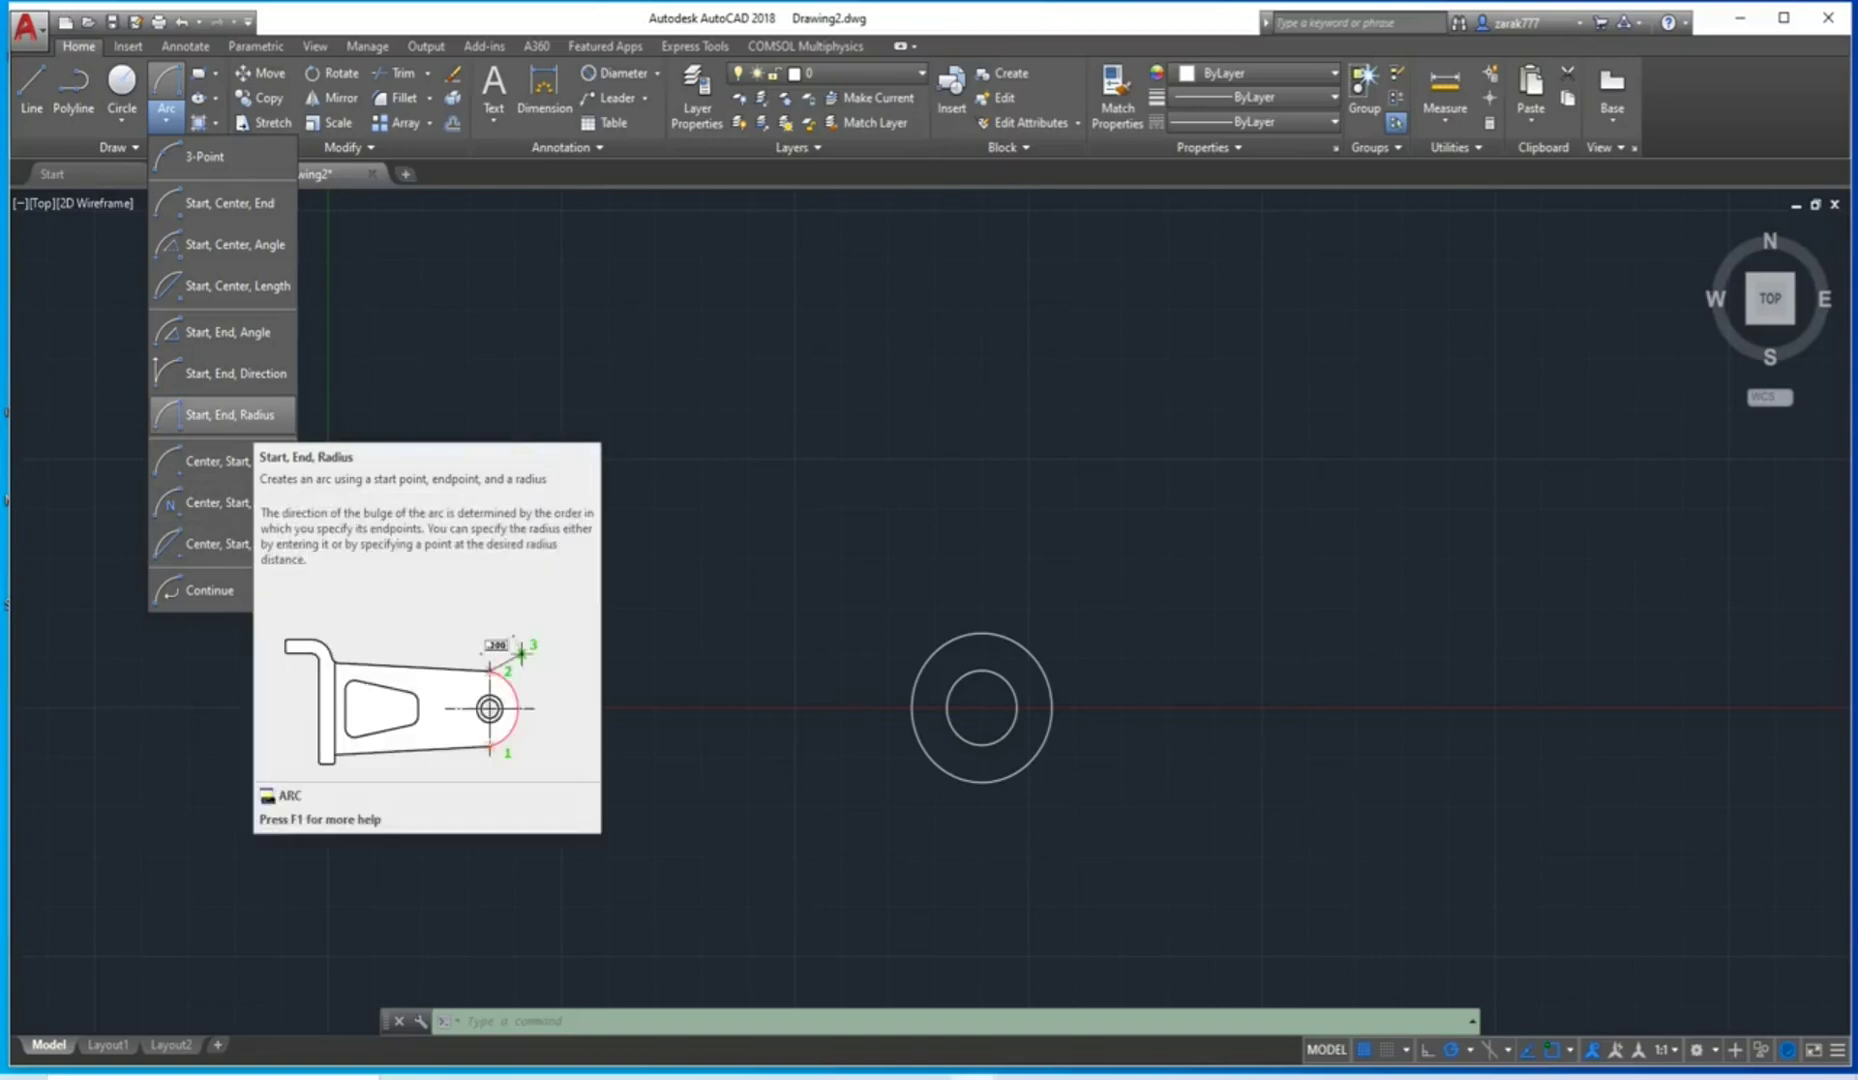
pyautogui.click(230, 414)
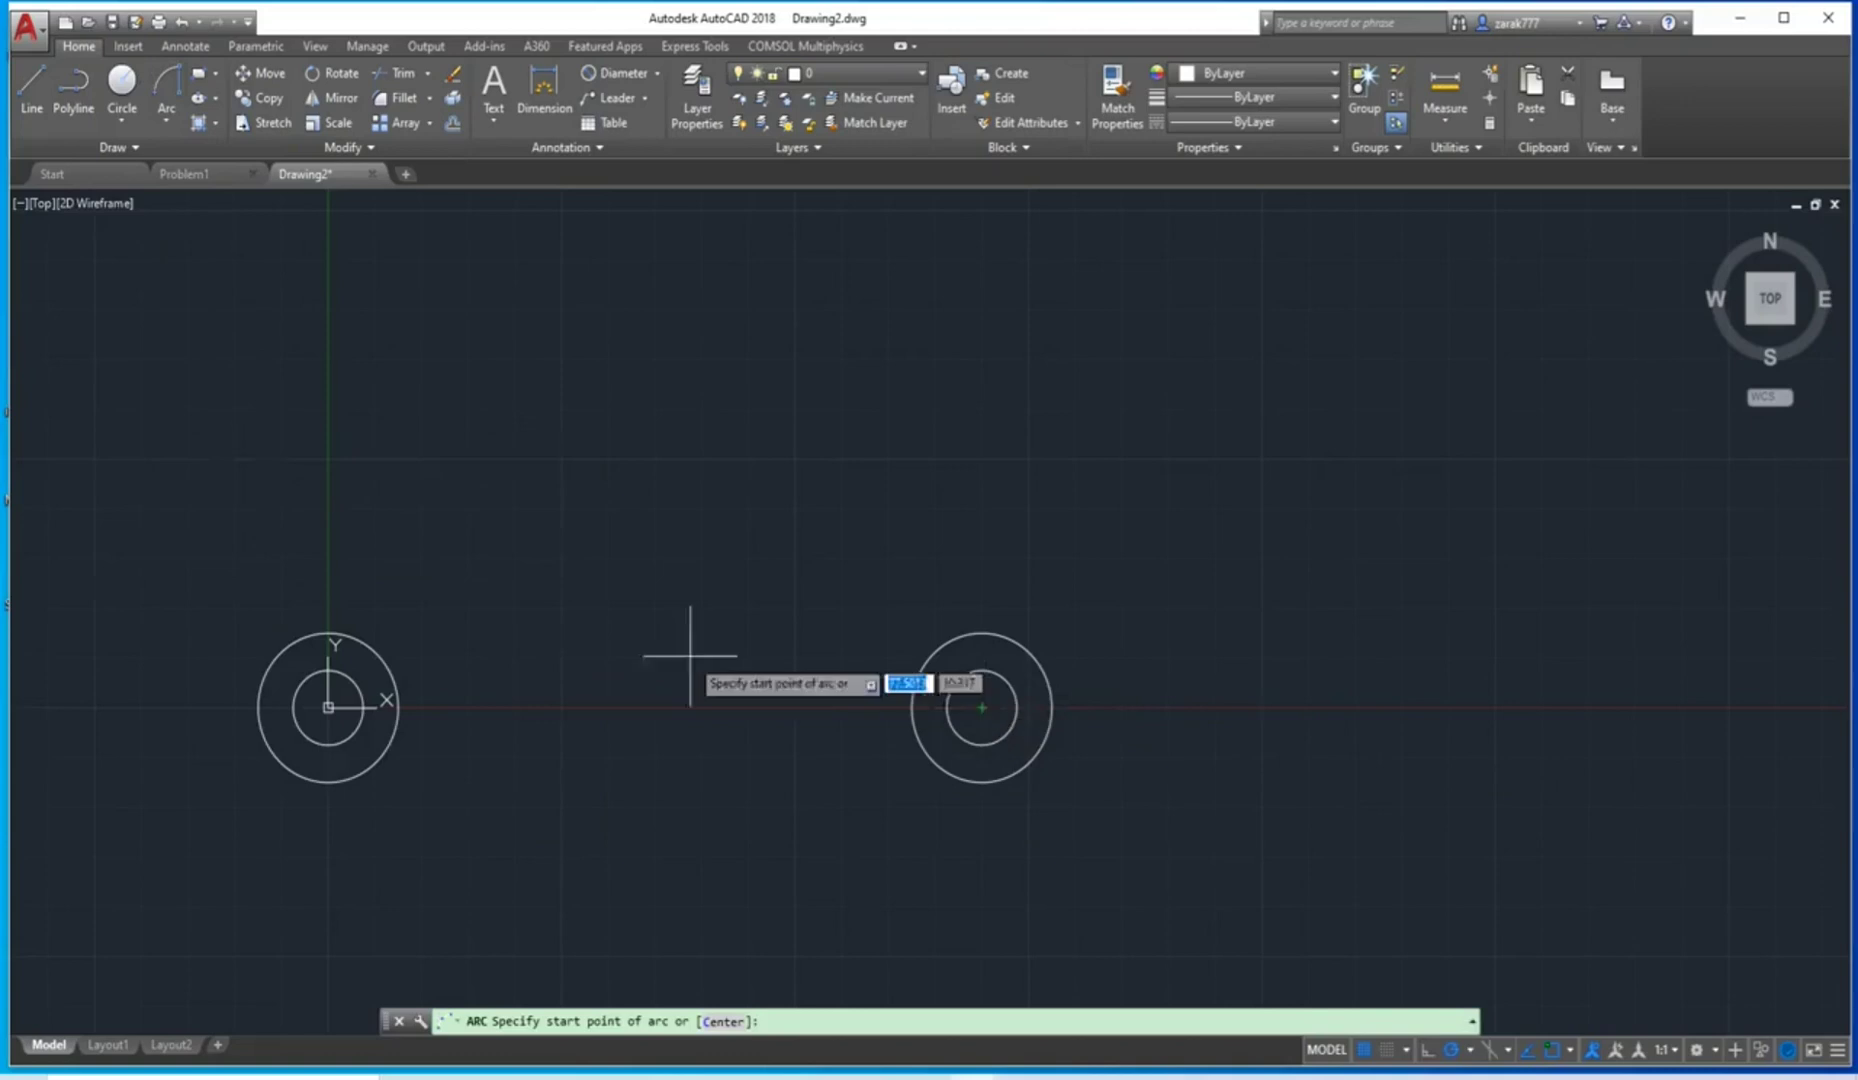
pyautogui.click(982, 707)
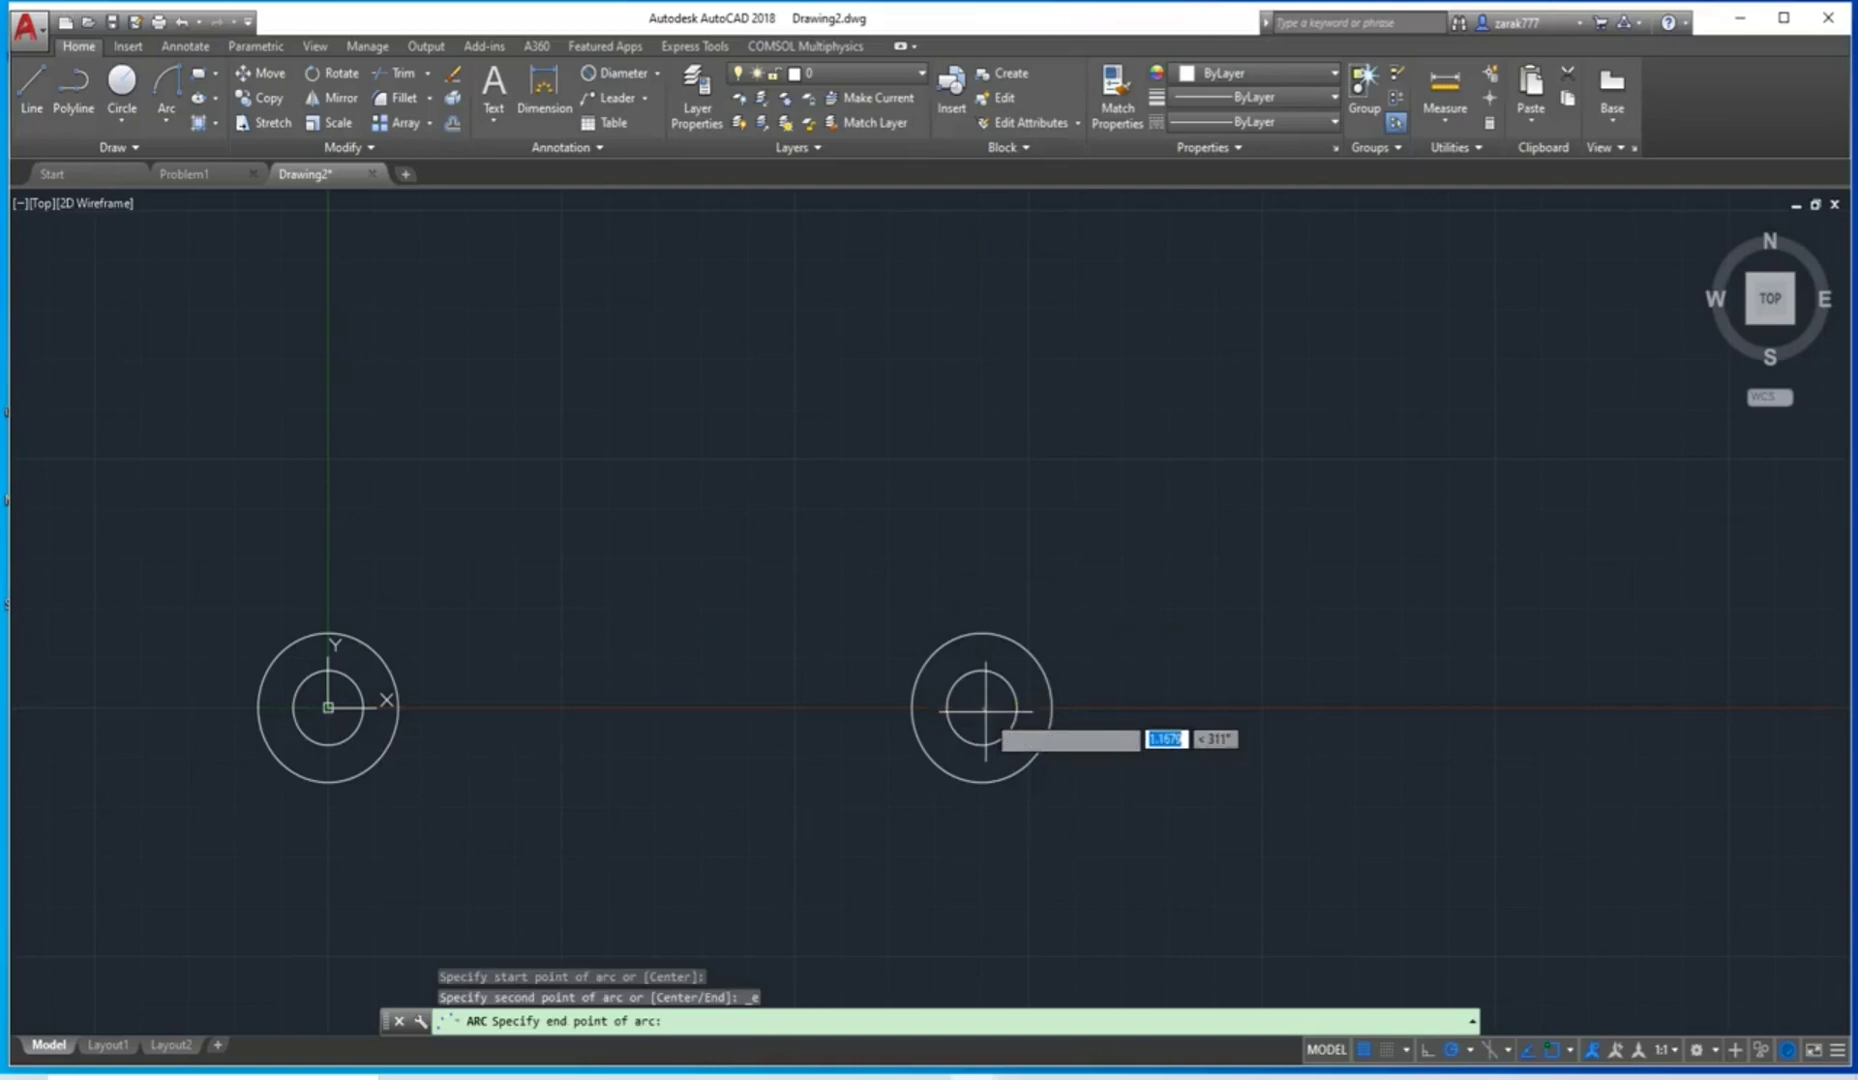
pyautogui.click(328, 707)
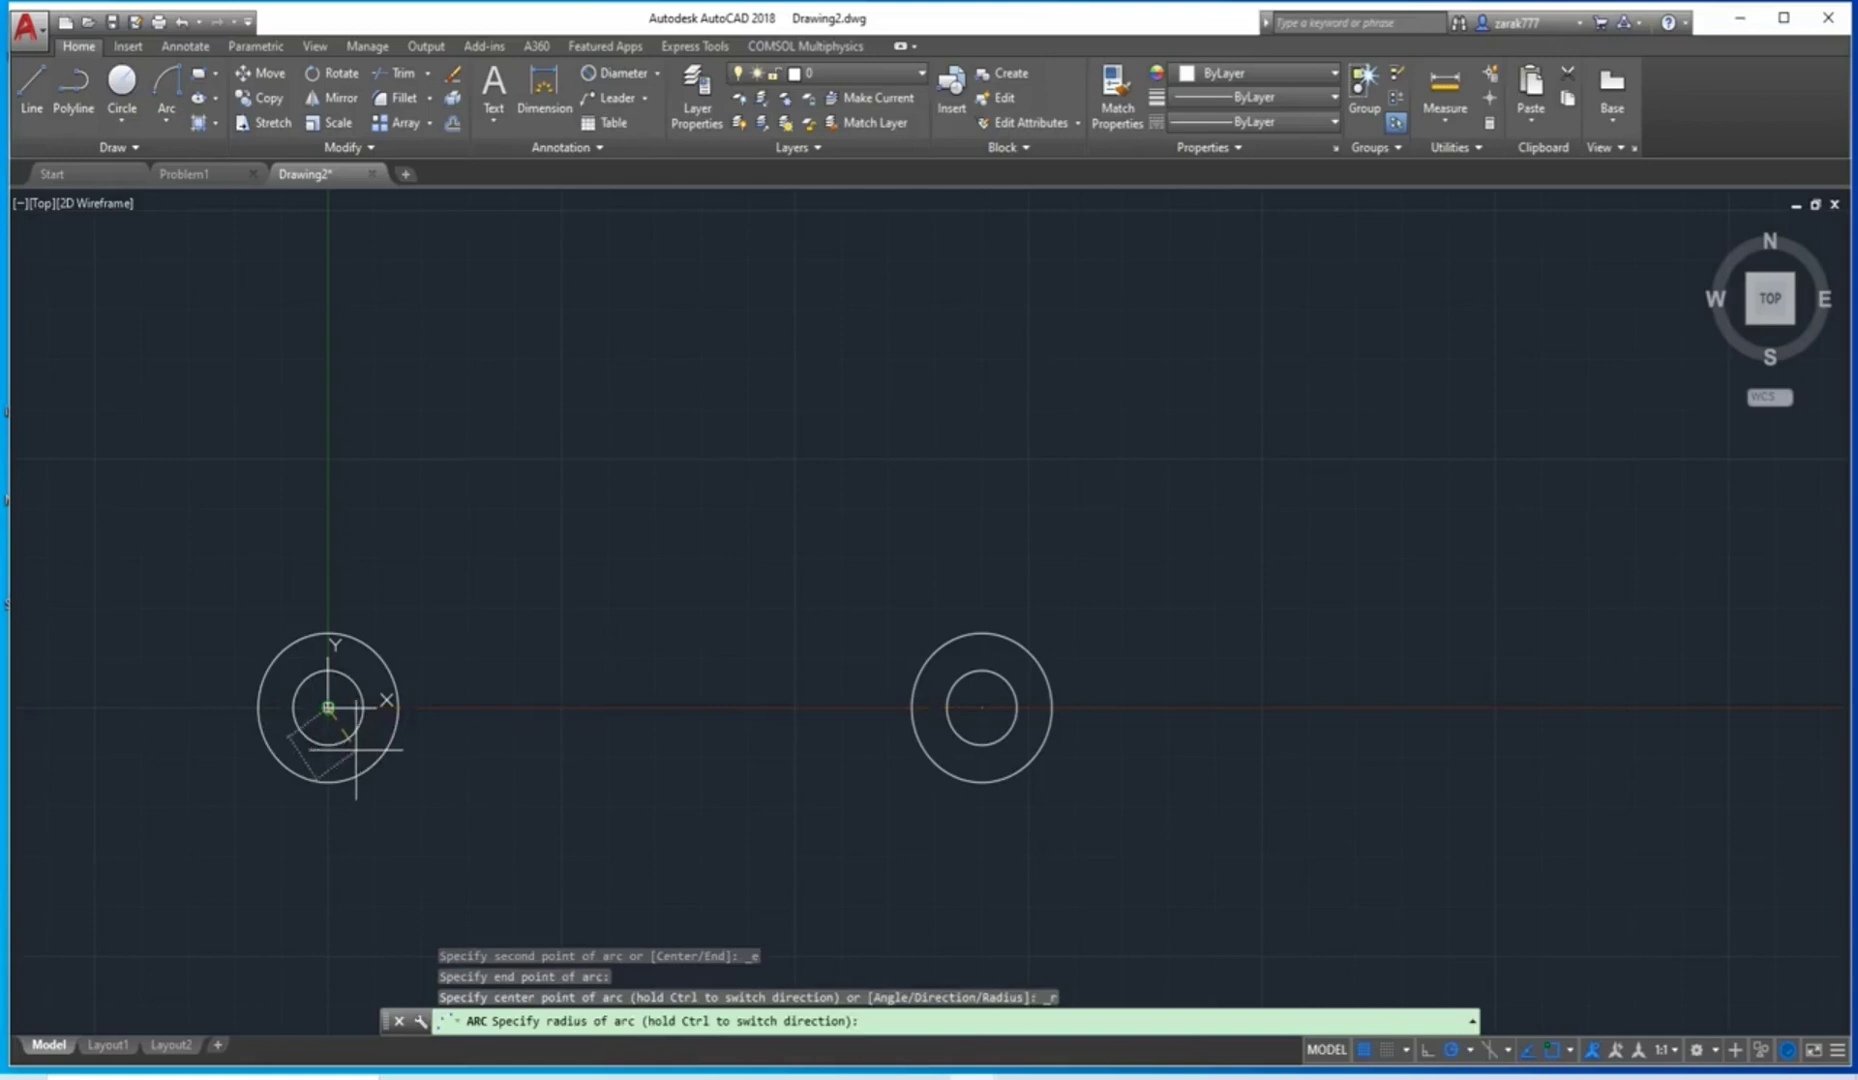
pyautogui.write('150')
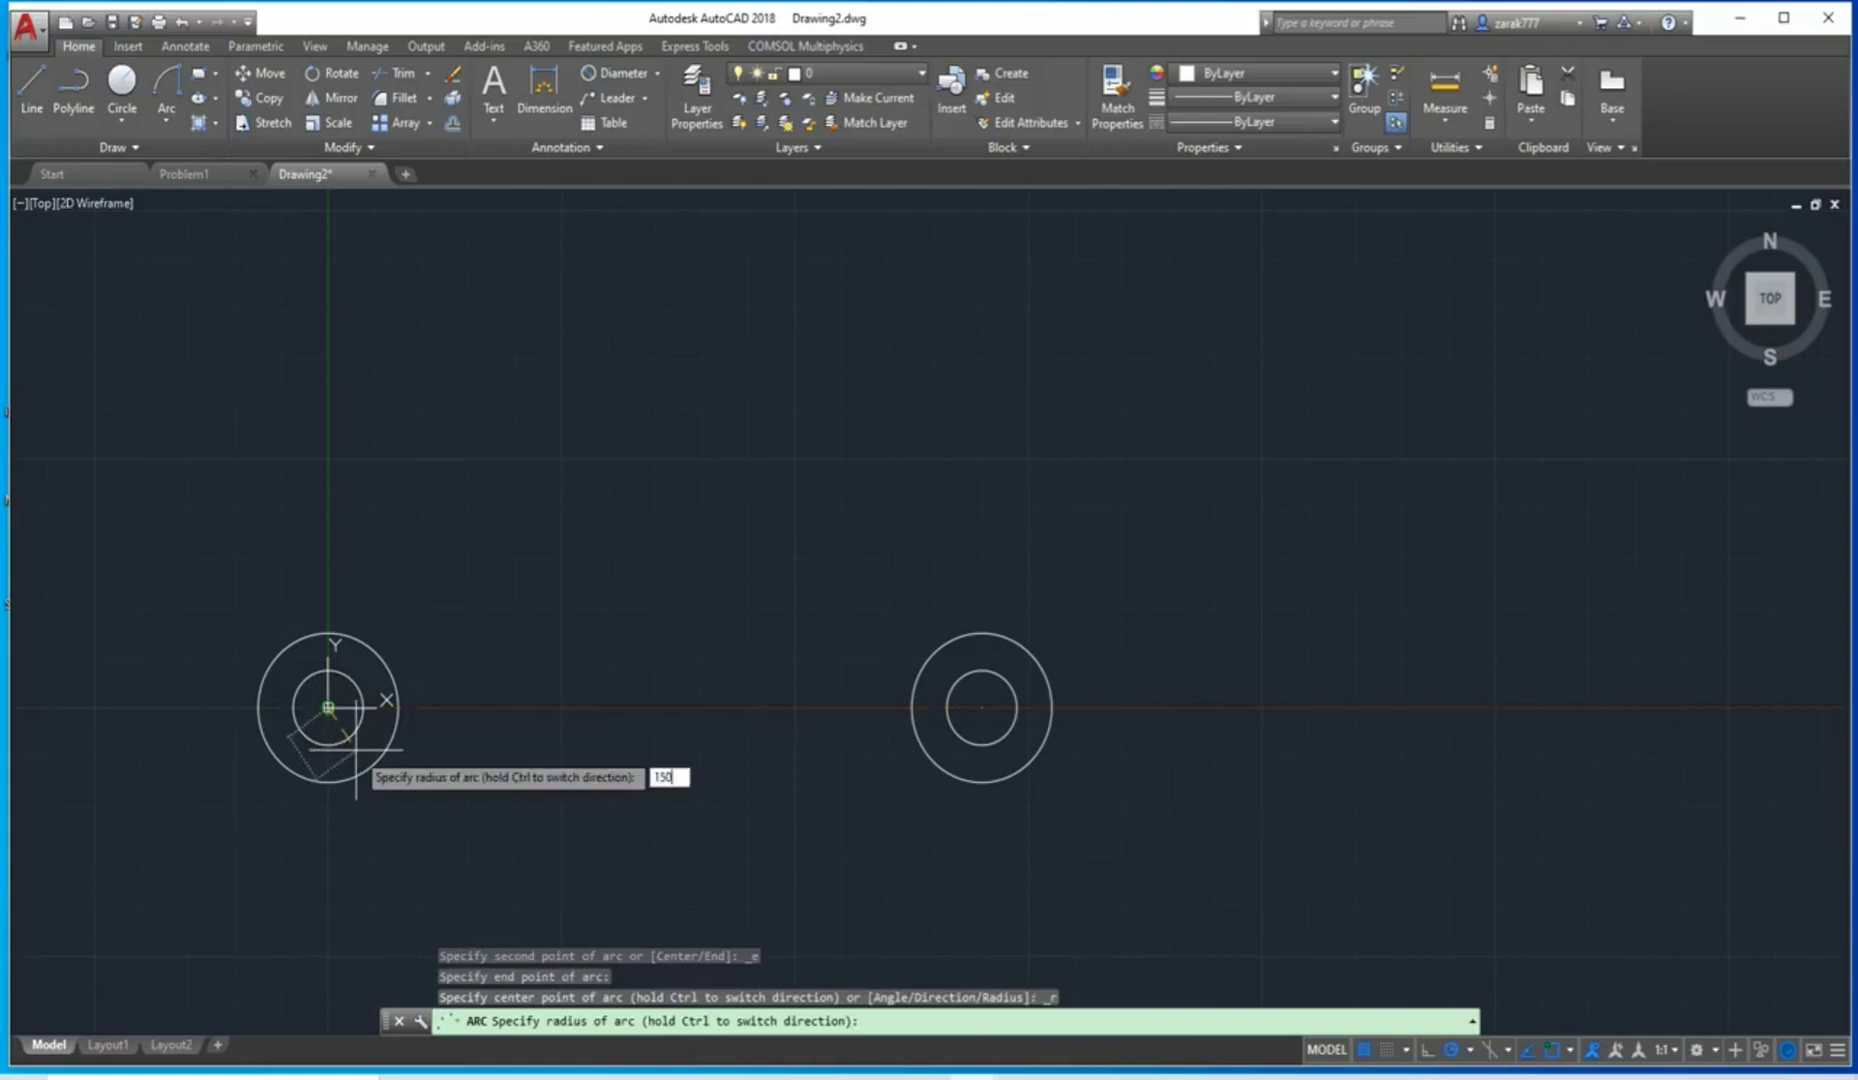
pyautogui.press('Return')
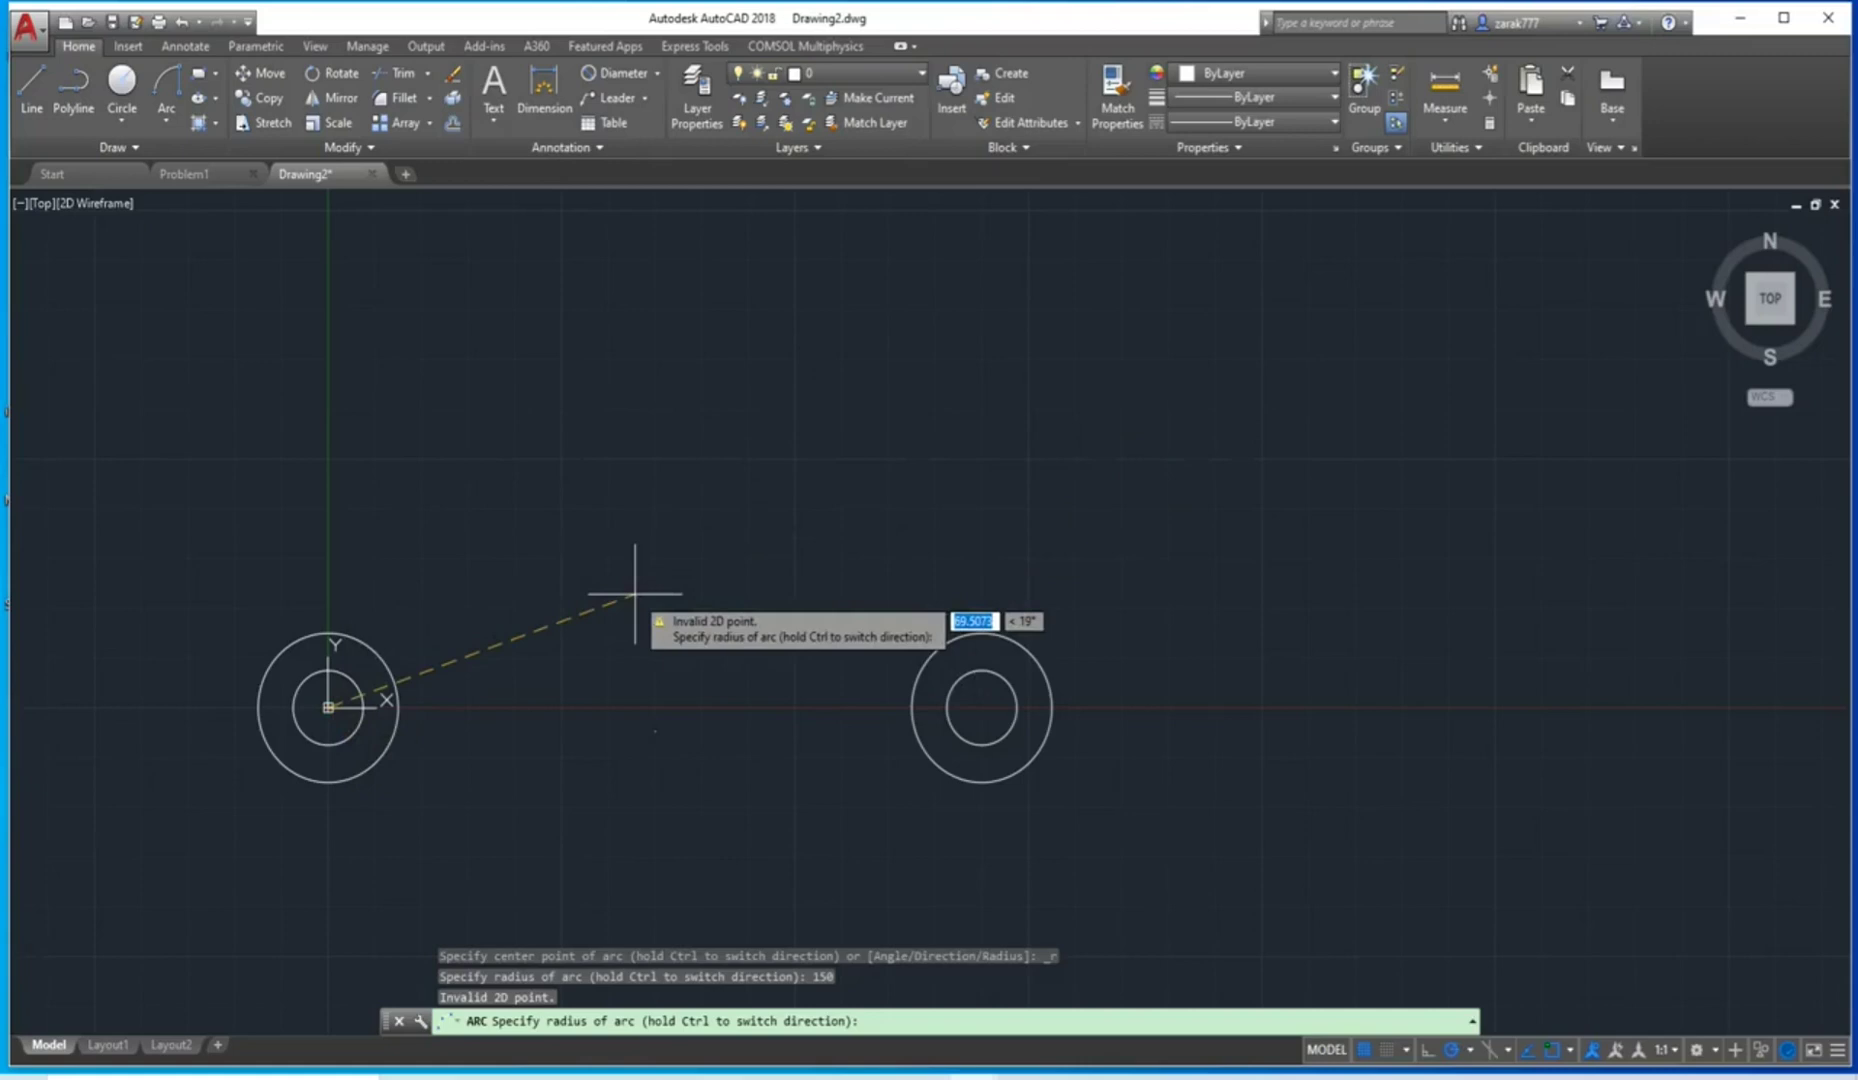
pyautogui.write('150')
pyautogui.press('Return')
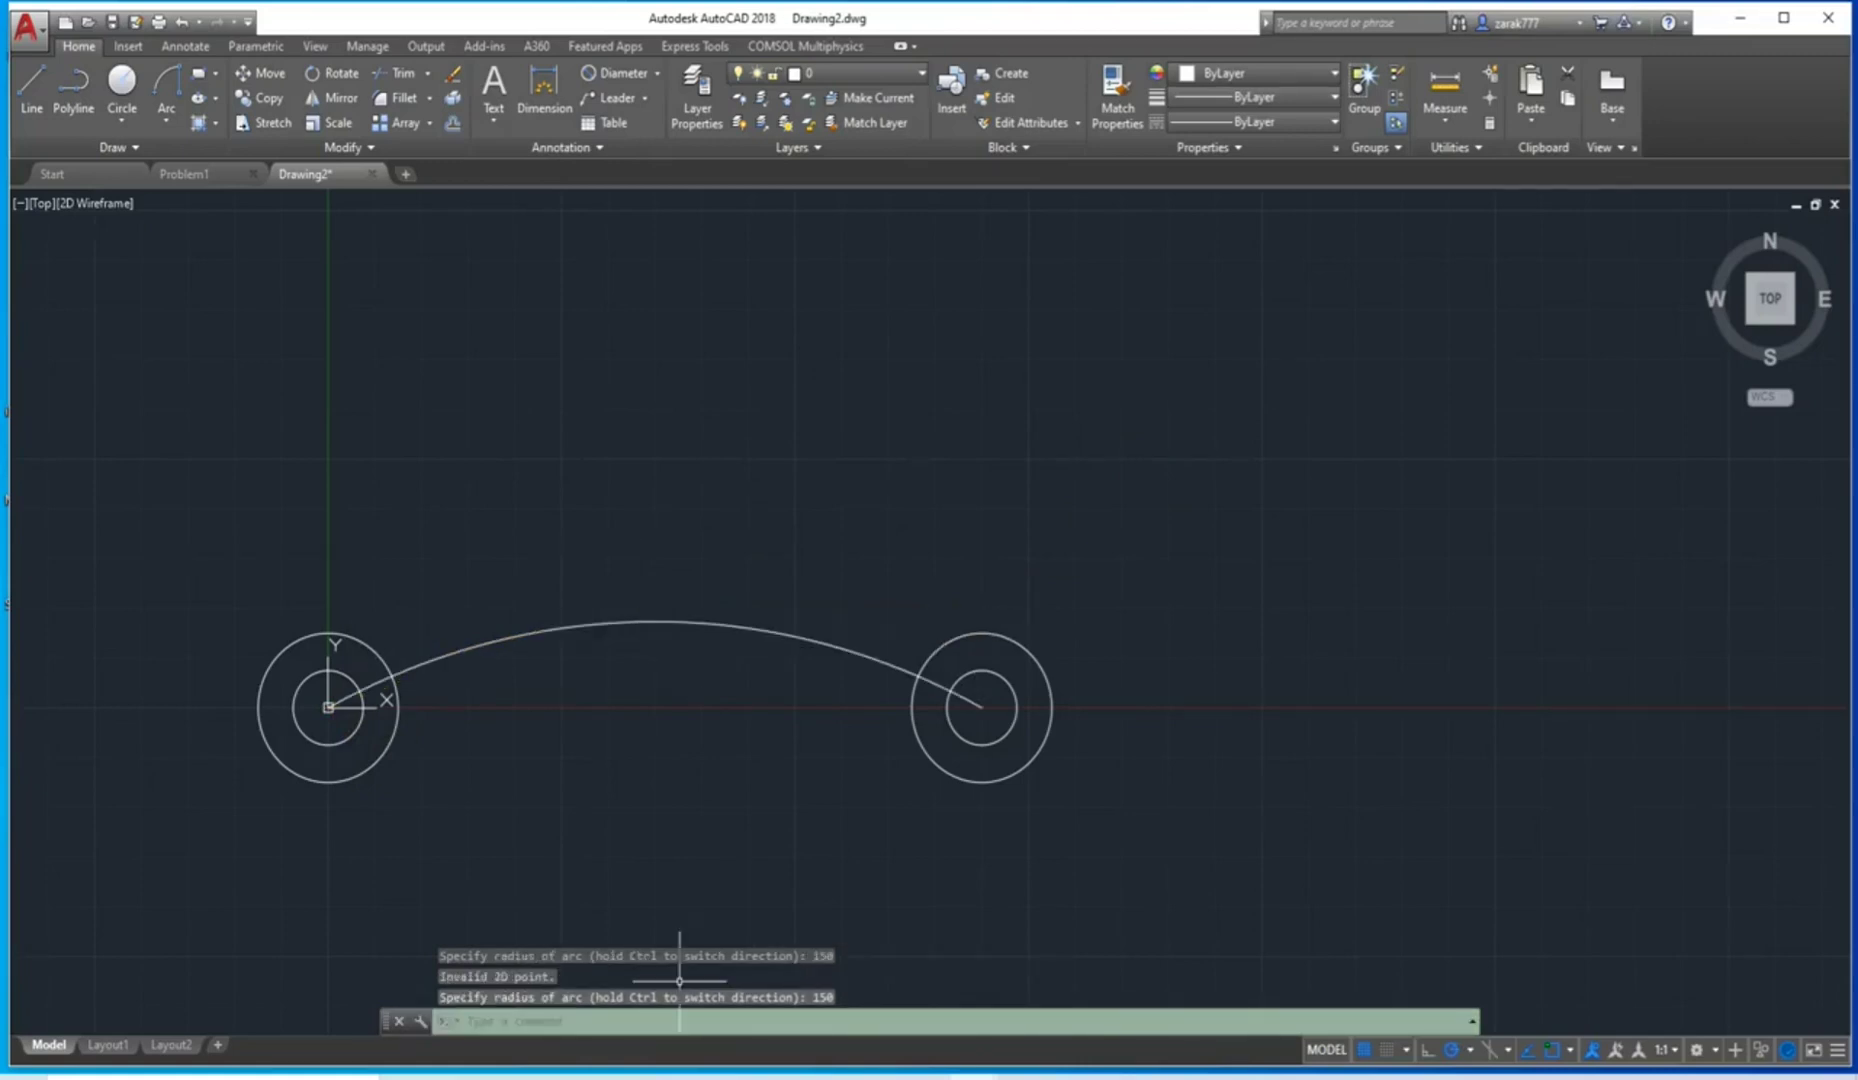
pyautogui.scroll(-4, 600, 583)
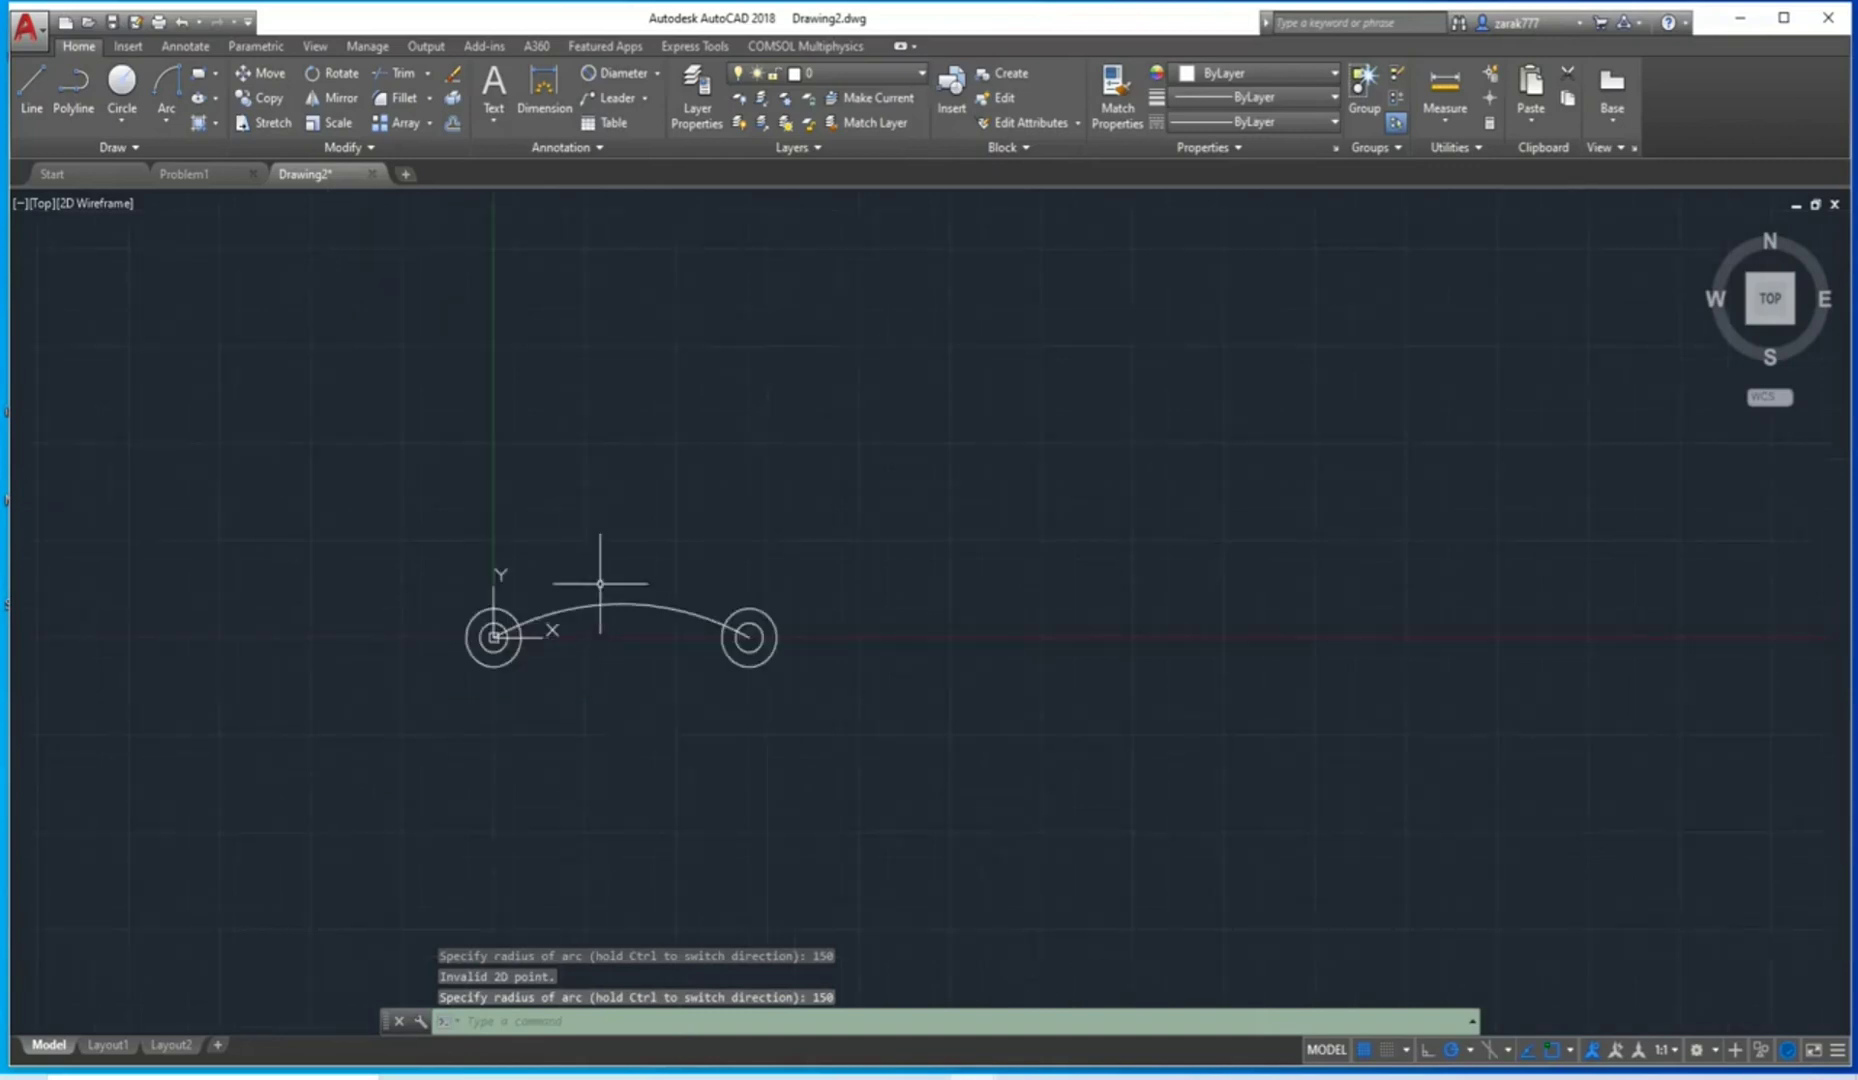
pyautogui.scroll(3, 605, 590)
pyautogui.scroll(-5, 670, 710)
pyautogui.moveTo(668, 714); pyautogui.dragTo(641, 497, button='middle')
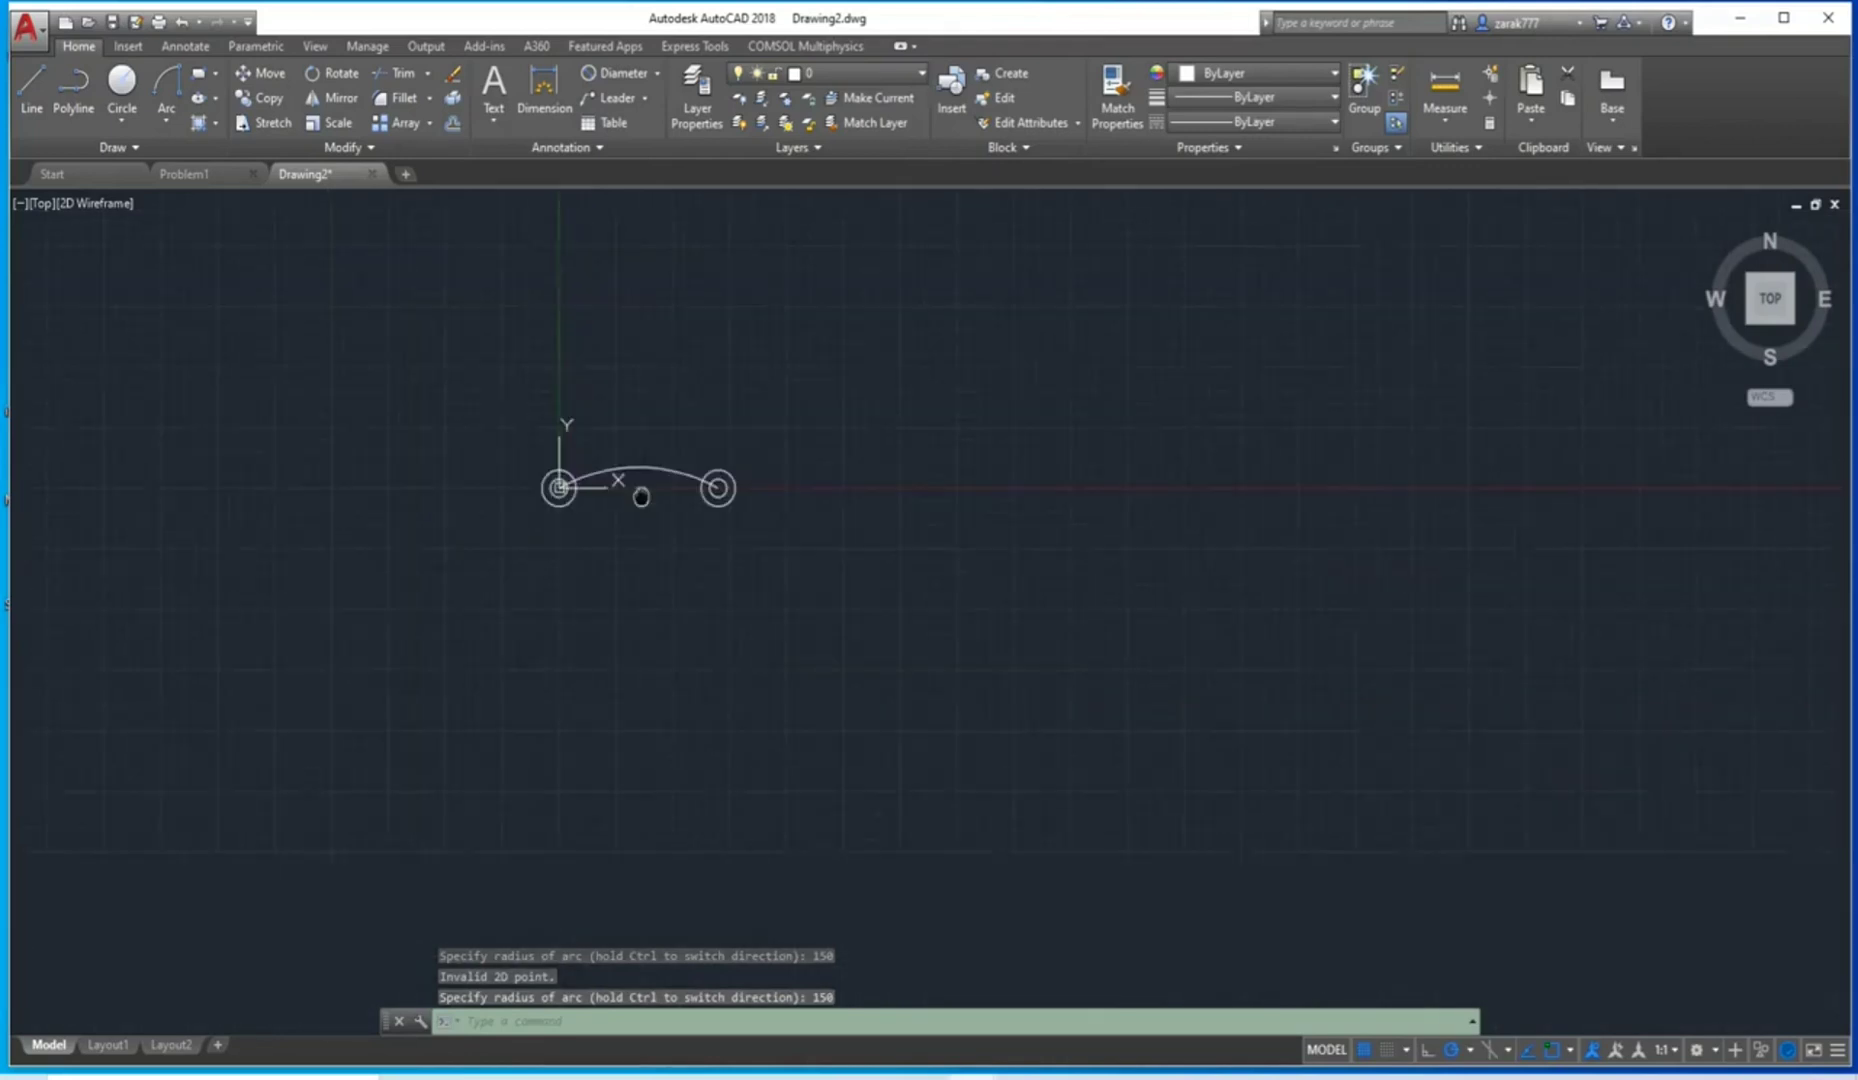
pyautogui.scroll(2, 838, 435)
pyautogui.scroll(2, 395, 458)
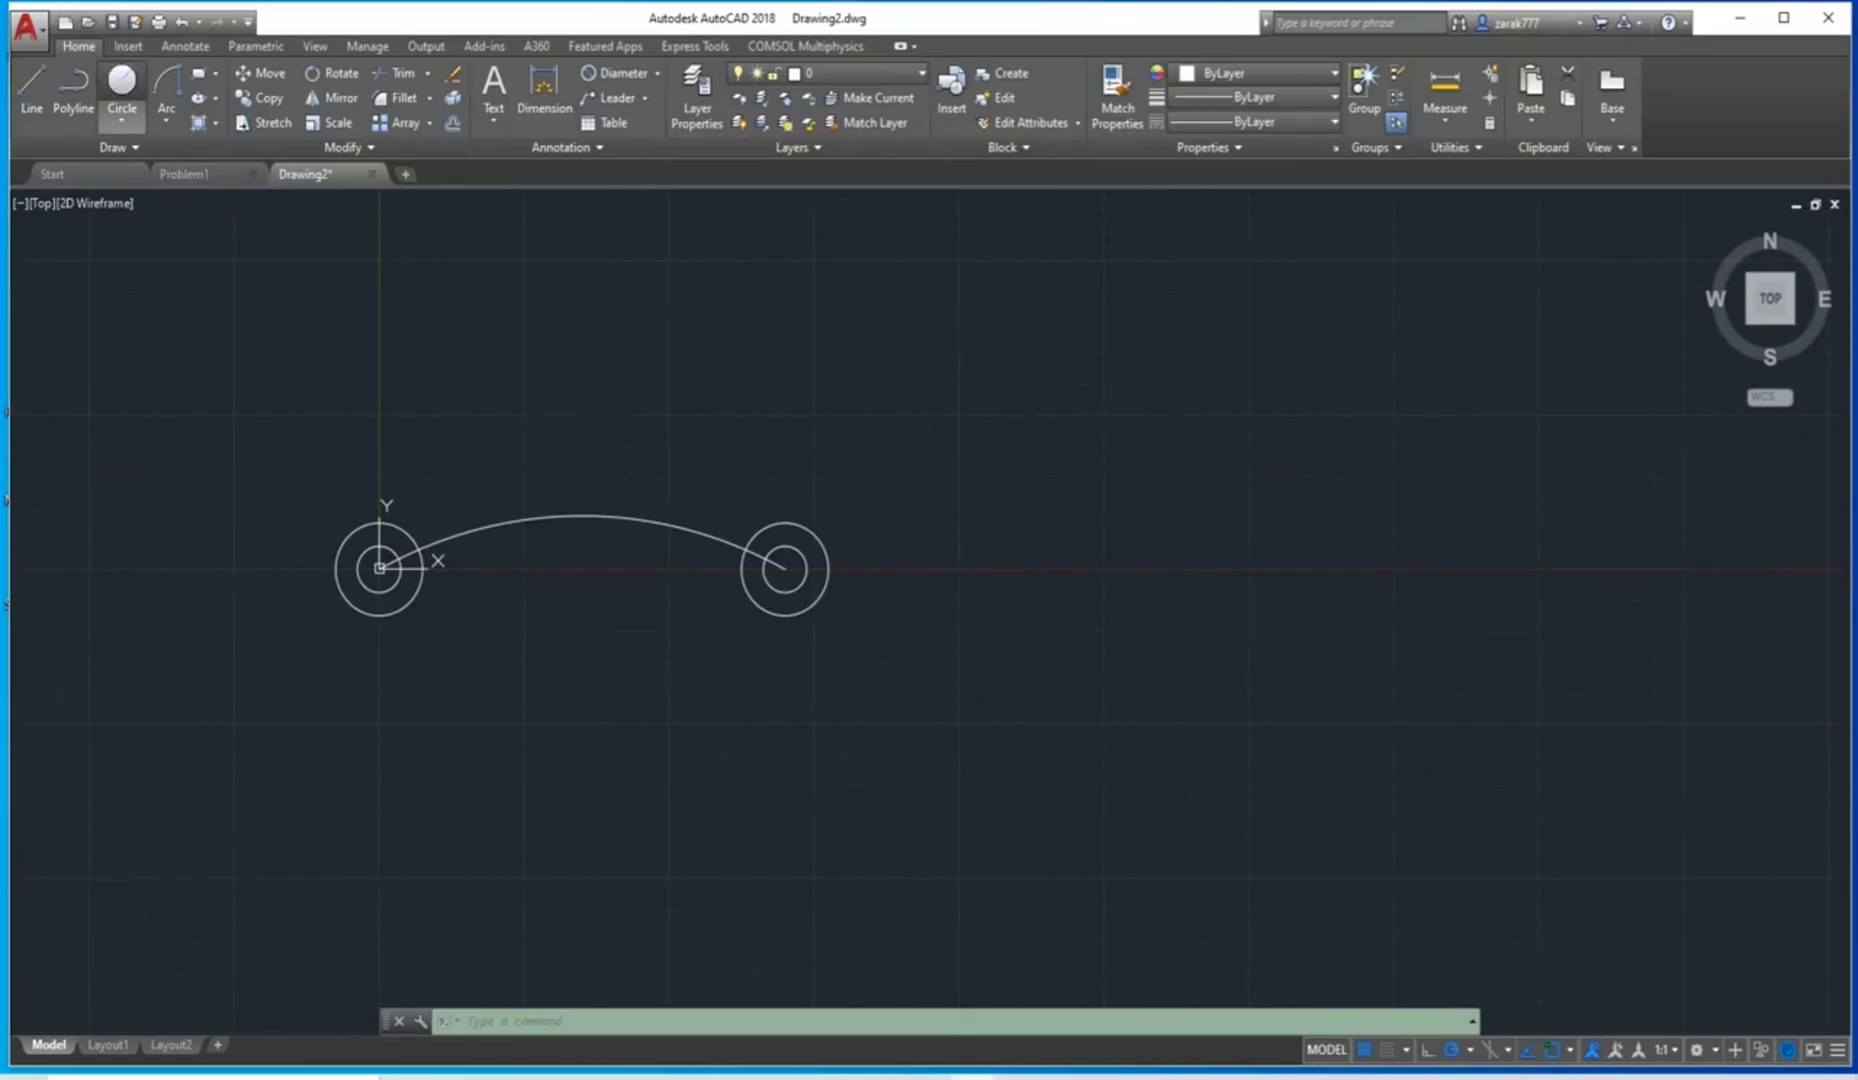
# Place a new circle's centre well below the two circle pairs.
pyautogui.click(121, 85)
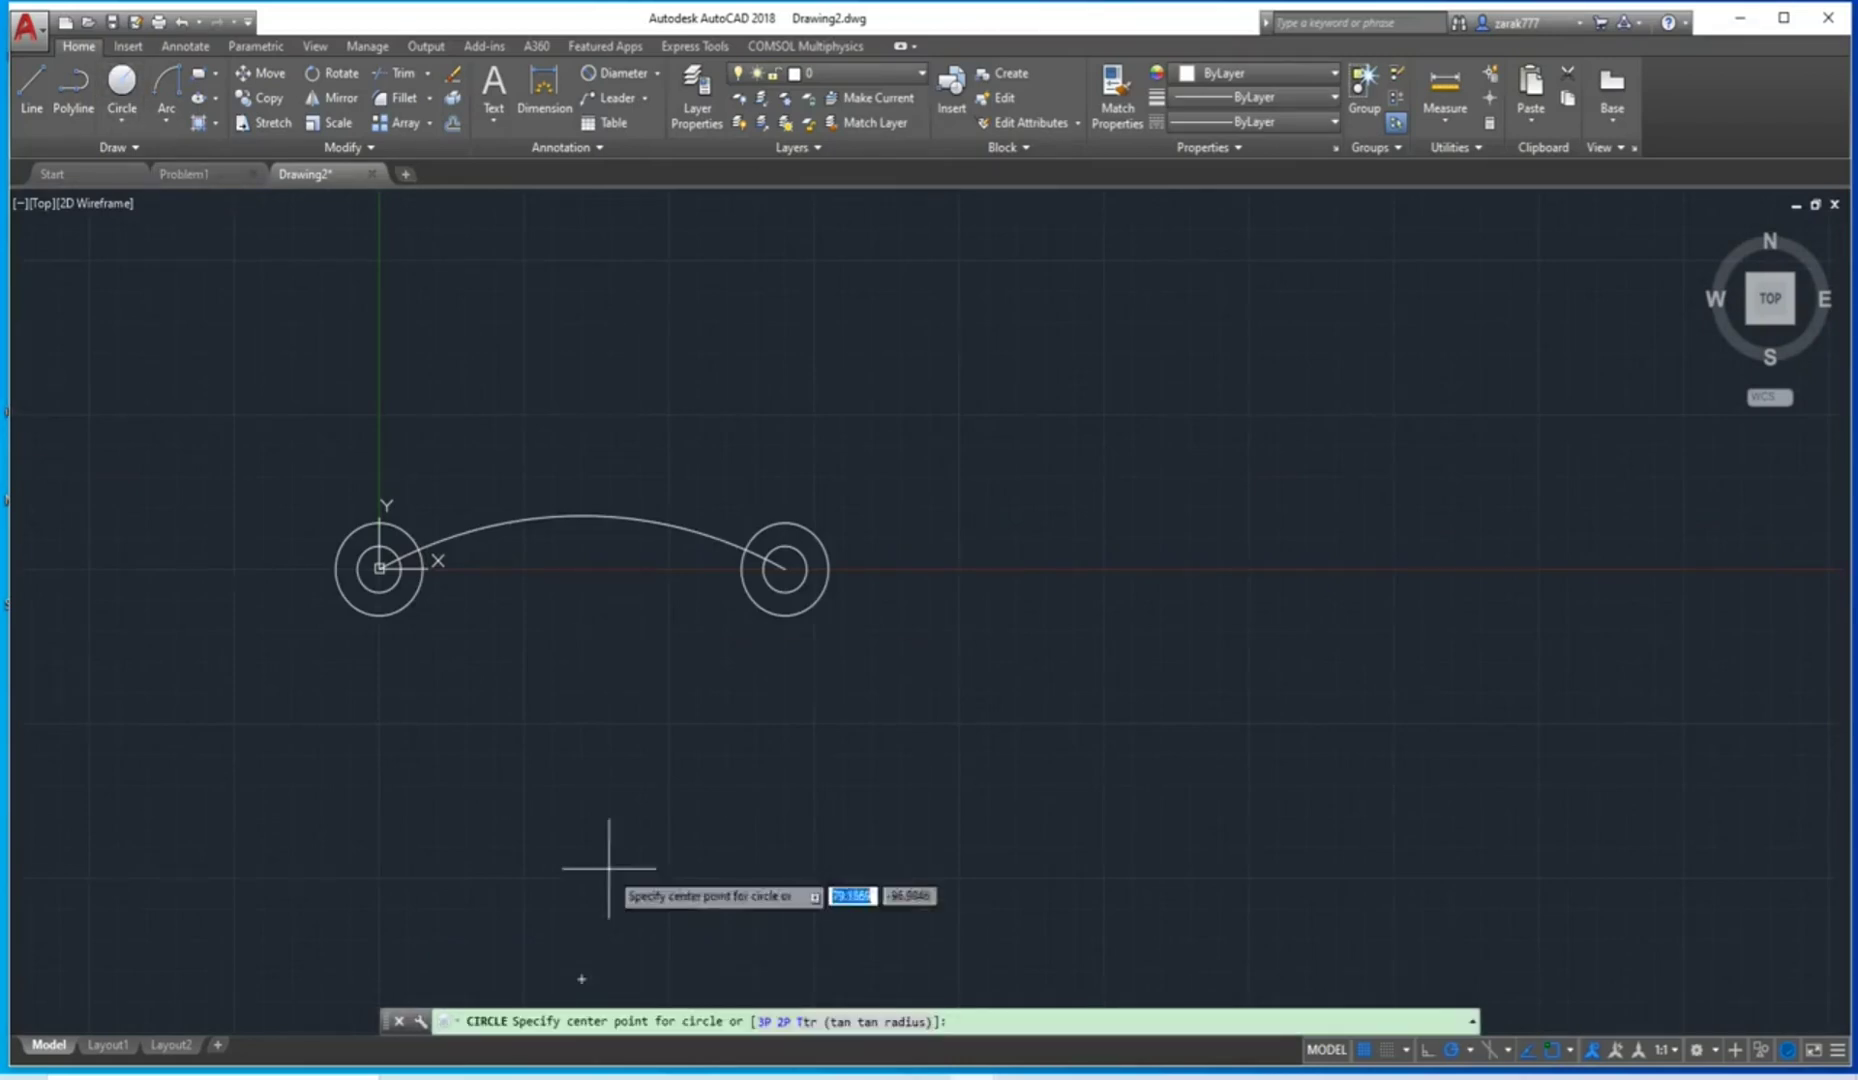
pyautogui.click(581, 979)
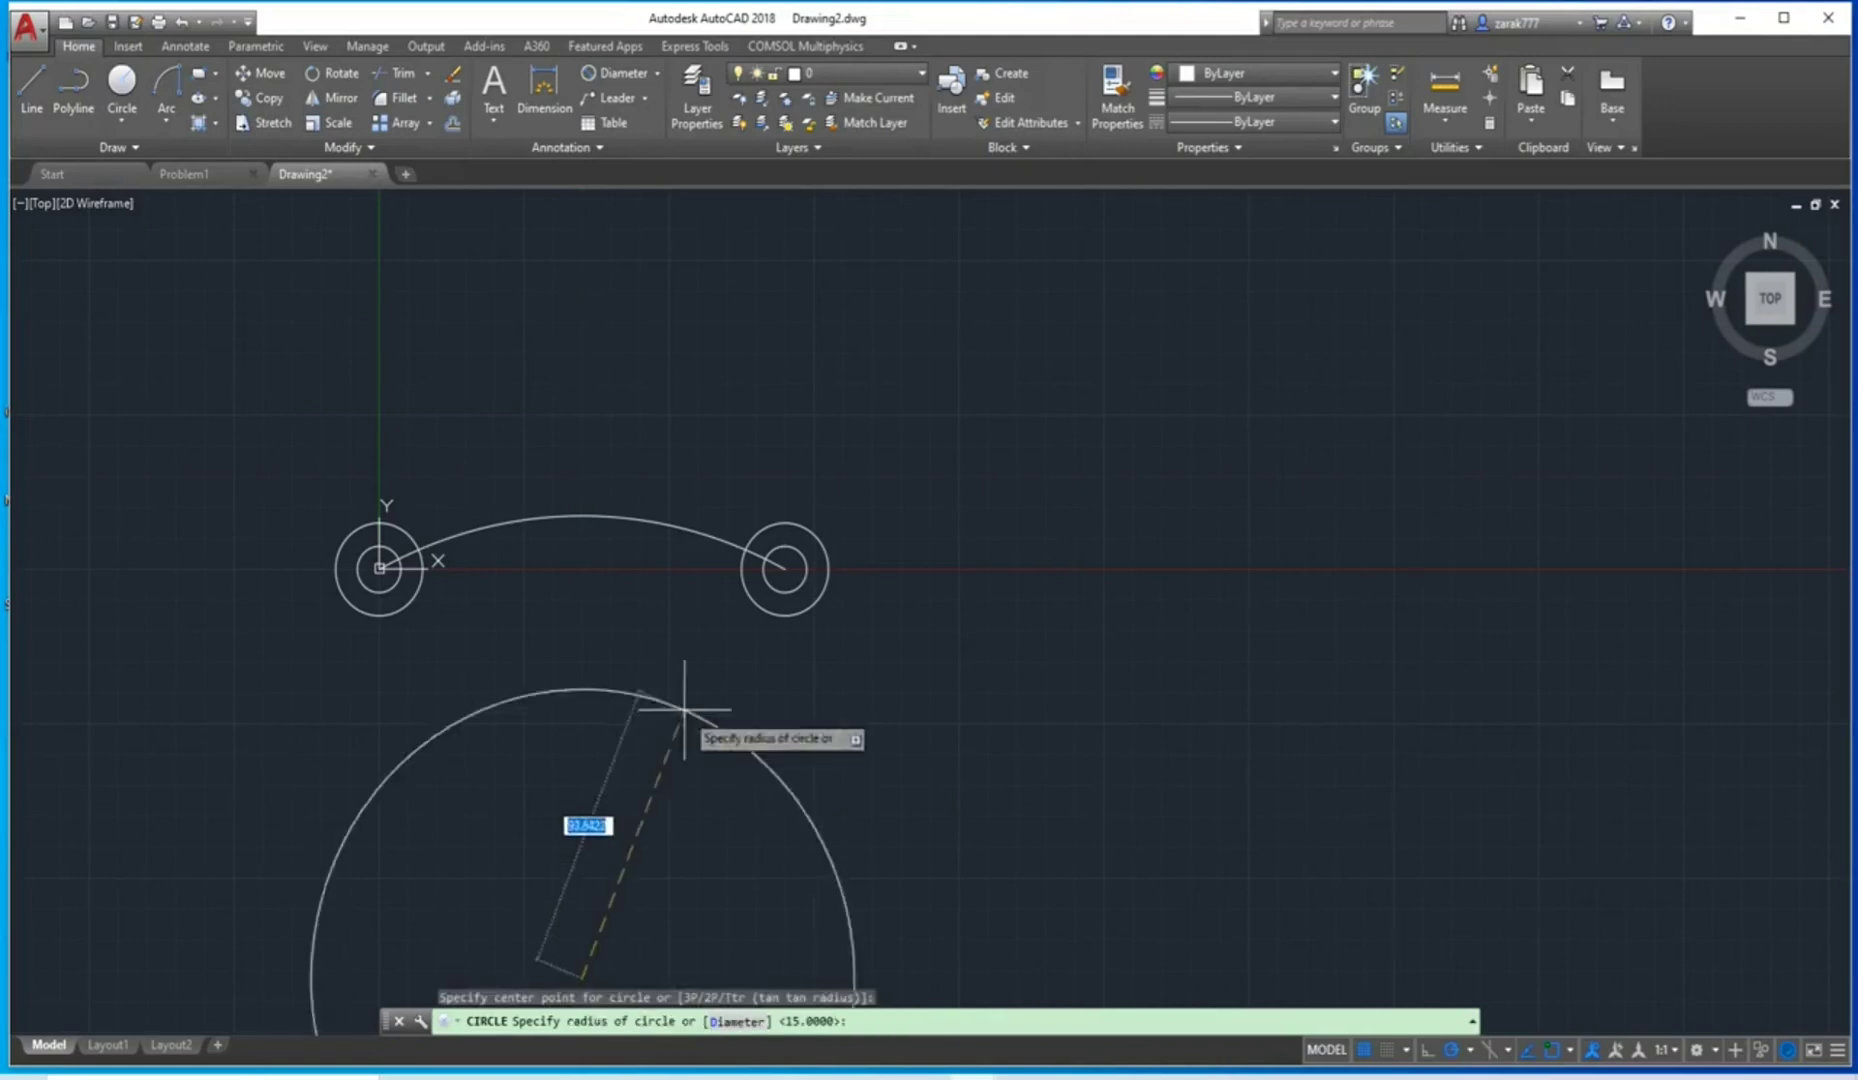
pyautogui.scroll(4, 265, 591)
pyautogui.moveTo(265, 591); pyautogui.dragTo(454, 602, button='middle')
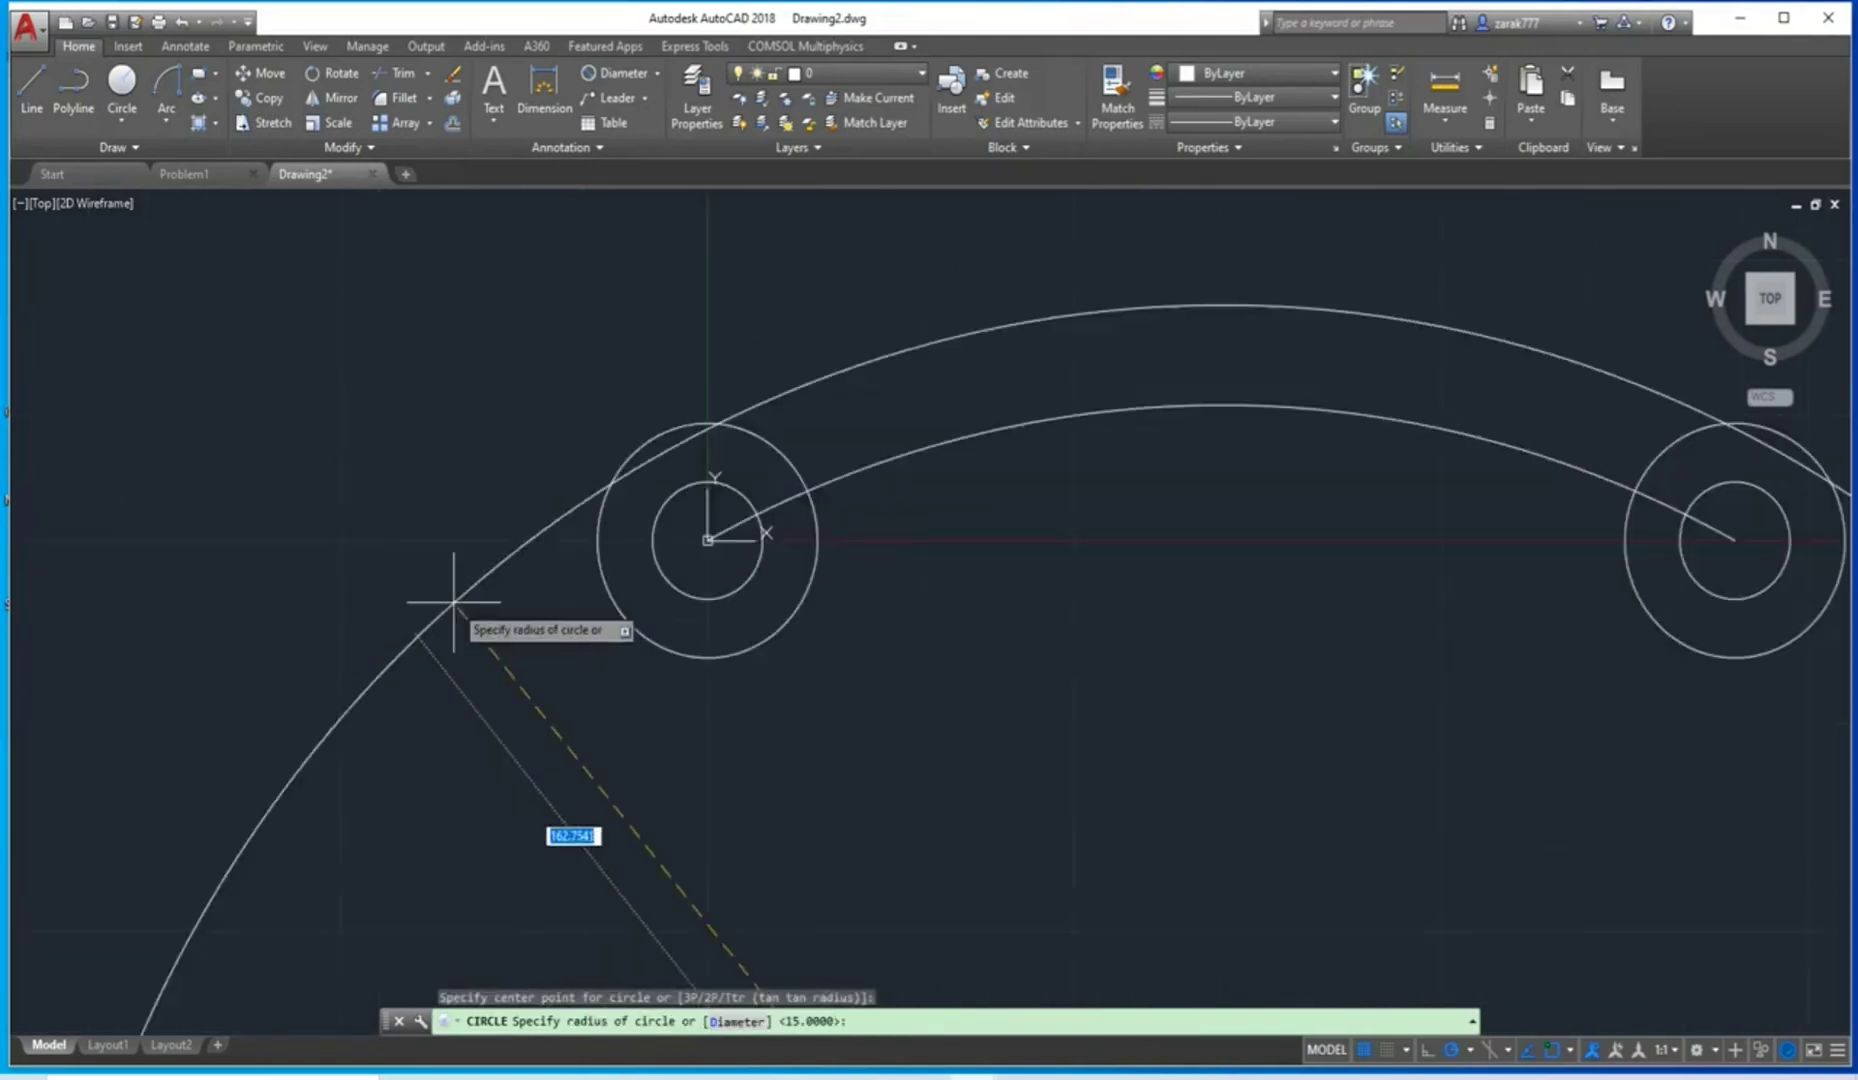
pyautogui.scroll(-4, 454, 602)
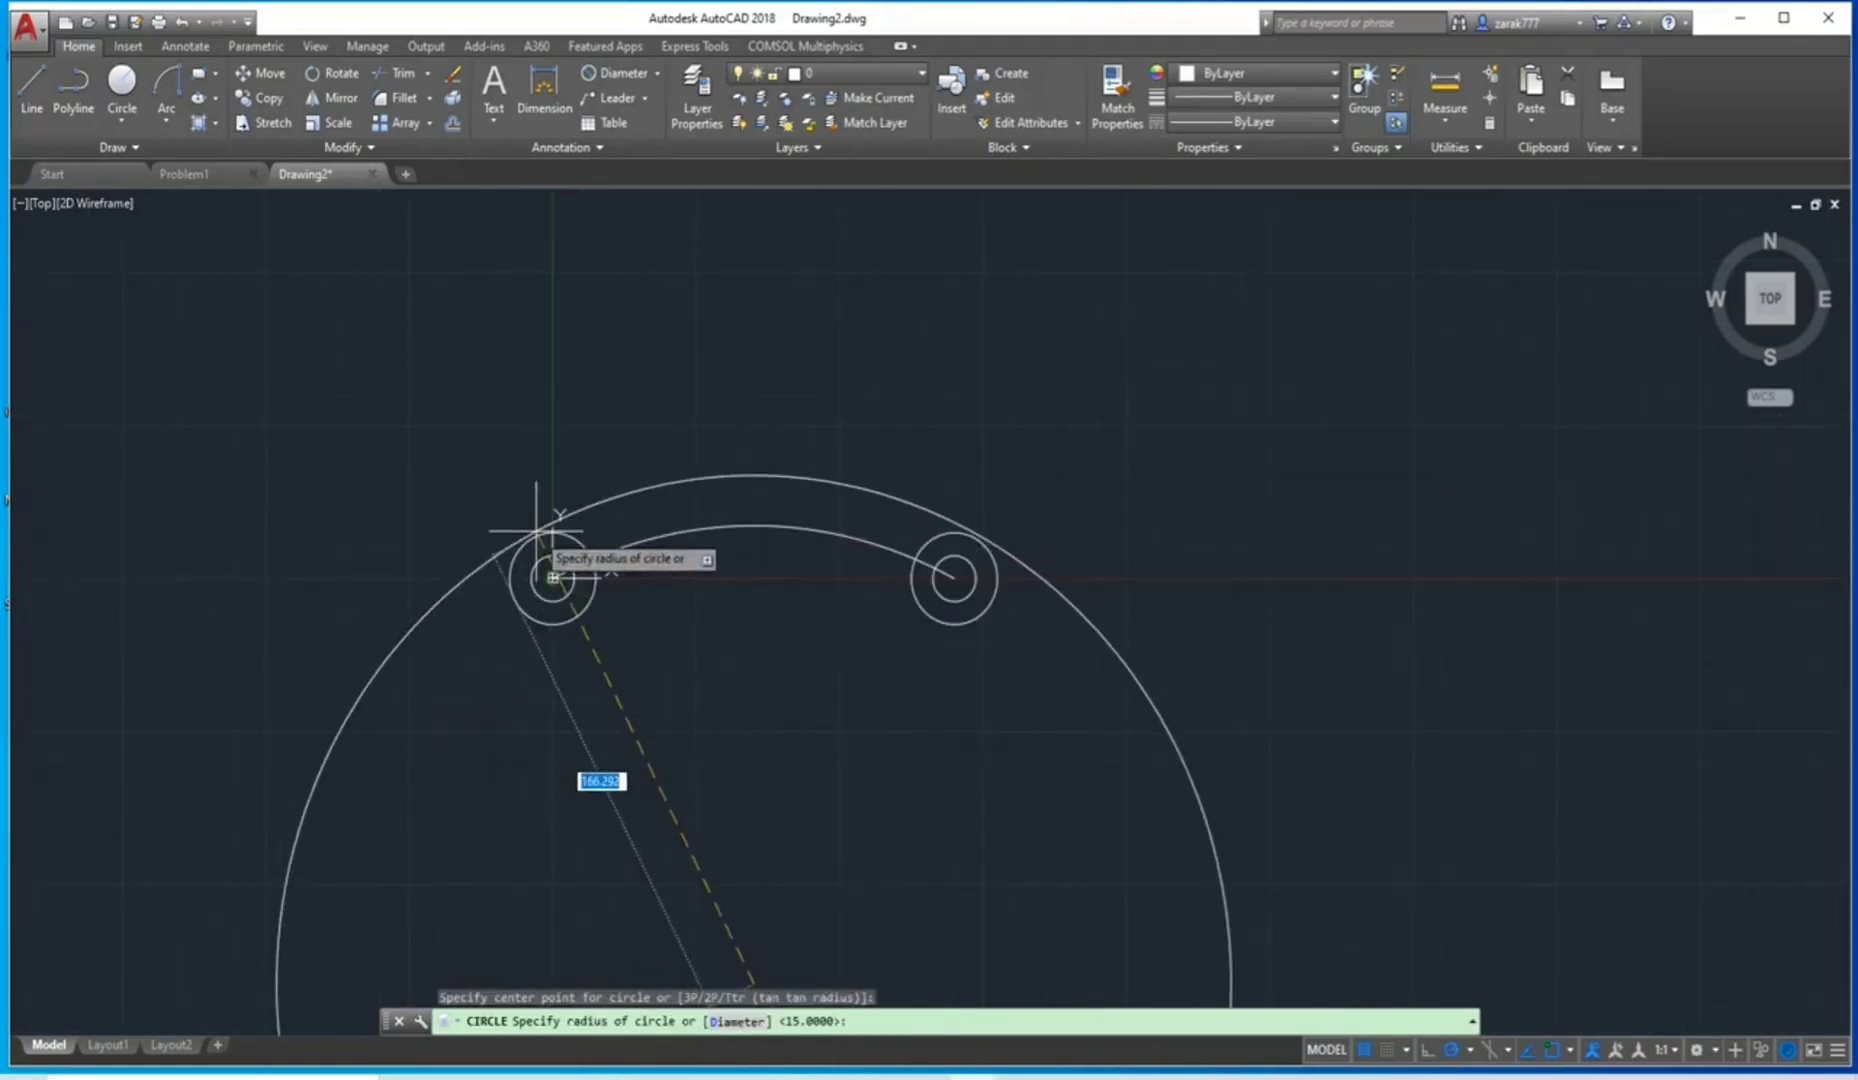
pyautogui.scroll(2, 556, 548)
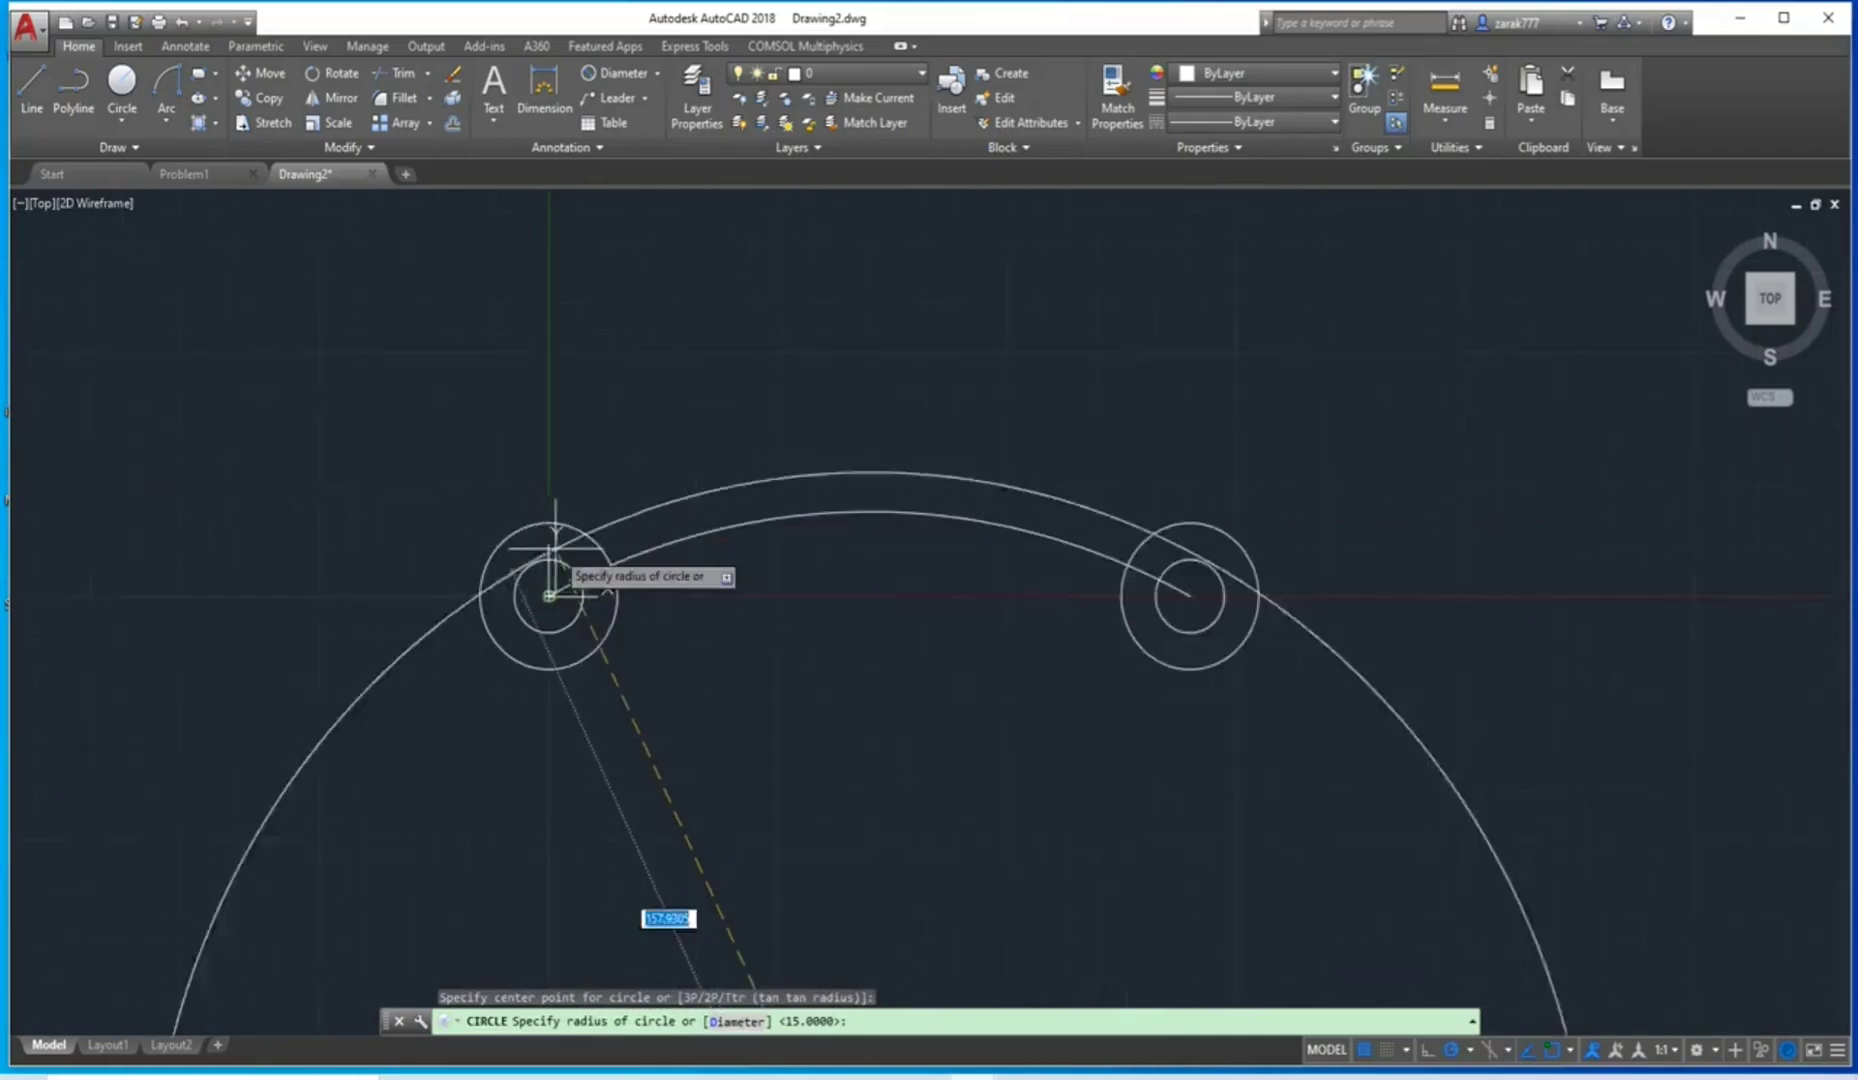
pyautogui.scroll(5, 556, 548)
pyautogui.scroll(-6, 488, 461)
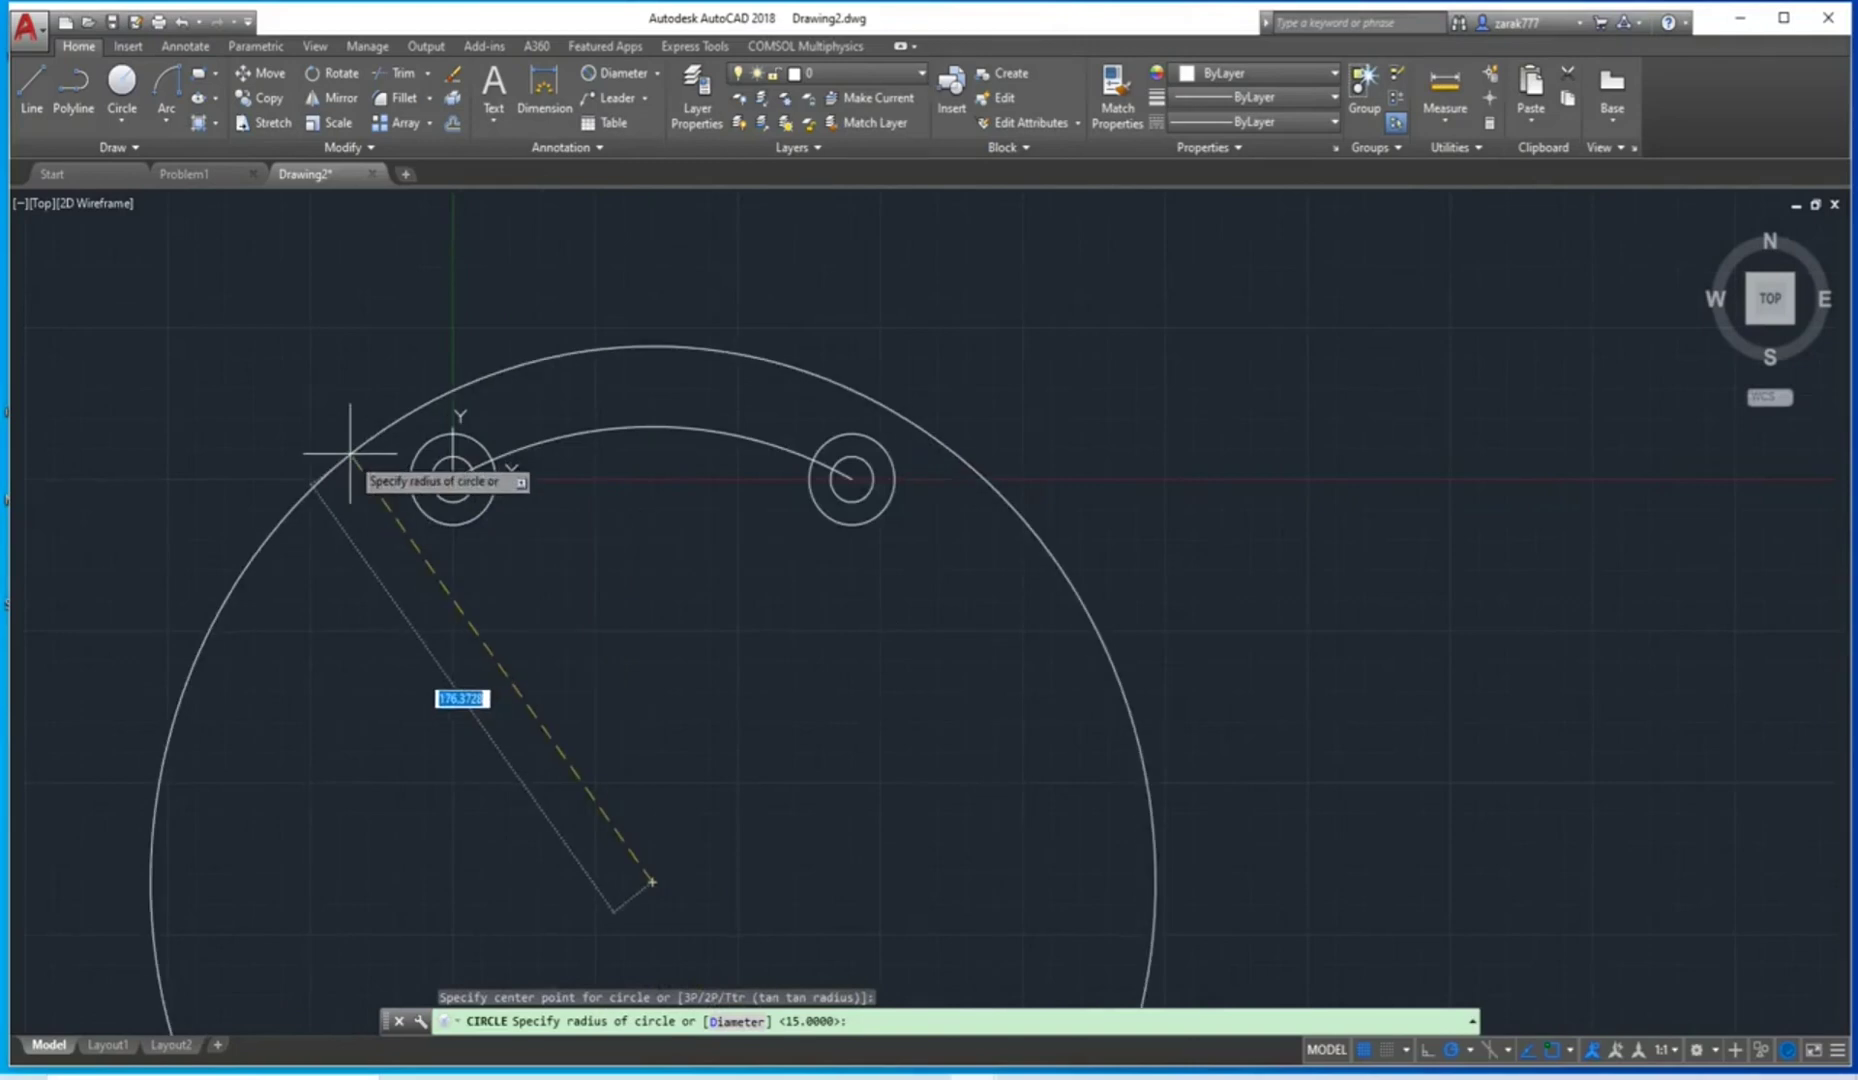
# Size the large circle tangent to the left outer circle with a Tangent snap override.
pyautogui.rightClick(341, 443)
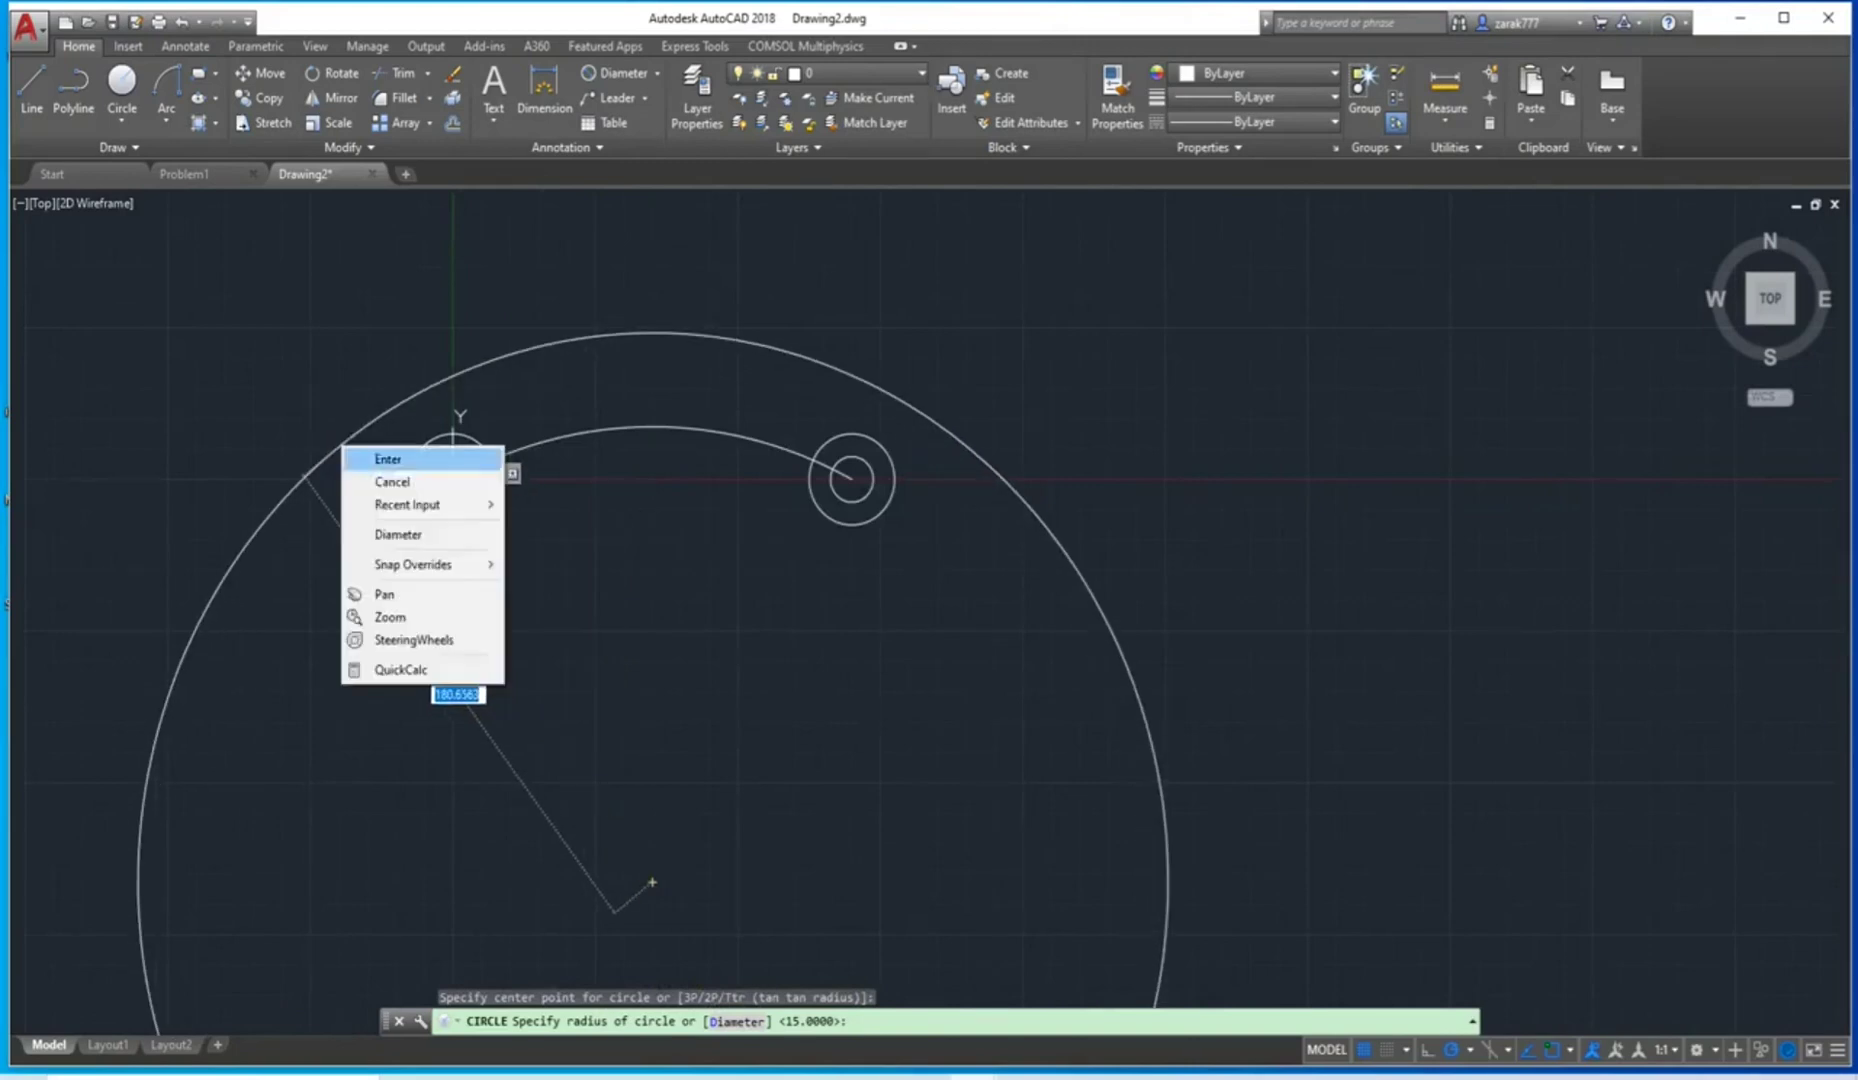
pyautogui.moveTo(420, 564)
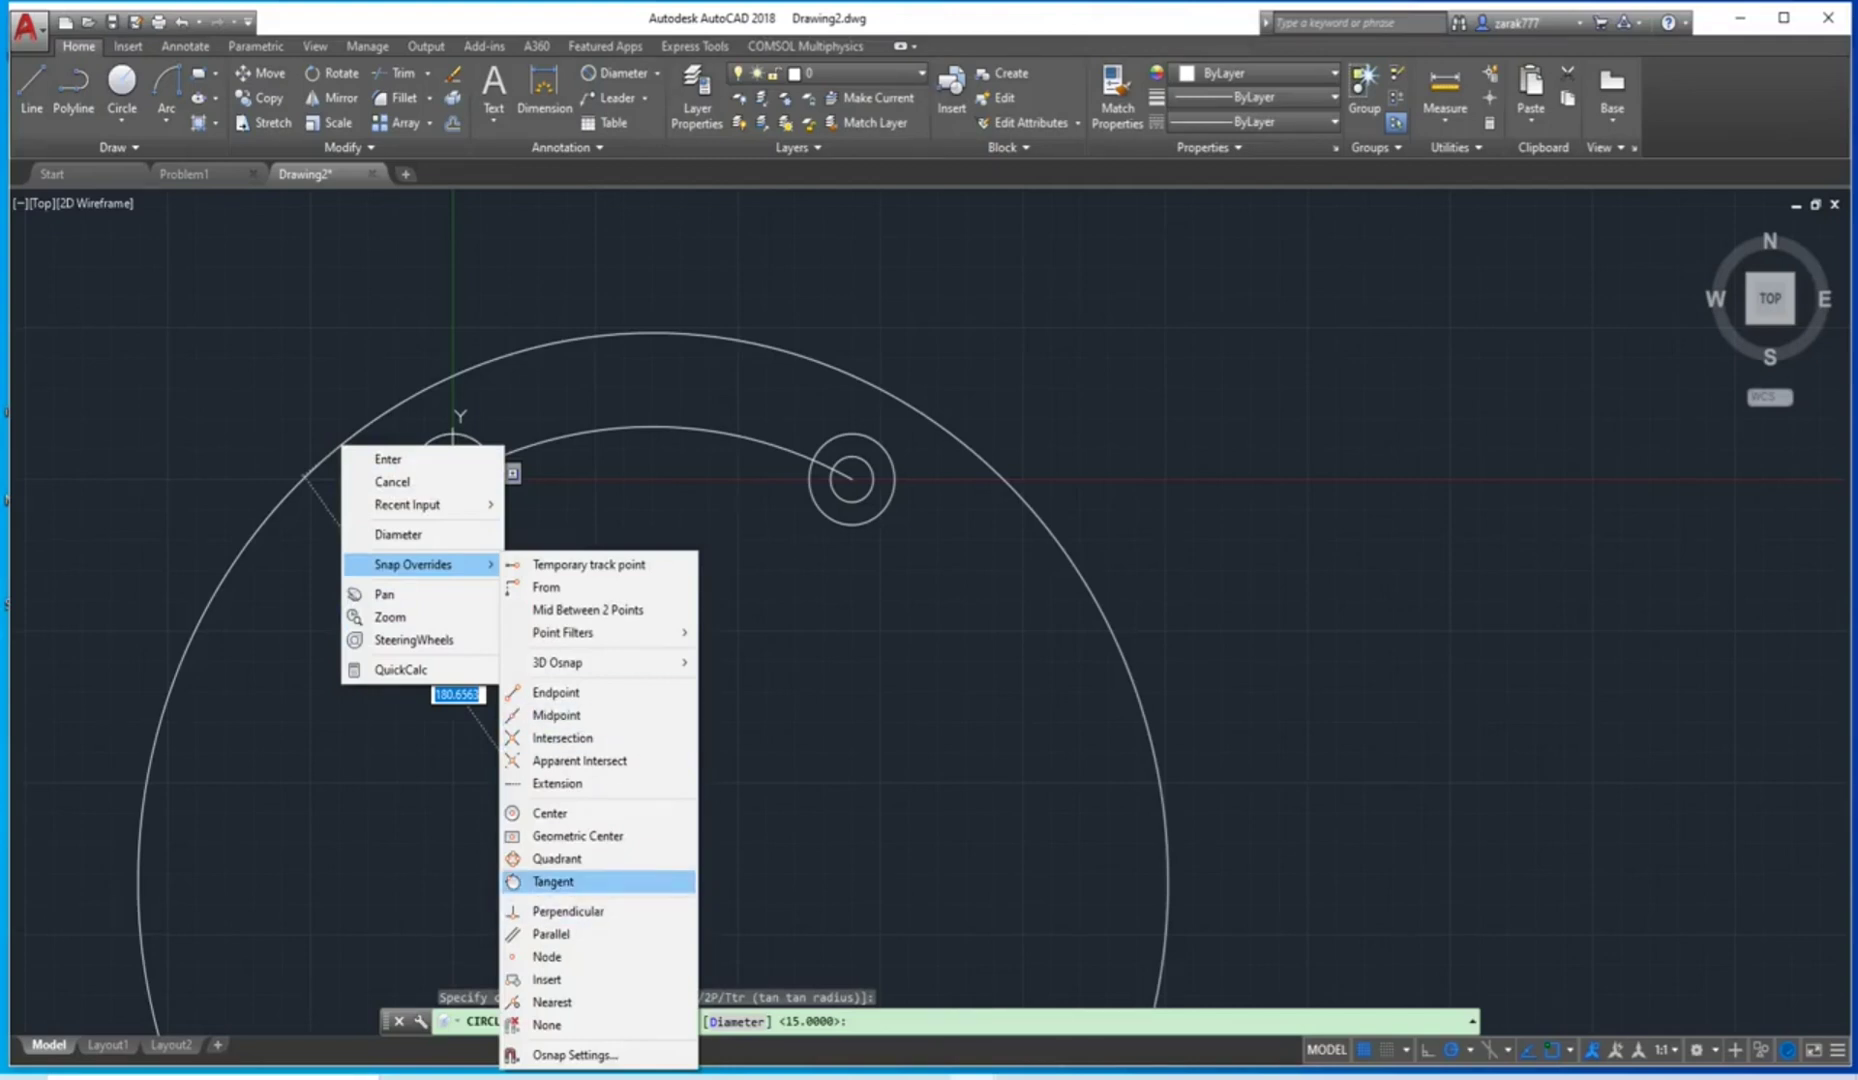
pyautogui.click(553, 881)
pyautogui.scroll(5, 458, 550)
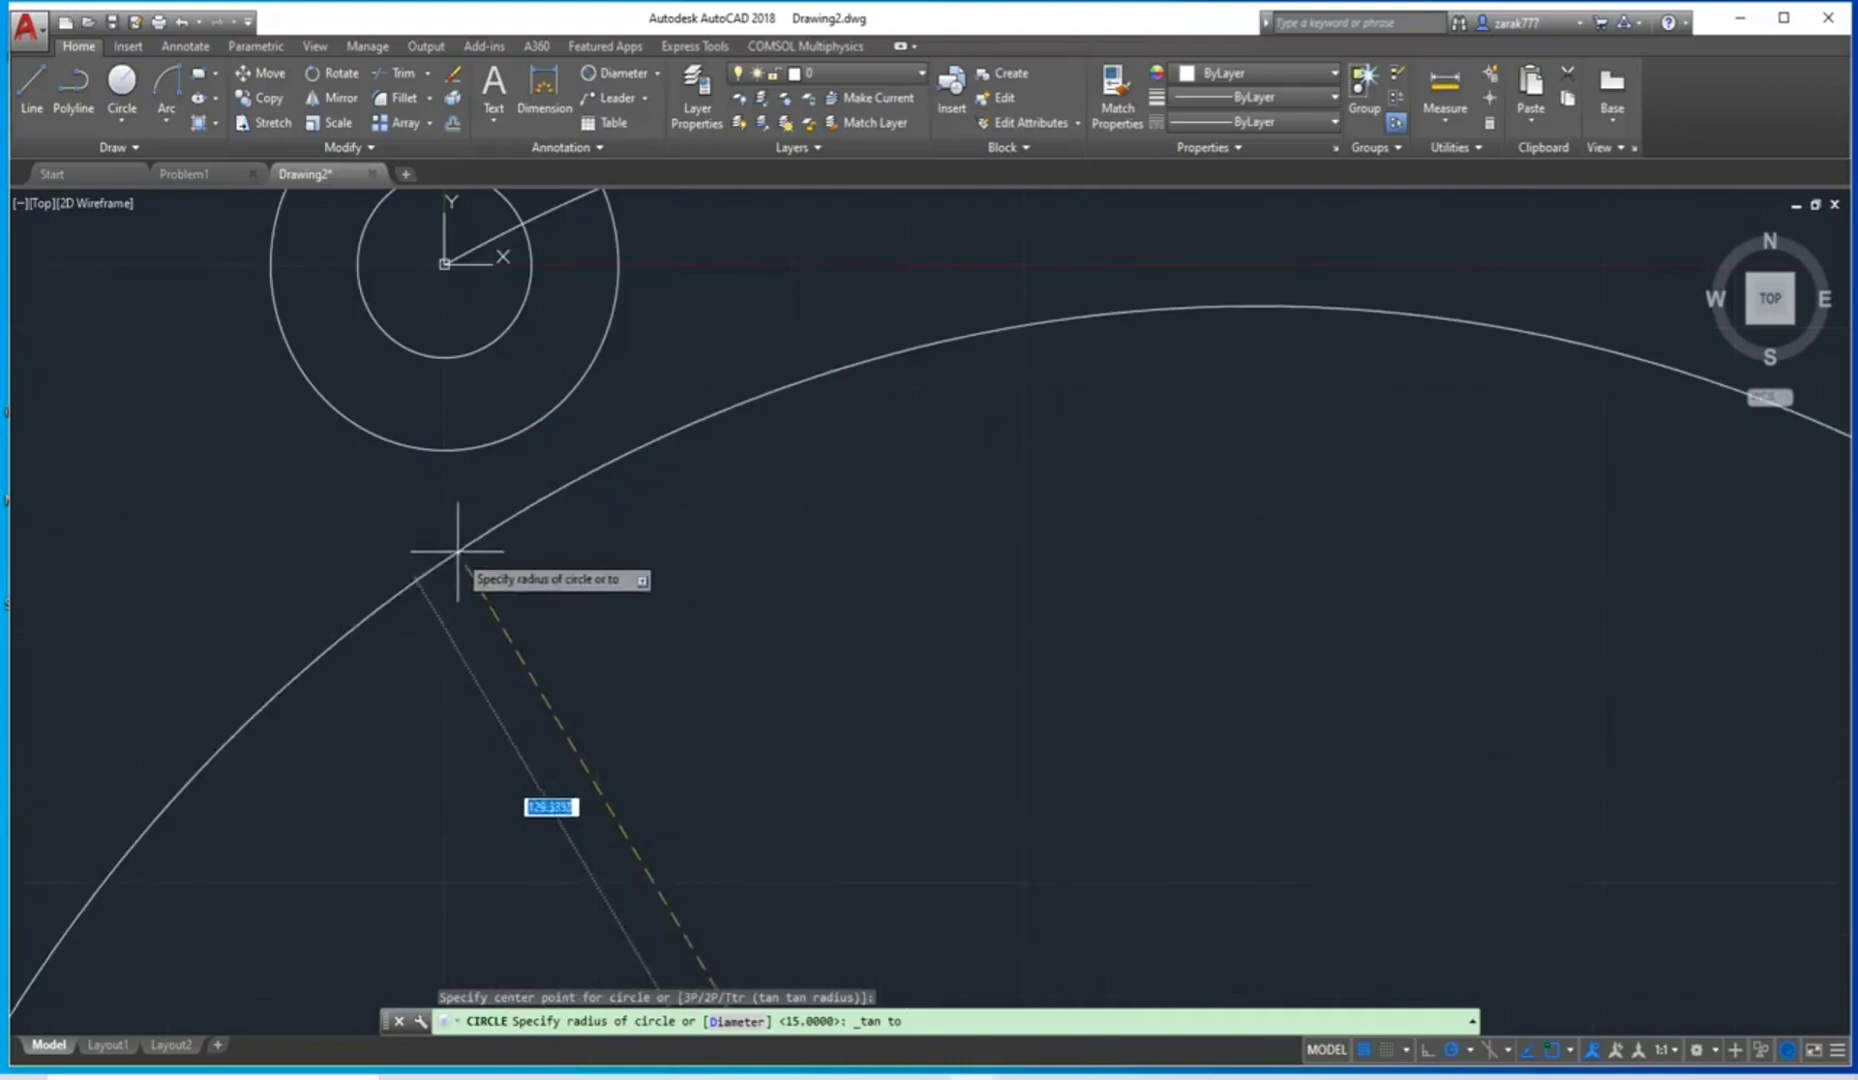
pyautogui.click(524, 437)
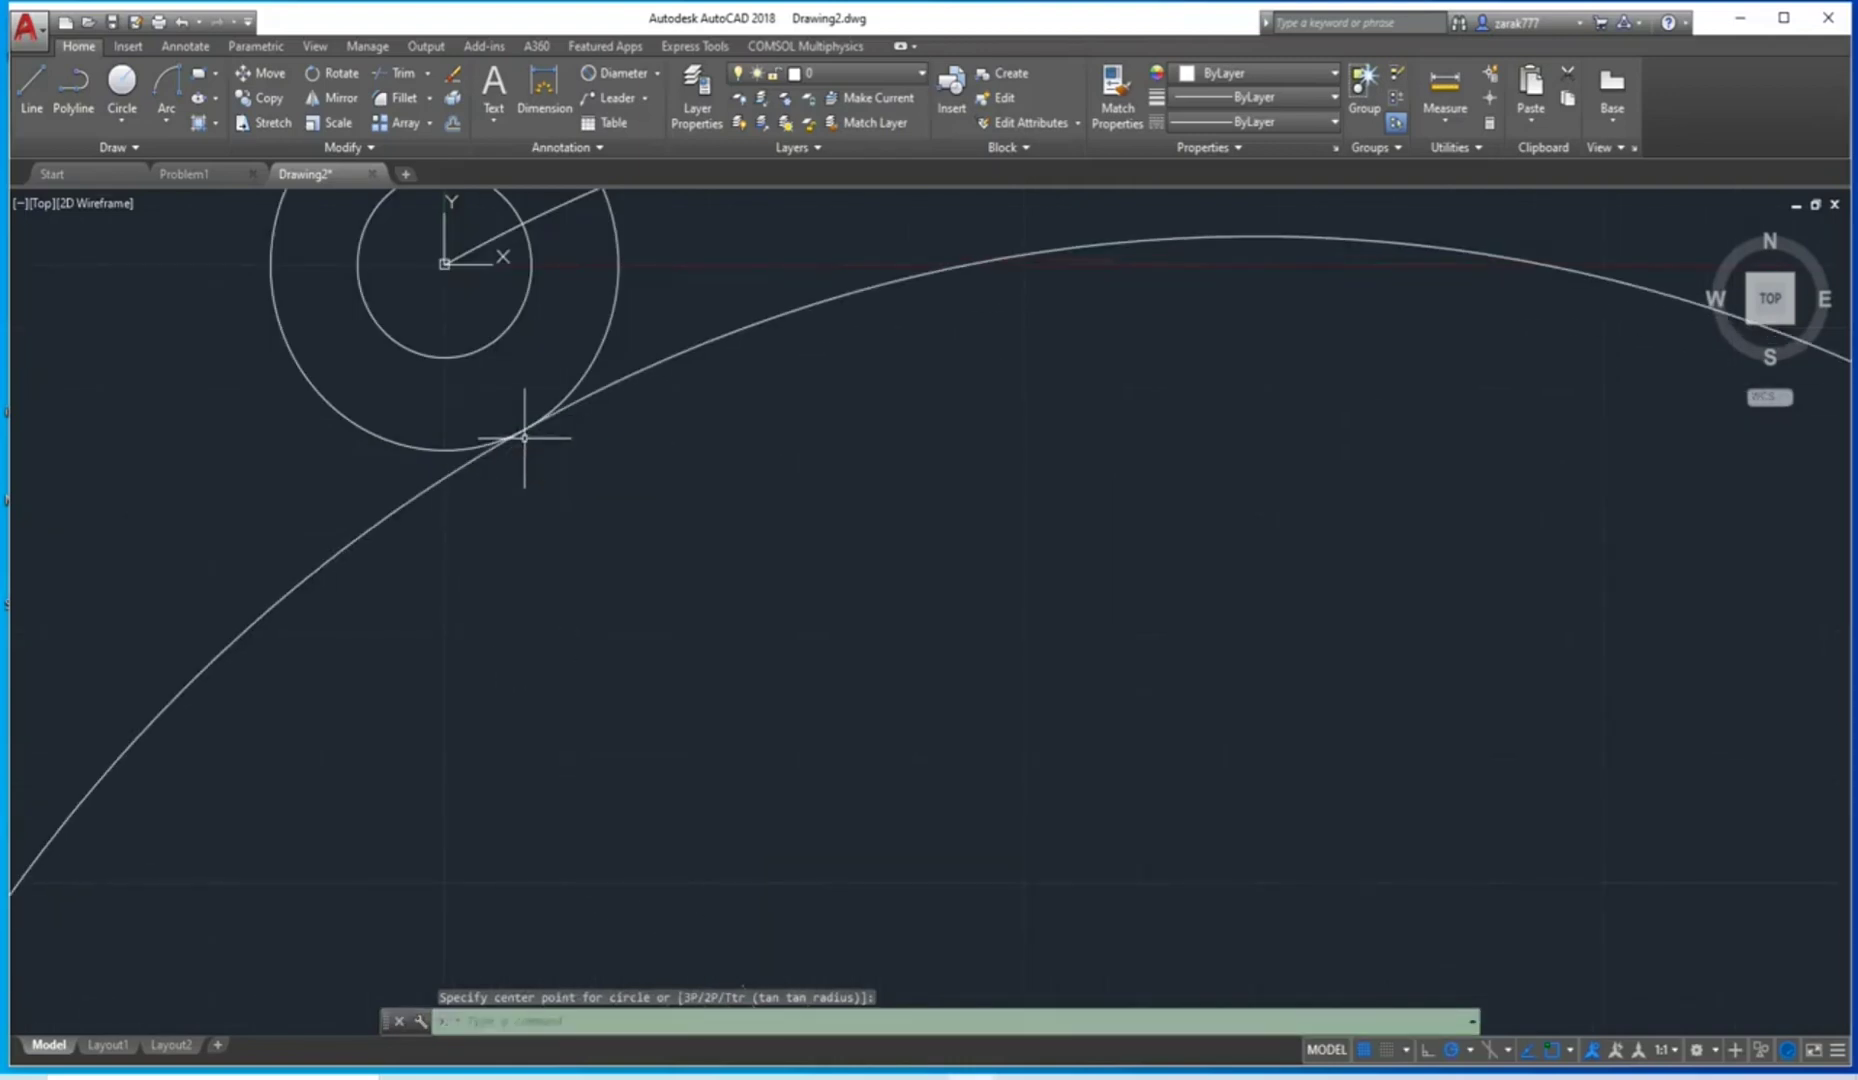
pyautogui.scroll(-10, 524, 437)
pyautogui.scroll(2, 666, 601)
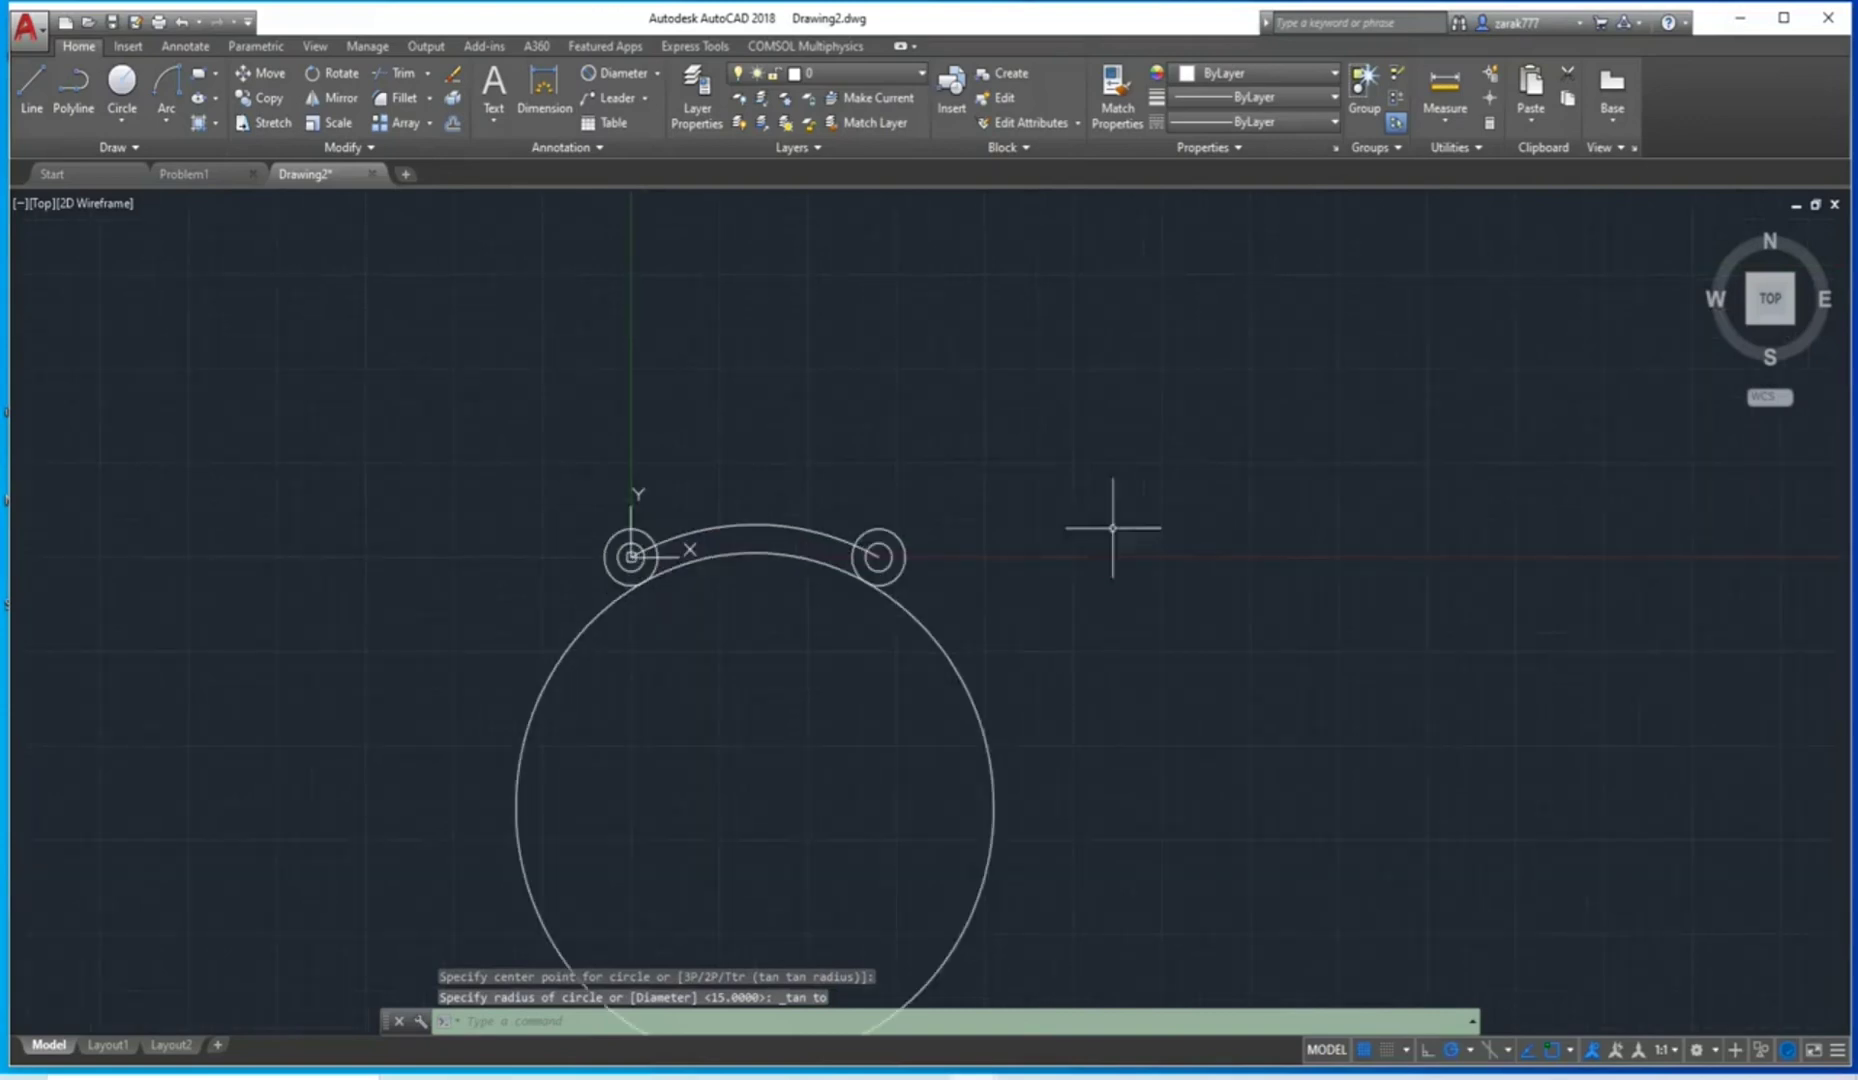
pyautogui.moveTo(1112, 528); pyautogui.dragTo(465, 628, button='middle')
pyautogui.scroll(2, 465, 628)
pyautogui.scroll(-2, 465, 628)
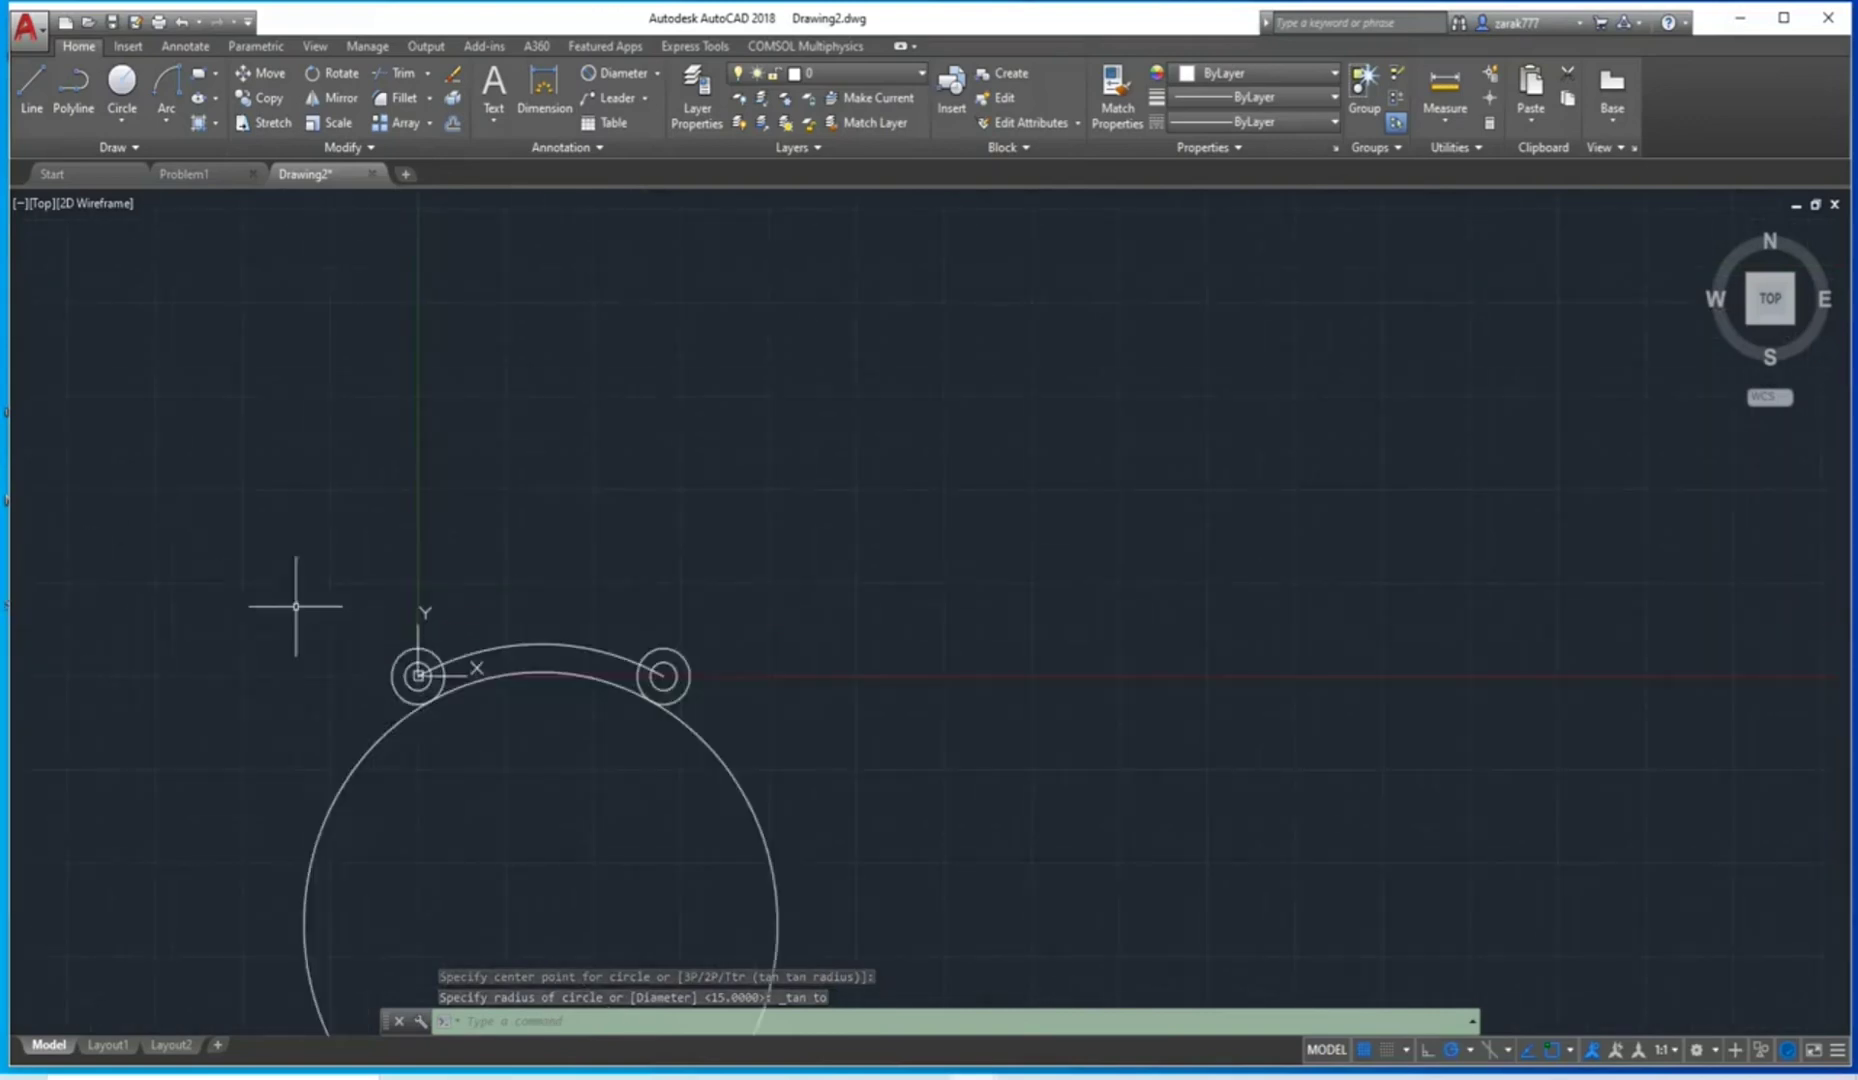
pyautogui.scroll(2, 296, 606)
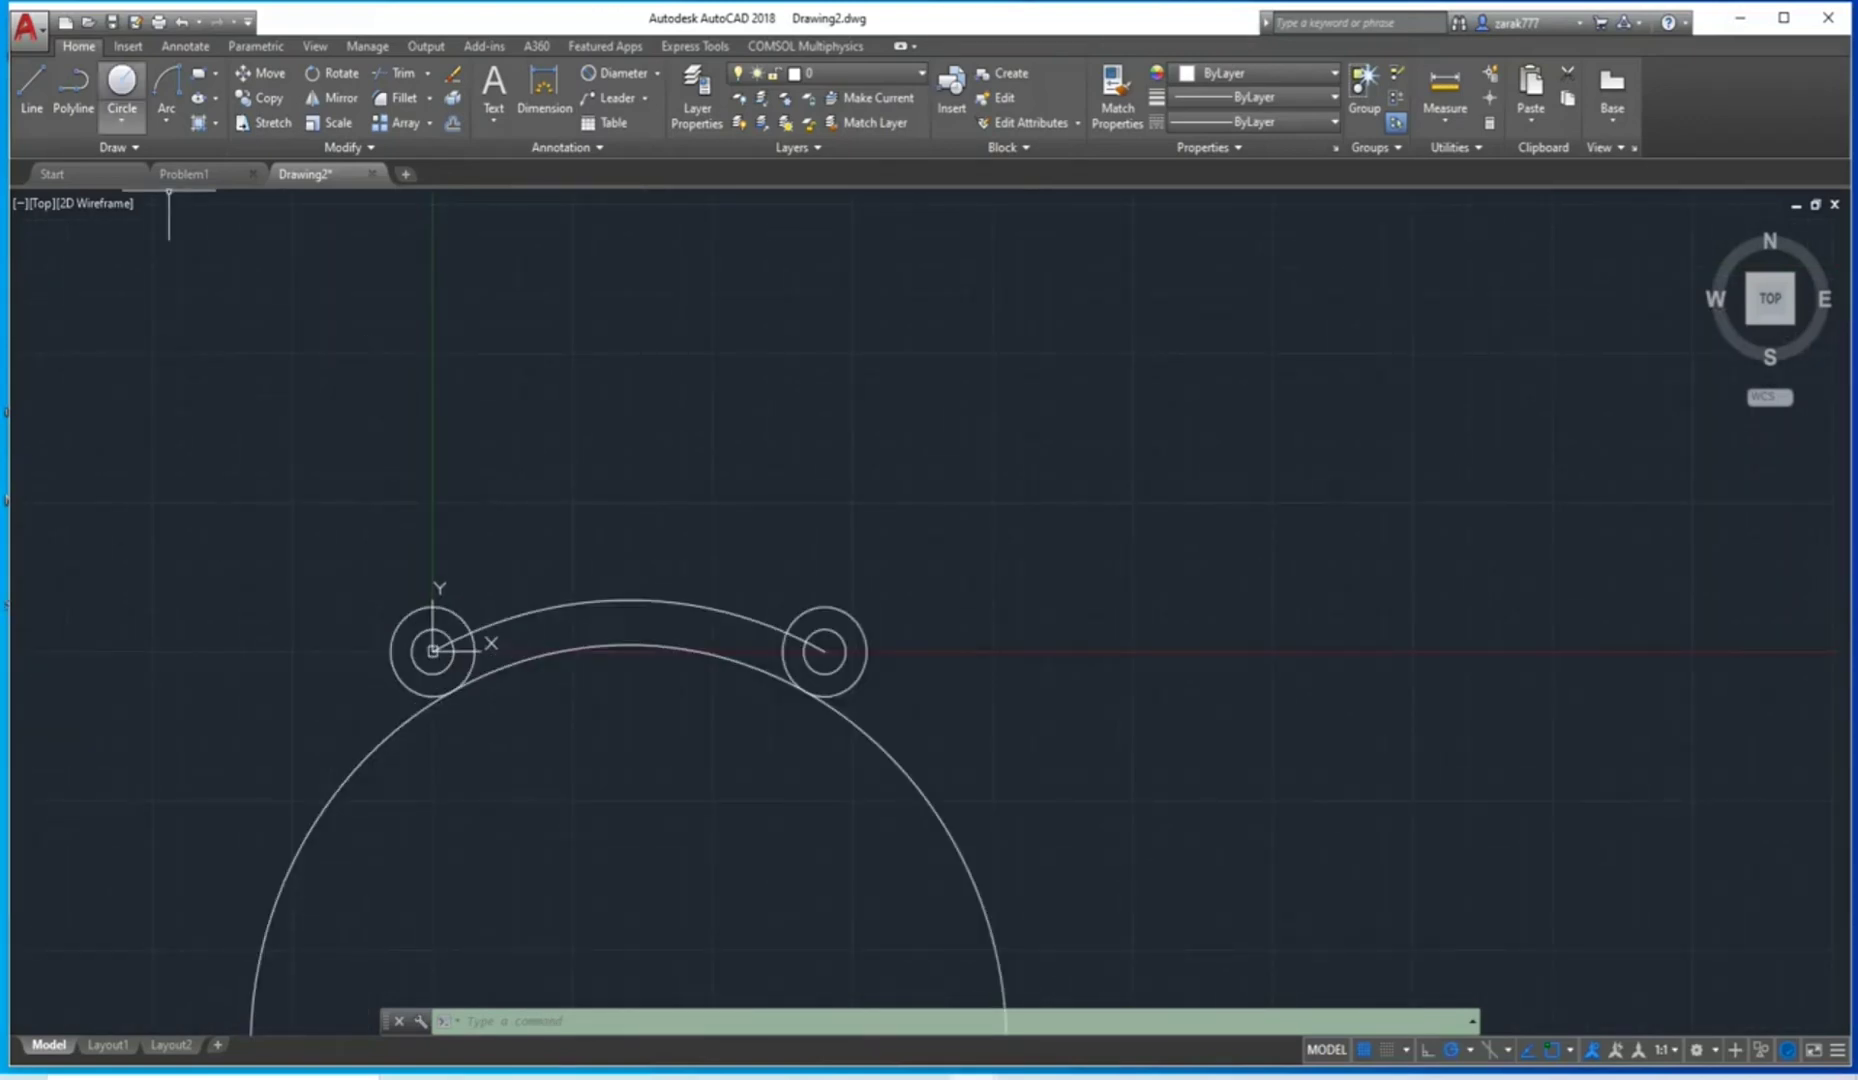
# Start a new circle centred on the big circle's centre.
pyautogui.click(122, 88)
pyautogui.scroll(-2, 671, 736)
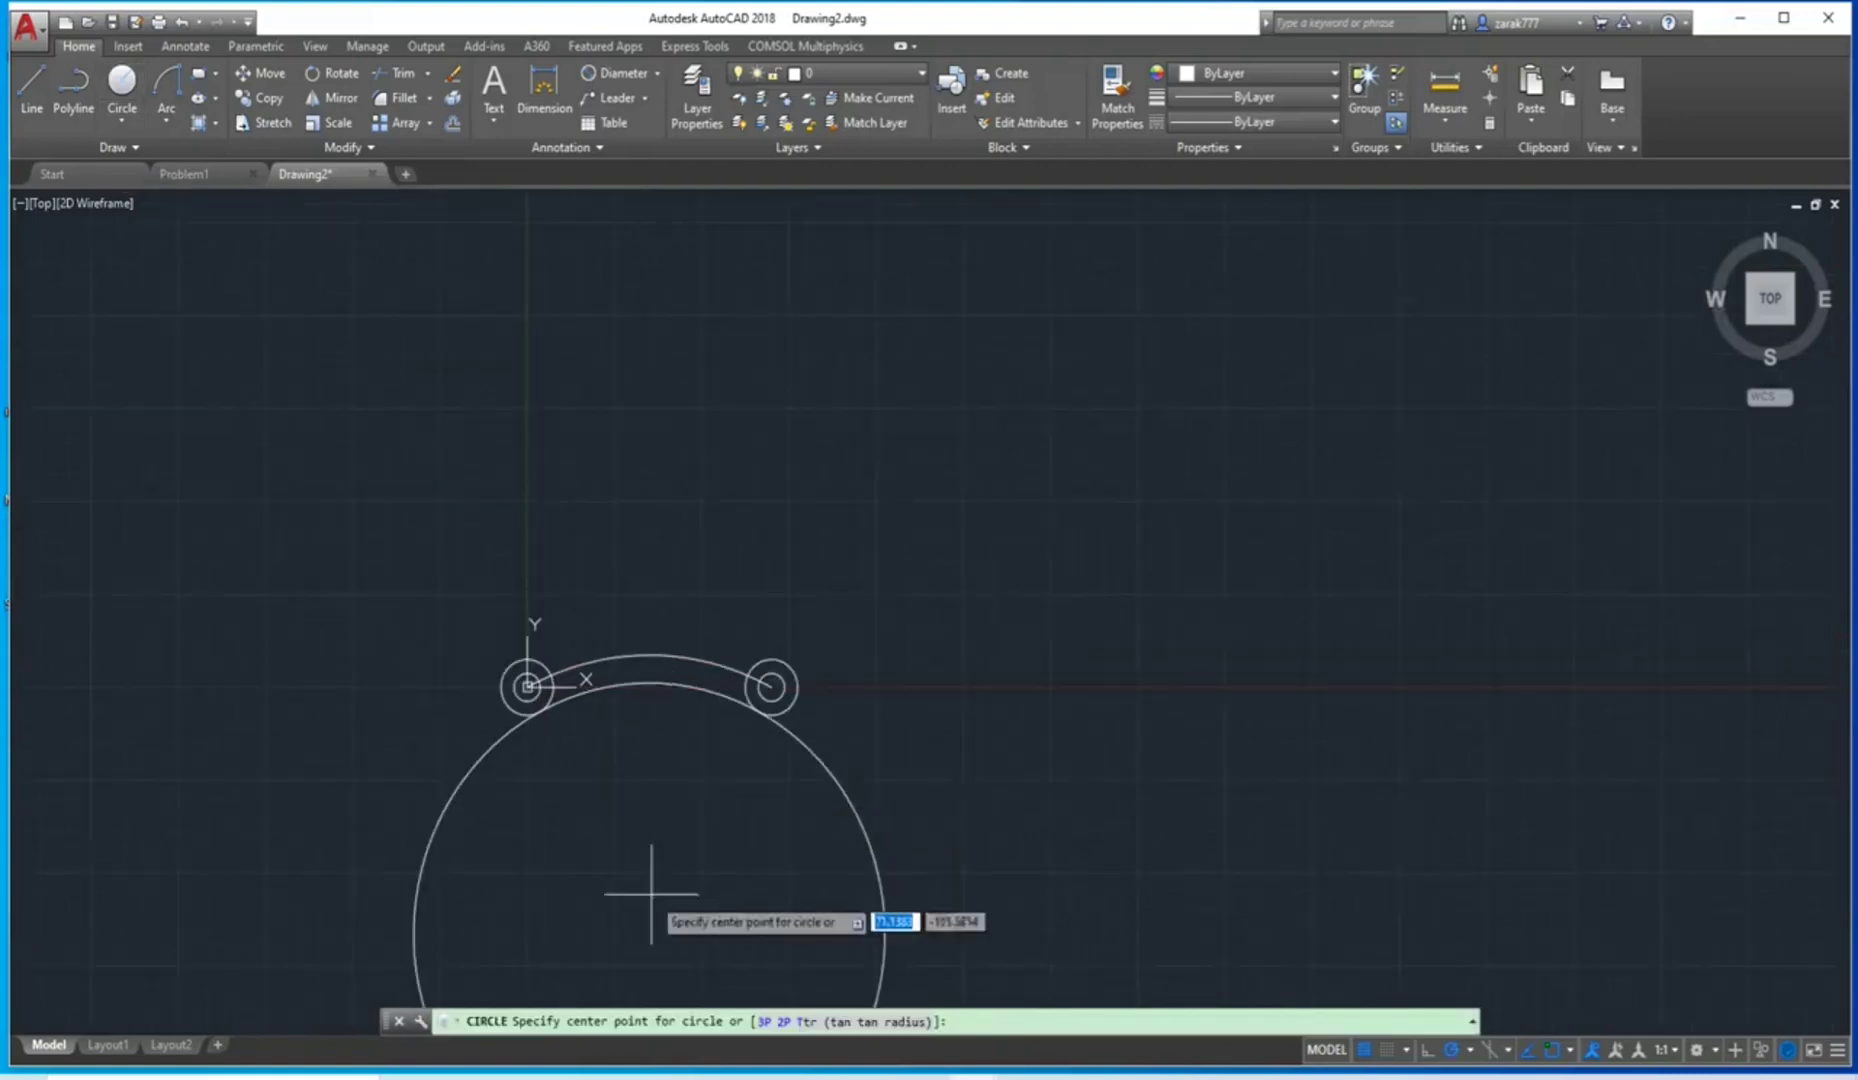
pyautogui.scroll(-4, 651, 900)
pyautogui.scroll(2, 660, 955)
pyautogui.moveTo(660, 955); pyautogui.dragTo(647, 826, button='middle')
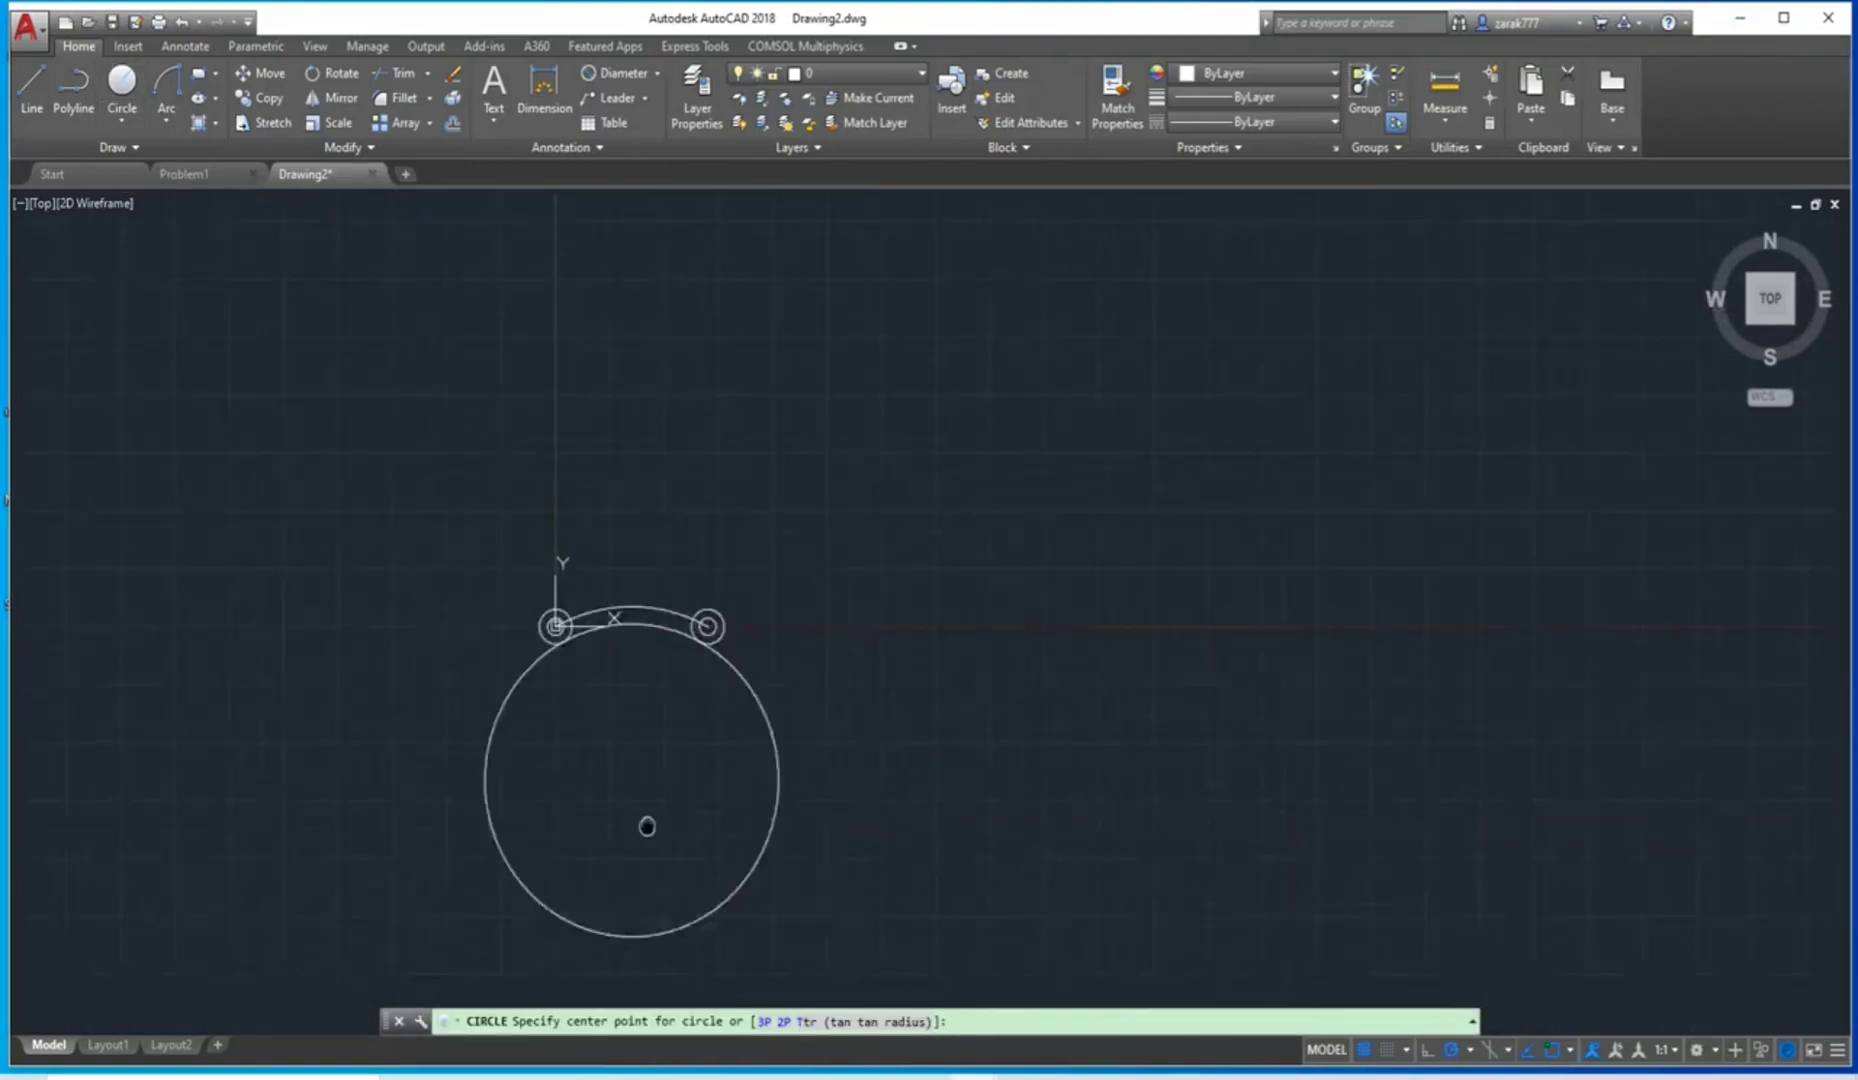
pyautogui.scroll(2, 647, 826)
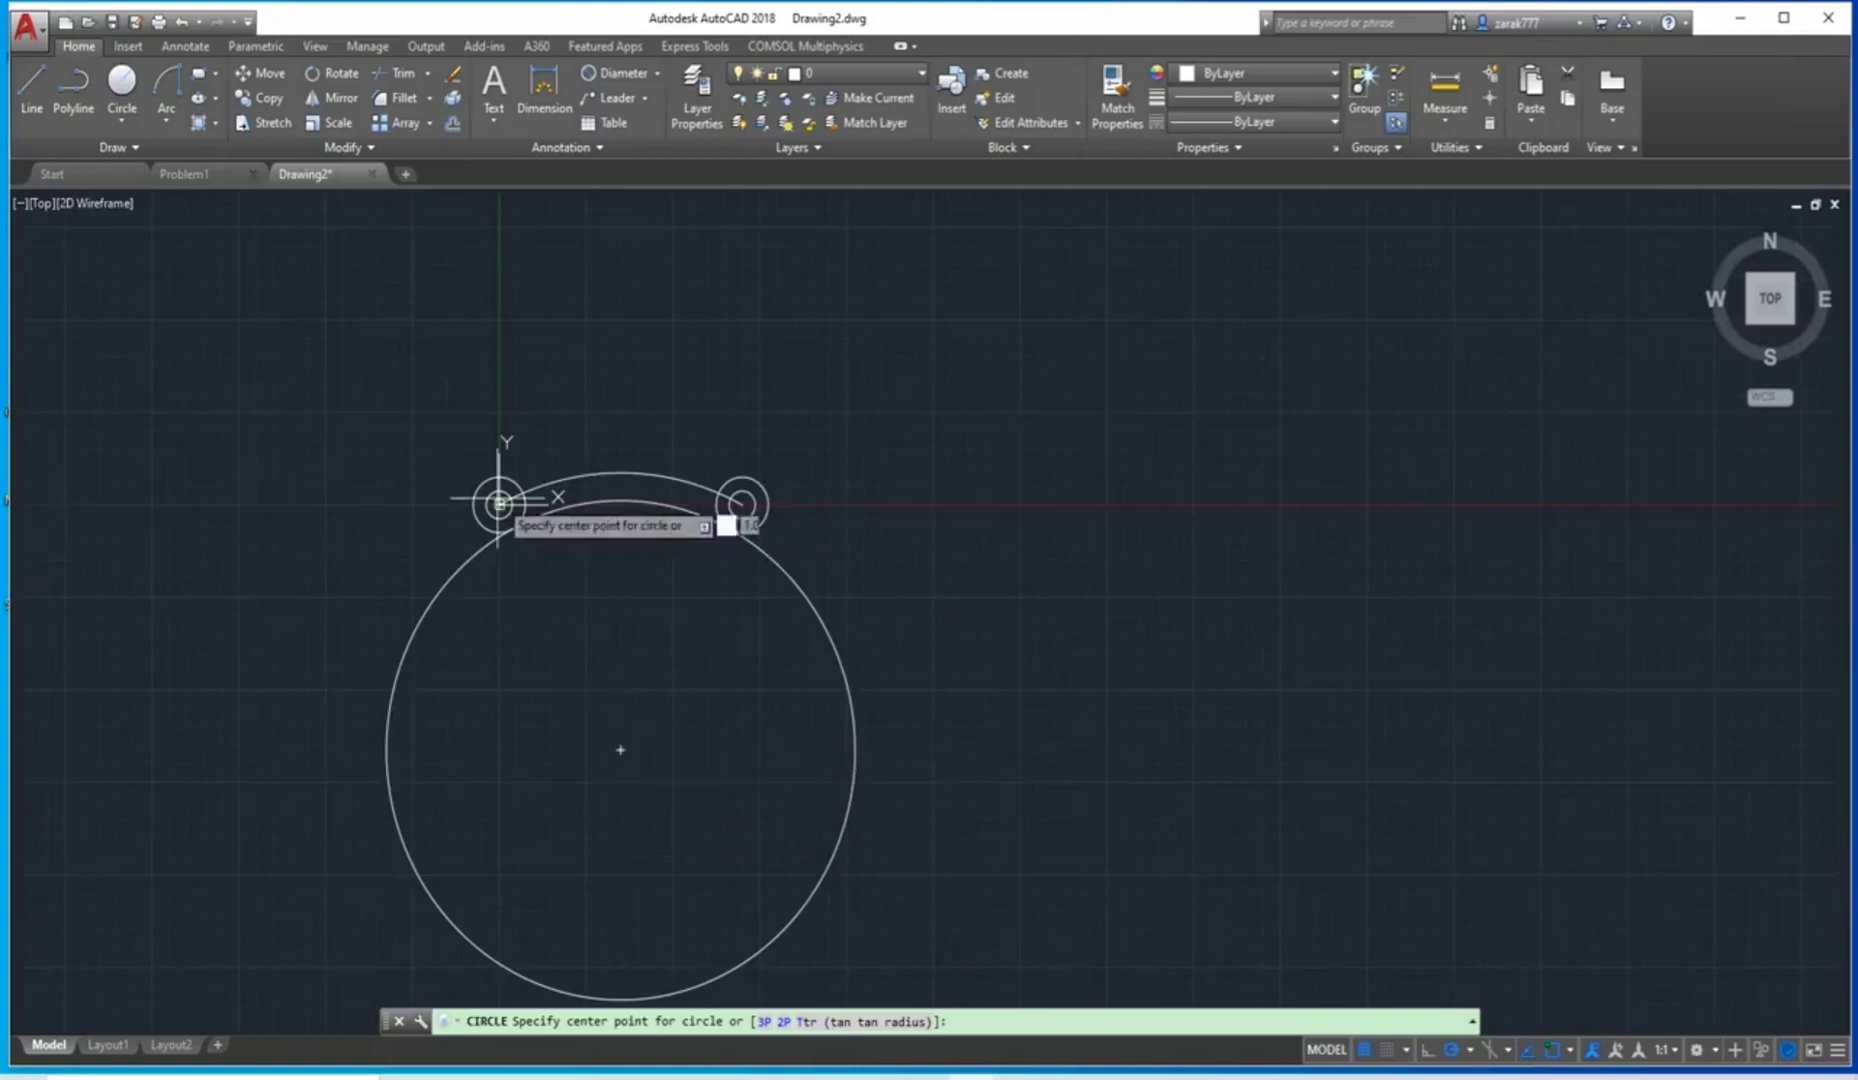
pyautogui.click(619, 749)
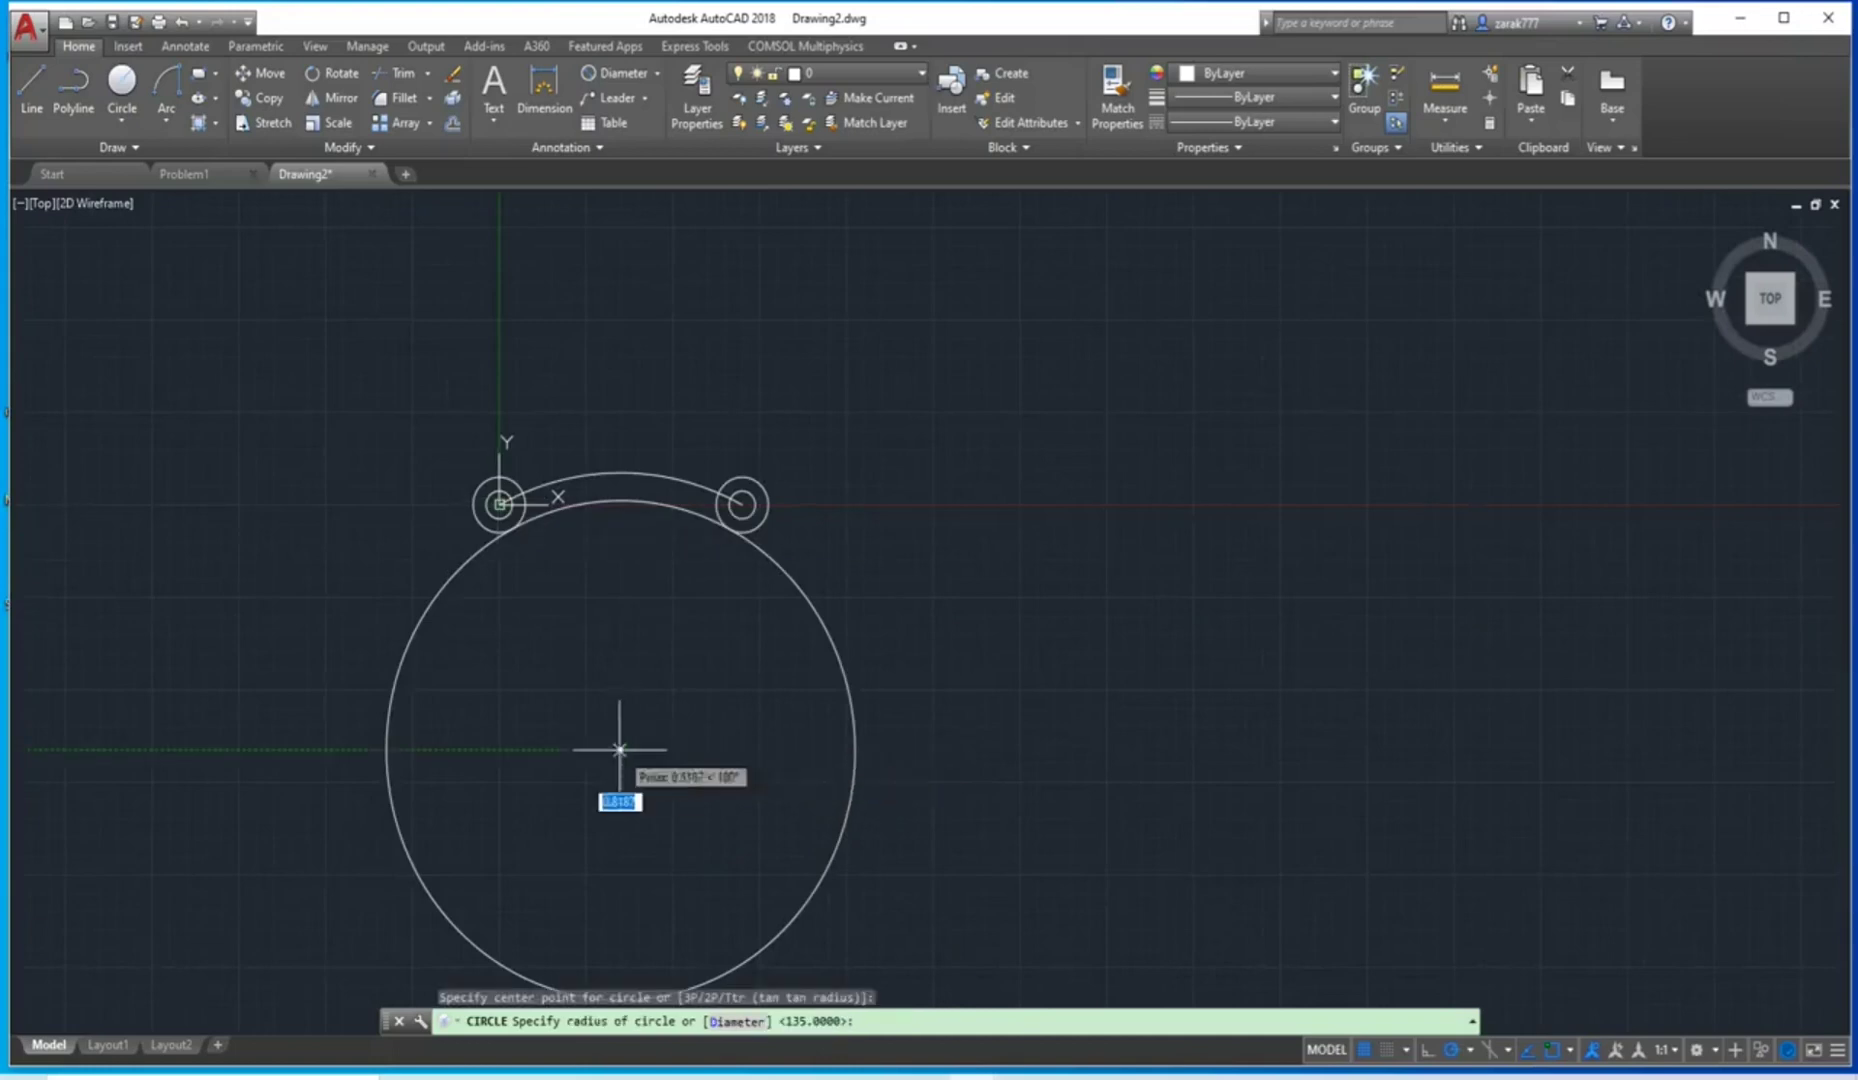
# Size it tangent to the upper-left outer small circle using a Tangent snap override.
pyautogui.rightClick(345, 397)
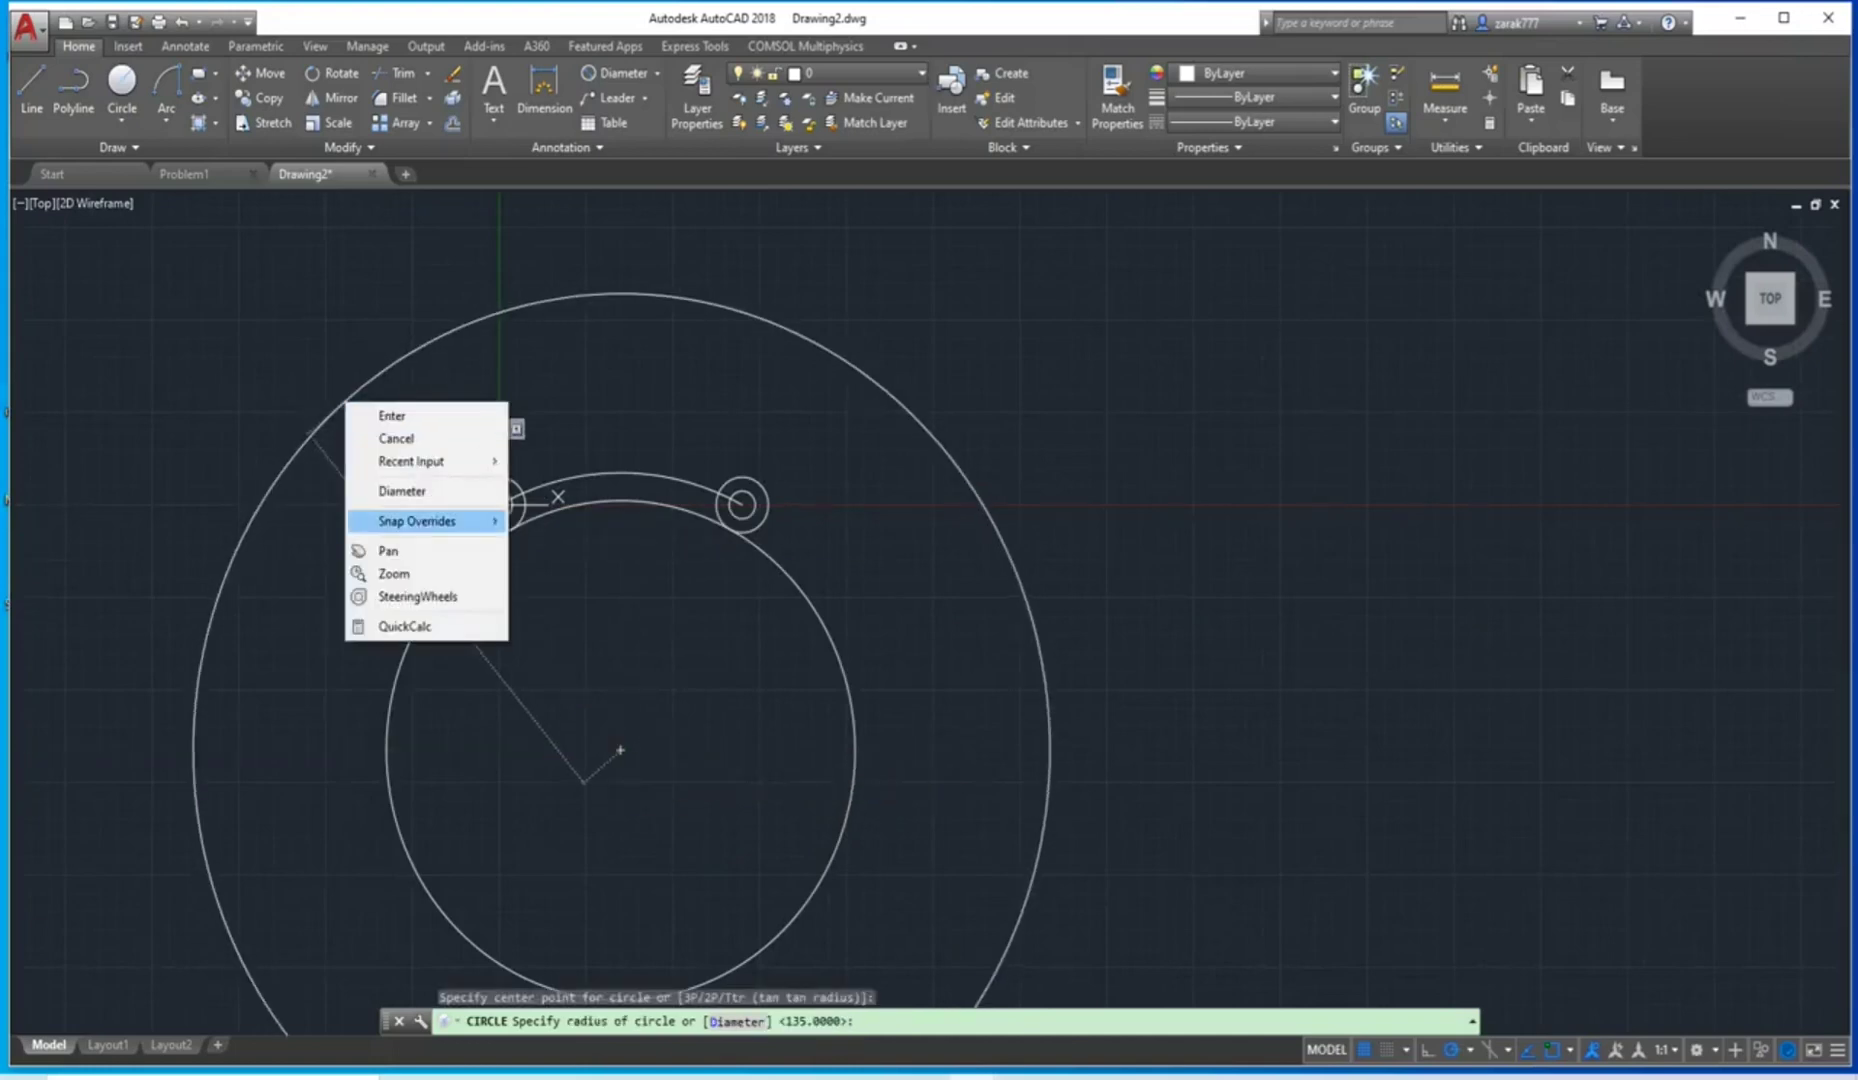
pyautogui.moveTo(417, 521)
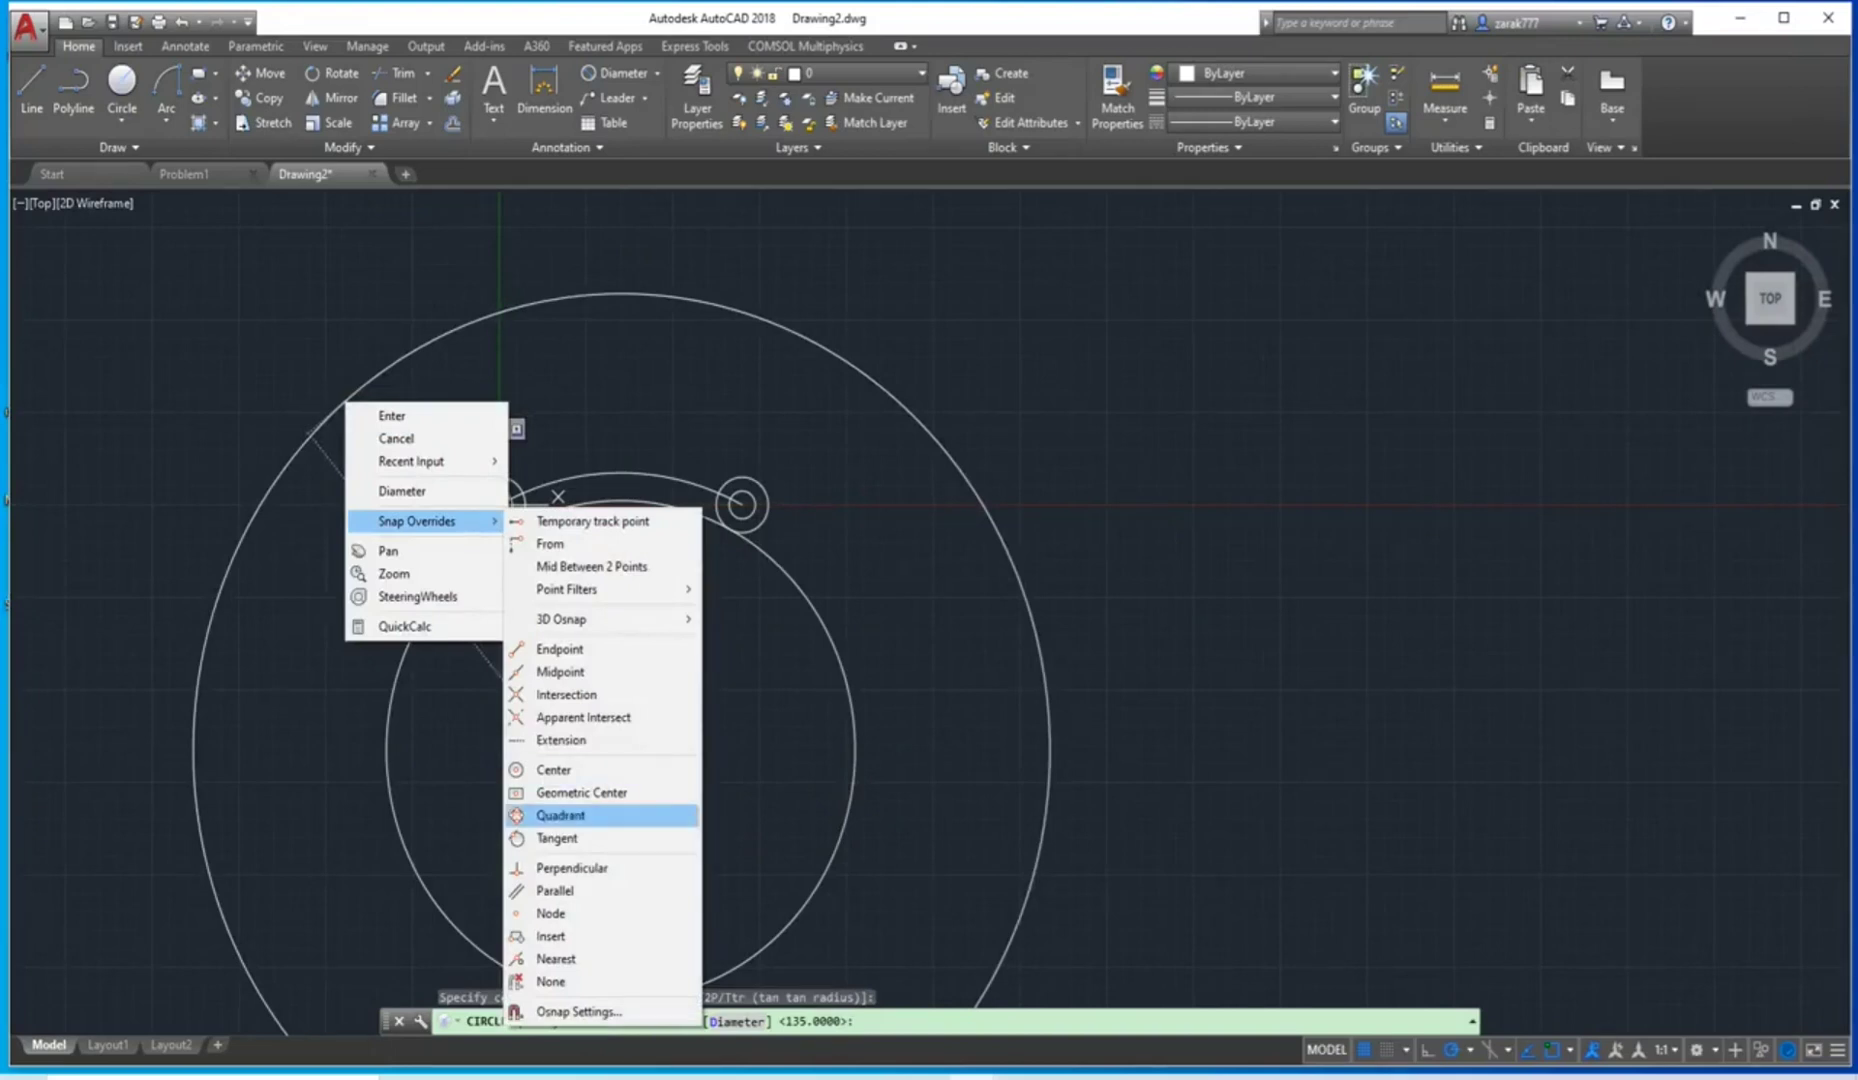
pyautogui.click(556, 838)
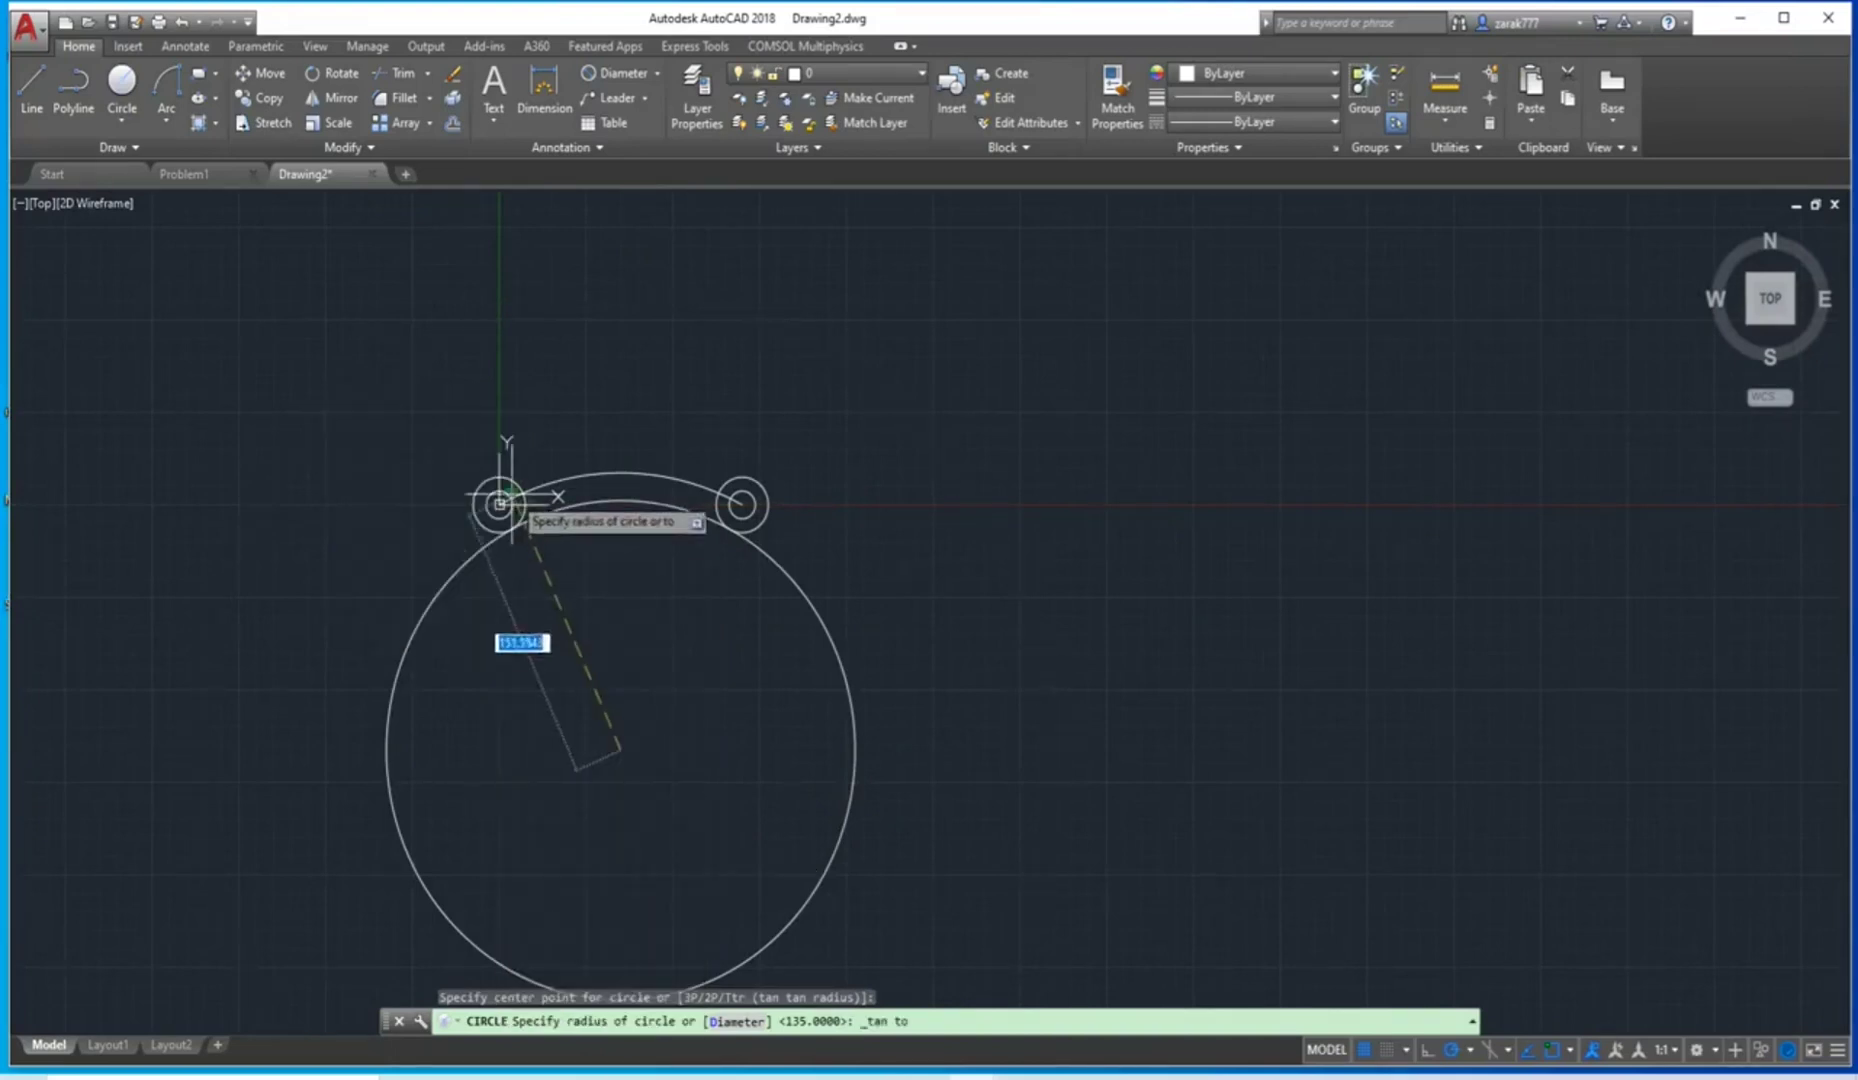
pyautogui.scroll(5, 507, 497)
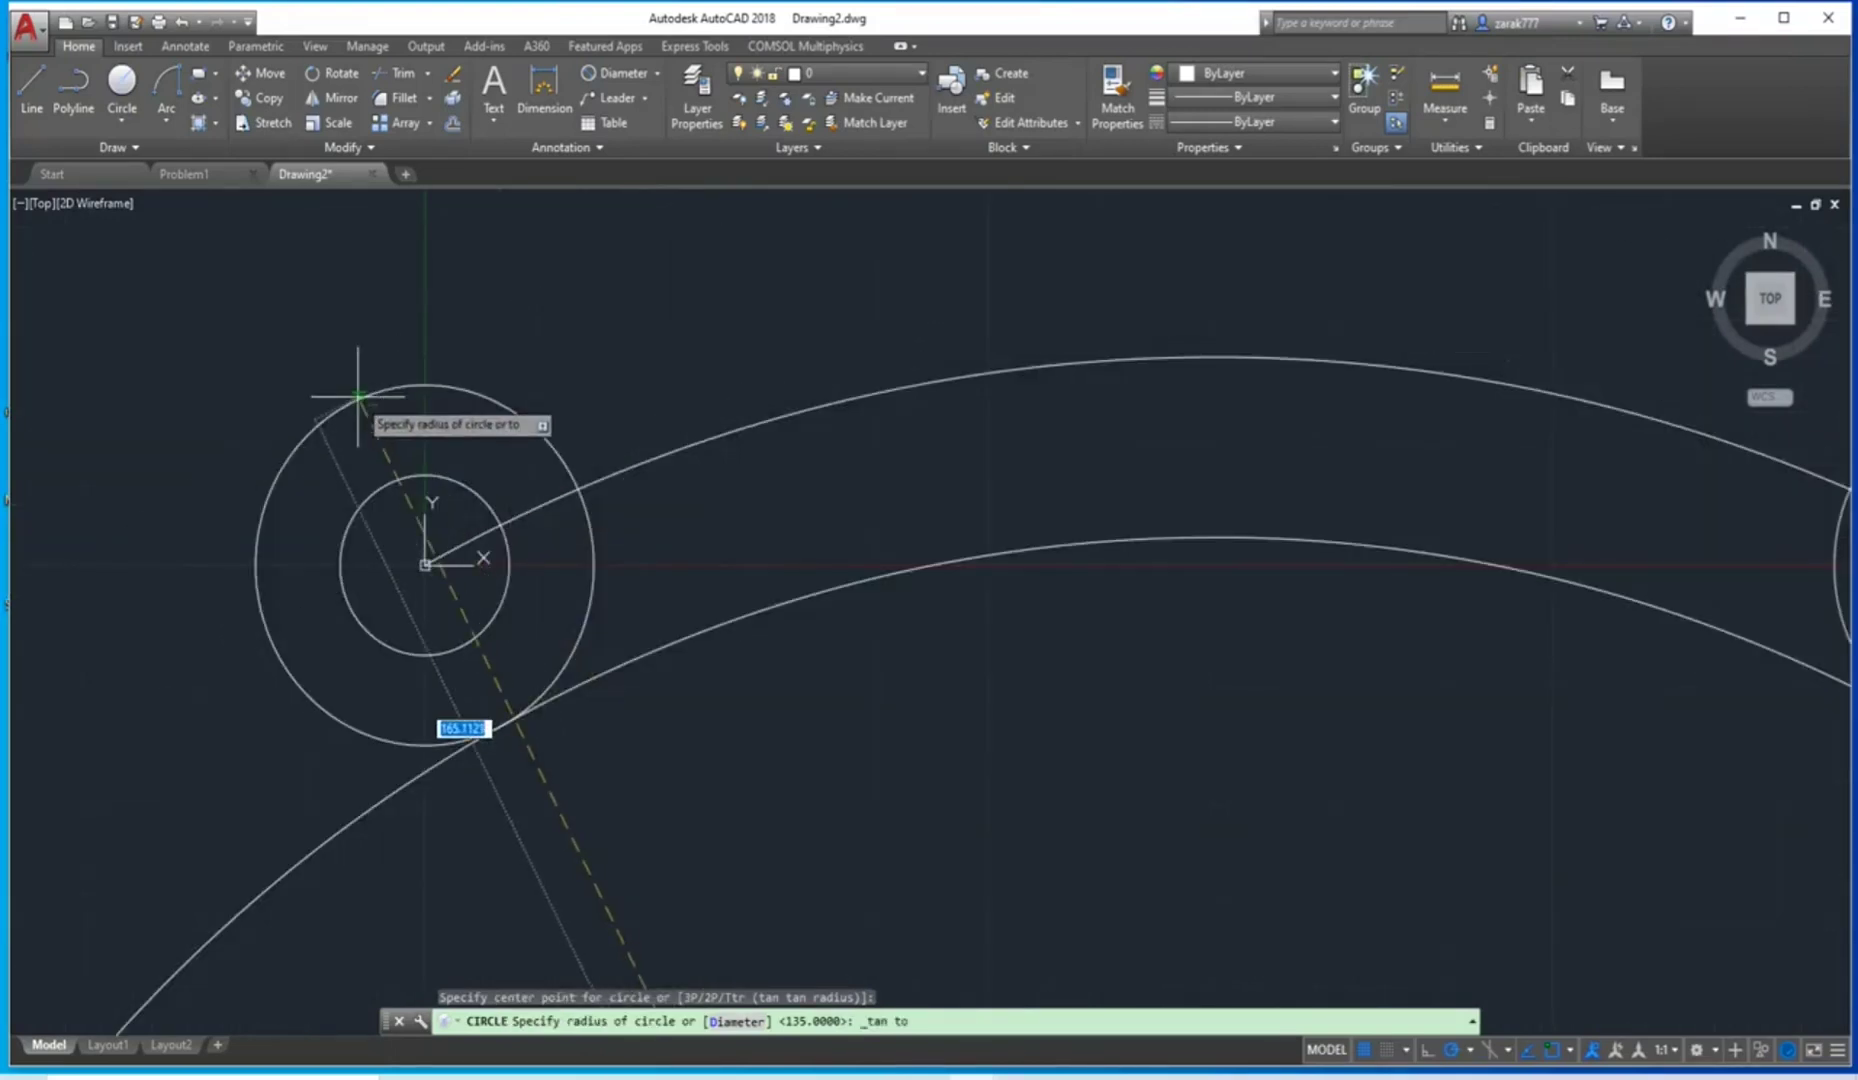
pyautogui.click(358, 396)
pyautogui.scroll(-10, 669, 510)
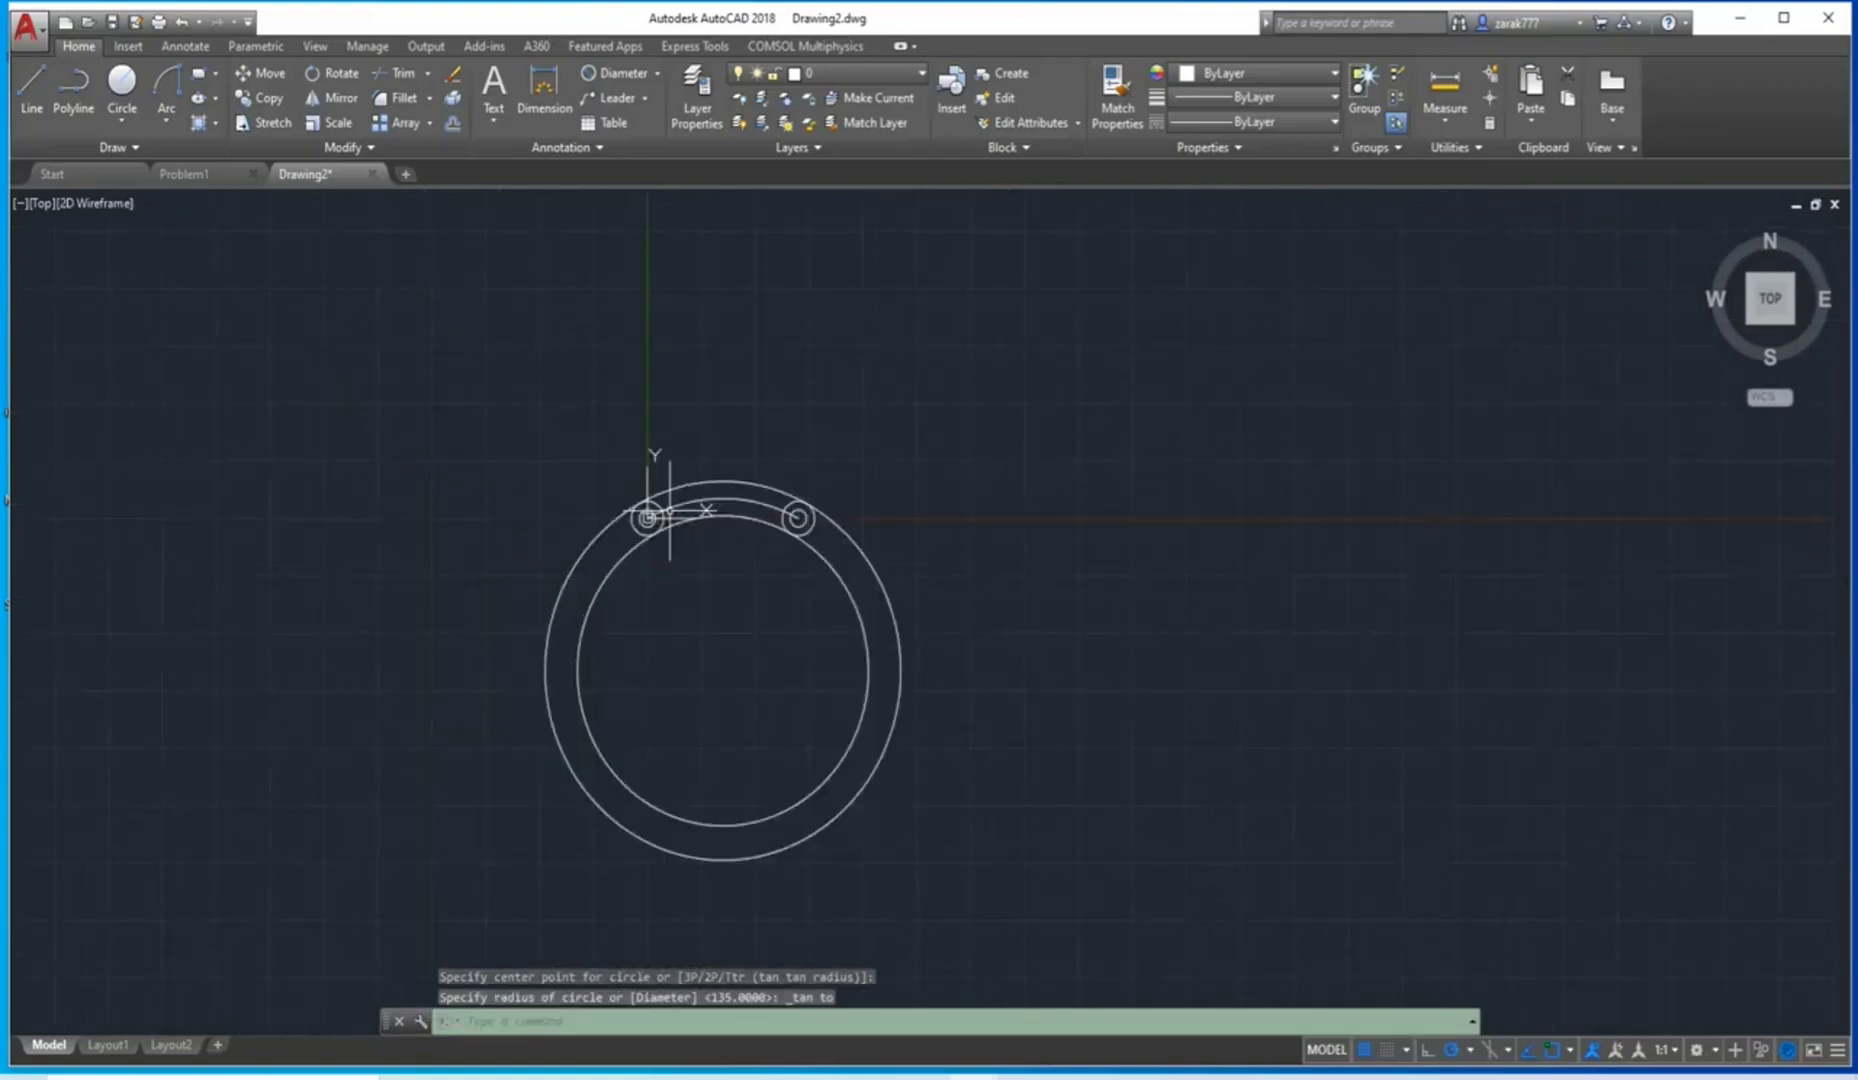
pyautogui.scroll(5, 669, 510)
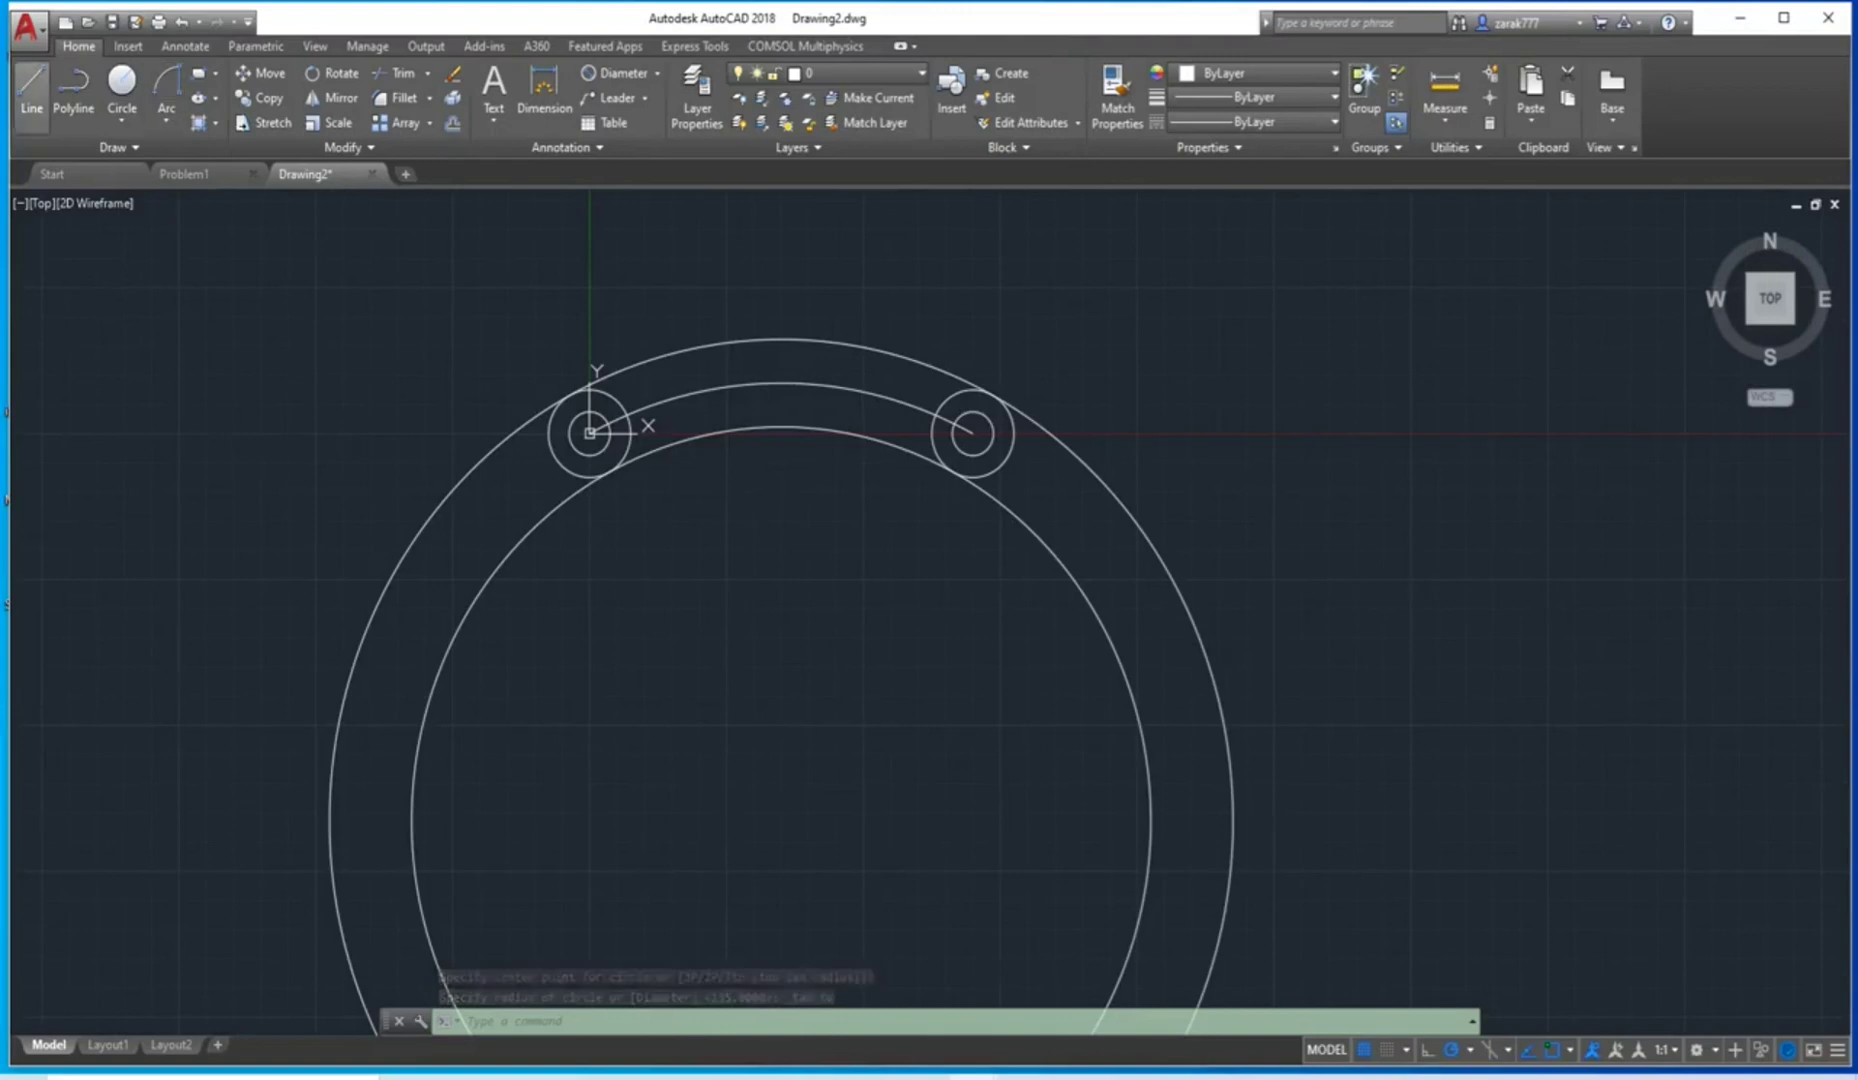
# Draw a single 35-unit vertical line downward from a point on the arc.
pyautogui.click(31, 92)
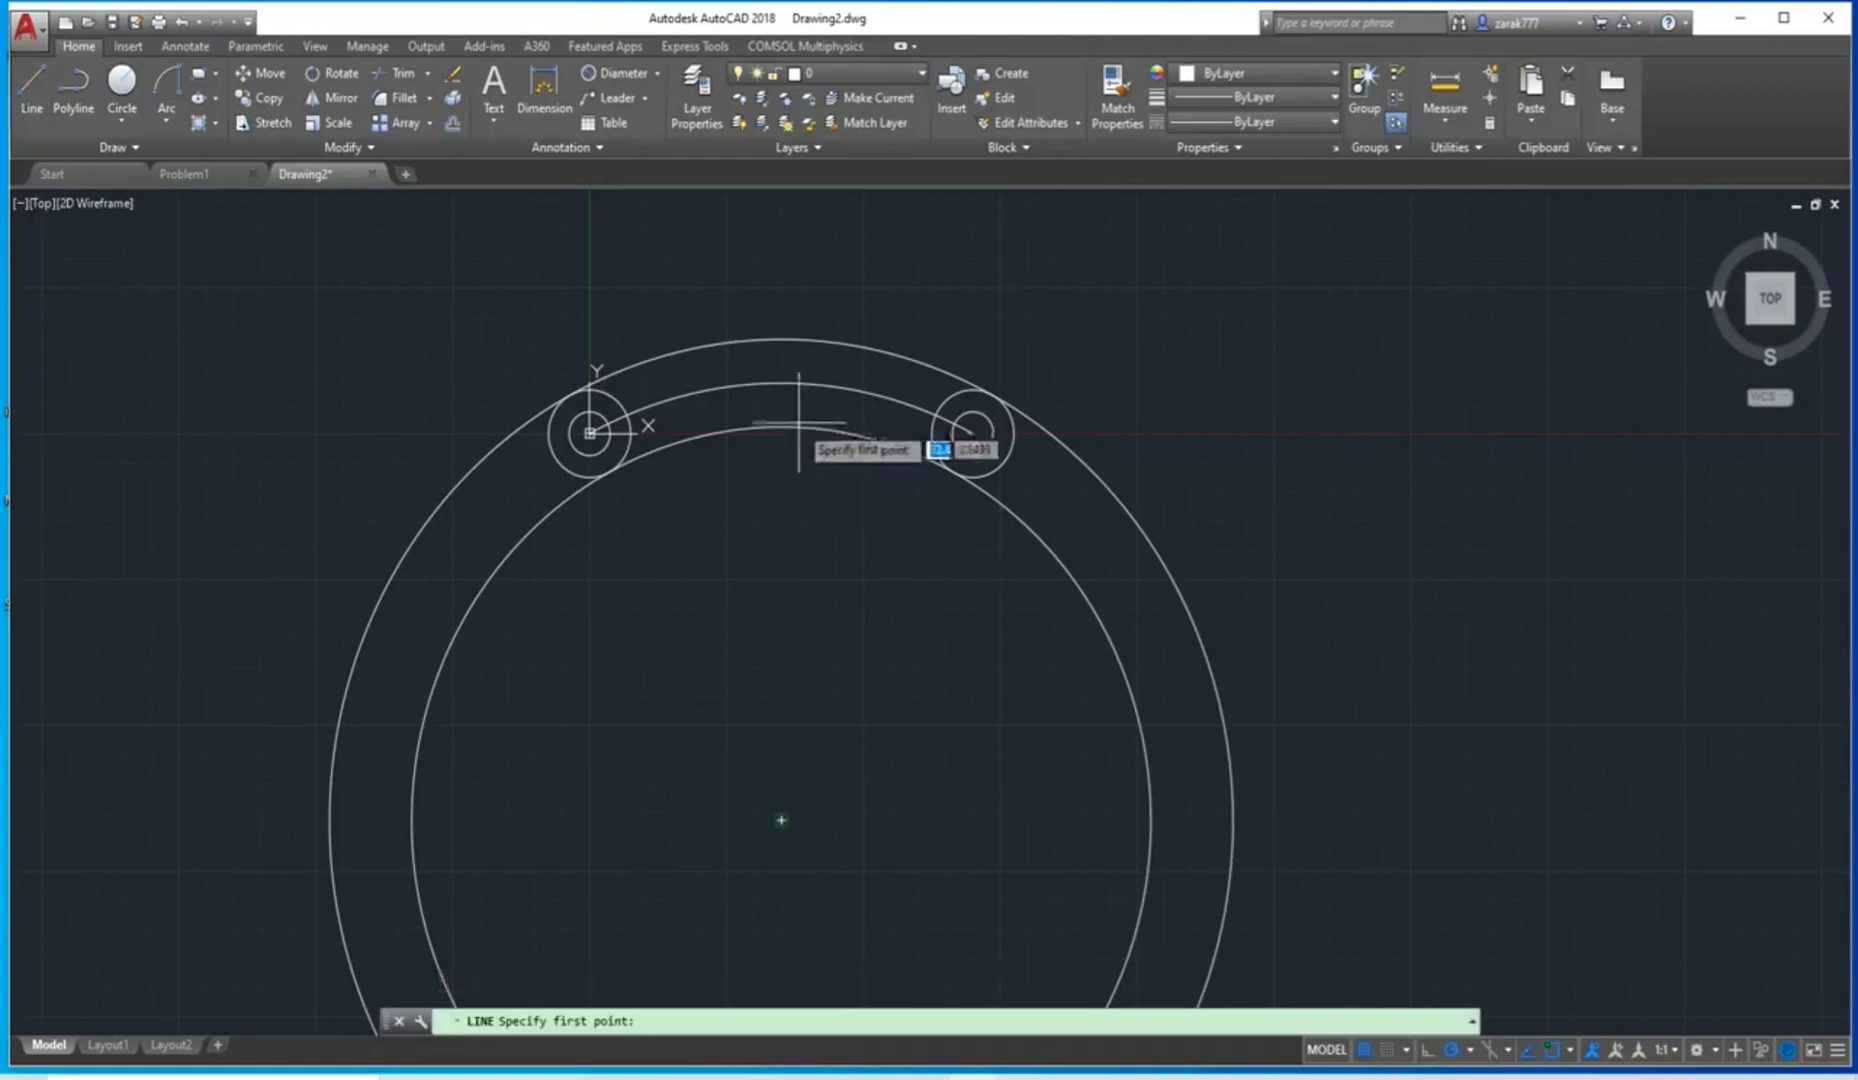
pyautogui.click(781, 383)
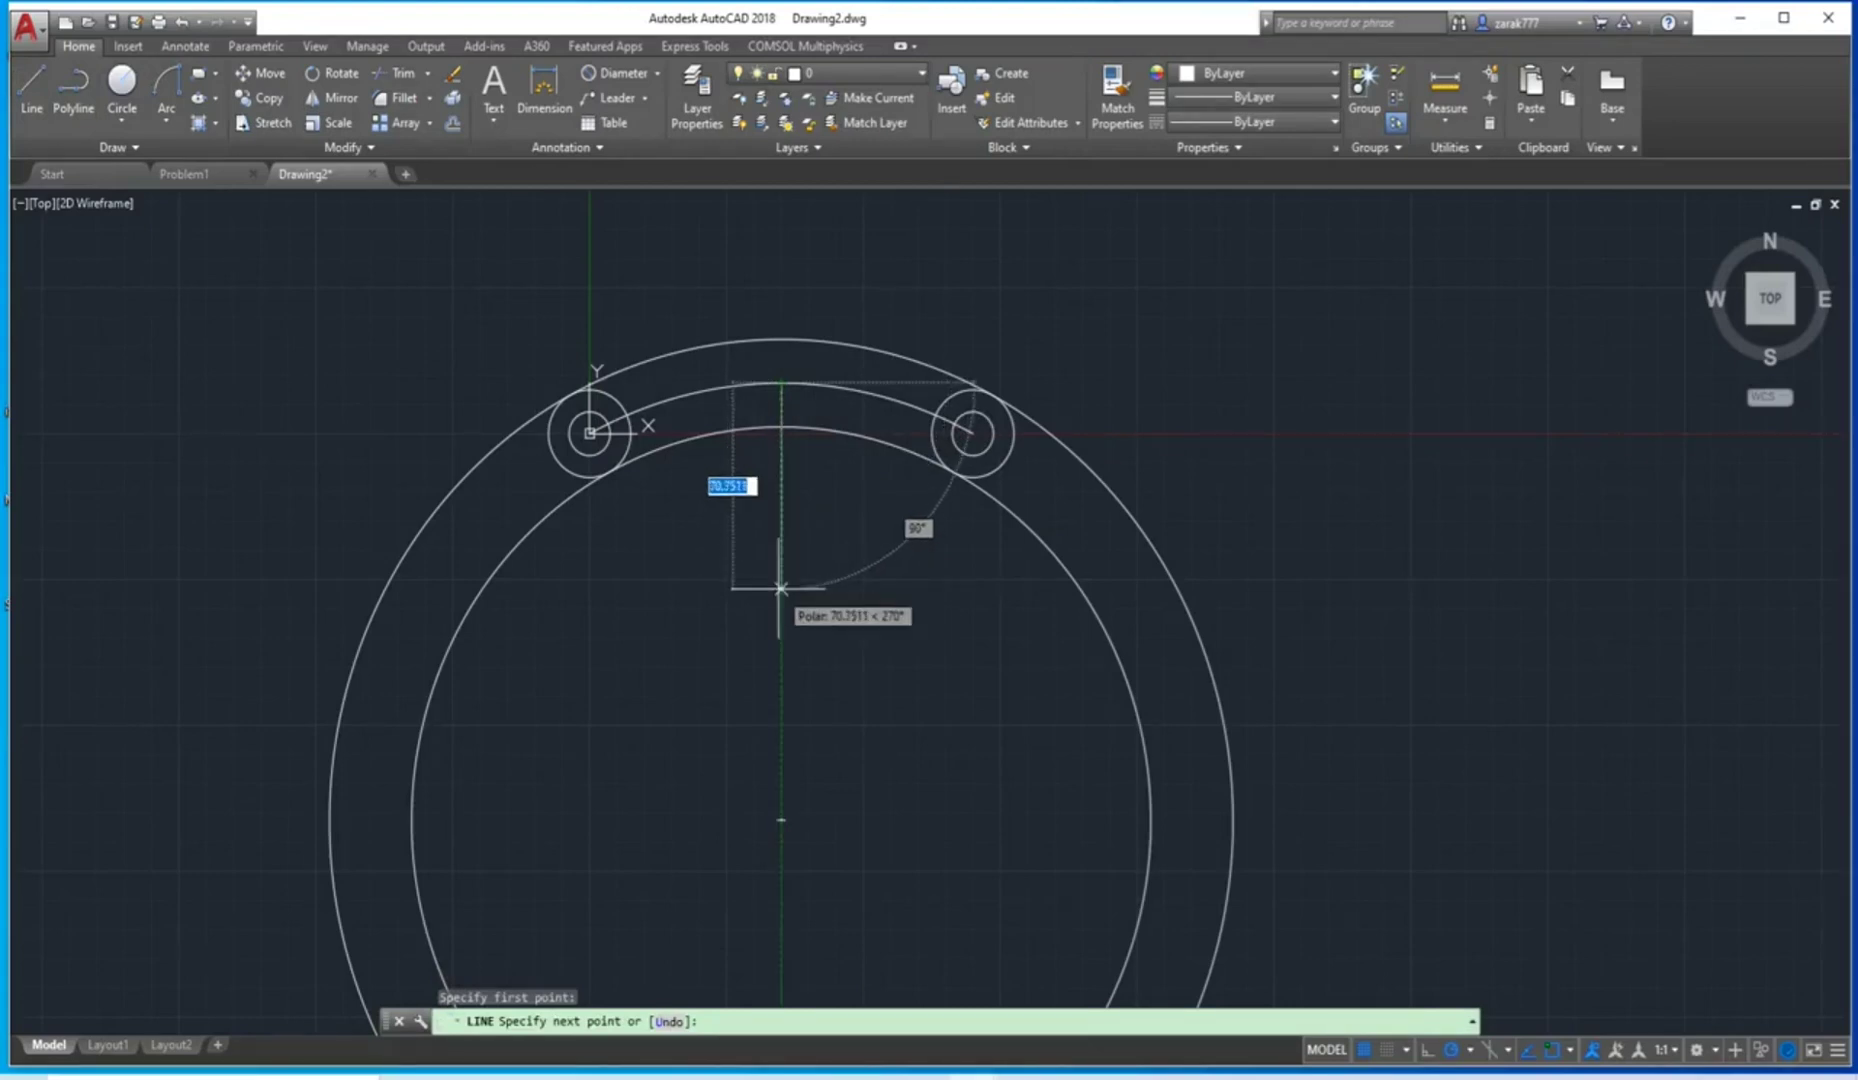
pyautogui.write('35')
pyautogui.press('Return')
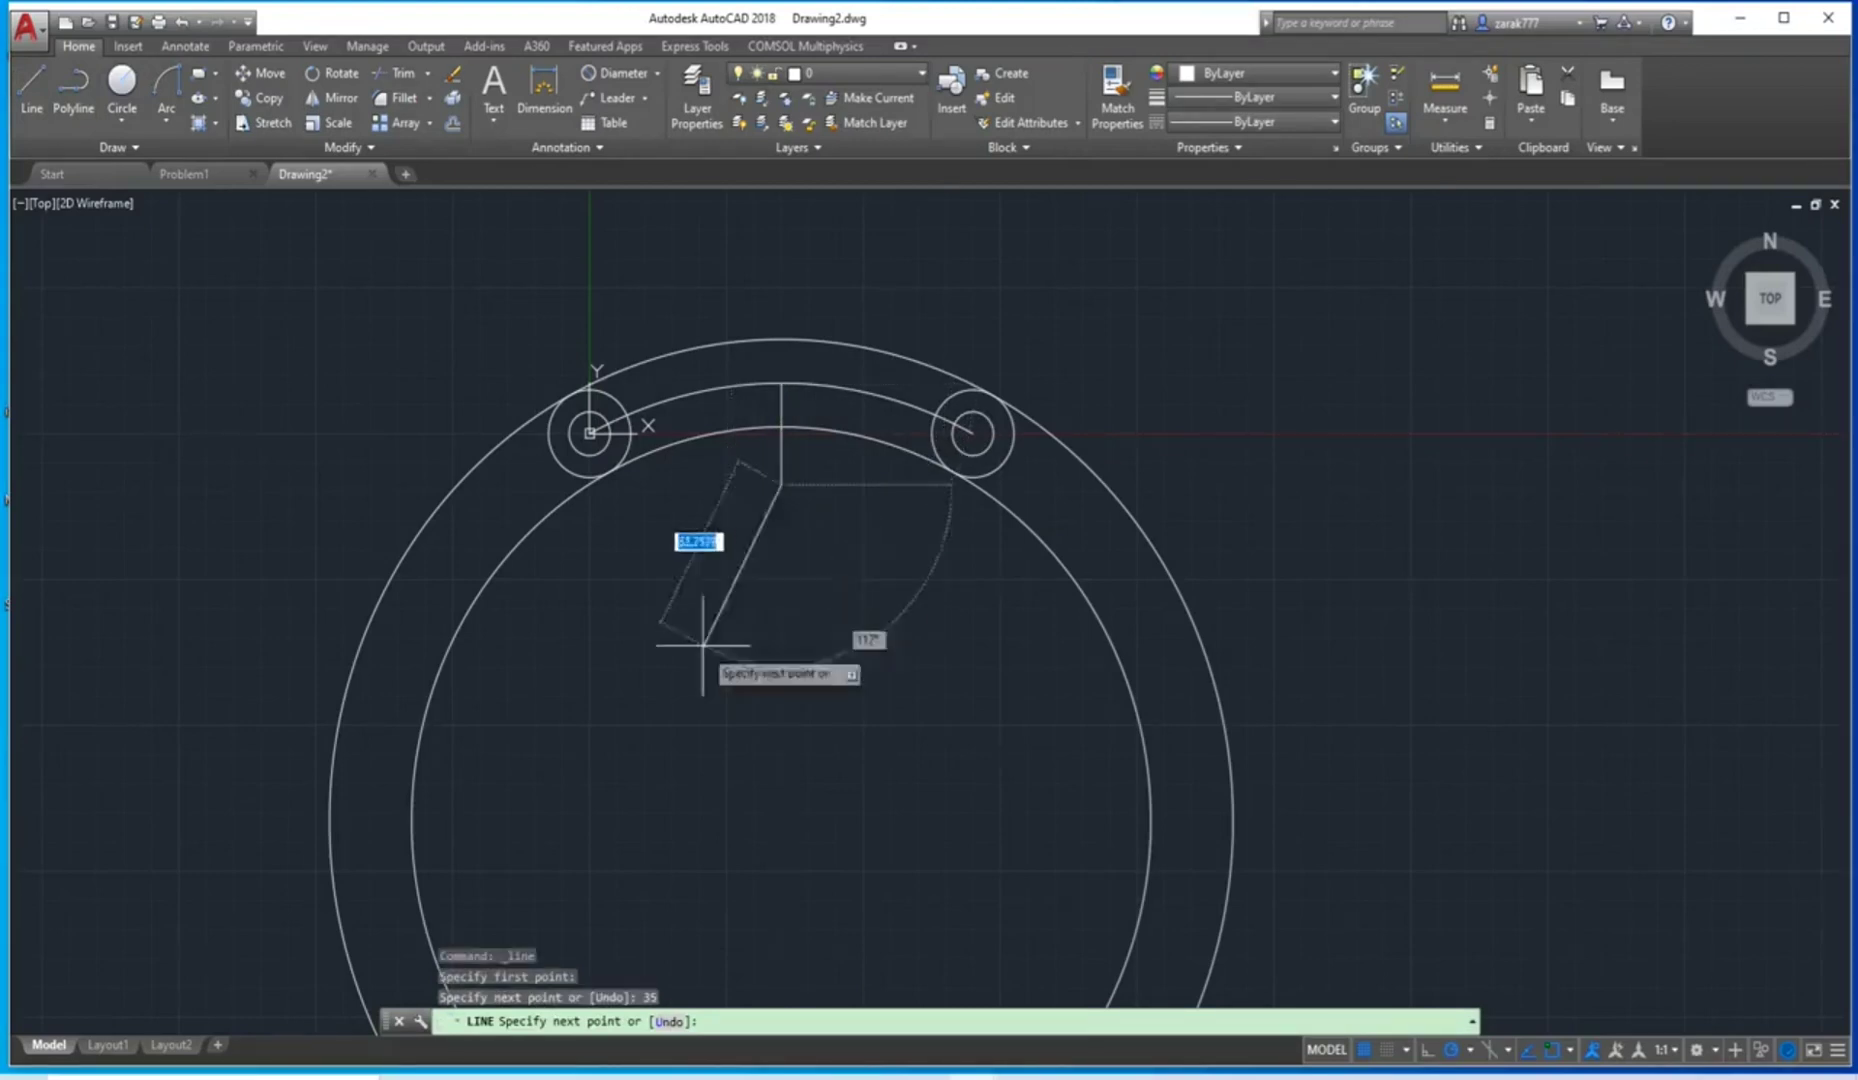
pyautogui.press('Escape')
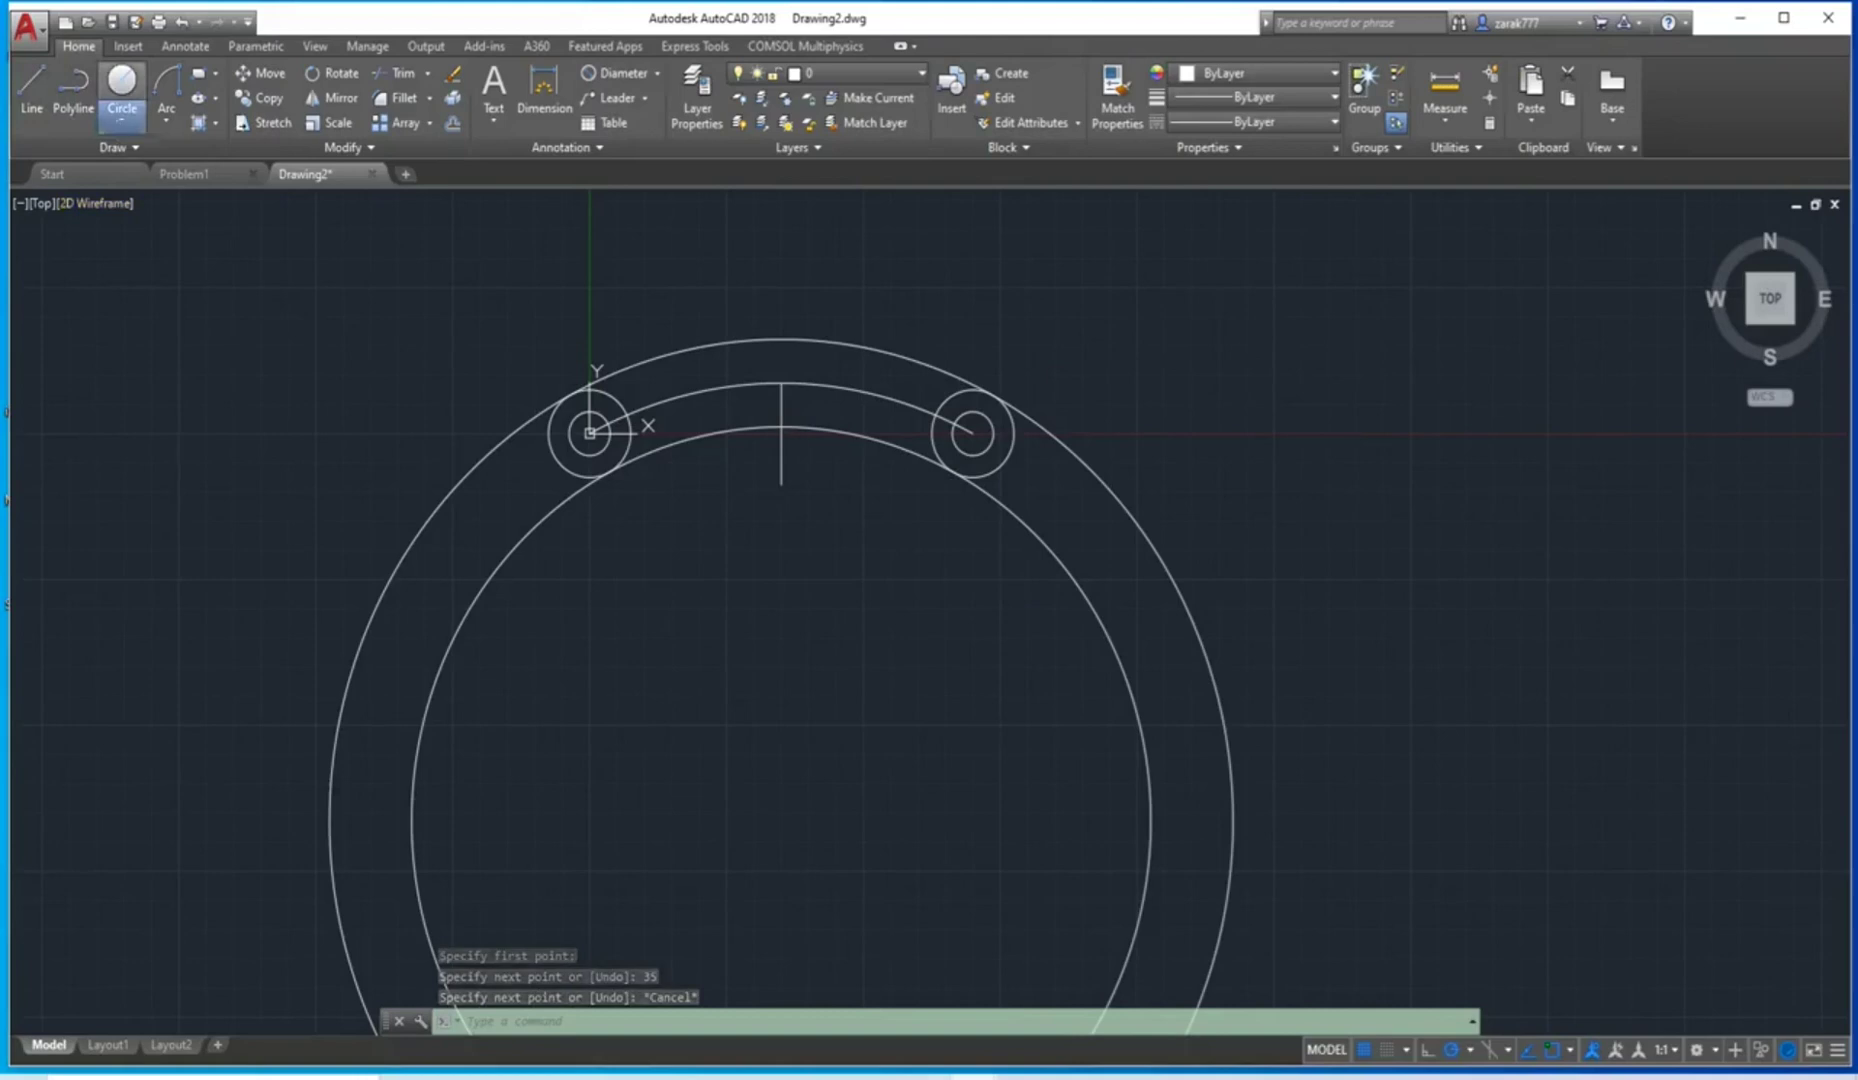
# Draw concentric circles of radius 15 and 28 centred on the vertical guide line's lower endpoint.
pyautogui.click(122, 88)
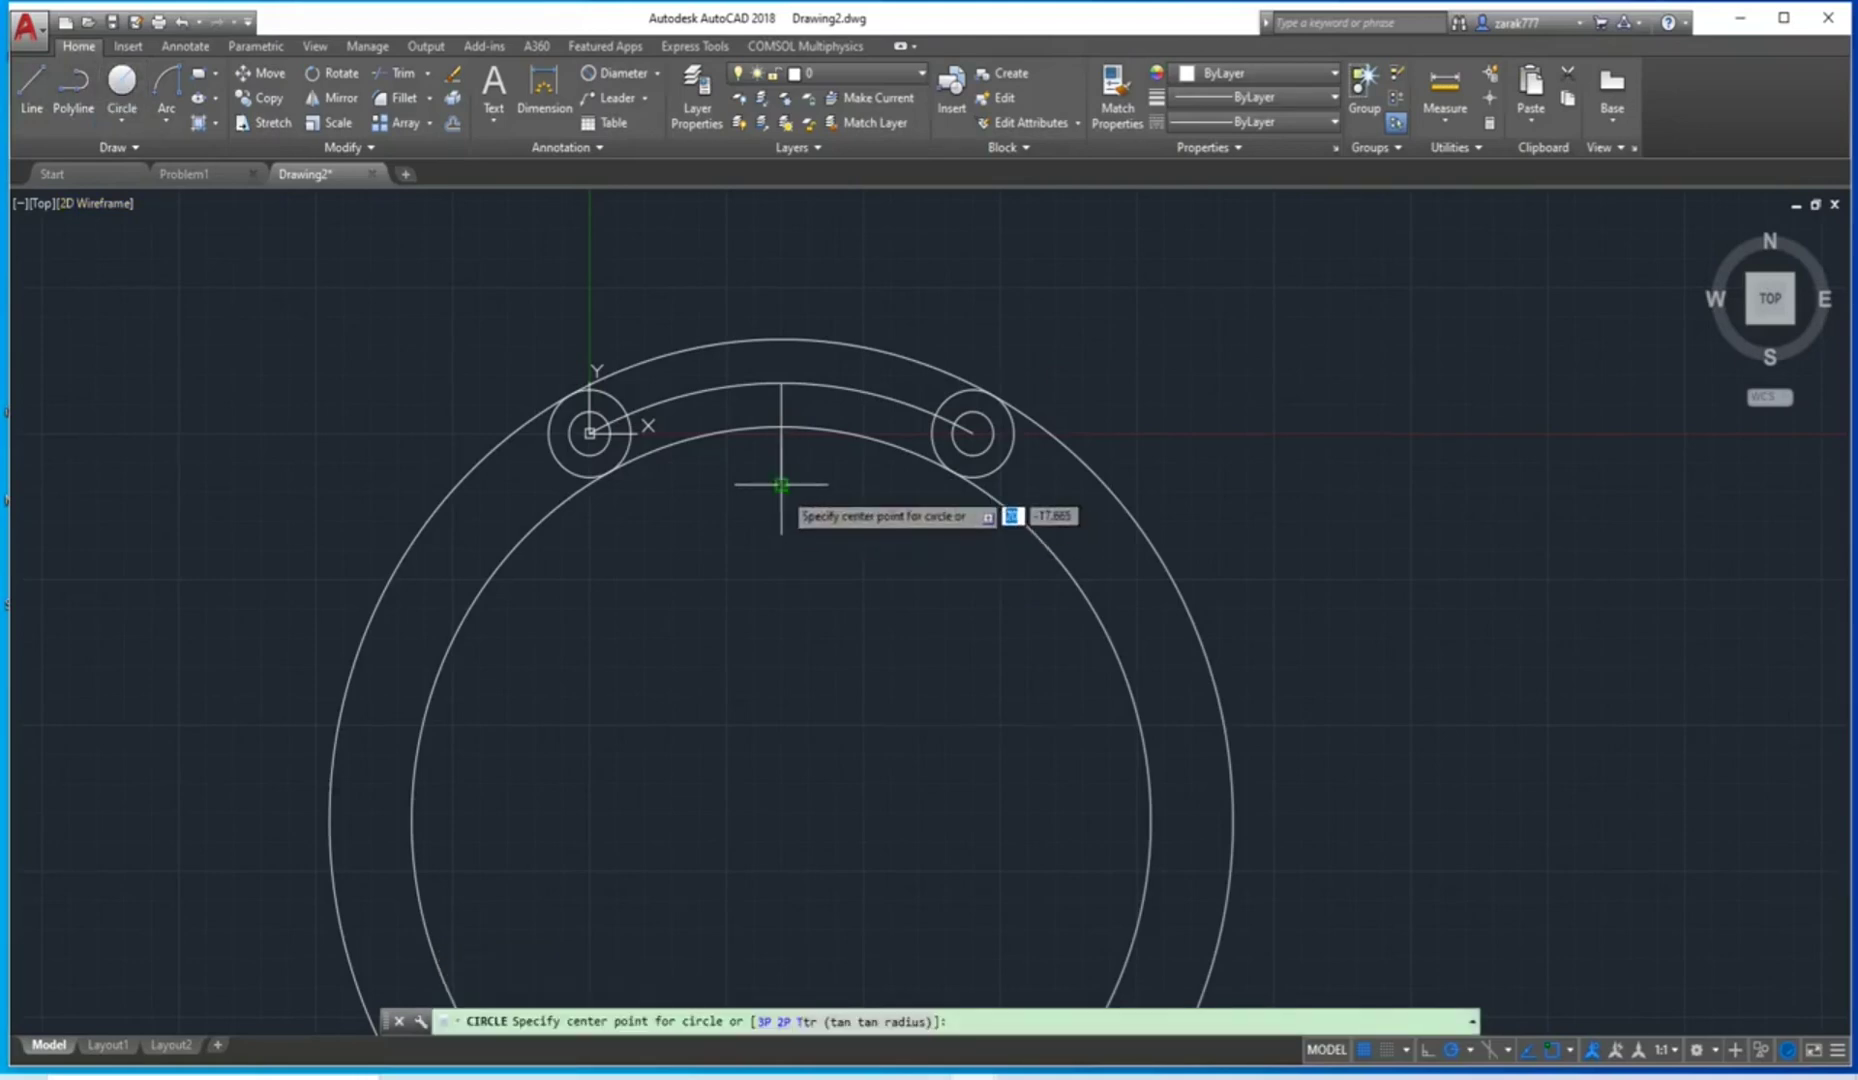
pyautogui.click(781, 485)
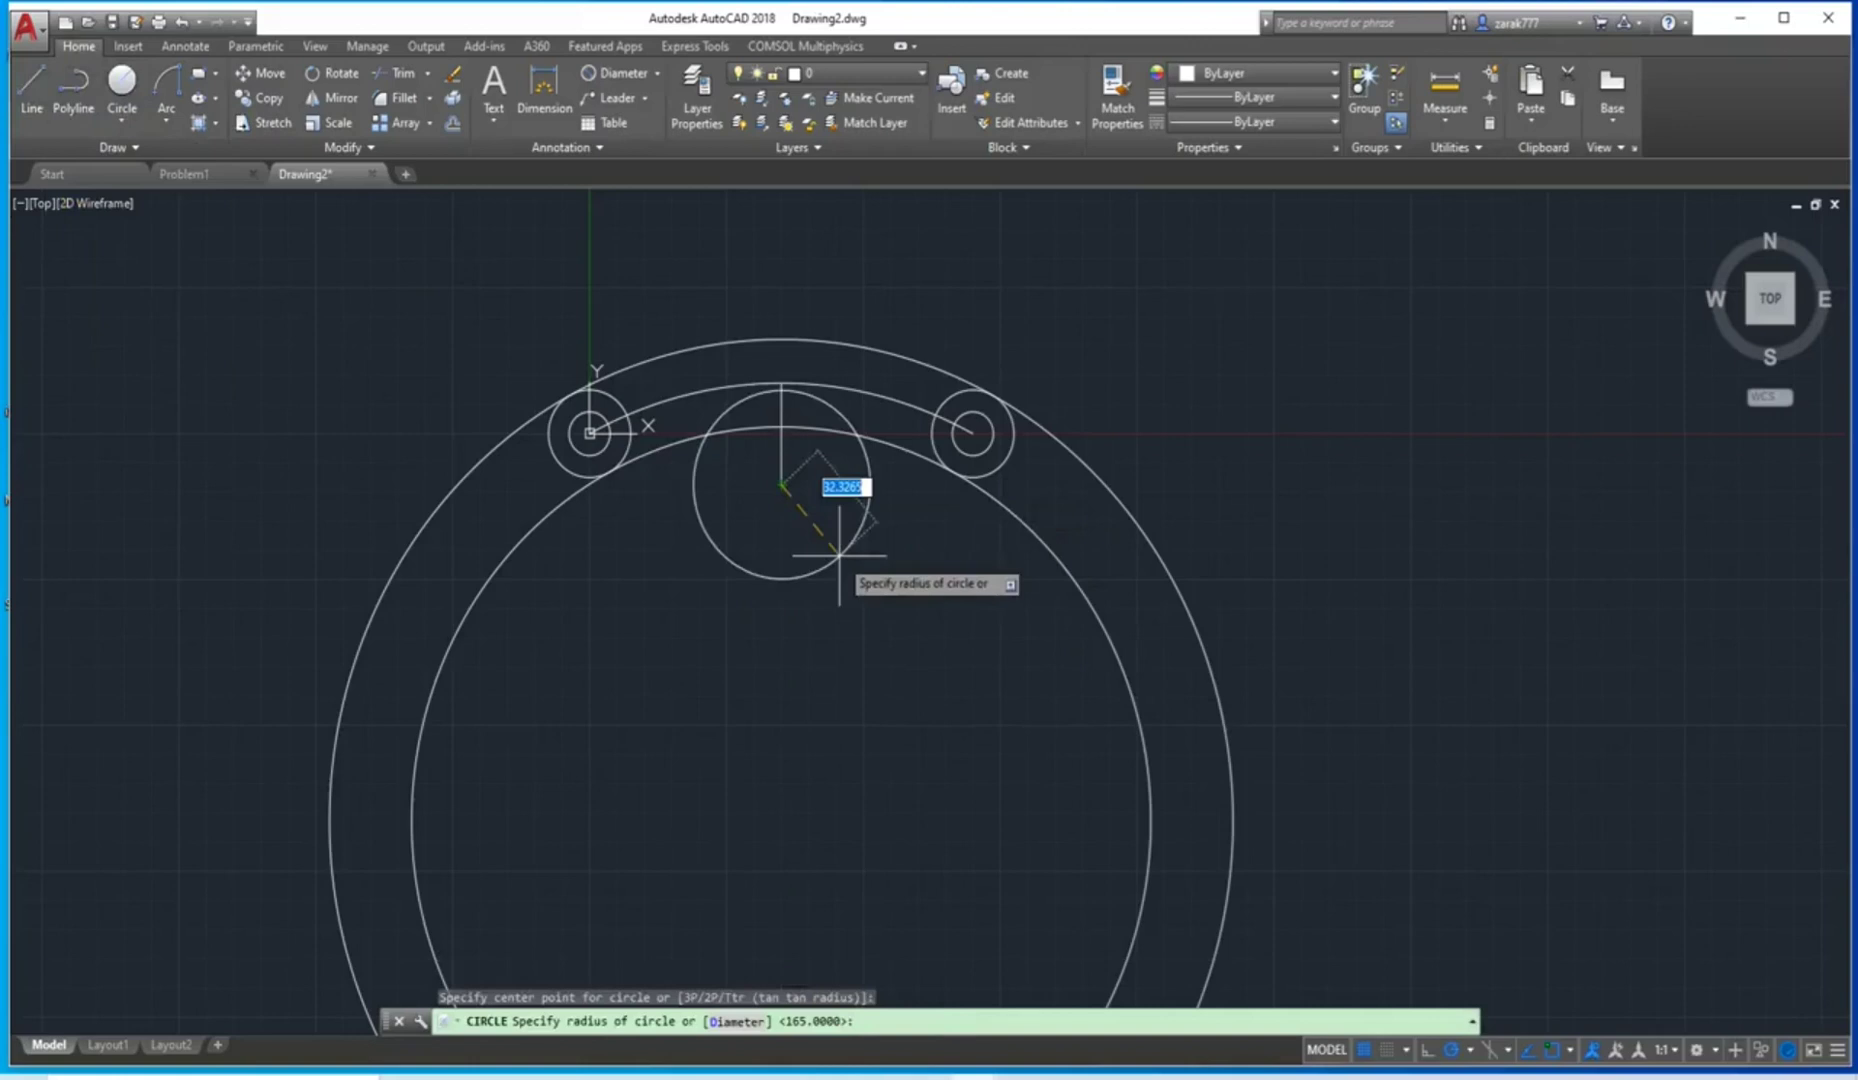
pyautogui.write('15')
pyautogui.press('Return')
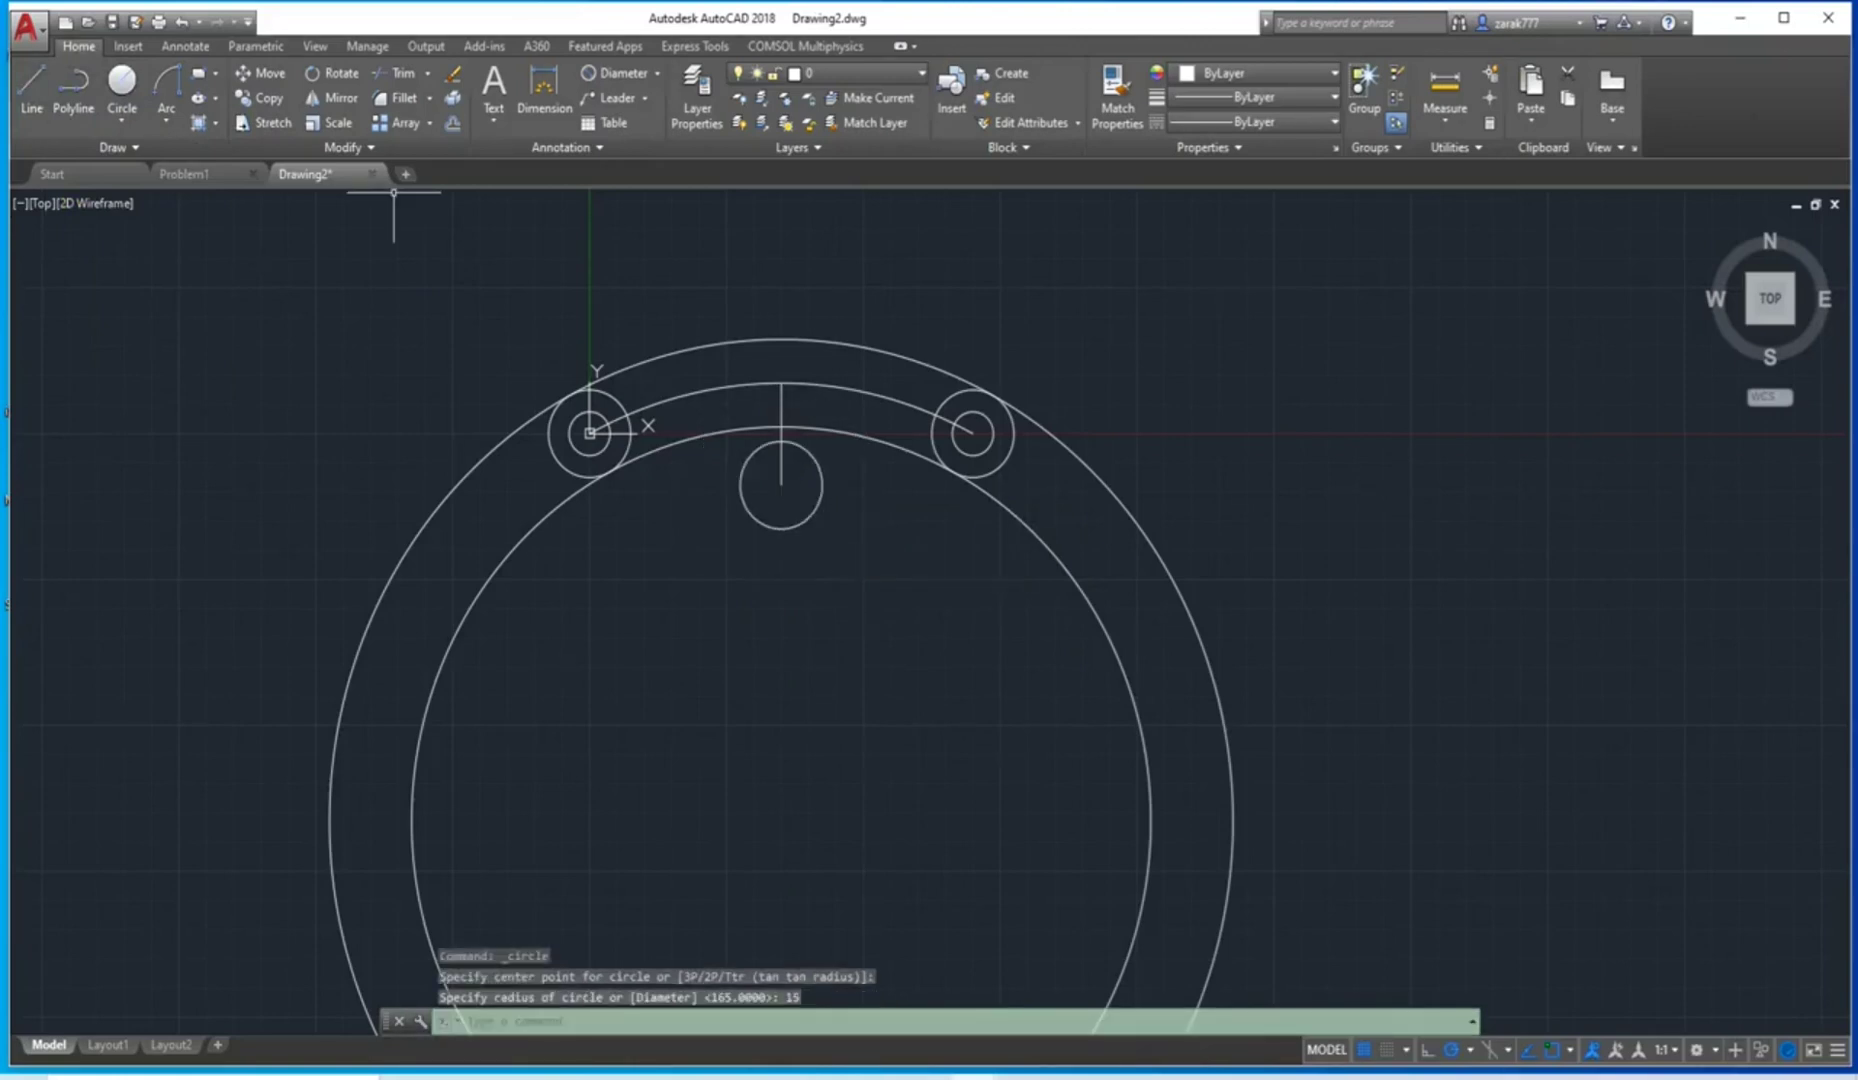
pyautogui.click(121, 88)
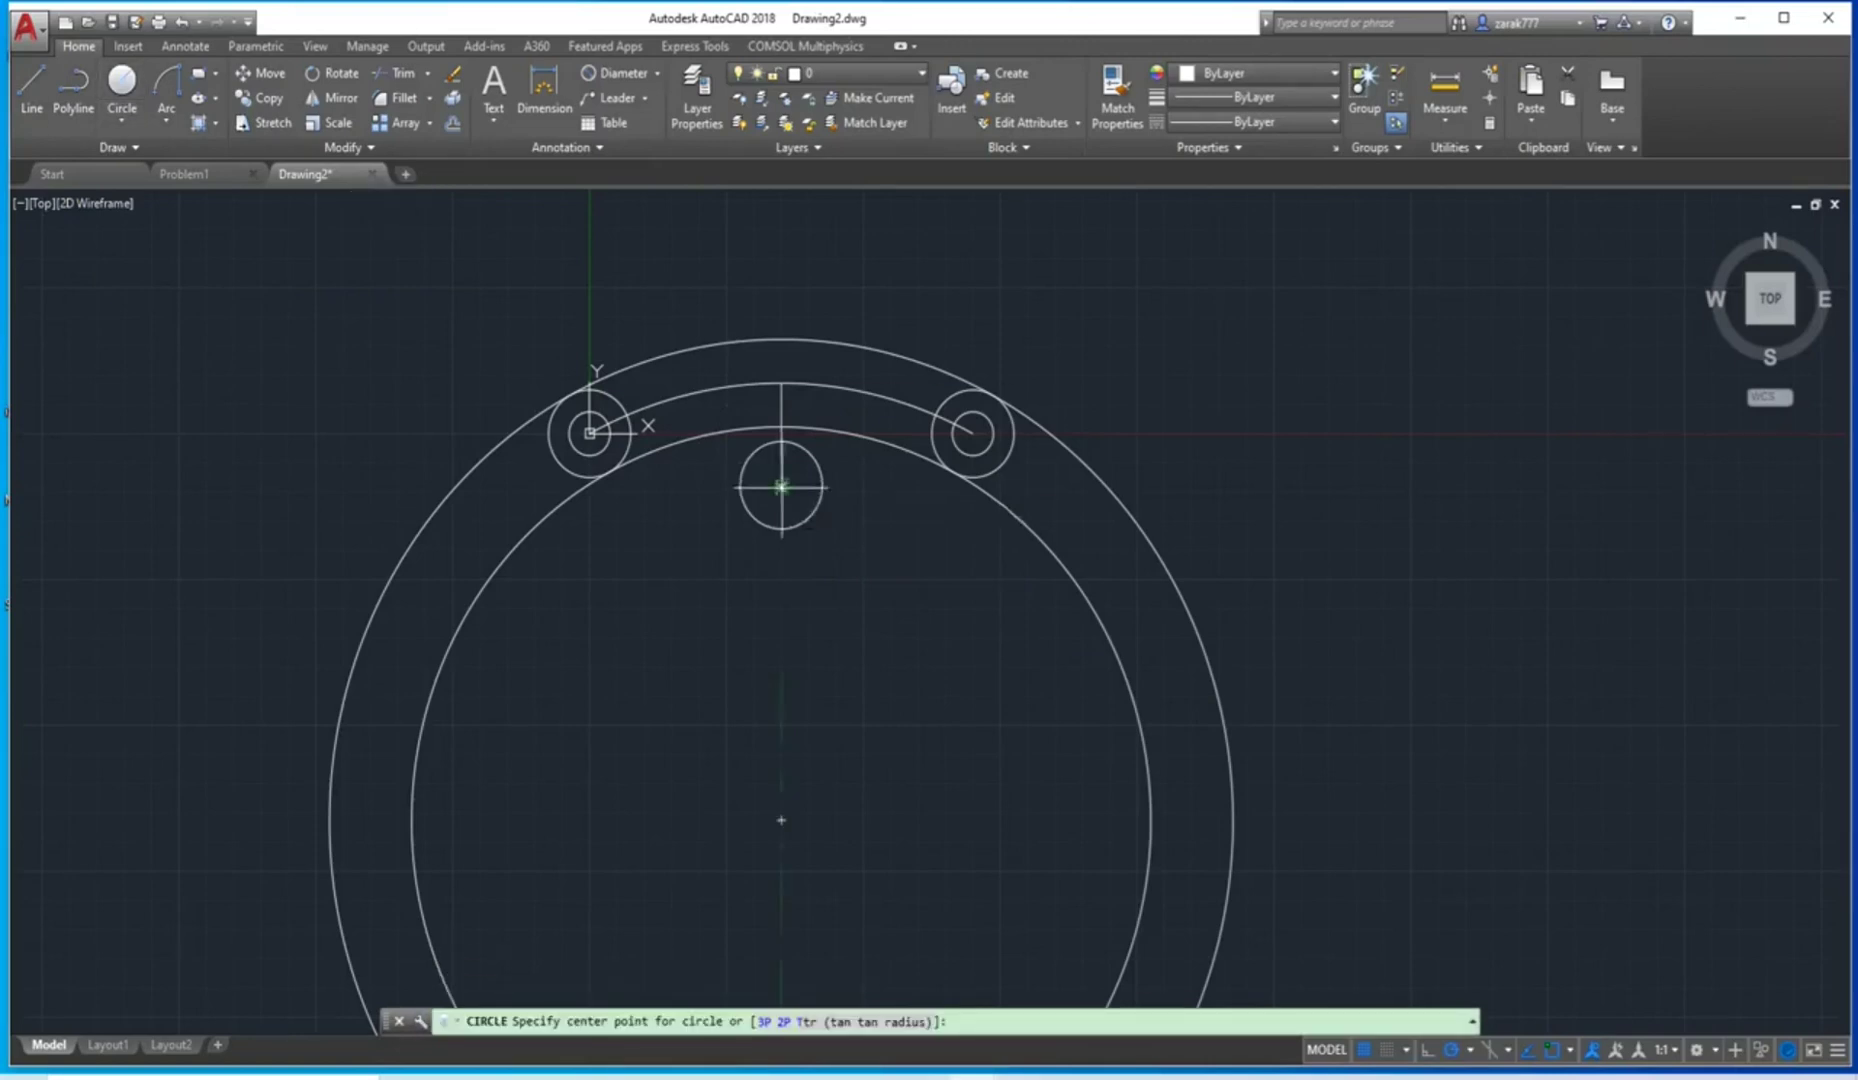
pyautogui.click(781, 487)
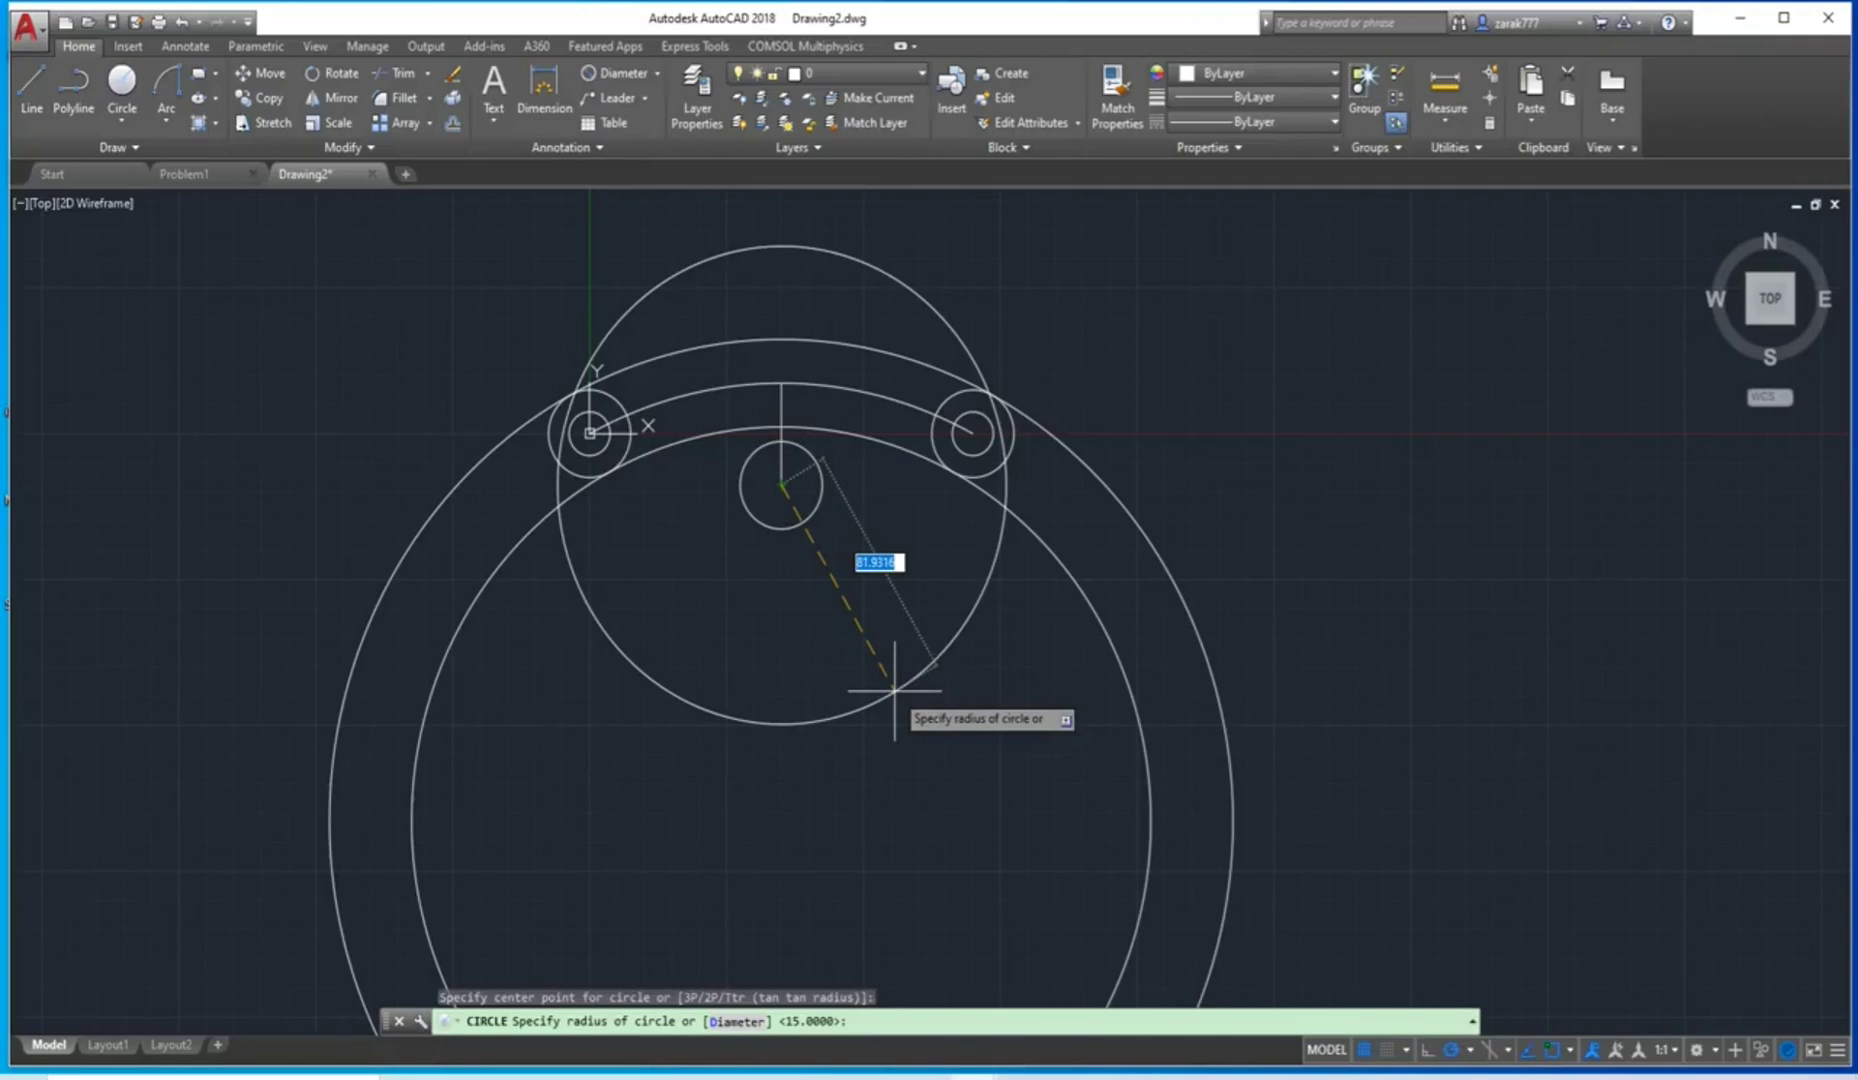
pyautogui.write('28')
pyautogui.press('Return')
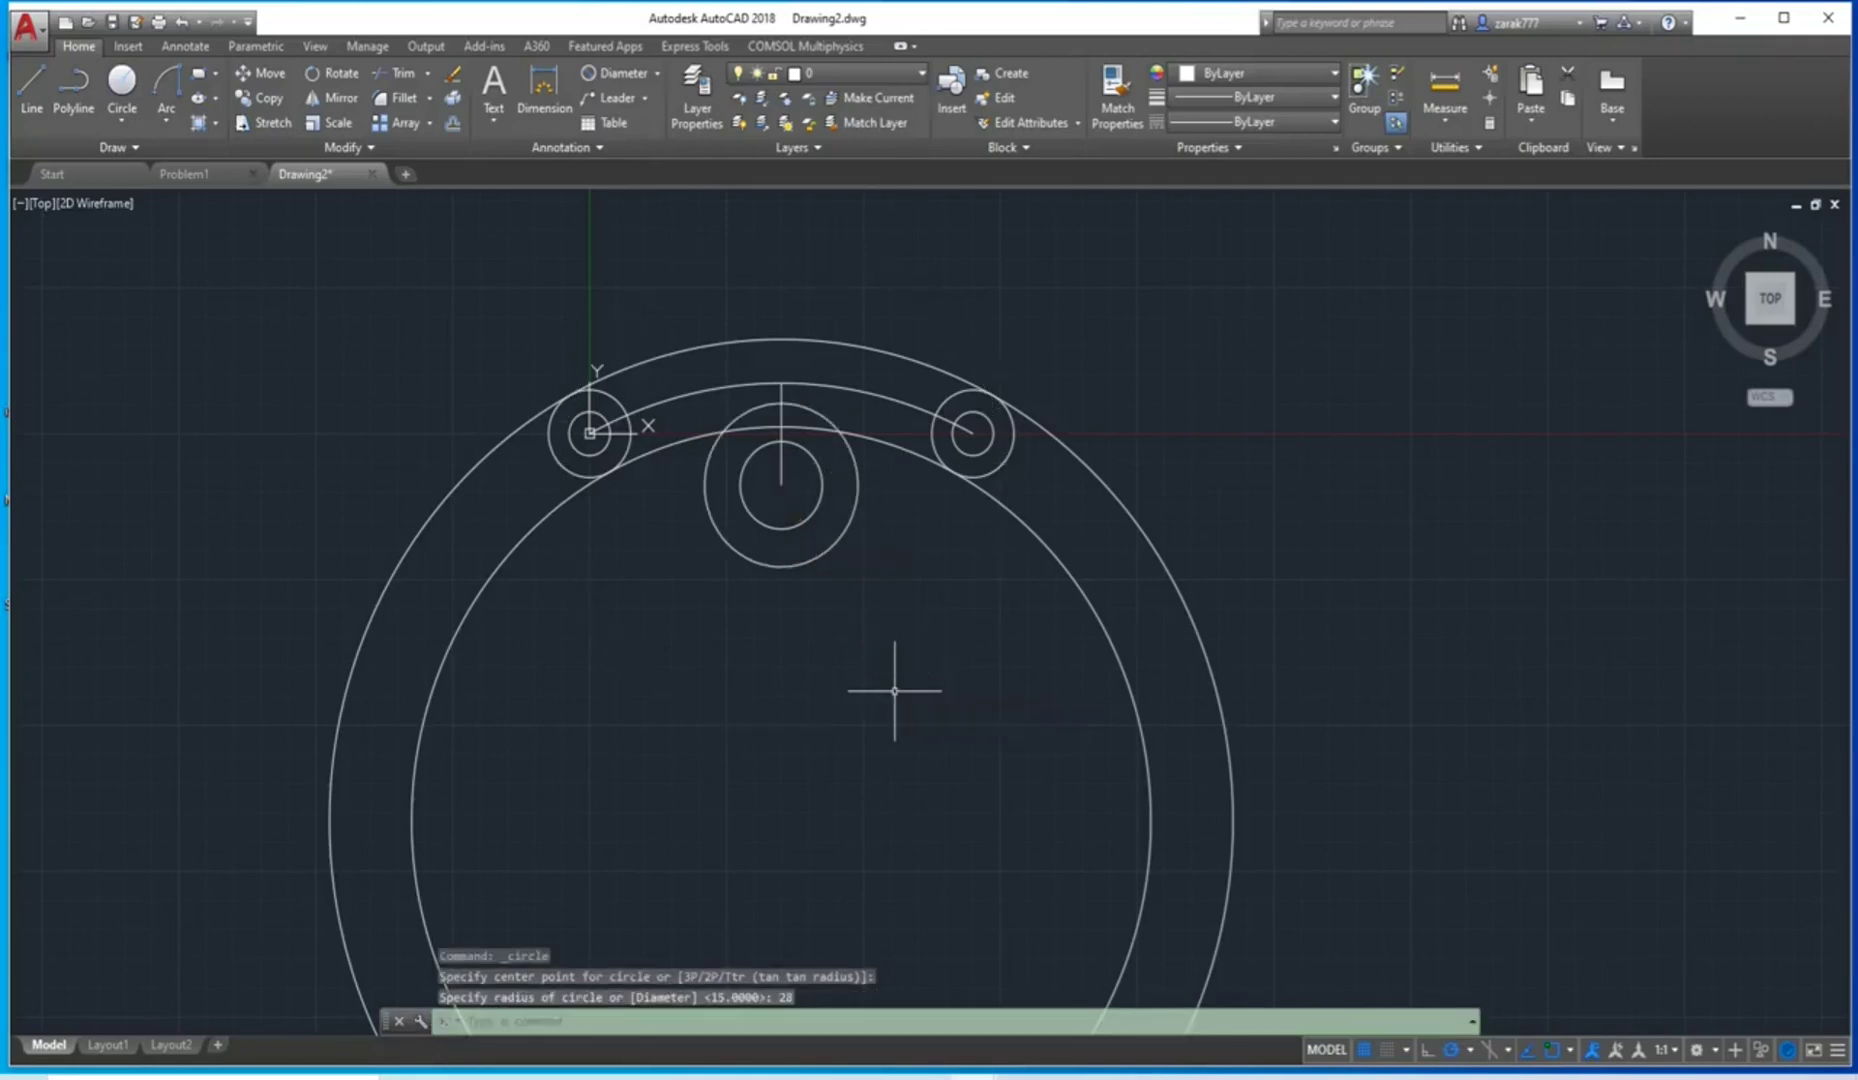
pyautogui.scroll(2, 682, 420)
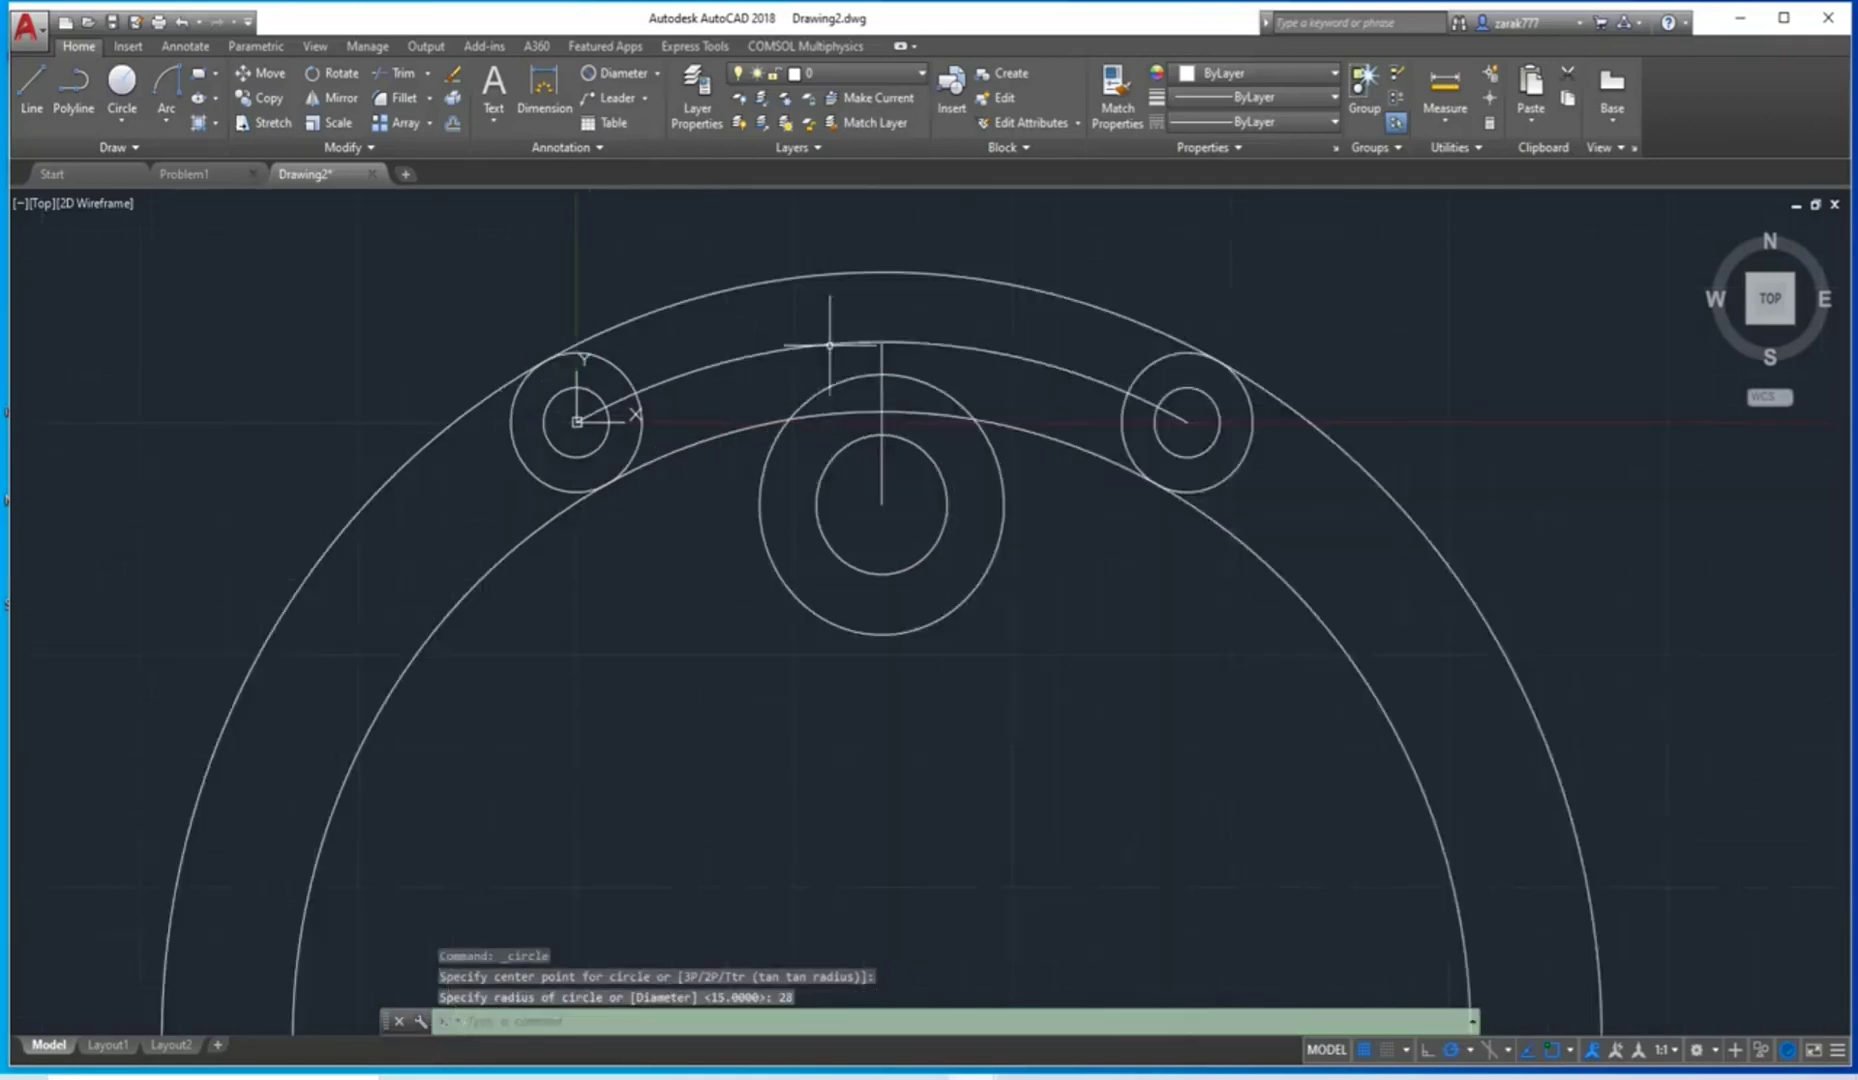
pyautogui.scroll(2, 889, 215)
pyautogui.moveTo(891, 418); pyautogui.dragTo(831, 510, button='middle')
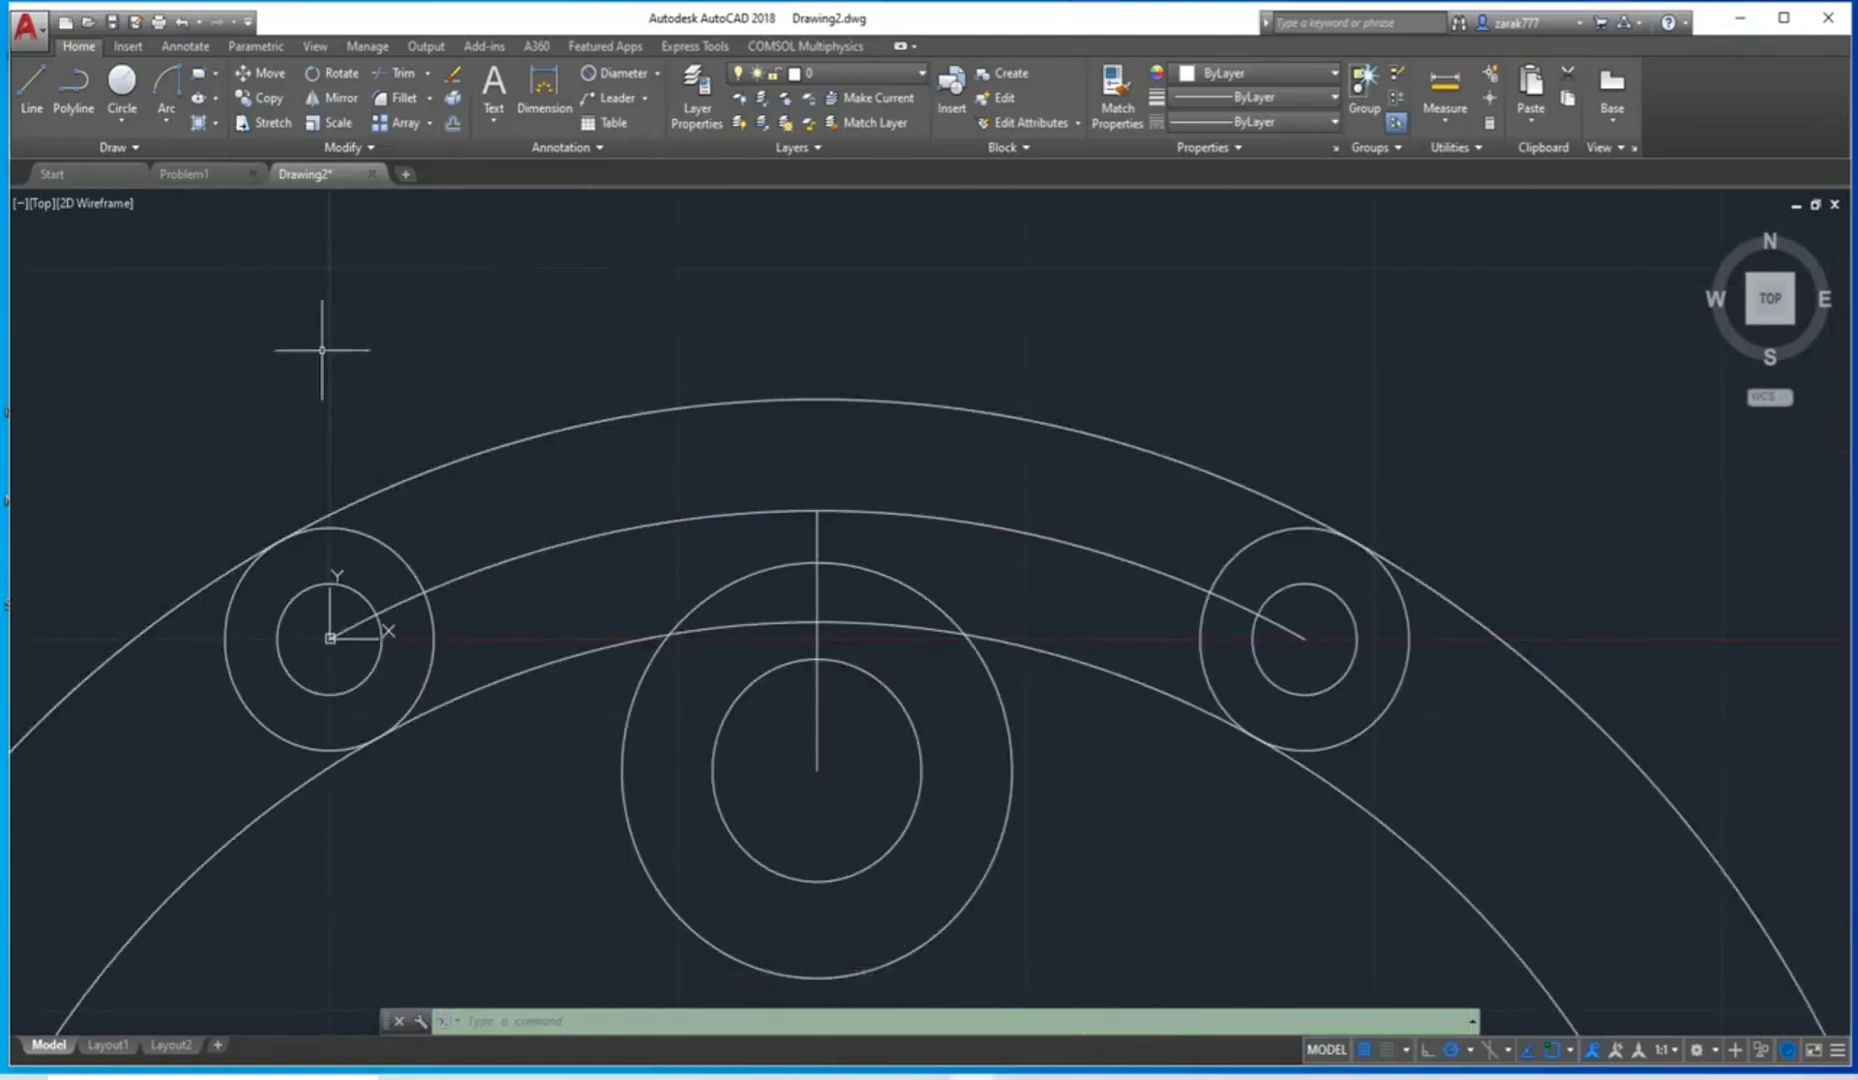
# Begin a new line anchored at the top endpoint of the 35-unit vertical guide line.
pyautogui.click(31, 90)
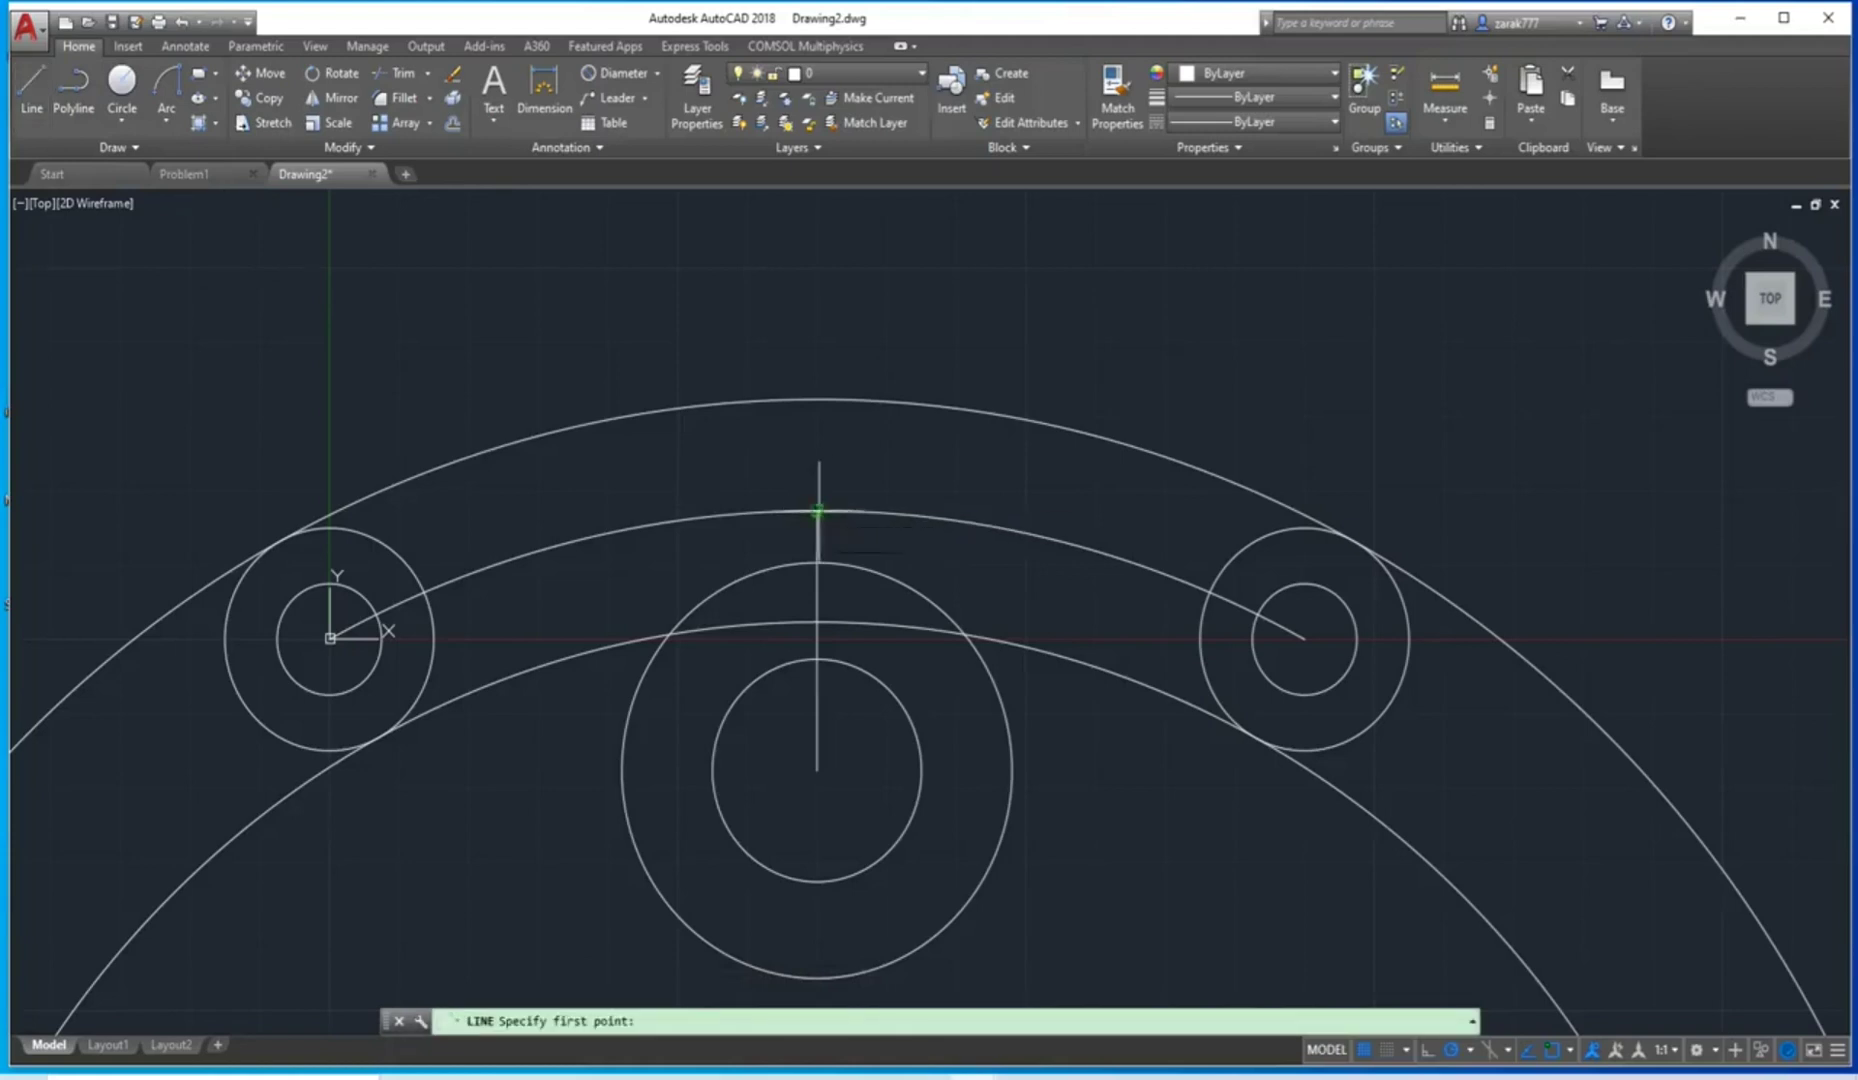
pyautogui.click(818, 512)
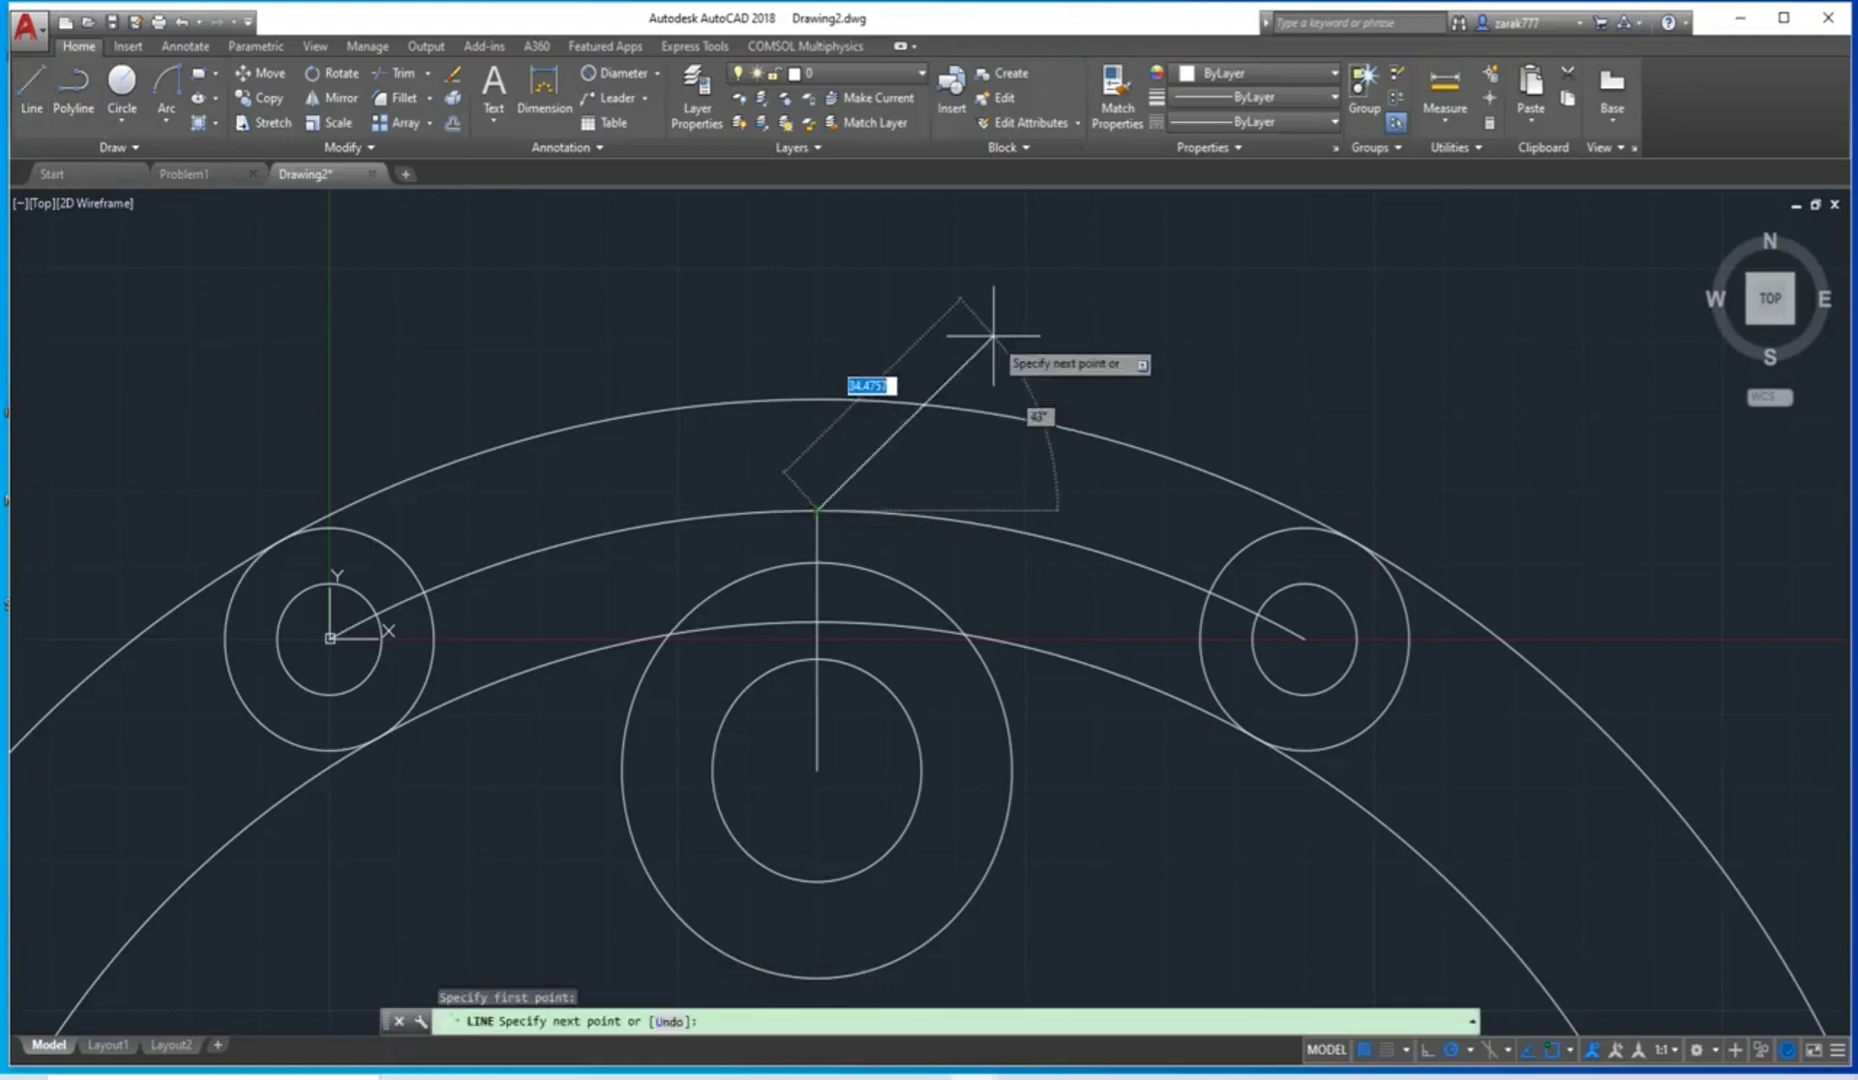
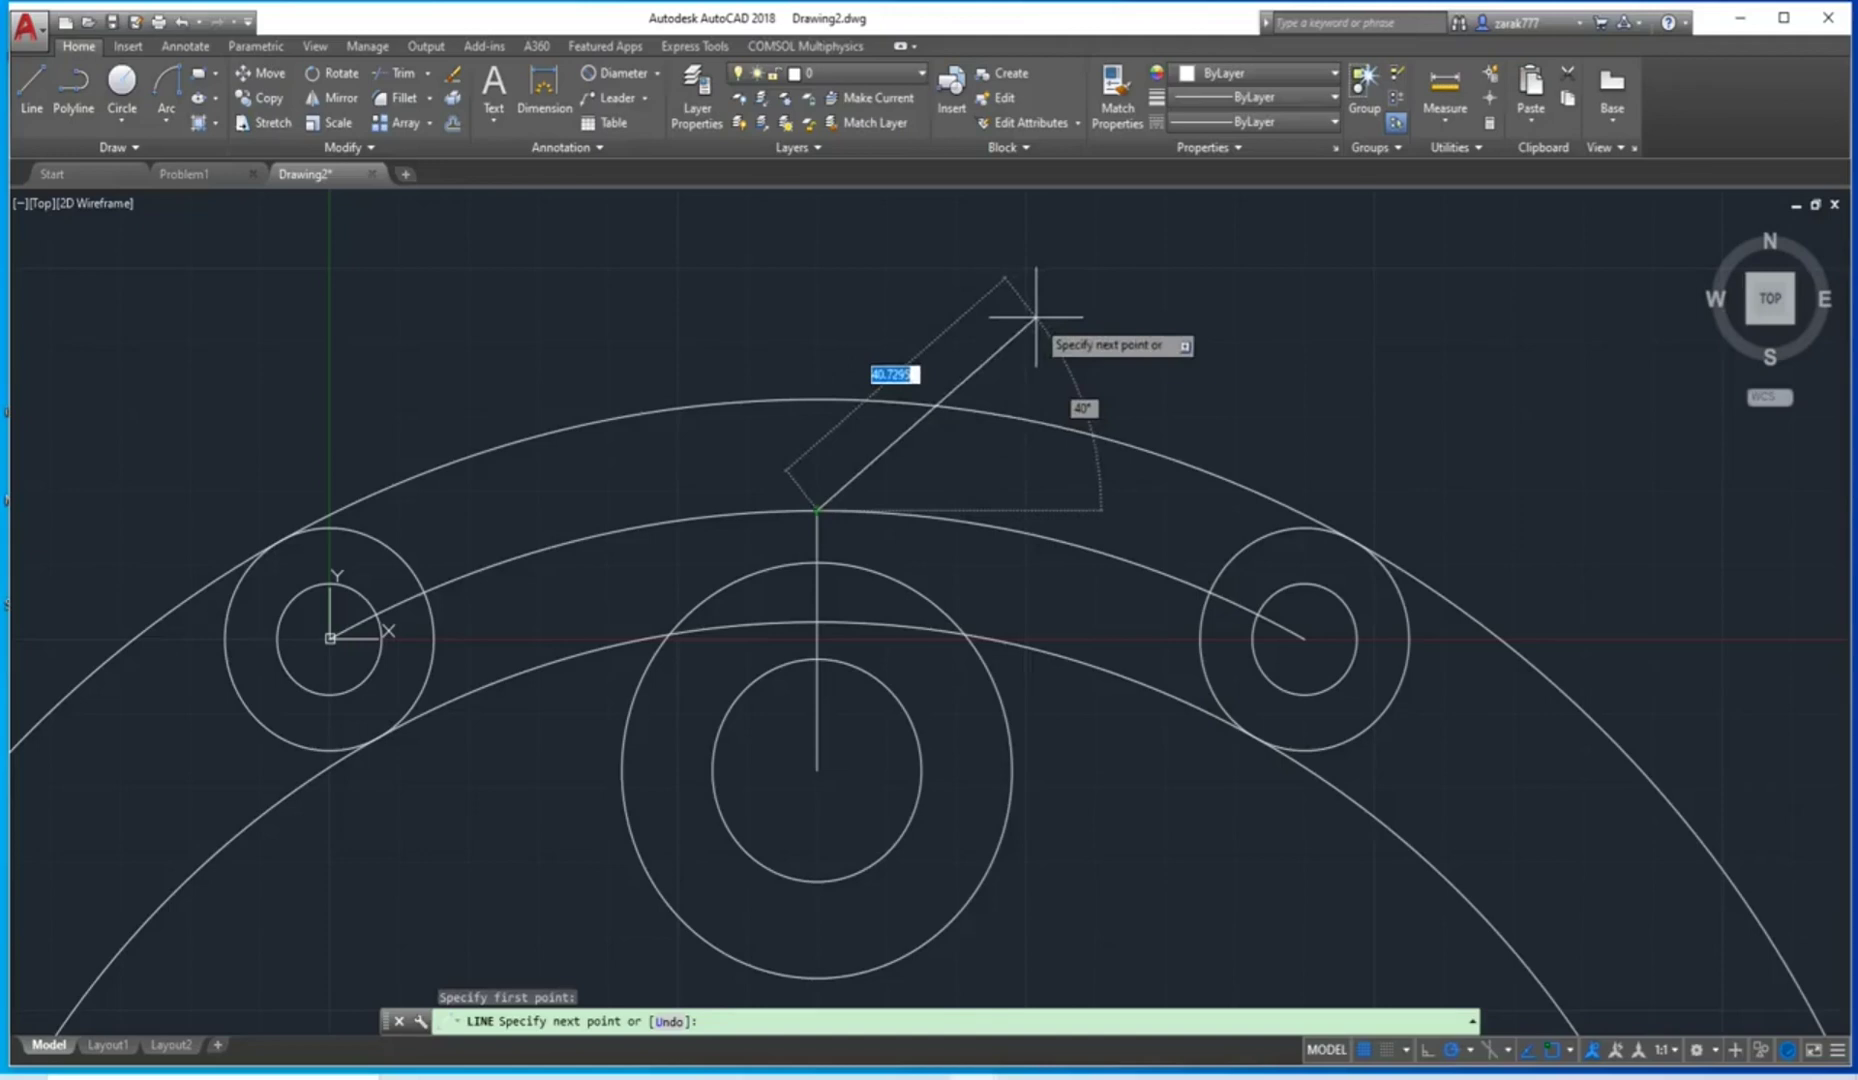
# Draw a 45° line rising from the top of the vertical centreline.
pyautogui.press('Tab')
pyautogui.write('45')
pyautogui.press('Tab')
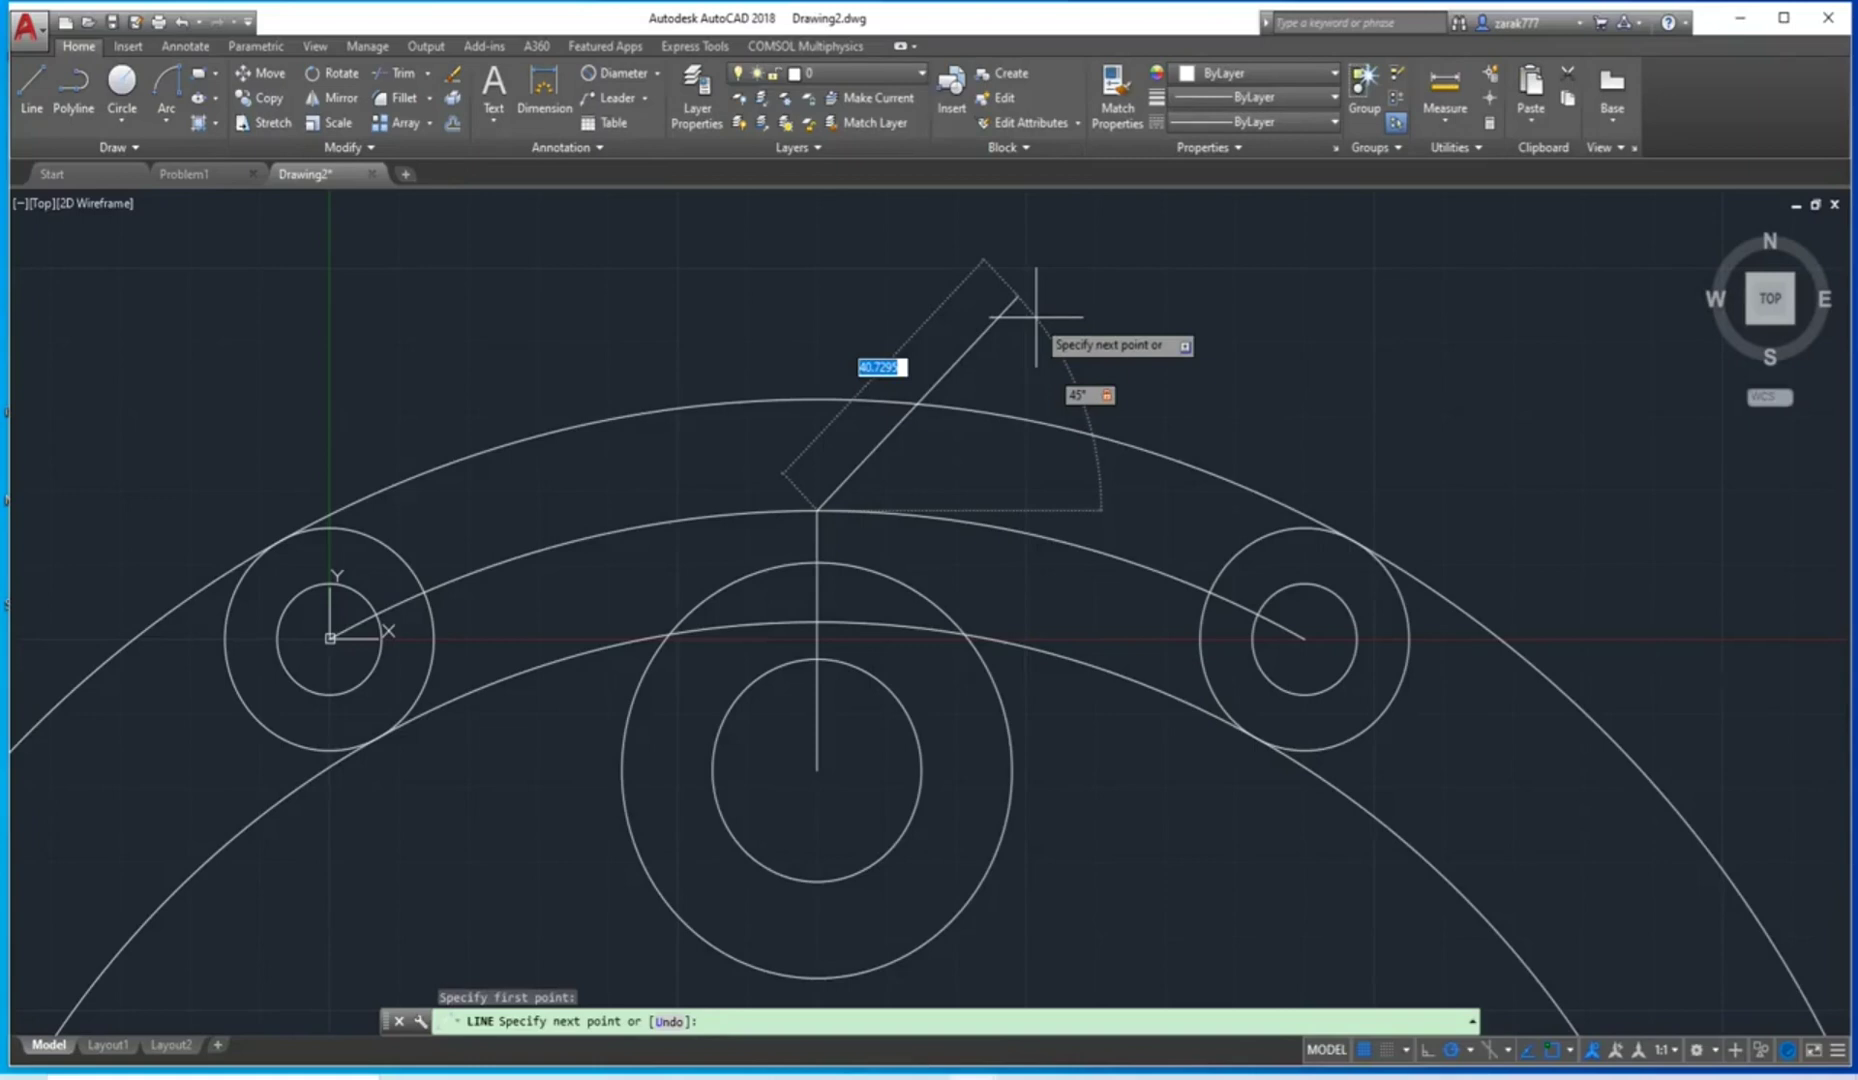
pyautogui.click(961, 332)
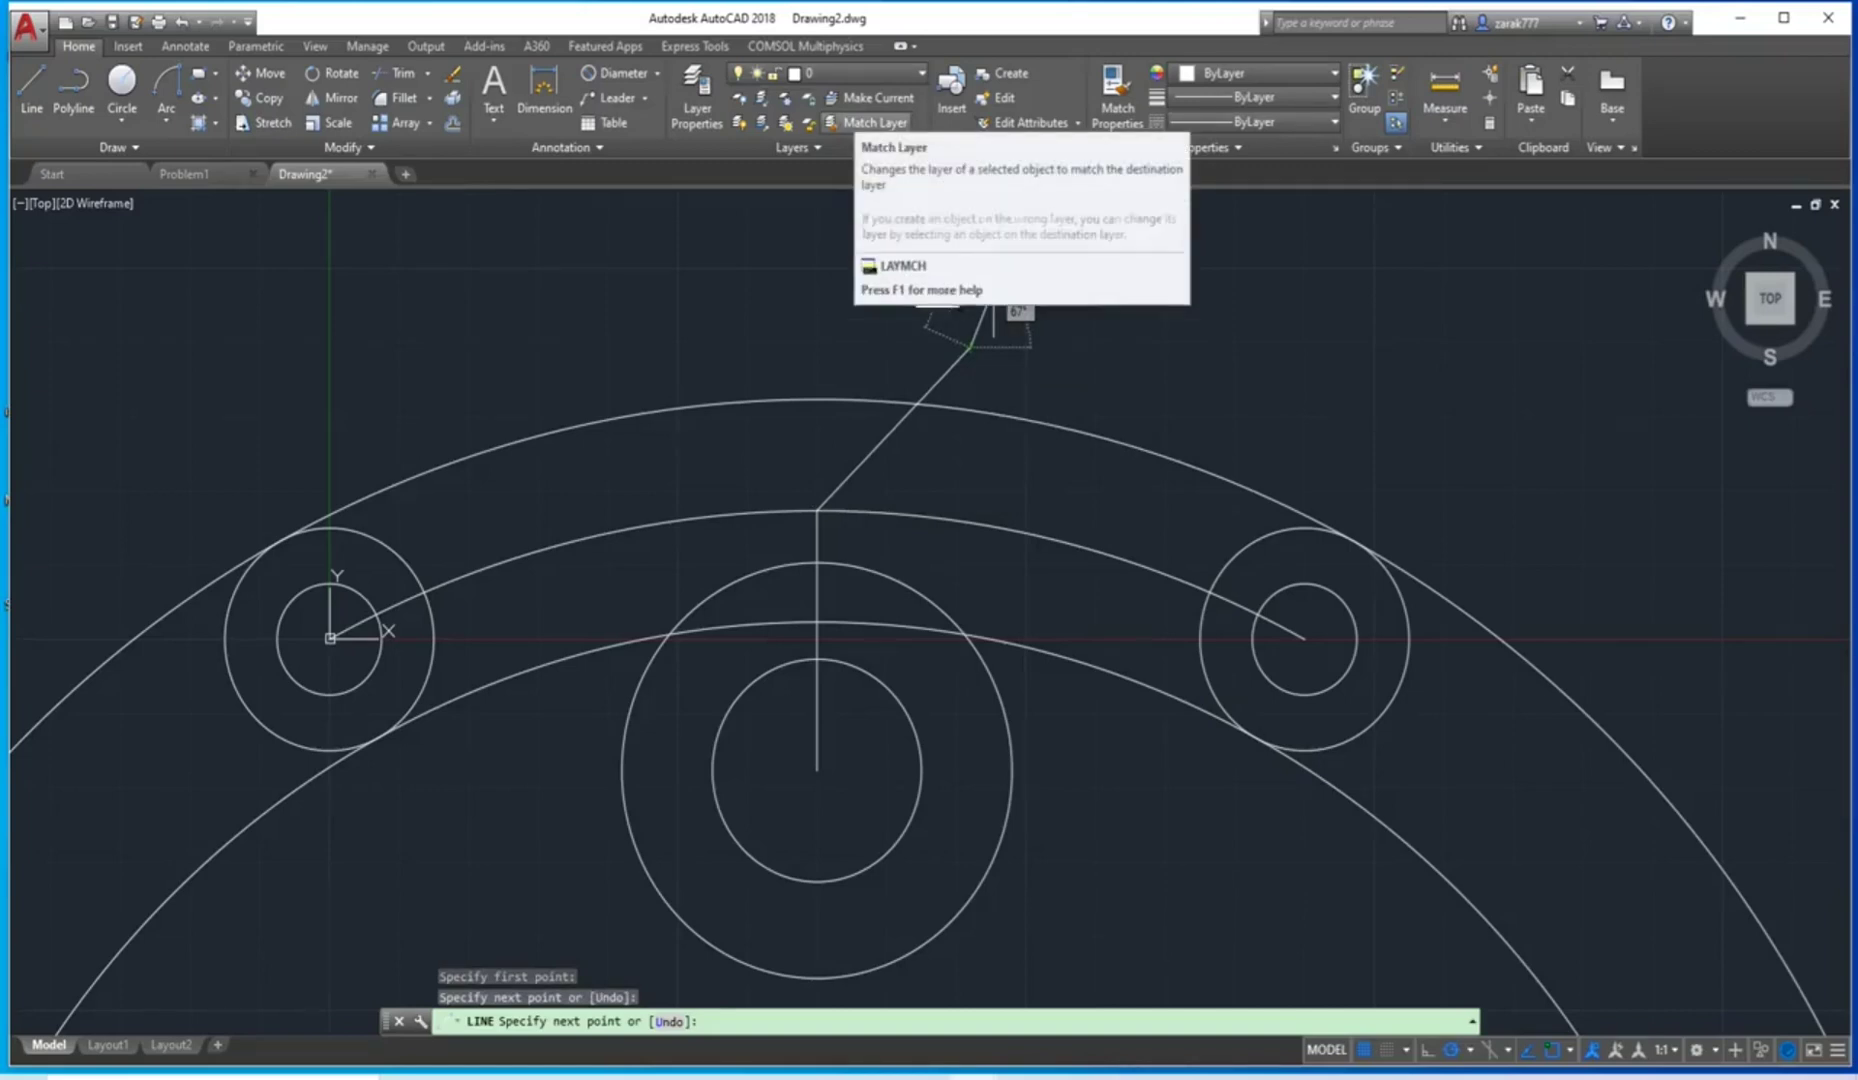
pyautogui.press('Escape')
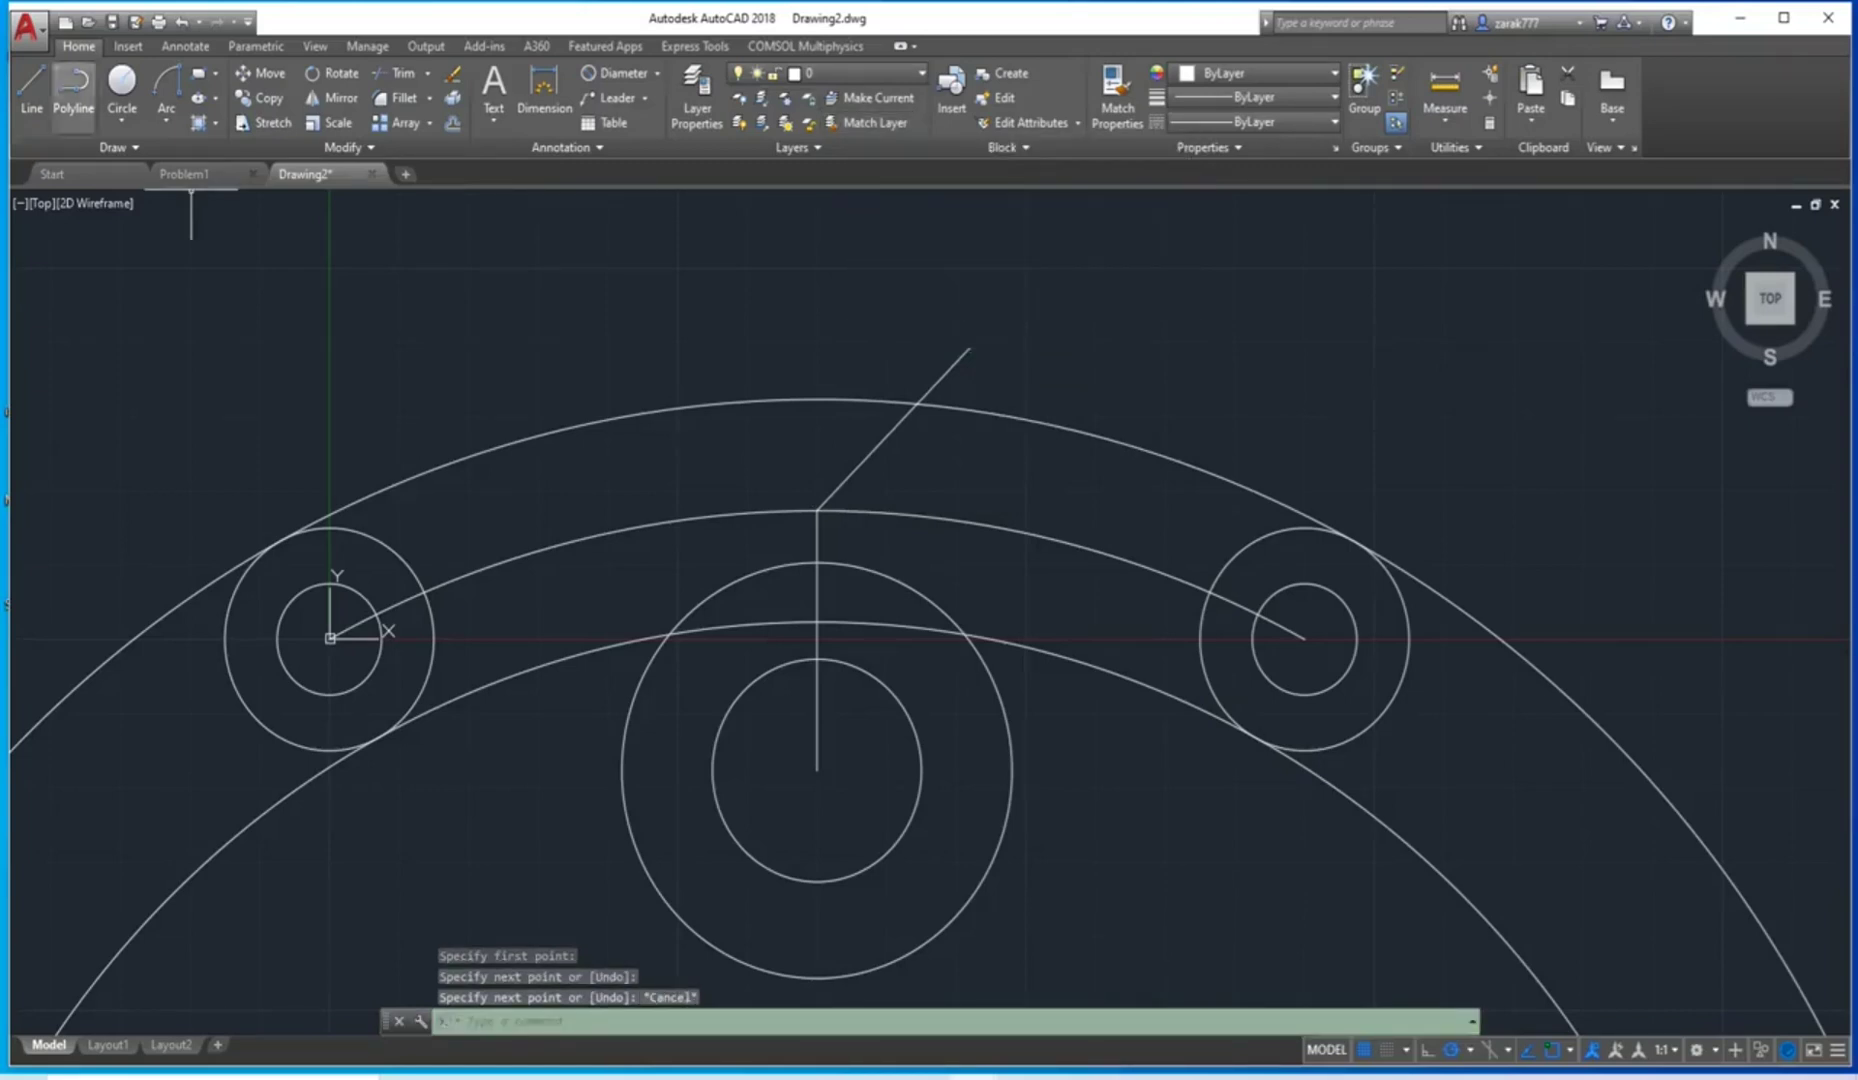
# Draw a matching 135° line from the centreline's top to complete the V.
pyautogui.press('Return')
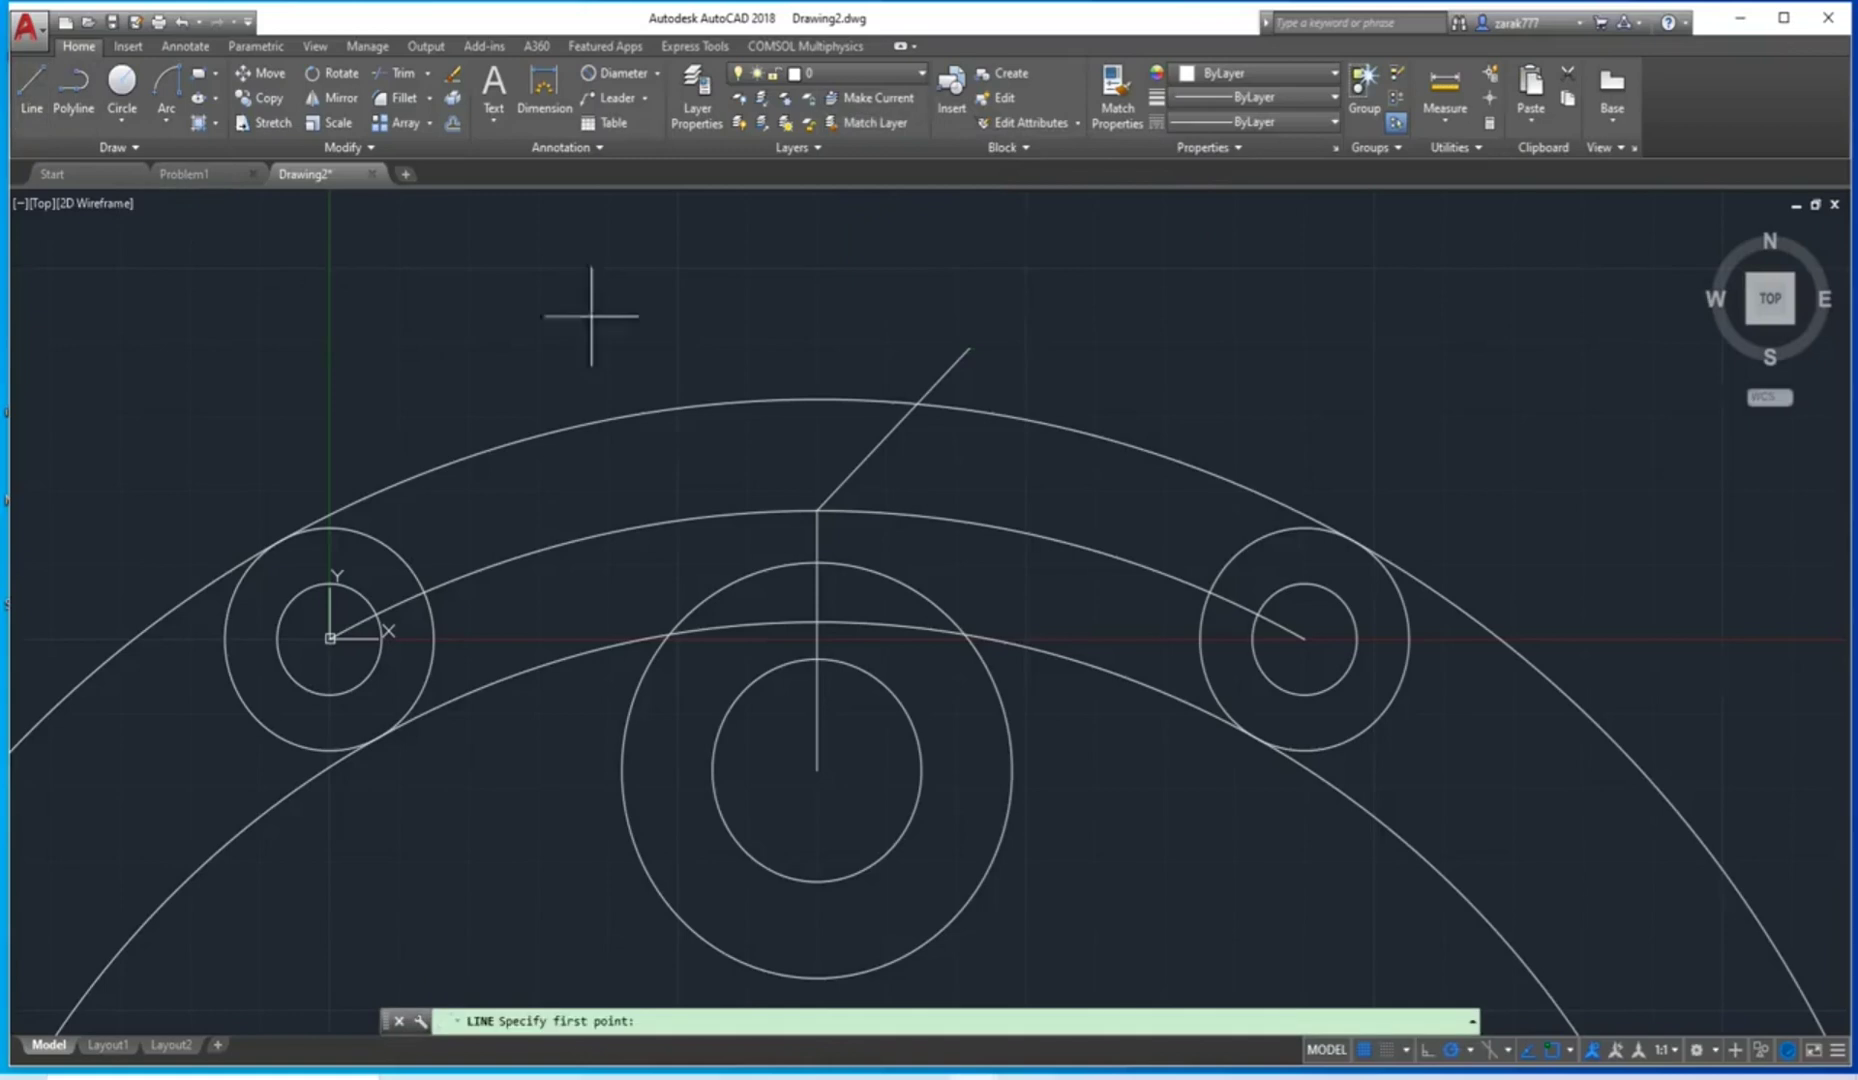
pyautogui.click(818, 511)
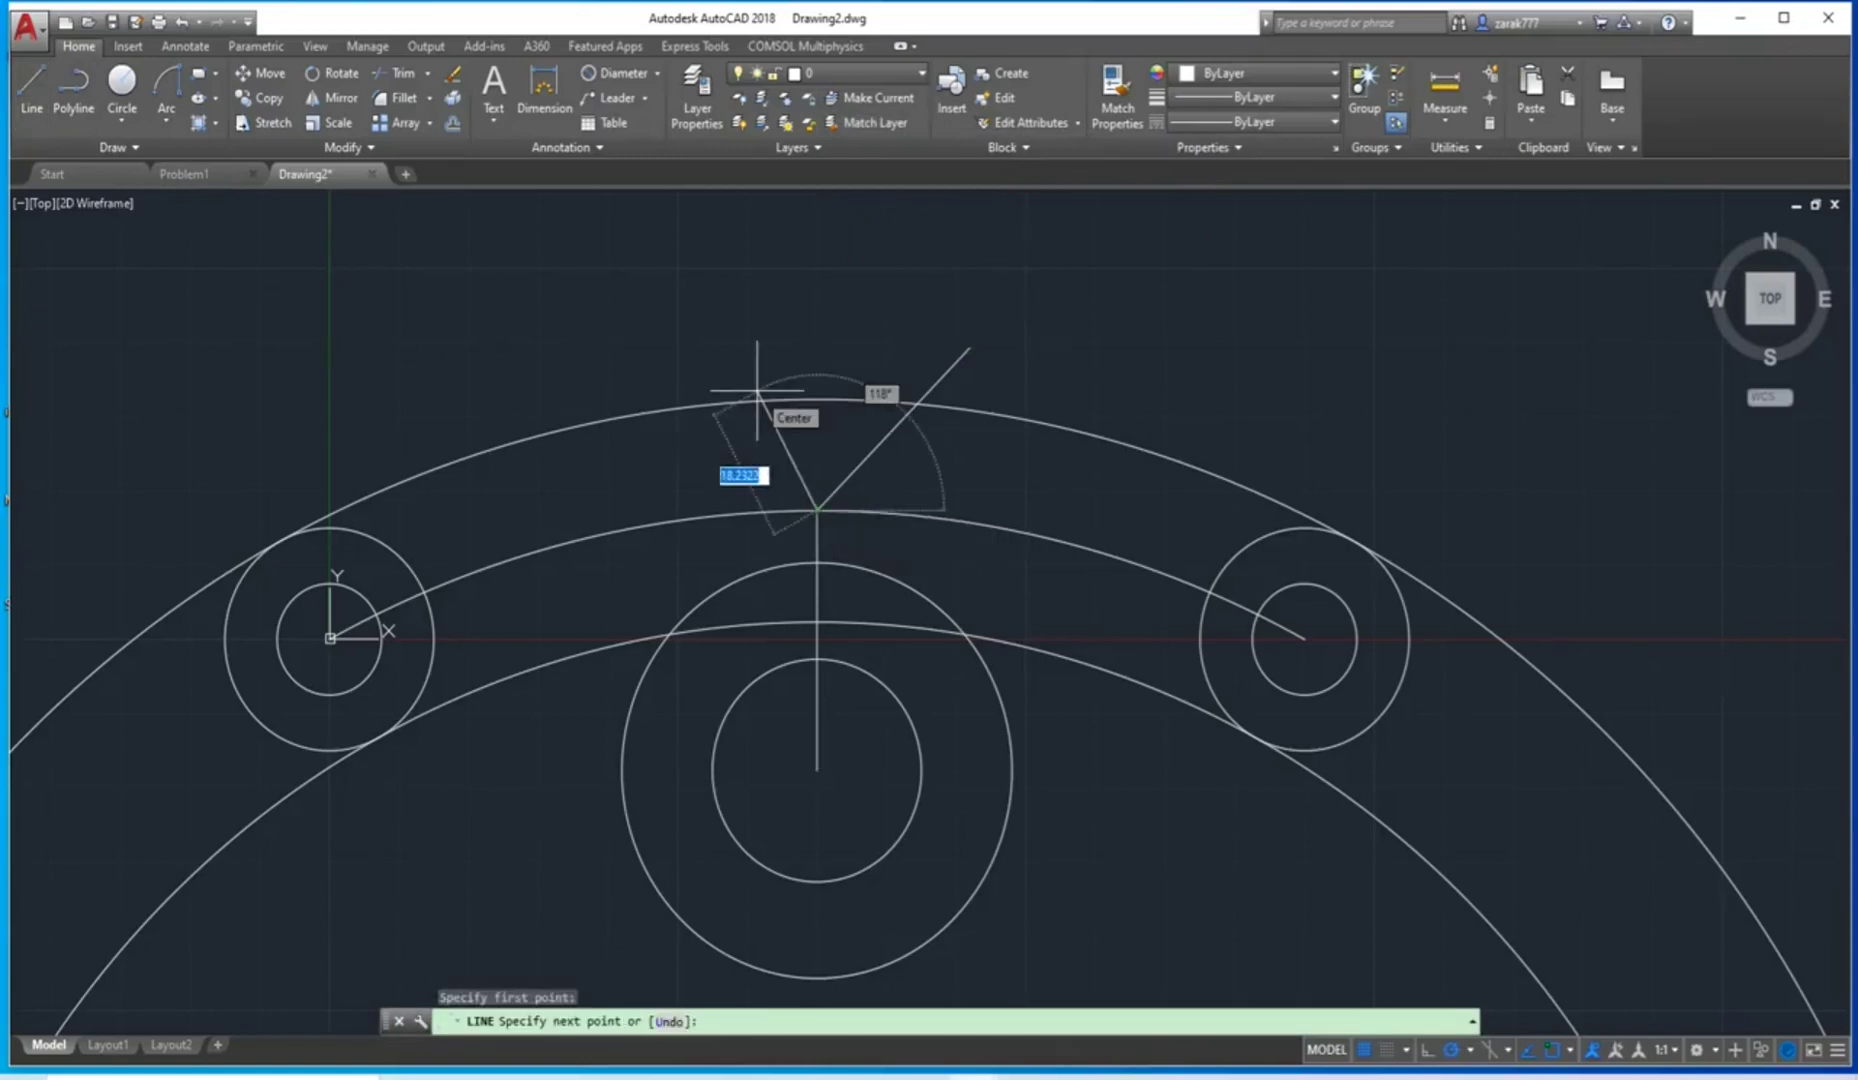
pyautogui.press('Tab')
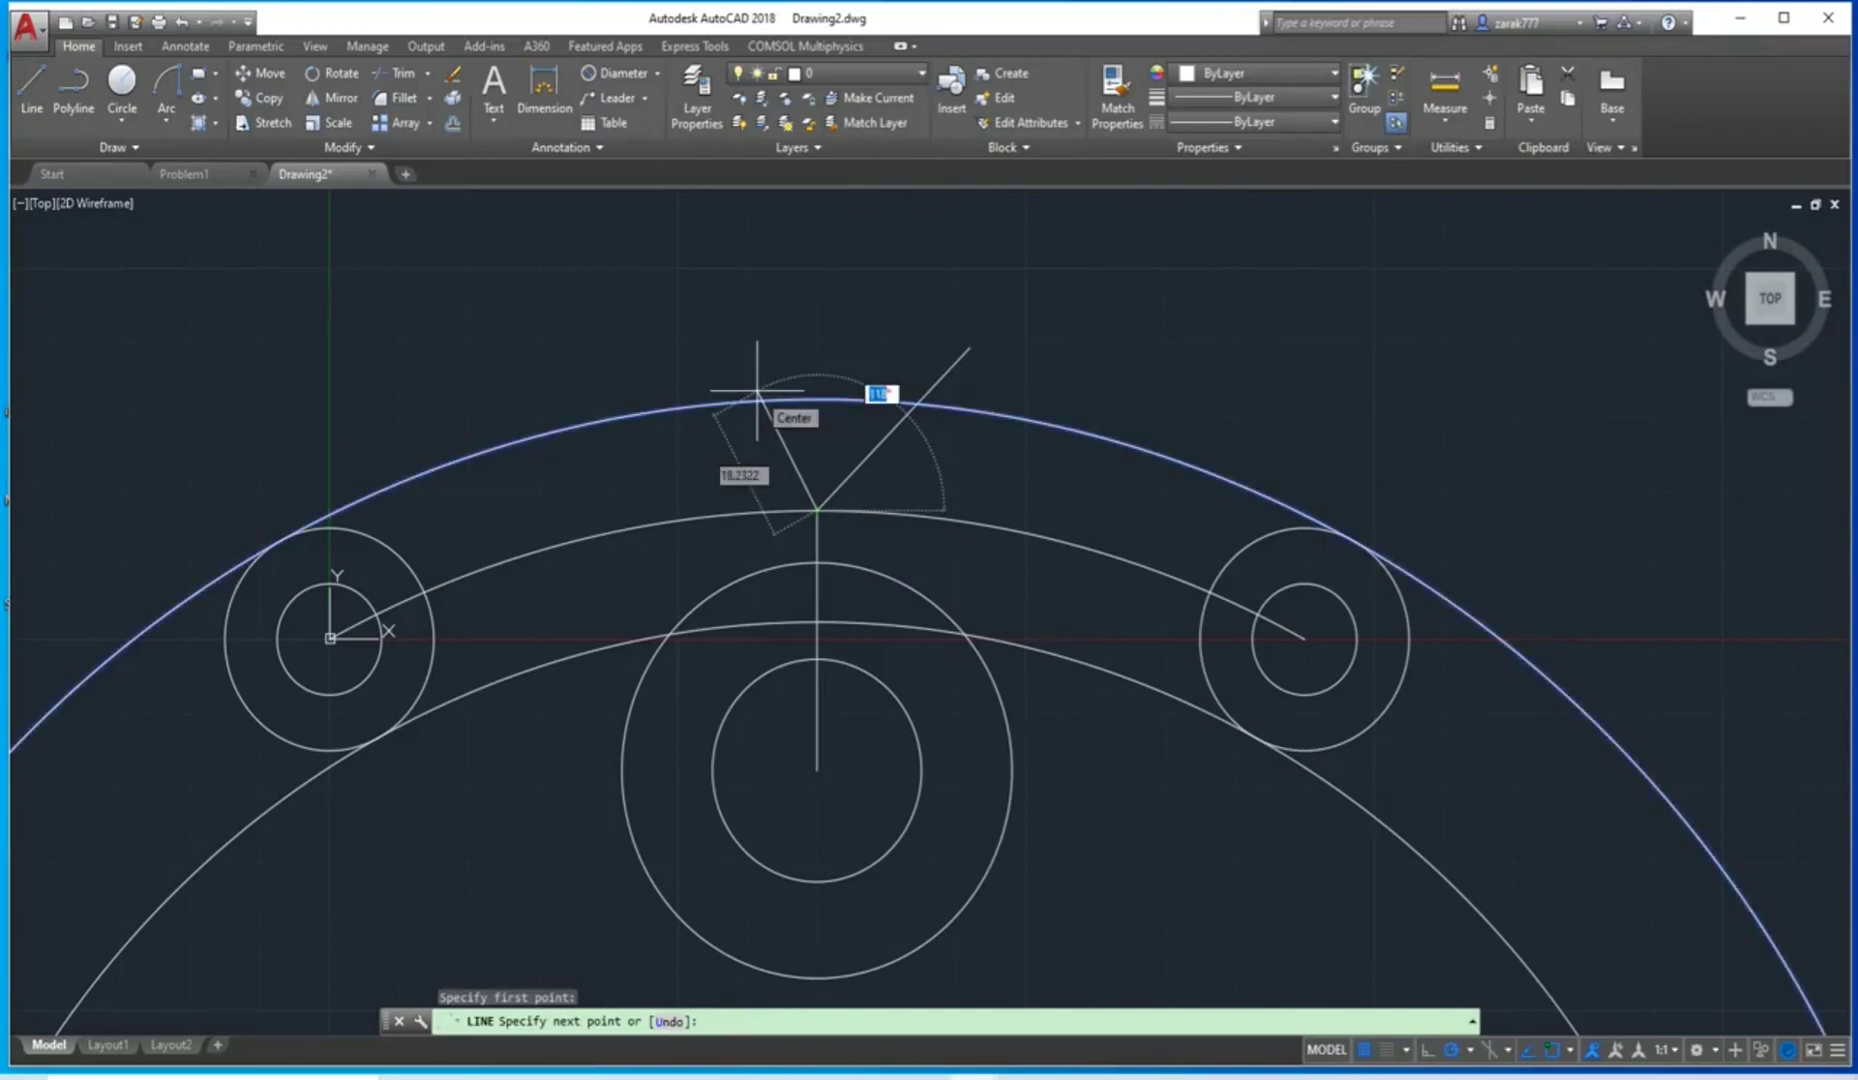
pyautogui.write('135')
pyautogui.press('Tab')
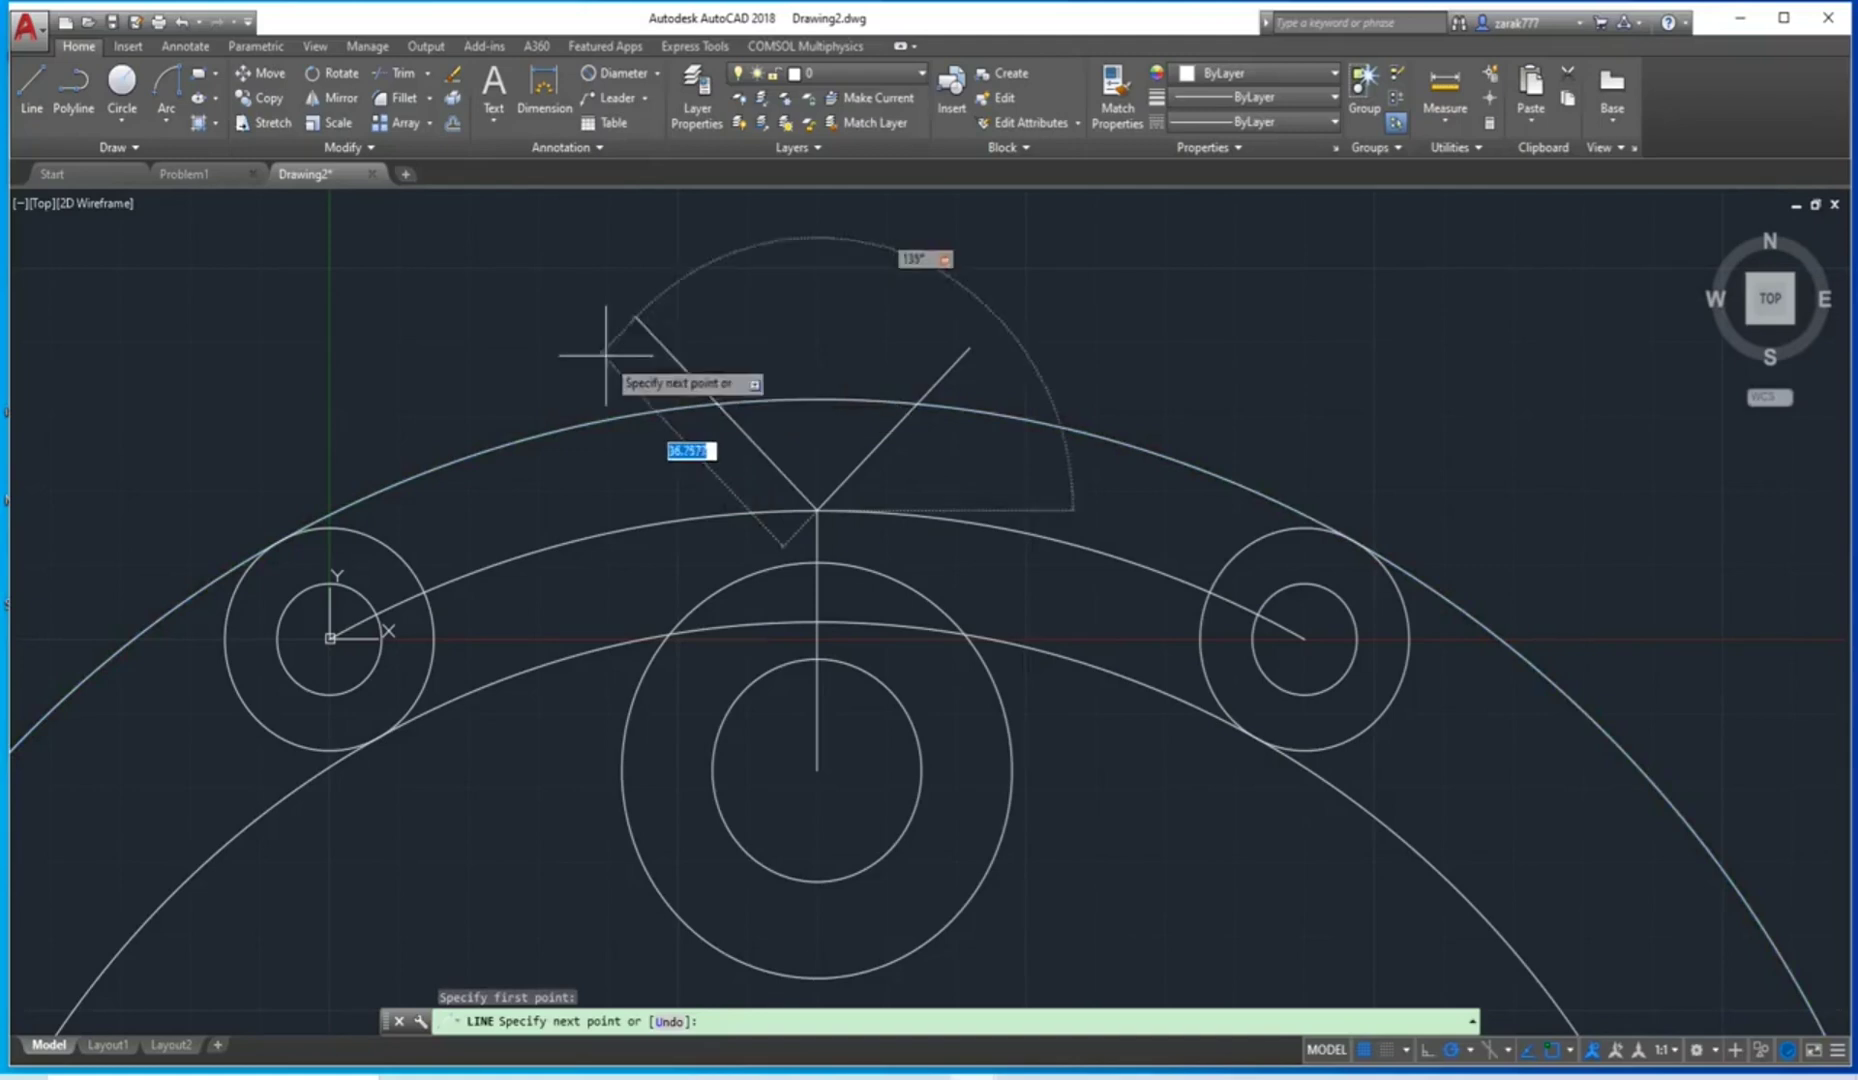
pyautogui.click(660, 343)
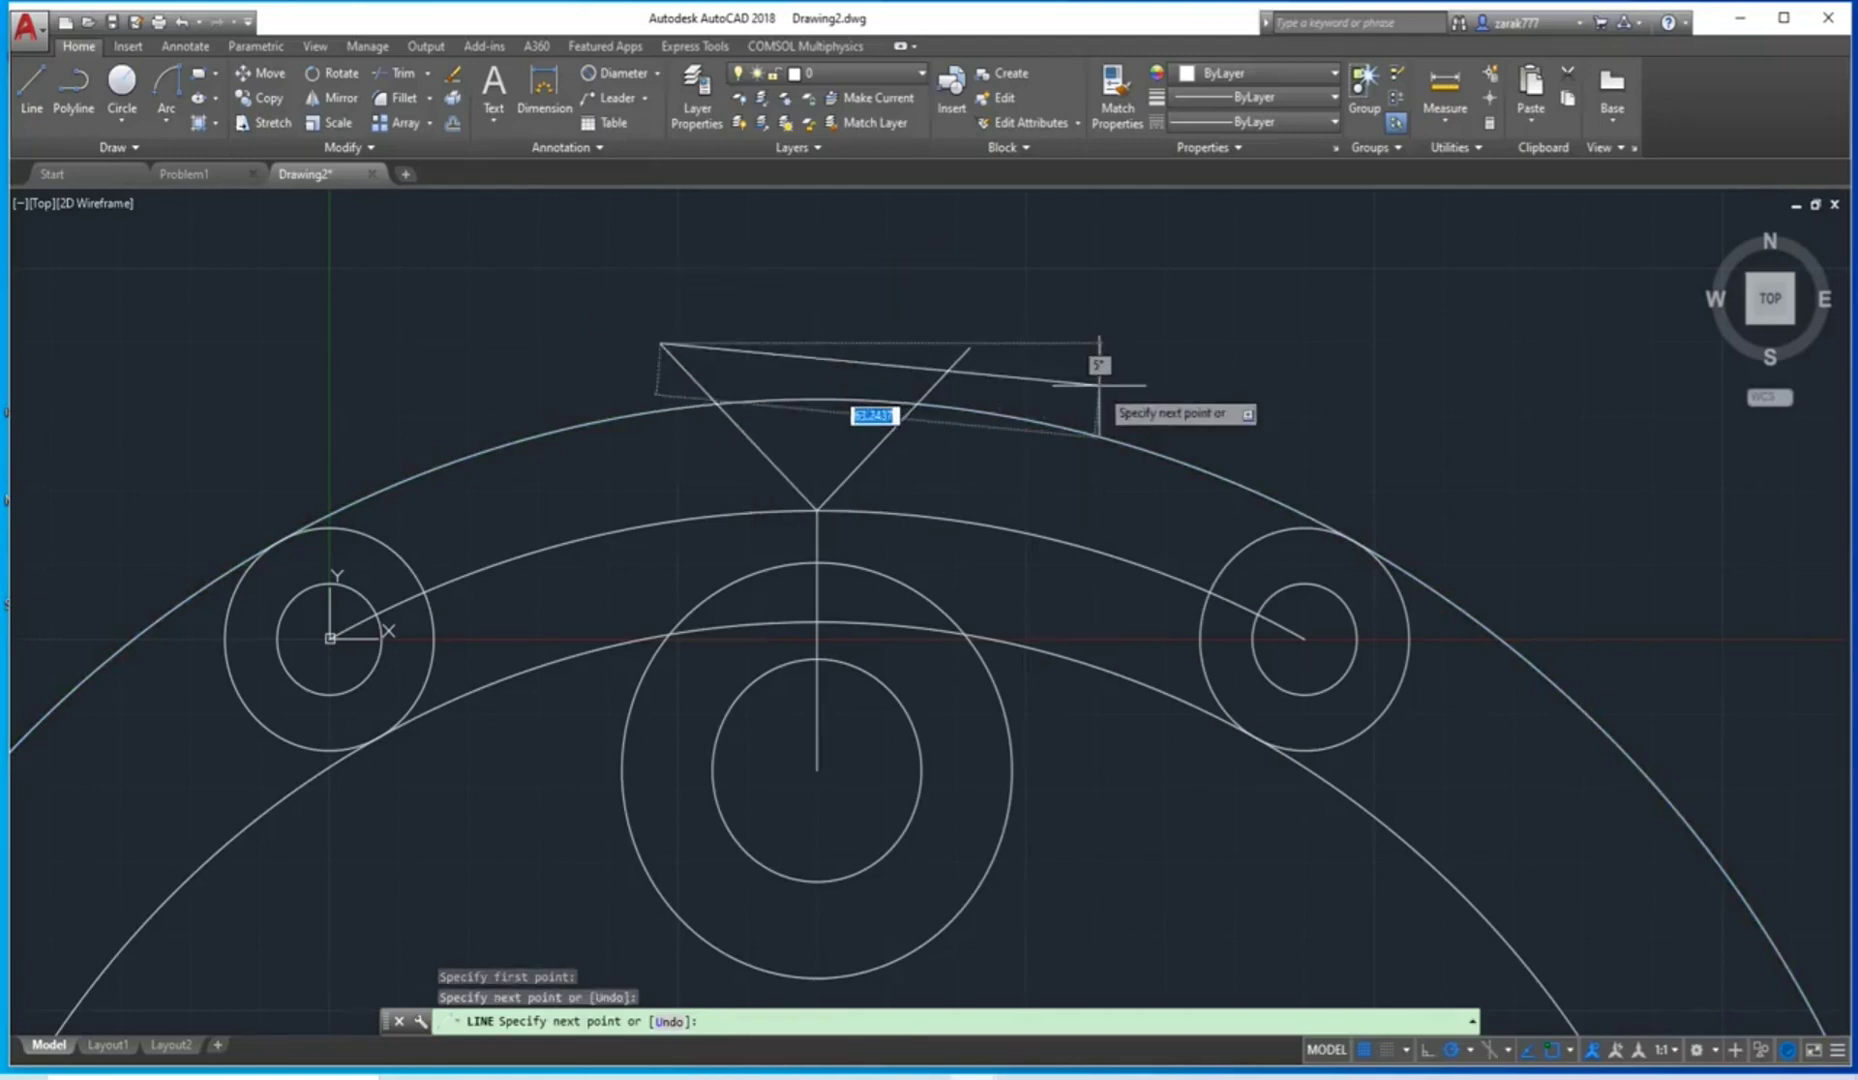
pyautogui.press('Escape')
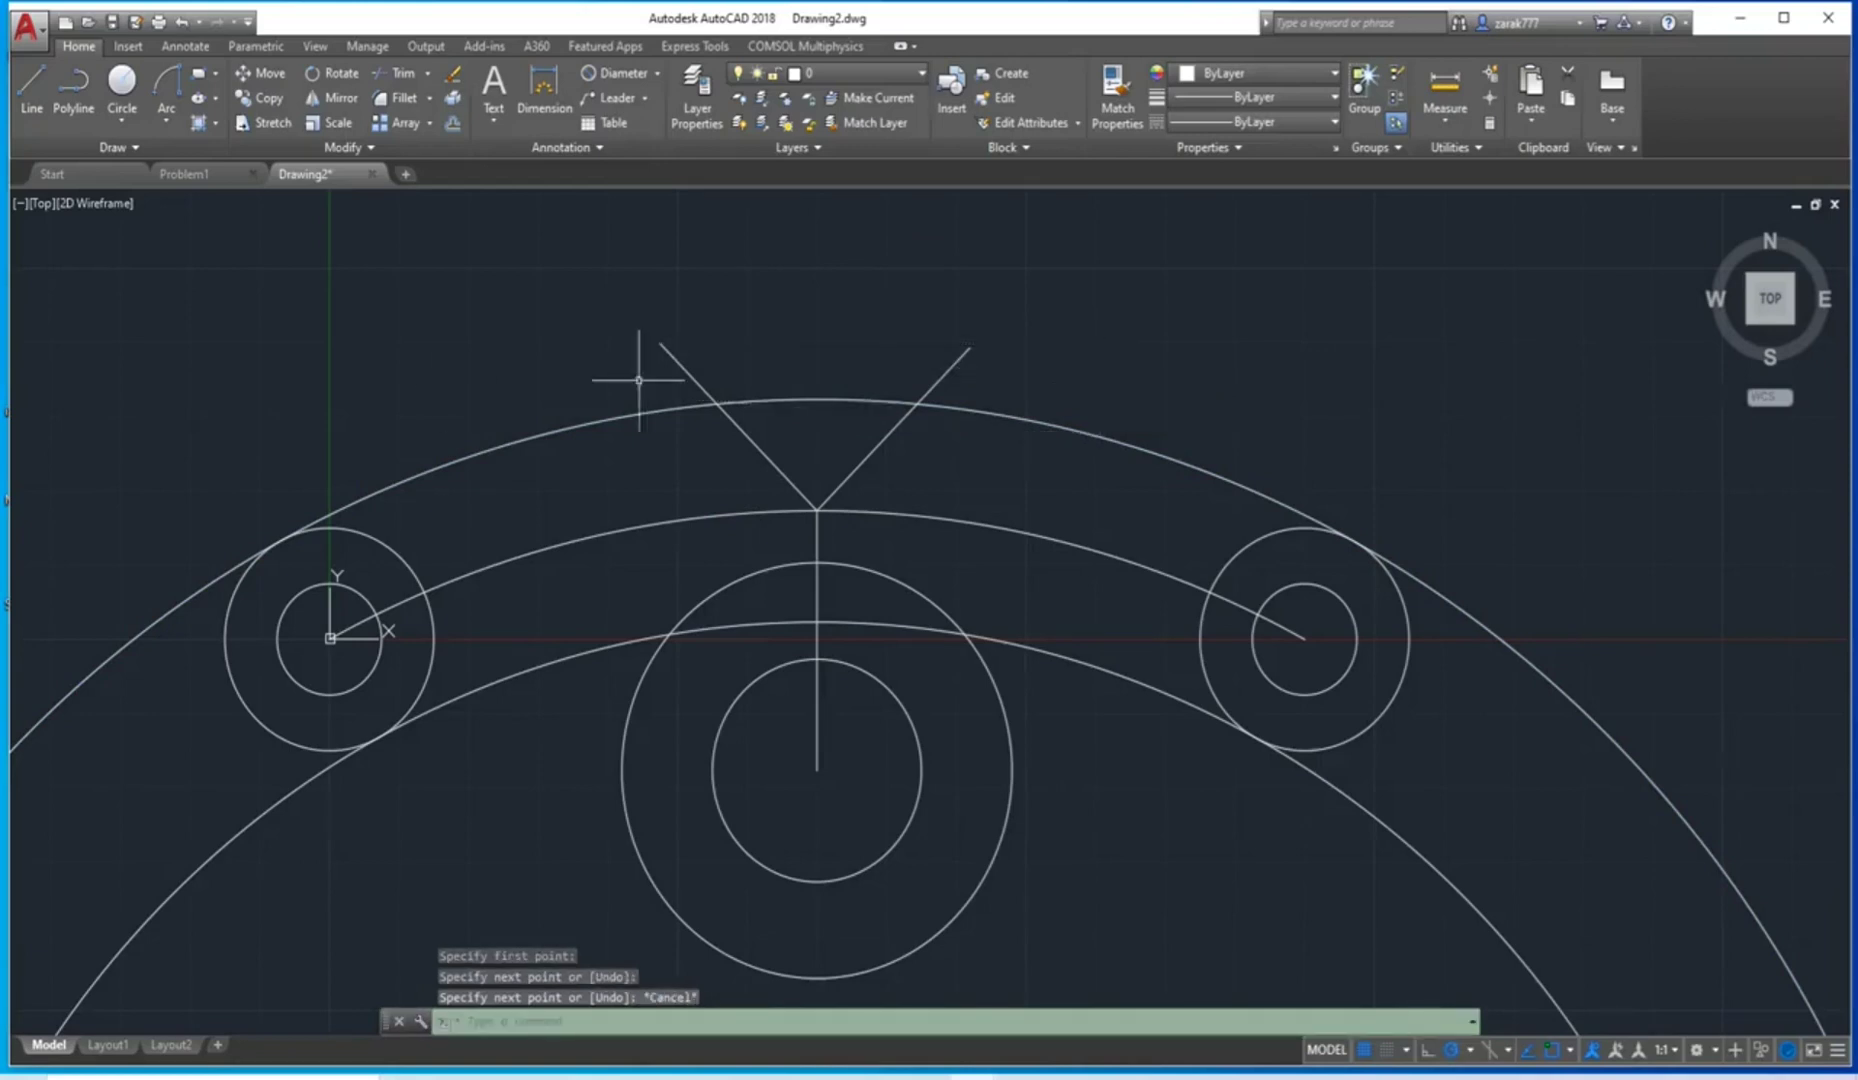
# Draw a 20-unit line left from the central circle's centre, then up to the inner arc.
pyautogui.scroll(-4, 637, 560)
pyautogui.scroll(2, 638, 553)
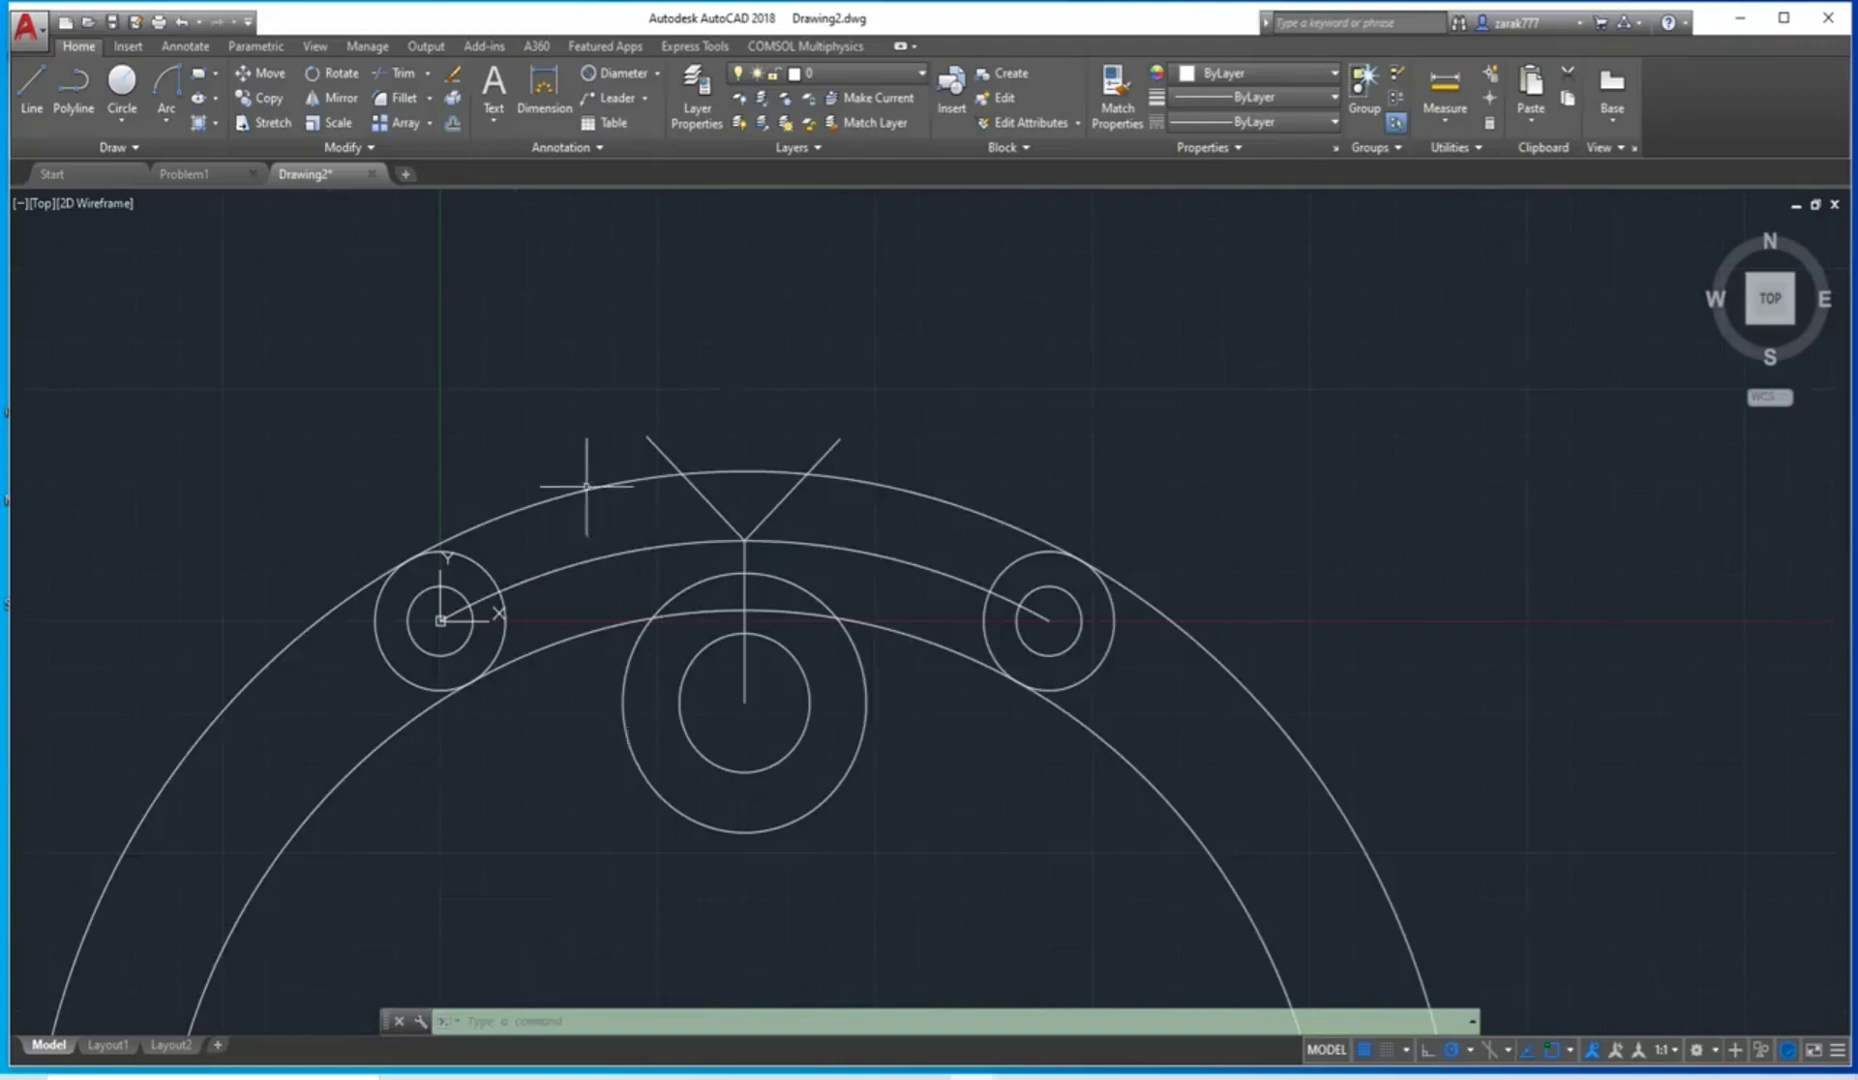
pyautogui.click(32, 90)
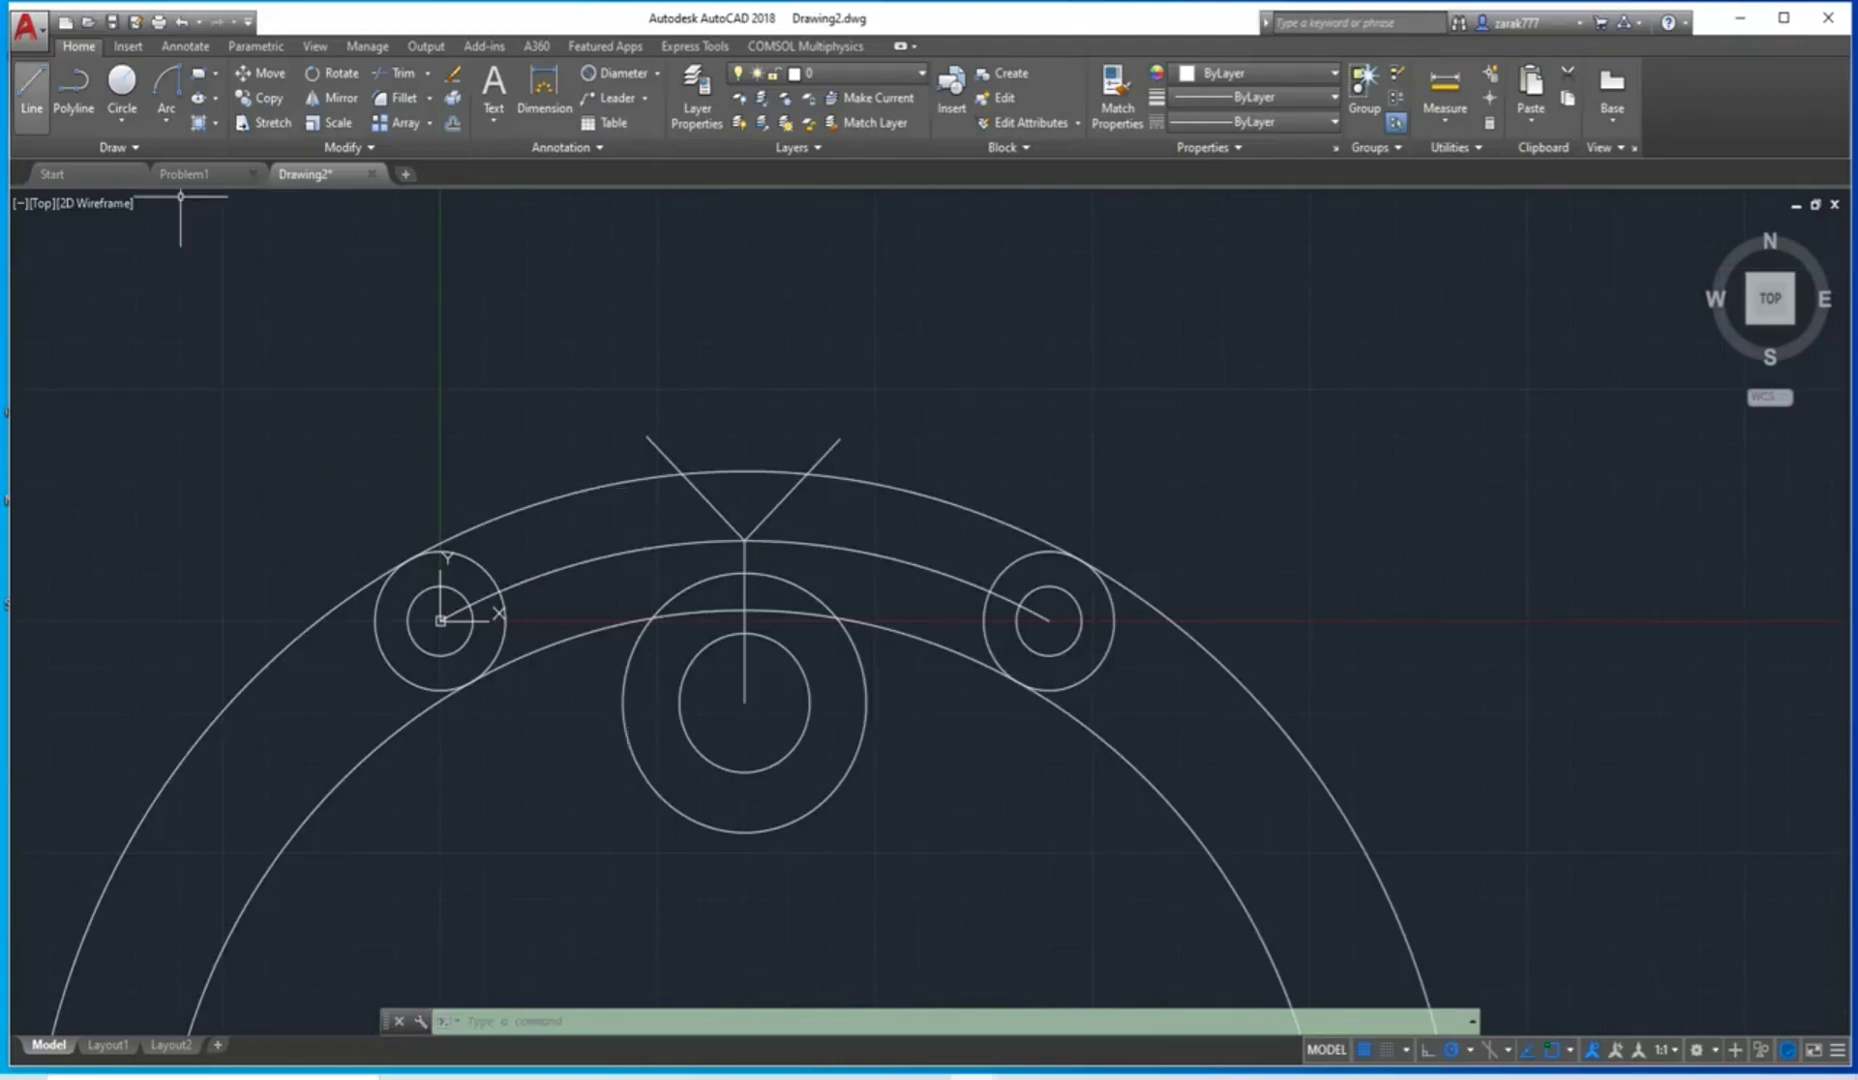
pyautogui.write('l')
pyautogui.press('Return')
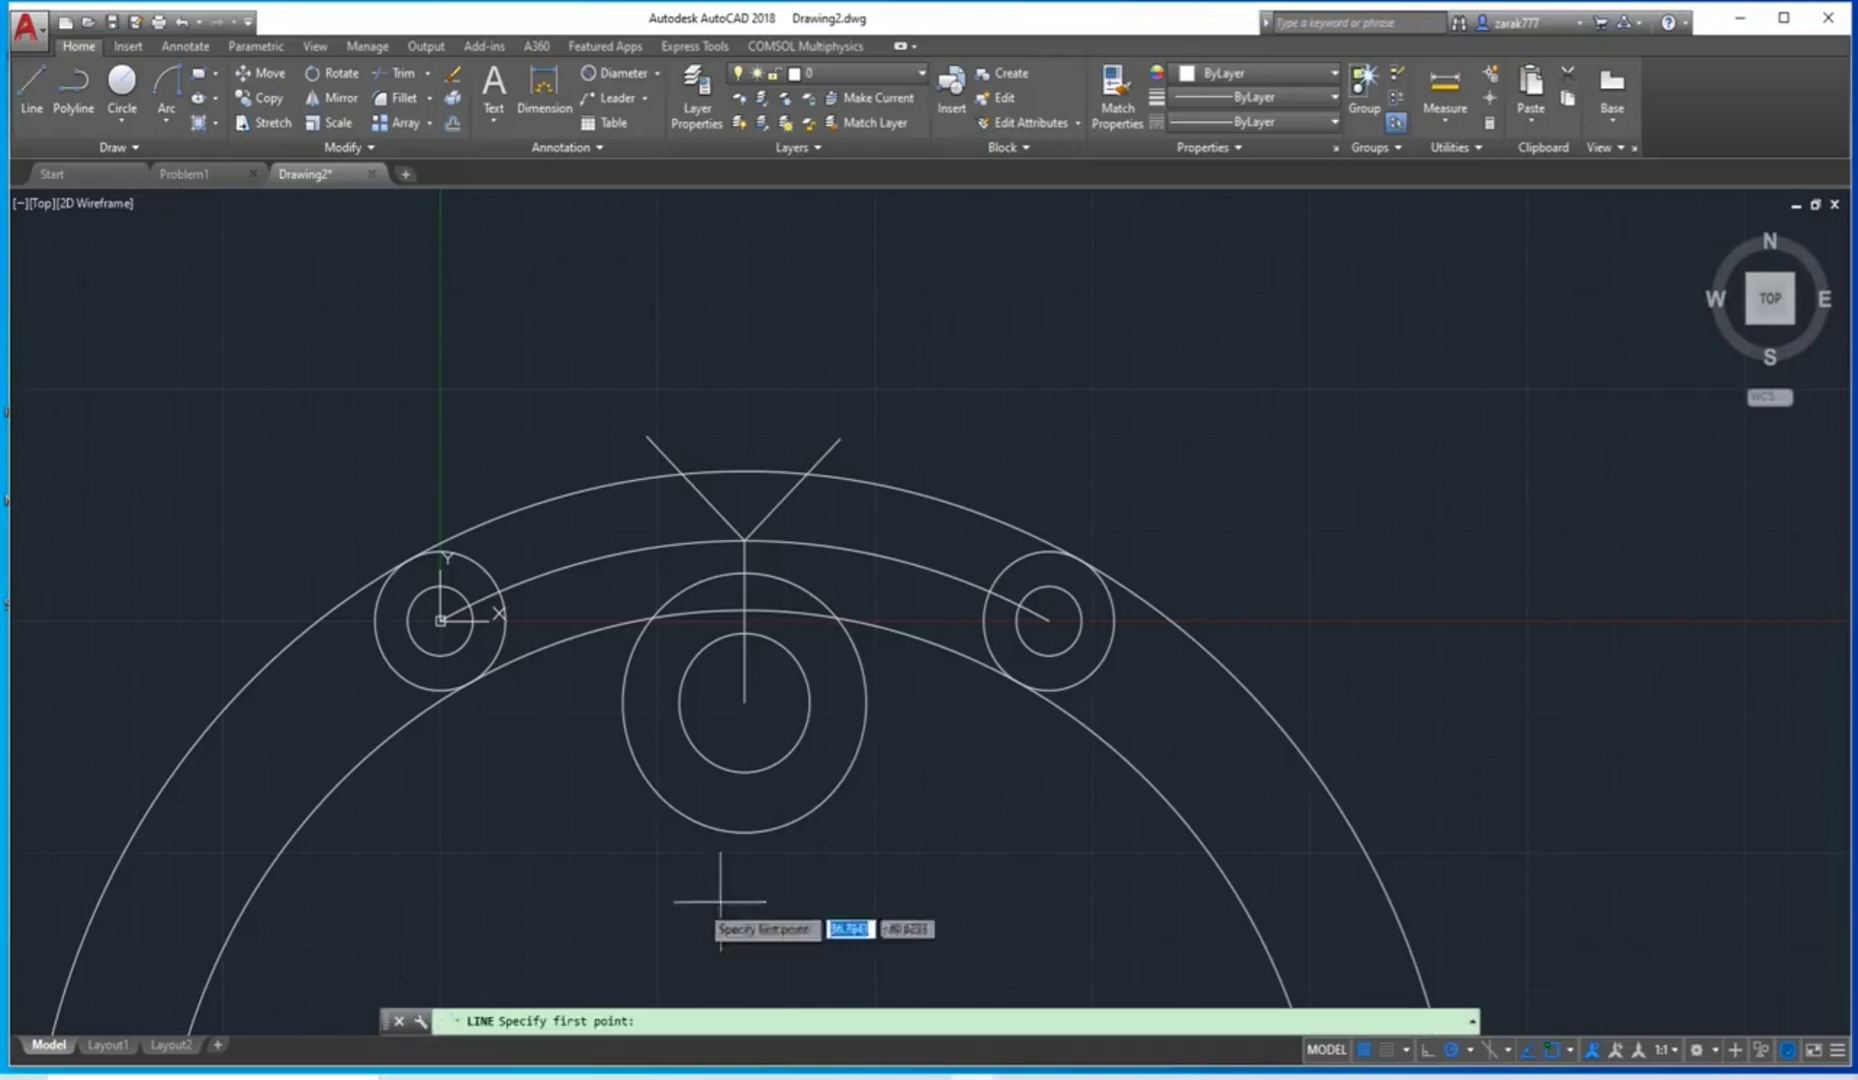
pyautogui.click(744, 704)
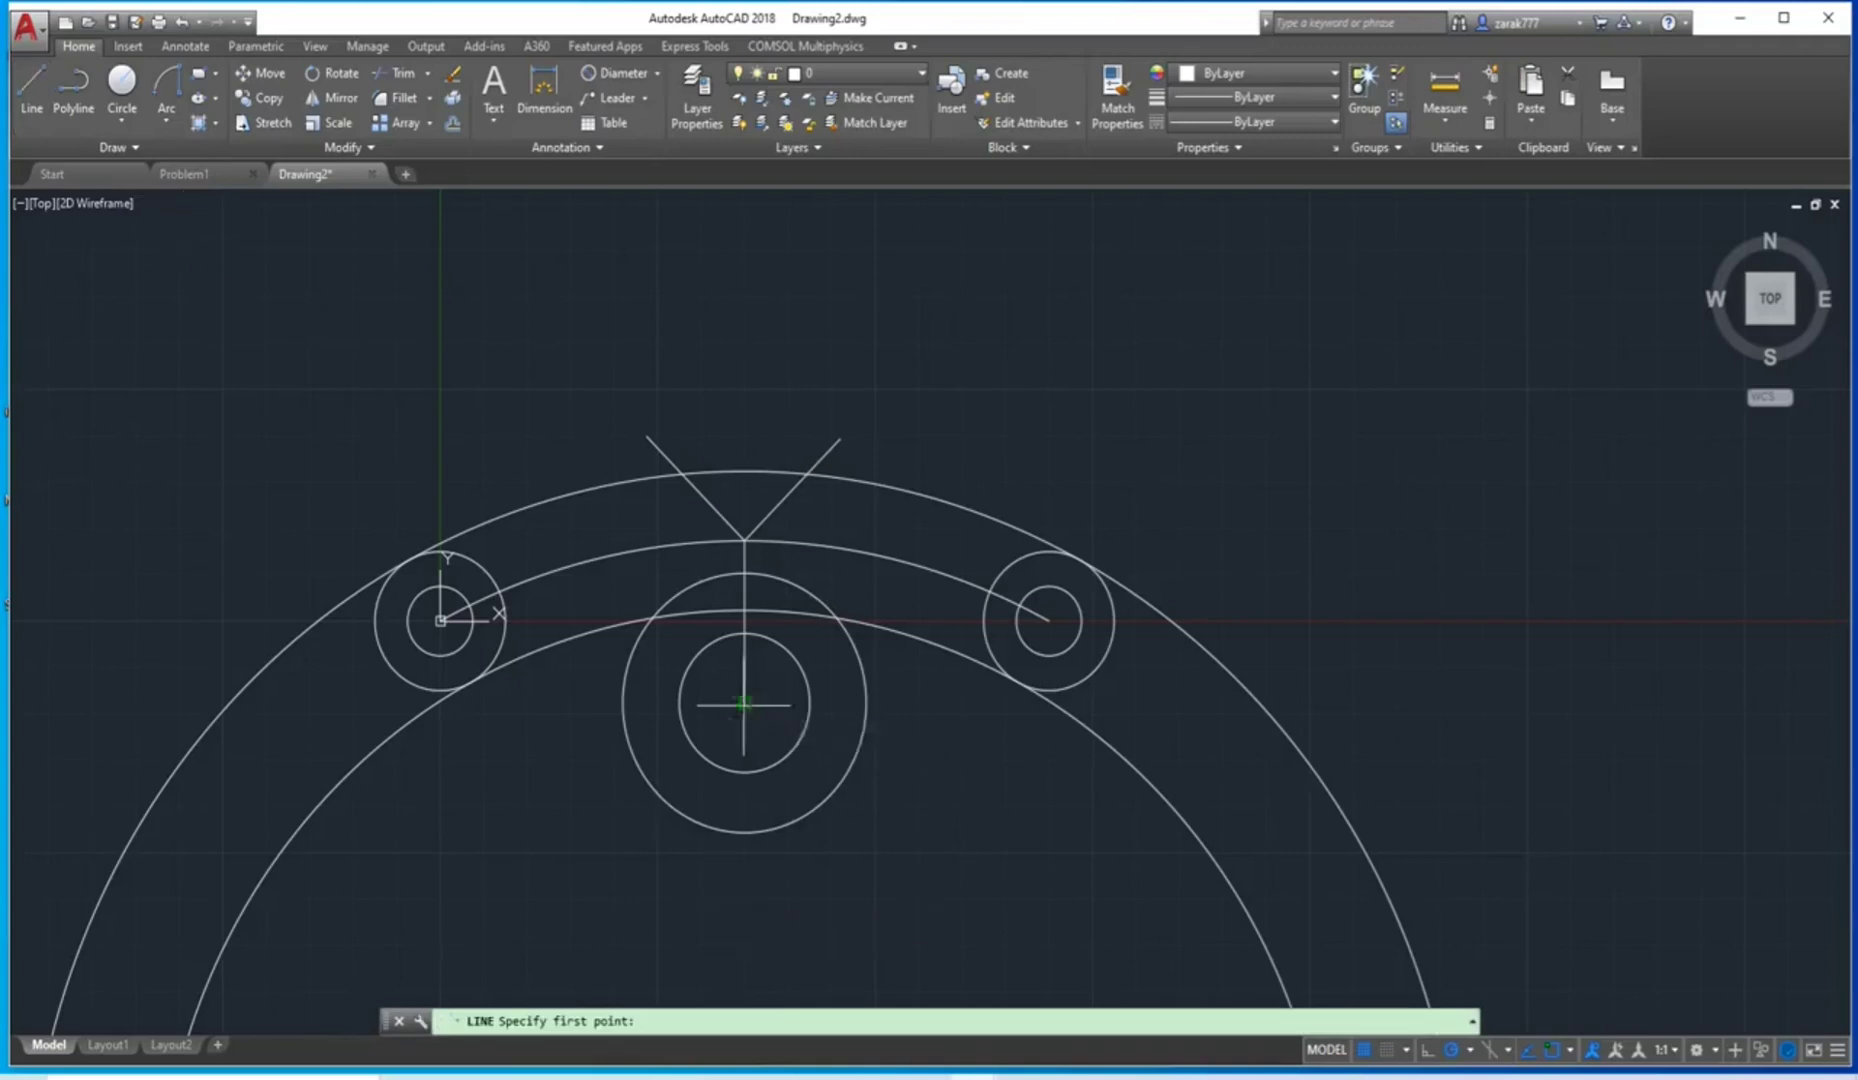
pyautogui.click(744, 704)
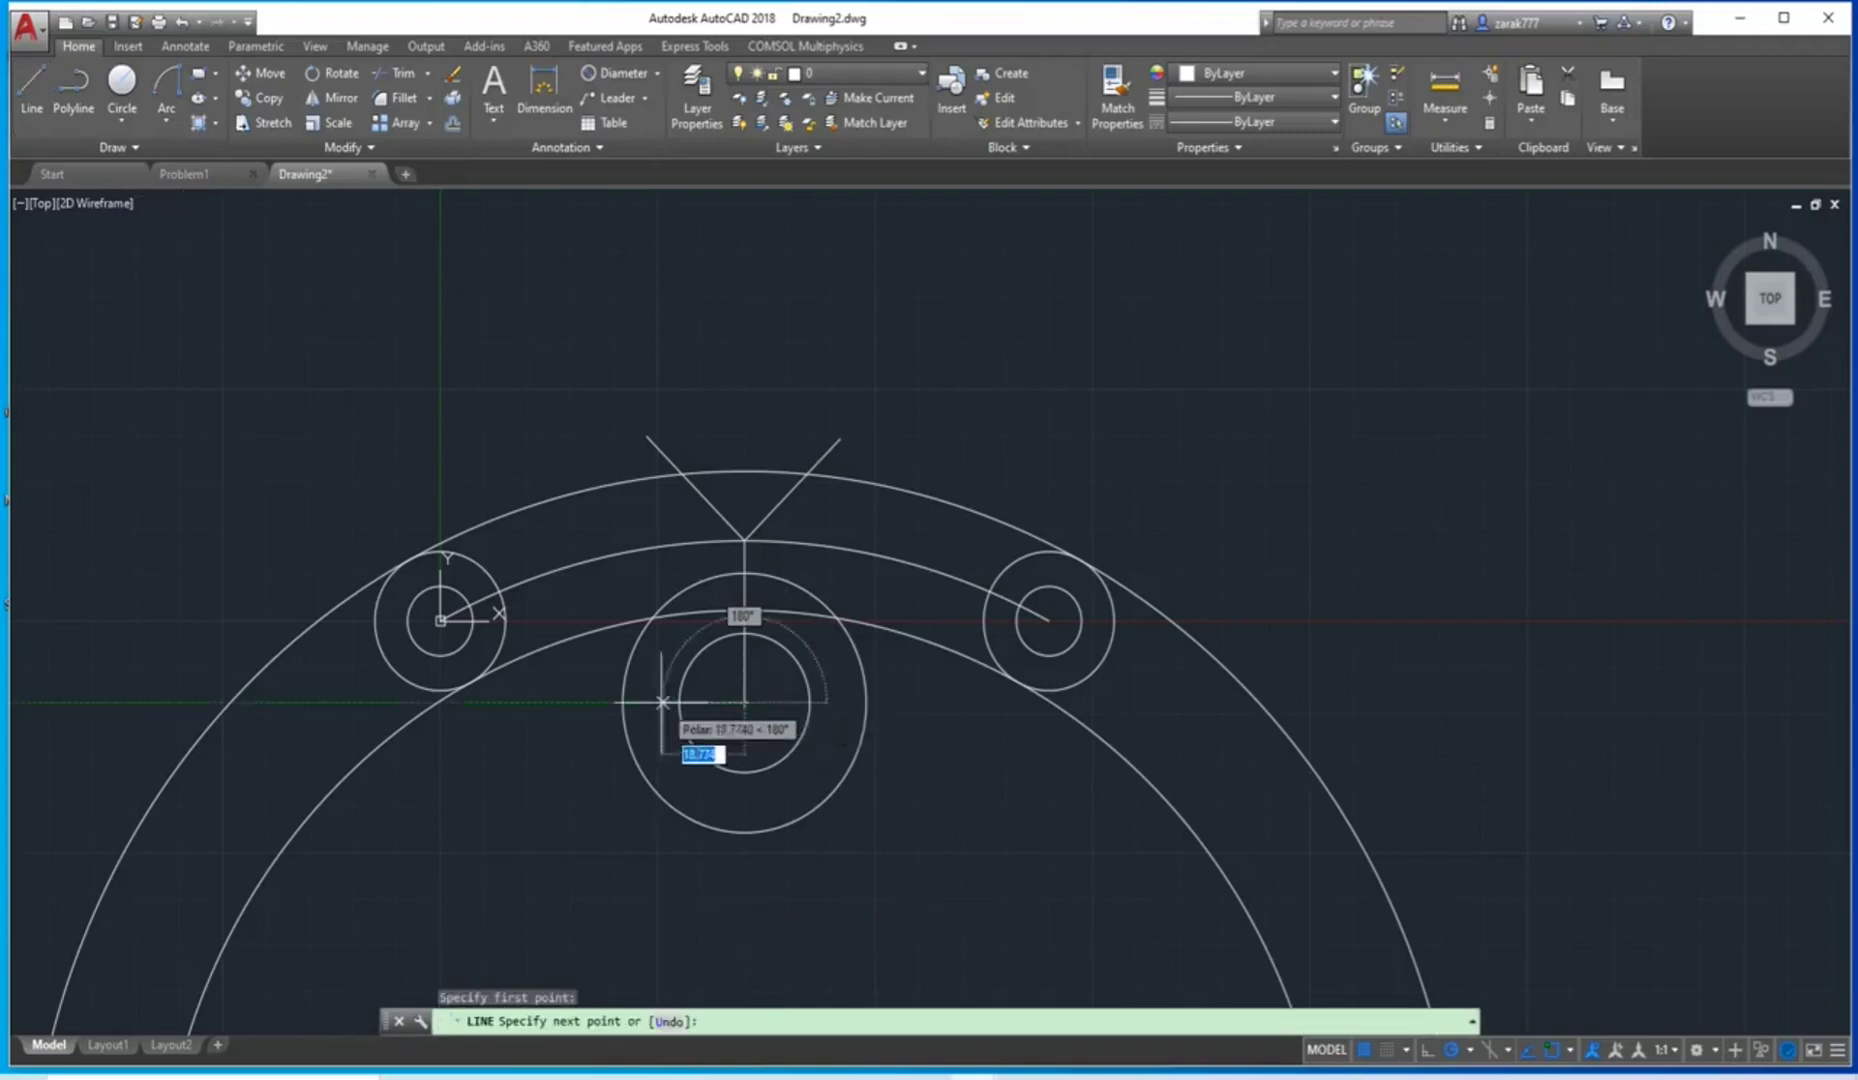
pyautogui.write('20')
pyautogui.press('Return')
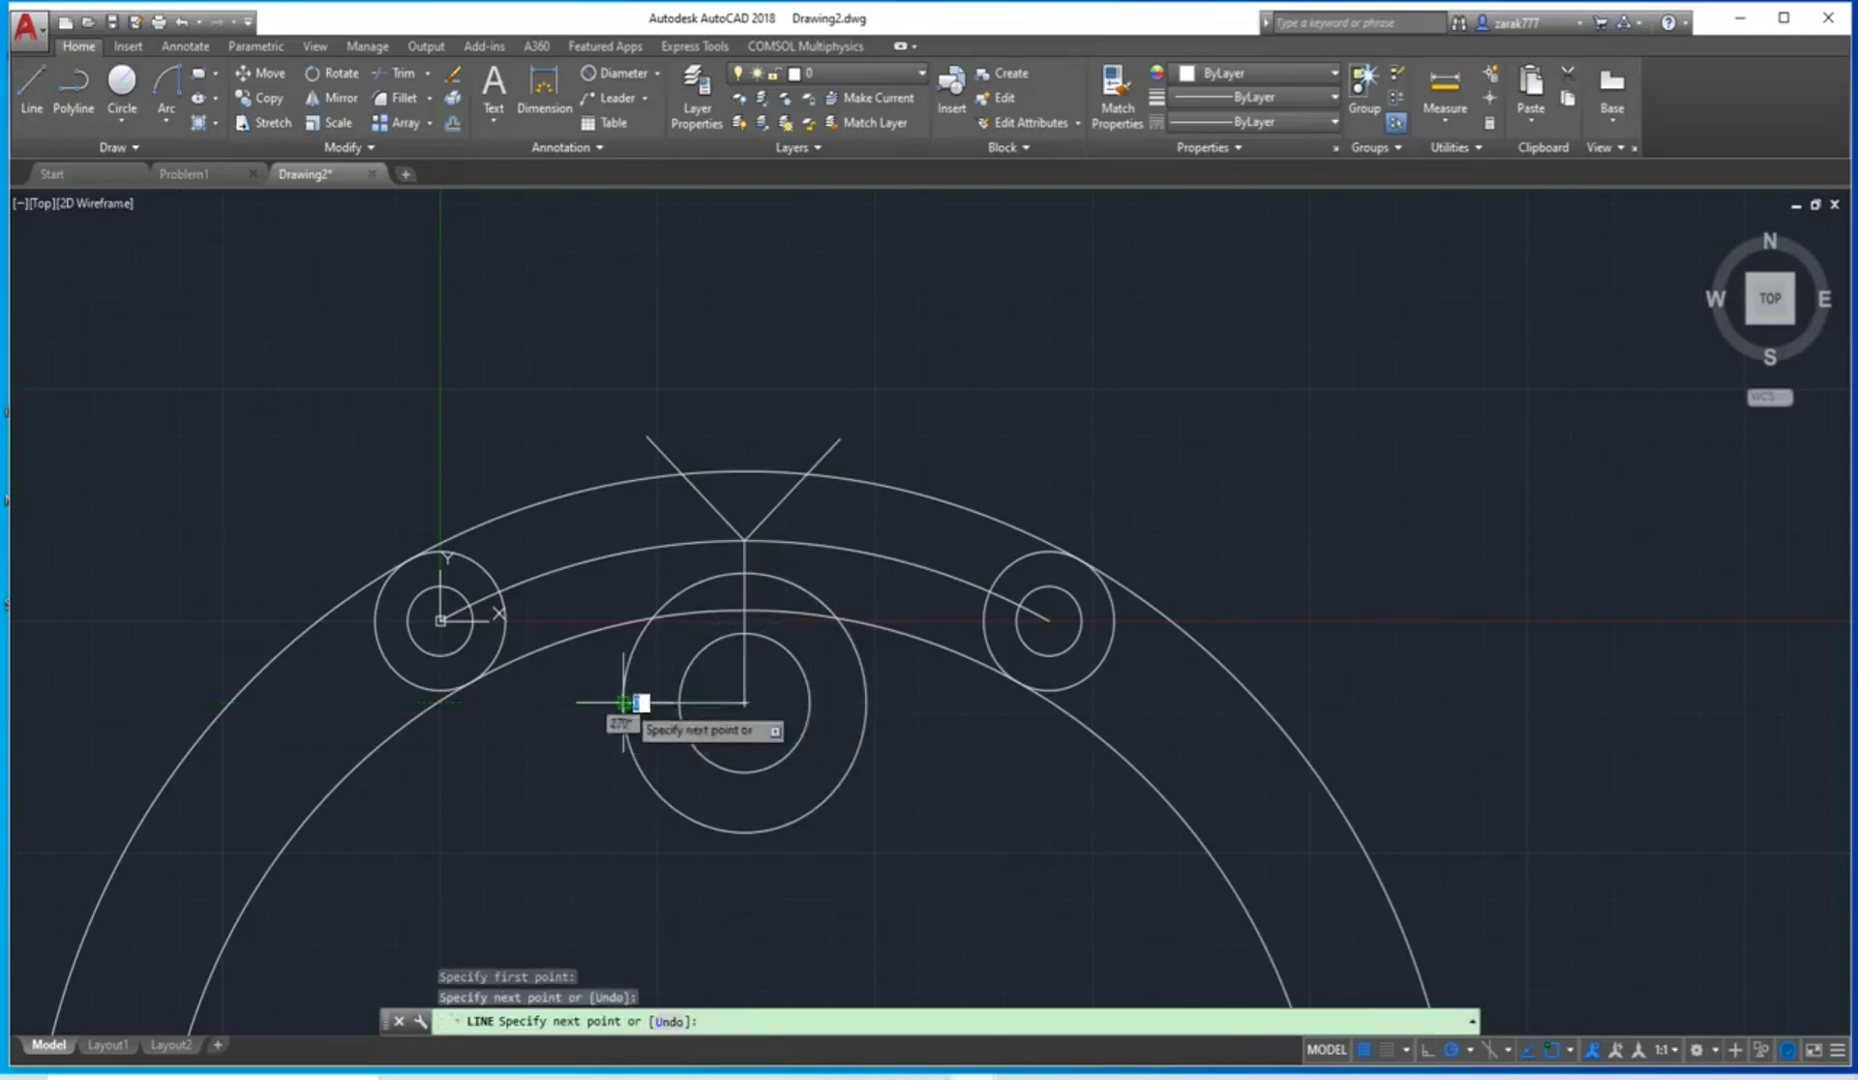
pyautogui.click(623, 623)
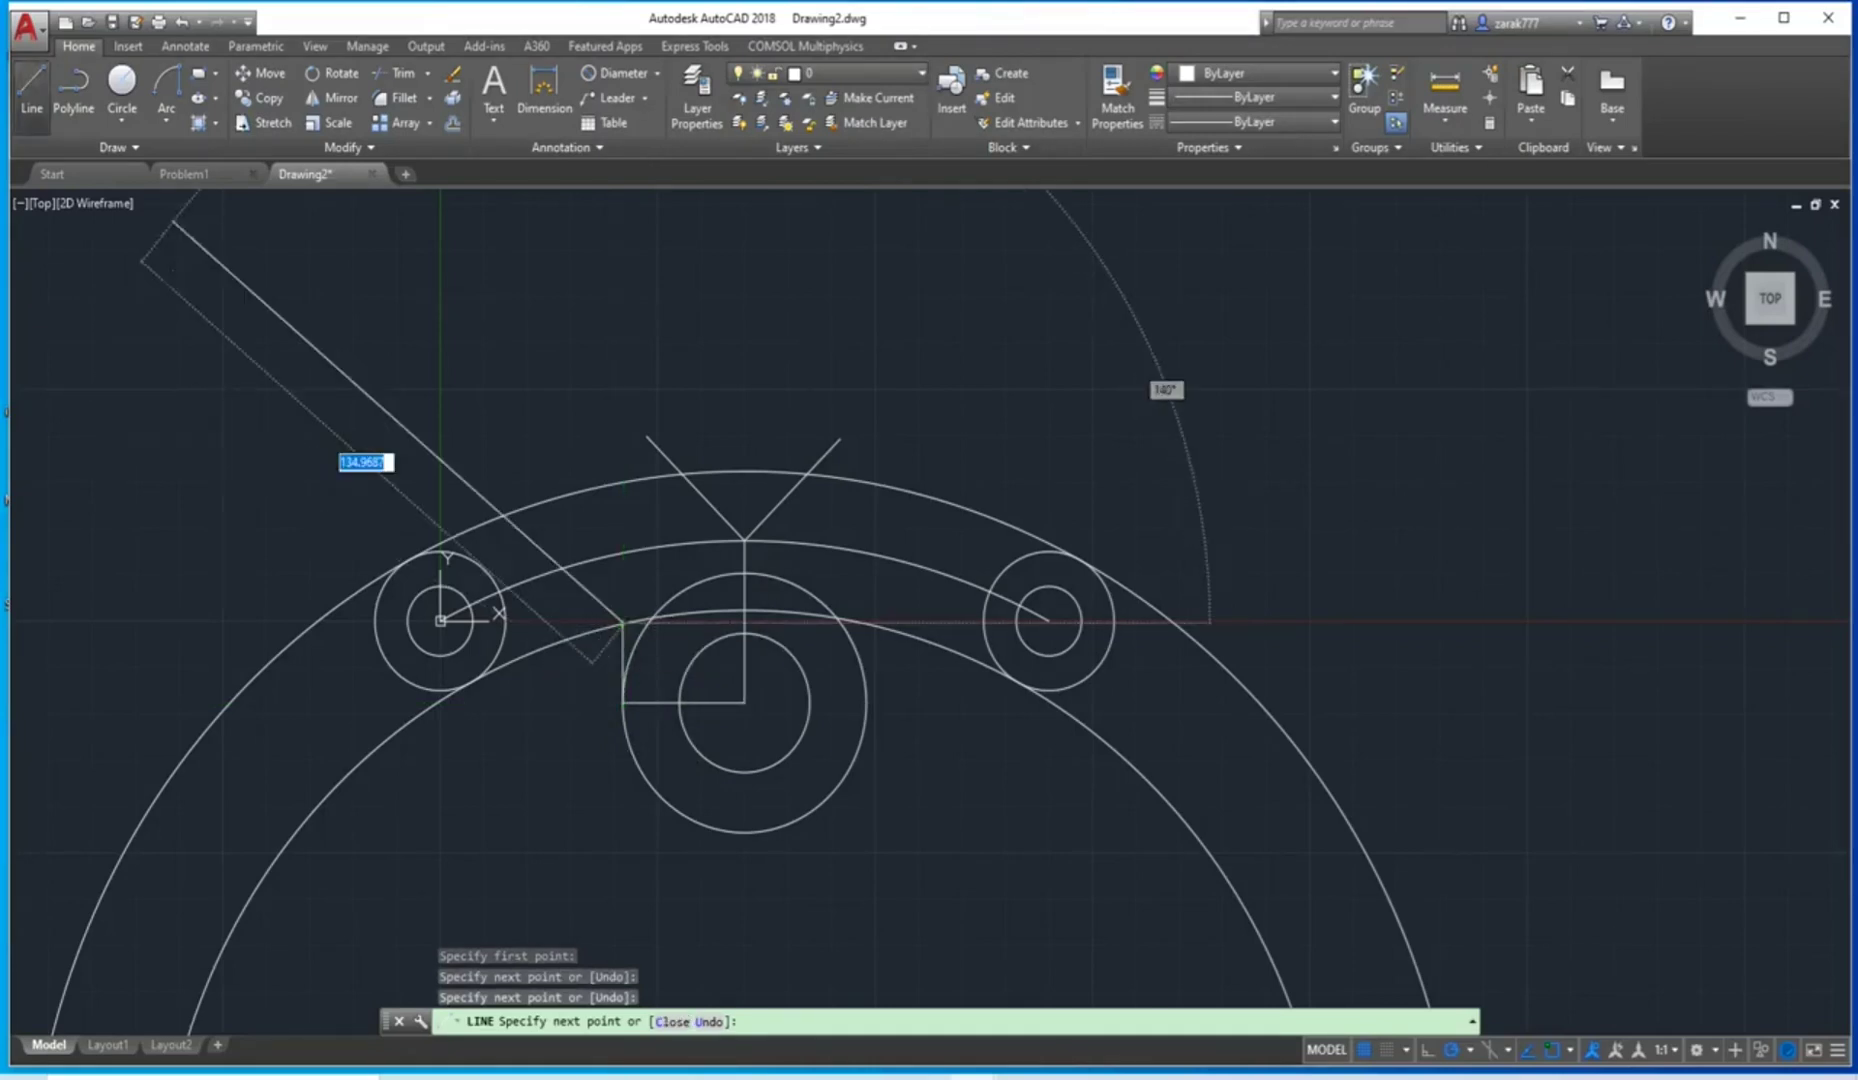
# Draw the matching right slot side: across from the centre, then up to the inner arc.
pyautogui.press('Escape')
pyautogui.press('Return')
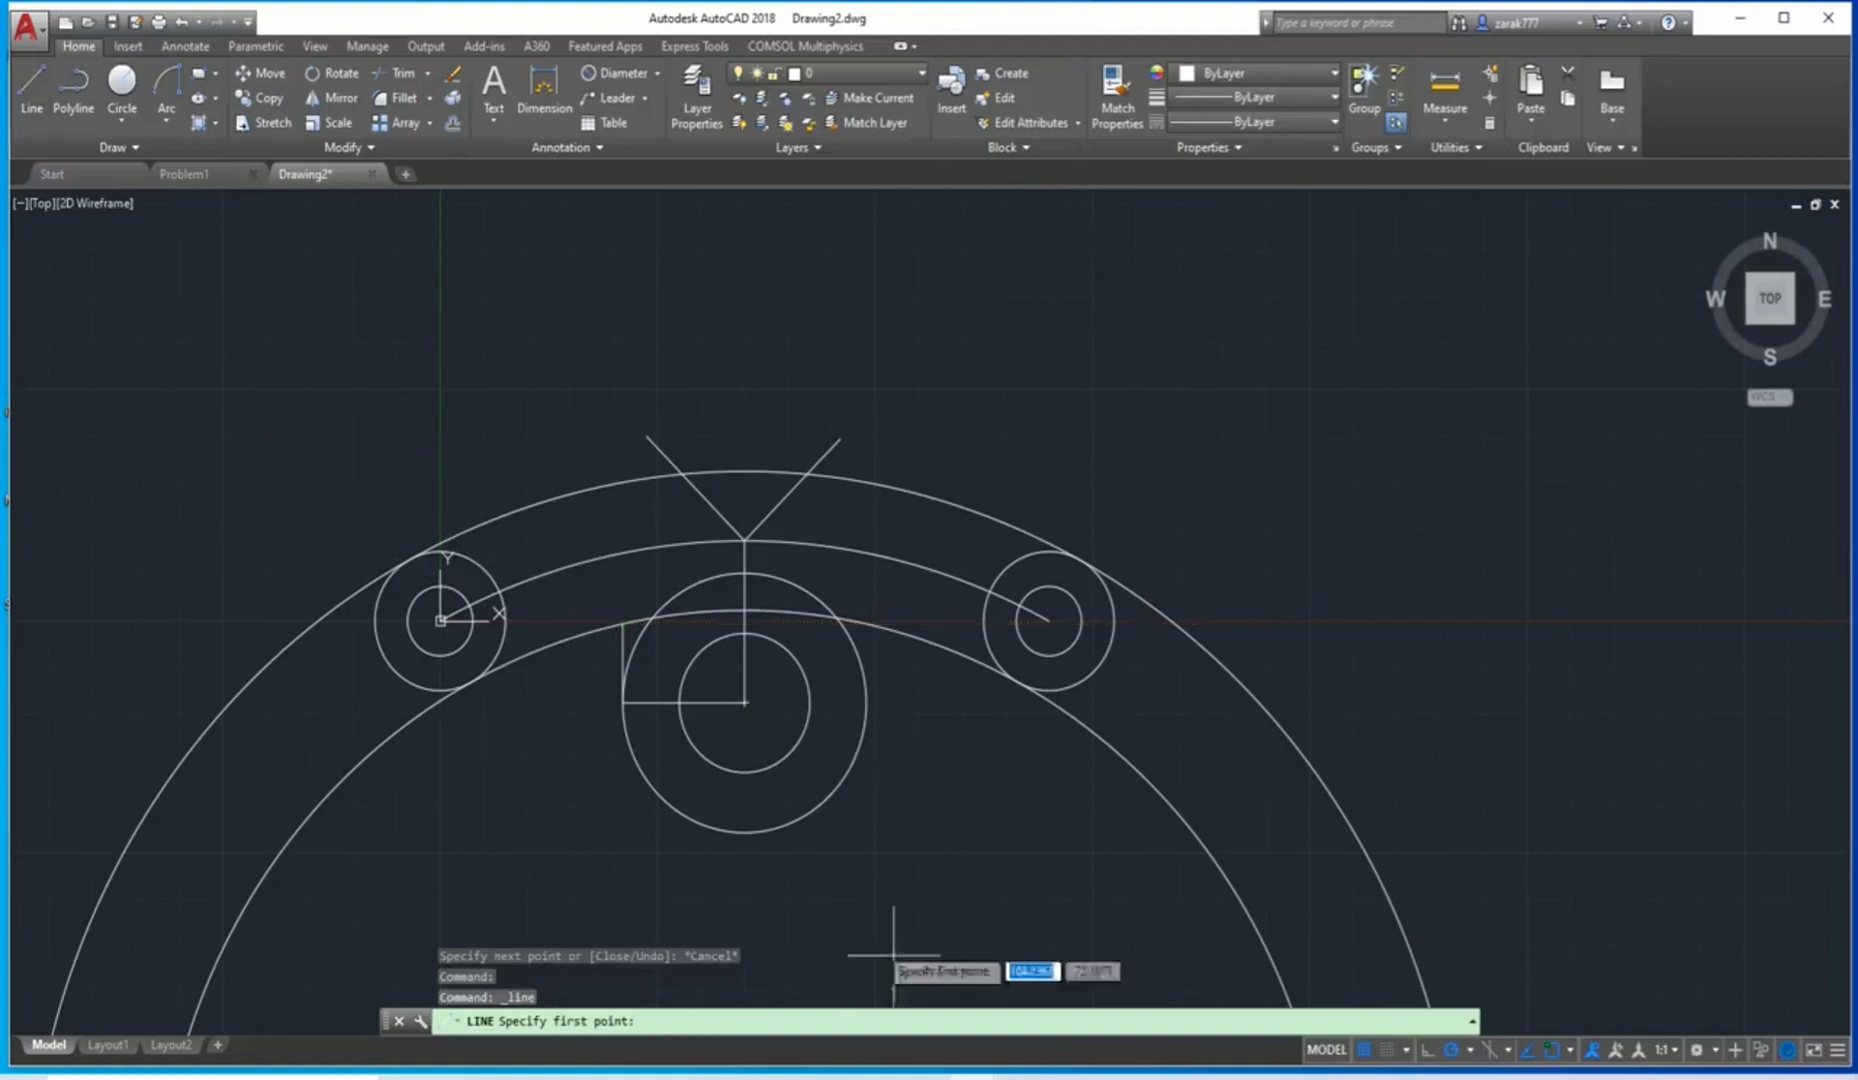
pyautogui.click(744, 703)
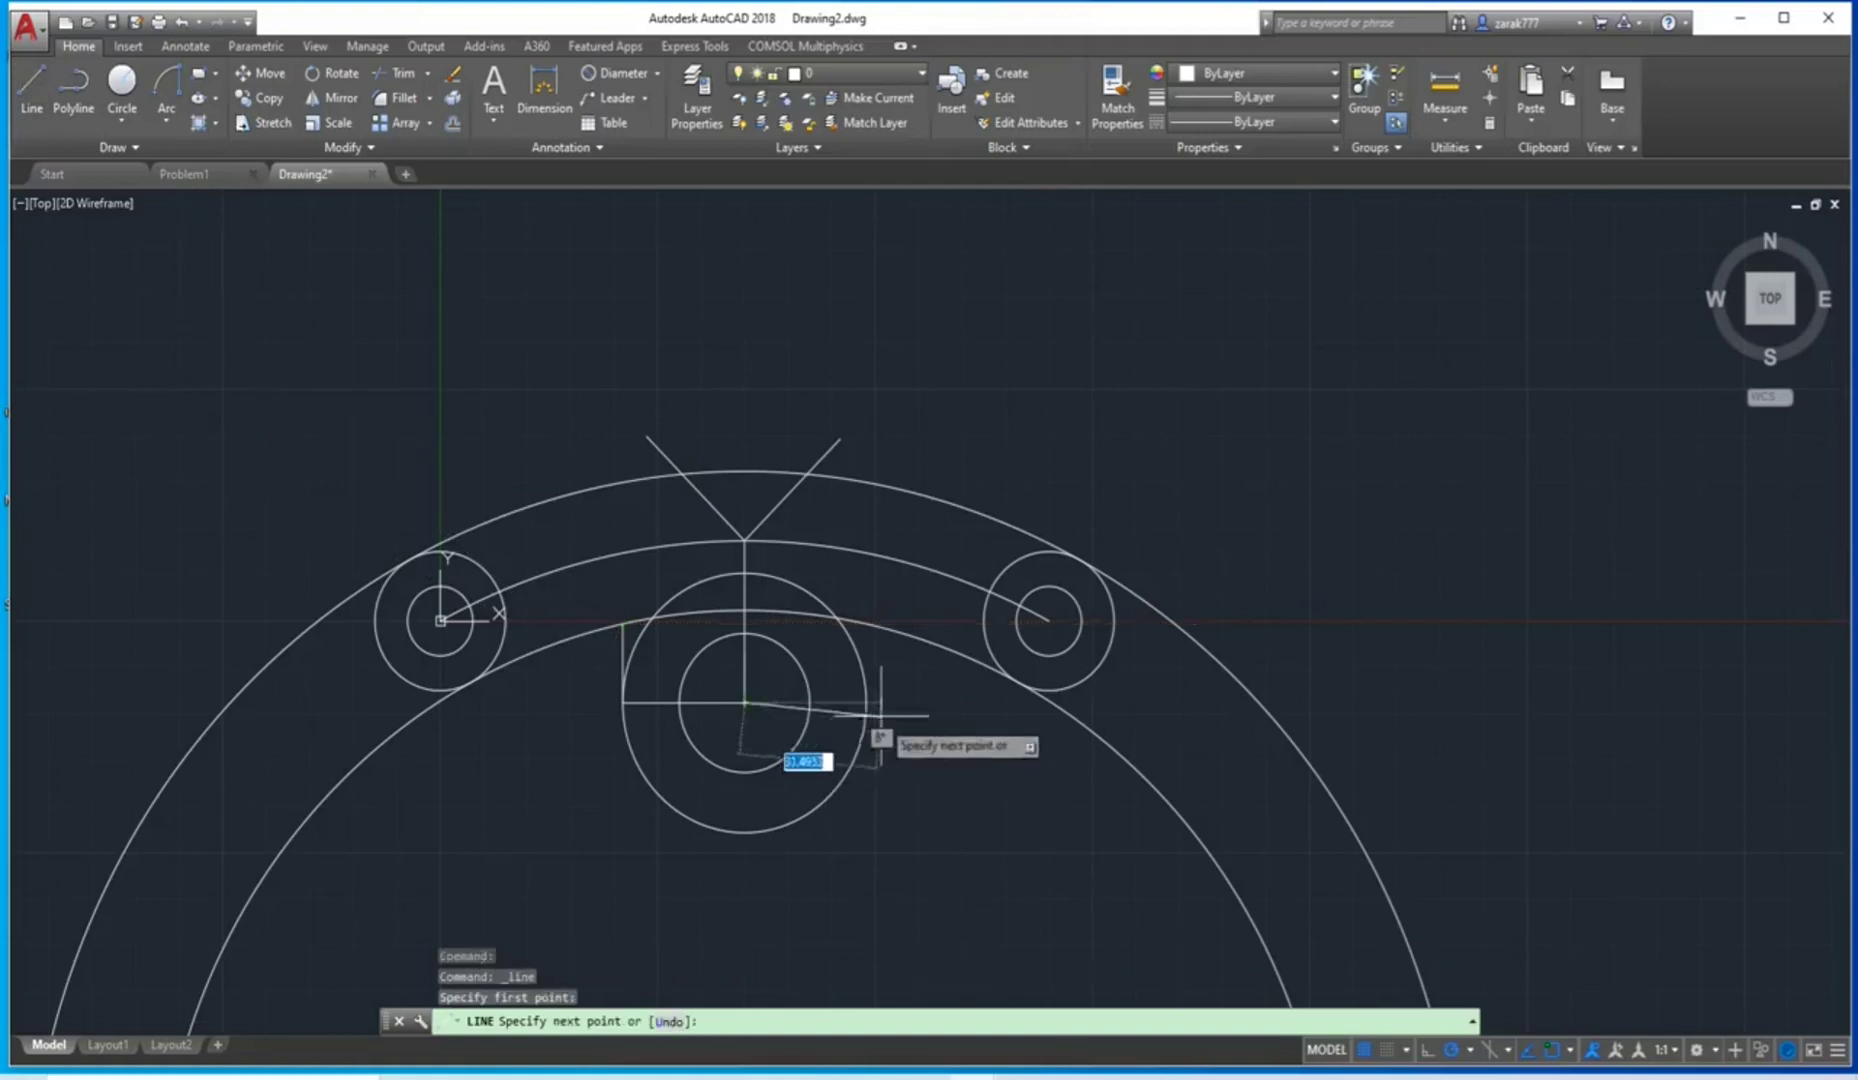
pyautogui.click(866, 703)
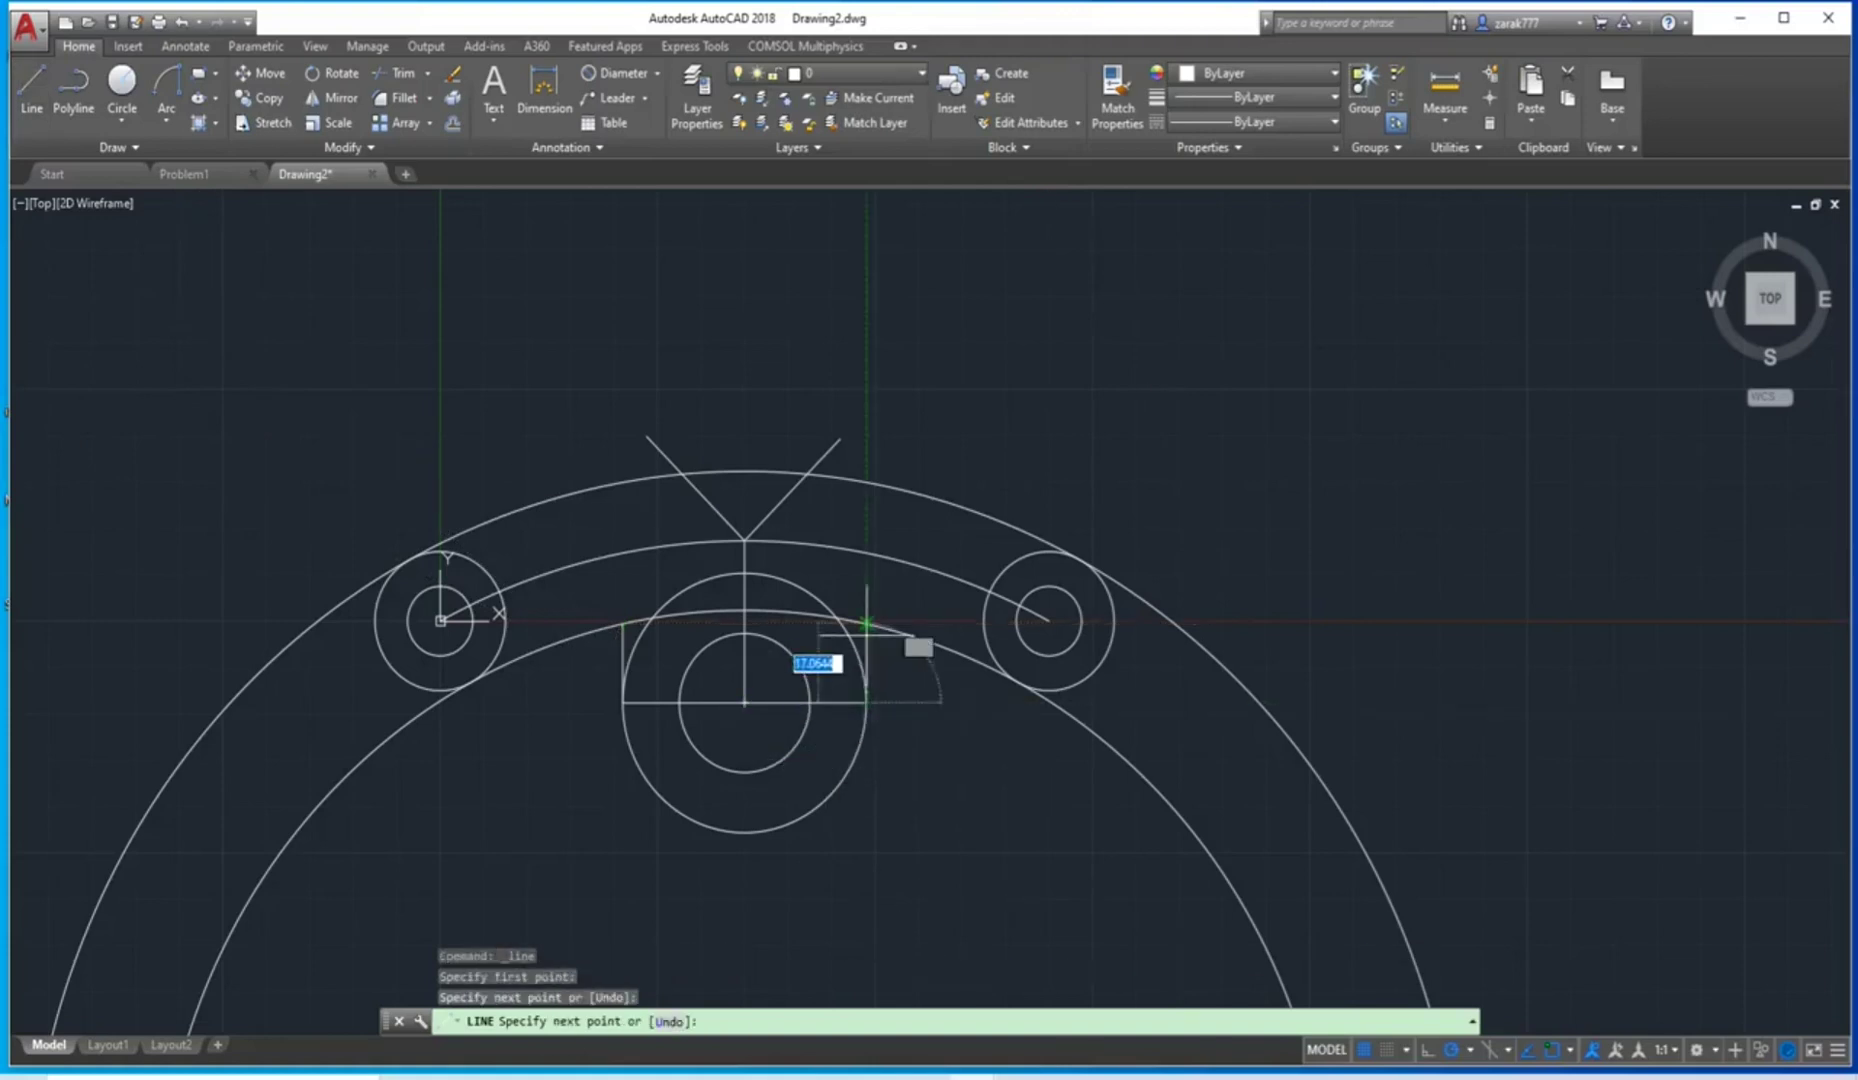
pyautogui.click(866, 622)
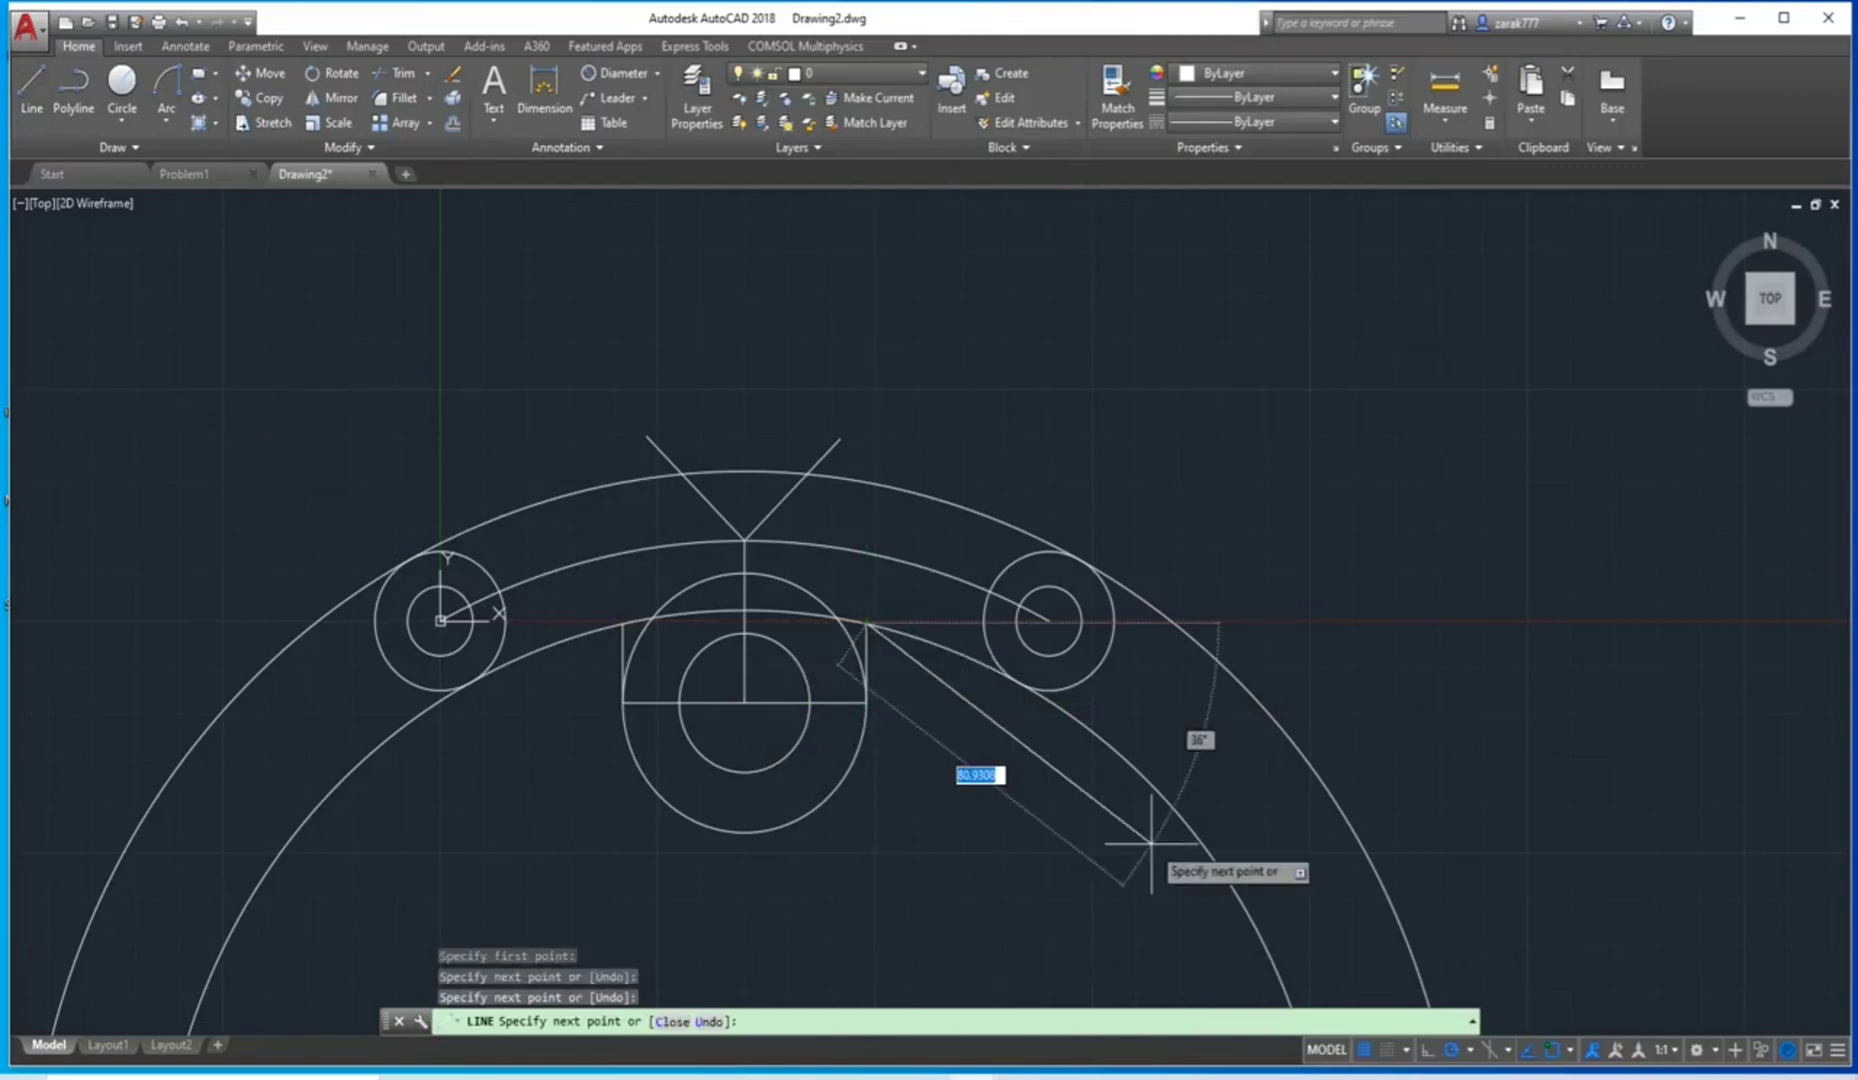
pyautogui.press('Escape')
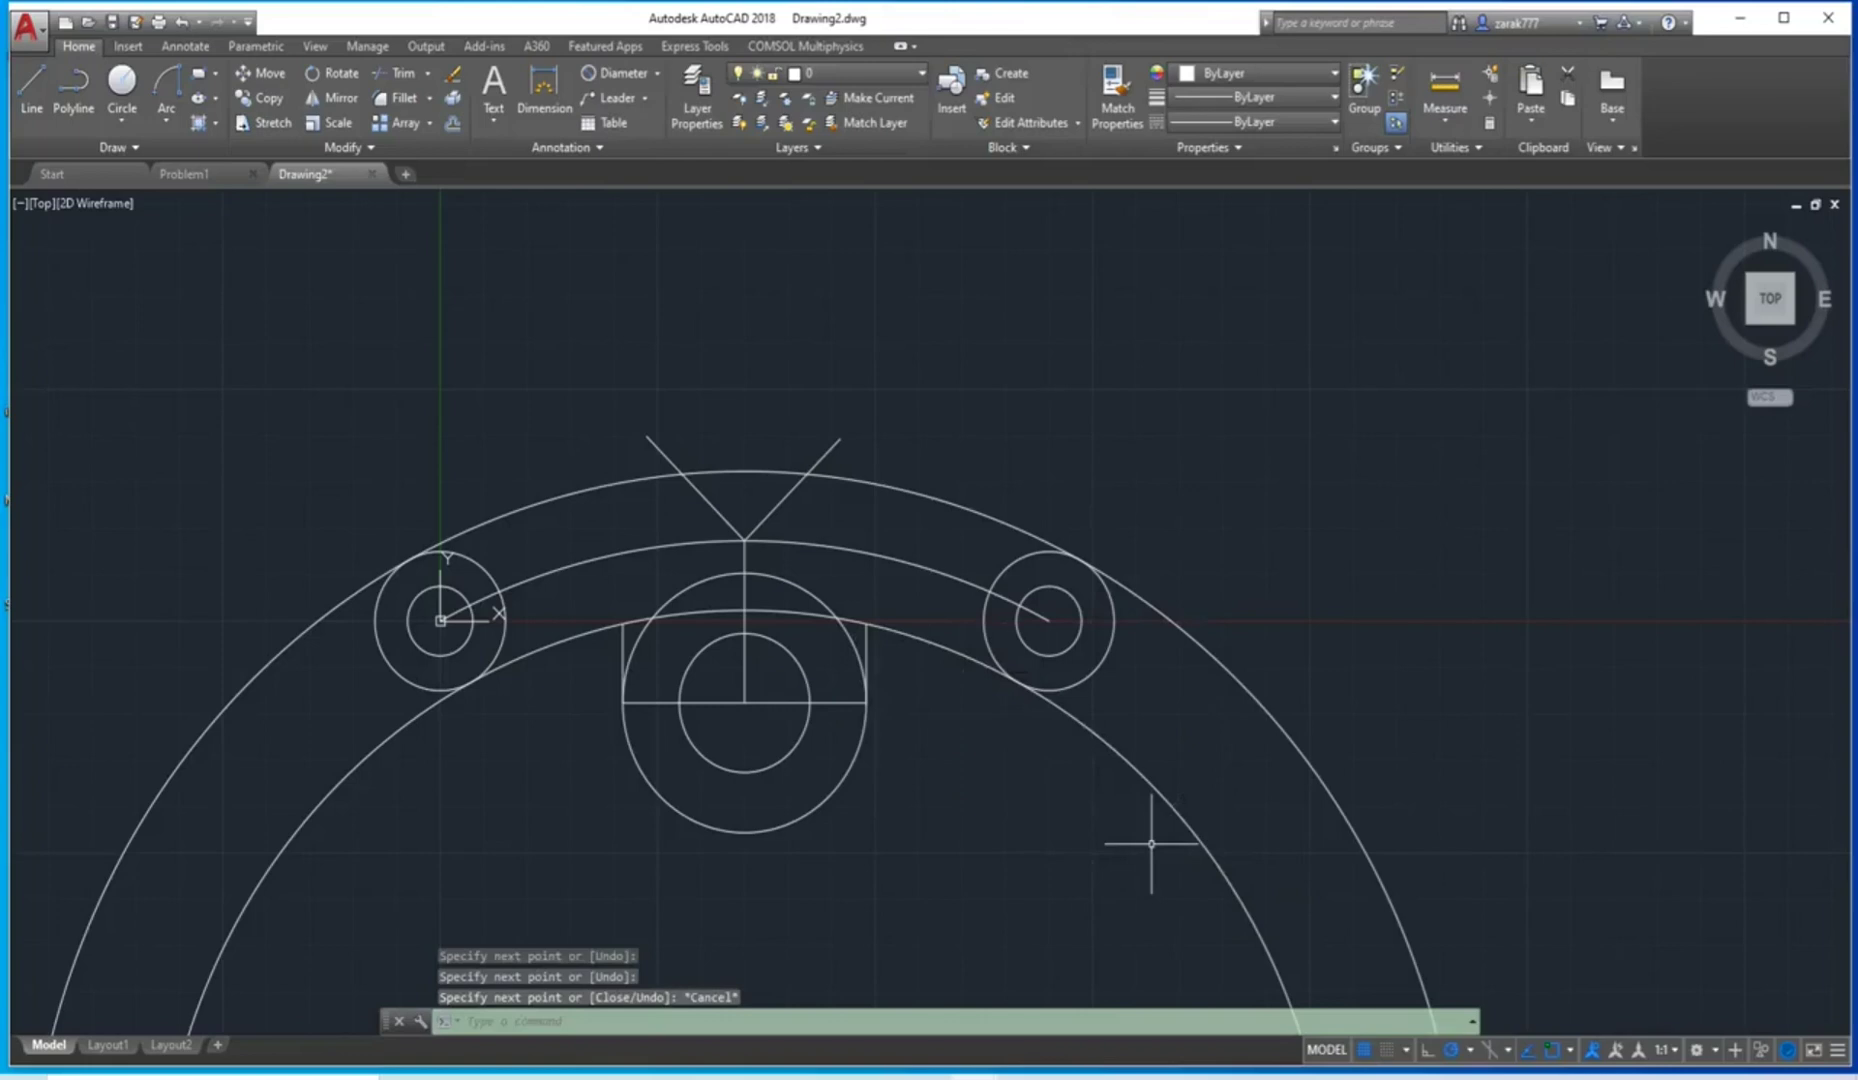
# Trim the inner and outer arcs against the boss circles and V lines, opening the V notch.
pyautogui.write('TRIM')
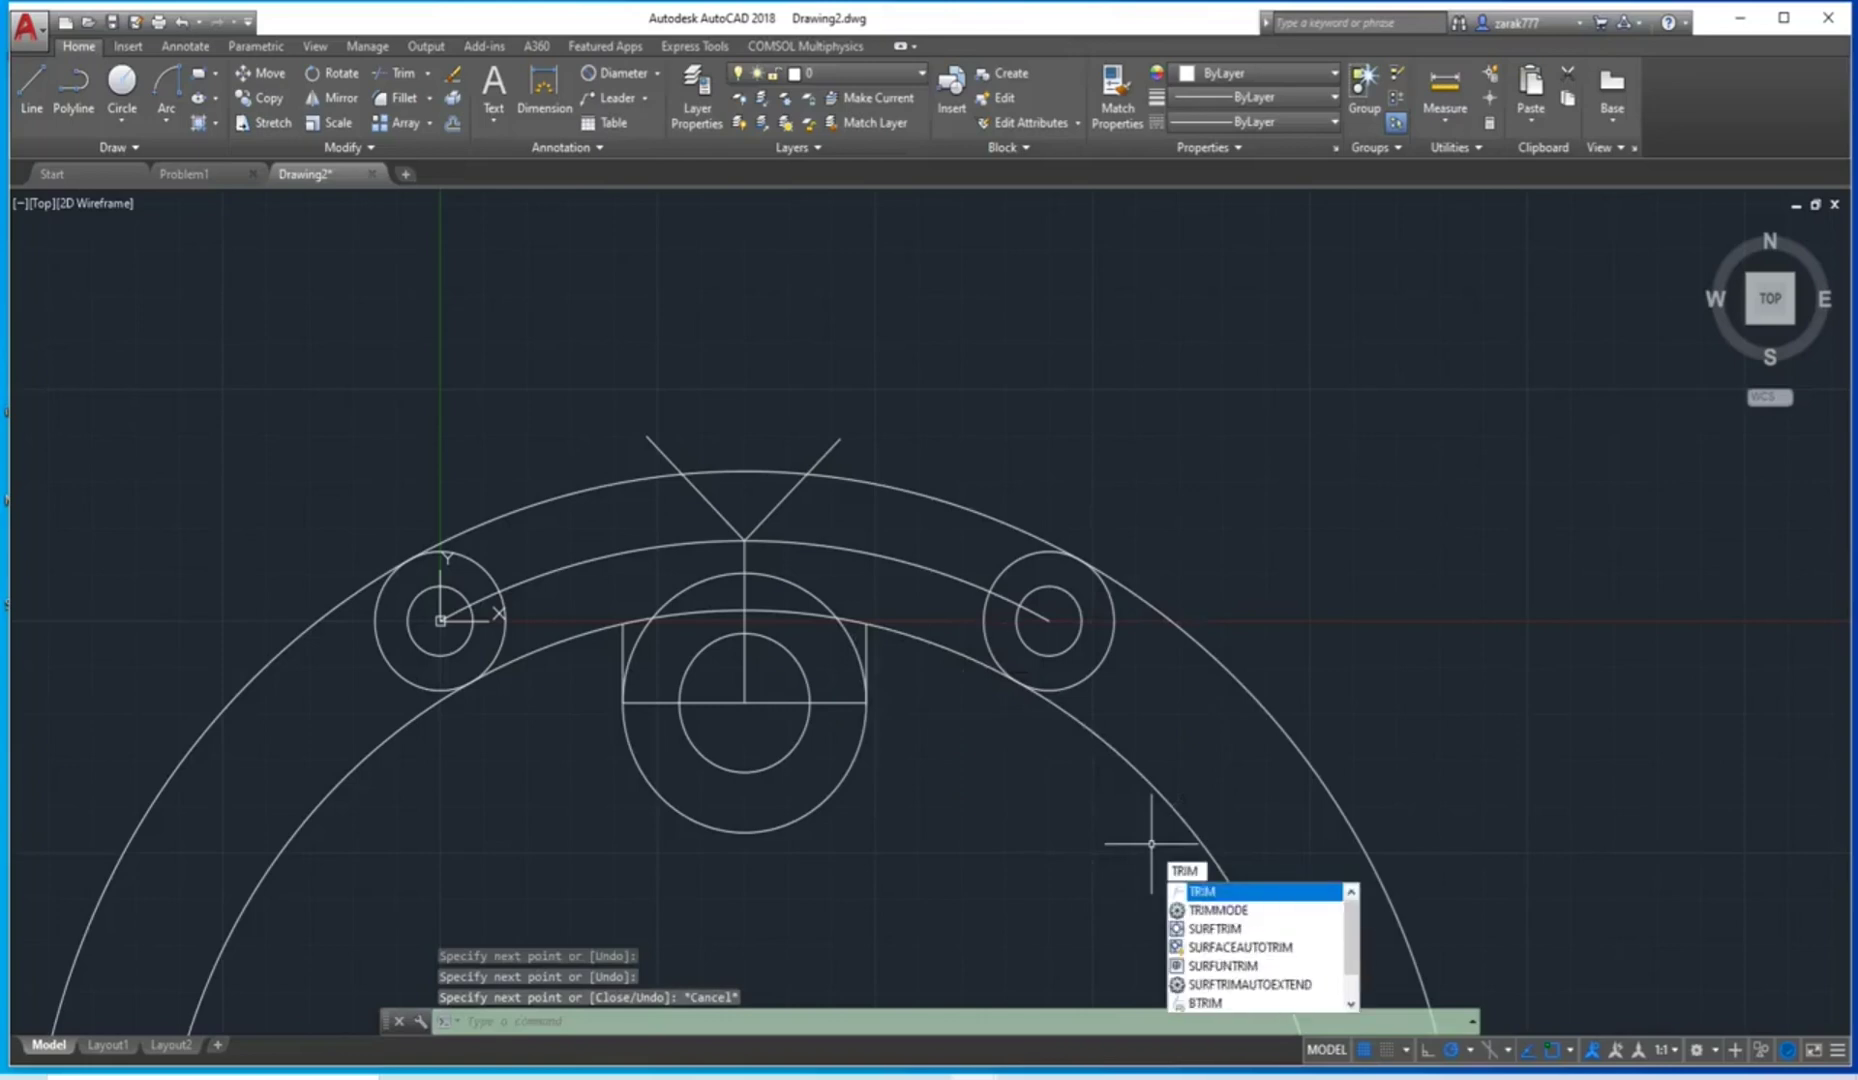
pyautogui.press('Return')
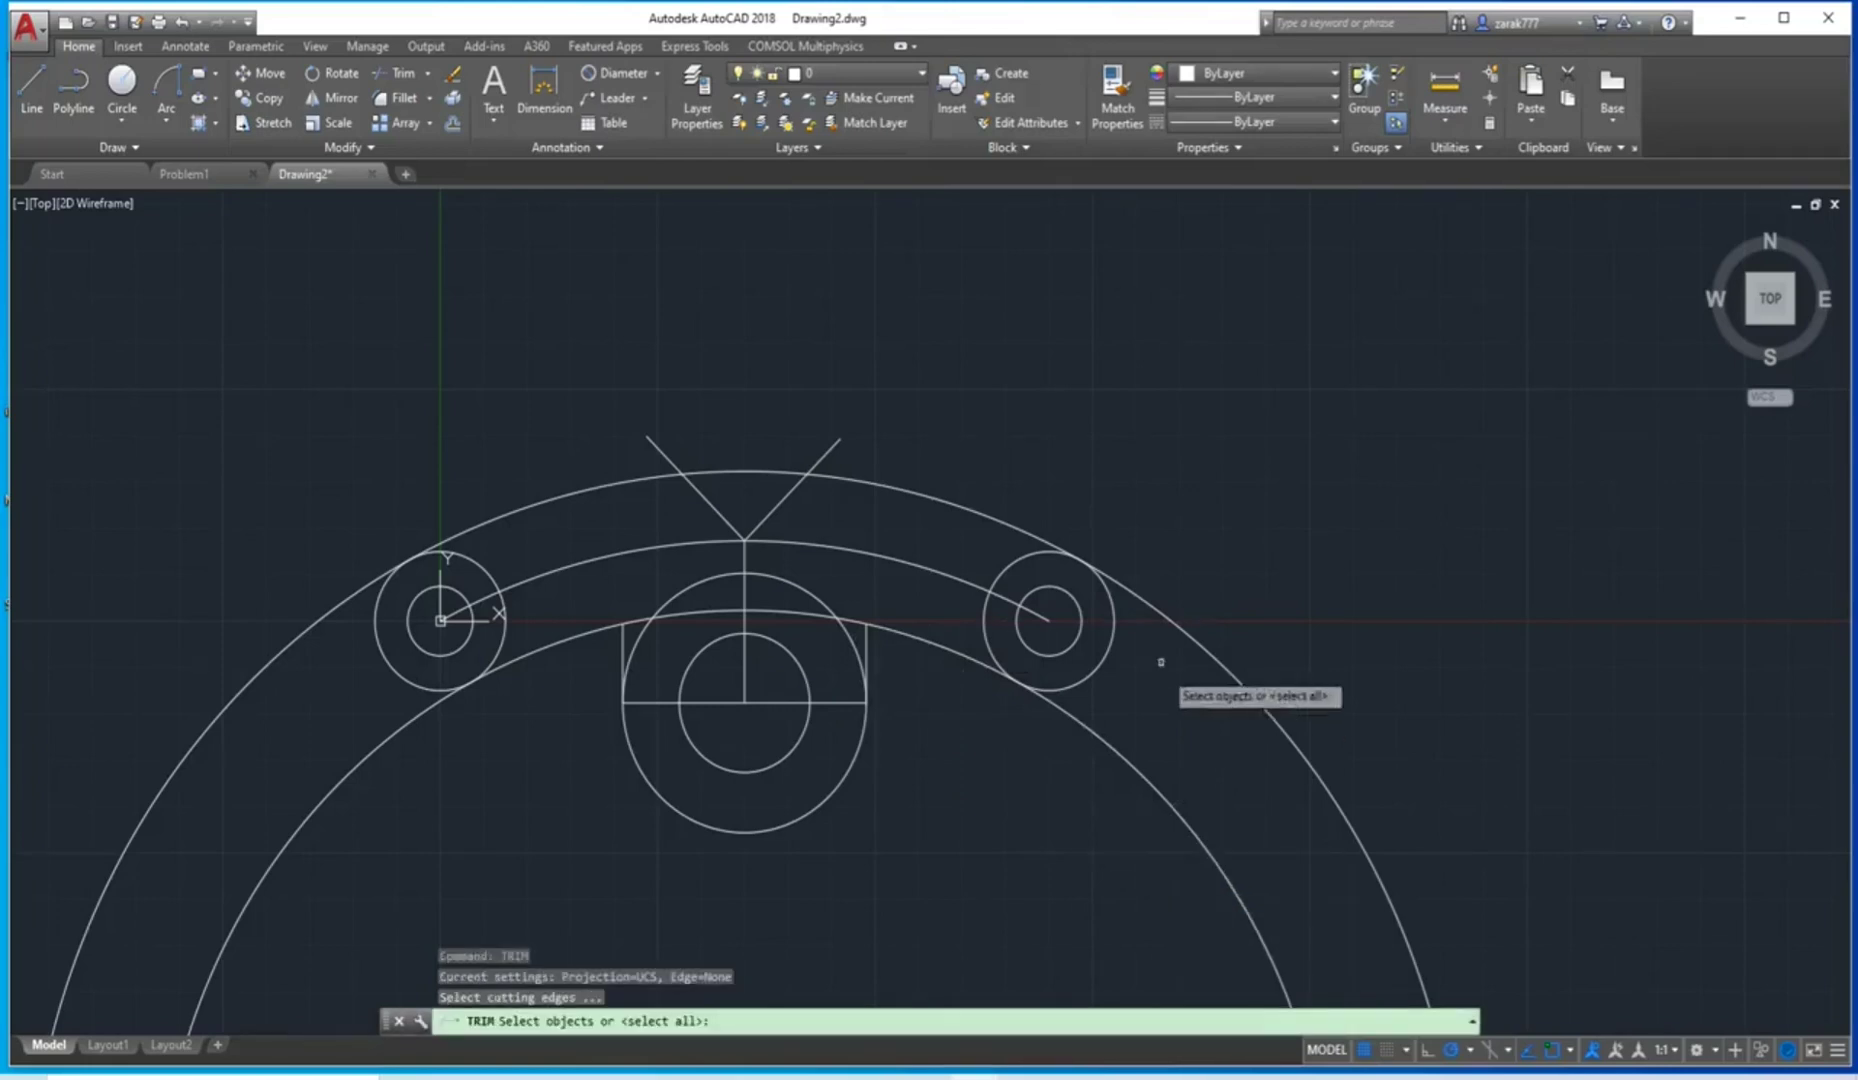
pyautogui.click(1107, 649)
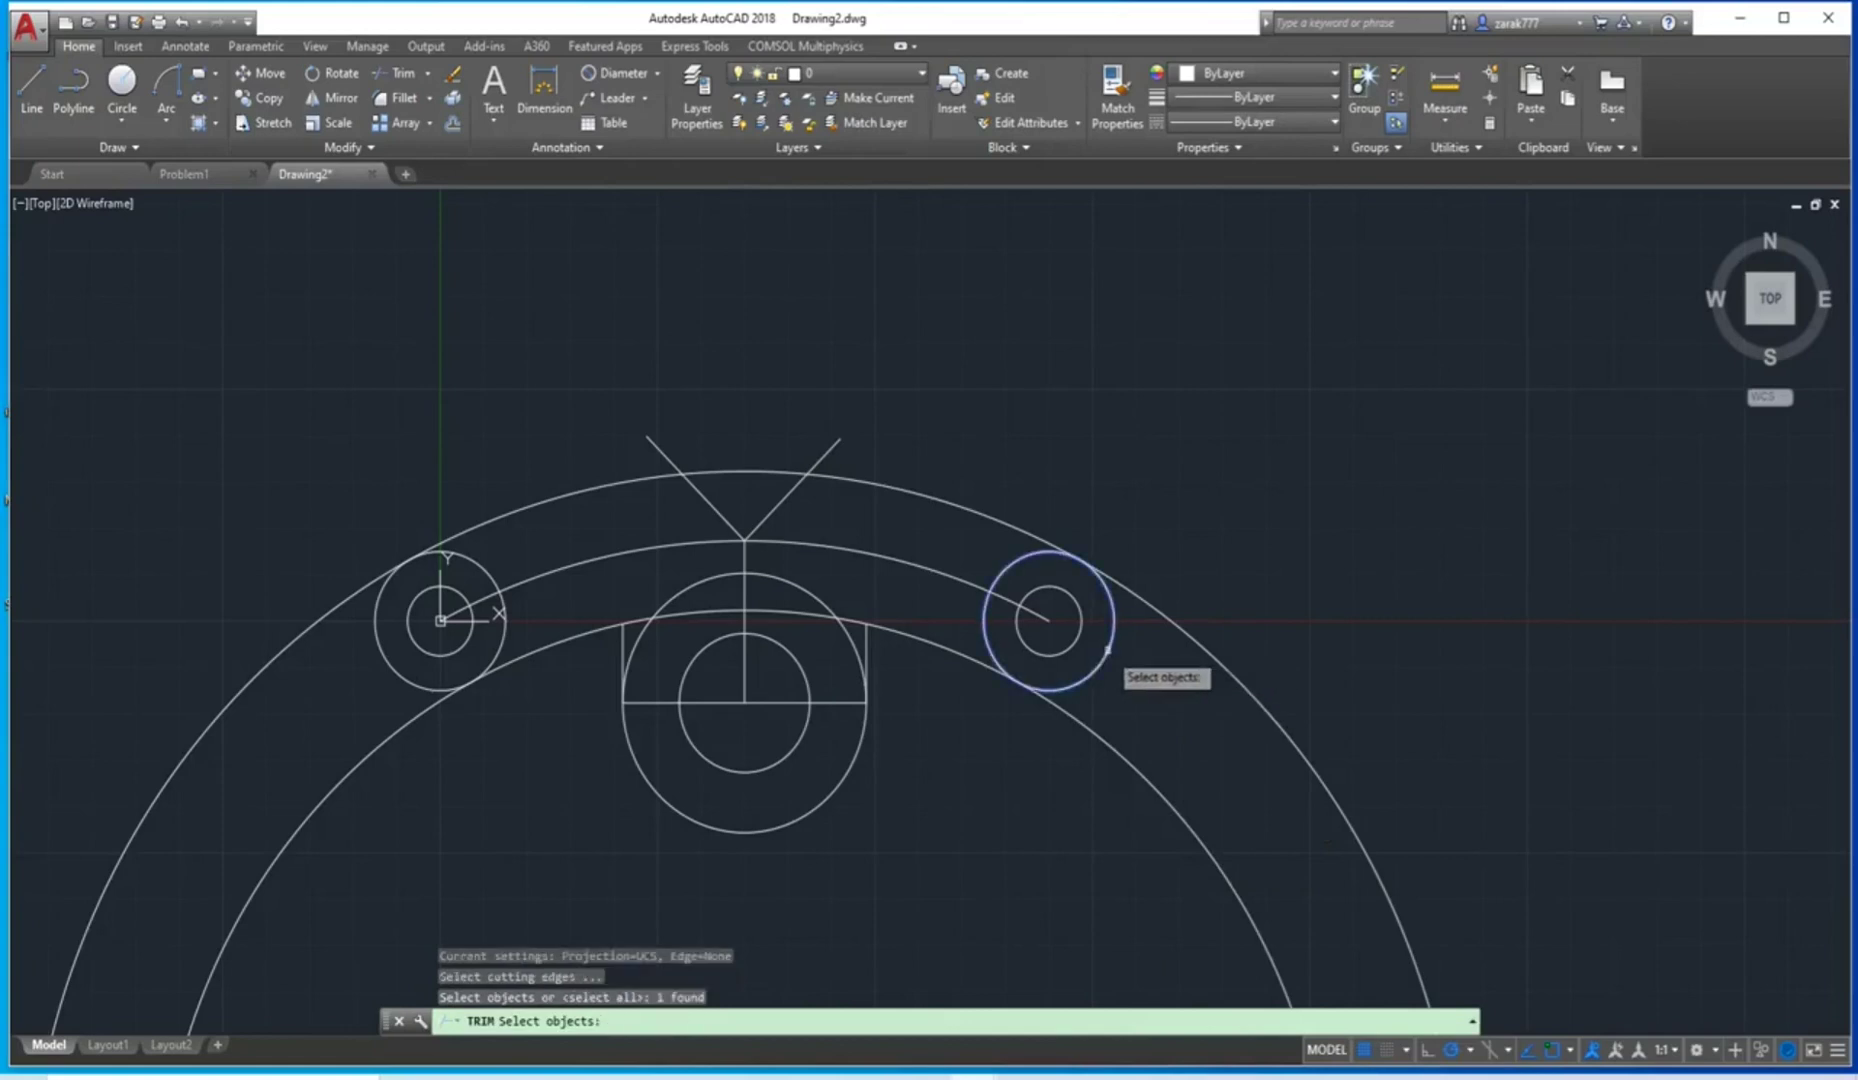
pyautogui.click(397, 668)
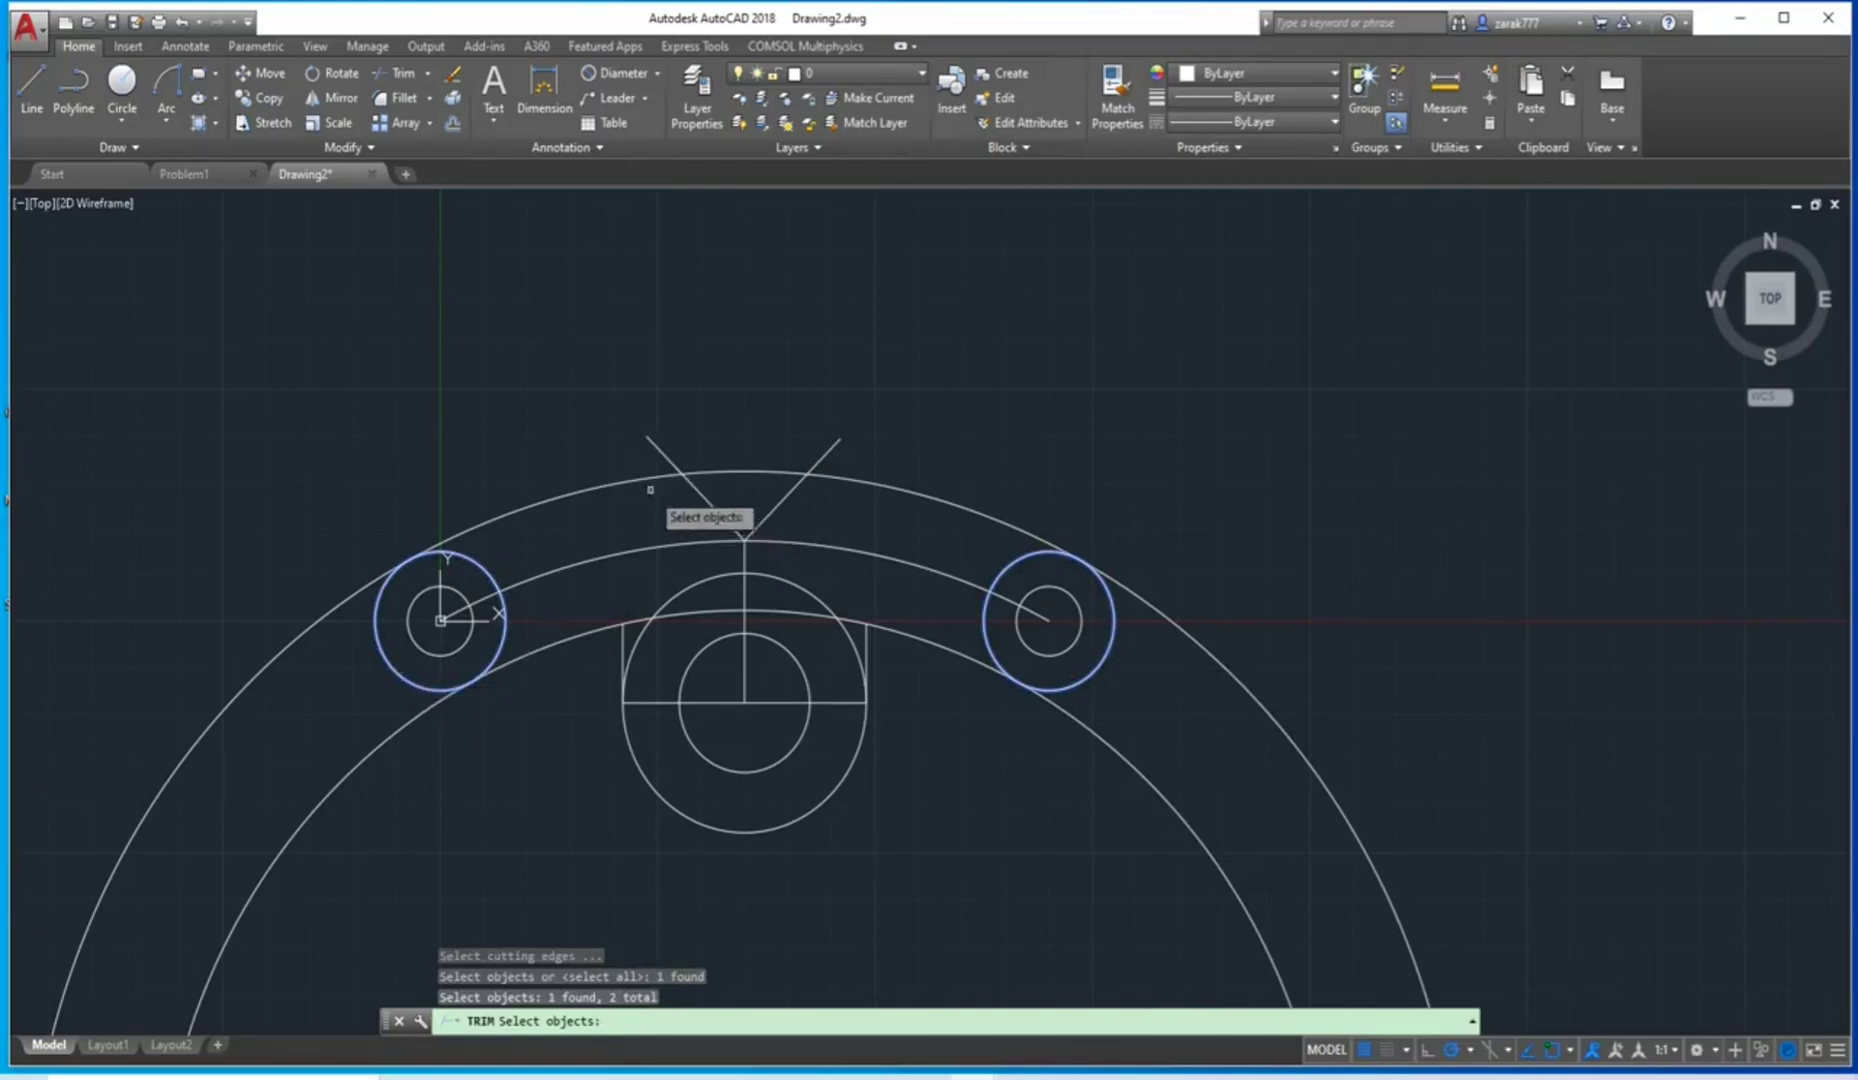
pyautogui.click(714, 507)
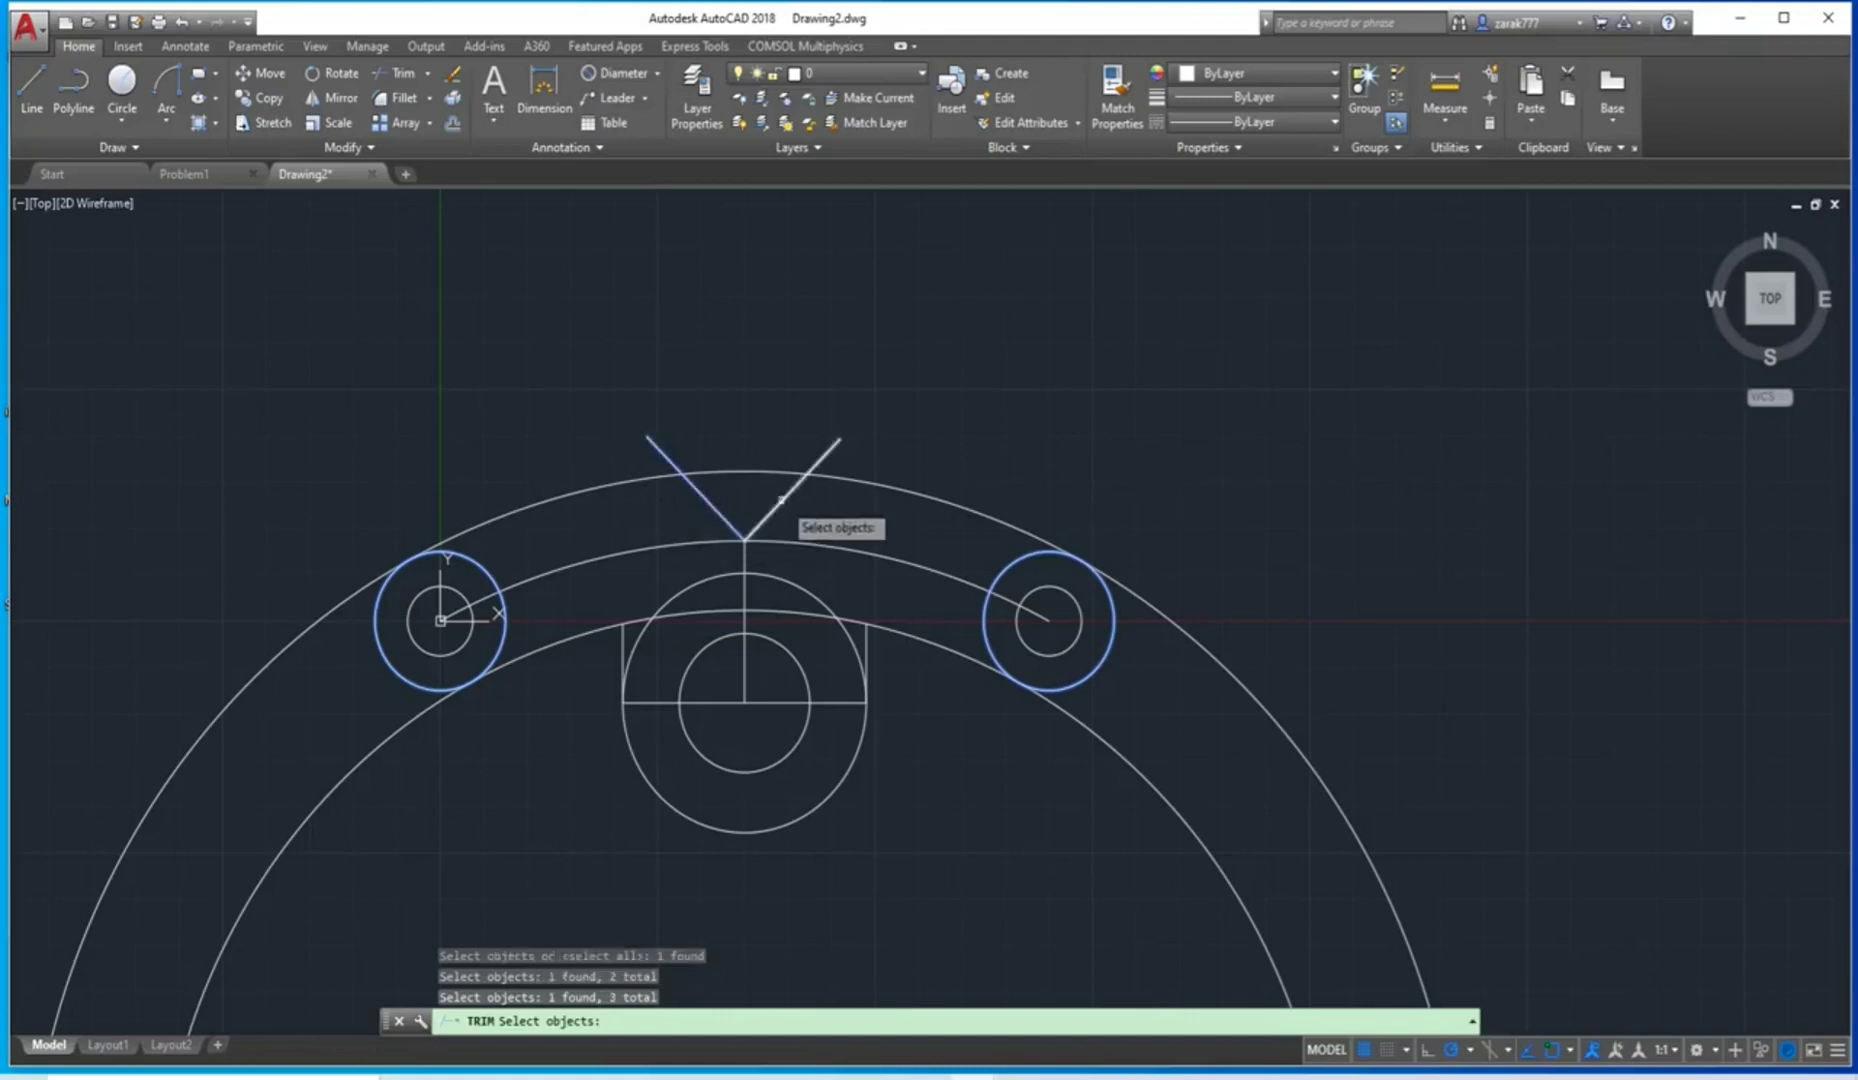
pyautogui.click(781, 500)
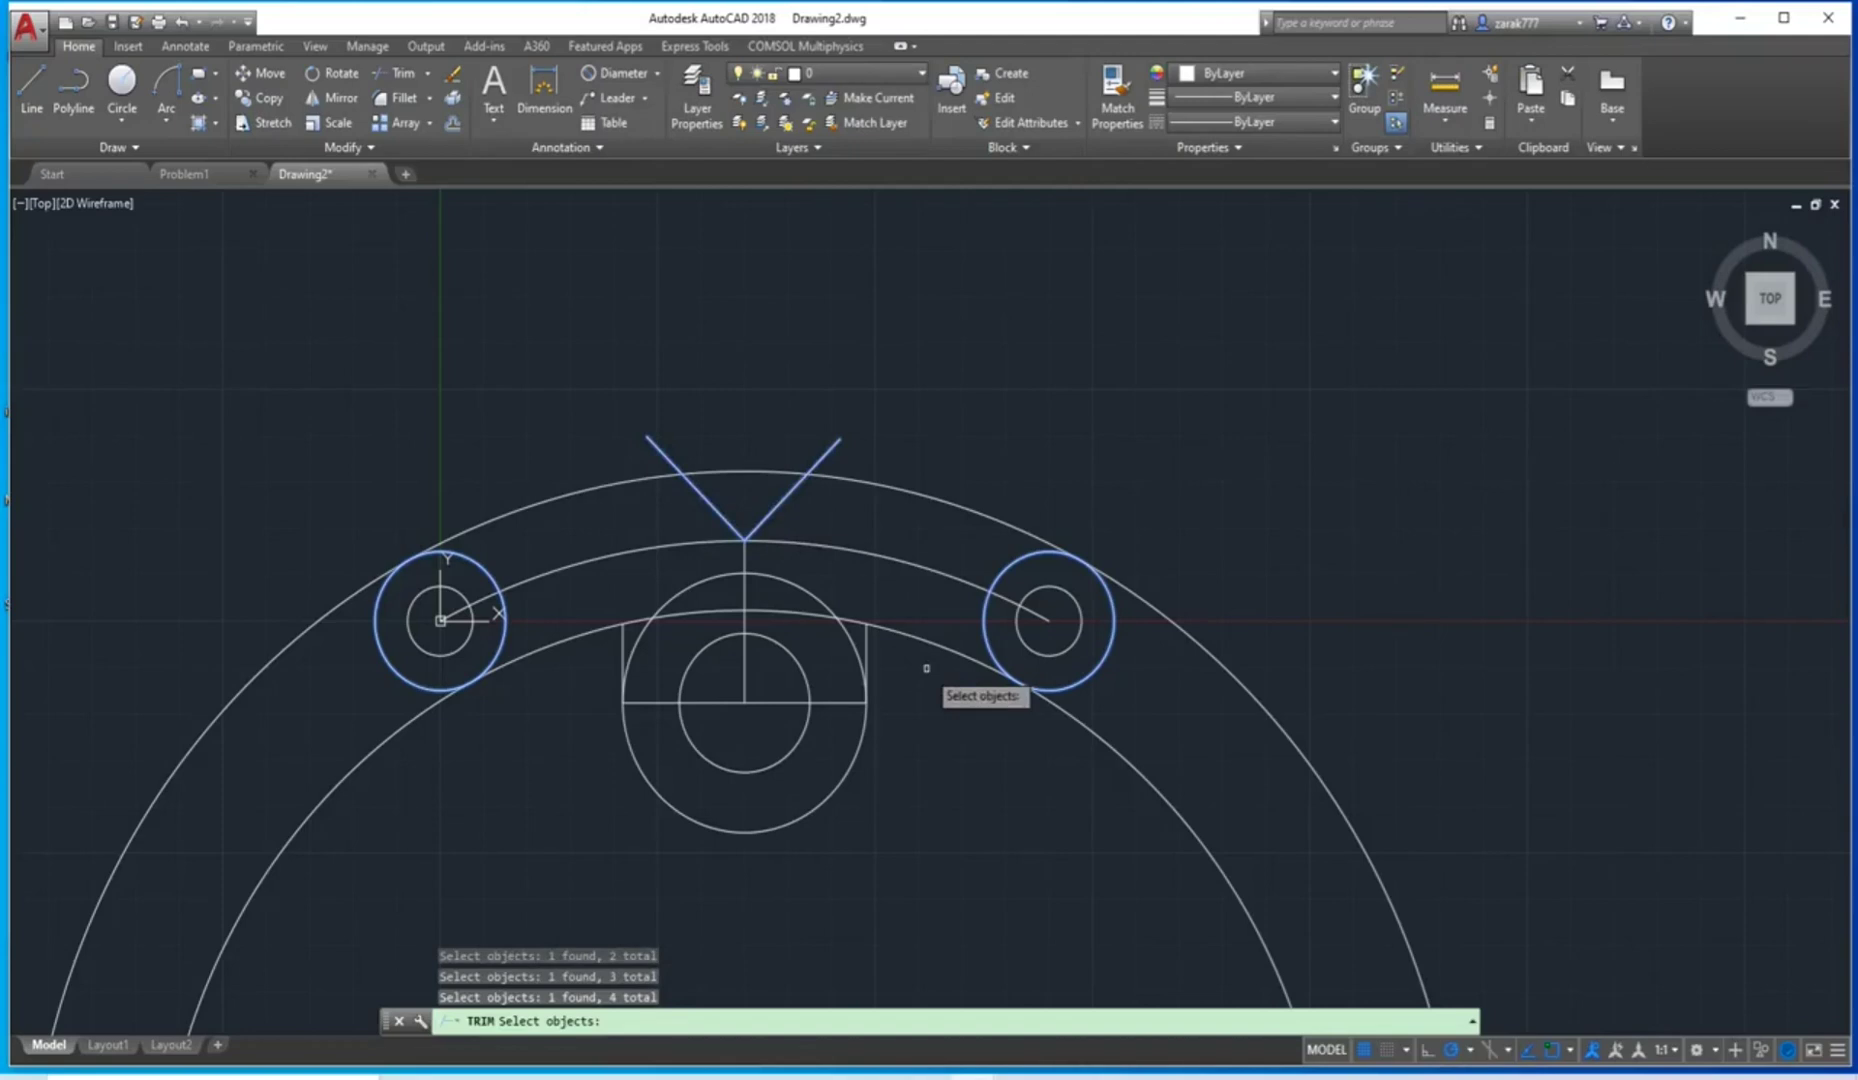
pyautogui.press('Return')
pyautogui.click(387, 738)
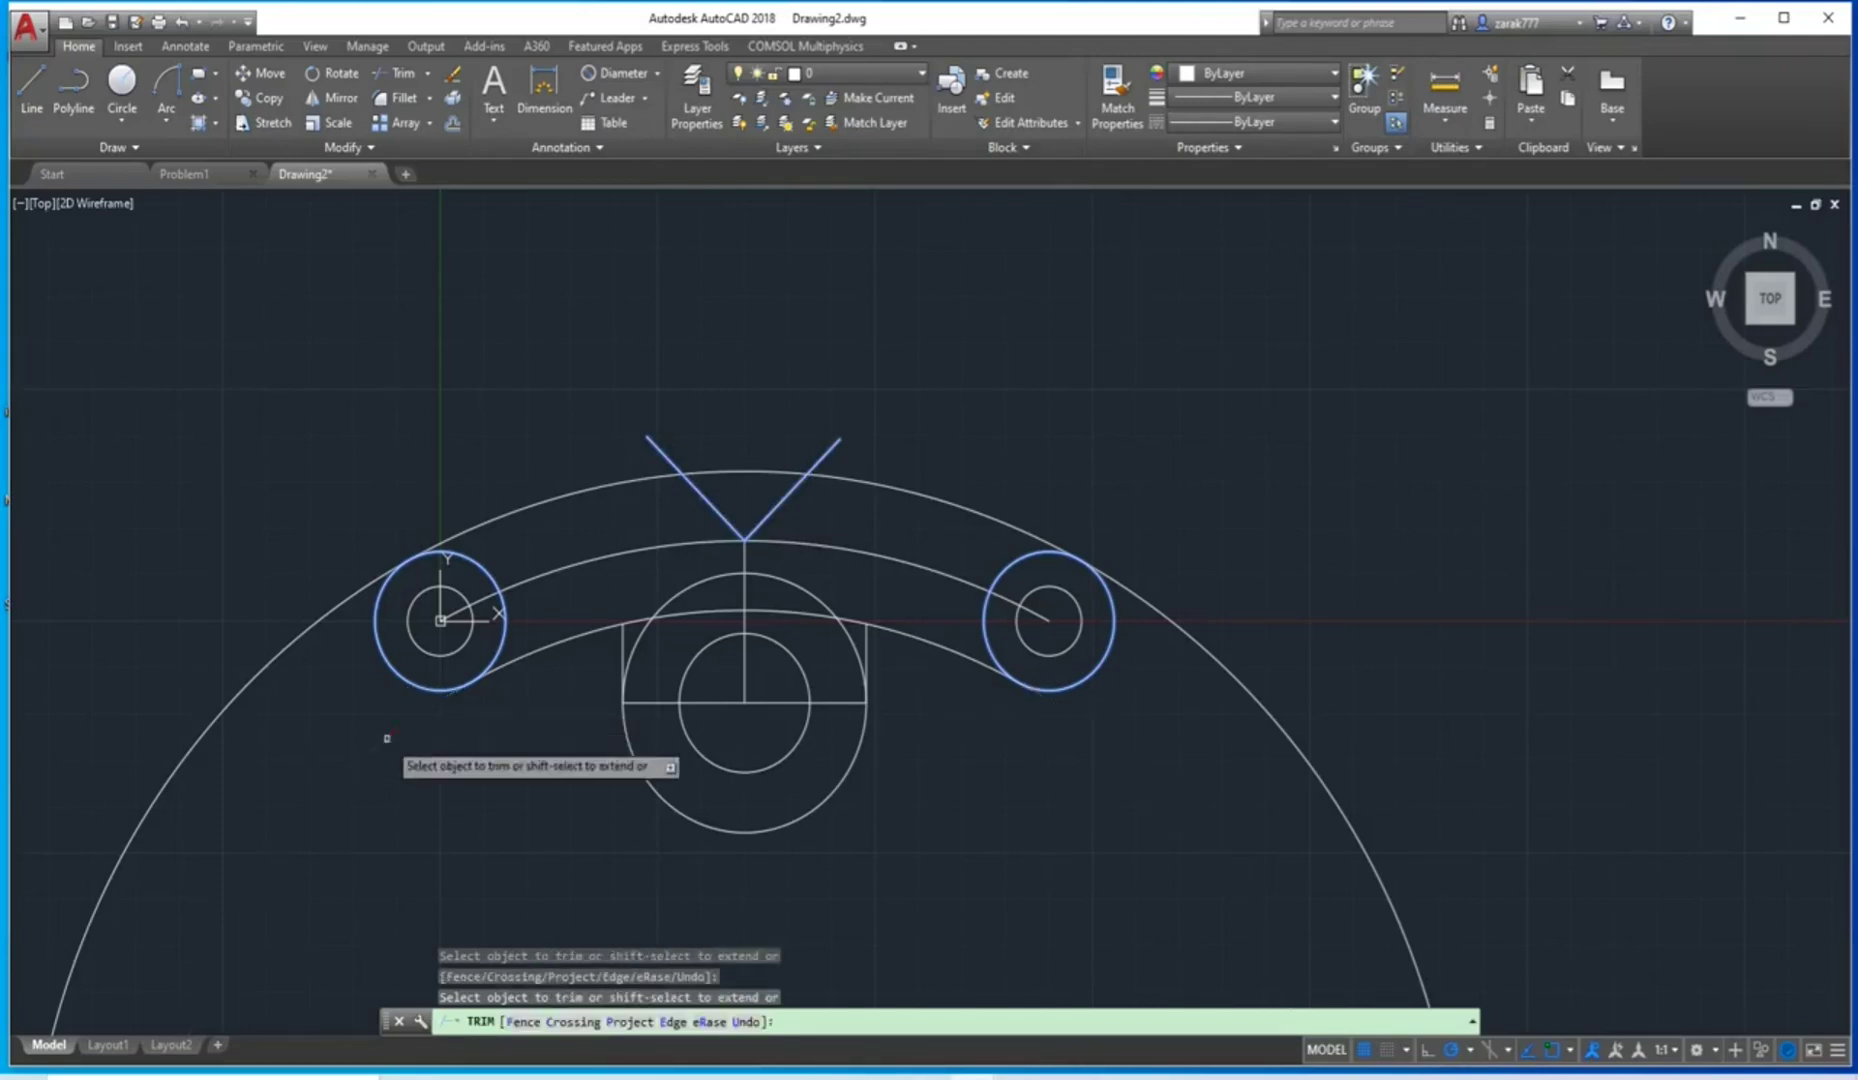
pyautogui.click(316, 627)
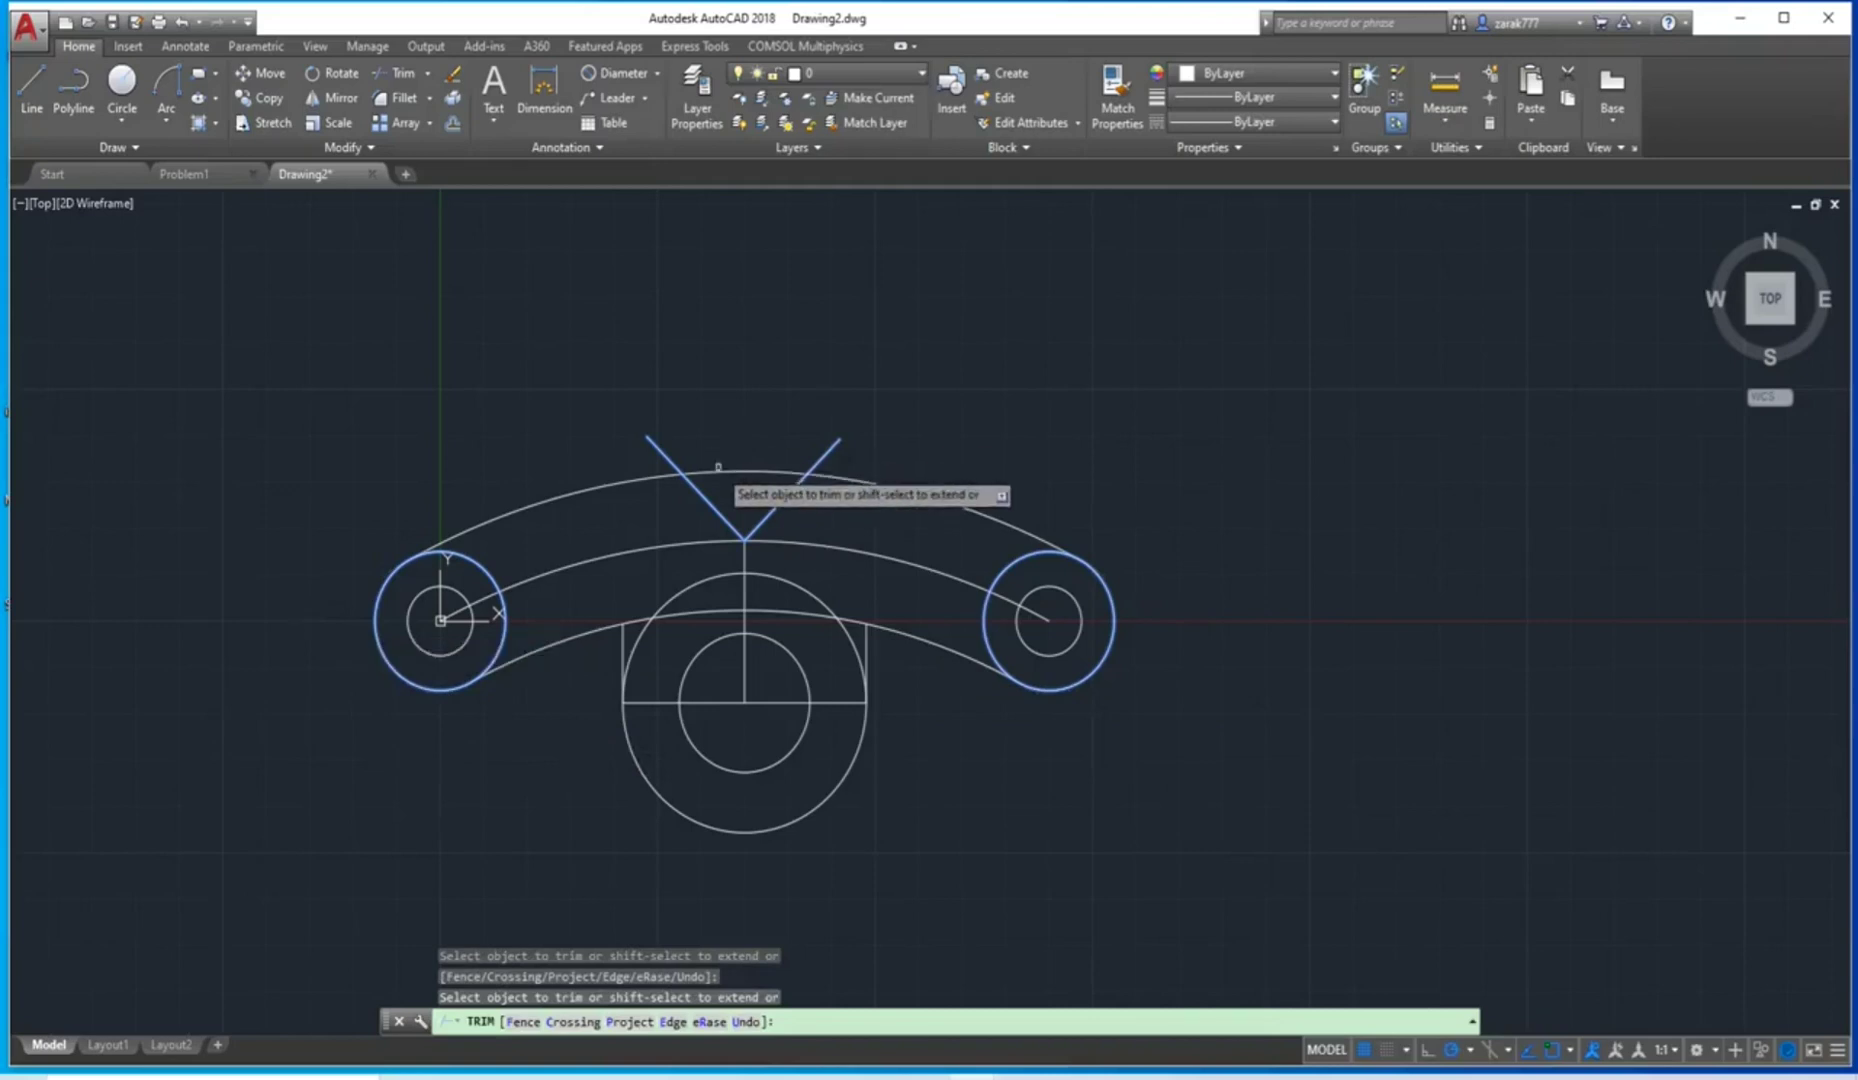
pyautogui.click(718, 468)
pyautogui.press('Escape')
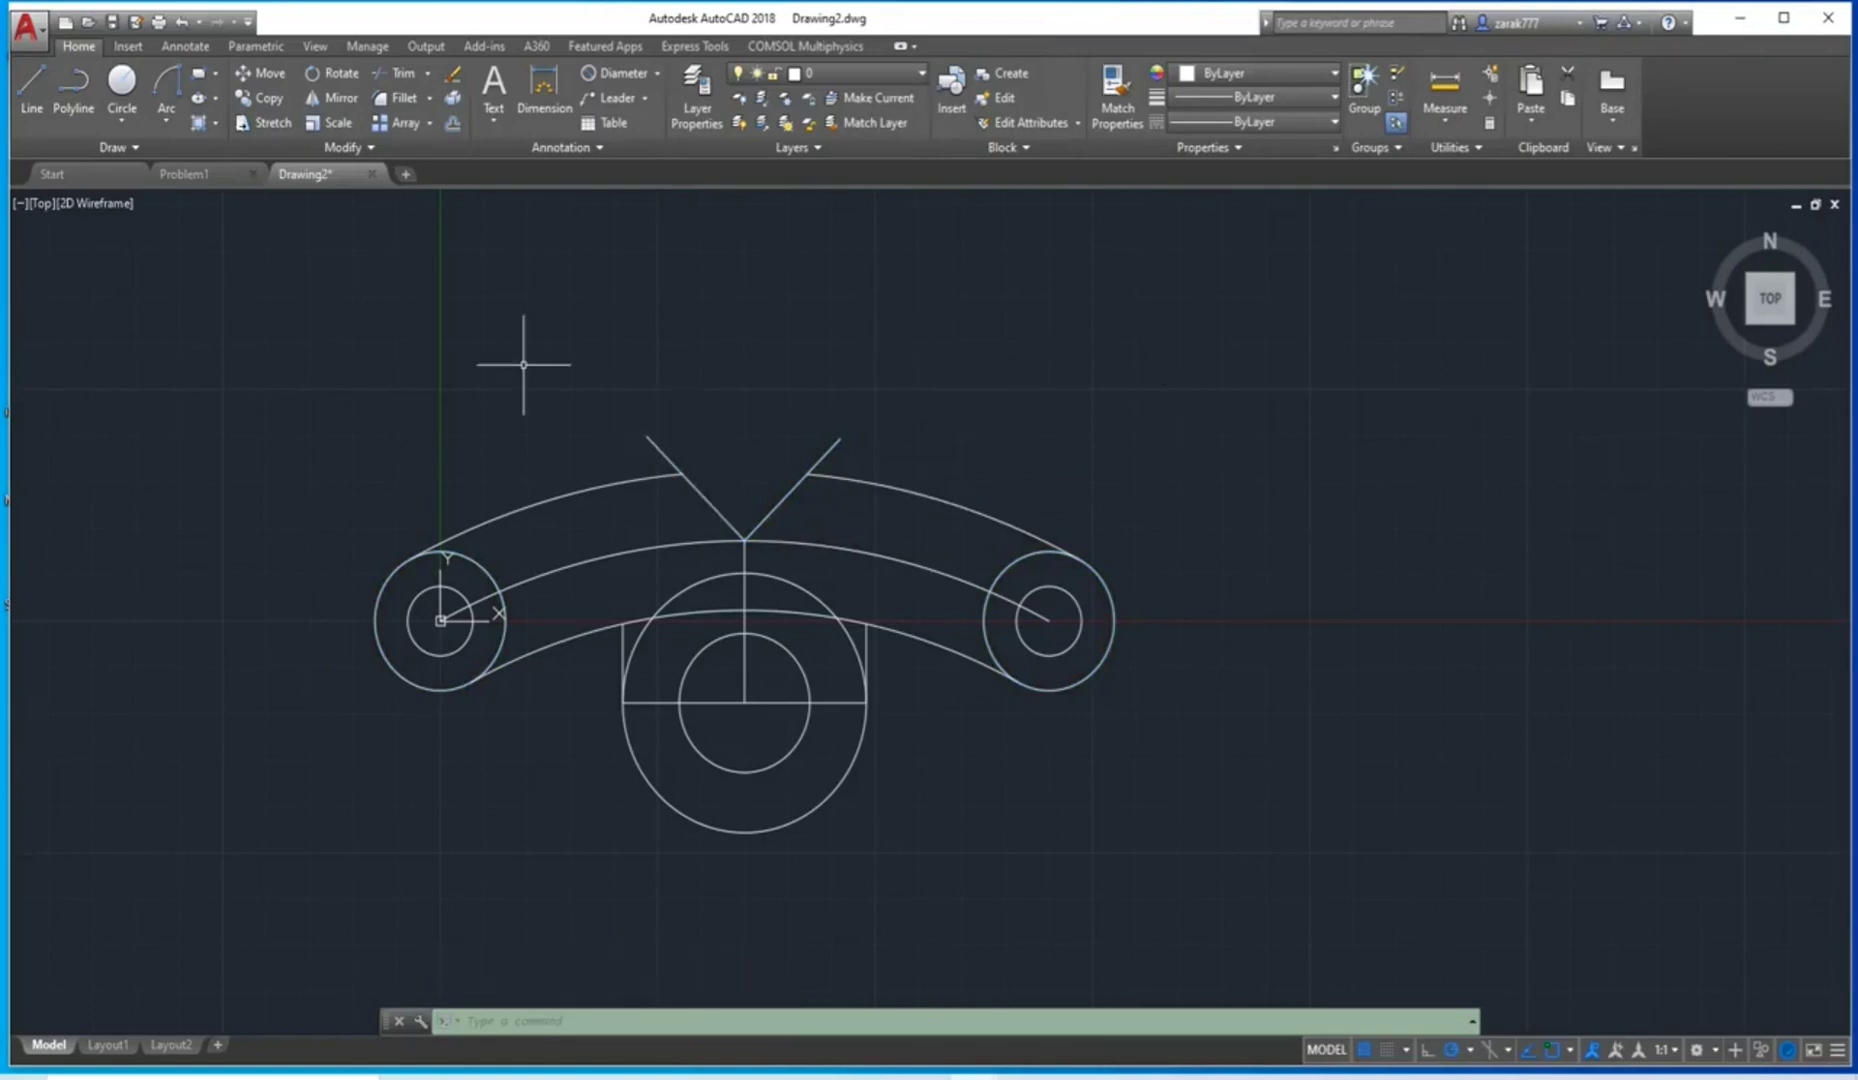
# Trim both V line ends protruding above the upper outer arcs.
pyautogui.write('trim')
pyautogui.press('Return')
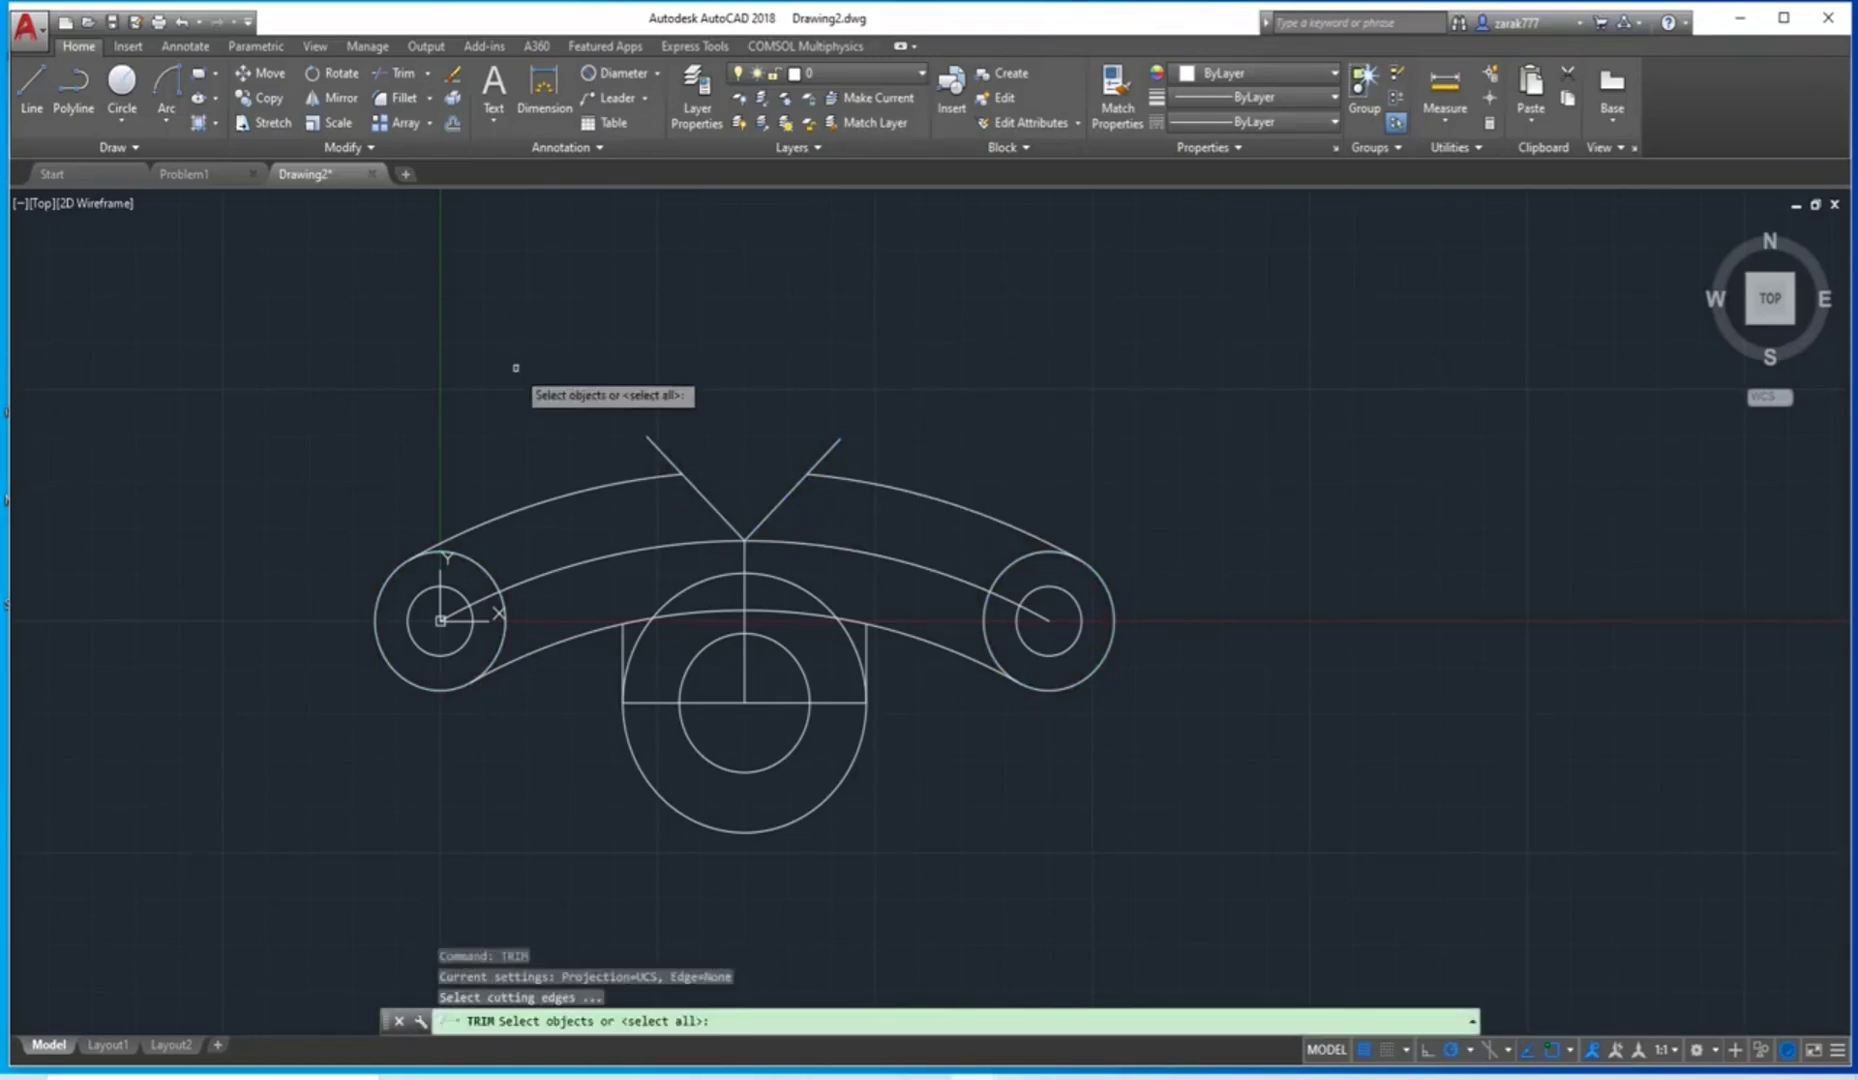
pyautogui.click(592, 490)
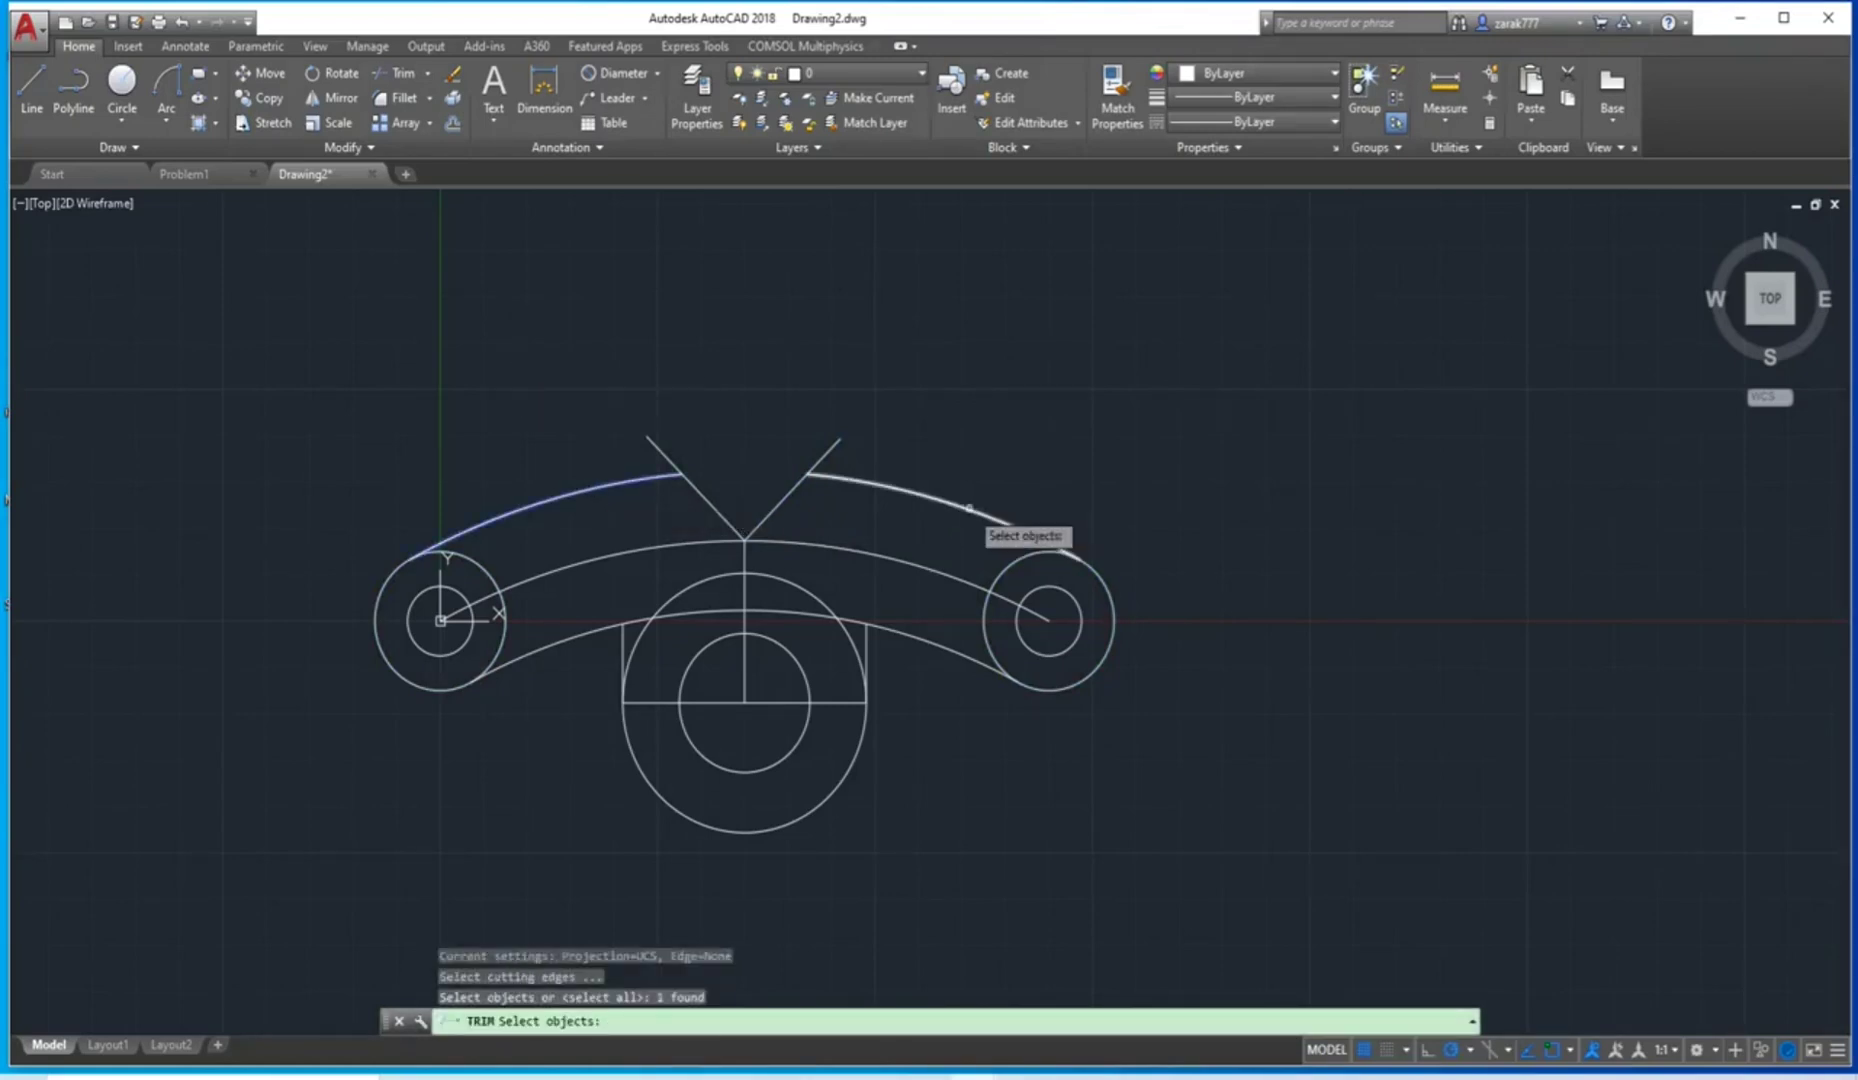
pyautogui.click(821, 471)
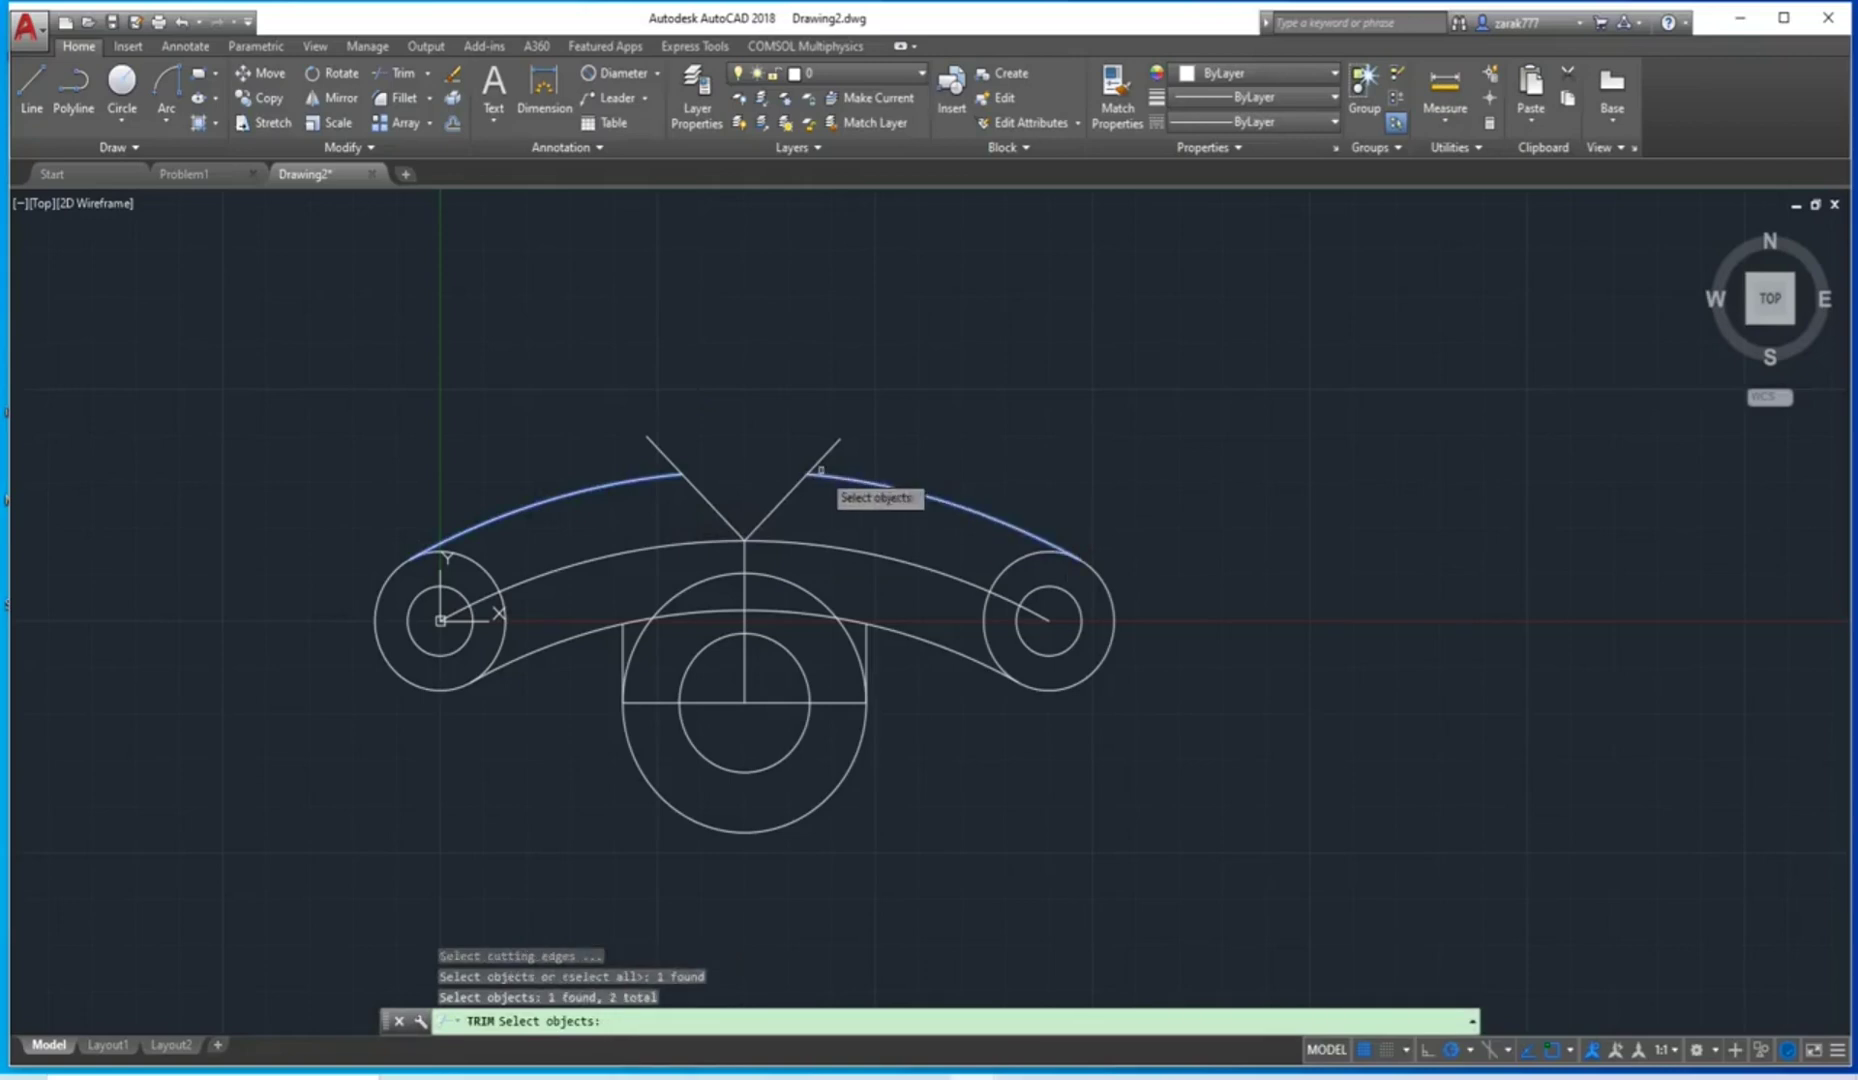
pyautogui.press('Return')
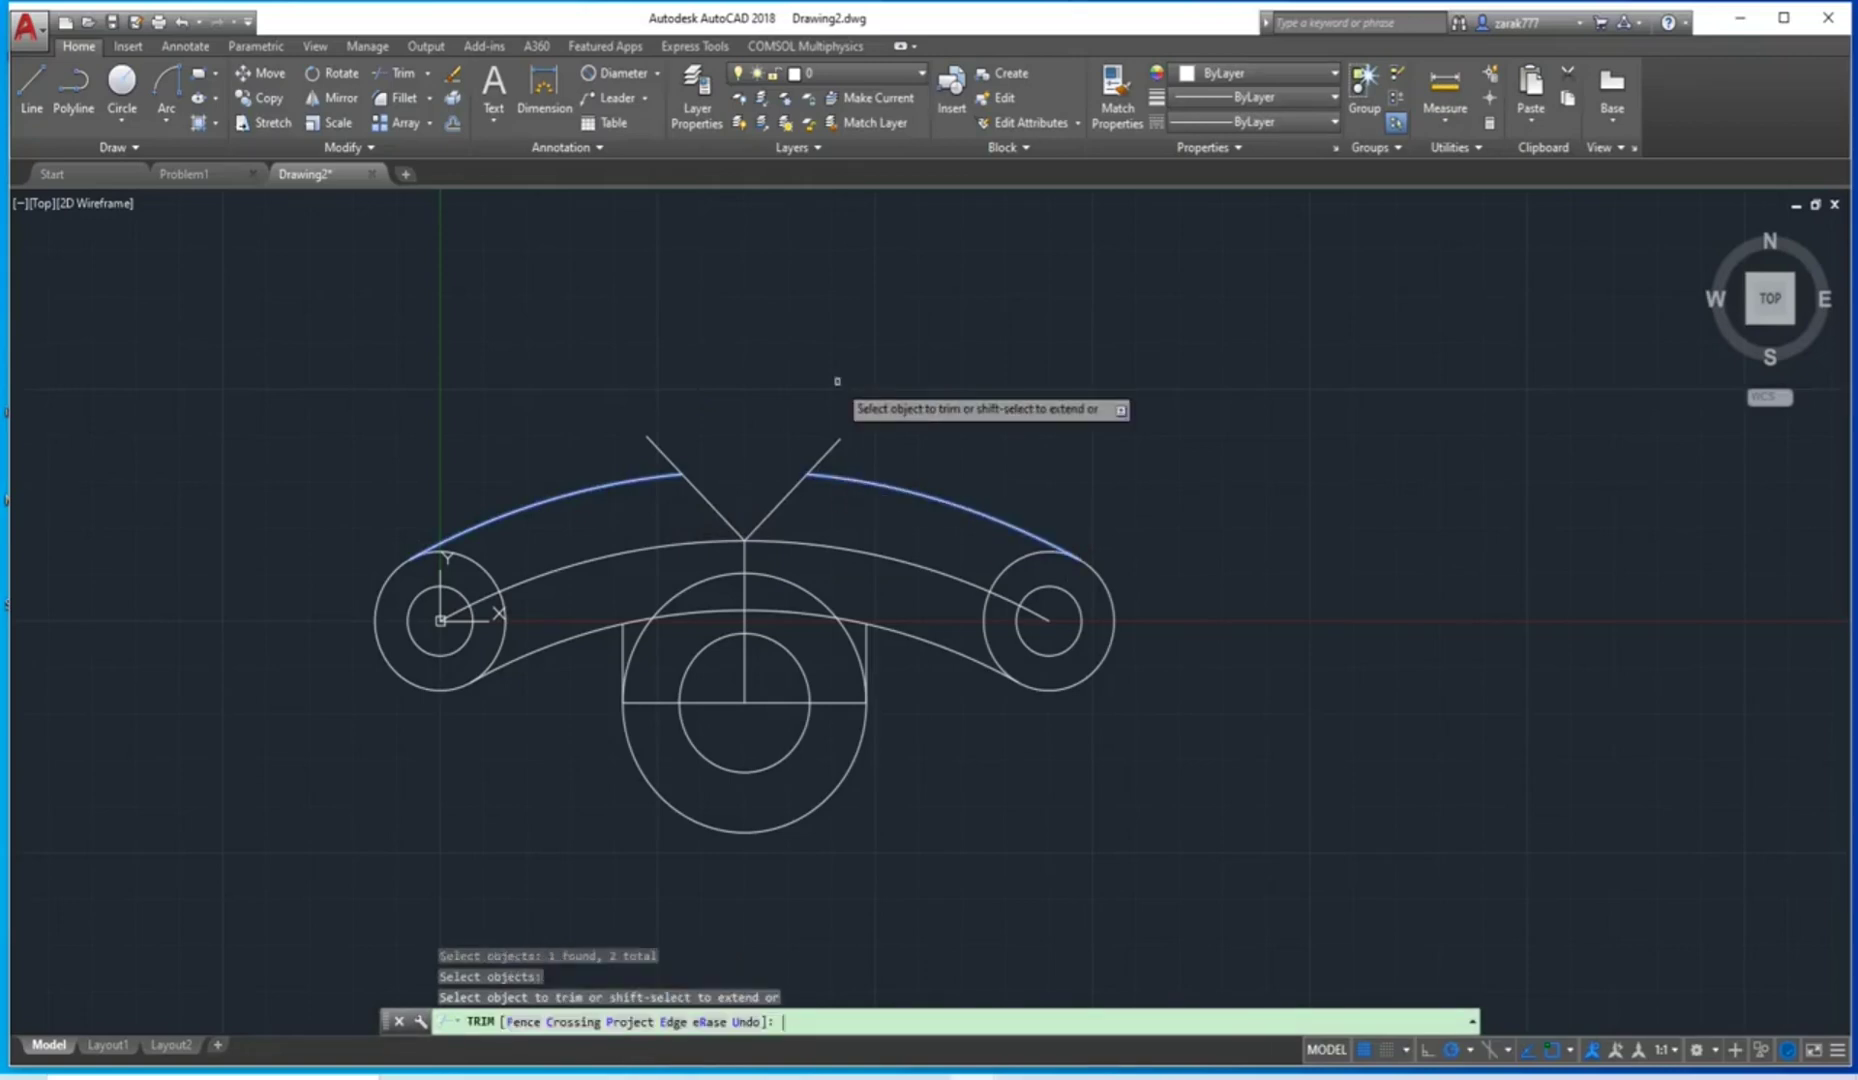
pyautogui.click(833, 439)
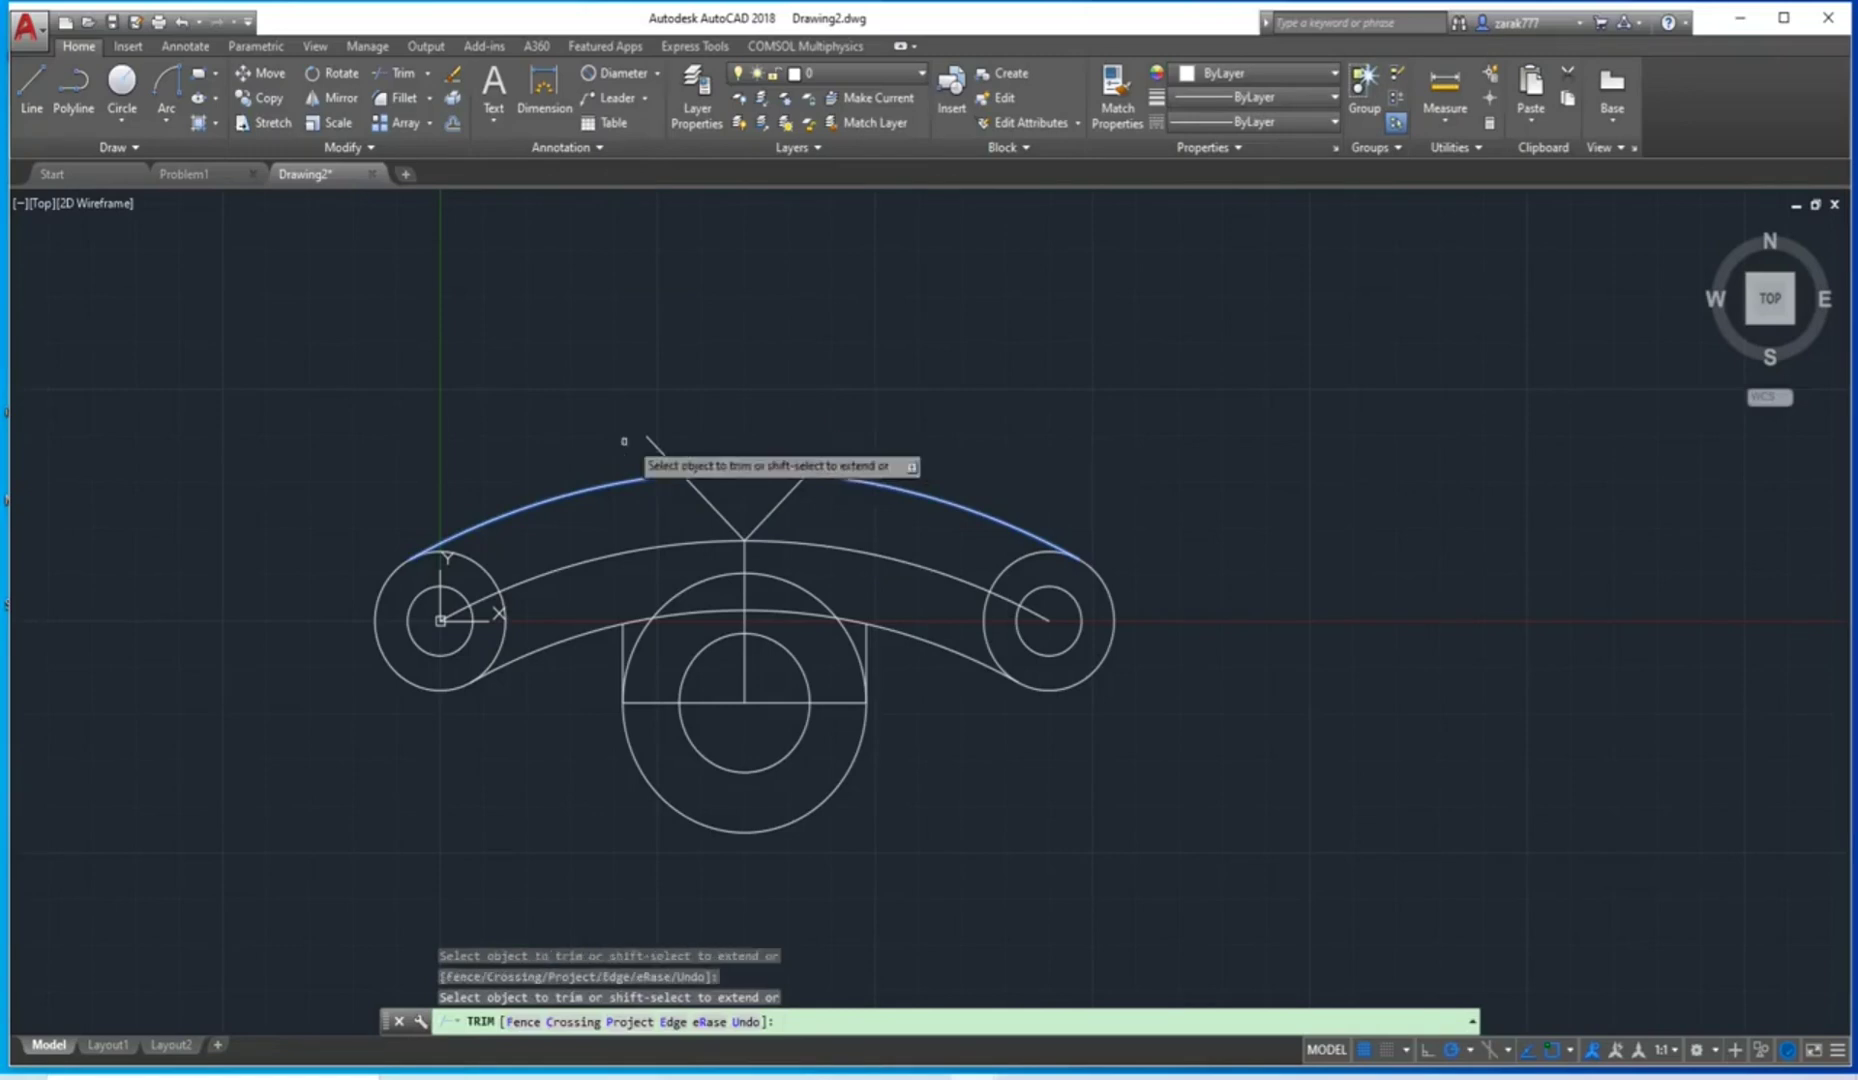
pyautogui.click(652, 445)
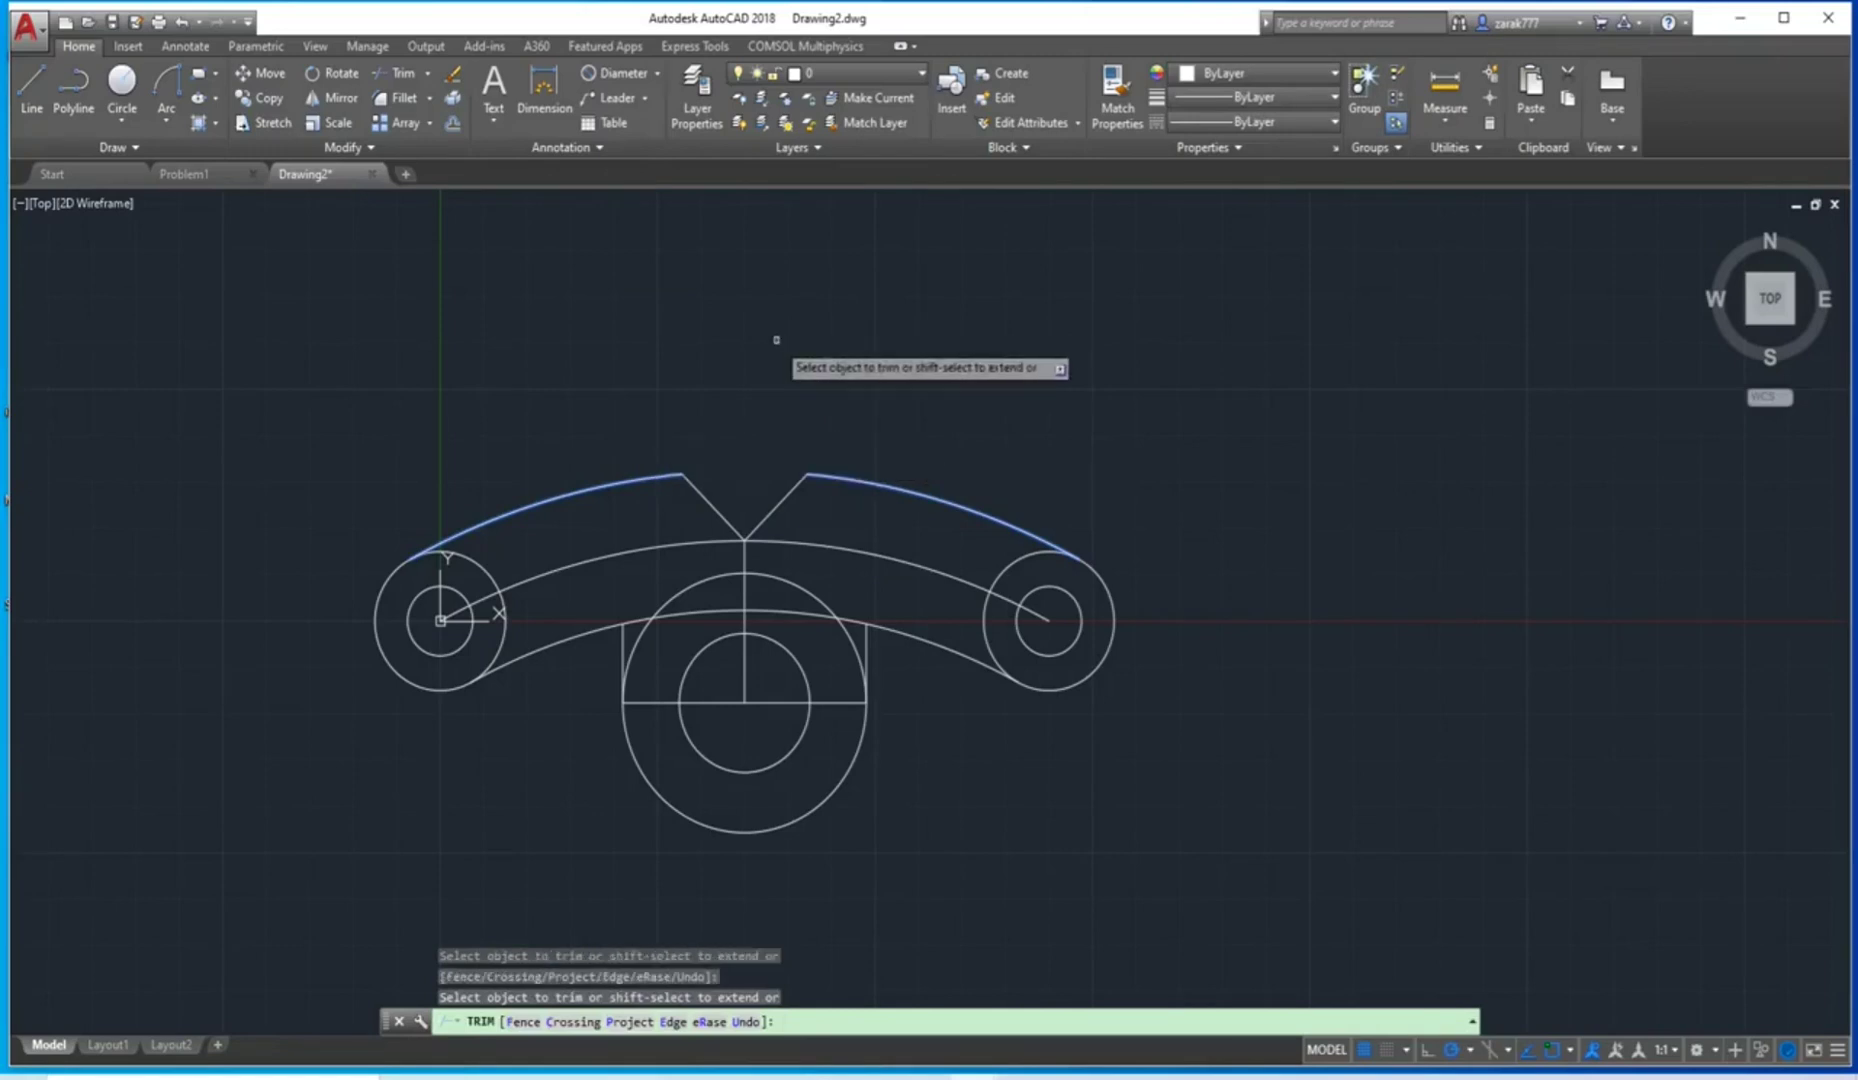
pyautogui.press('Escape')
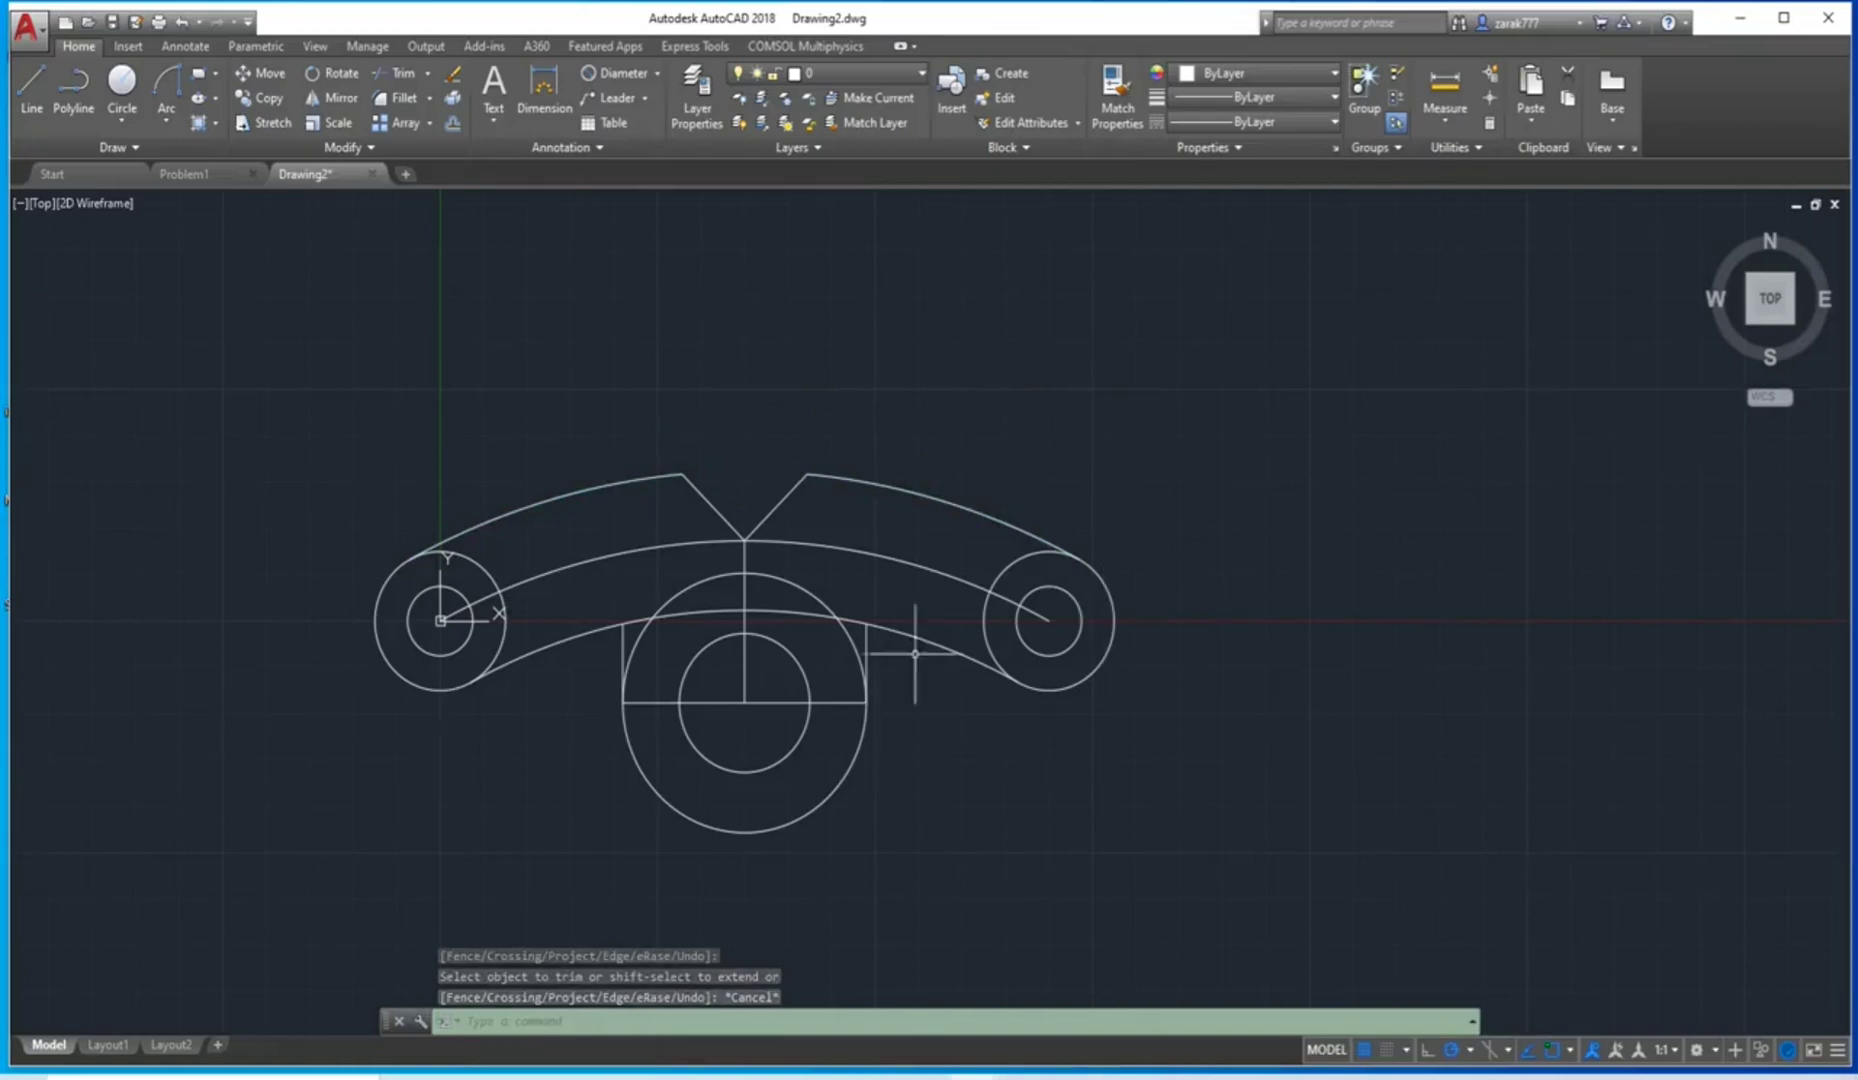
# Trim the large circle's upper arc and the inner arc between the slot's vertical lines.
pyautogui.scroll(3, 928, 713)
pyautogui.scroll(-2, 928, 713)
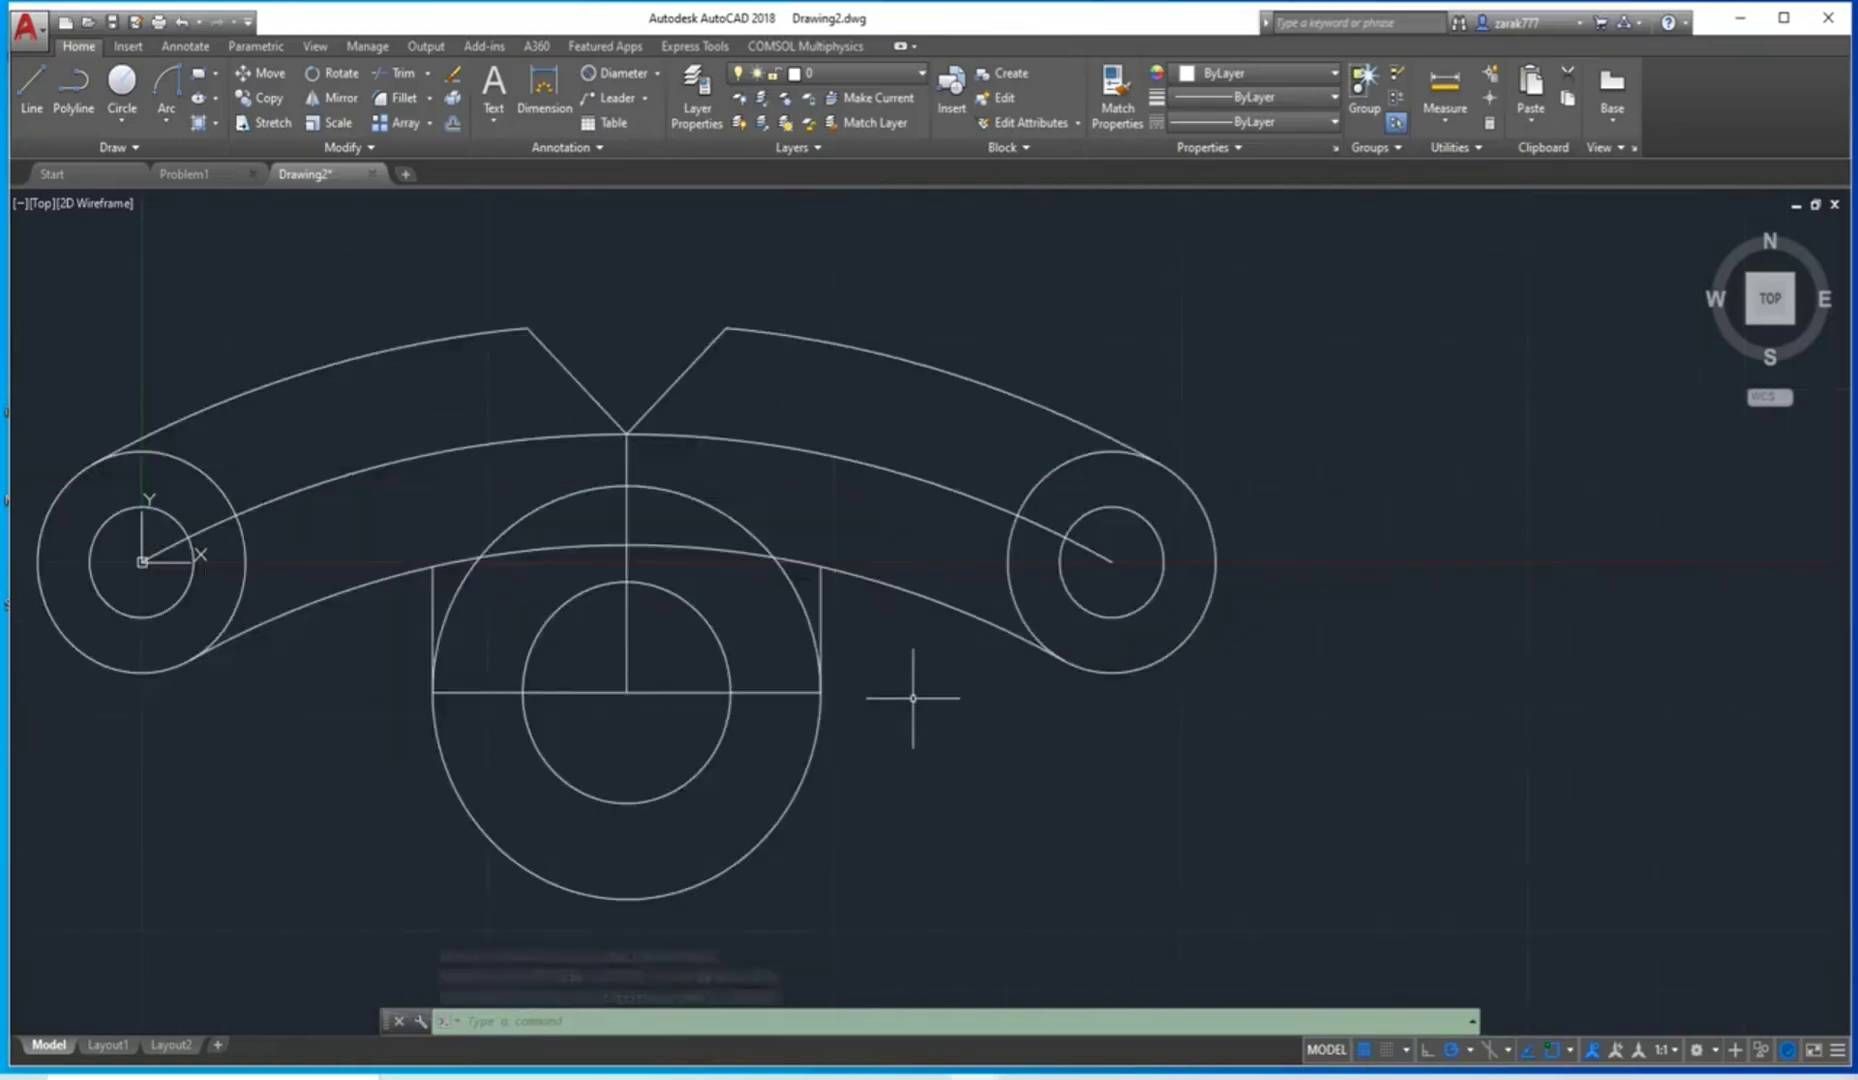
pyautogui.moveTo(913, 698); pyautogui.dragTo(1020, 763, button='middle')
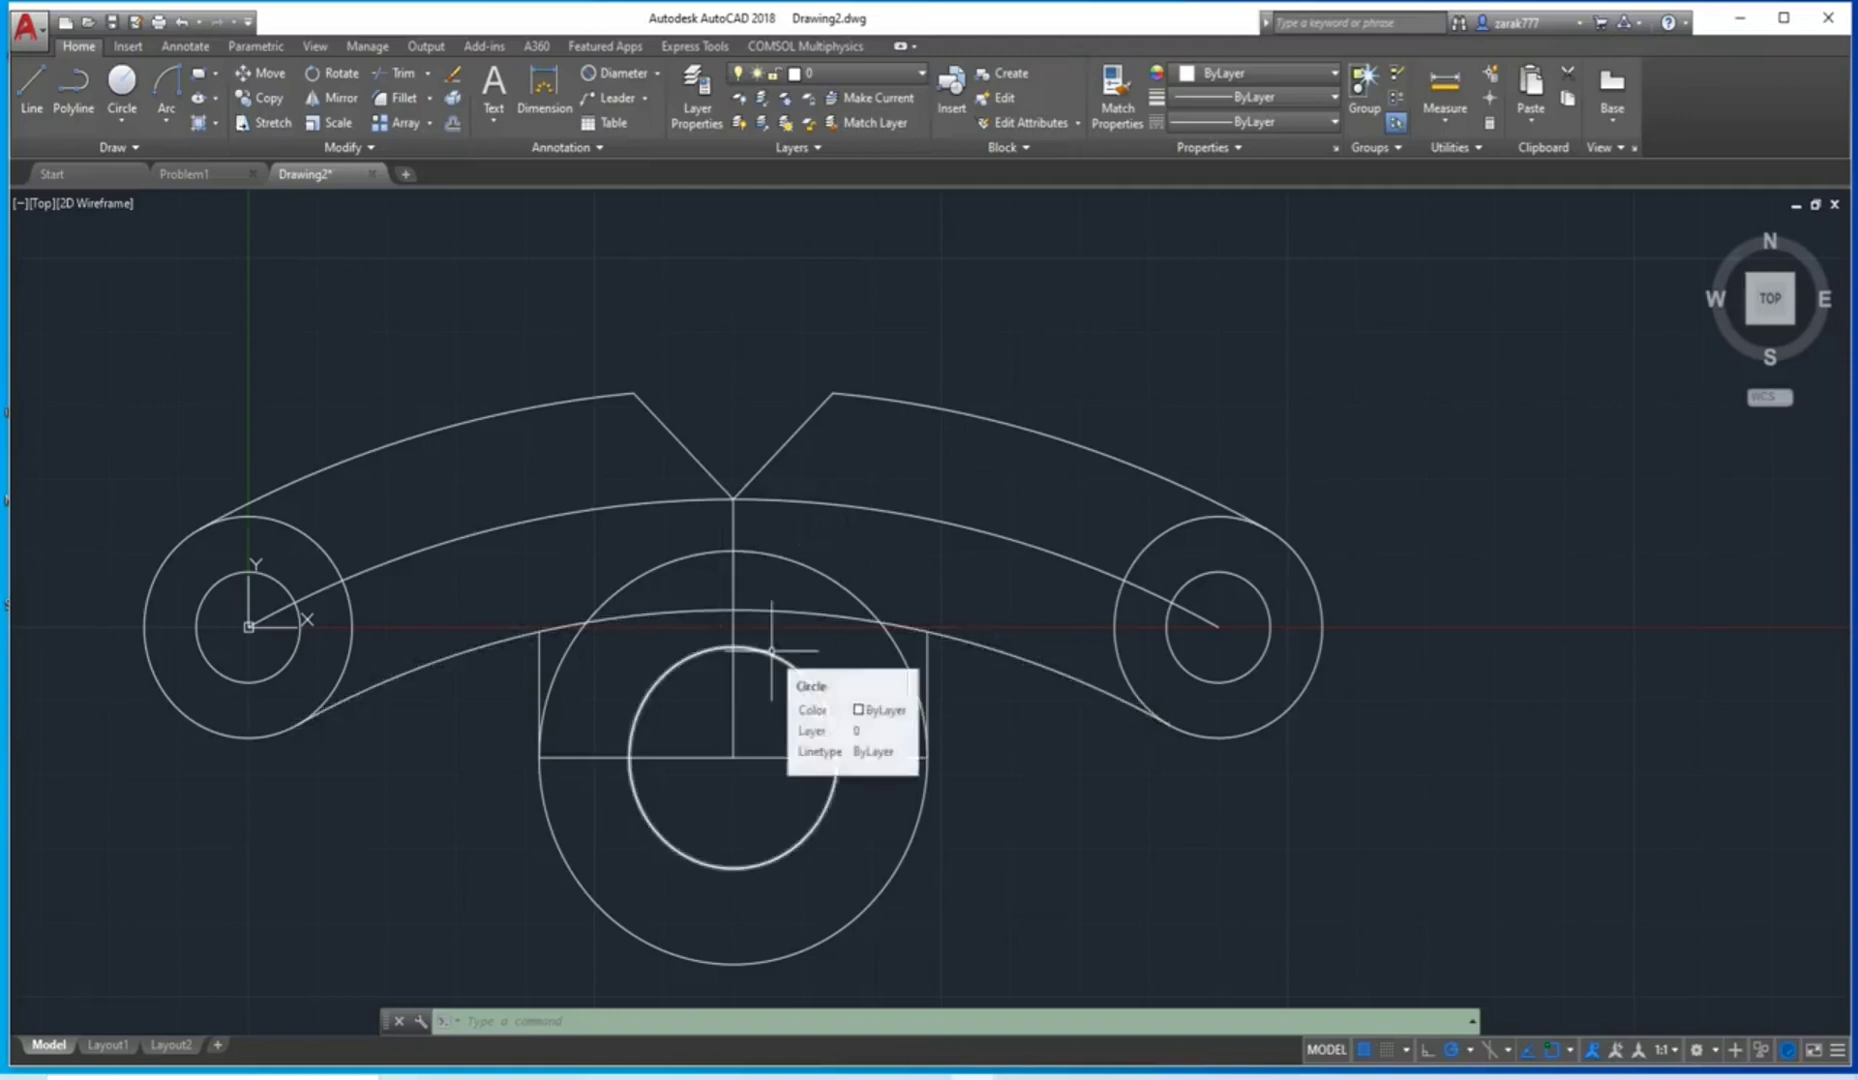
pyautogui.write('trim')
pyautogui.press('Return')
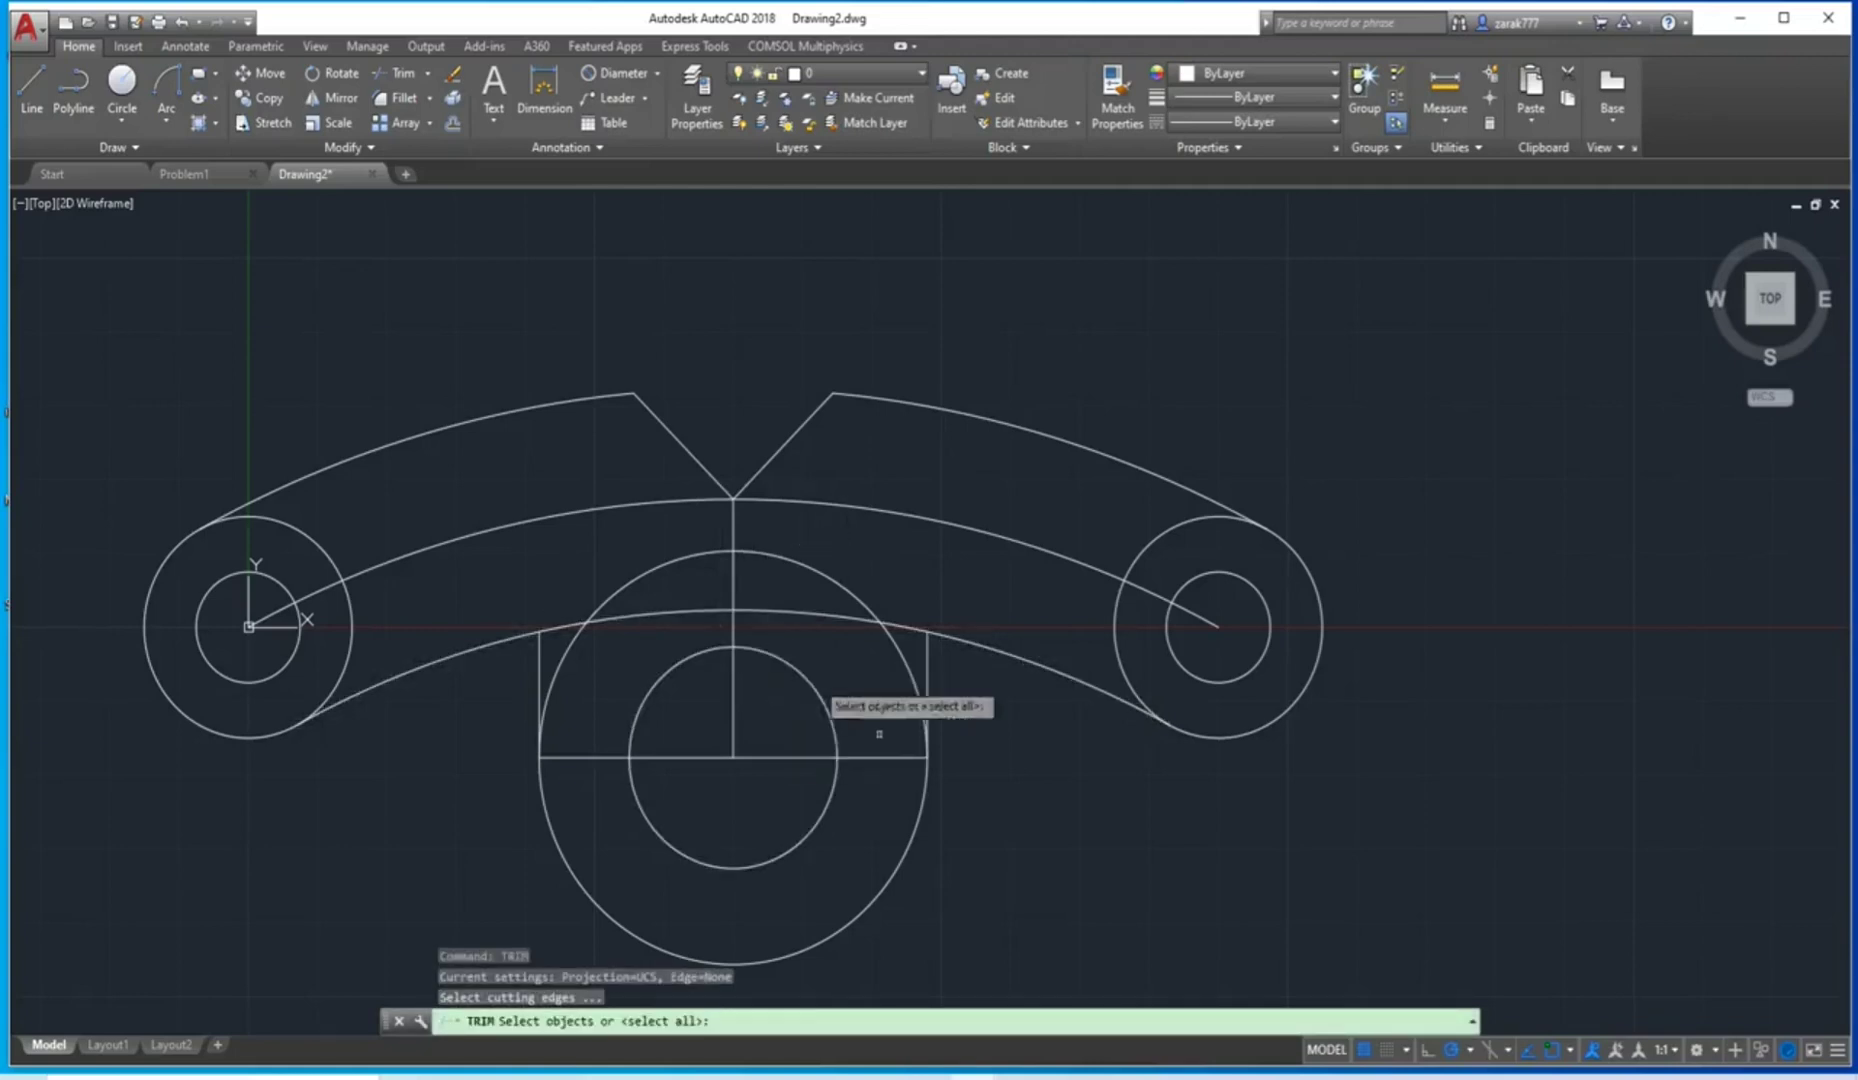
pyautogui.click(926, 668)
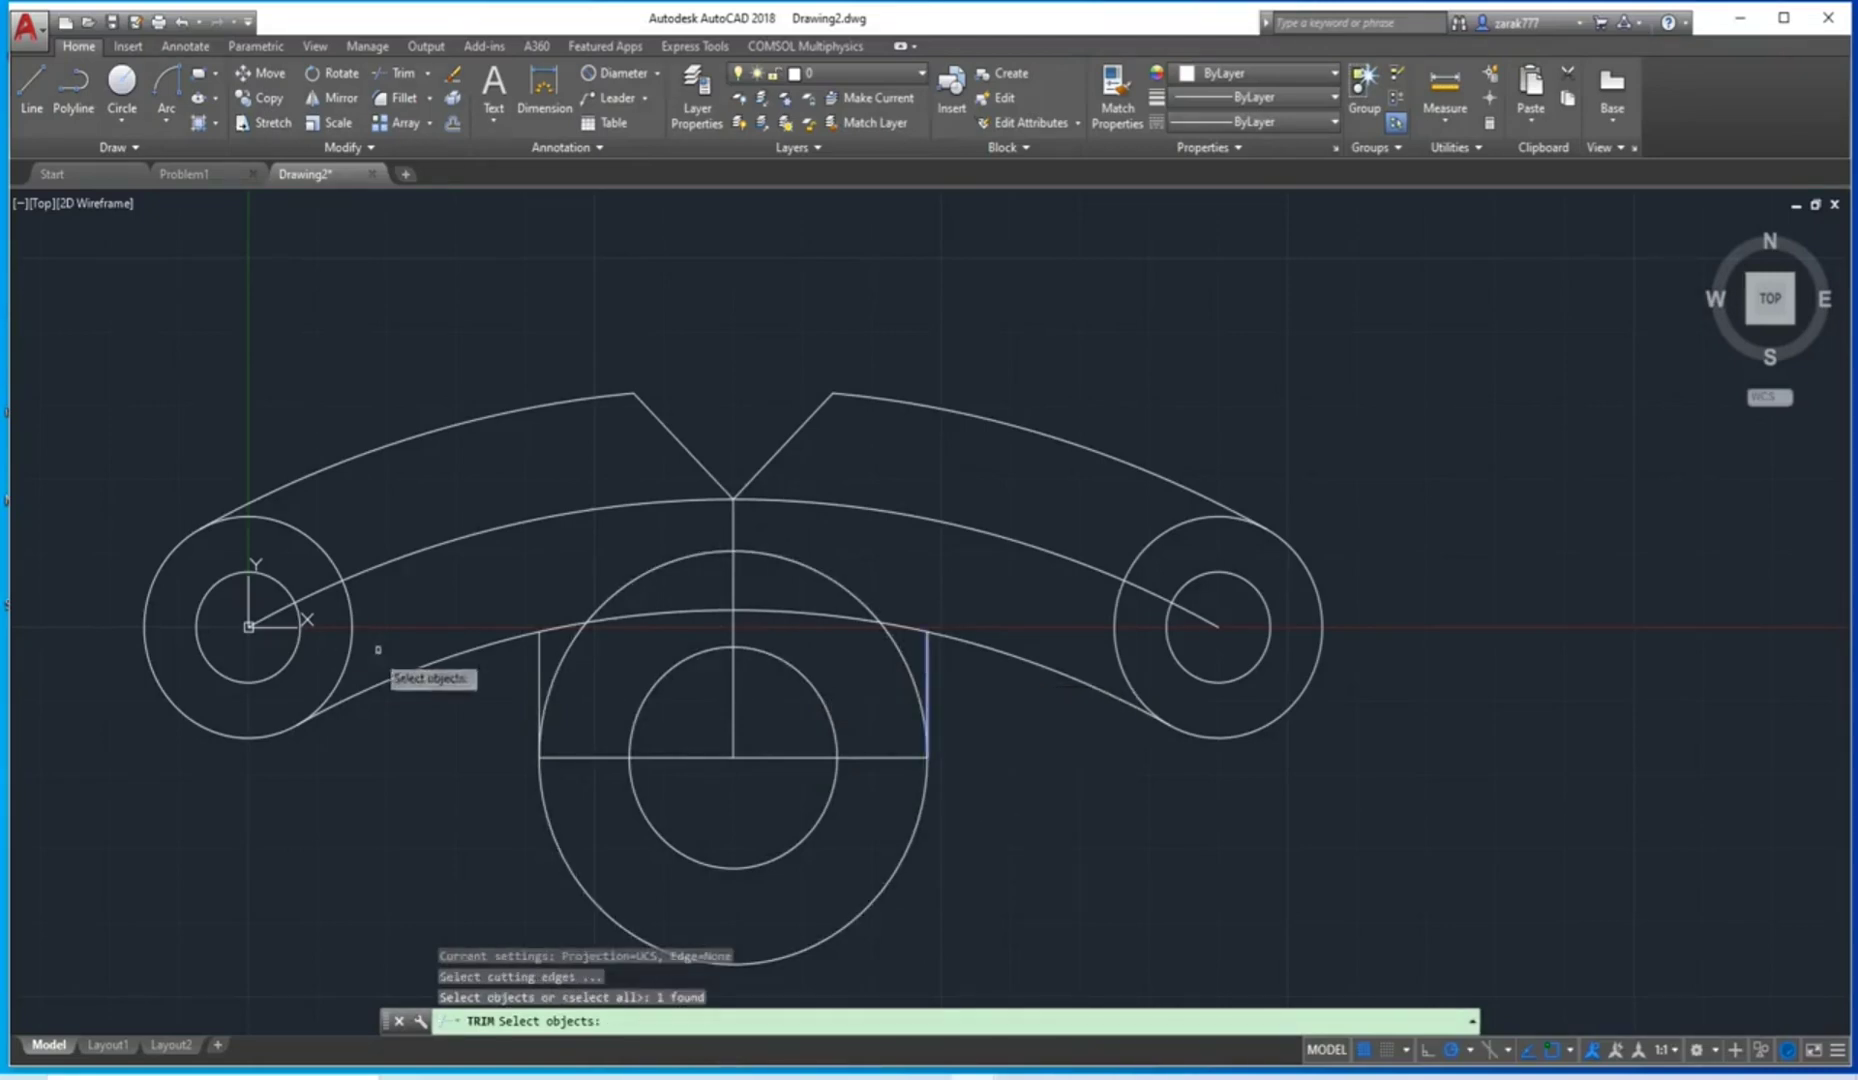
pyautogui.click(540, 653)
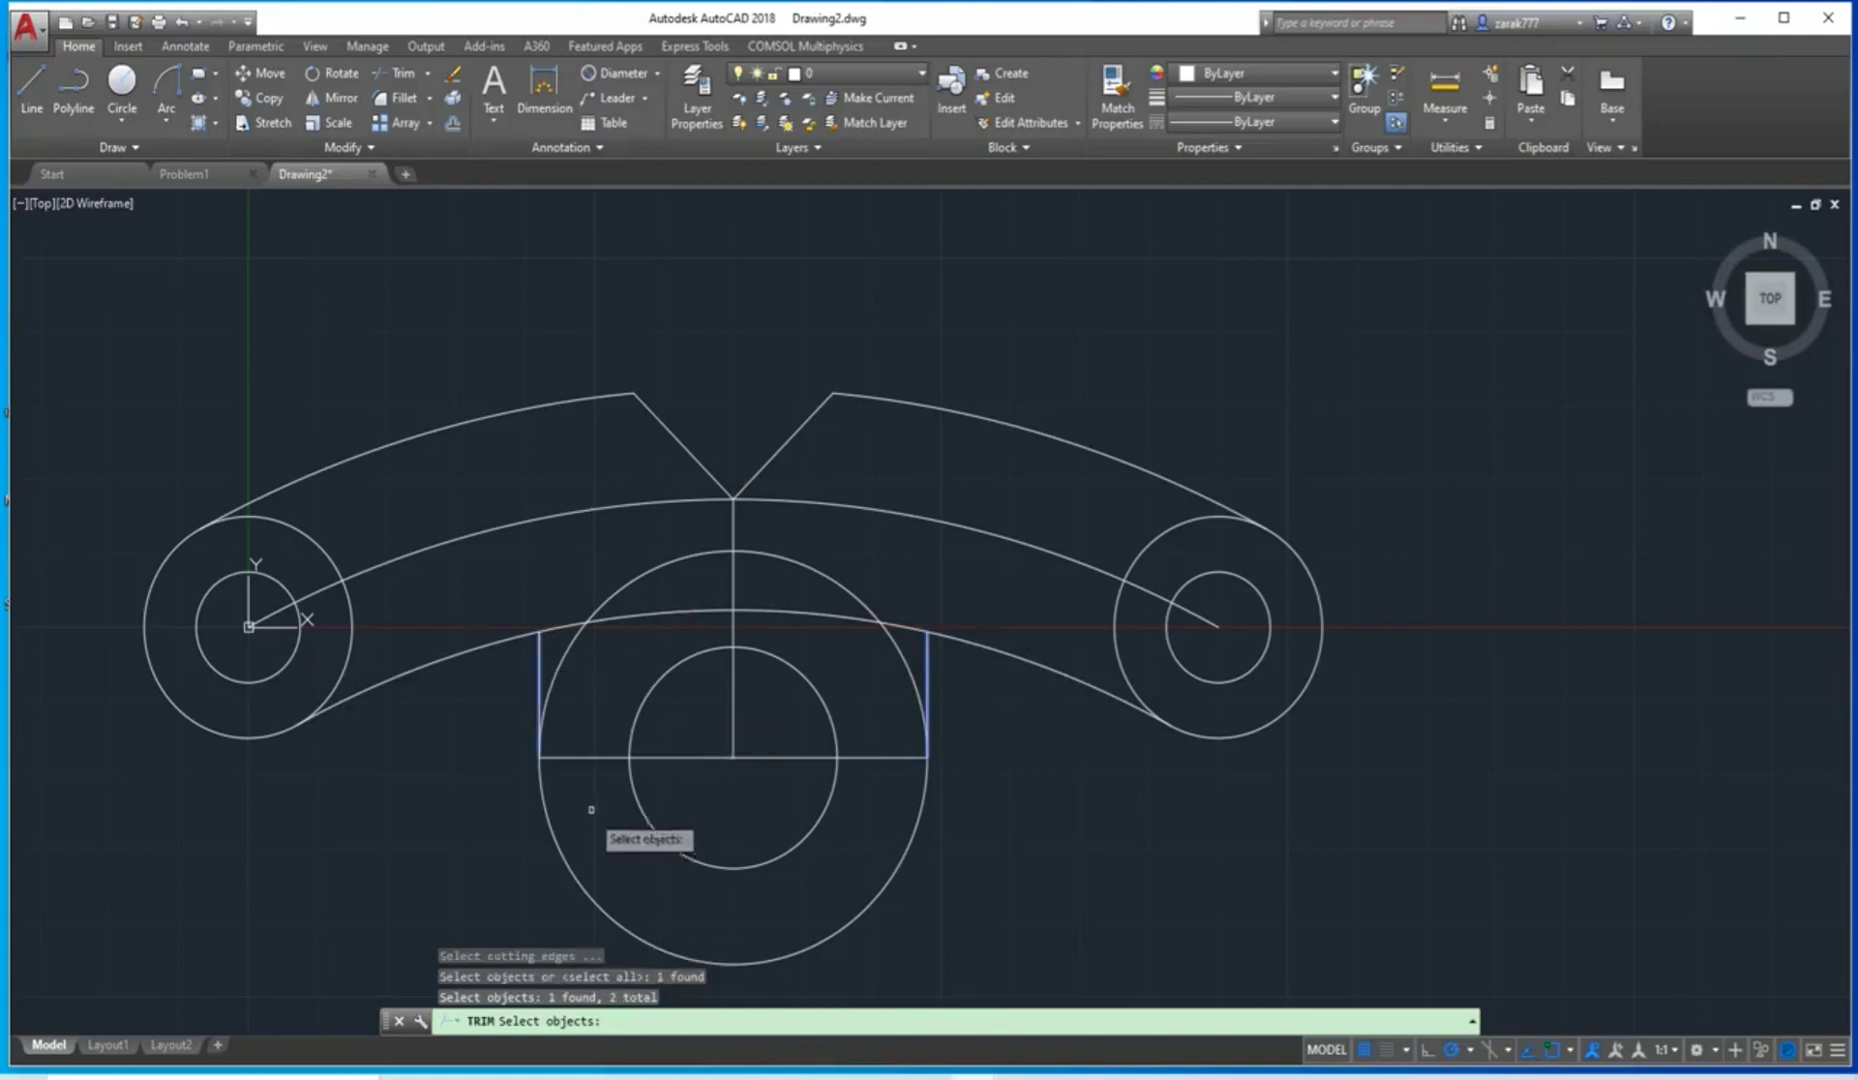
pyautogui.click(585, 758)
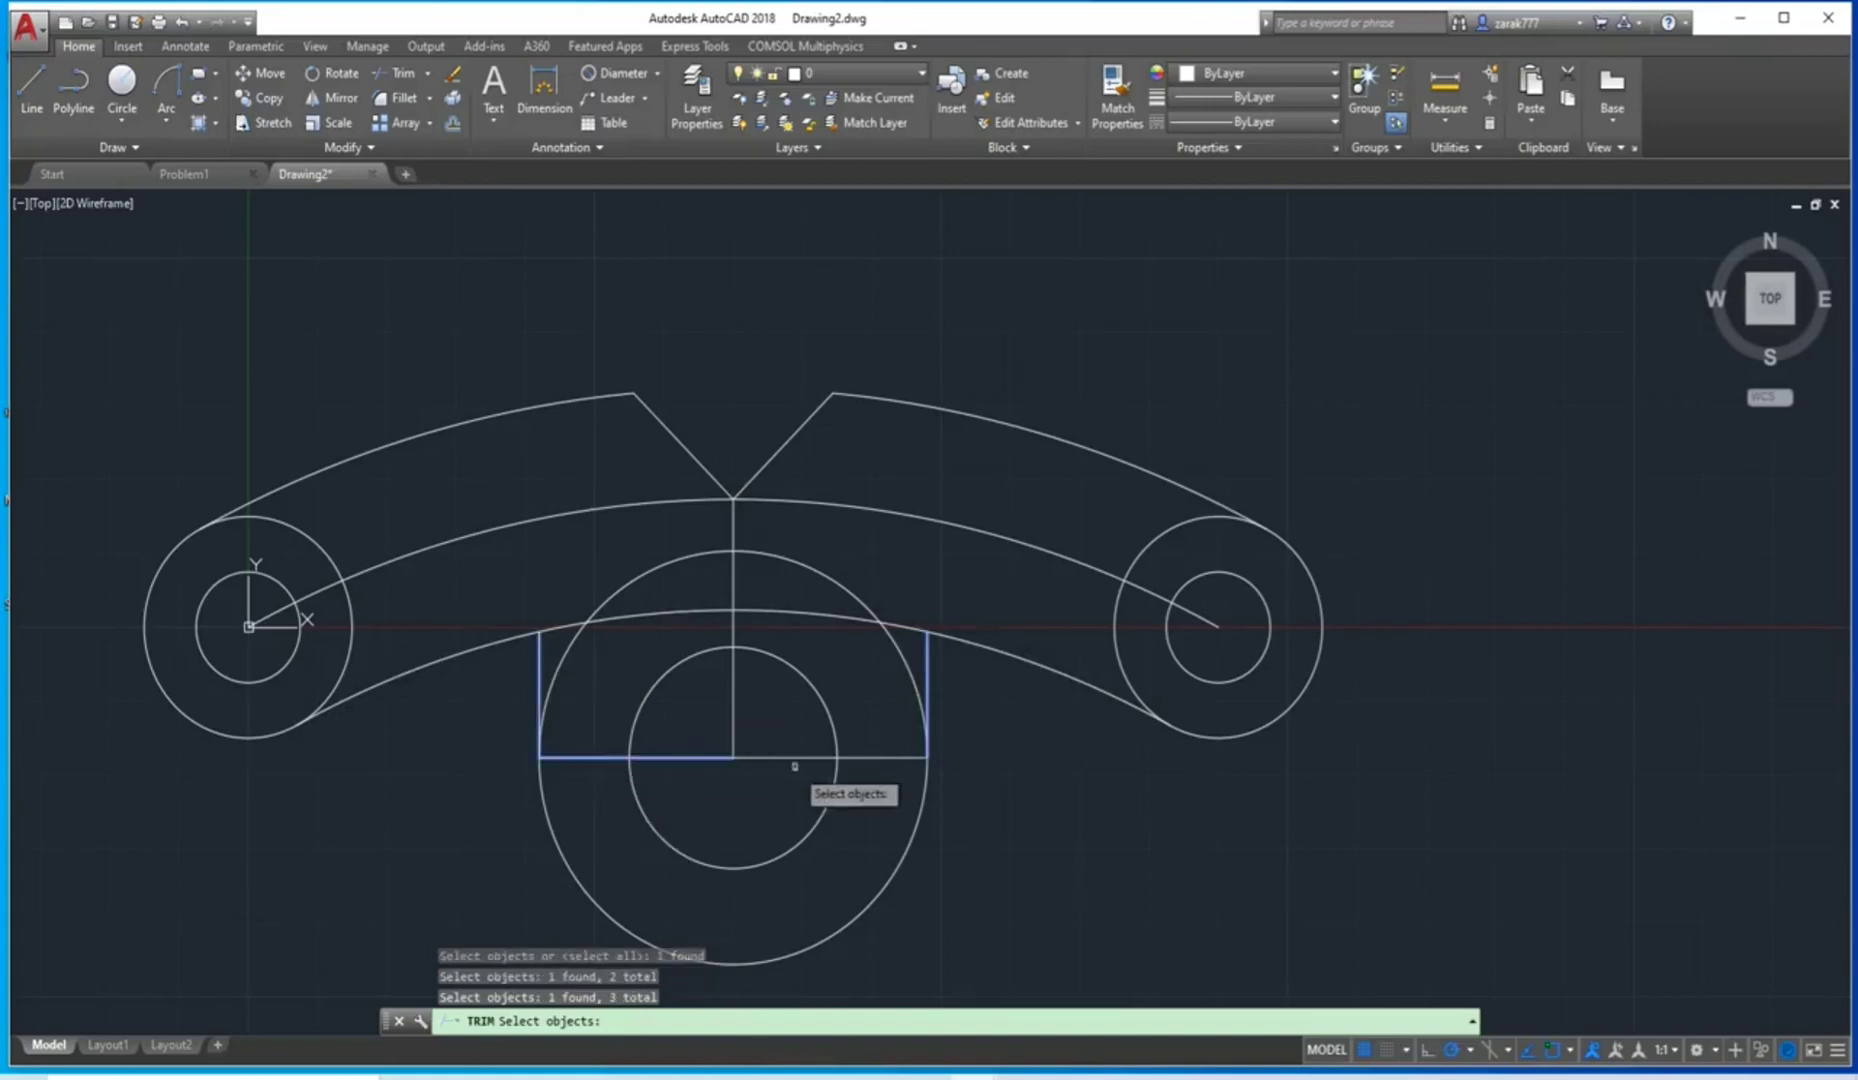
pyautogui.click(798, 756)
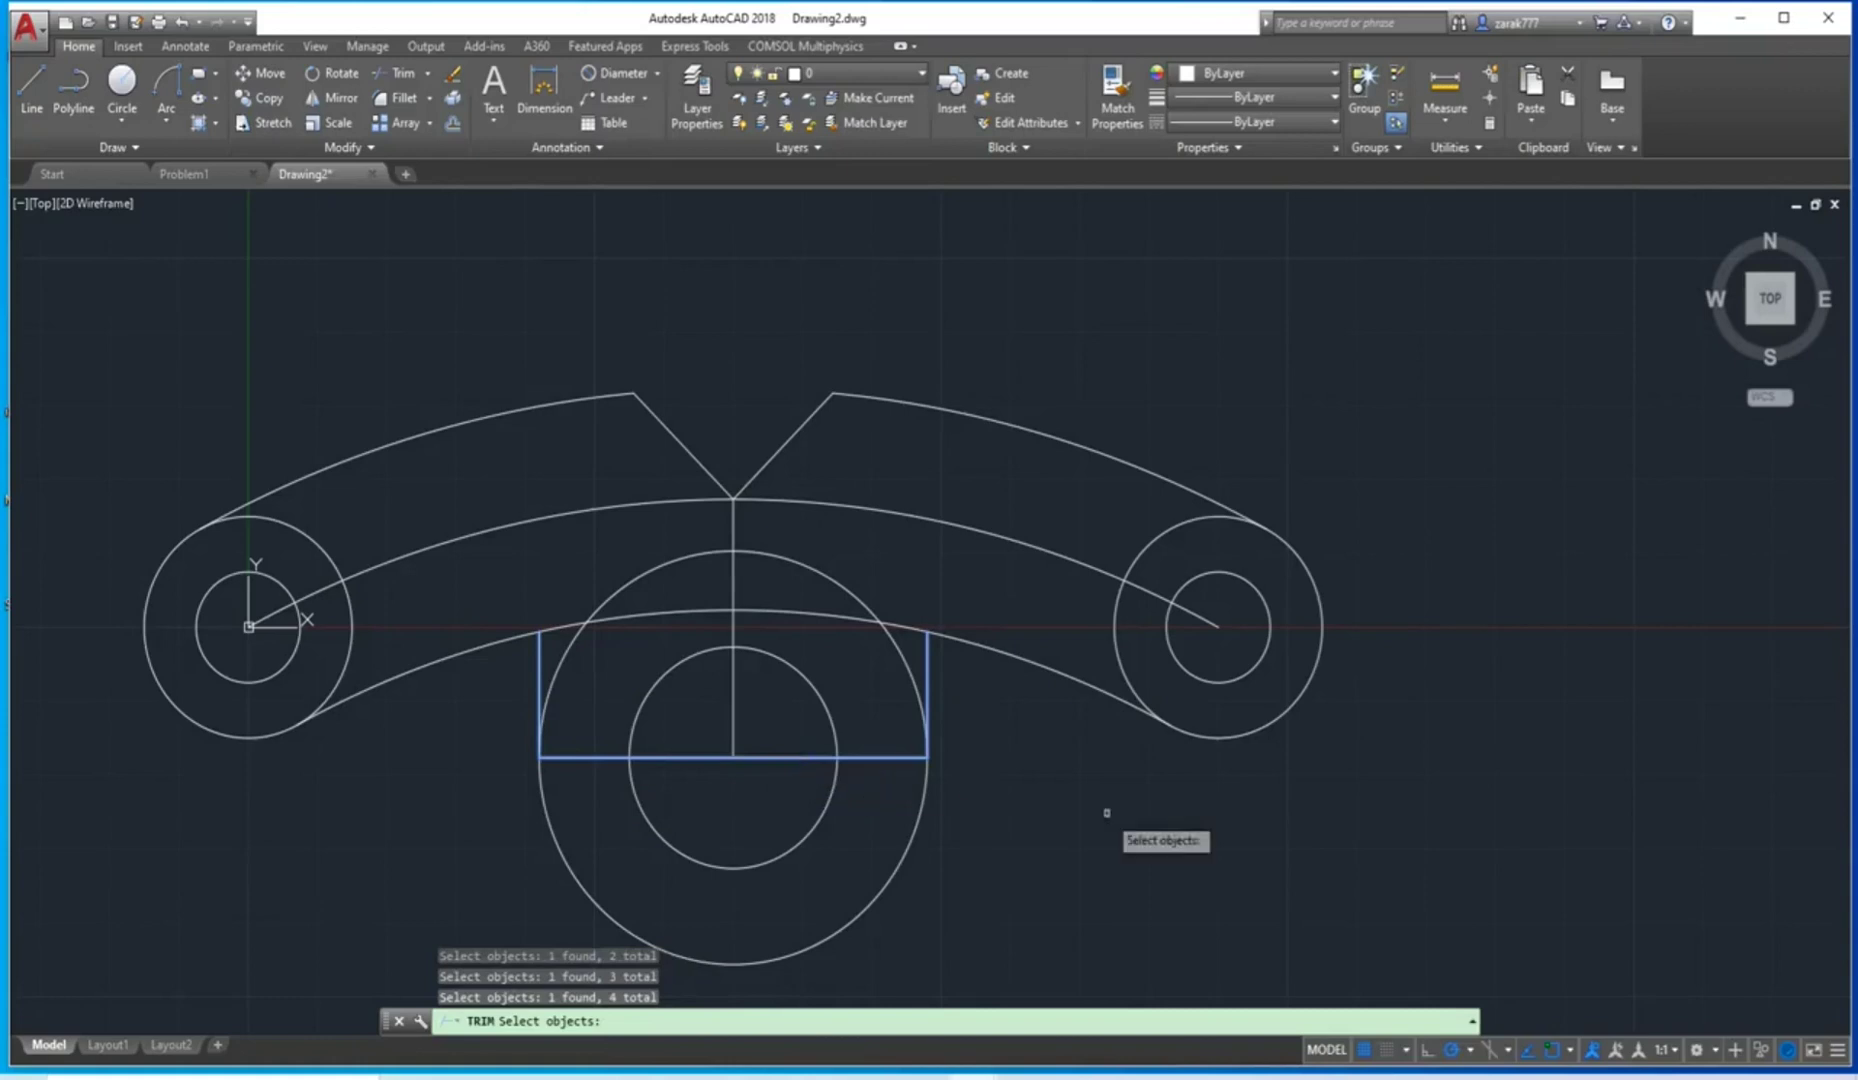
pyautogui.press('Return')
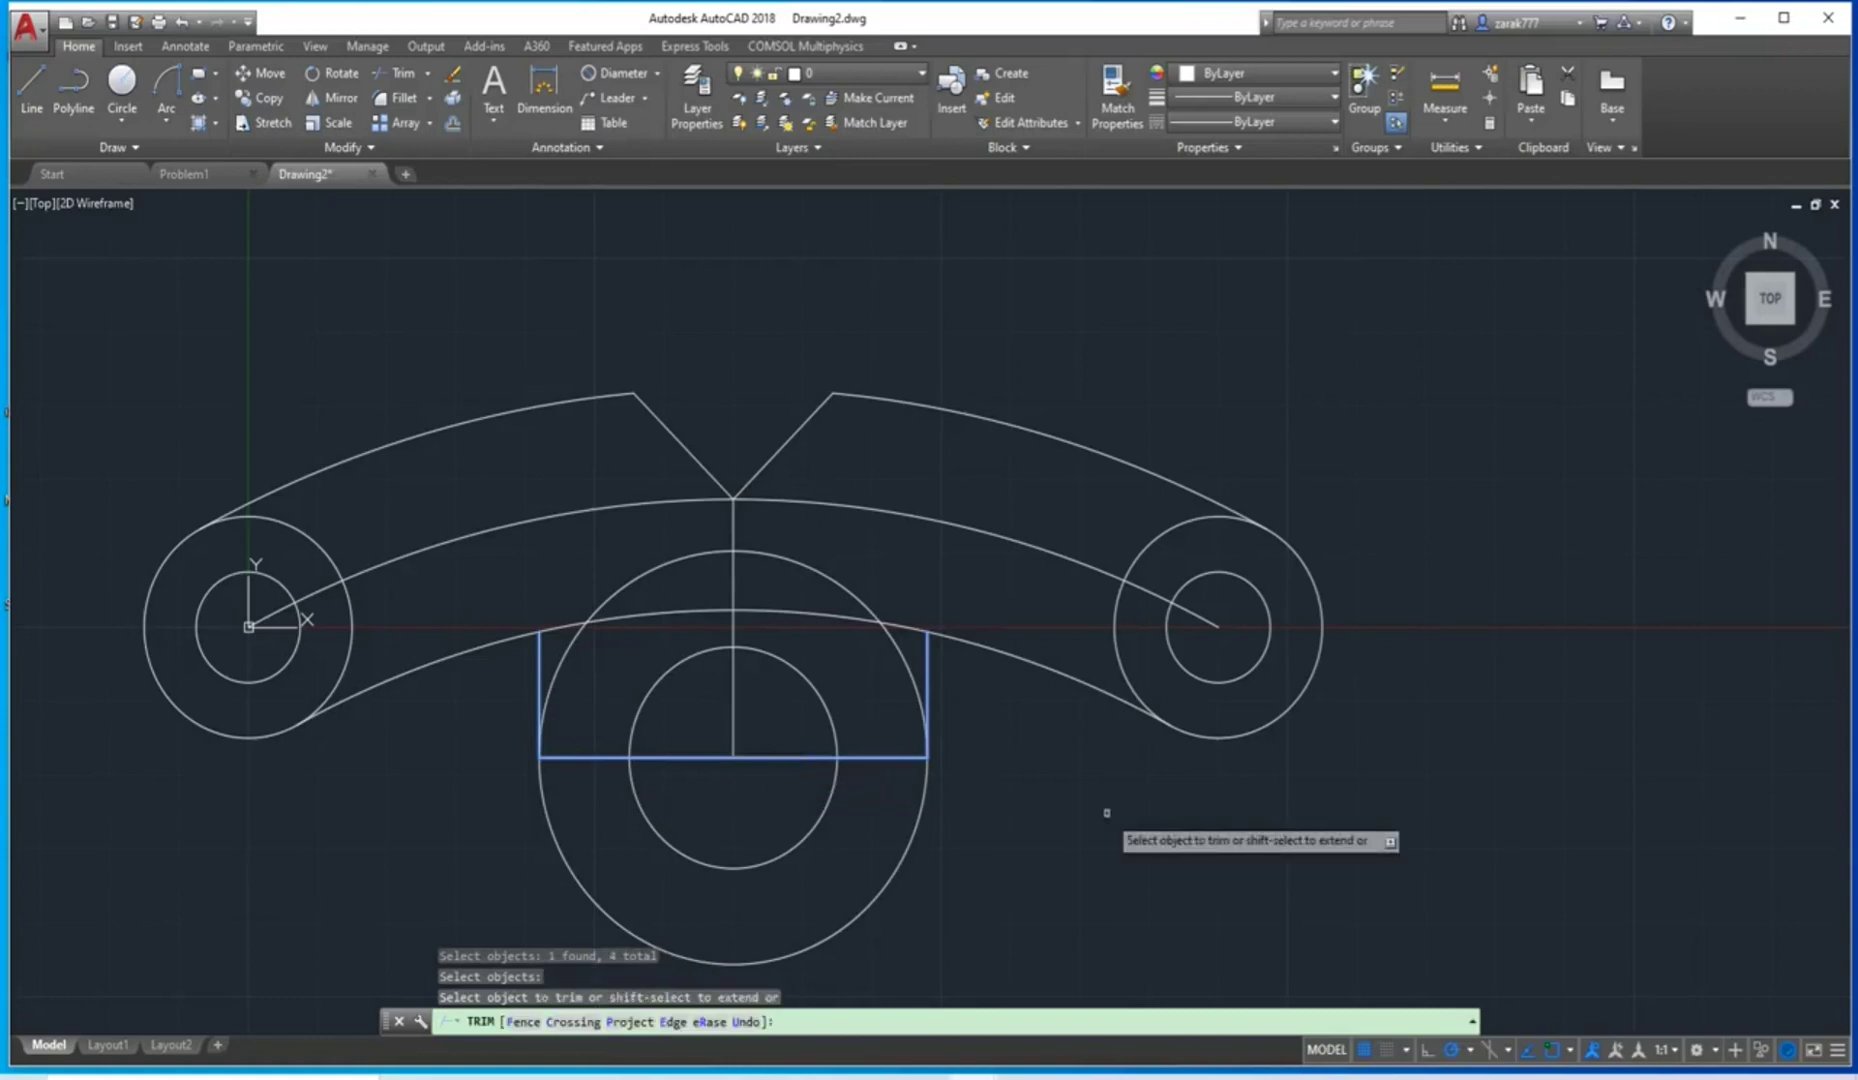
pyautogui.click(844, 592)
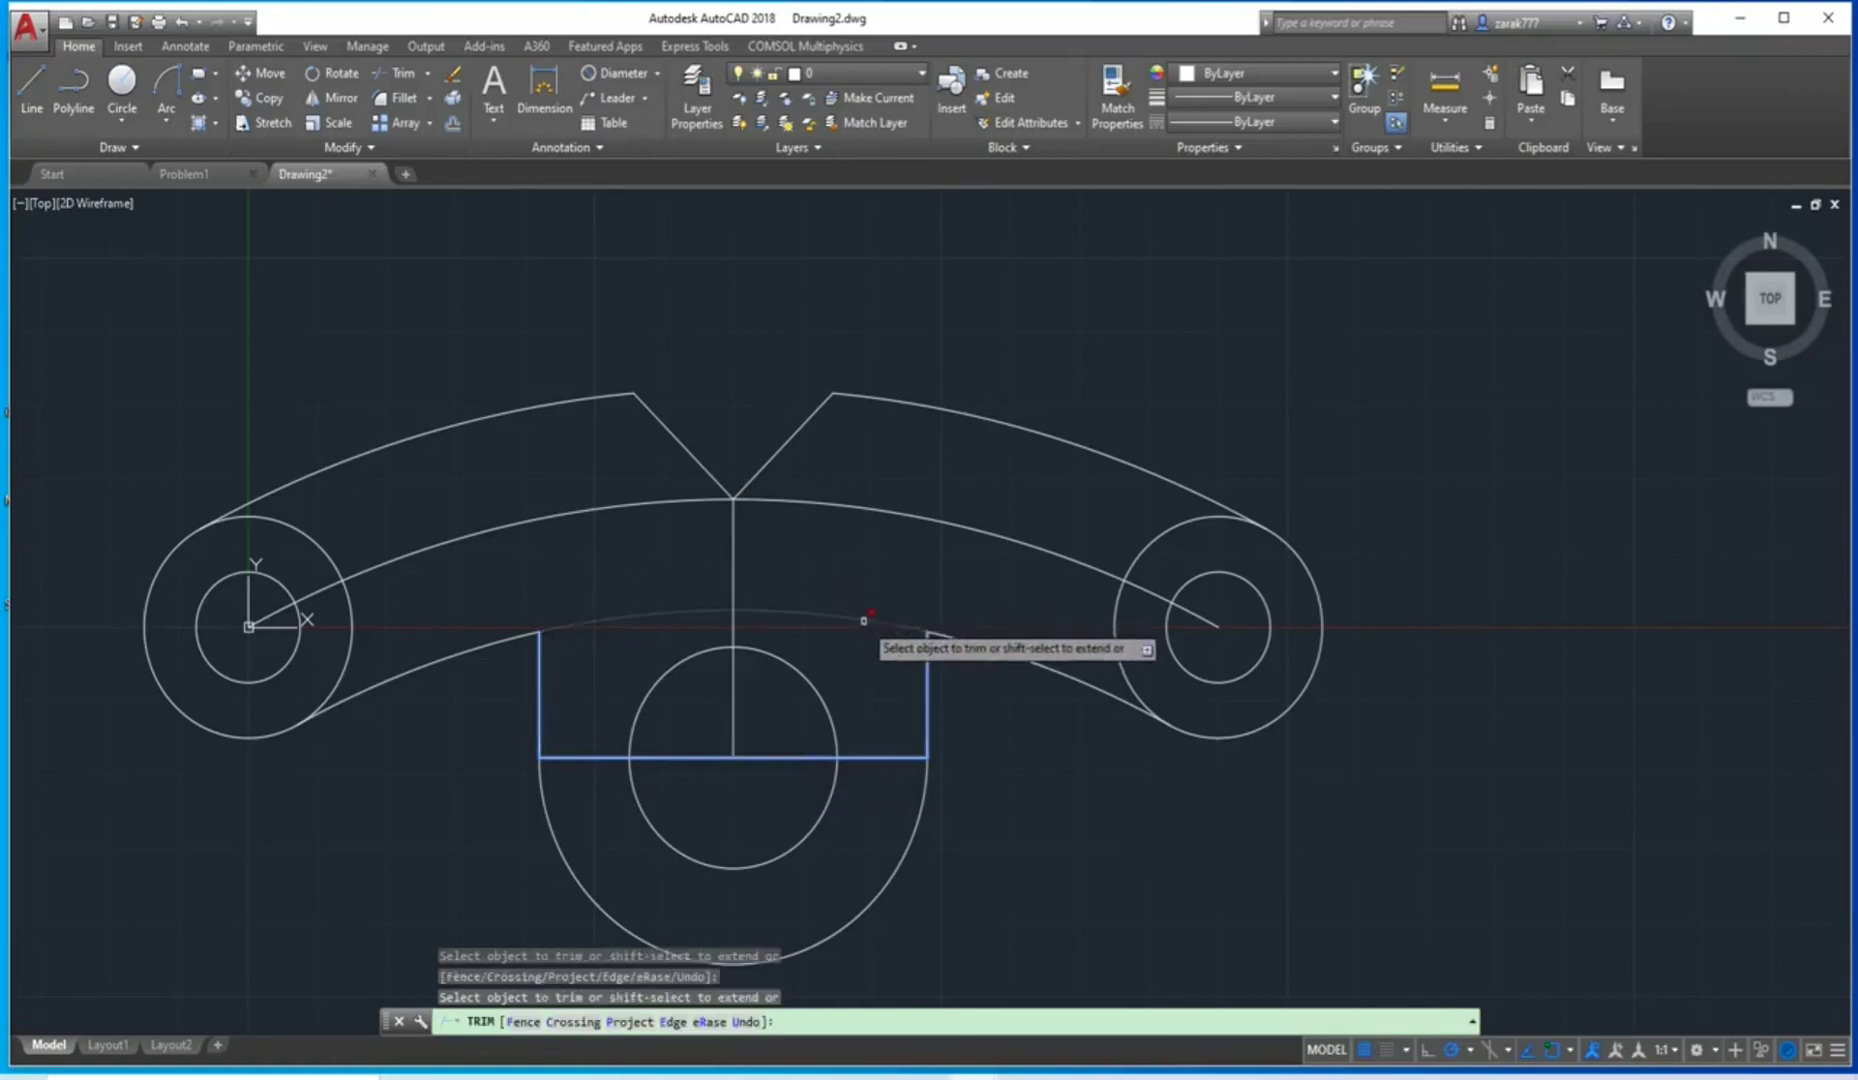
pyautogui.click(864, 620)
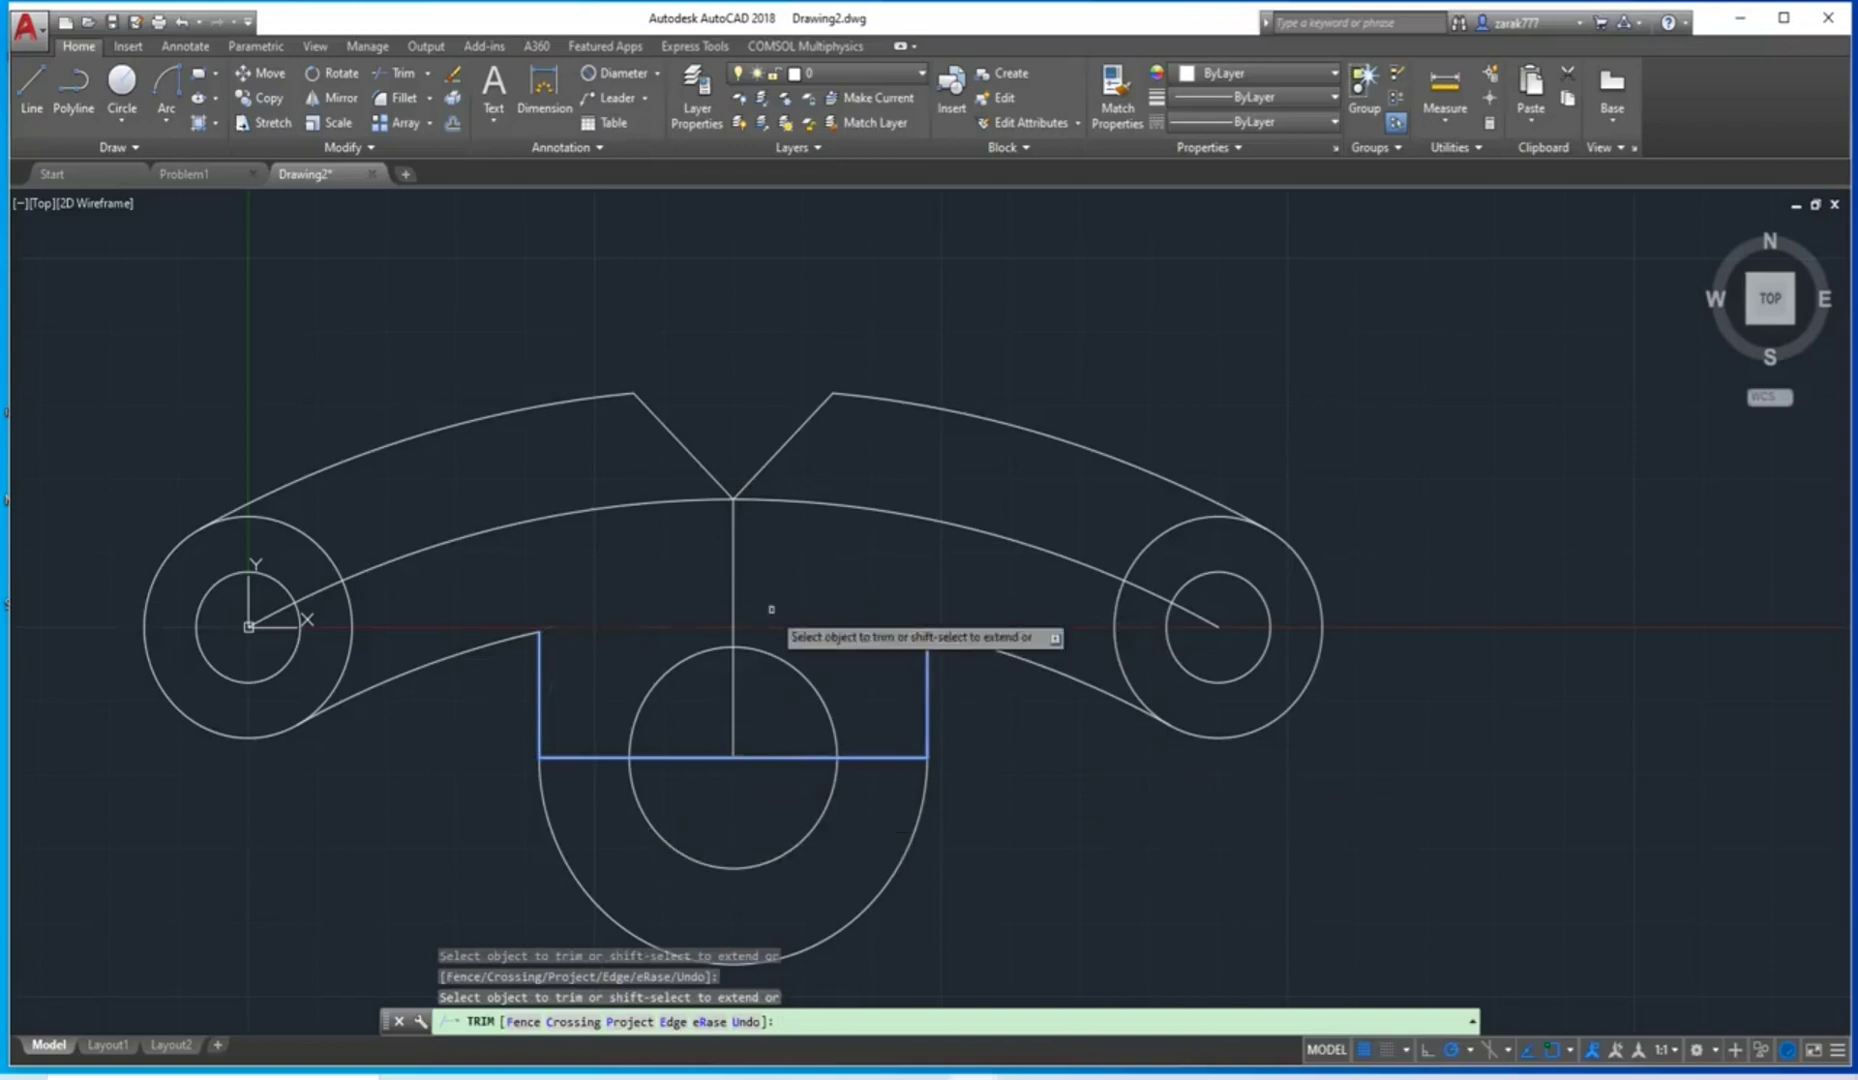
pyautogui.press('Escape')
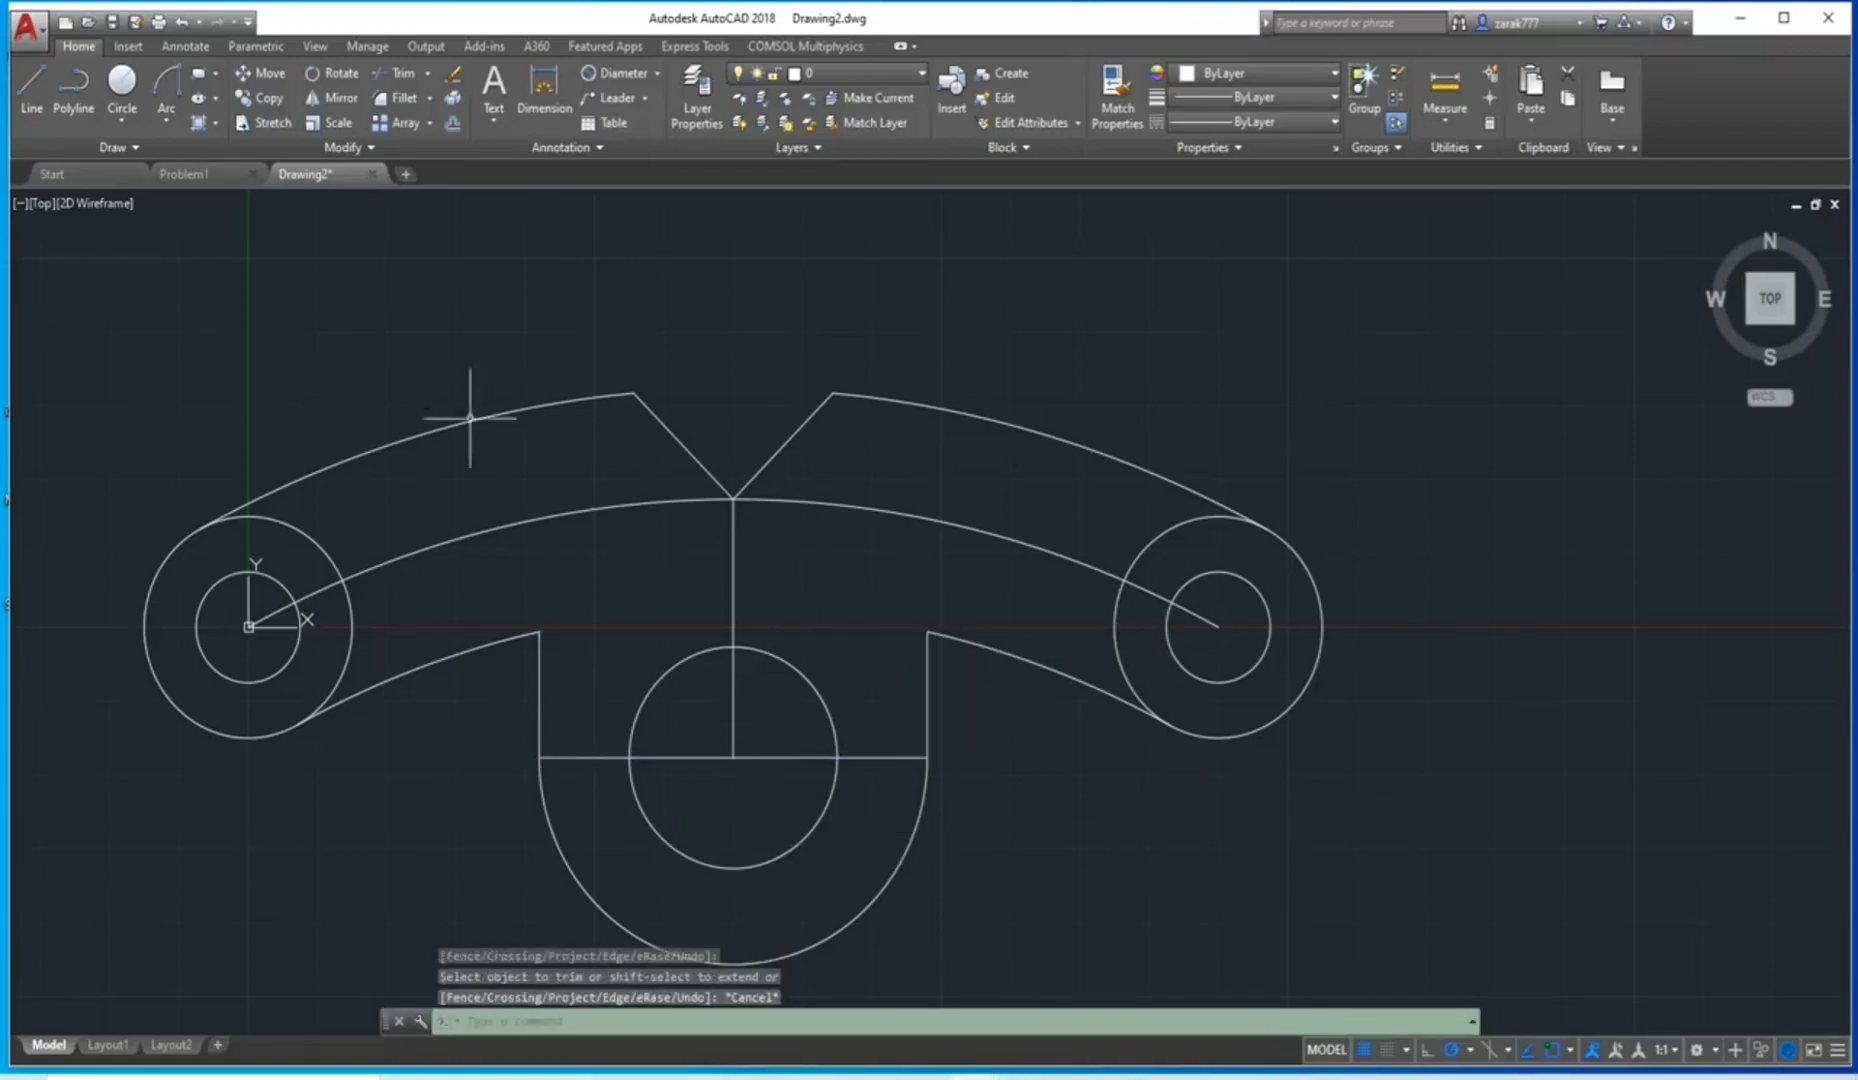
# Erase the vertical centre line and both horizontal slot line segments.
pyautogui.click(739, 572)
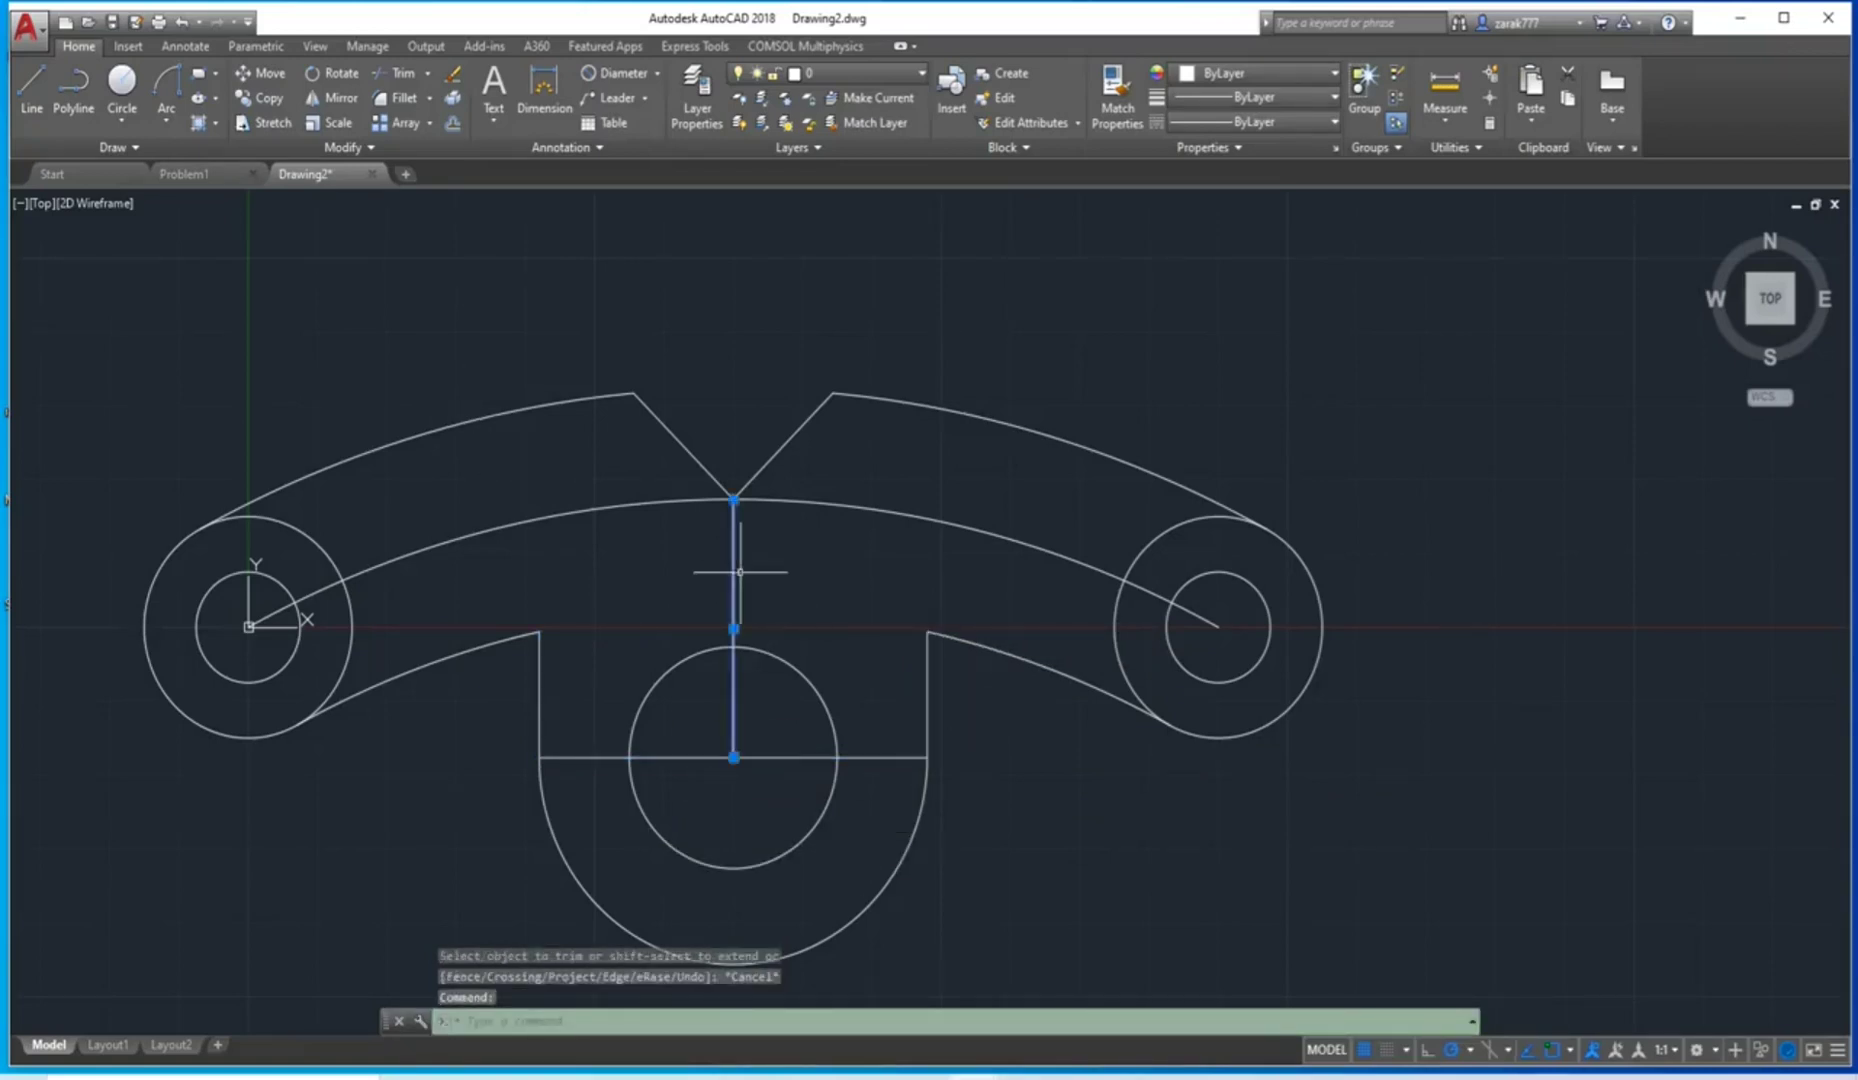
pyautogui.press('Delete')
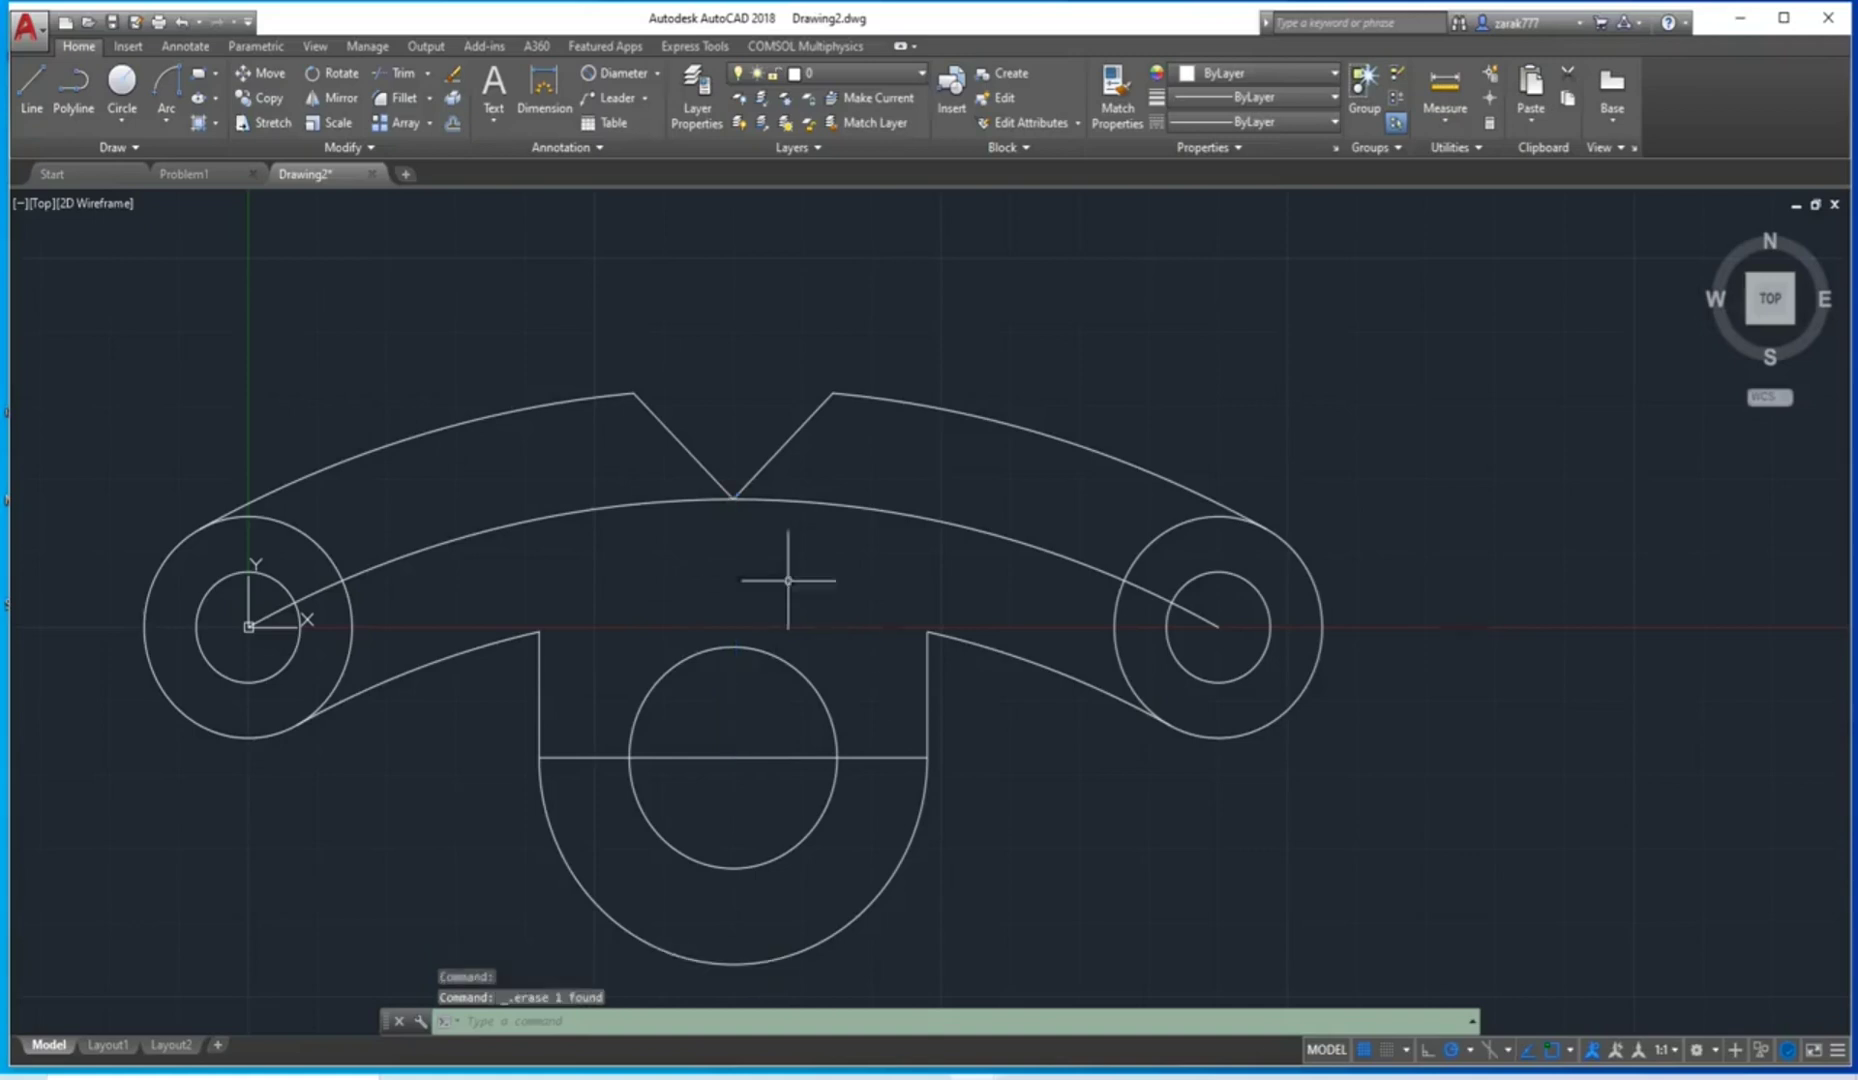
pyautogui.click(782, 757)
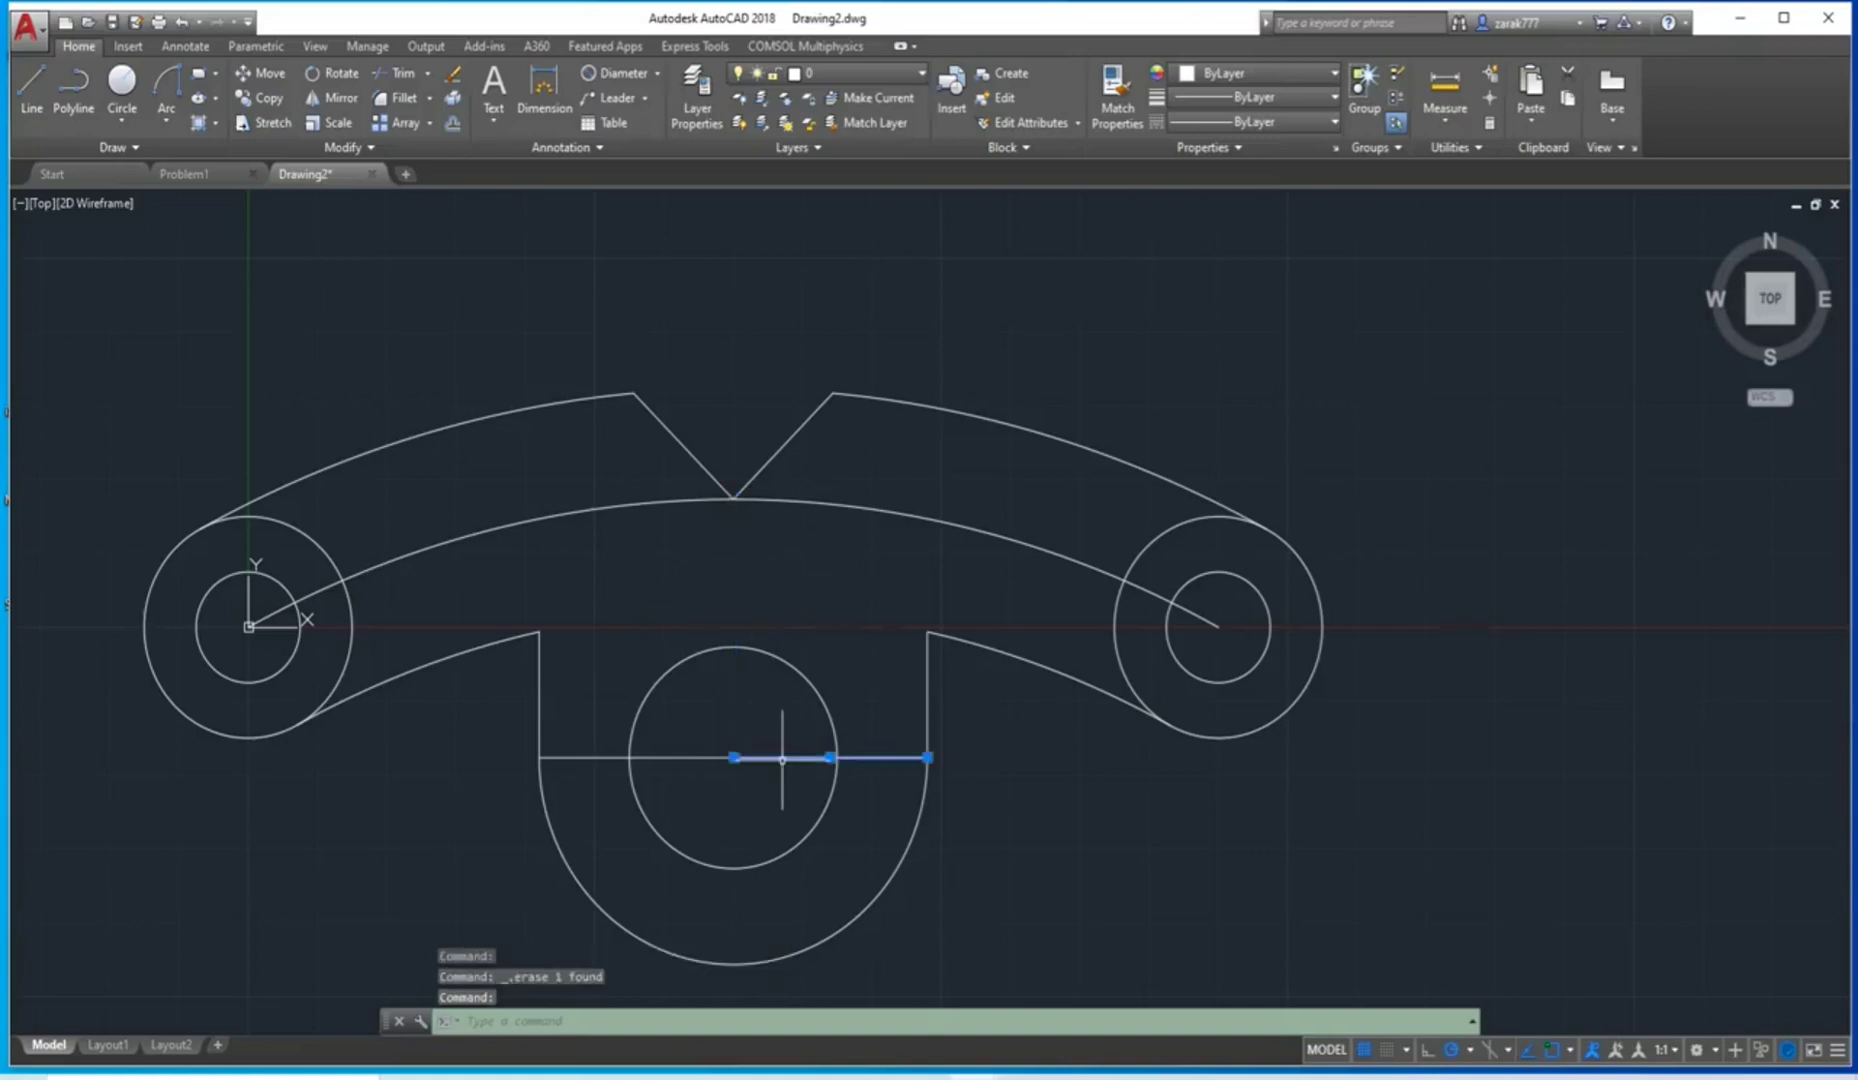
pyautogui.press('Delete')
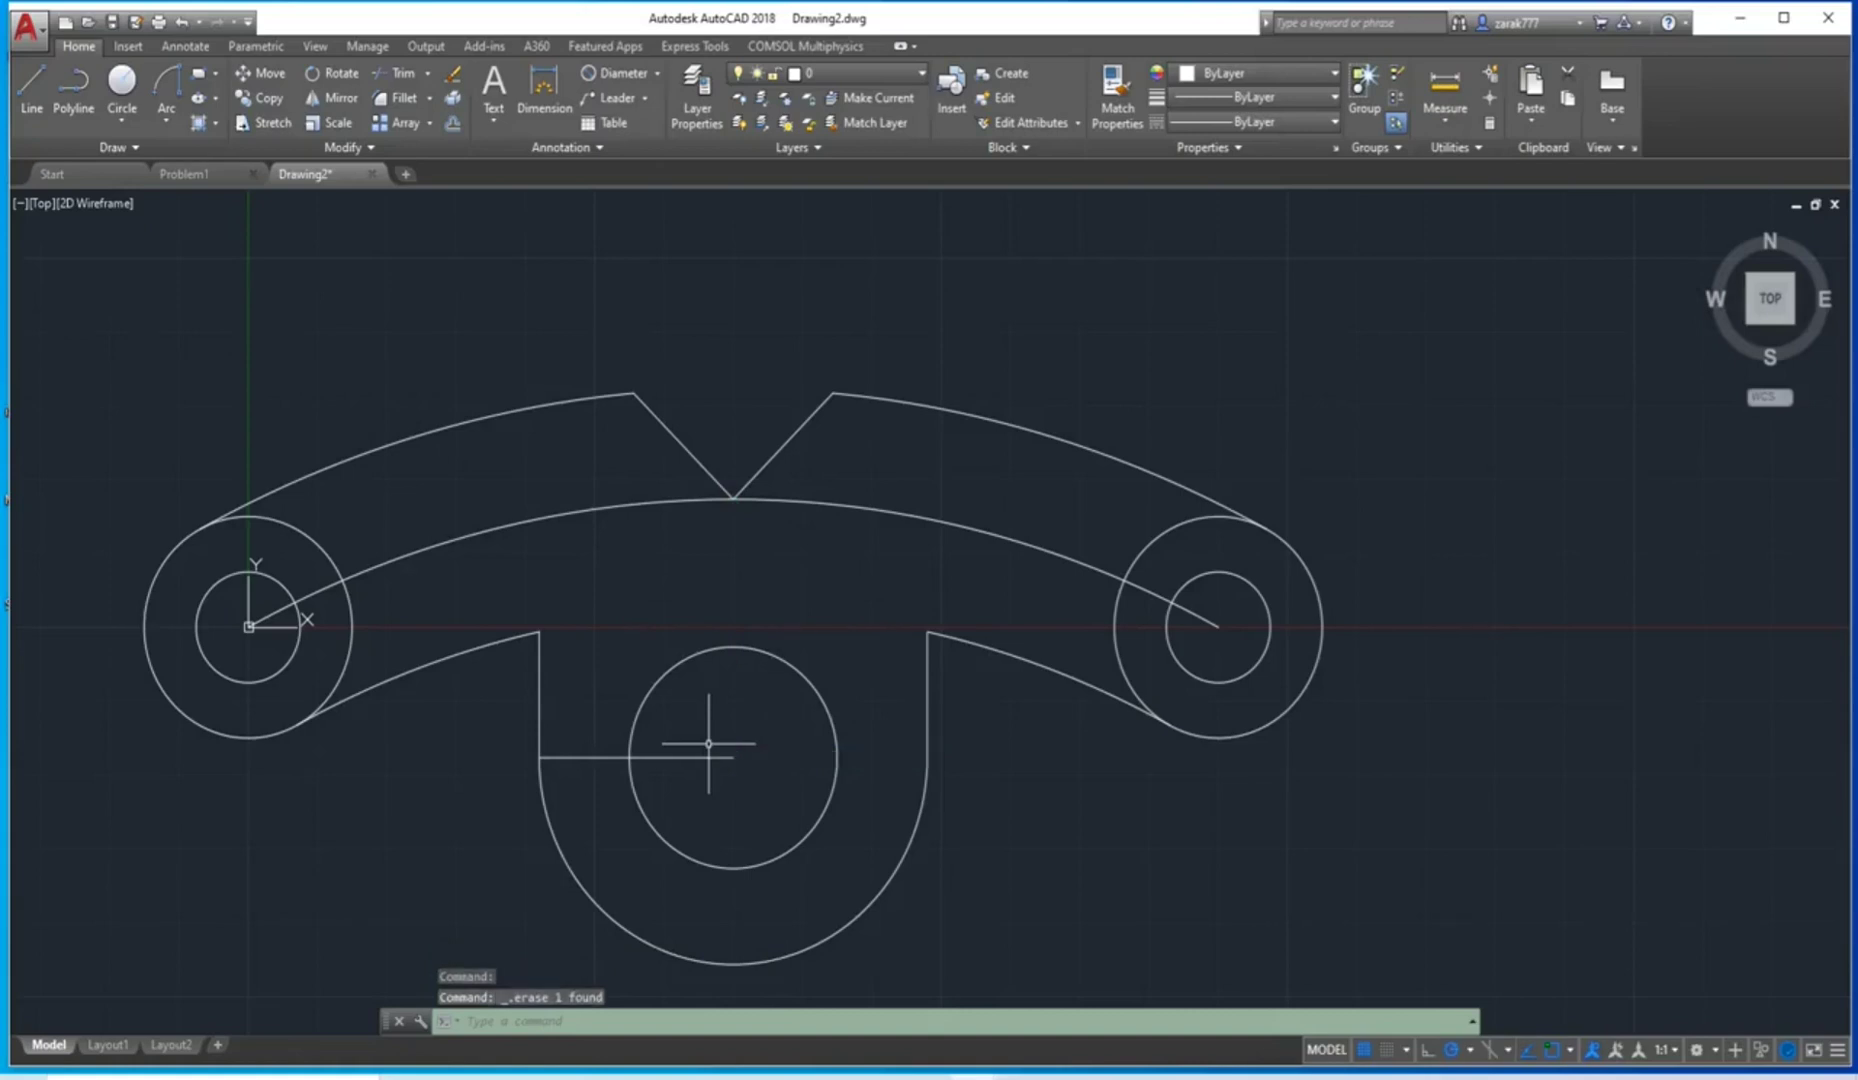
pyautogui.click(698, 754)
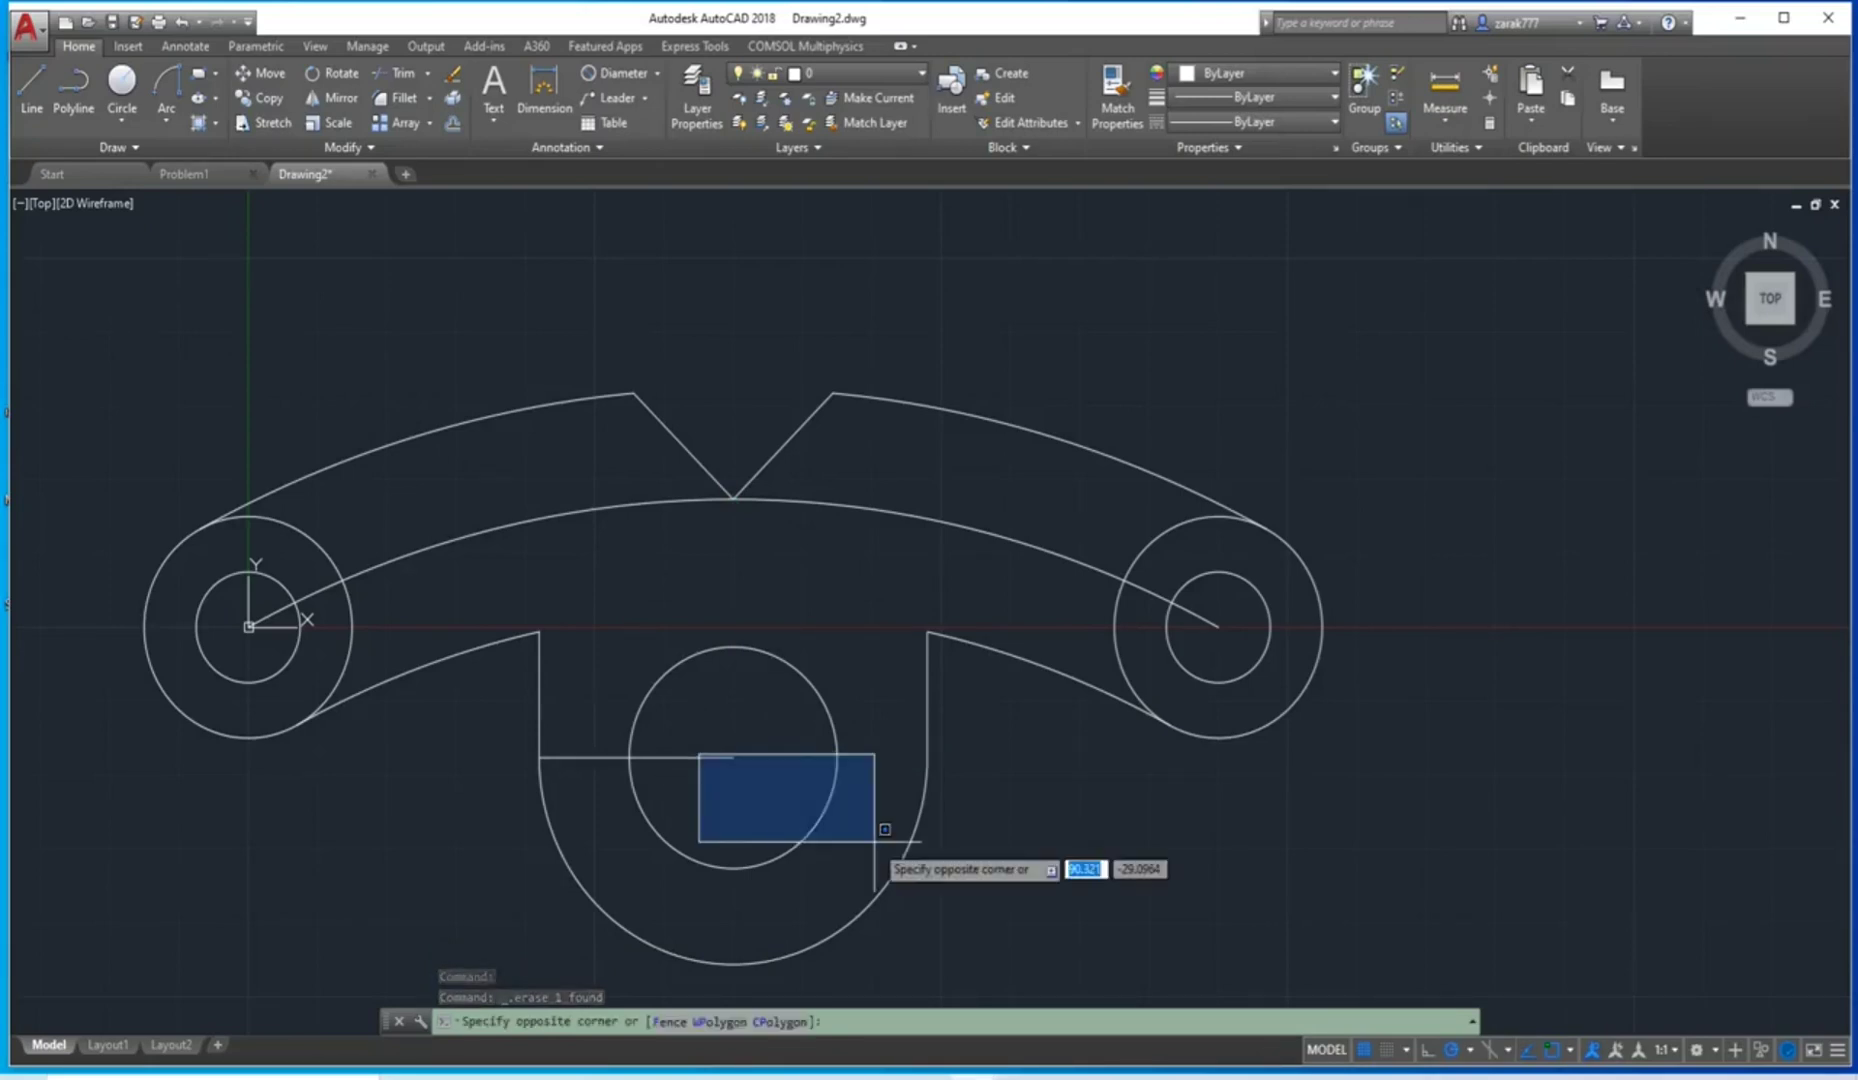
pyautogui.click(695, 766)
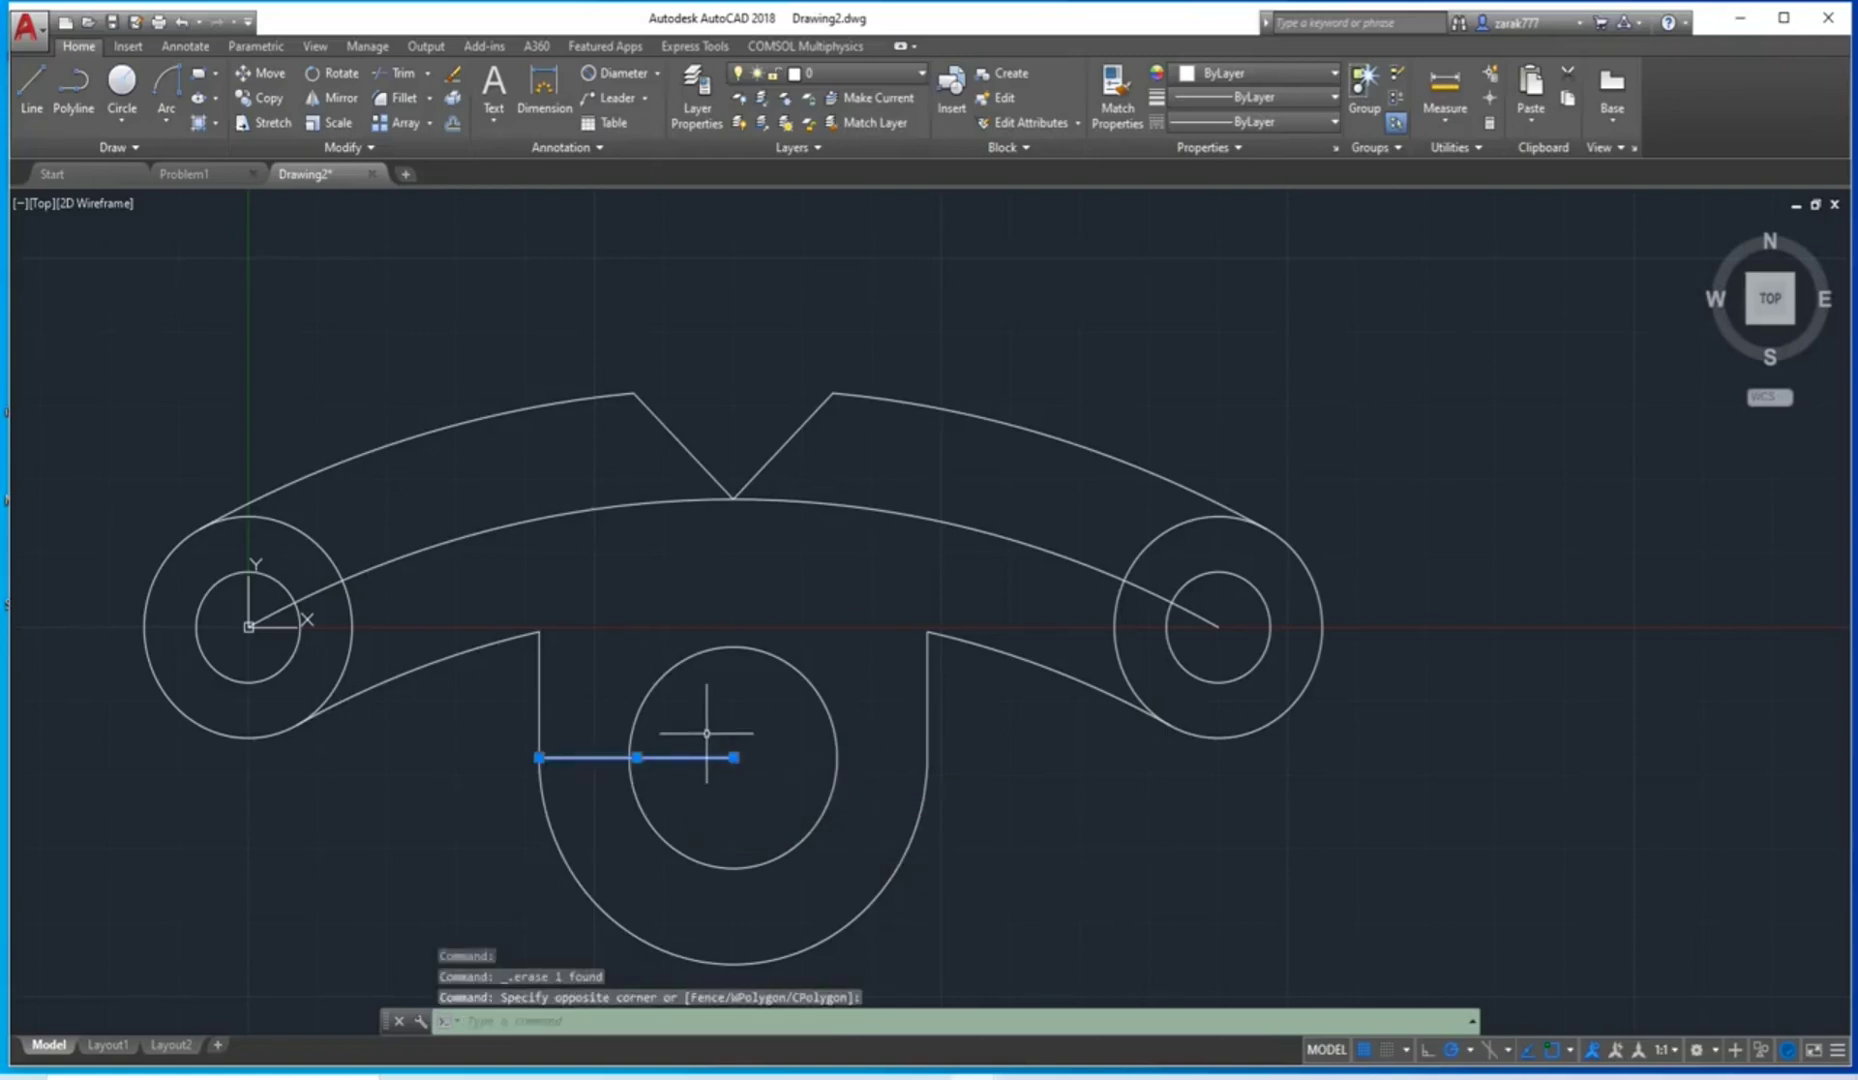
pyautogui.press('Delete')
# Enter the TRIM command at the cursor, correcting a mistyped ERASE.
pyautogui.scroll(4, 566, 772)
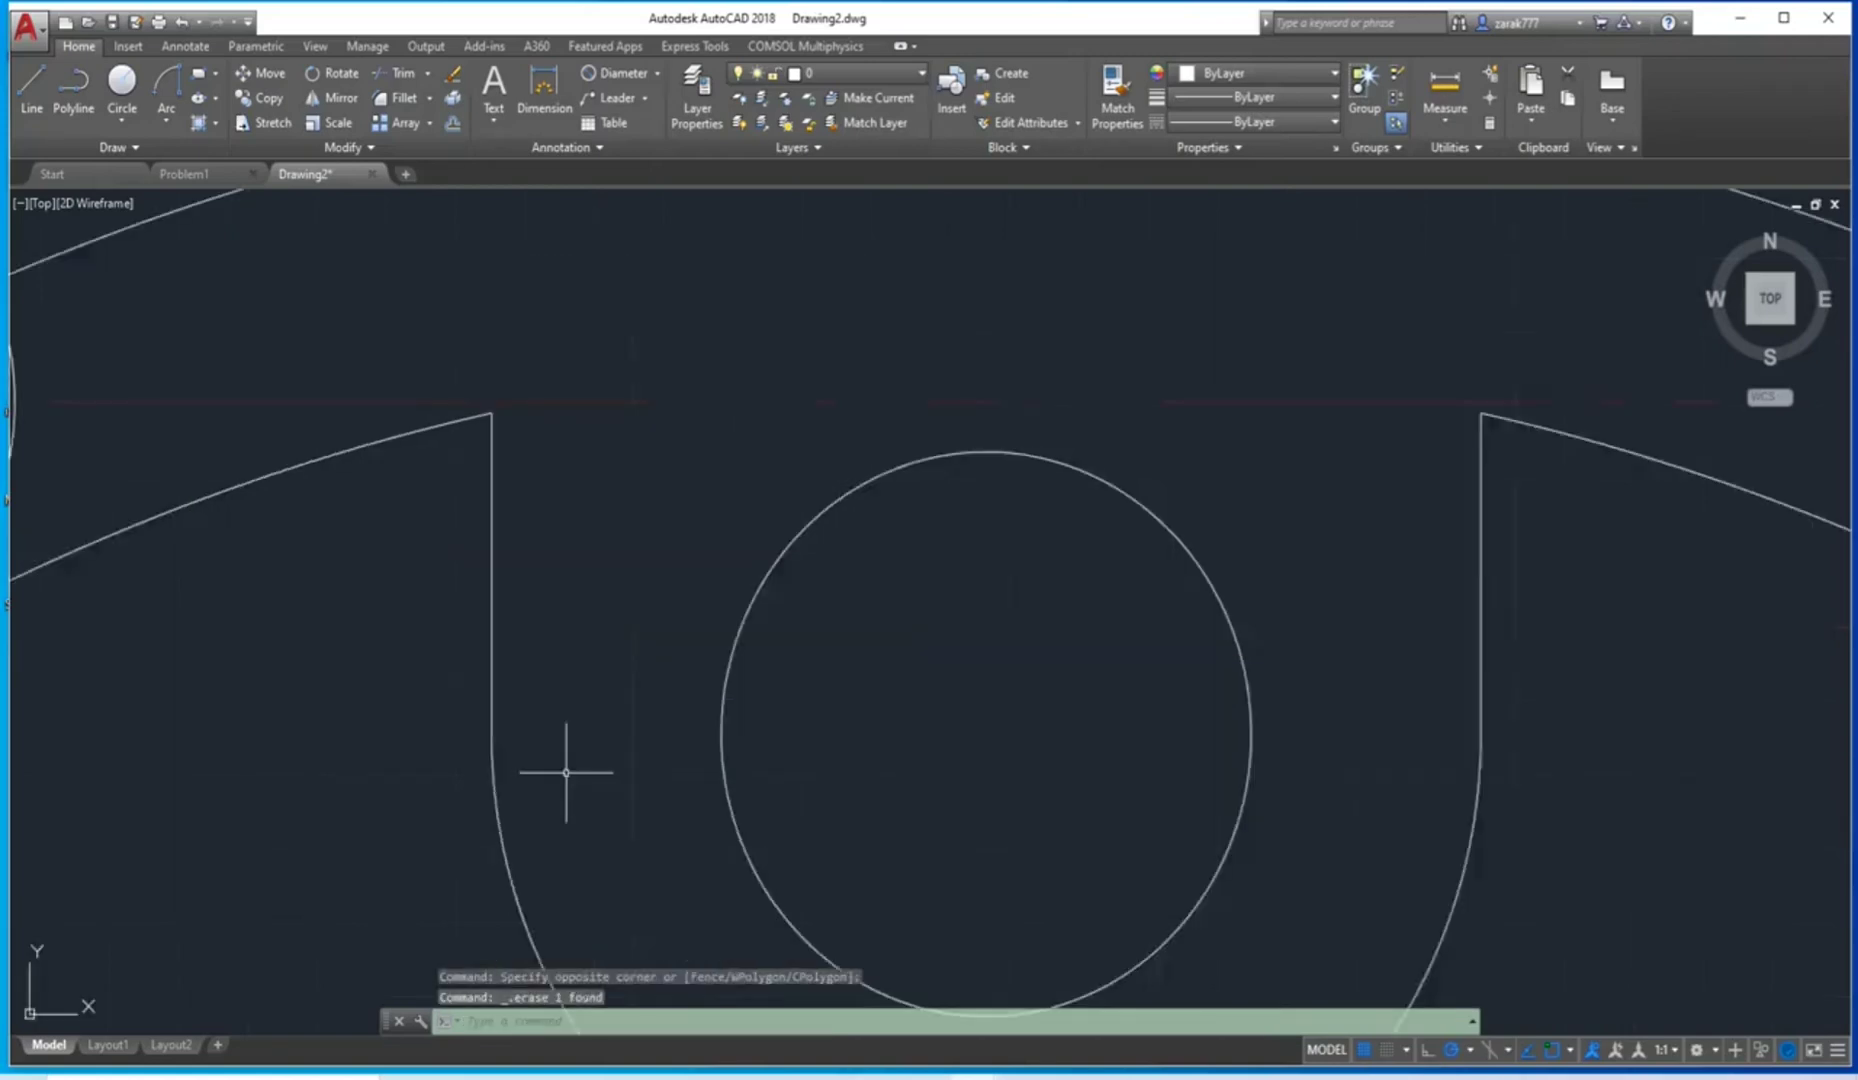
pyautogui.scroll(-6, 566, 772)
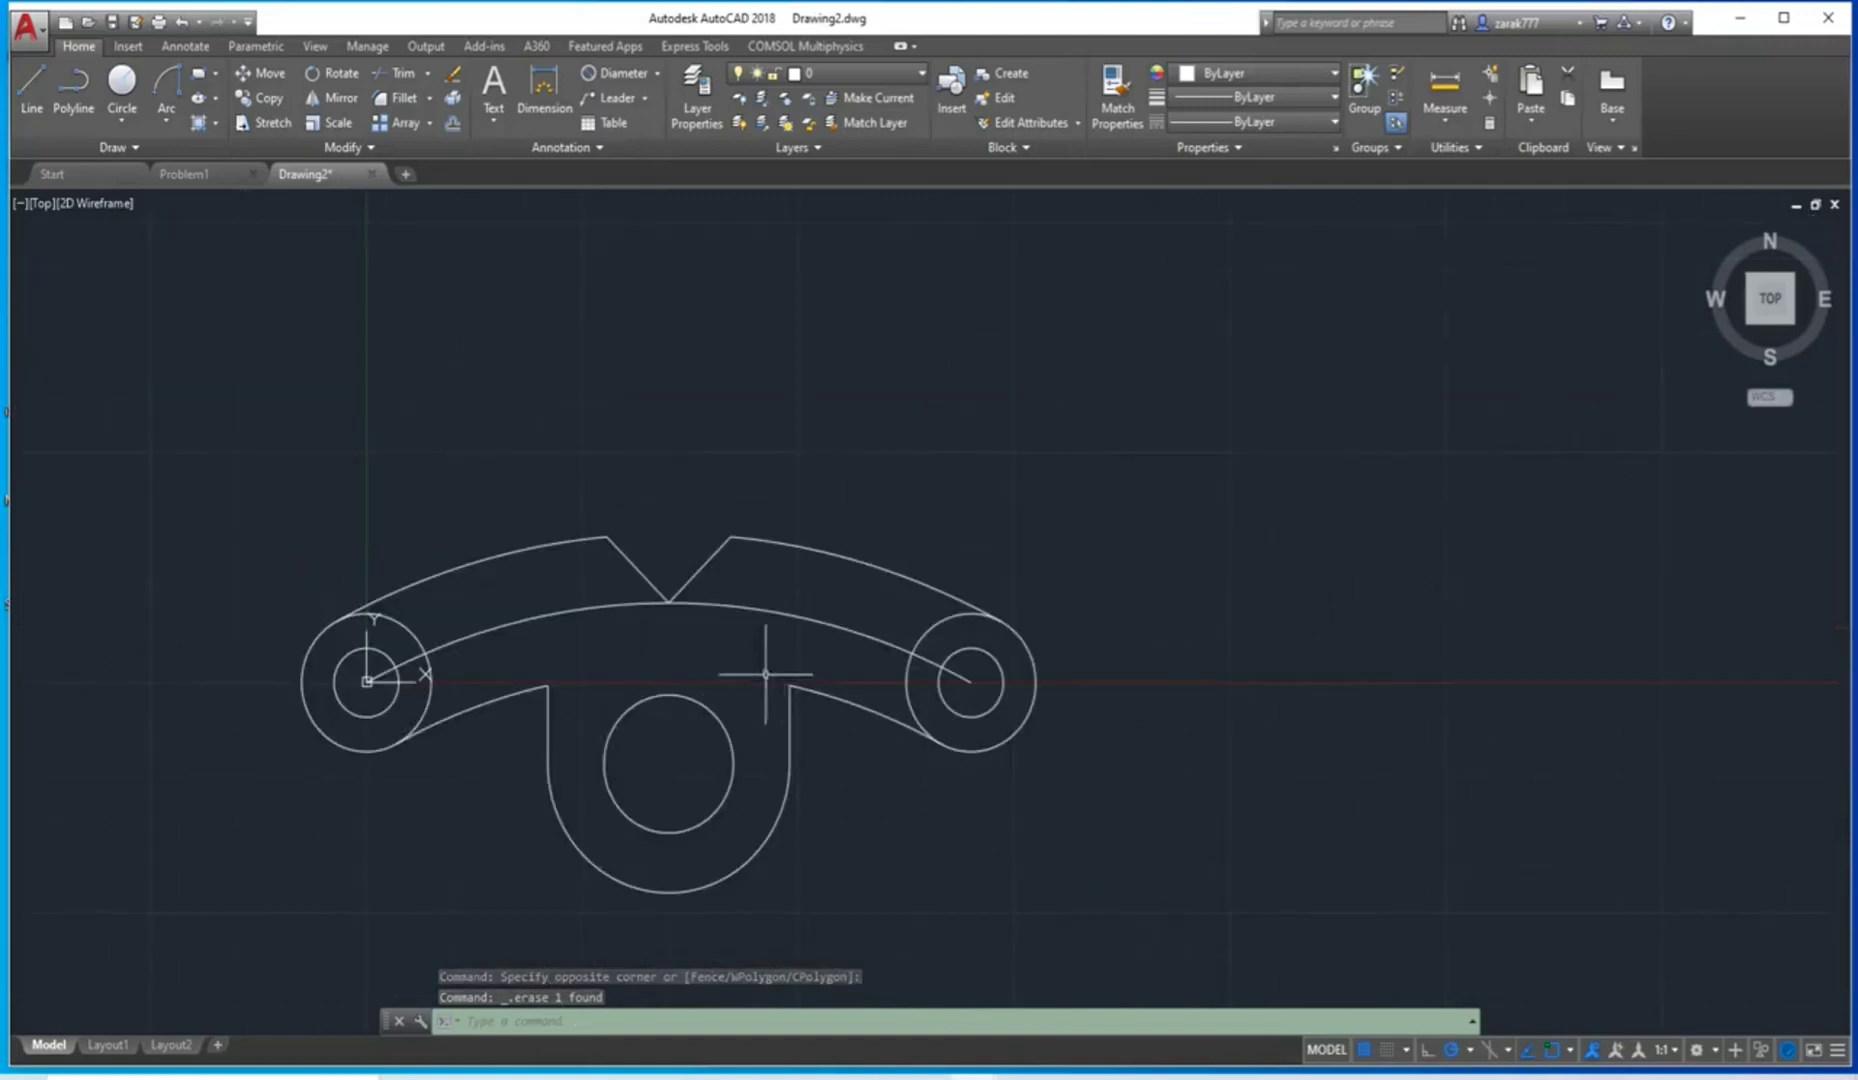
pyautogui.scroll(2, 826, 651)
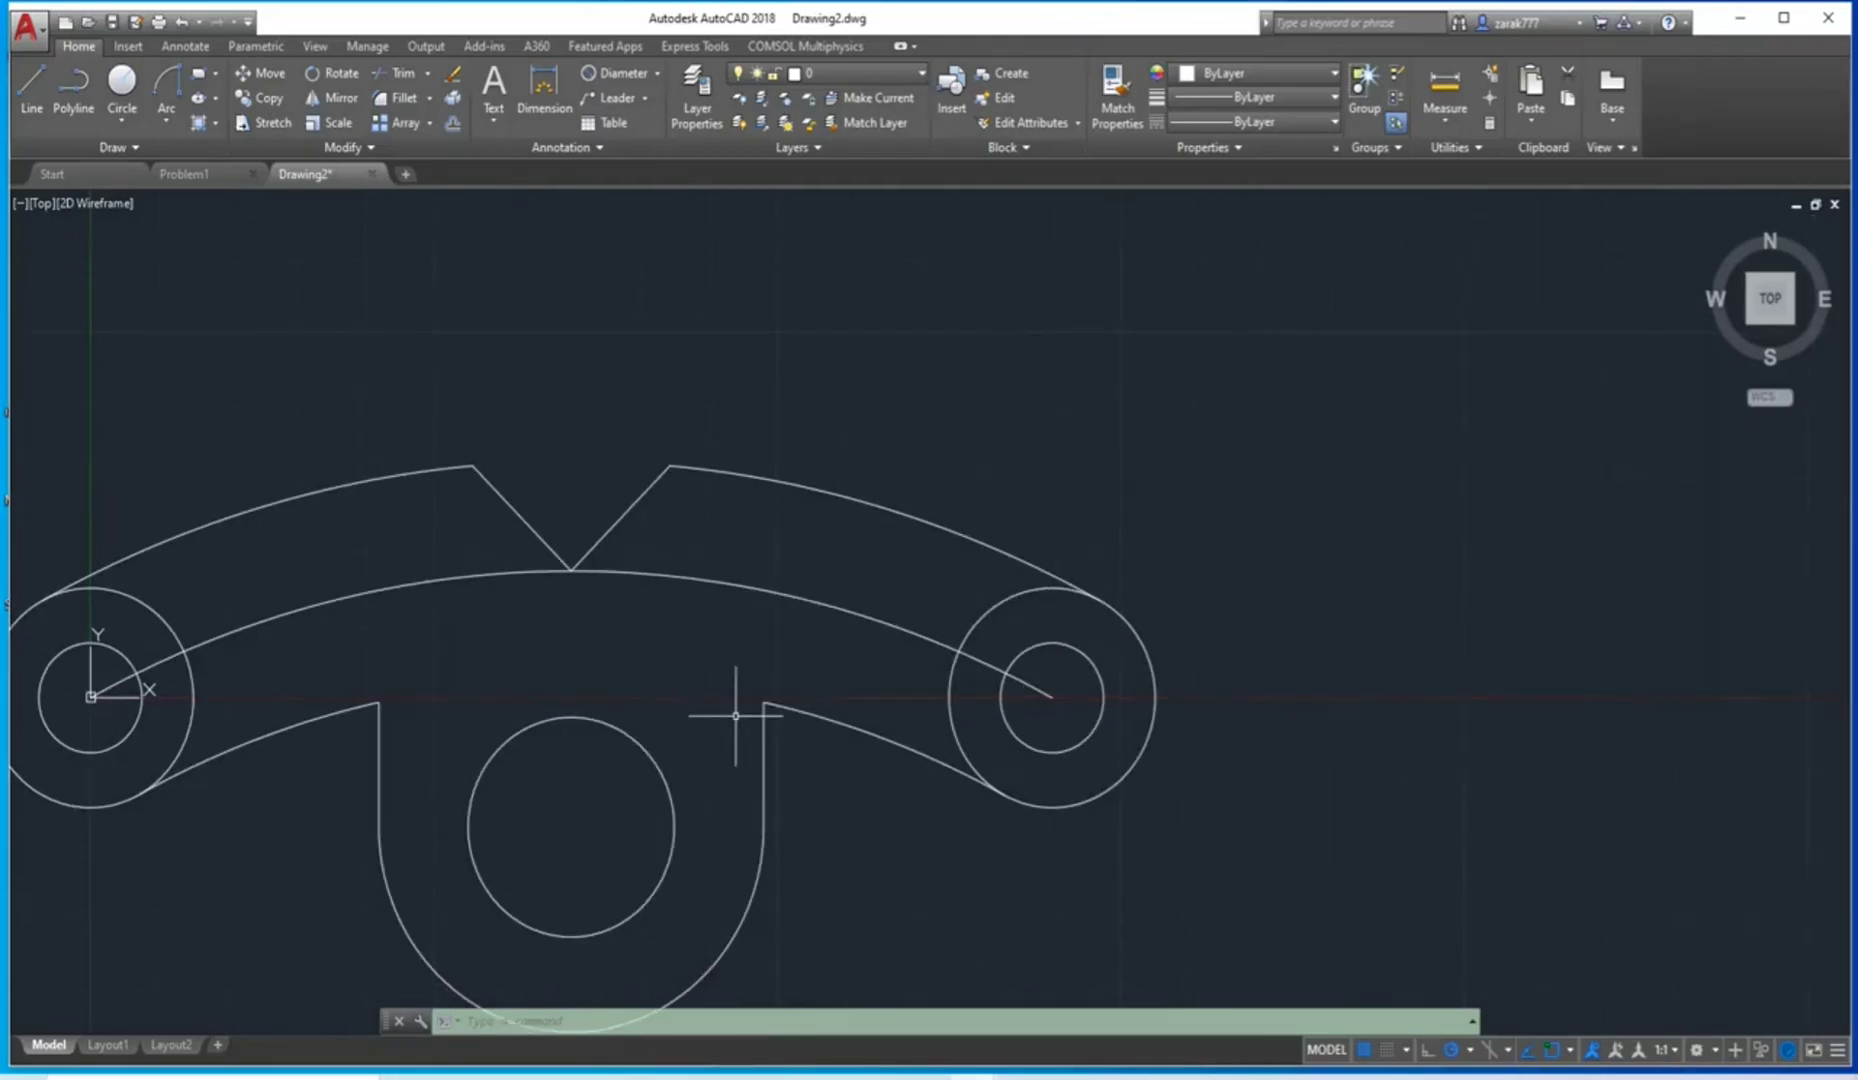
pyautogui.write('ERASE')
pyautogui.press('BackSpace')
pyautogui.press('BackSpace')
pyautogui.press('BackSpace')
pyautogui.press('BackSpace')
pyautogui.press('BackSpace')
pyautogui.write('TRIM')
# Begin a trim with three outer curves as edges, then cancel it.
pyautogui.press('Return')
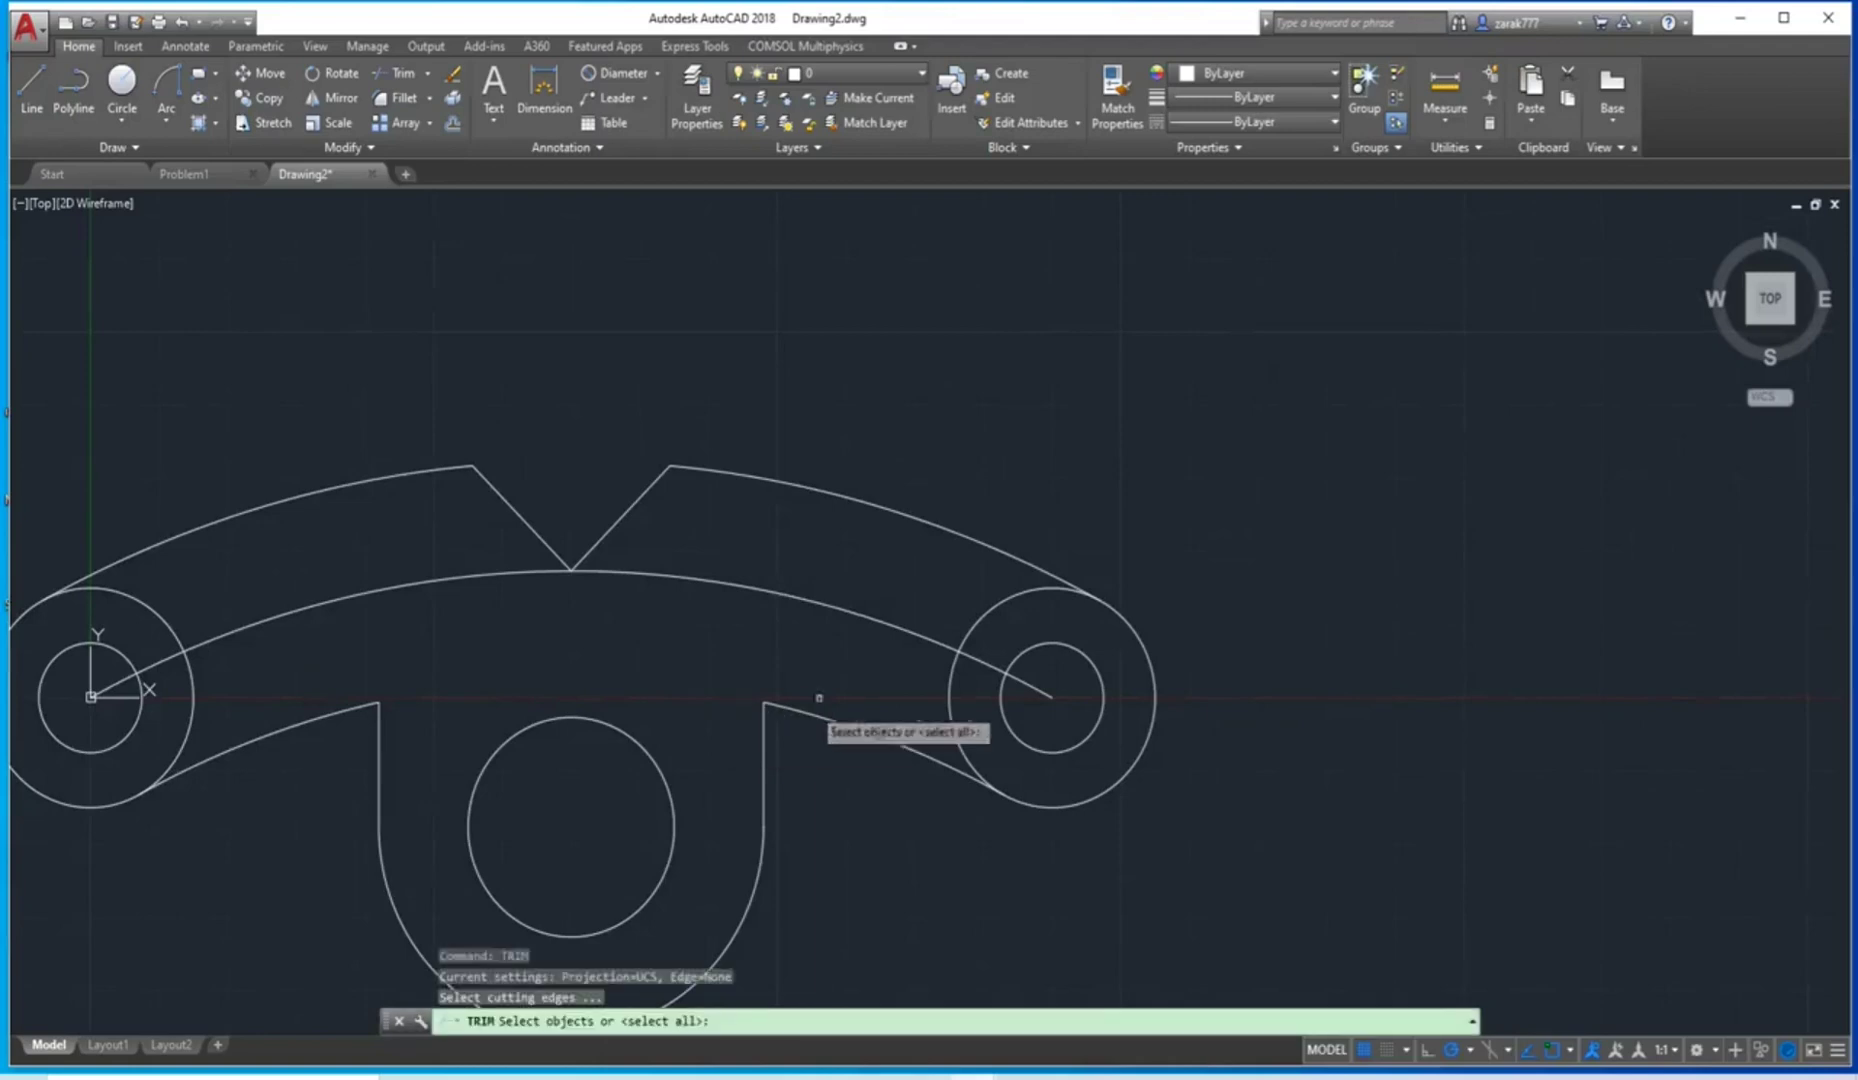
pyautogui.click(1034, 567)
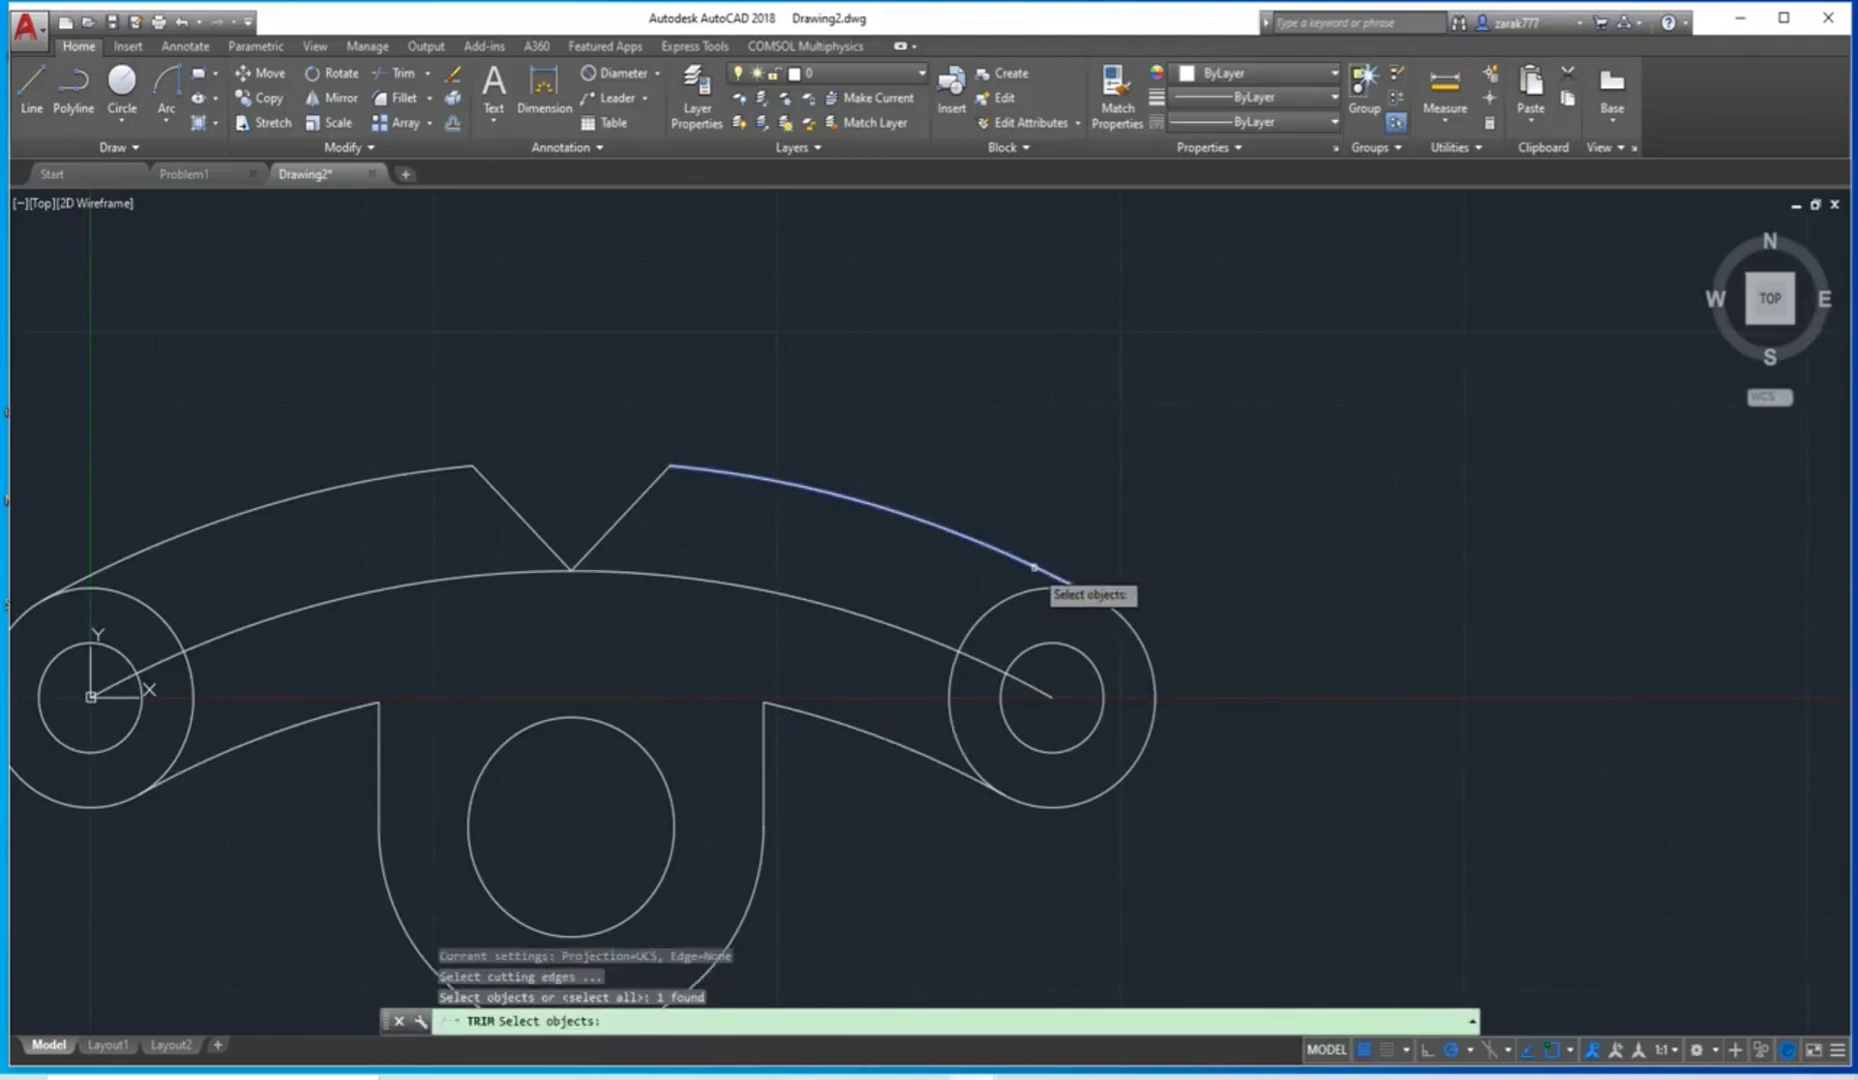
pyautogui.click(907, 749)
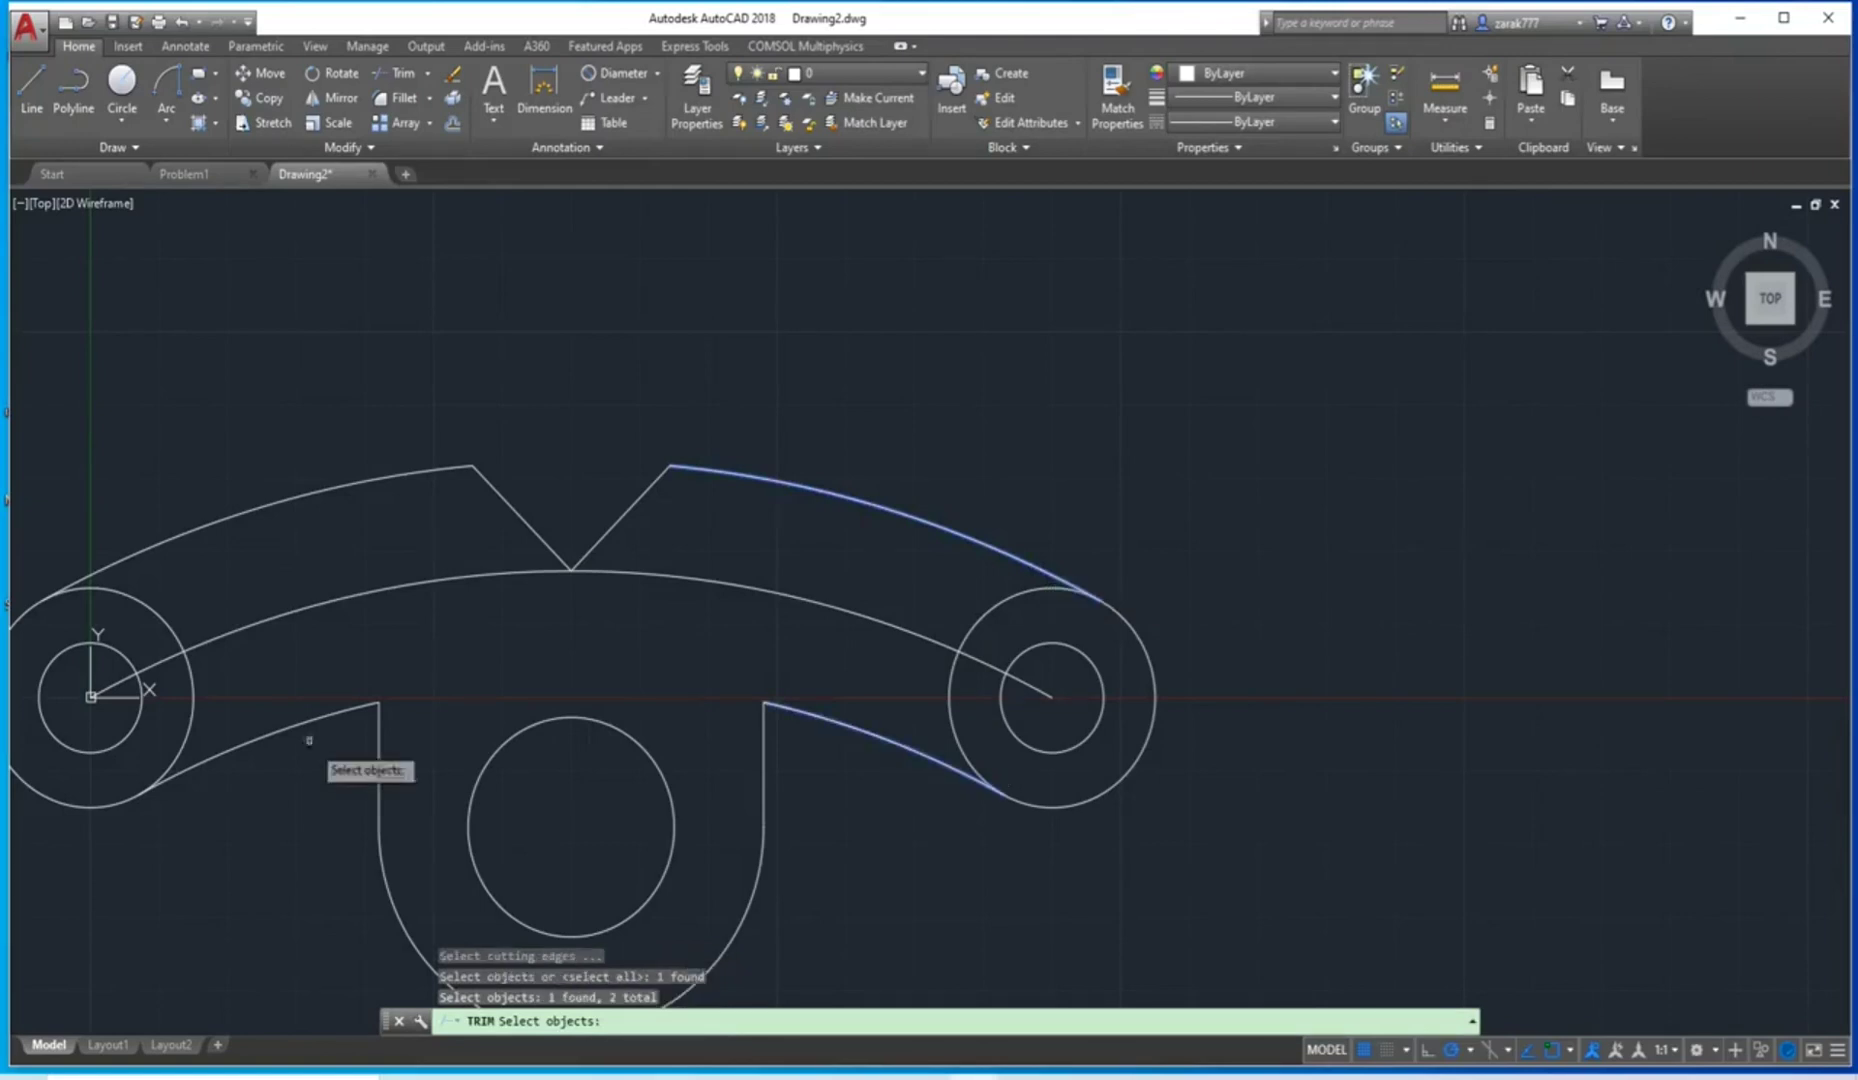
pyautogui.click(259, 737)
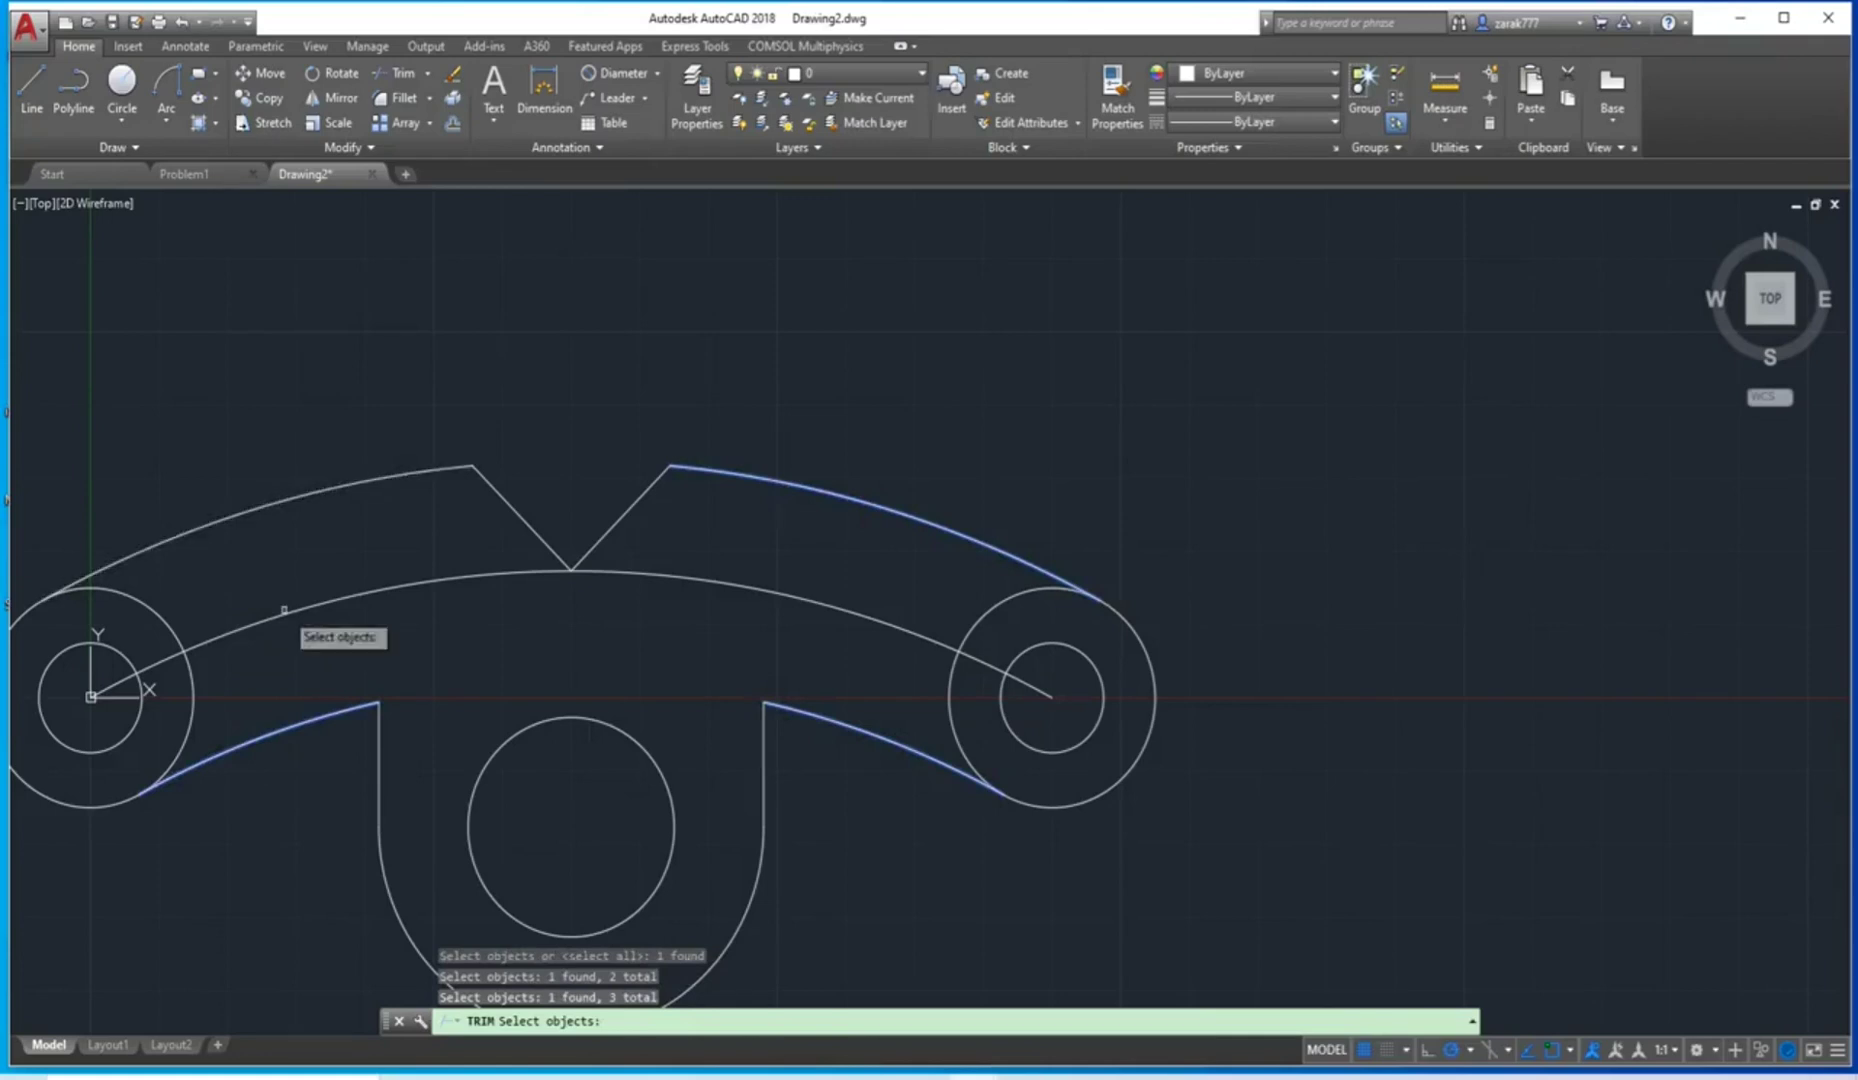
pyautogui.press('Escape')
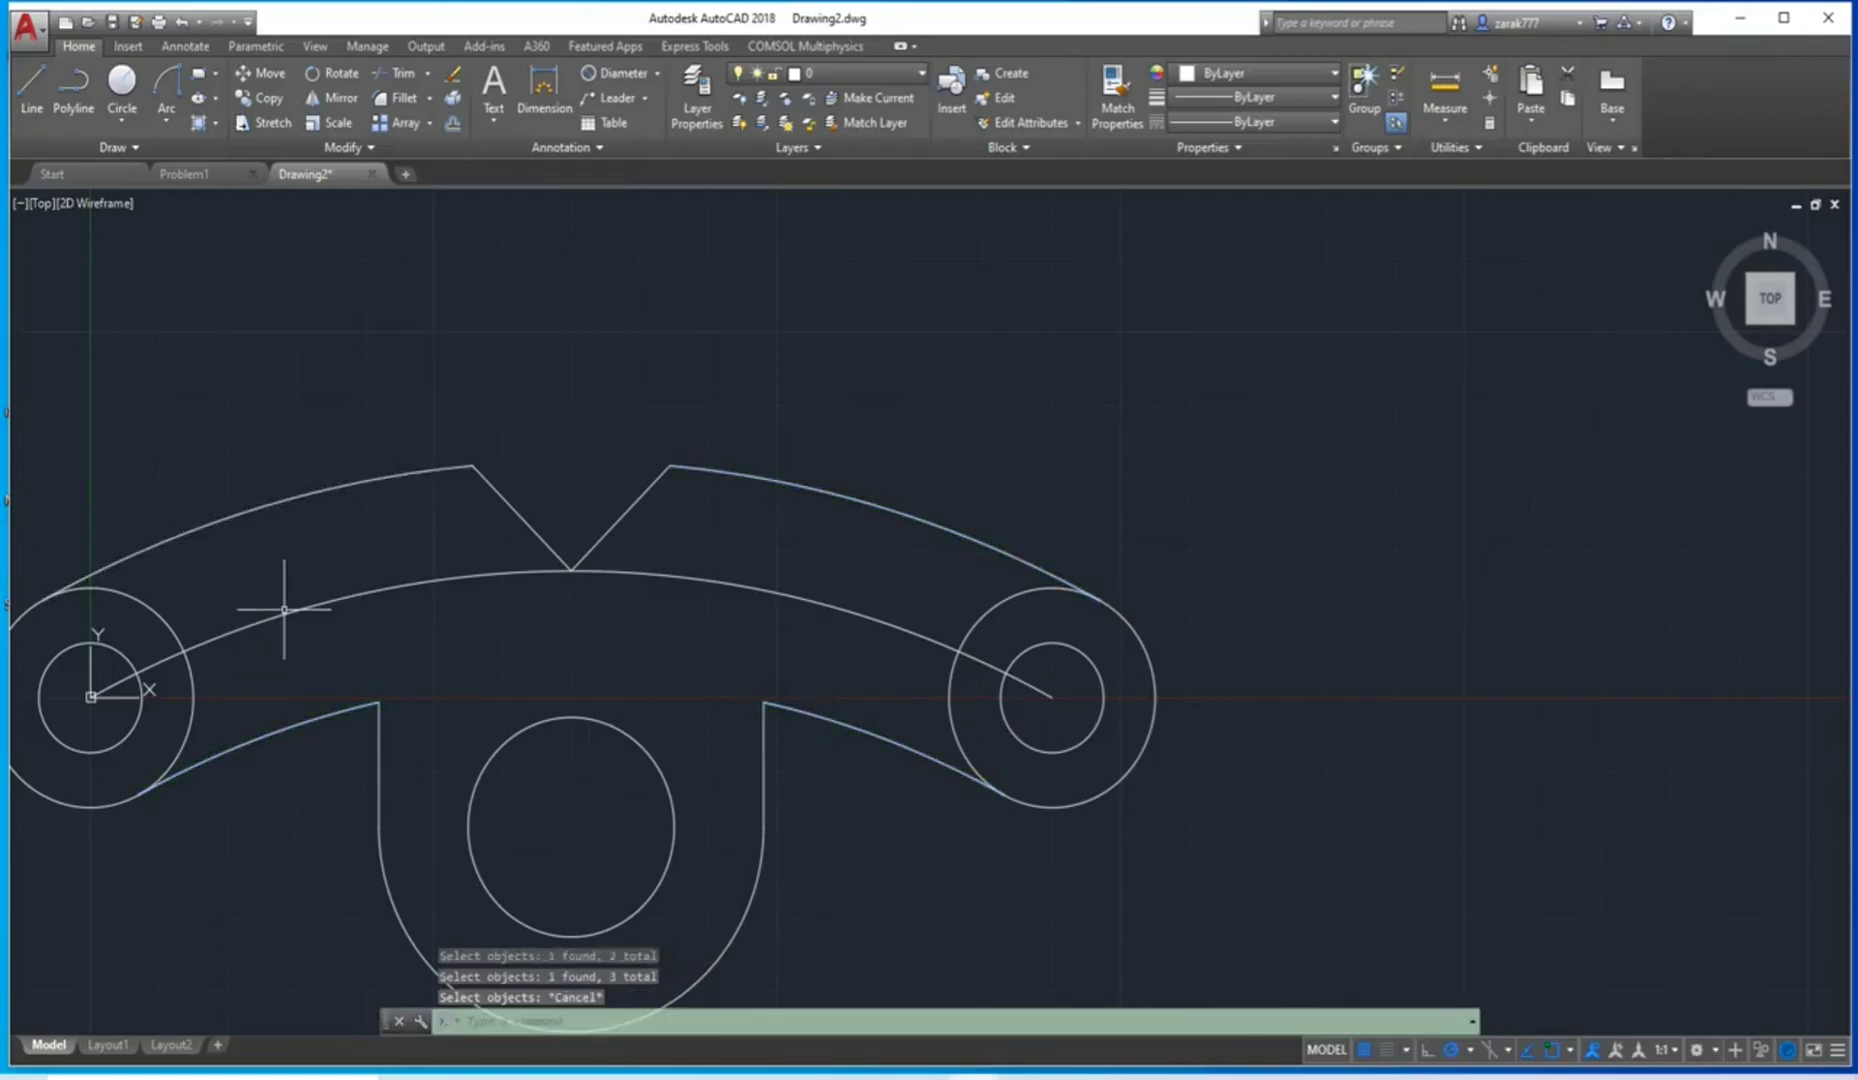
# Restart TRIM and select all four outer arcs as cutting edges.
pyautogui.write('TRIM')
pyautogui.press('Up')
pyautogui.press('Down')
pyautogui.press('Return')
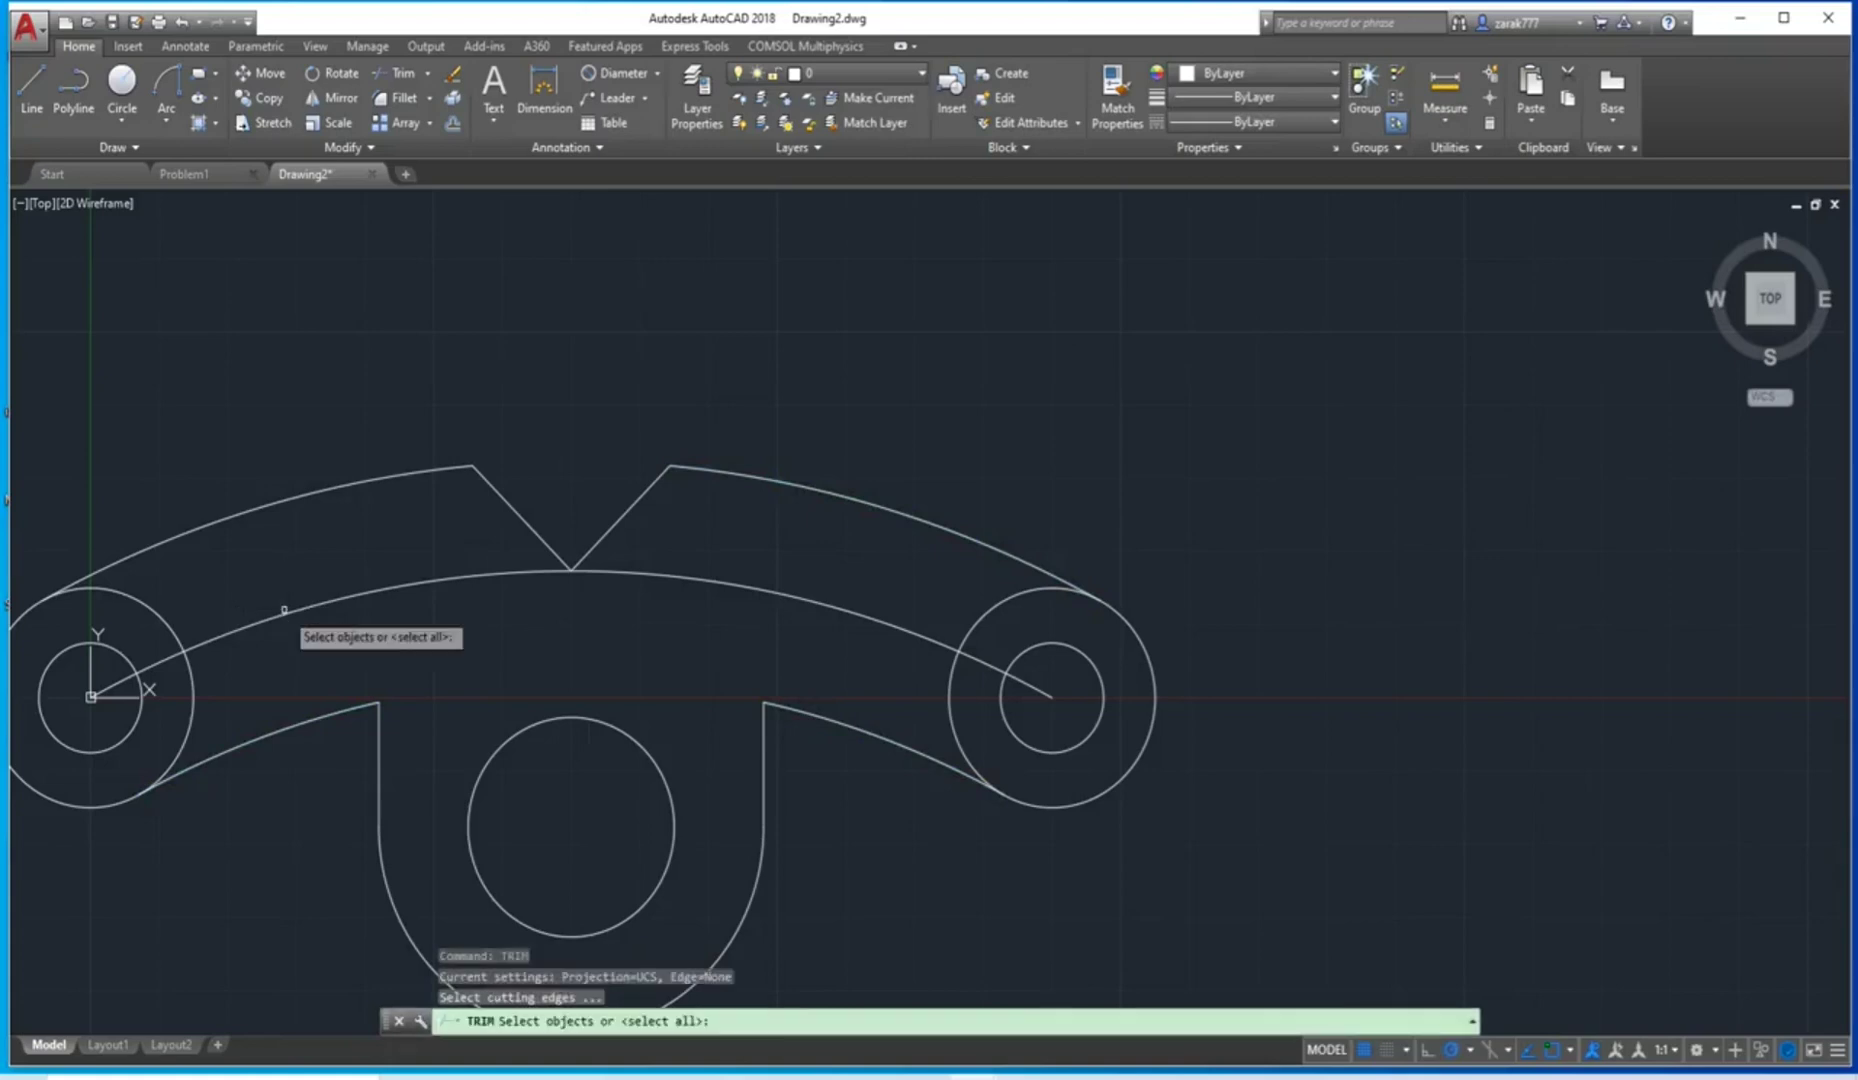
pyautogui.click(1032, 563)
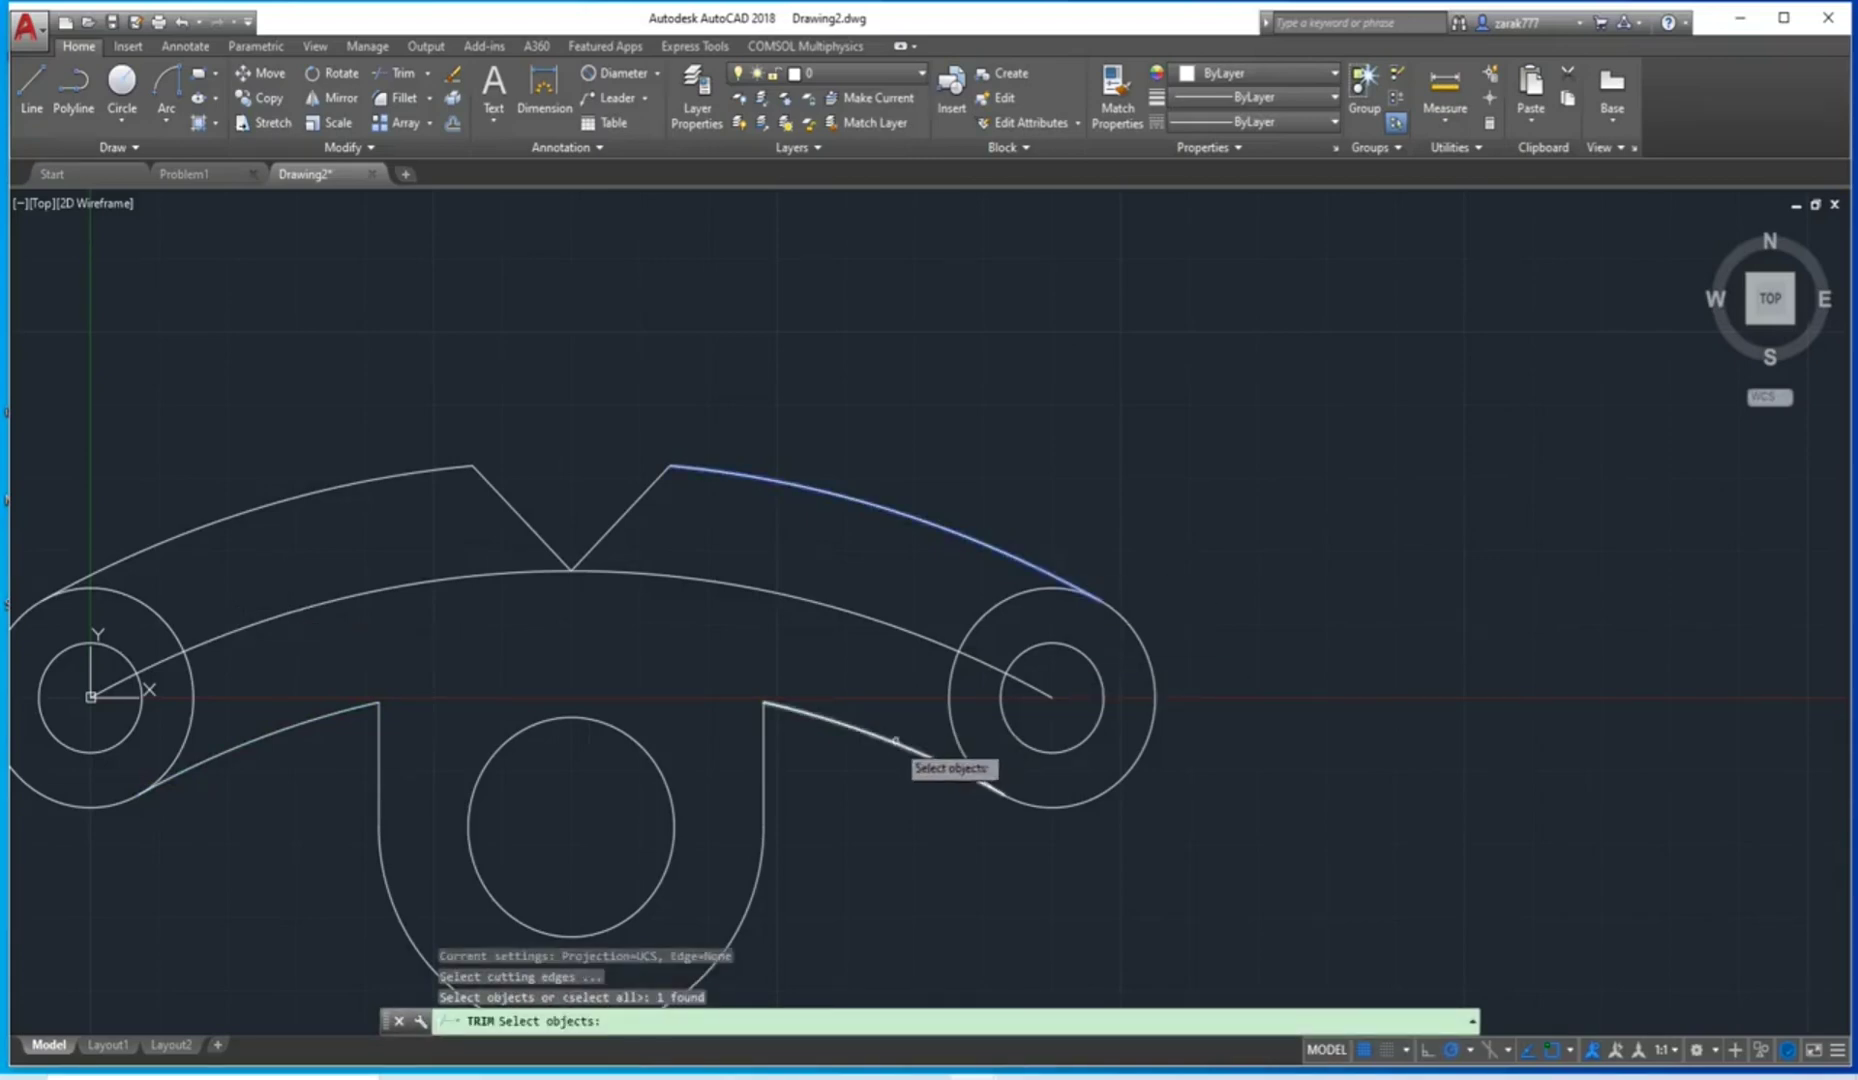
pyautogui.click(895, 740)
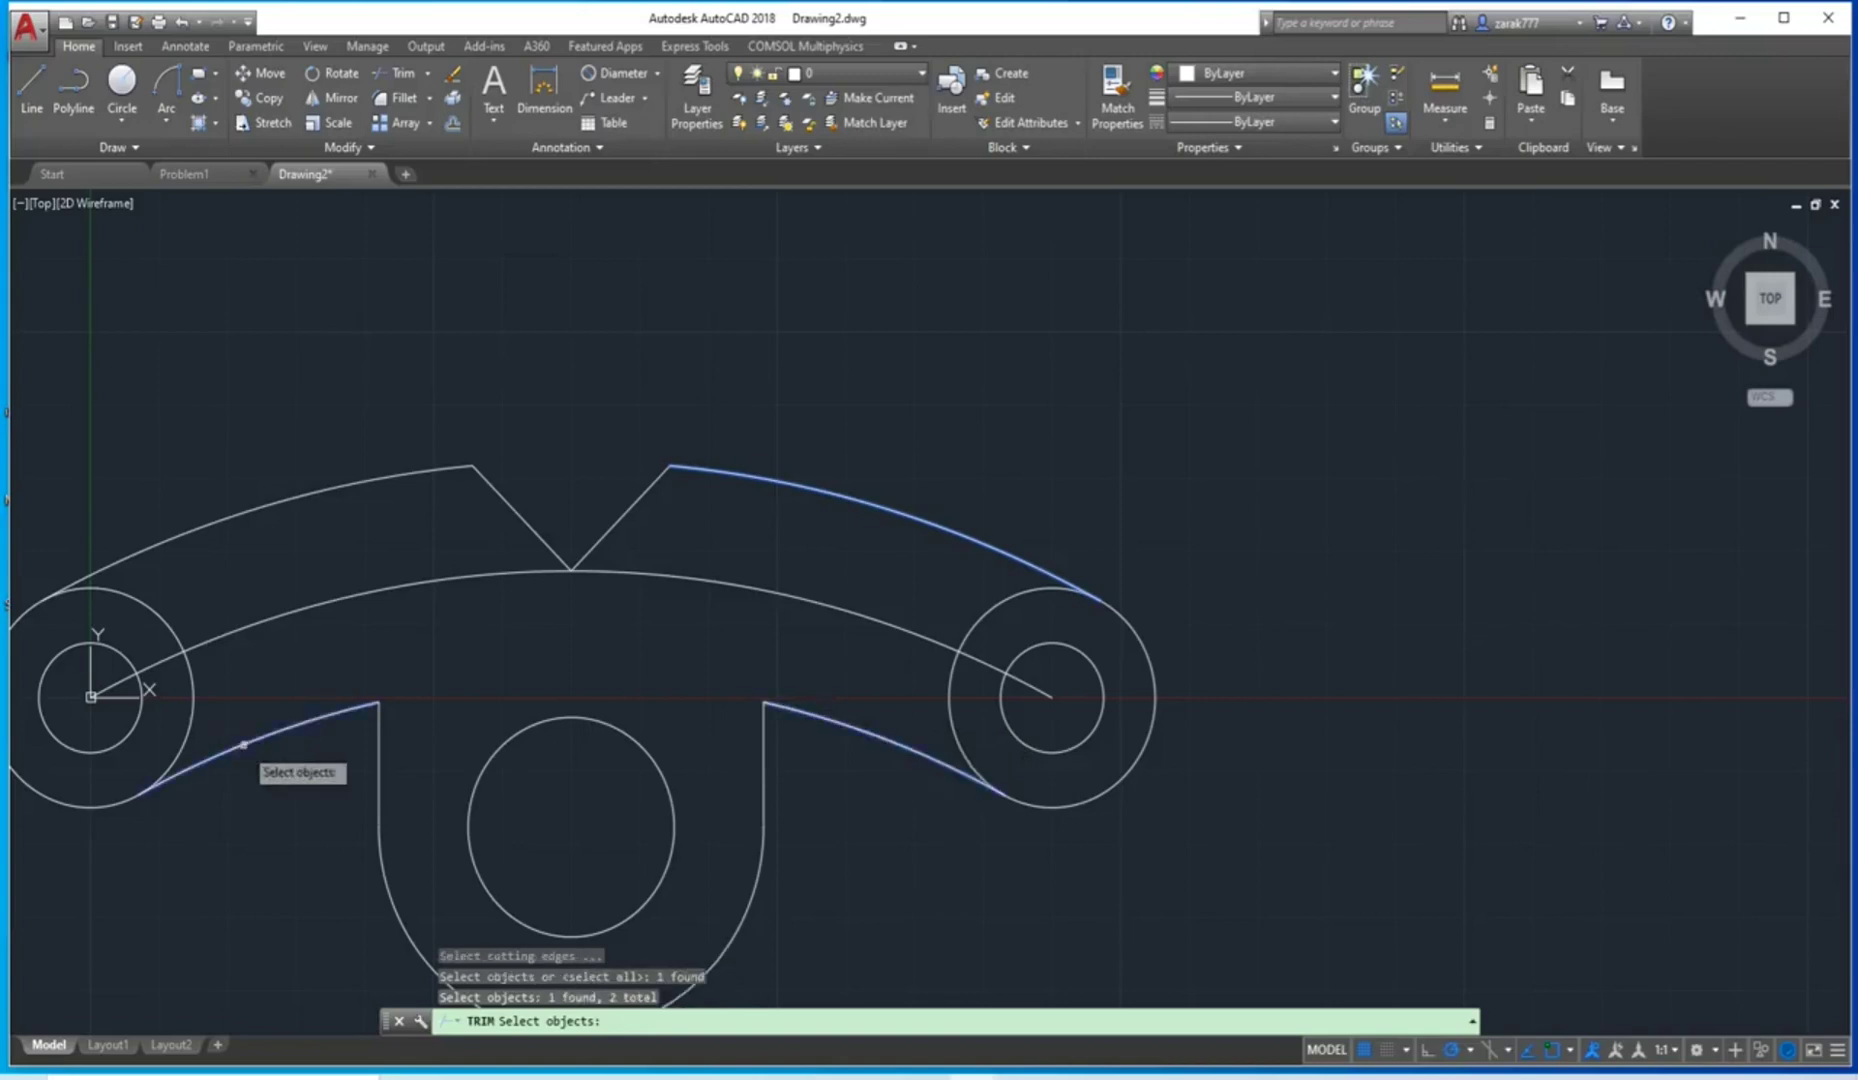
pyautogui.click(244, 745)
pyautogui.click(213, 533)
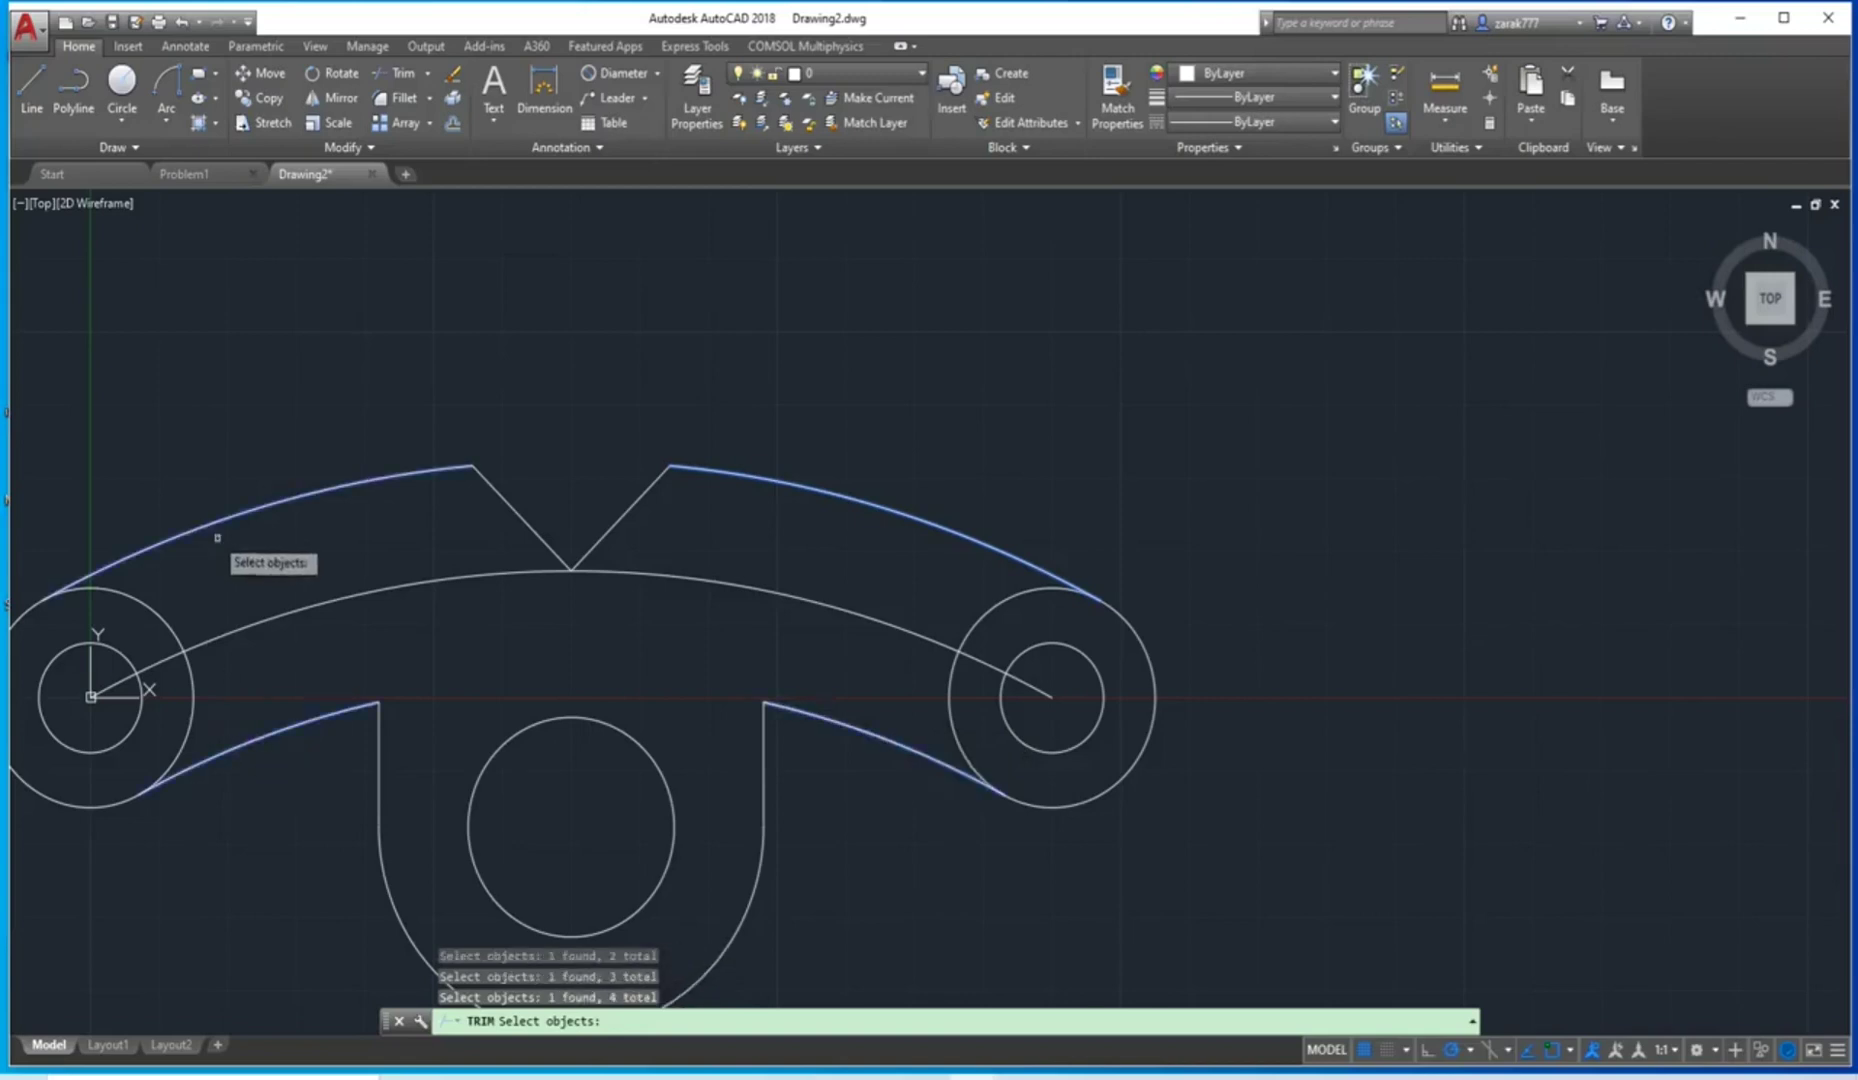
pyautogui.press('Return')
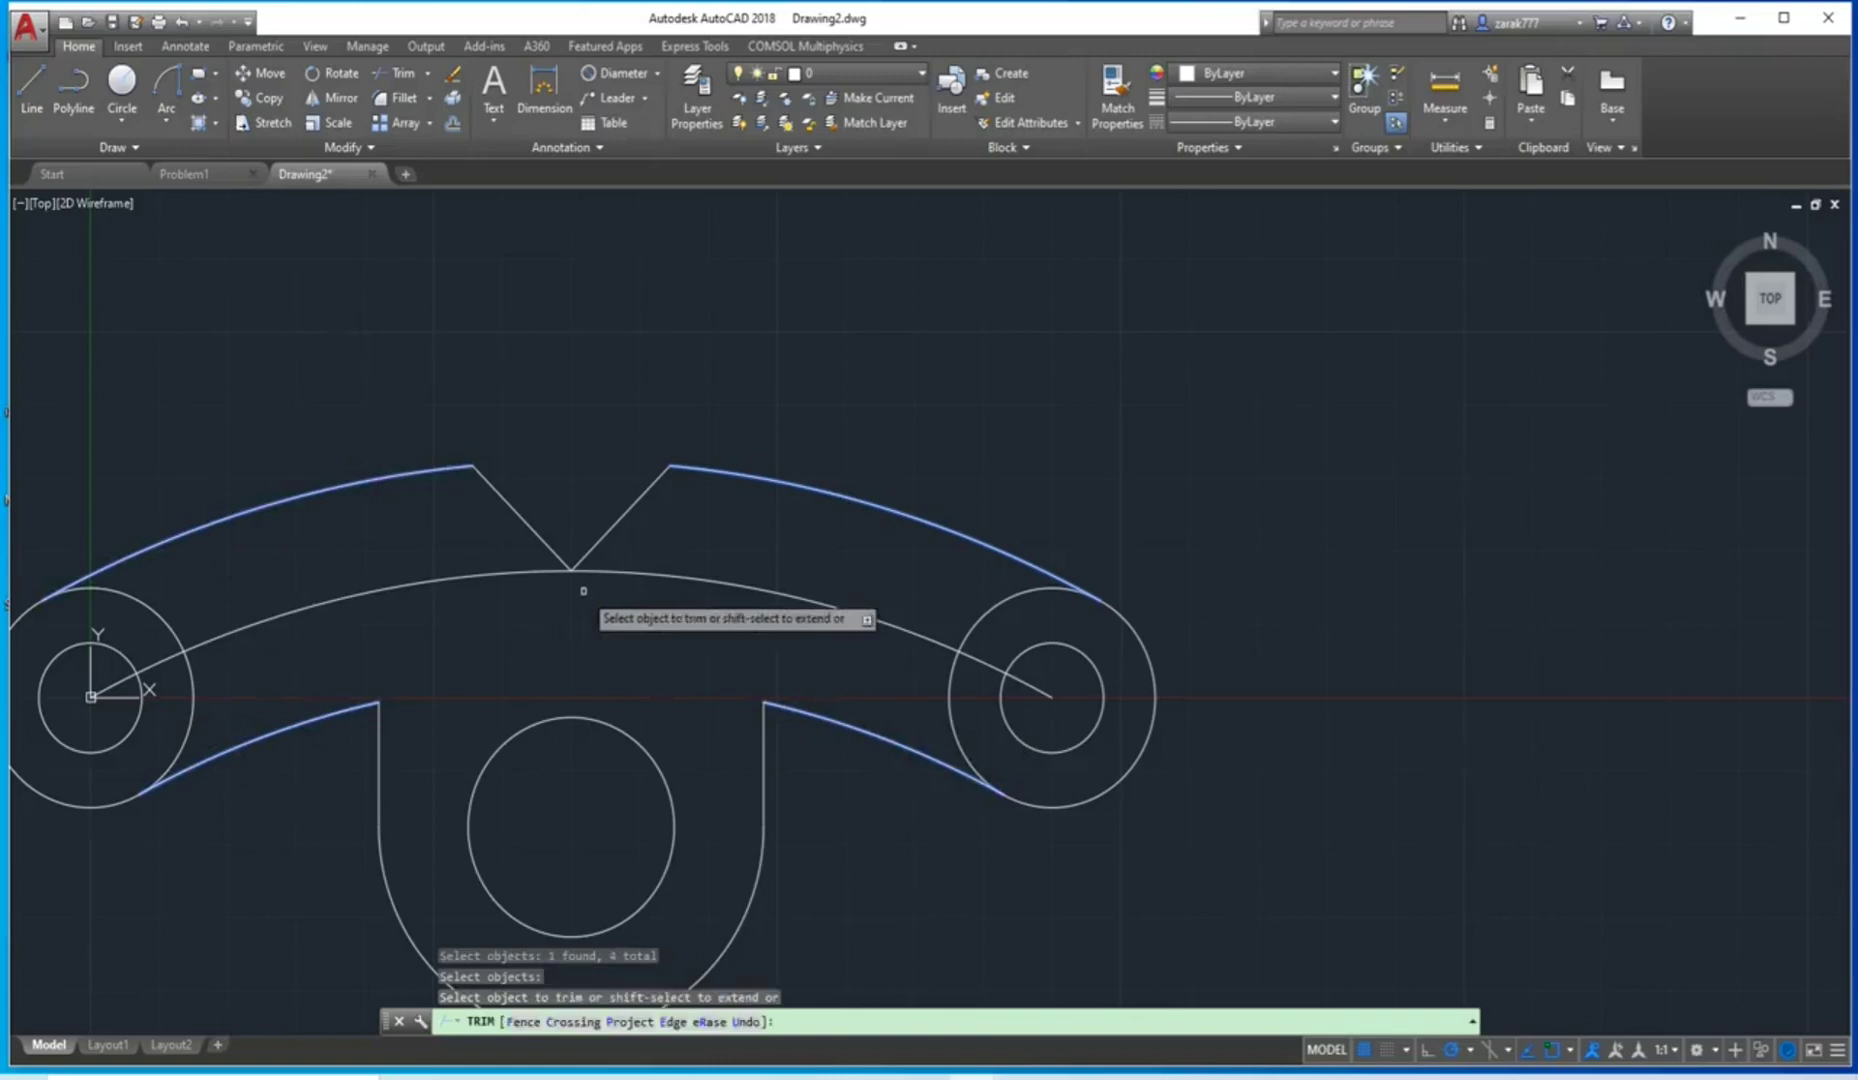
# Trim away the inner arcs of the right and left boss circles.
pyautogui.click(951, 683)
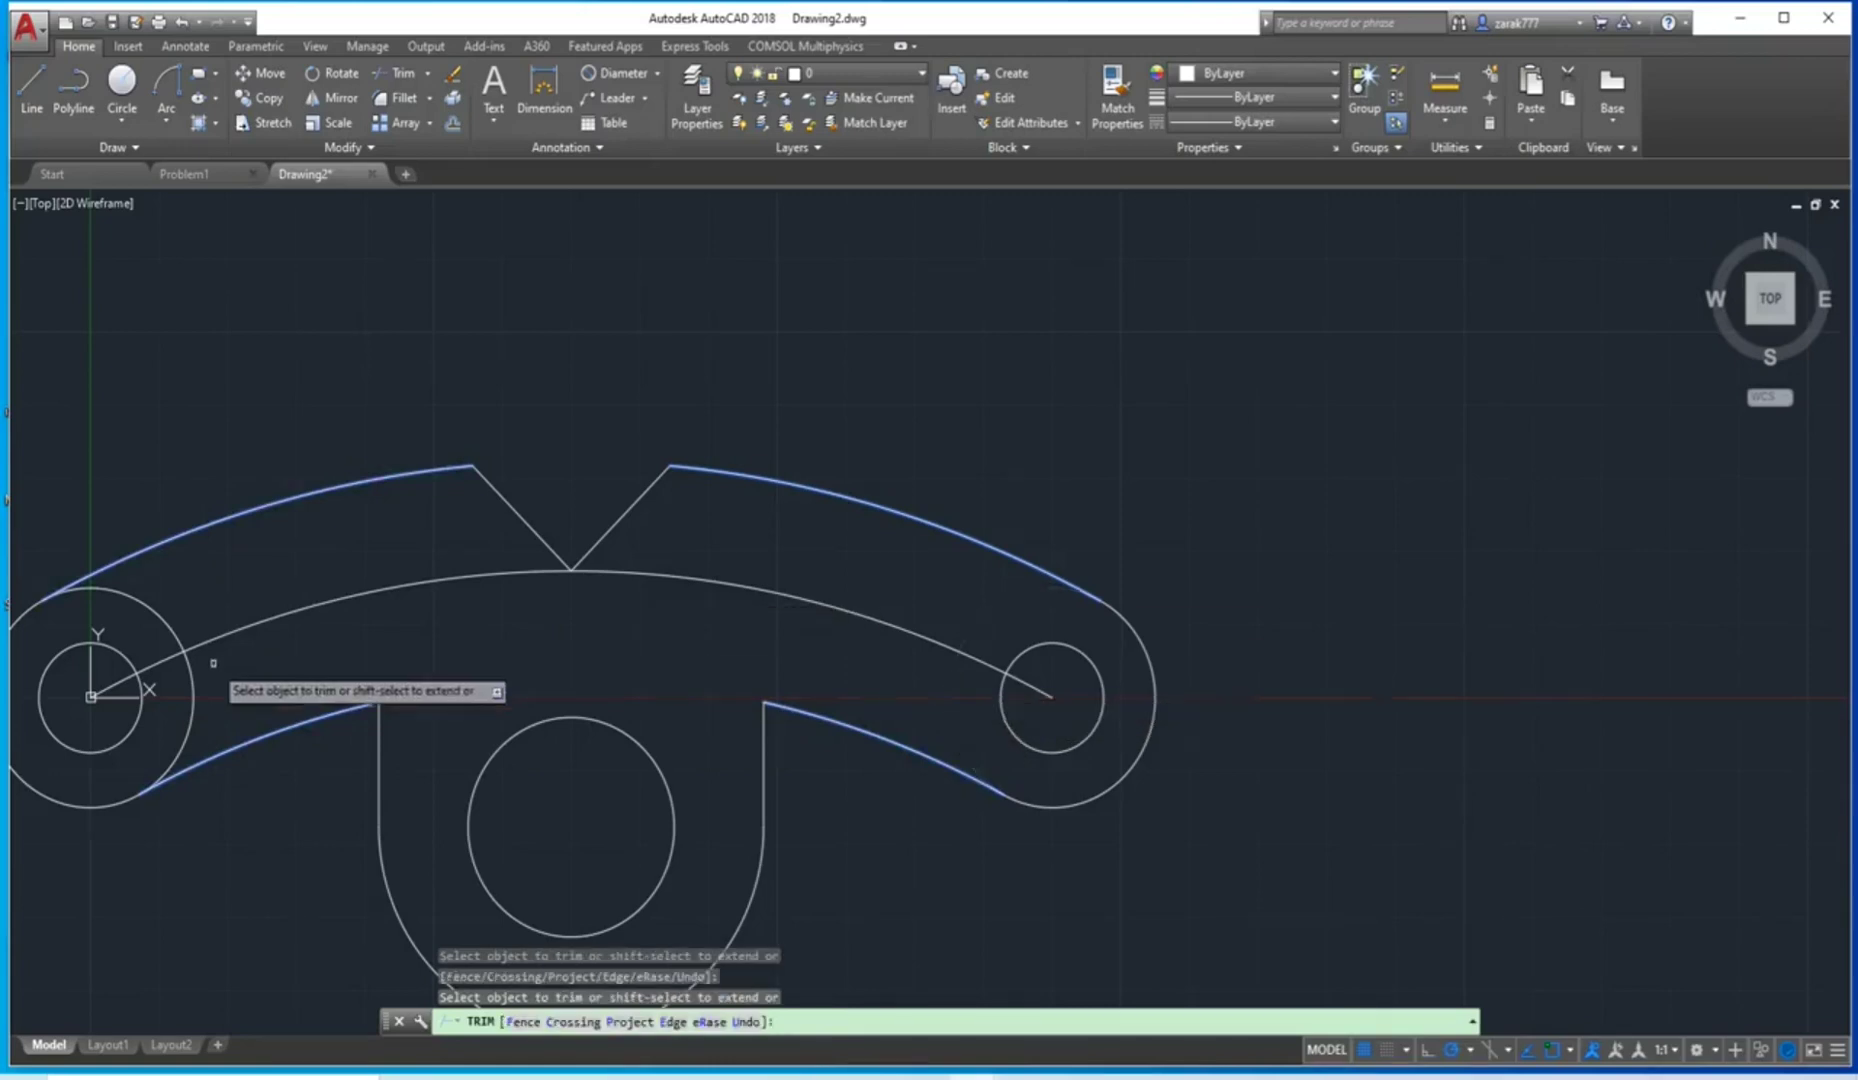
pyautogui.click(196, 678)
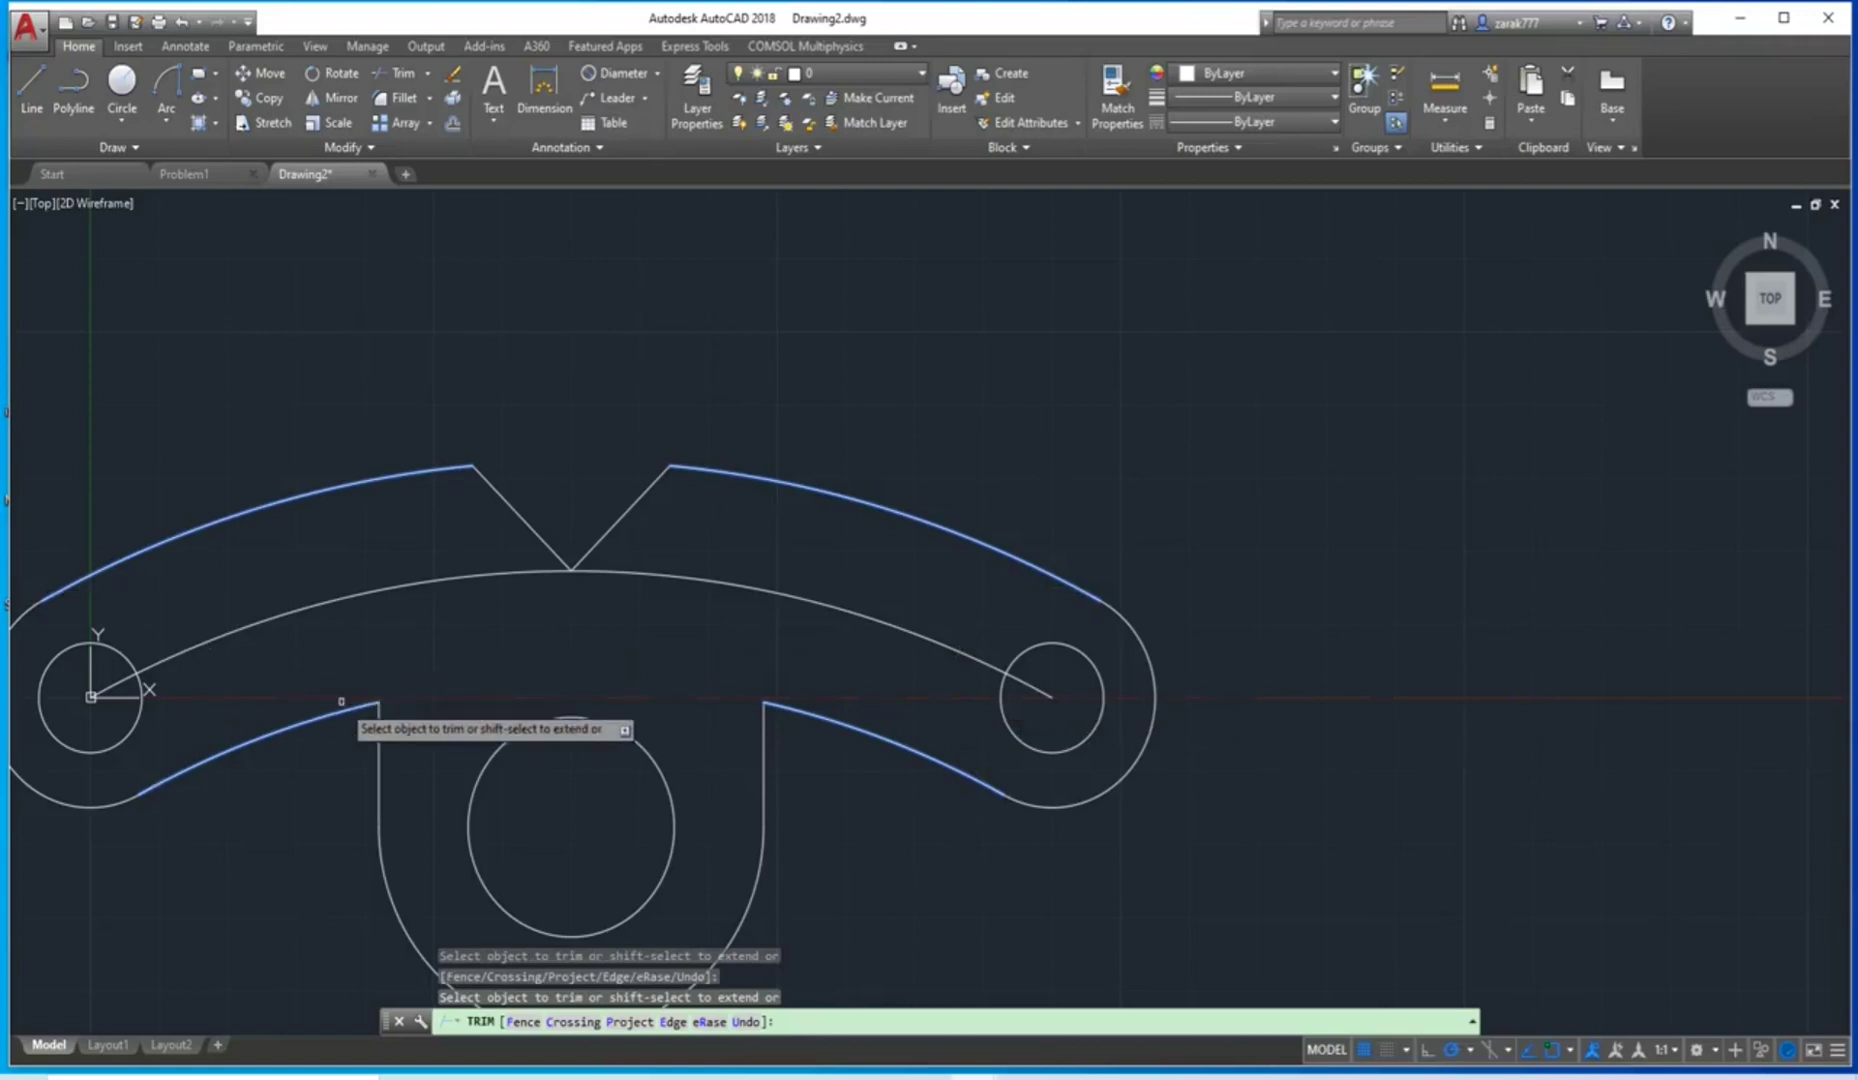
pyautogui.press('Escape')
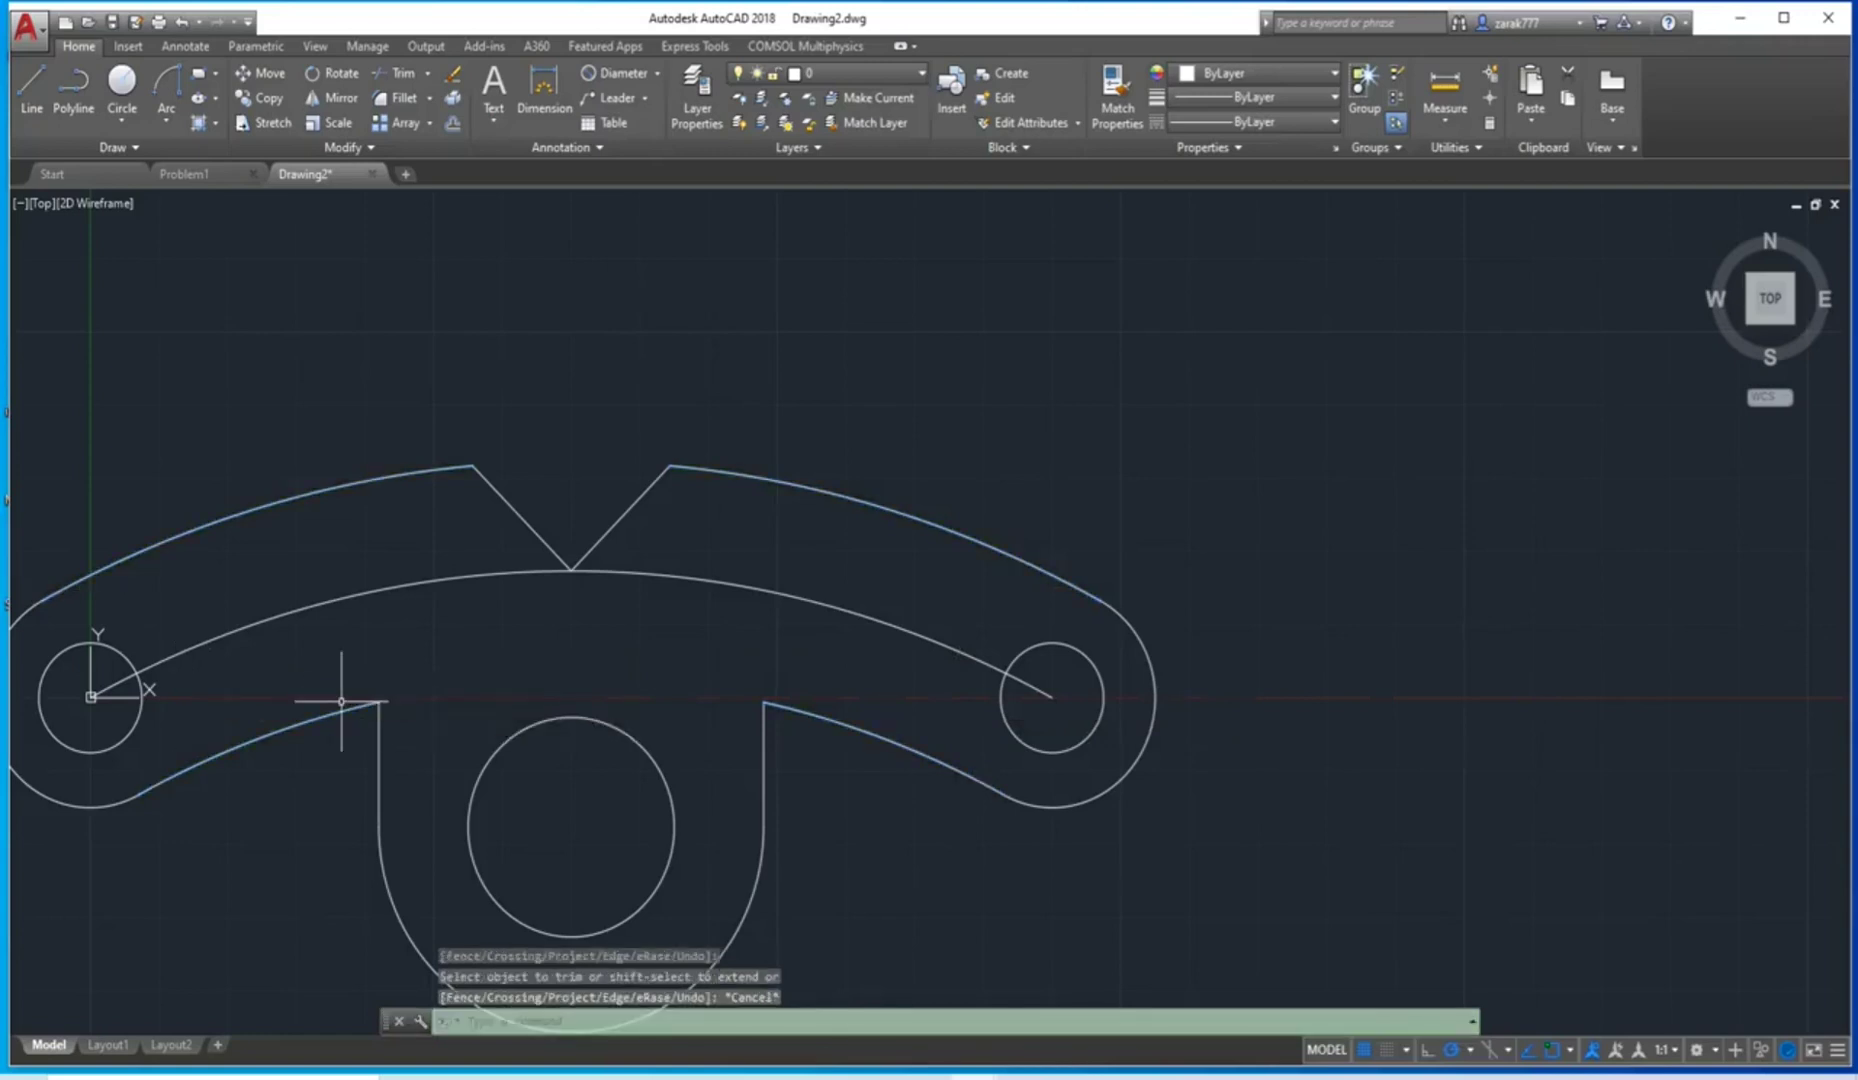
pyautogui.scroll(5, 880, 415)
pyautogui.scroll(-5, 828, 524)
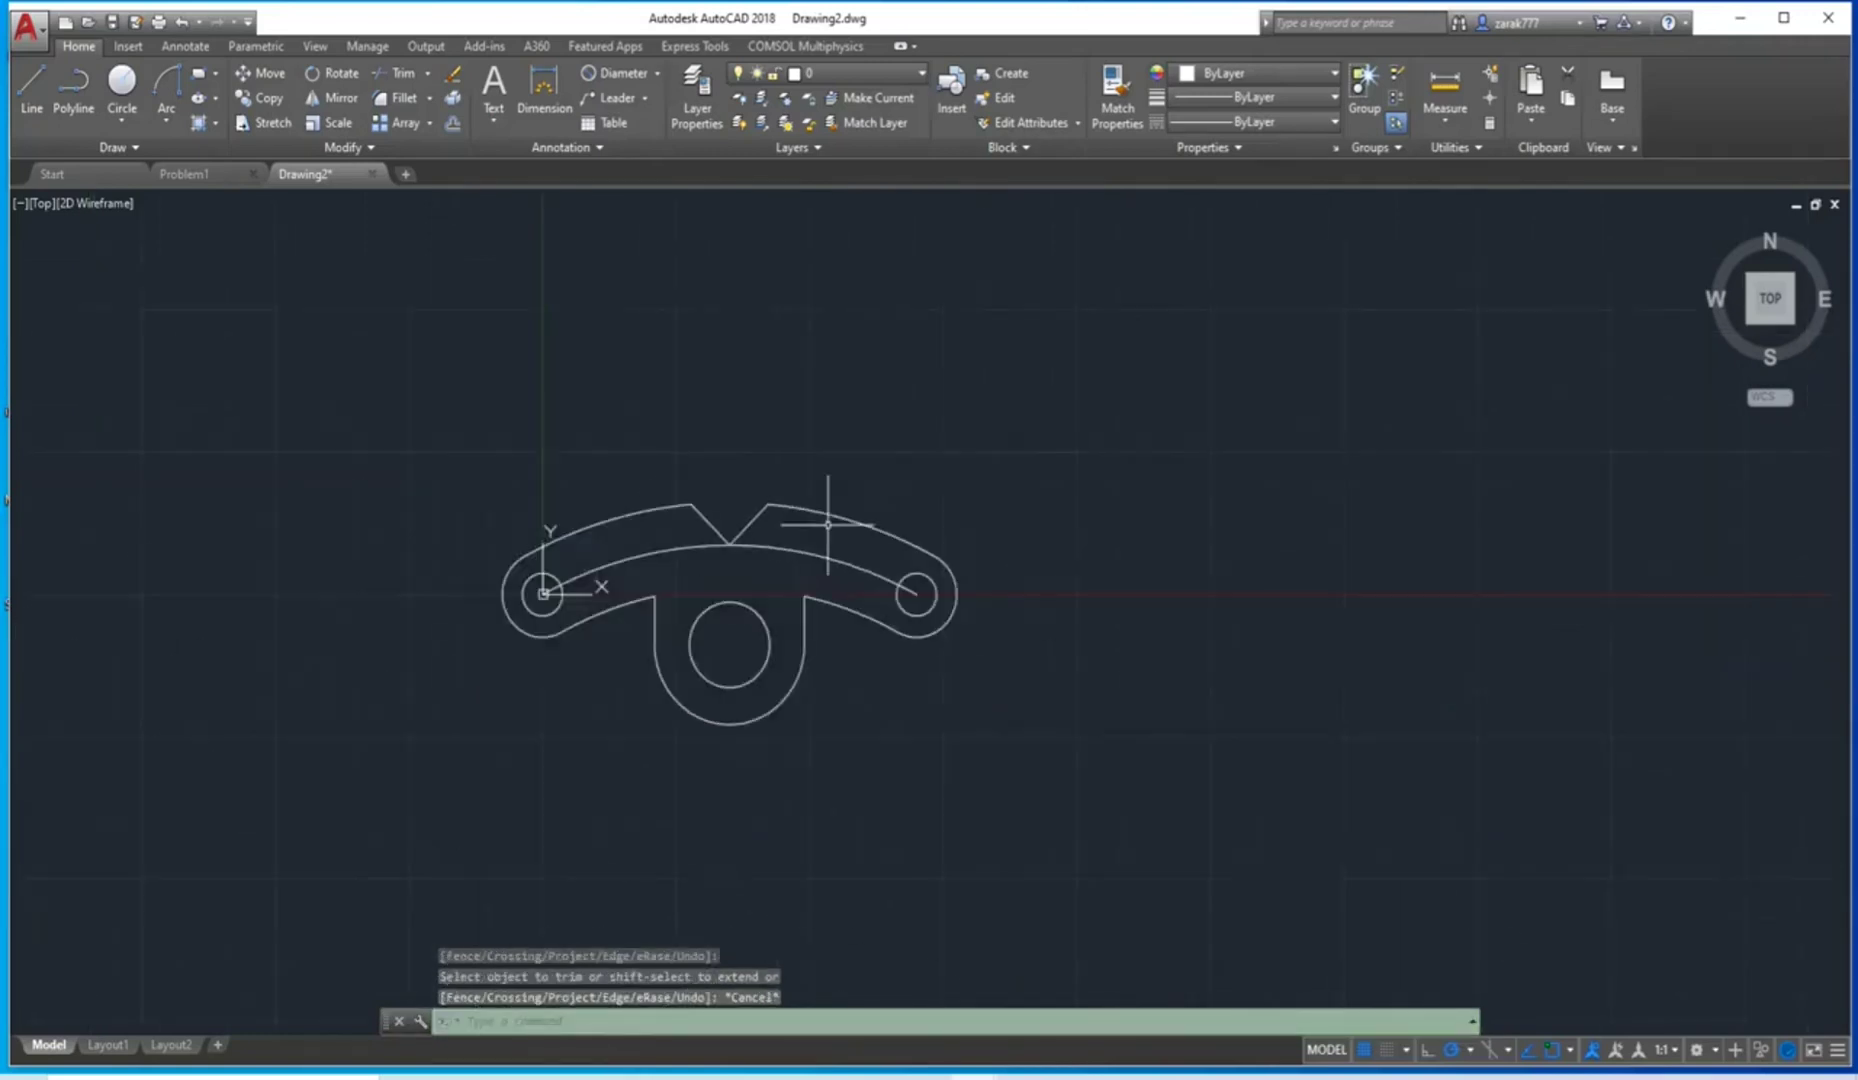
pyautogui.scroll(4, 762, 583)
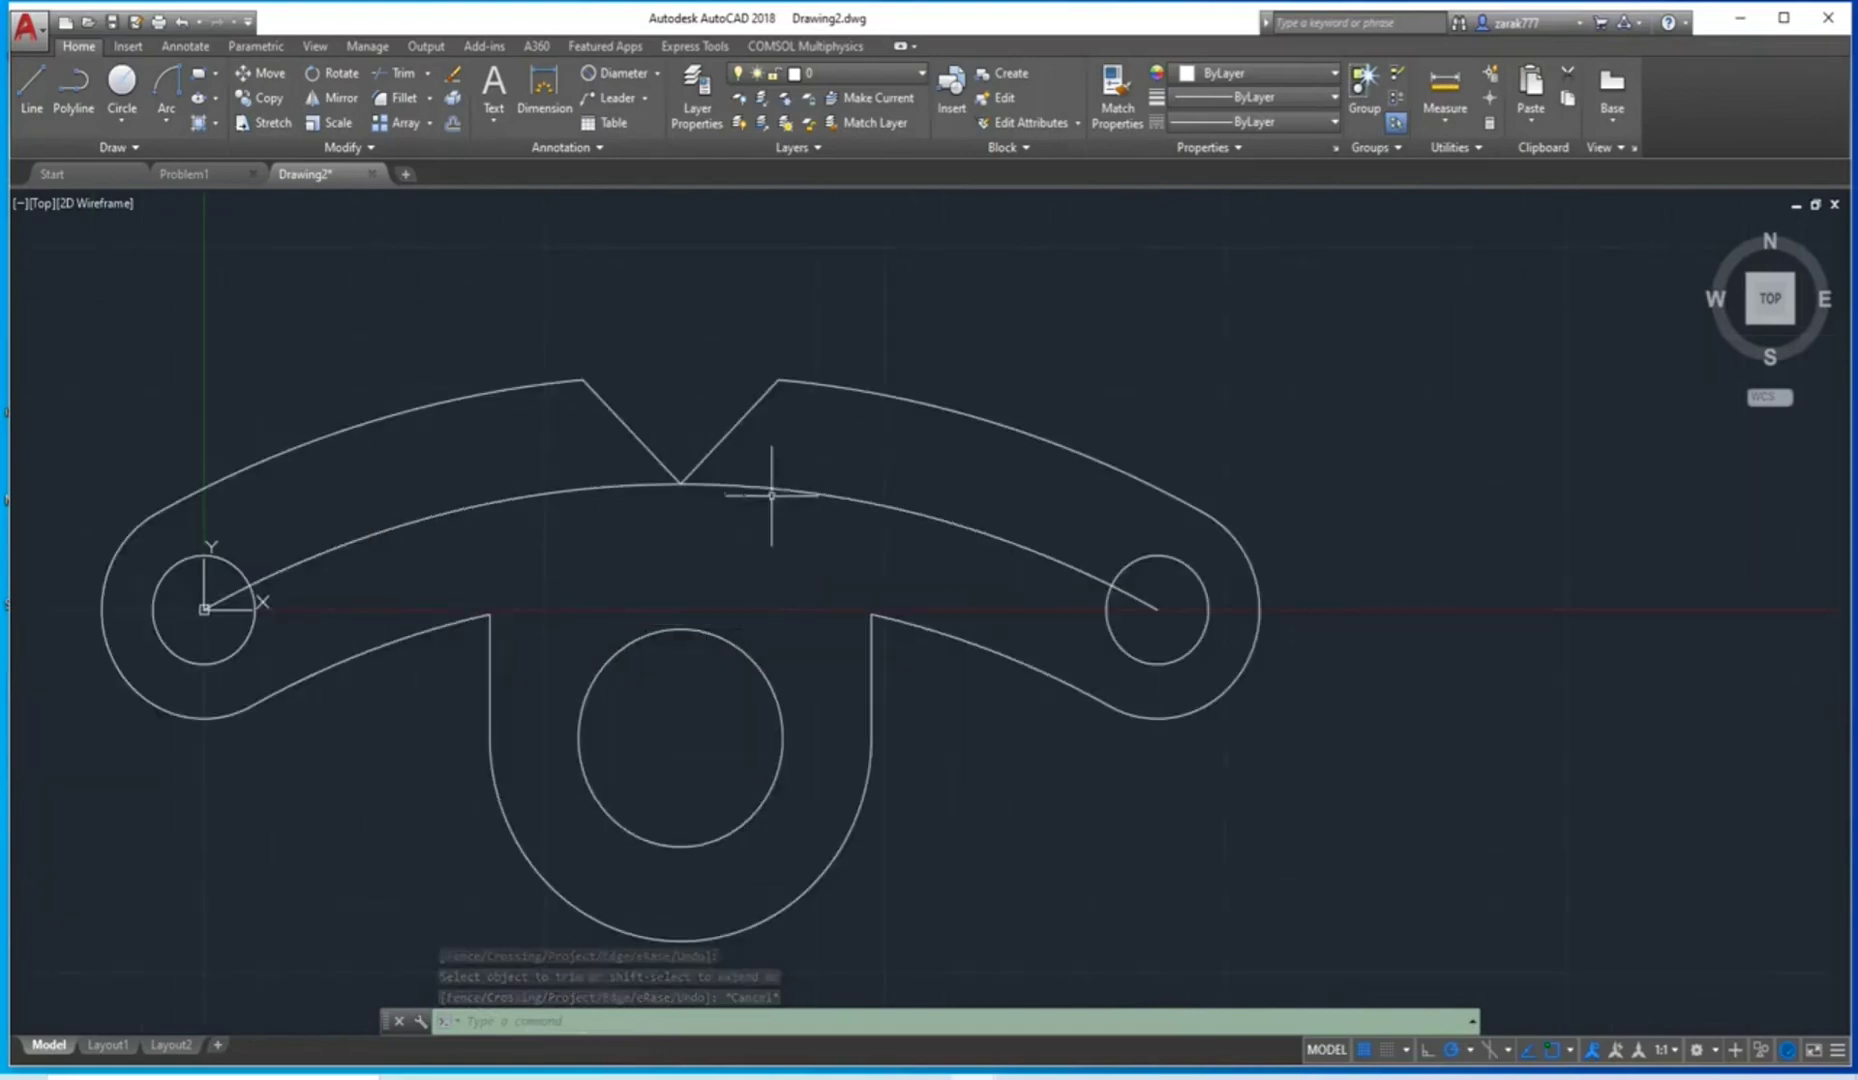
# Delete the construction arc through the two hole centres and recentre the part in view.
pyautogui.click(771, 486)
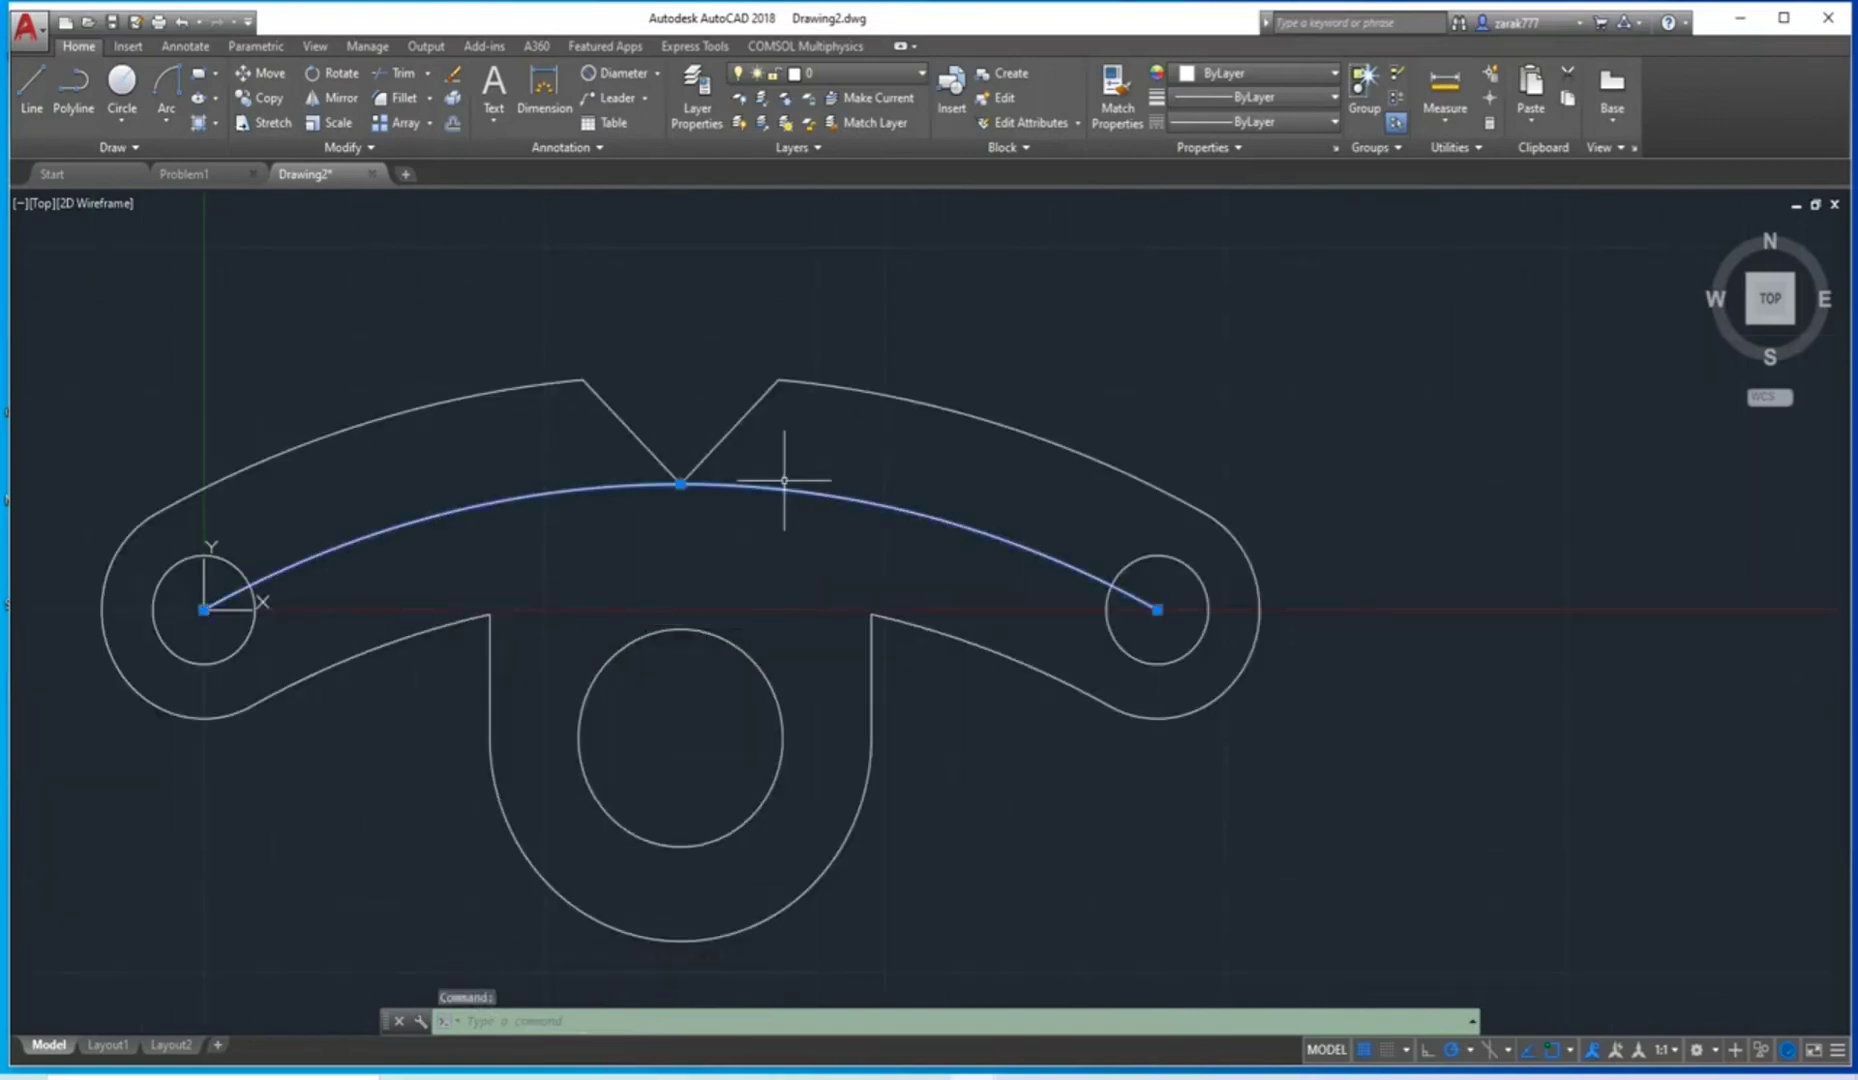
pyautogui.press('Delete')
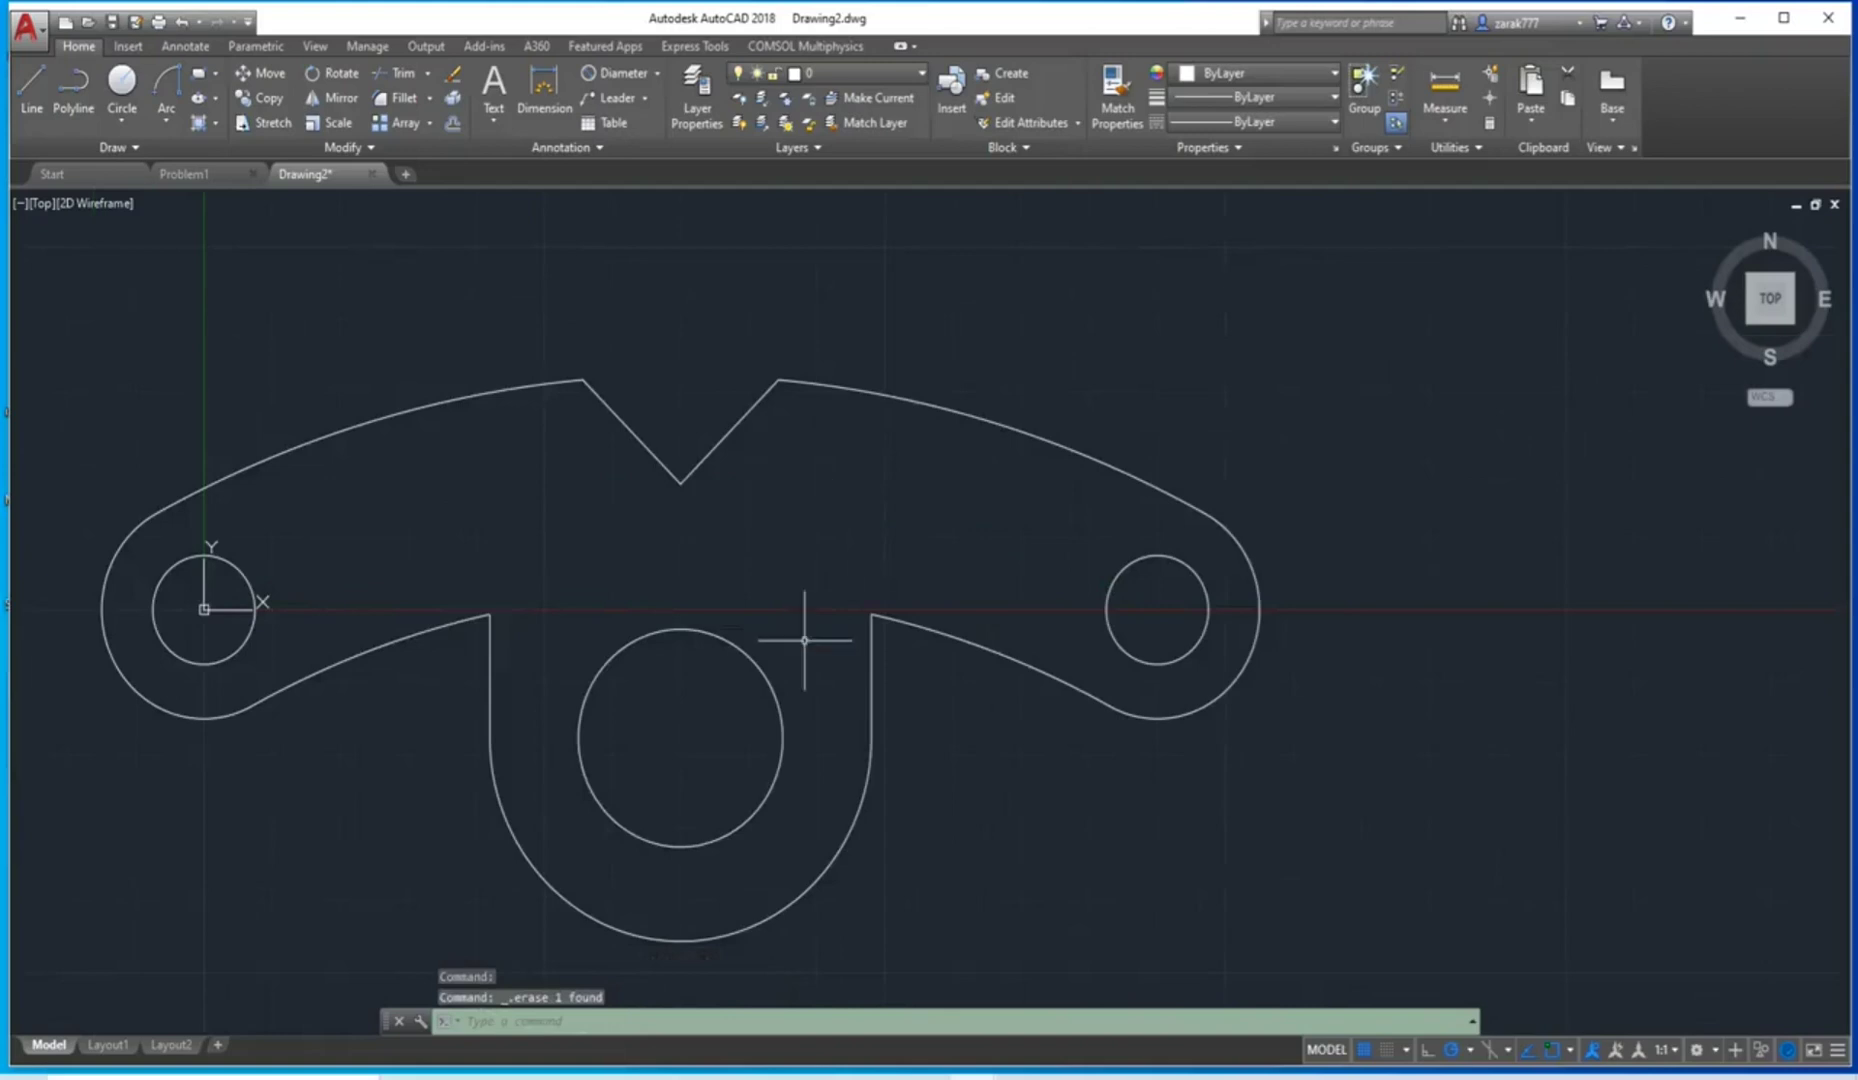
pyautogui.scroll(-2, 804, 640)
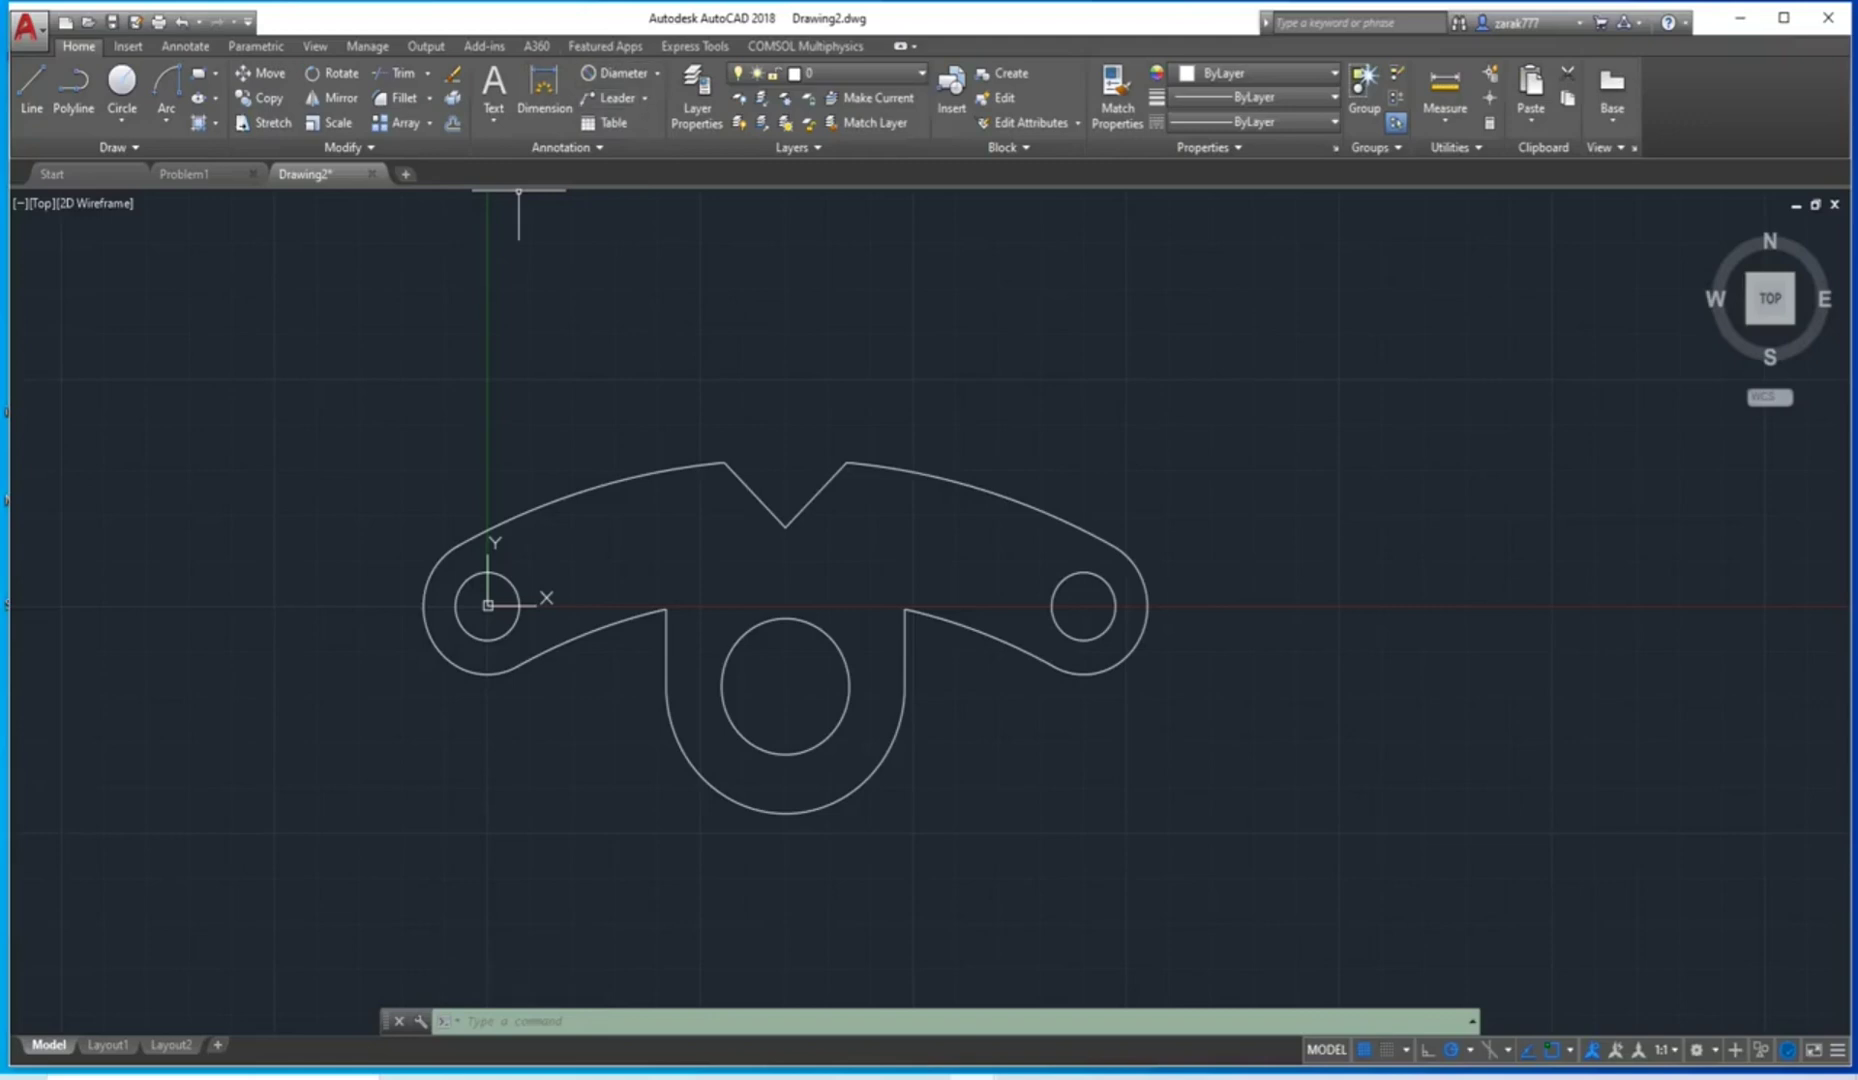
pyautogui.moveTo(496, 522)
pyautogui.click(1049, 896)
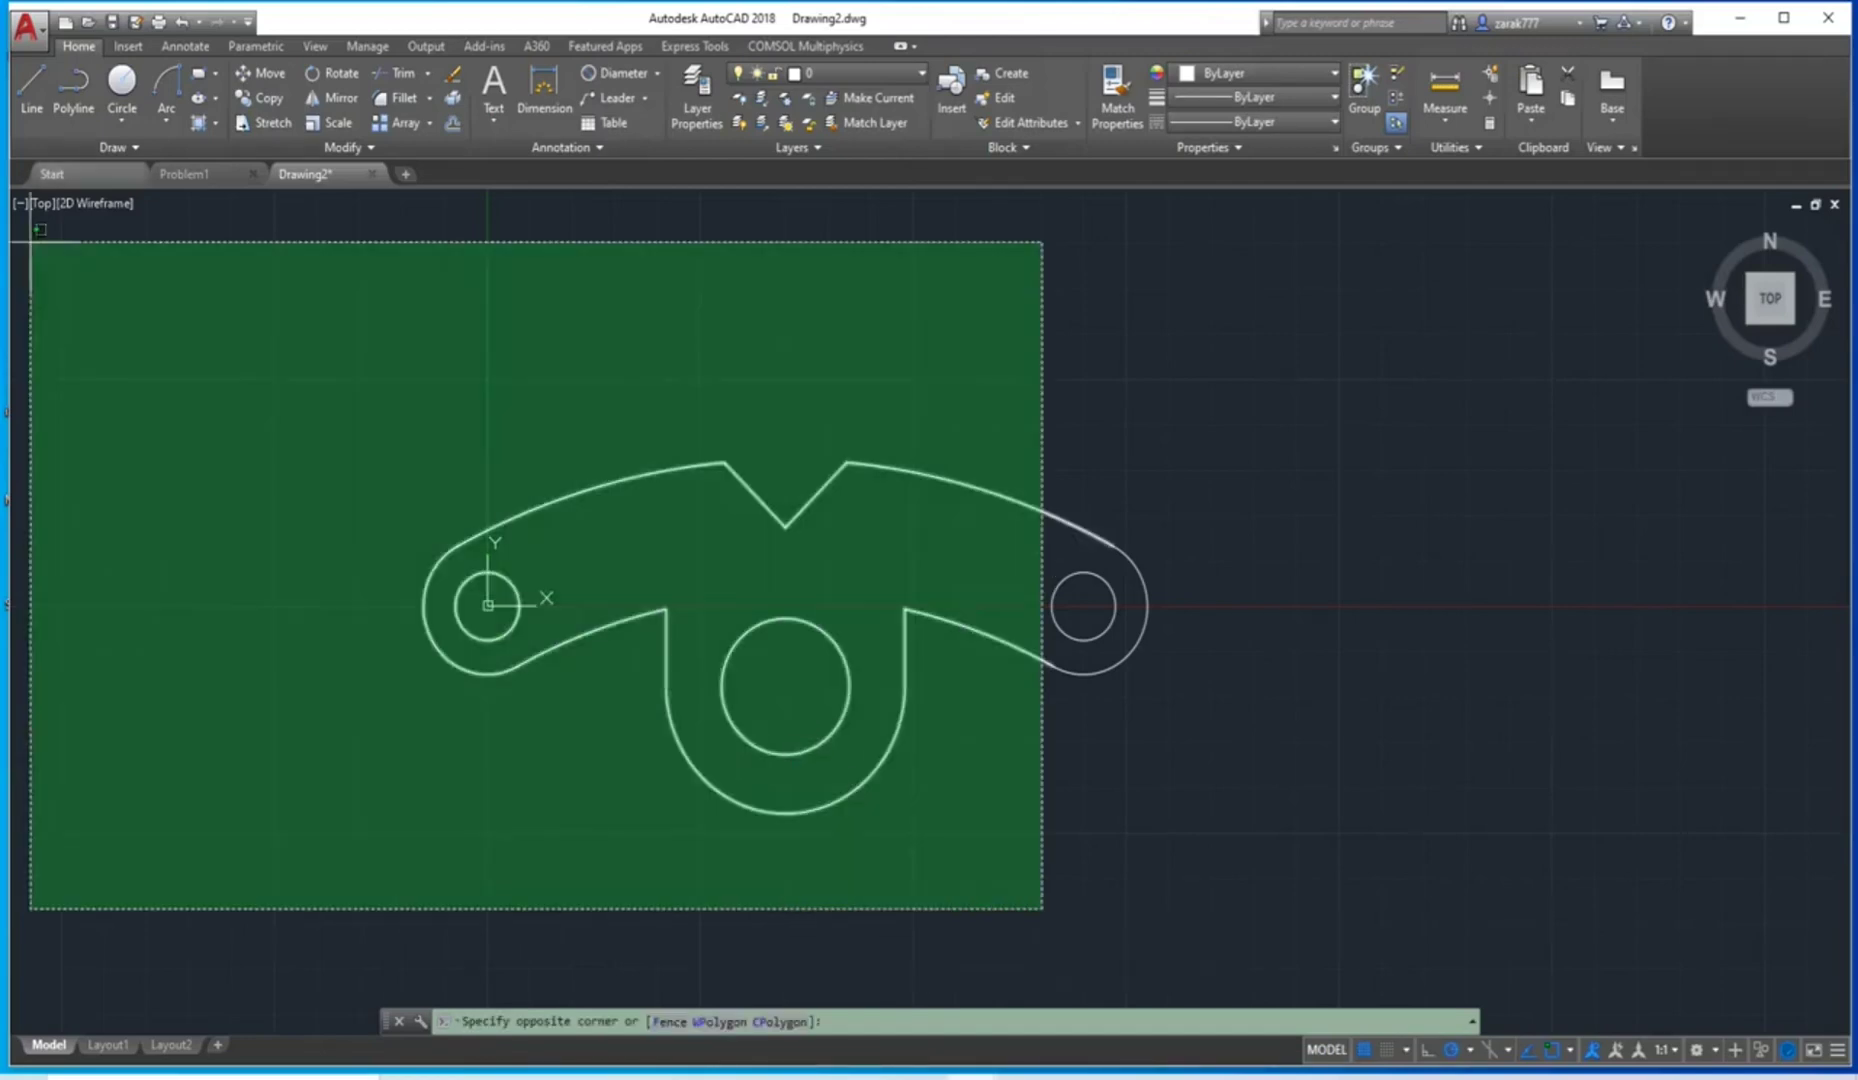
pyautogui.scroll(2, 950, 782)
pyautogui.scroll(2, 558, 573)
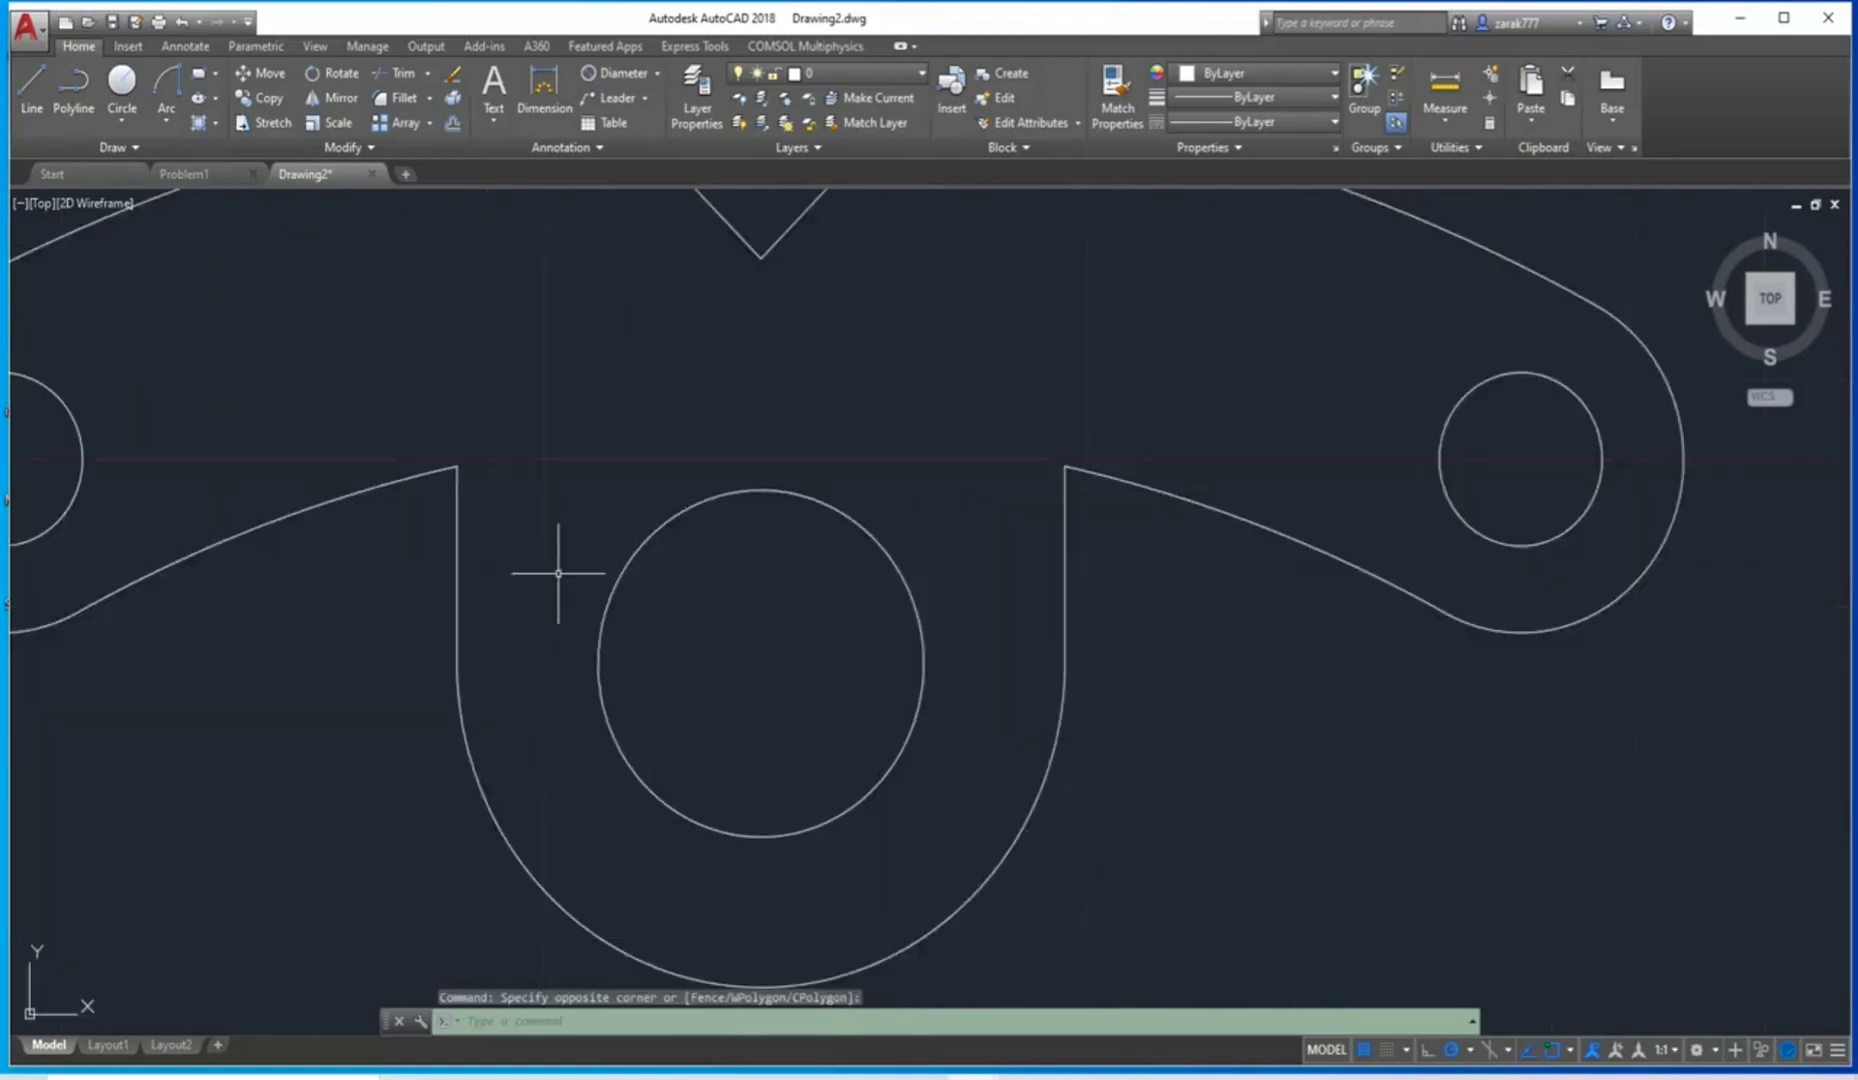
pyautogui.scroll(-4, 558, 573)
pyautogui.moveTo(556, 551); pyautogui.dragTo(670, 590, button='middle')
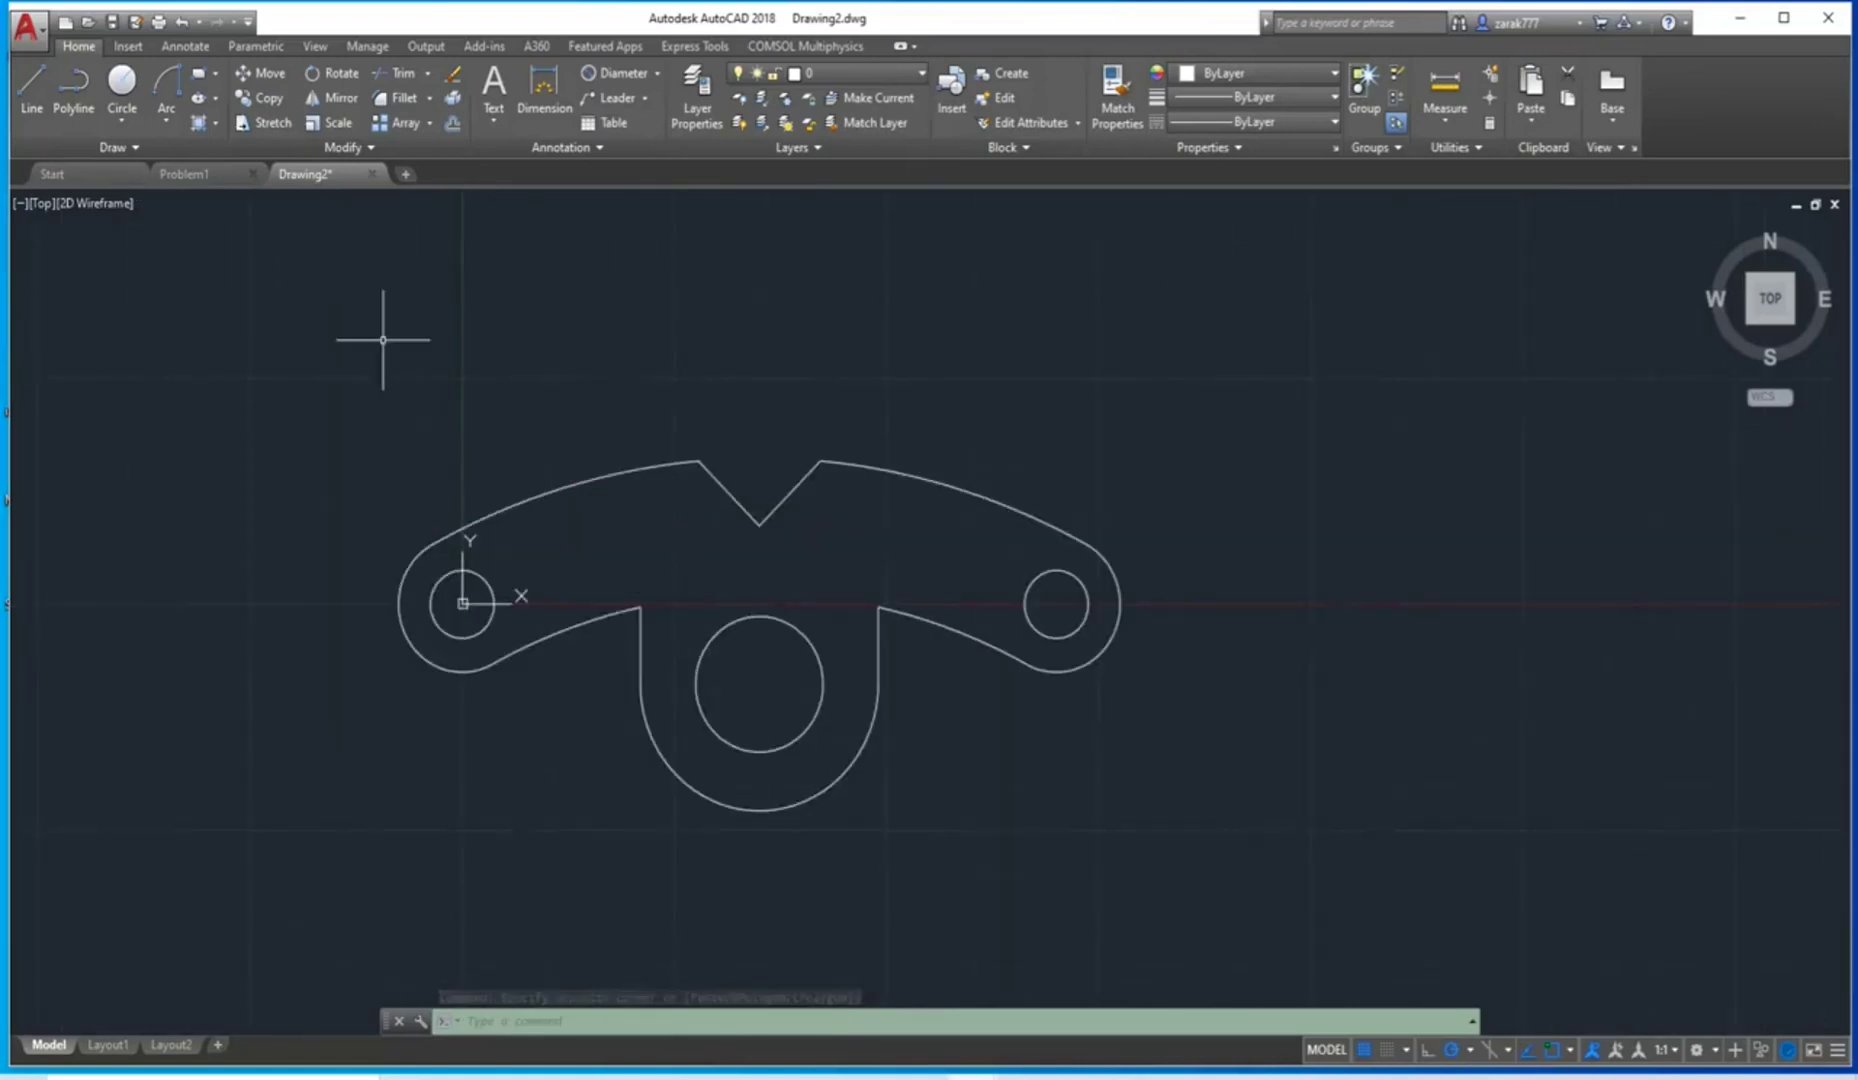
# Save the drawing as Problem2.dwg, replacing the default file name.
pyautogui.hotkey('ctrl', 's')
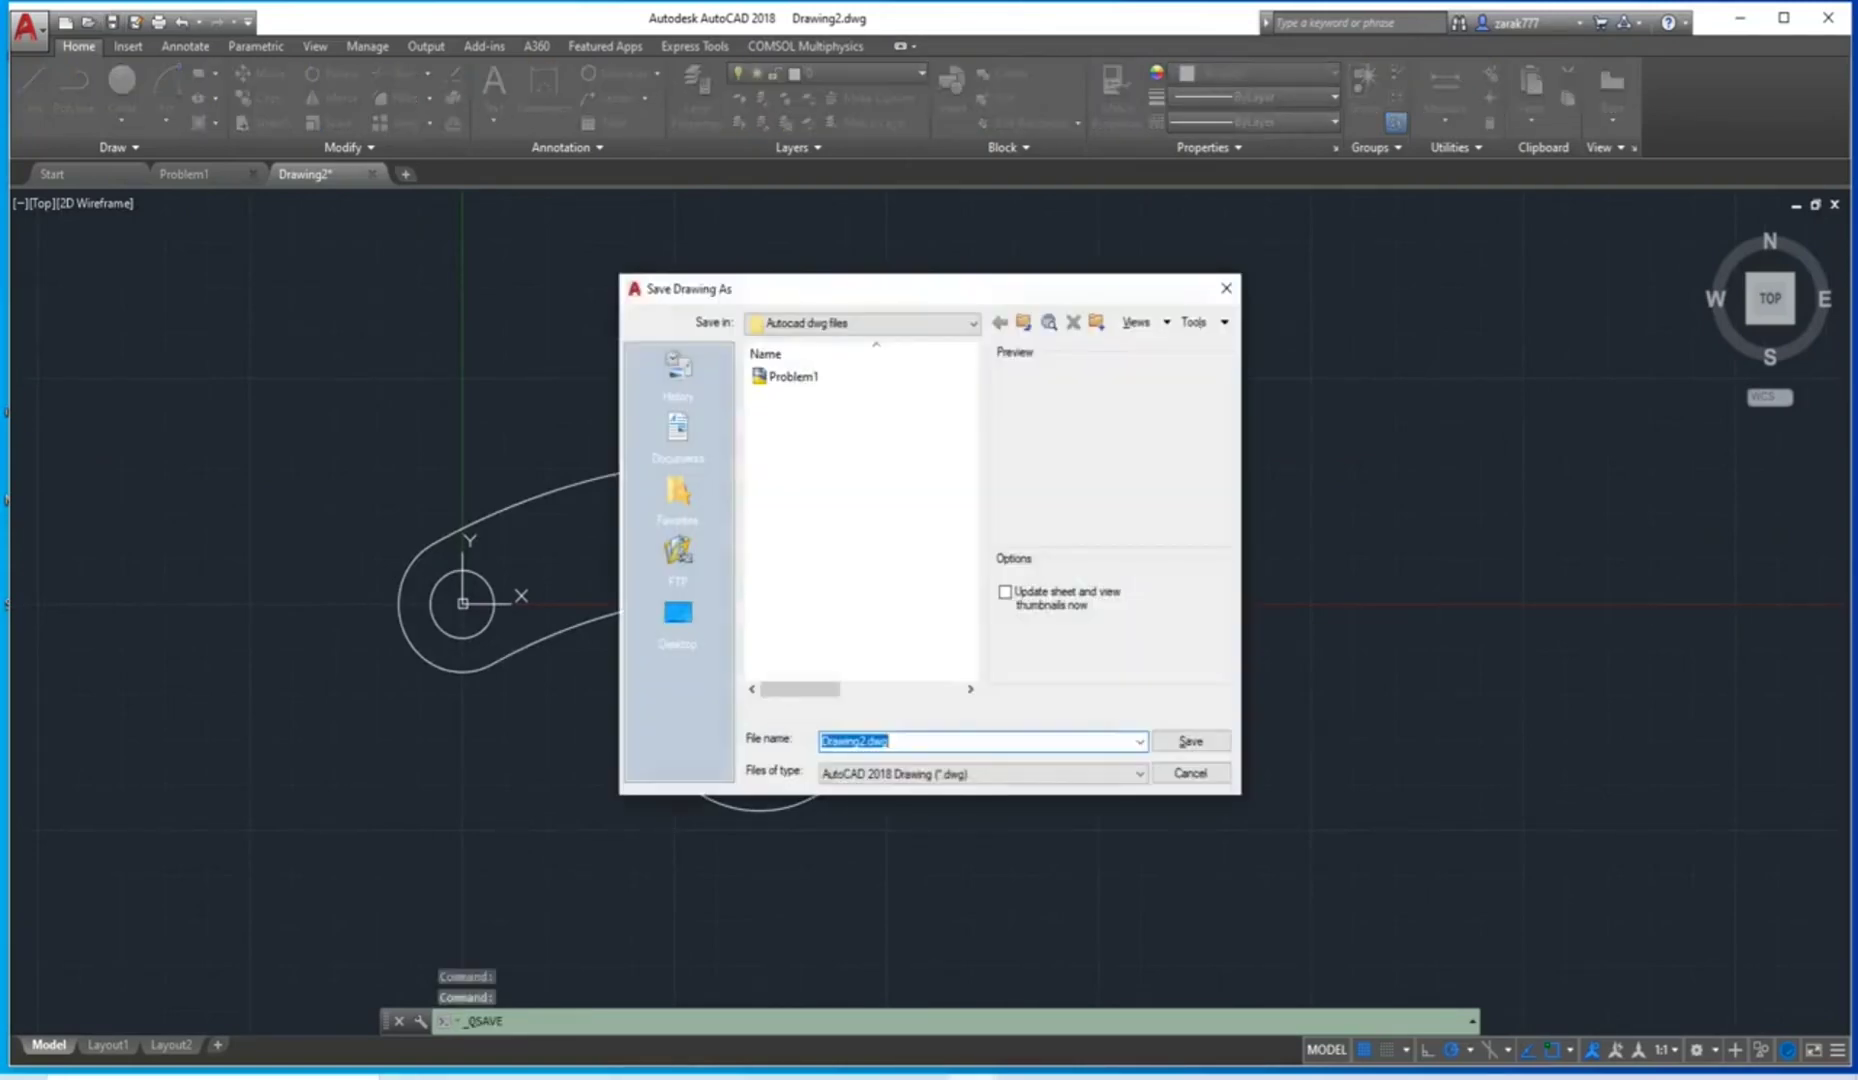
pyautogui.hotkey('shift', 'Left')
pyautogui.hotkey('shift', 'Left')
pyautogui.hotkey('shift', 'Left')
pyautogui.hotkey('shift', 'Left')
pyautogui.hotkey('shift', 'Left')
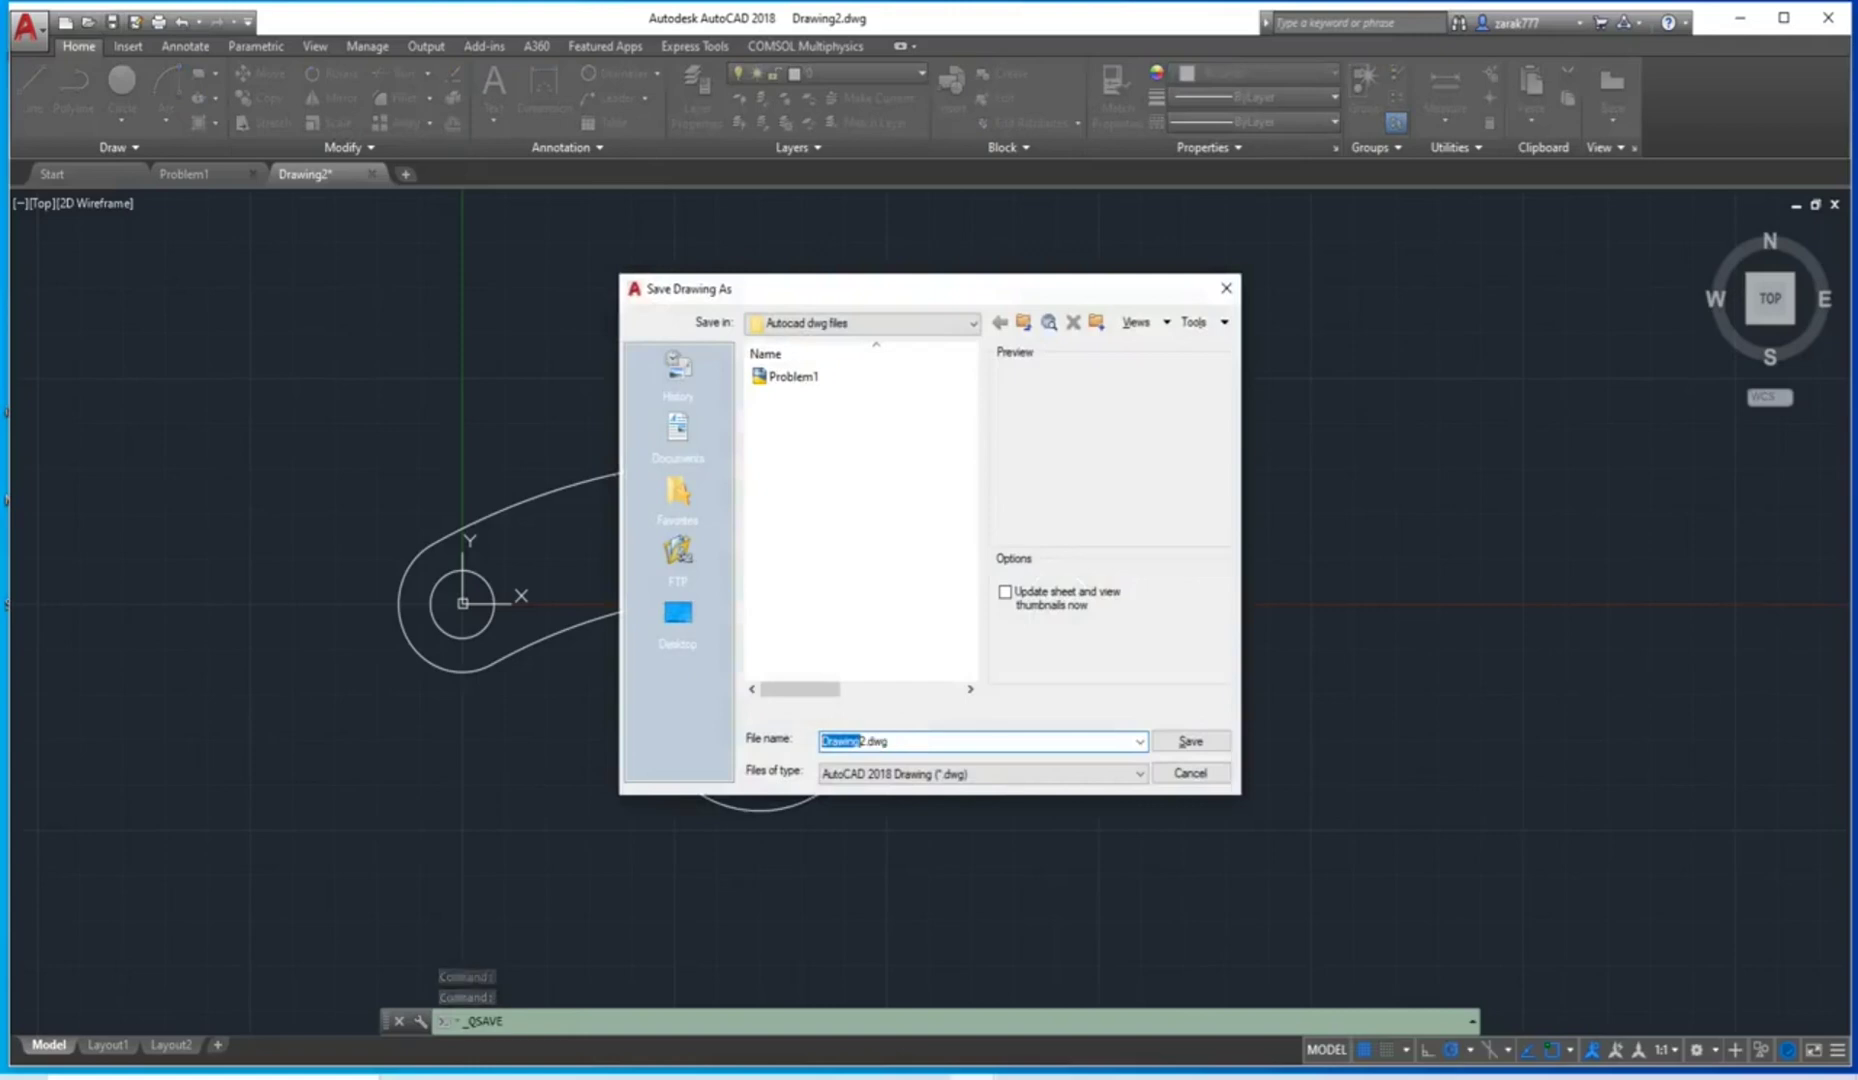
pyautogui.press('BackSpace')
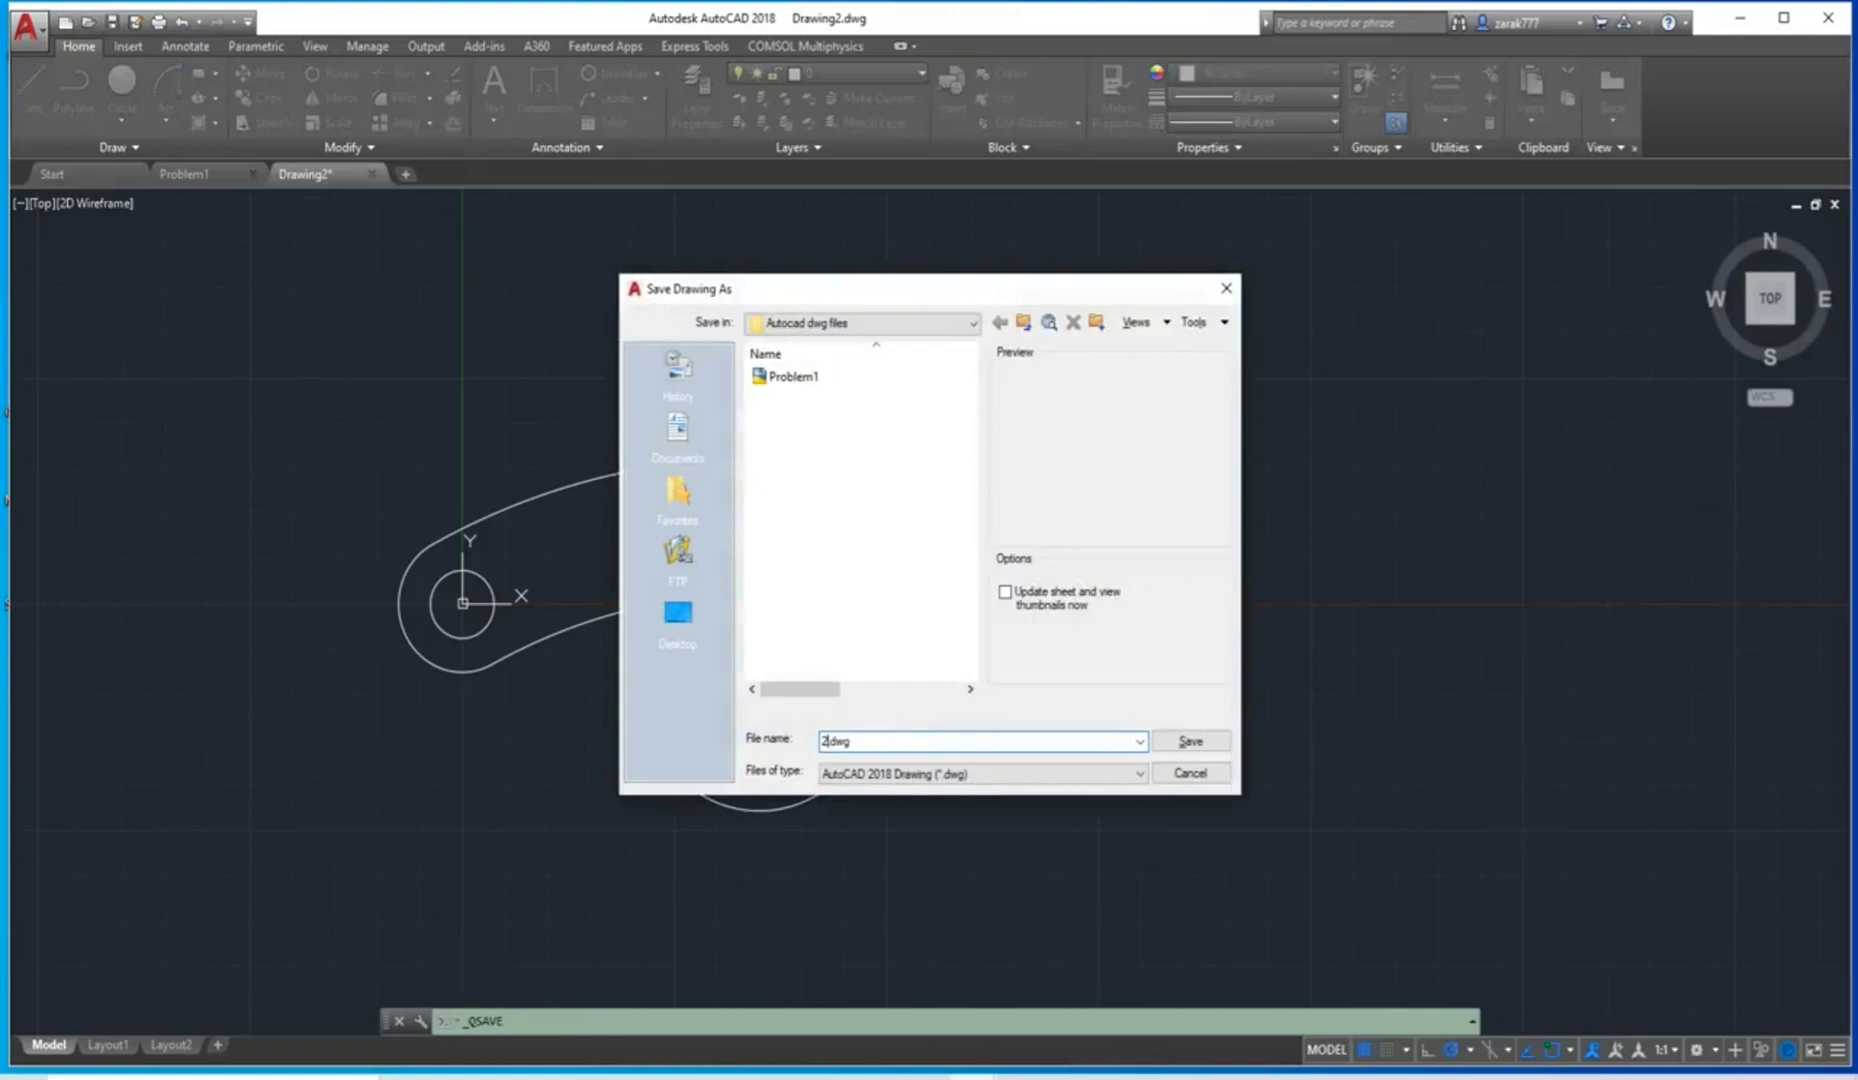
pyautogui.press('Delete')
pyautogui.write('Problem2')
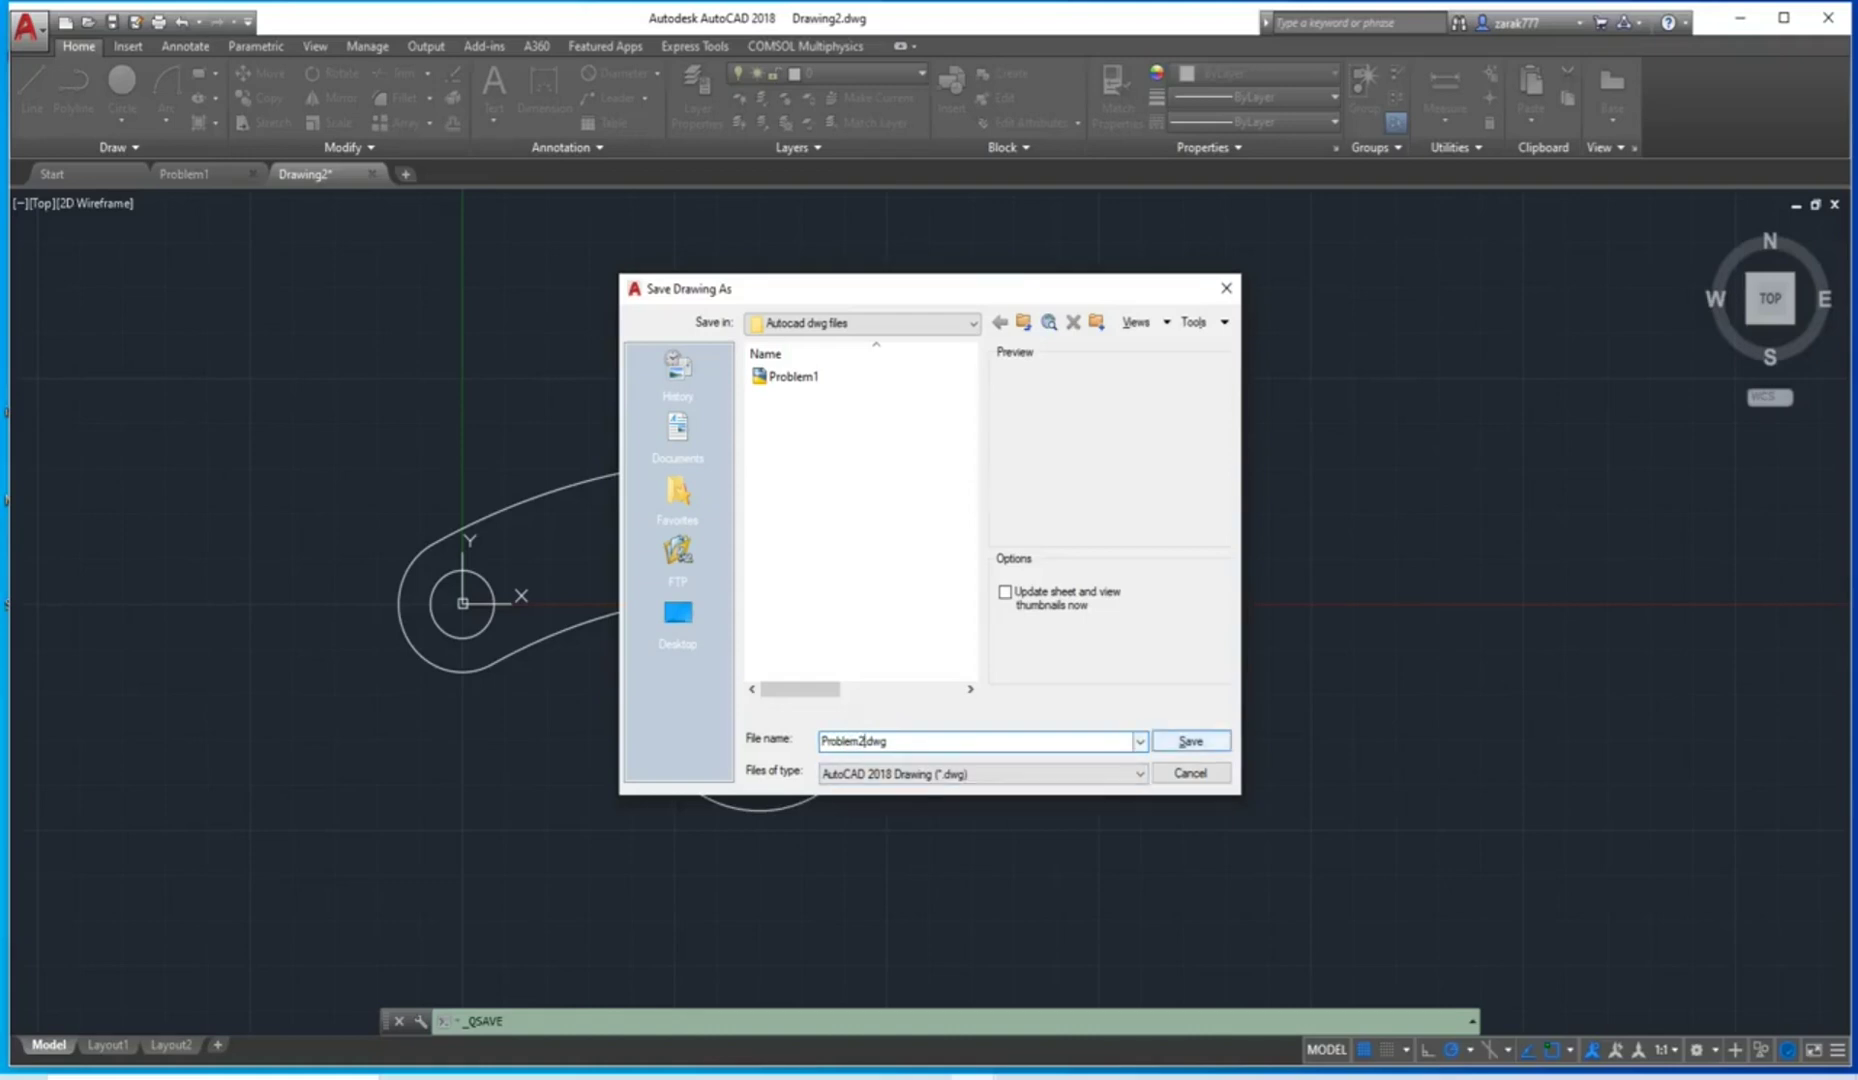
pyautogui.click(1190, 741)
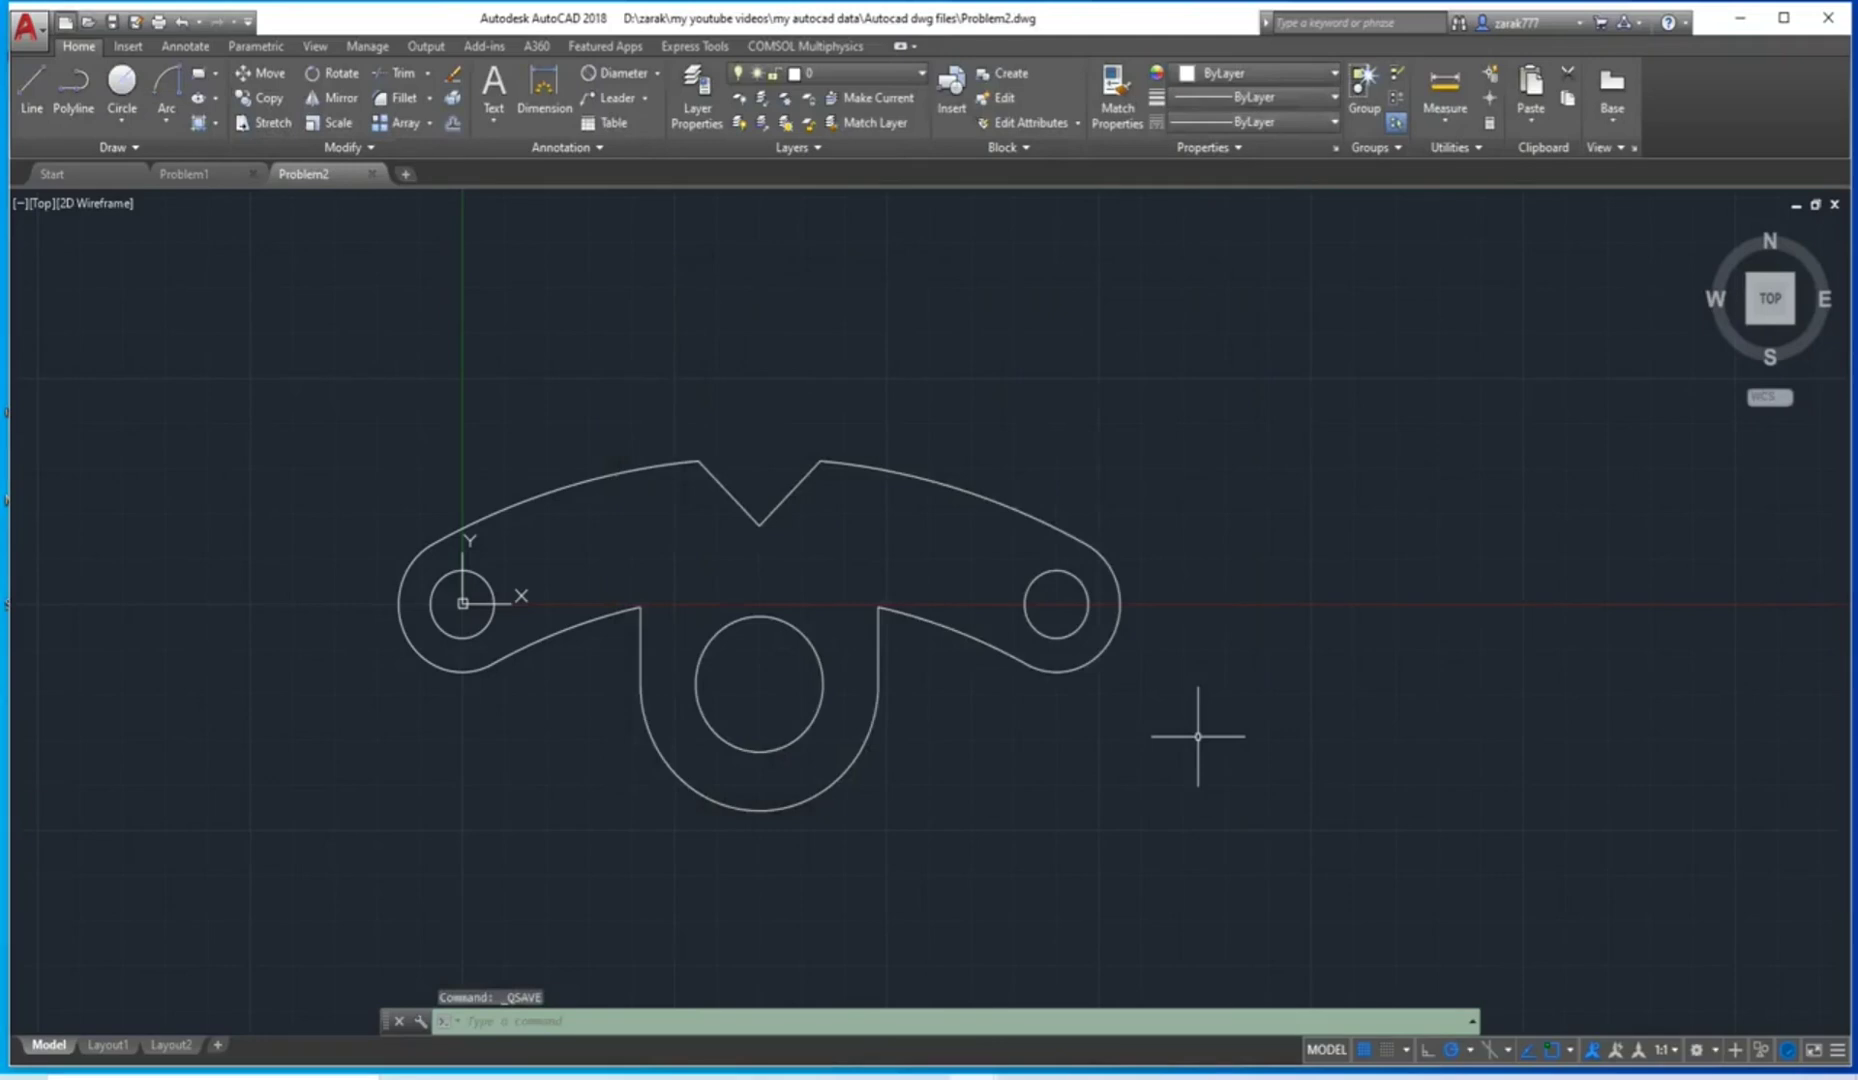
# Create a new blank drawing from the acadiso template.
pyautogui.hotkey('ctrl', 'n')
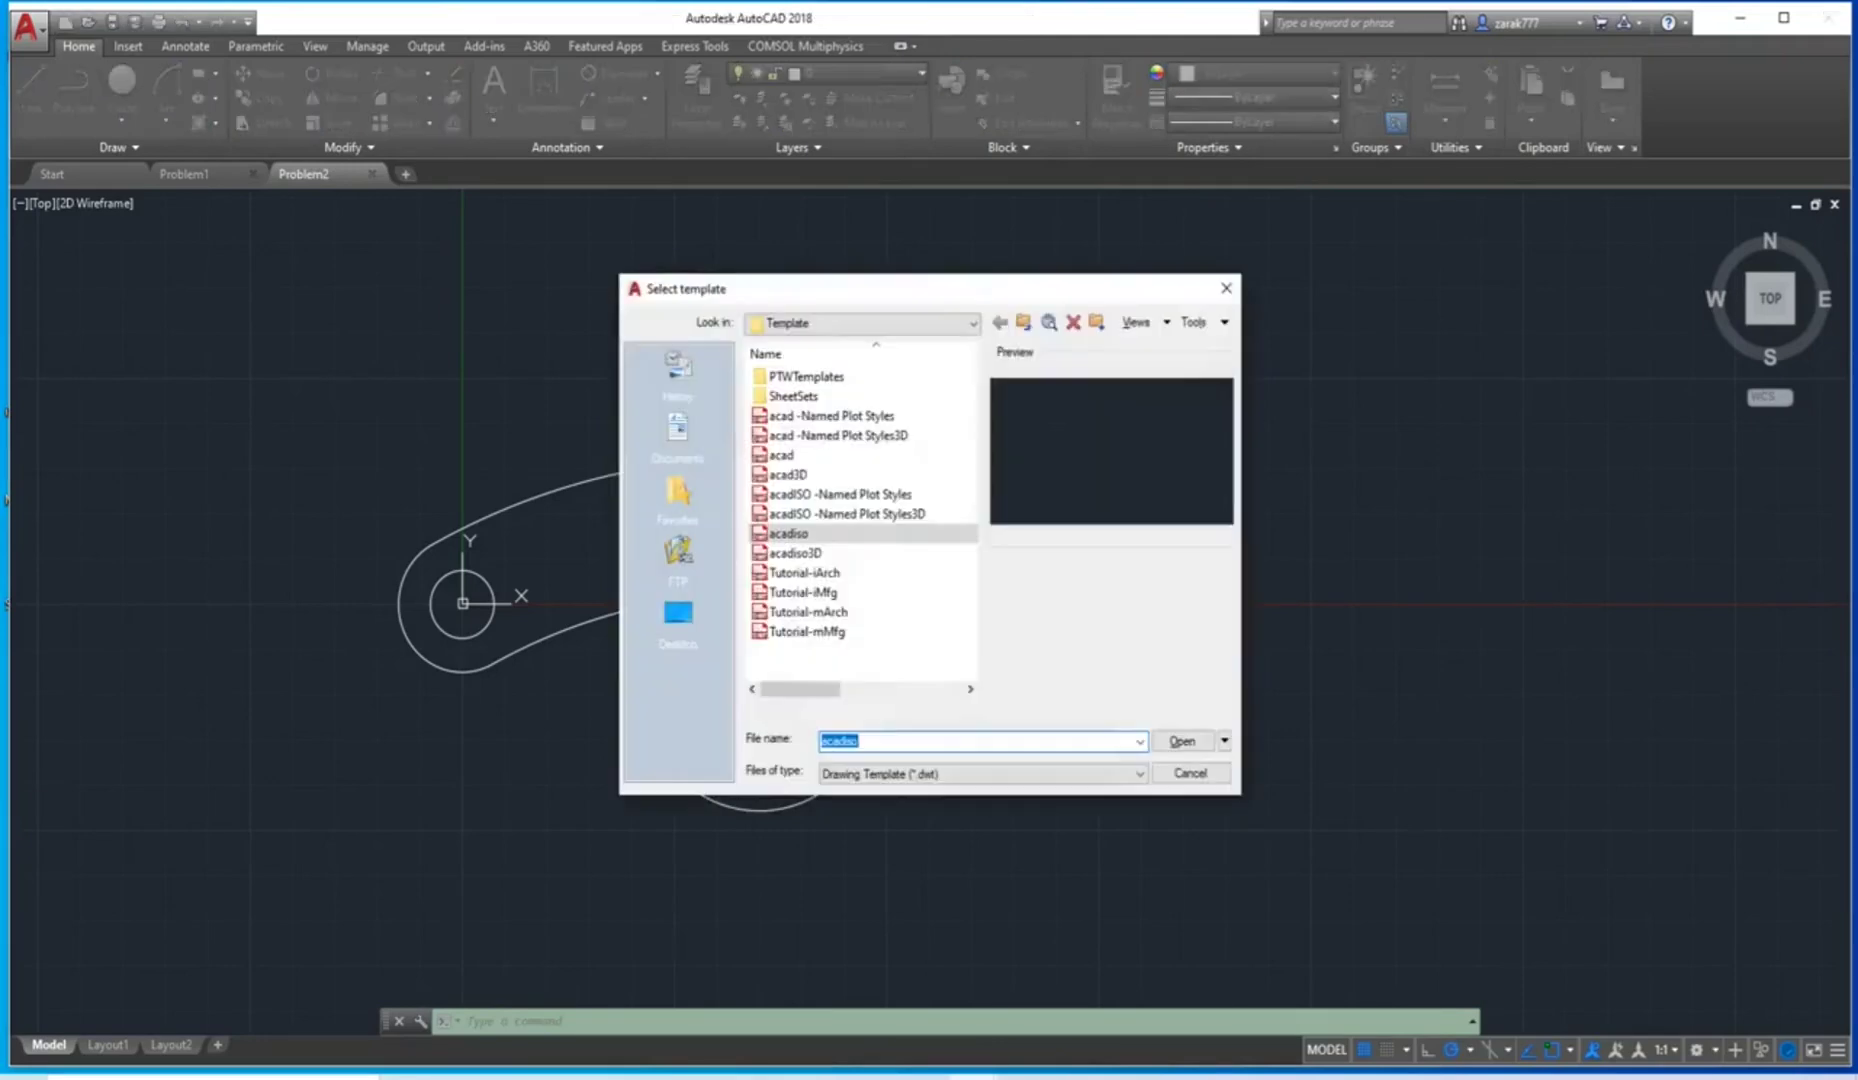
pyautogui.click(1182, 740)
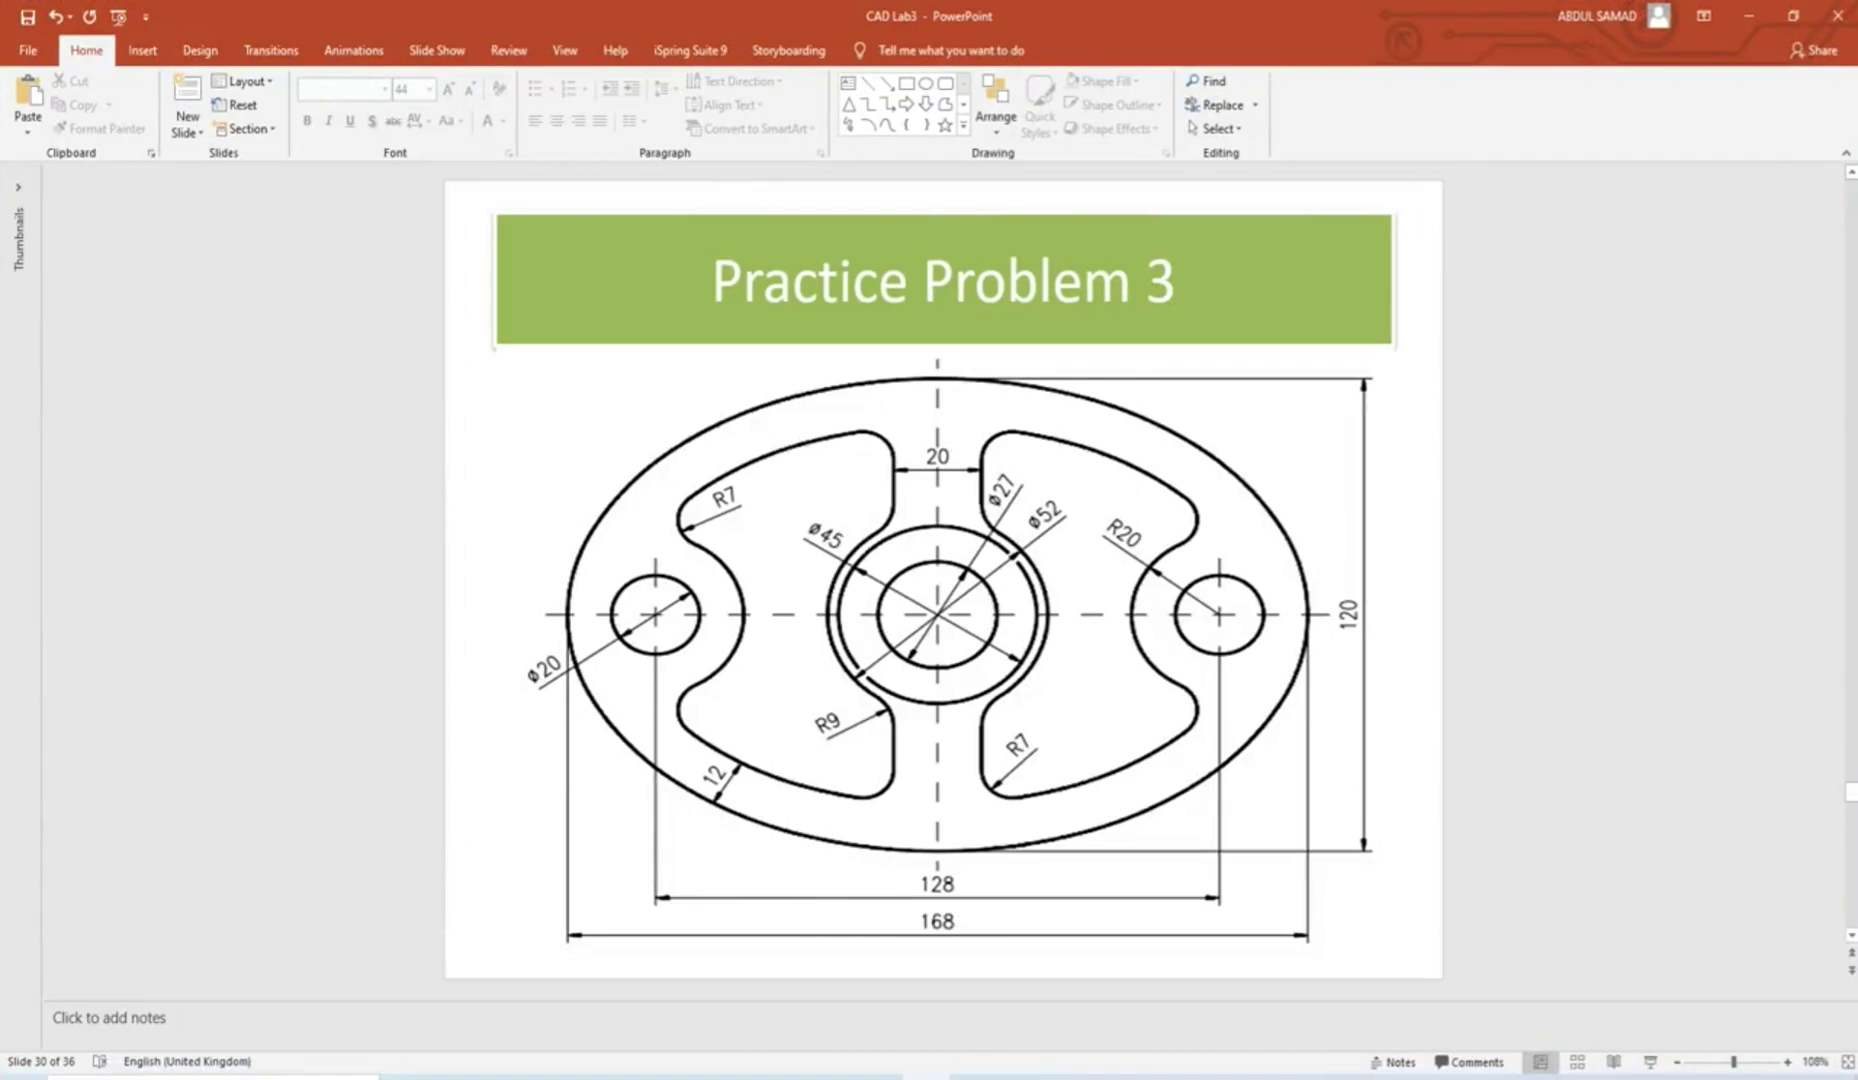
# Return from the PowerPoint slide to the blank Drawing3 in AutoCAD.
pyautogui.moveTo(971, 1077)
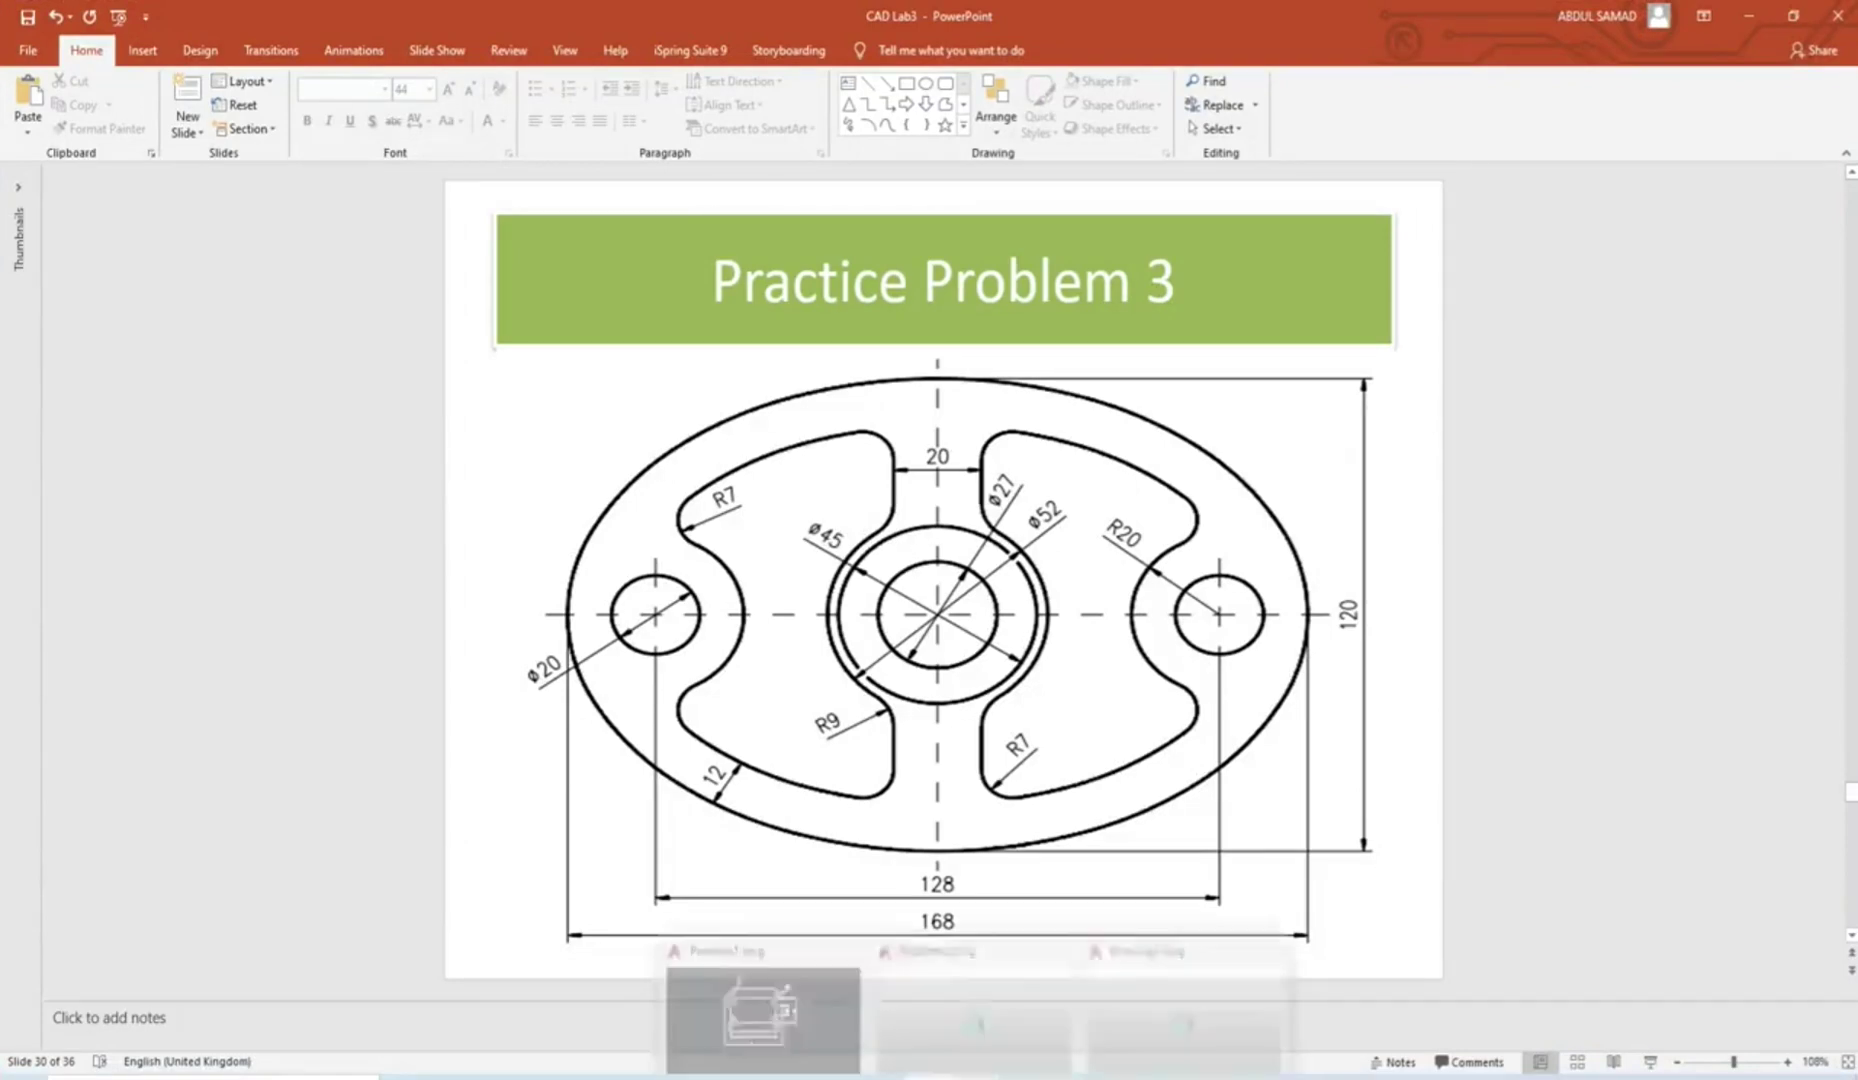
pyautogui.click(1183, 1008)
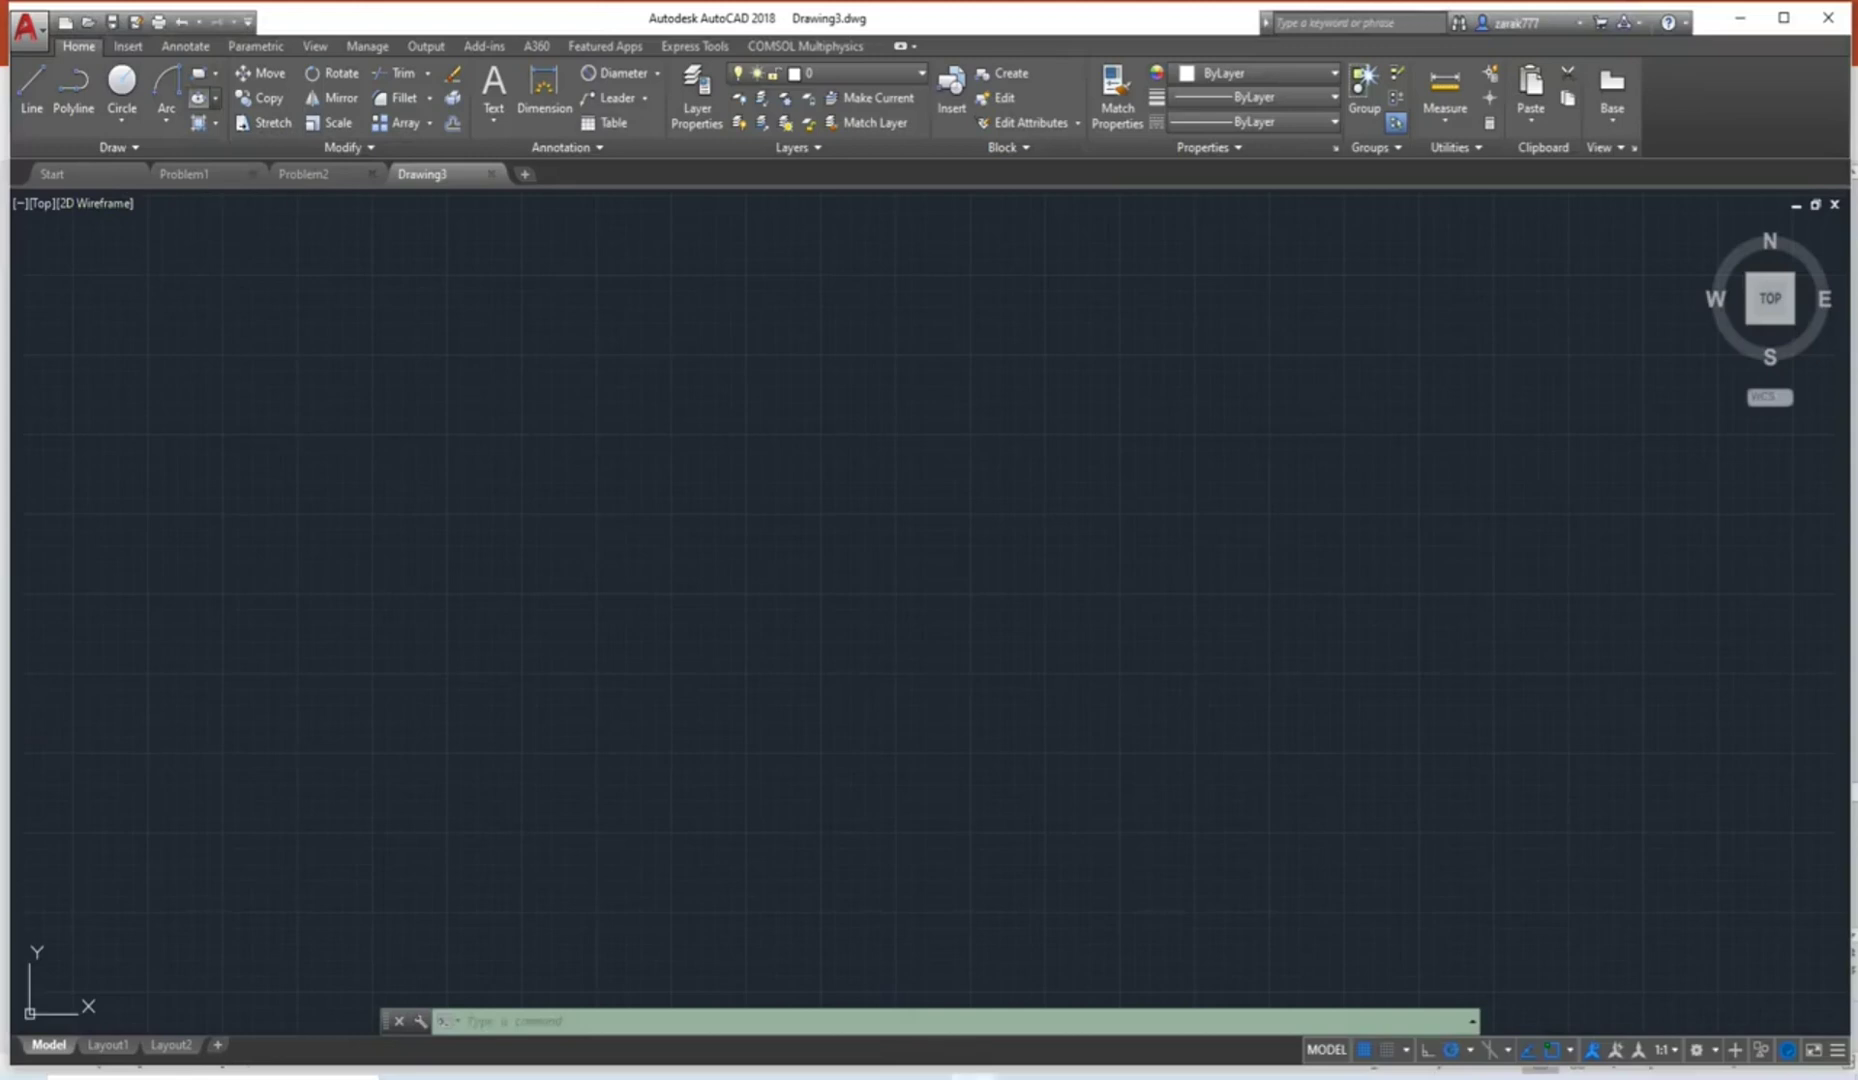
# Start a centre-defined ellipse and place its centre at 0,0.
pyautogui.click(215, 97)
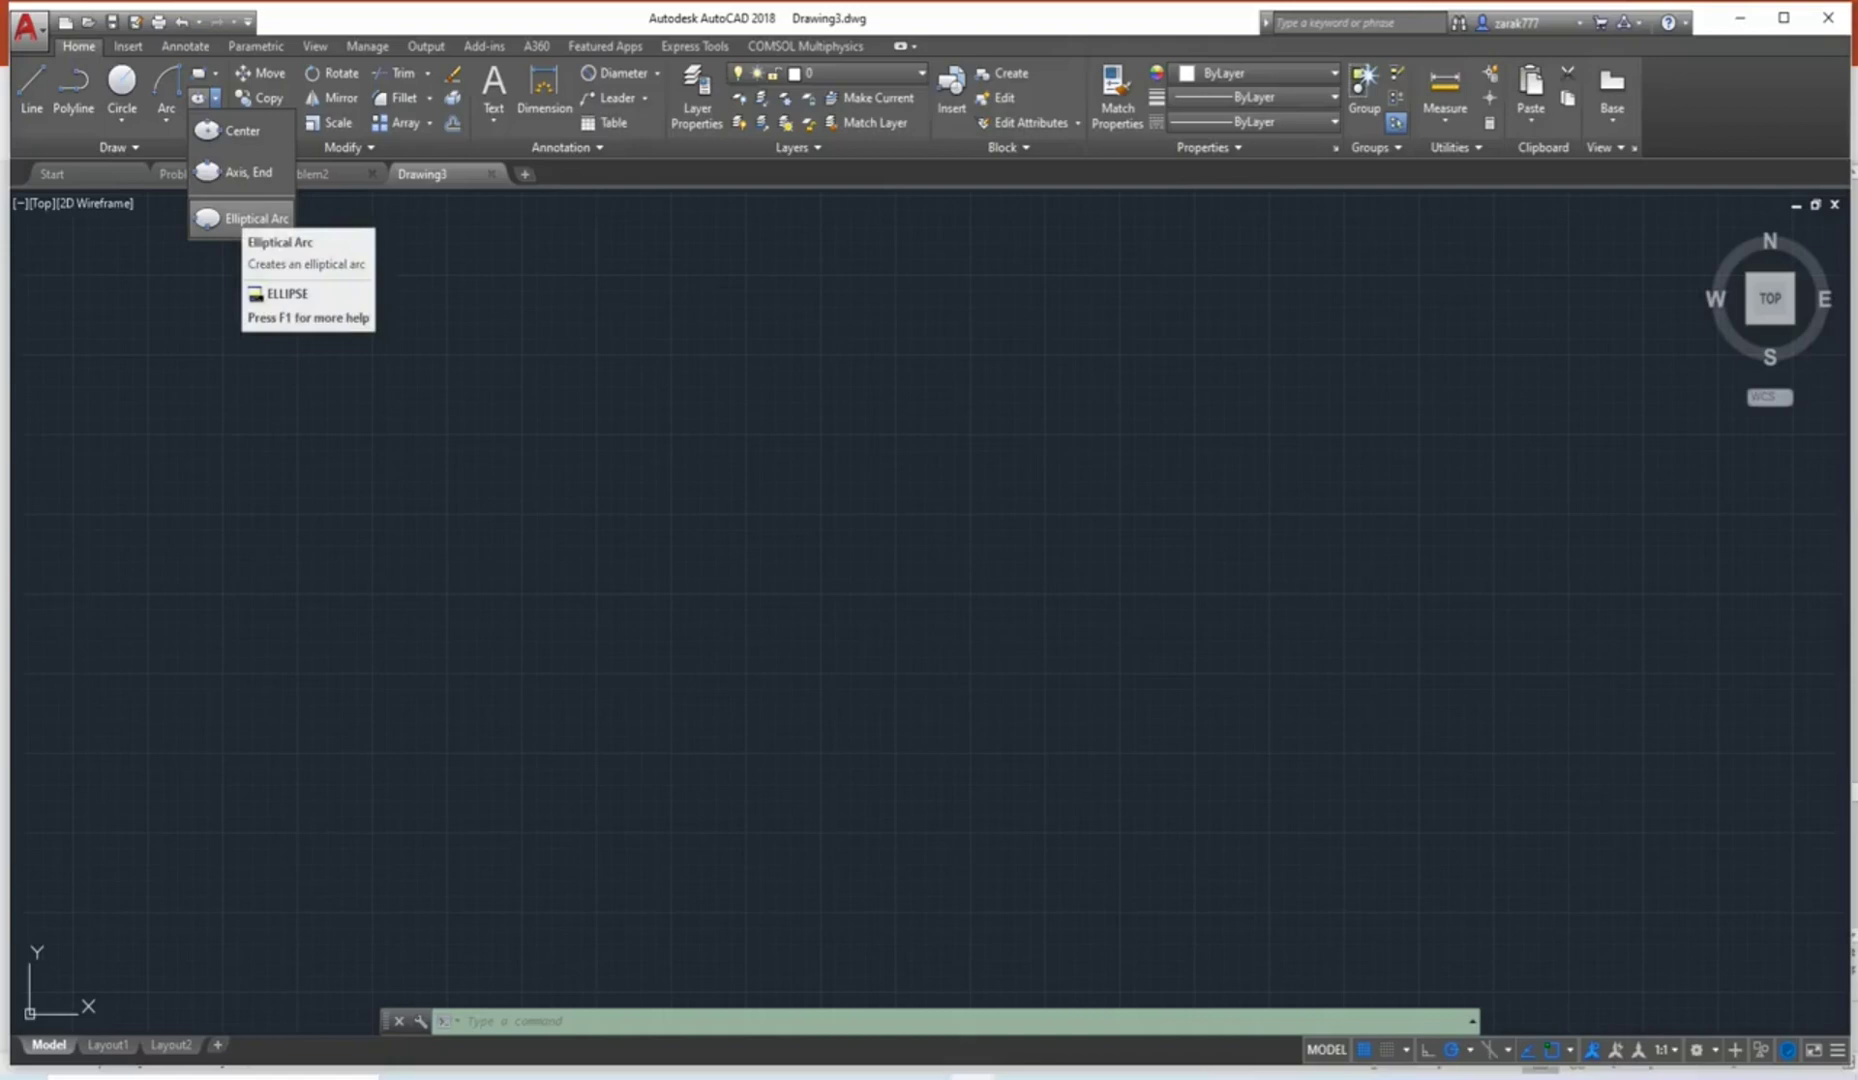
pyautogui.click(245, 218)
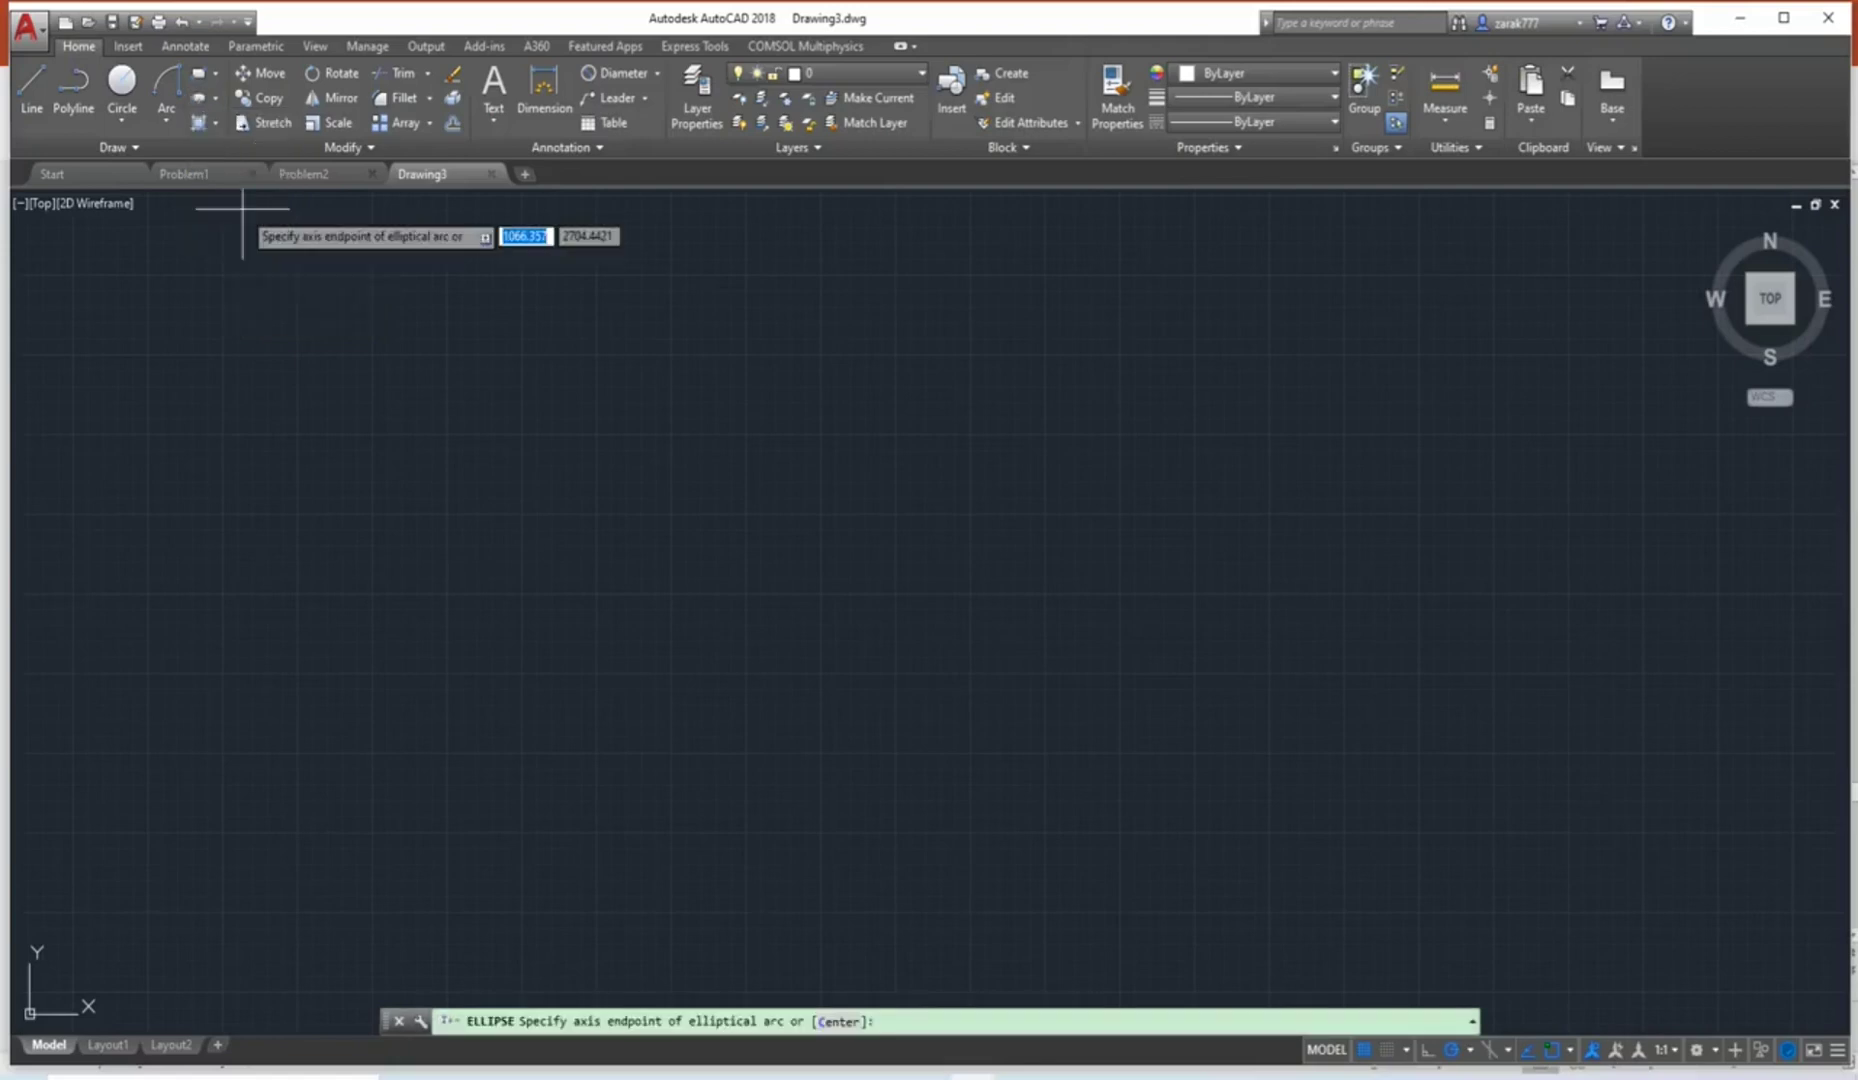
pyautogui.click(214, 98)
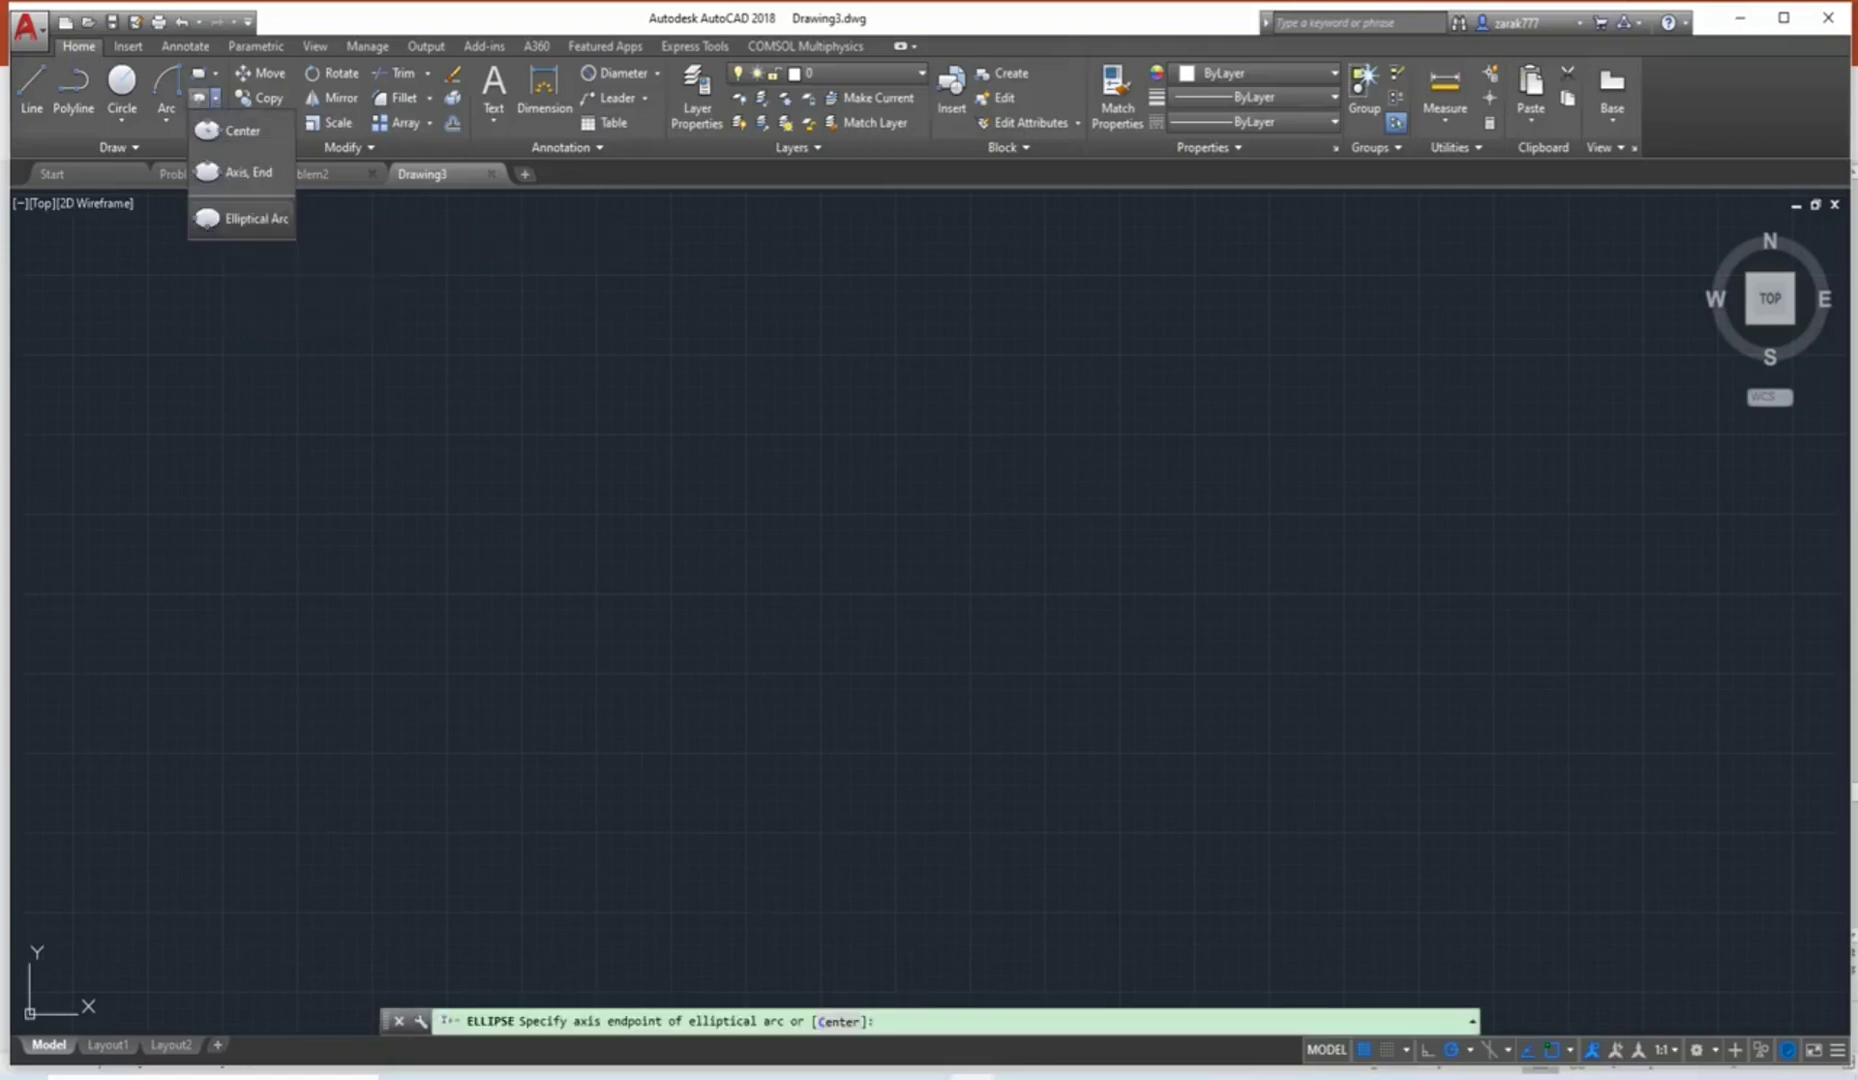
pyautogui.click(238, 131)
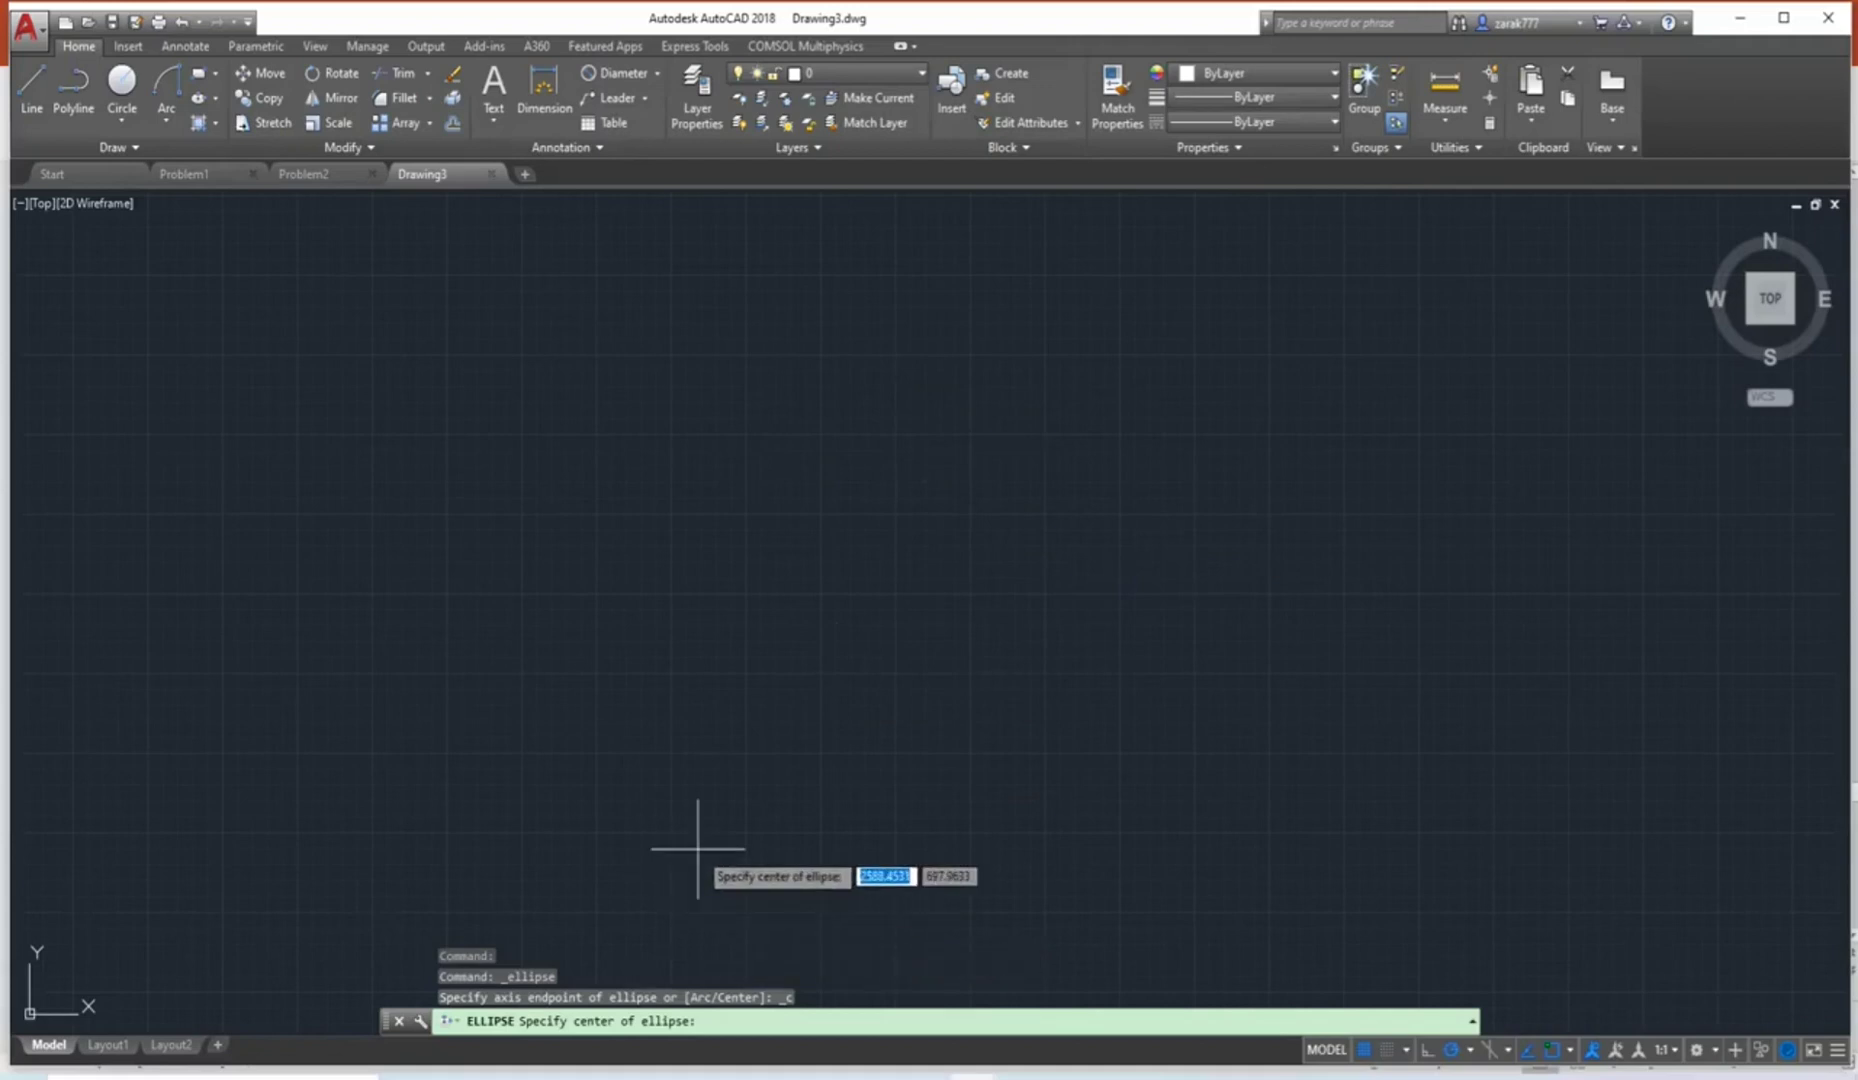
pyautogui.press('BackSpace')
pyautogui.write('0,0')
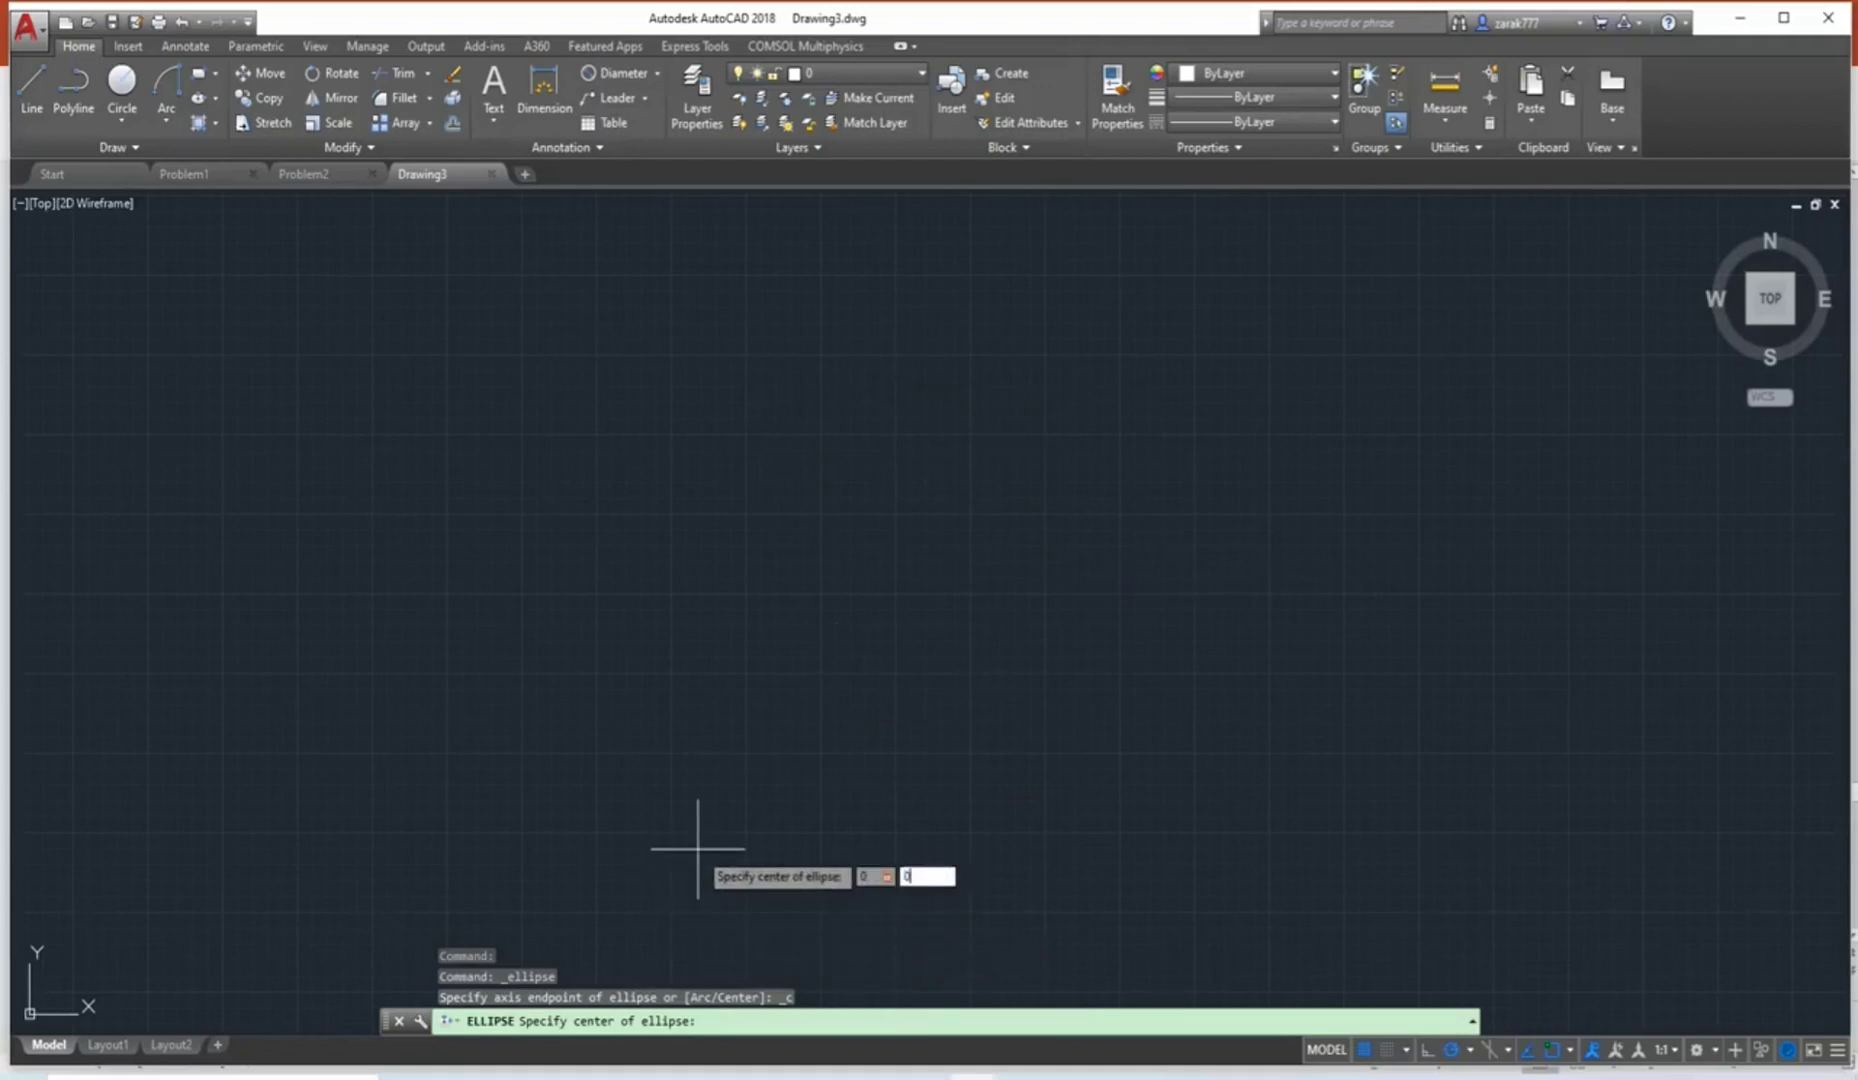
pyautogui.press('Return')
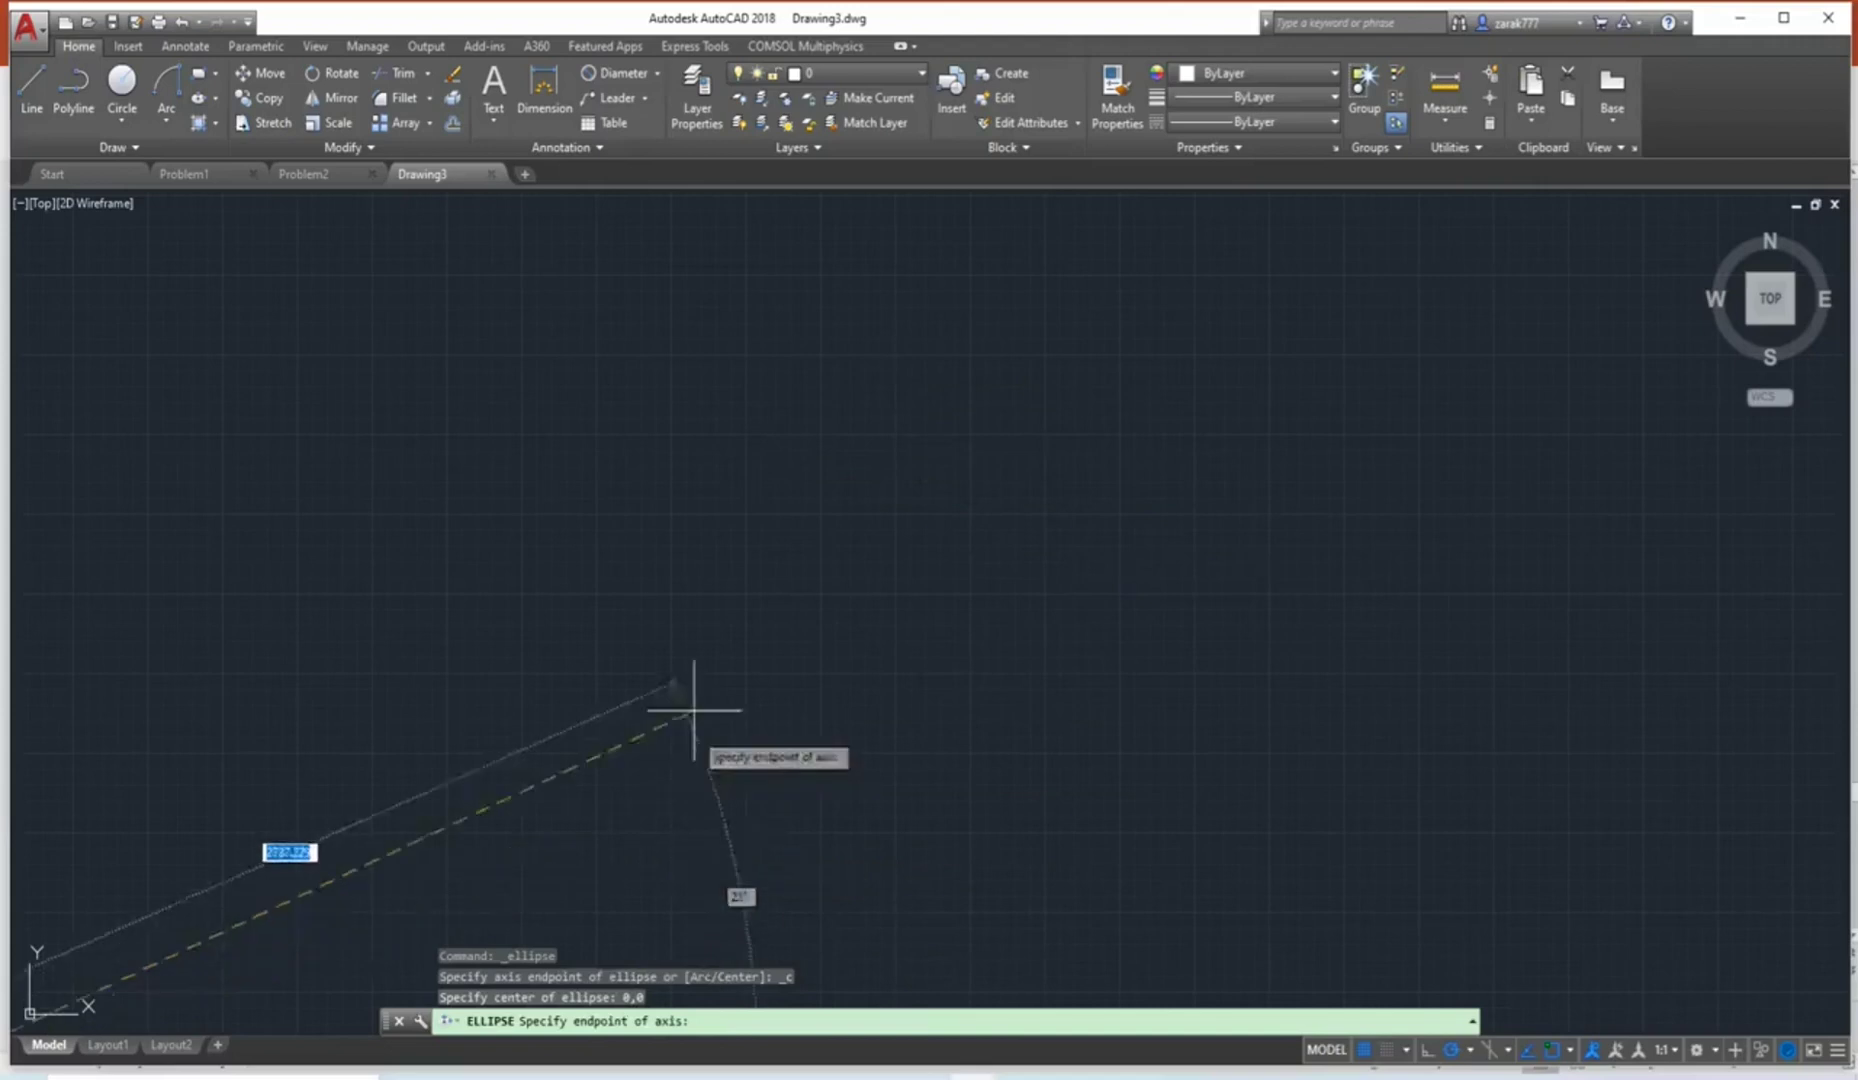
pyautogui.scroll(-3, 665, 658)
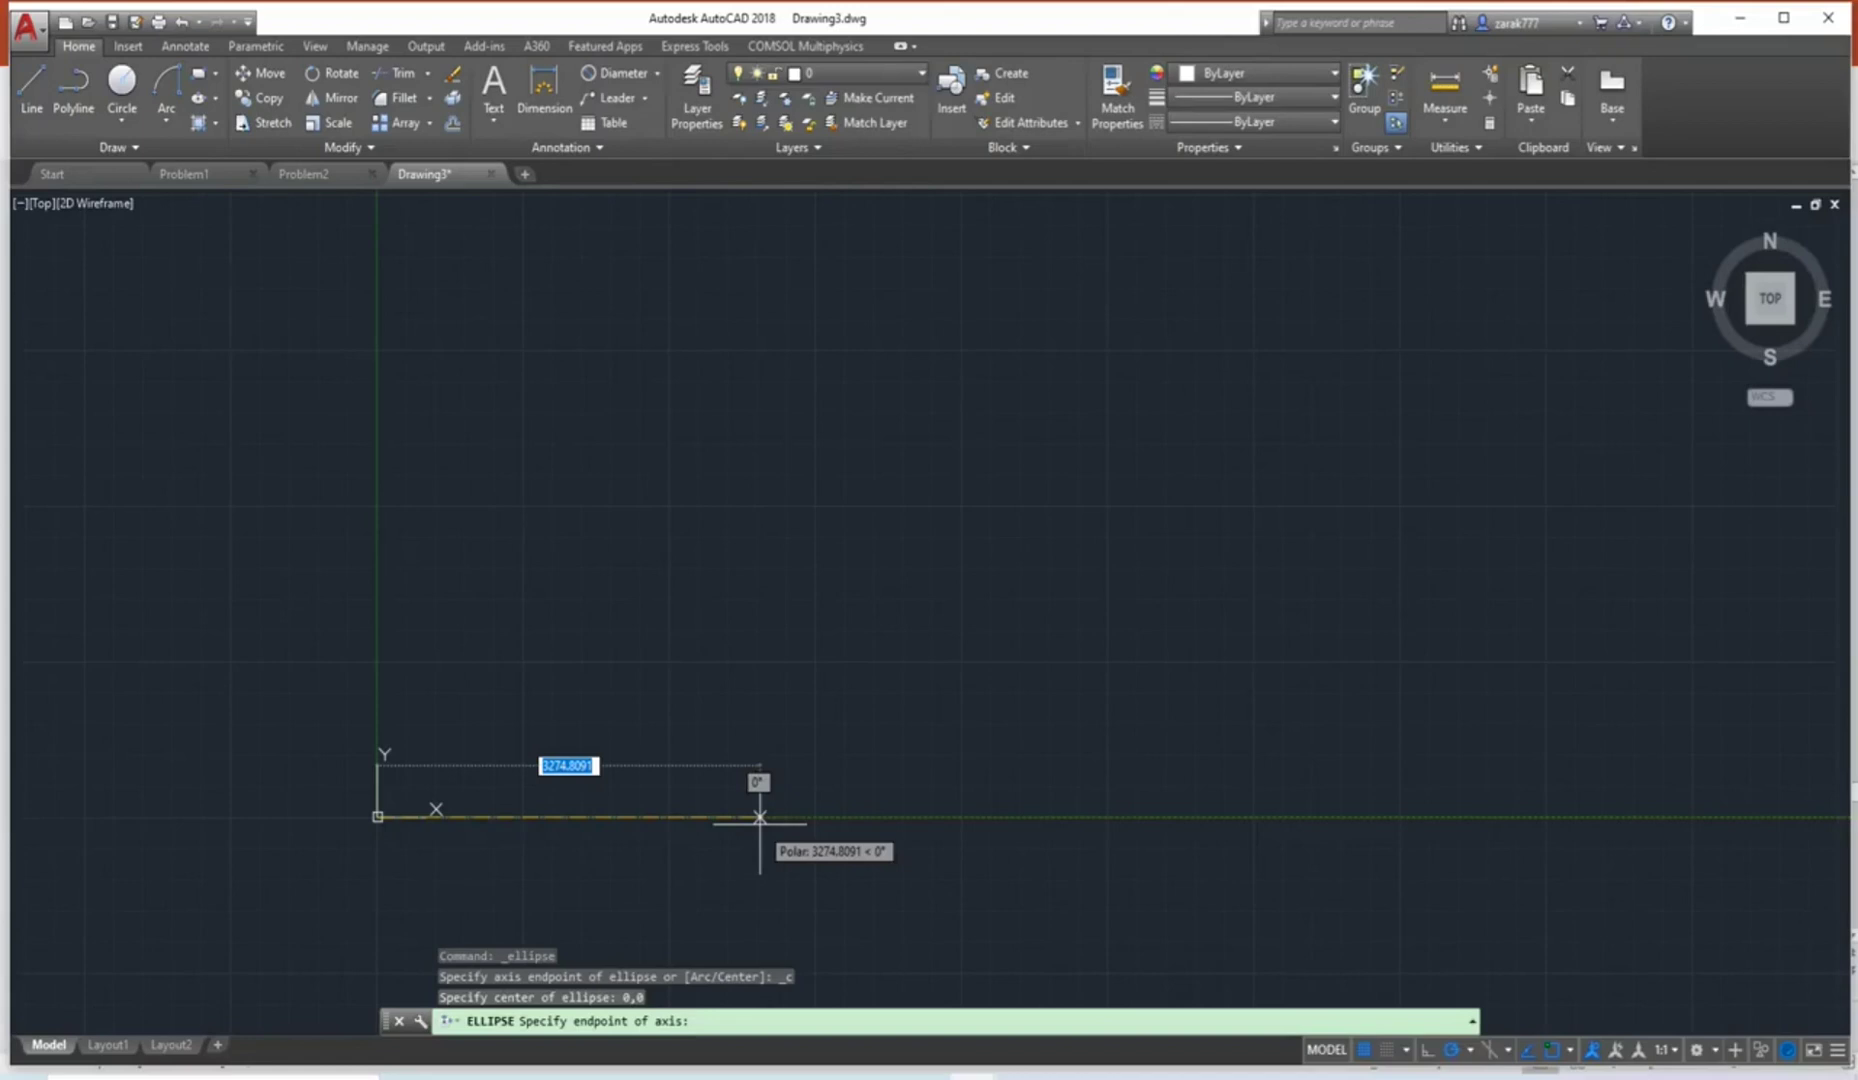
# Complete the outer ellipse with an 84 axis endpoint and a 60 other-axis distance.
pyautogui.write('84')
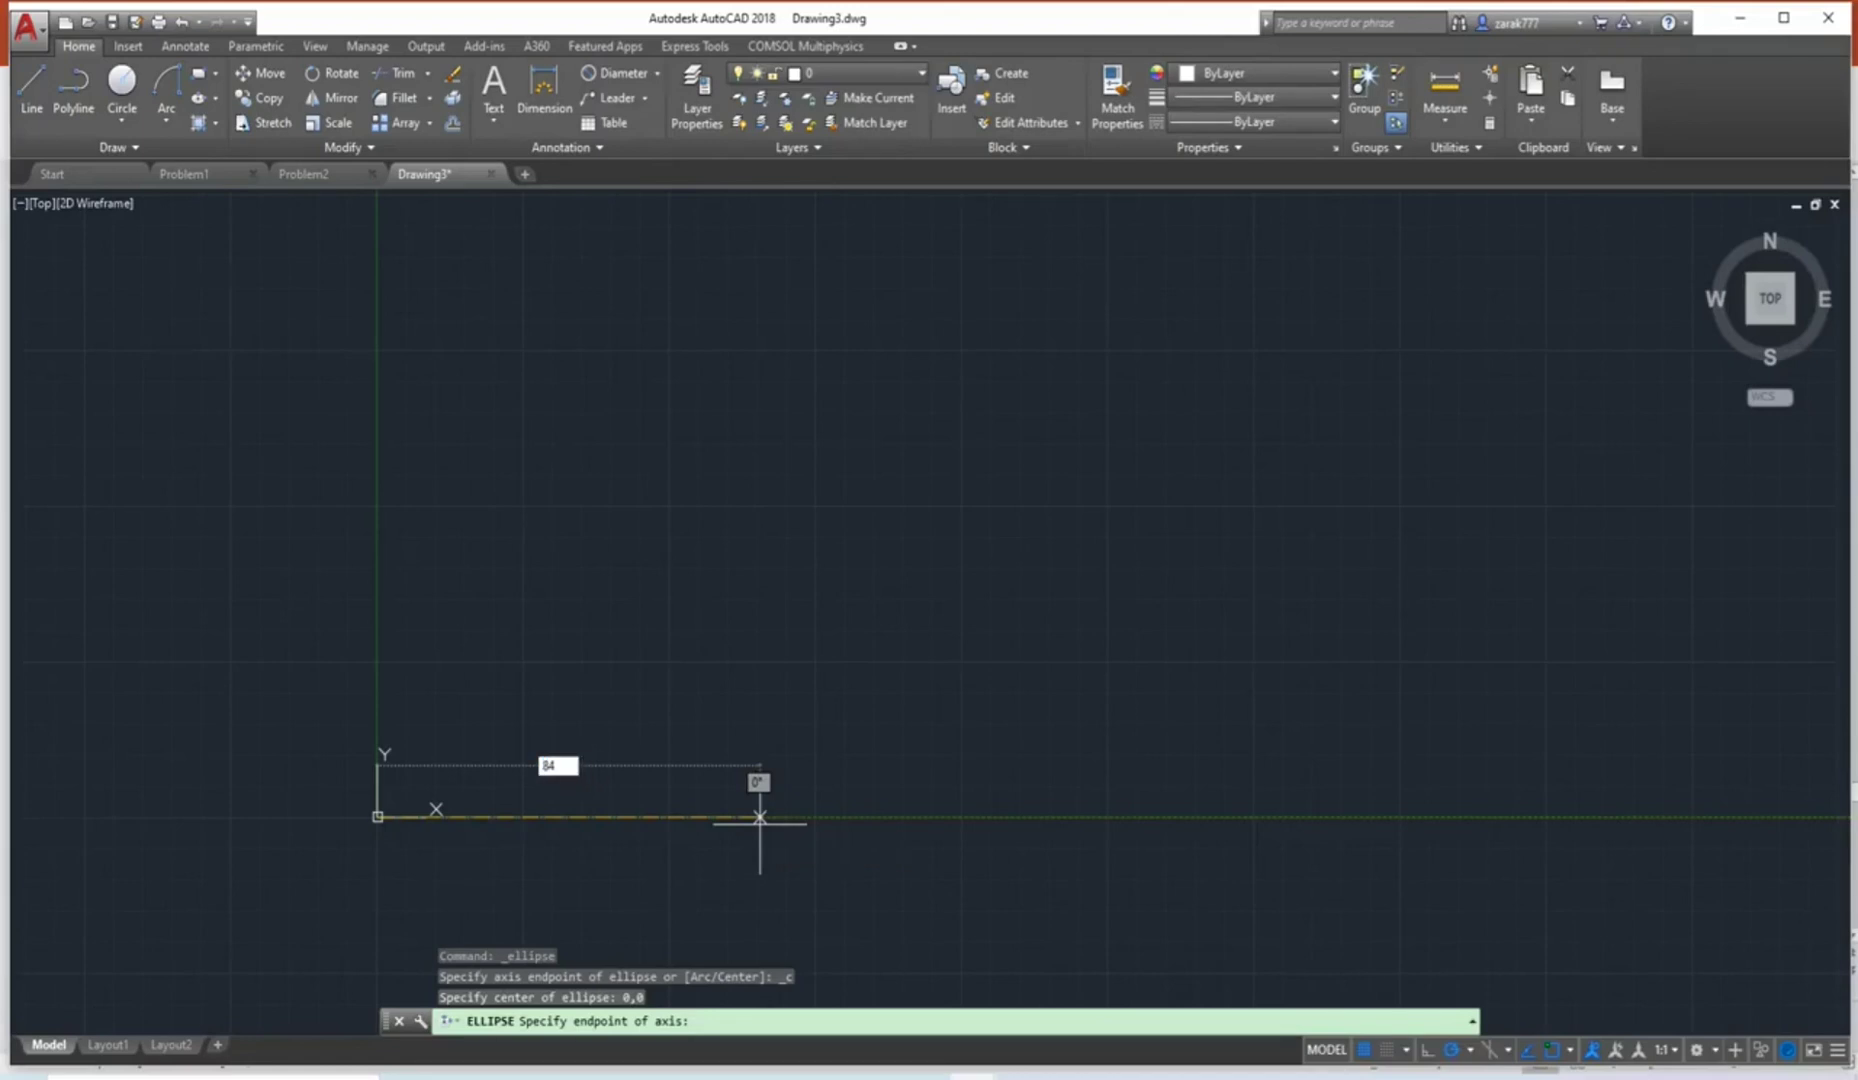
pyautogui.press('Return')
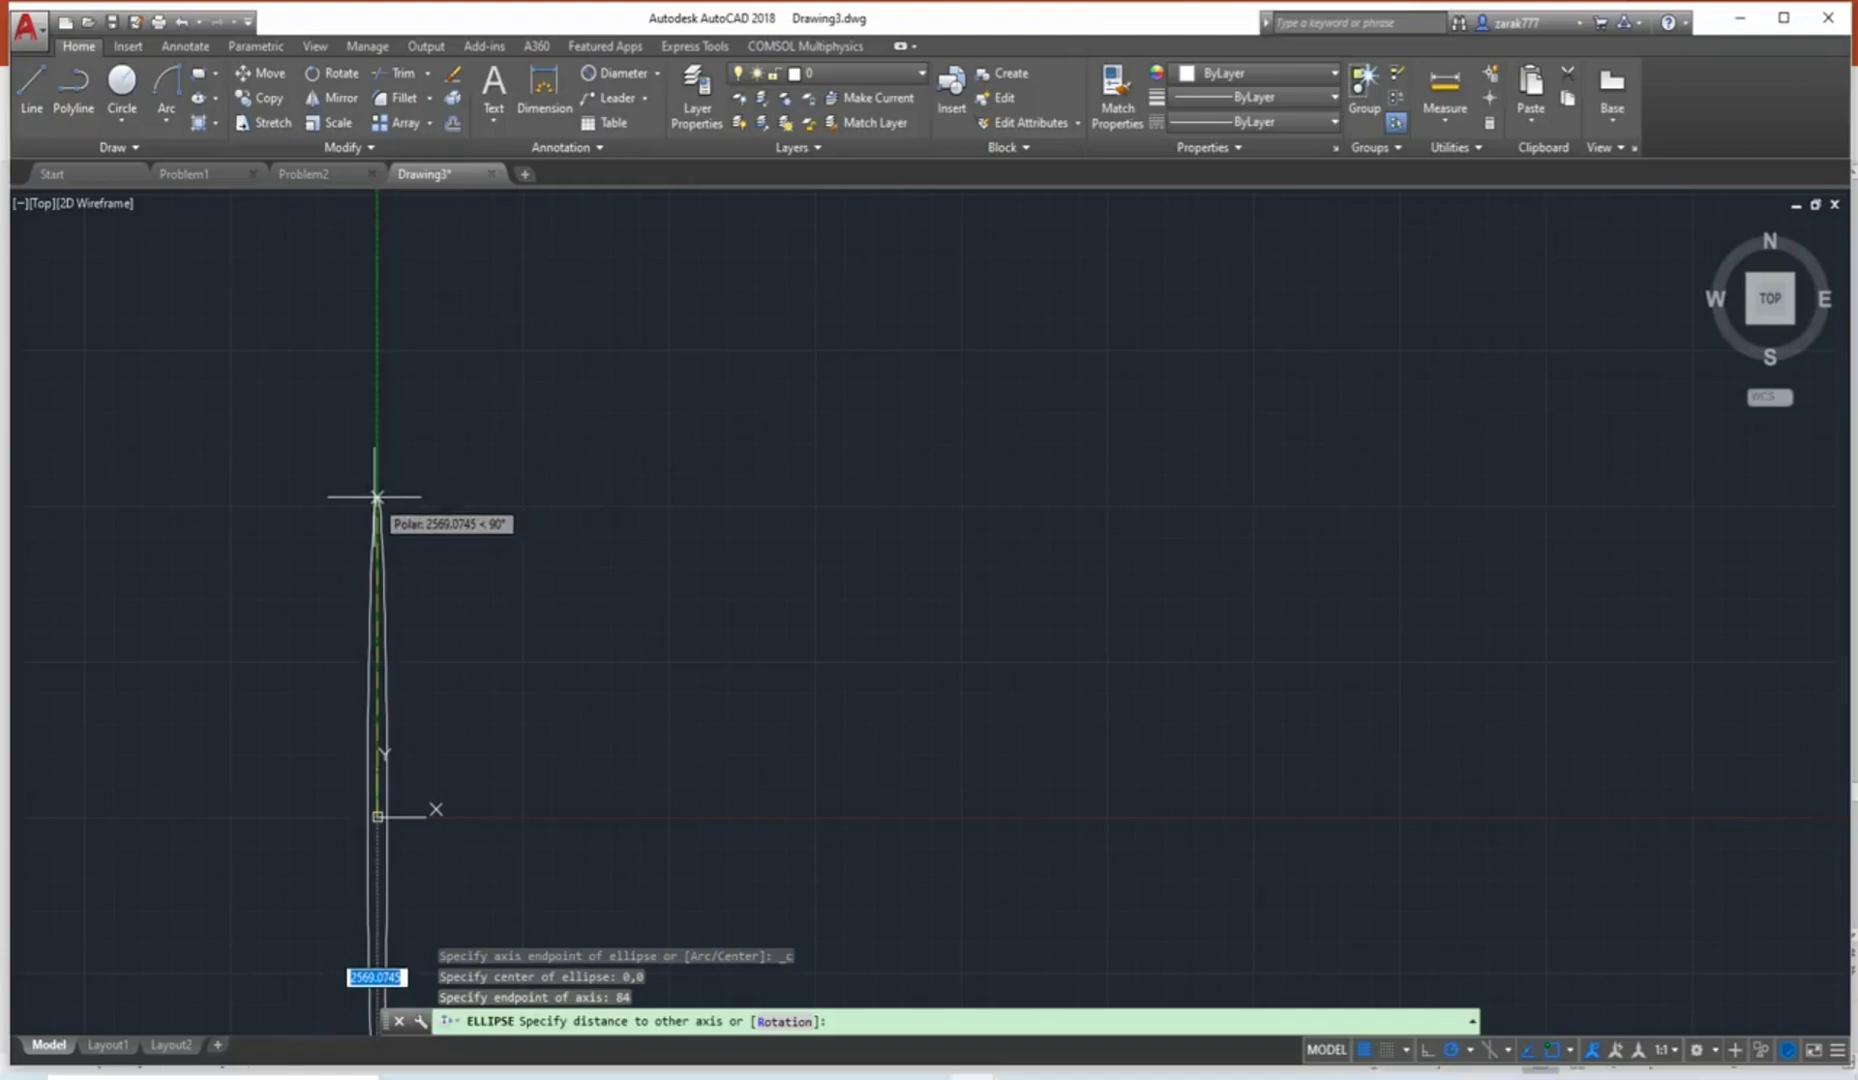
pyautogui.write('6')
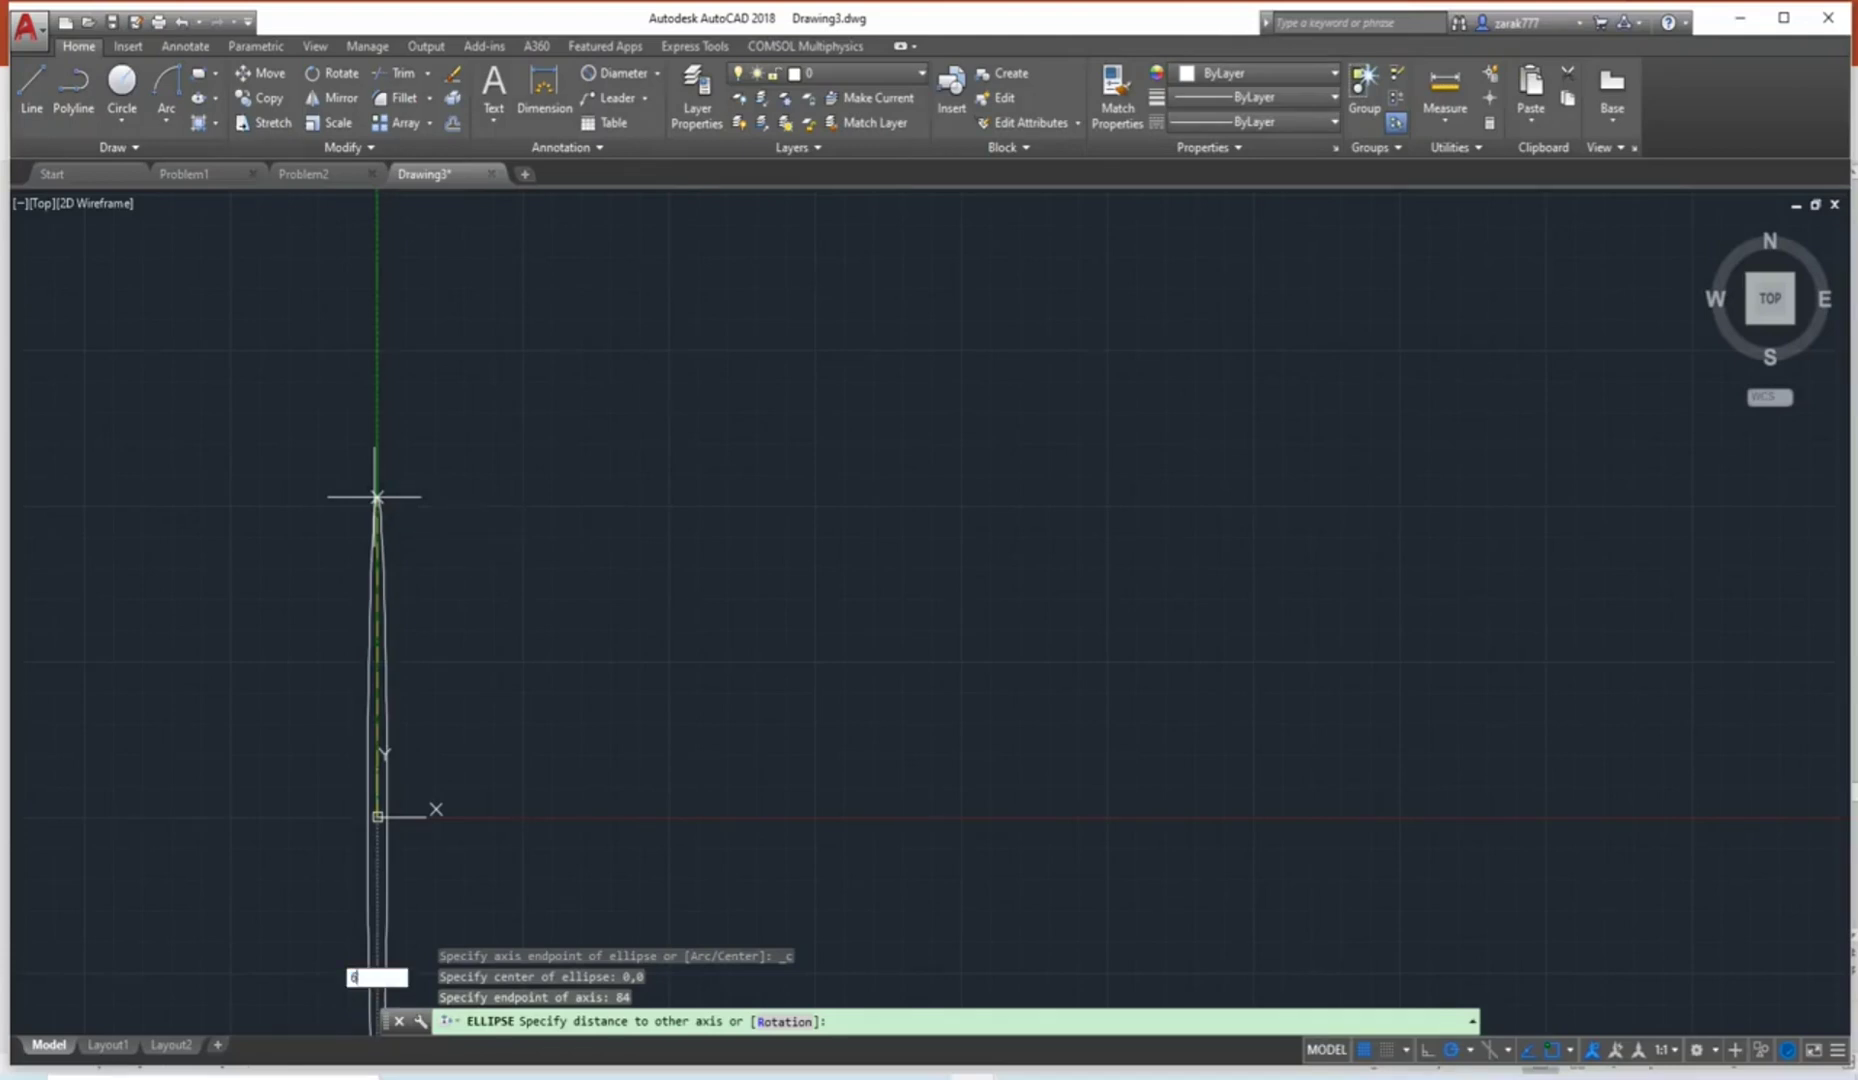
pyautogui.write('0')
pyautogui.press('Return')
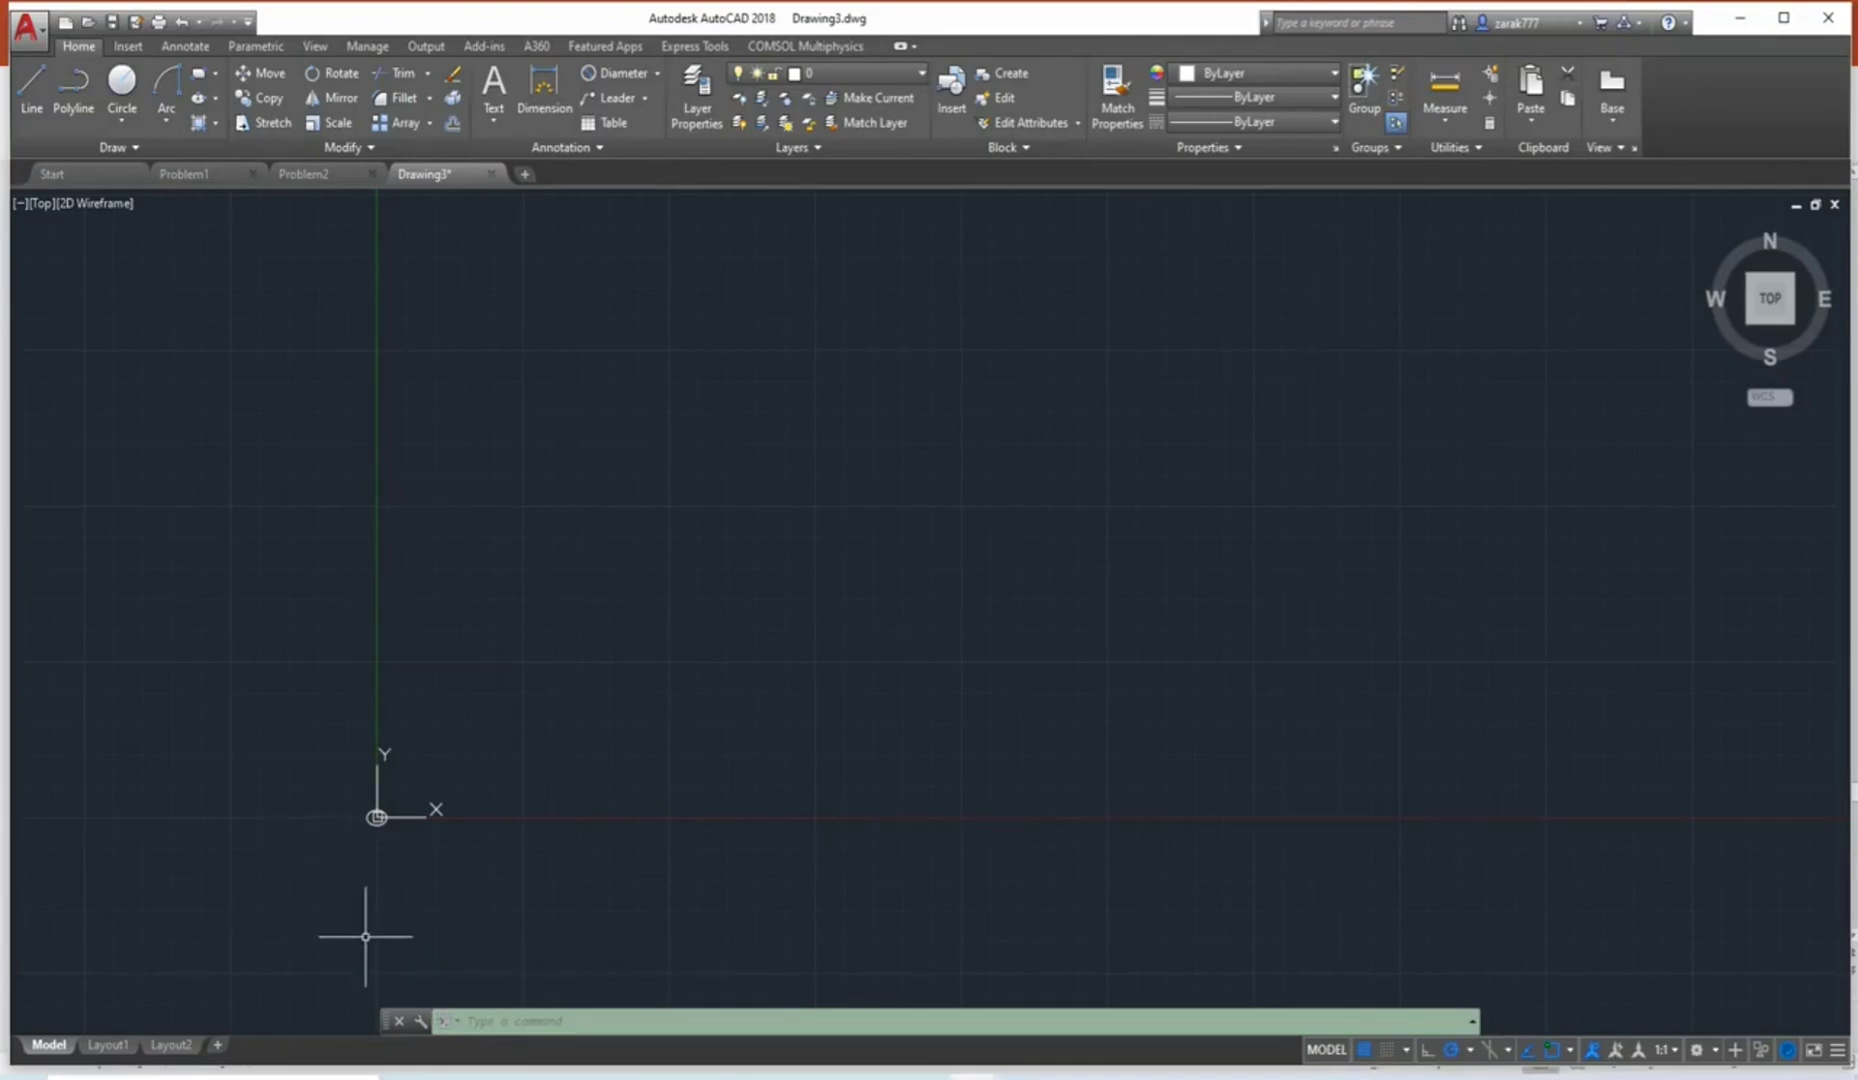
# Zoom to extents and pan so the whole ellipse is in view.
pyautogui.write('Zoo')
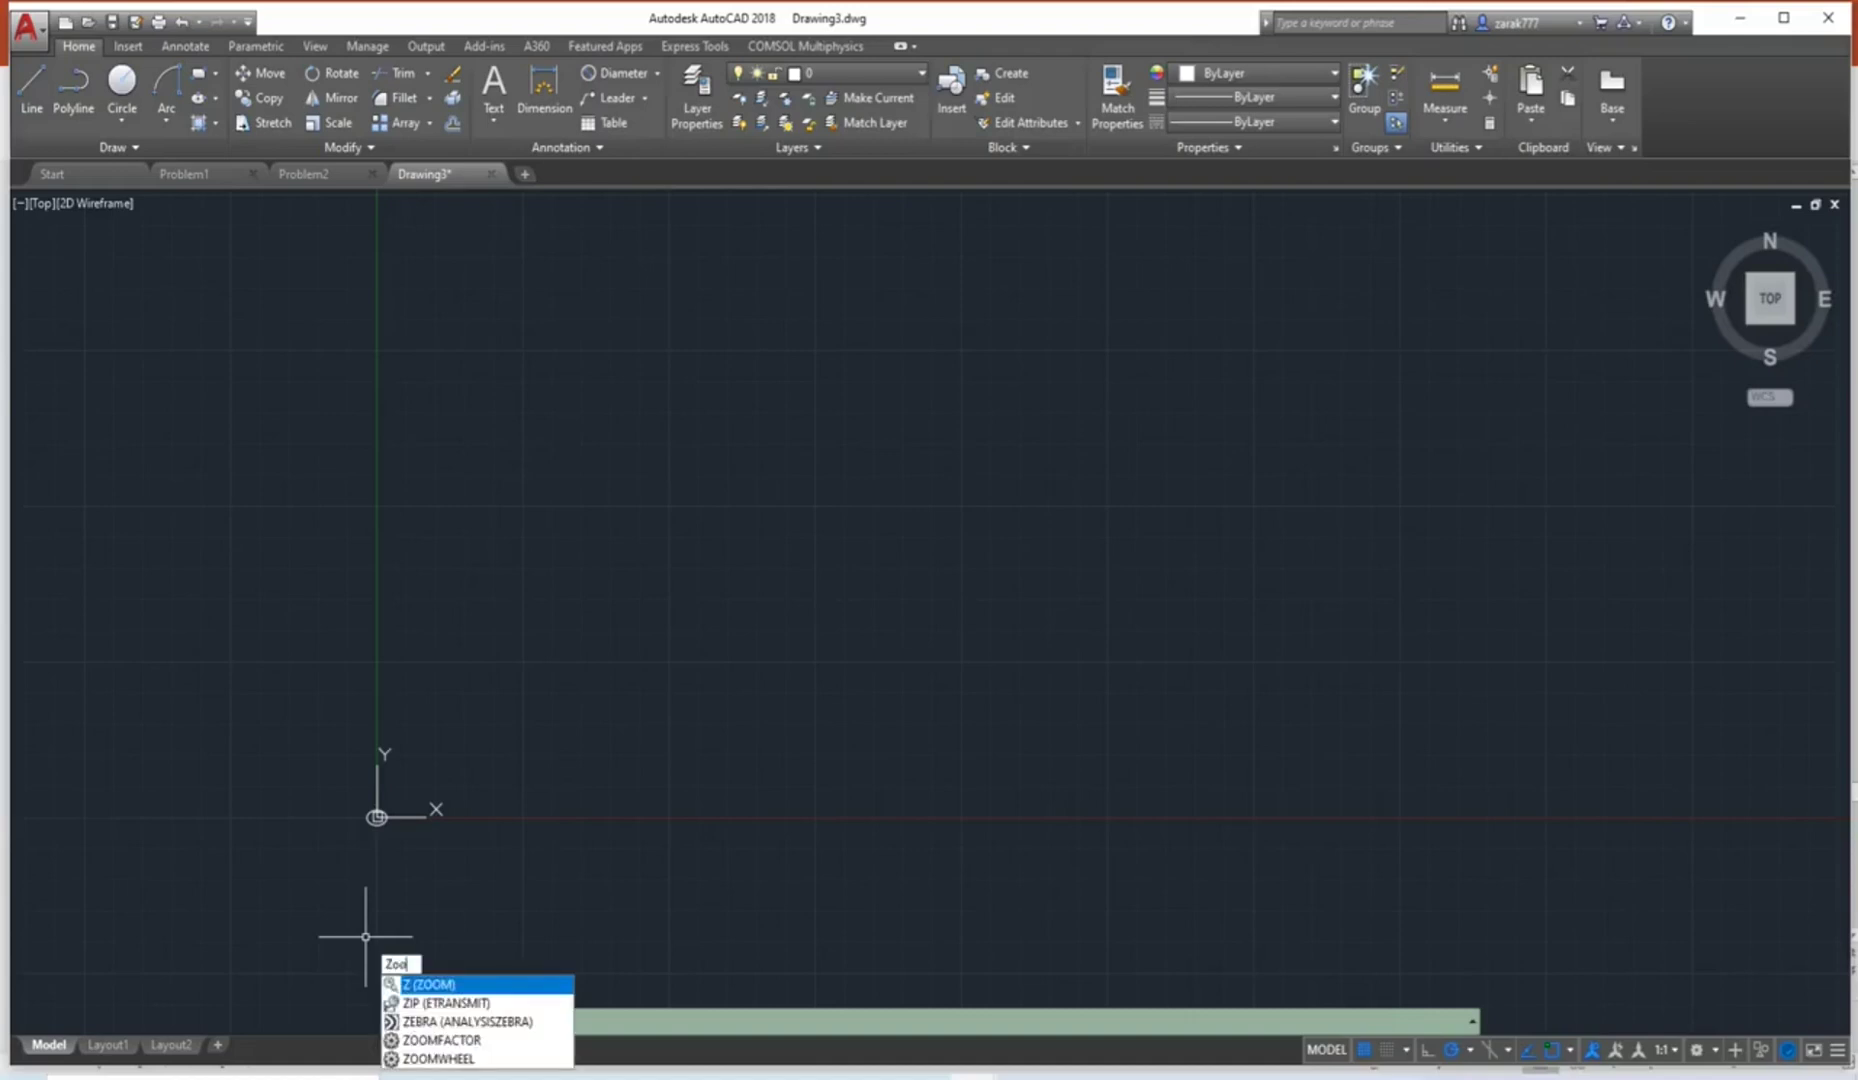
pyautogui.write('m')
pyautogui.press('Return')
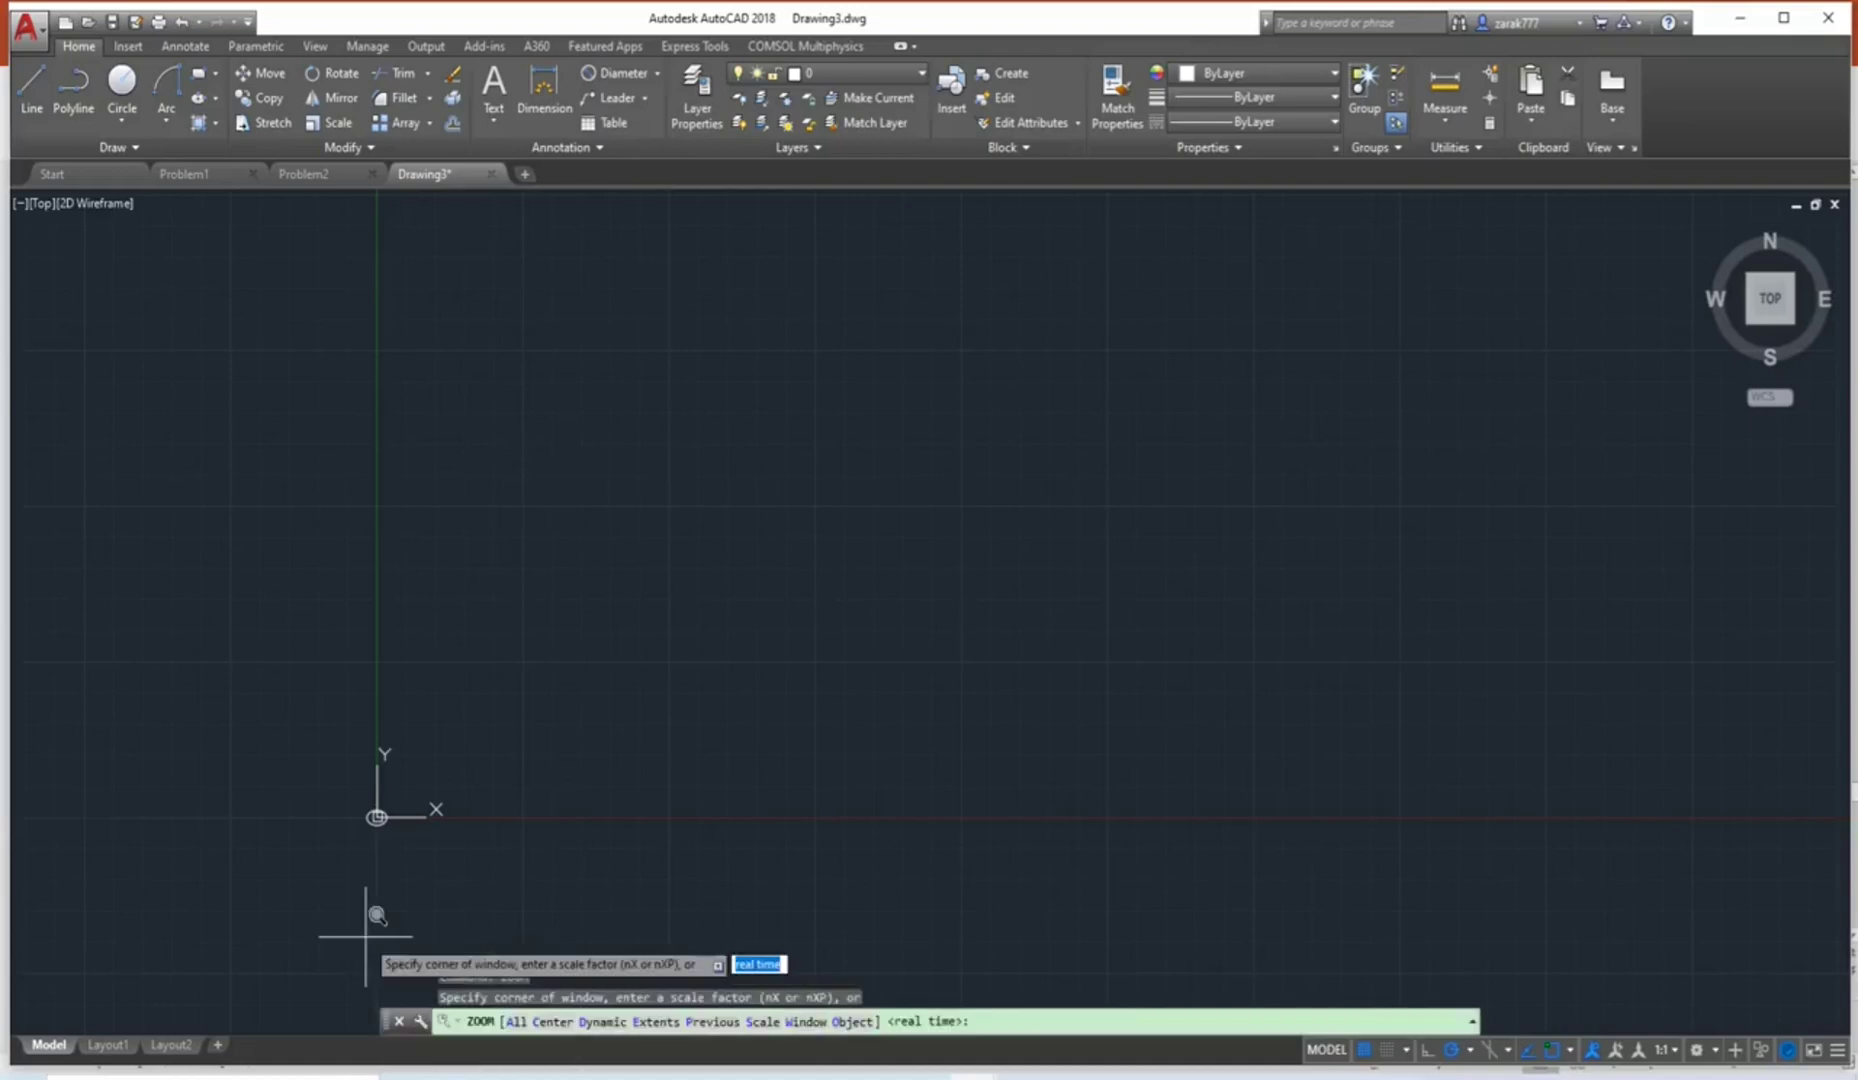
pyautogui.write('e')
pyautogui.press('Return')
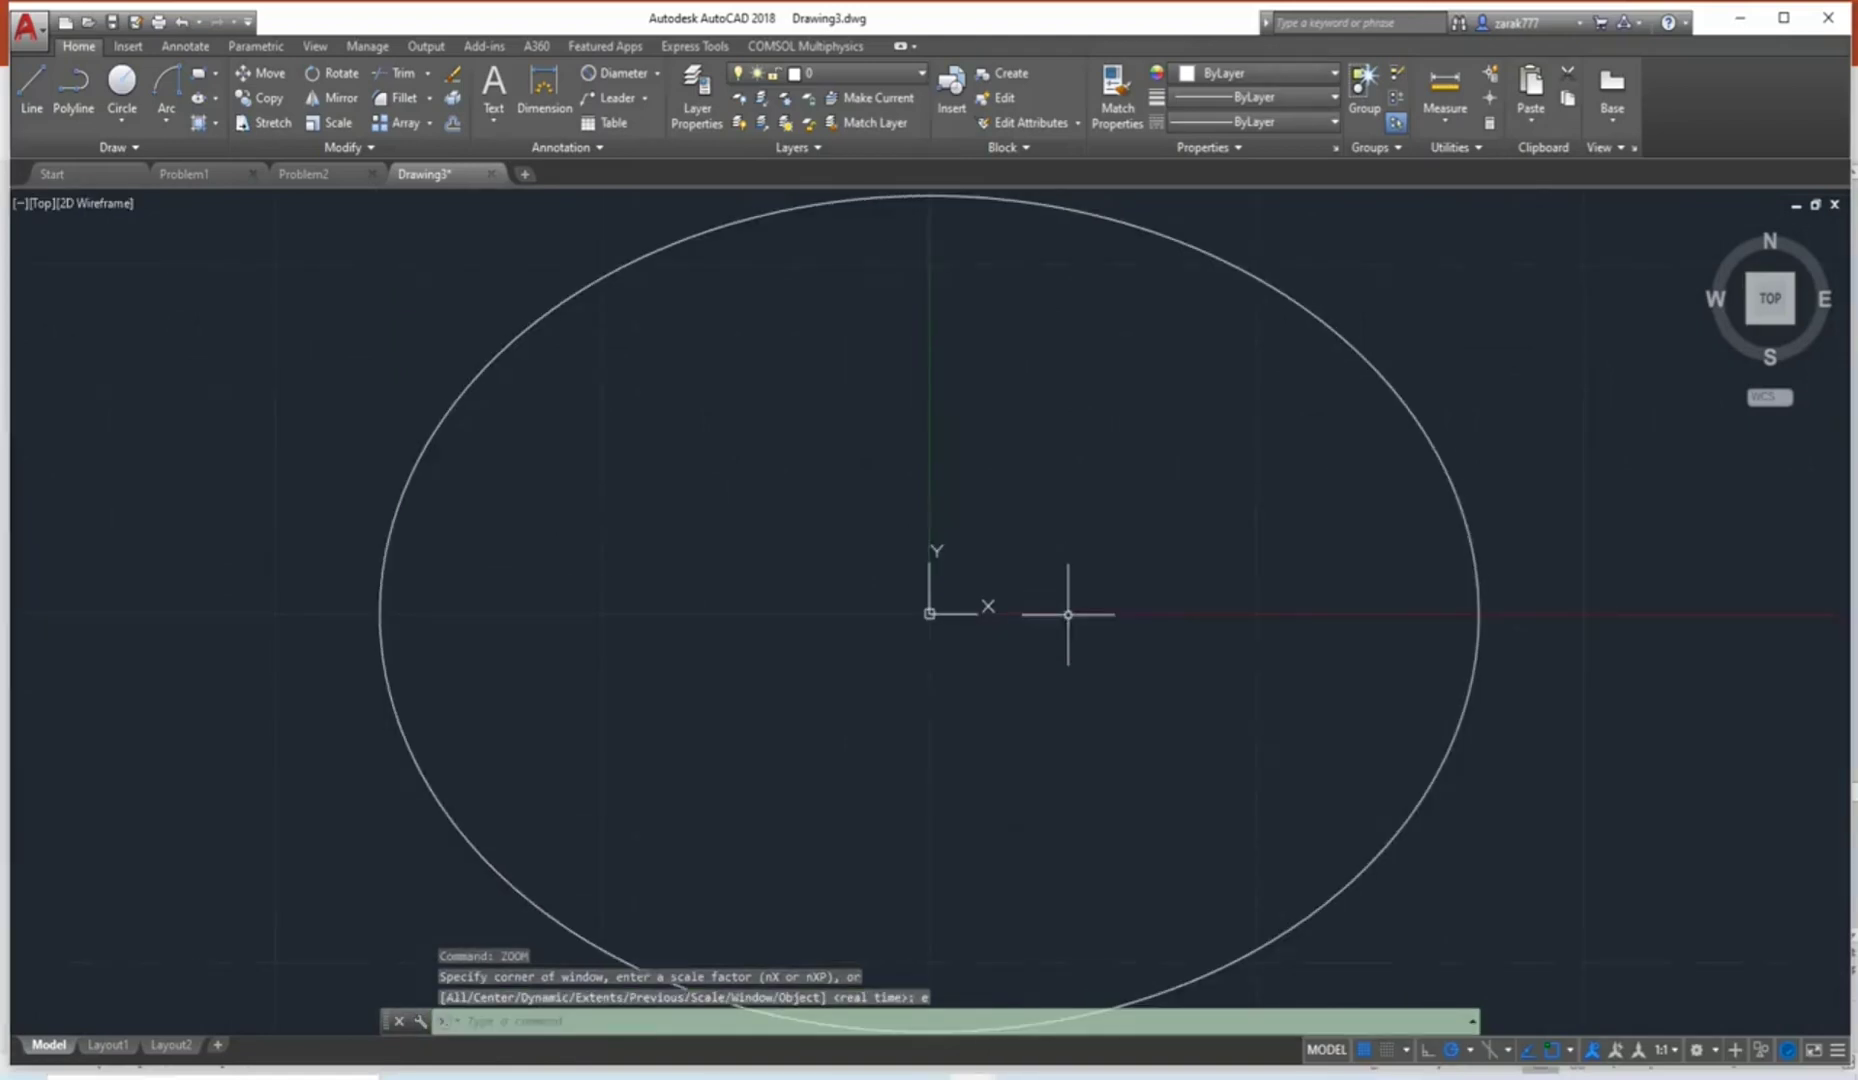
pyautogui.moveTo(1068, 614); pyautogui.dragTo(1074, 629, button='middle')
pyautogui.moveTo(1216, 686)
pyautogui.mouseDown(button='middle')
pyautogui.moveTo(1192, 663)
pyautogui.moveTo(943, 656)
pyautogui.mouseUp(button='middle')
pyautogui.scroll(-2, 1190, 662)
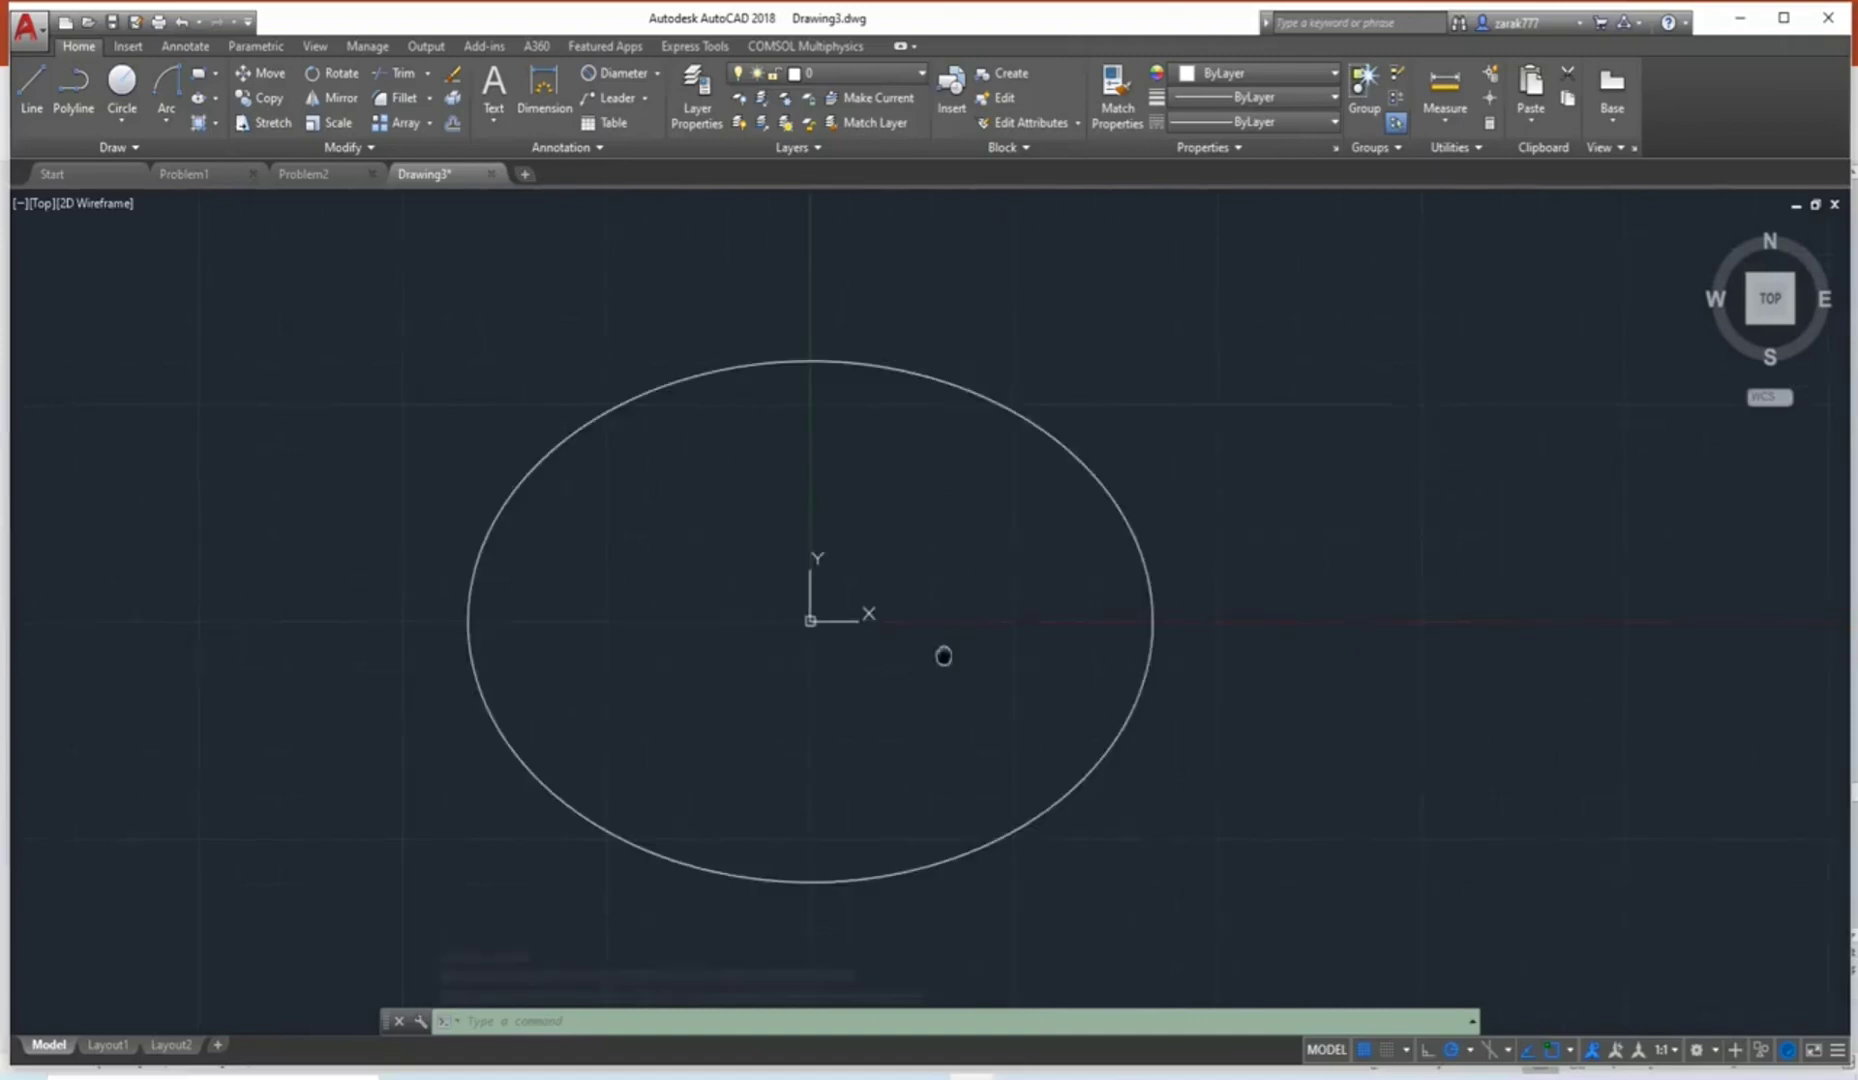
pyautogui.scroll(2, 943, 655)
pyautogui.scroll(-2, 943, 654)
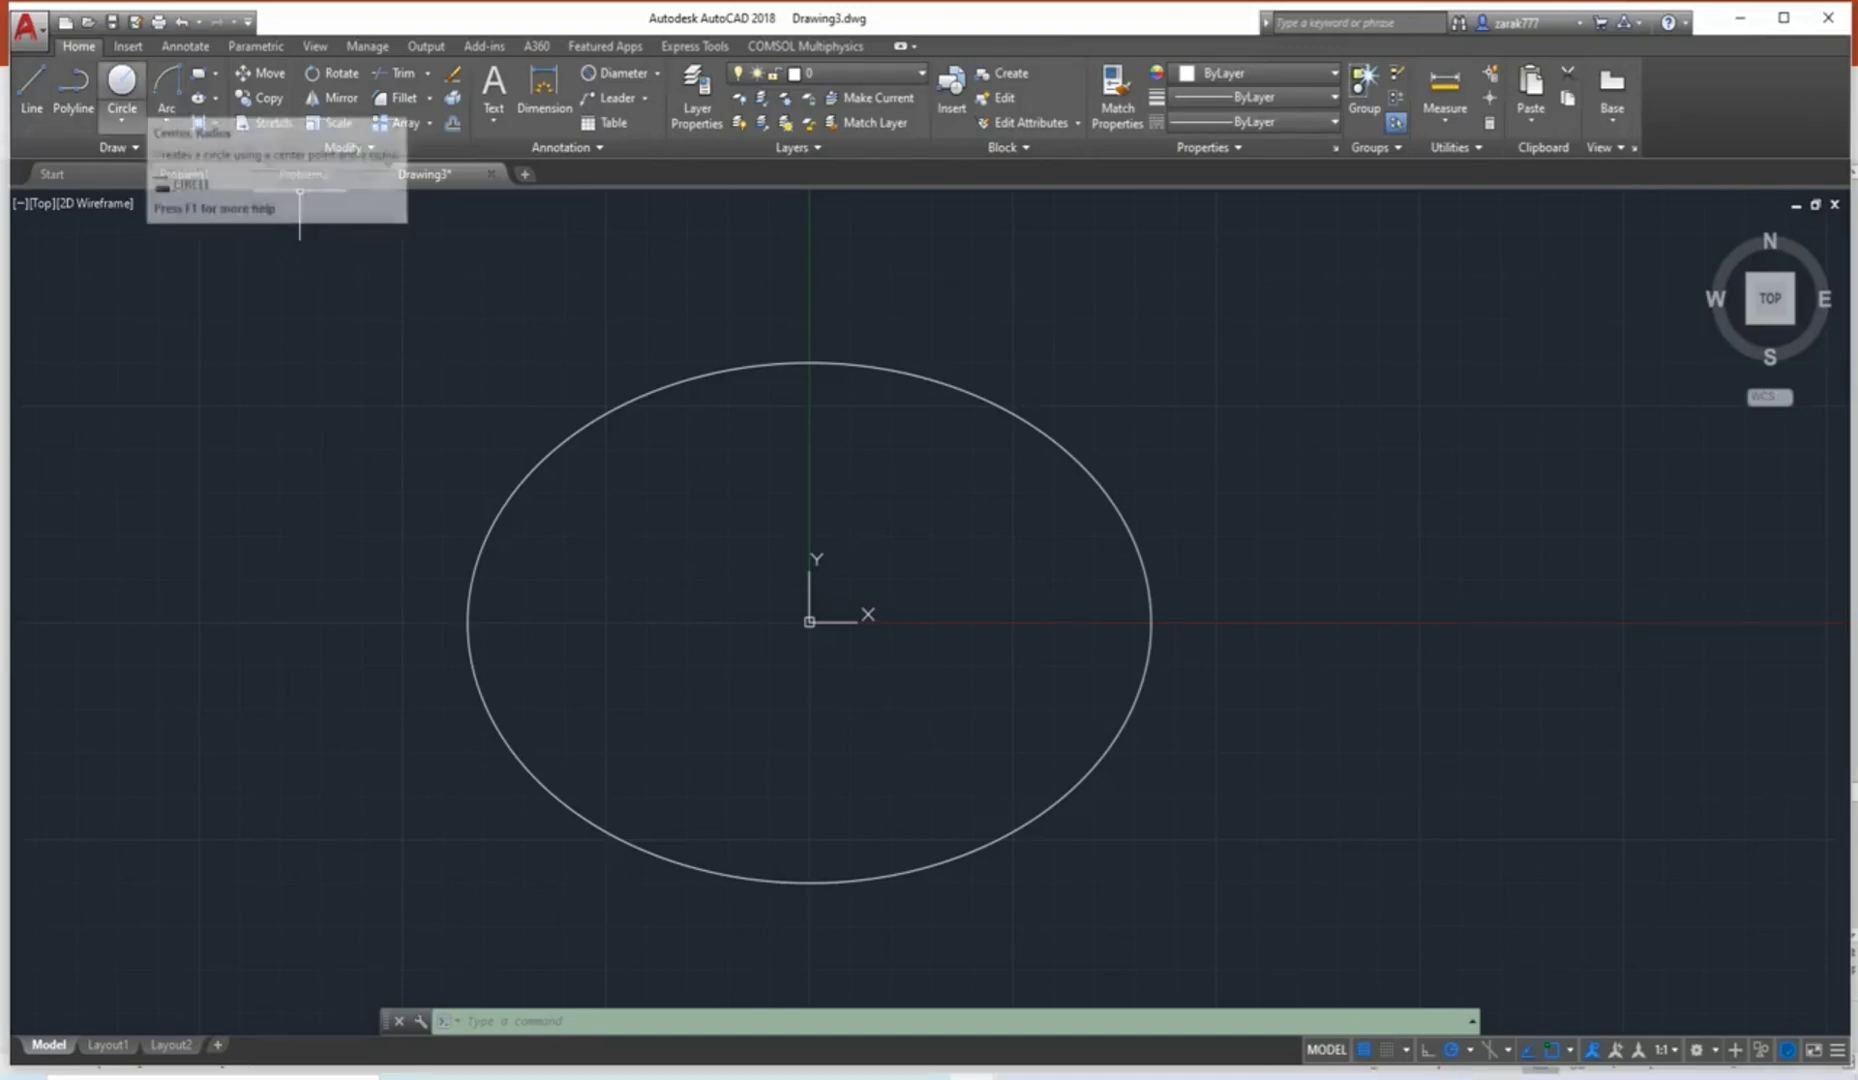
# Start the CIRCLE command, then cancel it from the right-click menu.
pyautogui.click(121, 82)
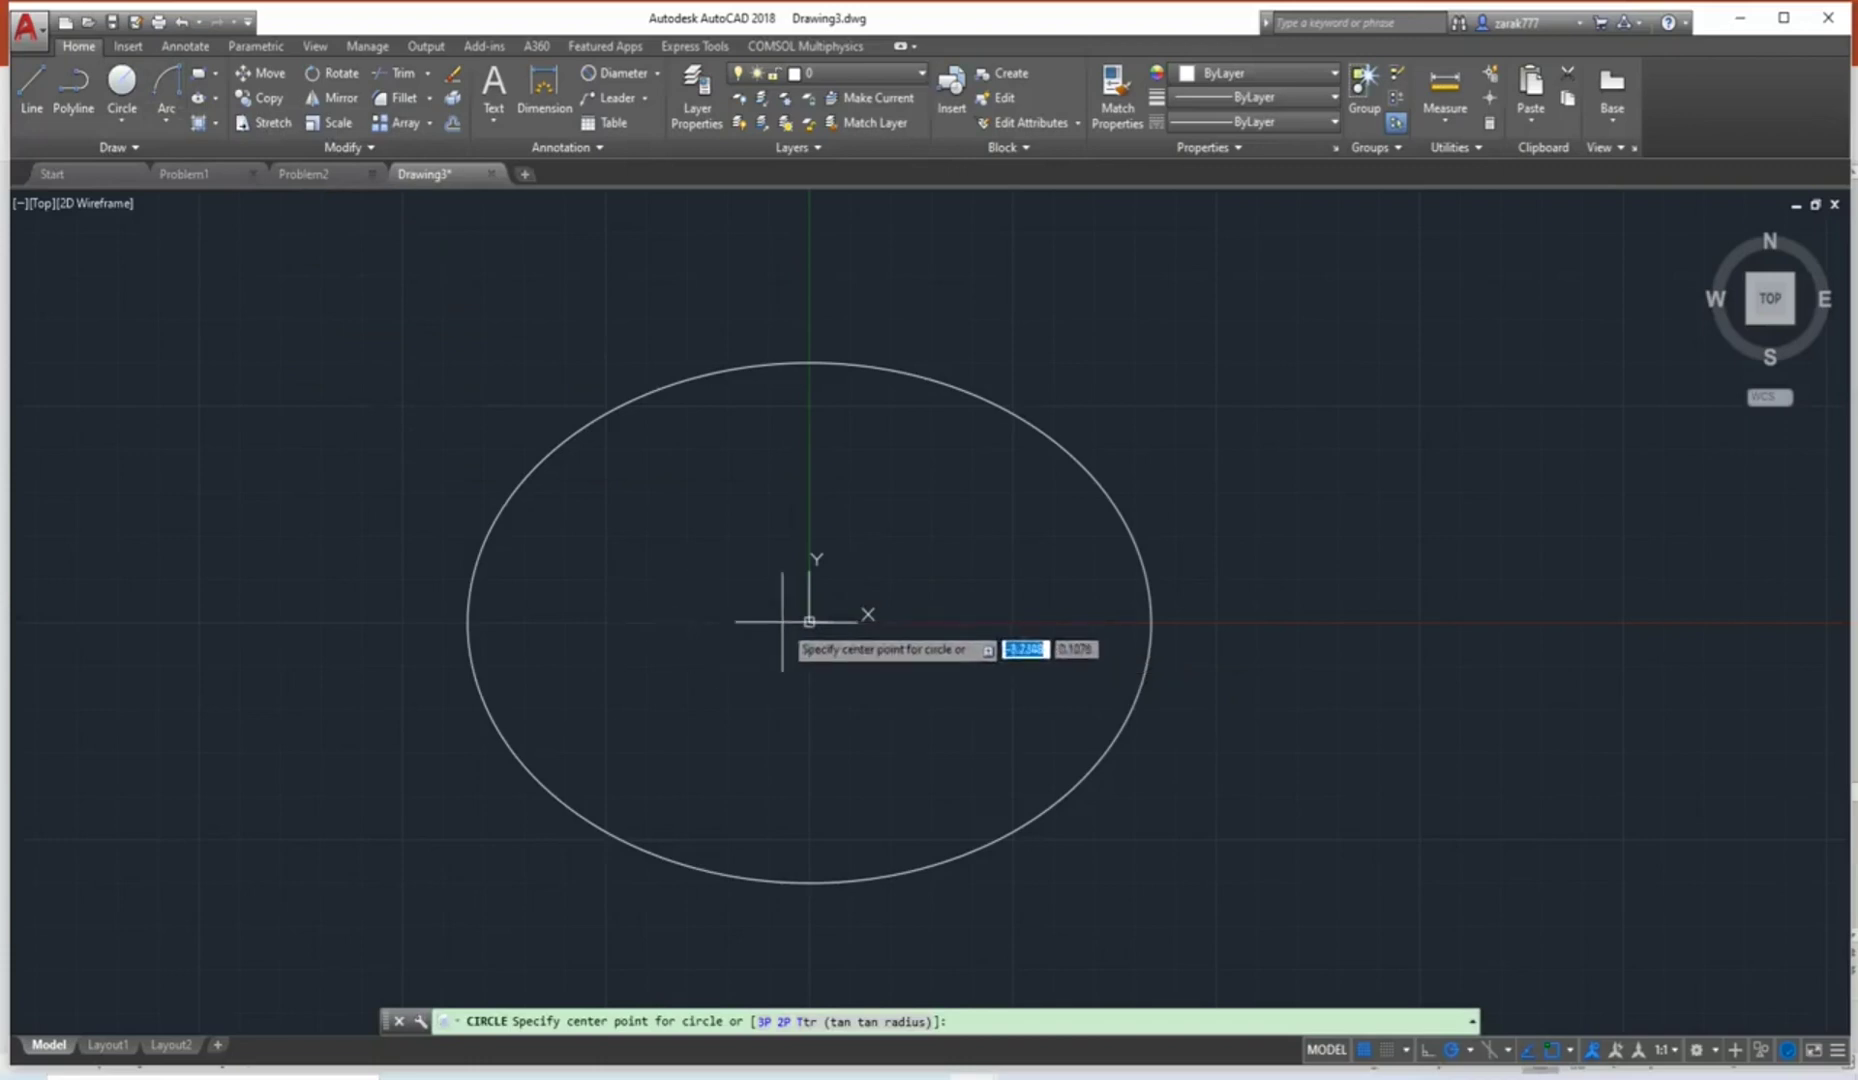
pyautogui.scroll(4, 806, 622)
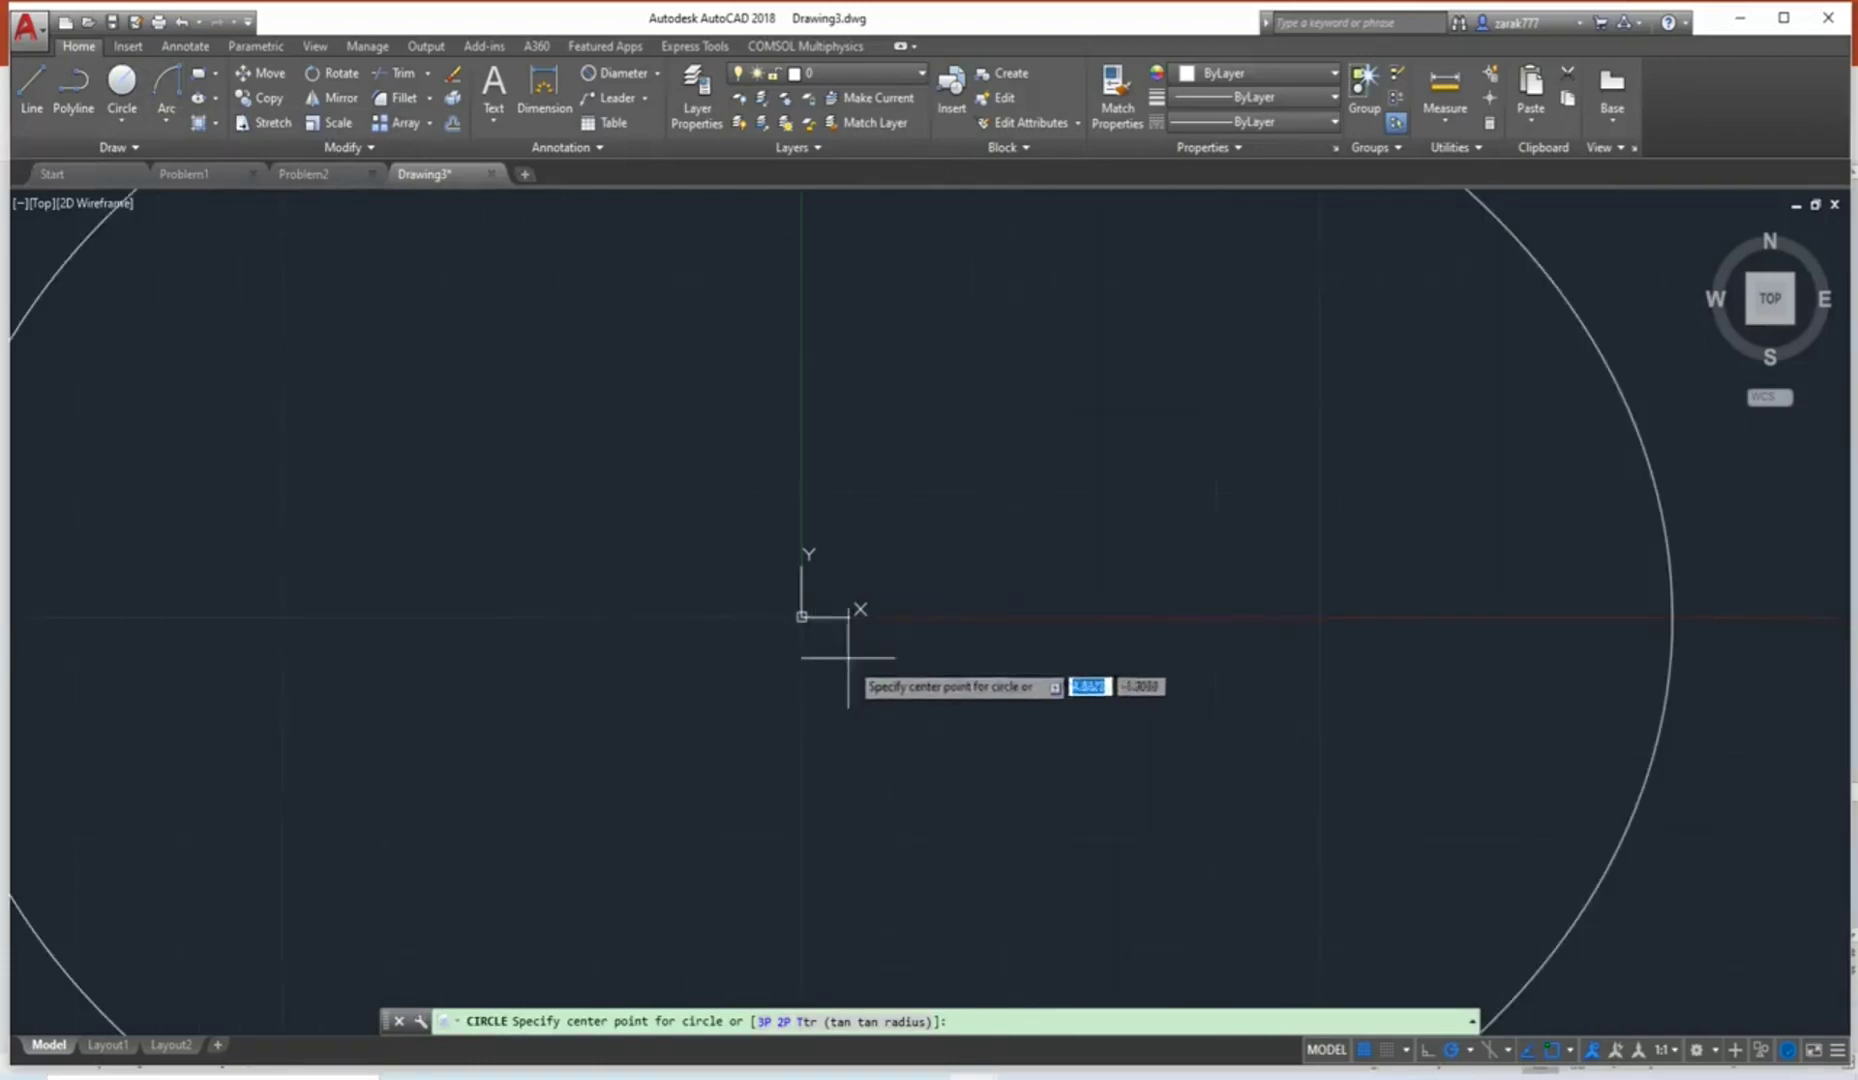
pyautogui.scroll(2, 802, 627)
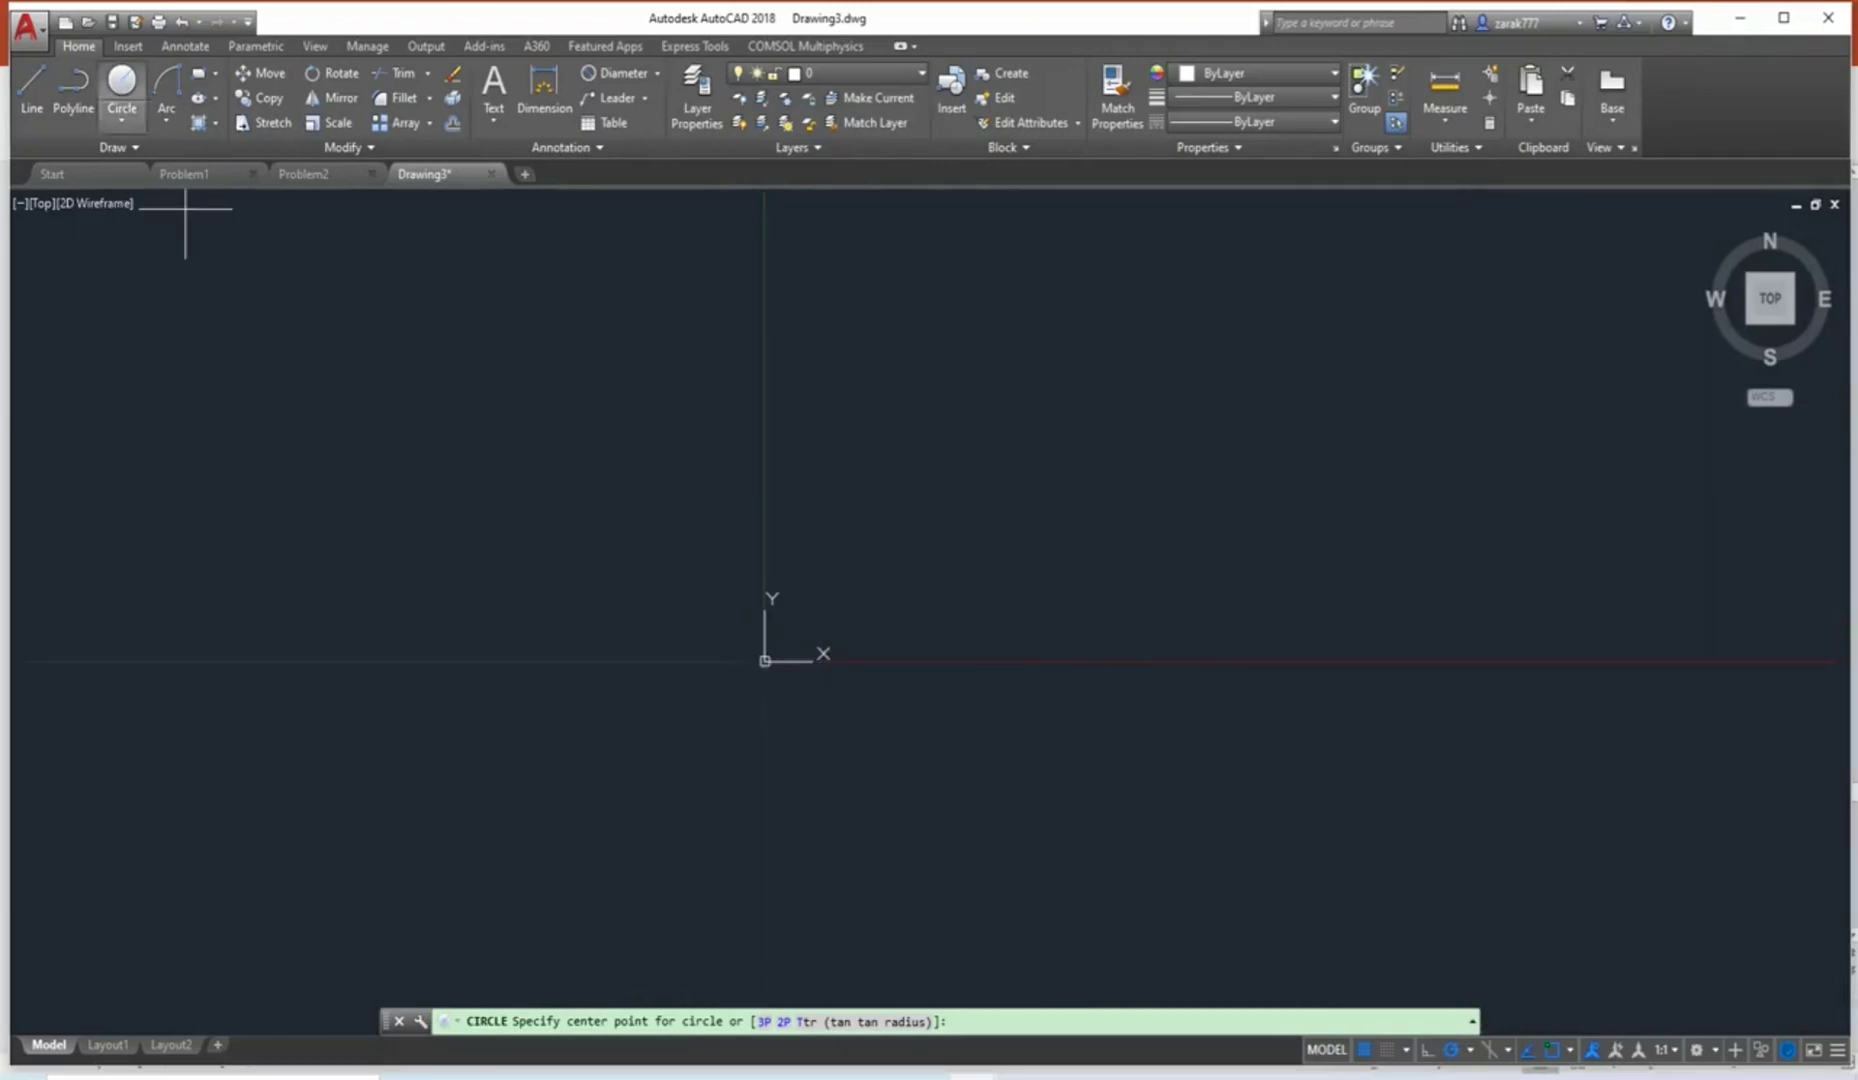
pyautogui.click(121, 85)
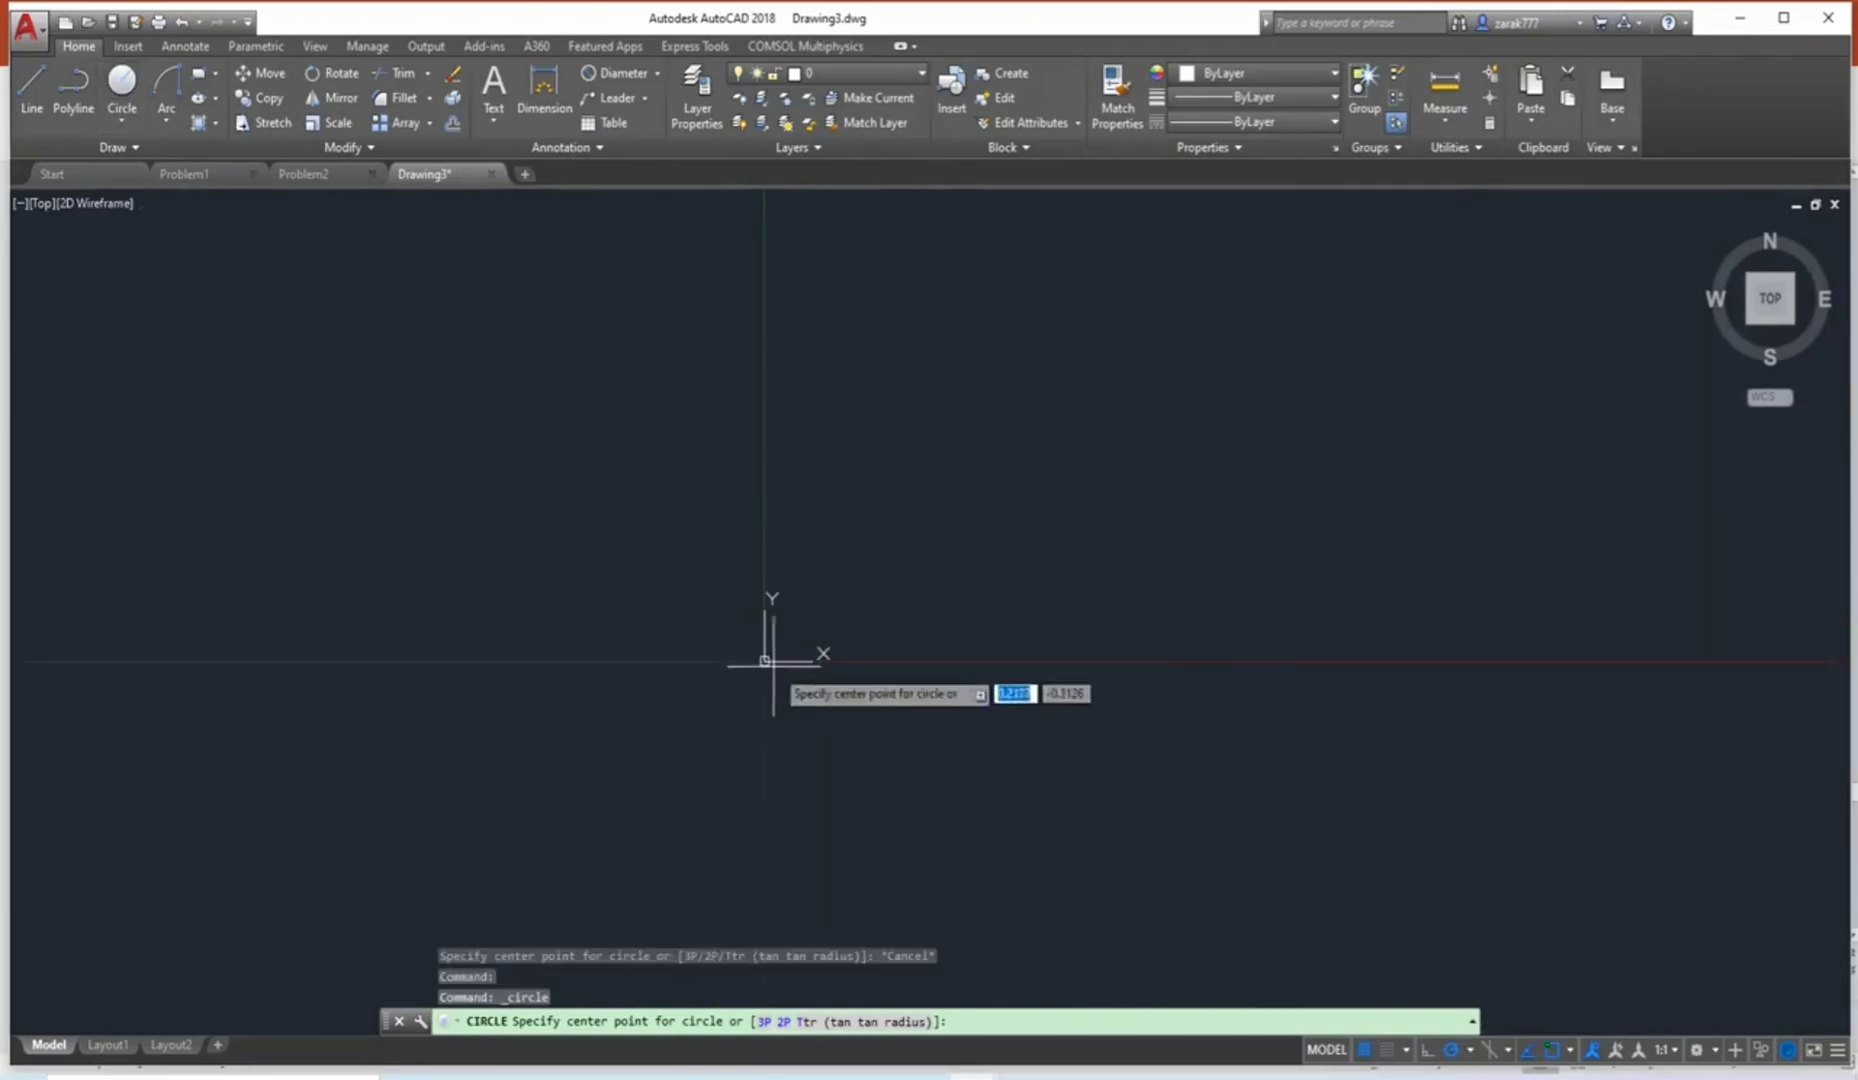
pyautogui.scroll(-2, 767, 660)
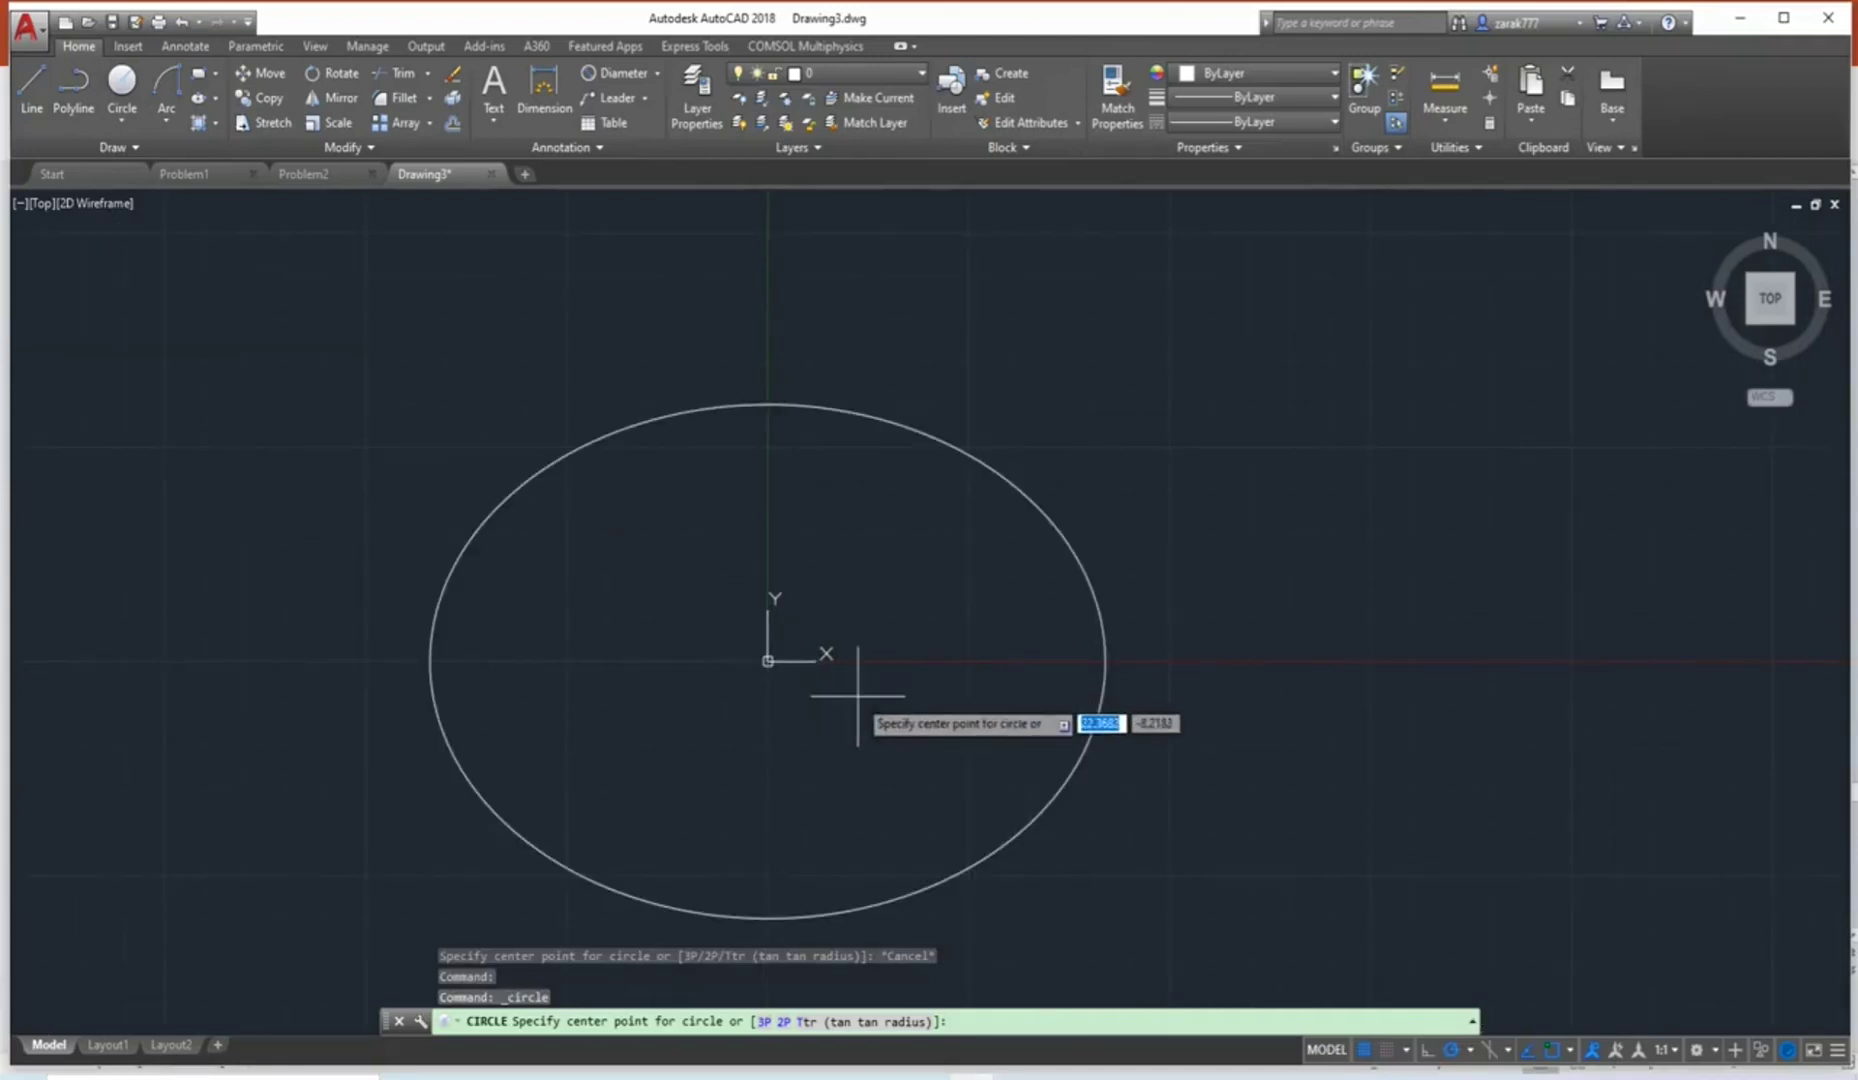
pyautogui.rightClick(857, 695)
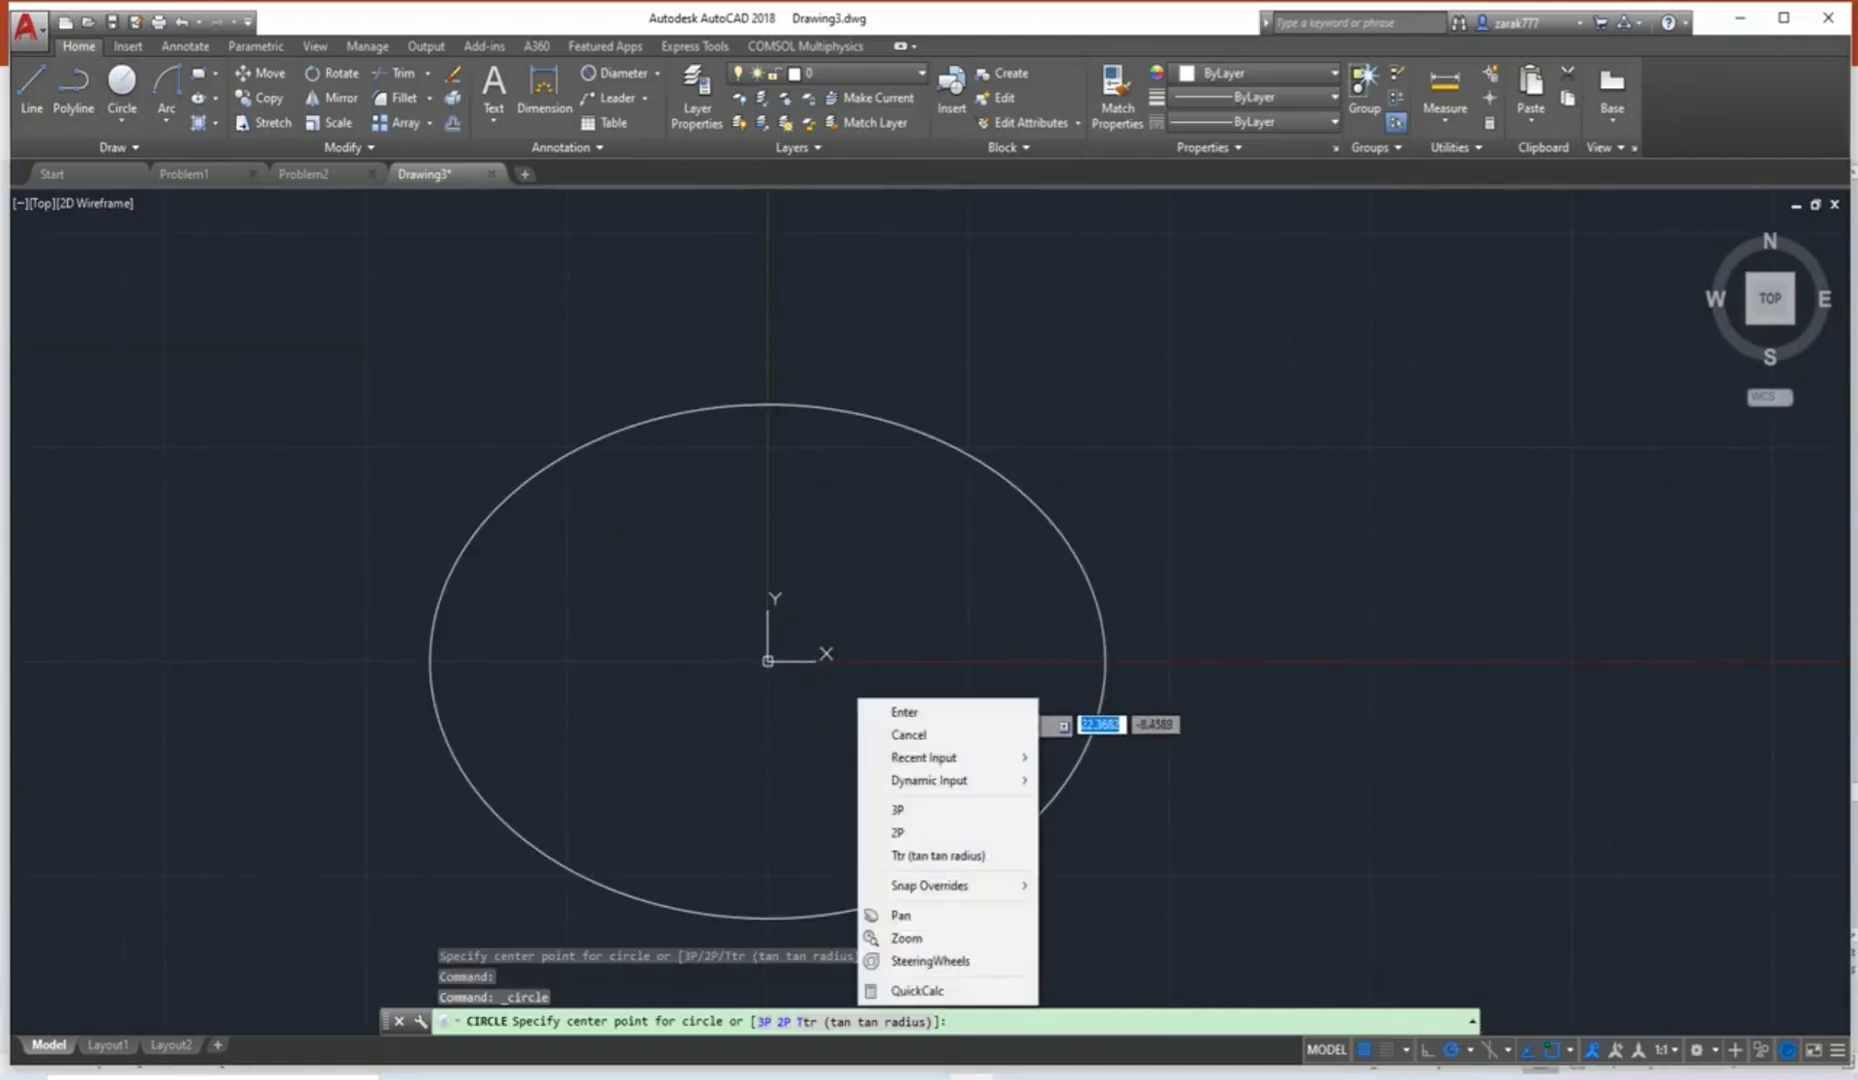
pyautogui.click(908, 734)
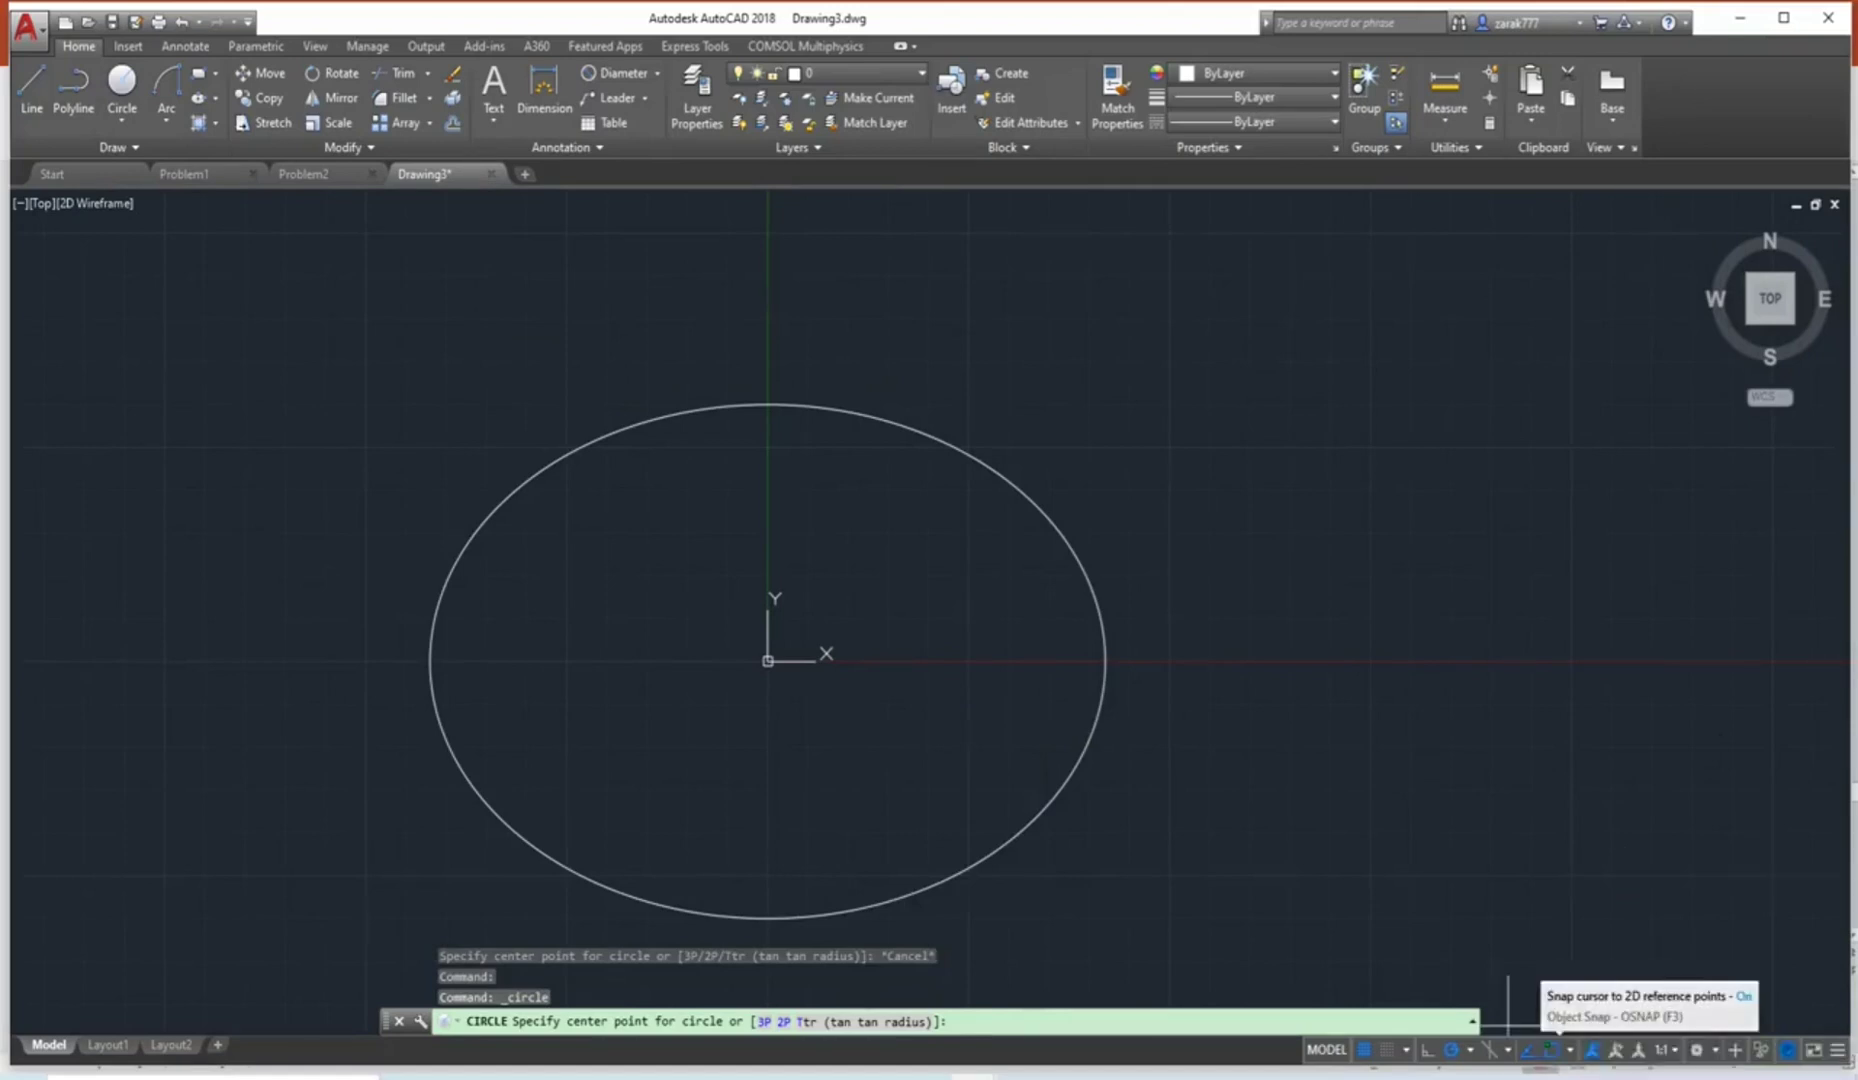
# Check the object snap modes and toggle Object Snap Tracking with F11.
pyautogui.rightClick(1551, 1049)
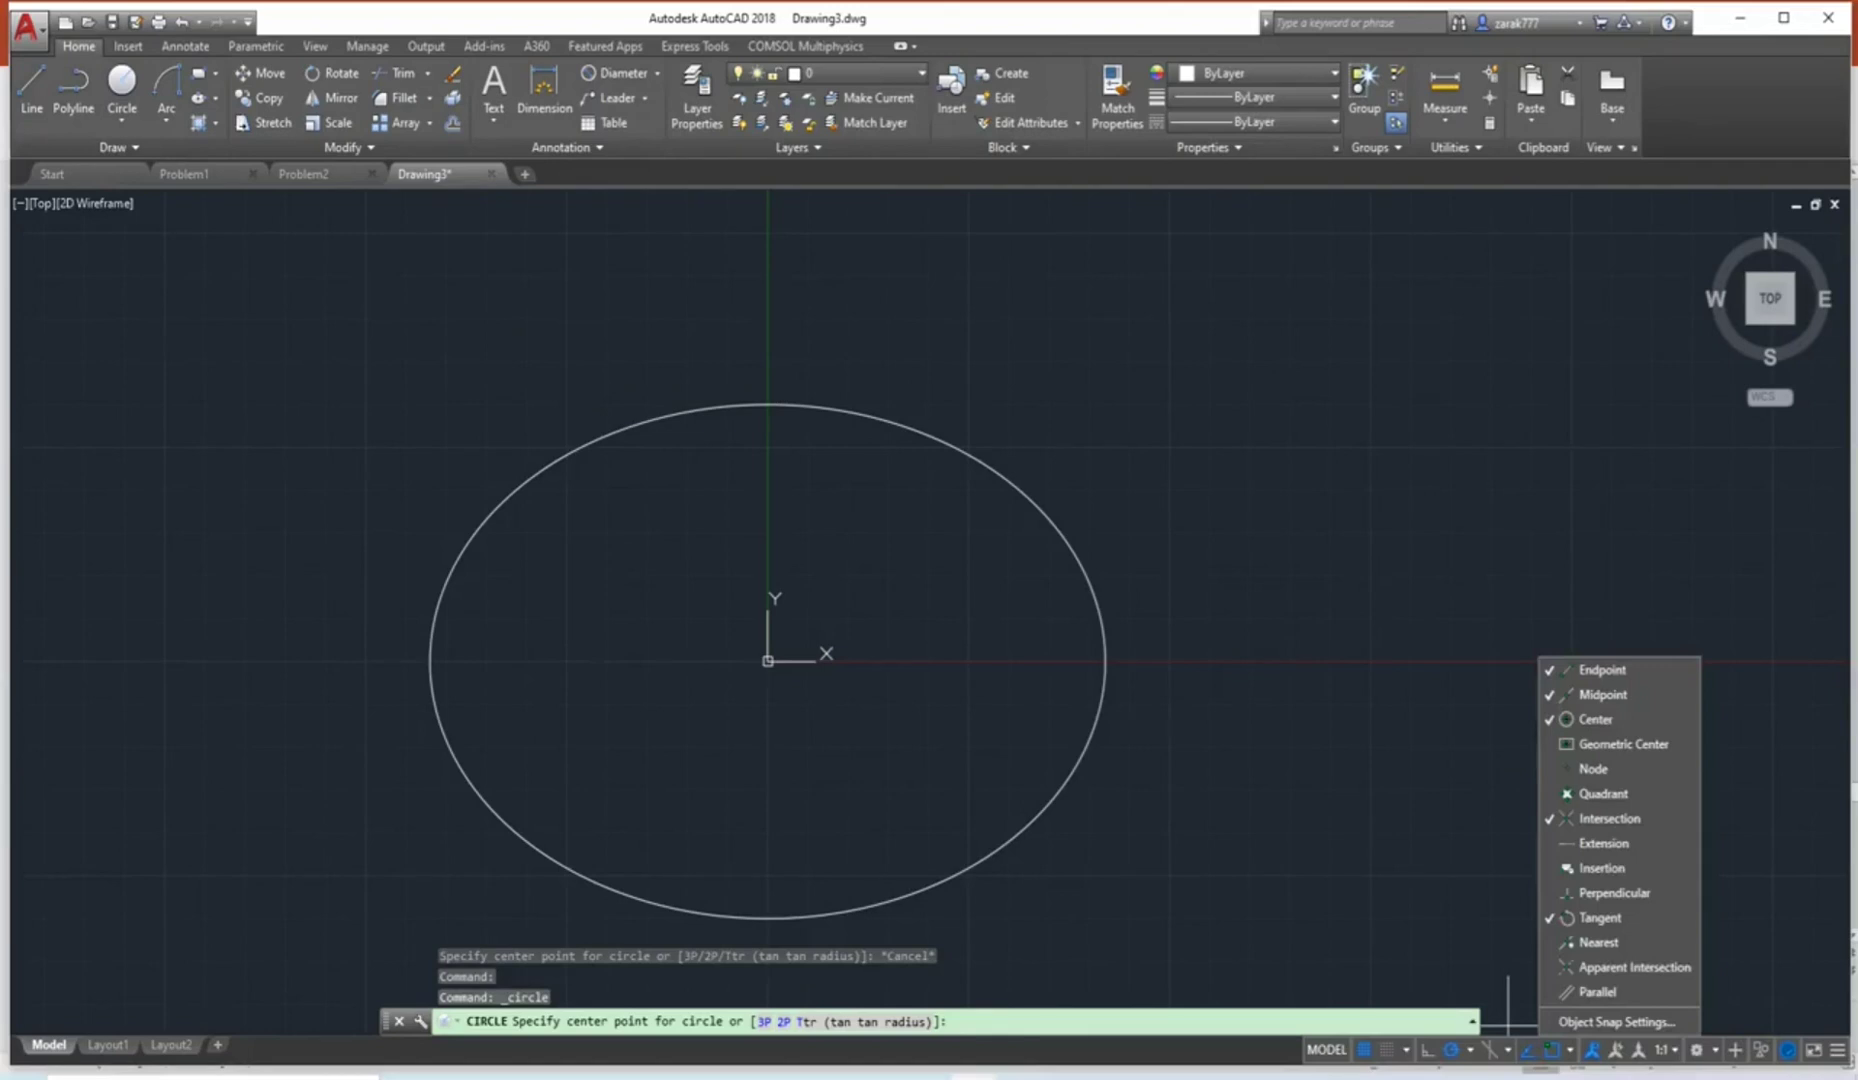
pyautogui.click(1508, 1025)
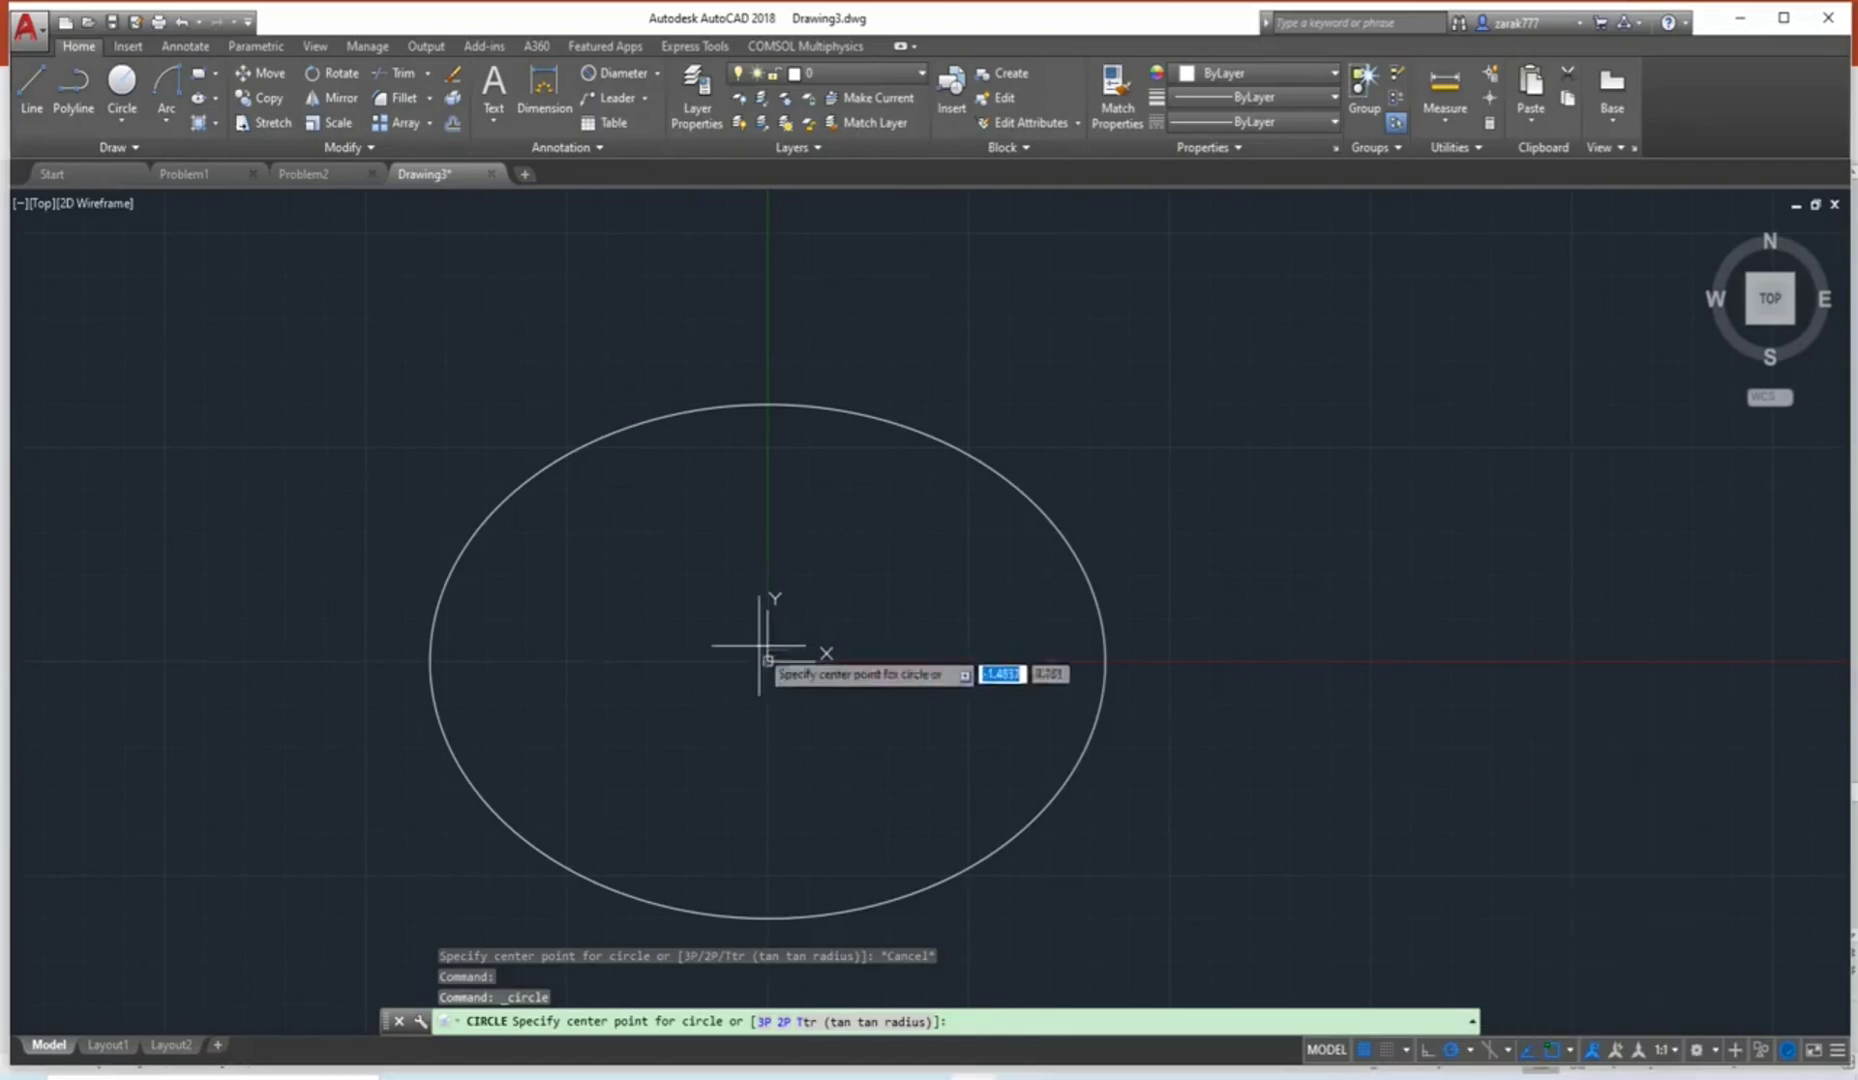
pyautogui.scroll(4, 767, 660)
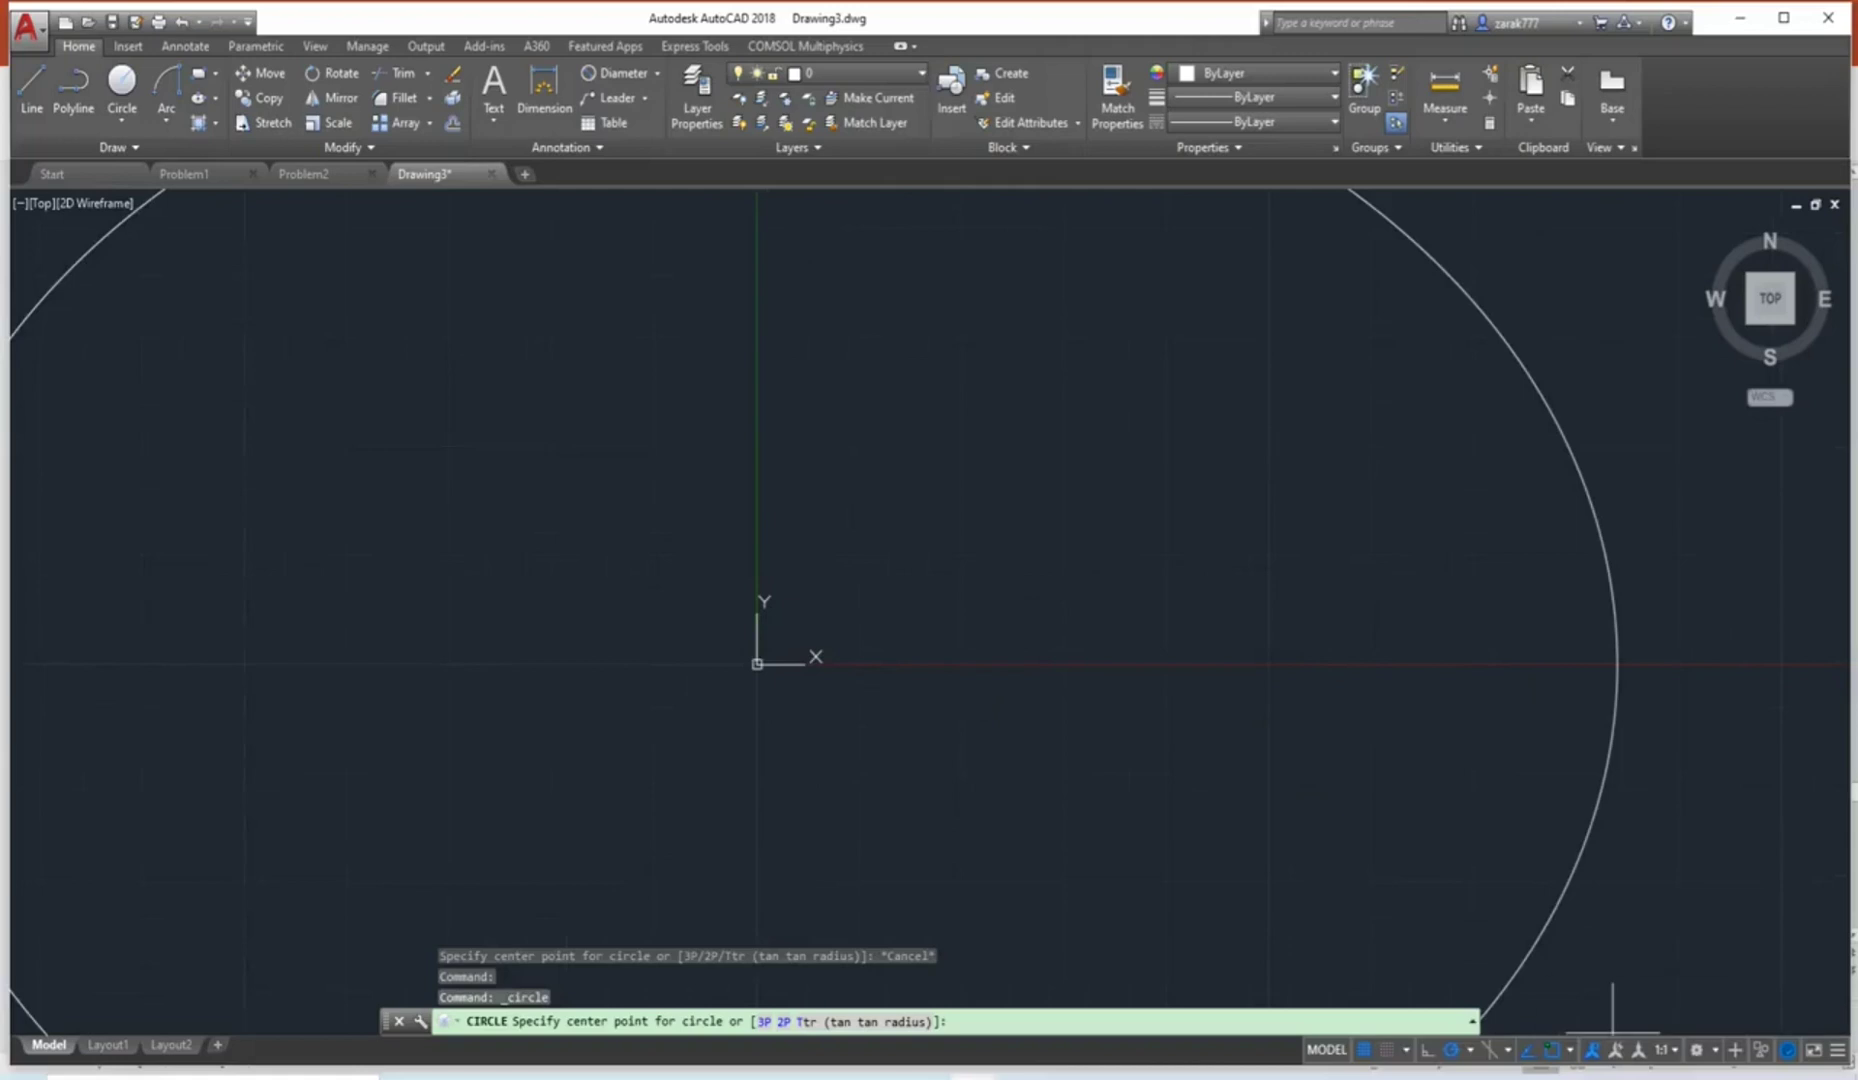
pyautogui.press('F11')
pyautogui.press('F11')
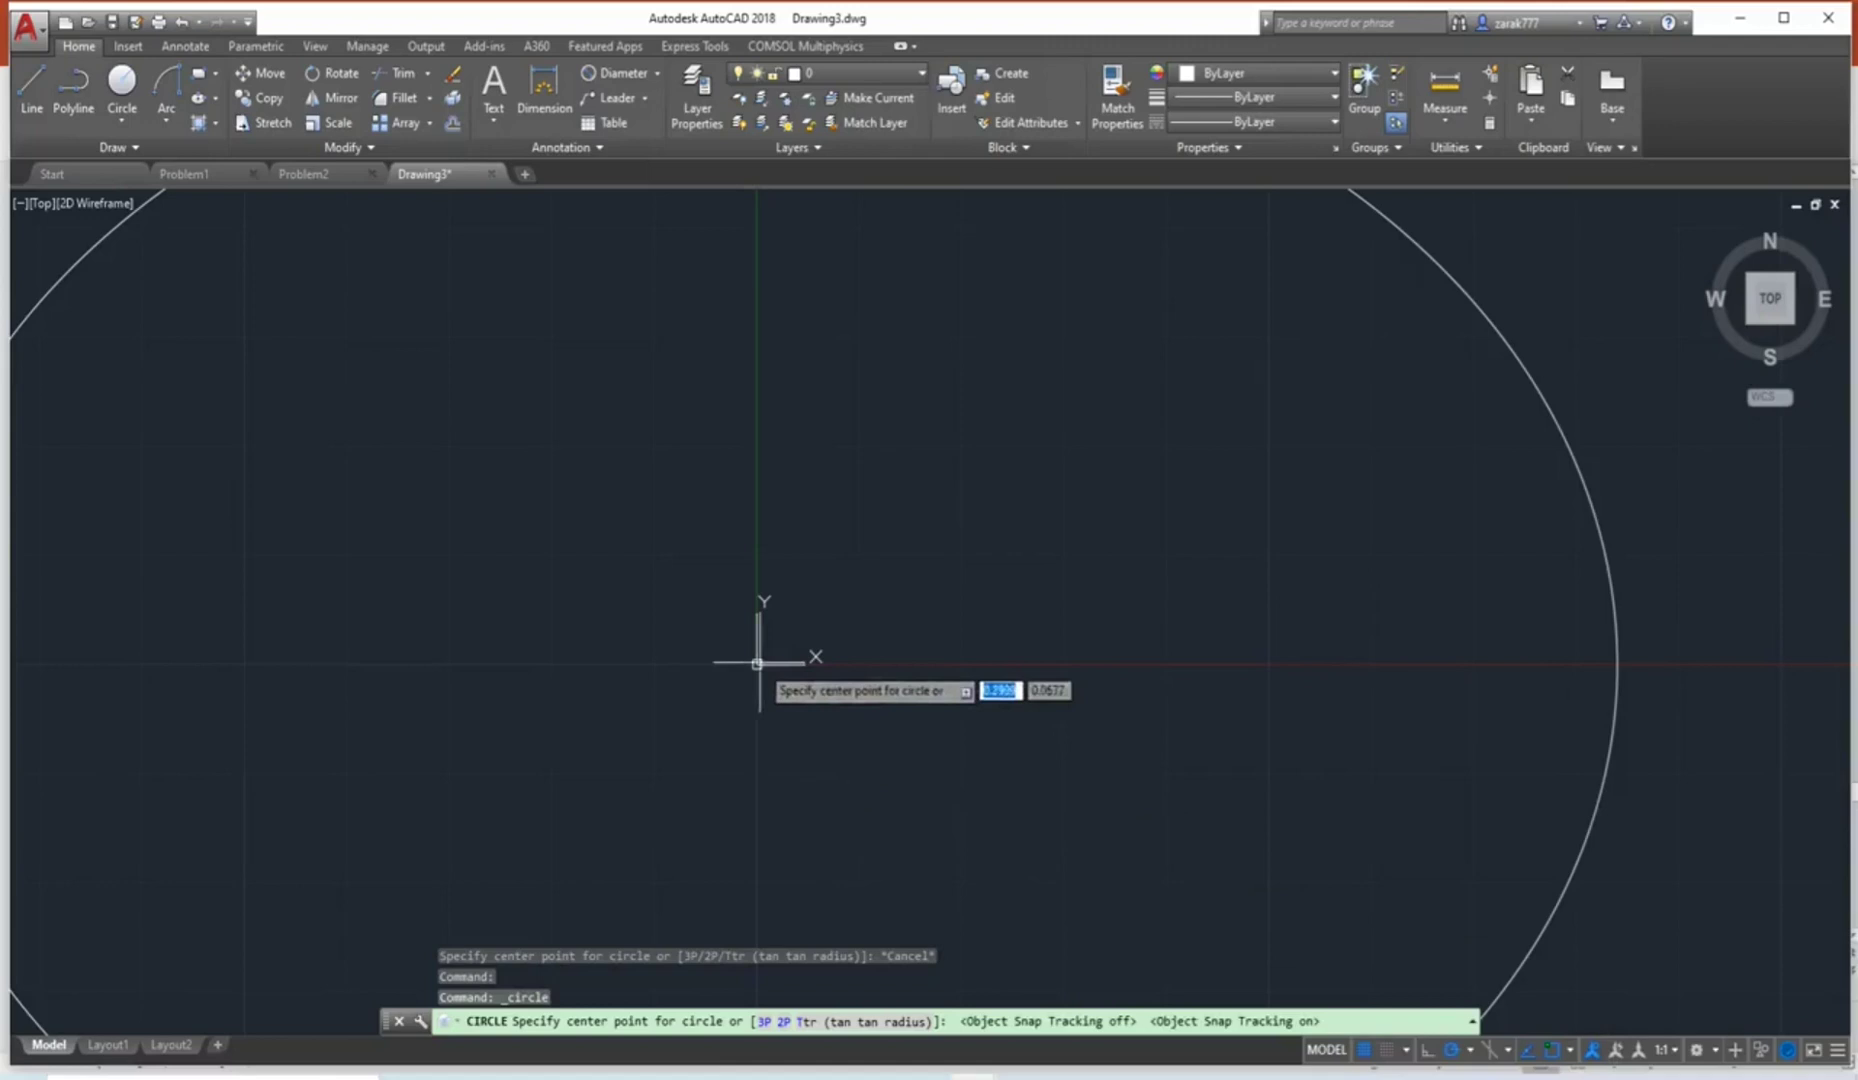
pyautogui.scroll(2, 759, 666)
pyautogui.scroll(-2, 760, 670)
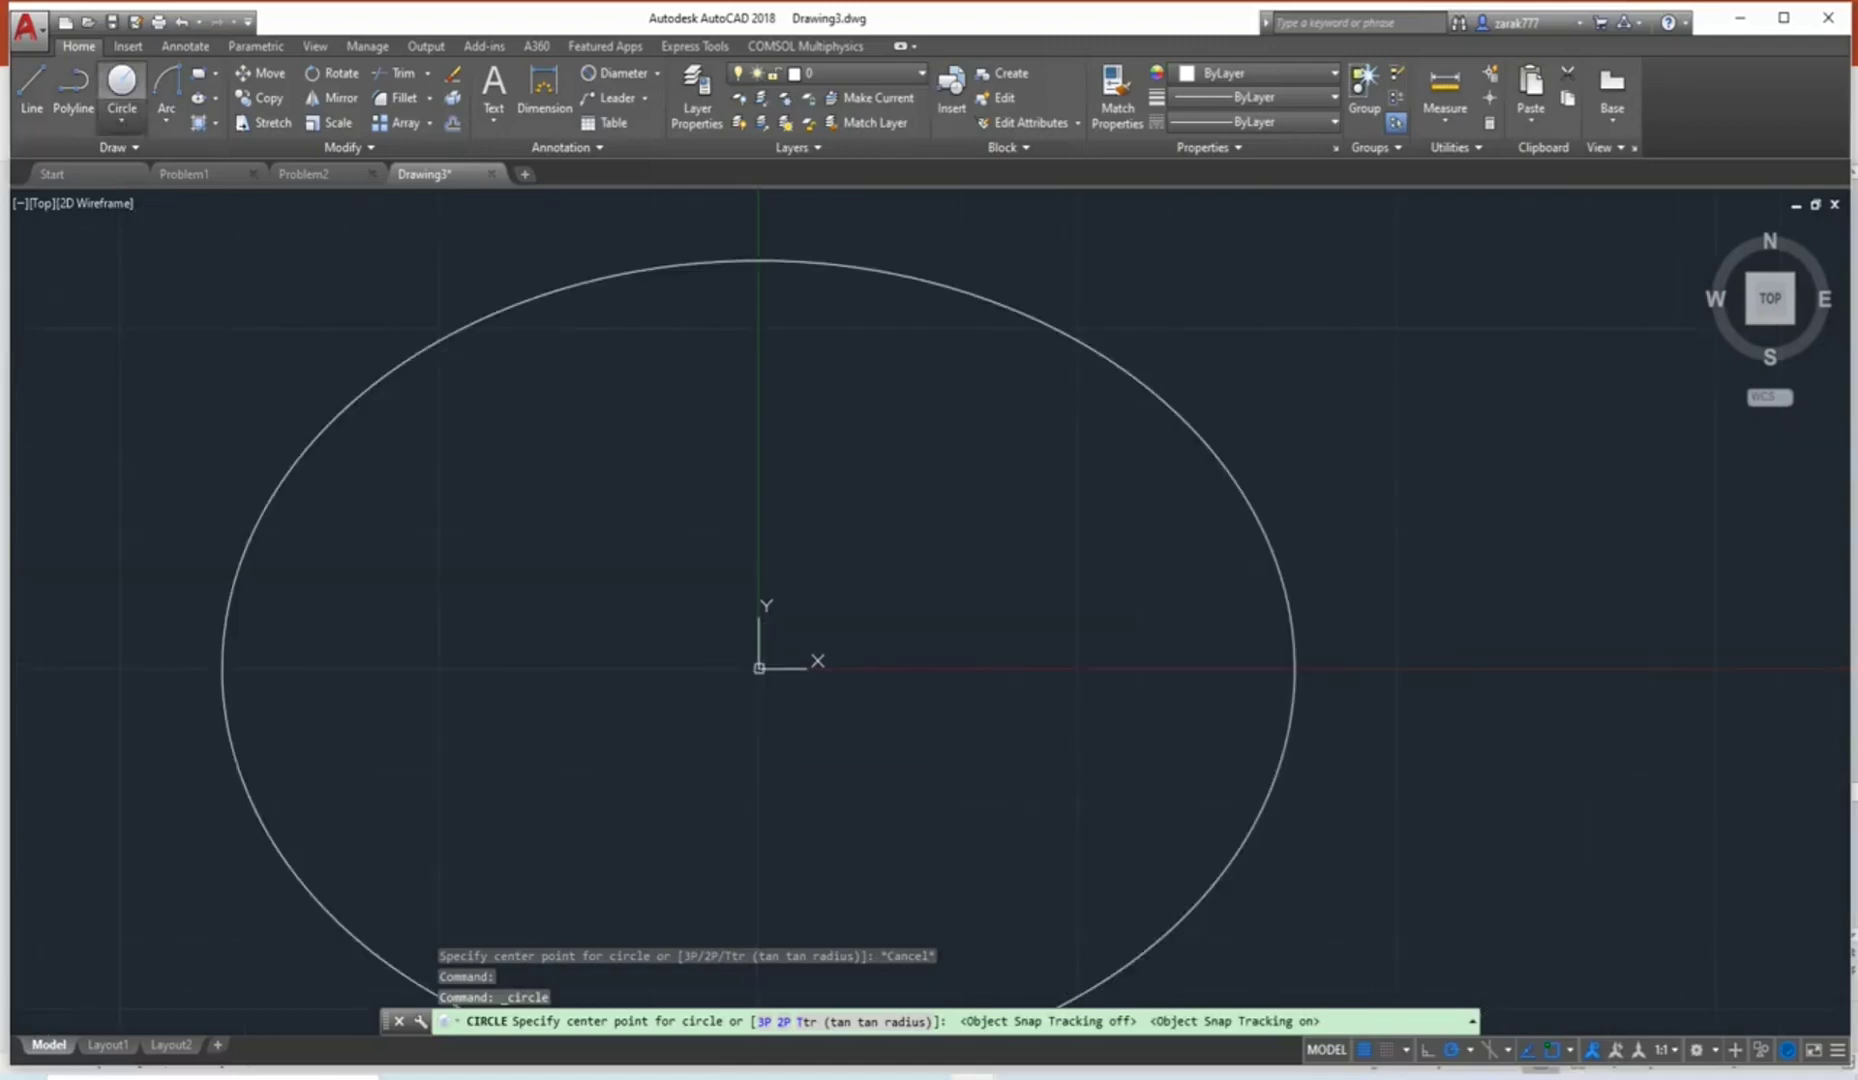
# Restart CIRCLE and track along the X axis from the origin, recentring the view.
pyautogui.press('Escape')
pyautogui.press('space')
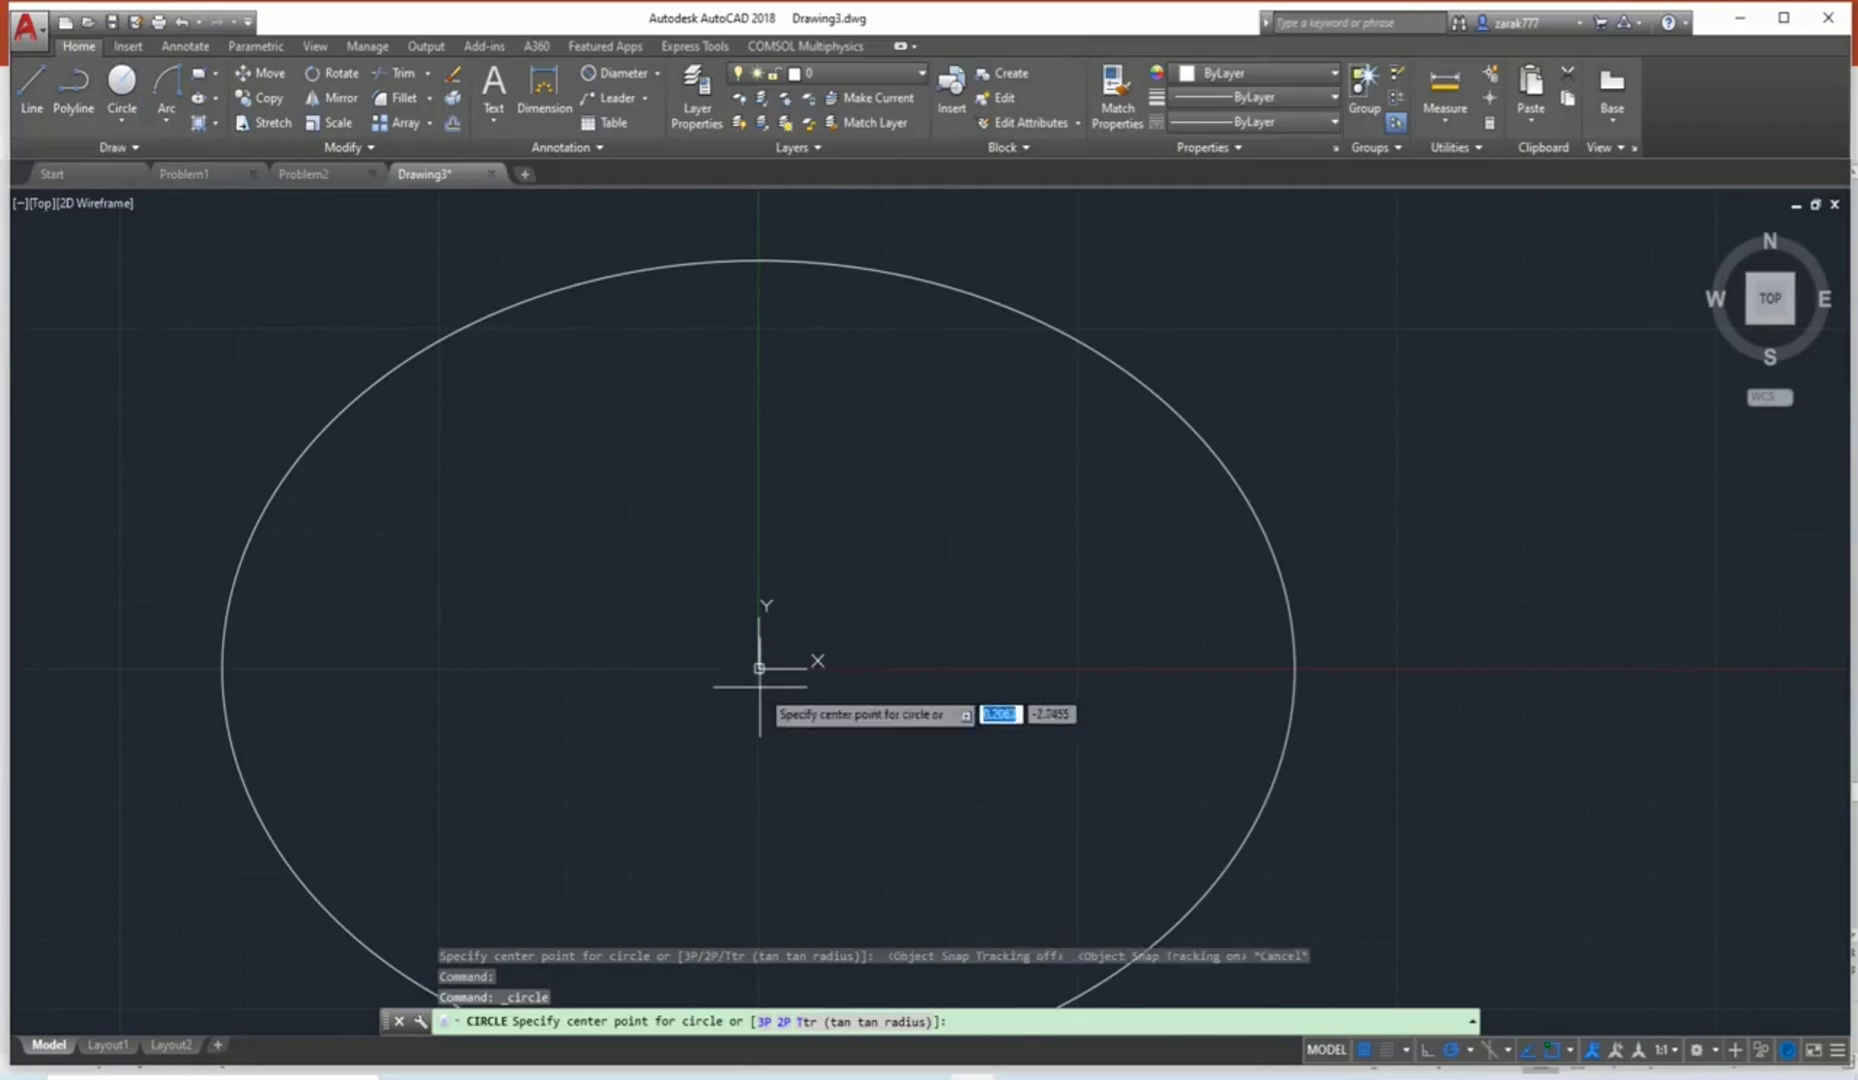
pyautogui.scroll(8, 759, 687)
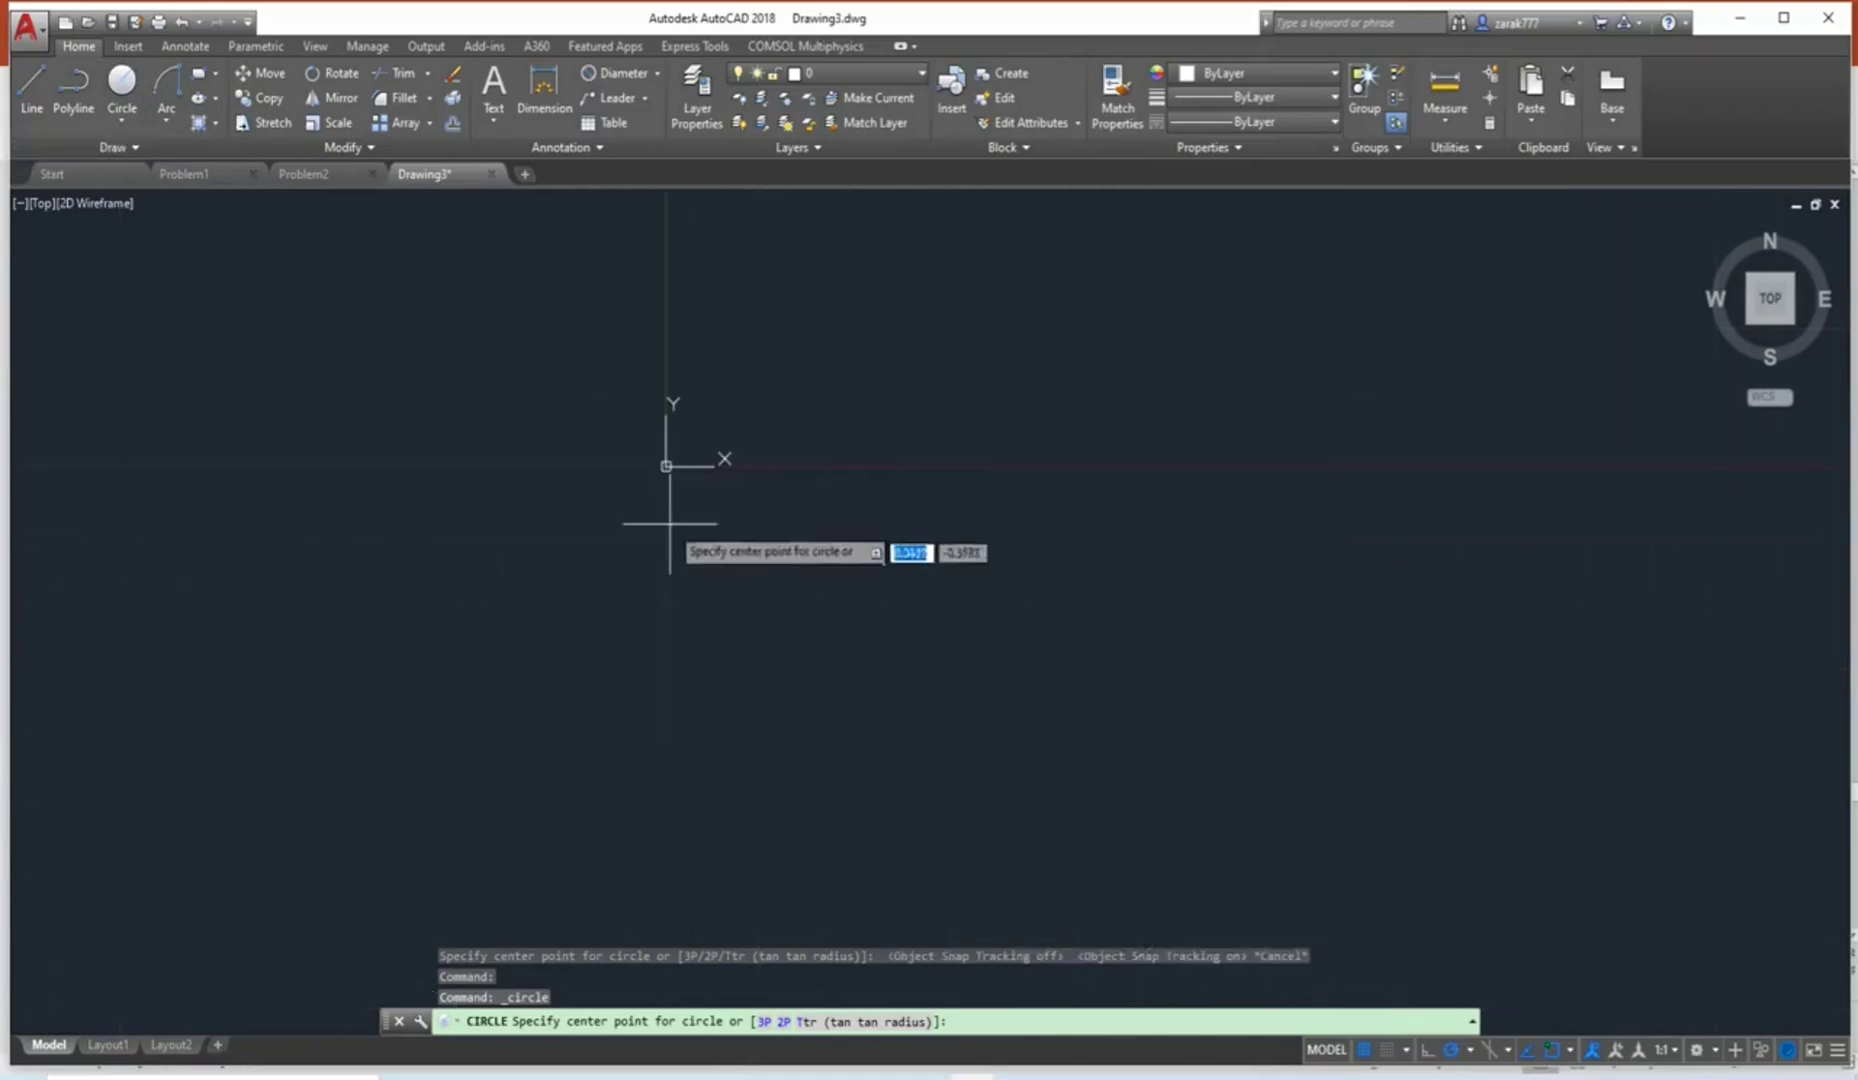
pyautogui.click(668, 467)
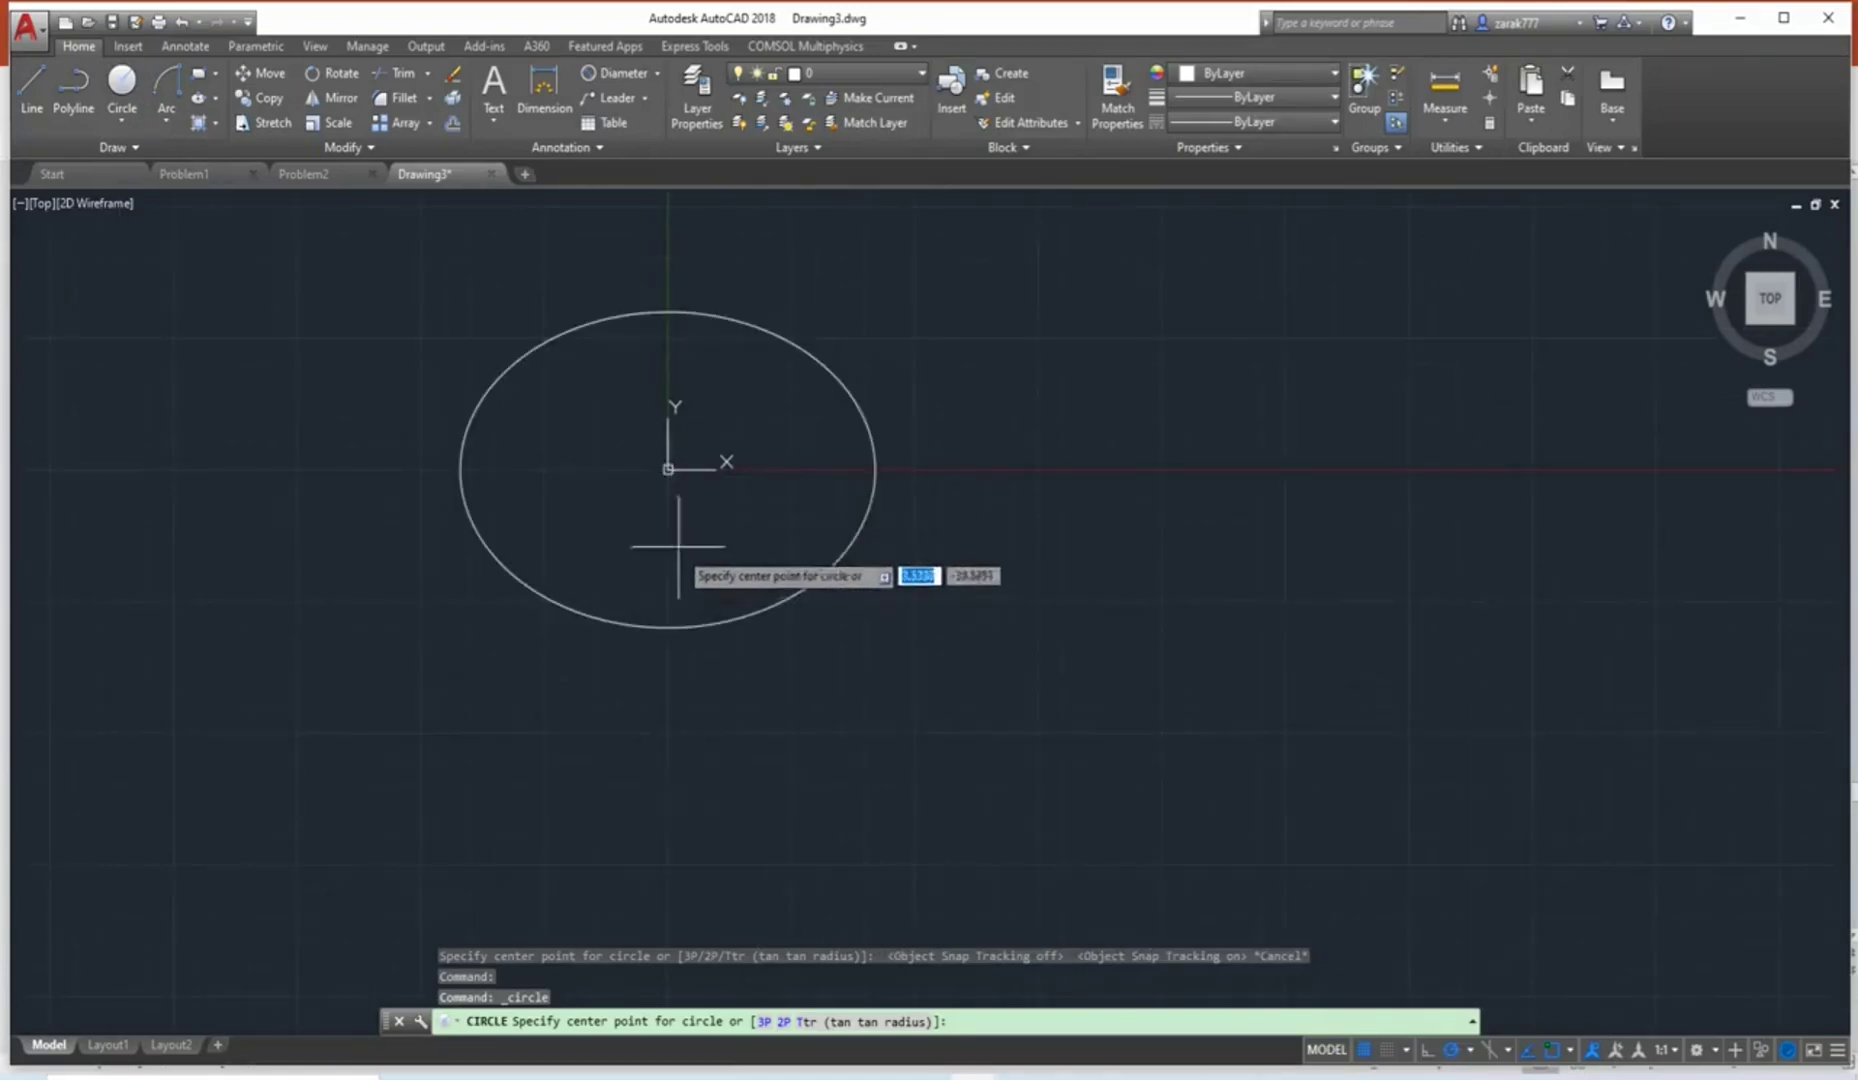
pyautogui.scroll(4, 688, 506)
pyautogui.scroll(-2, 688, 506)
pyautogui.moveTo(688, 506); pyautogui.dragTo(680, 680, button='middle')
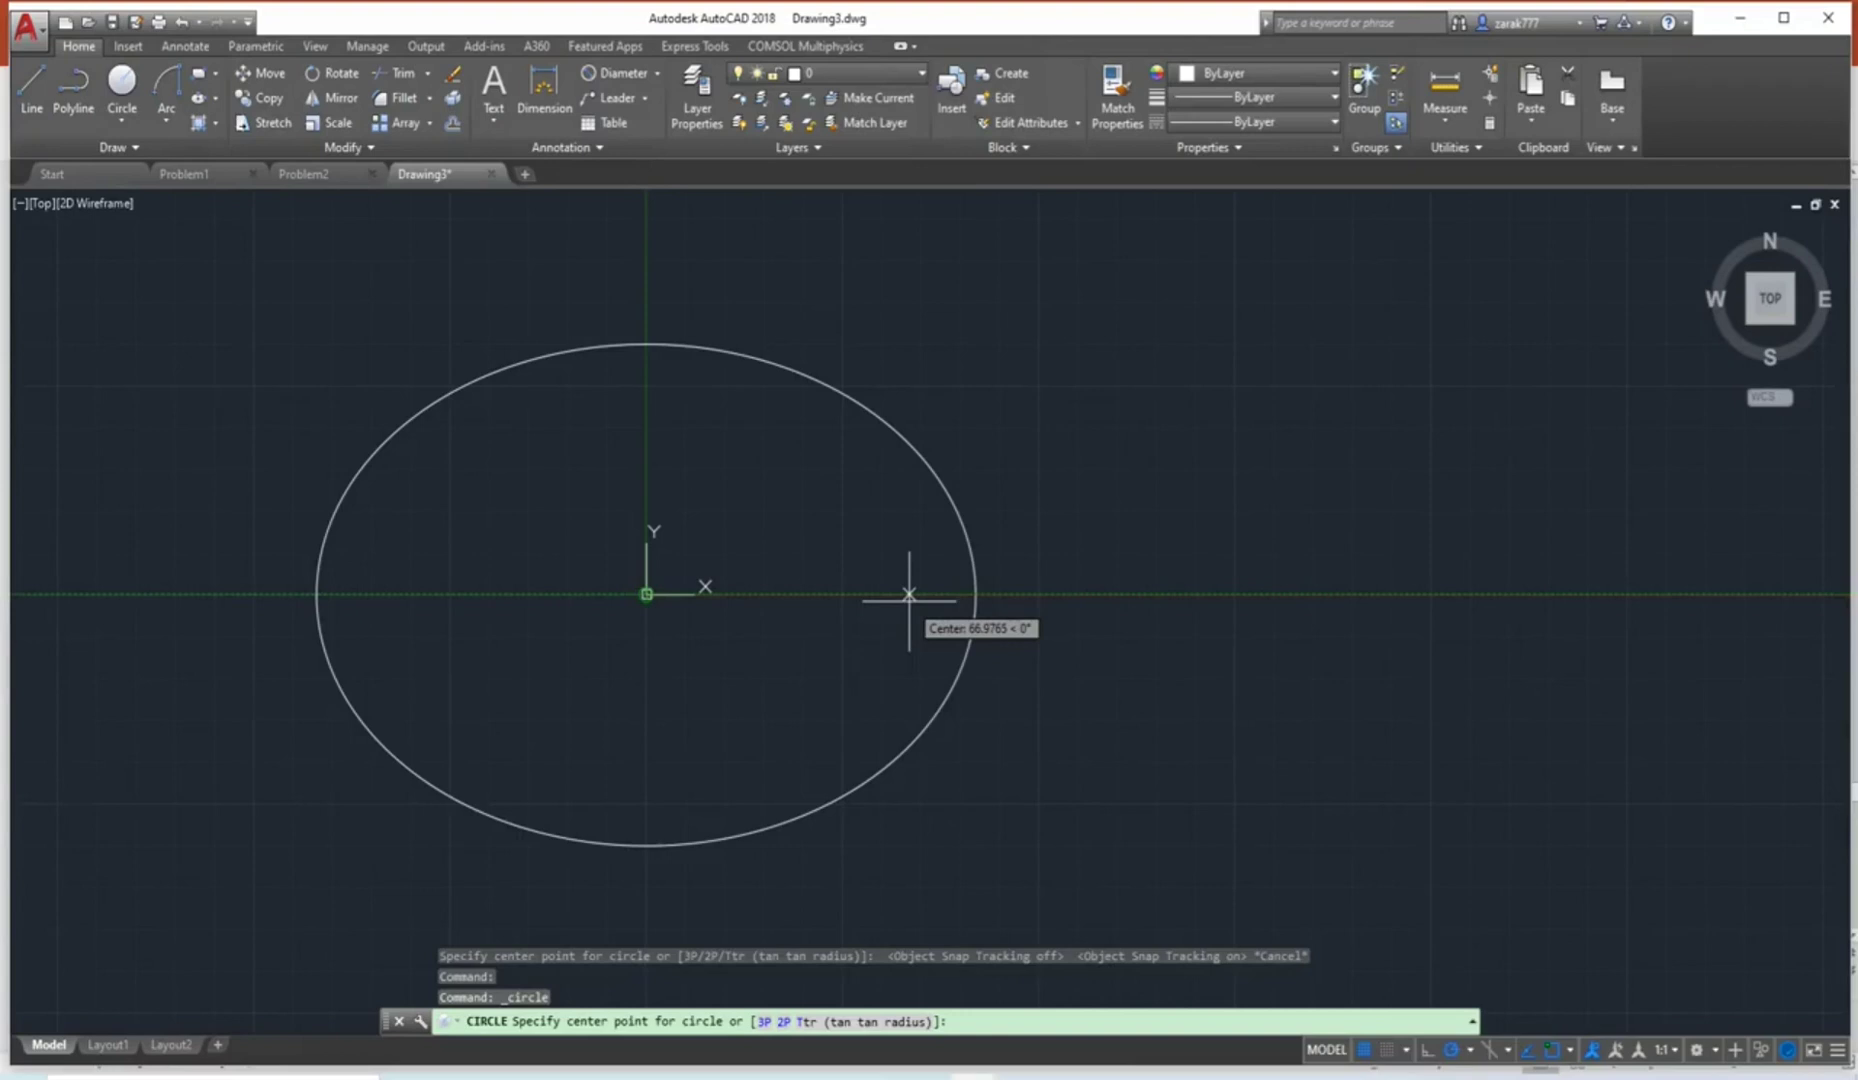
# Draw a radius-10 circle centred 64 units along X from the origin.
pyautogui.write('6')
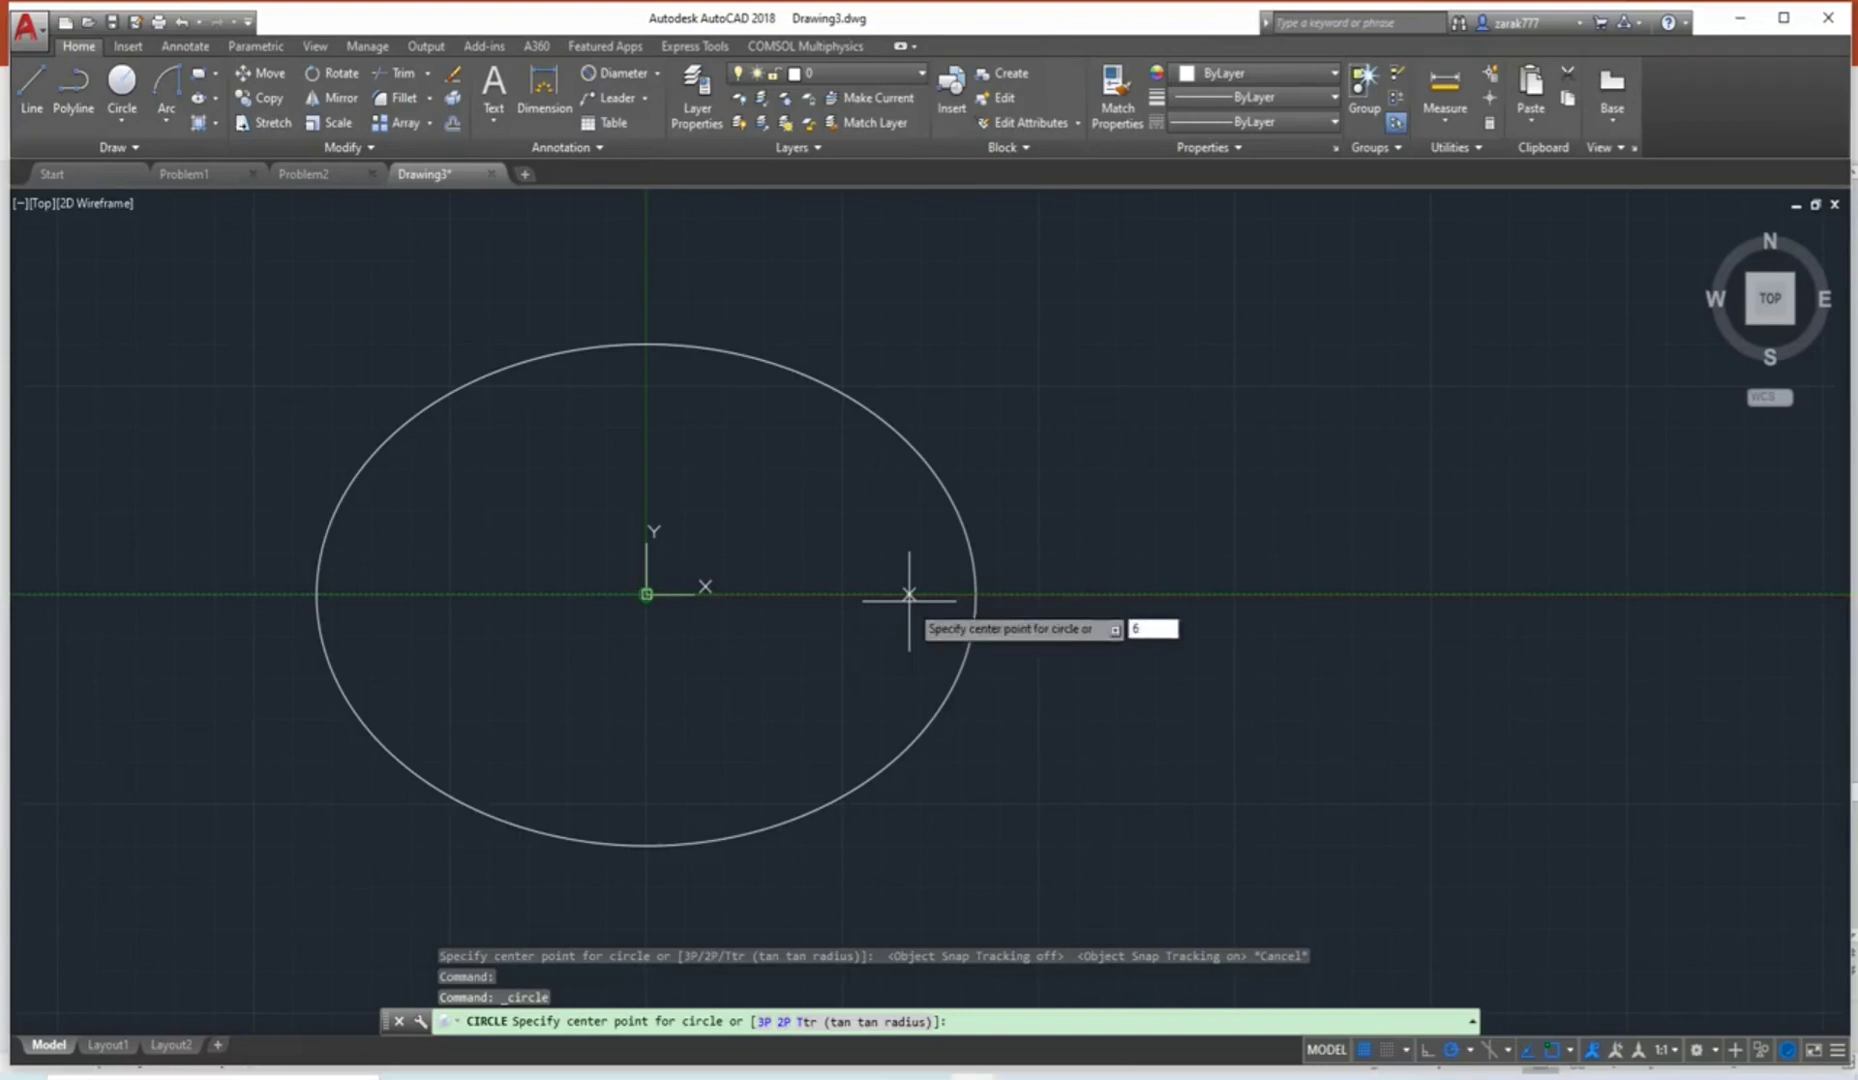
pyautogui.write('4')
pyautogui.press('Return')
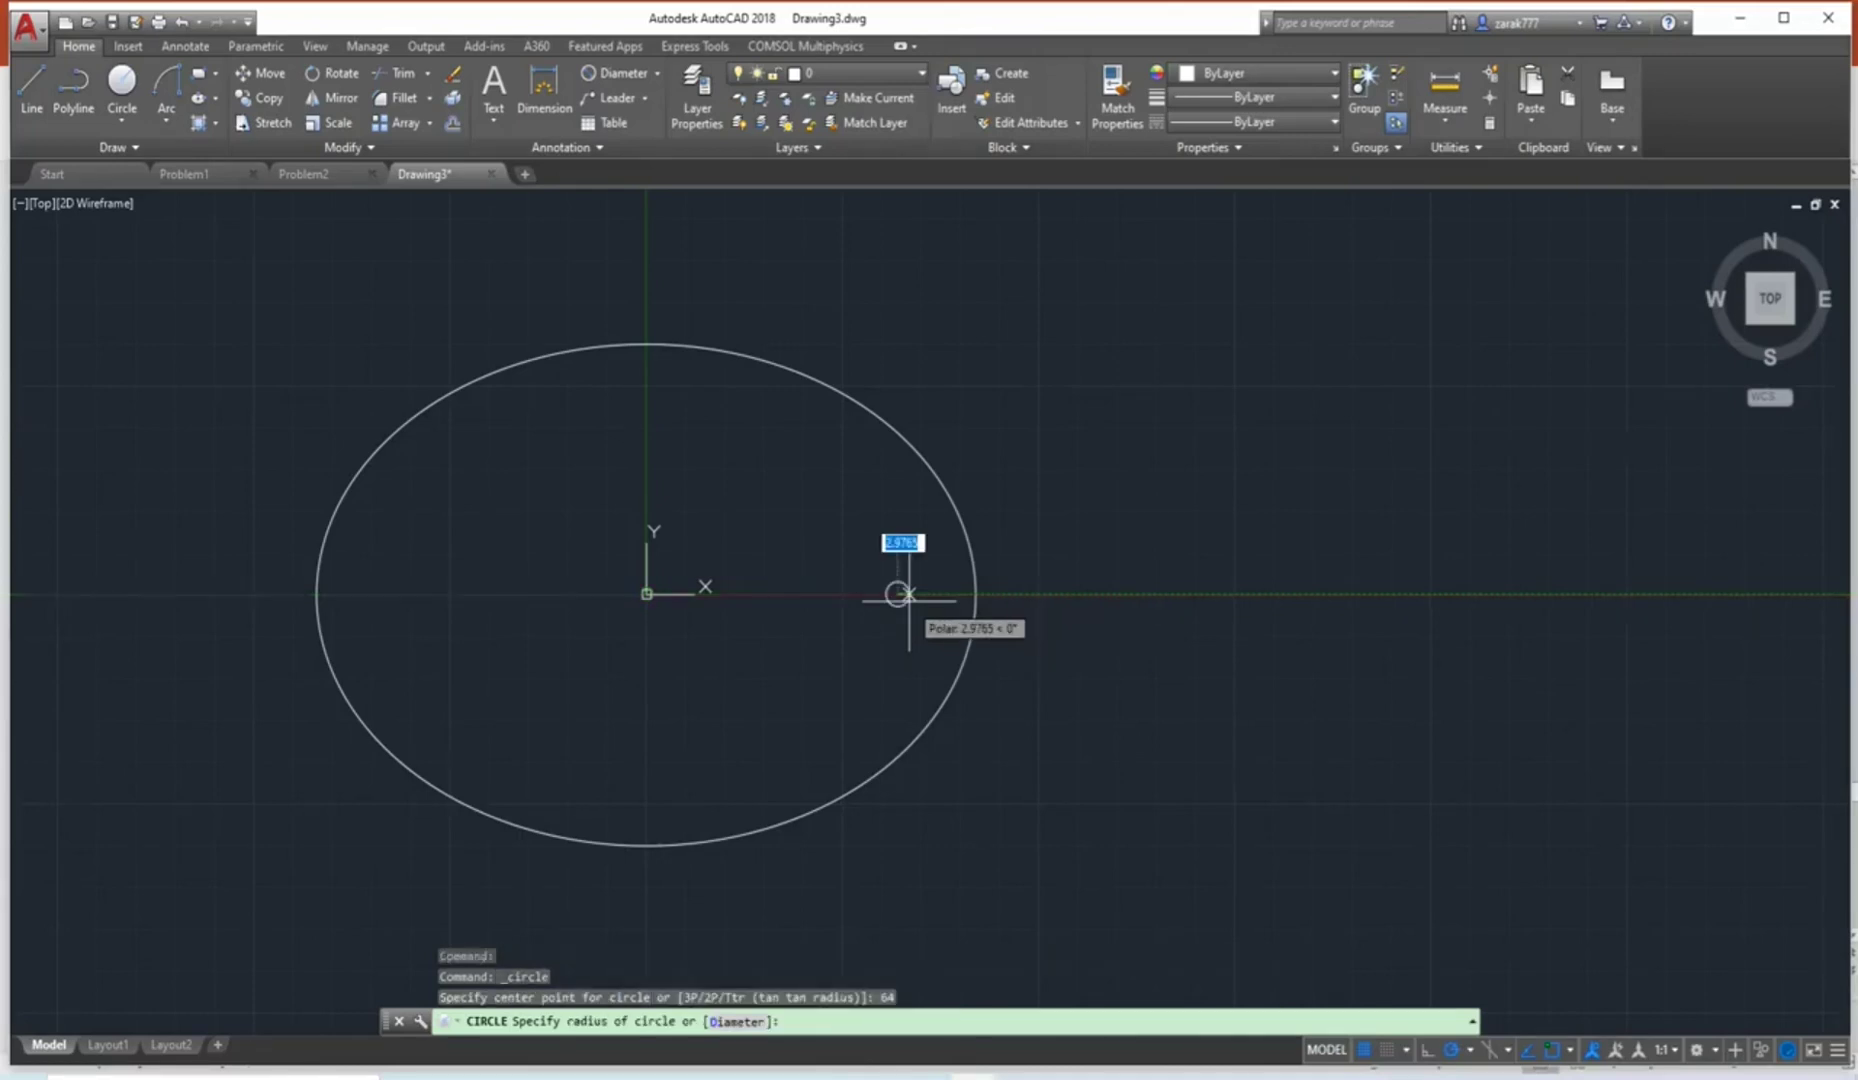
pyautogui.write('10')
pyautogui.press('Return')
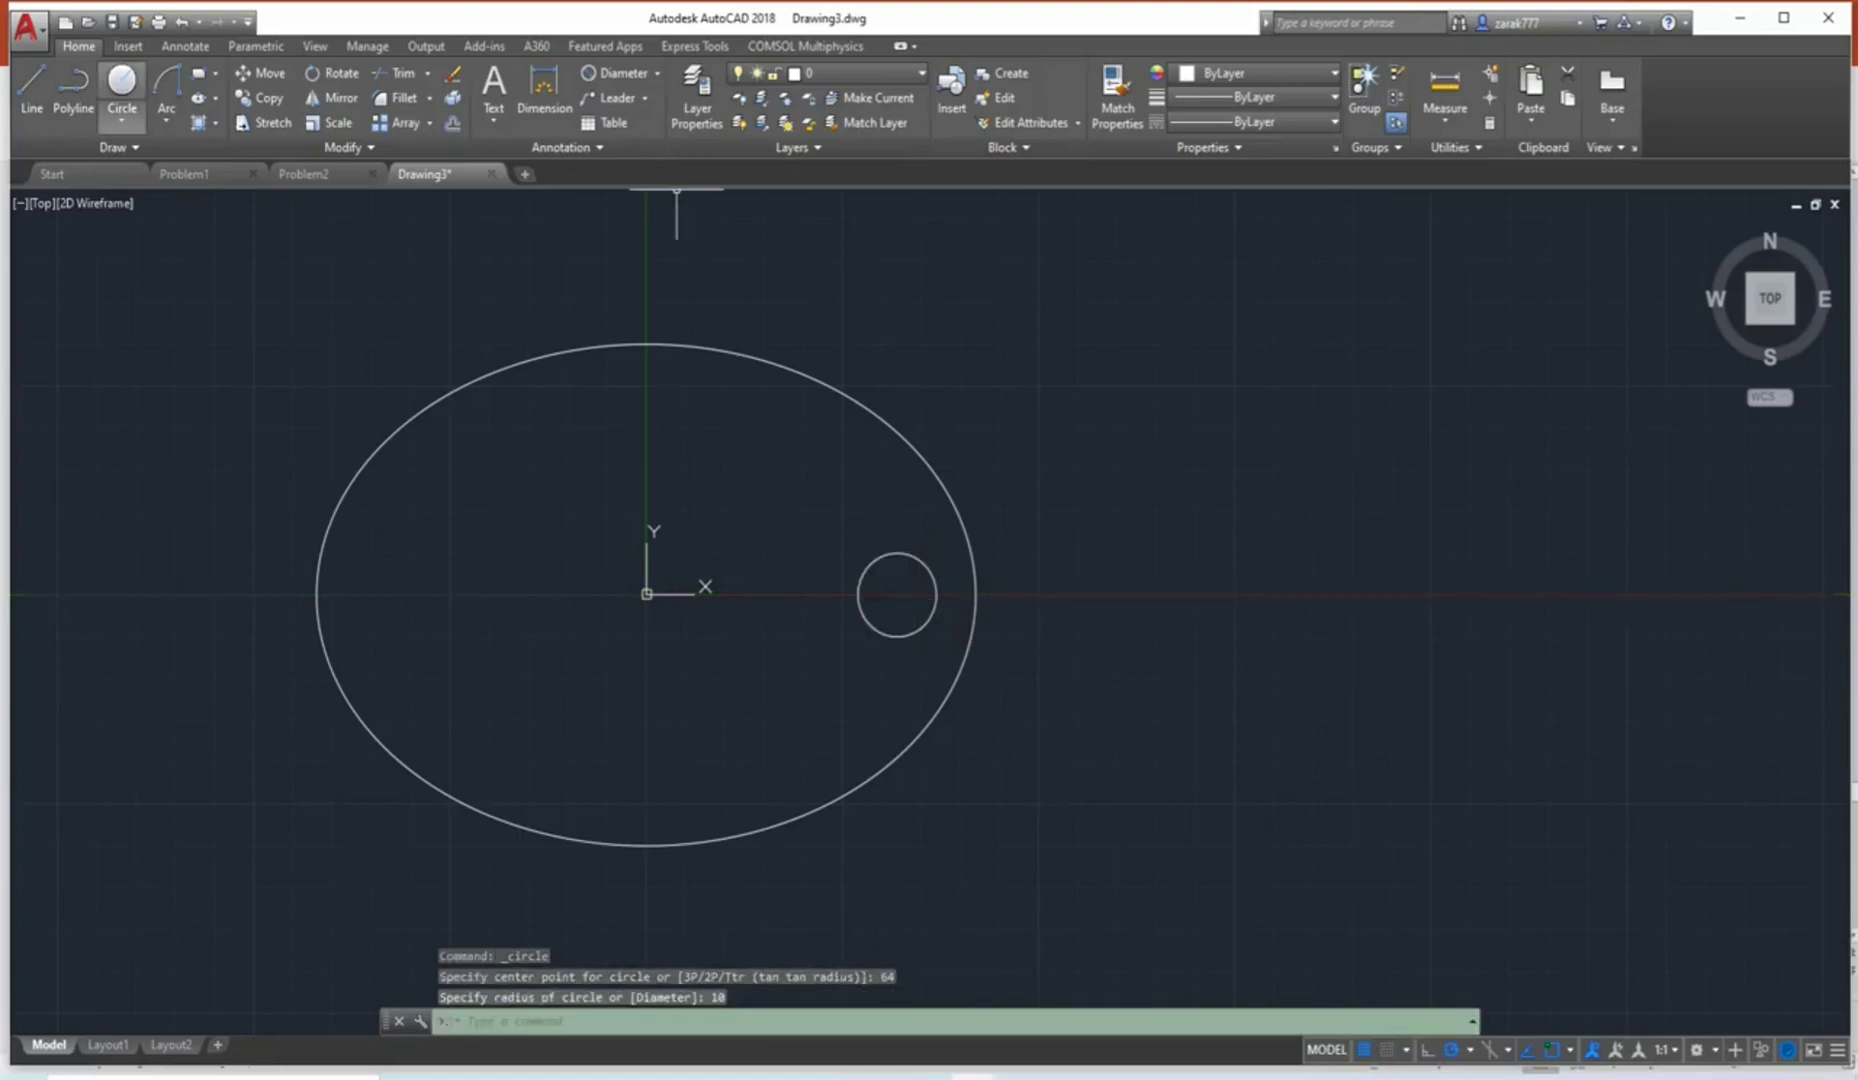
# Repeat CIRCLE and place the mirrored centre 64 units from the origin on the other side.
pyautogui.press('Return')
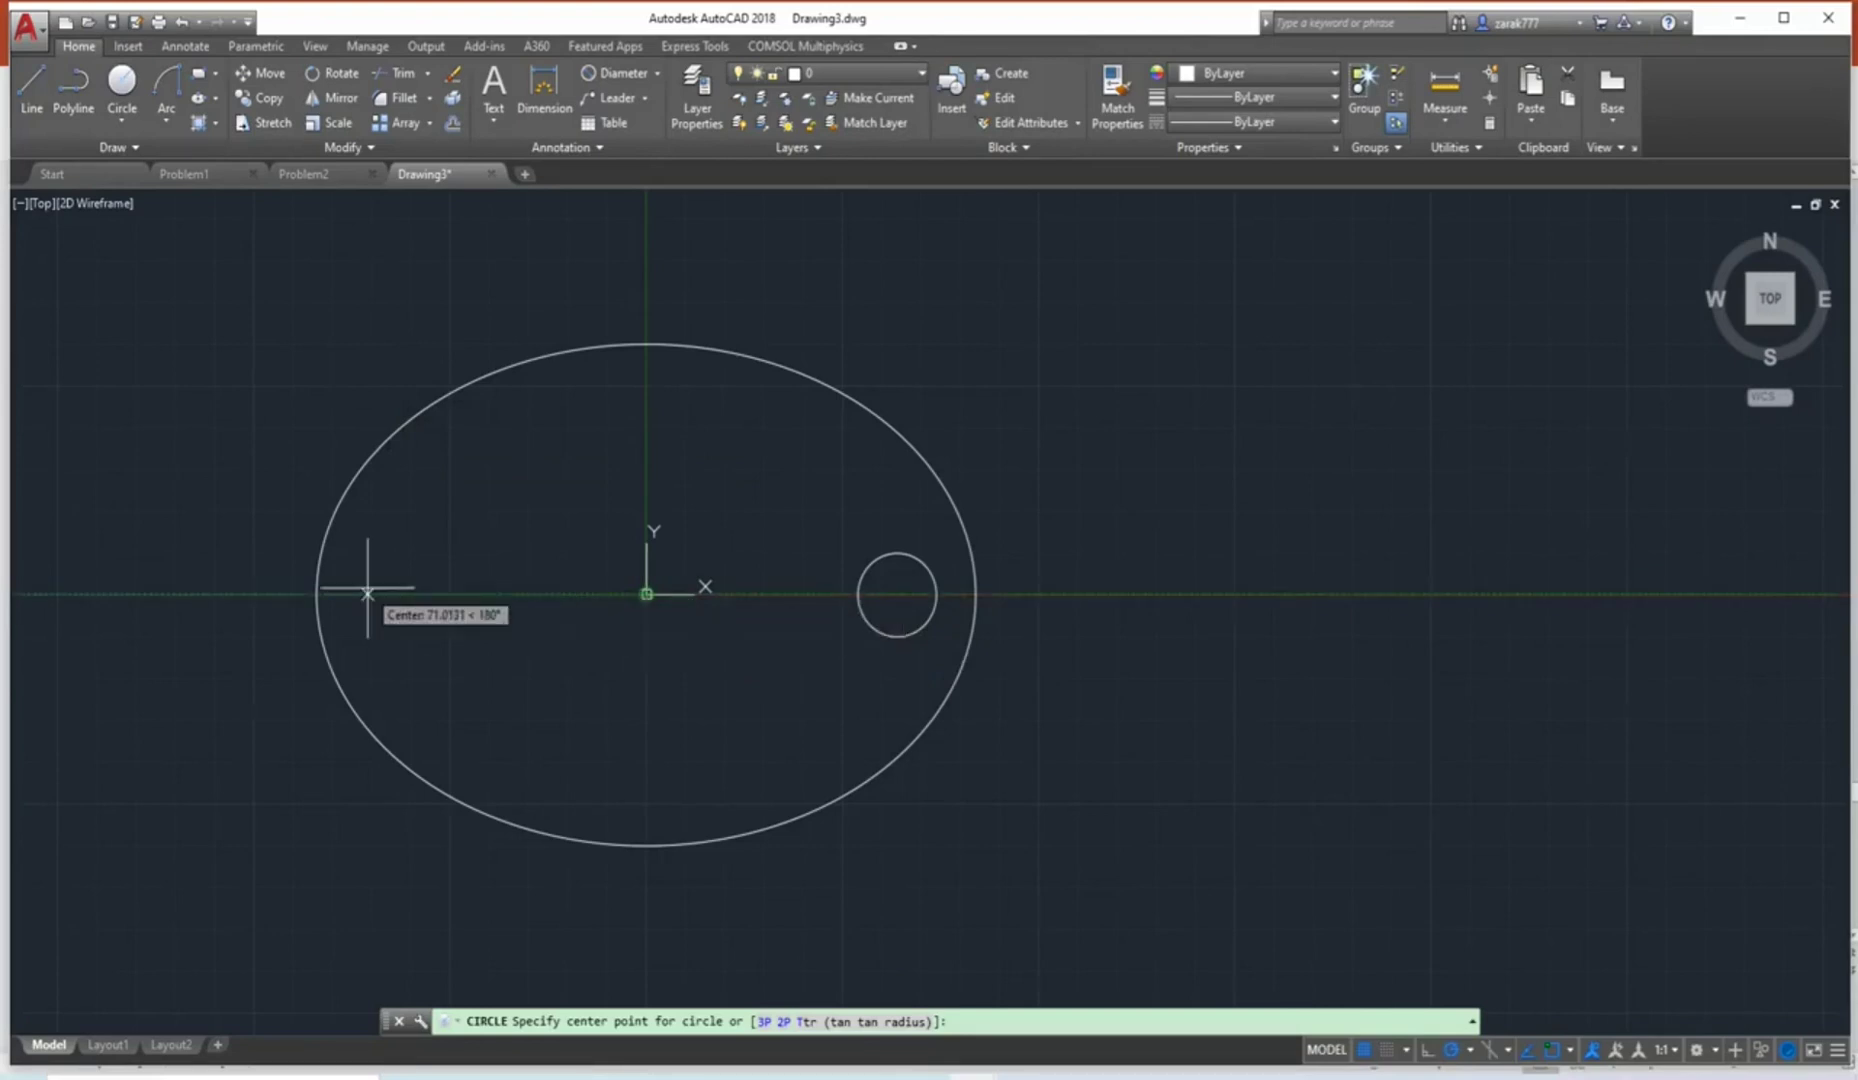
pyautogui.write('6')
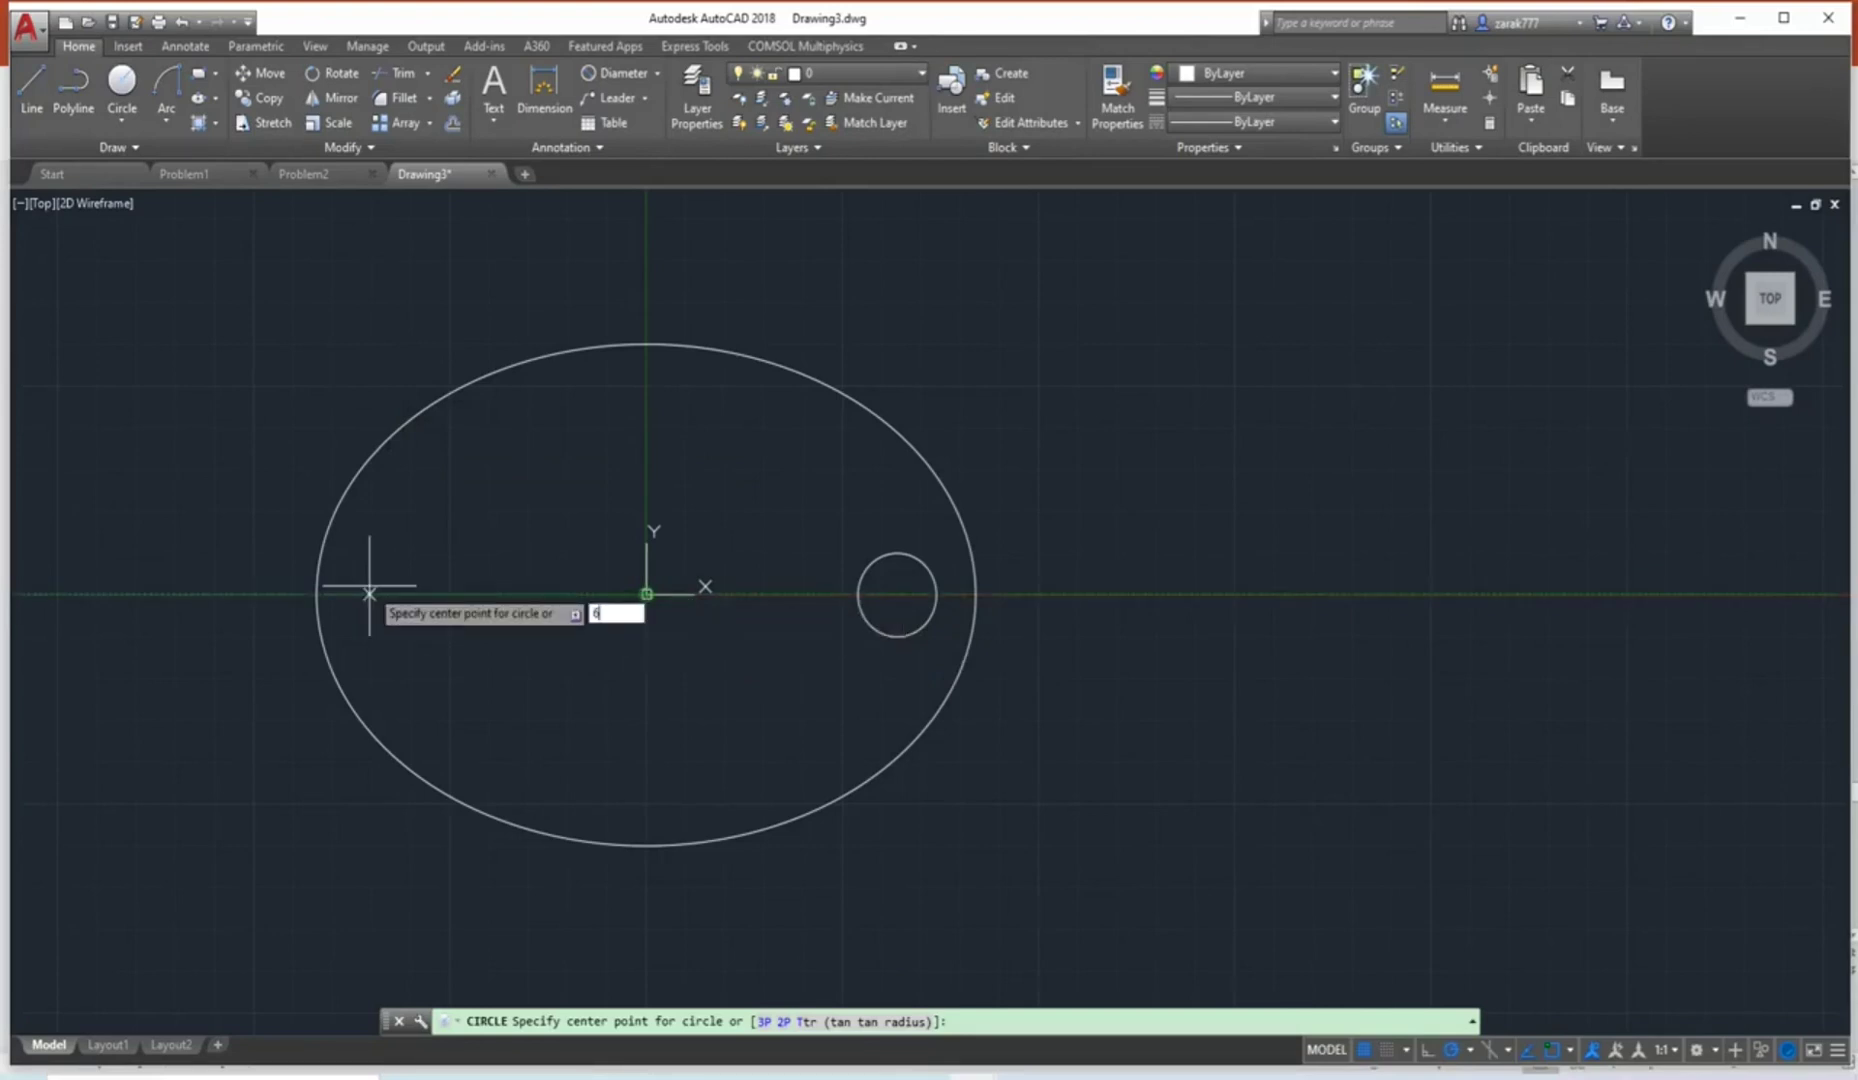
pyautogui.write('4')
pyautogui.press('Return')
pyautogui.press('Return')
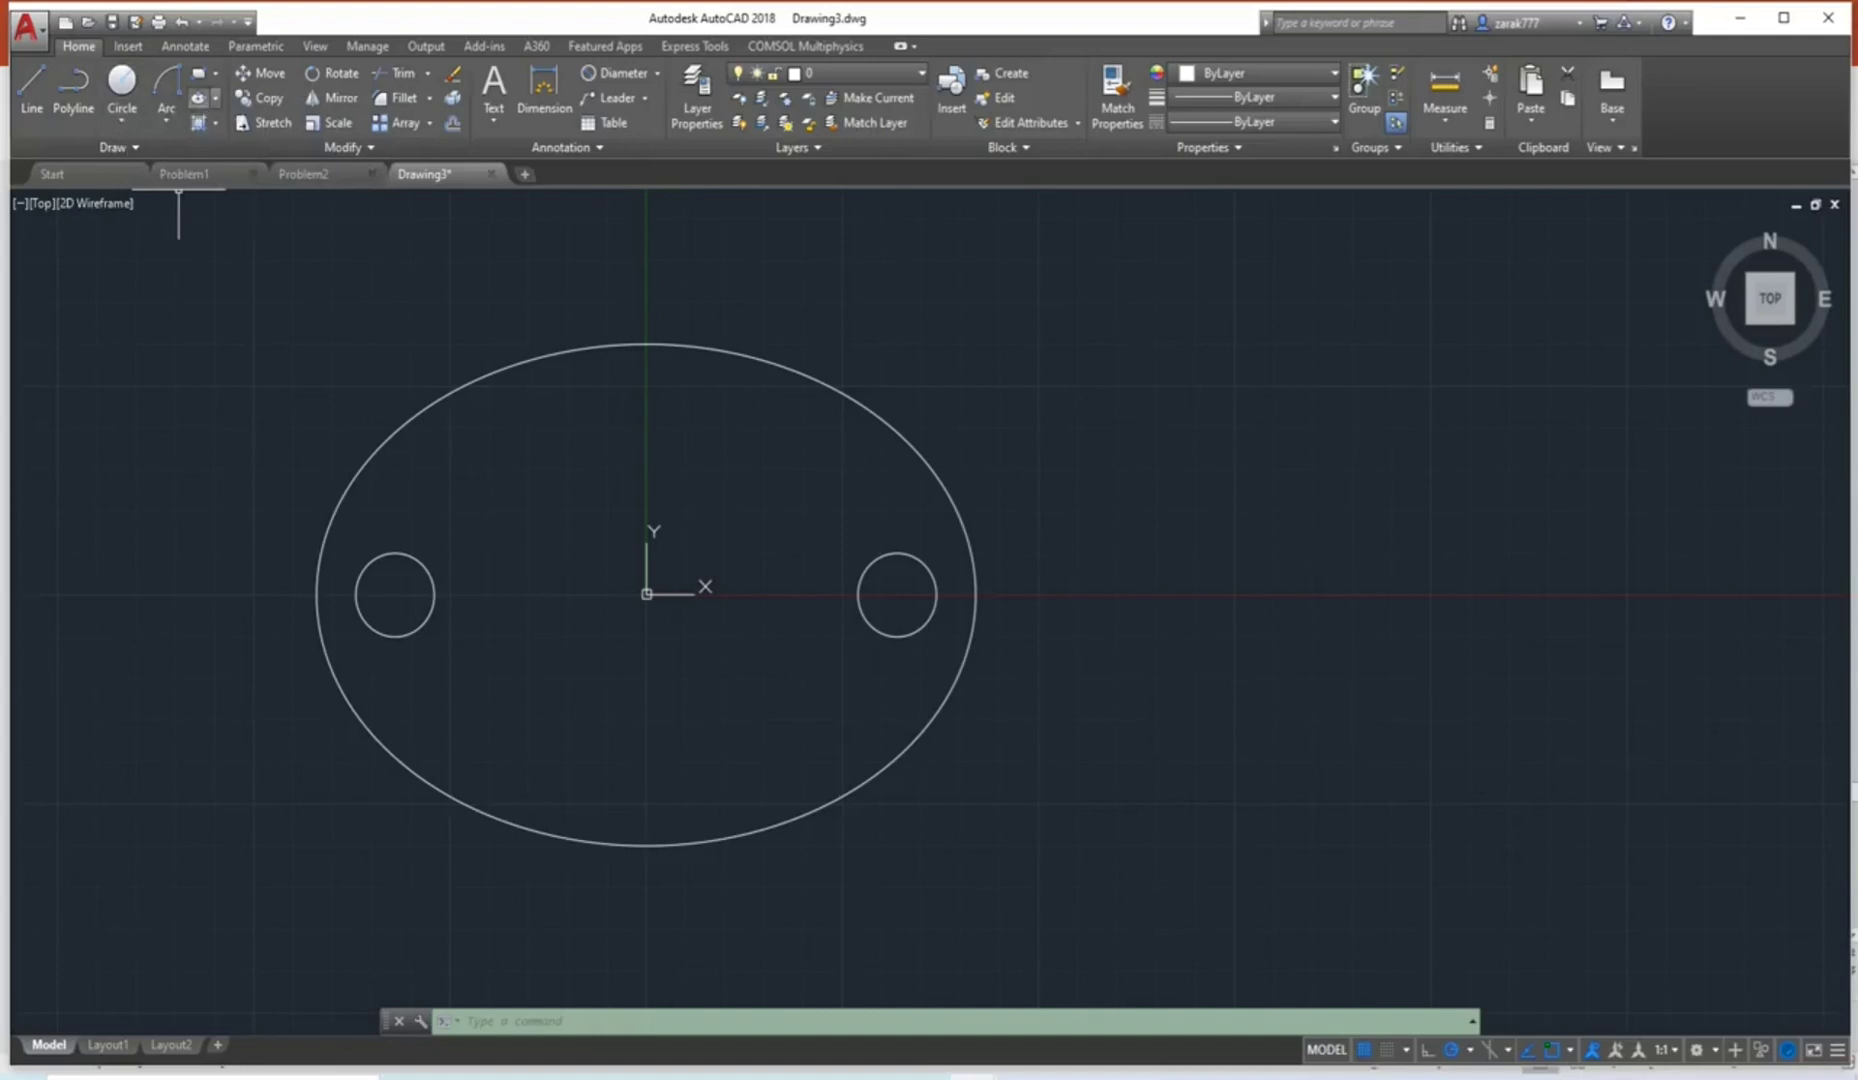
# Start a centre-defined ellipse with its centre at 0,0.
pyautogui.click(215, 98)
pyautogui.click(238, 130)
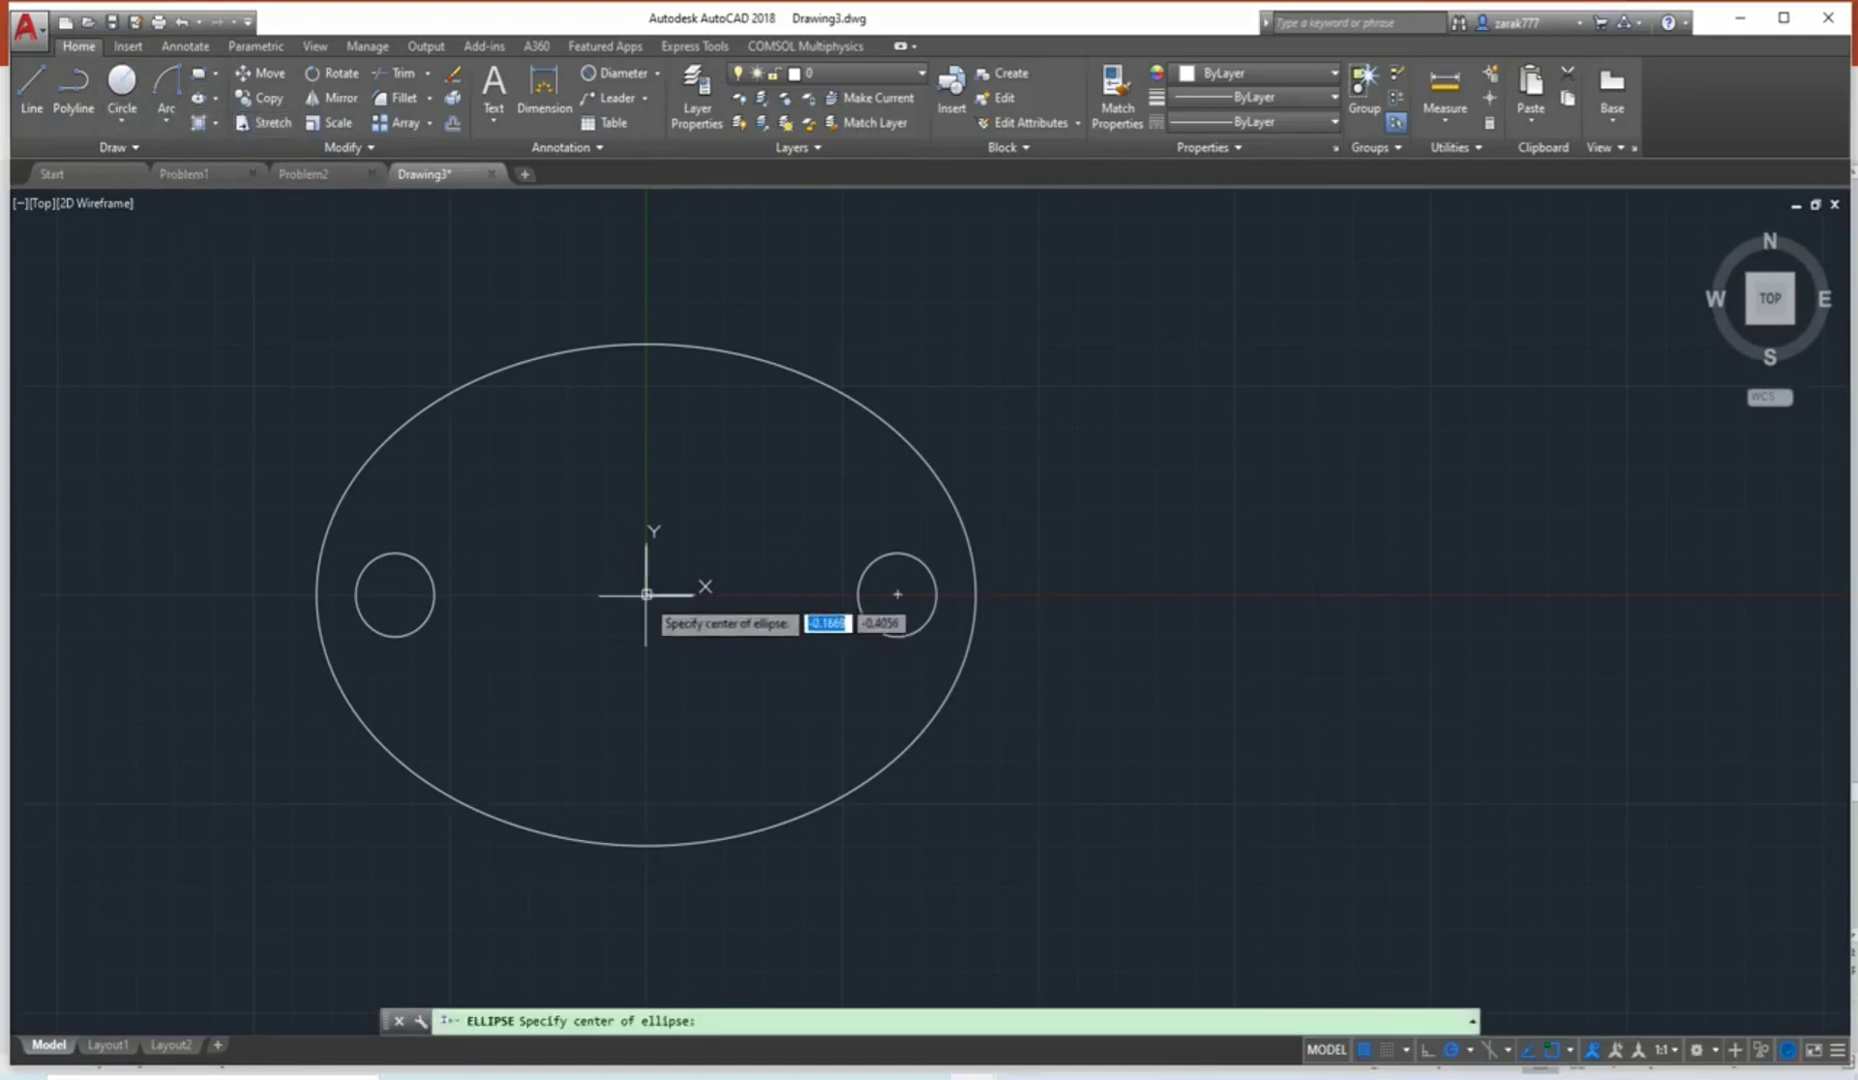
pyautogui.scroll(4, 646, 594)
pyautogui.scroll(-4, 769, 663)
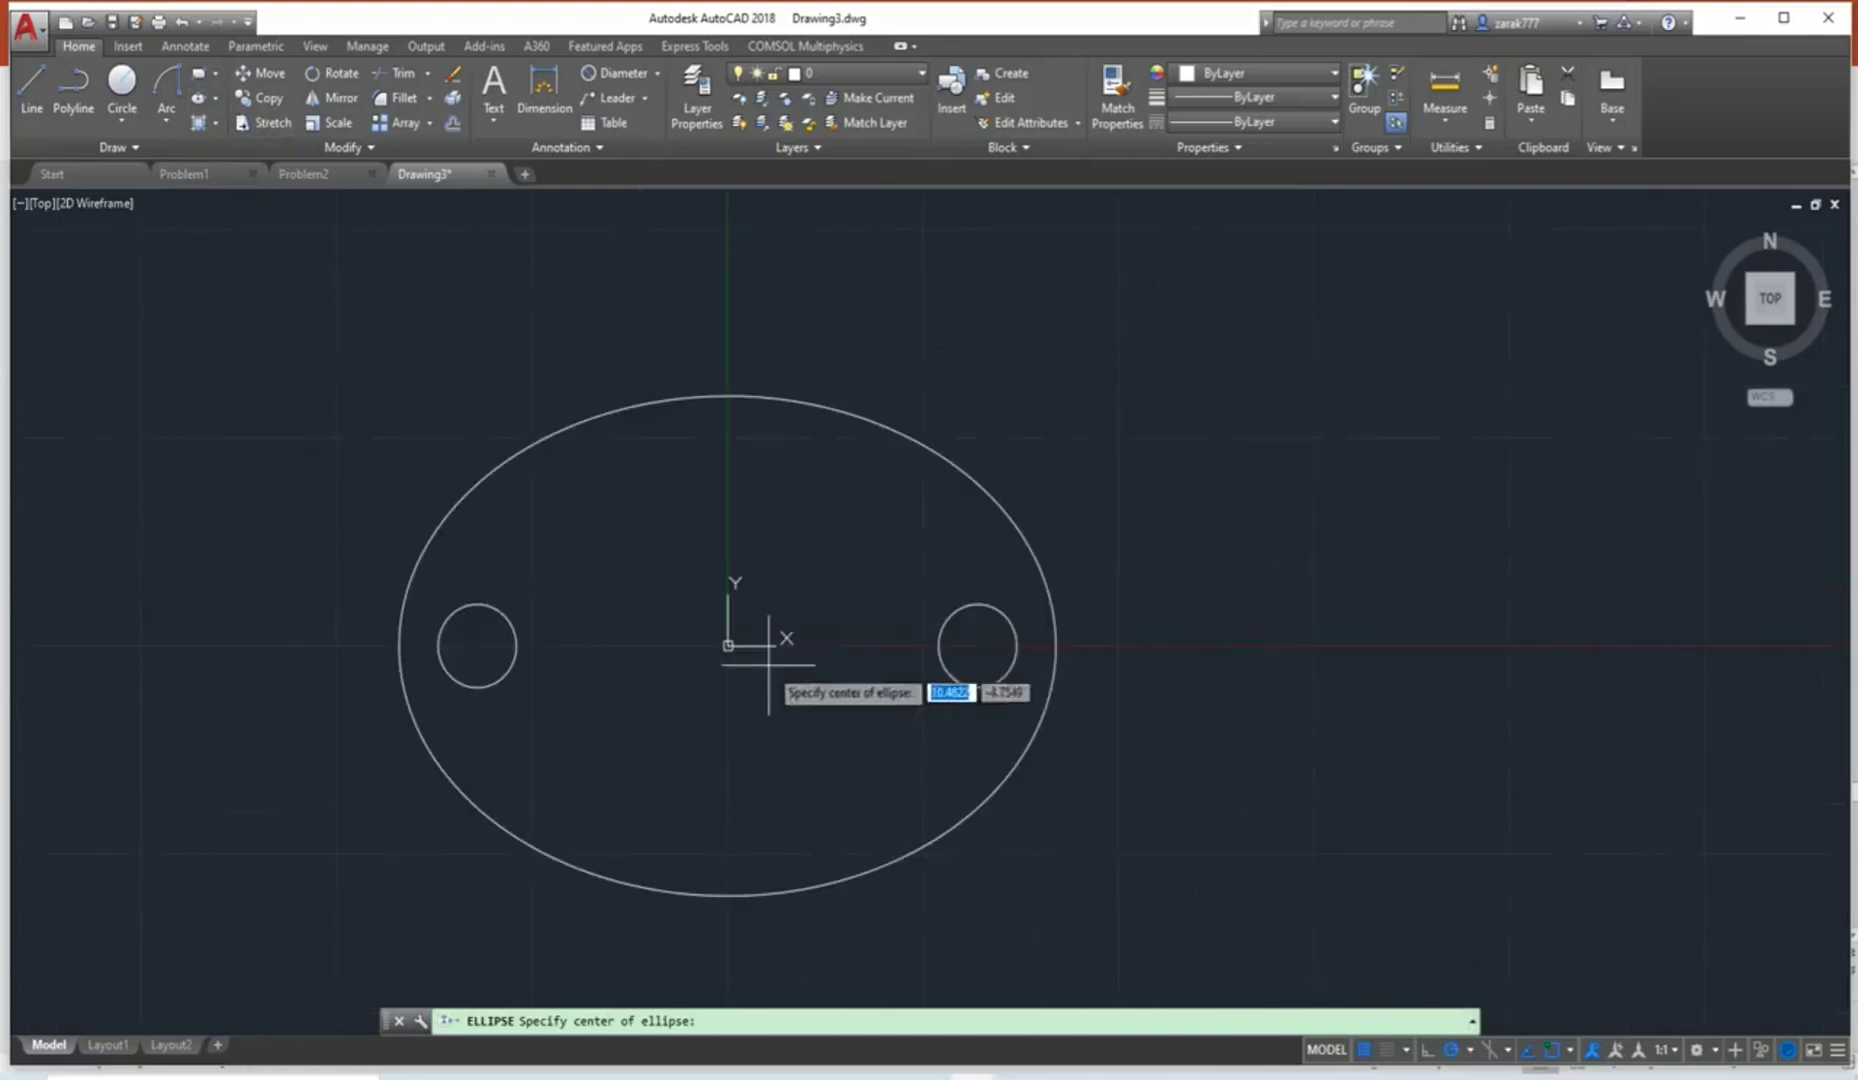
pyautogui.write('0')
pyautogui.press('Tab')
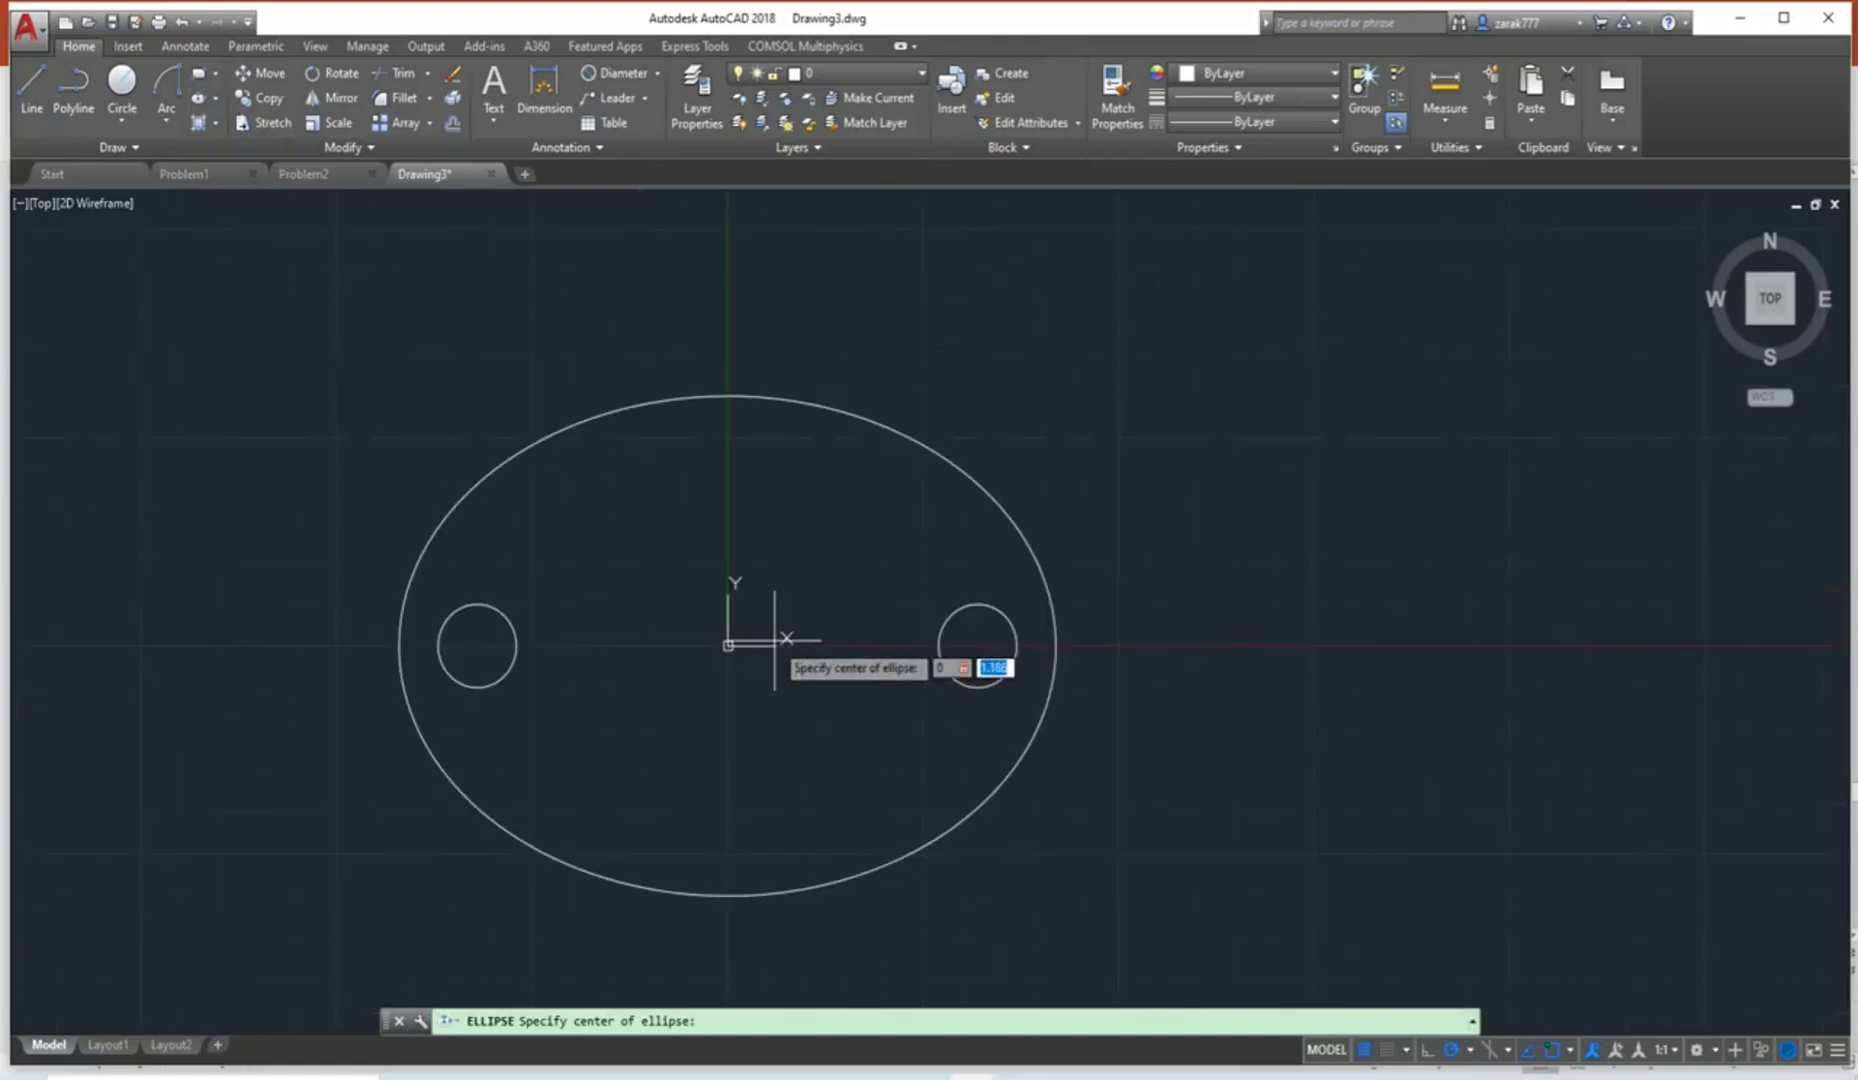
pyautogui.write('0')
pyautogui.press('Return')
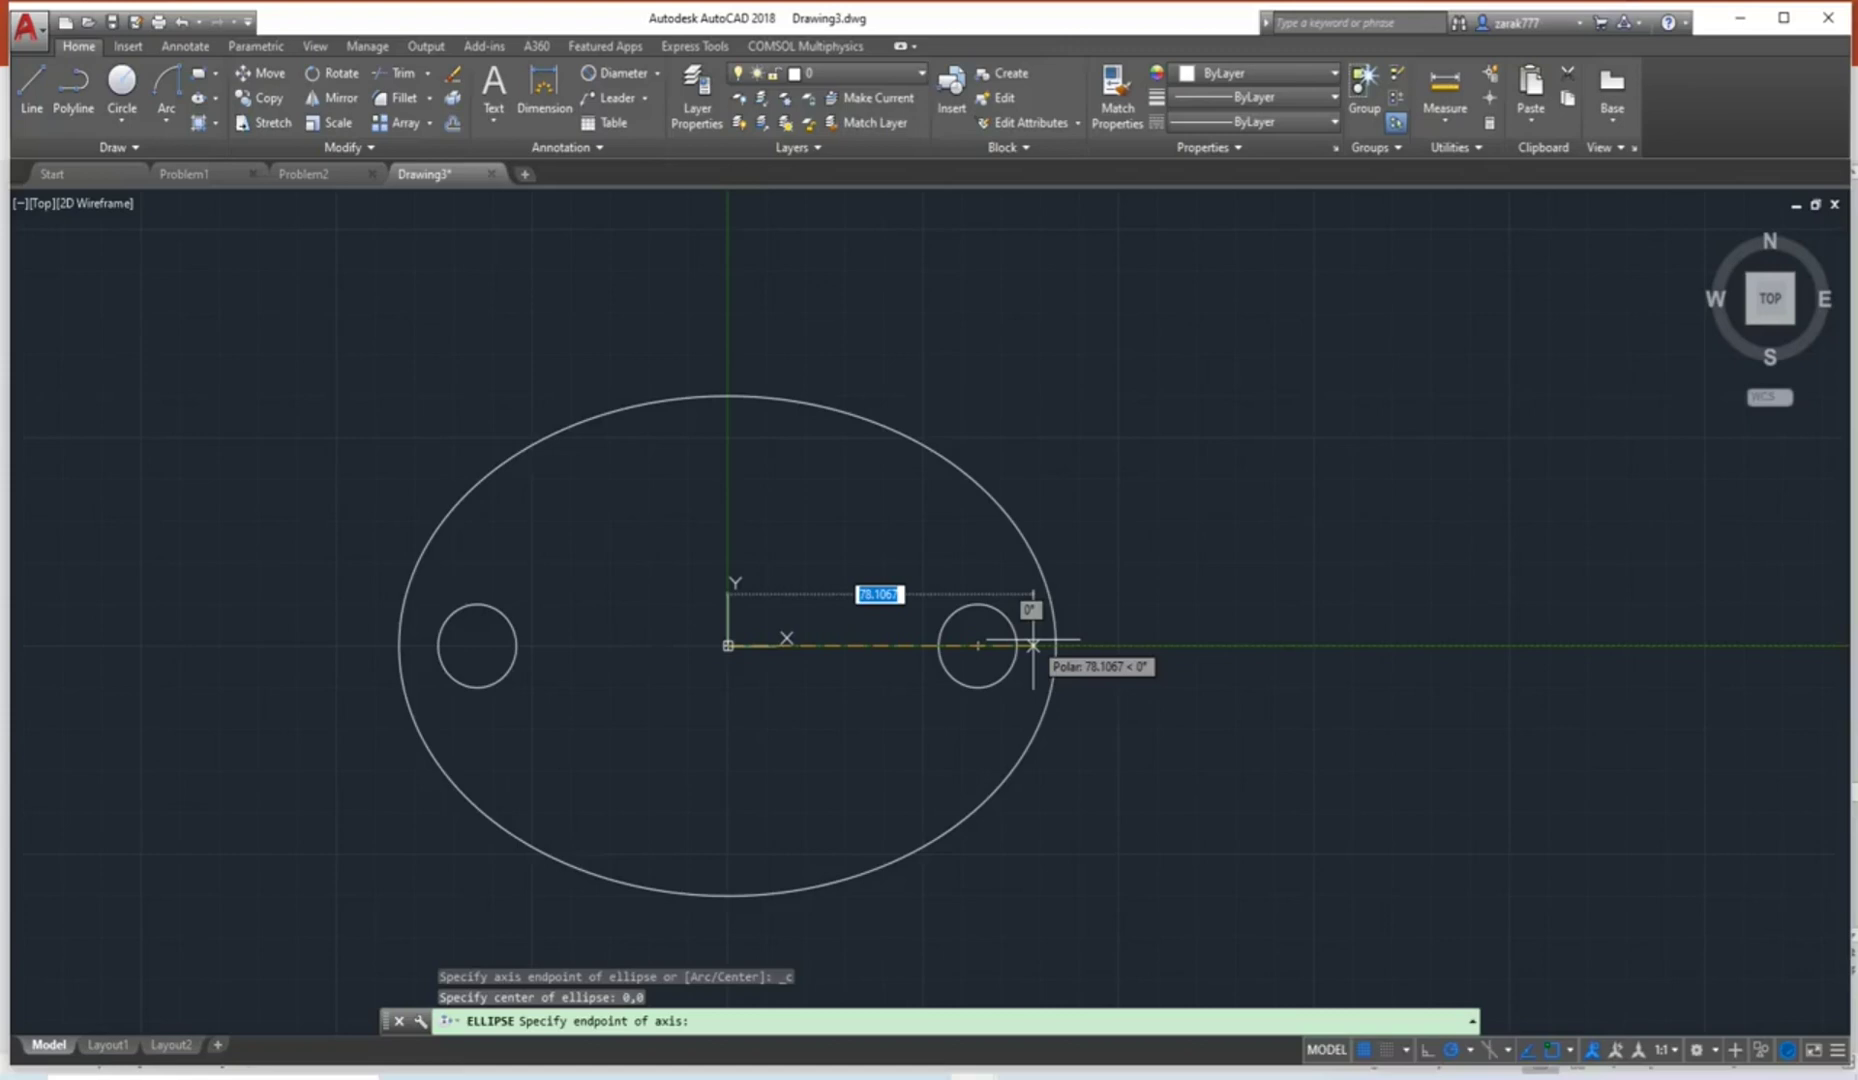
# Give the inner ellipse a 72 axis endpoint and a 48 other-axis distance.
pyautogui.write('7')
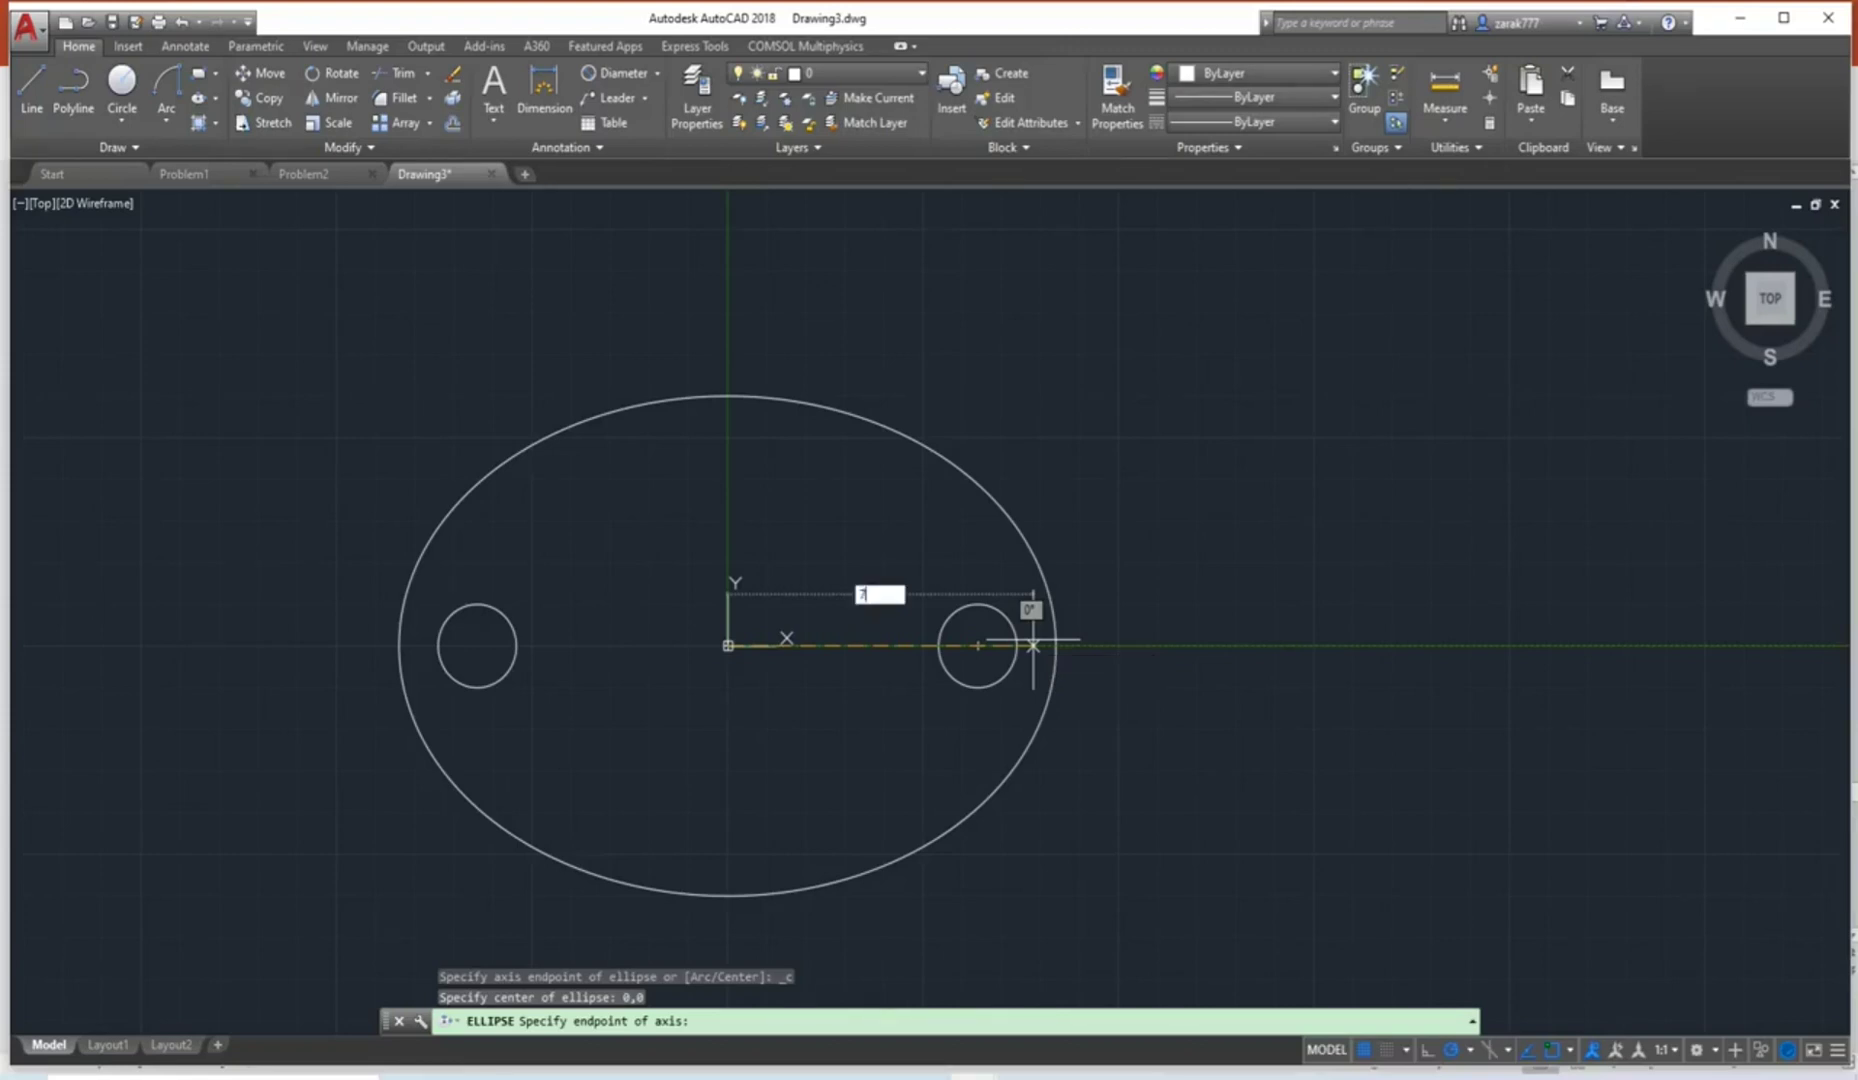
pyautogui.write('2')
pyautogui.press('Return')
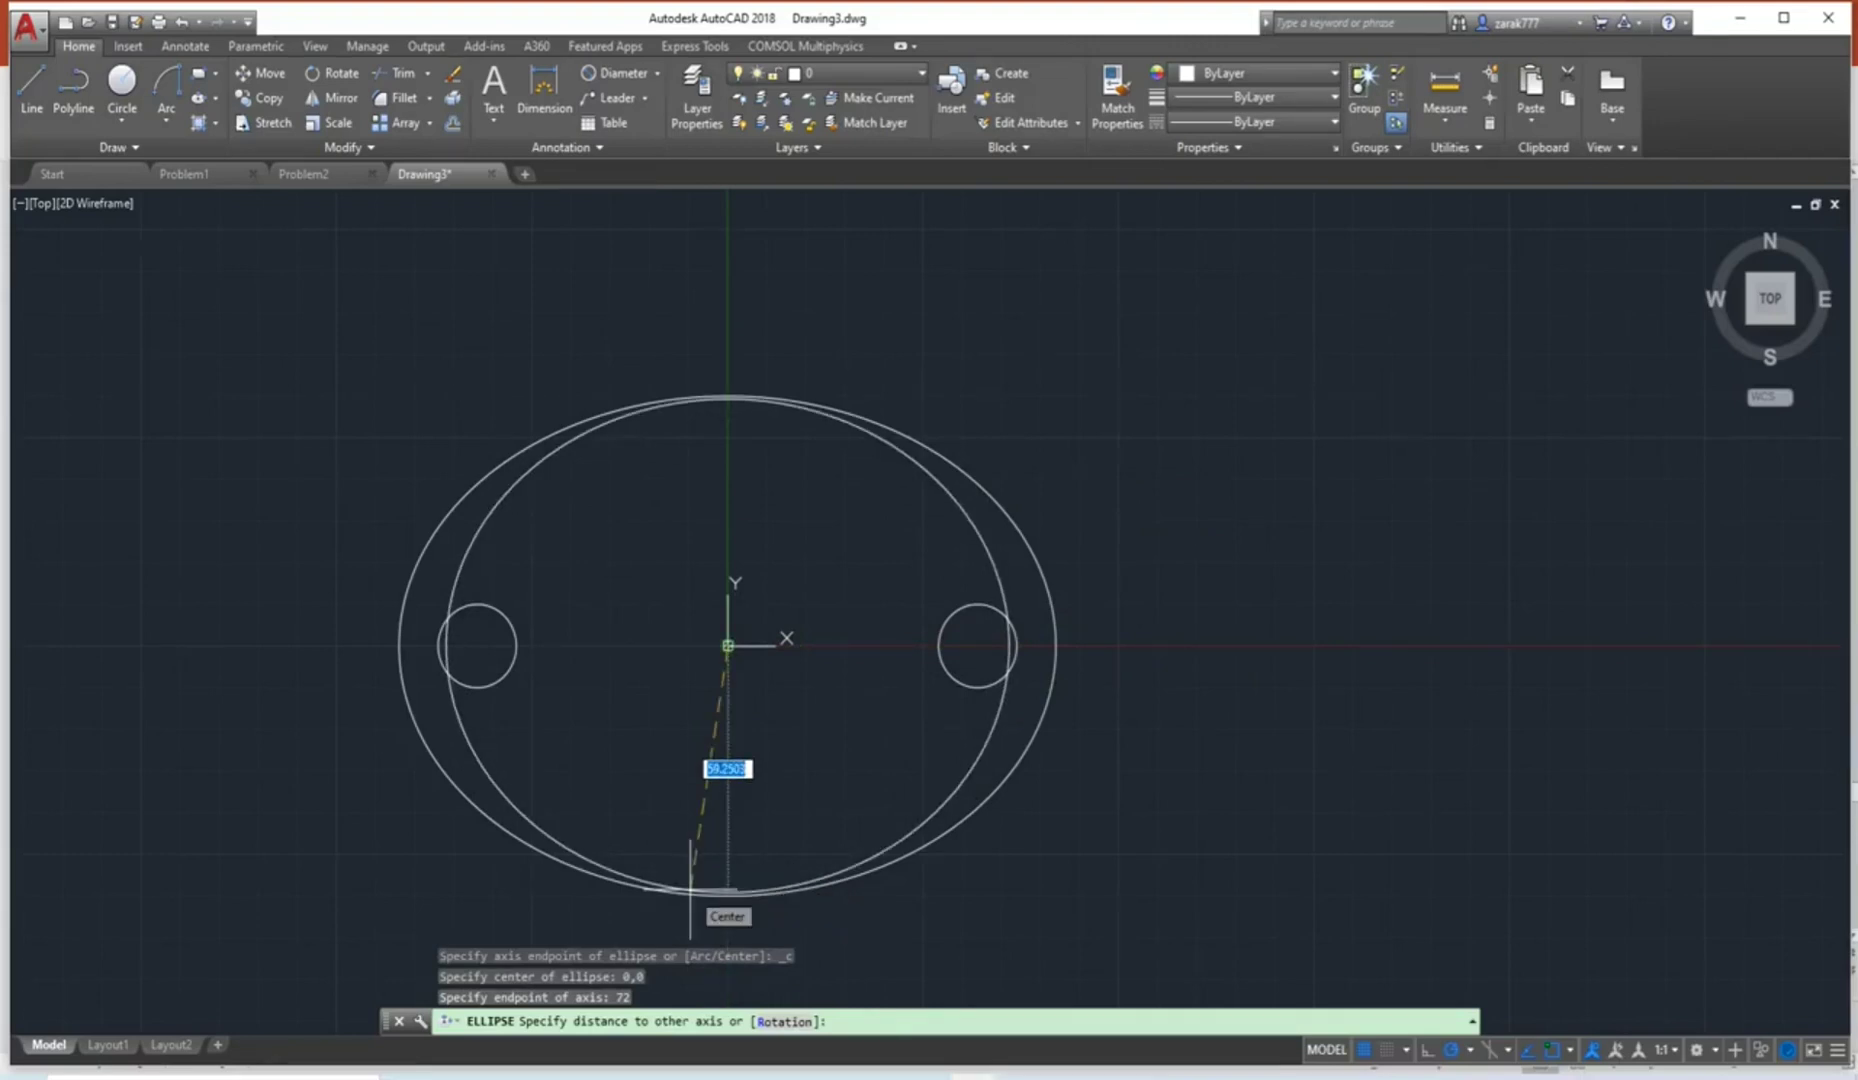
pyautogui.write('4')
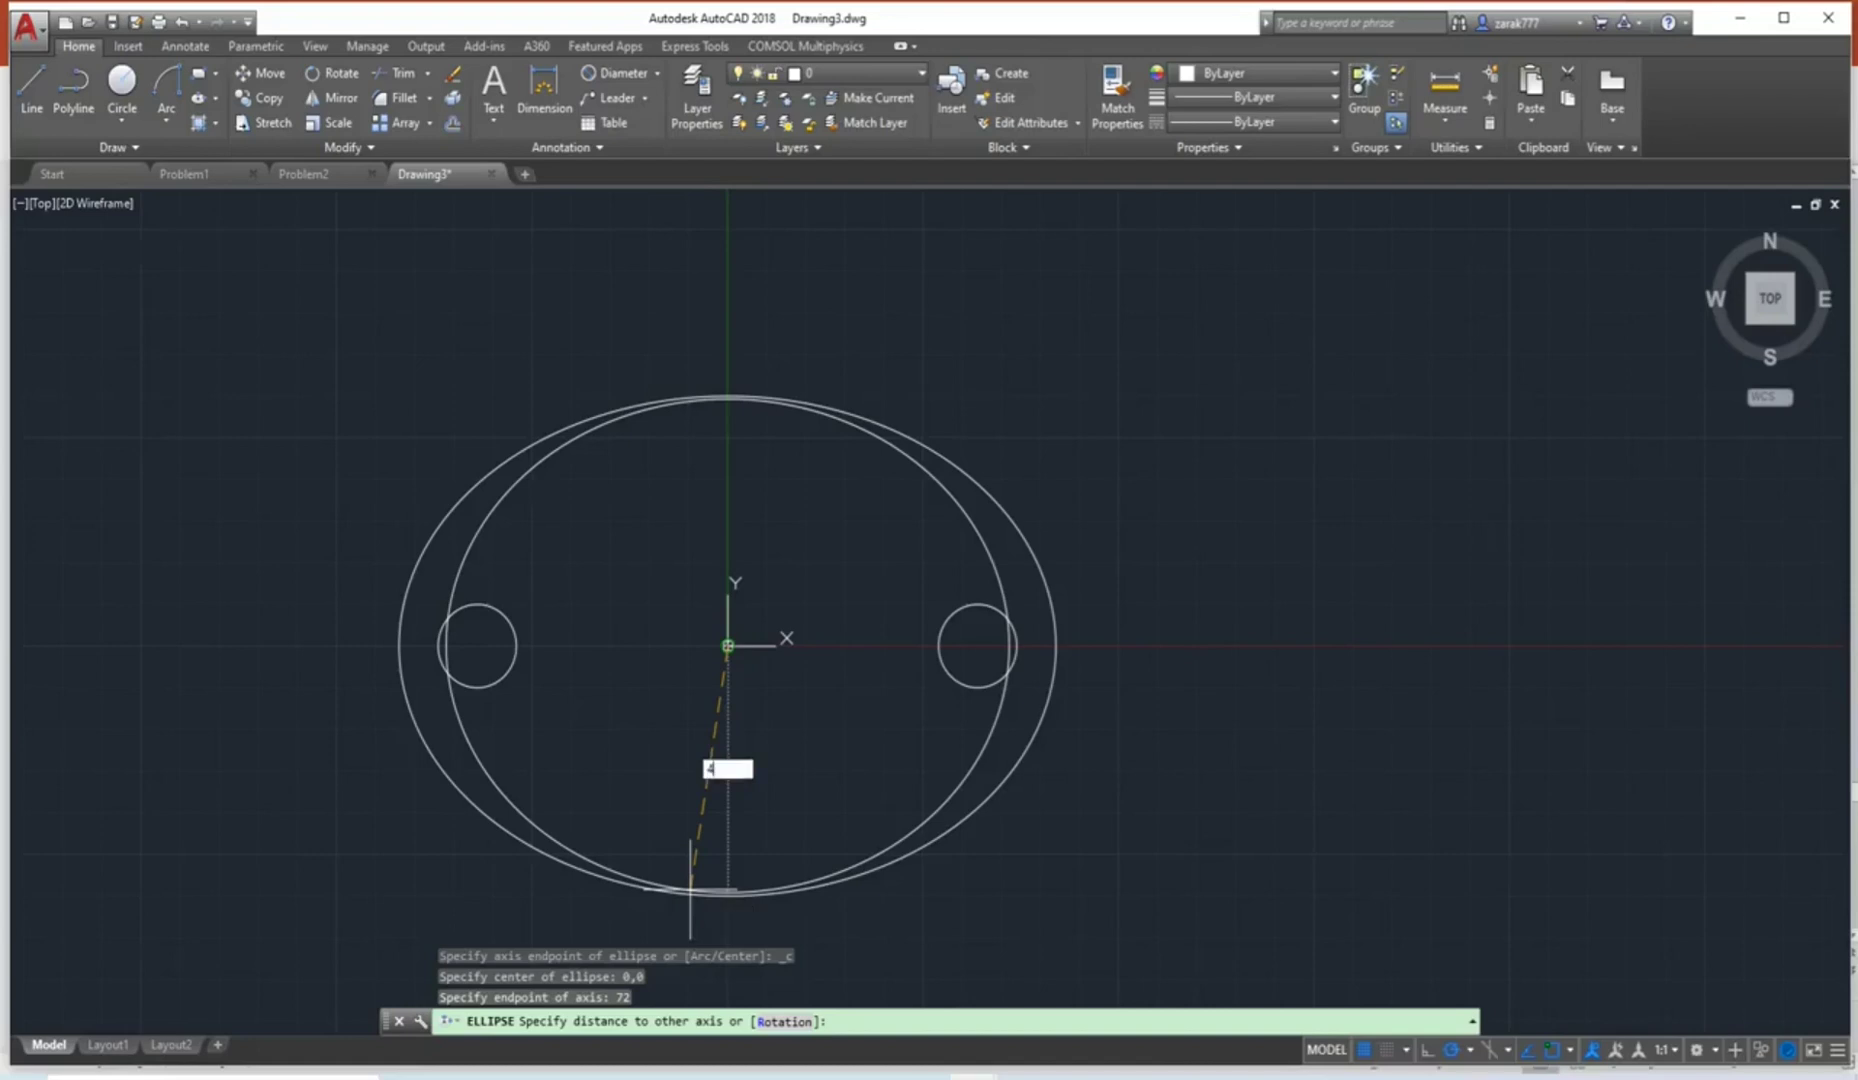
pyautogui.write('8')
pyautogui.press('Return')
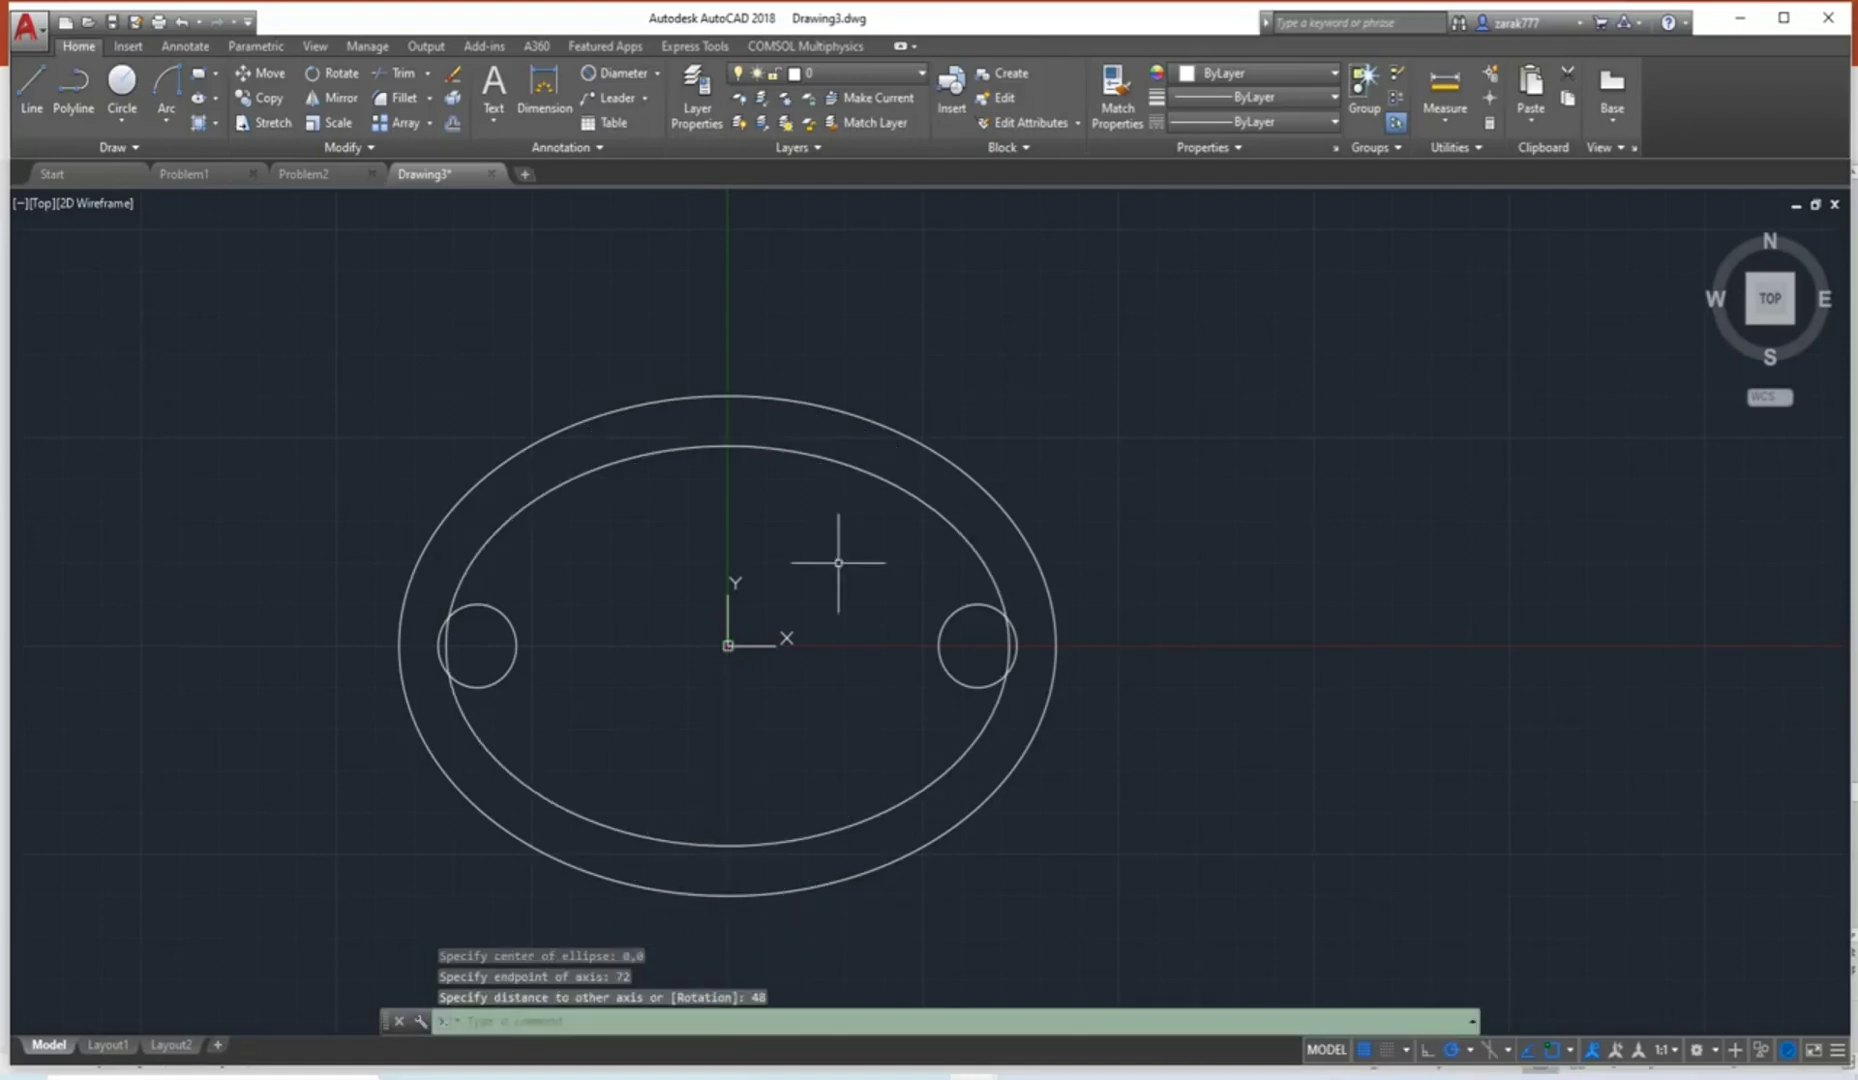
pyautogui.scroll(2, 706, 549)
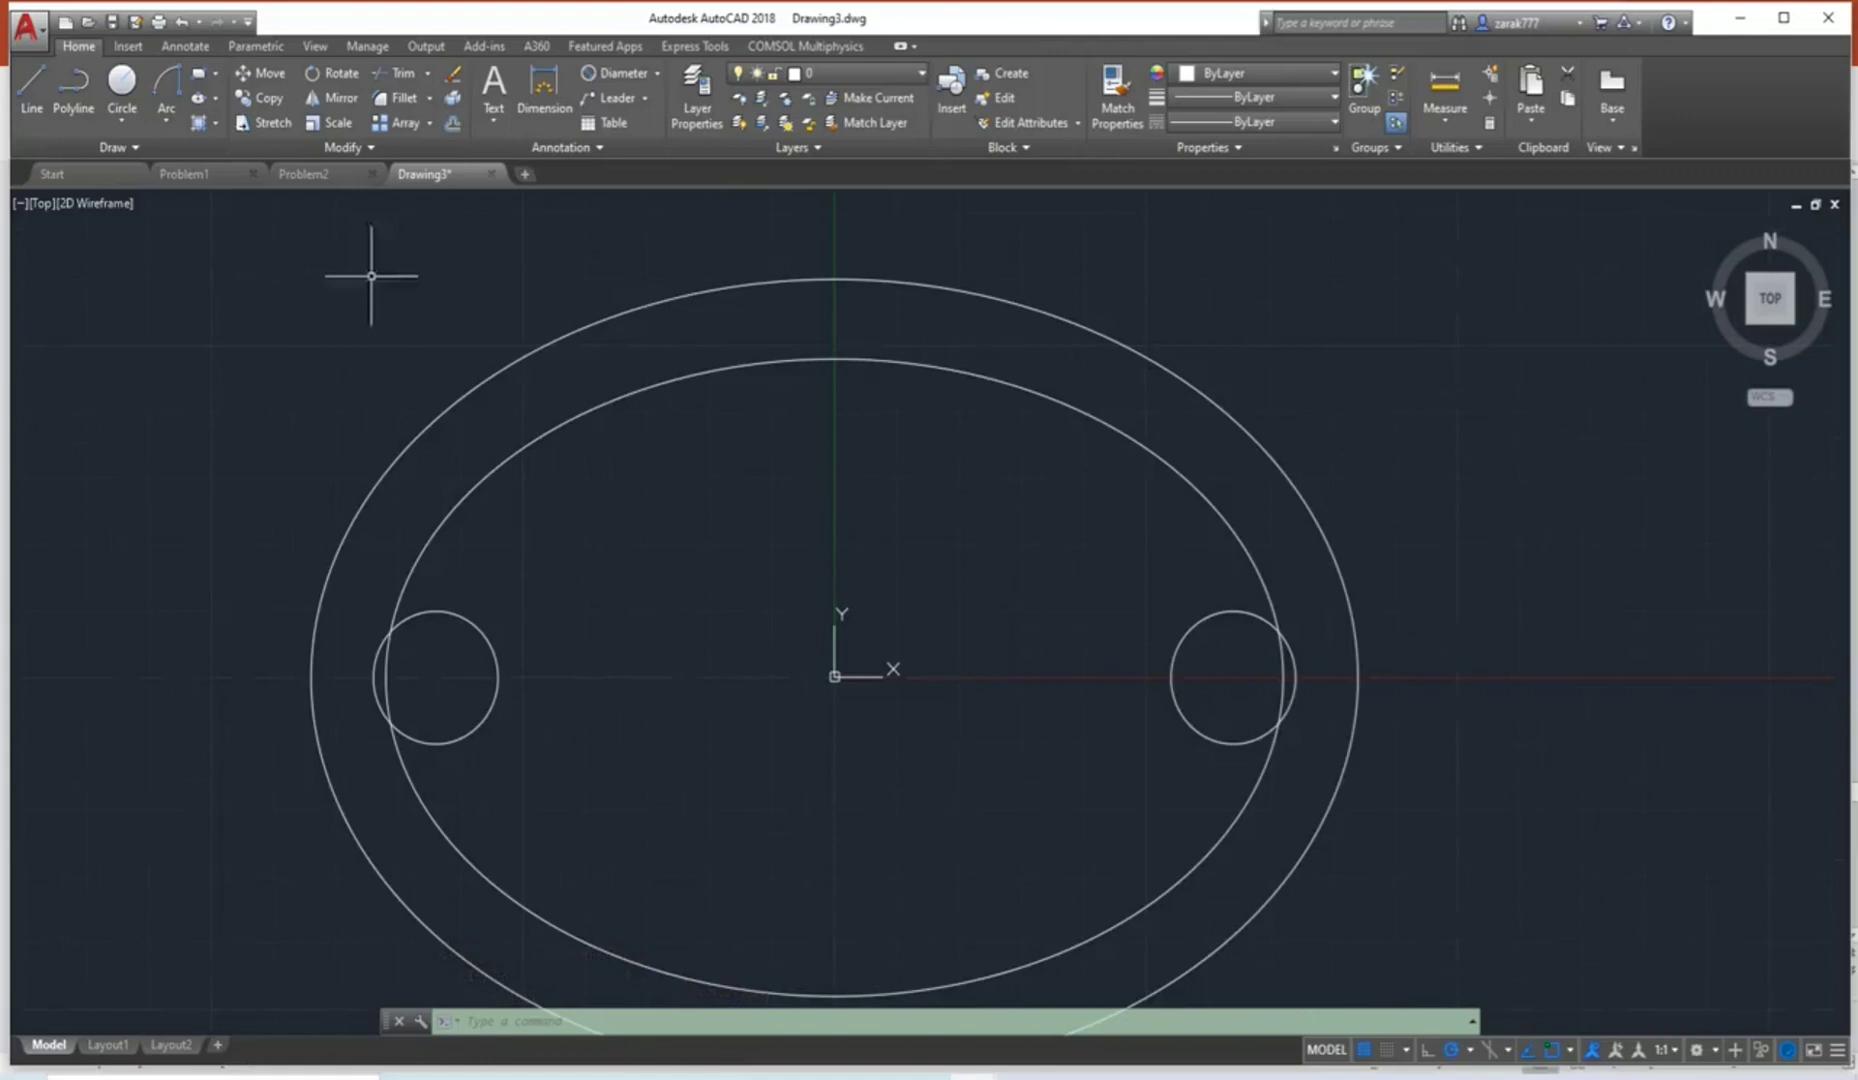
# Draw a diameter-27 circle centred on the origin.
pyautogui.click(122, 82)
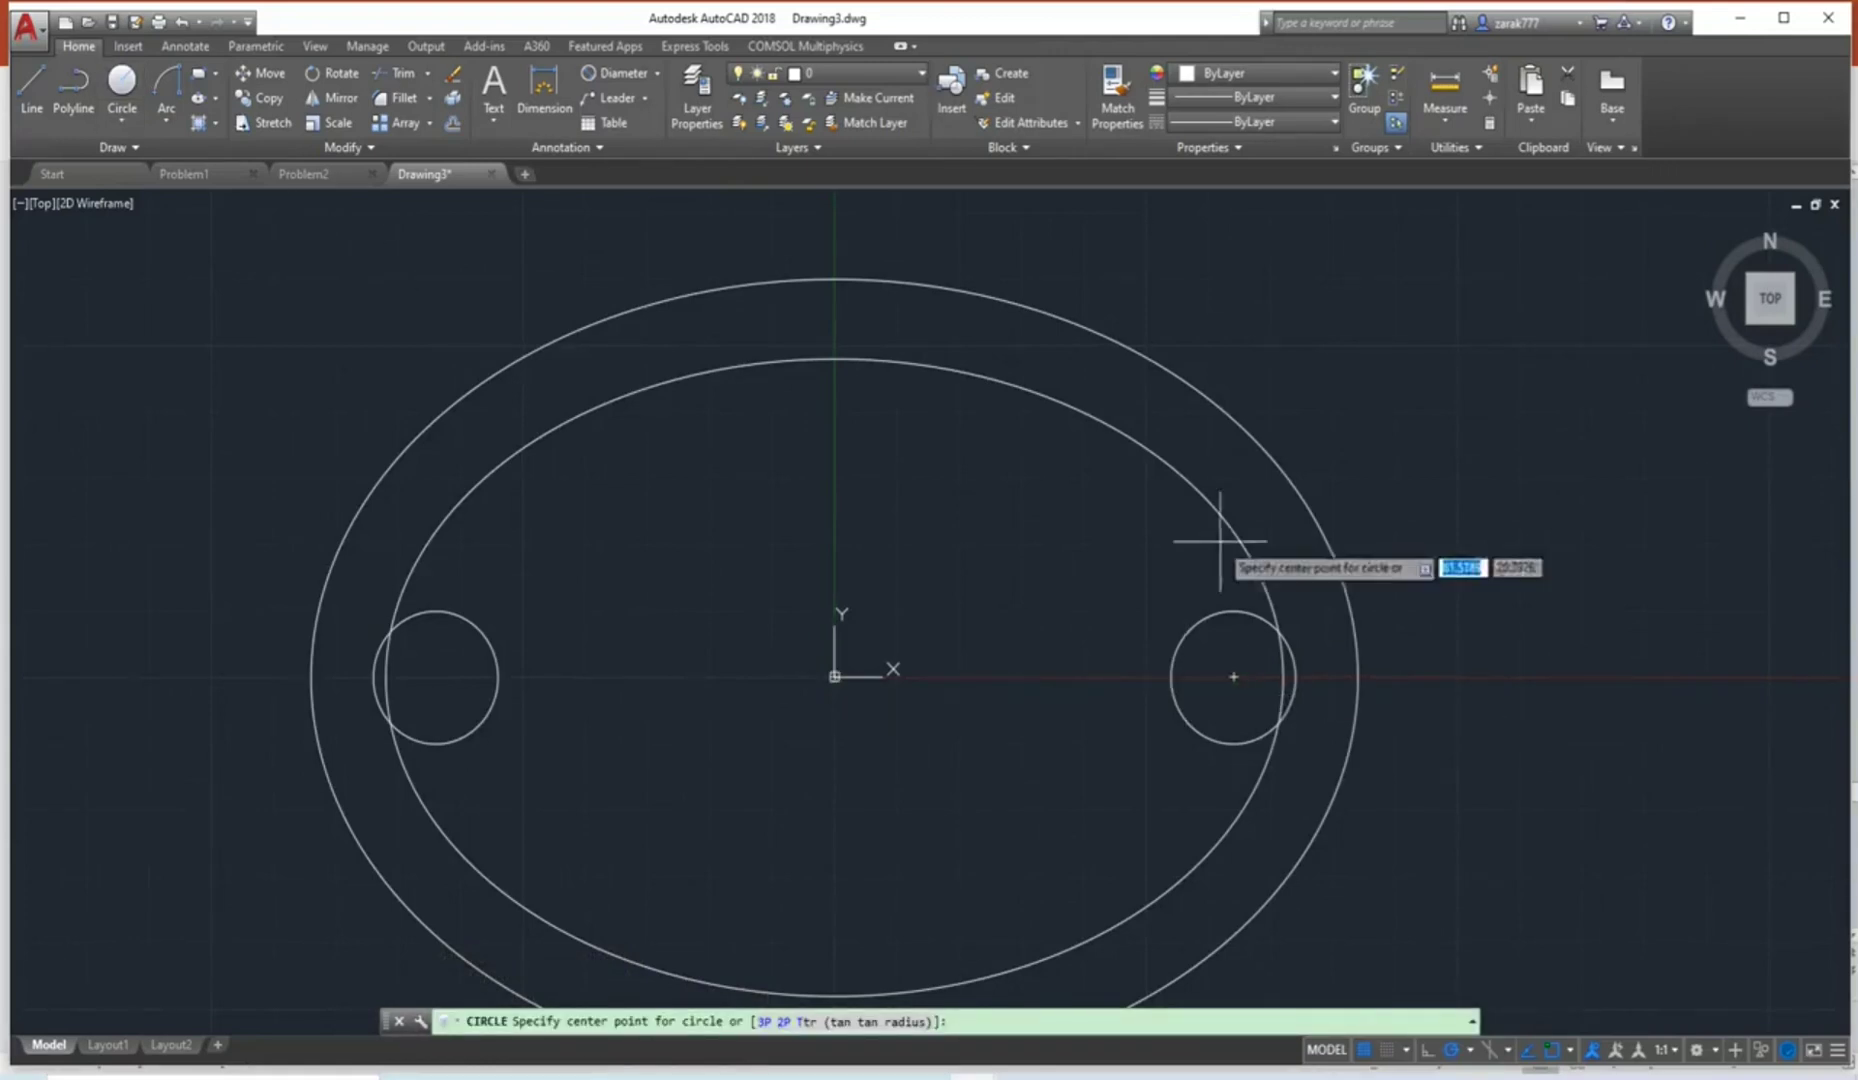
pyautogui.click(834, 676)
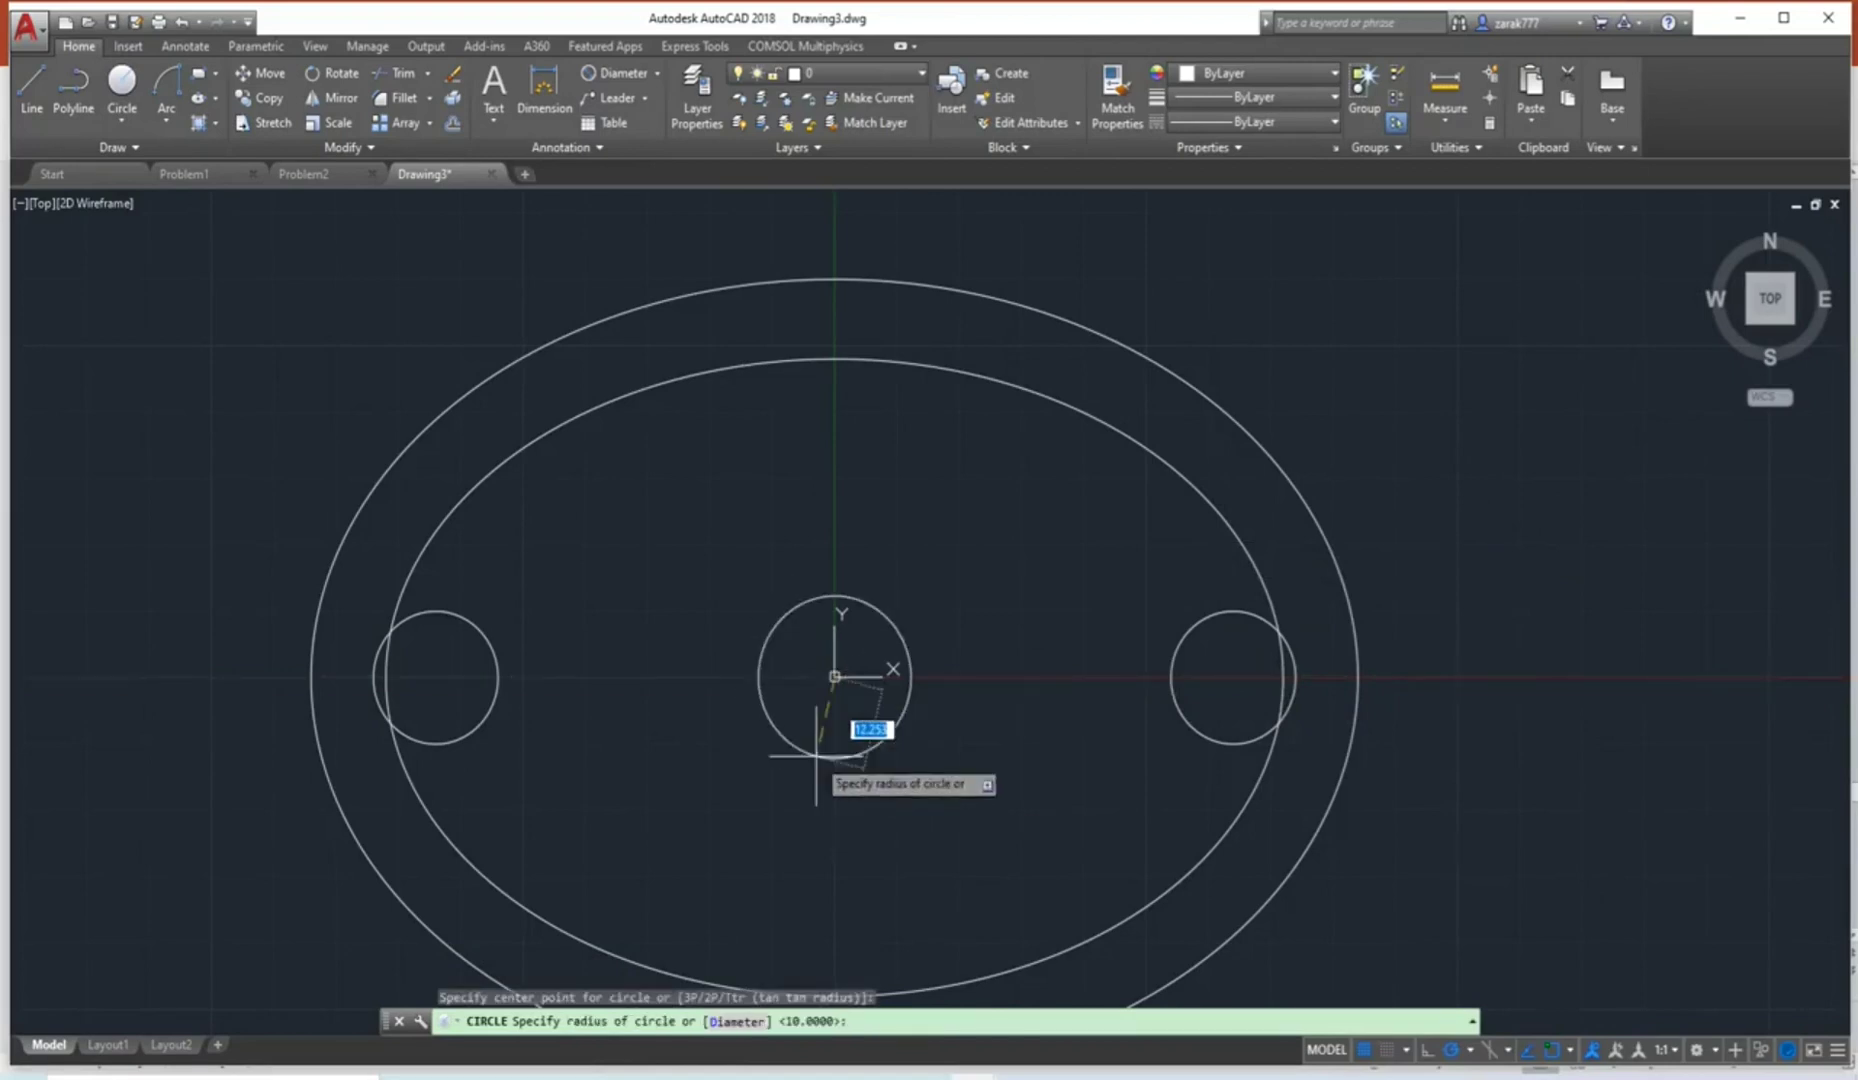
pyautogui.write('d')
pyautogui.press('Return')
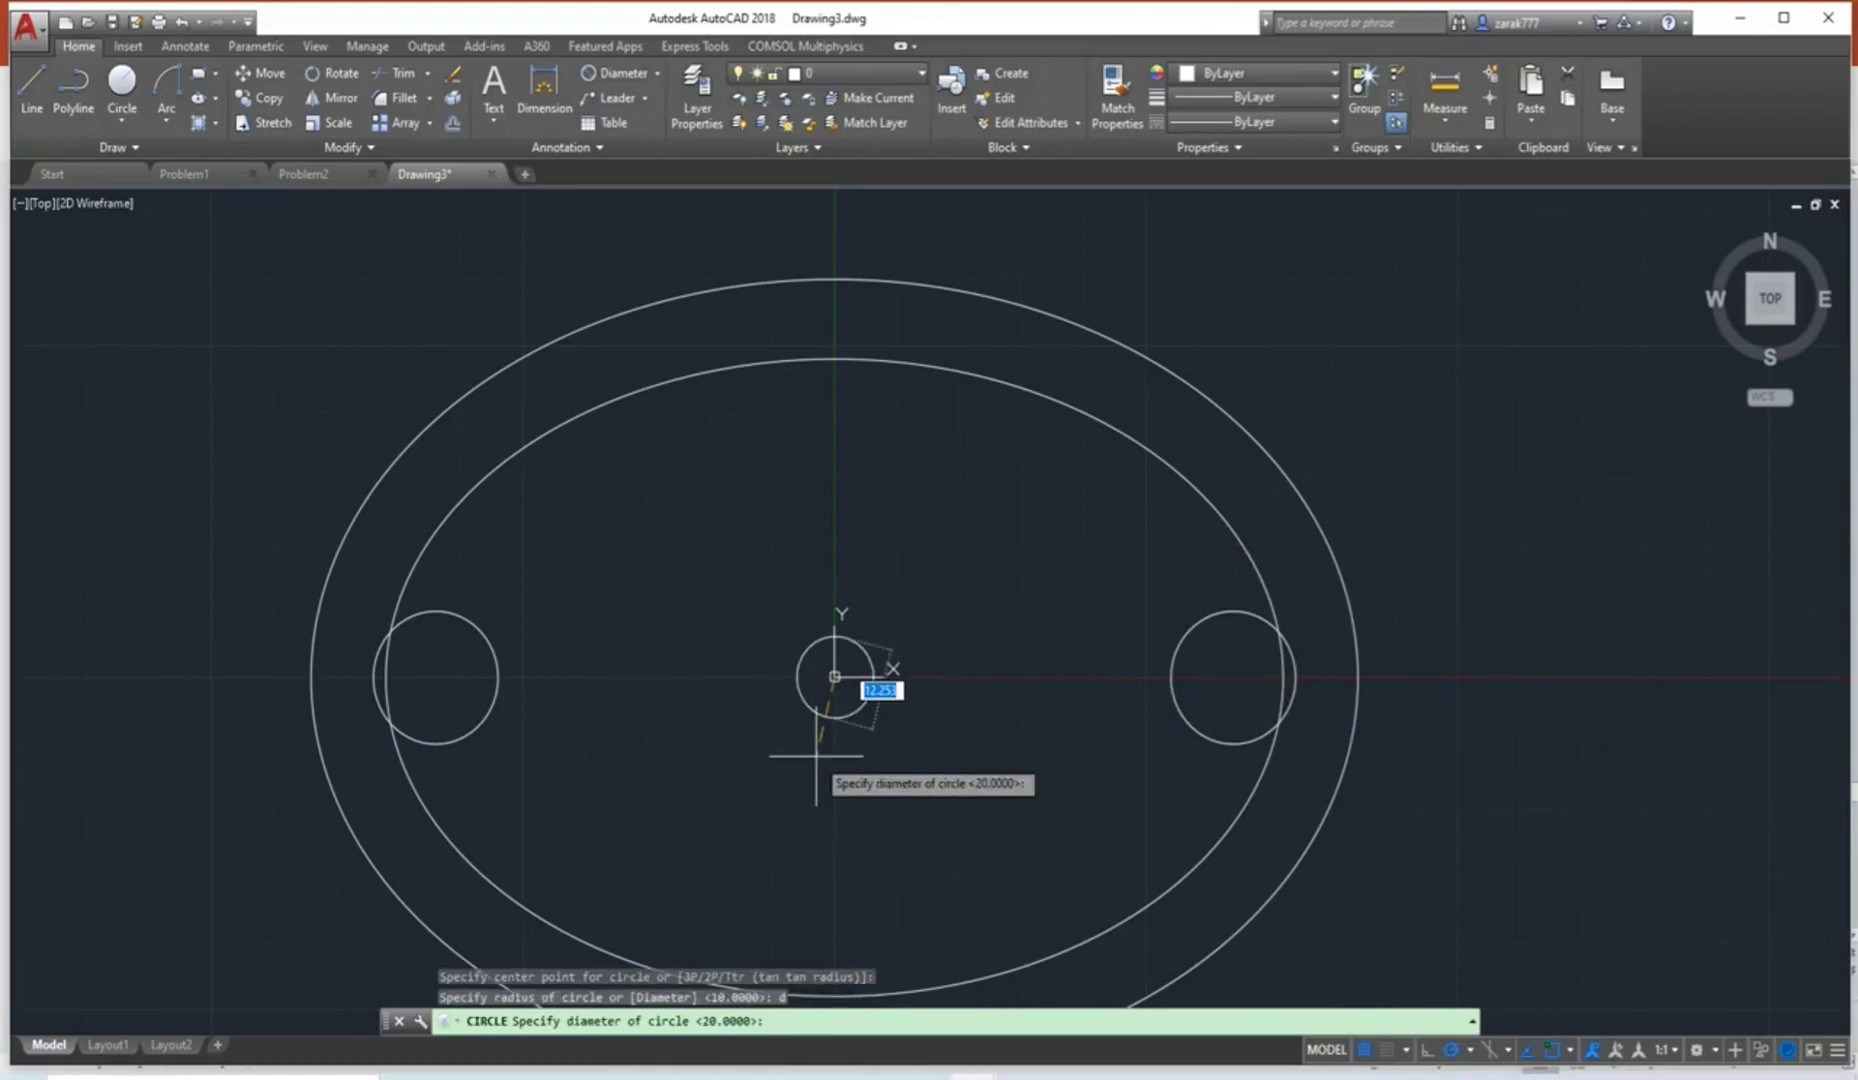
pyautogui.write('27')
pyautogui.press('Return')
pyautogui.click(31, 95)
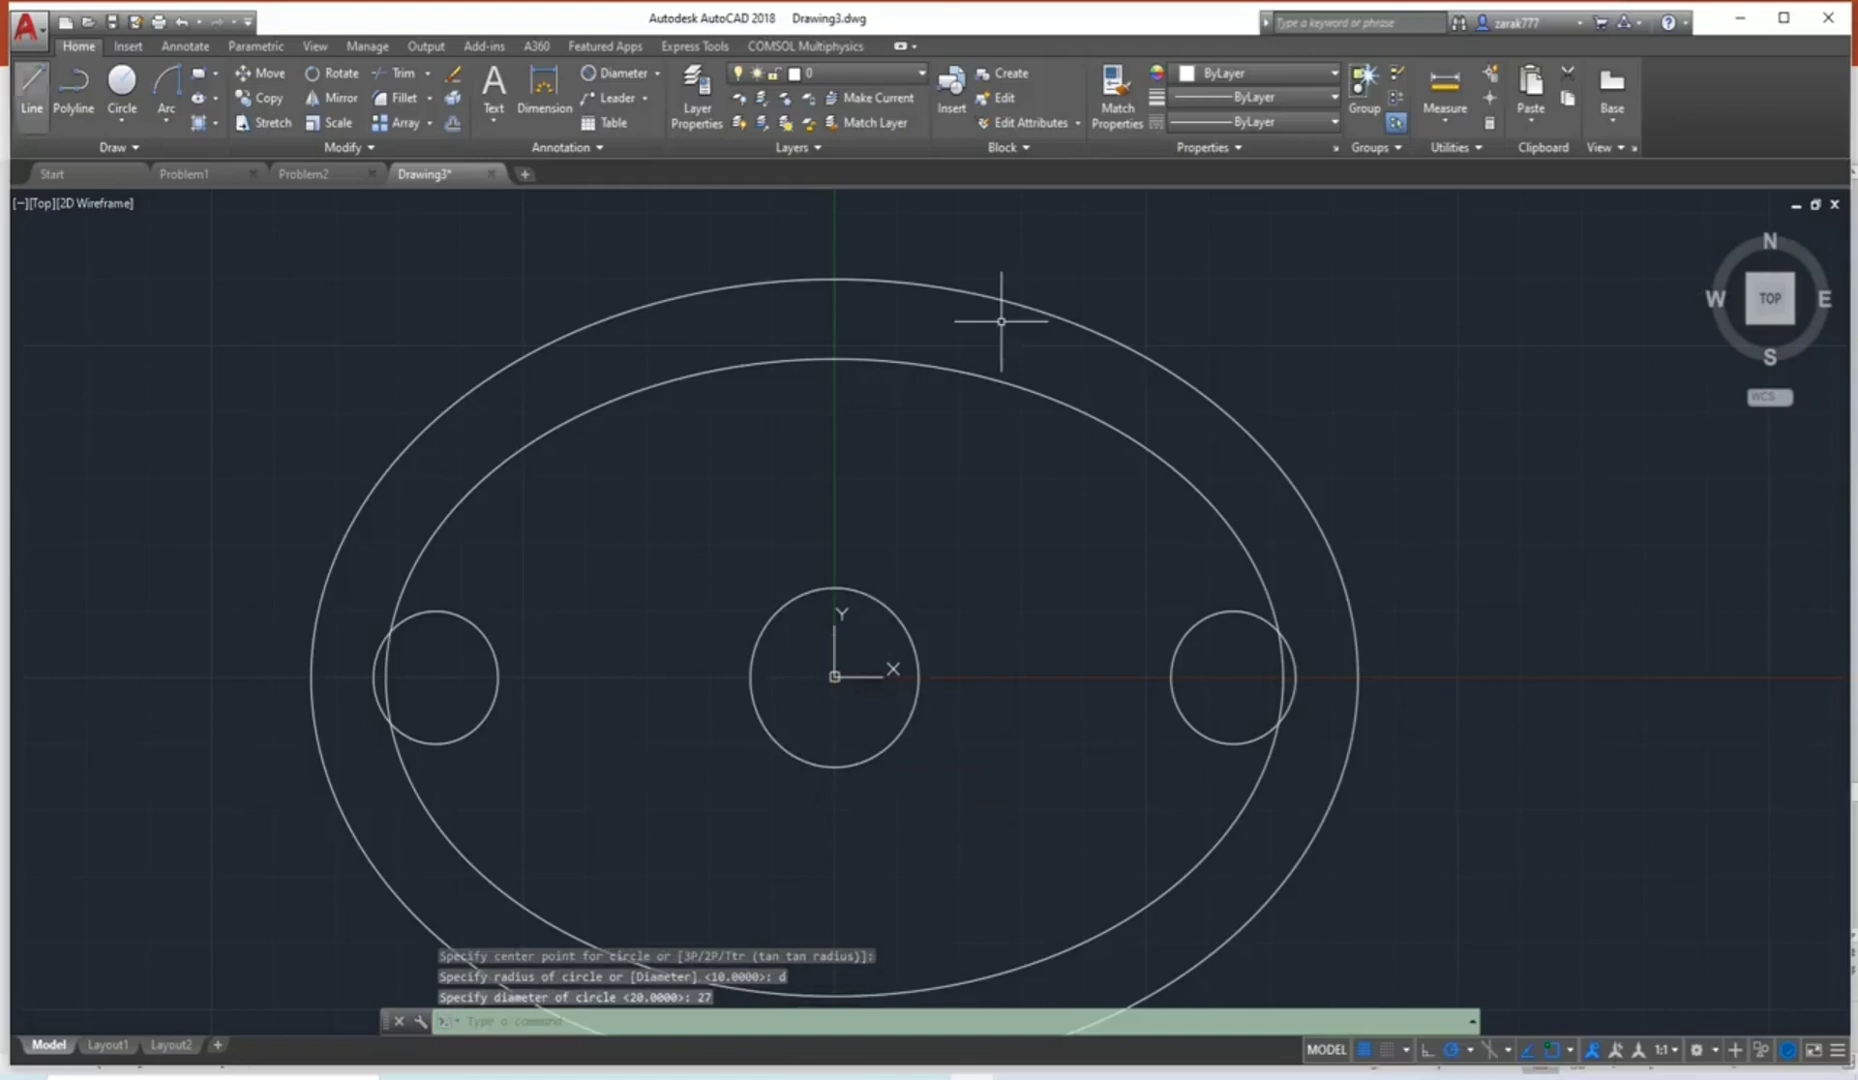
# Draw a concentric circle of diameter 45 at the origin.
pyautogui.click(121, 88)
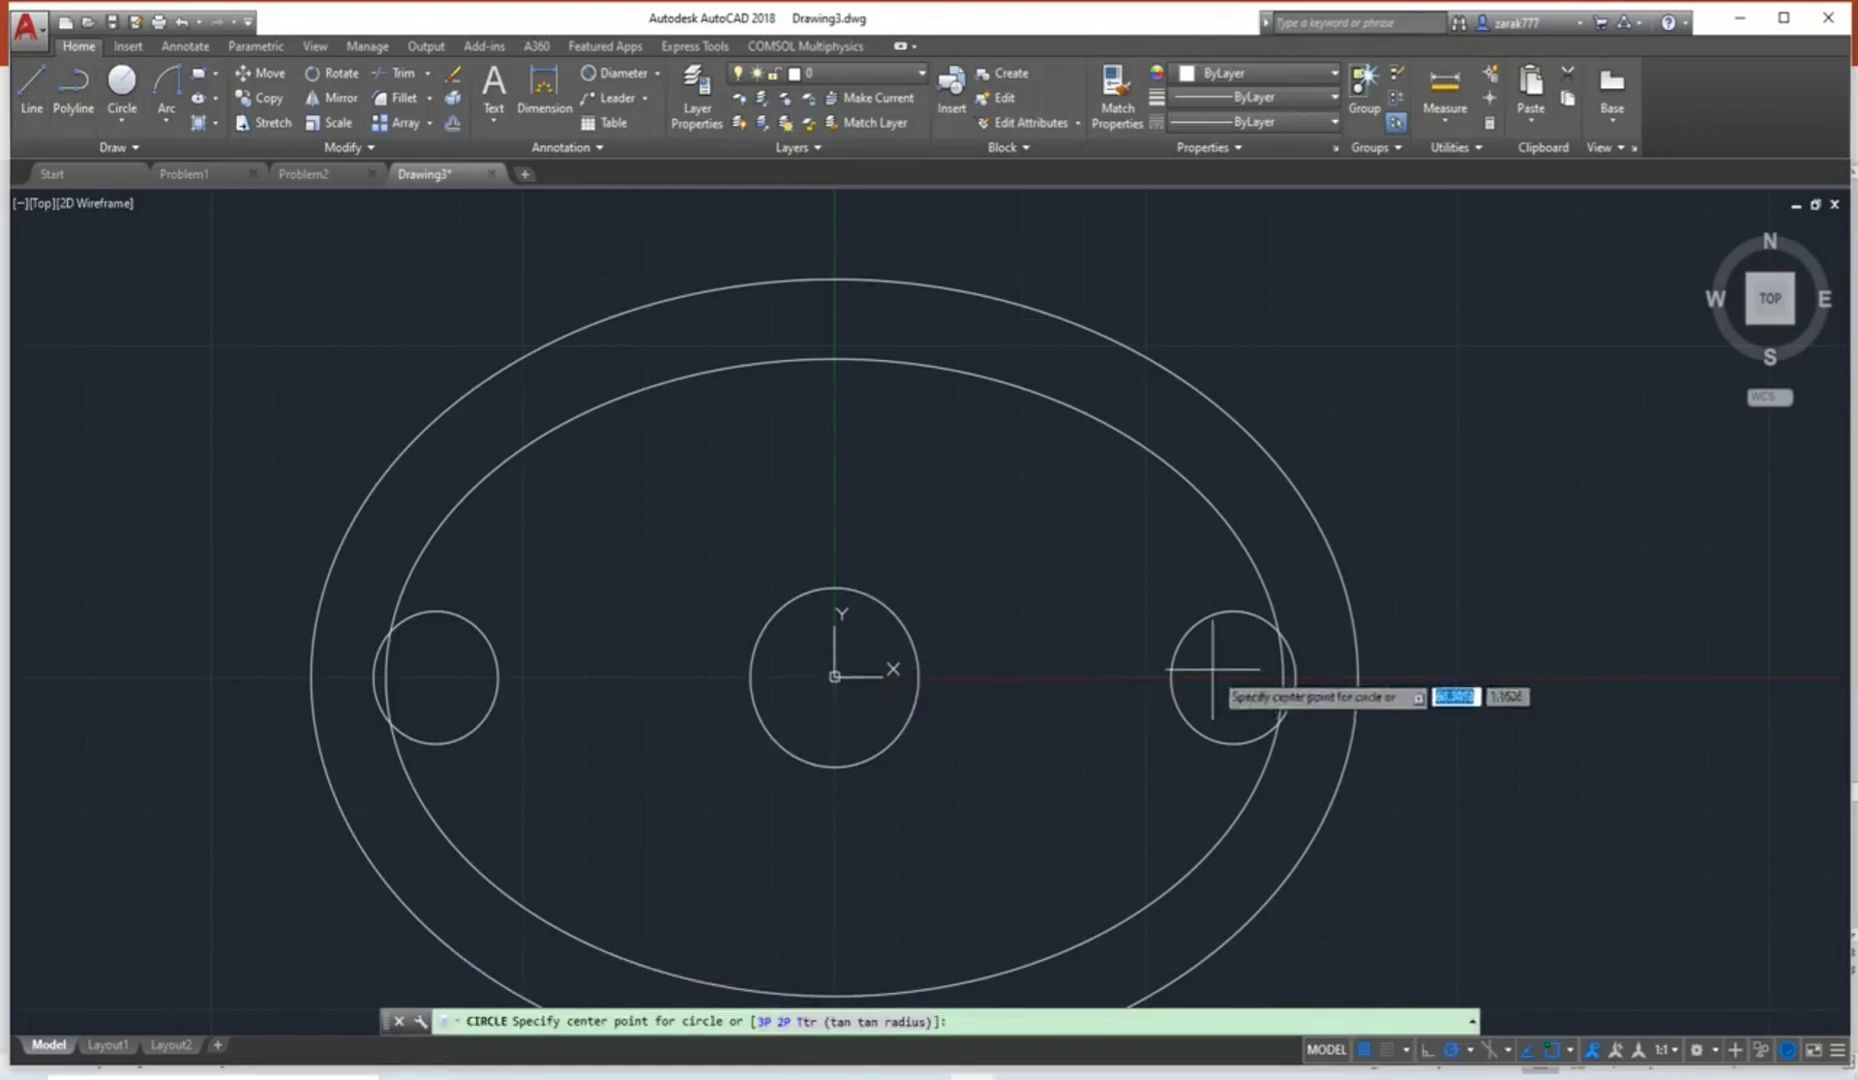
pyautogui.click(834, 676)
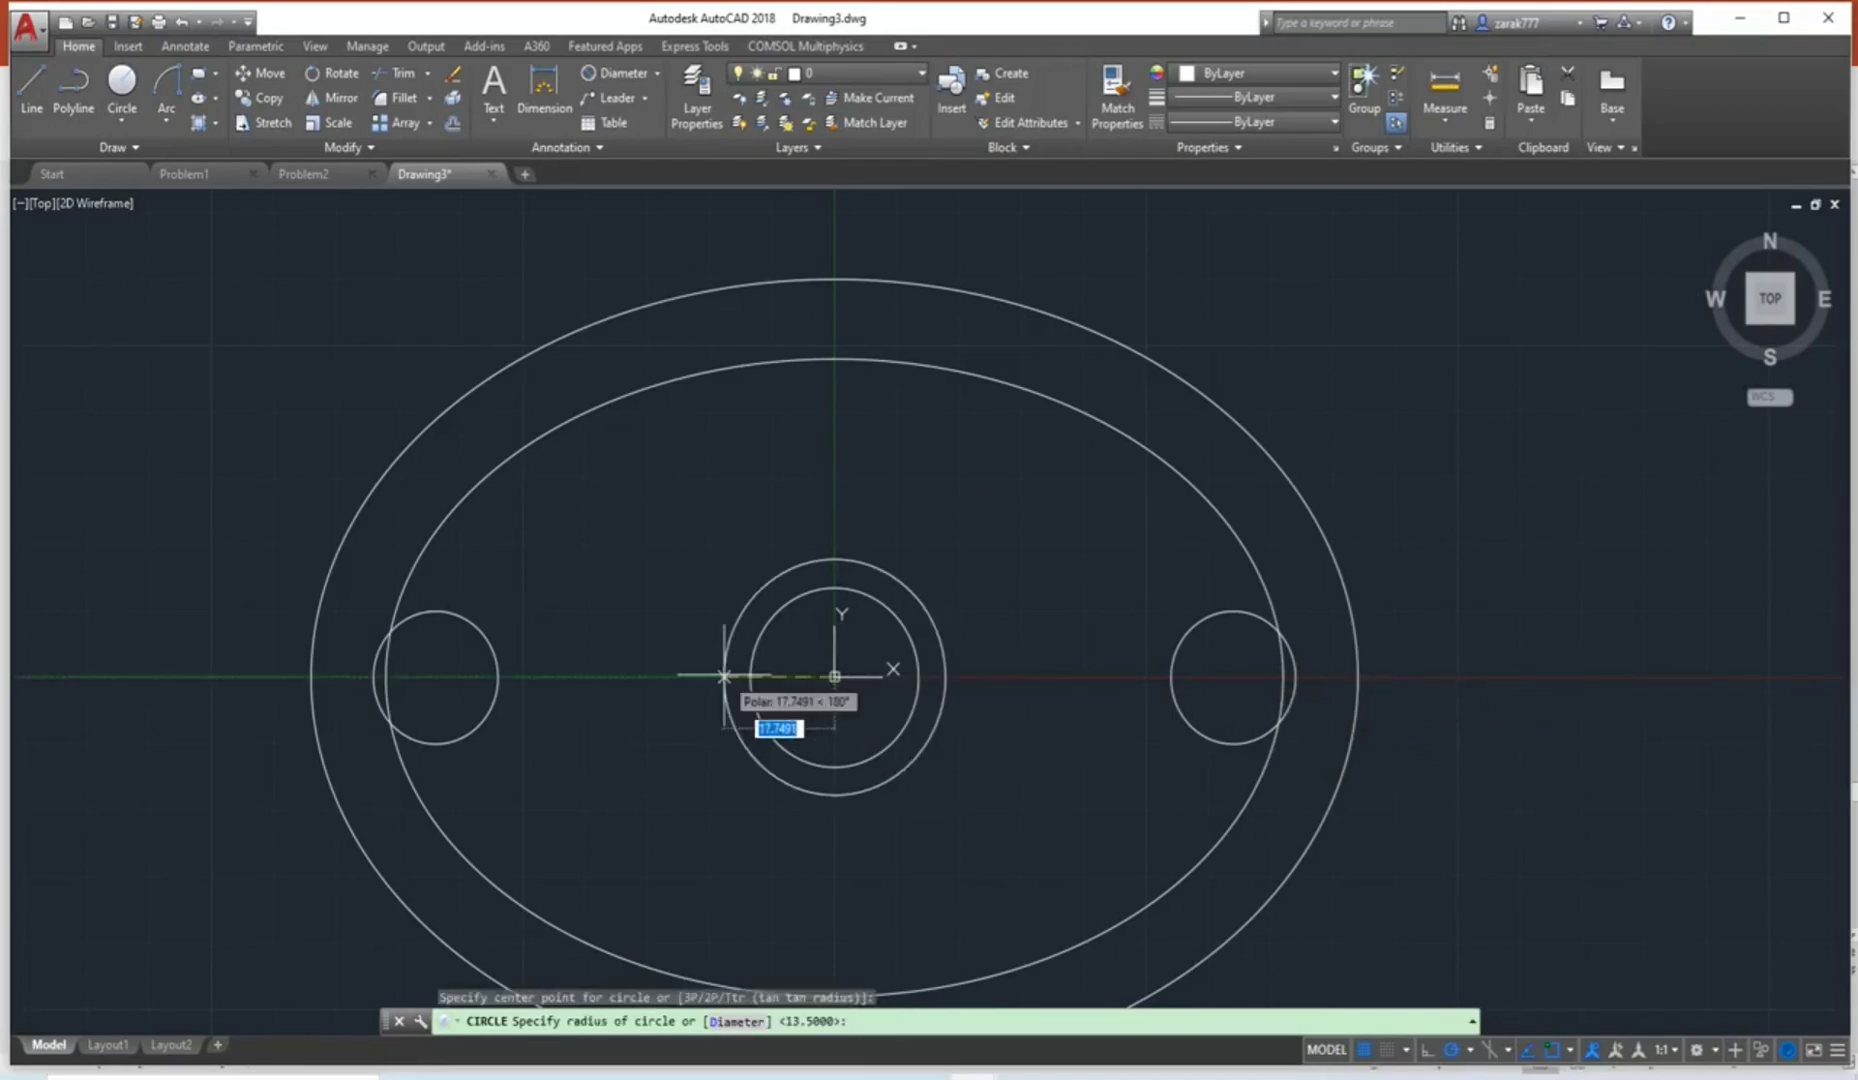
pyautogui.write('d')
pyautogui.press('Return')
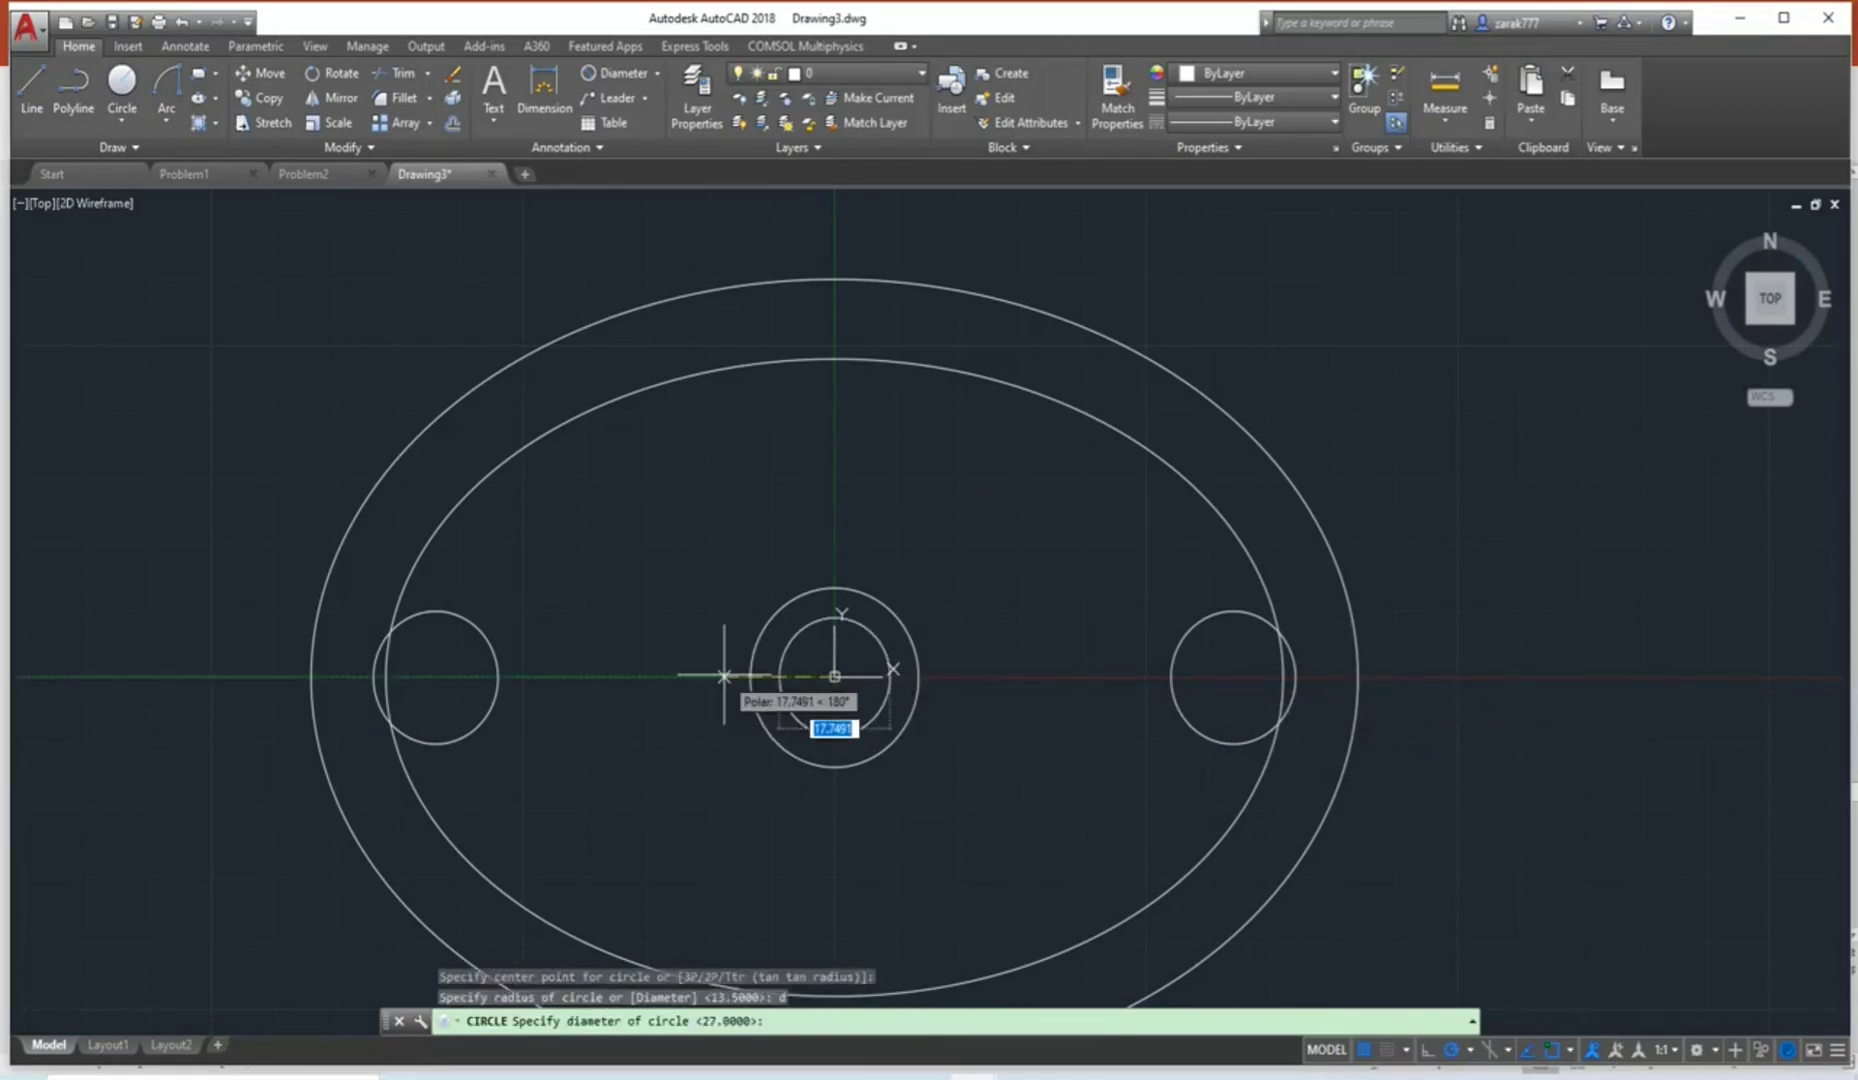
pyautogui.write('465')
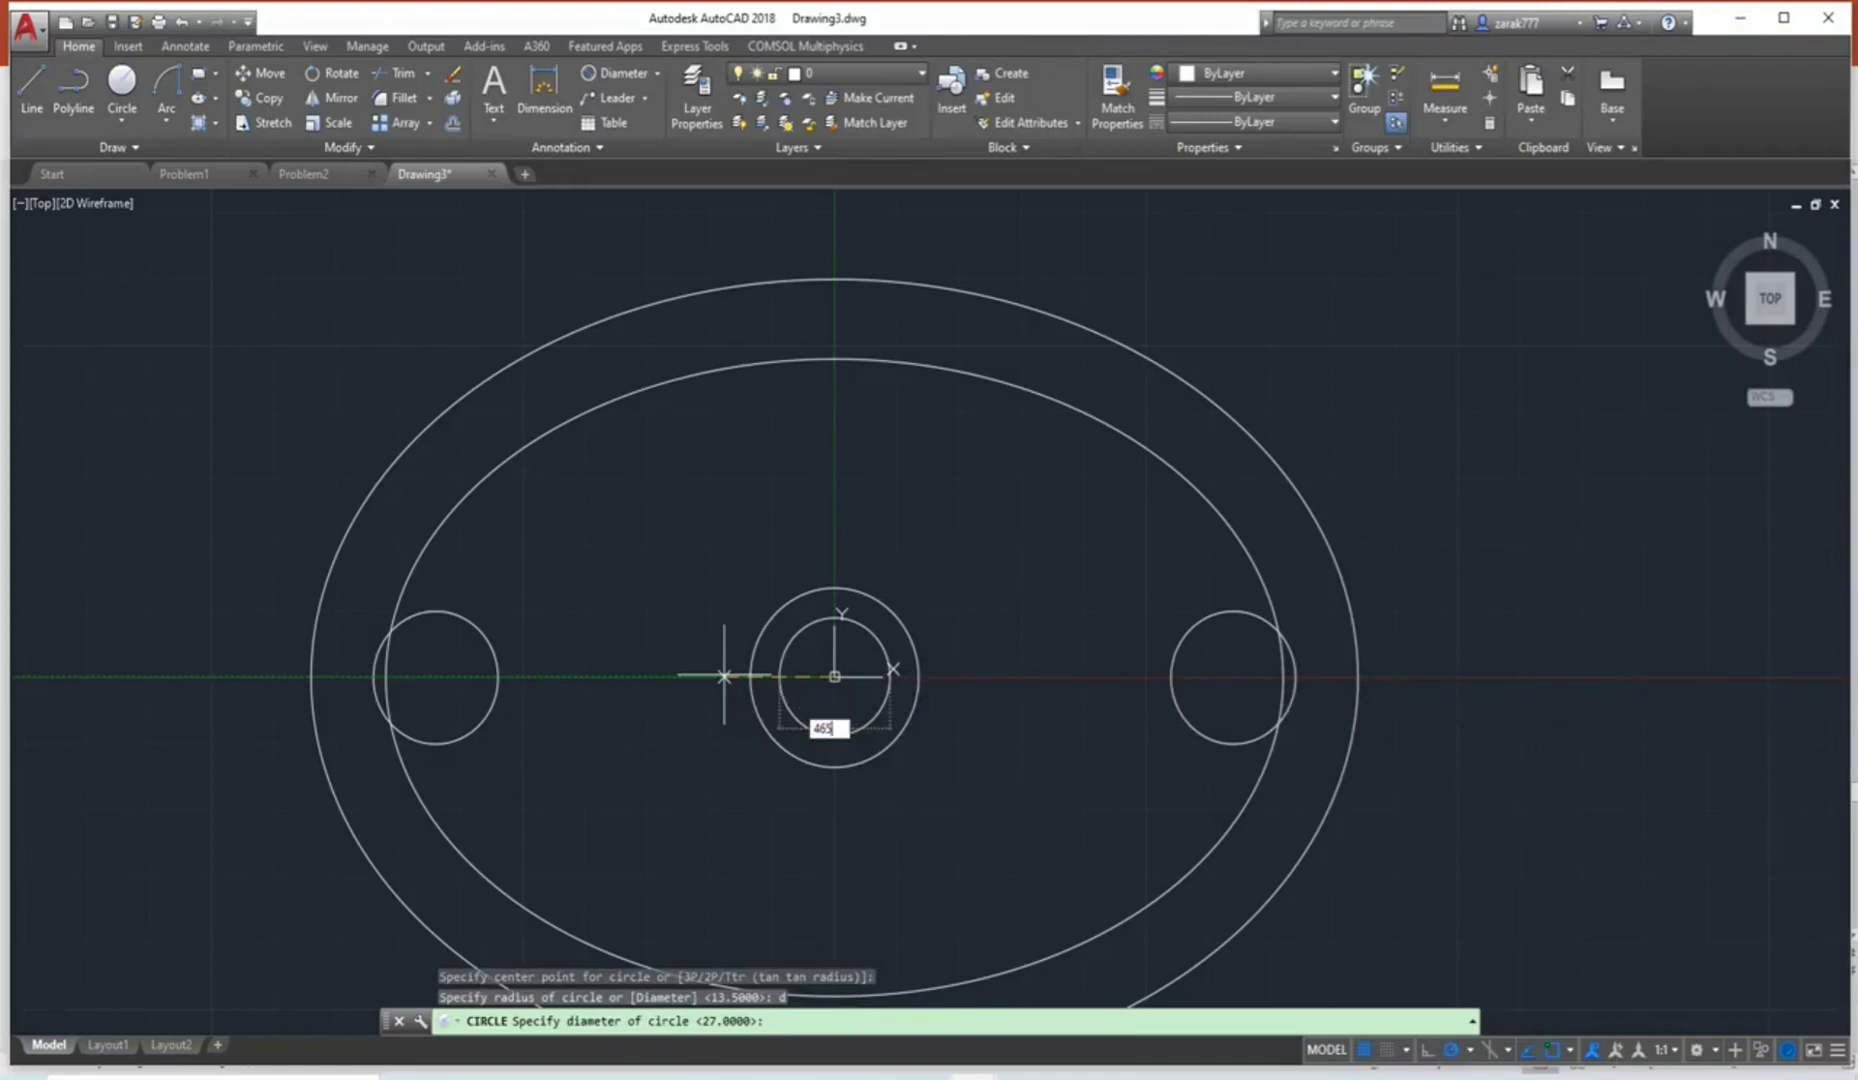
pyautogui.press('BackSpace')
pyautogui.press('BackSpace')
pyautogui.write('5')
pyautogui.press('Return')
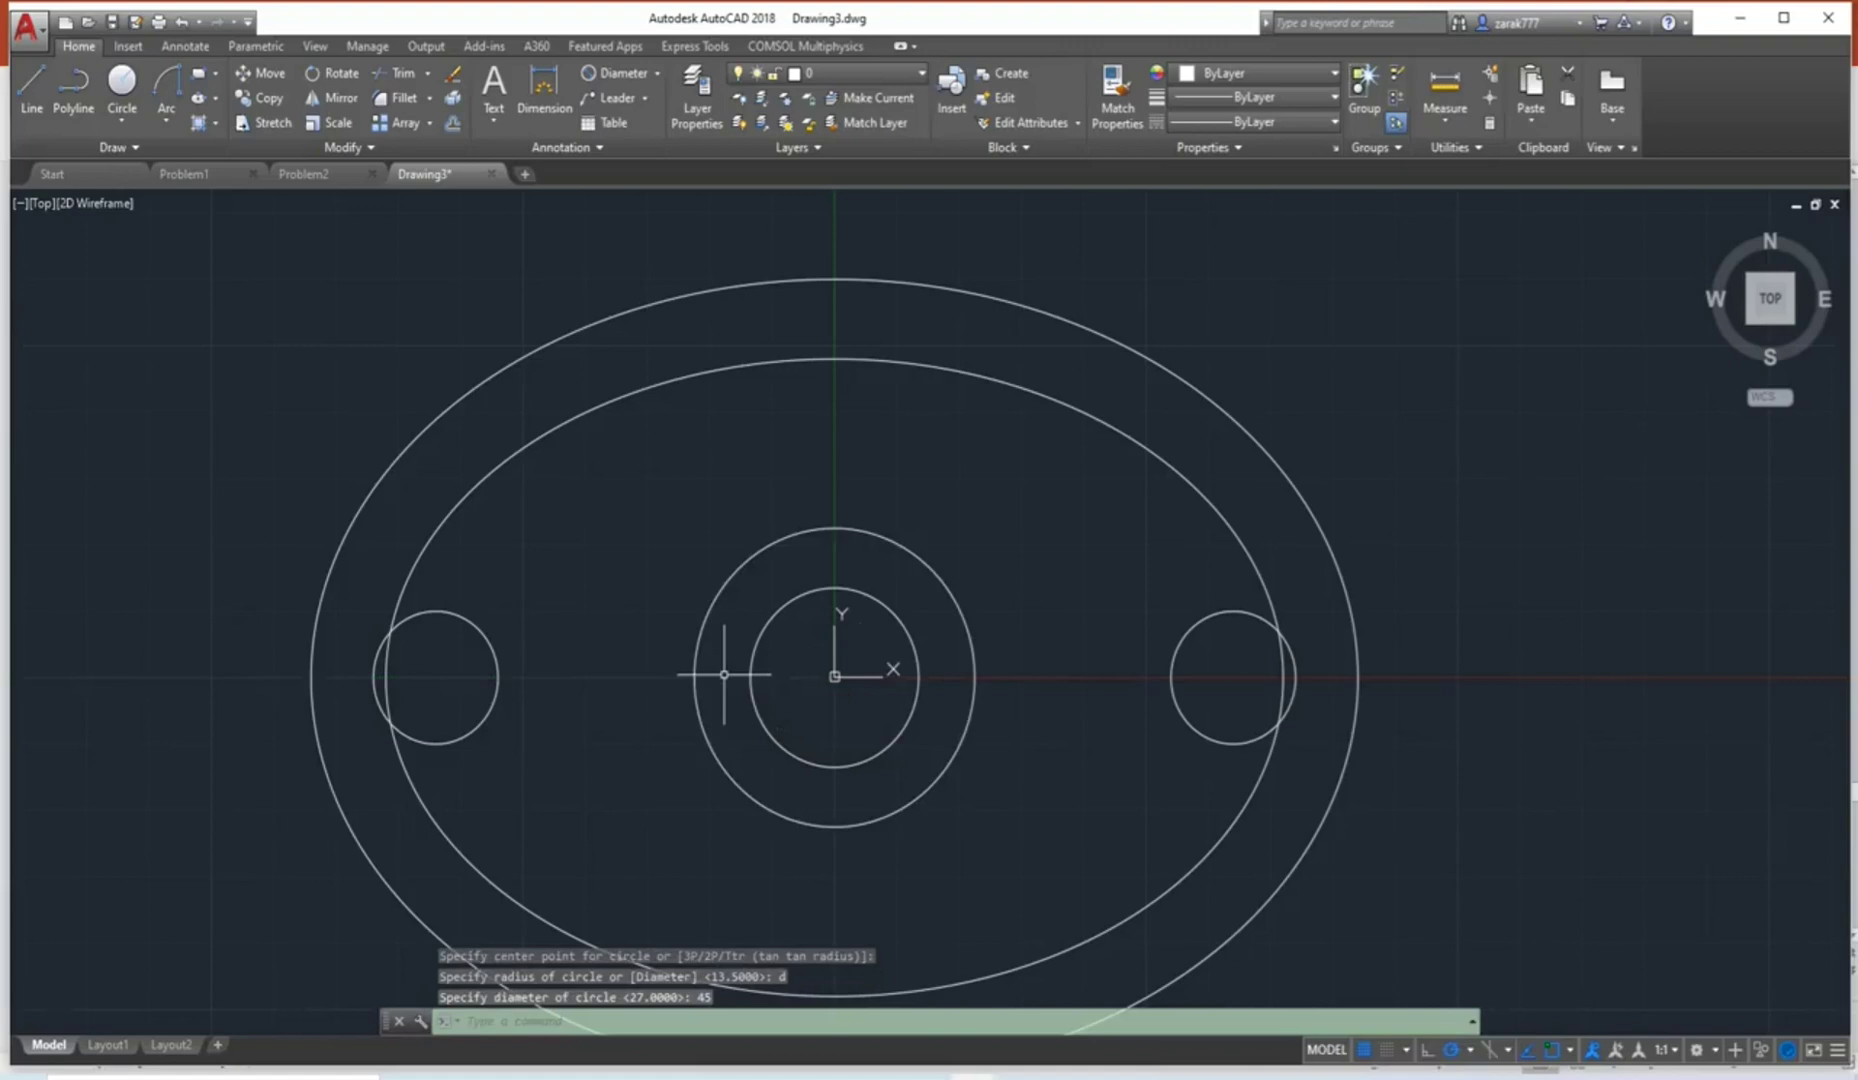
# Draw a concentric circle of diameter 52 at the origin.
pyautogui.click(122, 88)
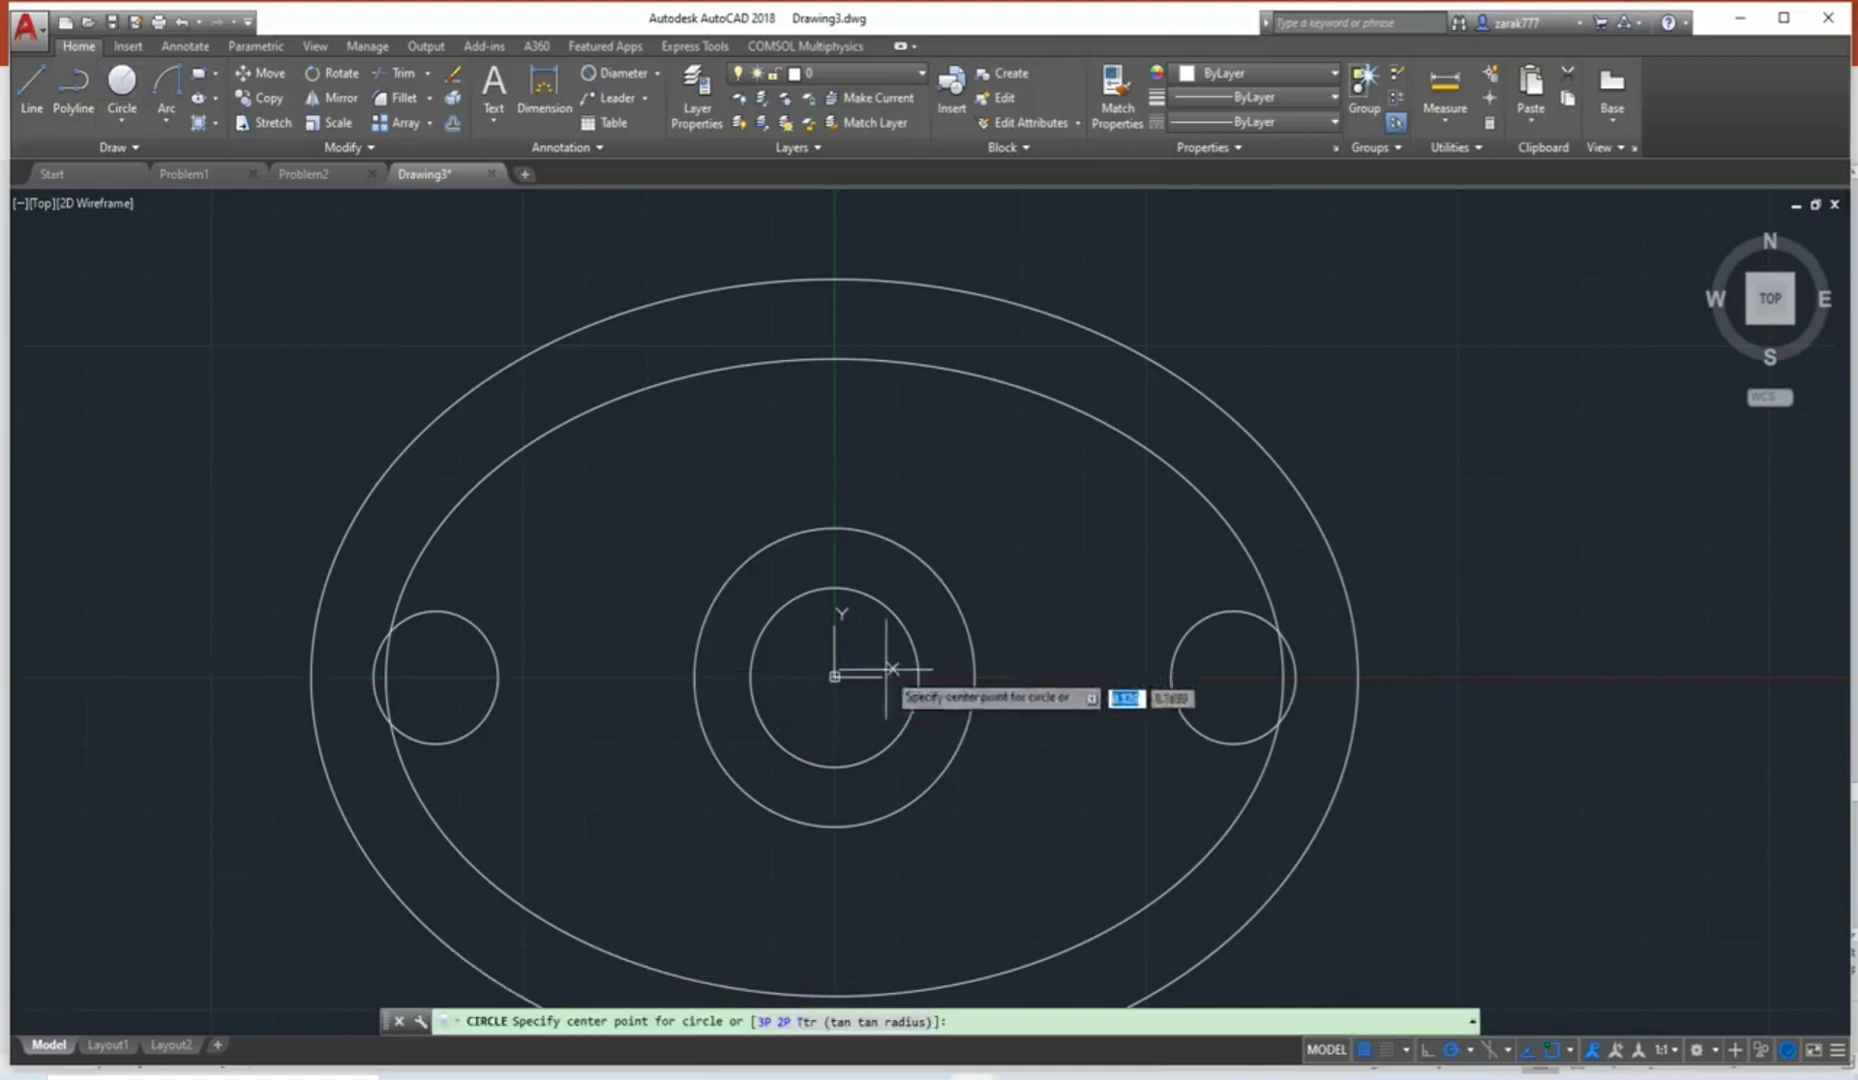
pyautogui.click(835, 677)
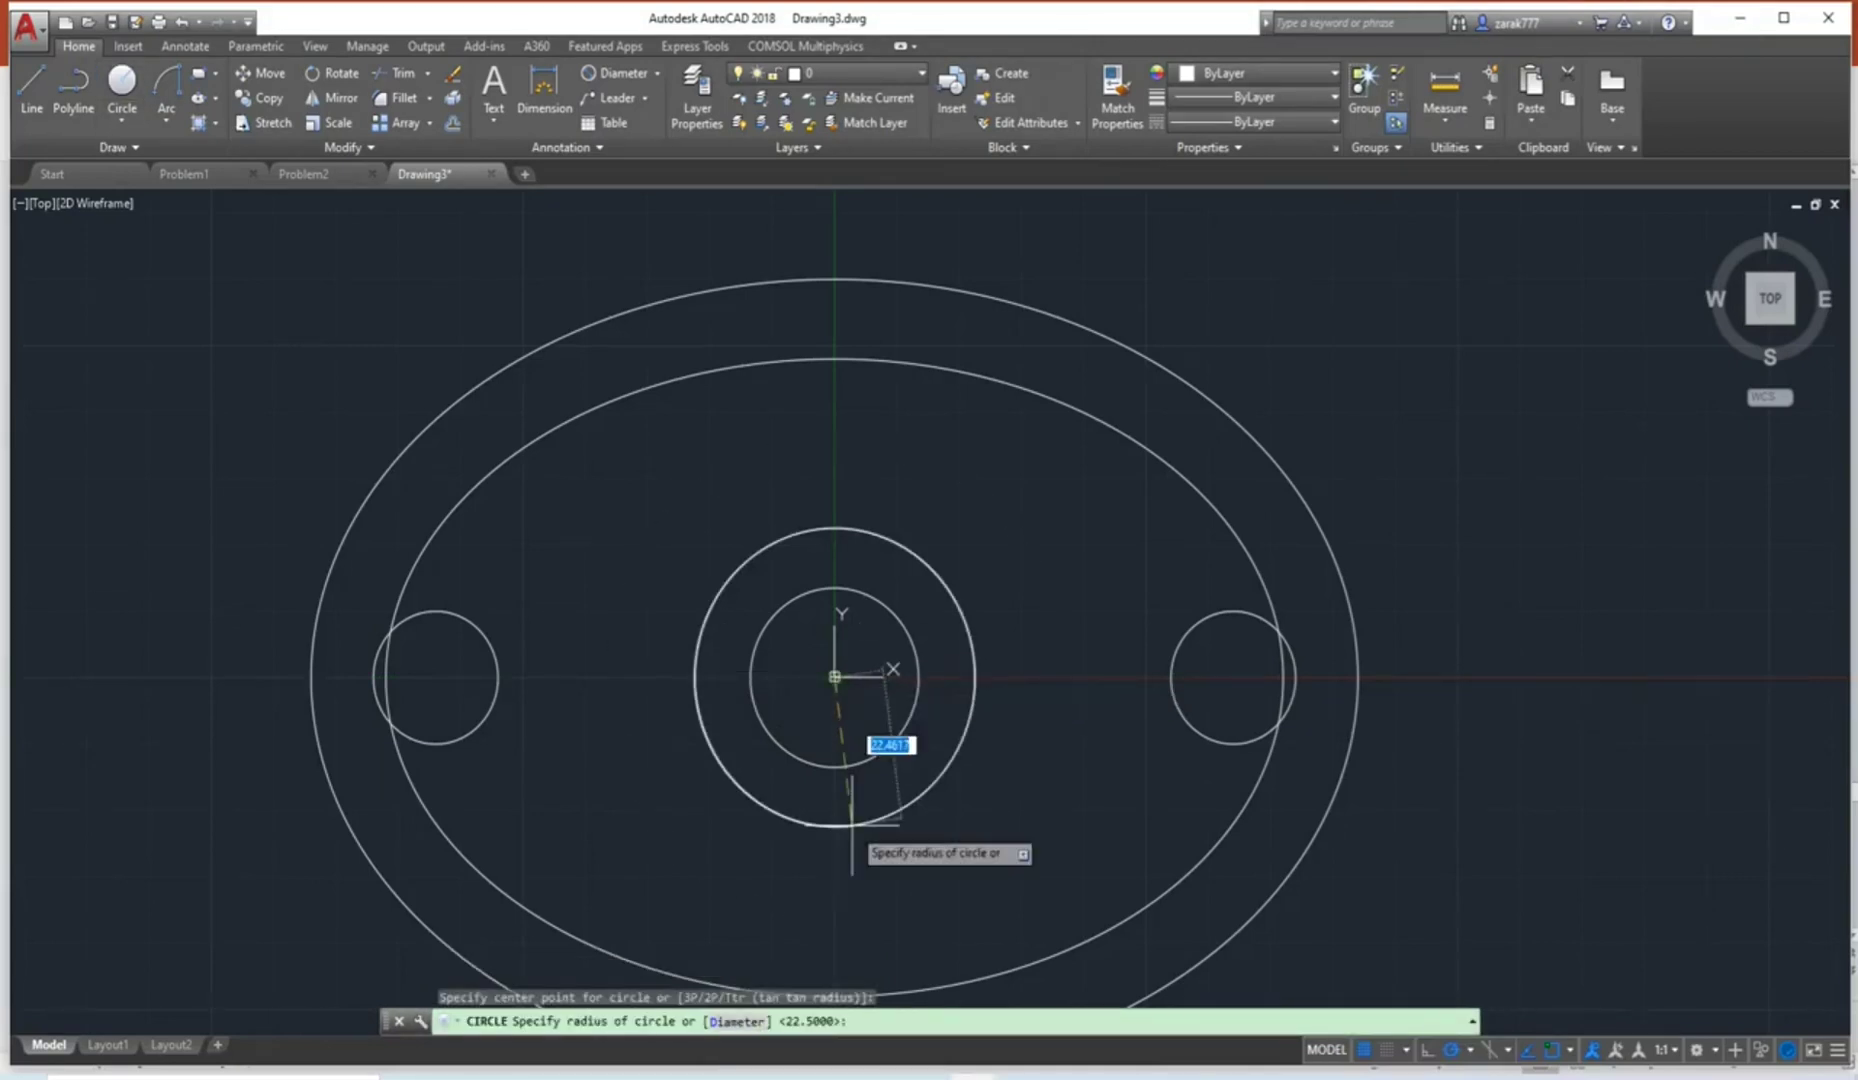
pyautogui.write('d')
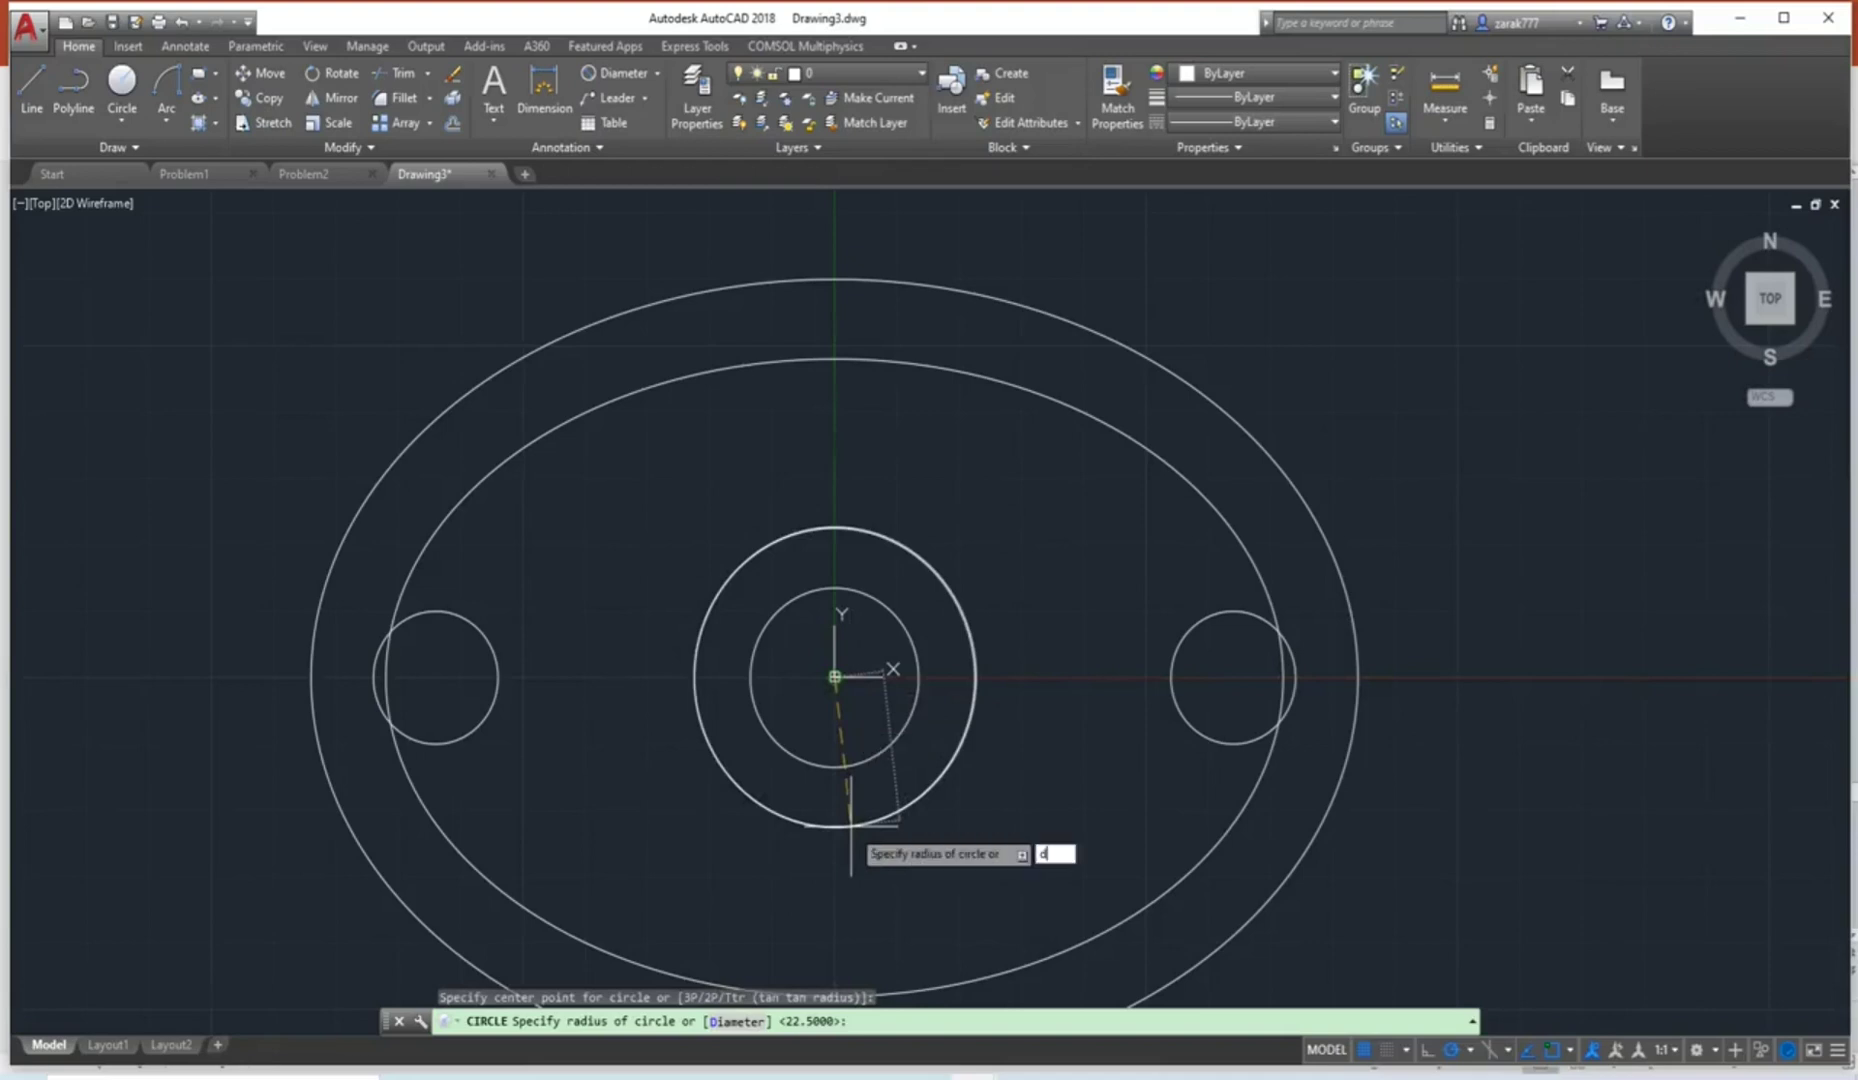
pyautogui.press('Return')
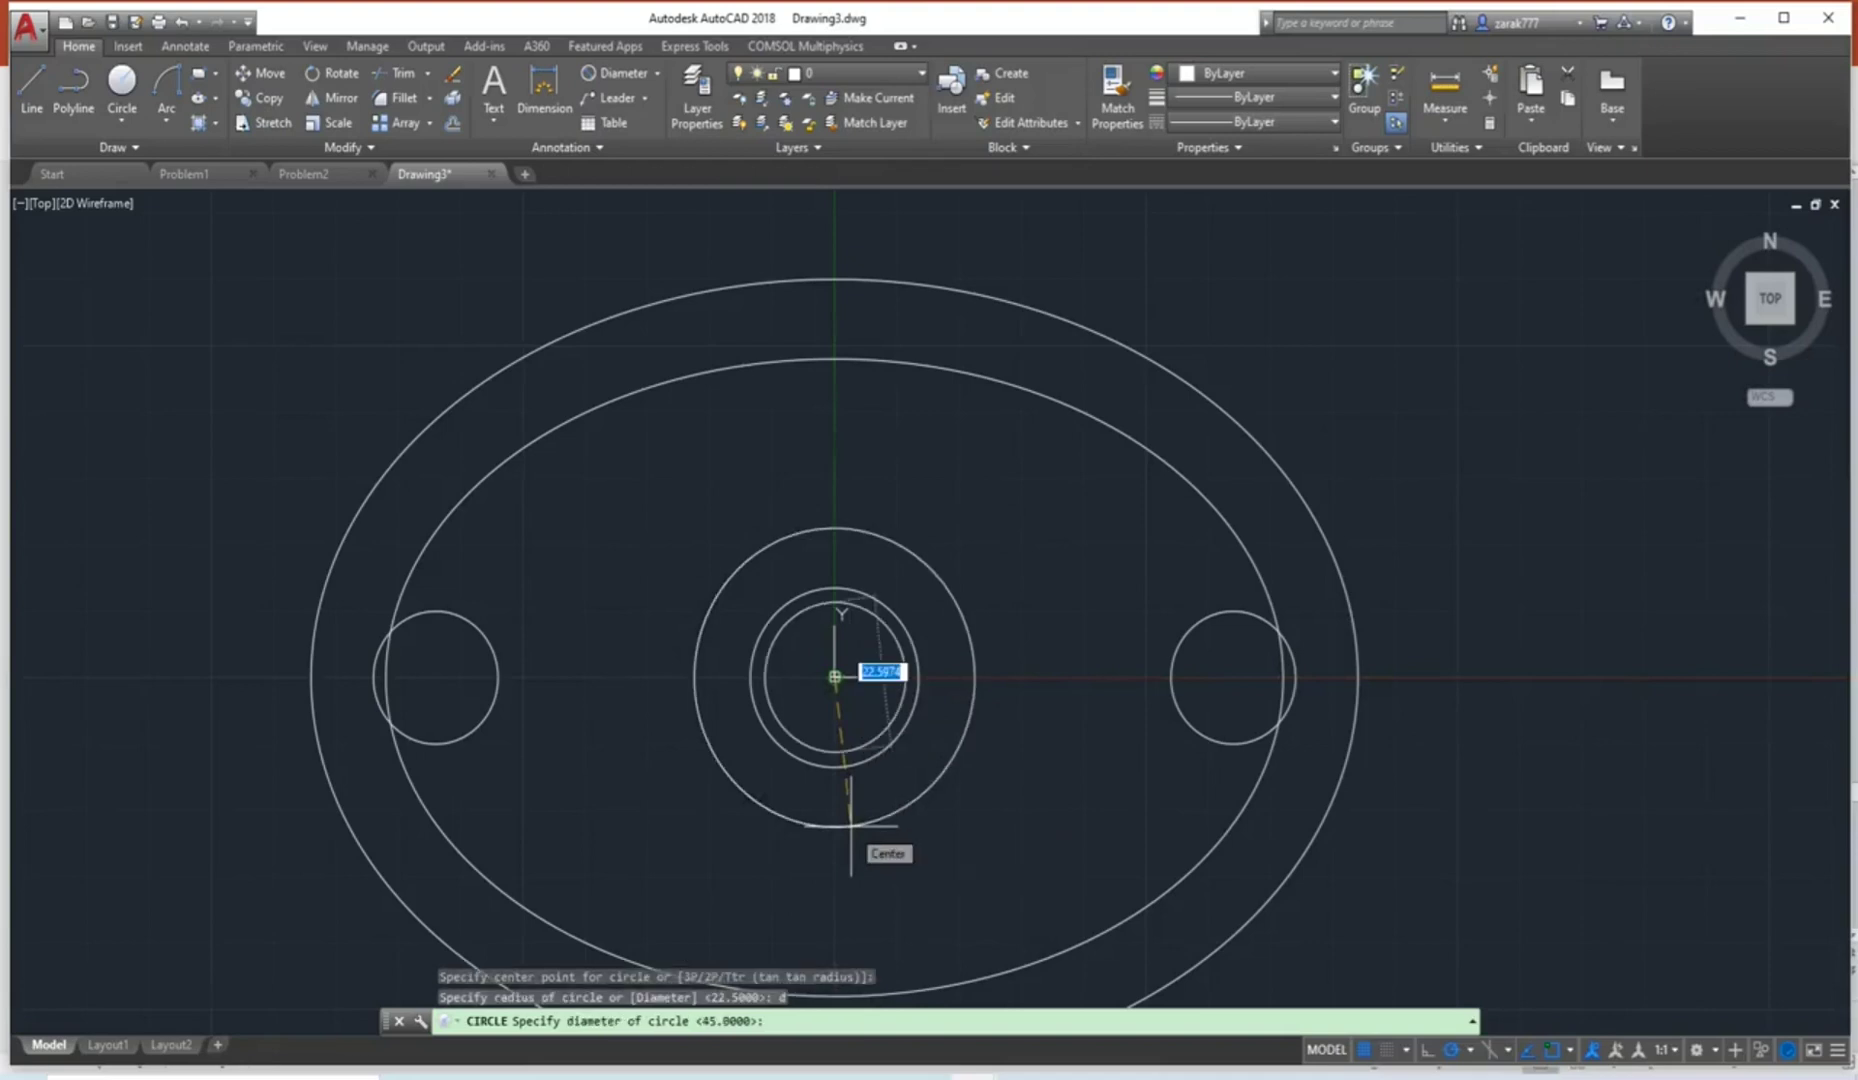
pyautogui.write('52')
pyautogui.press('Return')
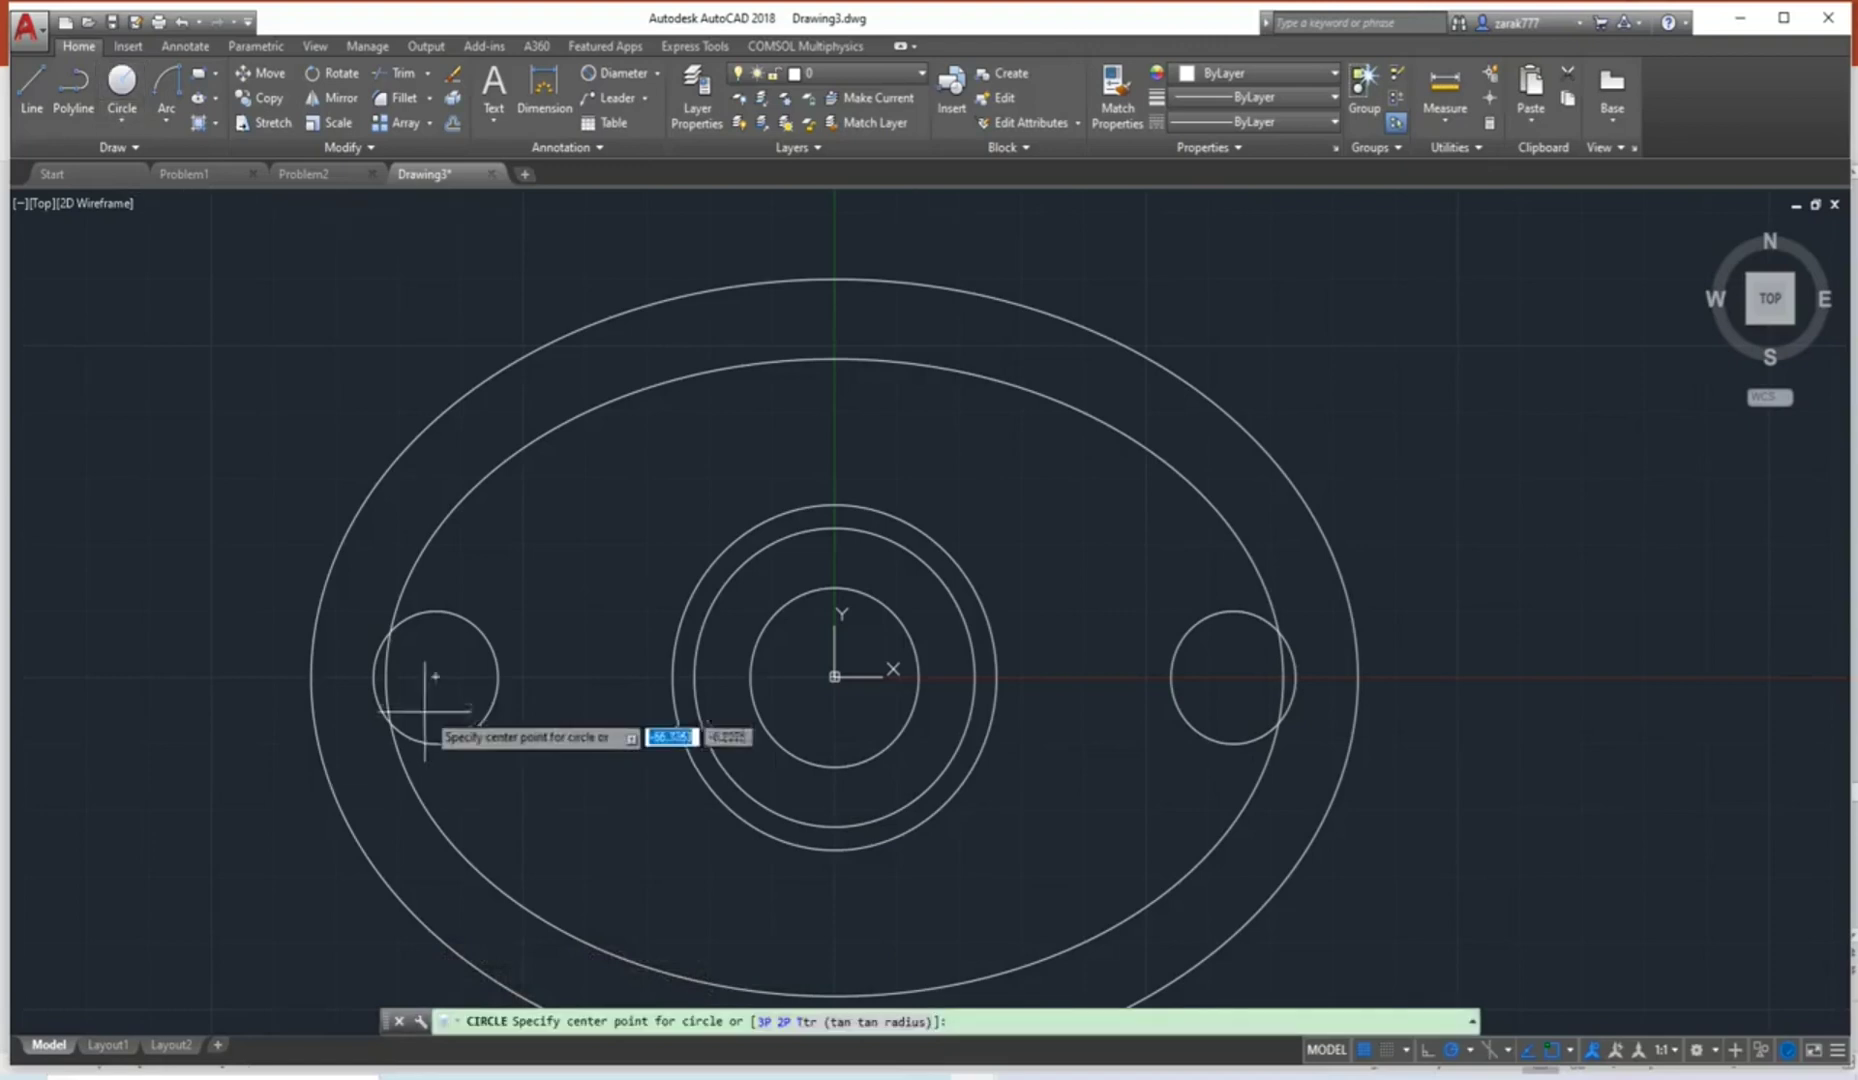
# Draw radius-20 boss circles centred on the left and right small holes.
pyautogui.click(436, 677)
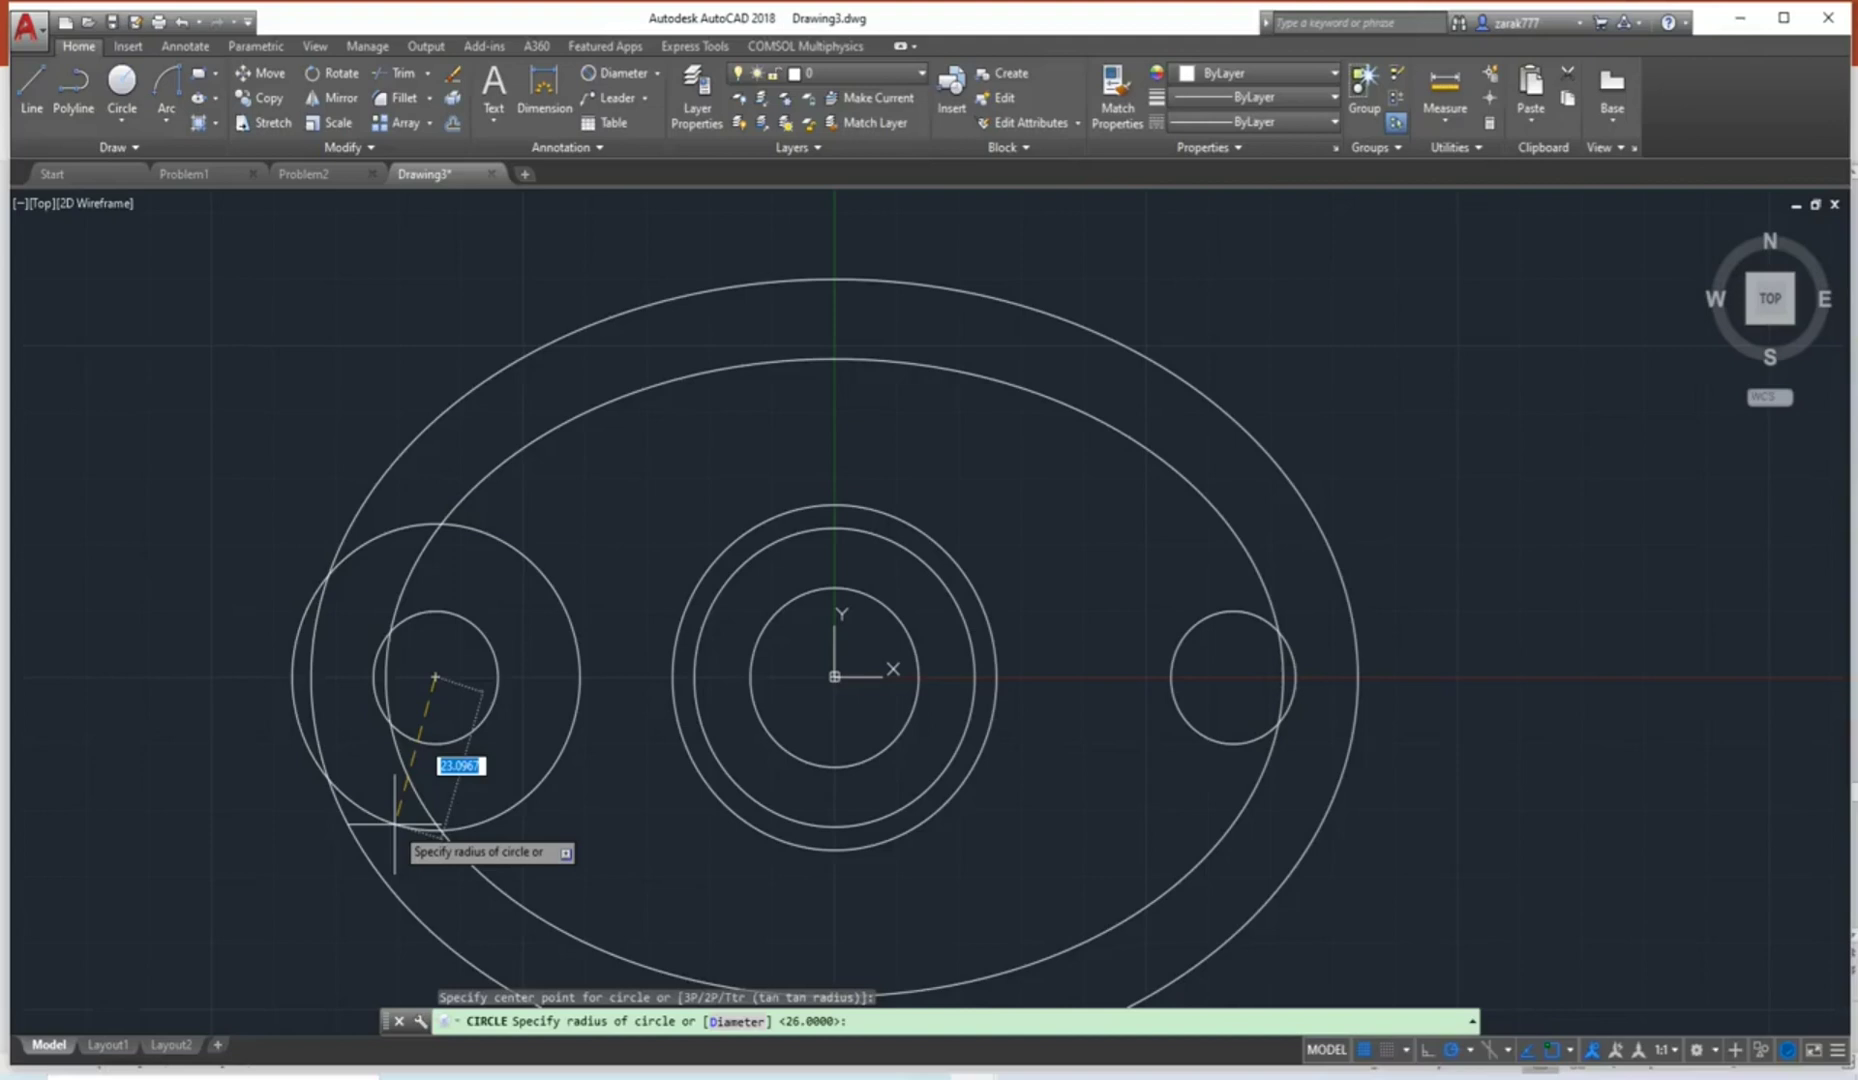
pyautogui.write('20')
pyautogui.press('Return')
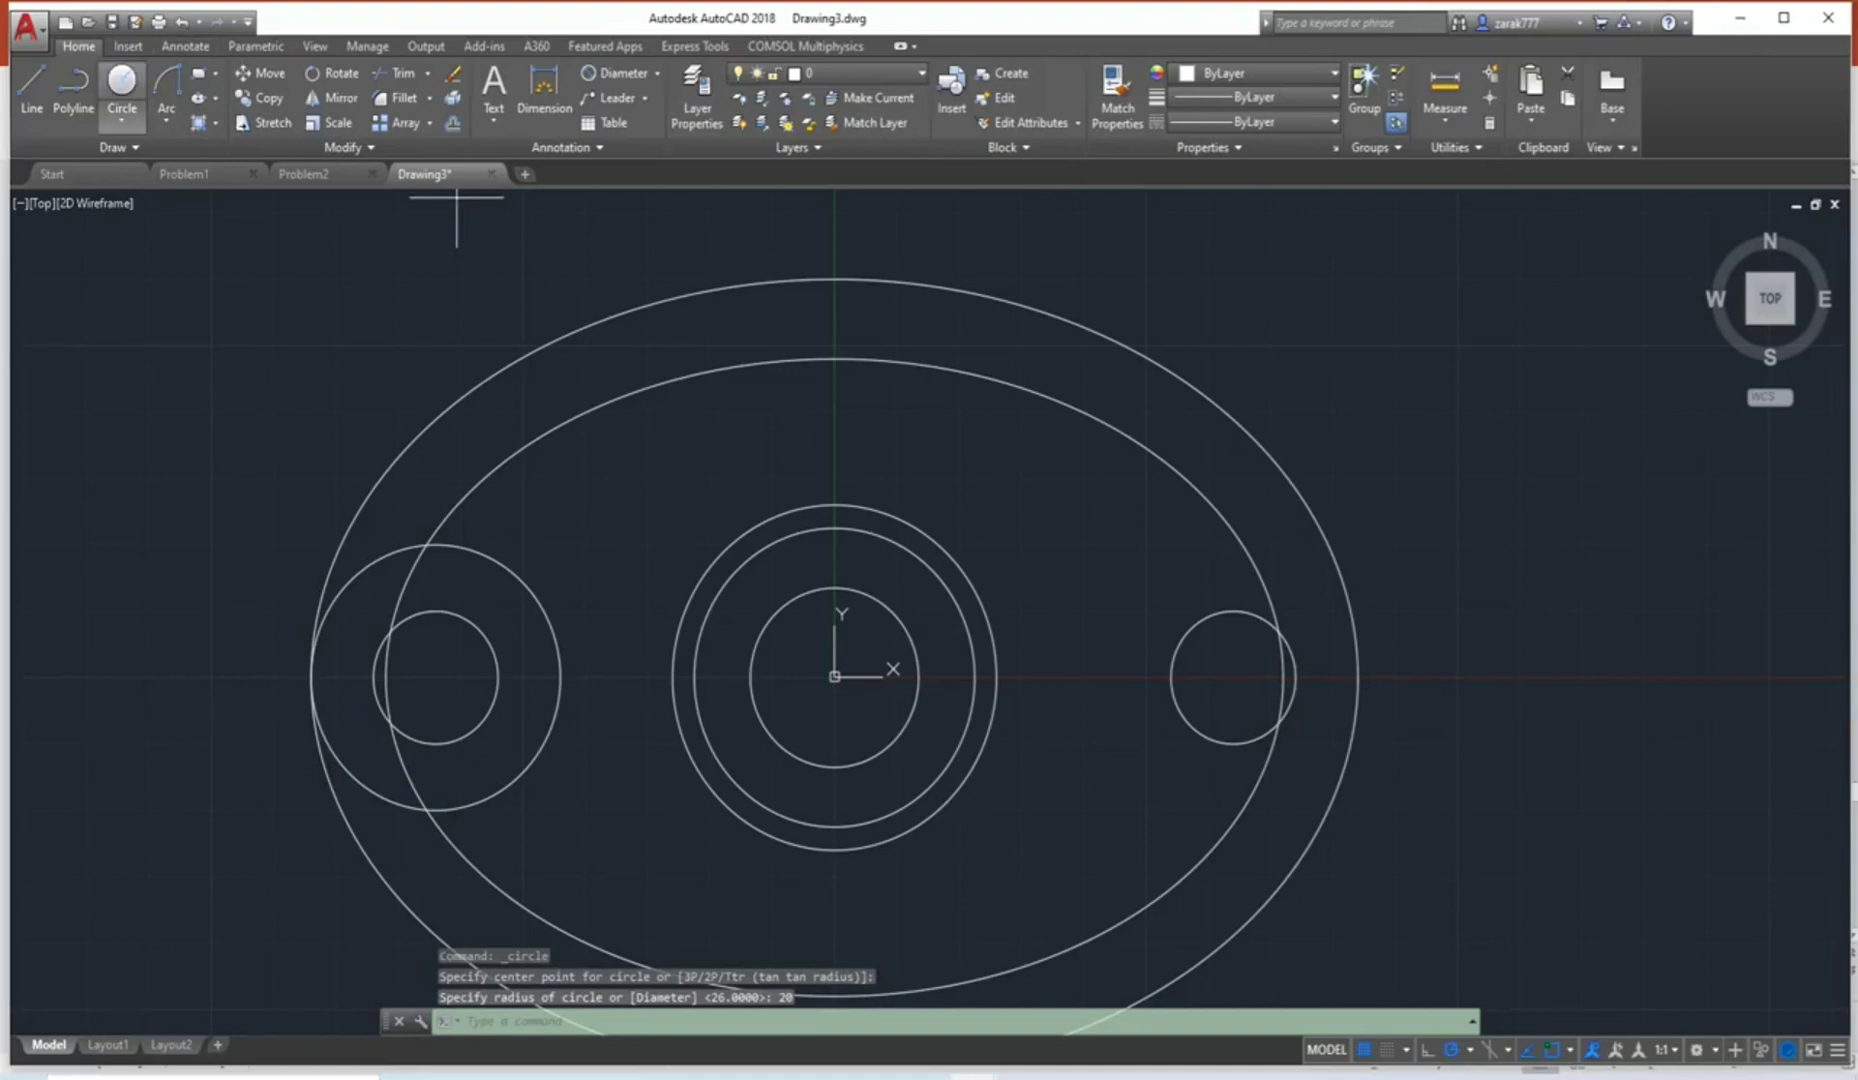
pyautogui.click(122, 85)
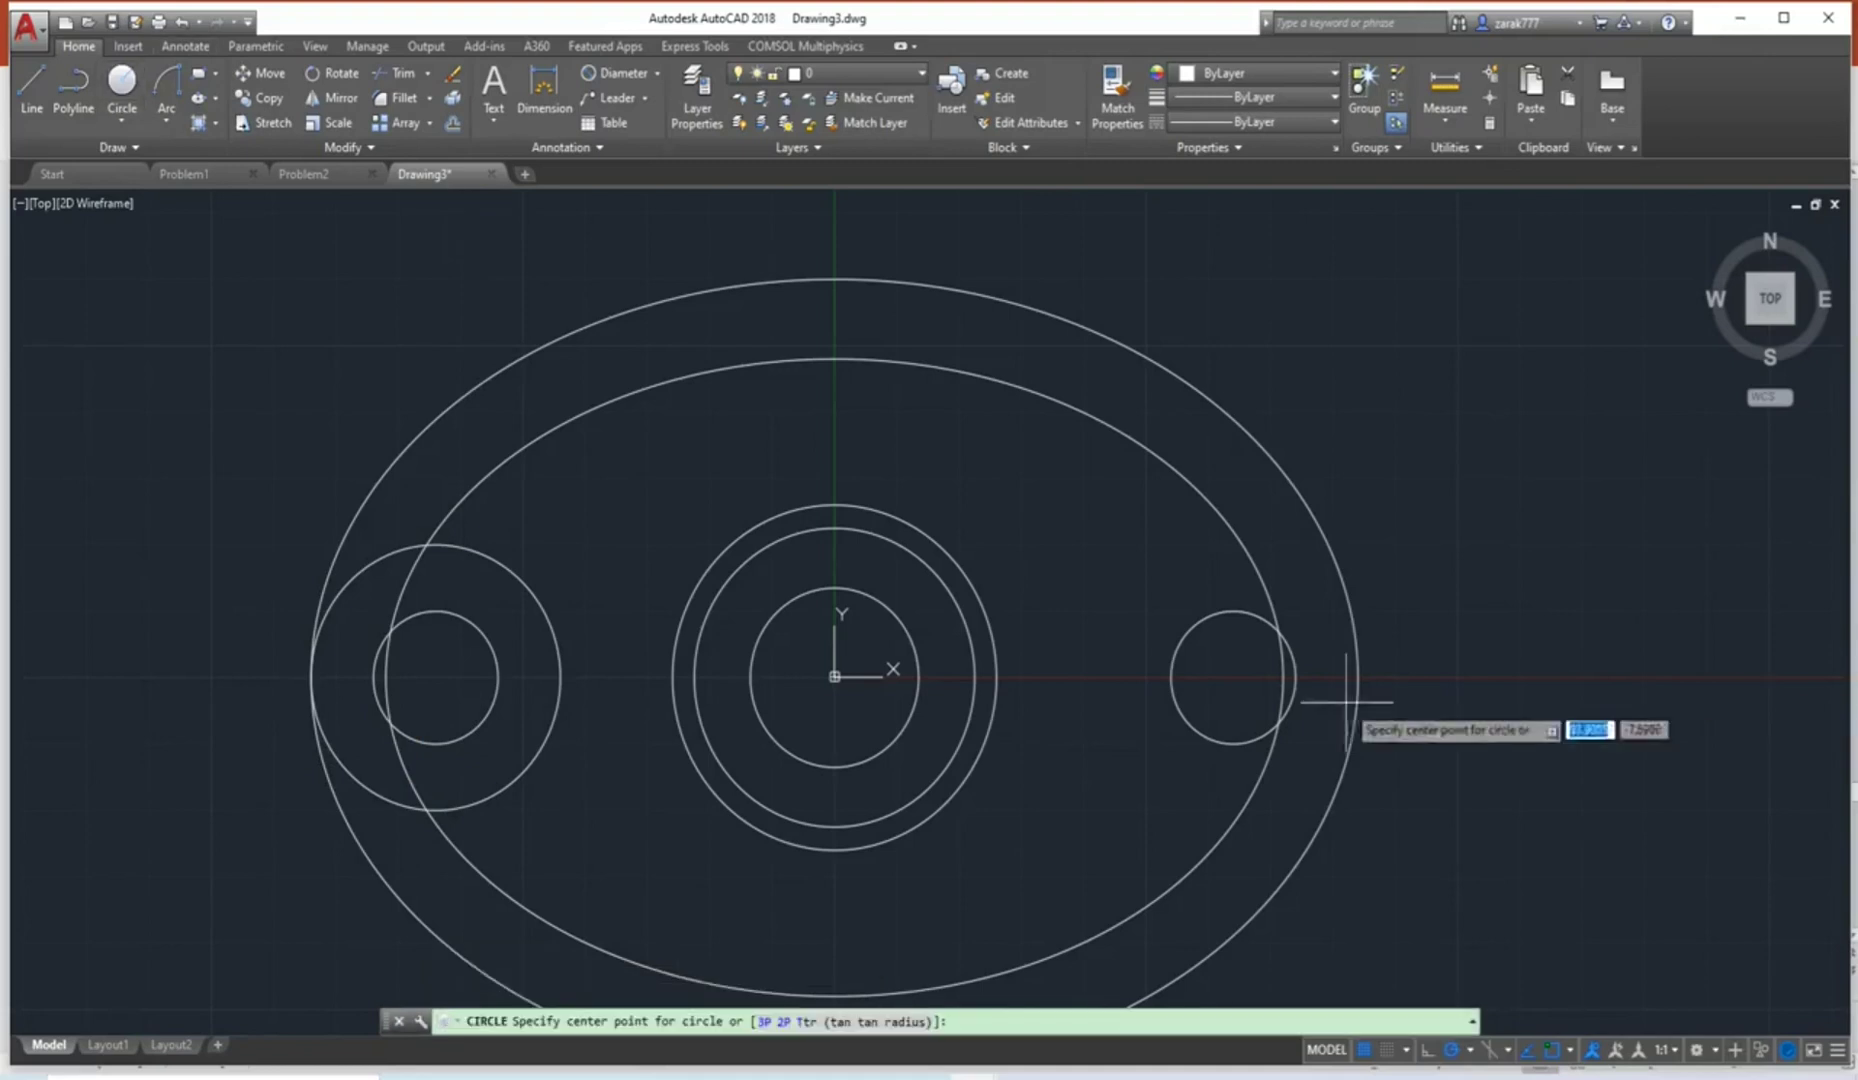
pyautogui.click(1234, 677)
pyautogui.click(1315, 768)
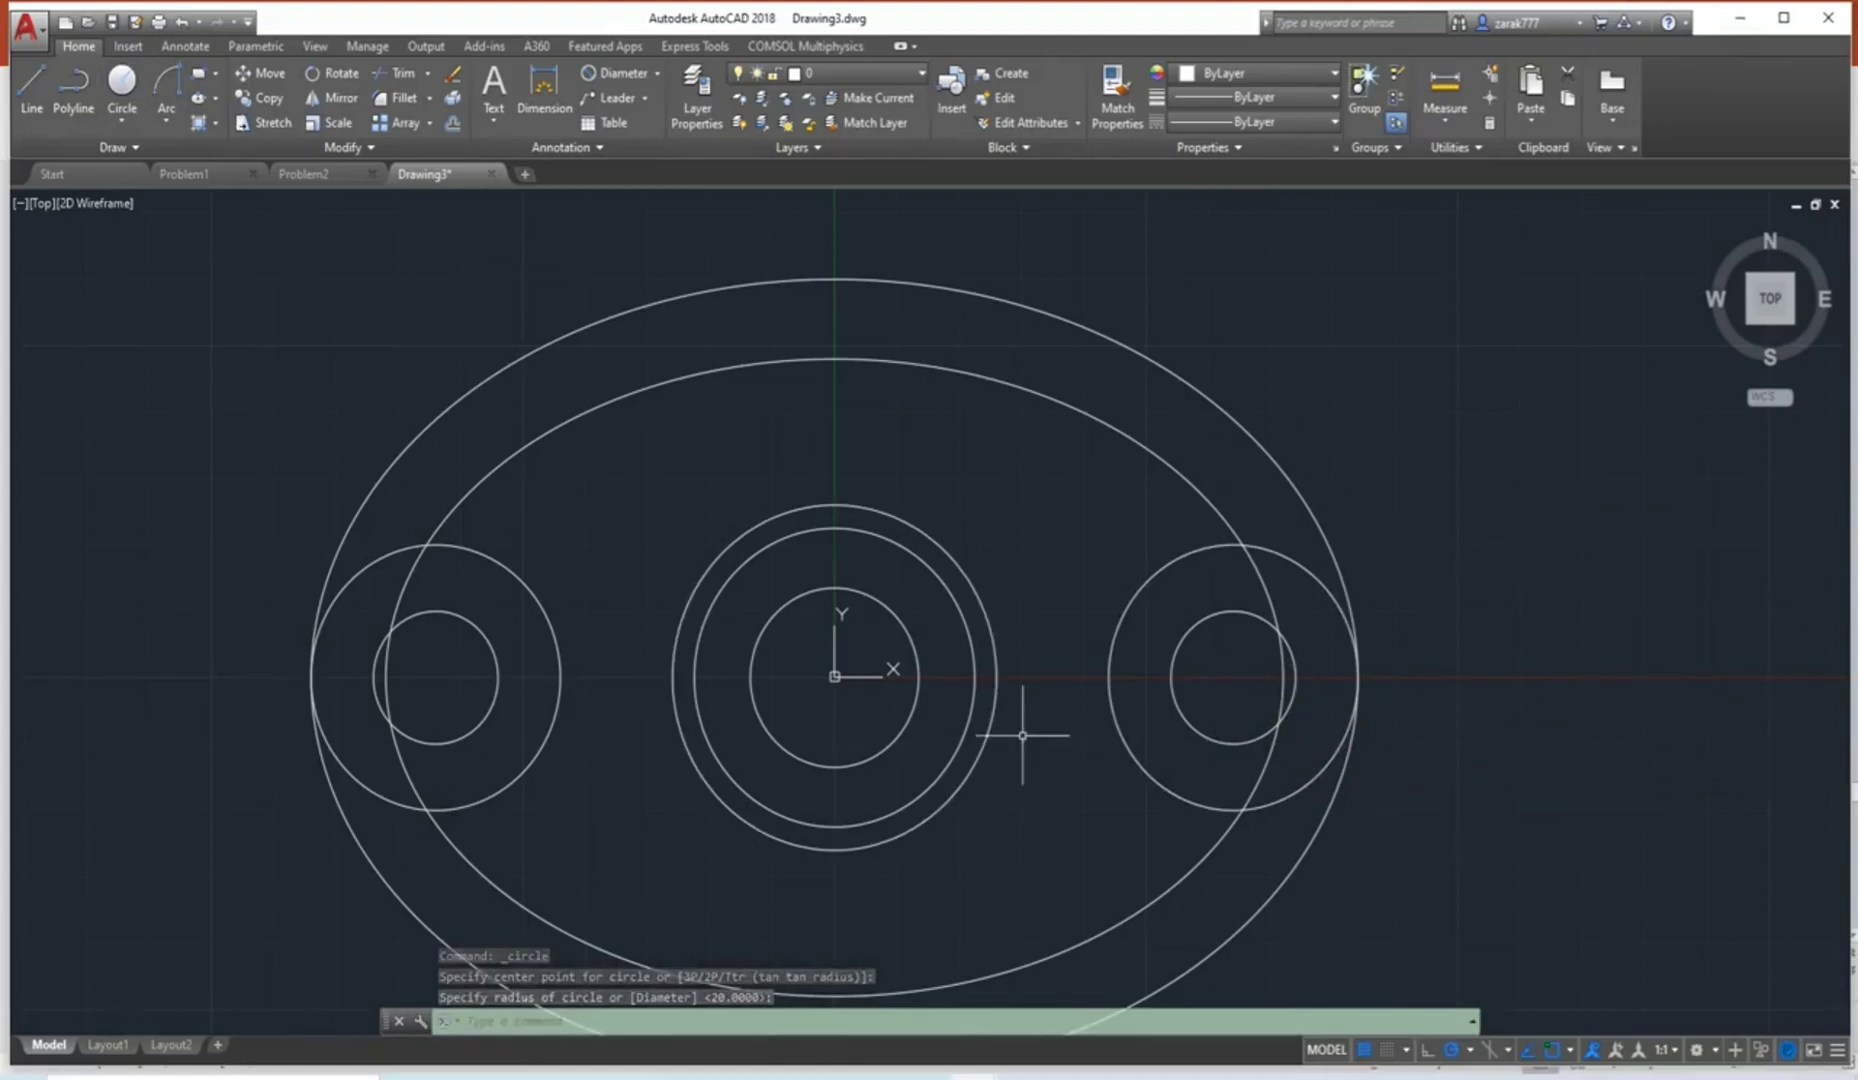
pyautogui.moveTo(1022, 735); pyautogui.dragTo(1022, 654, button='middle')
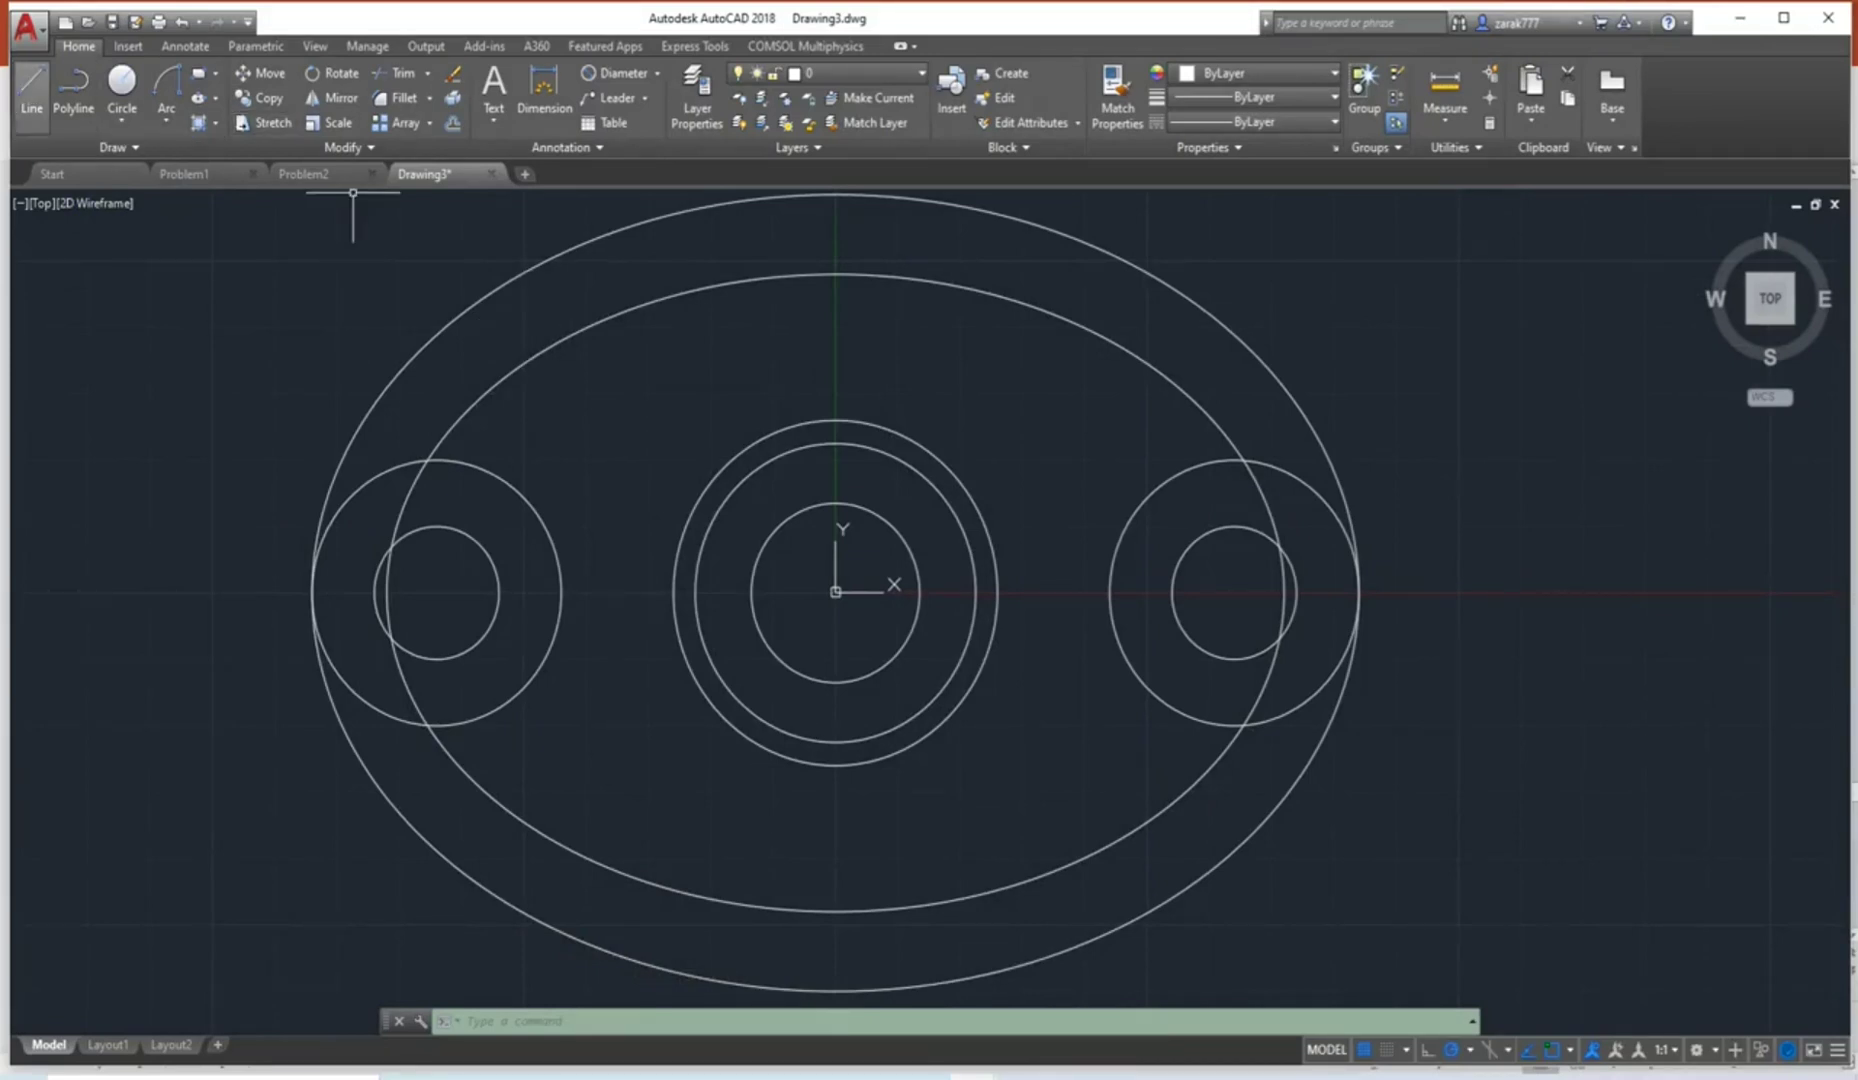
# Draw the slot with LINE: centre line to inner ellipse top, 10 left, down, 20 right, up.
pyautogui.write('l')
pyautogui.press('Return')
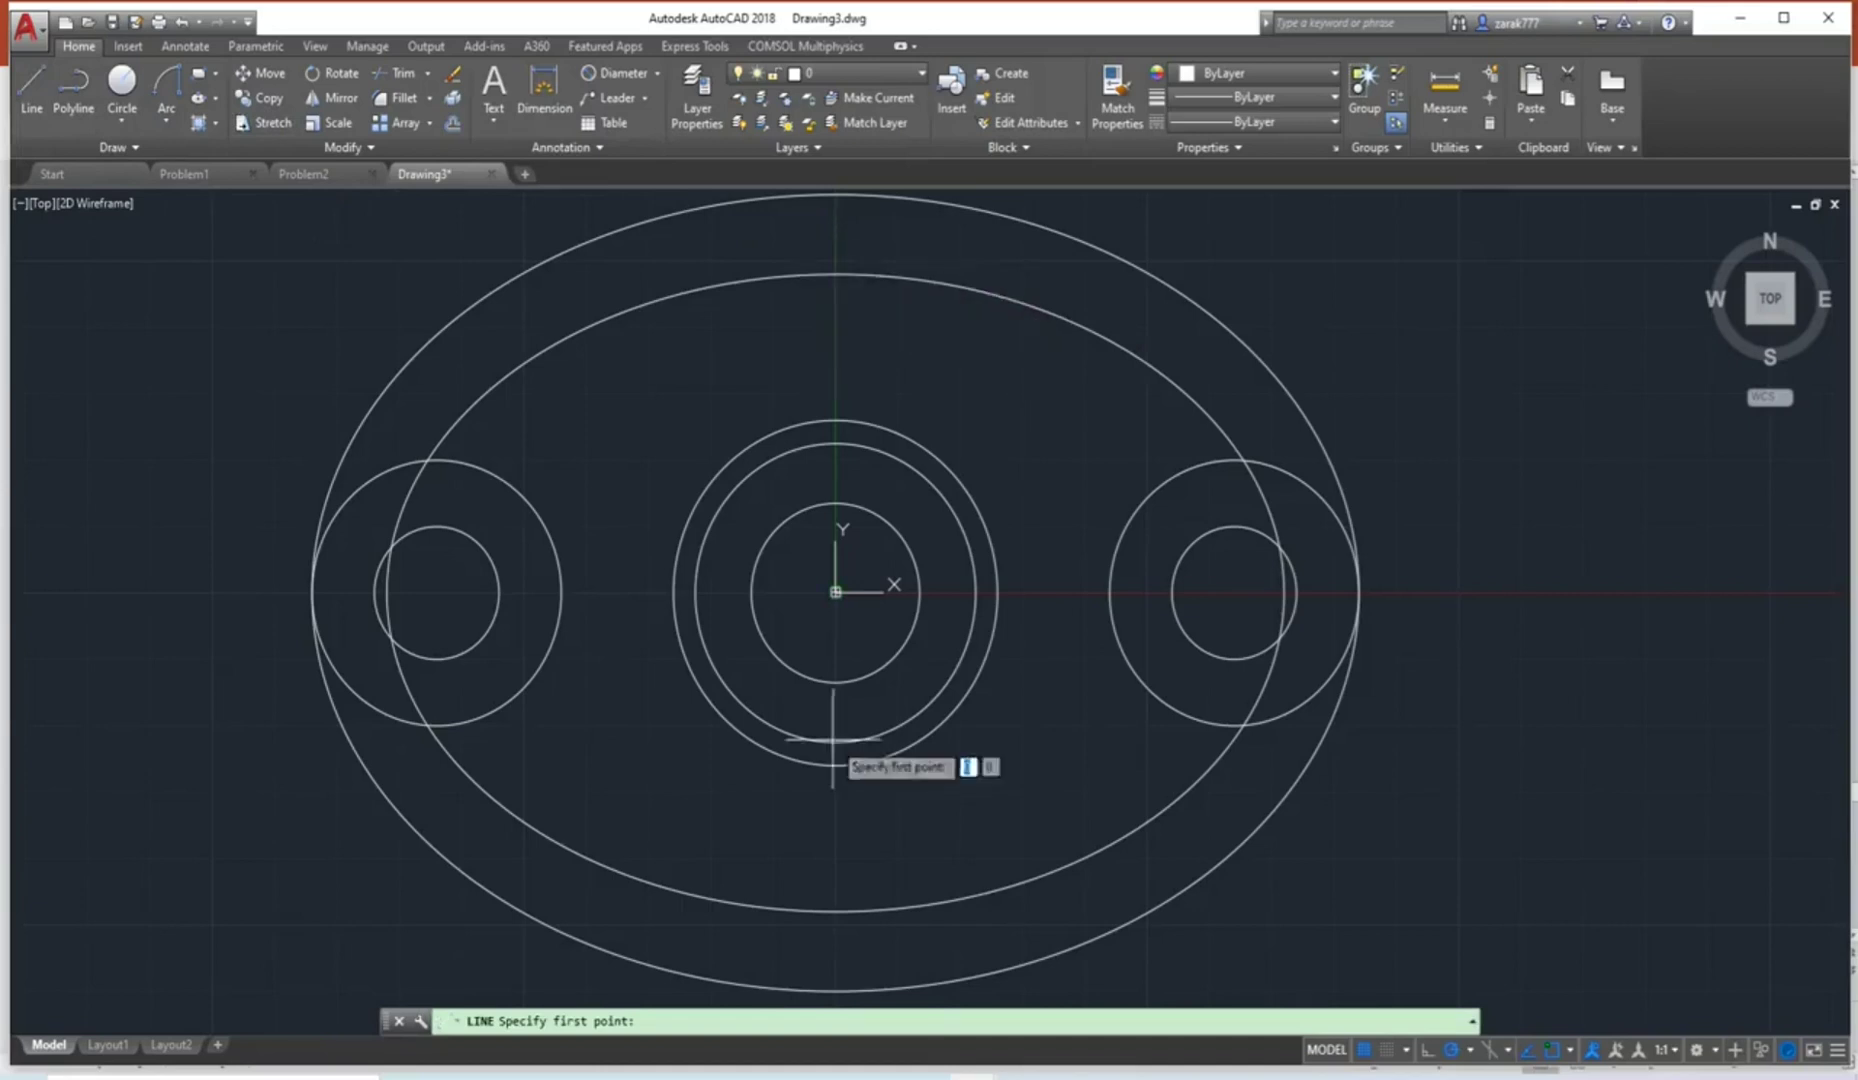
pyautogui.click(835, 591)
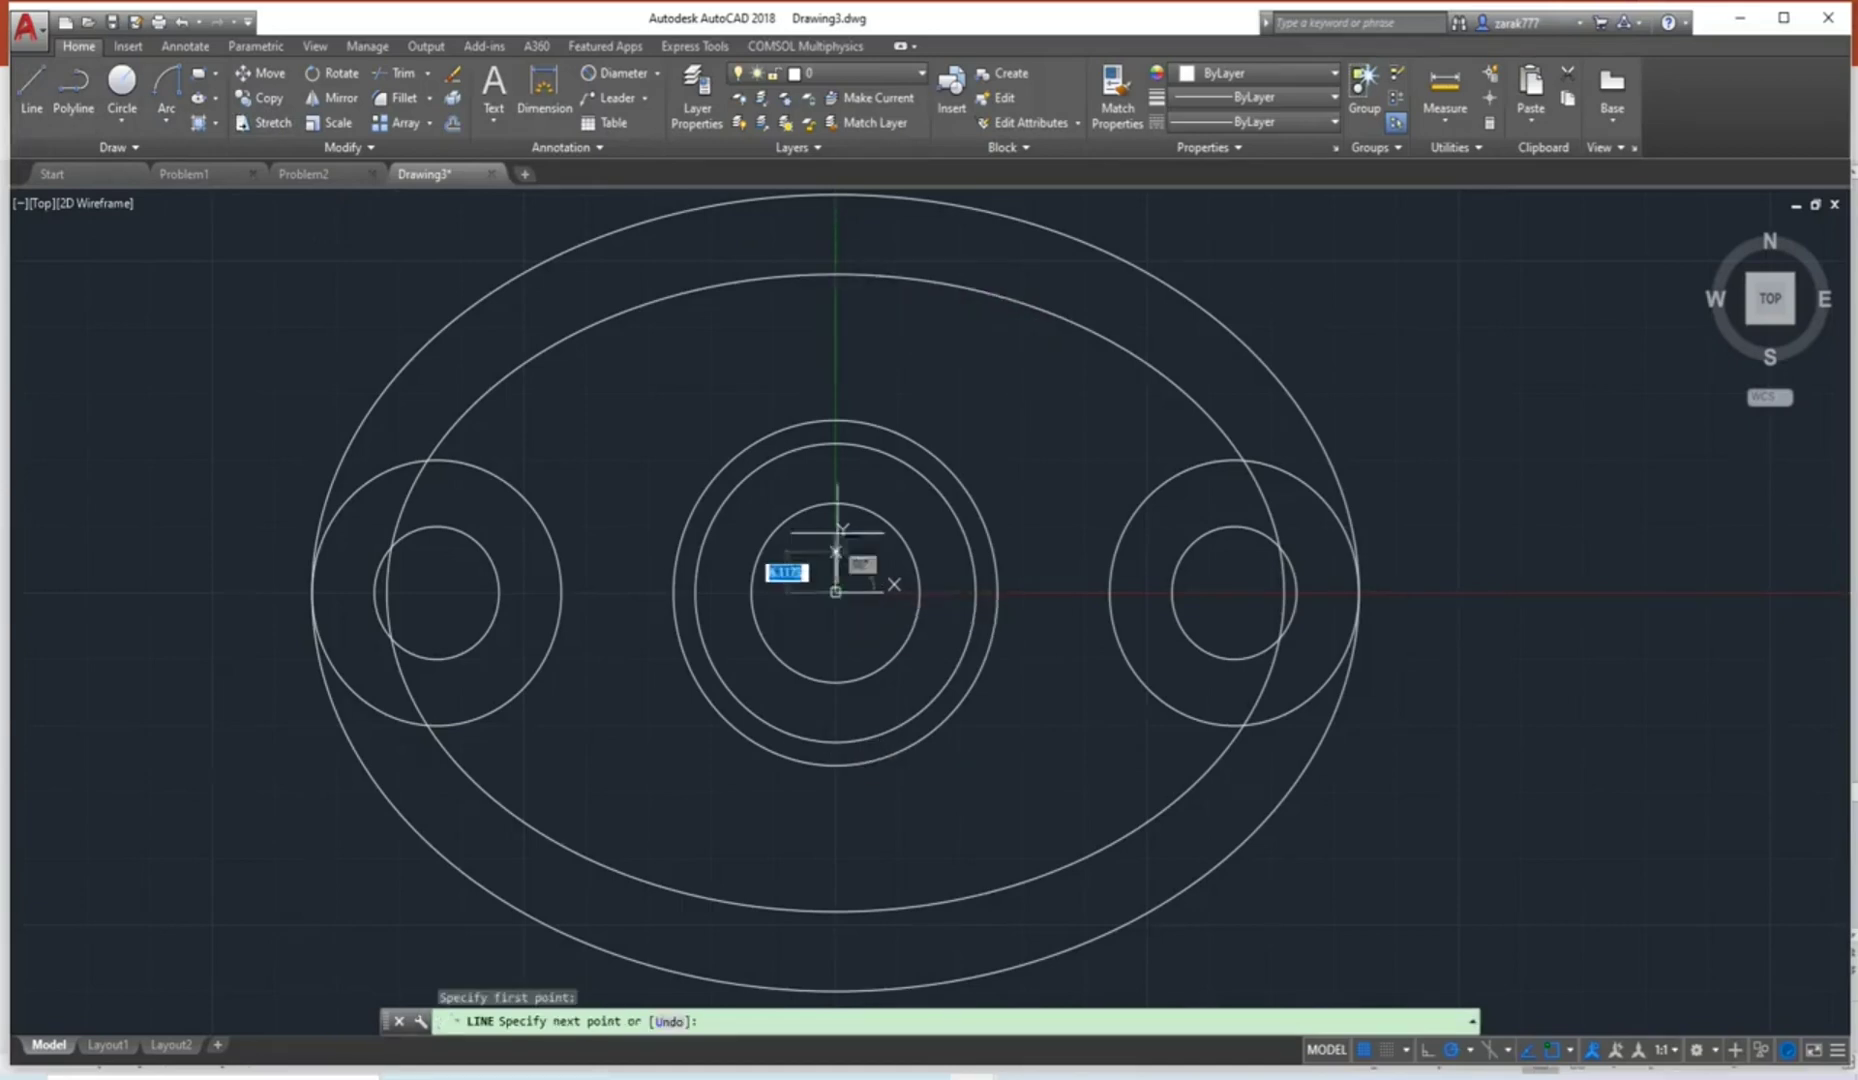
pyautogui.click(835, 272)
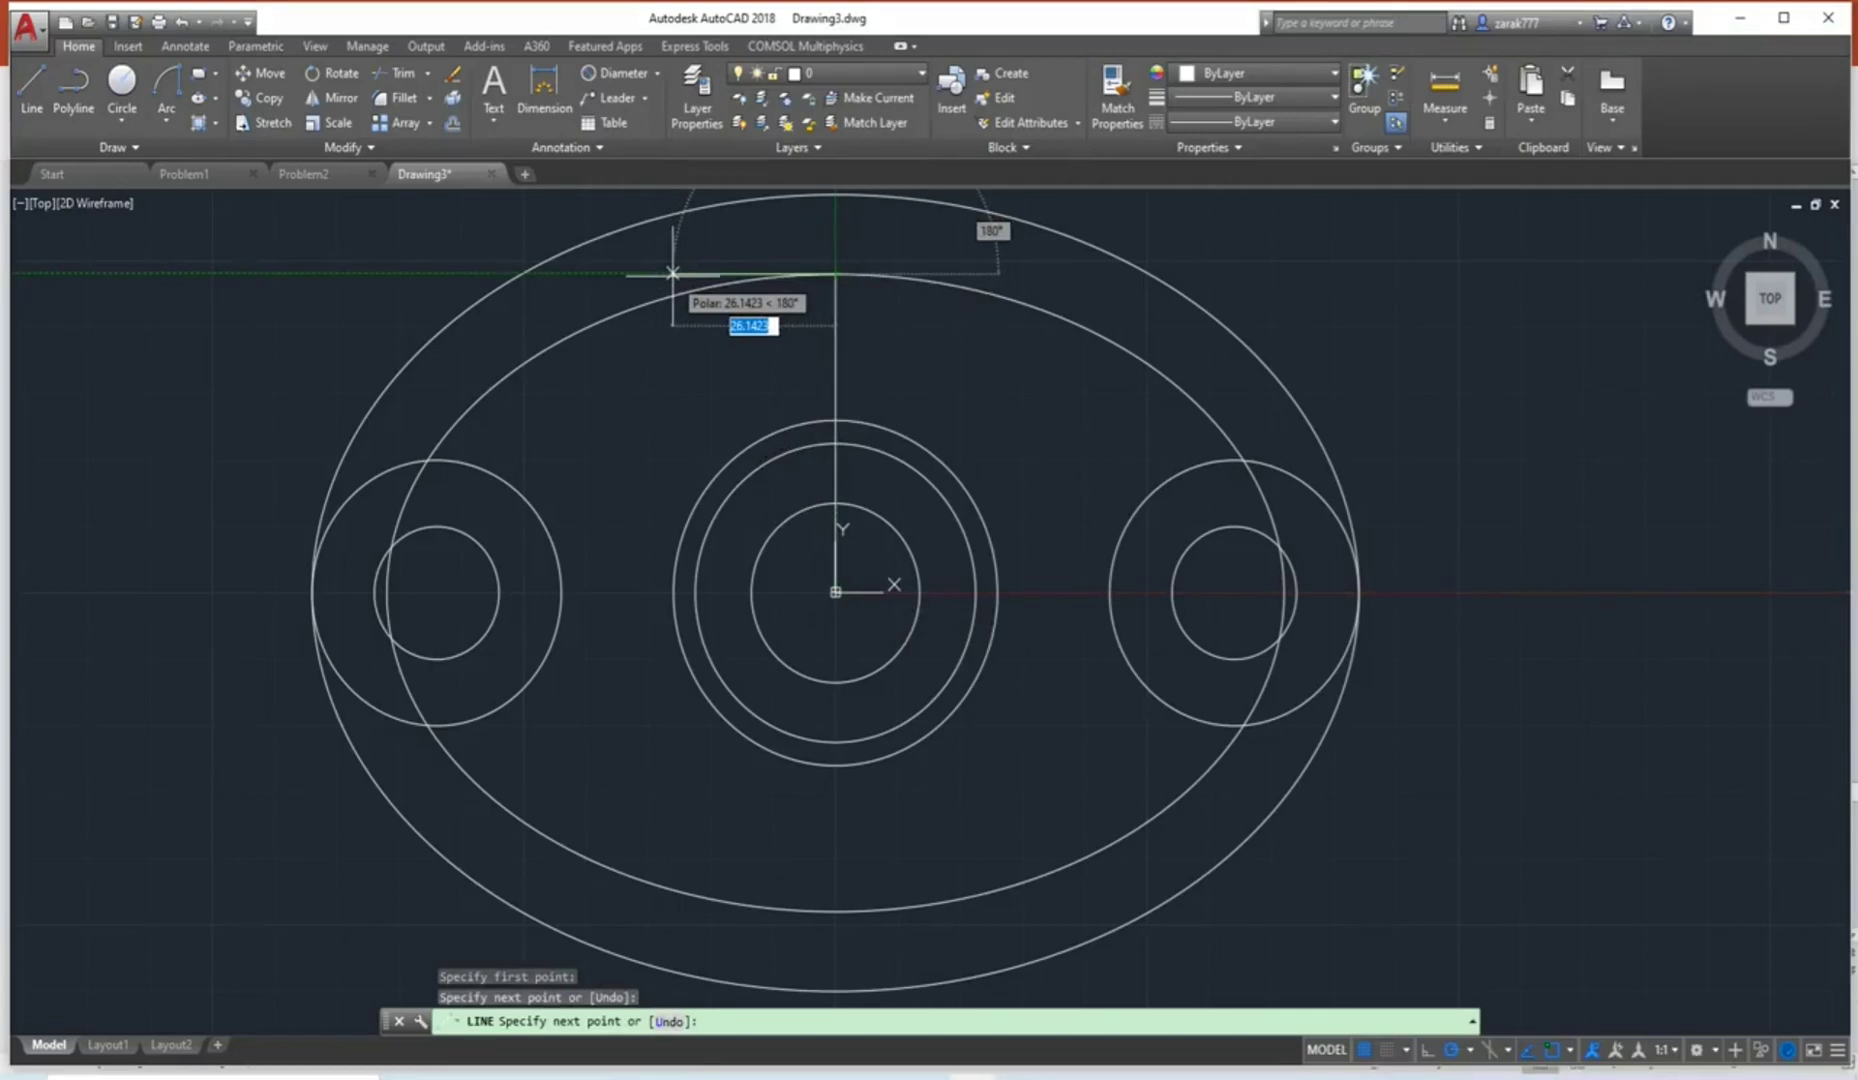
pyautogui.write('10')
pyautogui.press('Return')
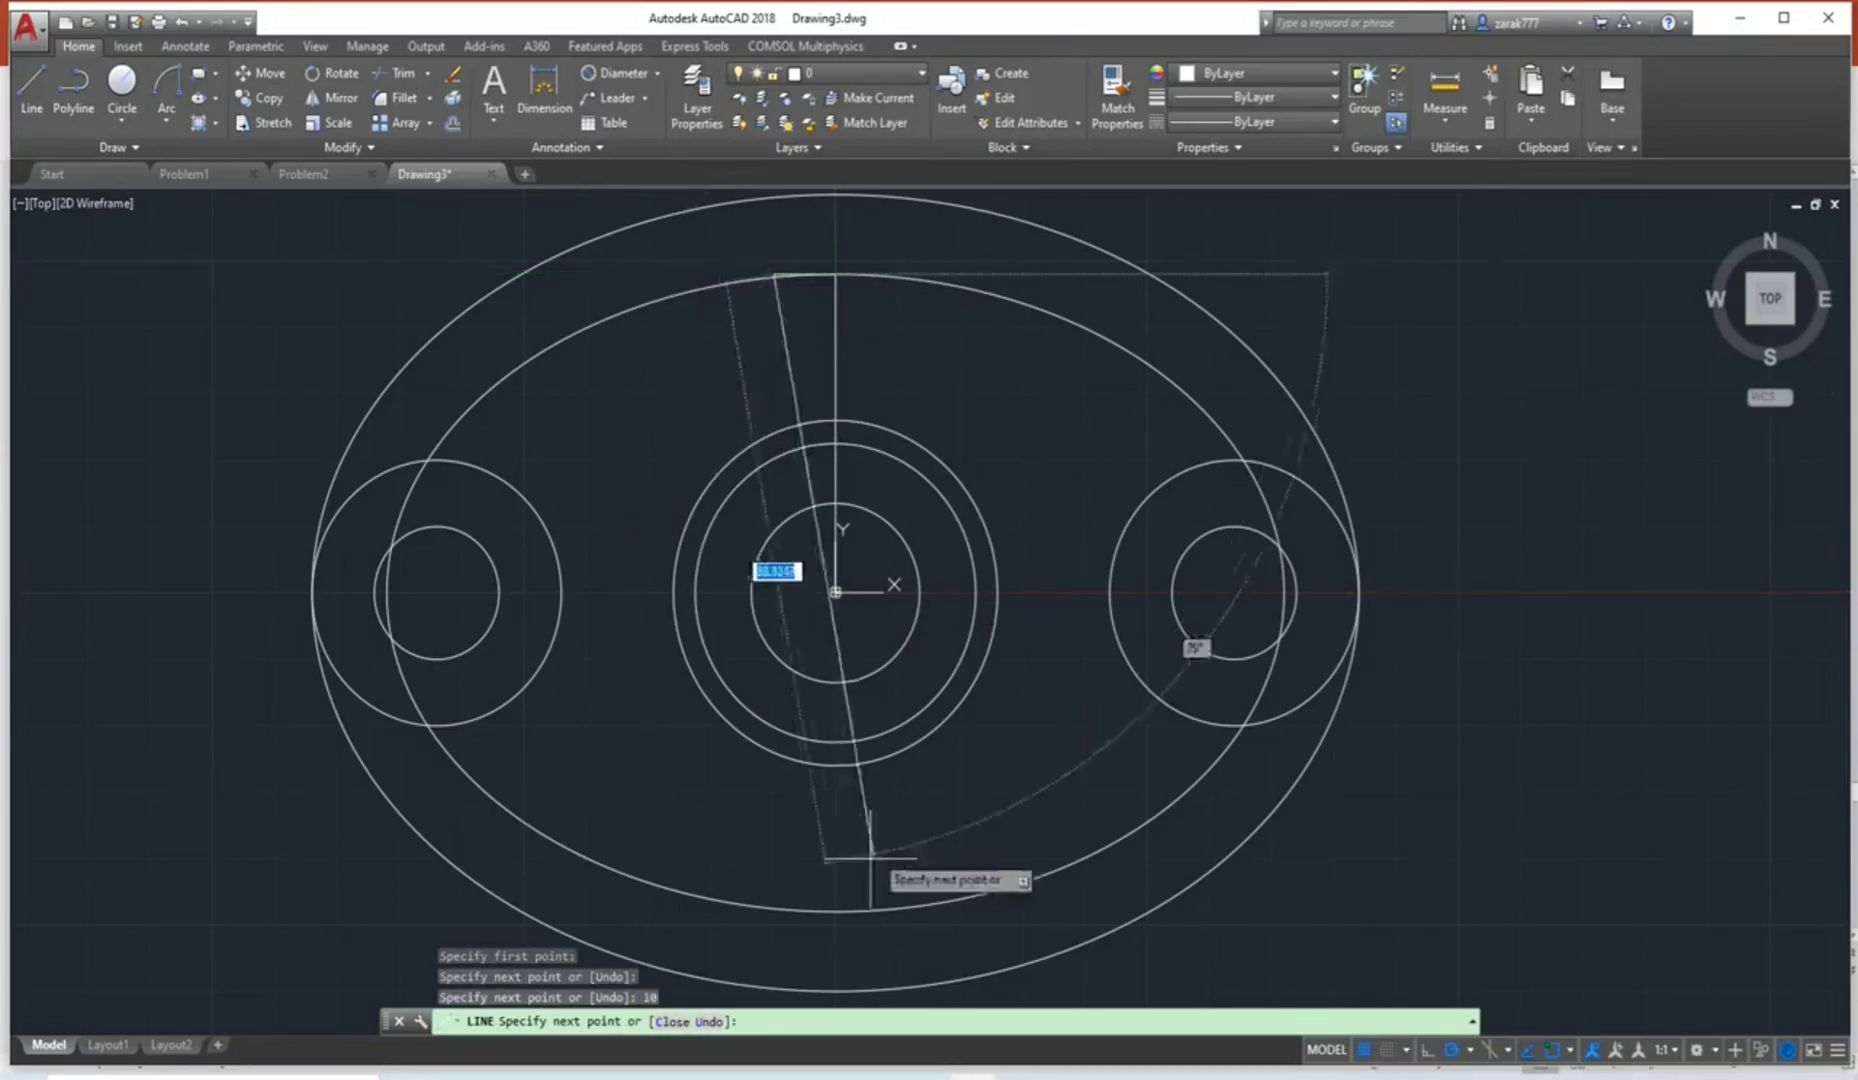
pyautogui.click(773, 943)
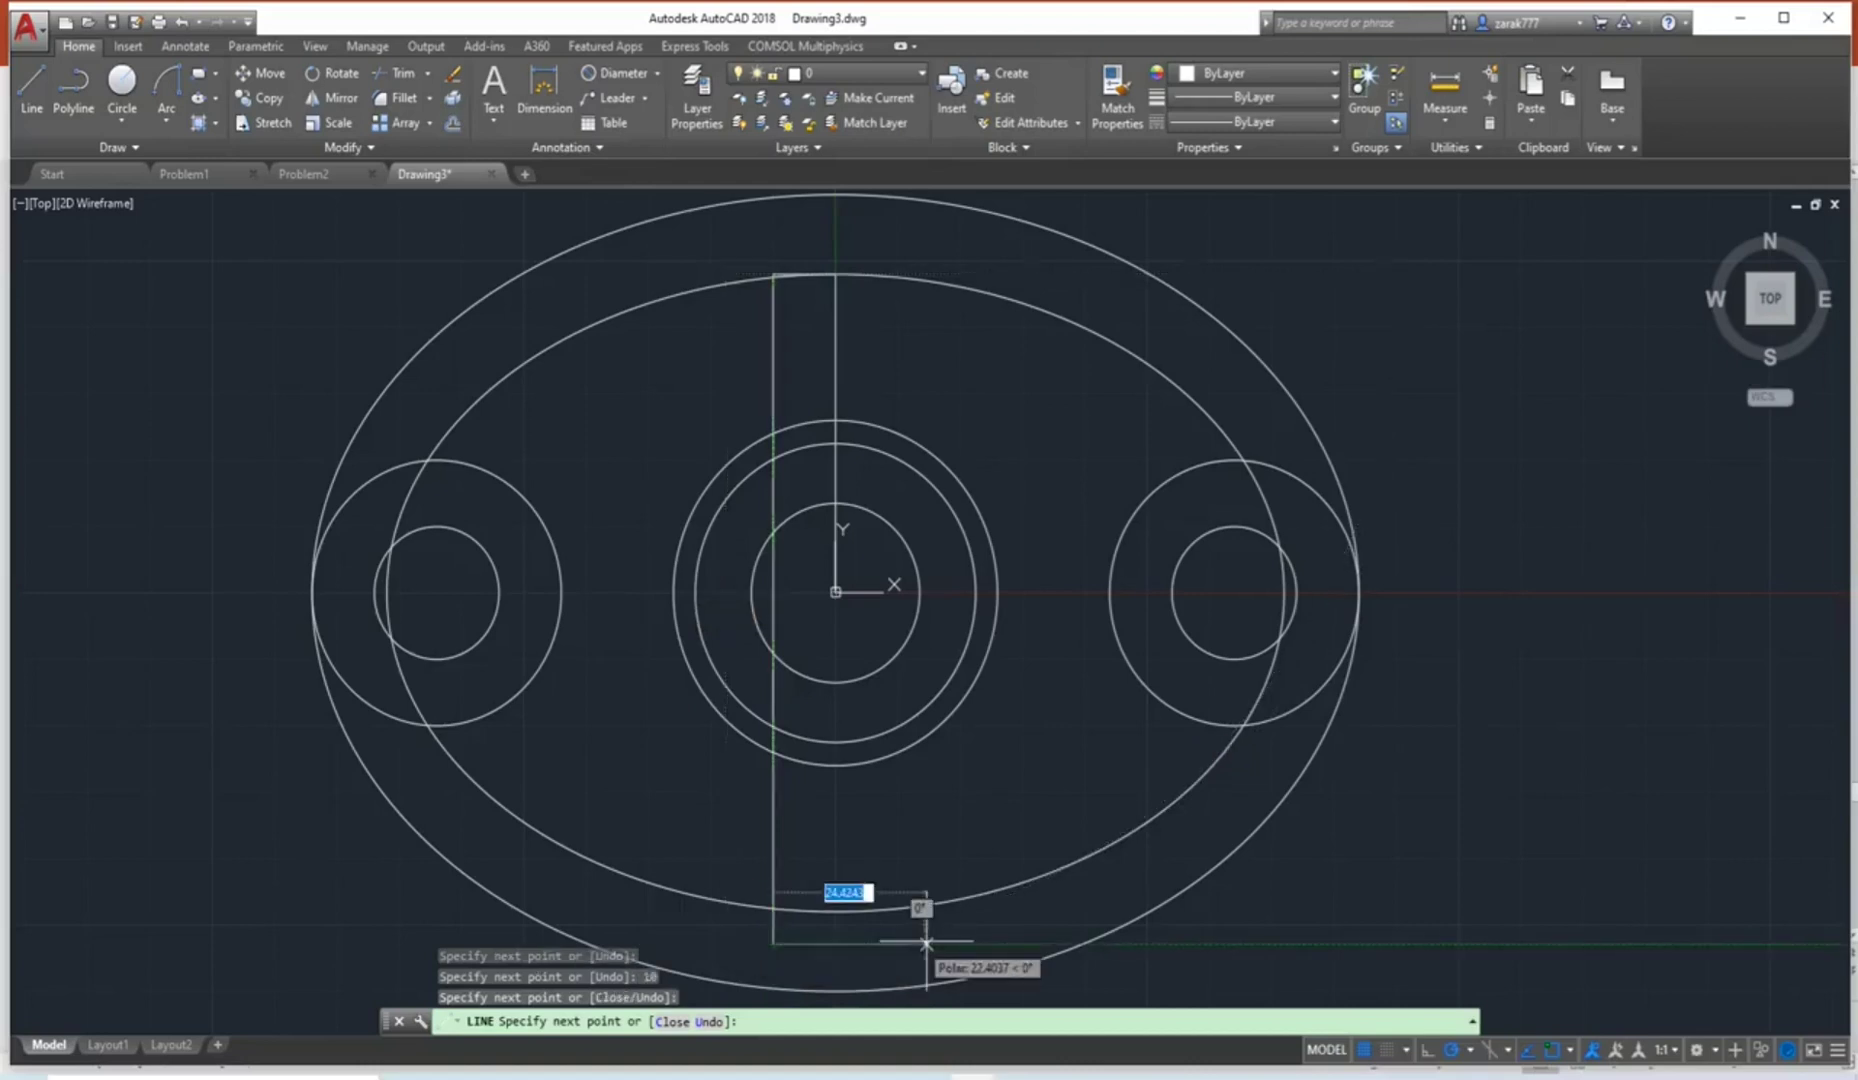
pyautogui.write('20')
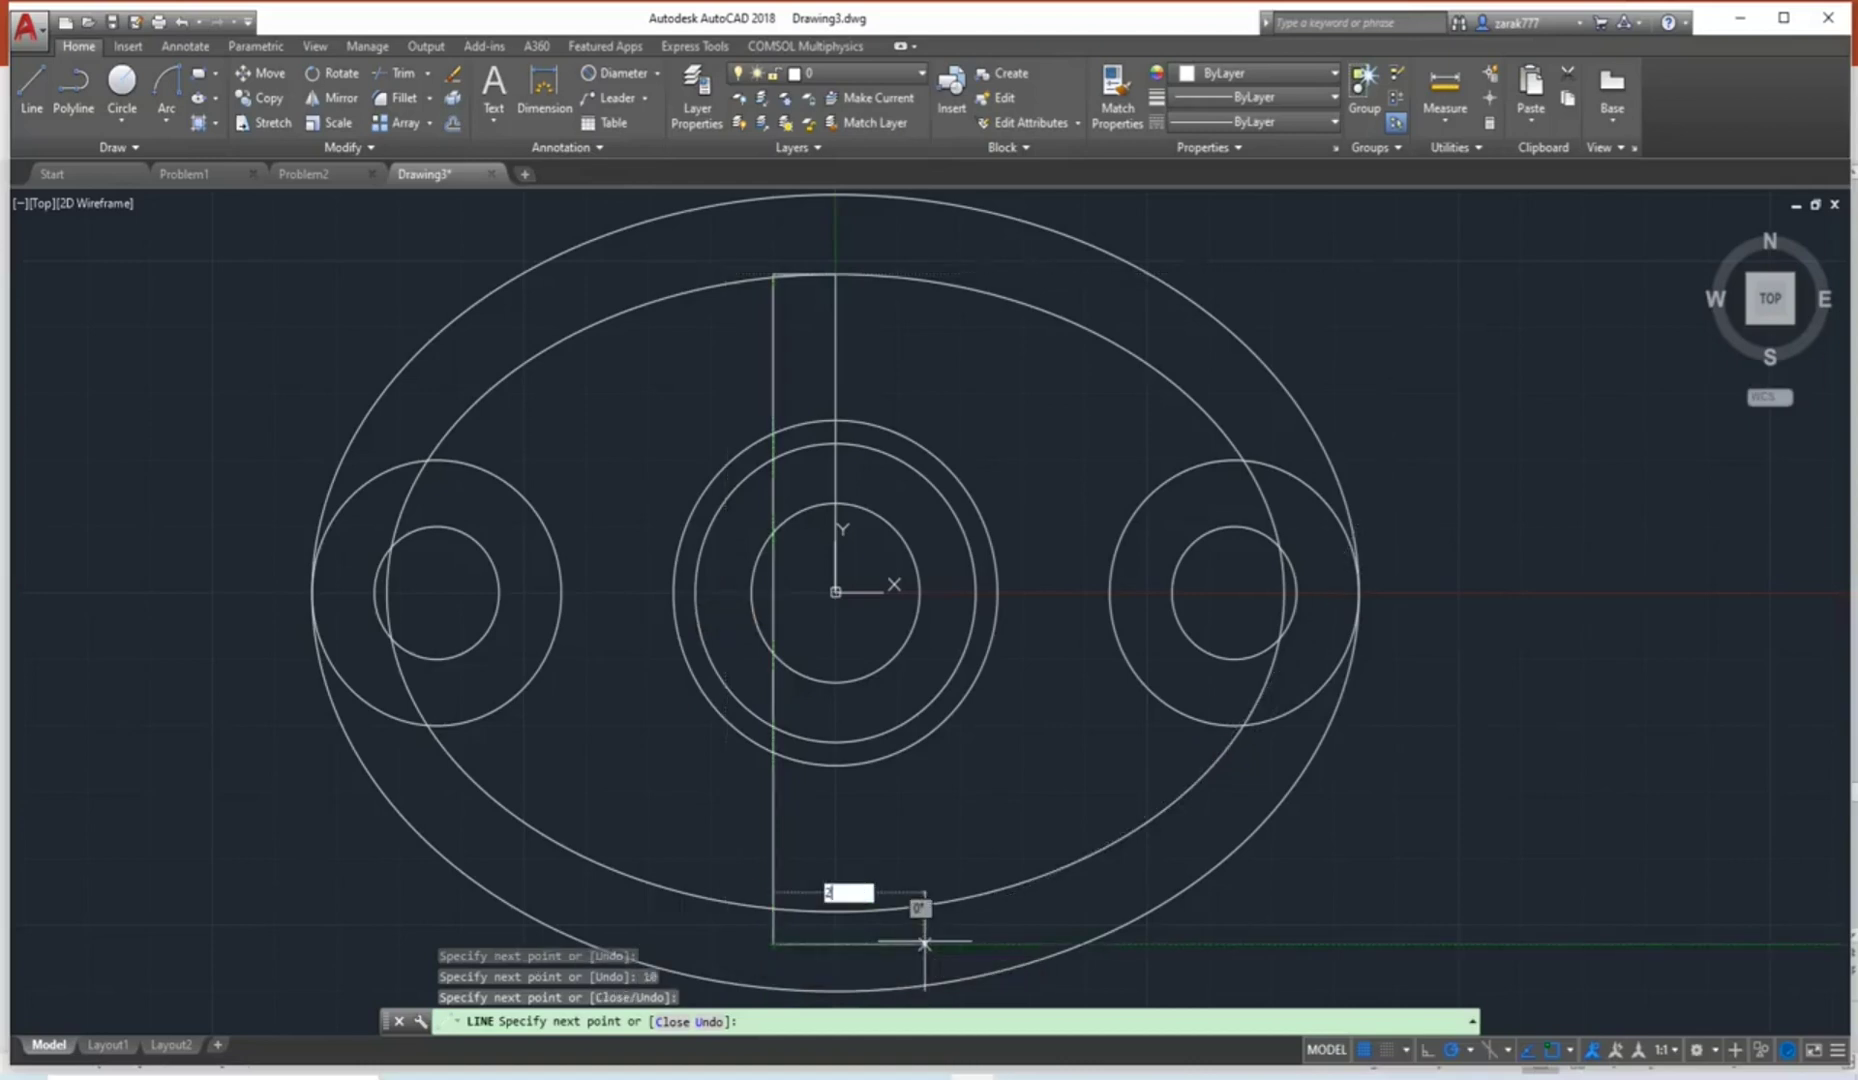
pyautogui.press('Return')
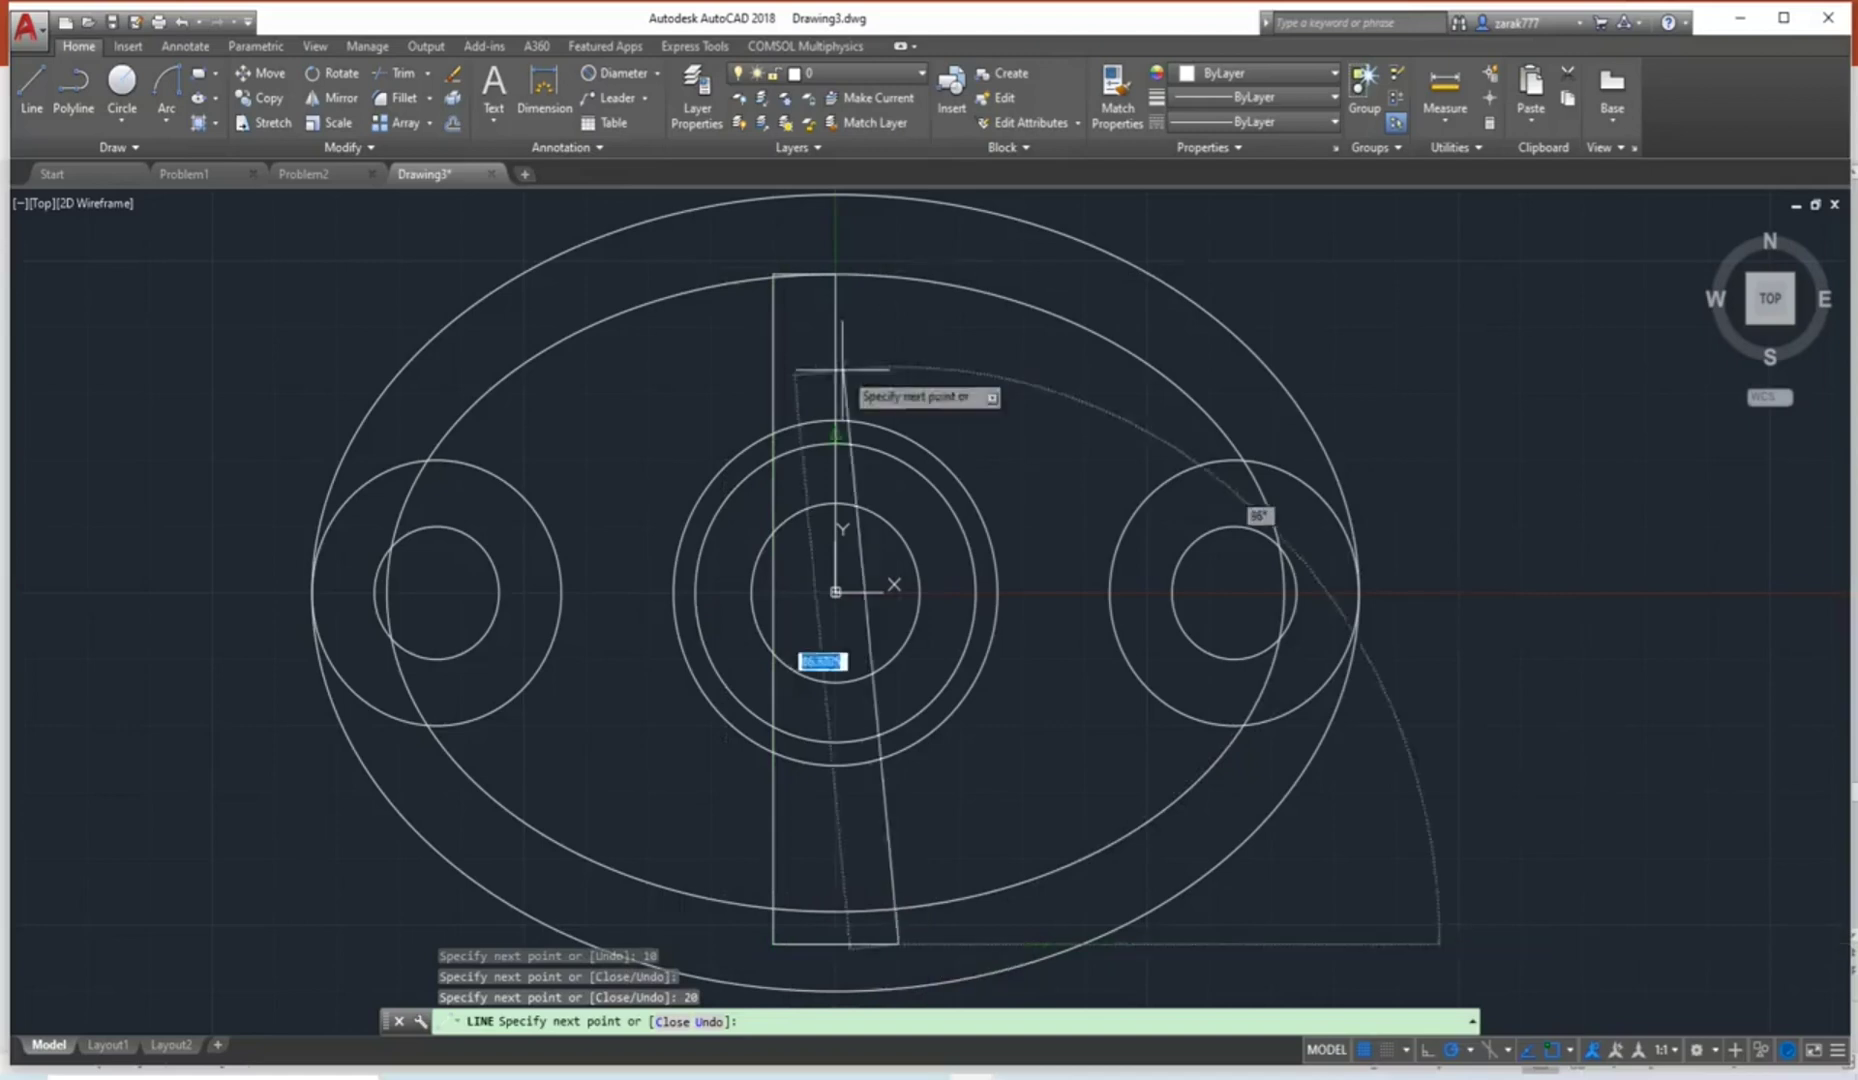
pyautogui.click(898, 242)
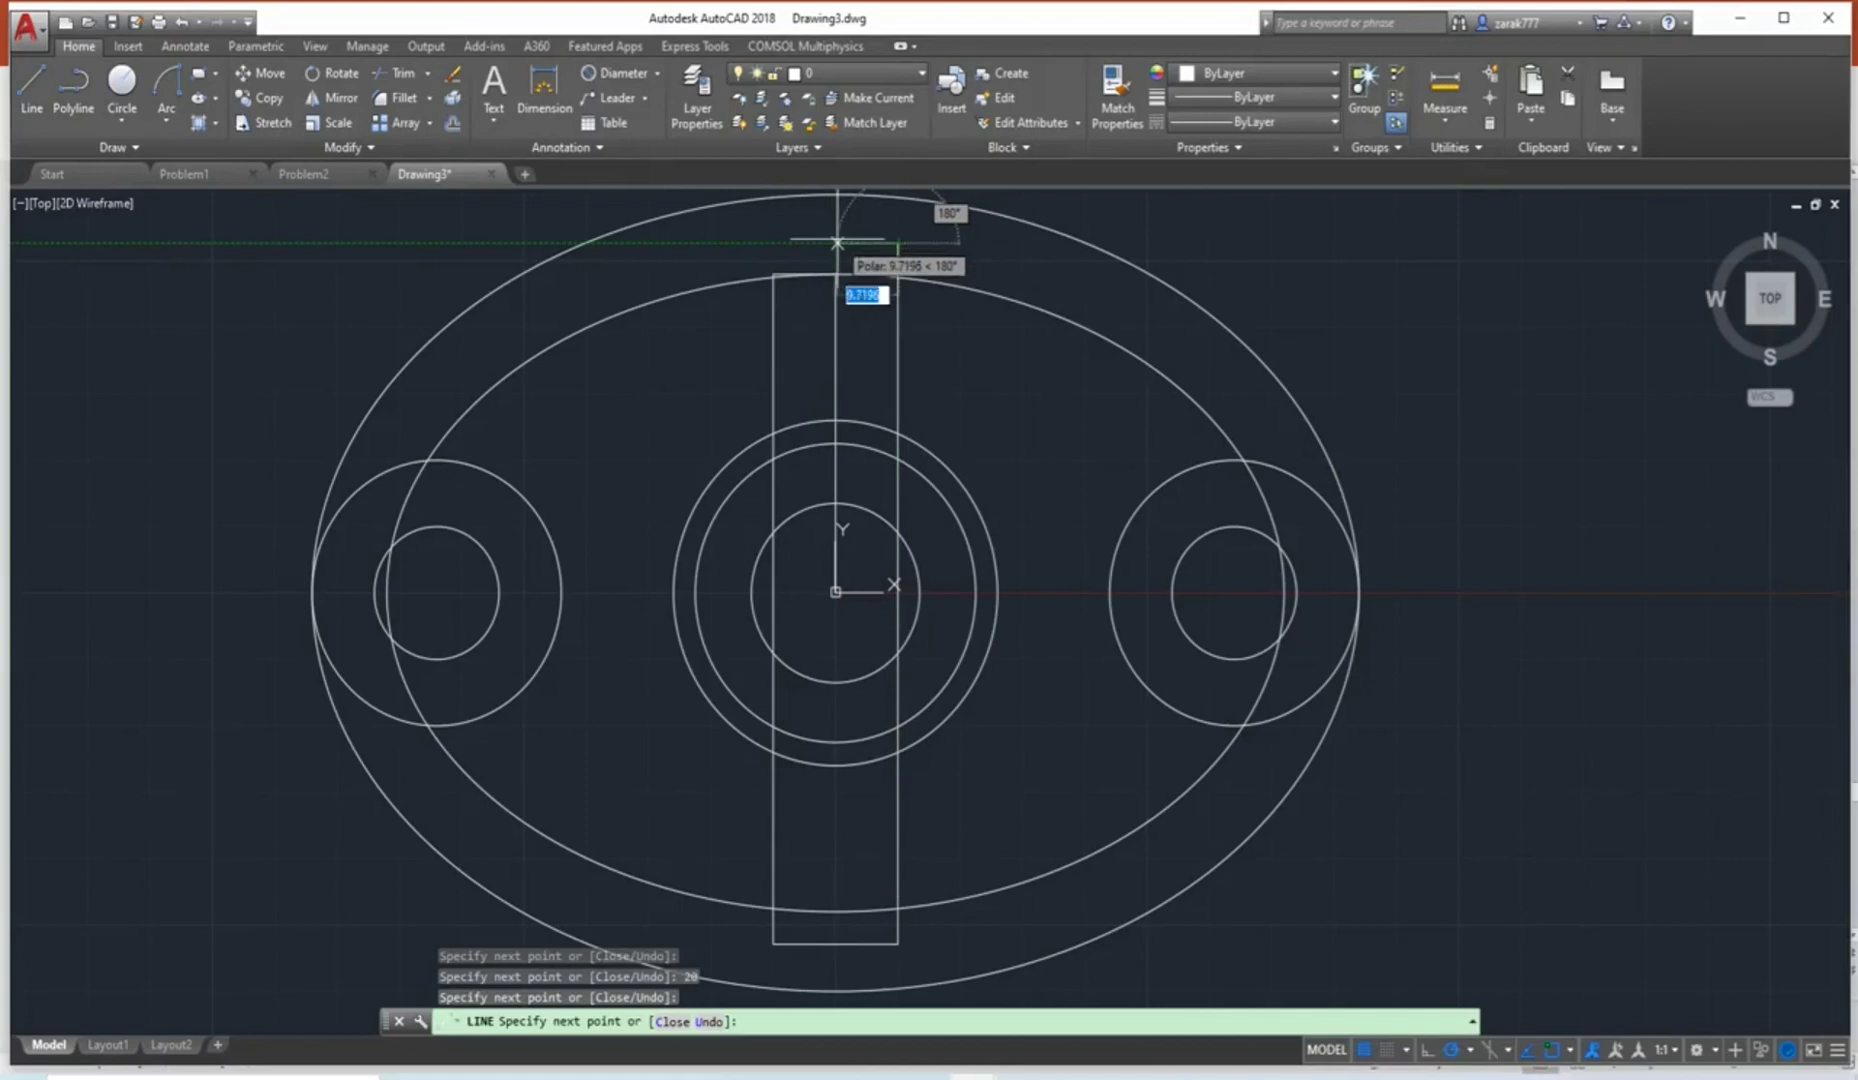
pyautogui.press('Escape')
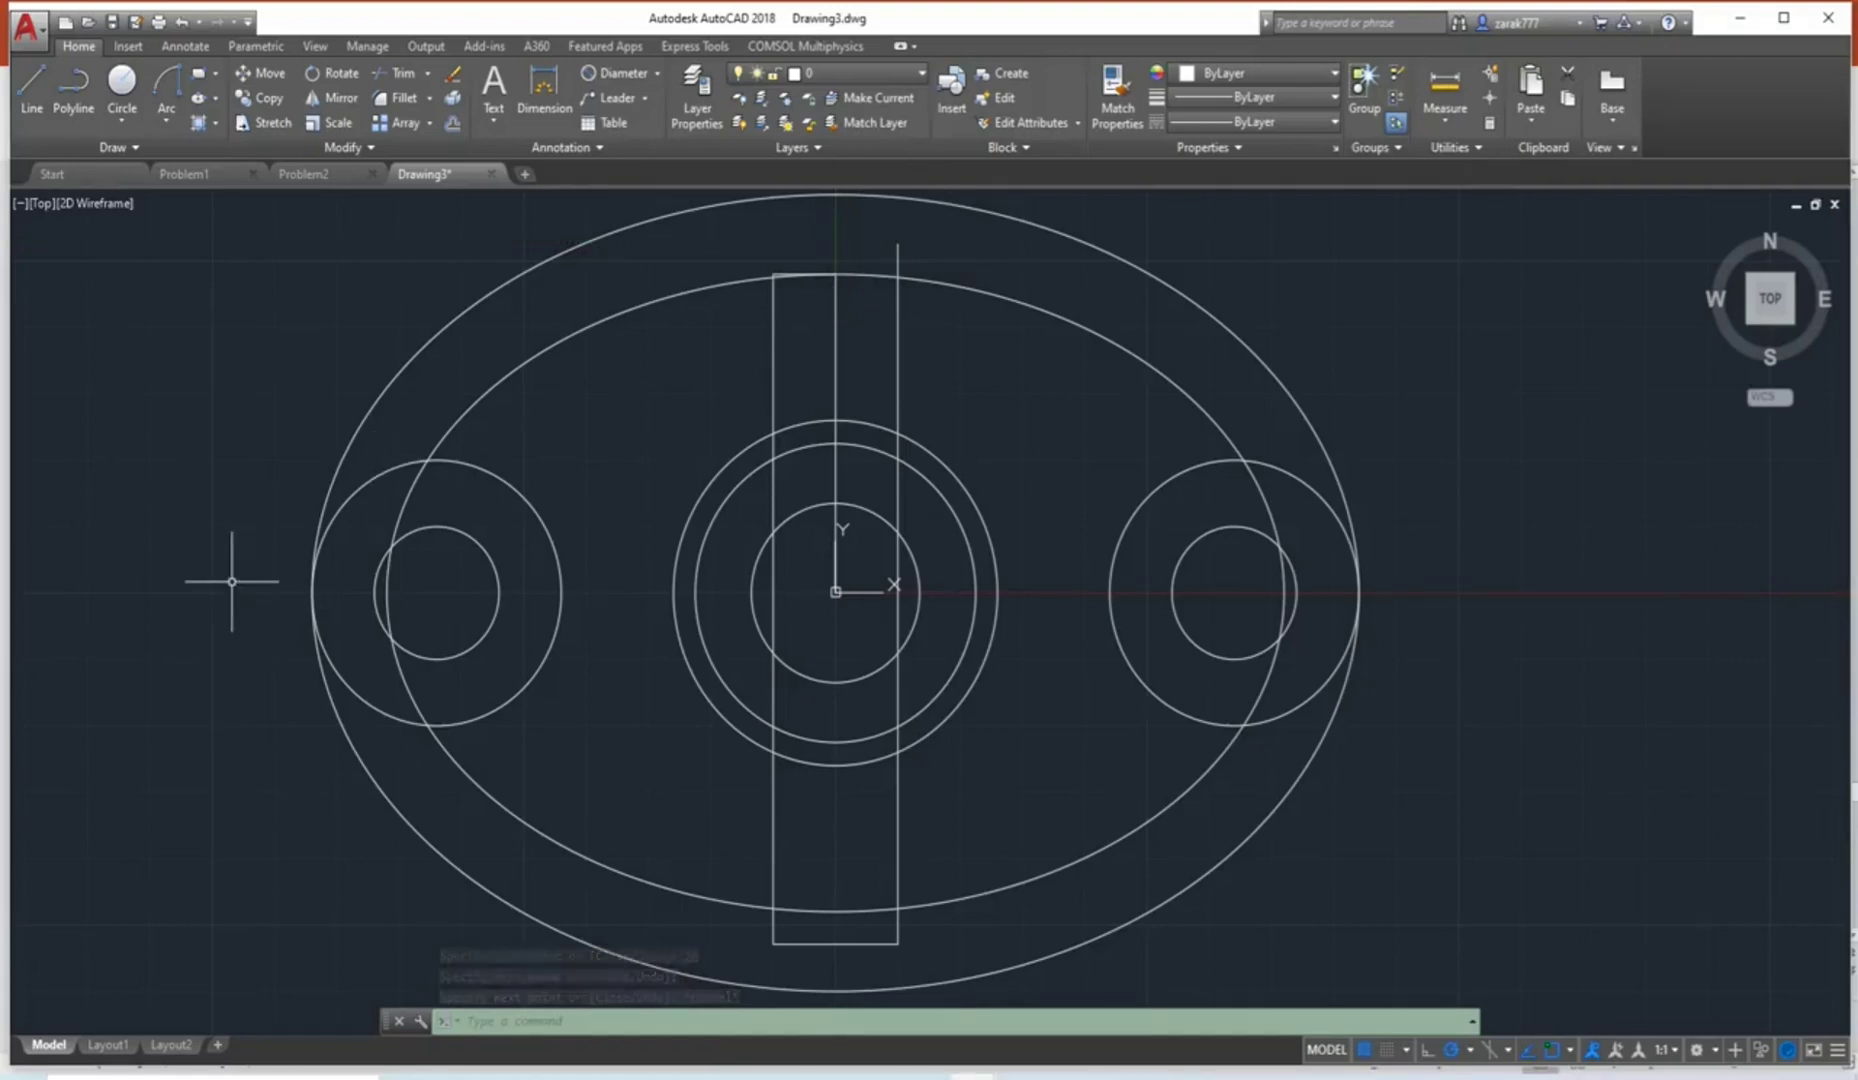
# Trim the outer arcs of both boss circles using the two ellipses as cutting edges.
pyautogui.press('Return')
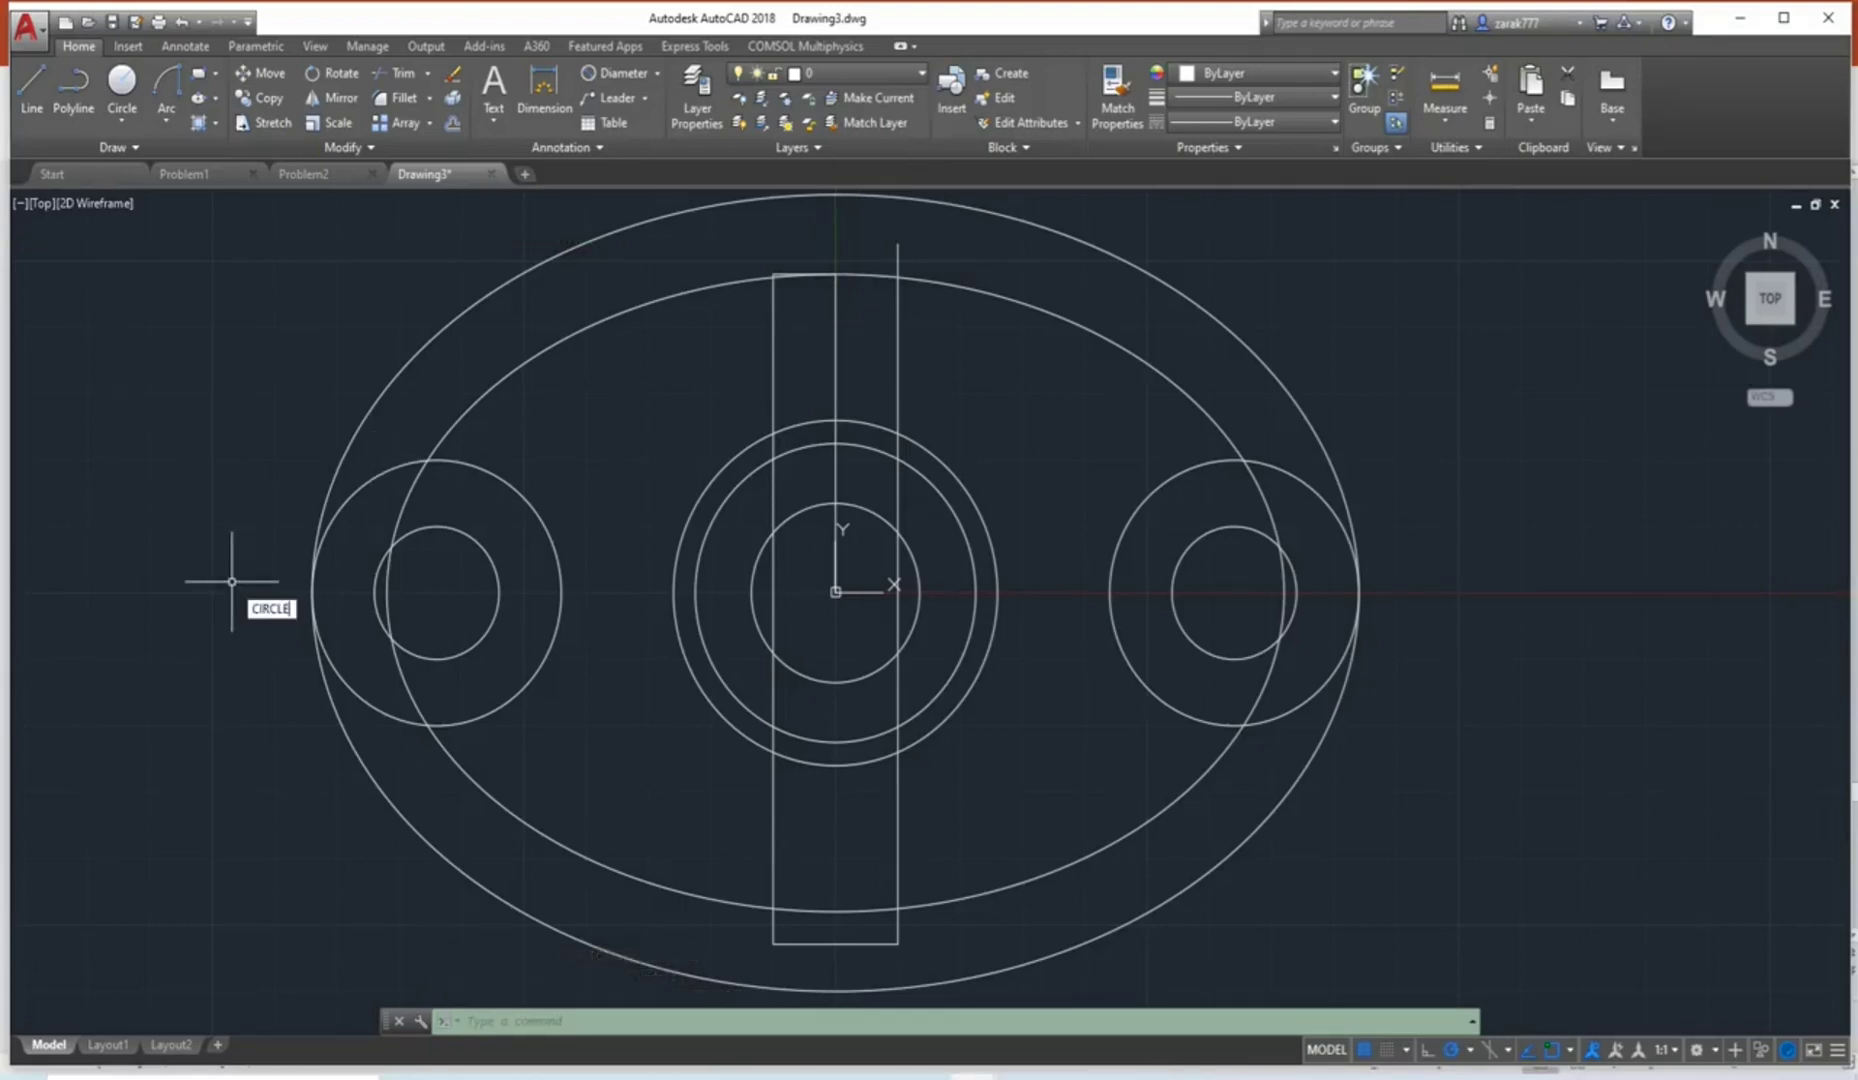
pyautogui.write('l')
pyautogui.press('BackSpace')
pyautogui.write('tr')
pyautogui.press('Return')
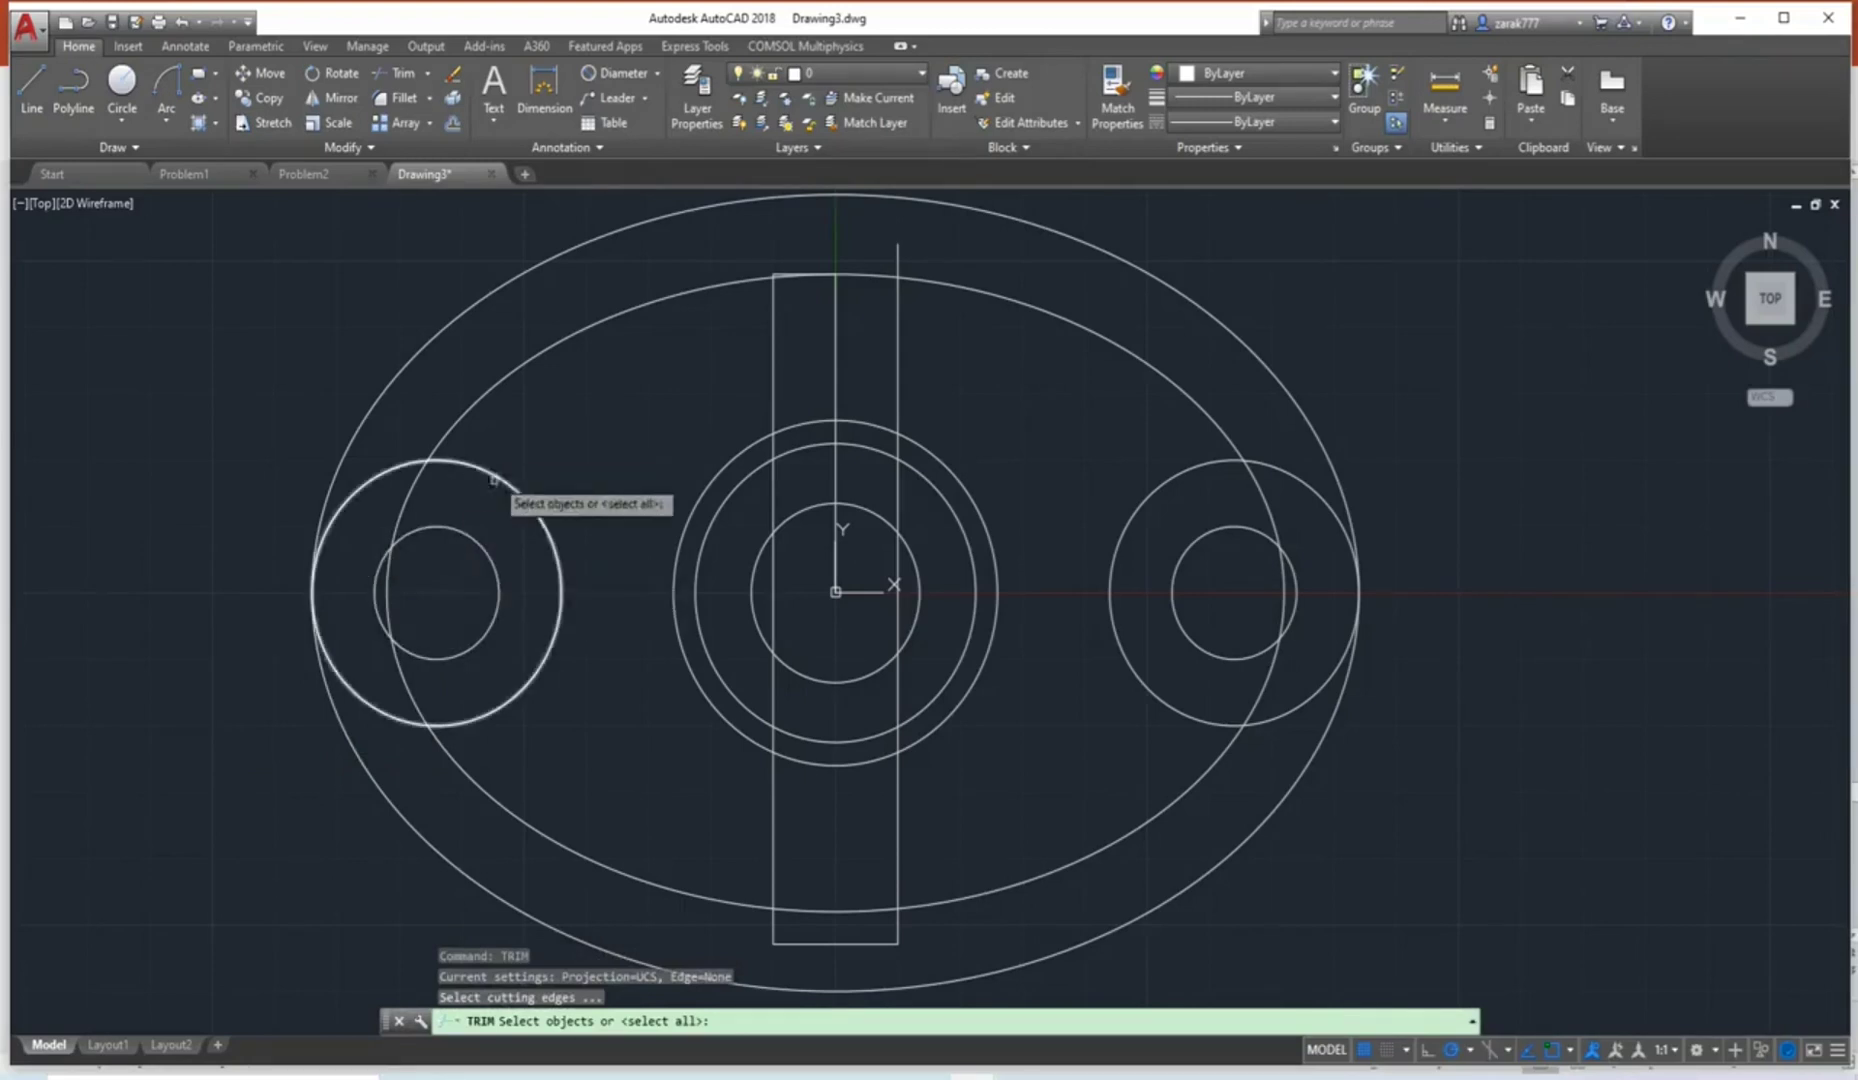
pyautogui.click(481, 397)
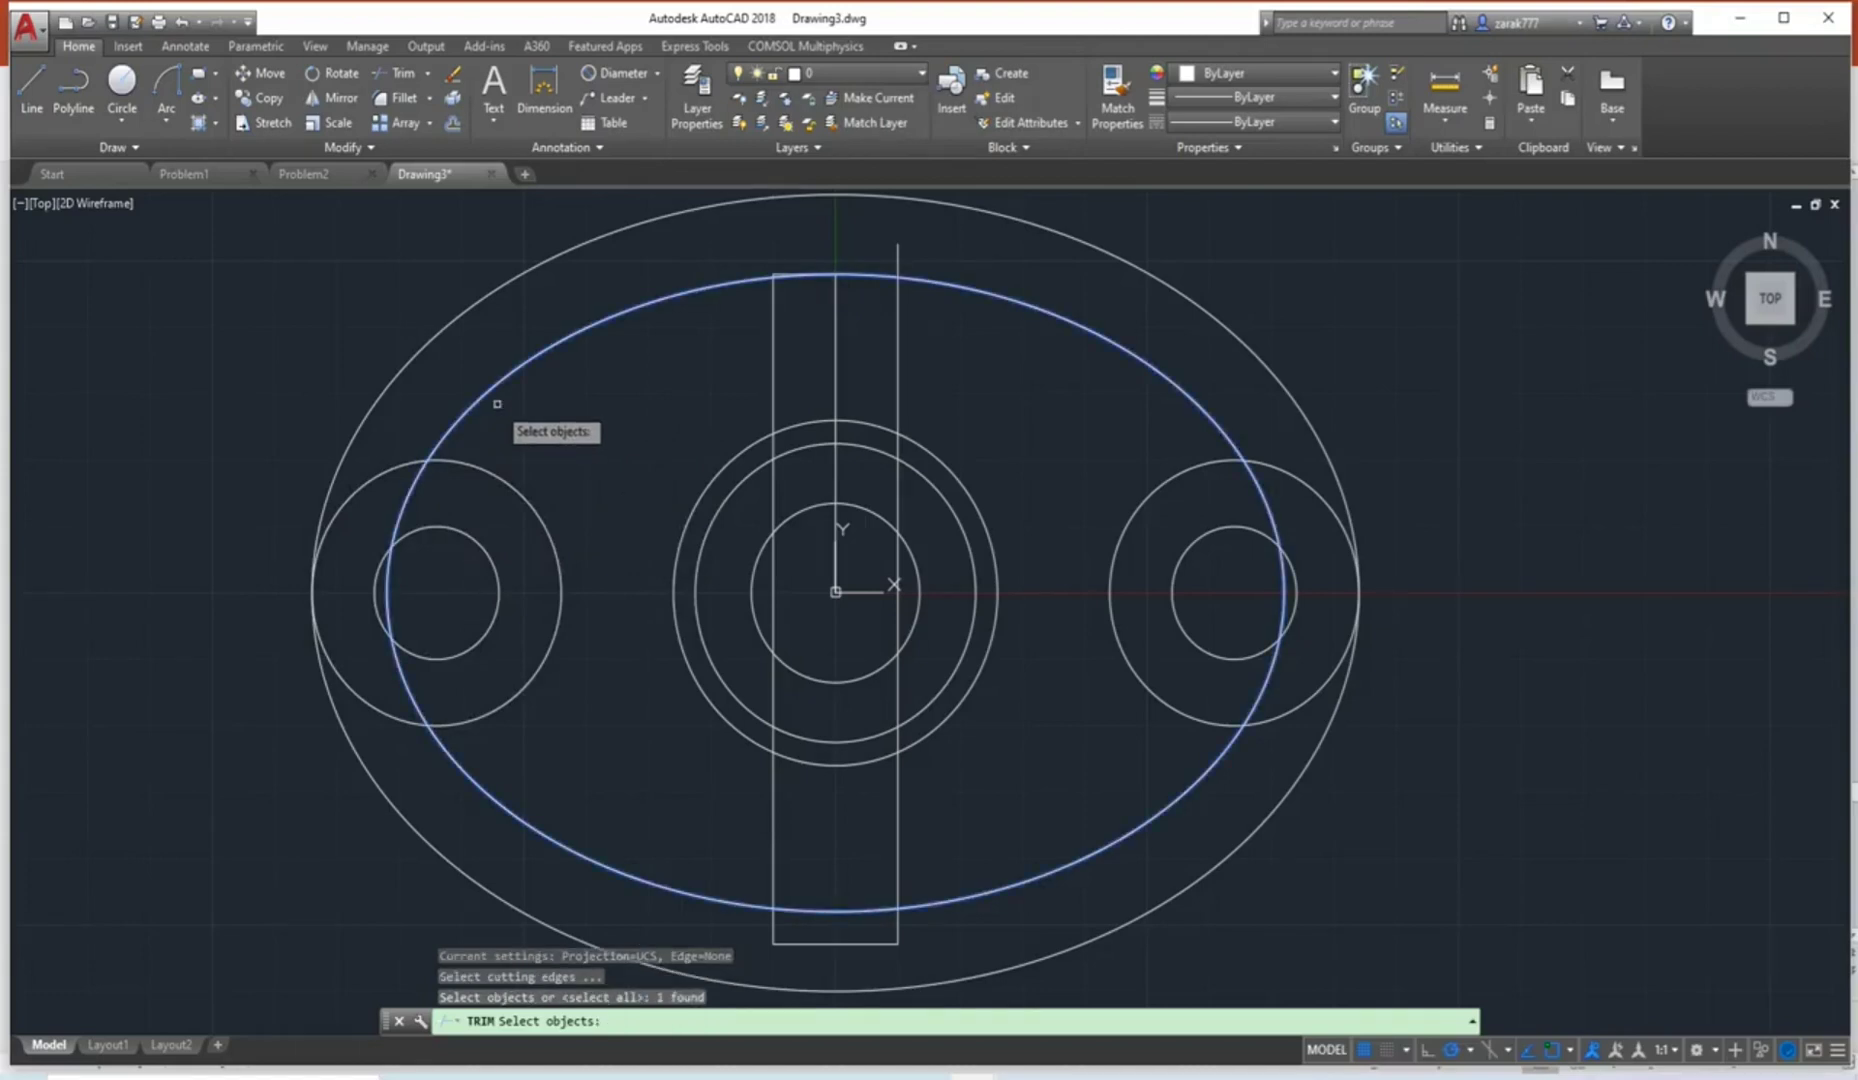
pyautogui.click(470, 309)
pyautogui.press('Return')
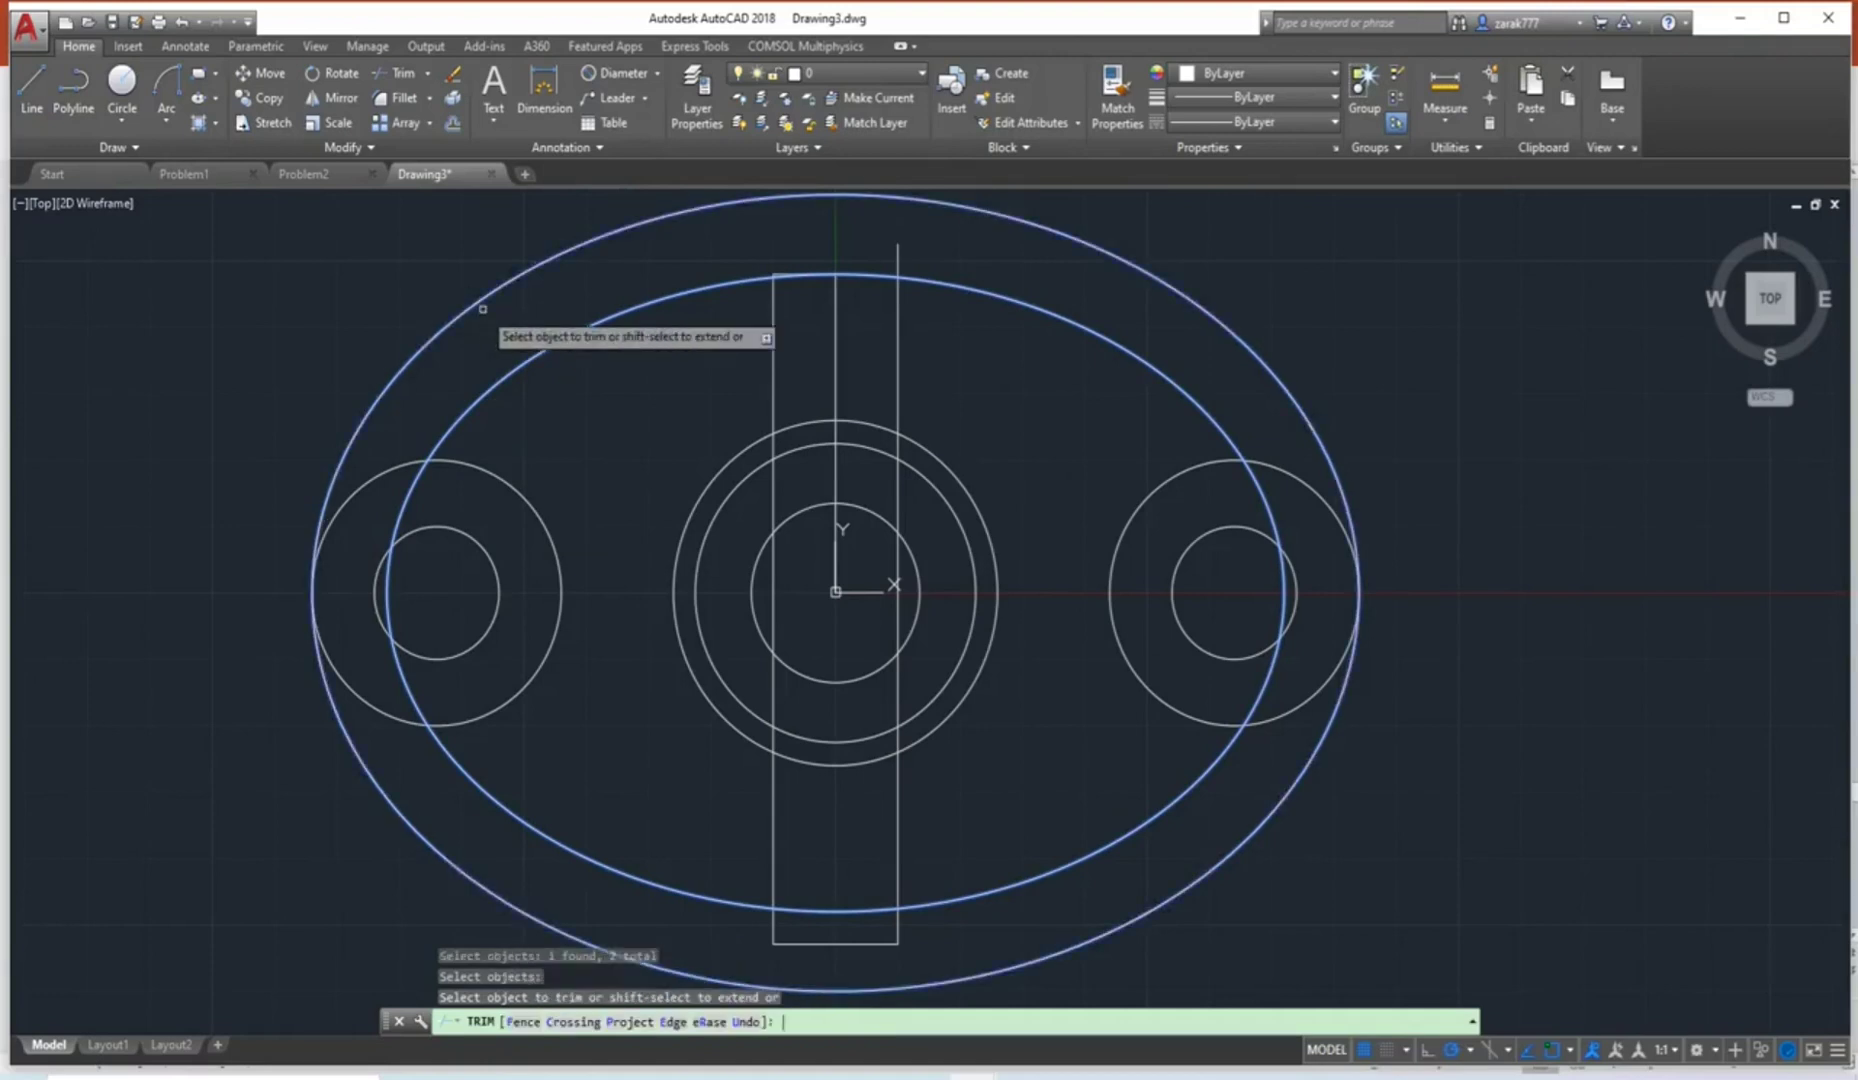
pyautogui.click(369, 481)
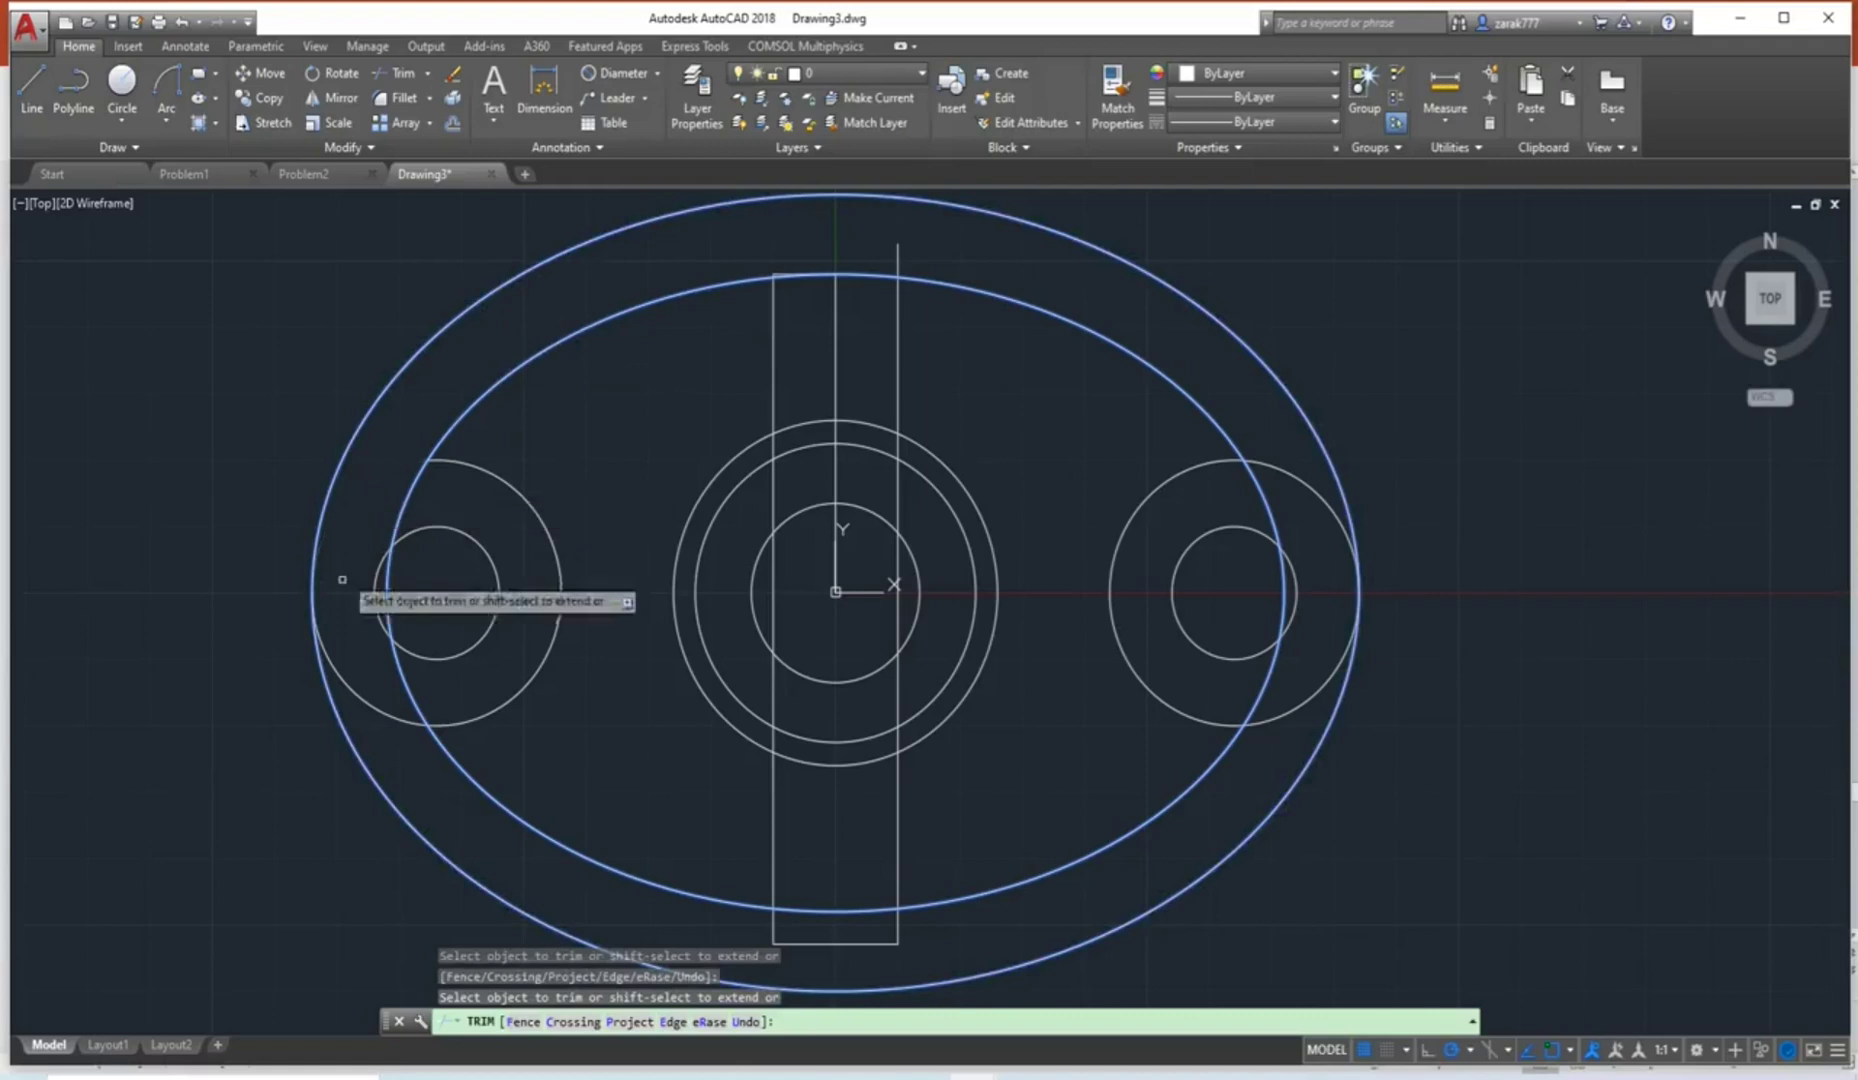
pyautogui.click(379, 710)
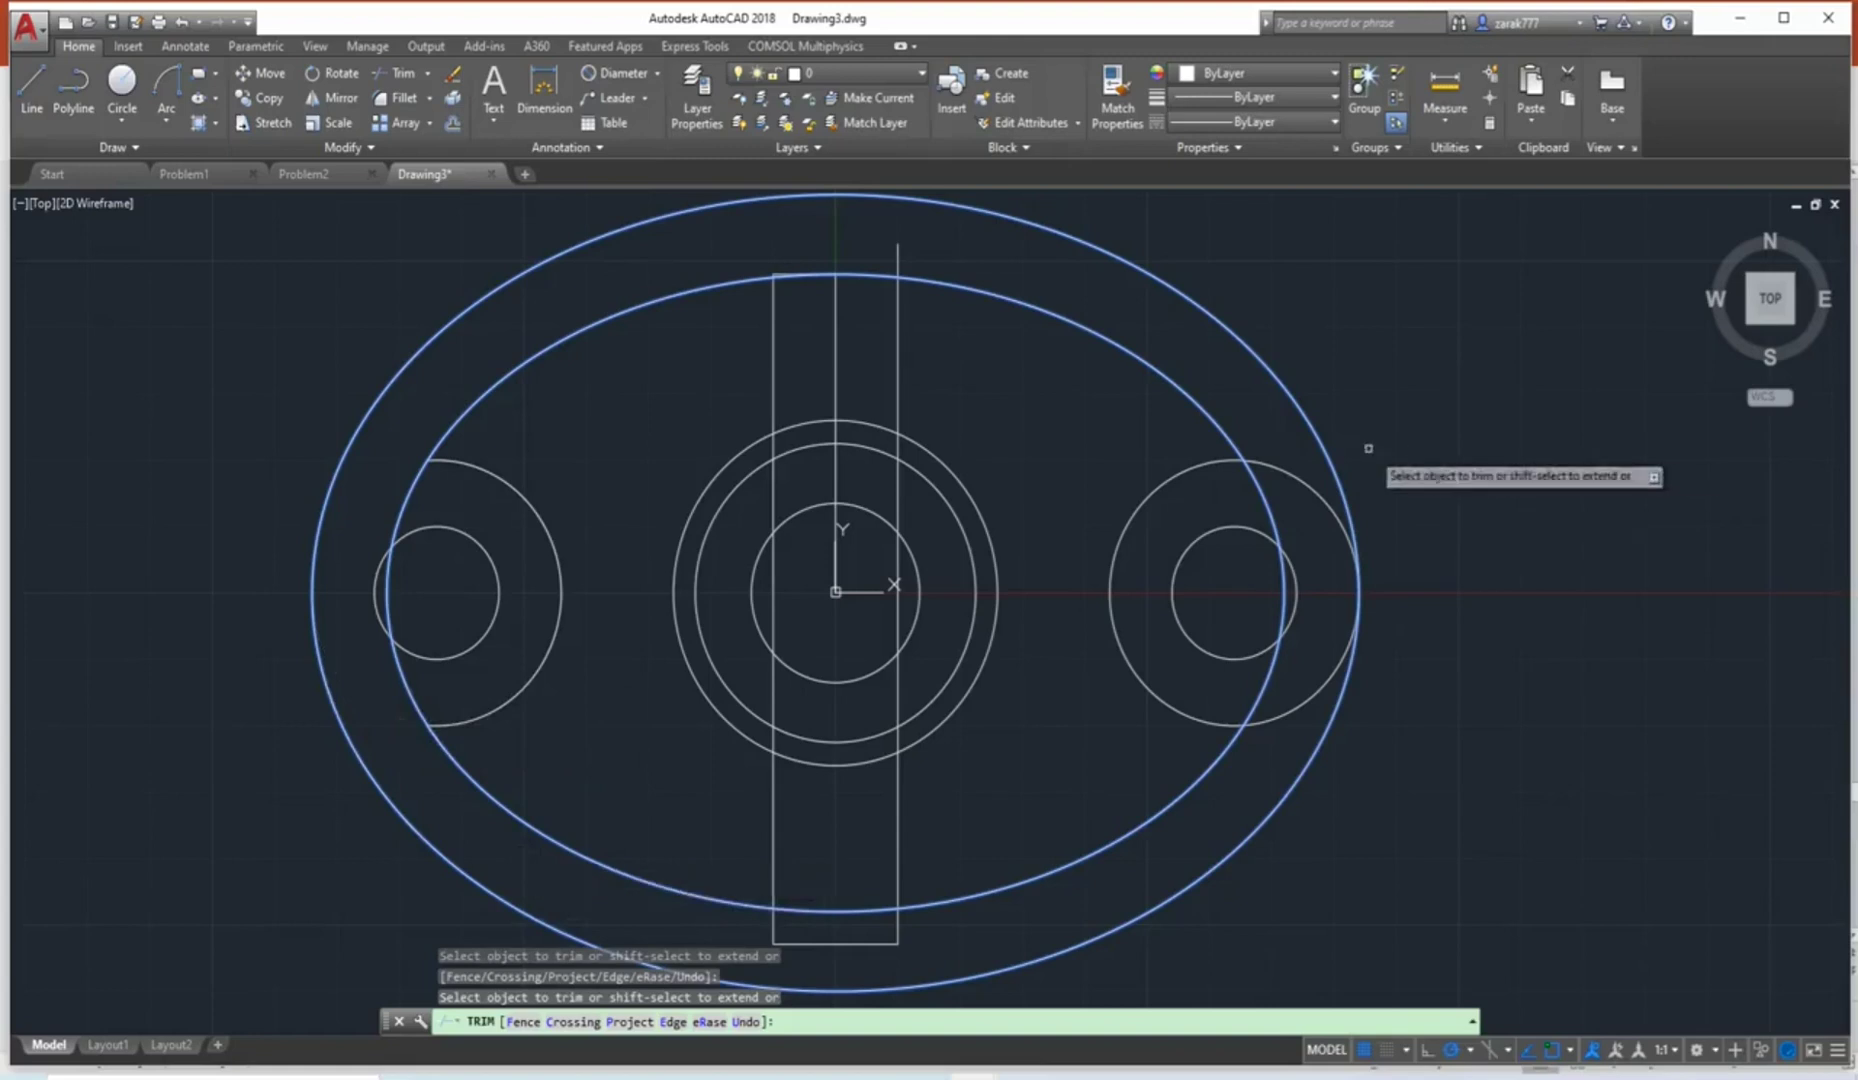
pyautogui.click(1276, 464)
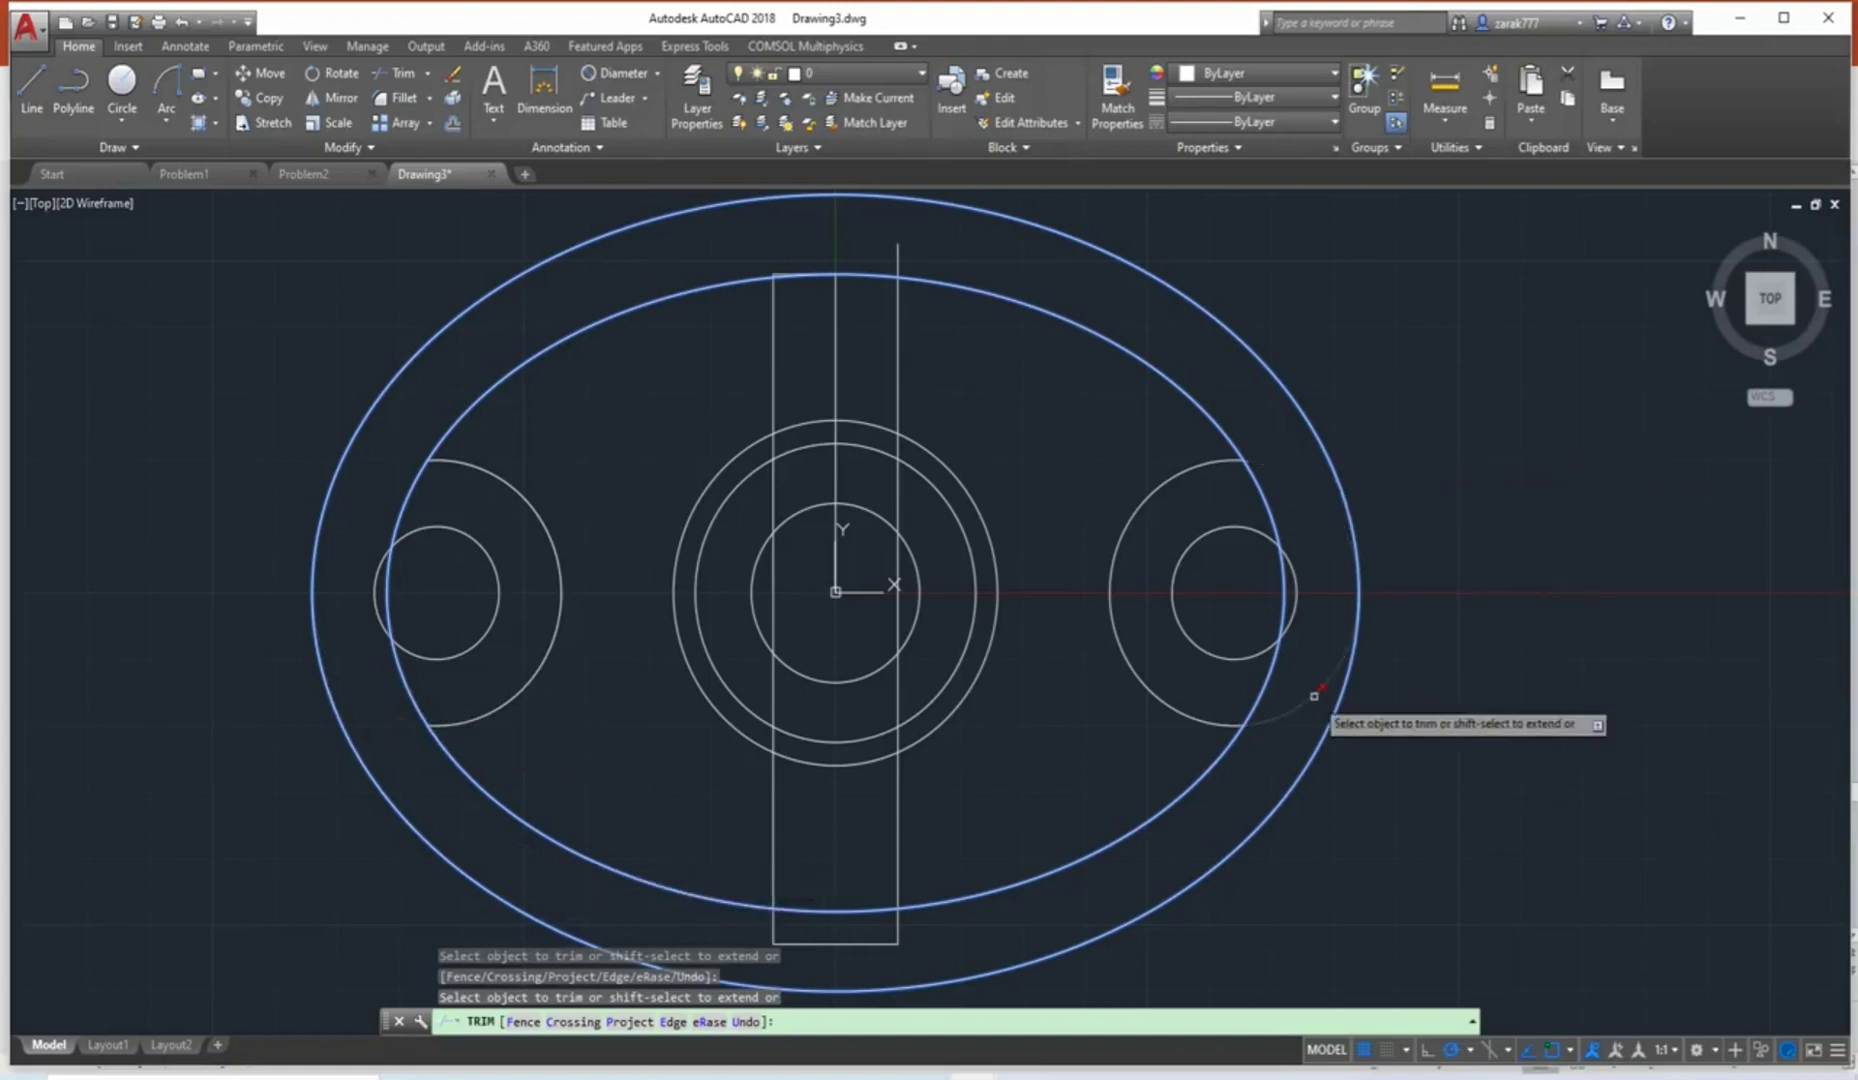
pyautogui.press('Escape')
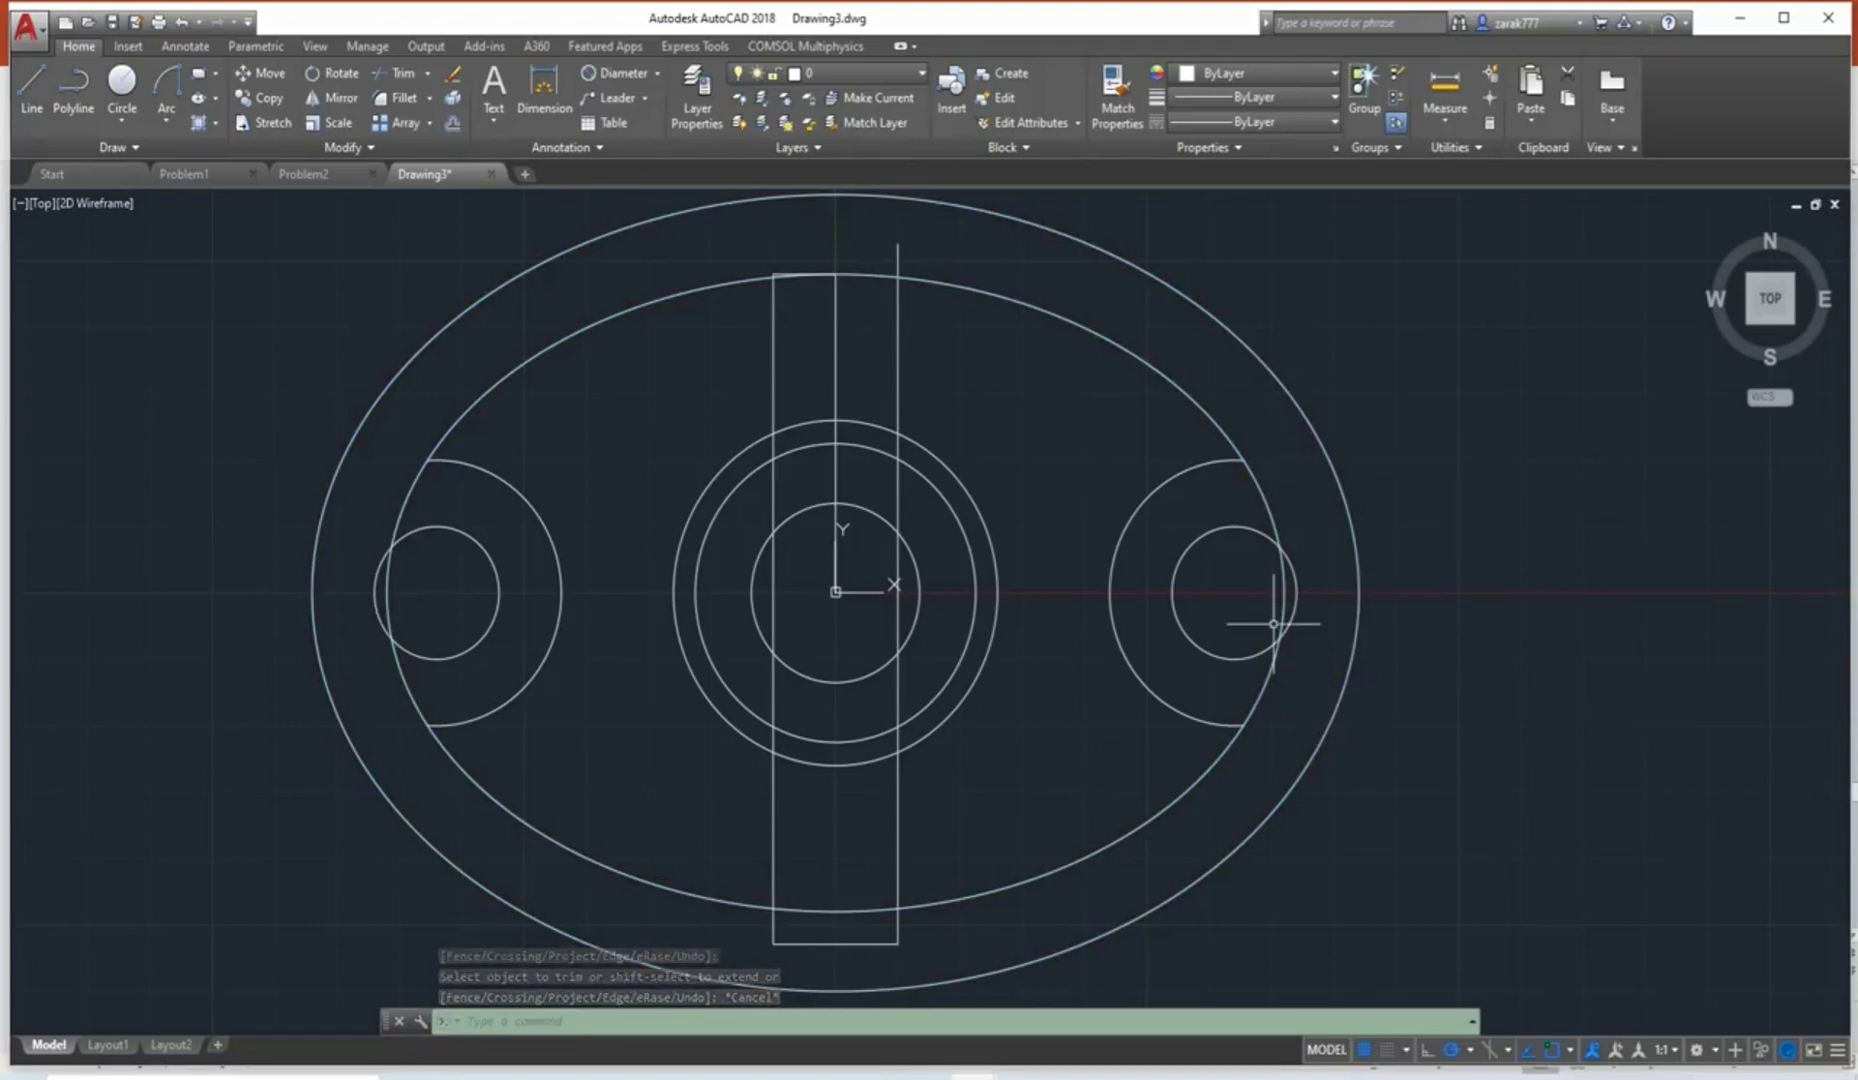
# Trim the inner ellipse inside the boss arcs, using the arcs as cutting edges.
pyautogui.write('tr')
pyautogui.press('Return')
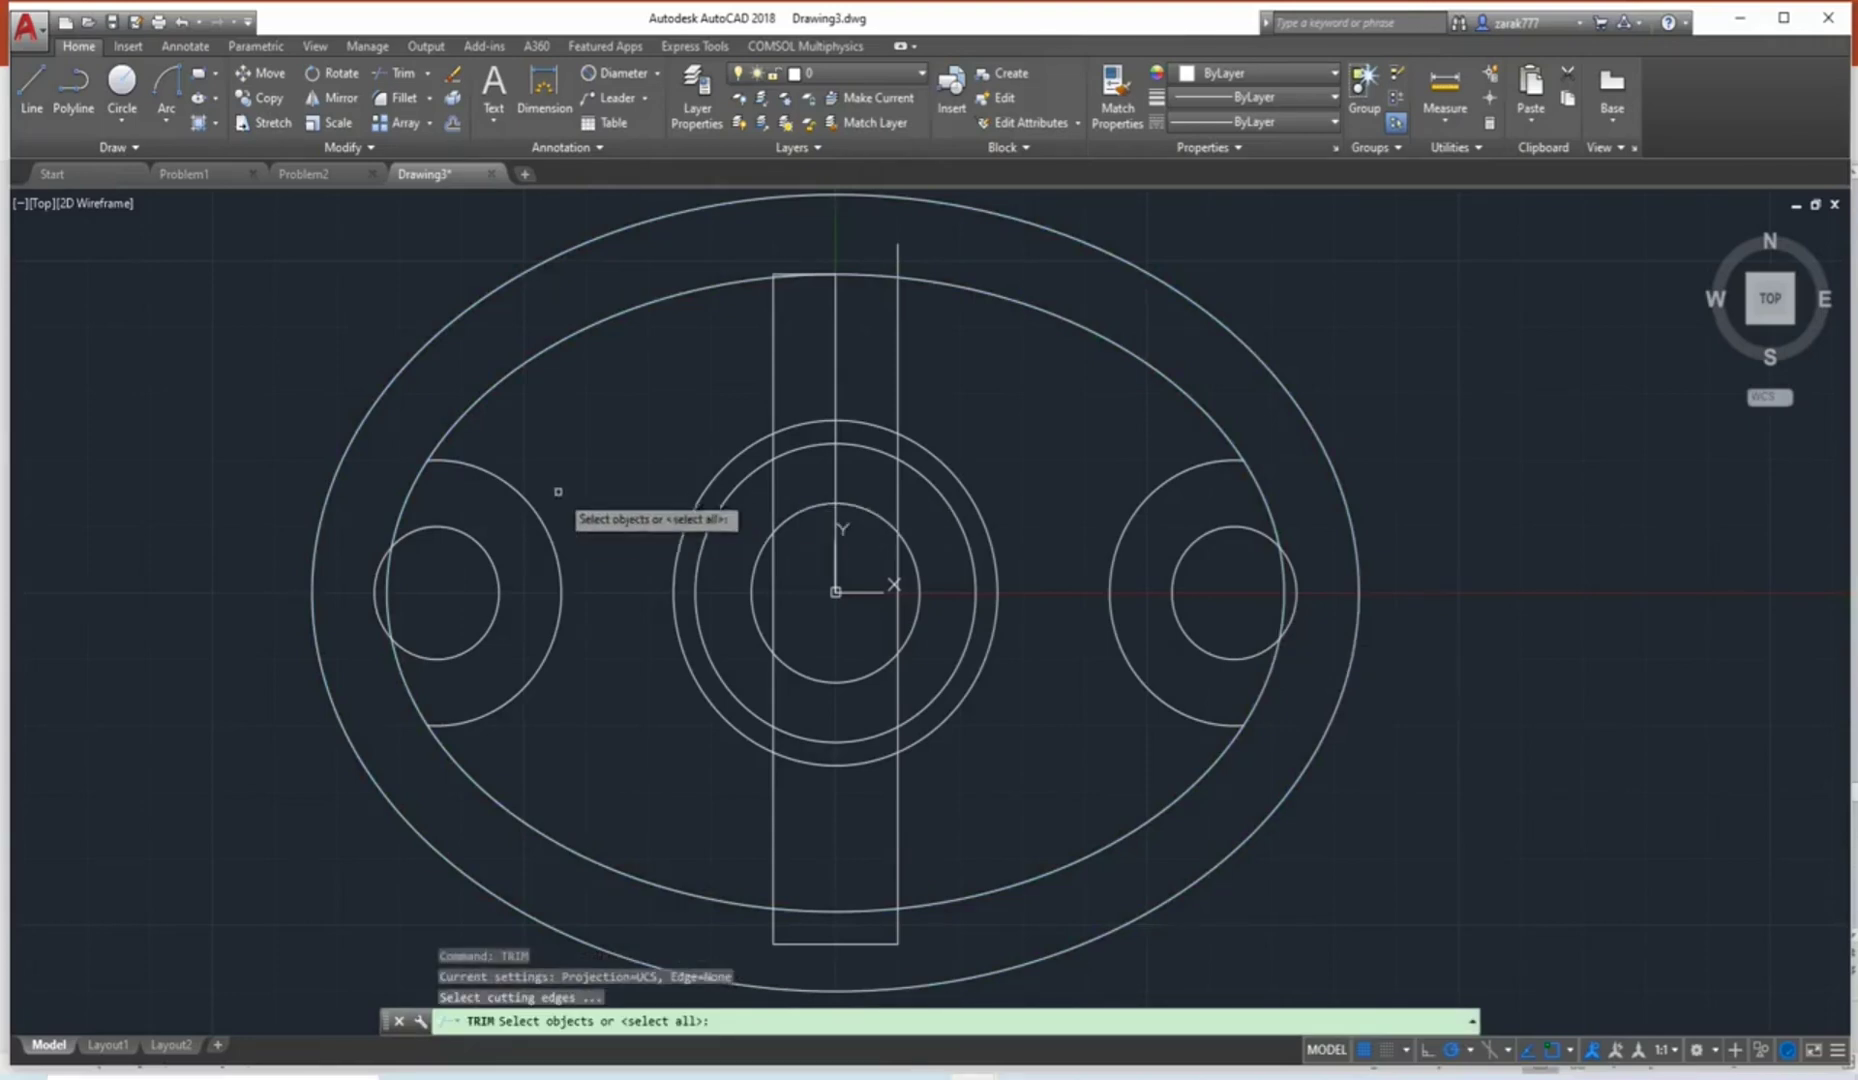
pyautogui.click(546, 524)
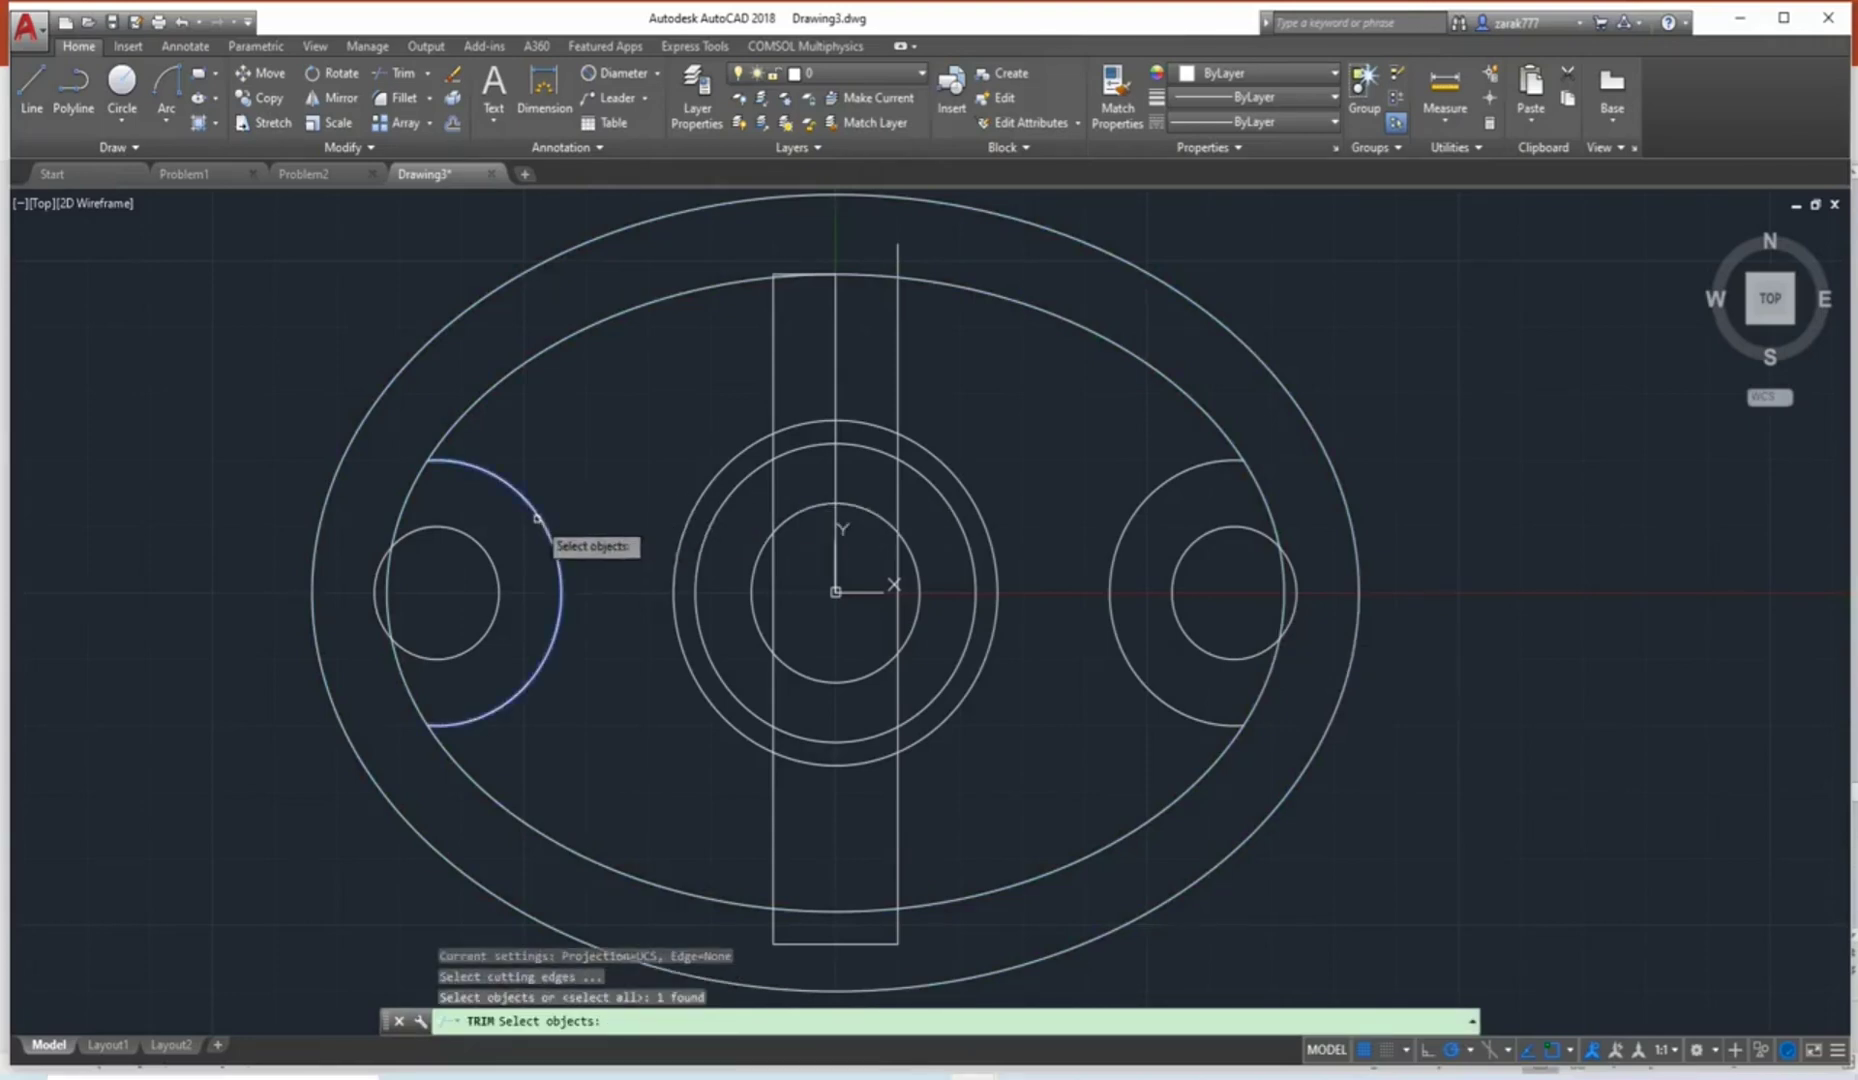
pyautogui.click(1140, 507)
pyautogui.press('Return')
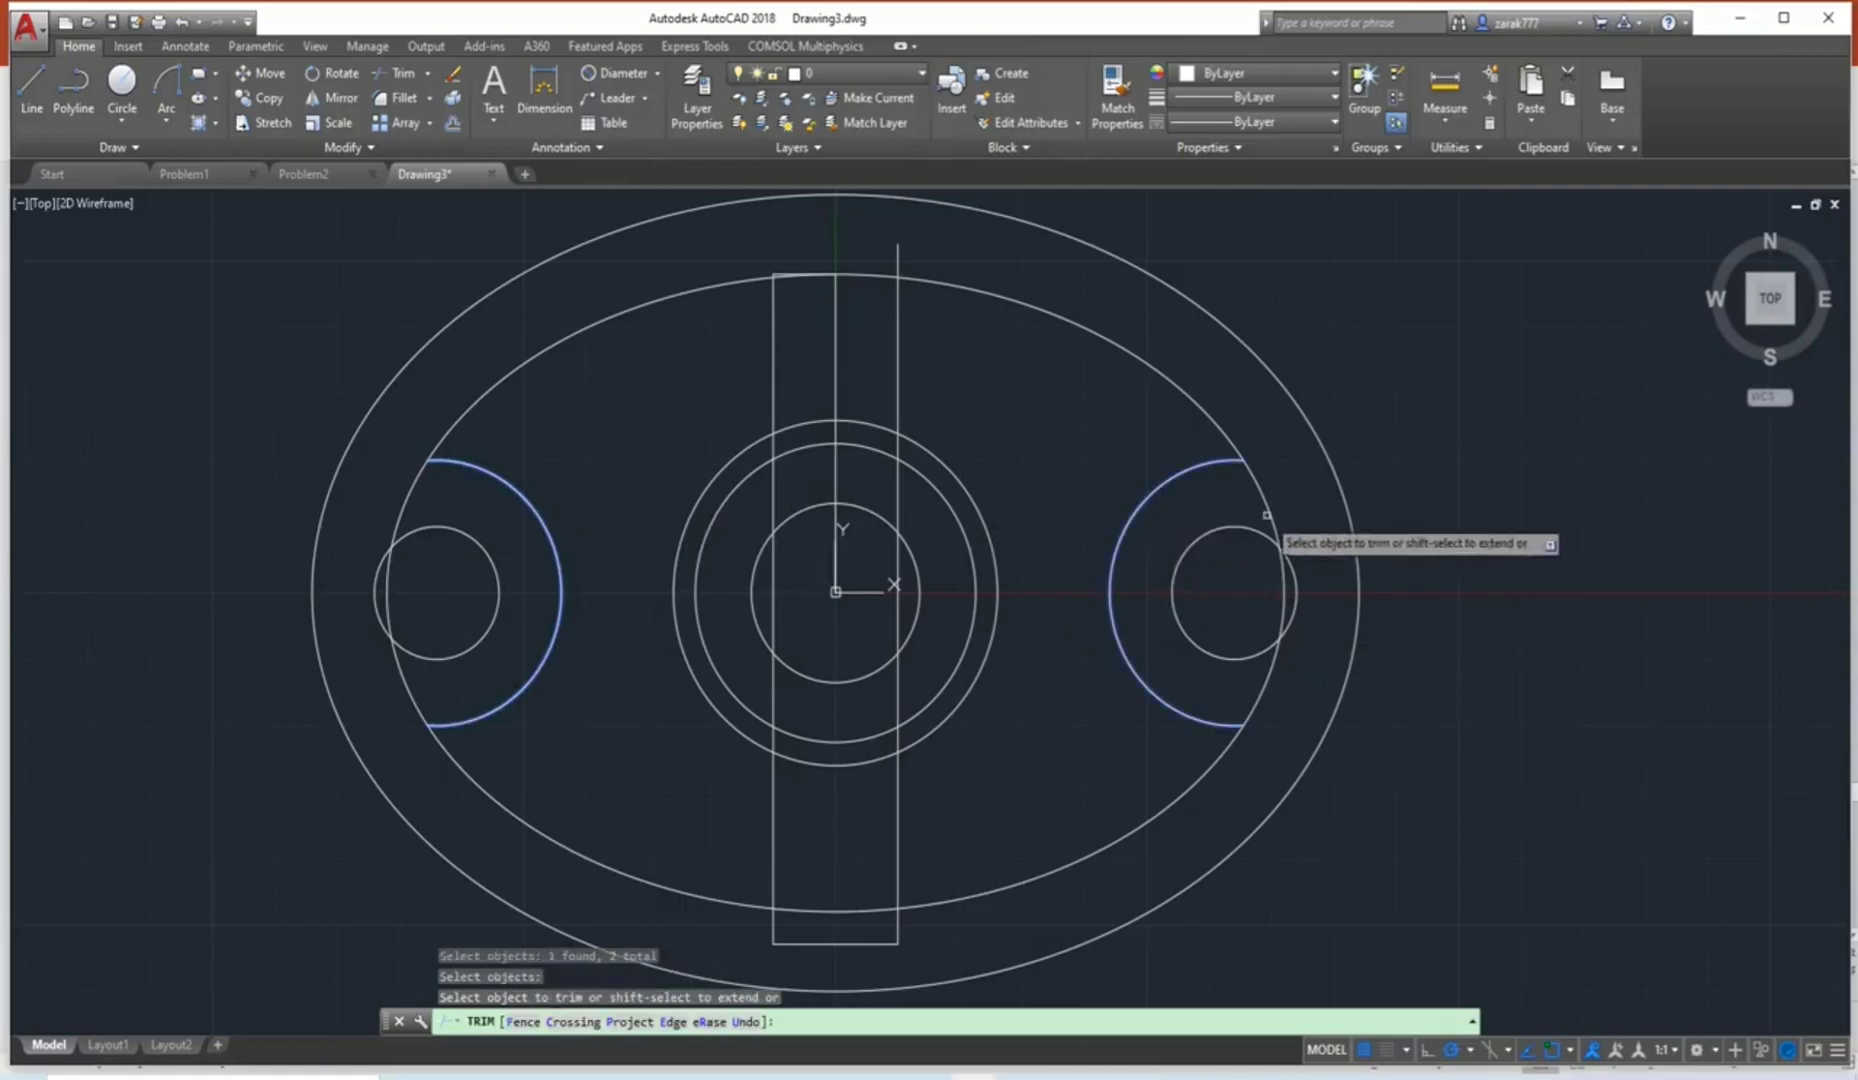
pyautogui.click(1267, 513)
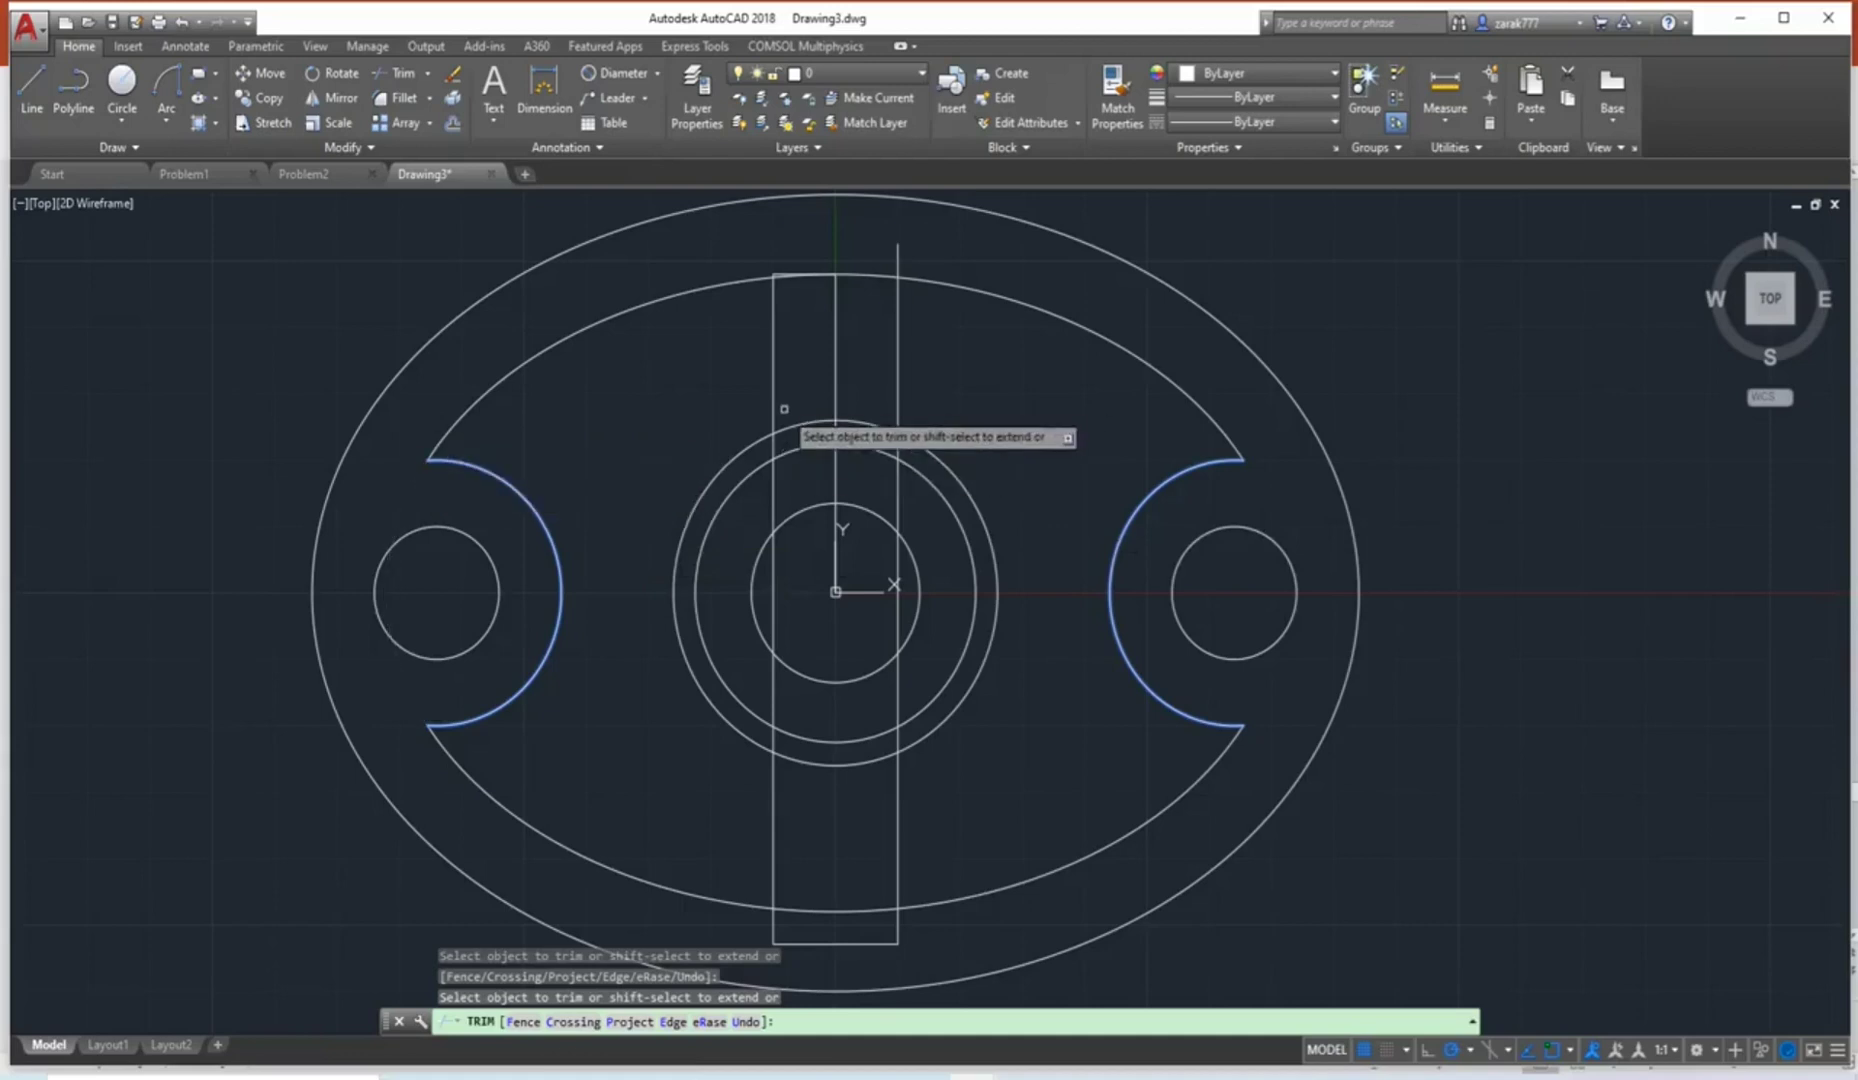
pyautogui.press('Escape')
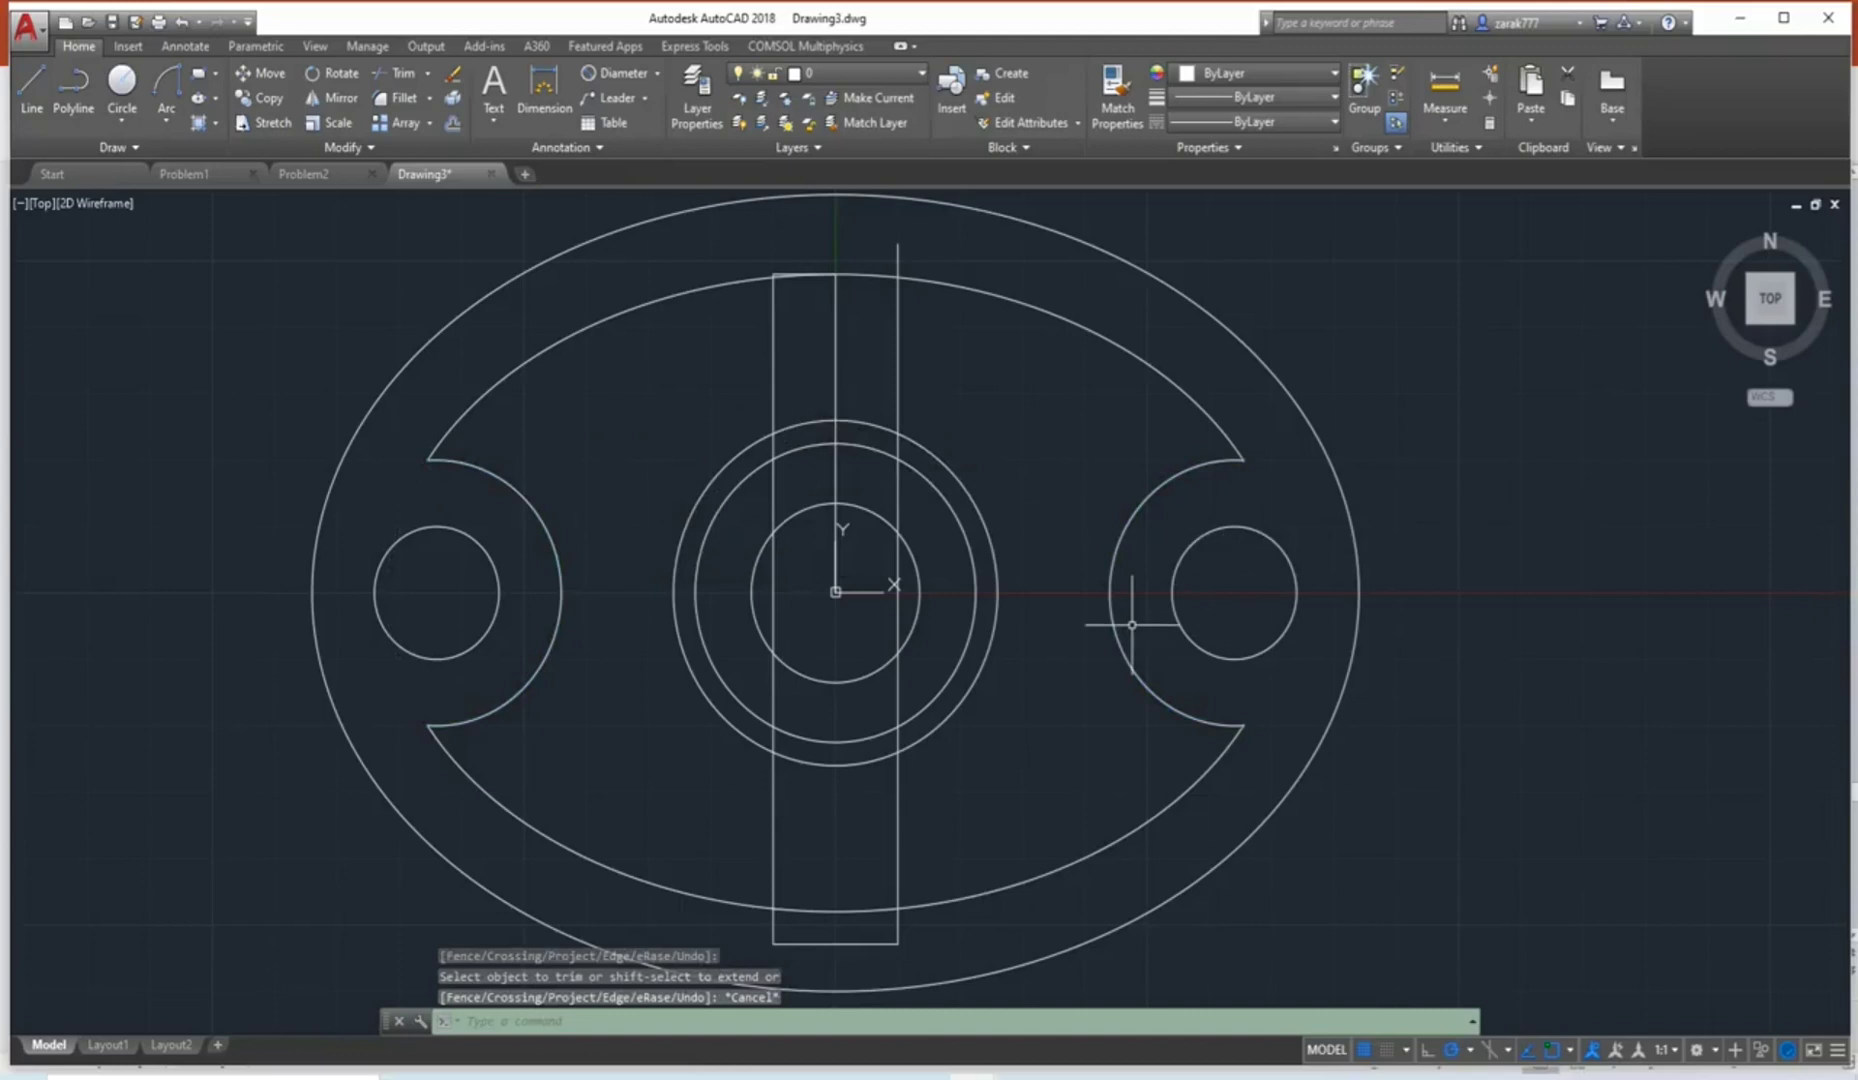
# Trim the inner ellipse's top and bottom arcs between the two slot side lines.
pyautogui.write('TRIM')
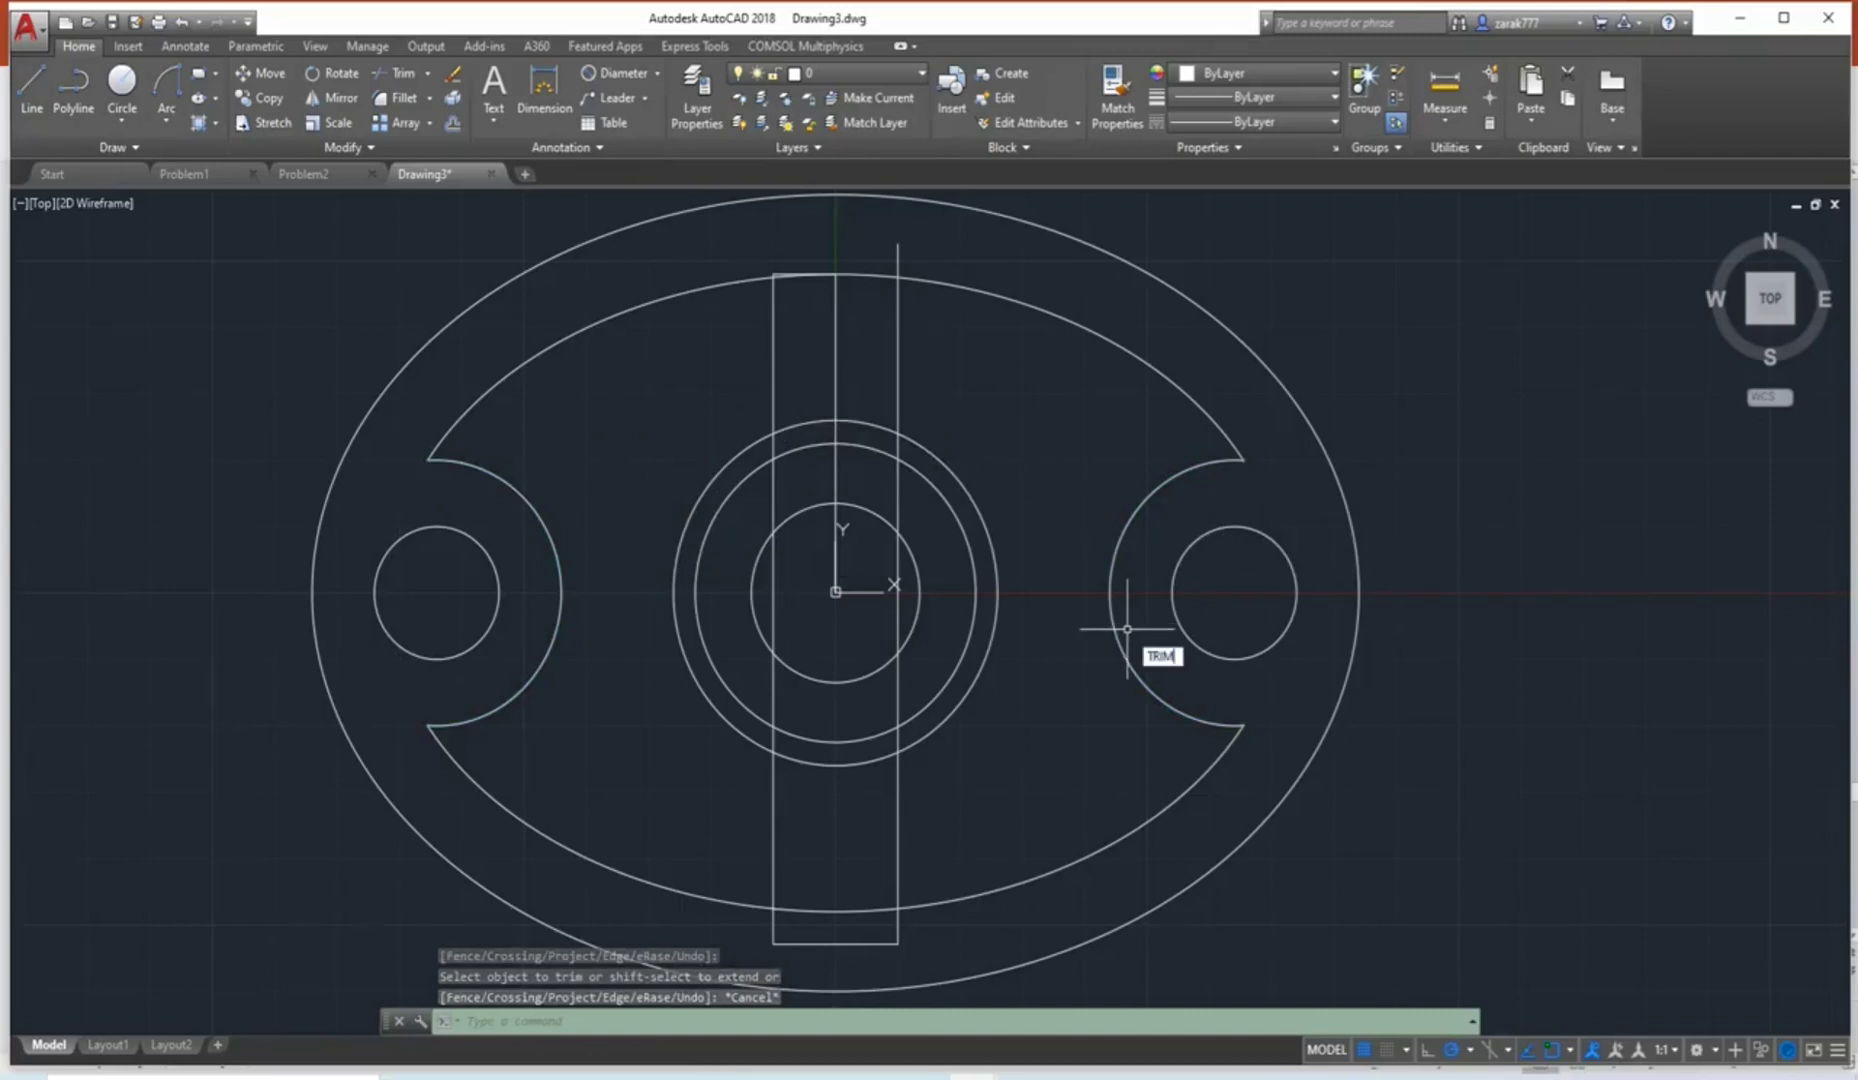
pyautogui.press('Return')
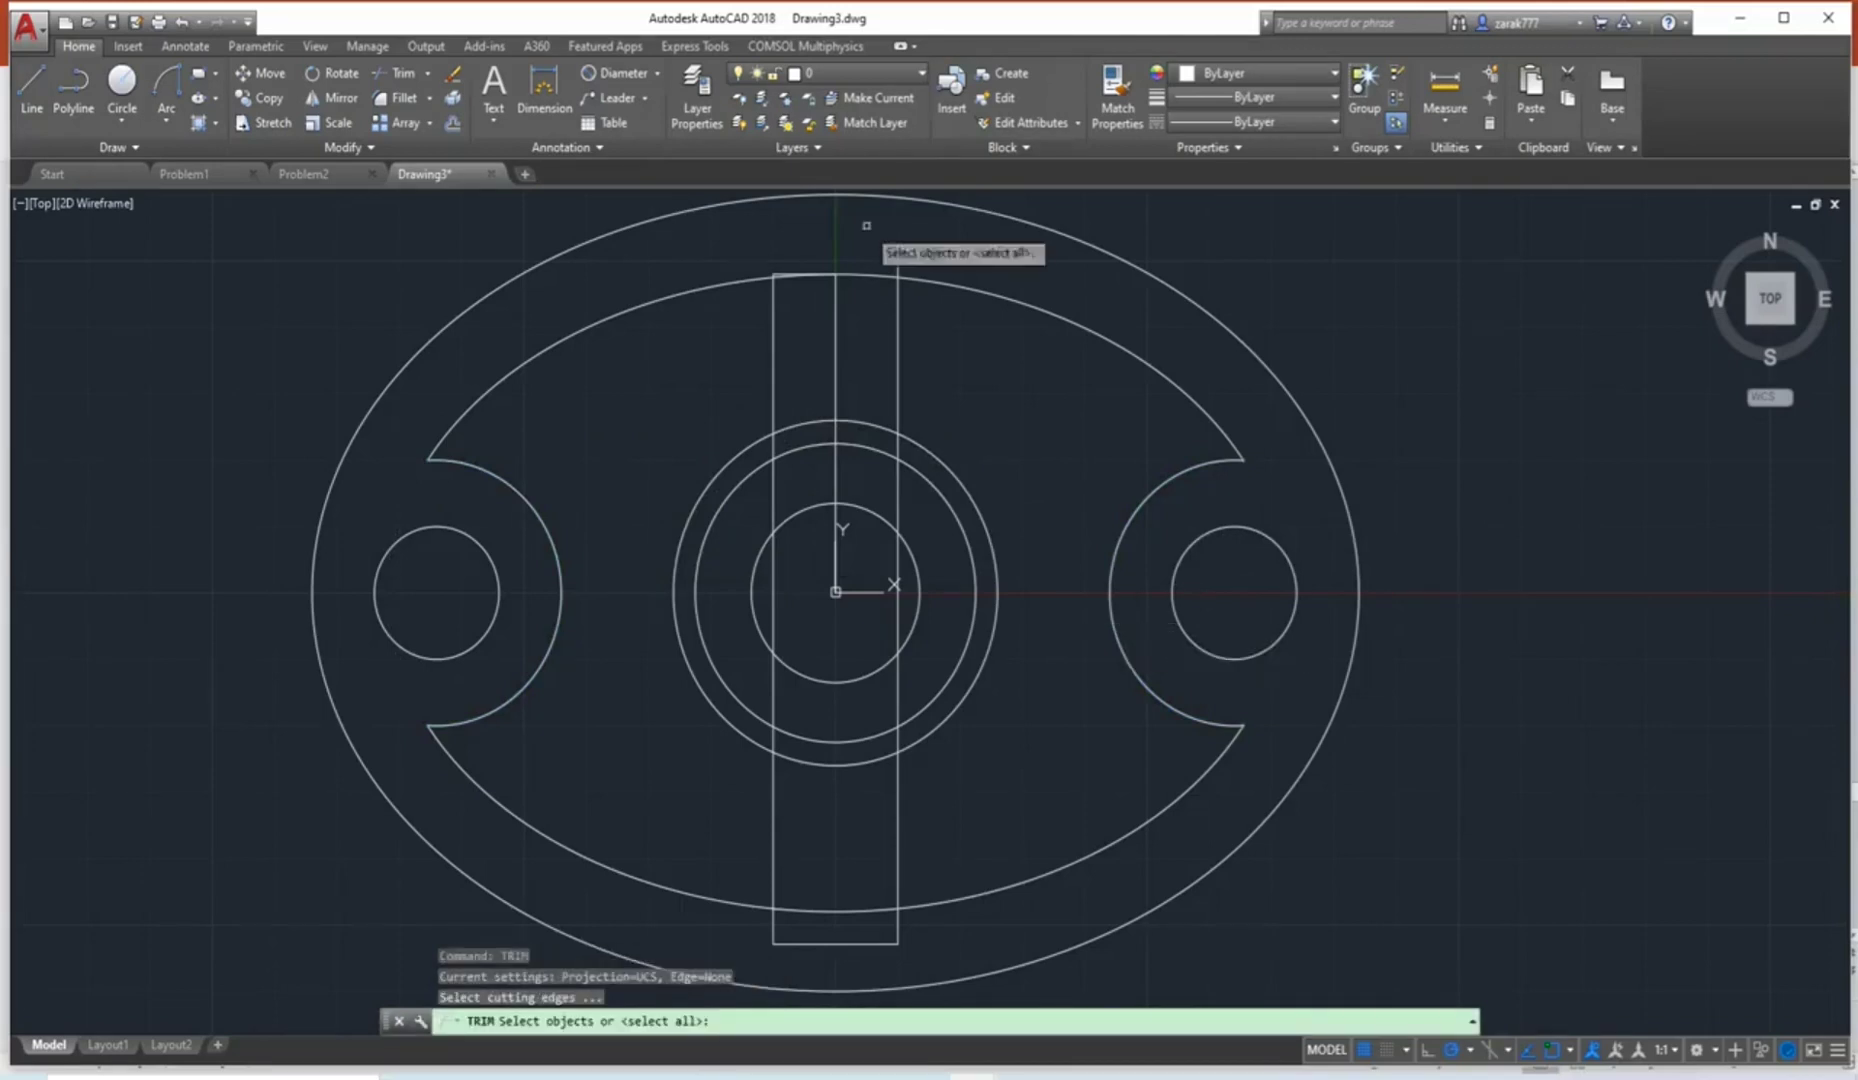
pyautogui.click(896, 342)
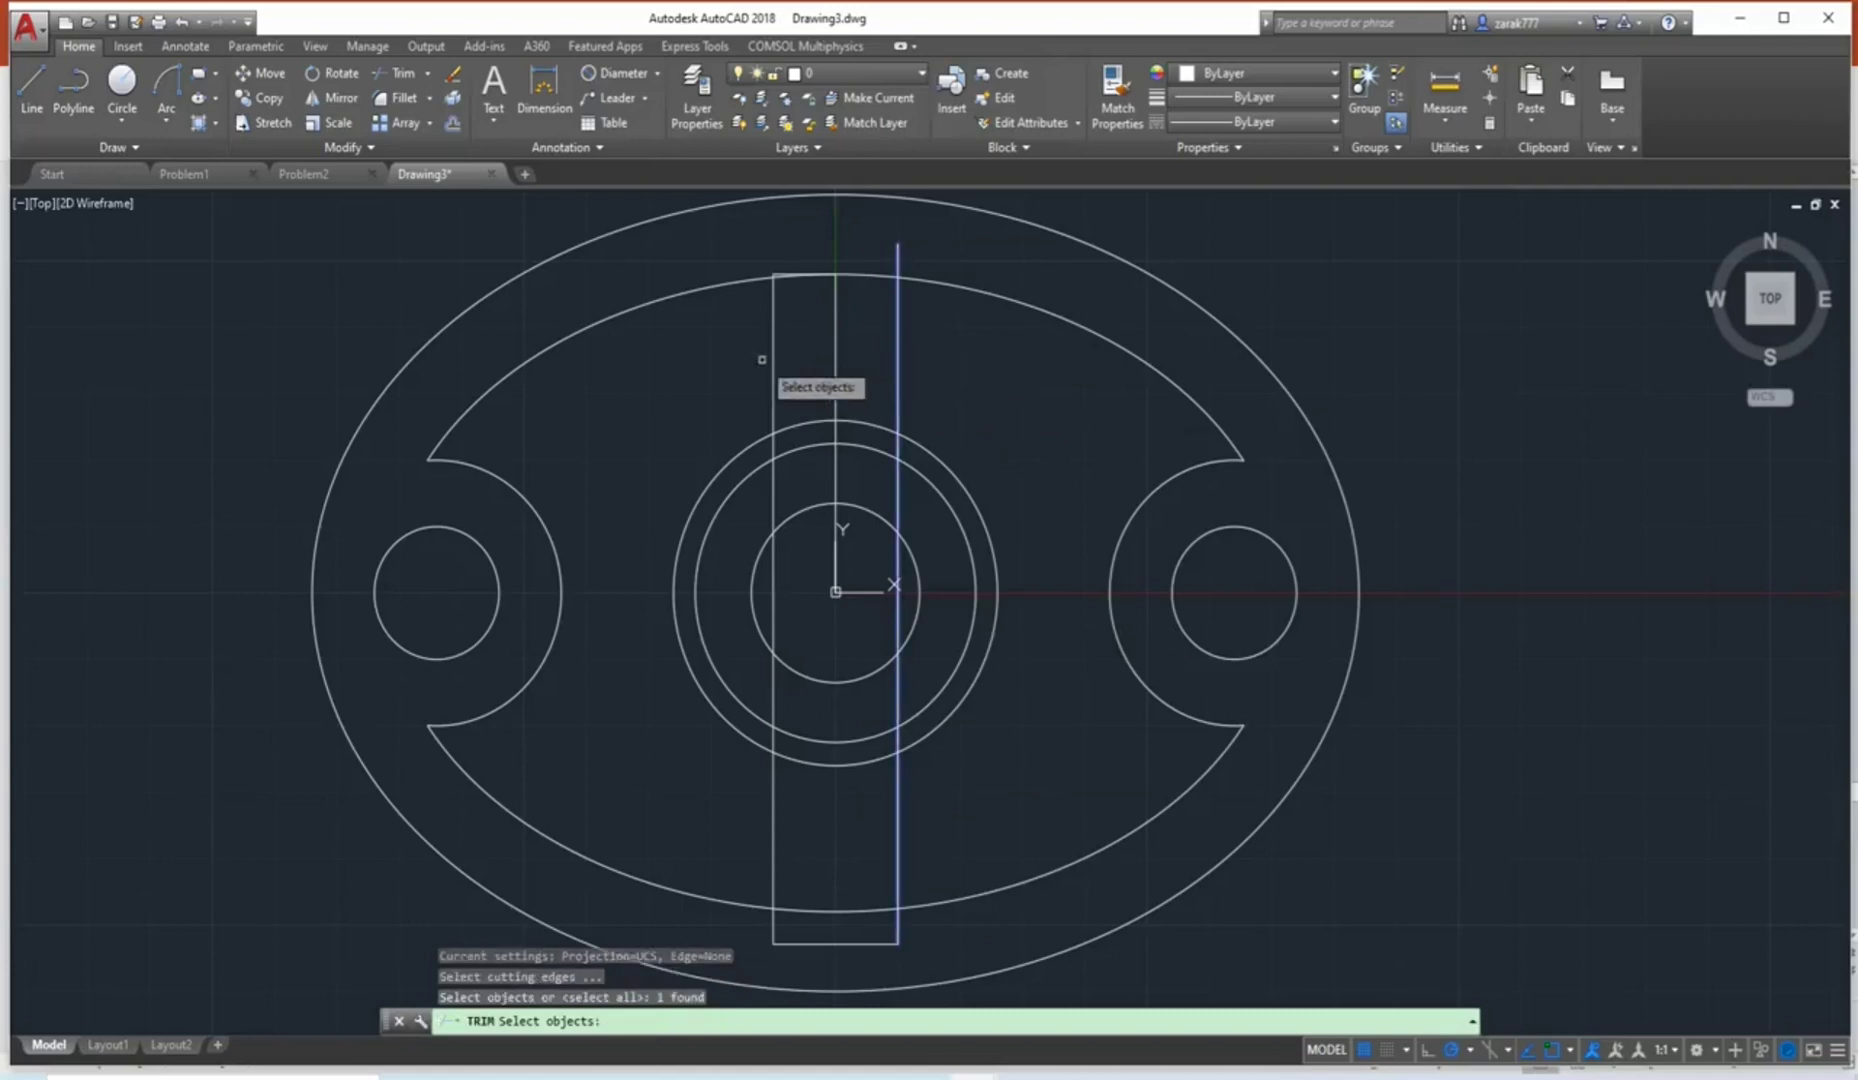
pyautogui.click(771, 360)
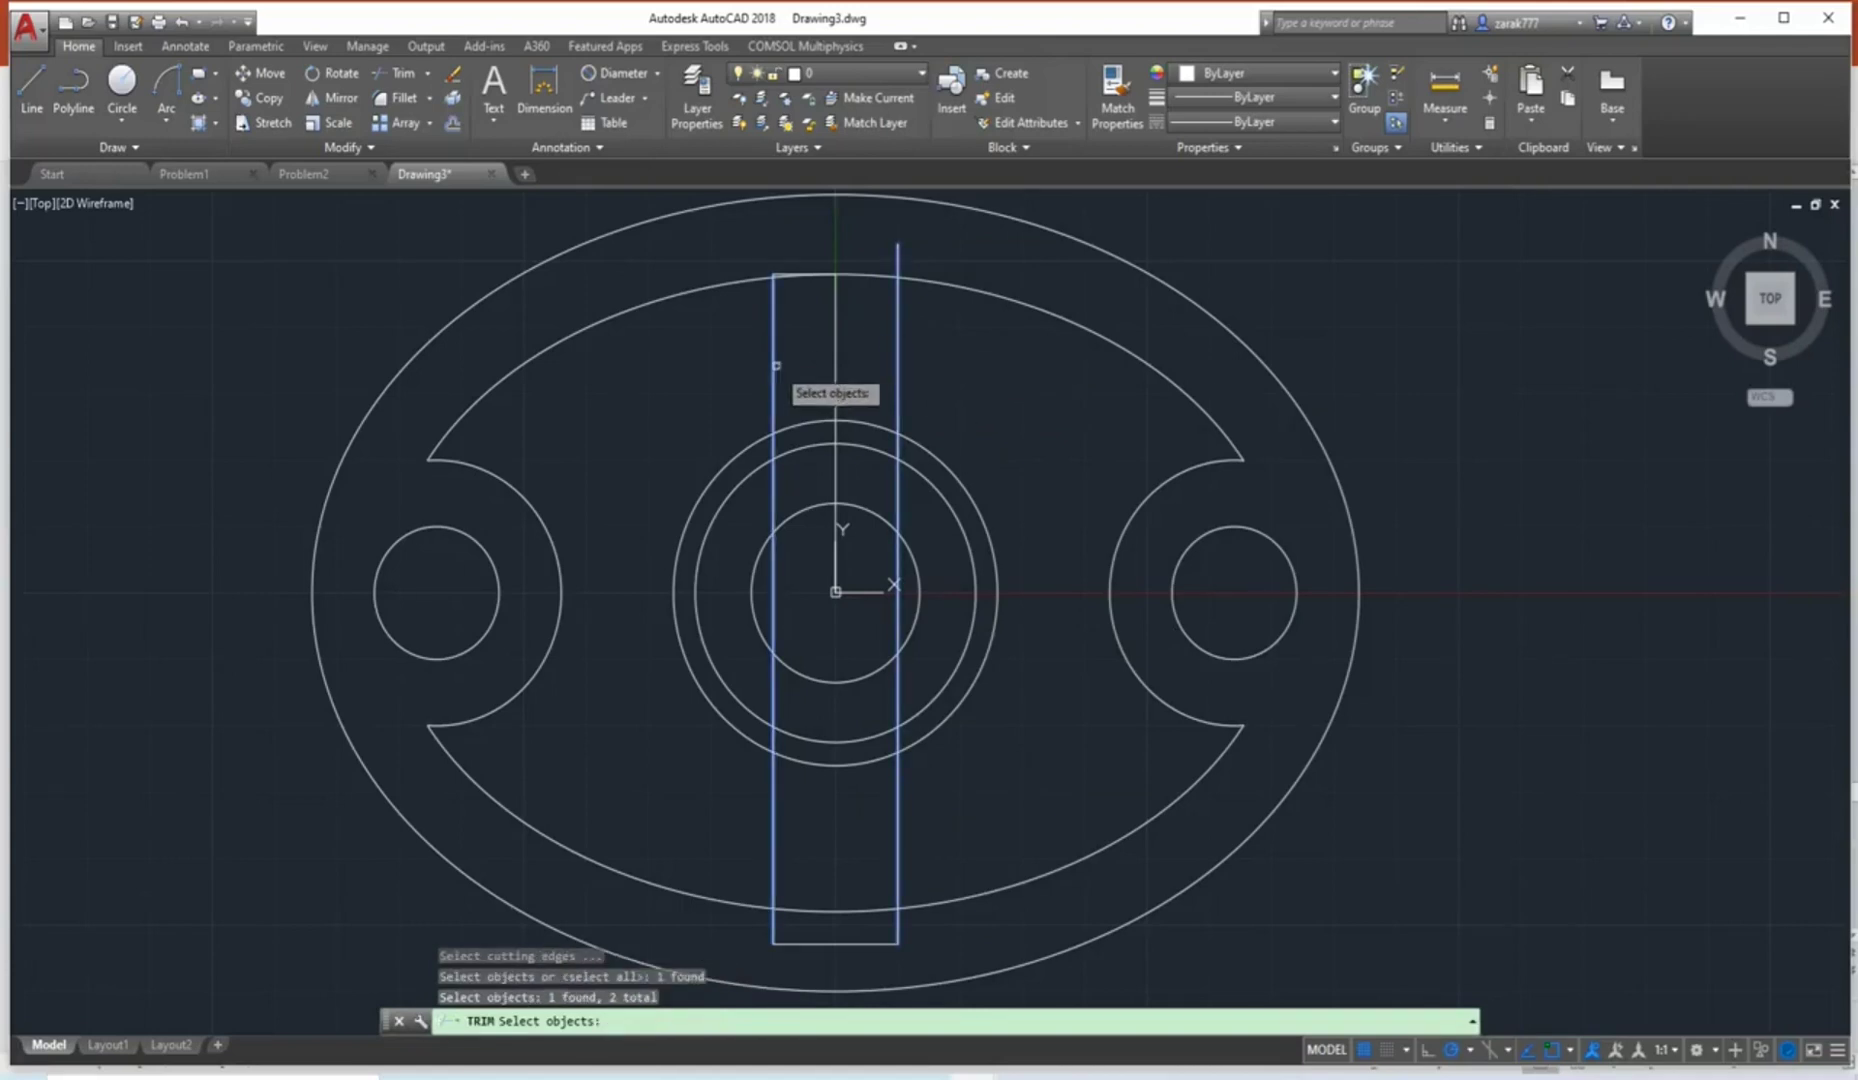
pyautogui.press('Return')
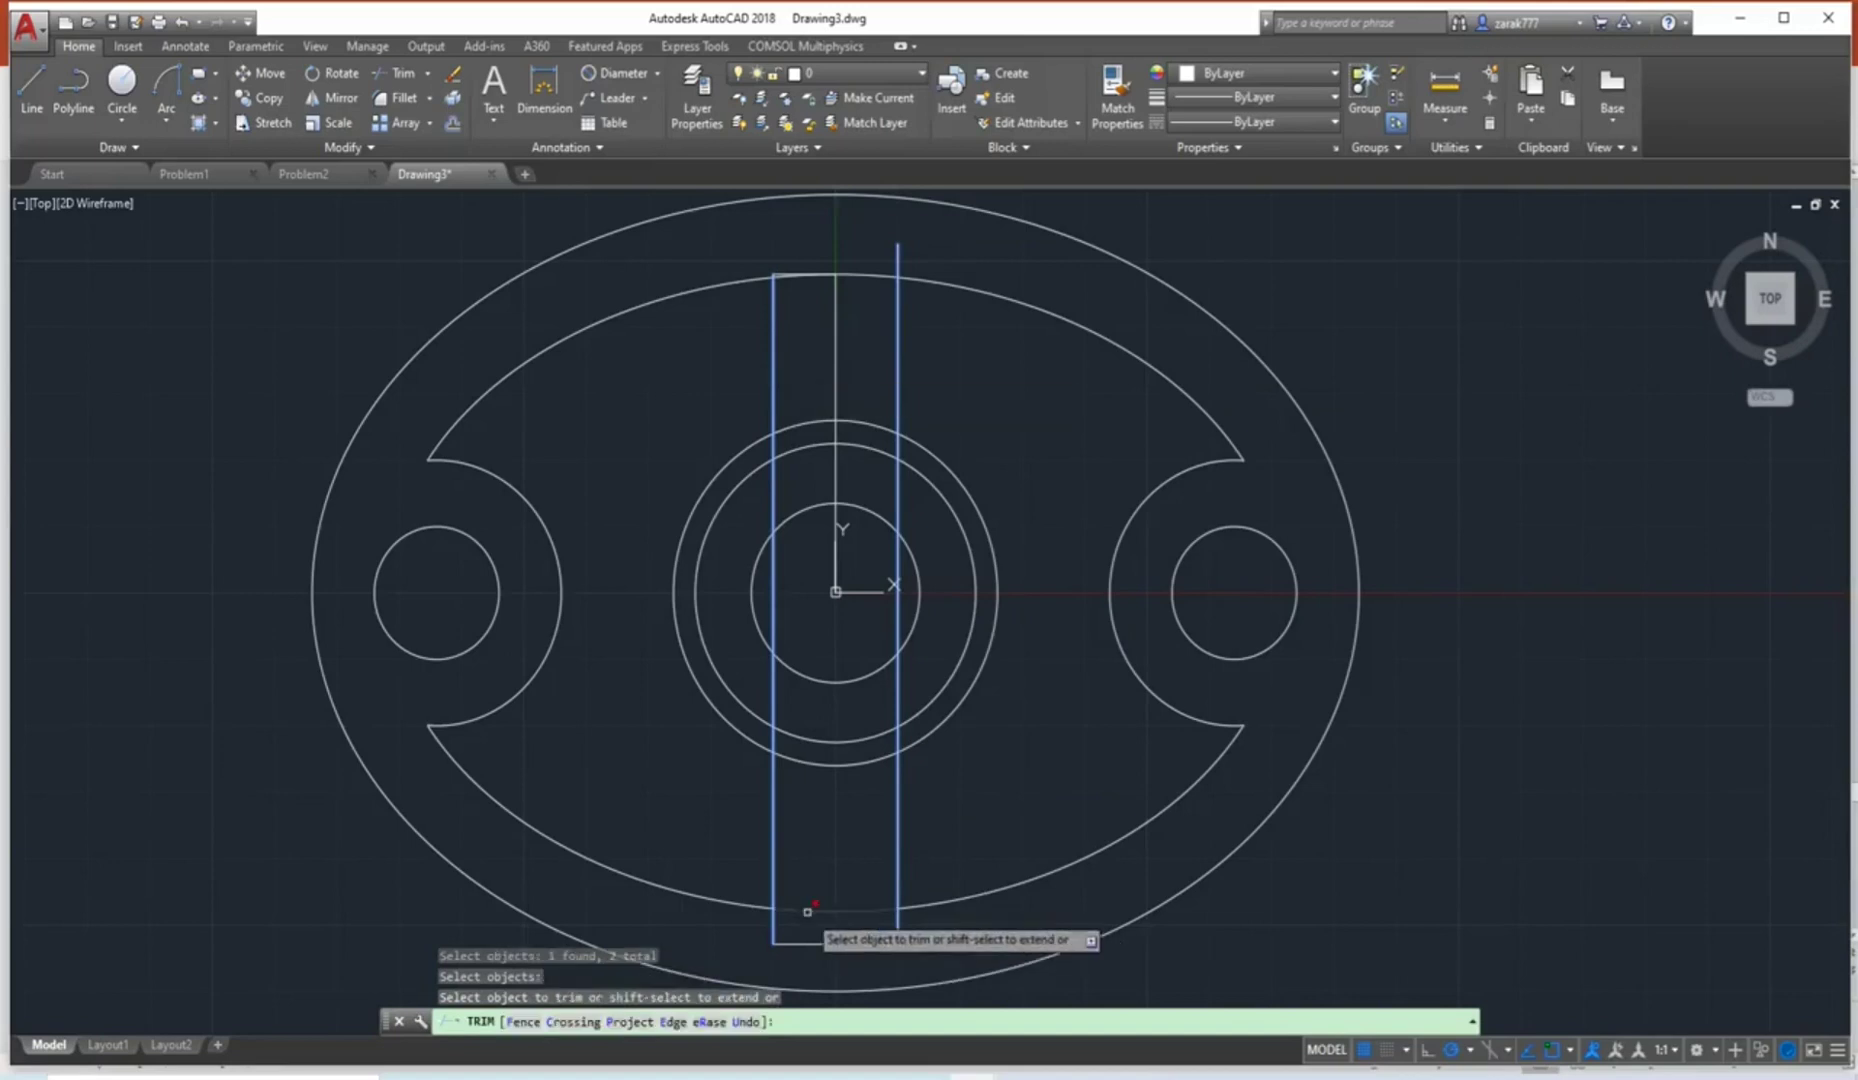
pyautogui.click(807, 911)
pyautogui.click(866, 273)
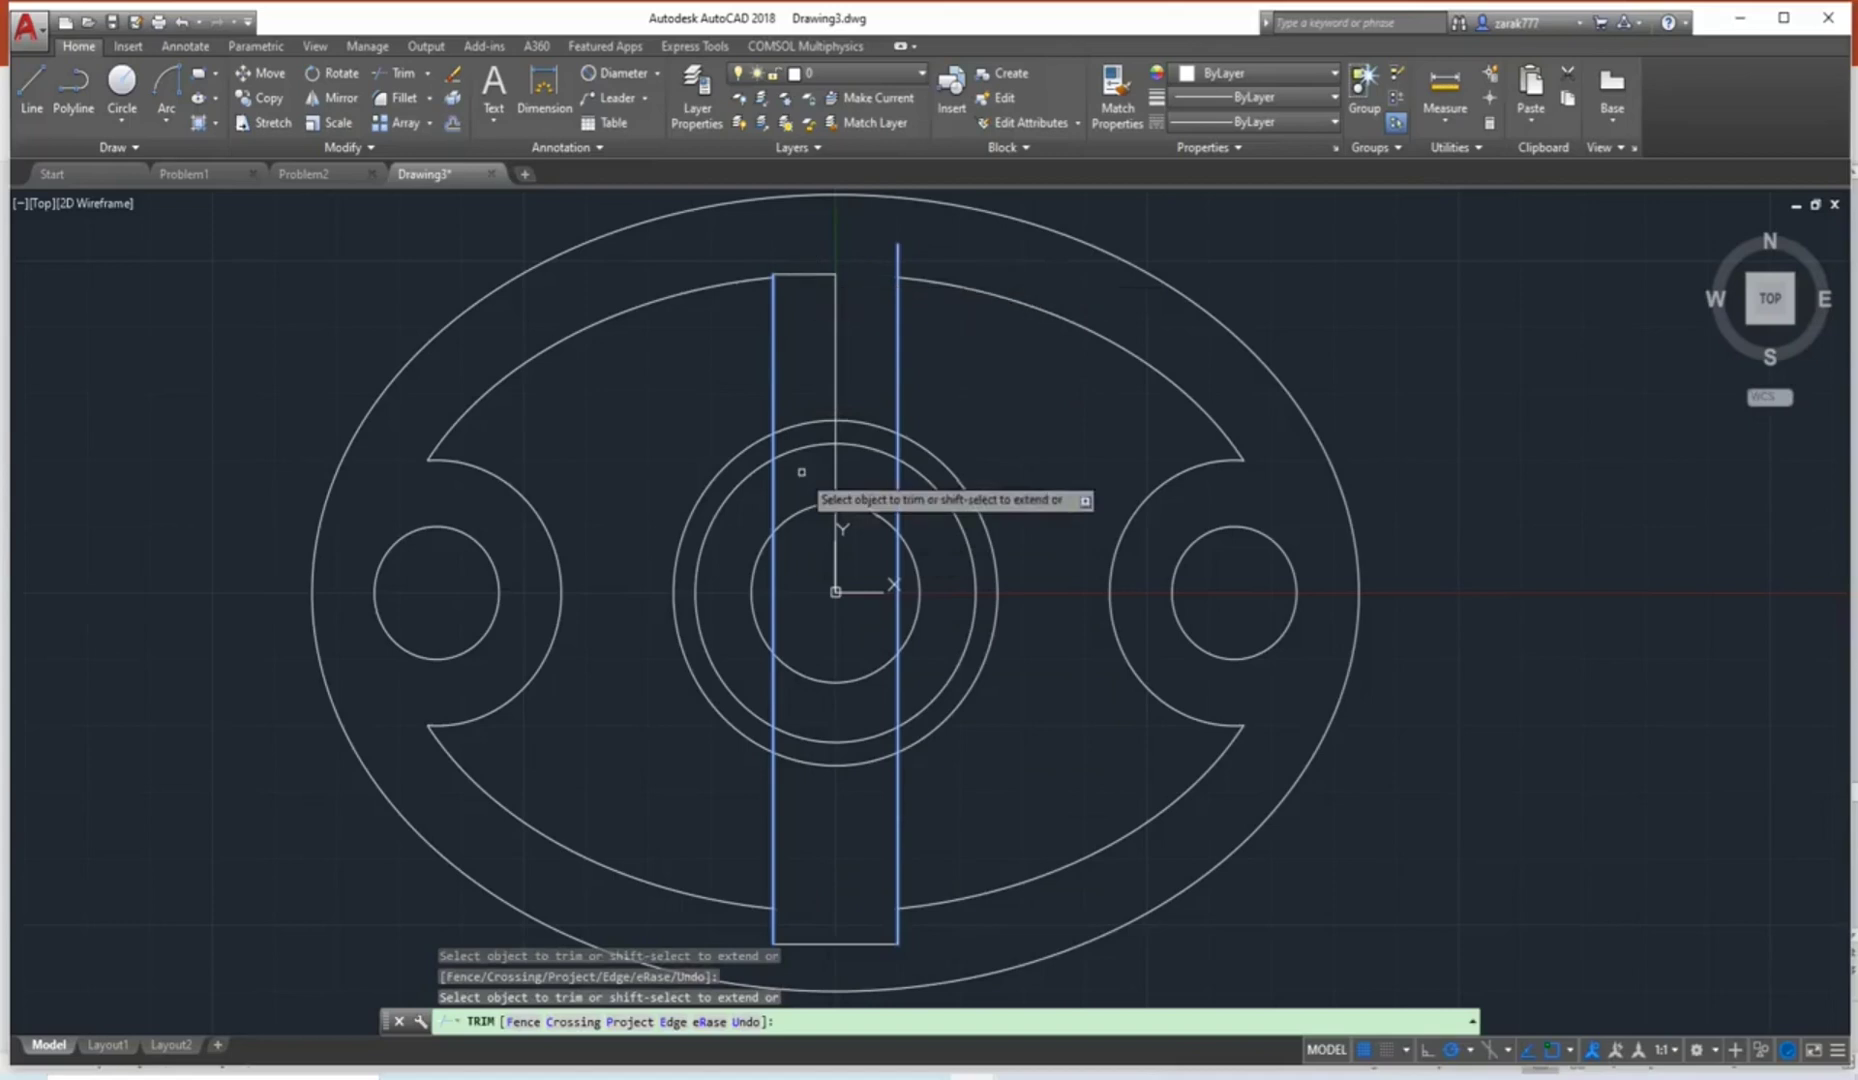
pyautogui.press('Escape')
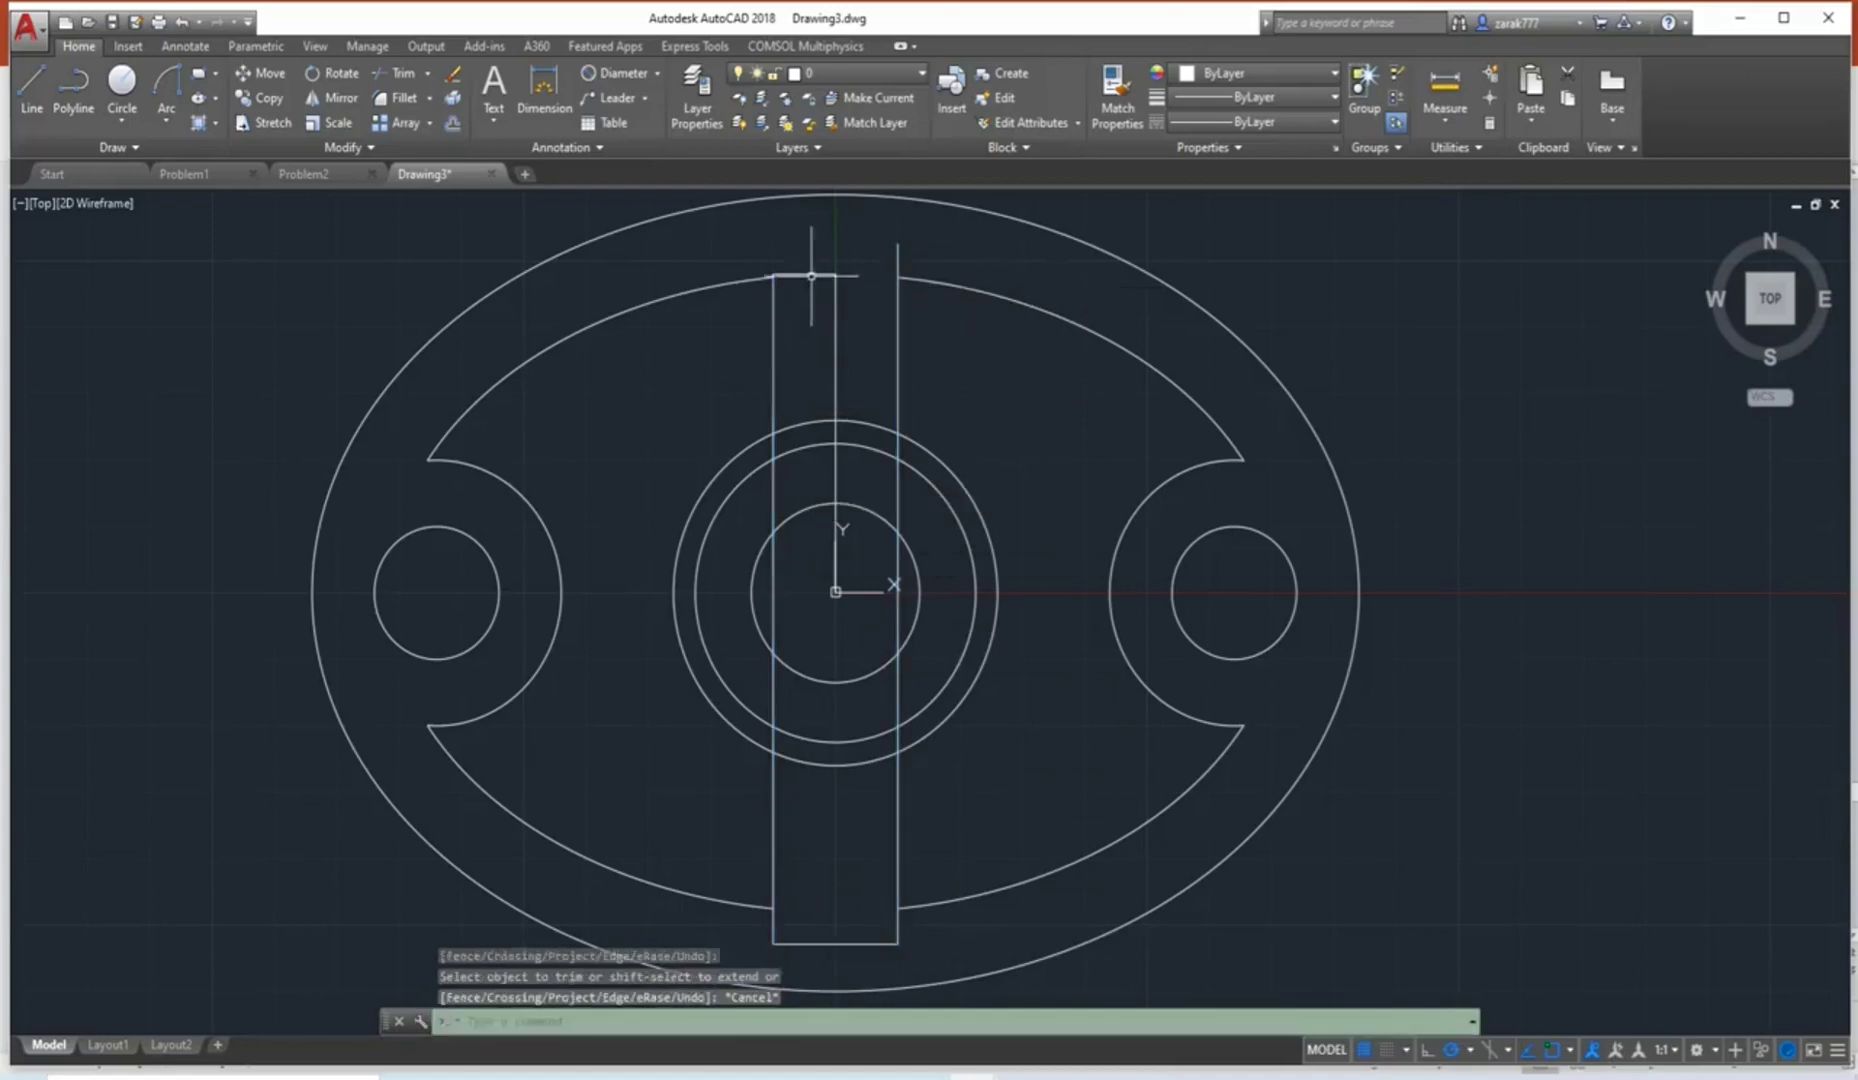
# Delete the slot's short top line and the vertical centre line.
pyautogui.click(811, 274)
pyautogui.press('Delete')
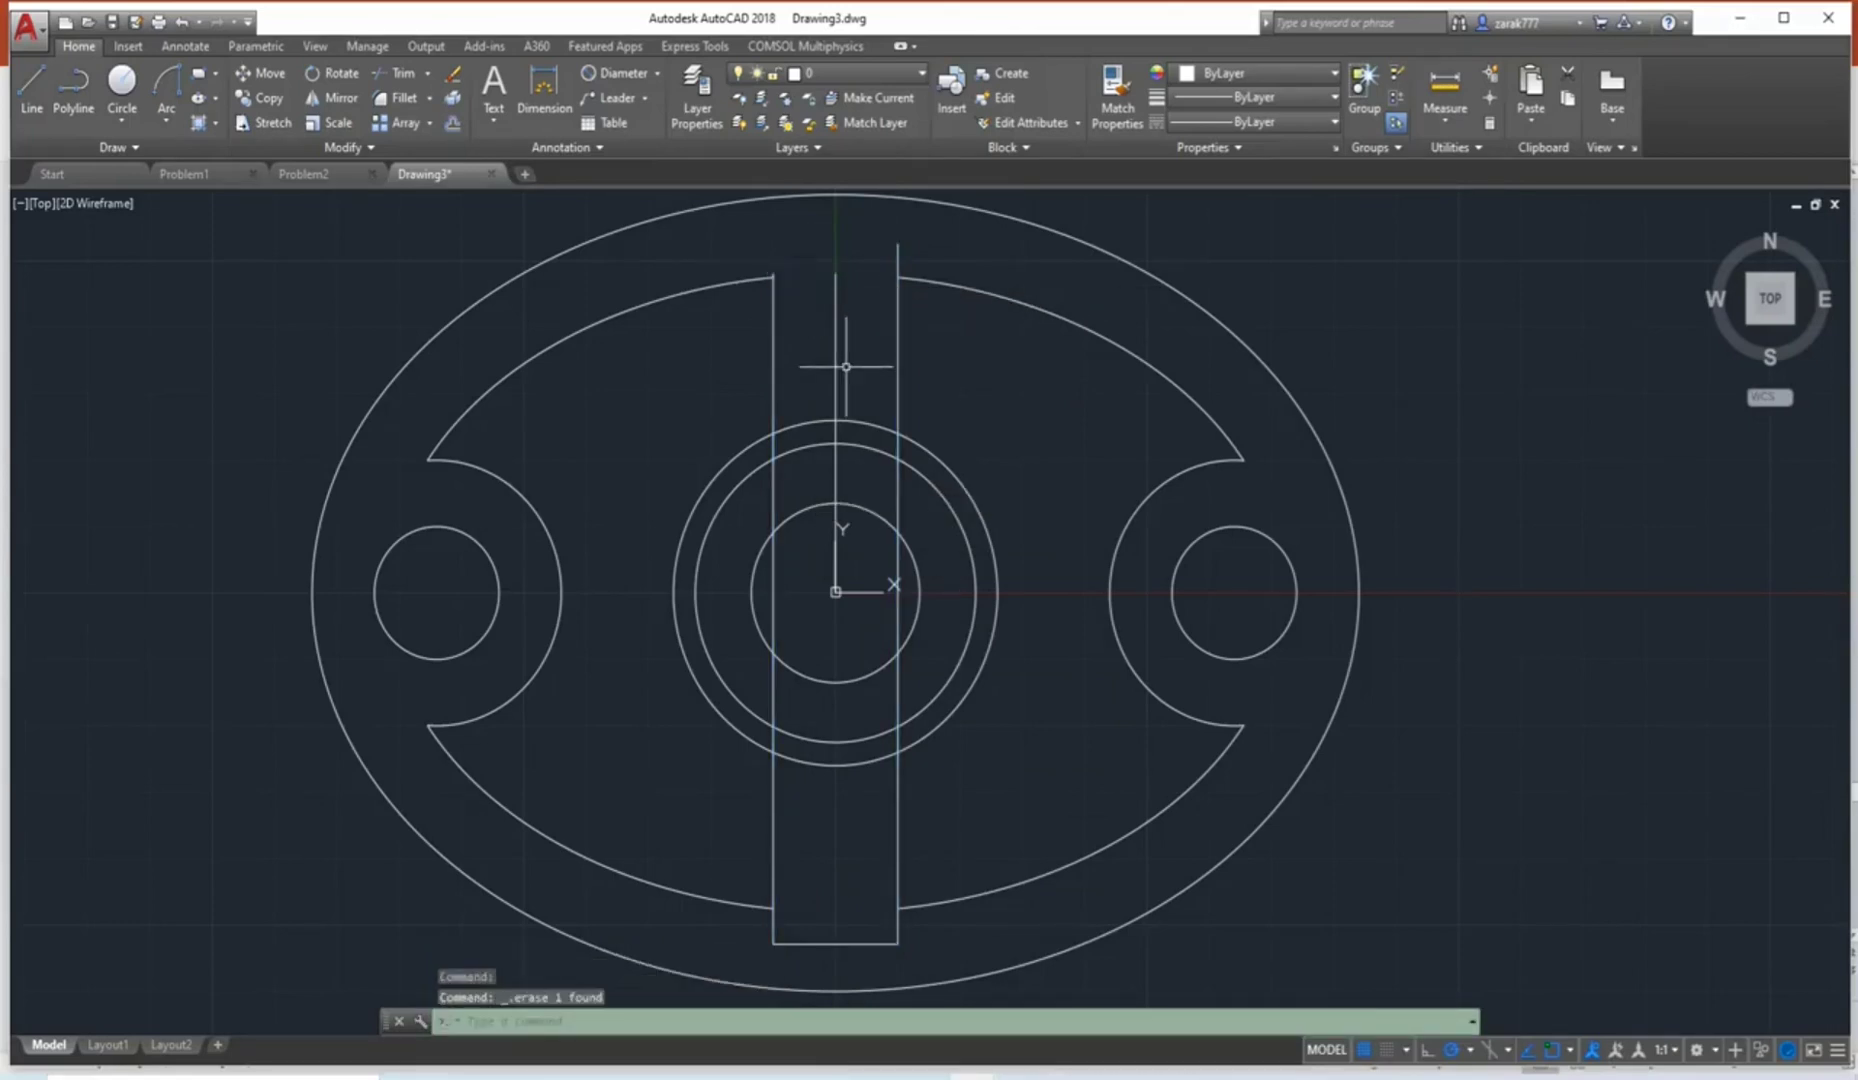
pyautogui.click(835, 346)
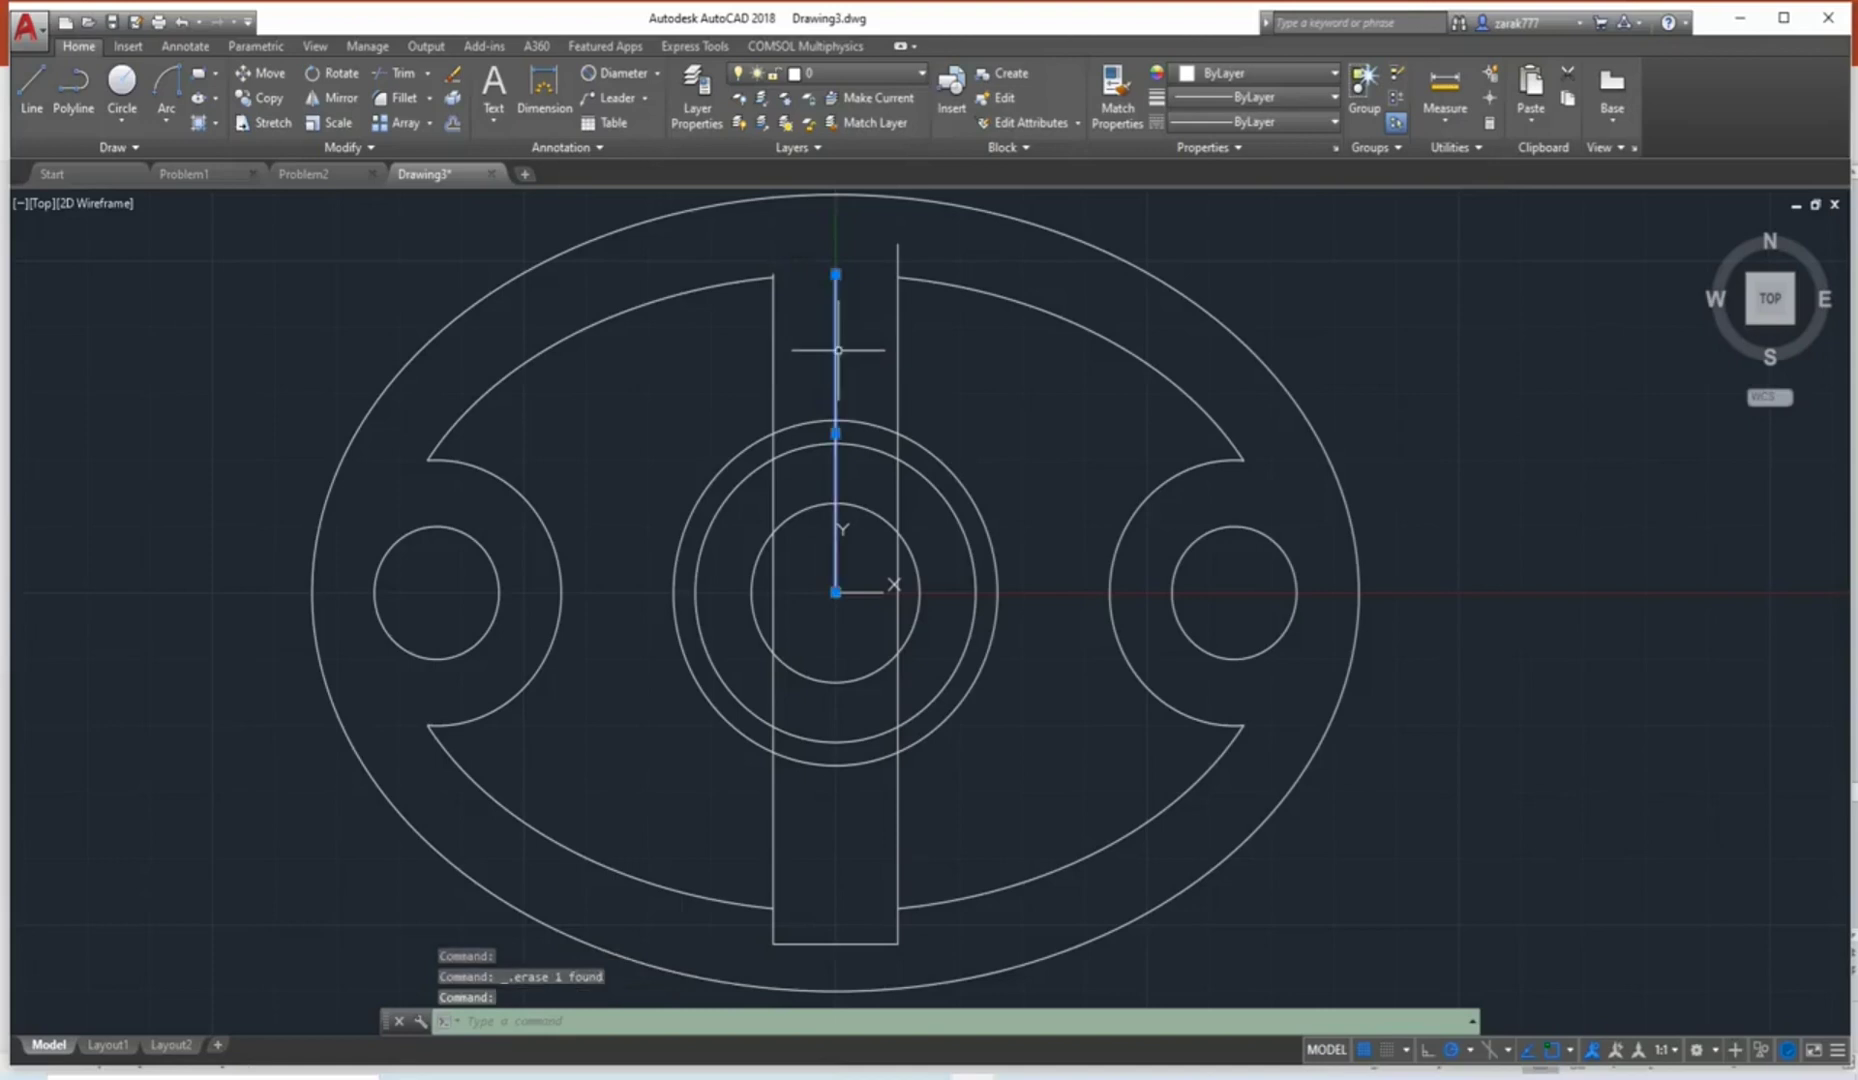
pyautogui.press('Delete')
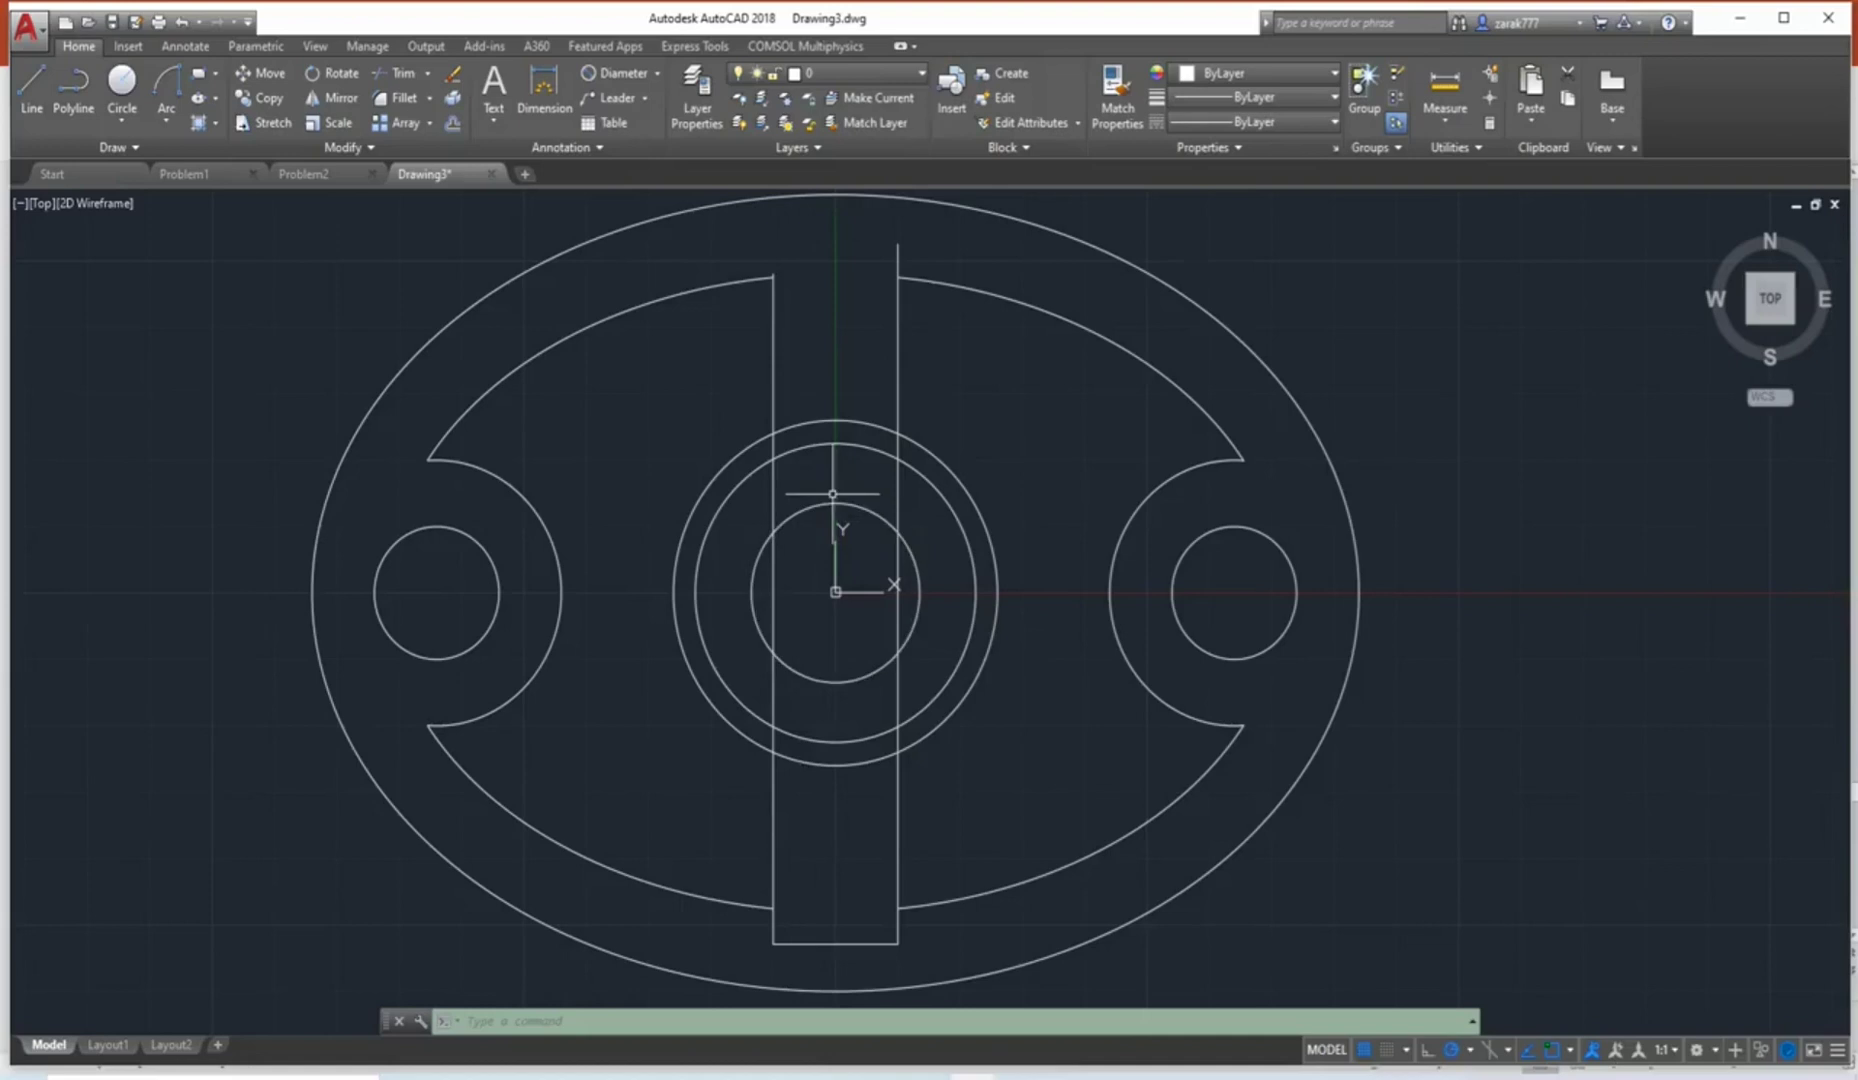
# Trim the slot's vertical lines back to the 52-diameter central circle.
pyautogui.write('ERASE')
pyautogui.press('BackSpace')
pyautogui.press('BackSpace')
pyautogui.press('BackSpace')
pyautogui.press('BackSpace')
pyautogui.press('BackSpace')
pyautogui.write('TRIM')
pyautogui.press('Return')
pyautogui.click(727, 461)
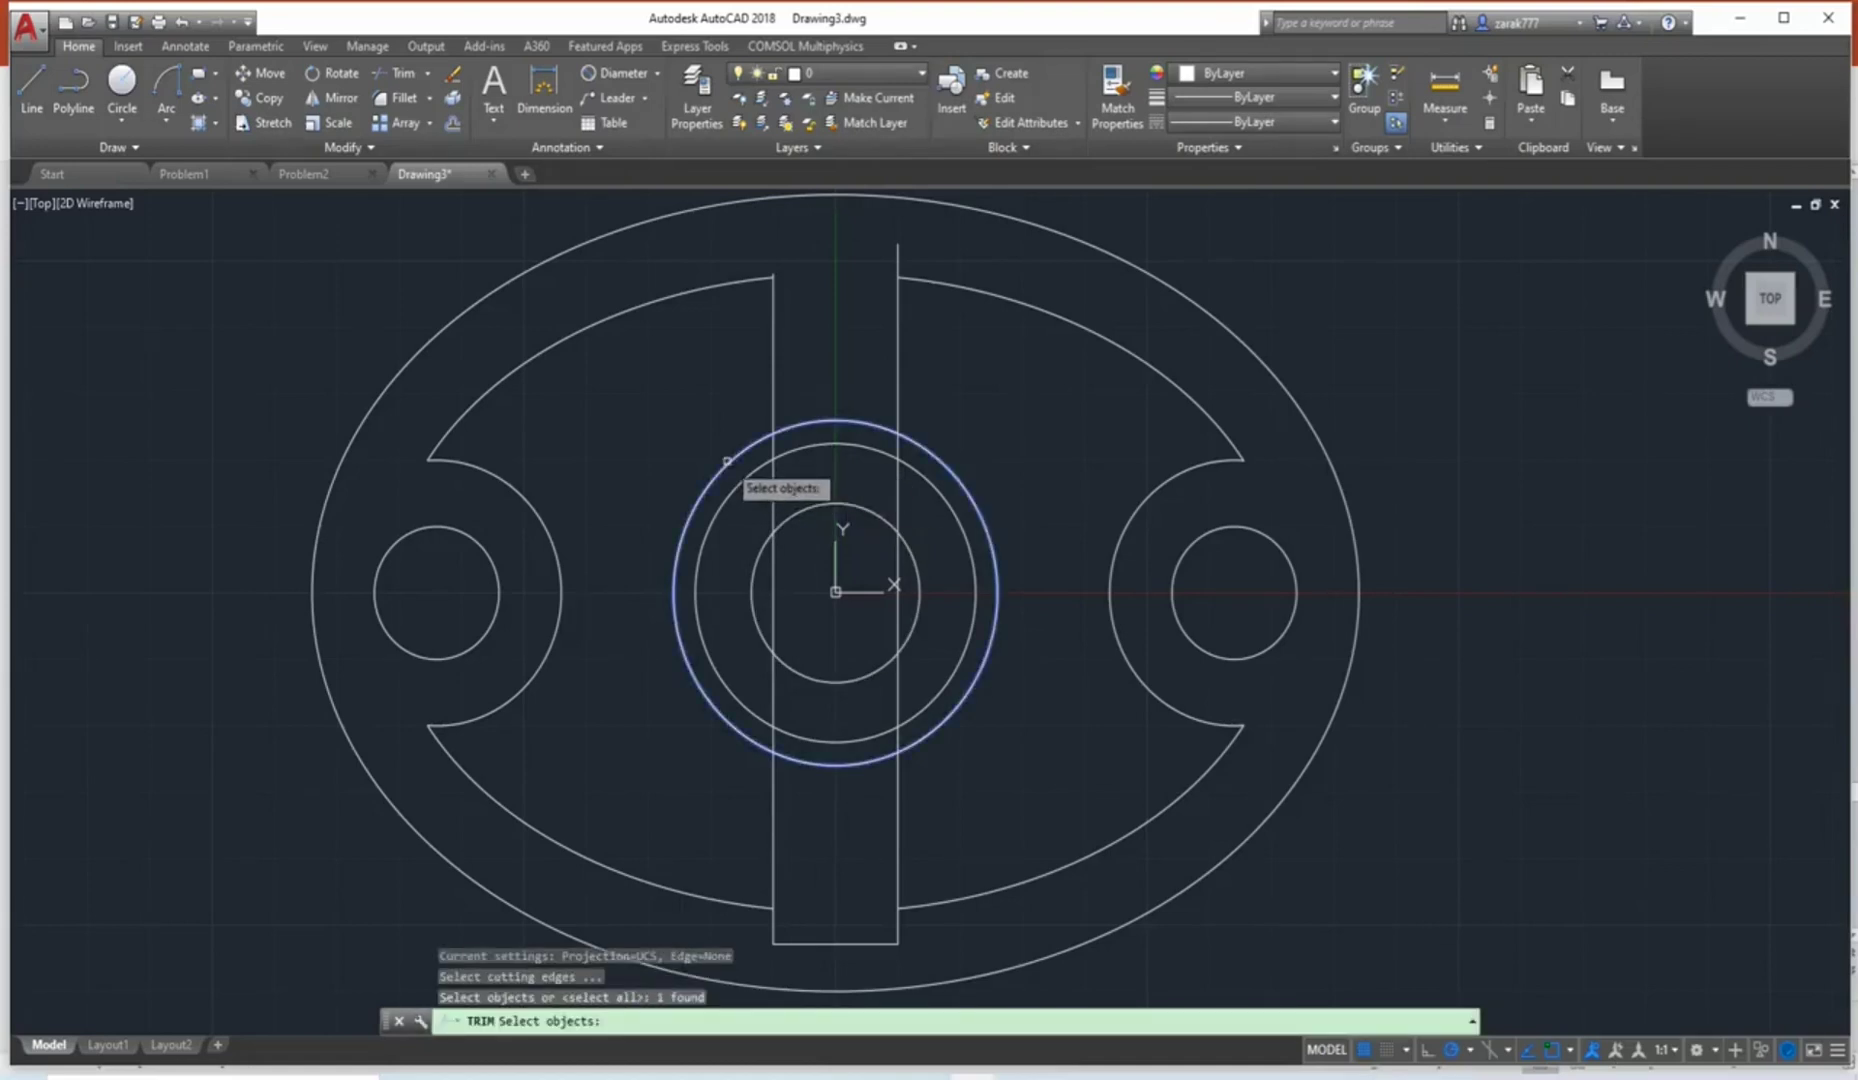
pyautogui.press('Return')
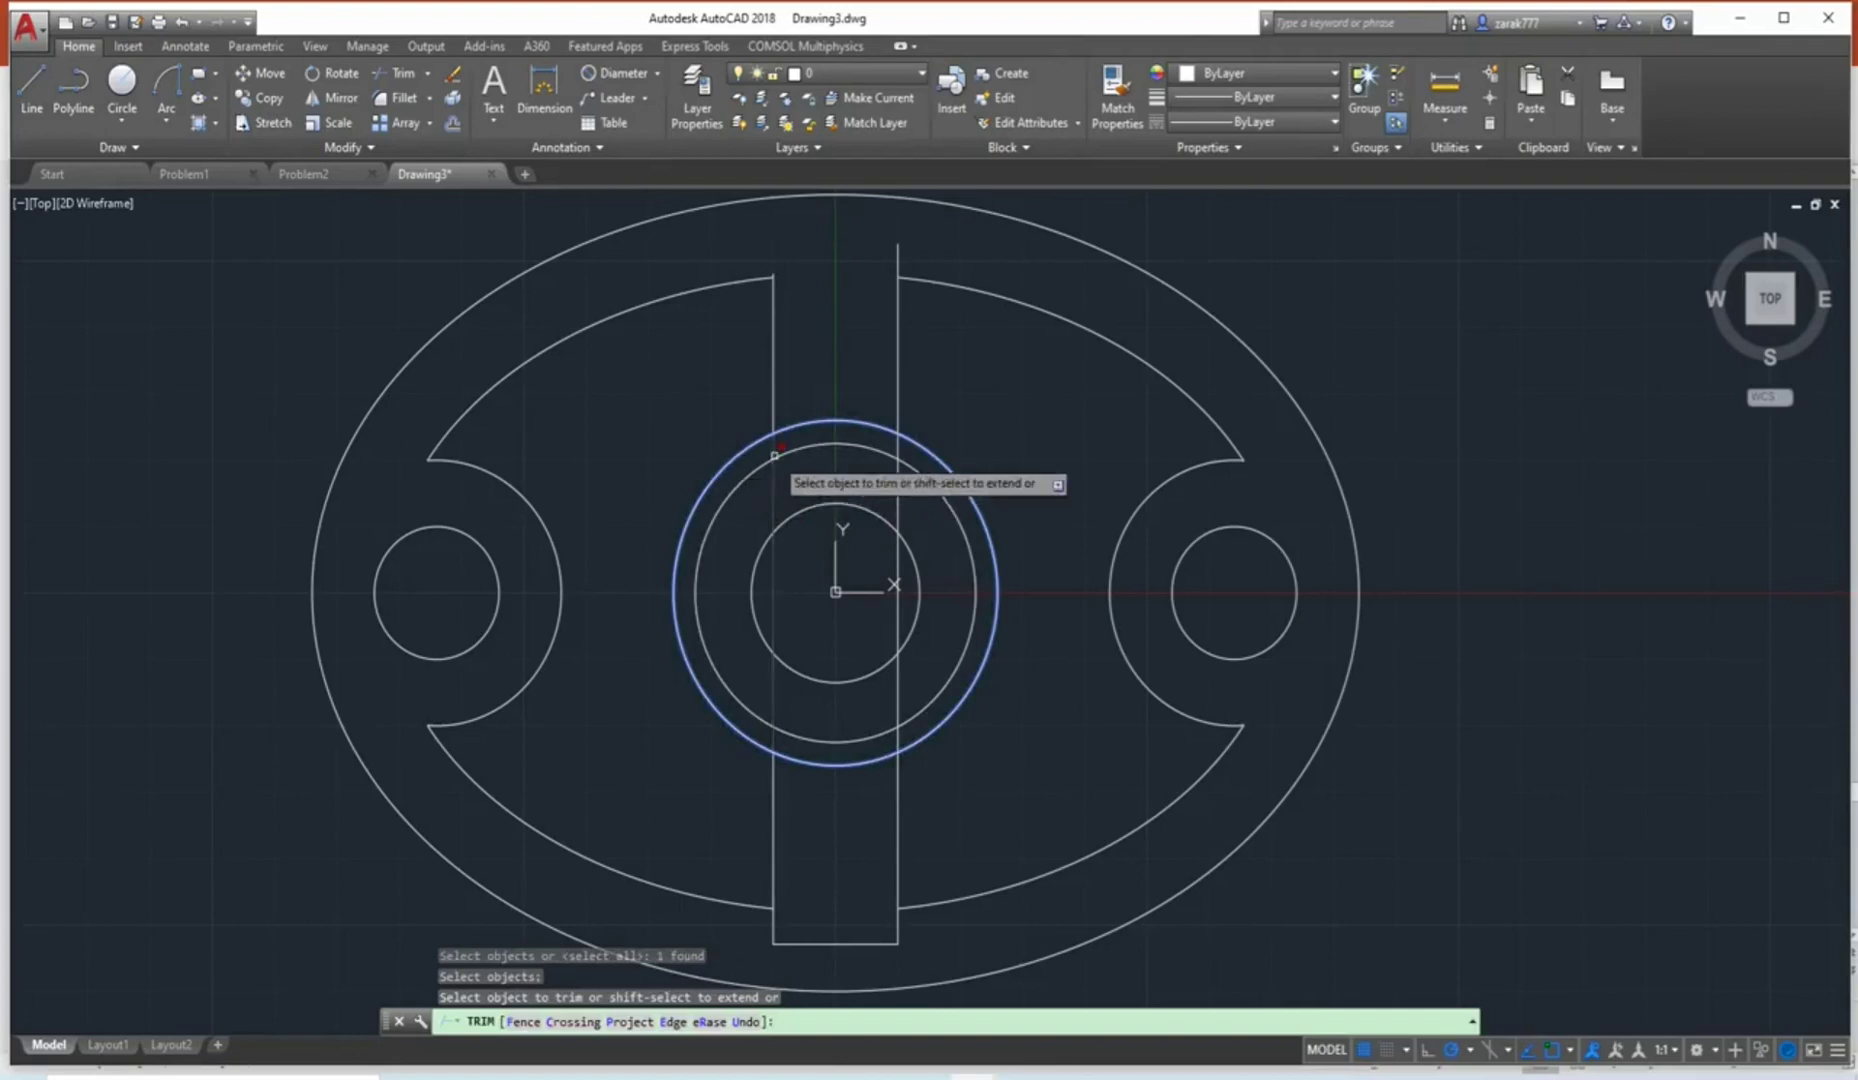
pyautogui.click(884, 456)
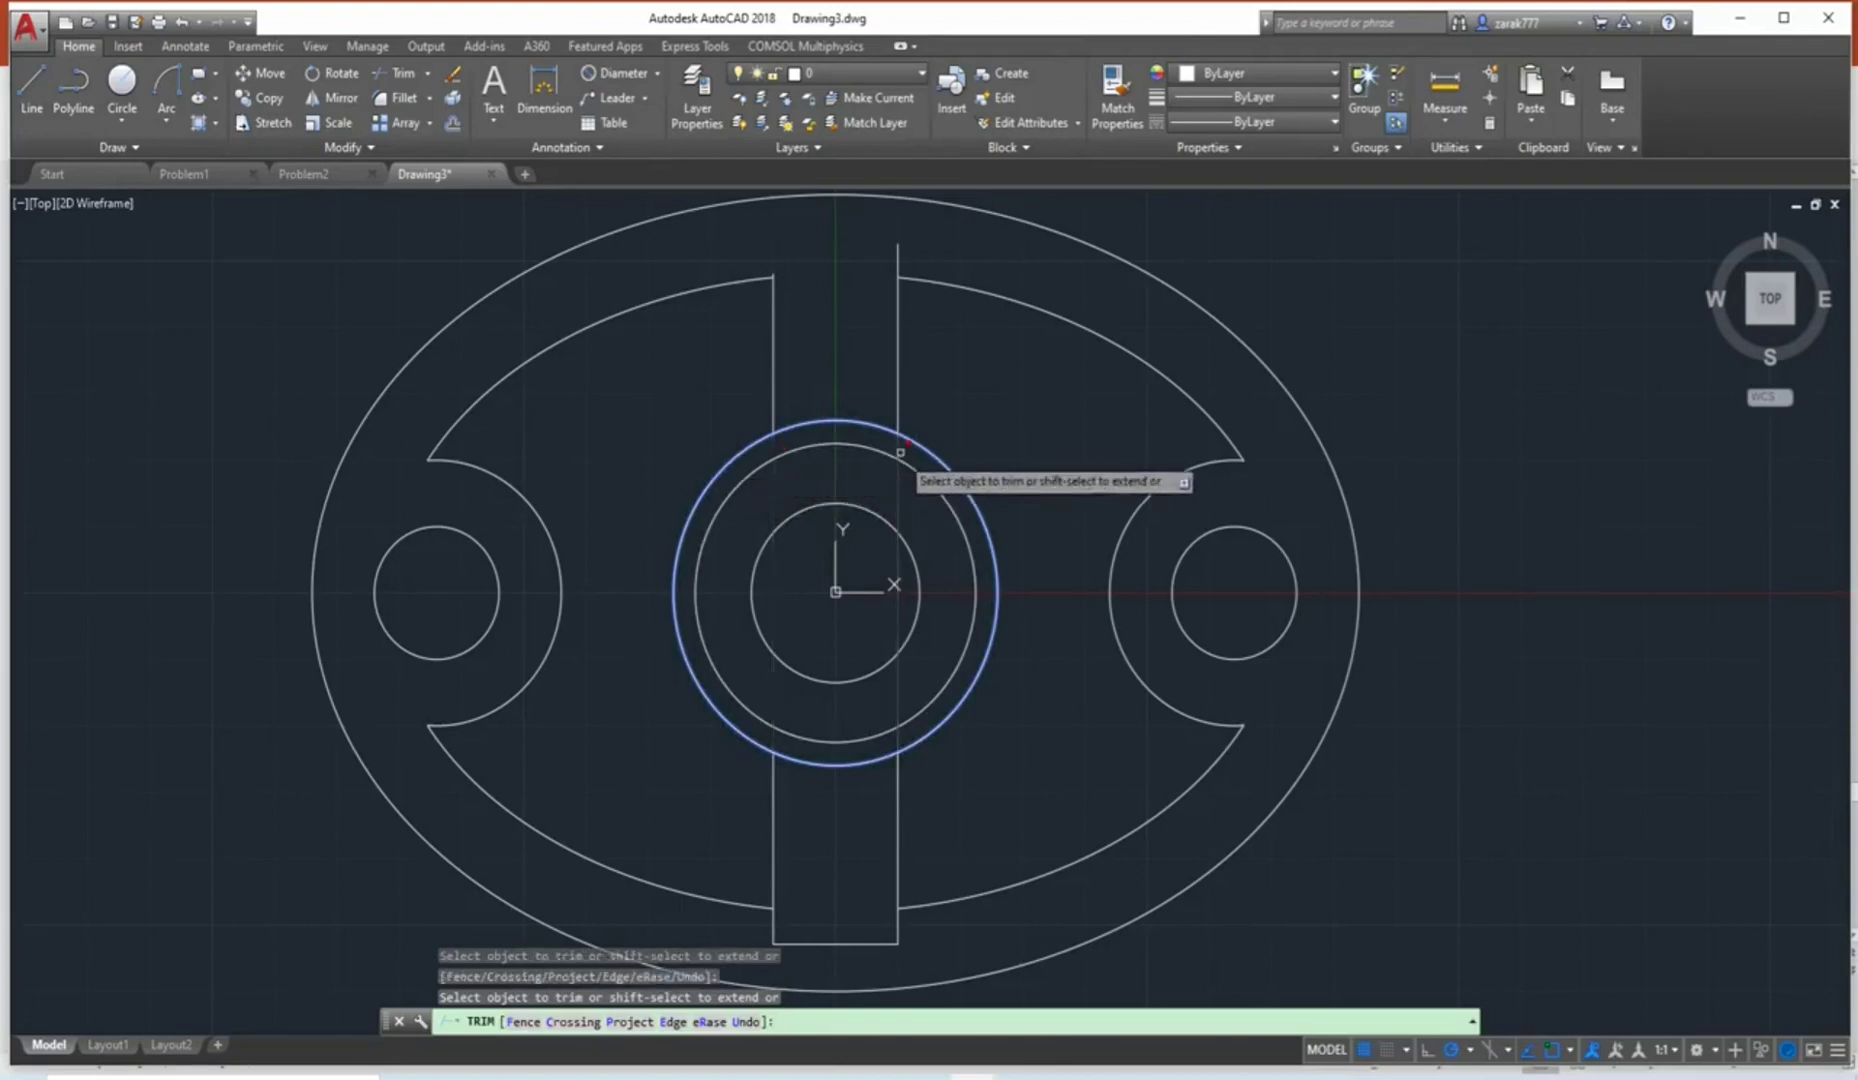
pyautogui.click(900, 452)
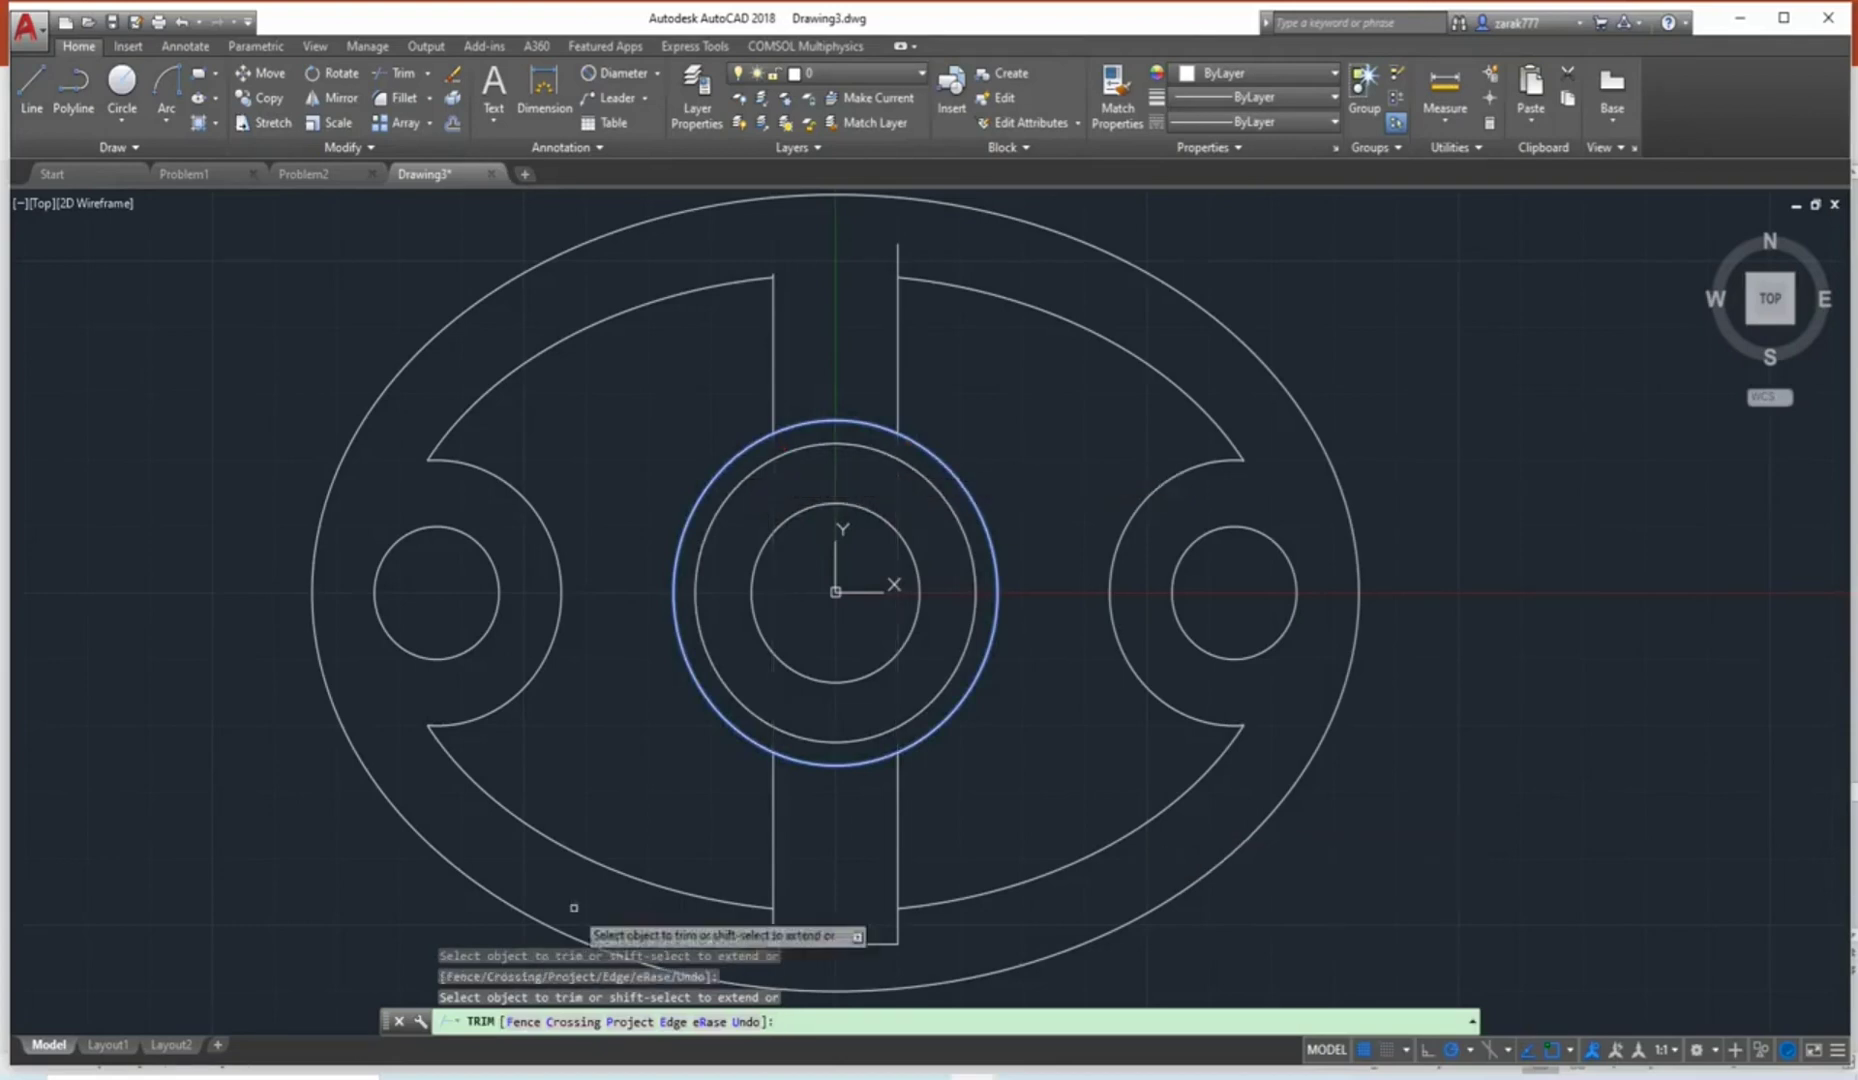
# Erase the slot's bottom end line.
pyautogui.press('Escape')
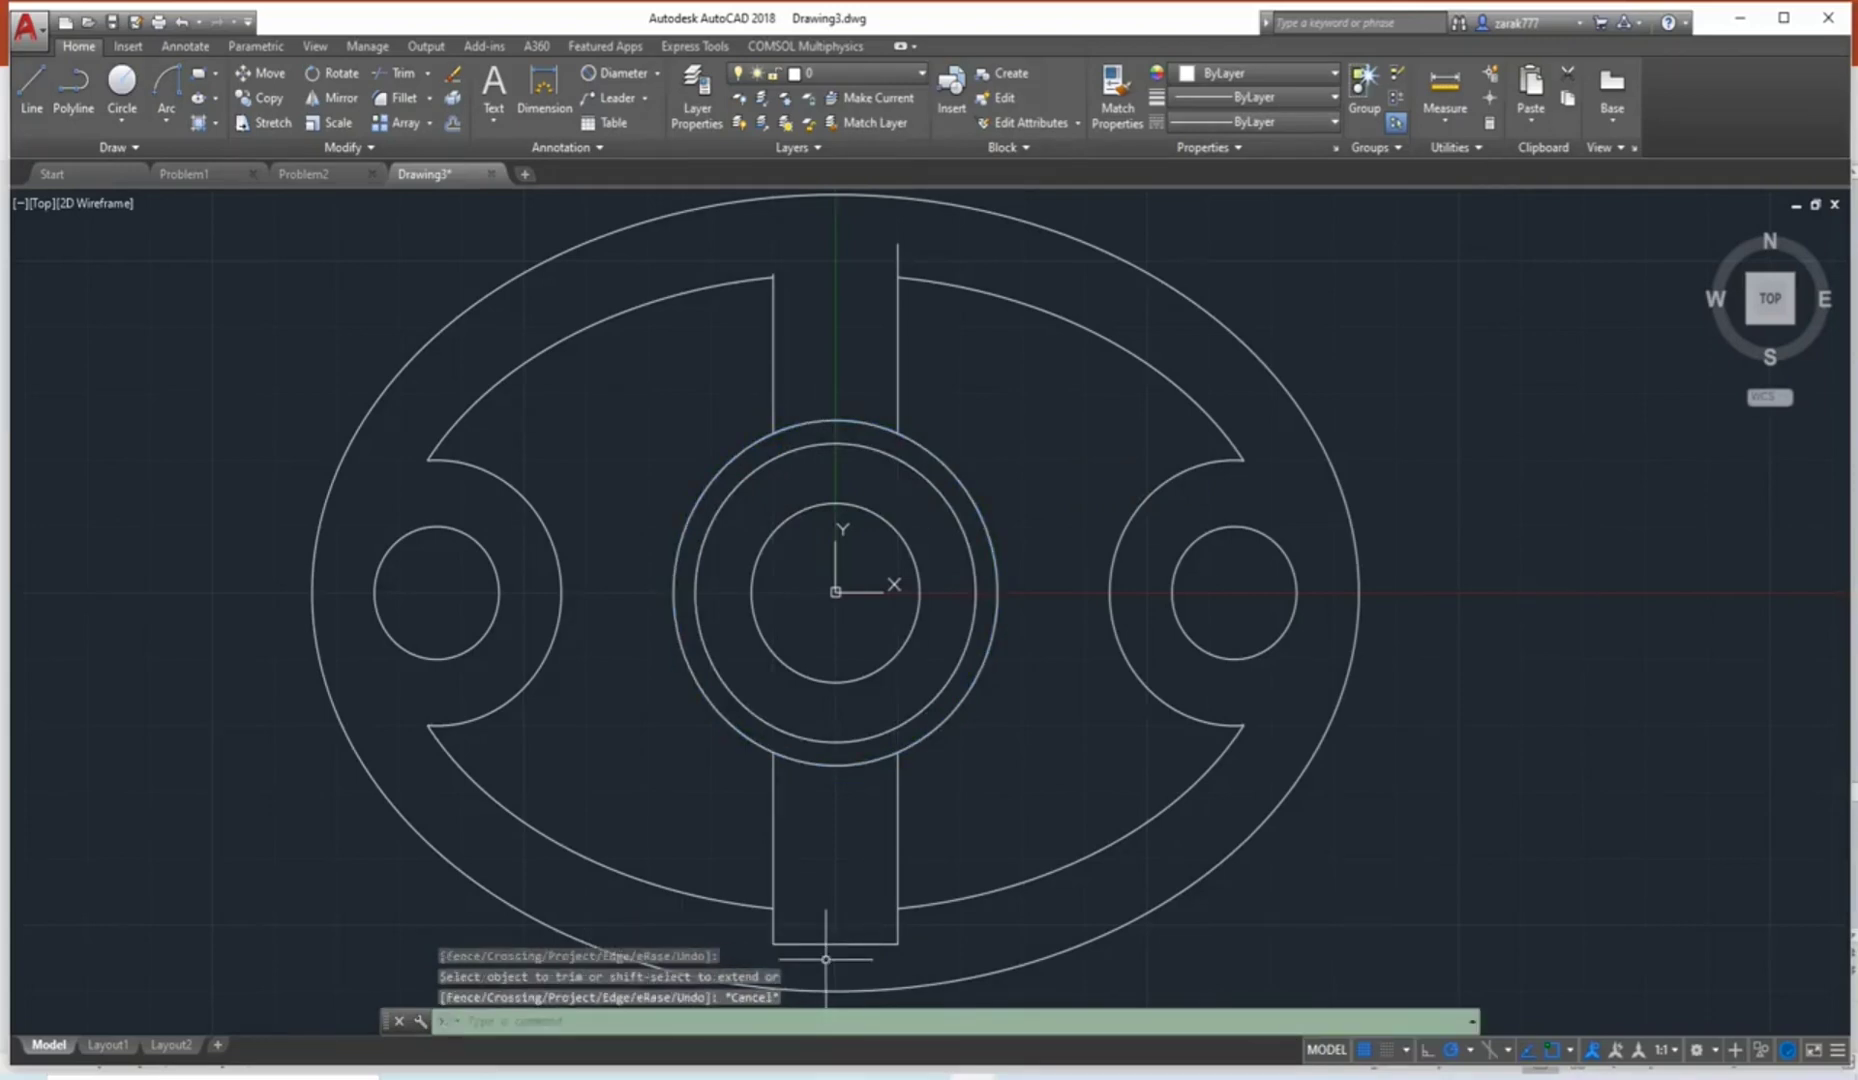
pyautogui.click(828, 942)
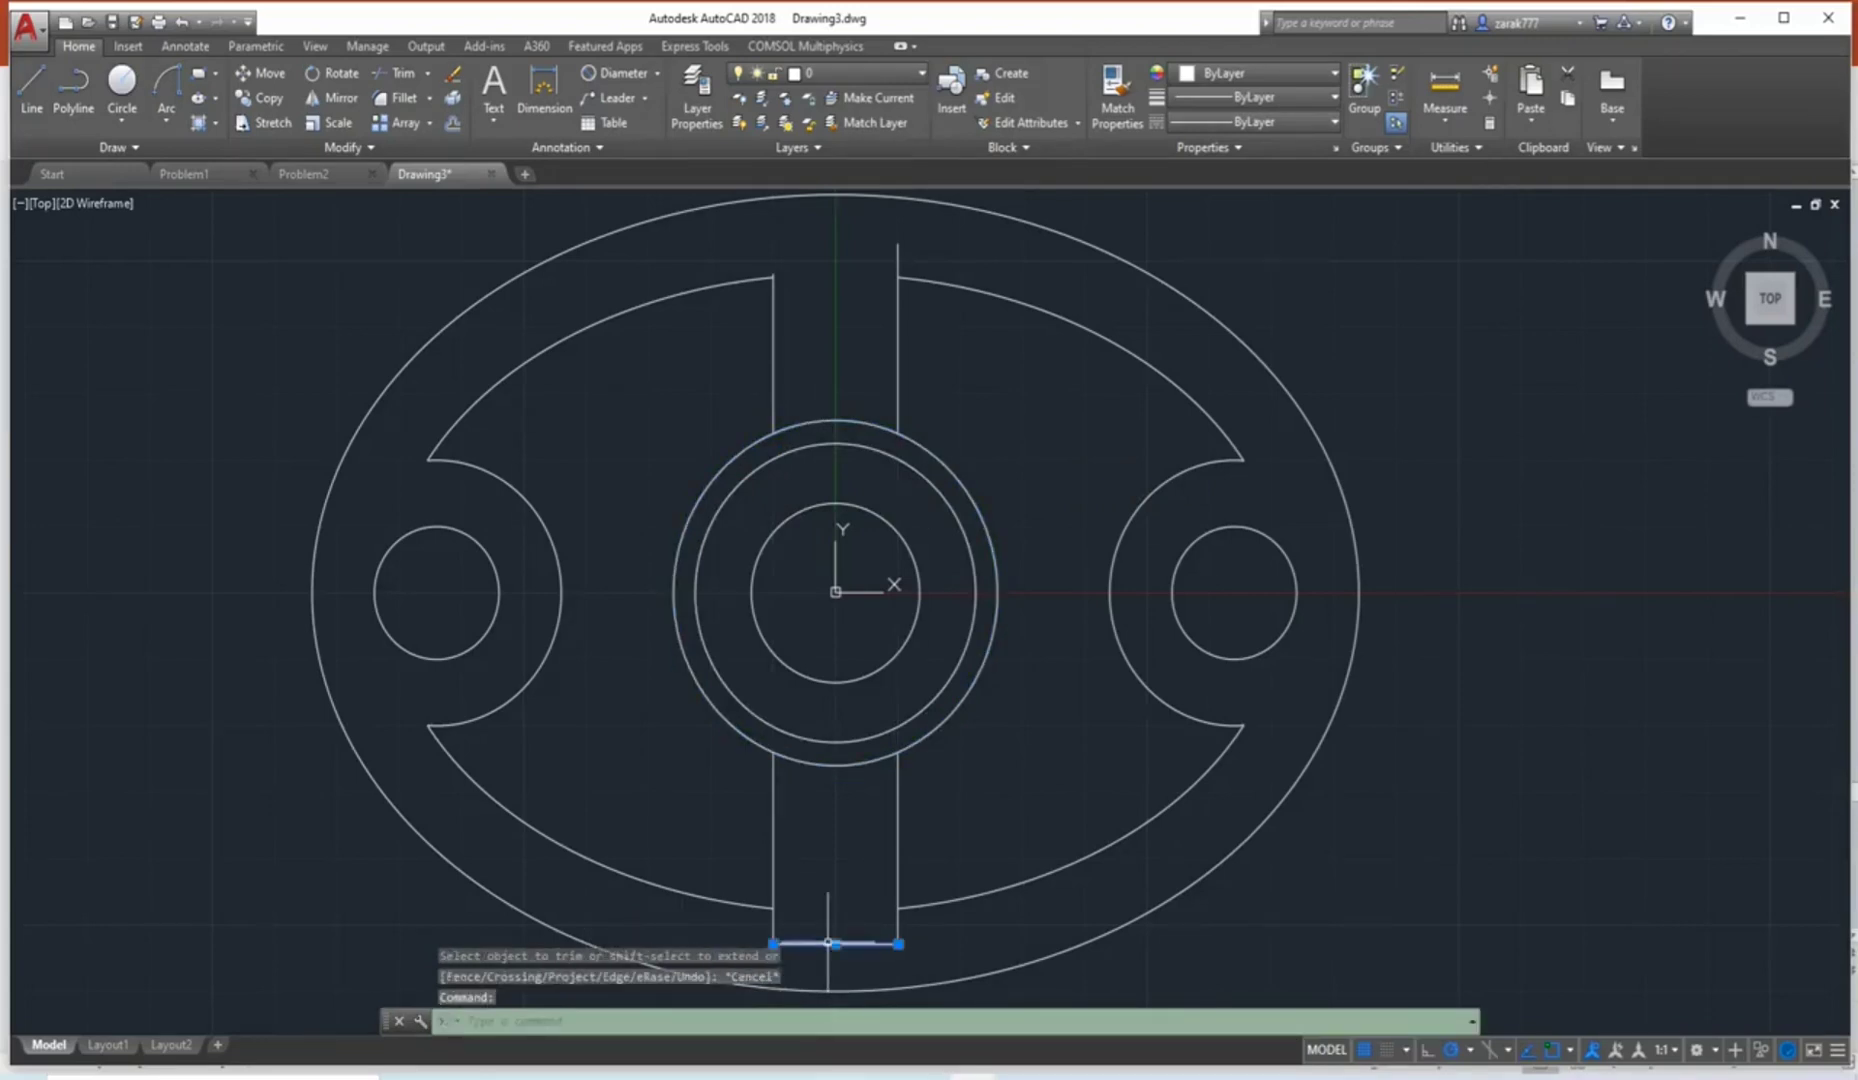
pyautogui.press('Delete')
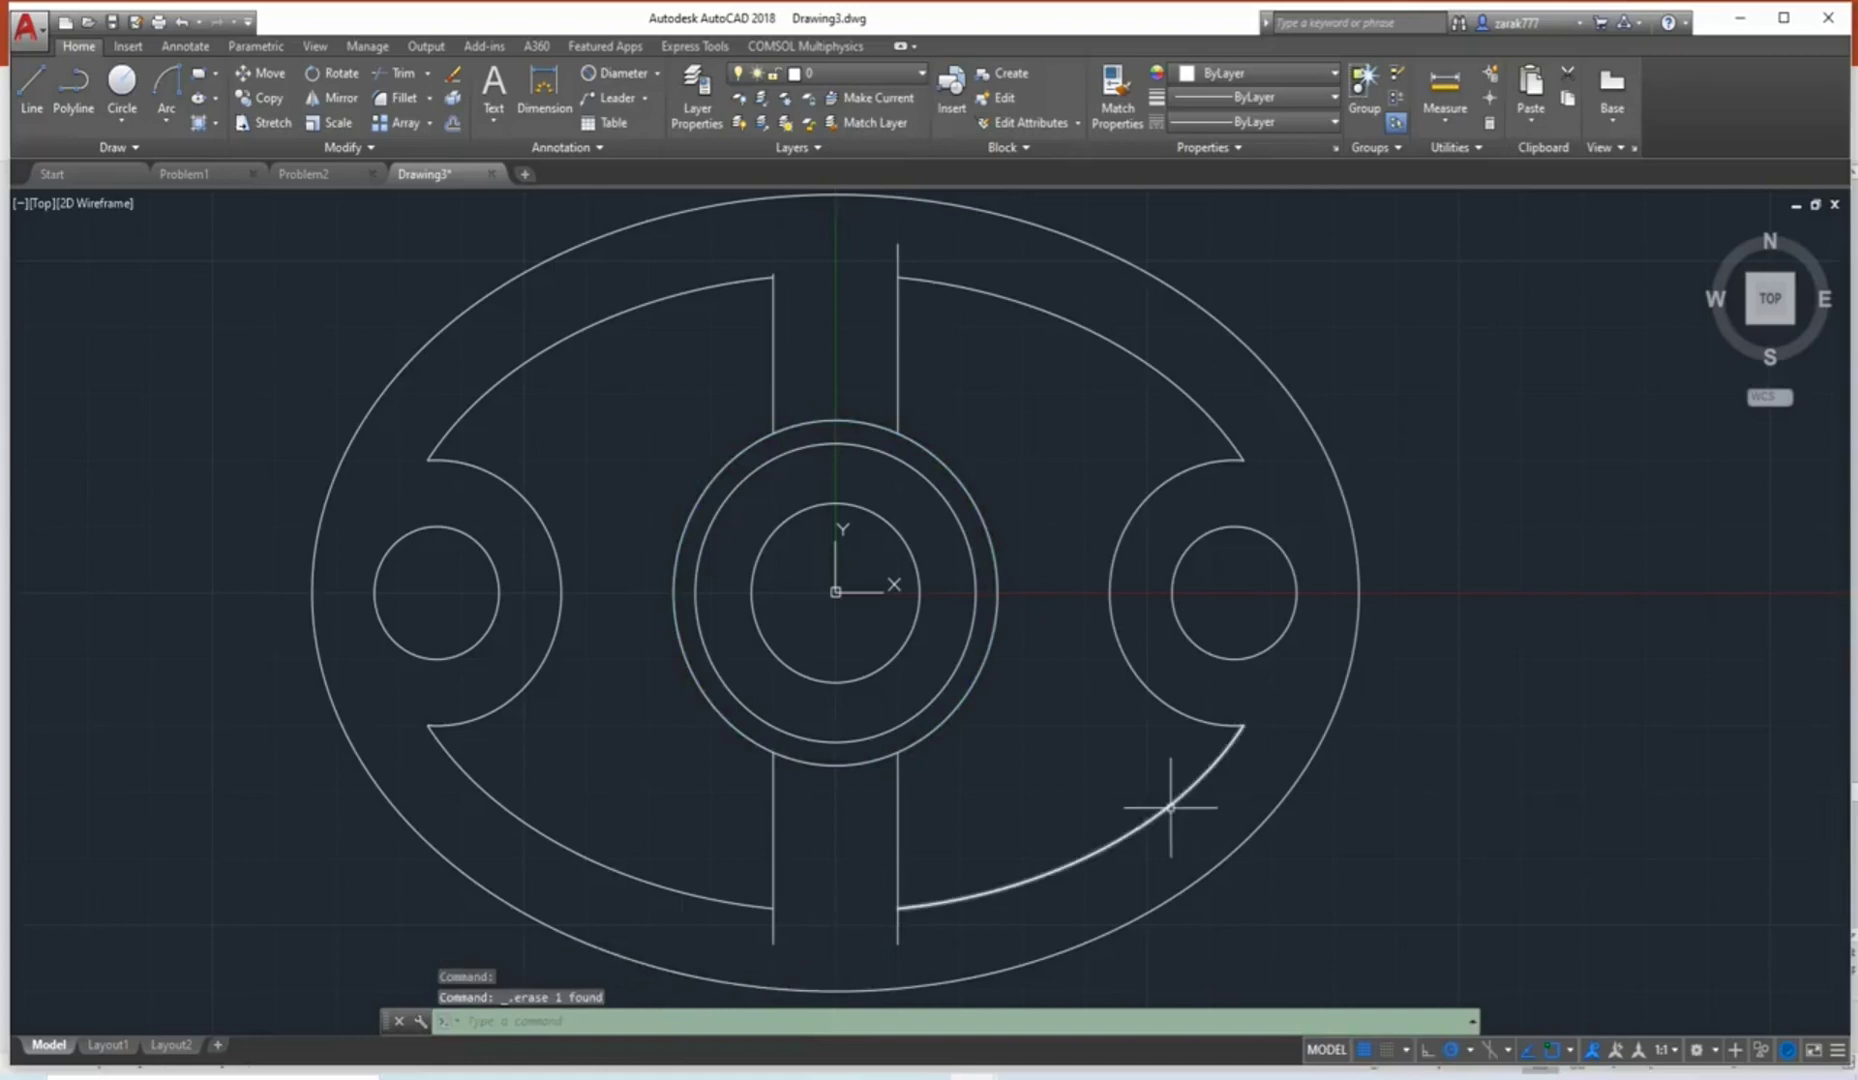
# Trim the slot lines' tails and top ends back to the four inner ellipse arcs.
pyautogui.write('ERASE')
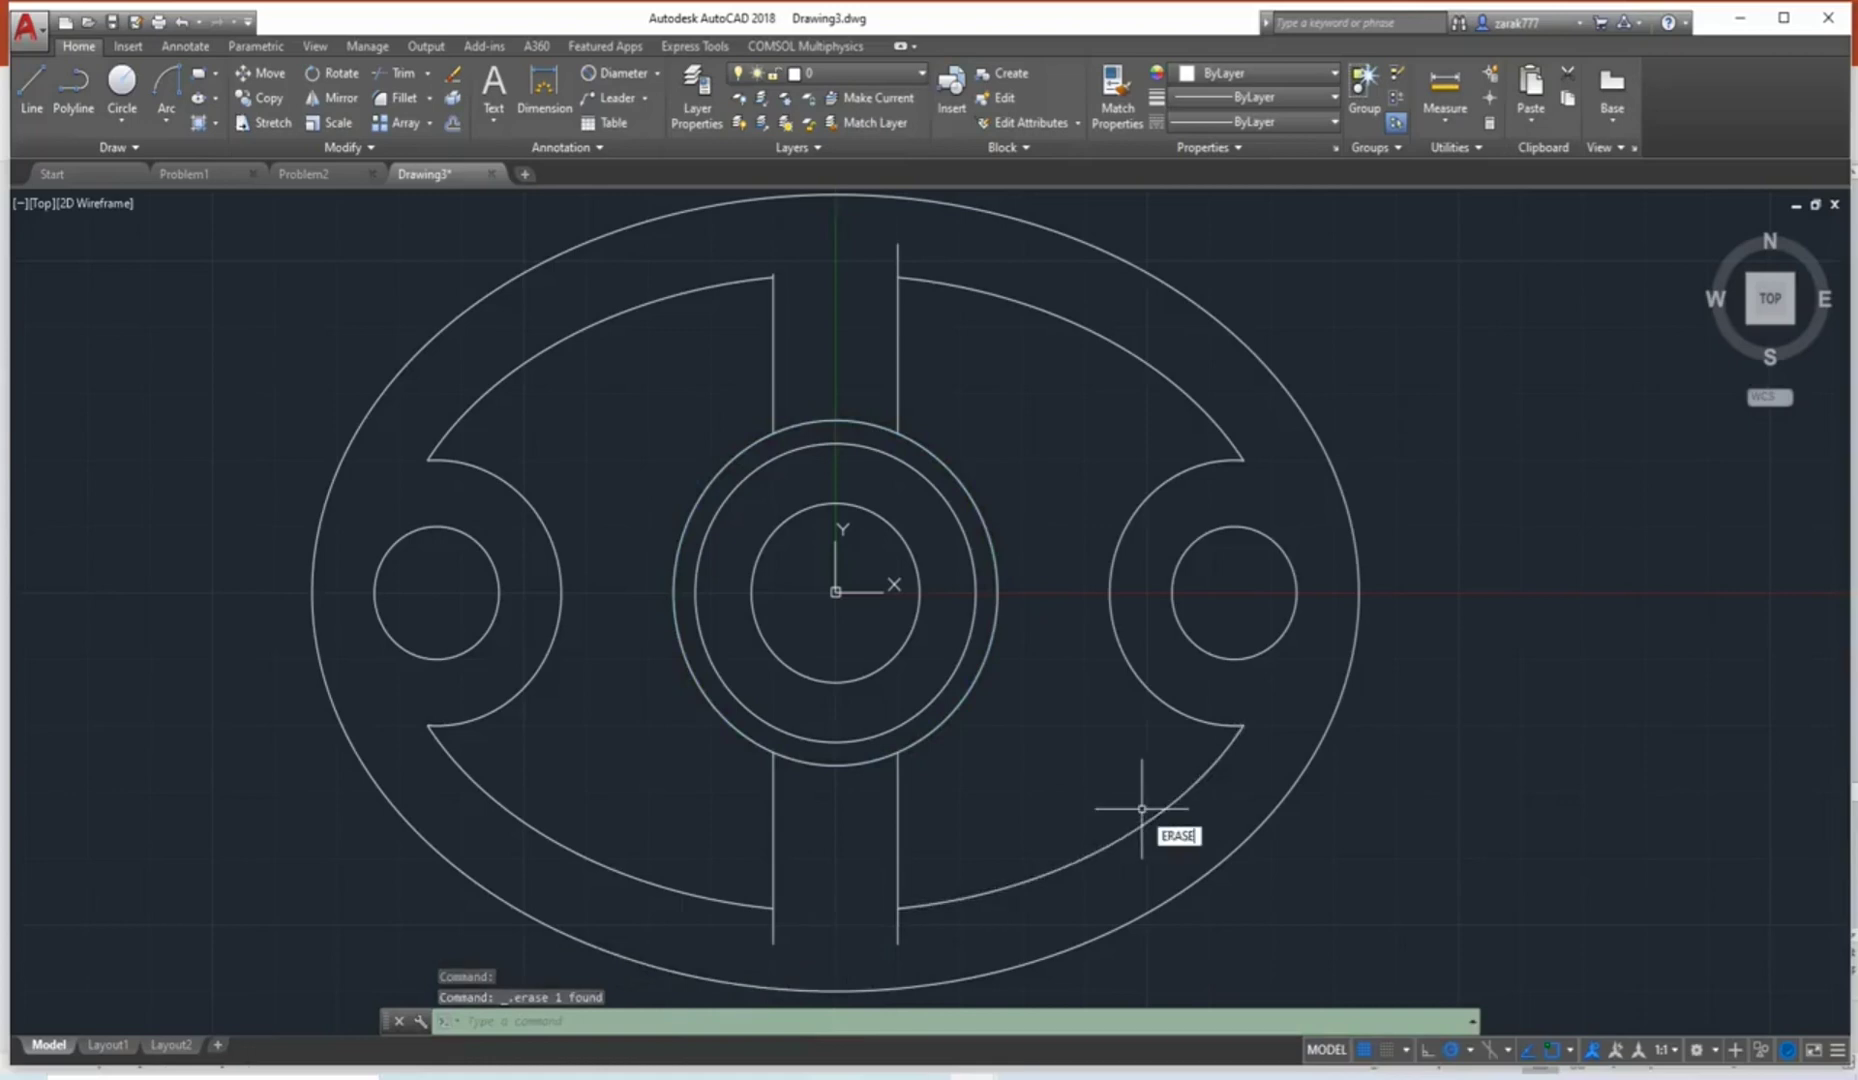
pyautogui.write('TRIM')
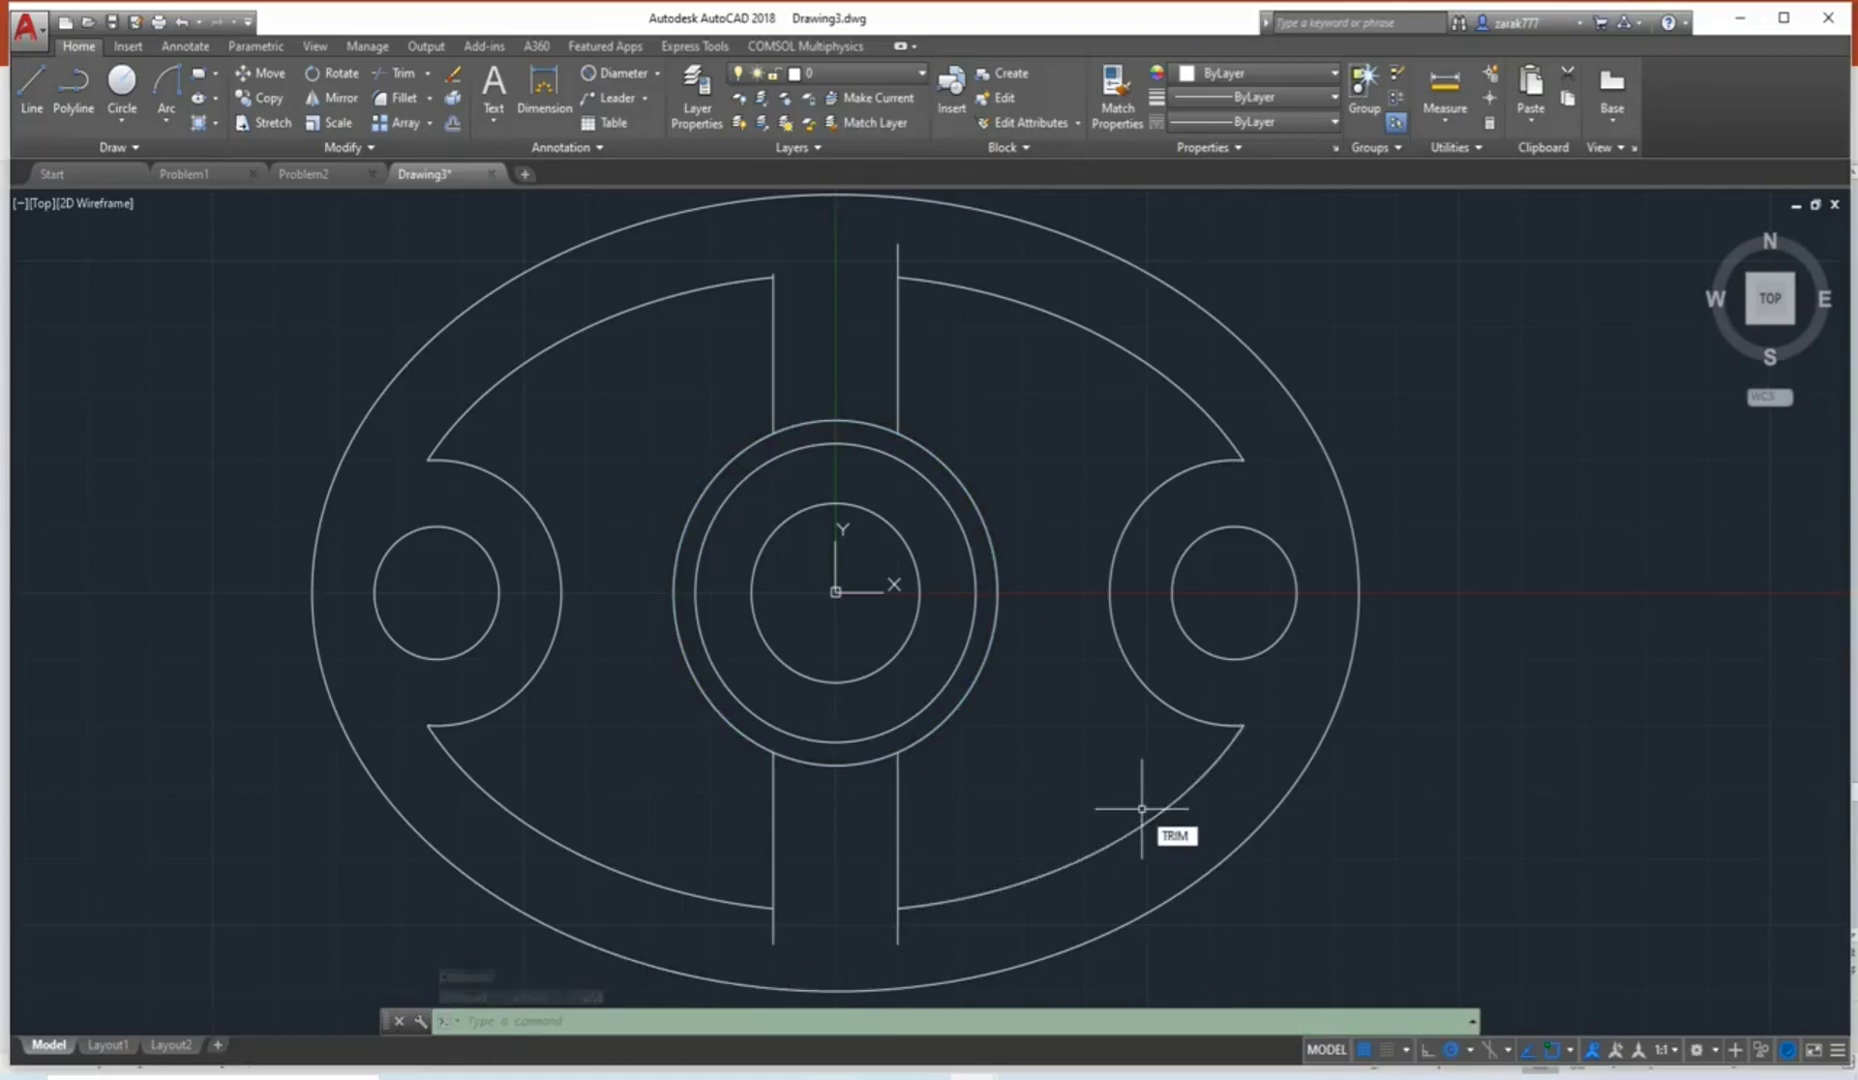
pyautogui.press('Return')
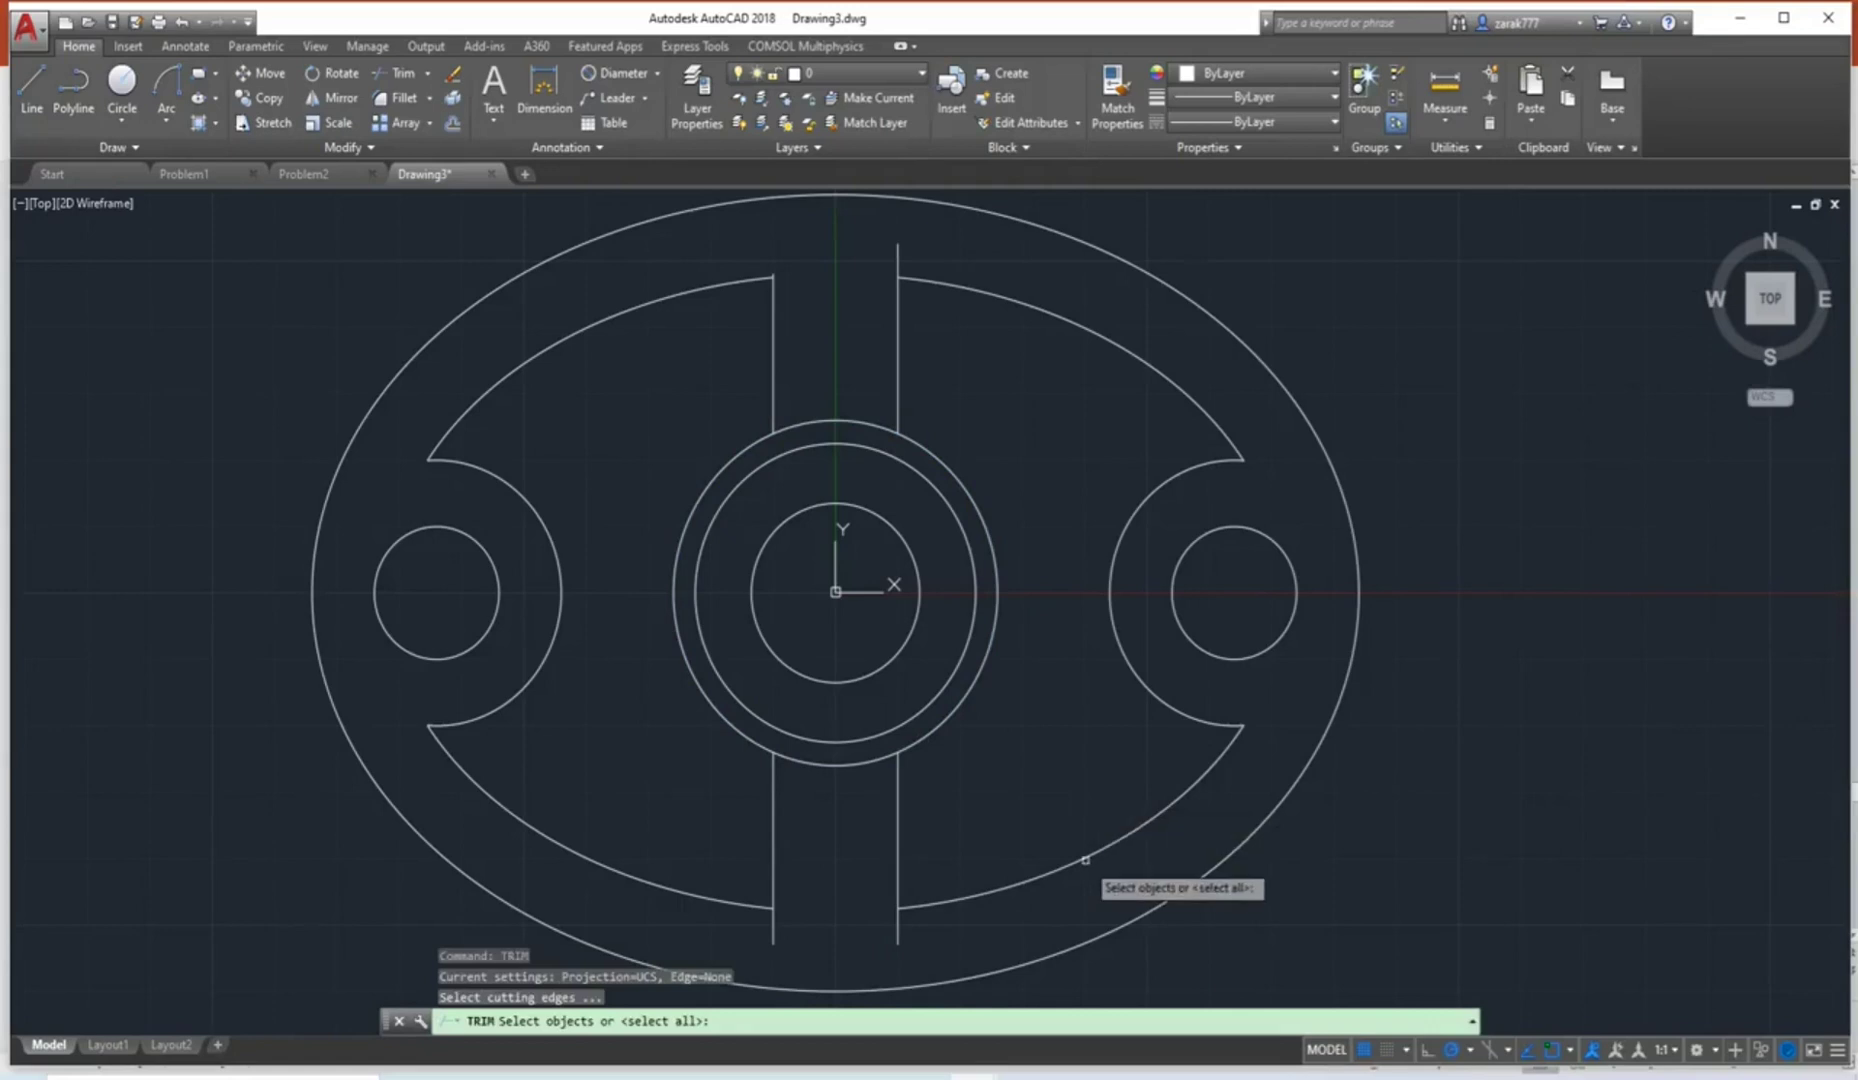
pyautogui.click(1084, 856)
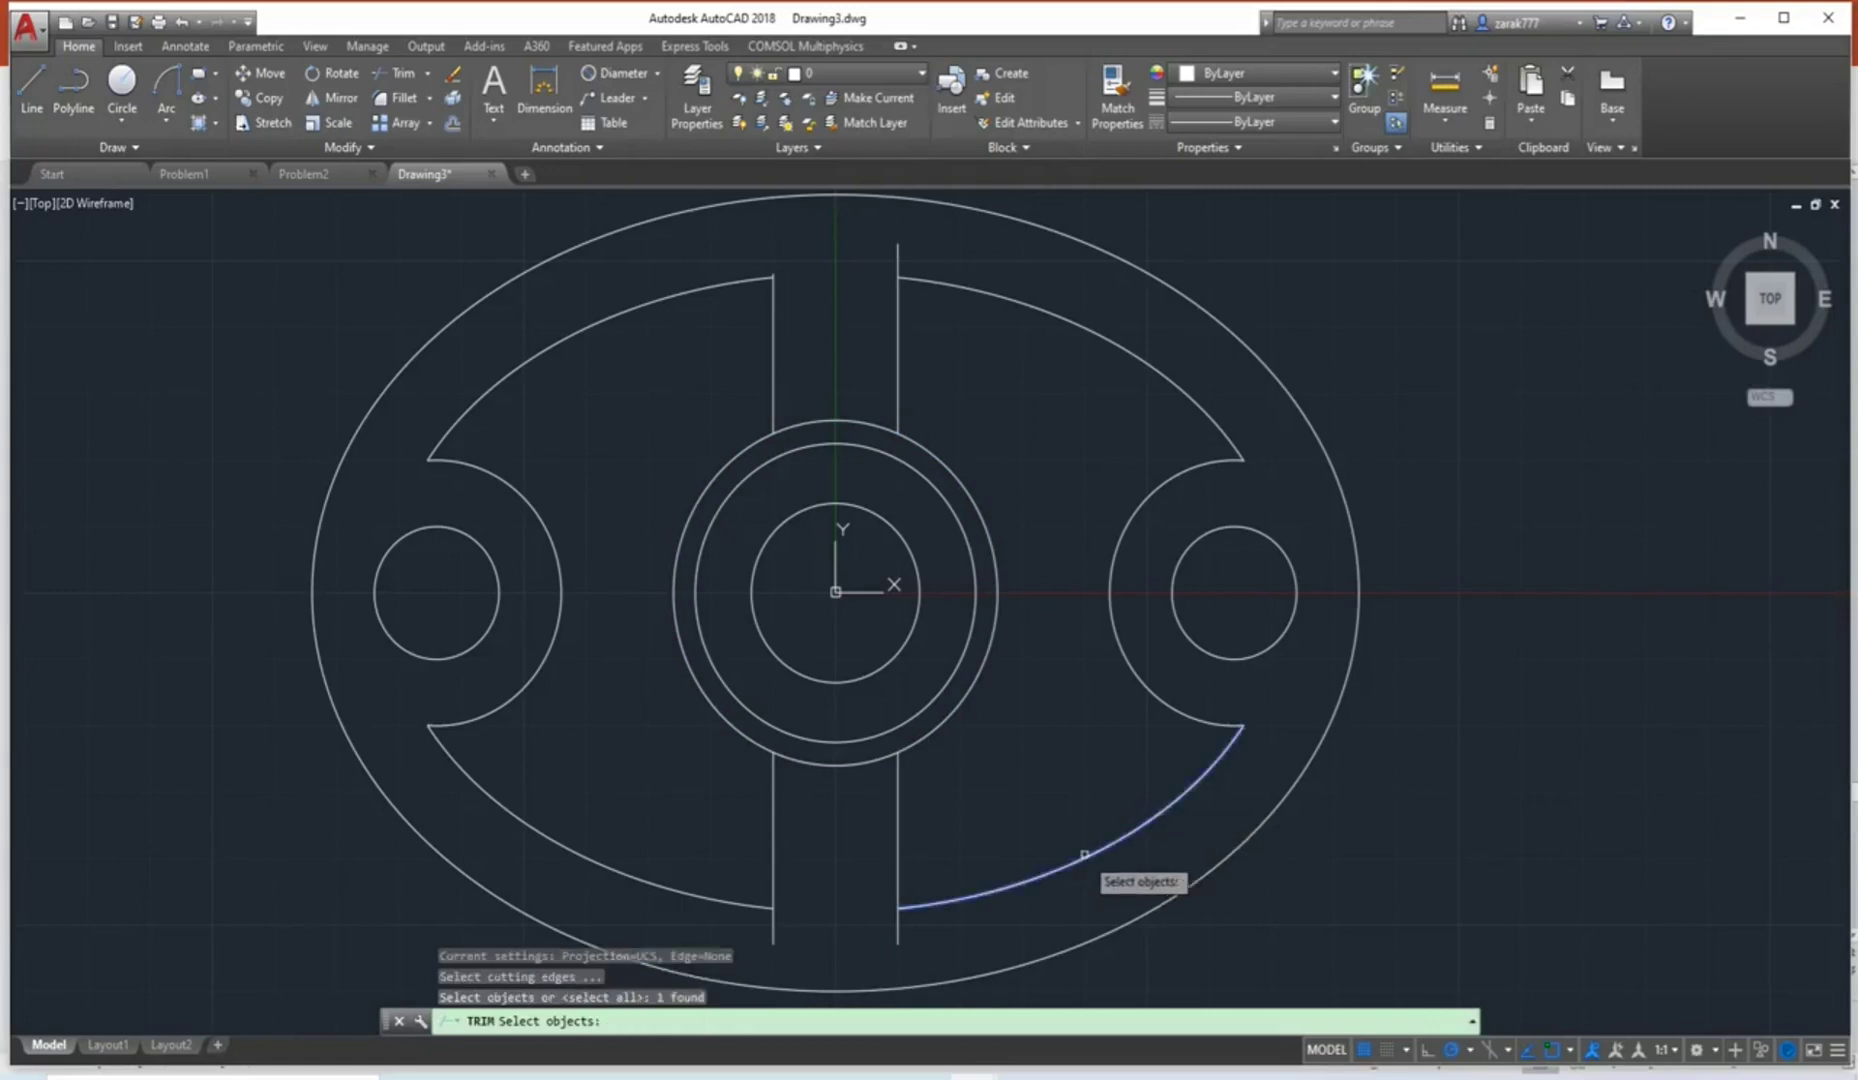
pyautogui.click(1059, 316)
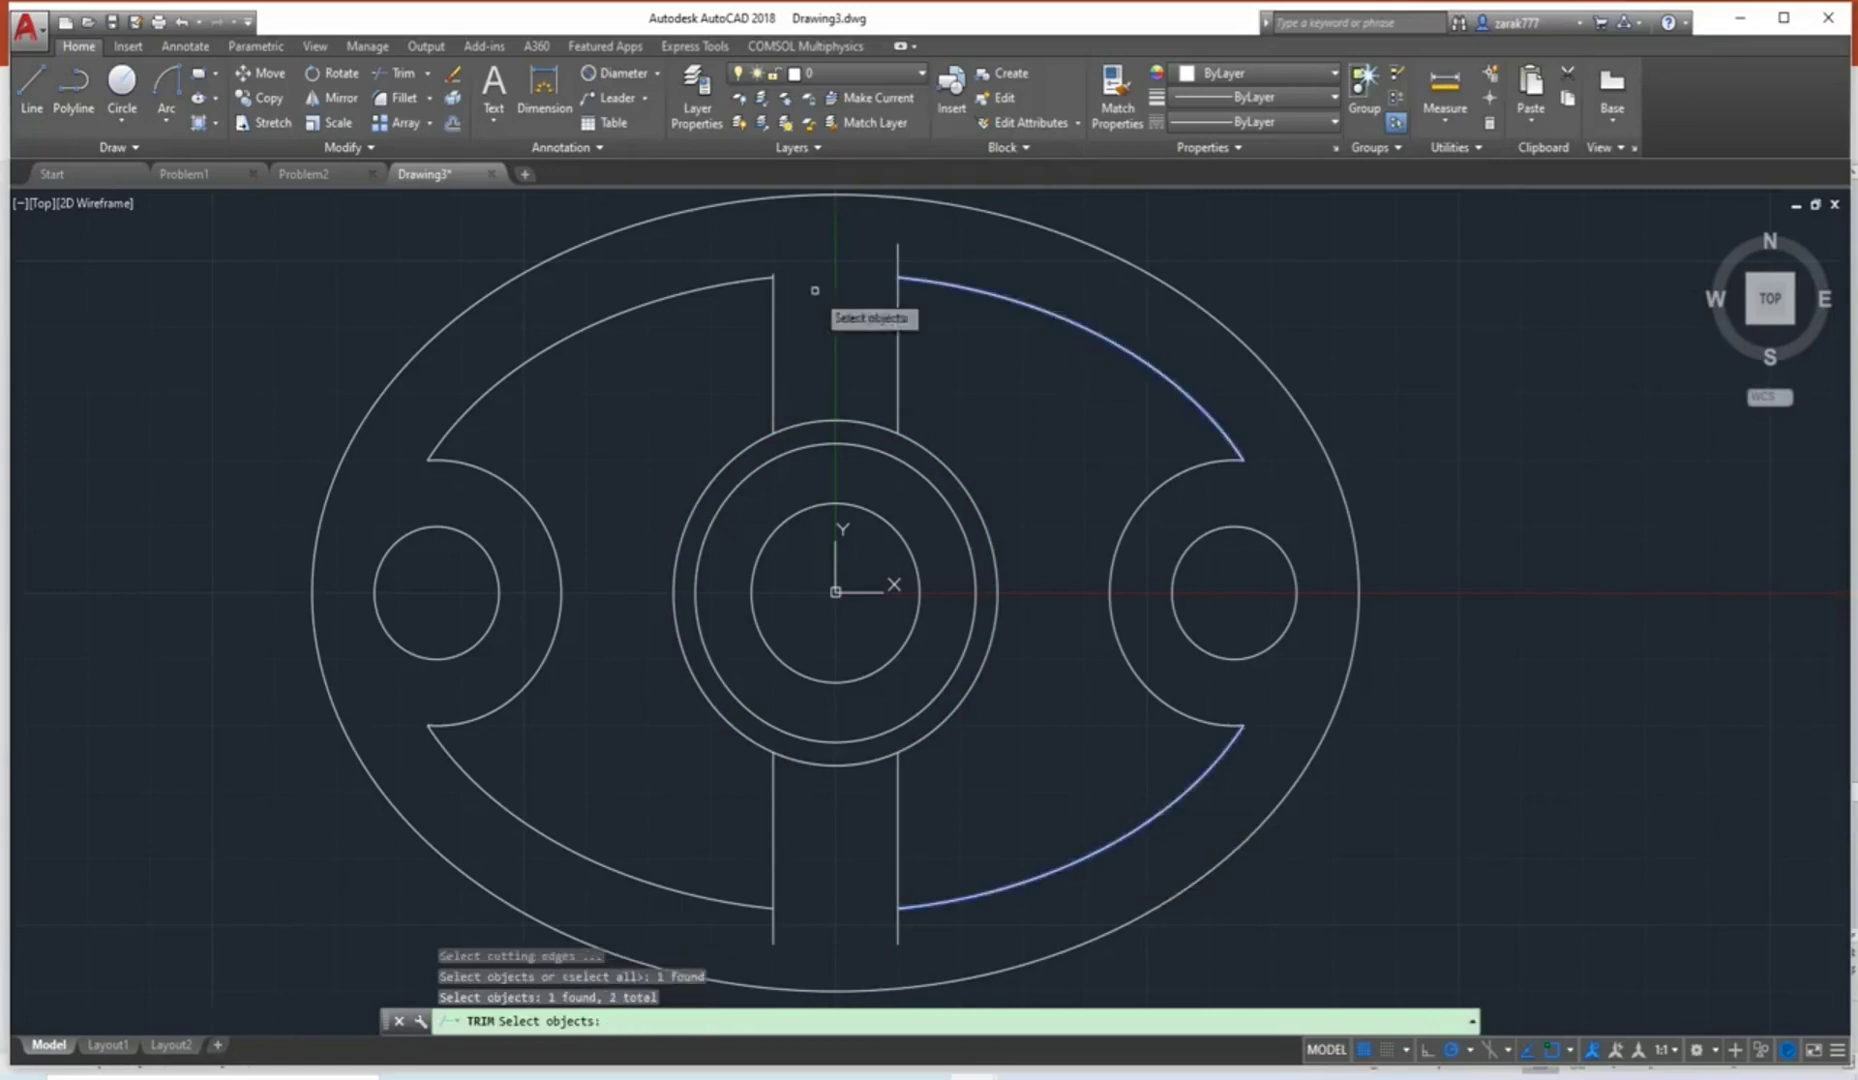
pyautogui.click(710, 288)
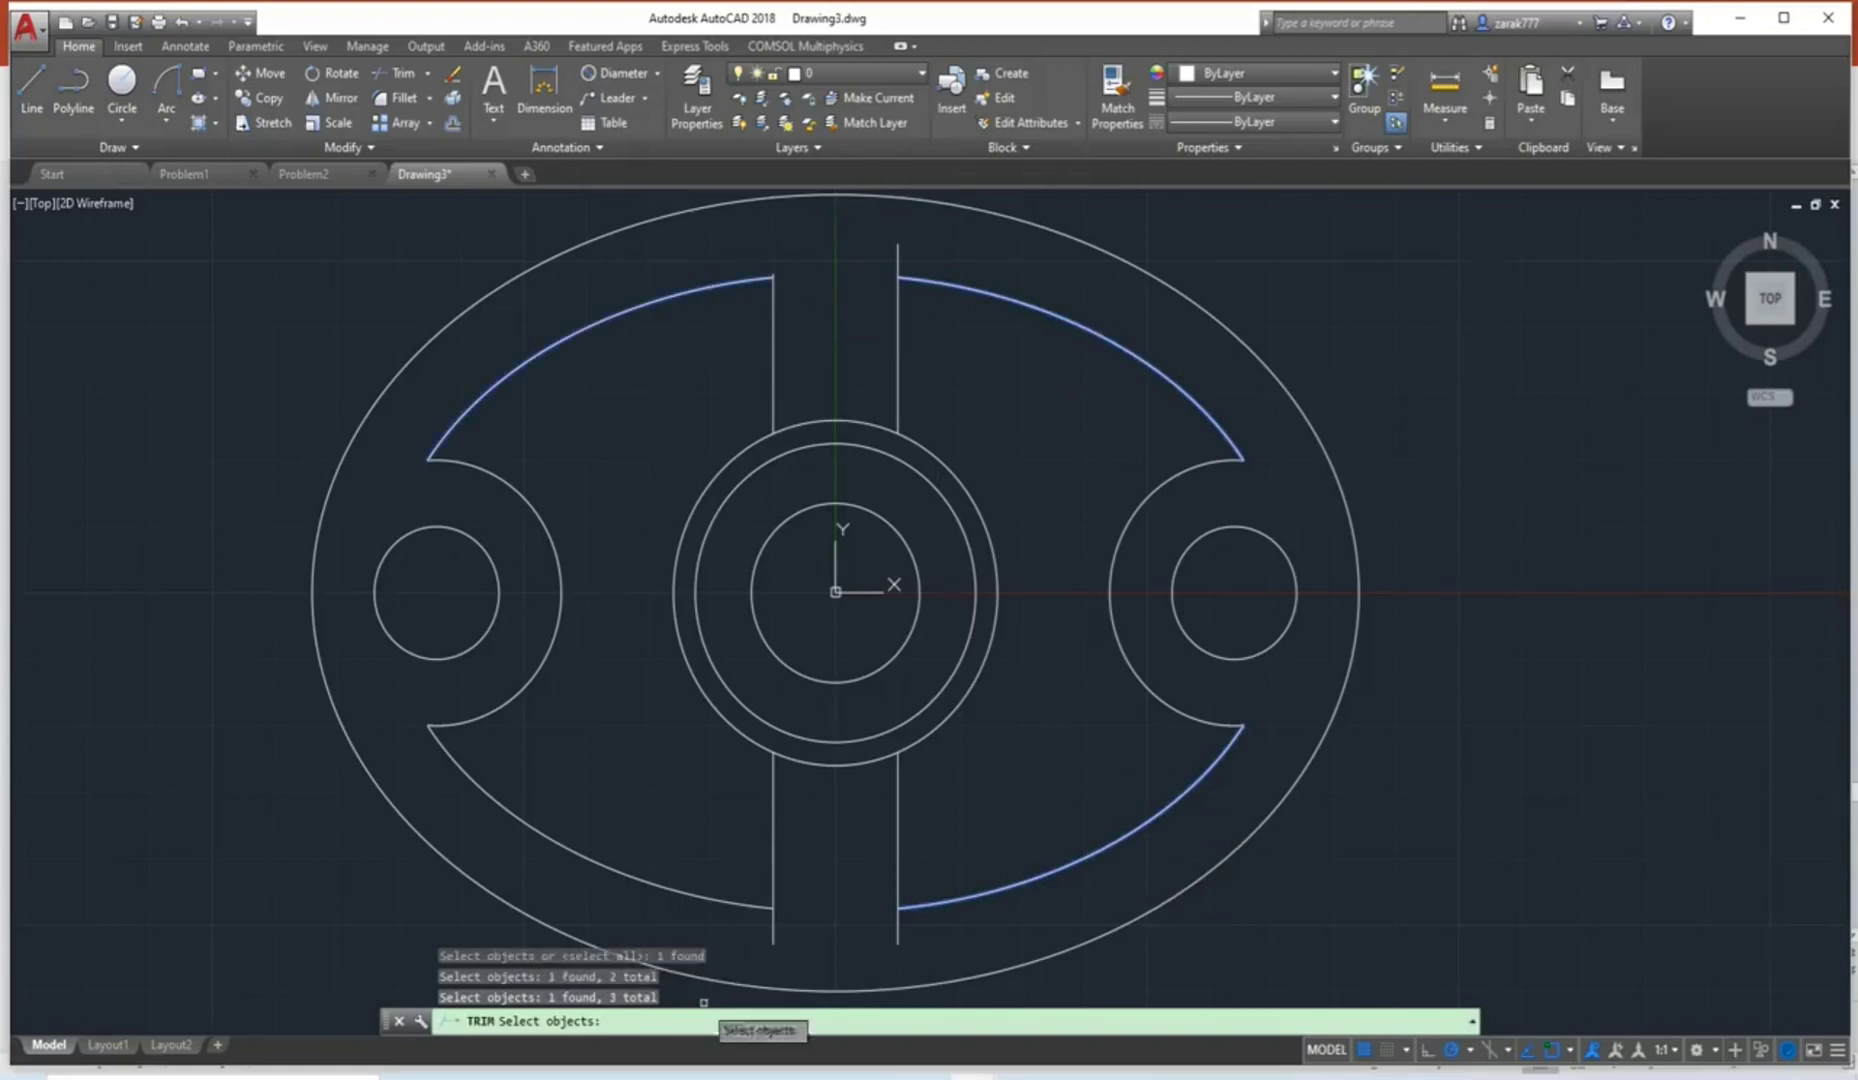
pyautogui.click(713, 898)
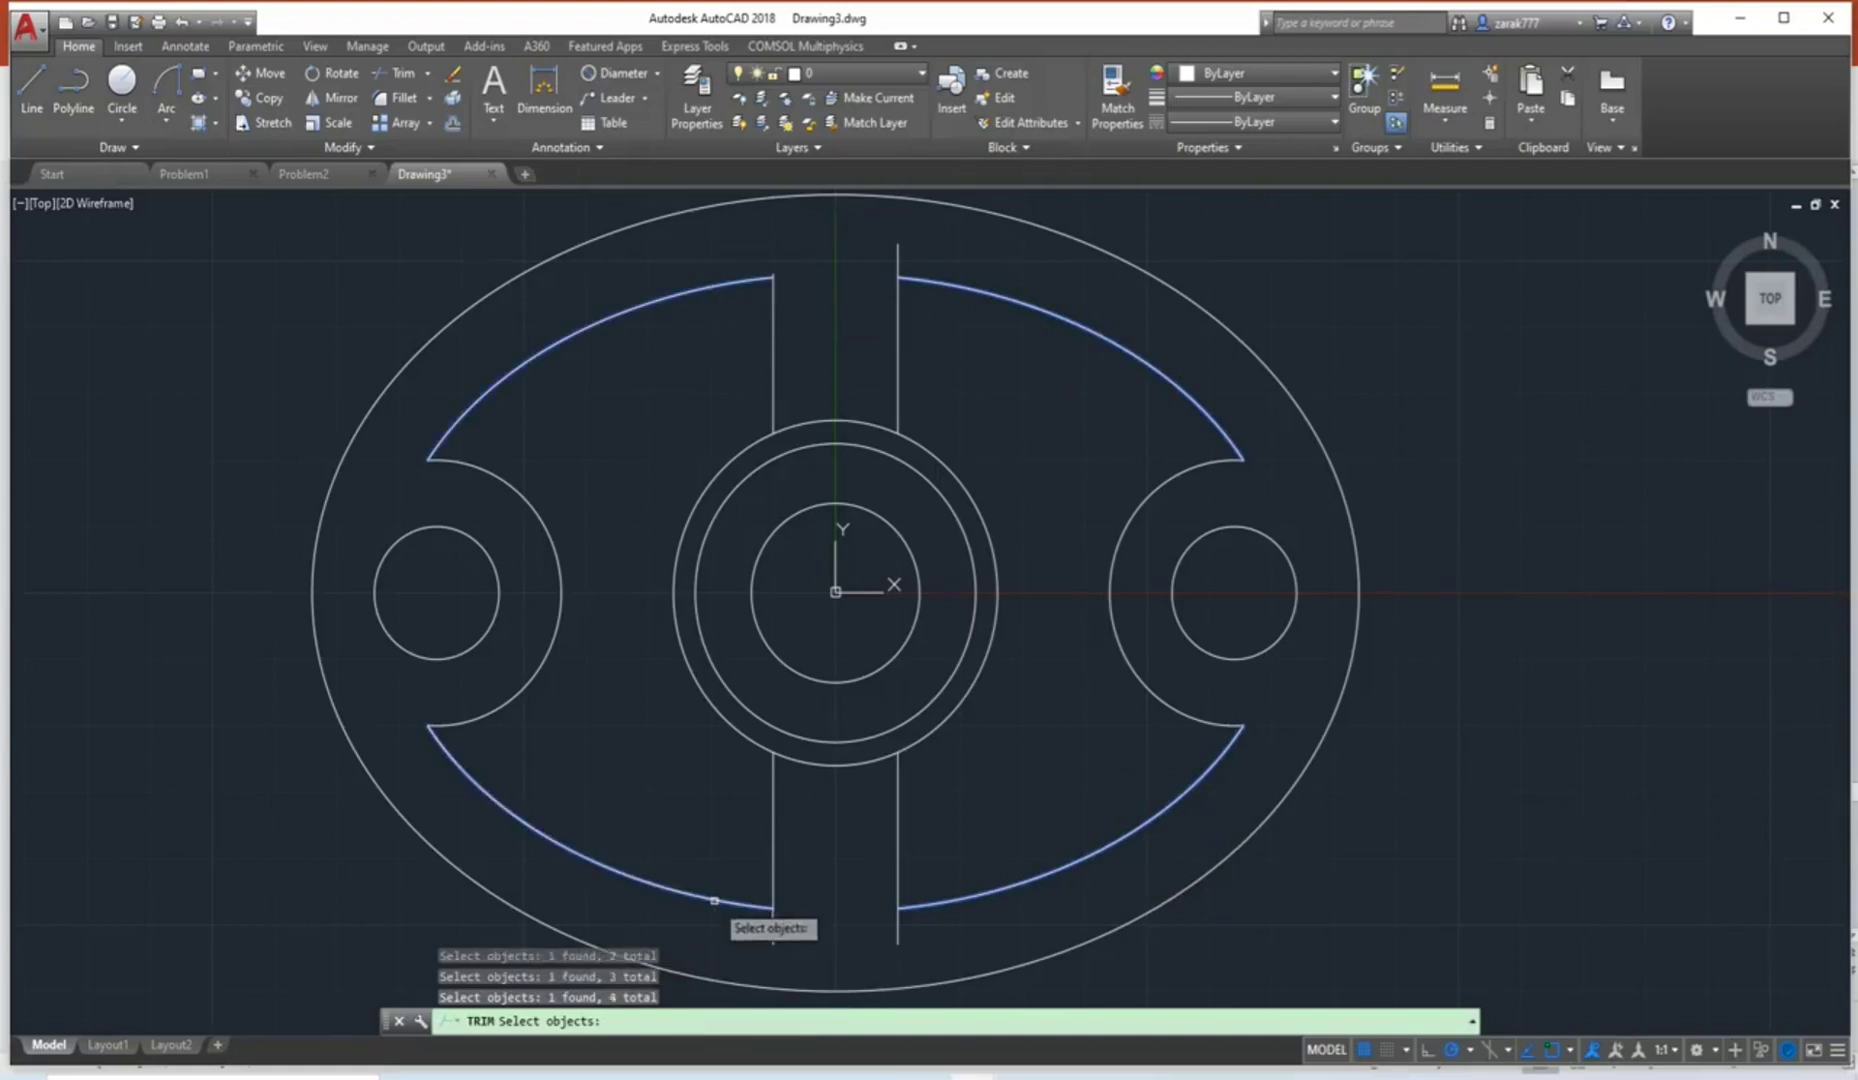
pyautogui.press('Return')
pyautogui.click(772, 931)
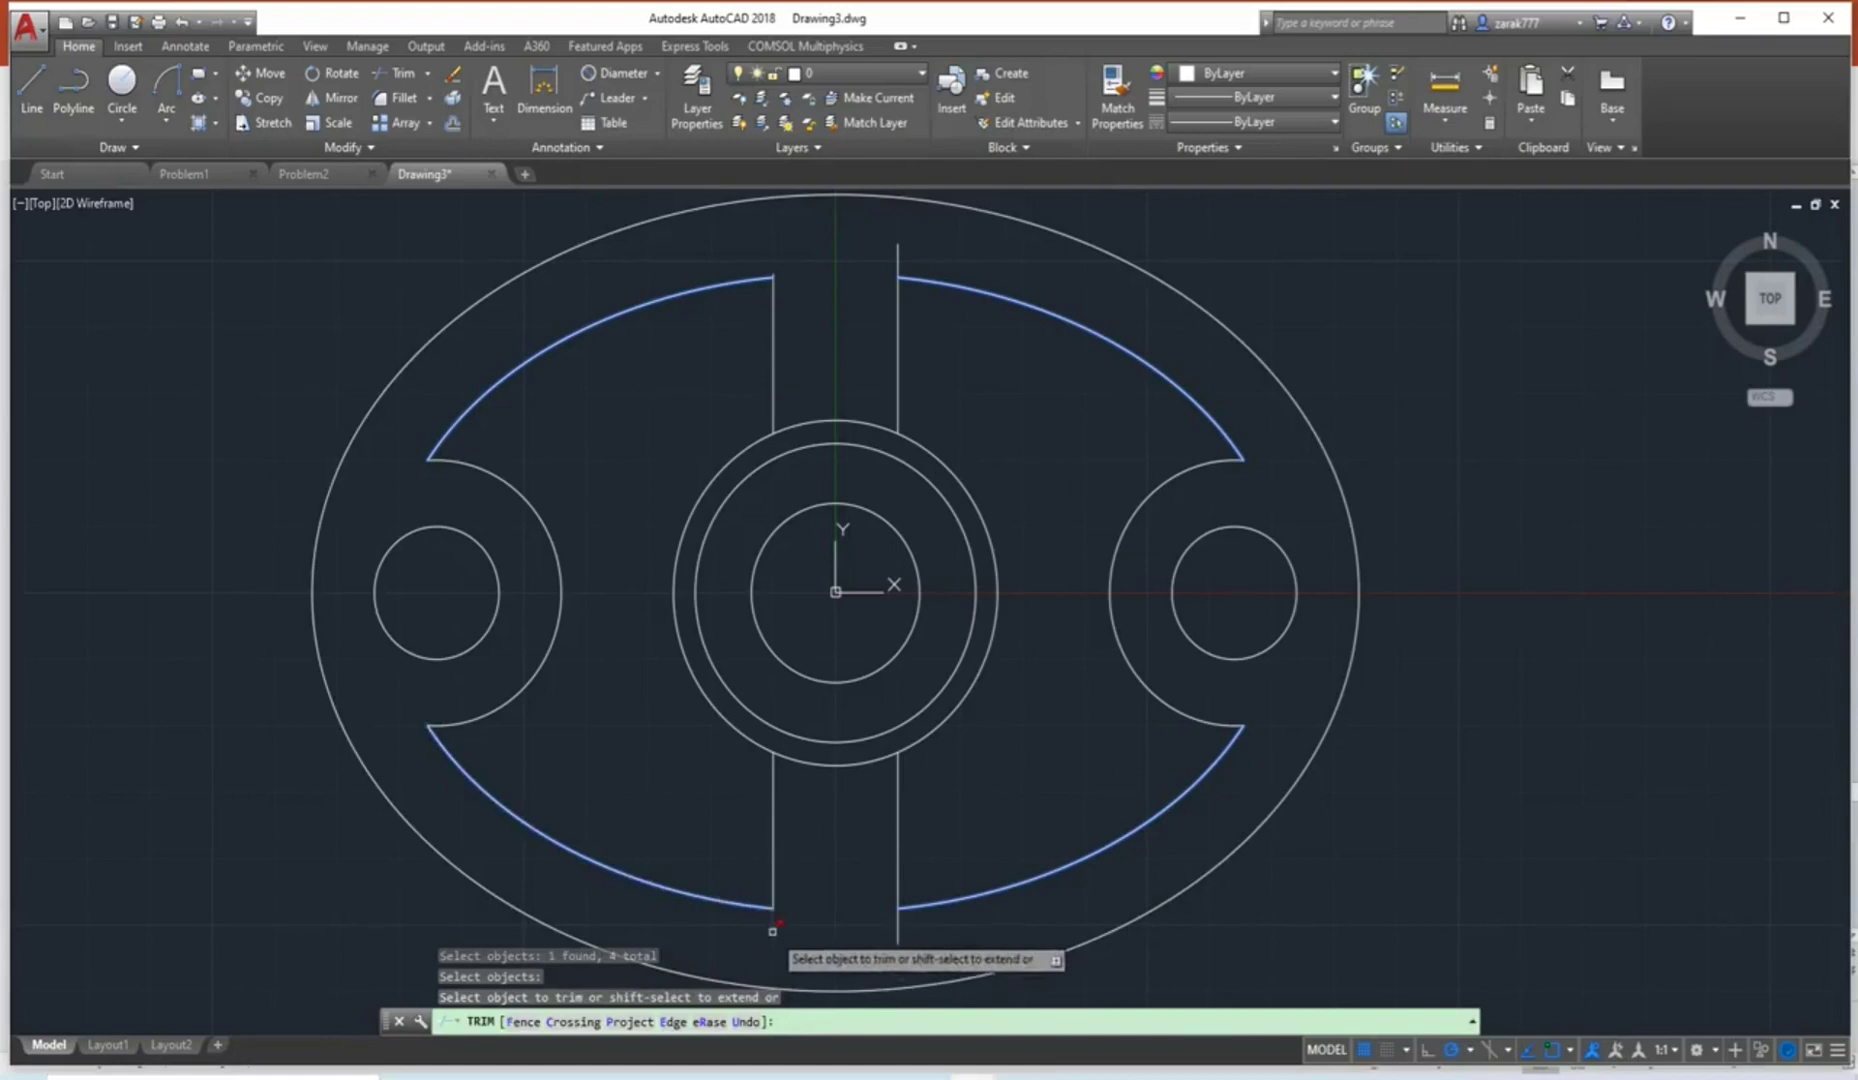
pyautogui.click(774, 268)
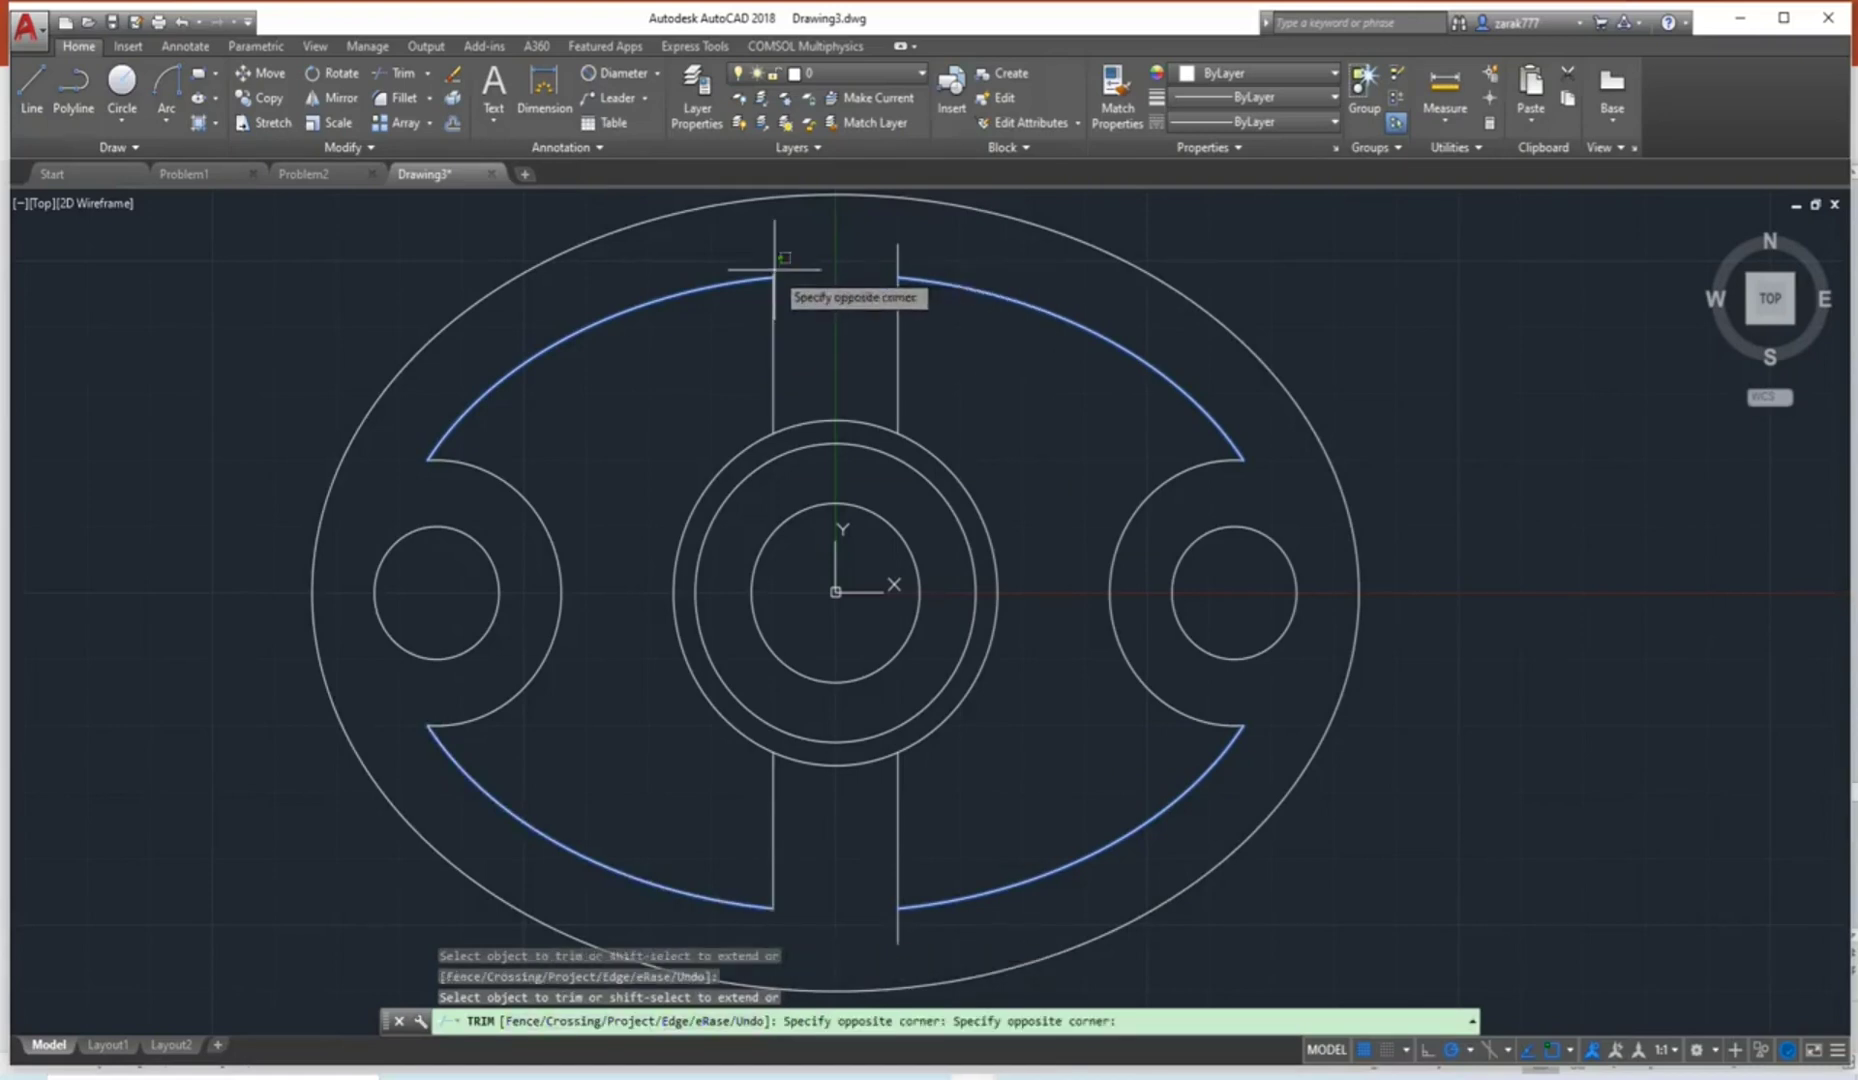
pyautogui.click(916, 233)
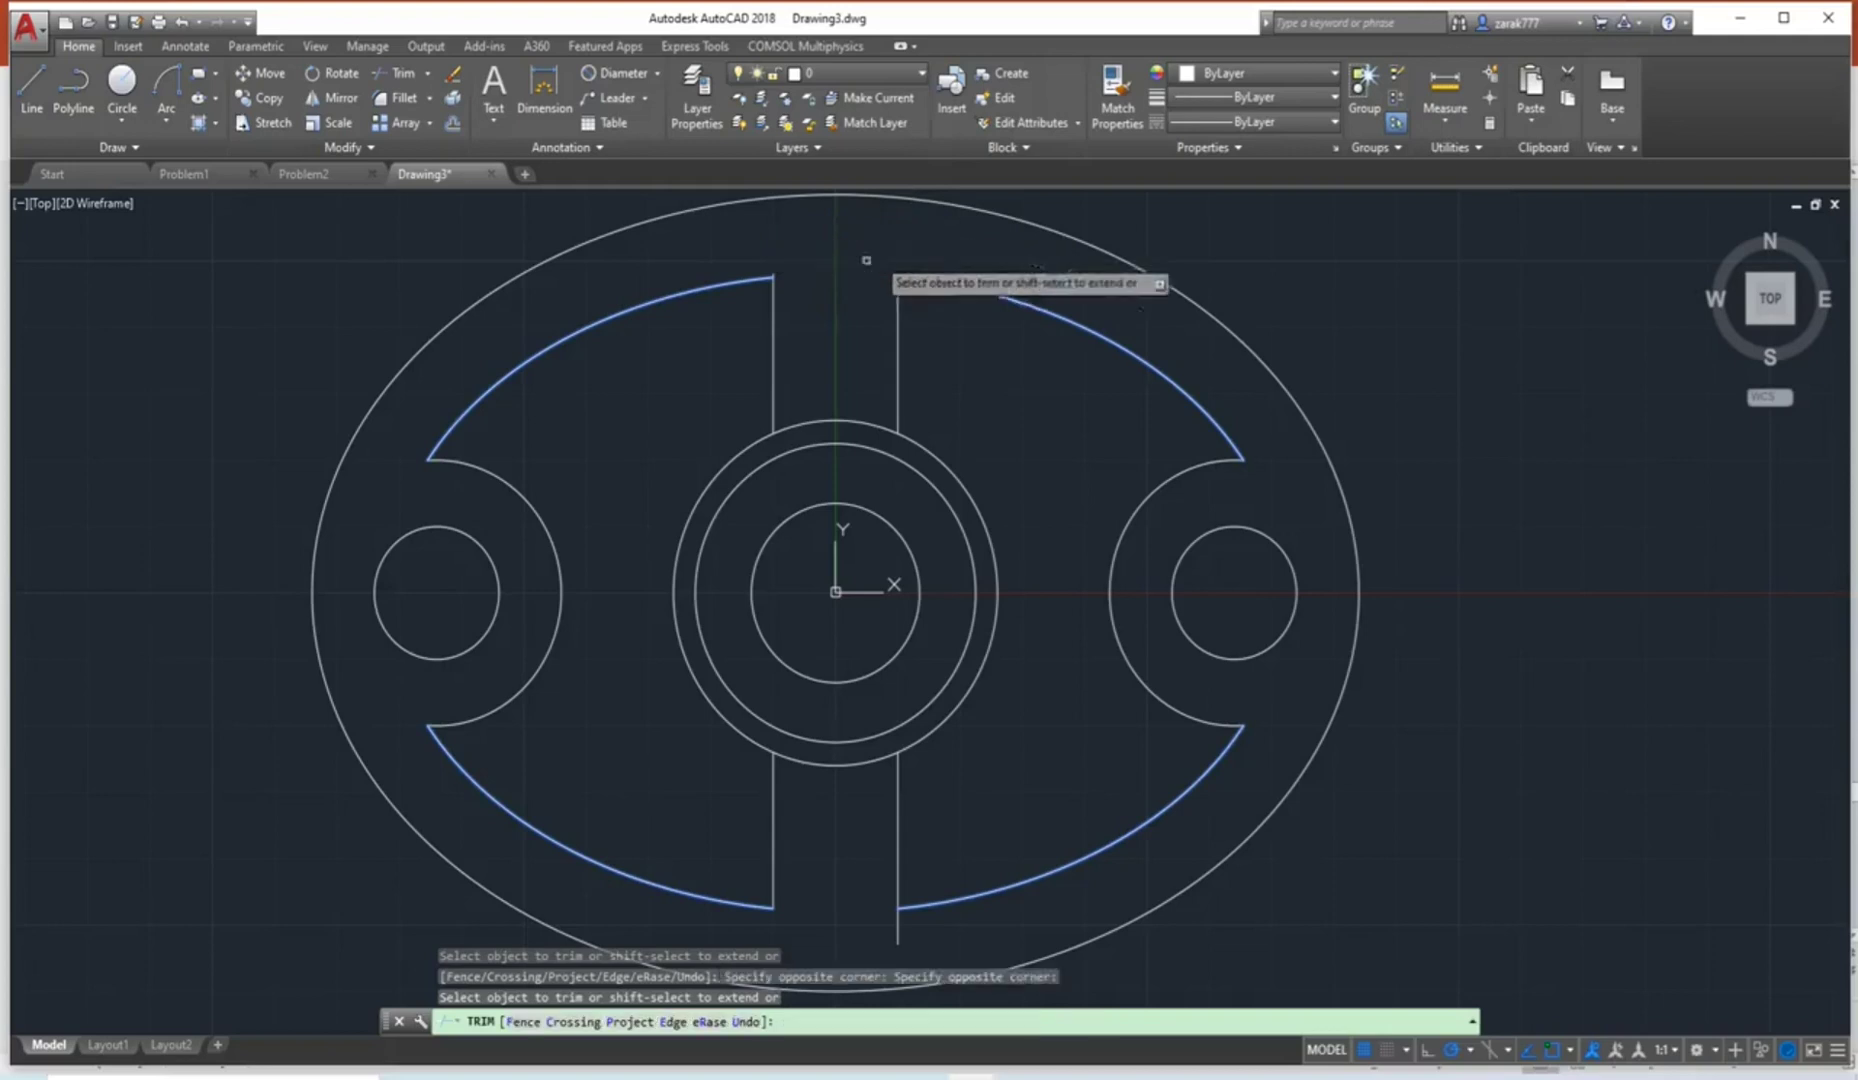
pyautogui.scroll(5, 814, 293)
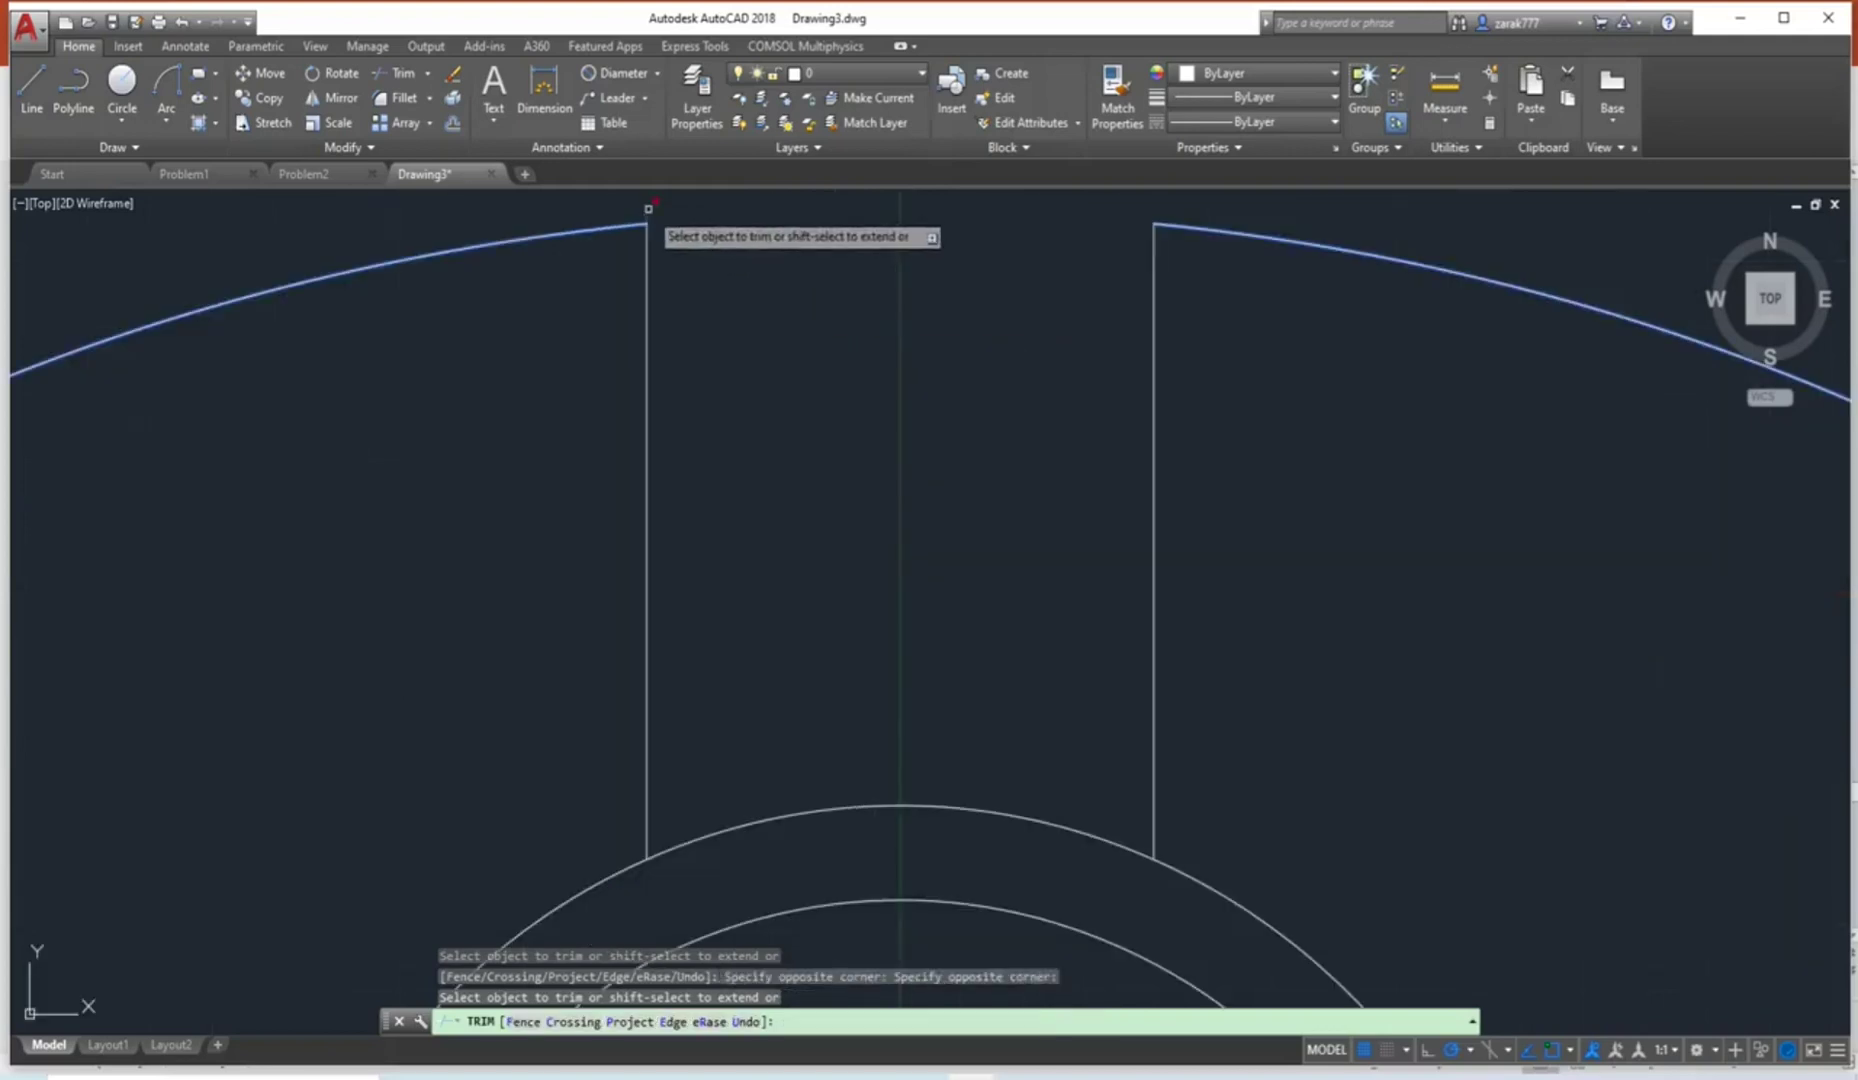
pyautogui.scroll(-5, 826, 329)
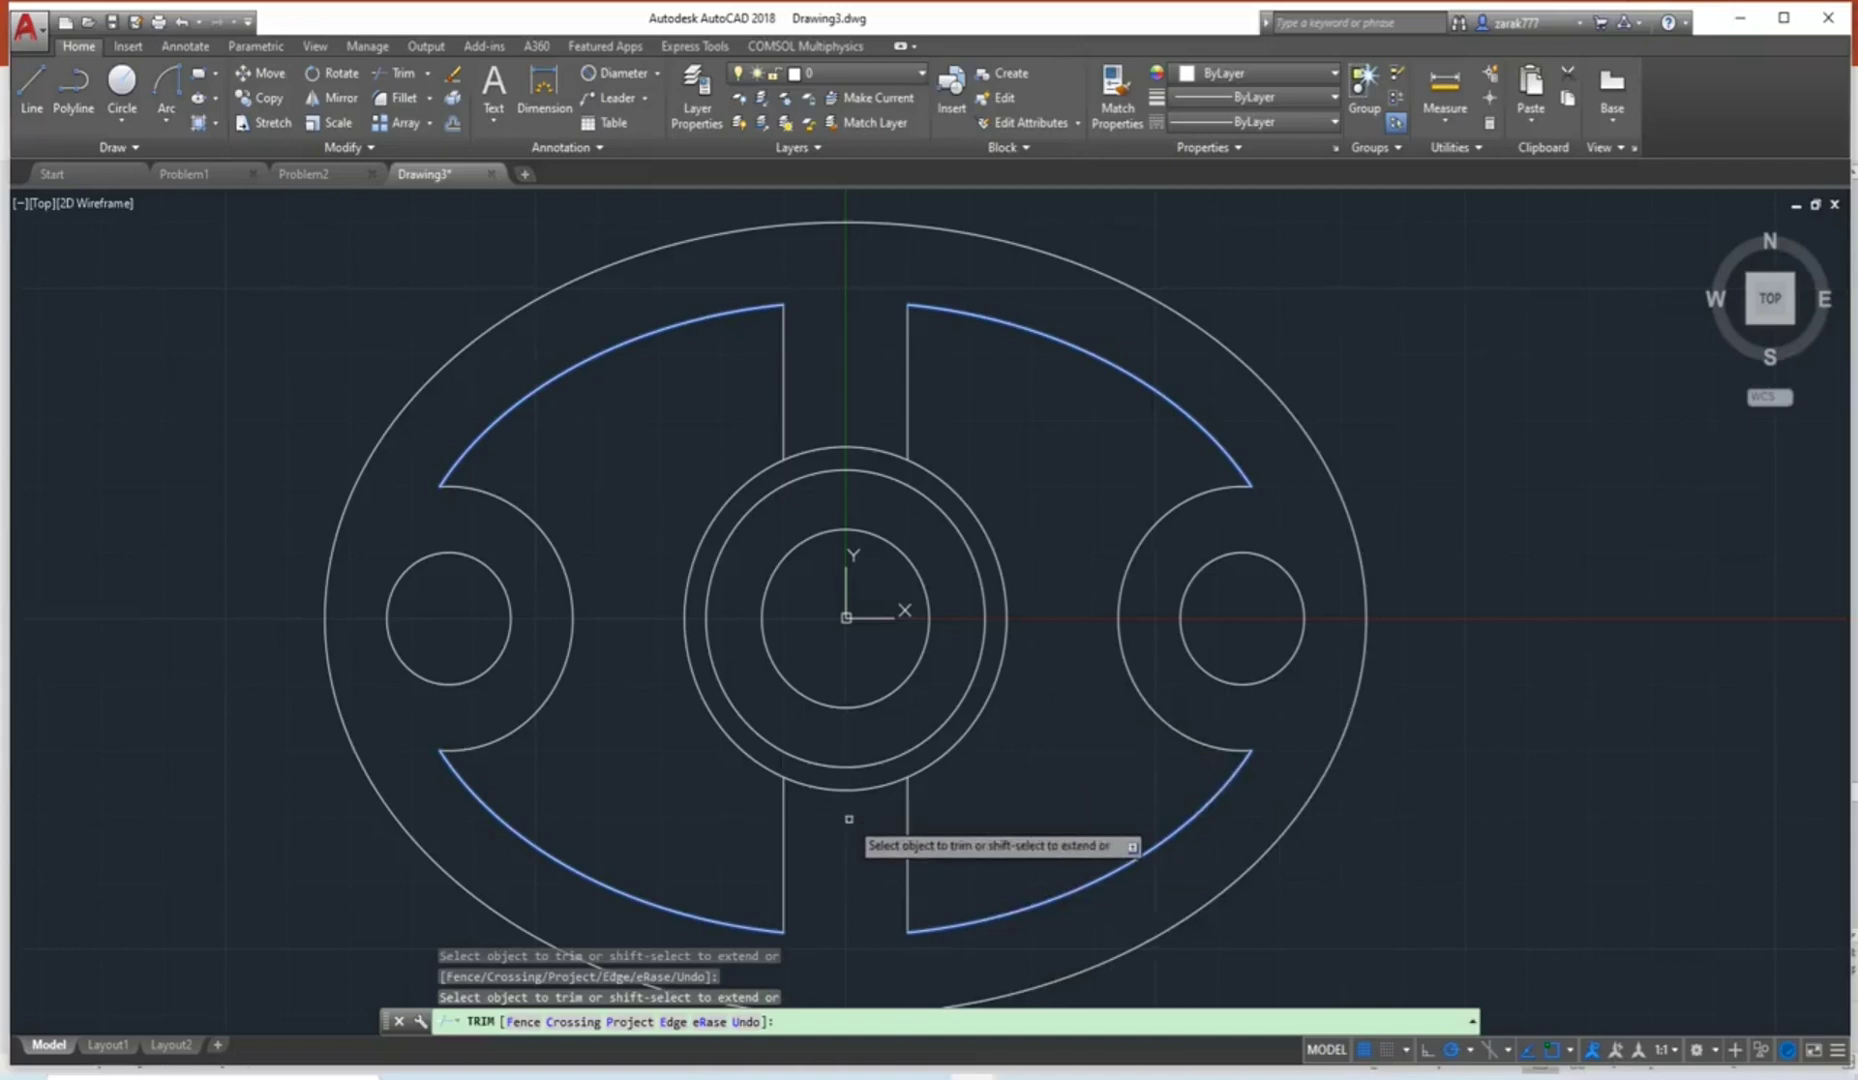
pyautogui.press('Escape')
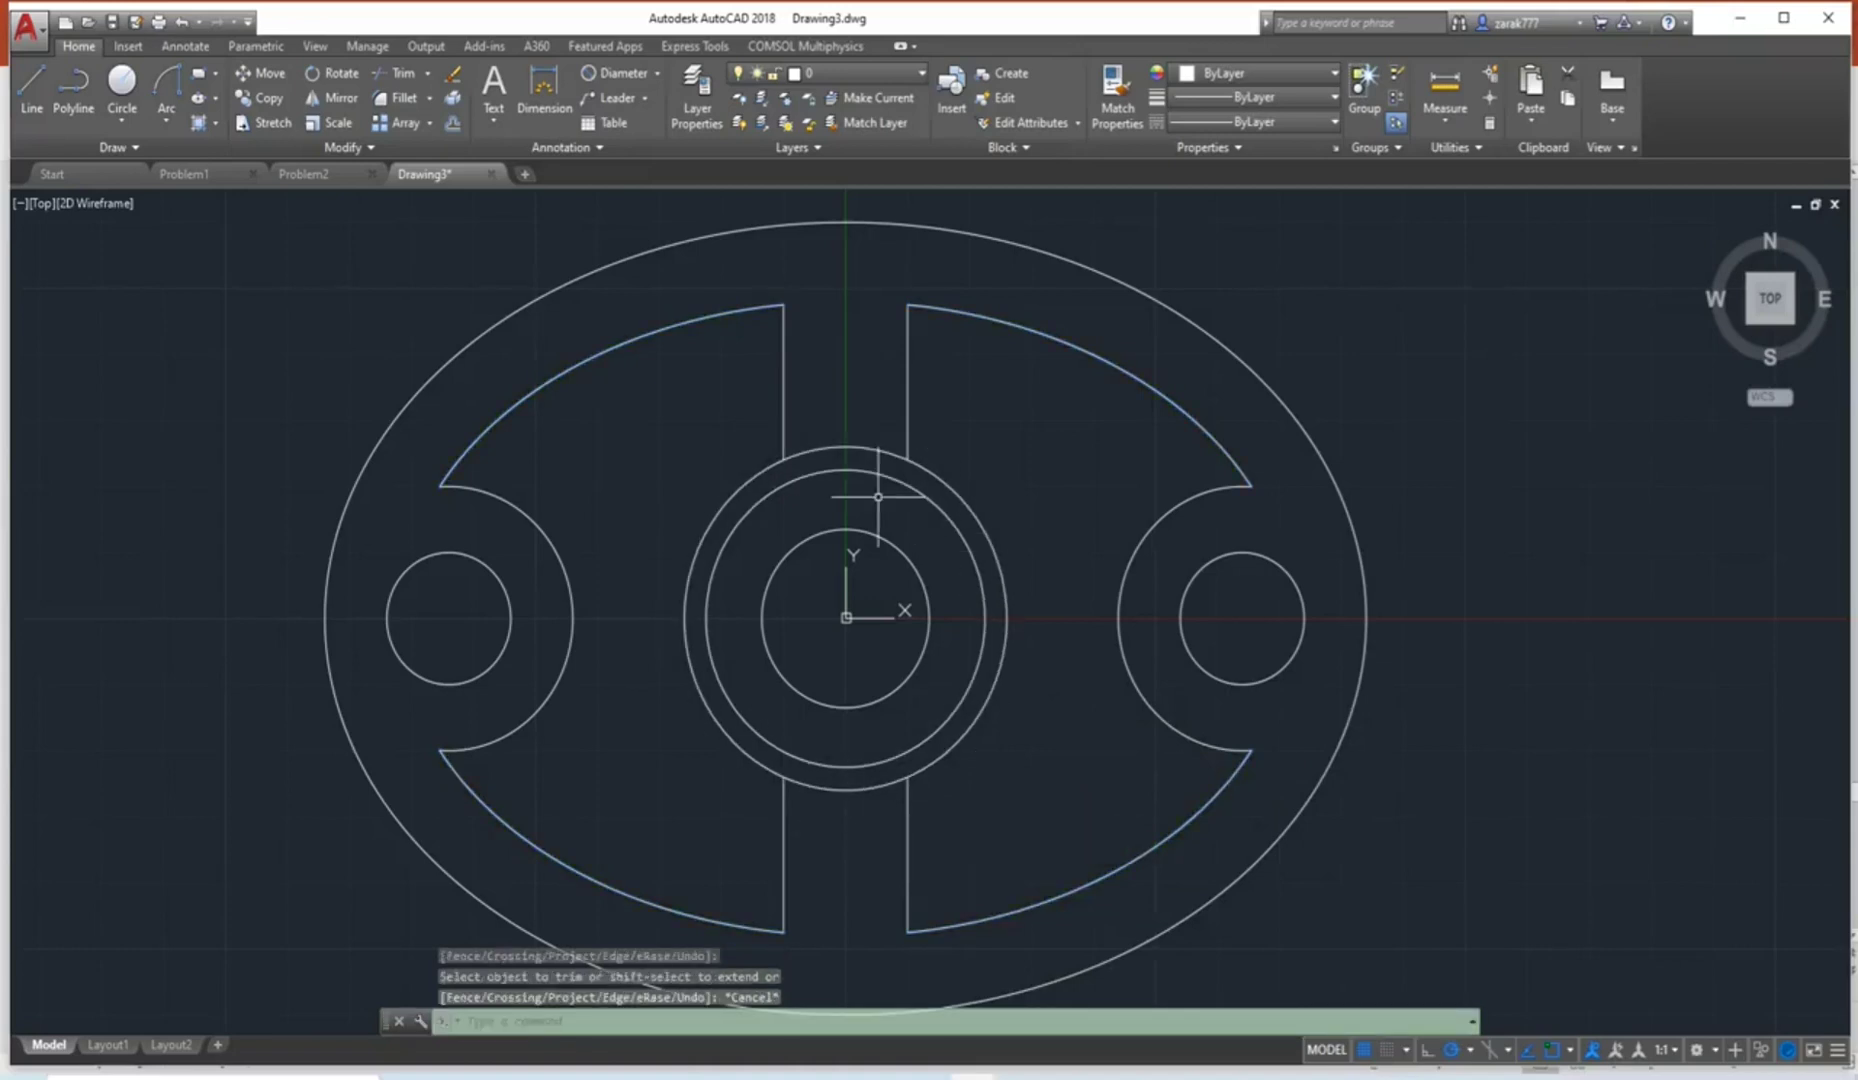
pyautogui.press('Return')
pyautogui.press('Return')
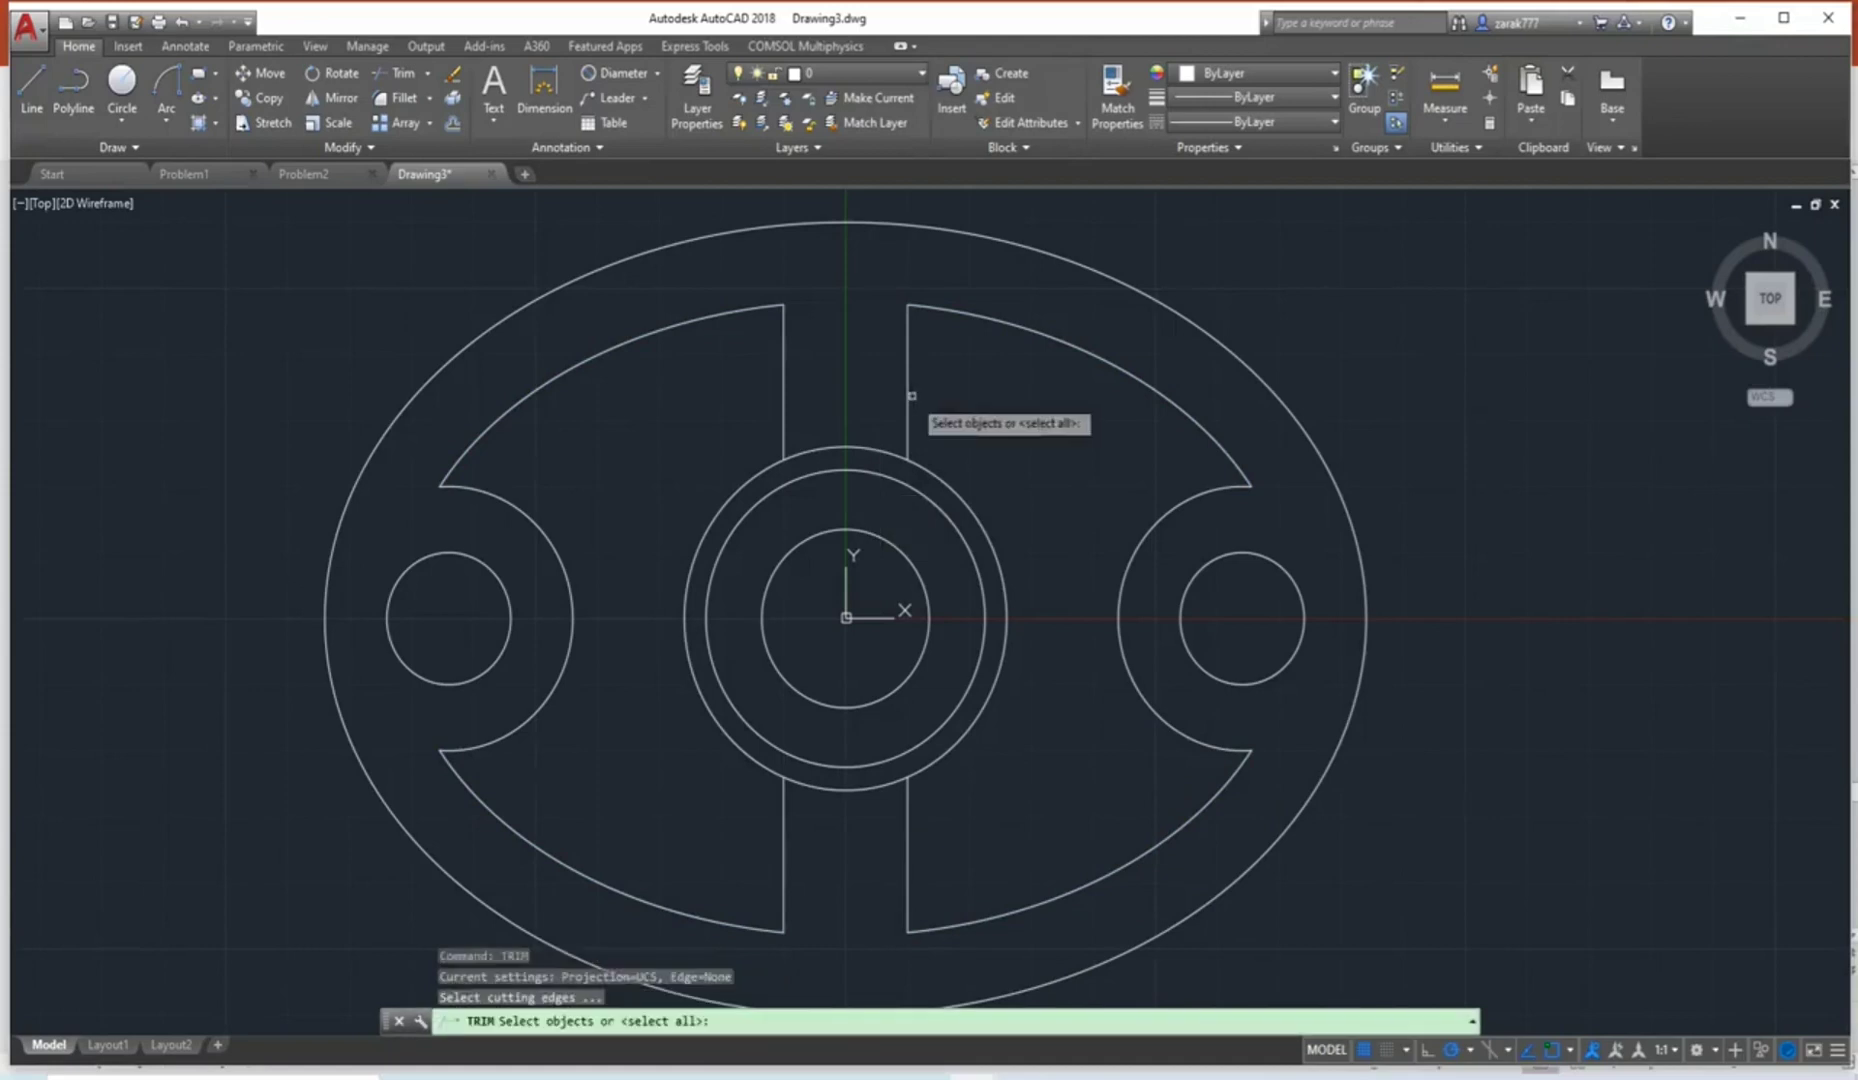
# Cut the 52-diameter circle's top and bottom arcs between the four slot lines.
pyautogui.click(910, 396)
pyautogui.click(784, 409)
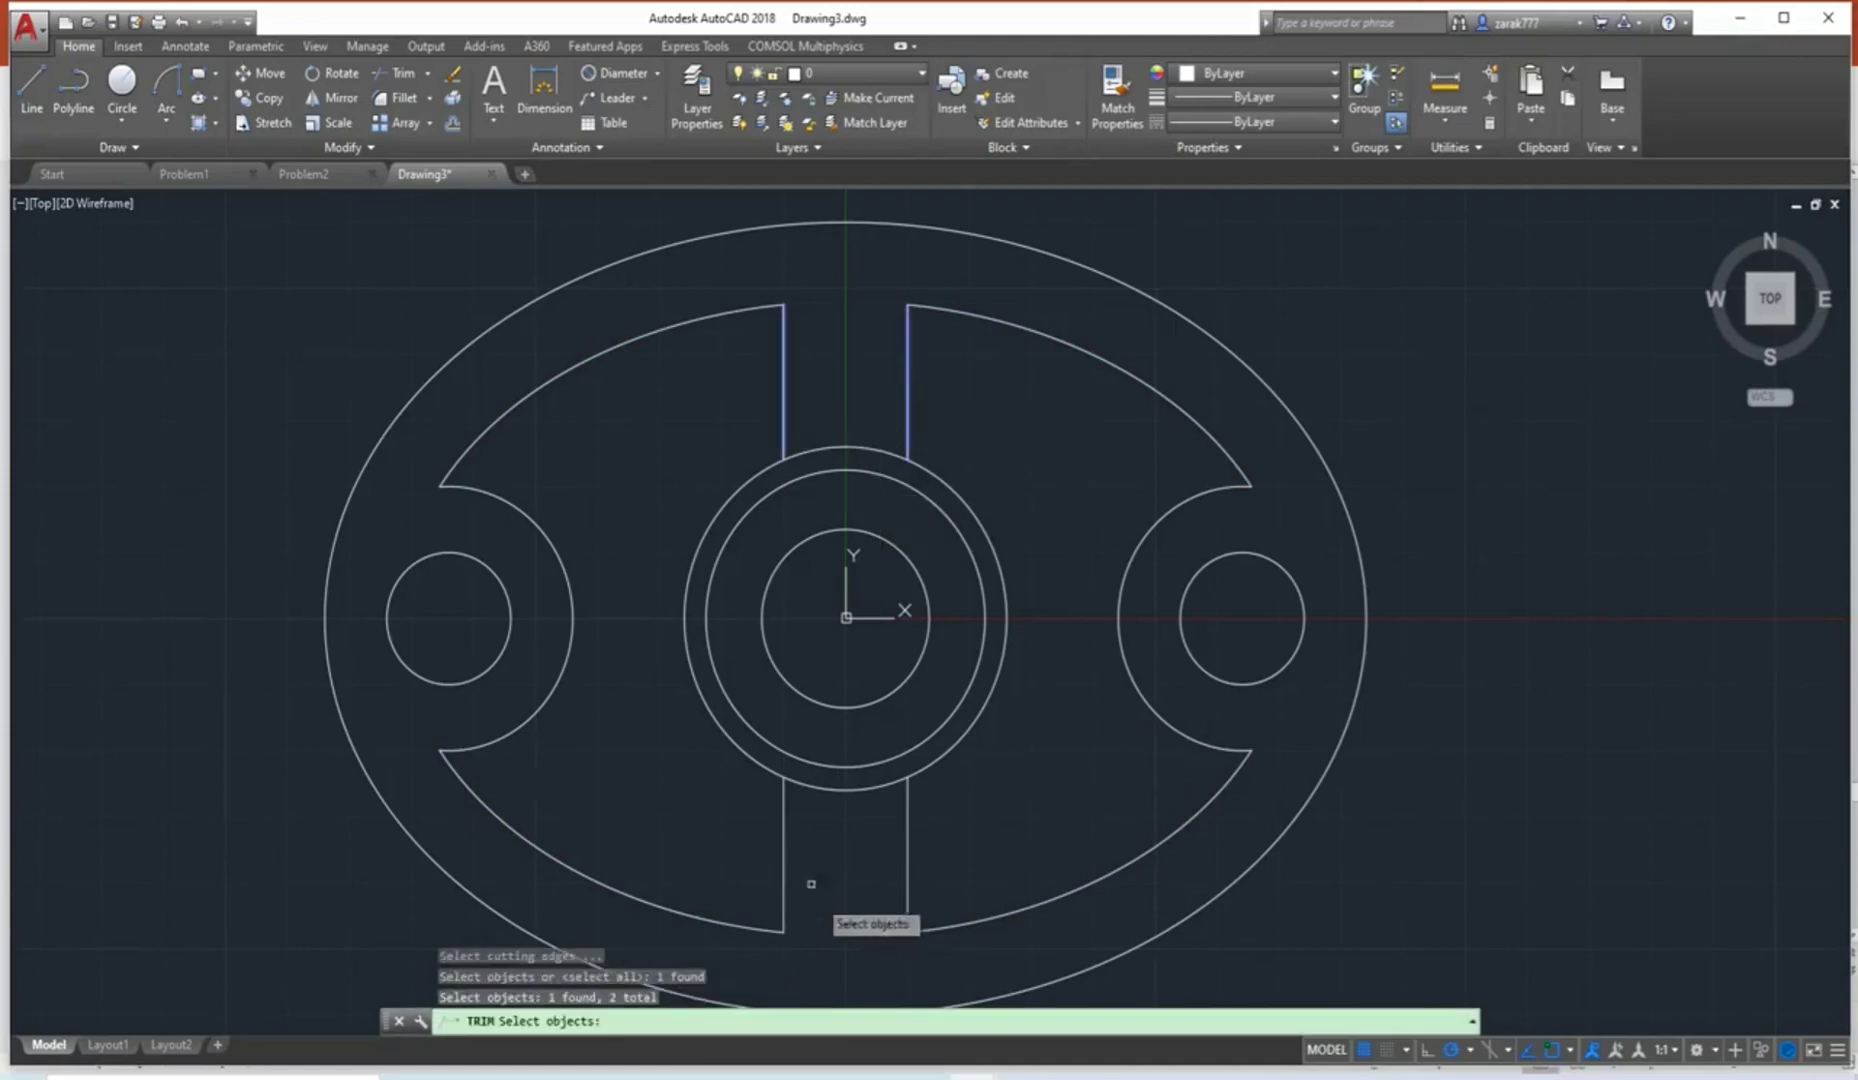
pyautogui.click(784, 836)
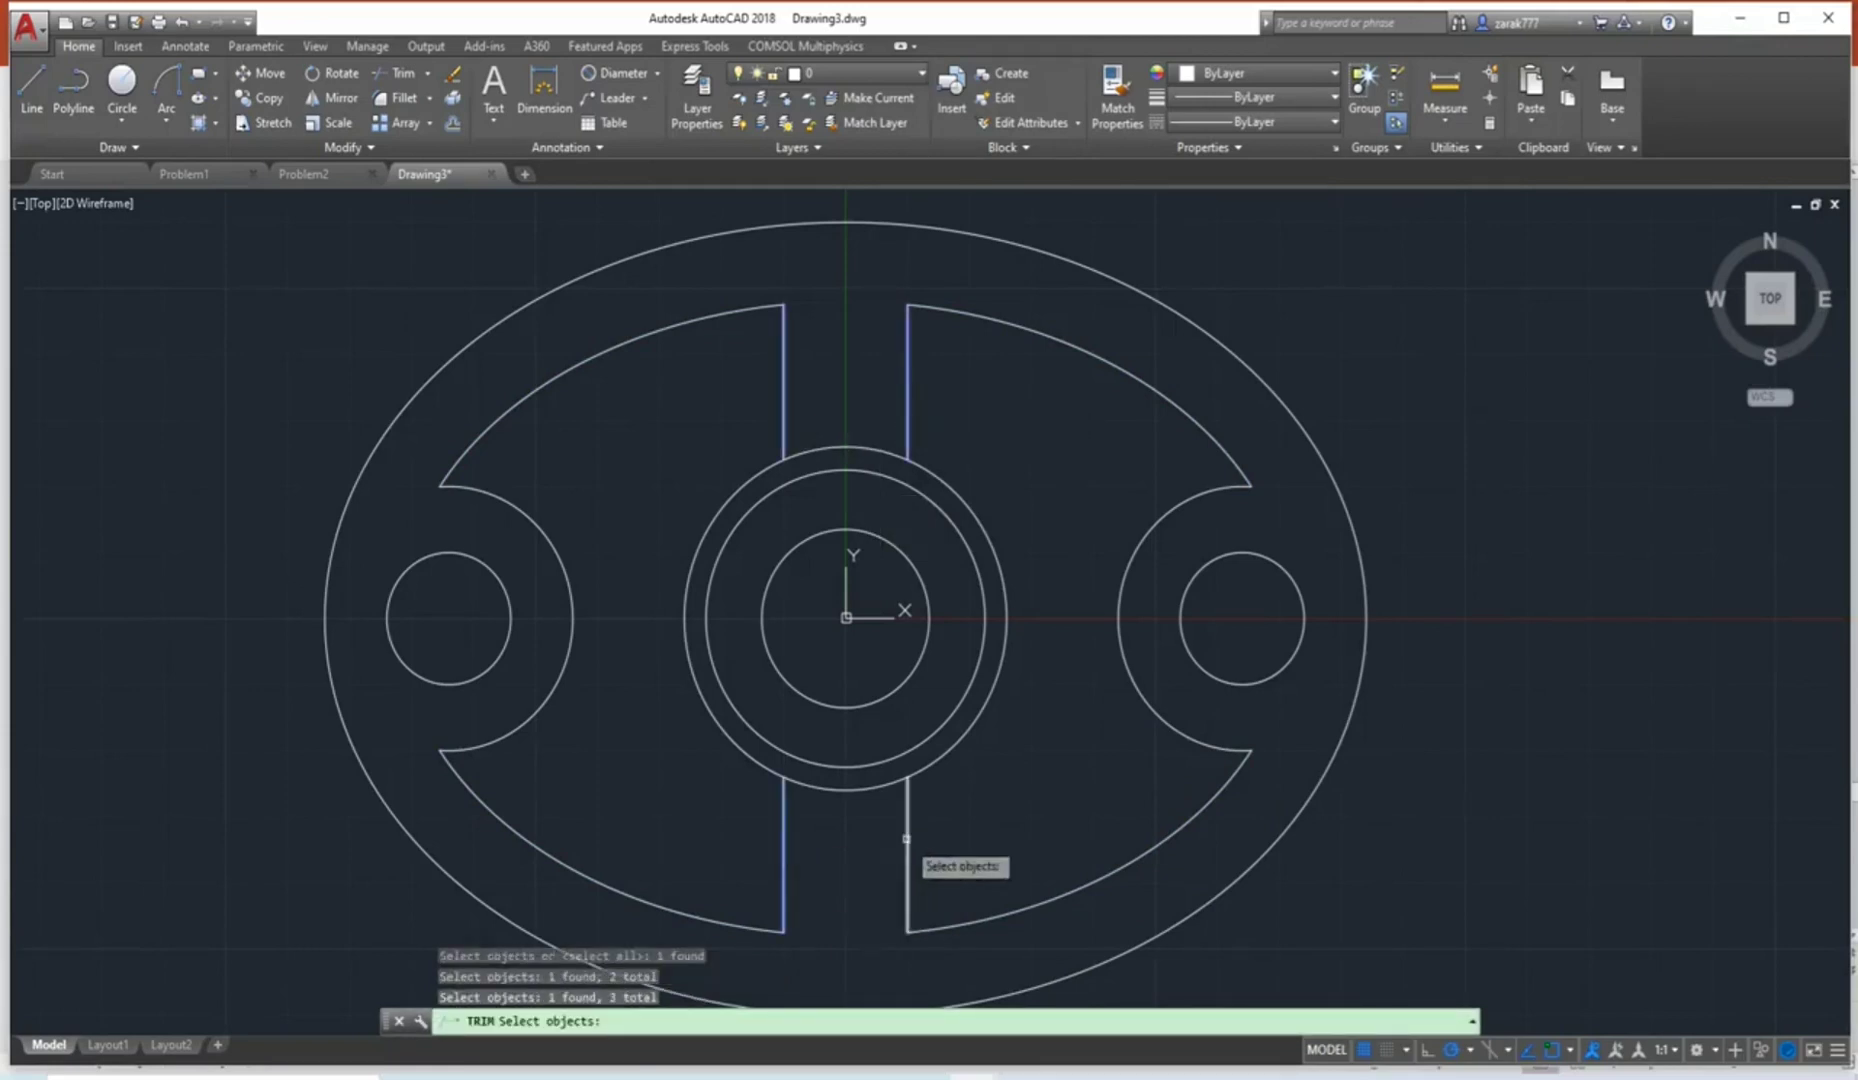
pyautogui.click(906, 838)
pyautogui.press('Return')
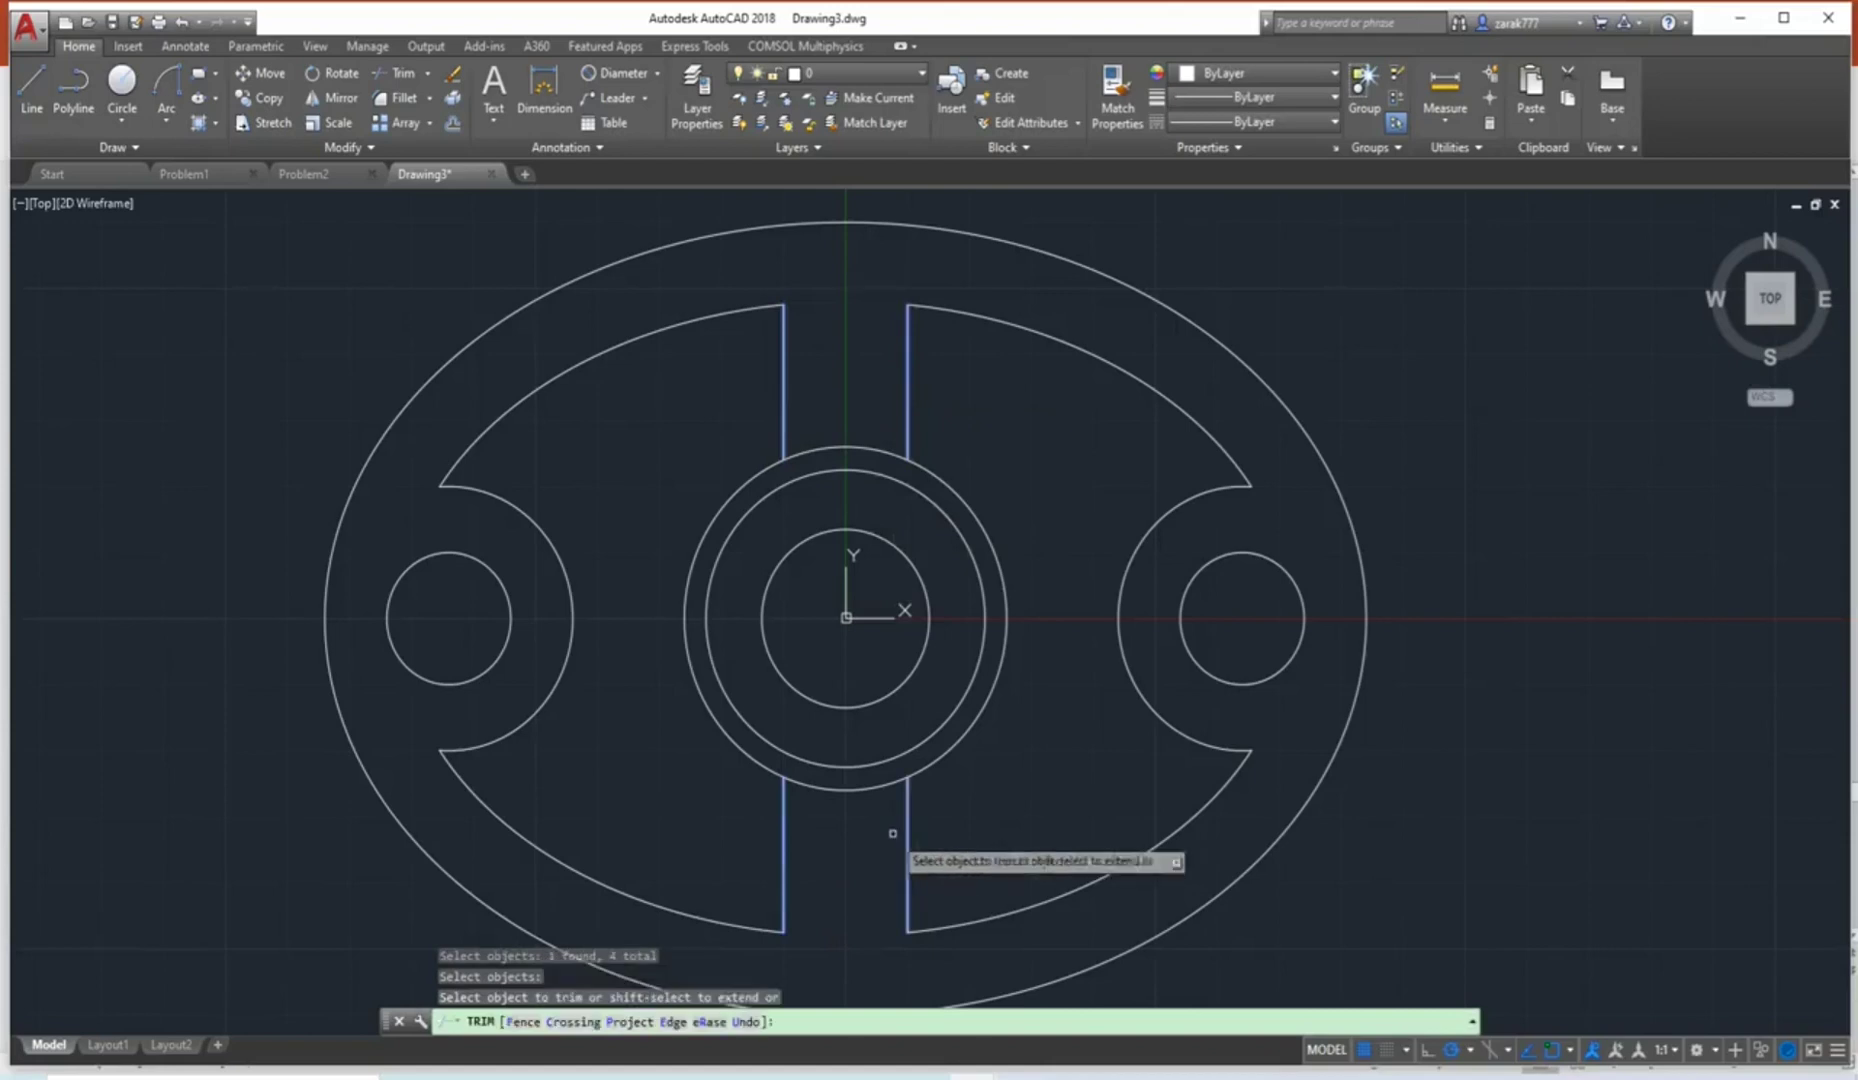
pyautogui.click(852, 788)
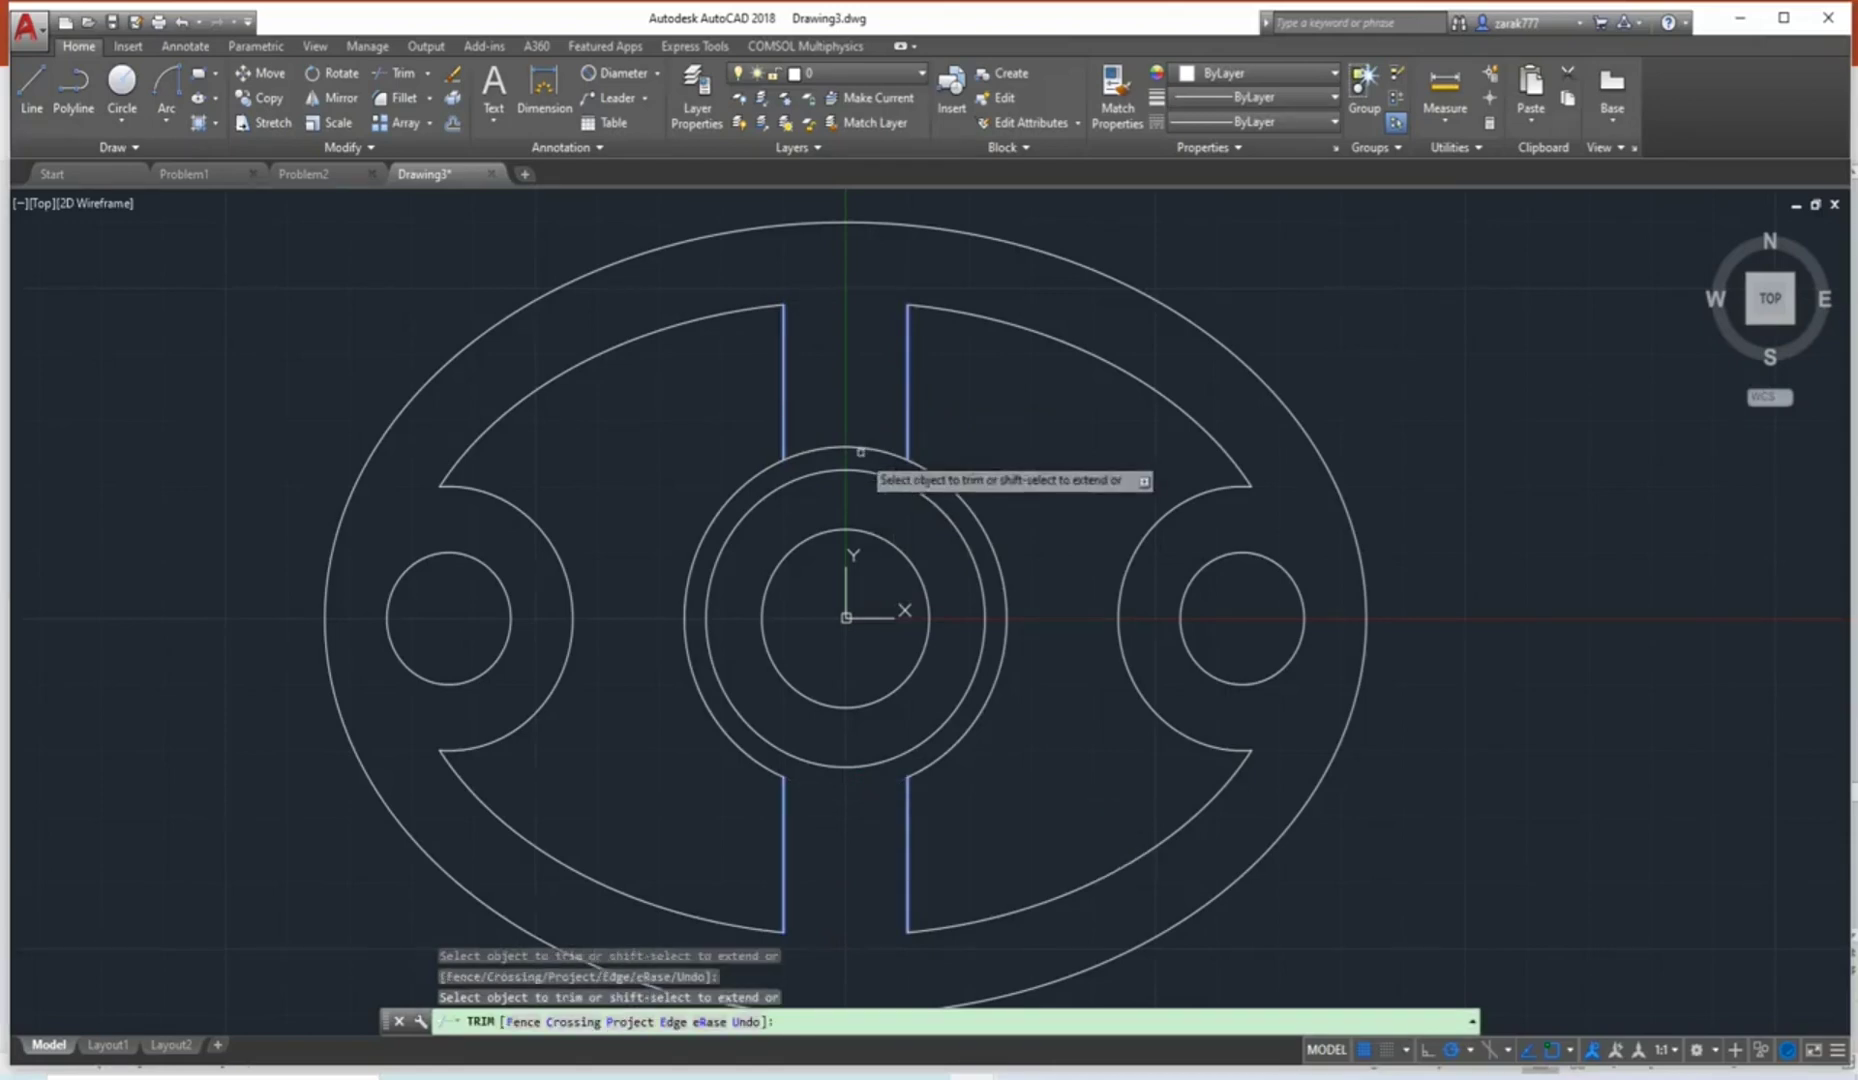
pyautogui.click(861, 451)
pyautogui.press('Return')
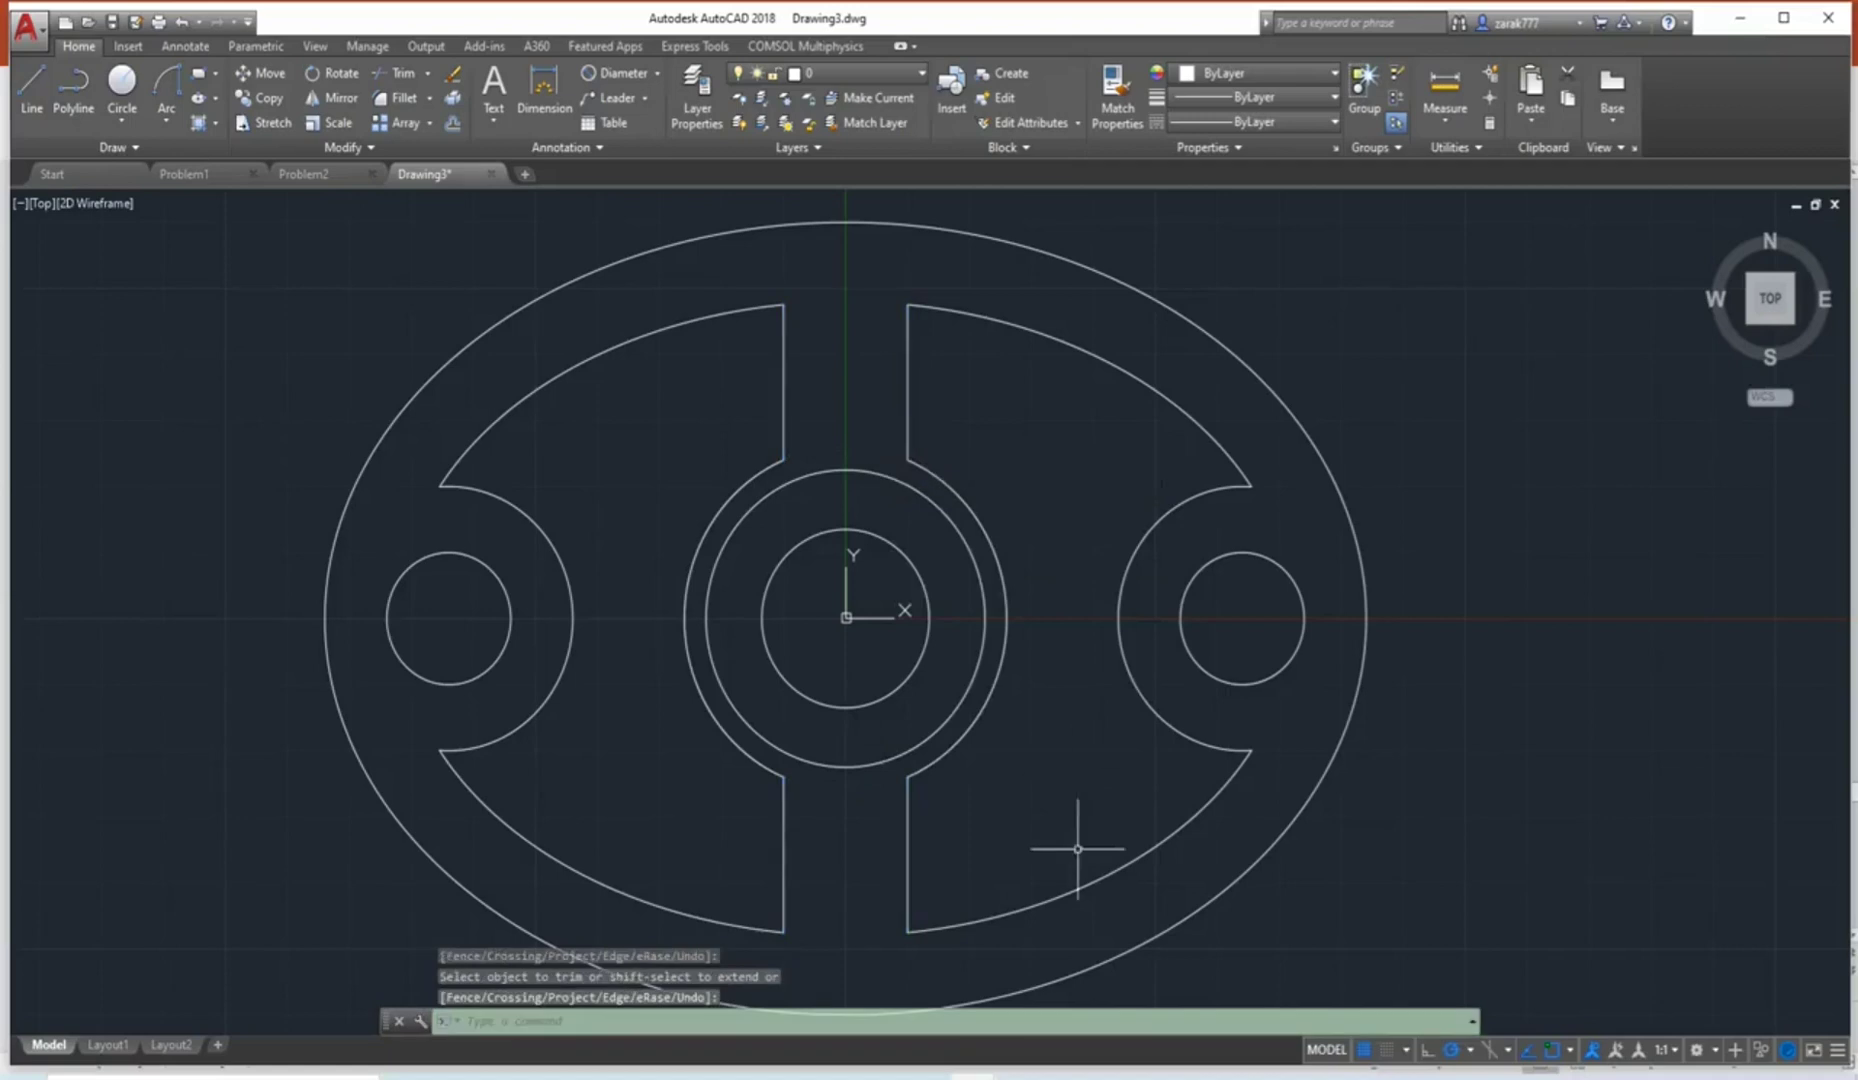
pyautogui.press('Escape')
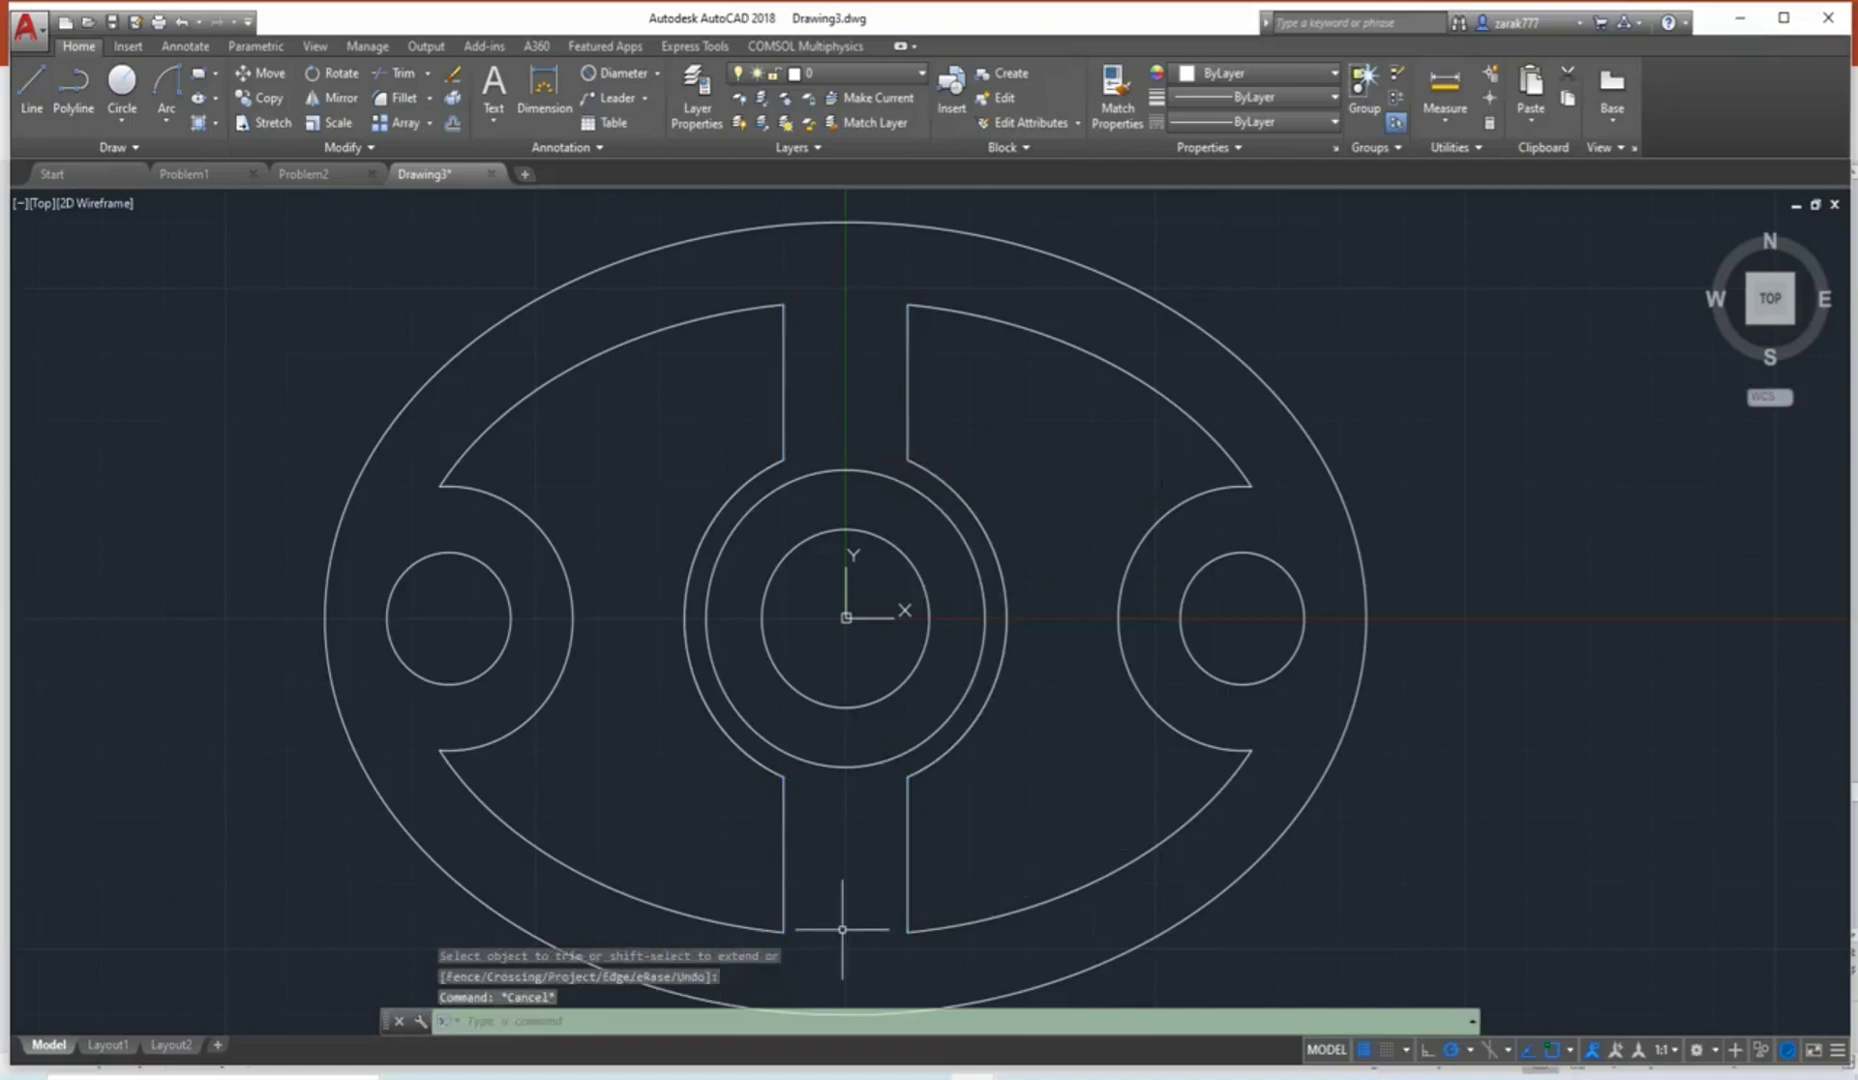
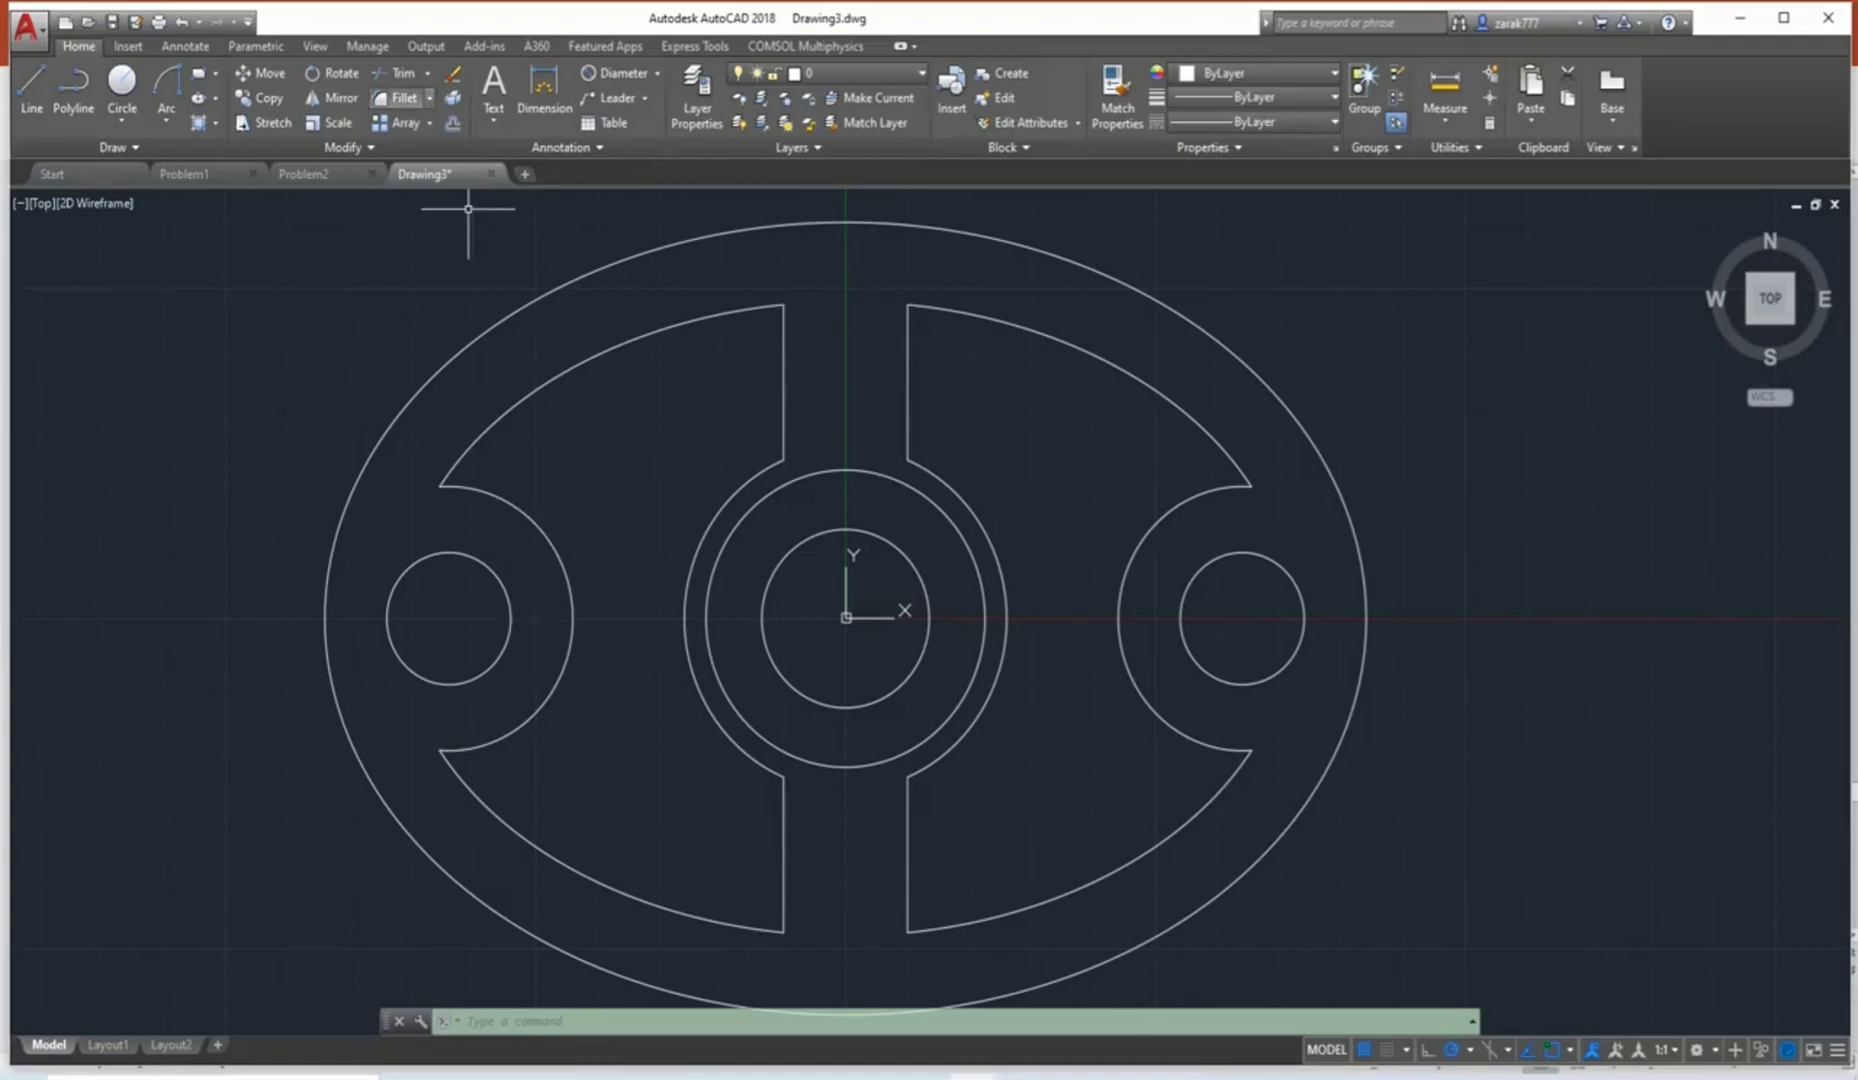
# Fillet the lower-left arc with the arc around the left circle at radius 7.
pyautogui.click(429, 98)
pyautogui.click(418, 130)
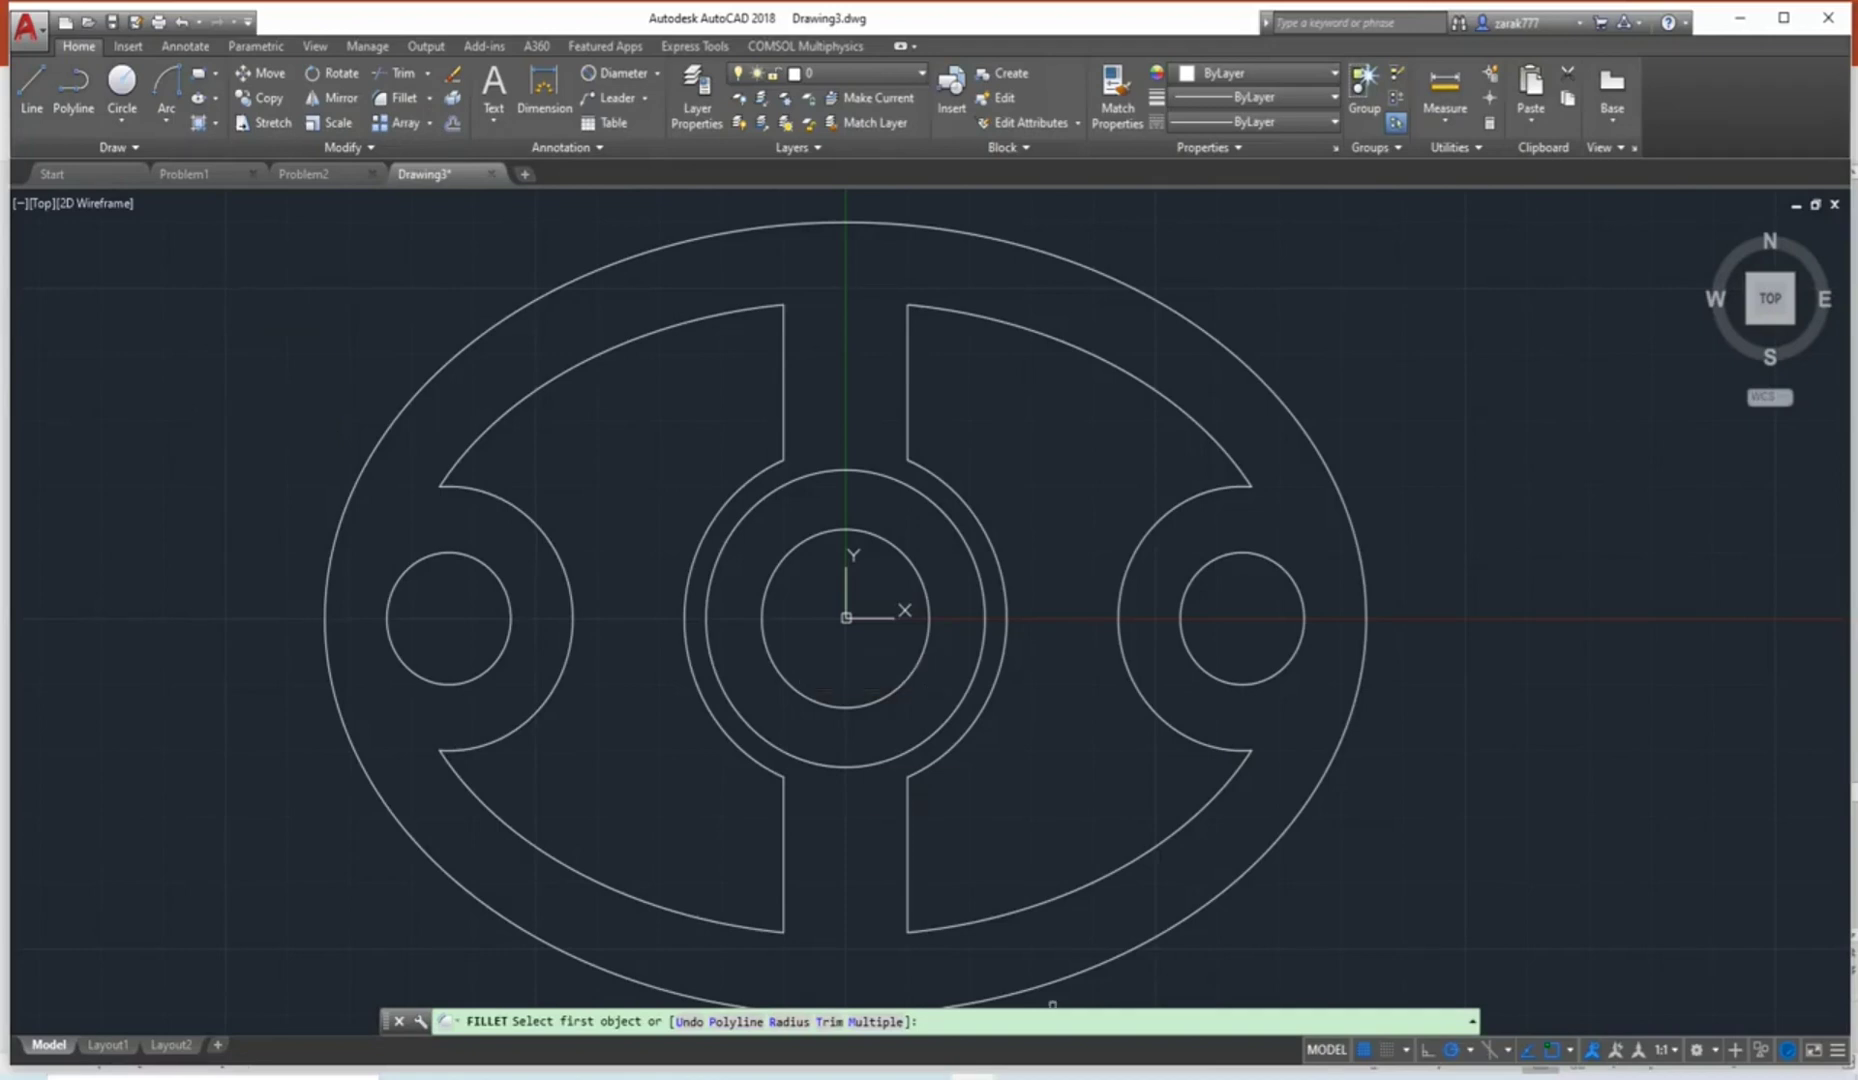
pyautogui.write('r')
pyautogui.press('Return')
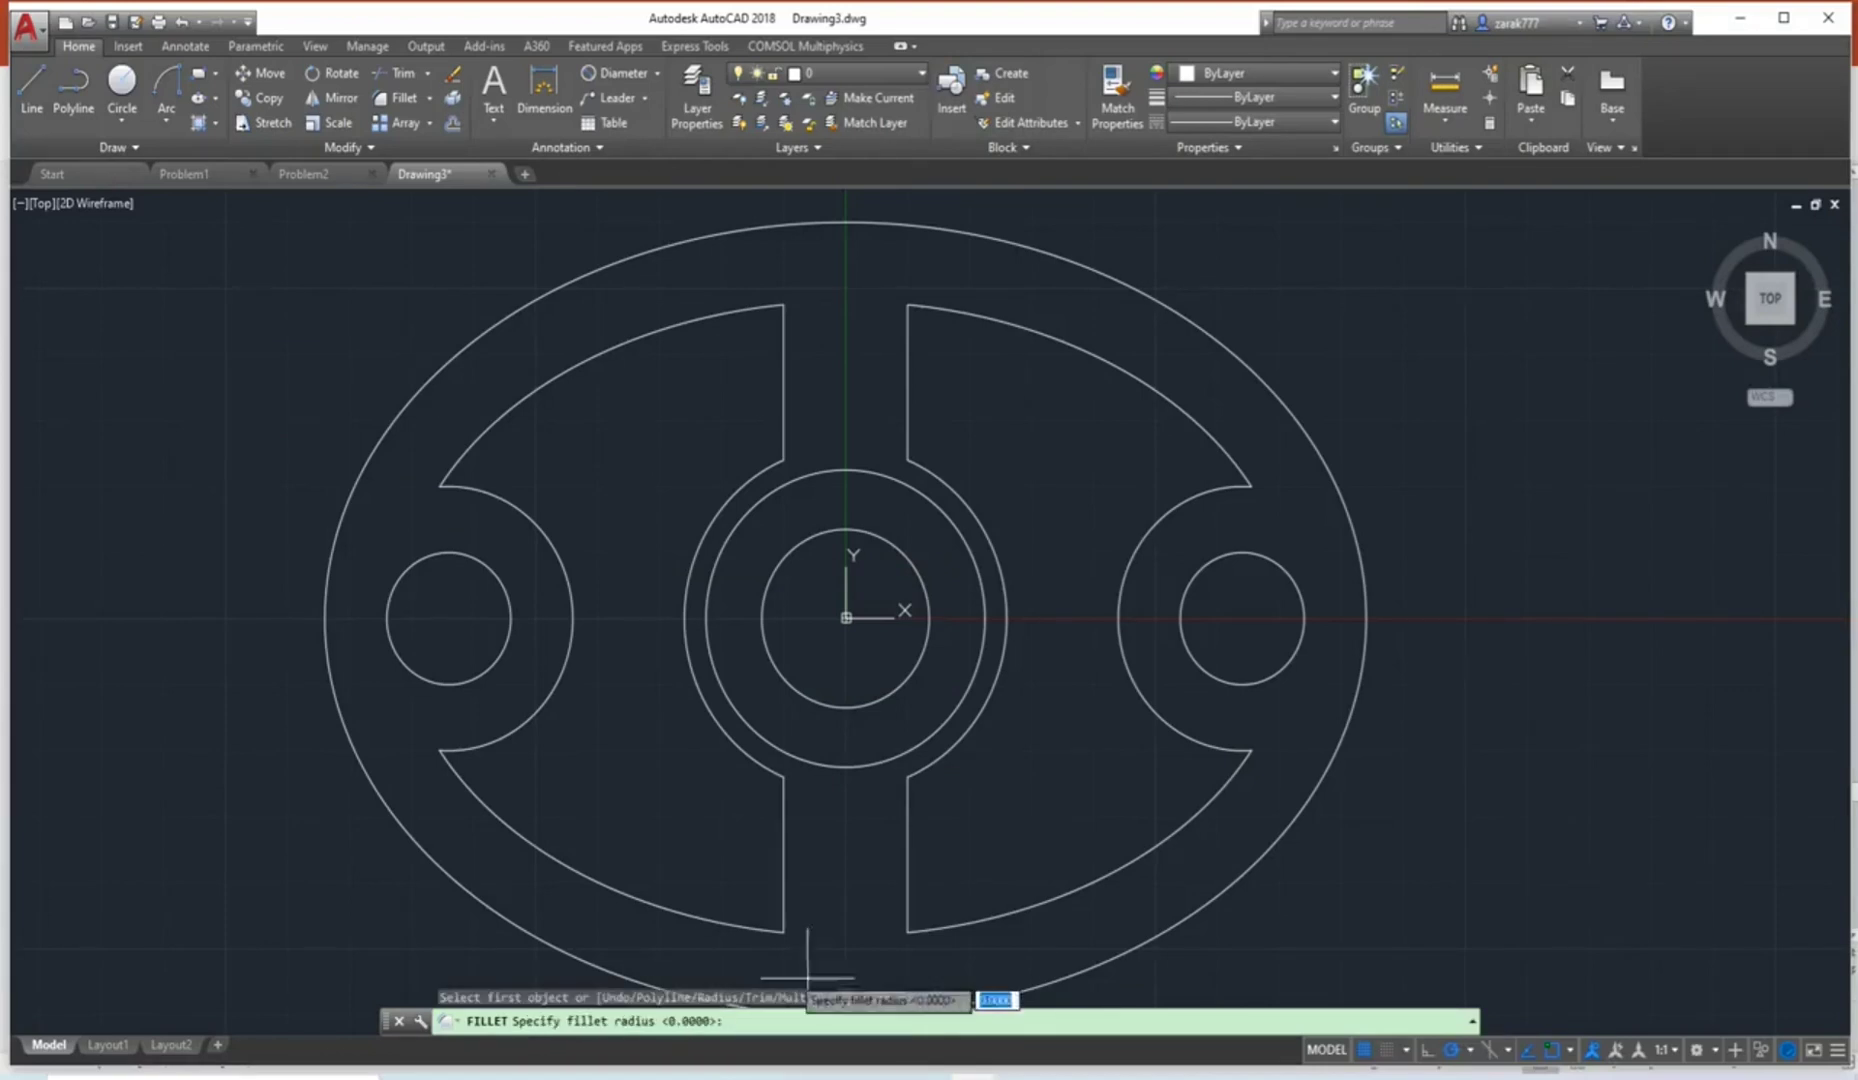
pyautogui.write('7')
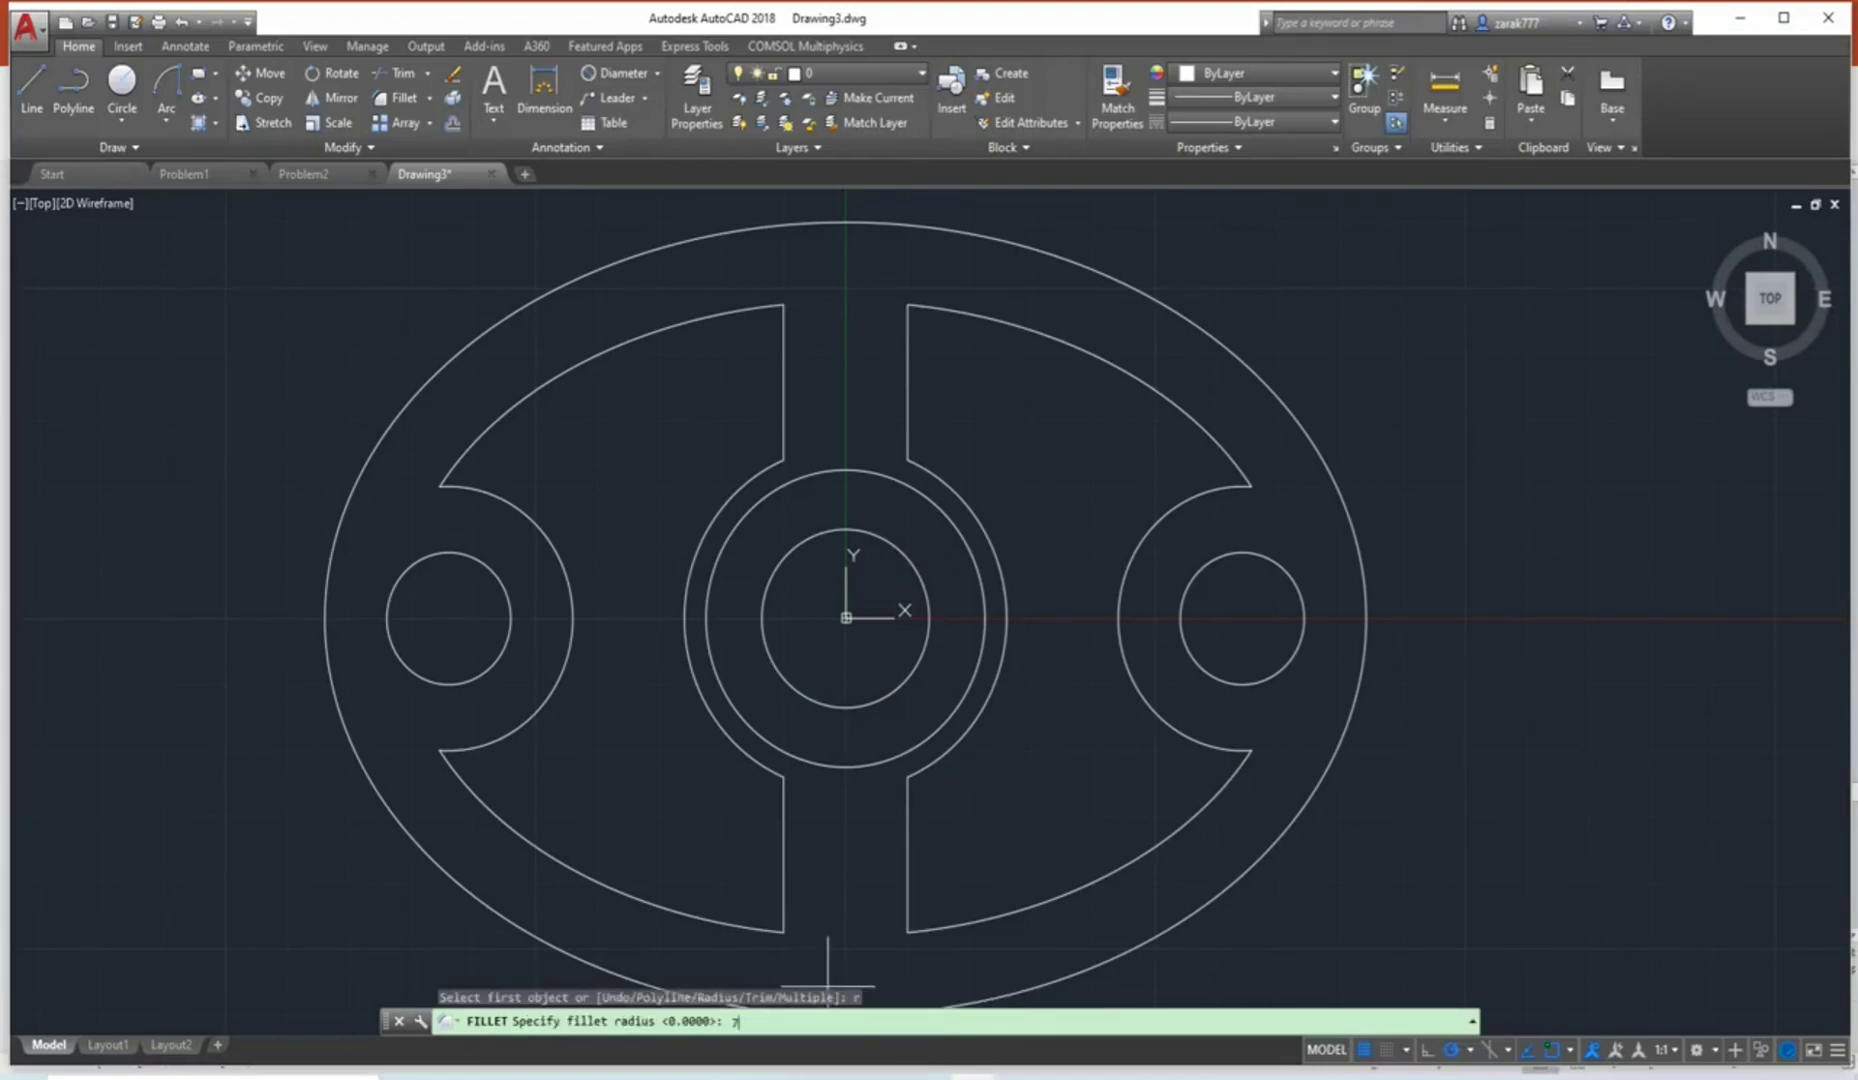
pyautogui.press('Return')
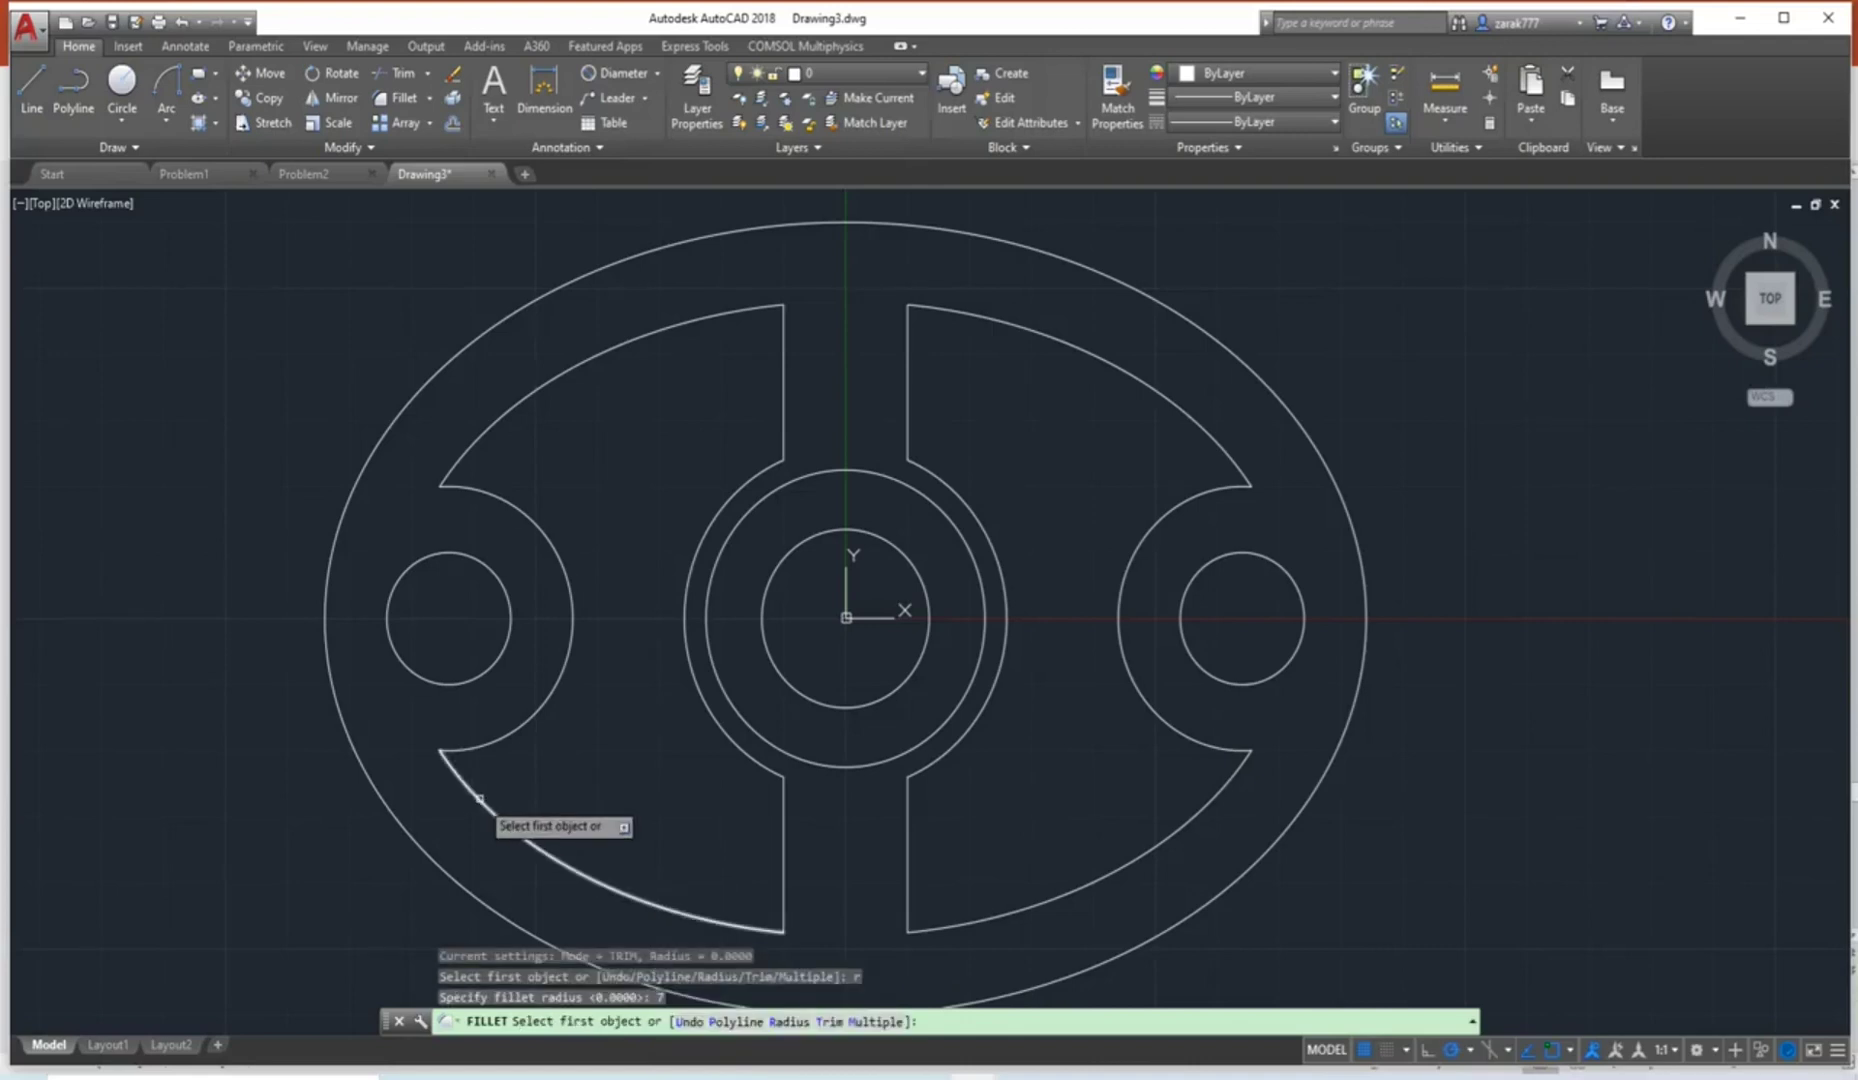
pyautogui.click(479, 798)
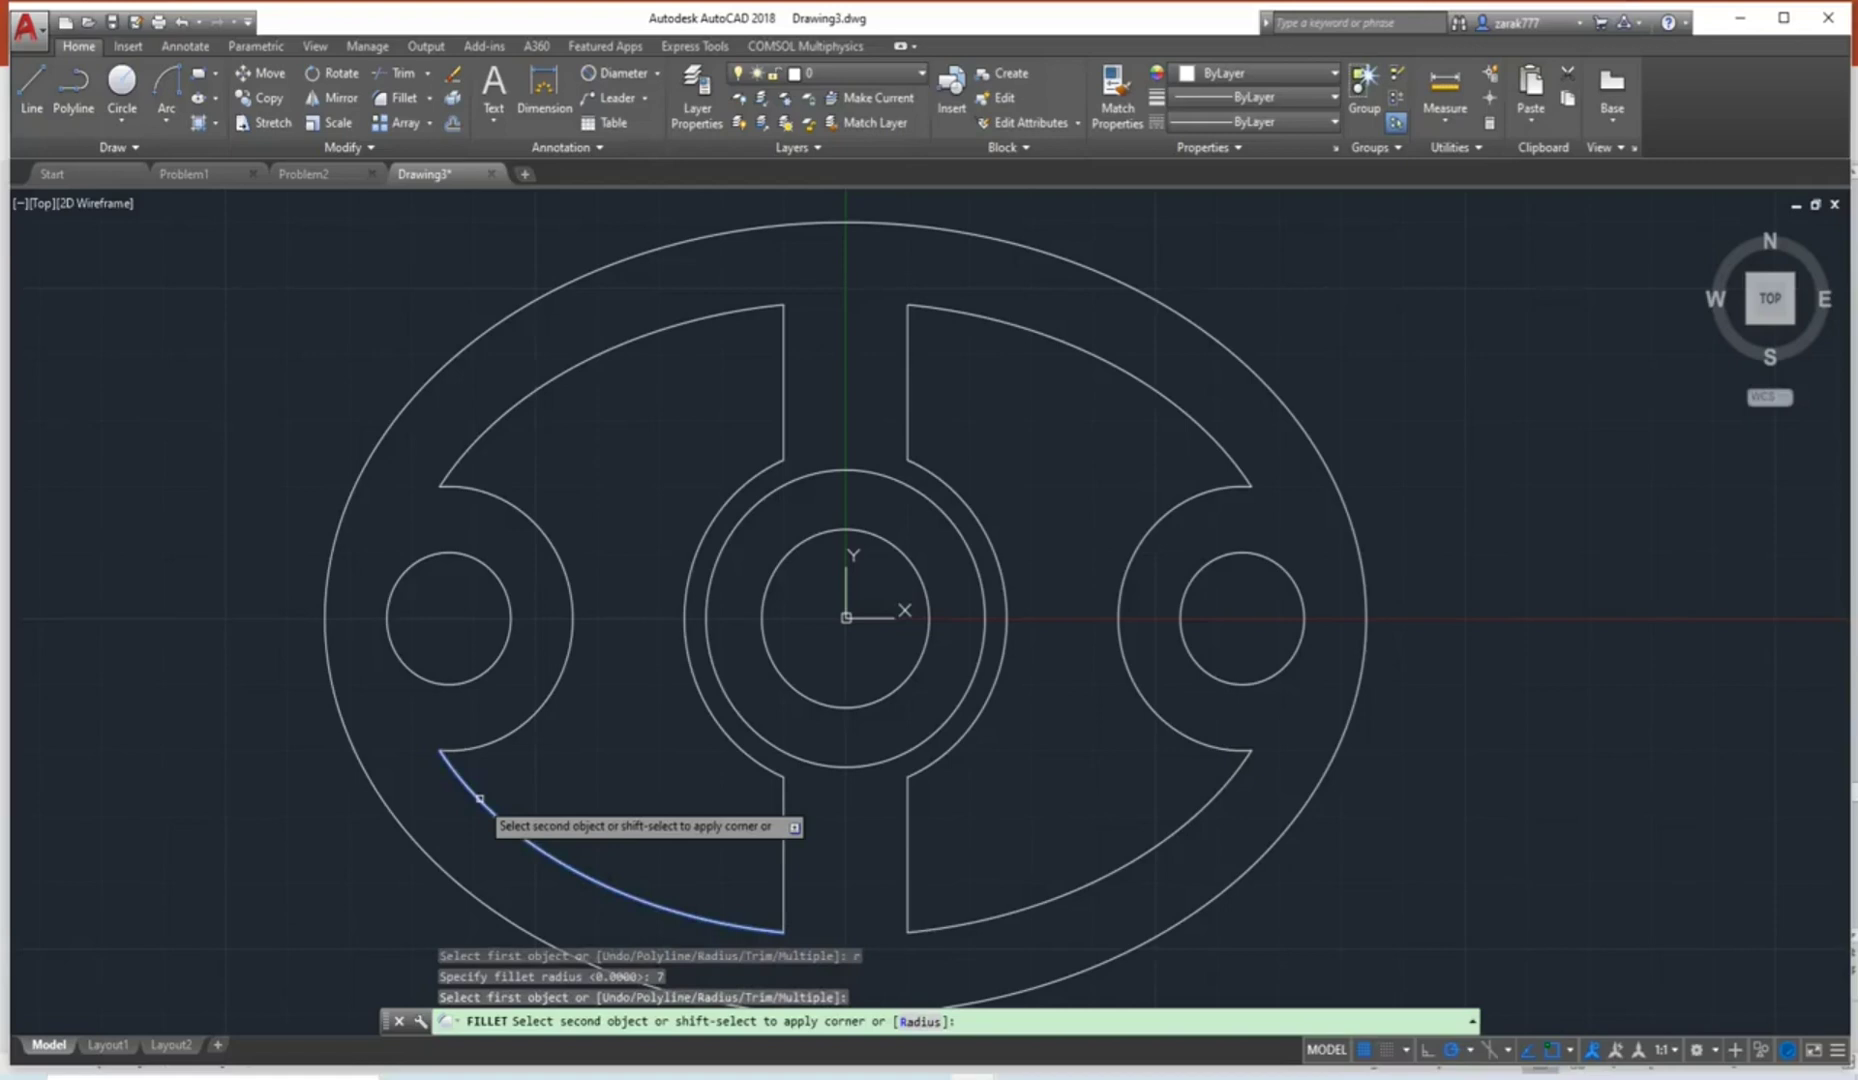
pyautogui.click(511, 726)
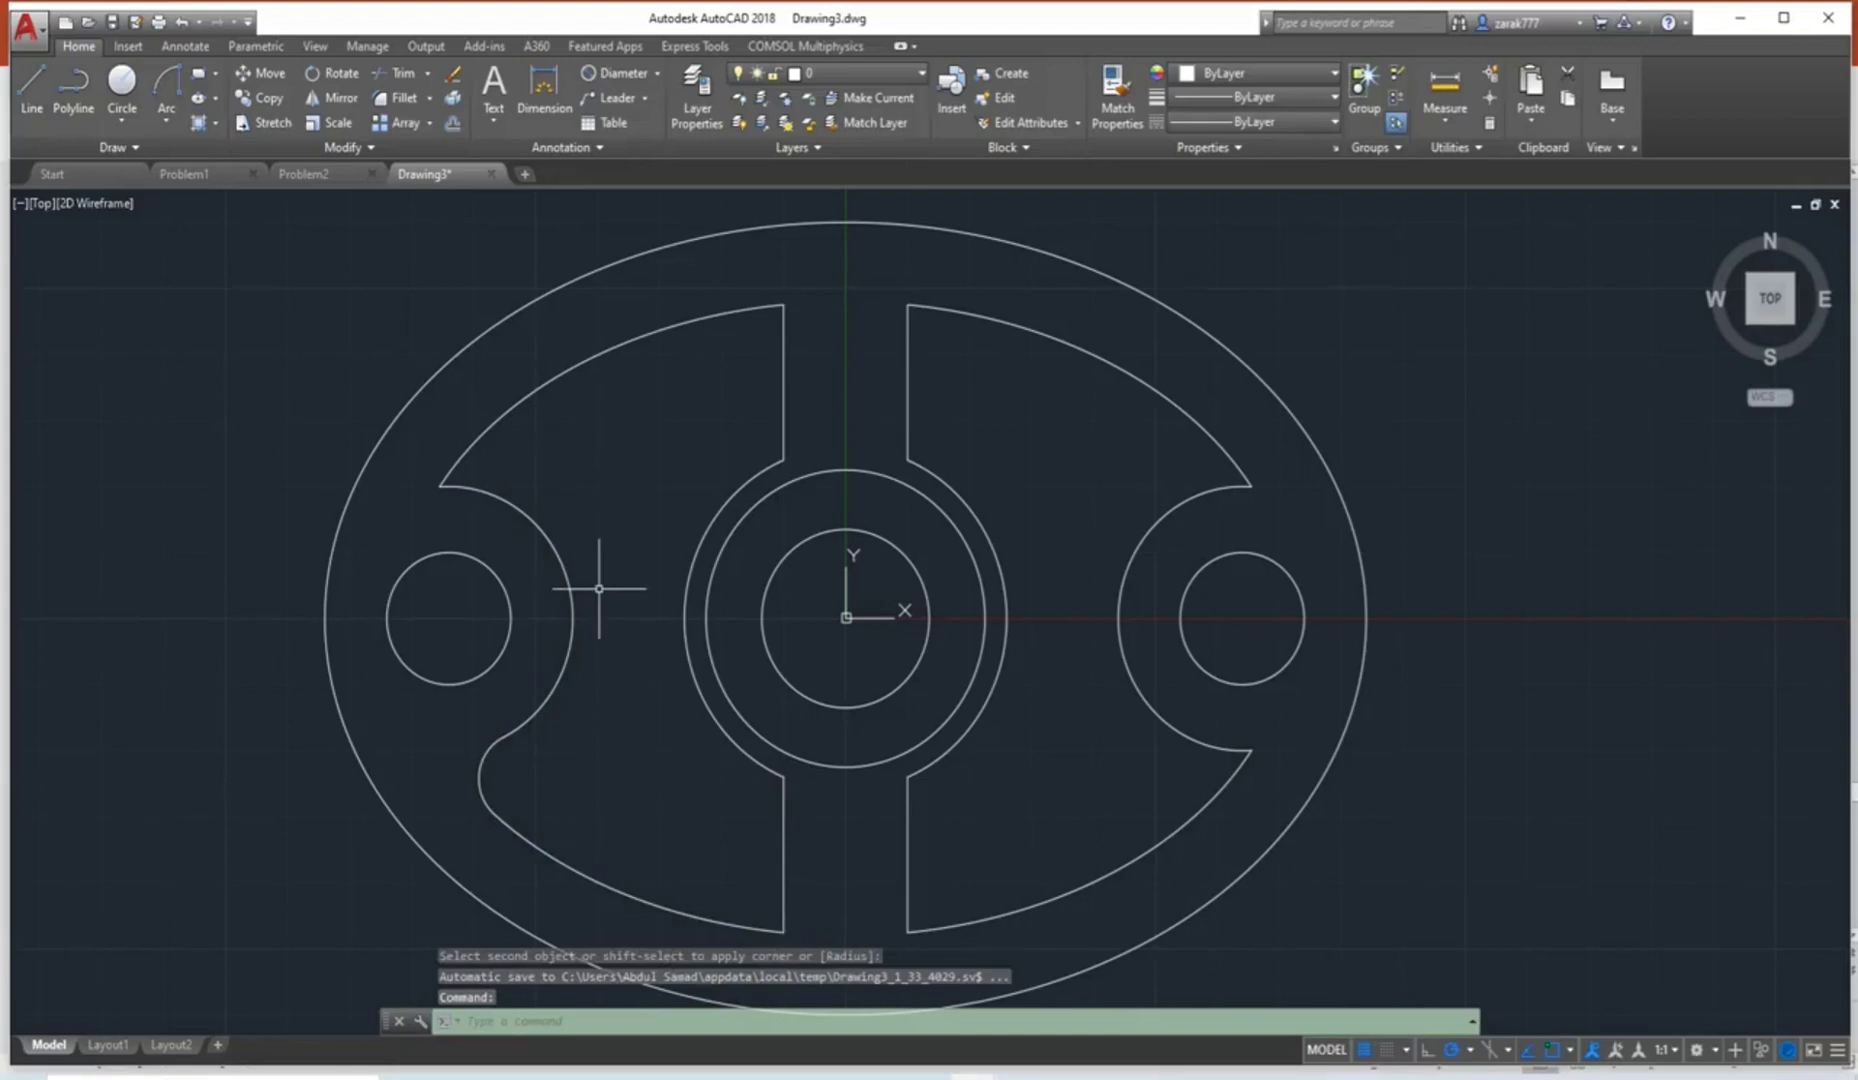
# Round the upper corner between the left circle's arc and the upper-left arc, radius 7.
pyautogui.press('space')
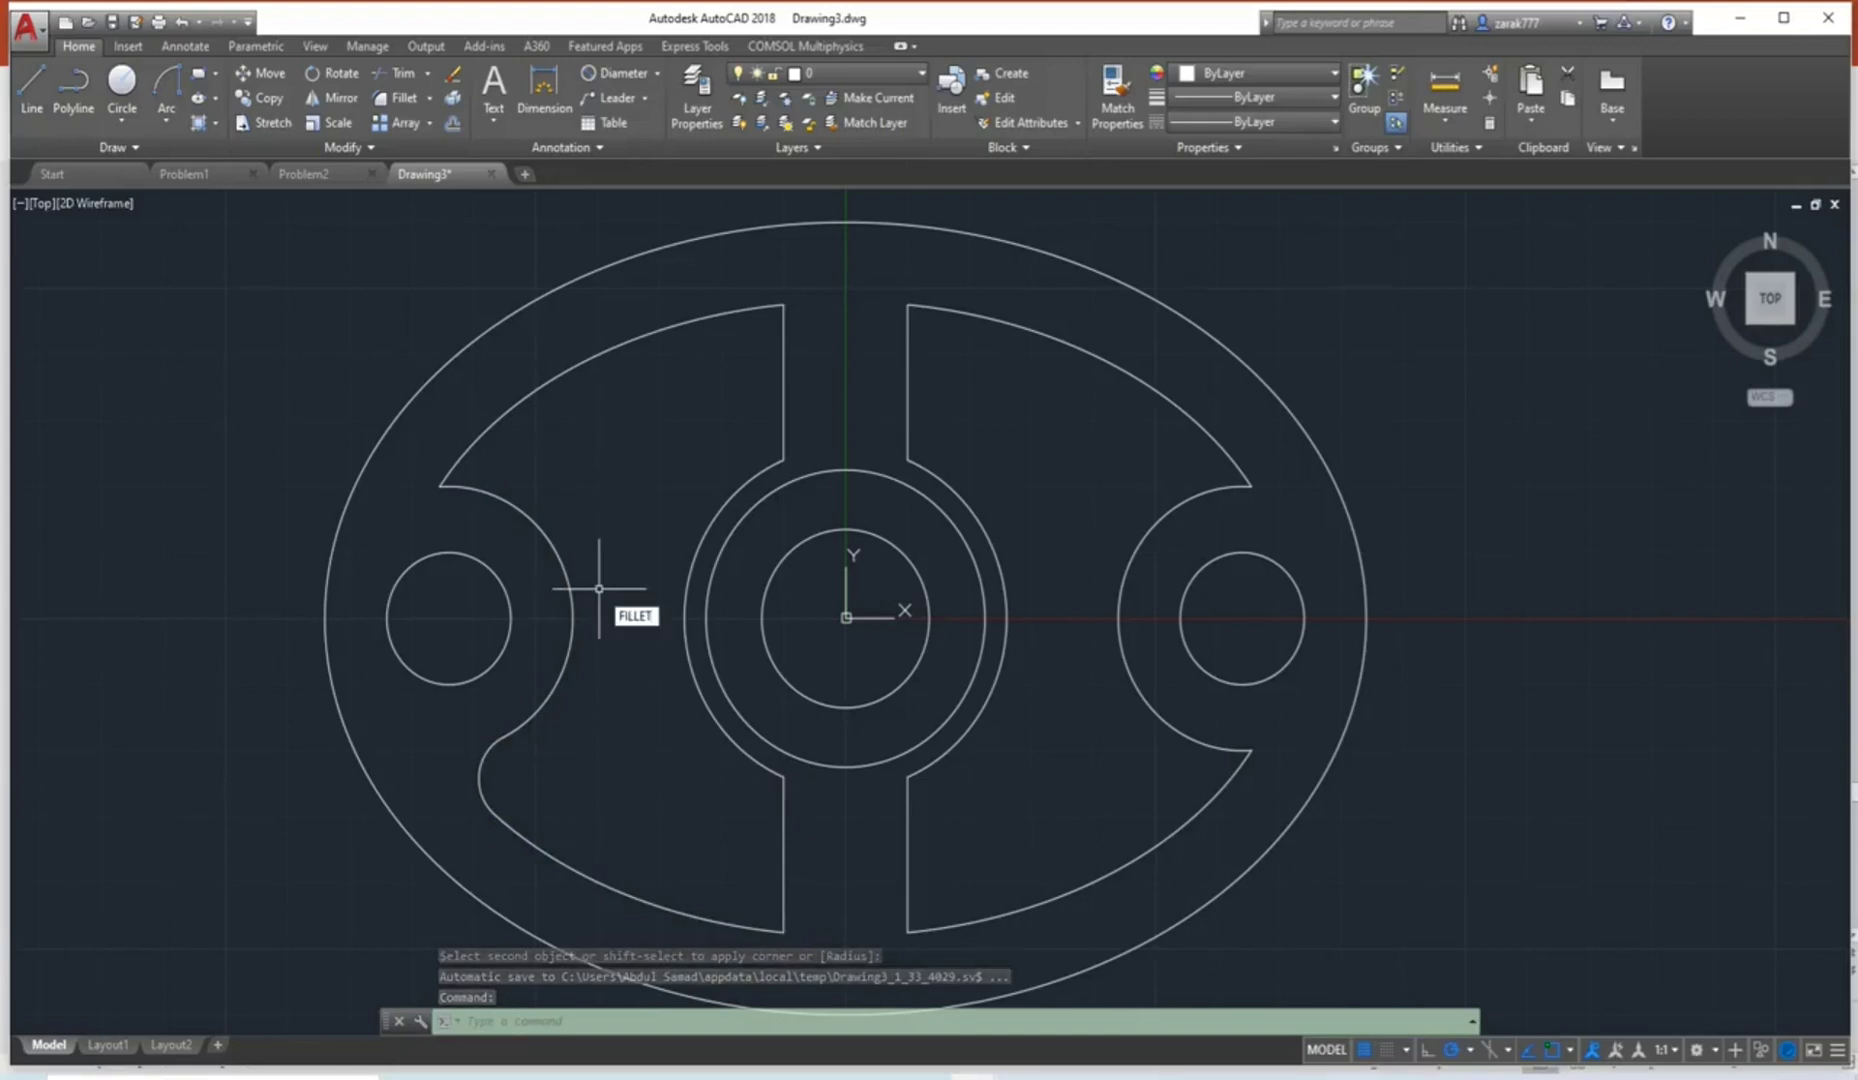
pyautogui.press('Return')
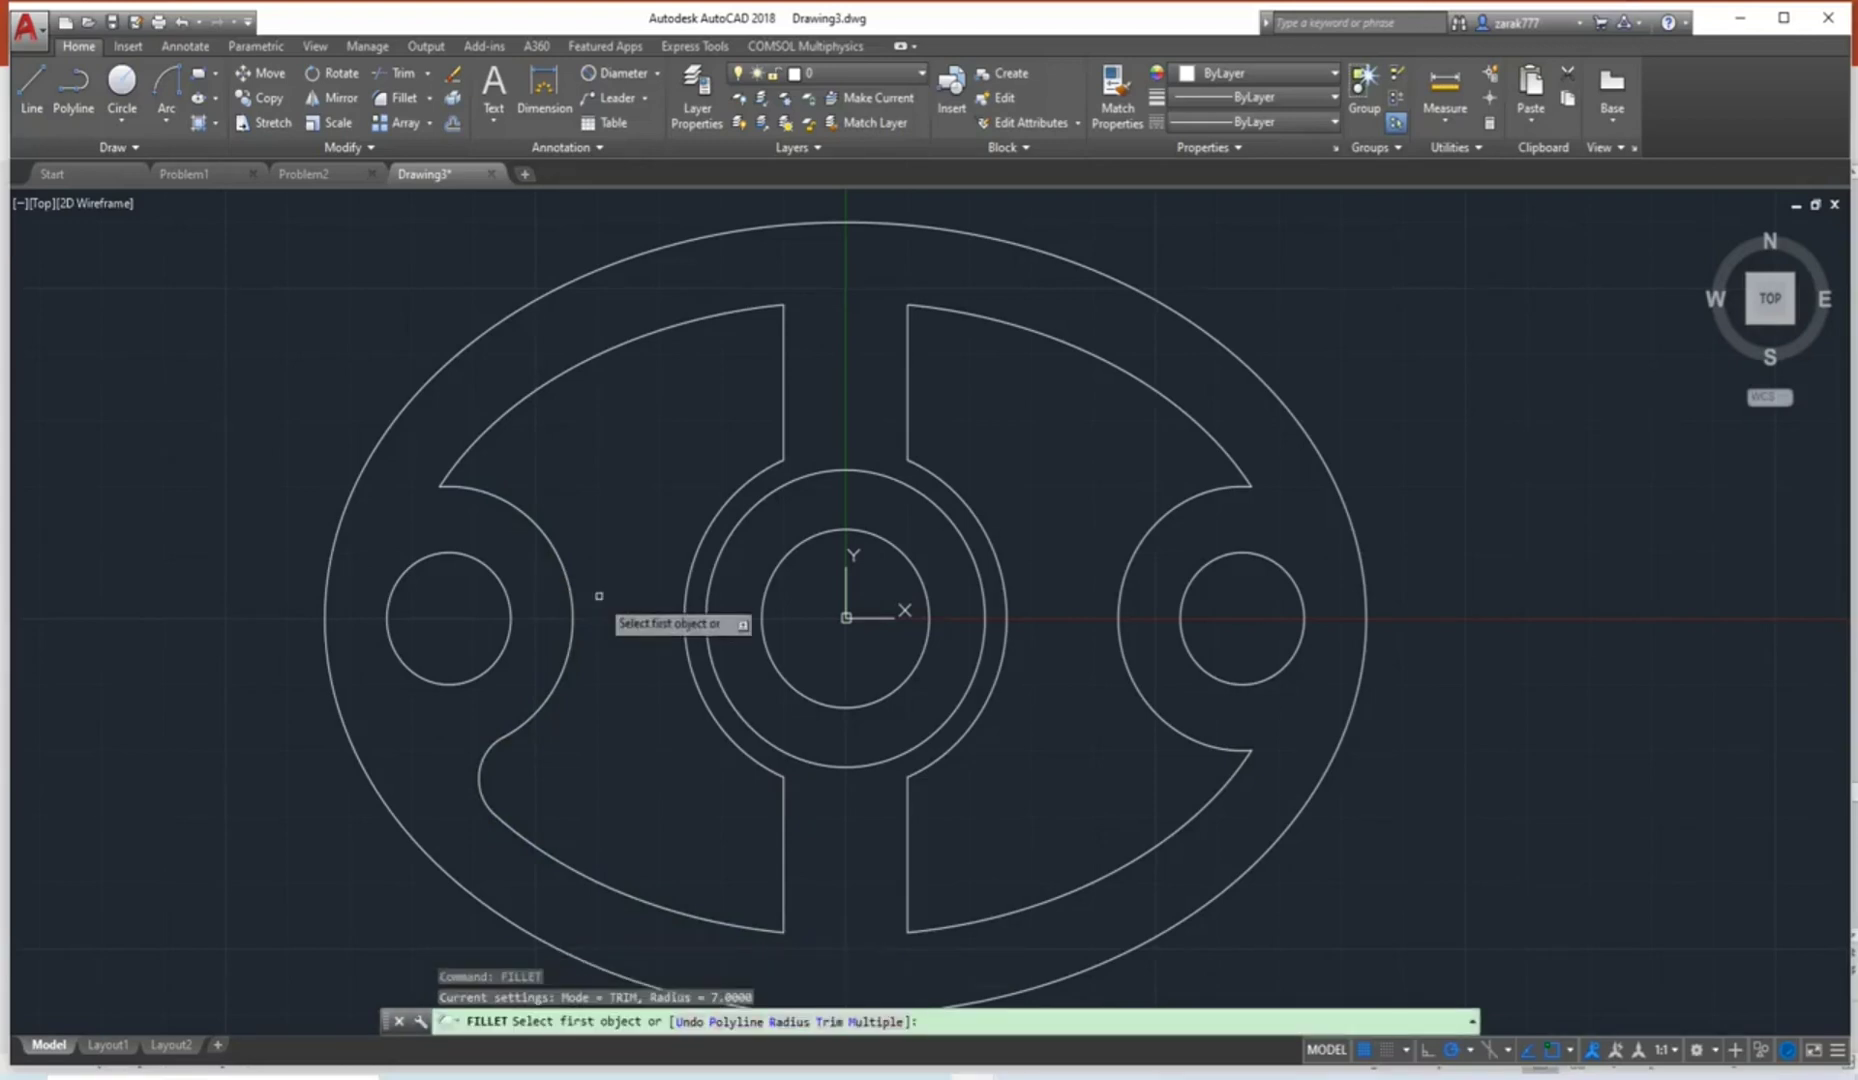
pyautogui.write('r')
pyautogui.press('Return')
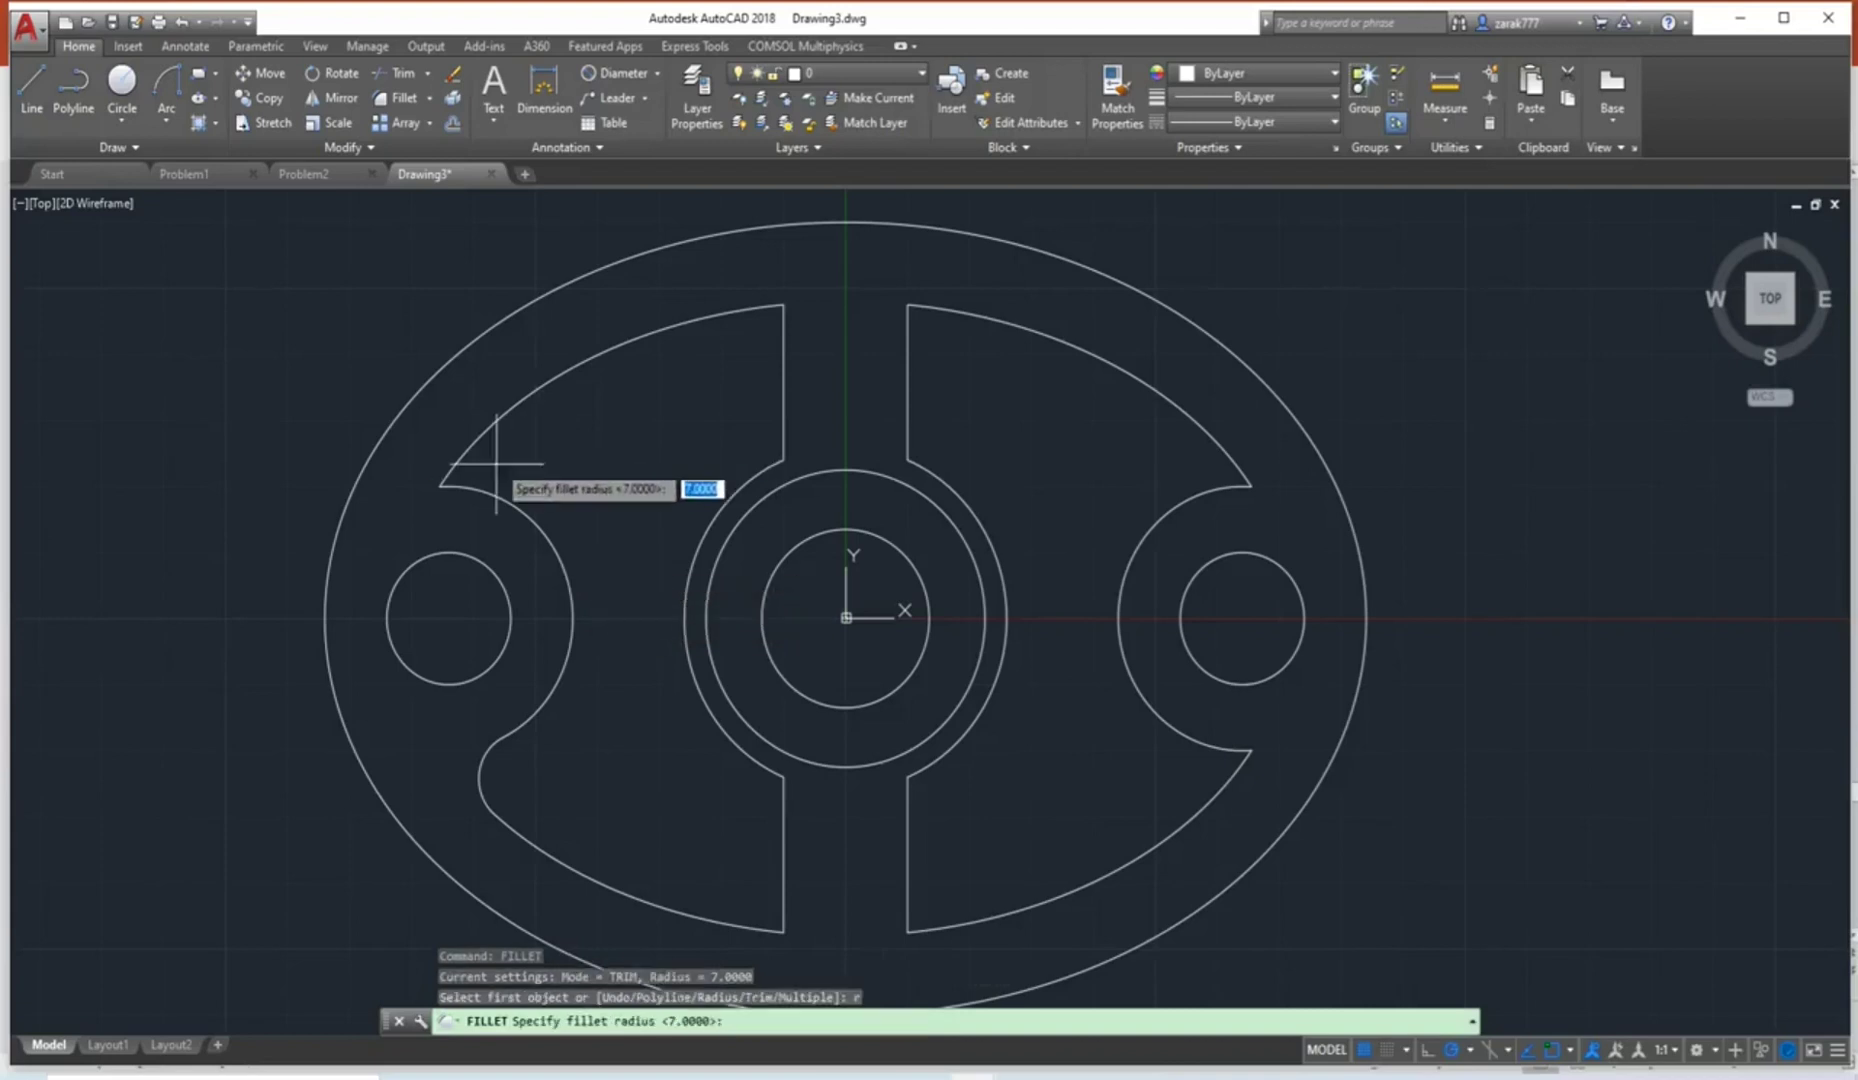
pyautogui.press('Return')
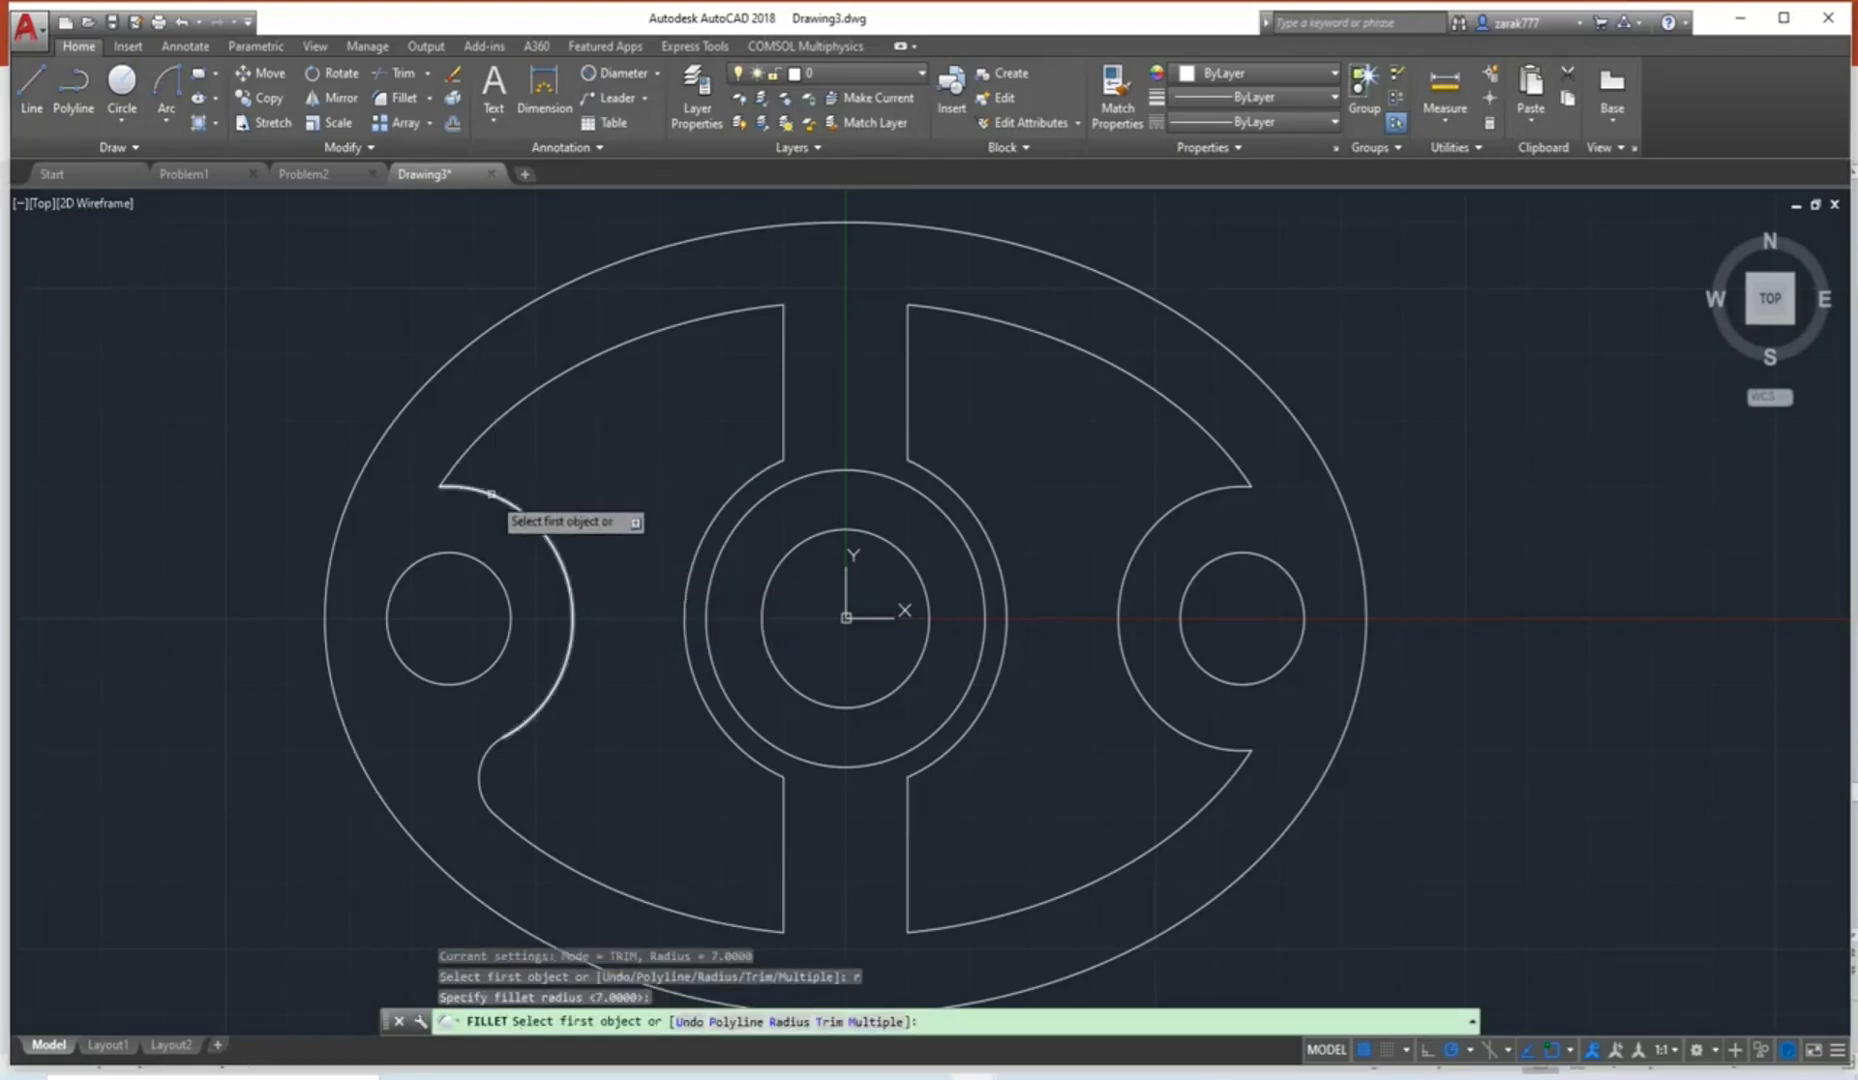
pyautogui.click(490, 493)
pyautogui.click(480, 435)
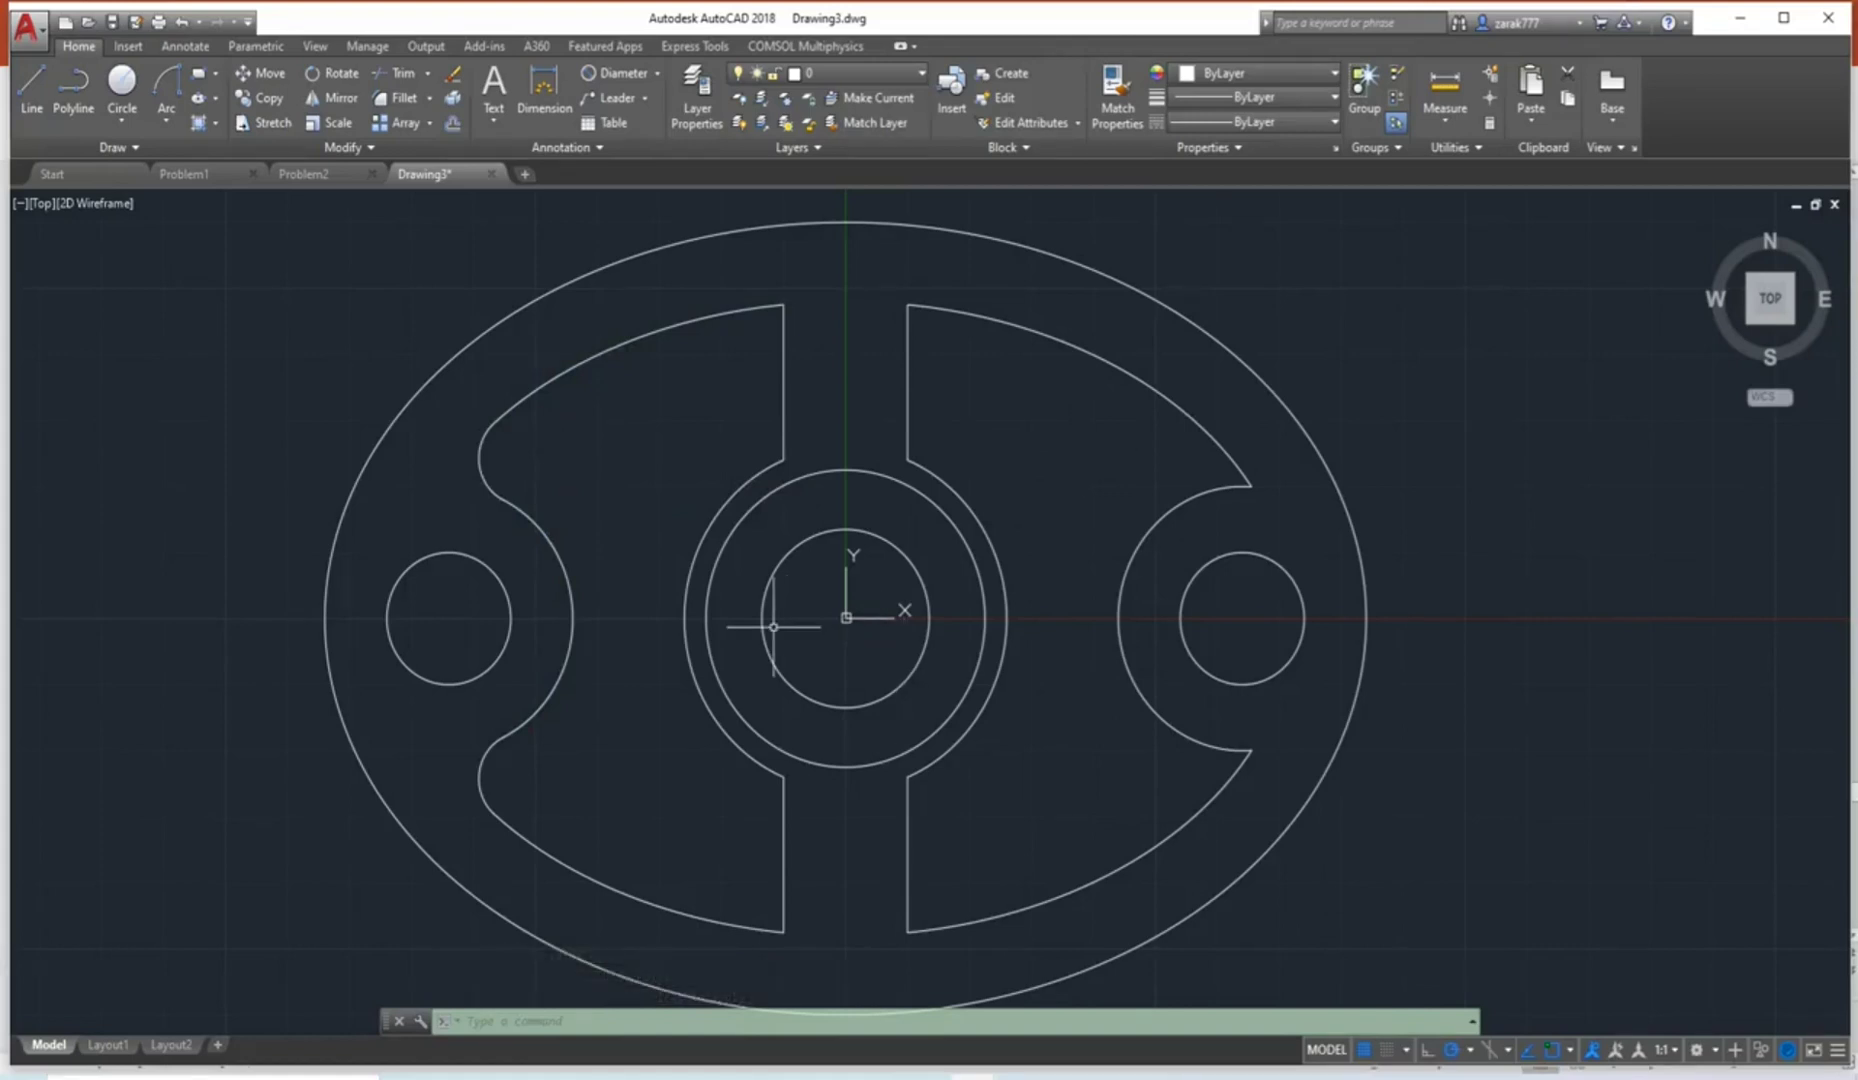
# Fillet the upper-left arc with the adjacent vertical edge at radius 7.
pyautogui.write('FILLET')
pyautogui.press('Return')
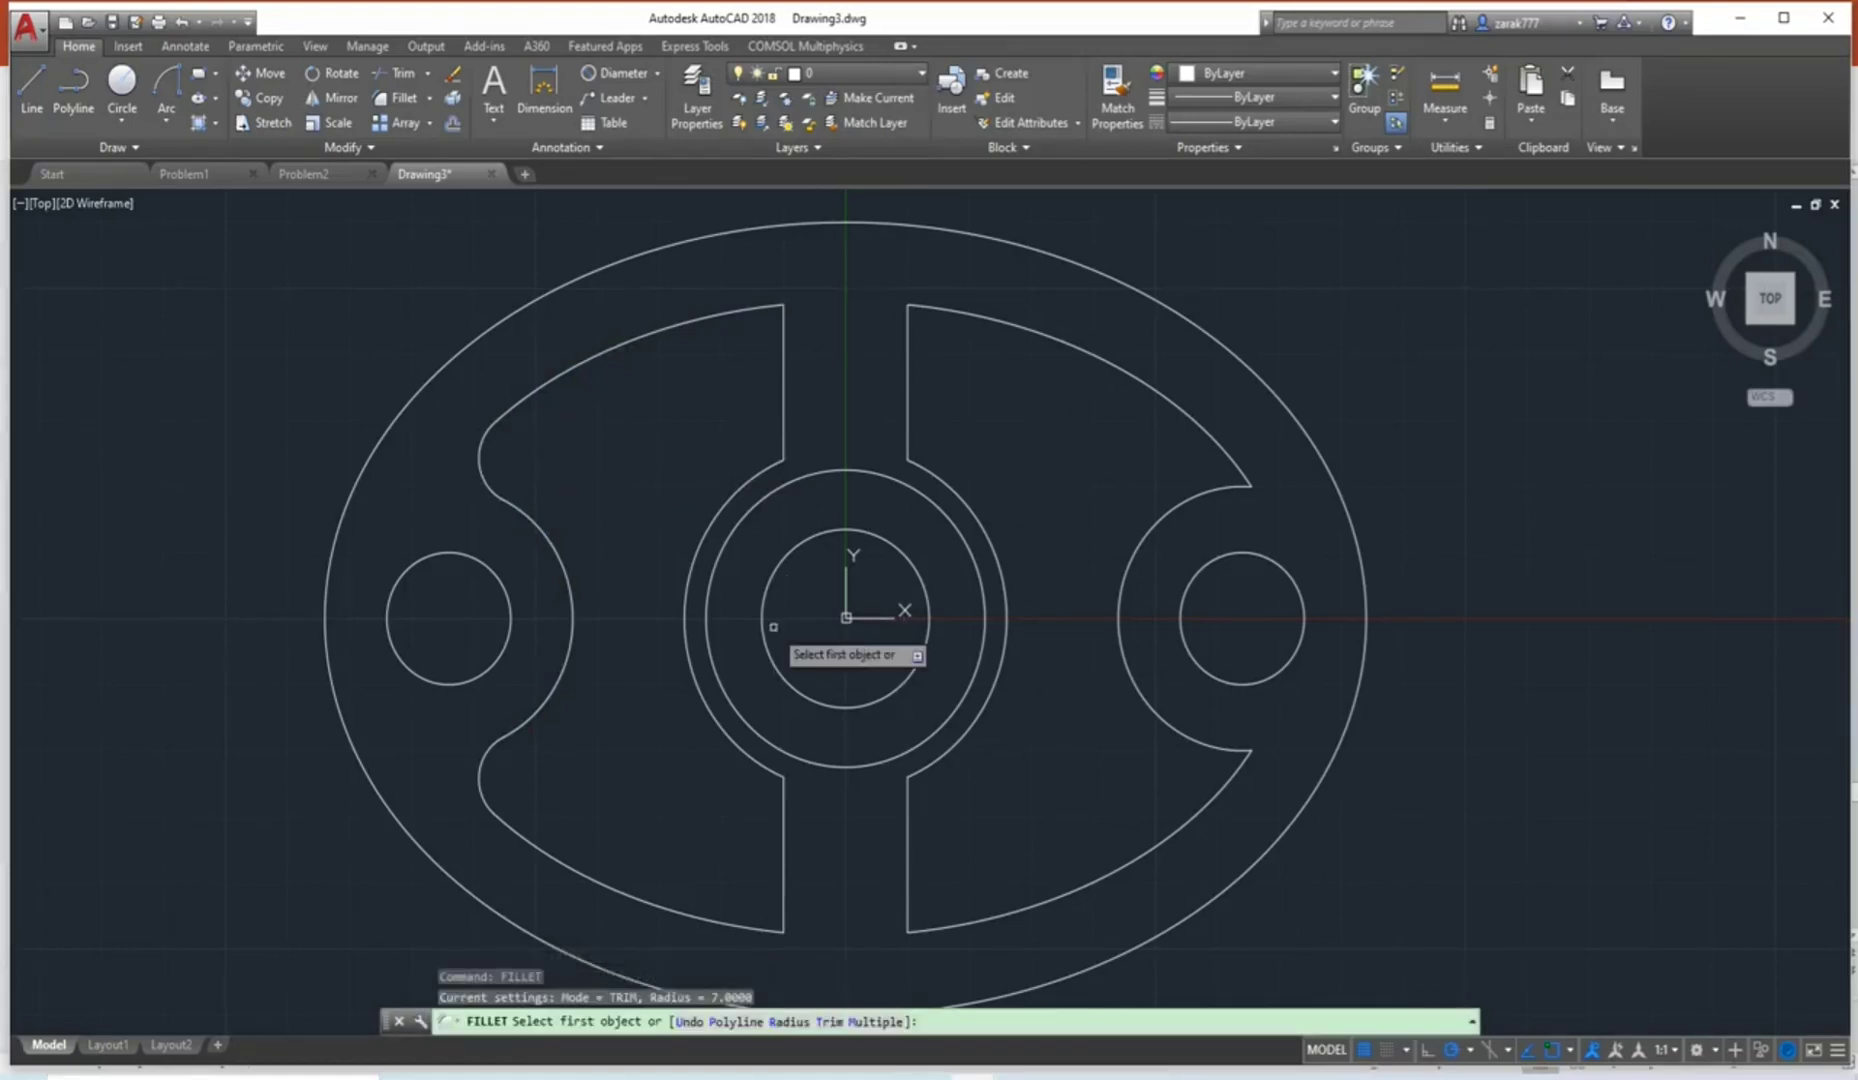
pyautogui.write('r')
pyautogui.press('Return')
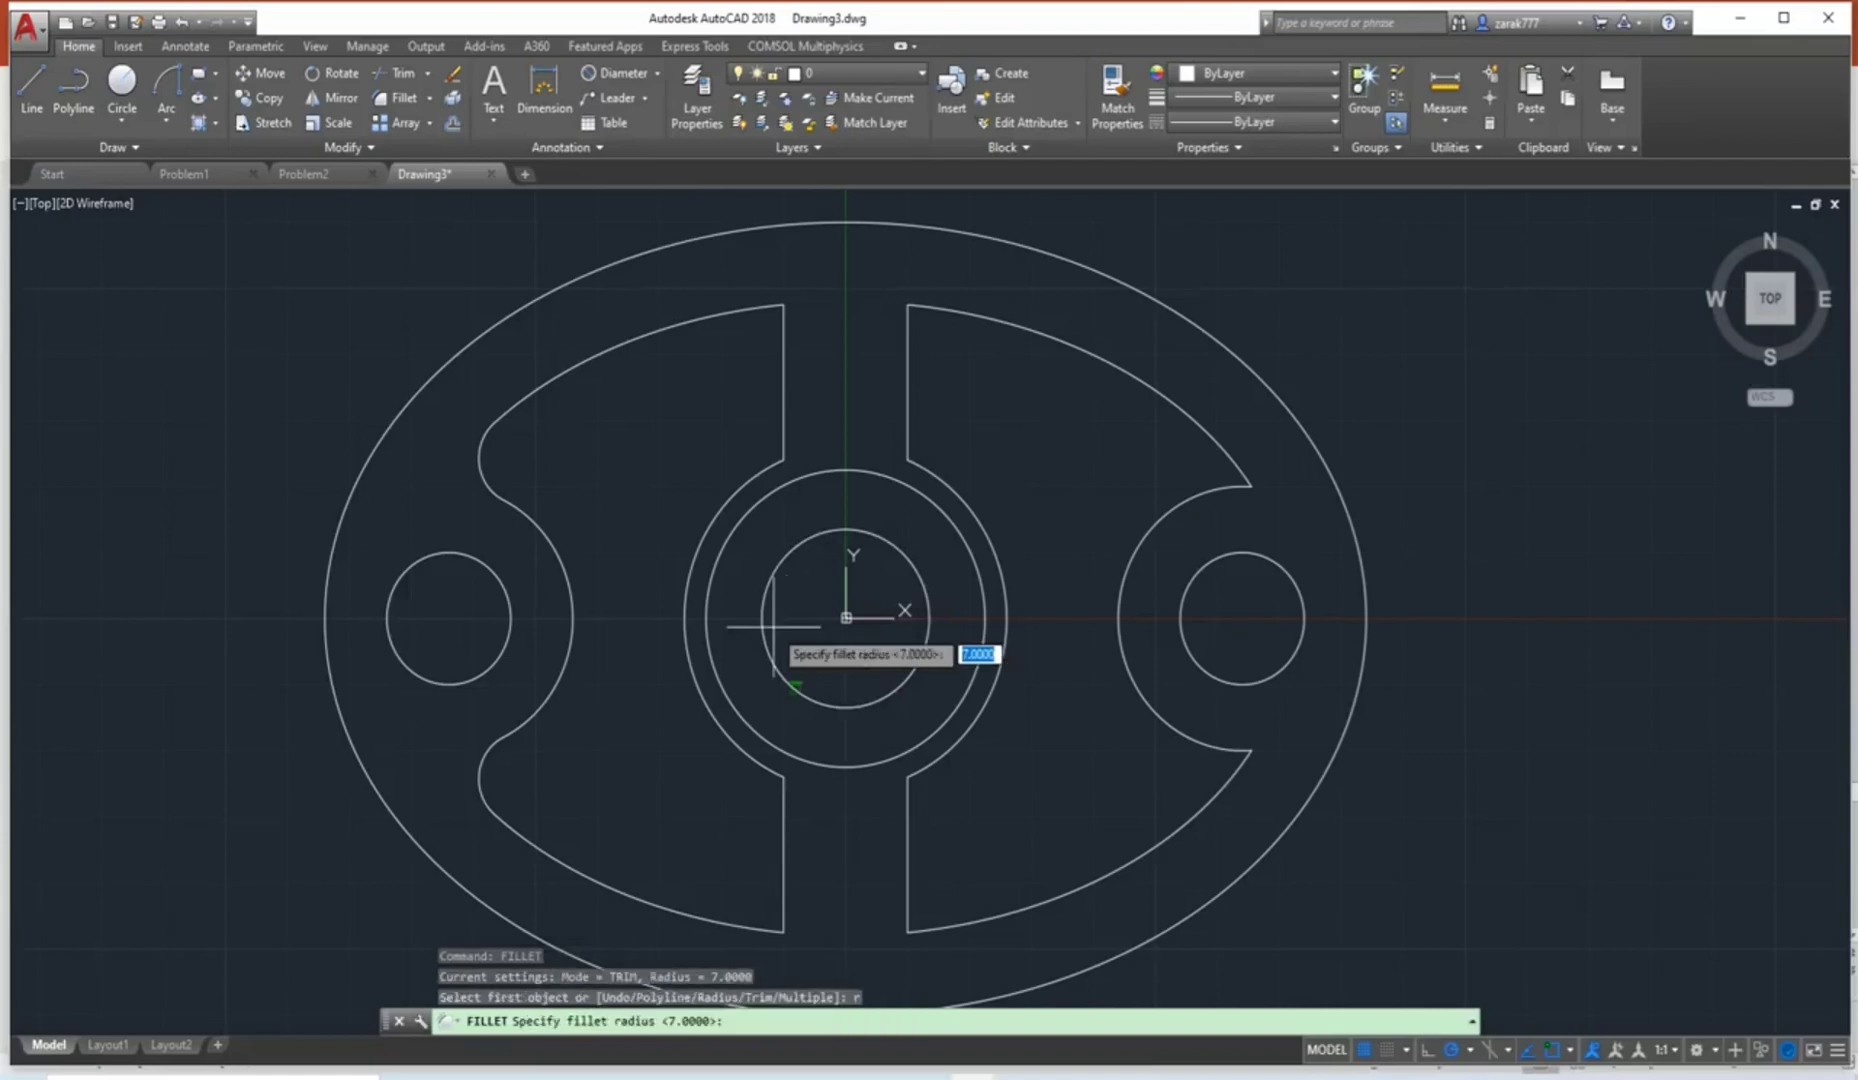
pyautogui.press('Return')
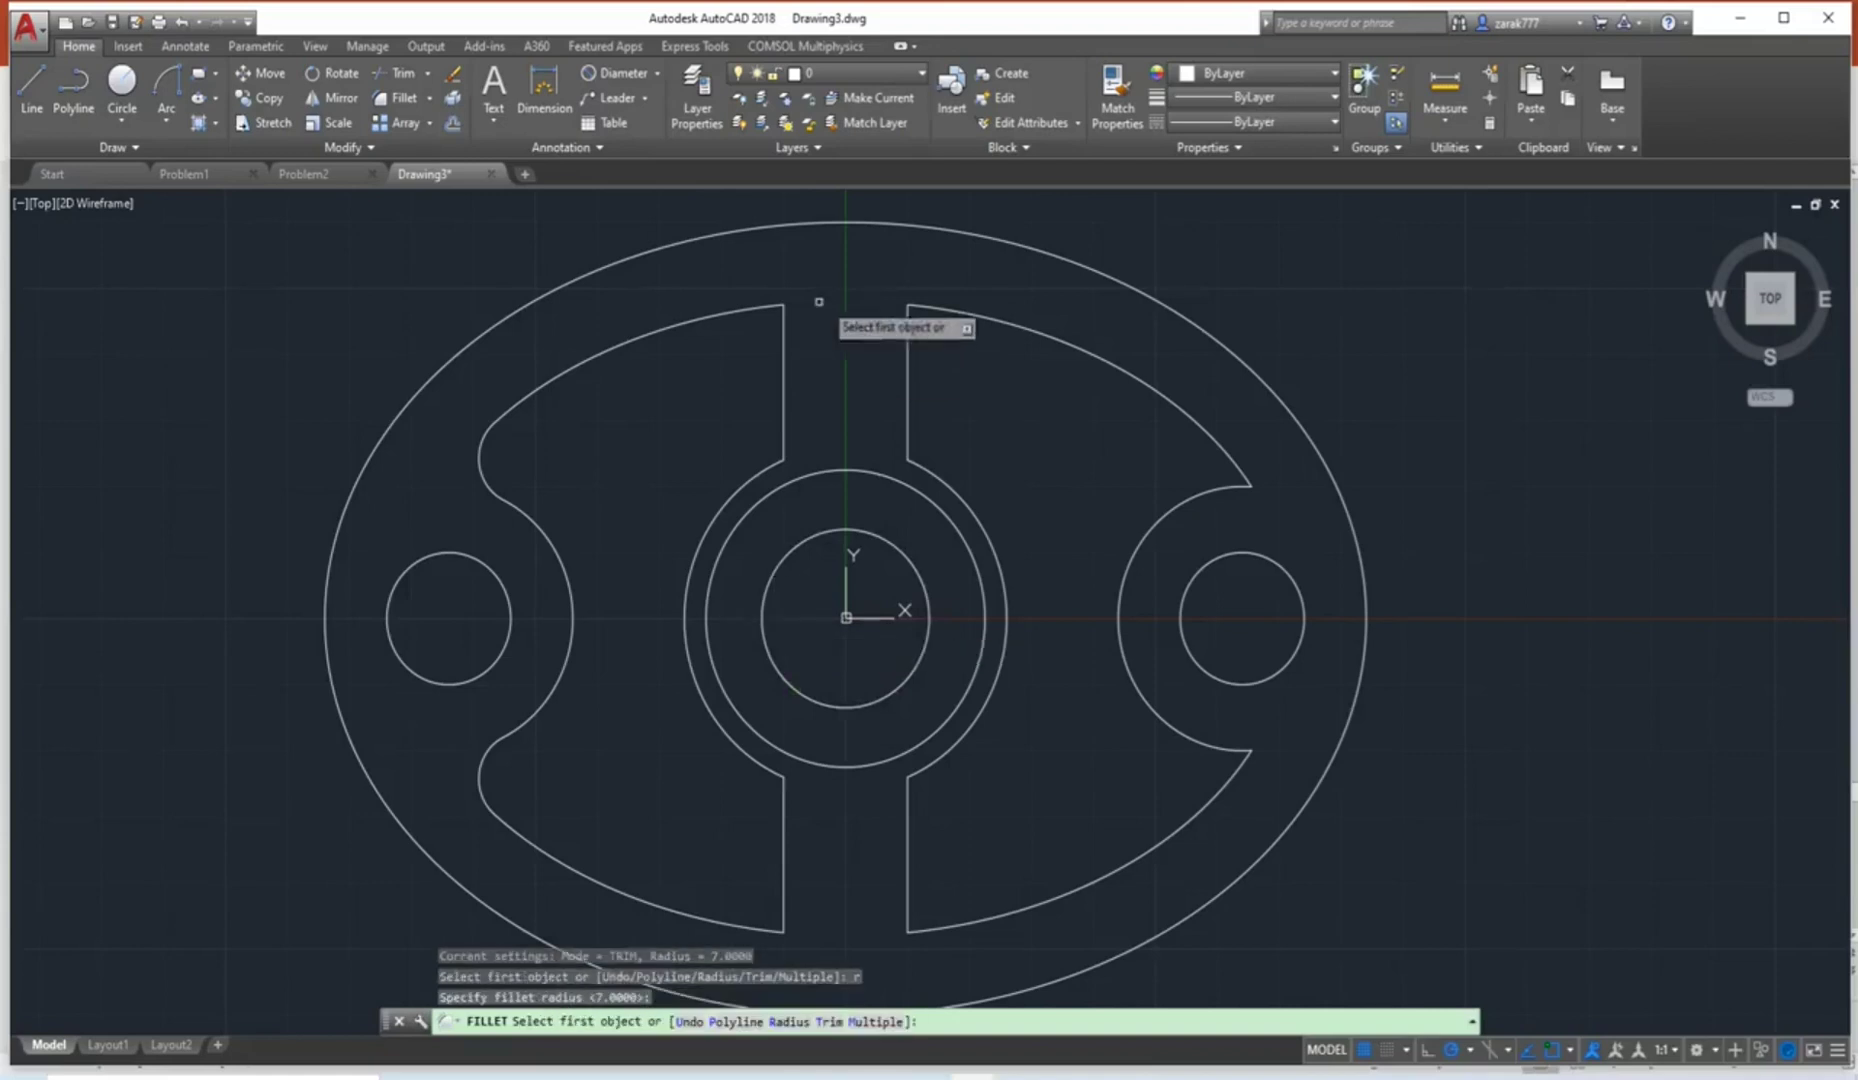
pyautogui.click(767, 306)
pyautogui.click(786, 345)
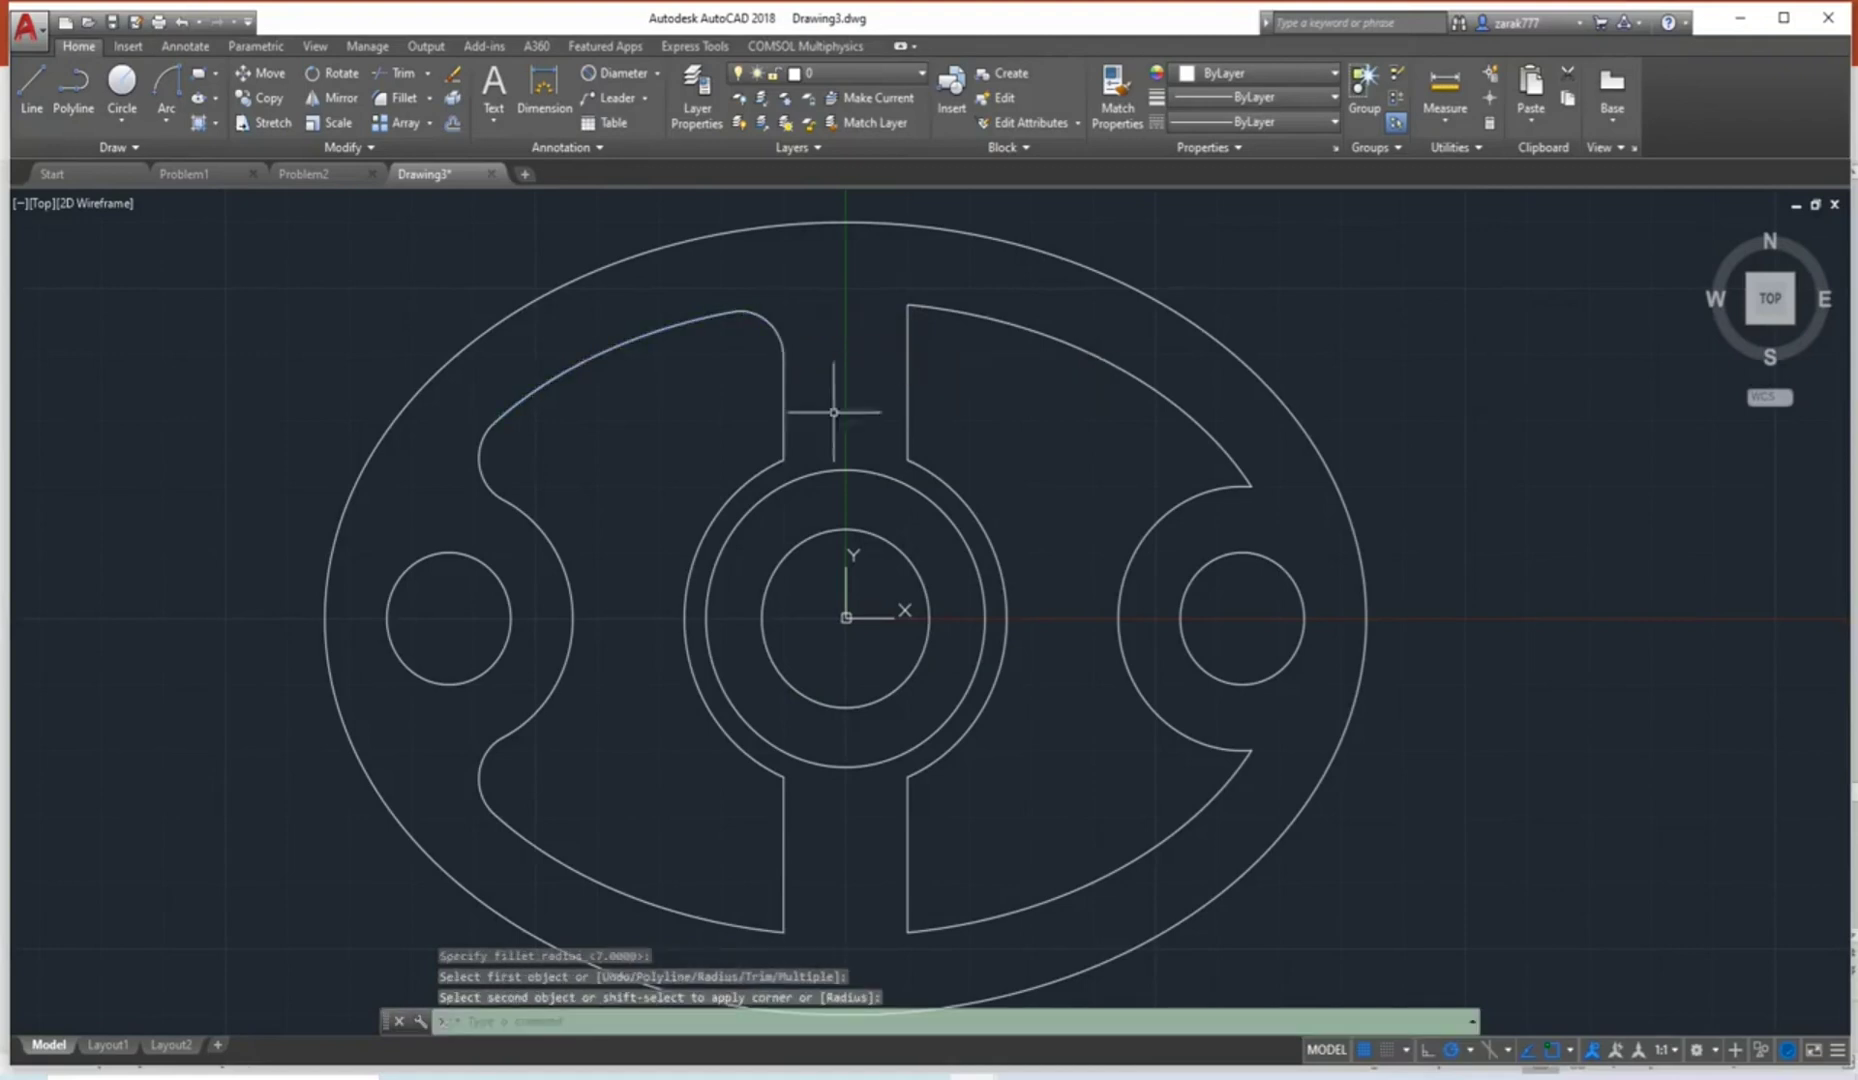
# Round the corner between the lower vertical edge and the bottom arc at radius 7.
pyautogui.press('Return')
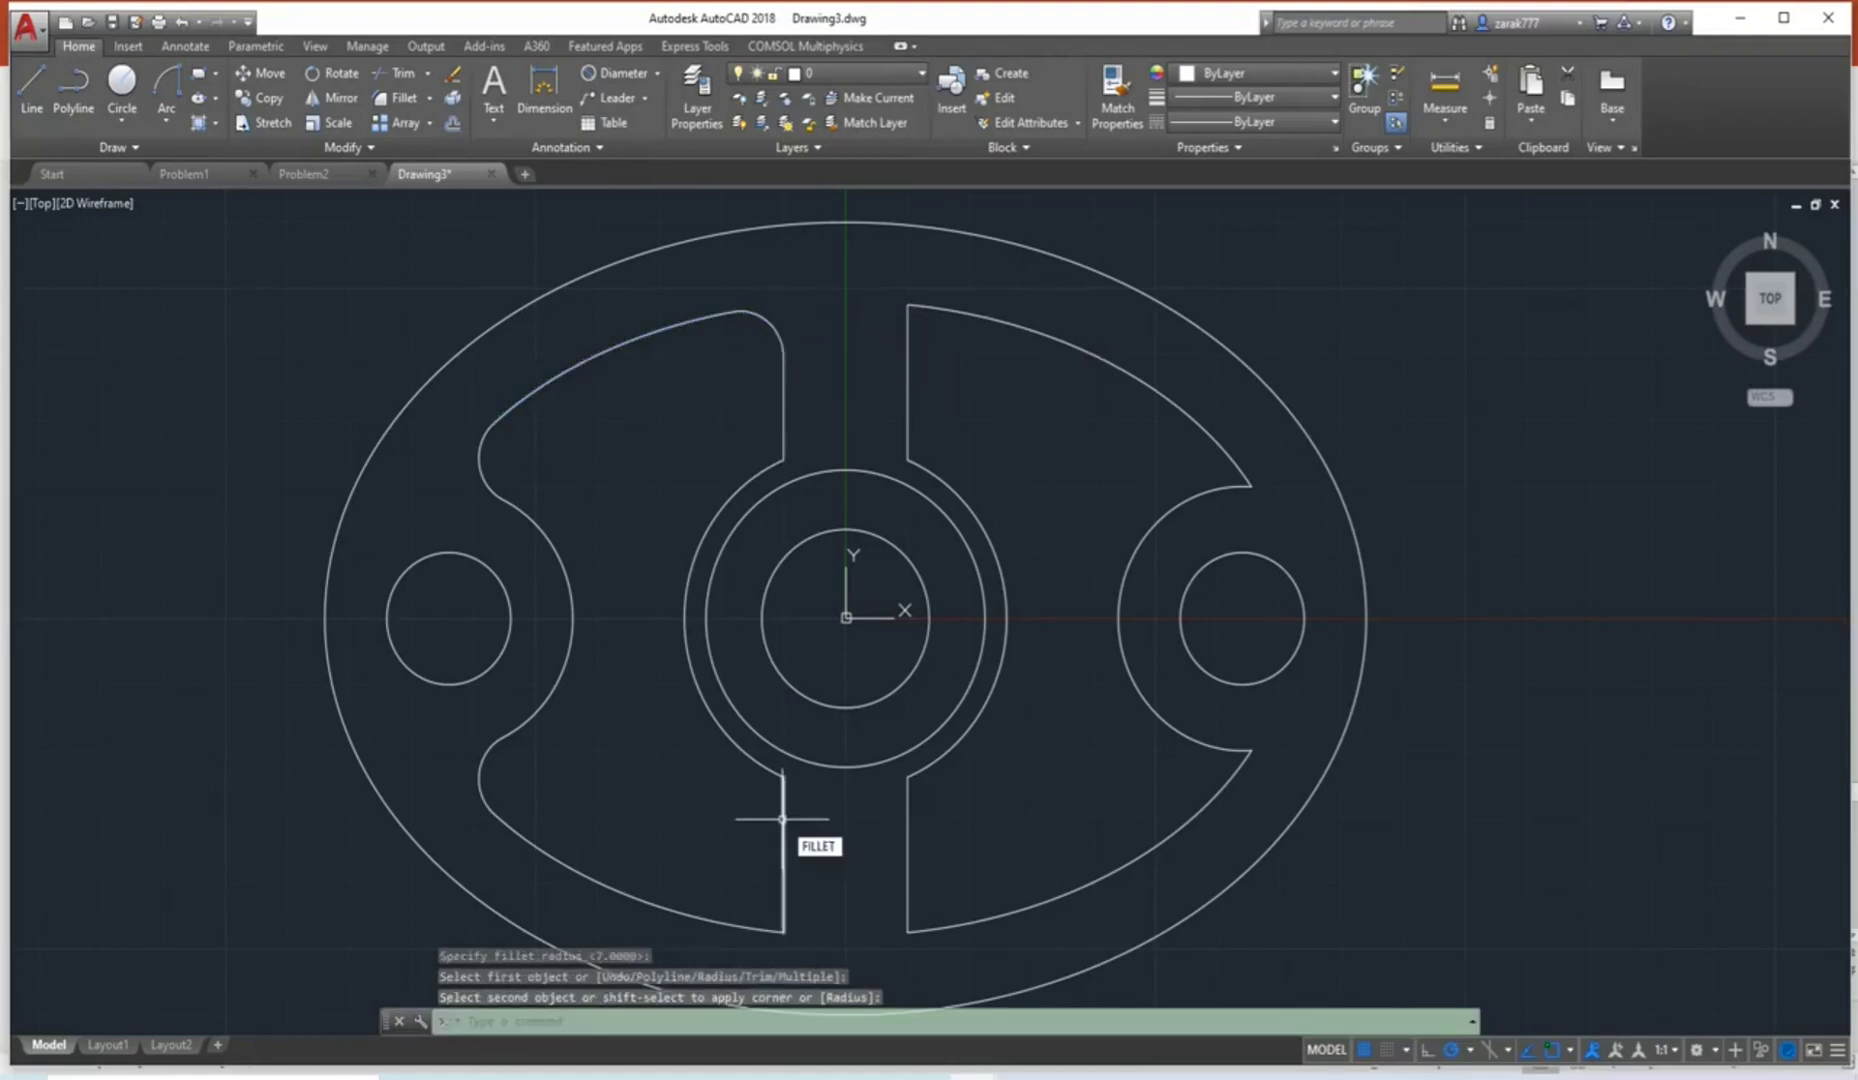
pyautogui.press('Return')
pyautogui.write('r')
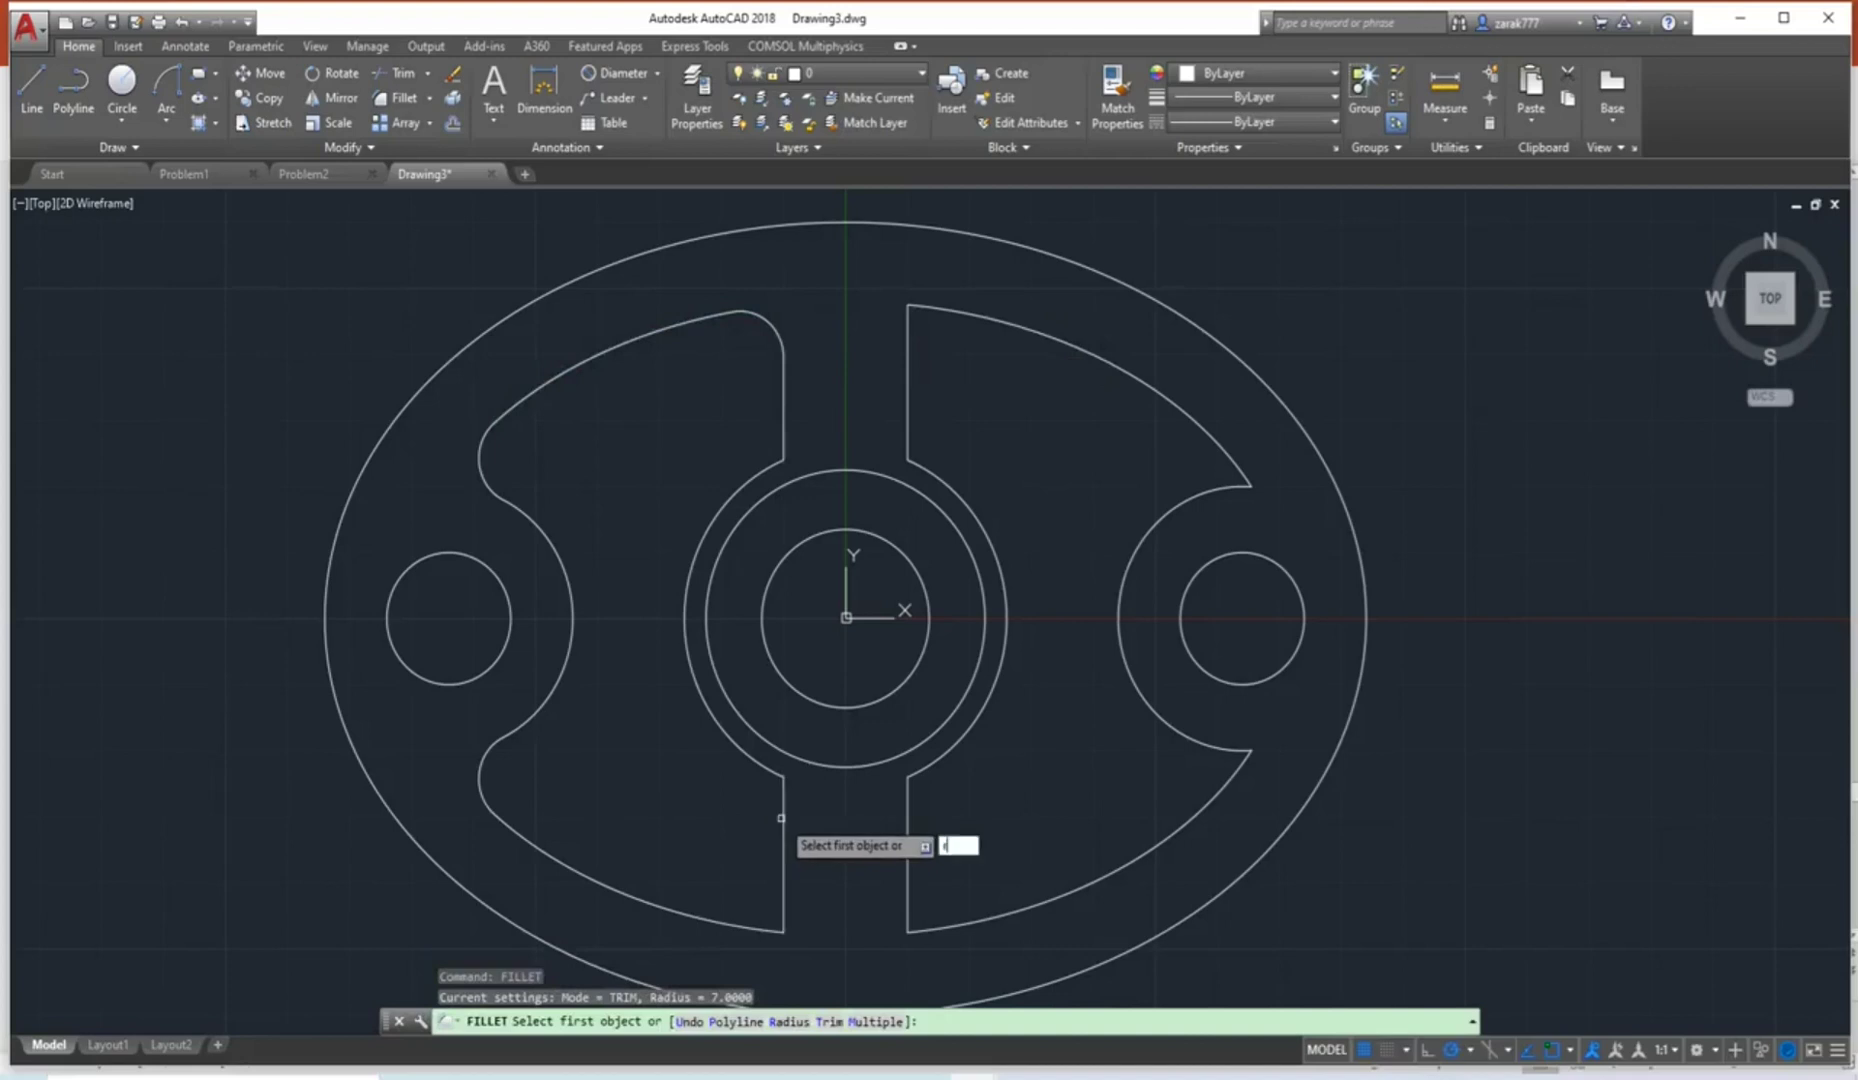
pyautogui.press('Return')
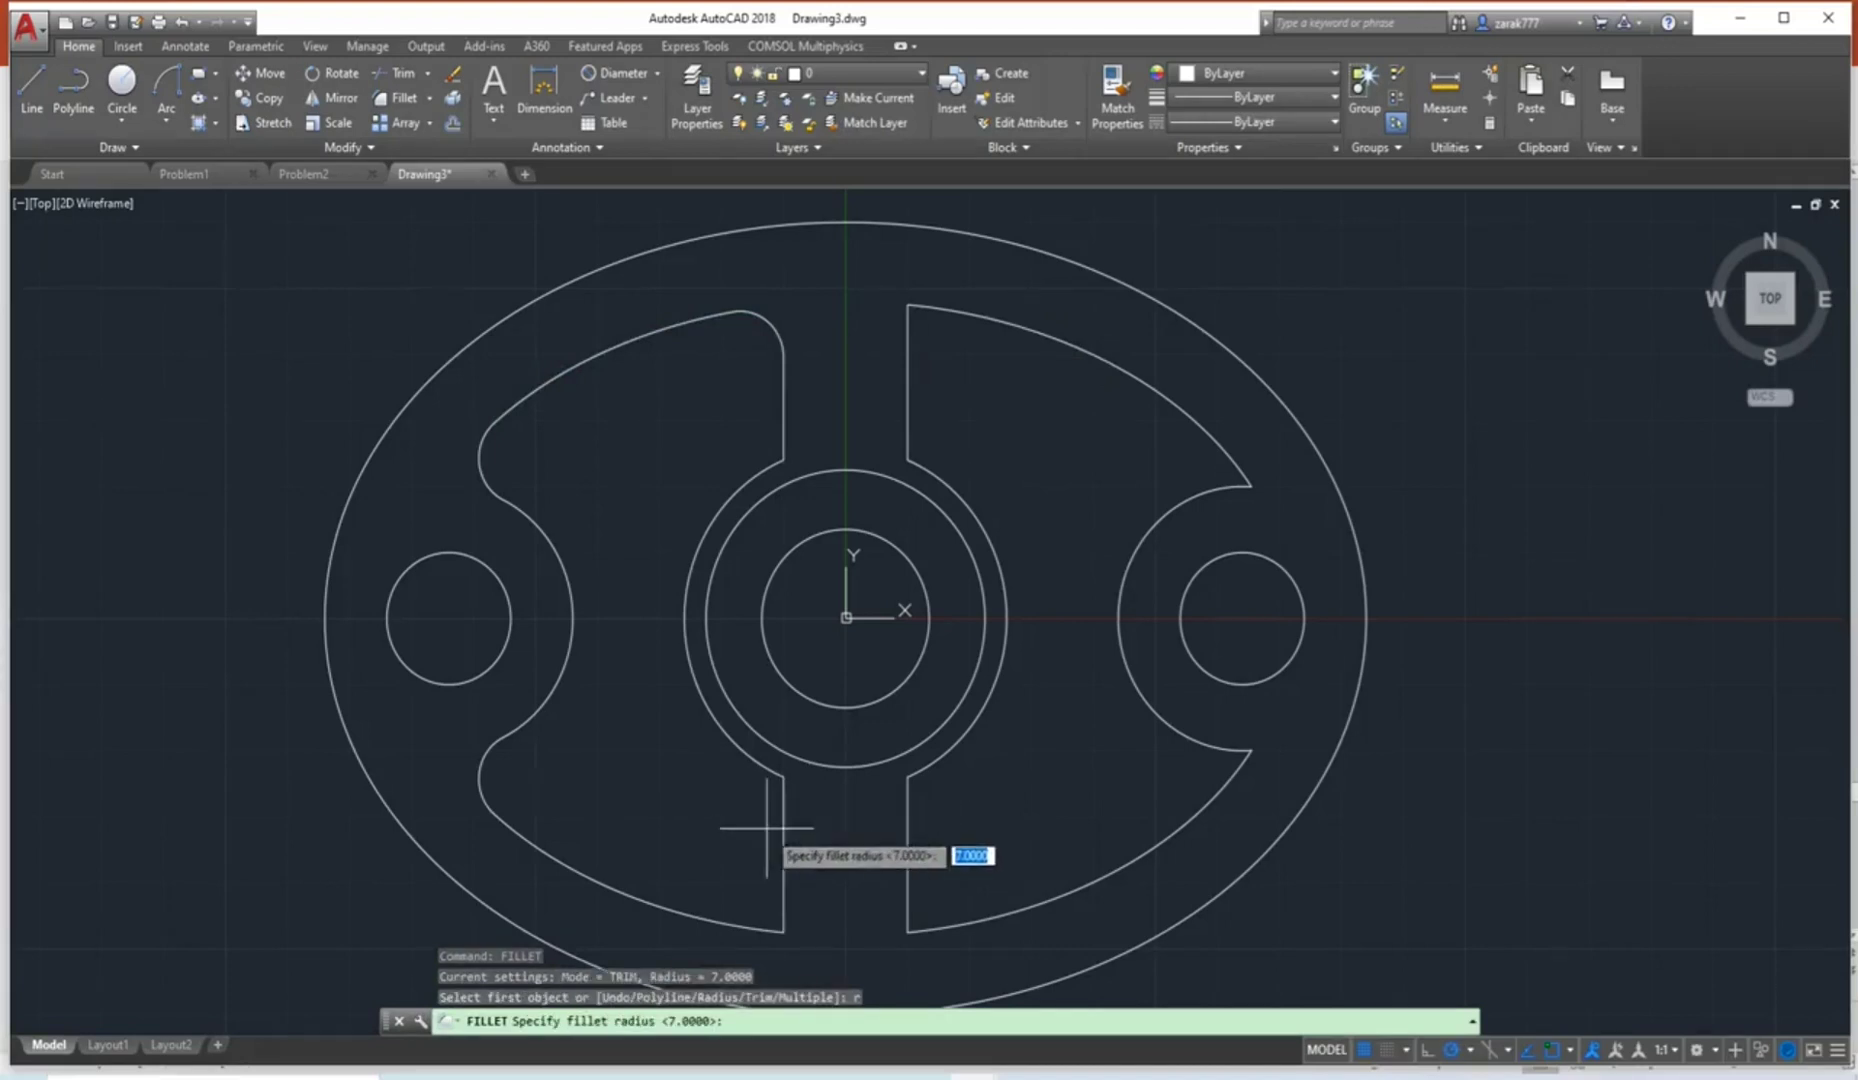
pyautogui.press('Return')
pyautogui.click(782, 873)
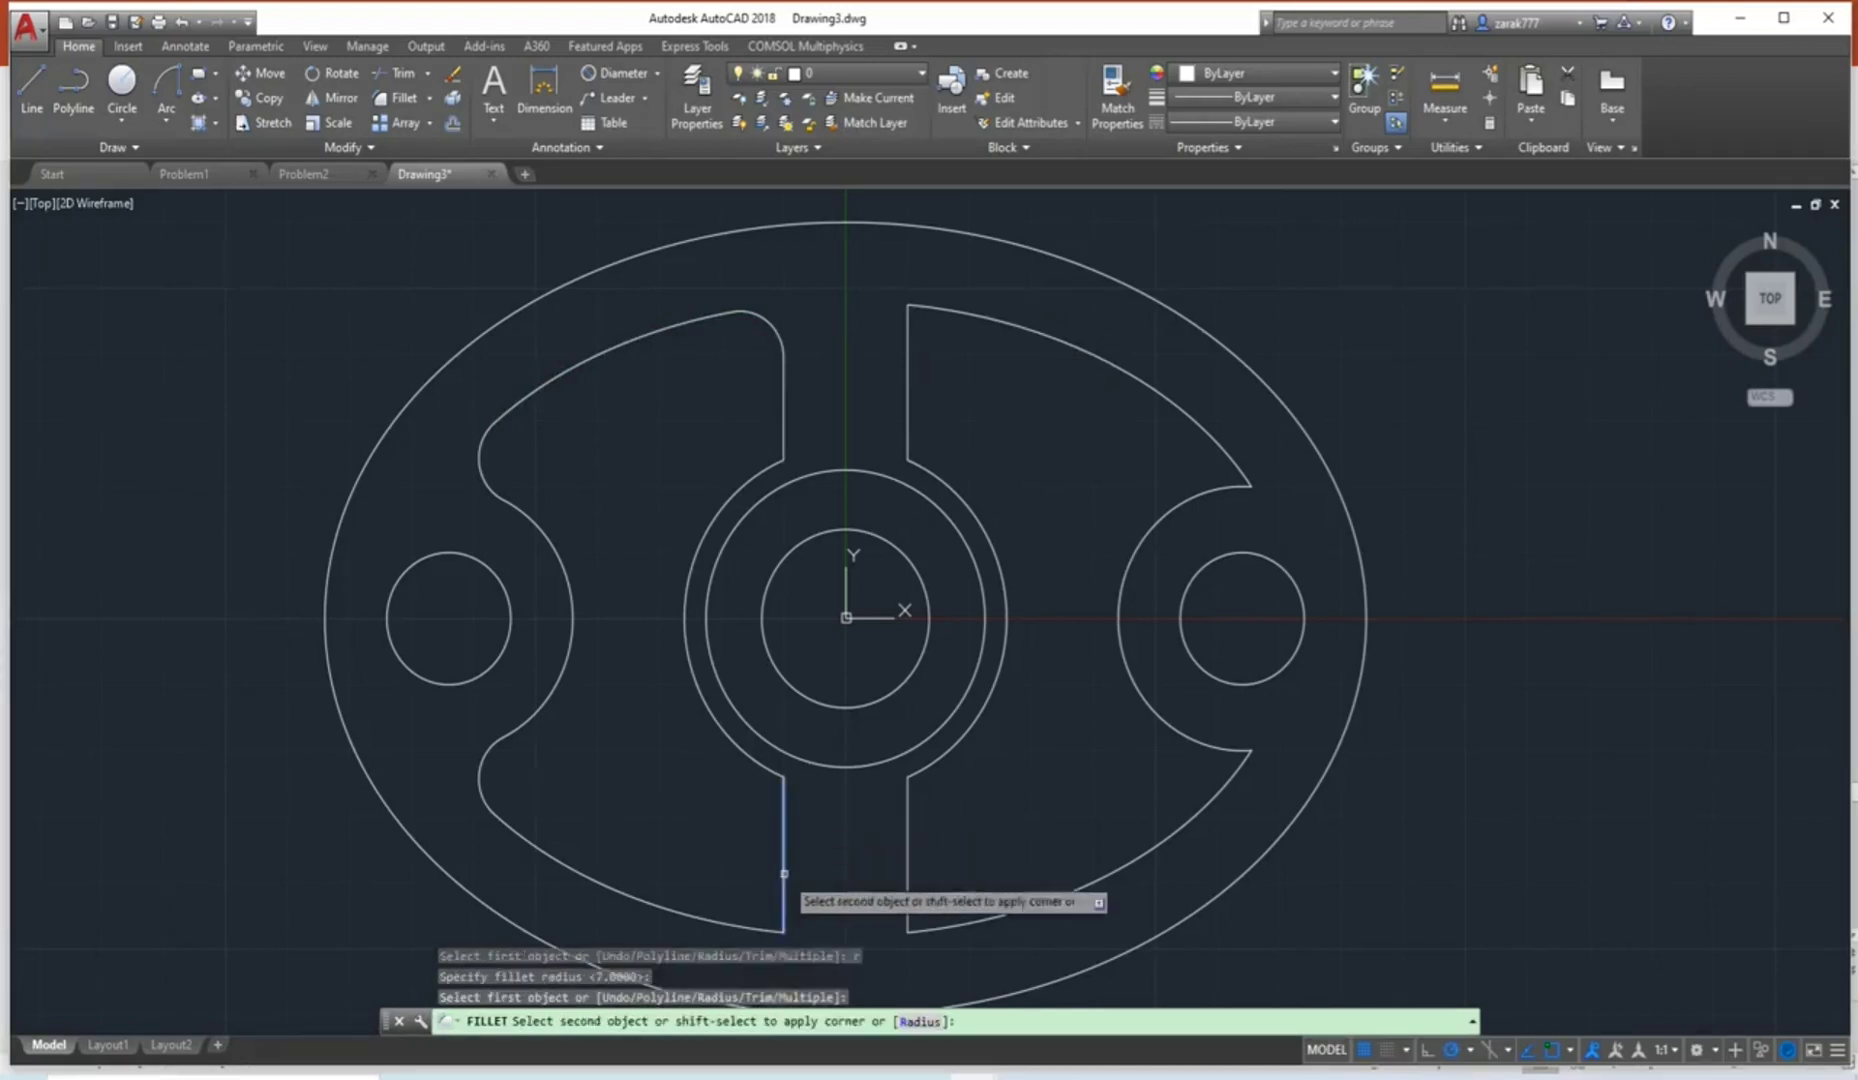
pyautogui.click(740, 929)
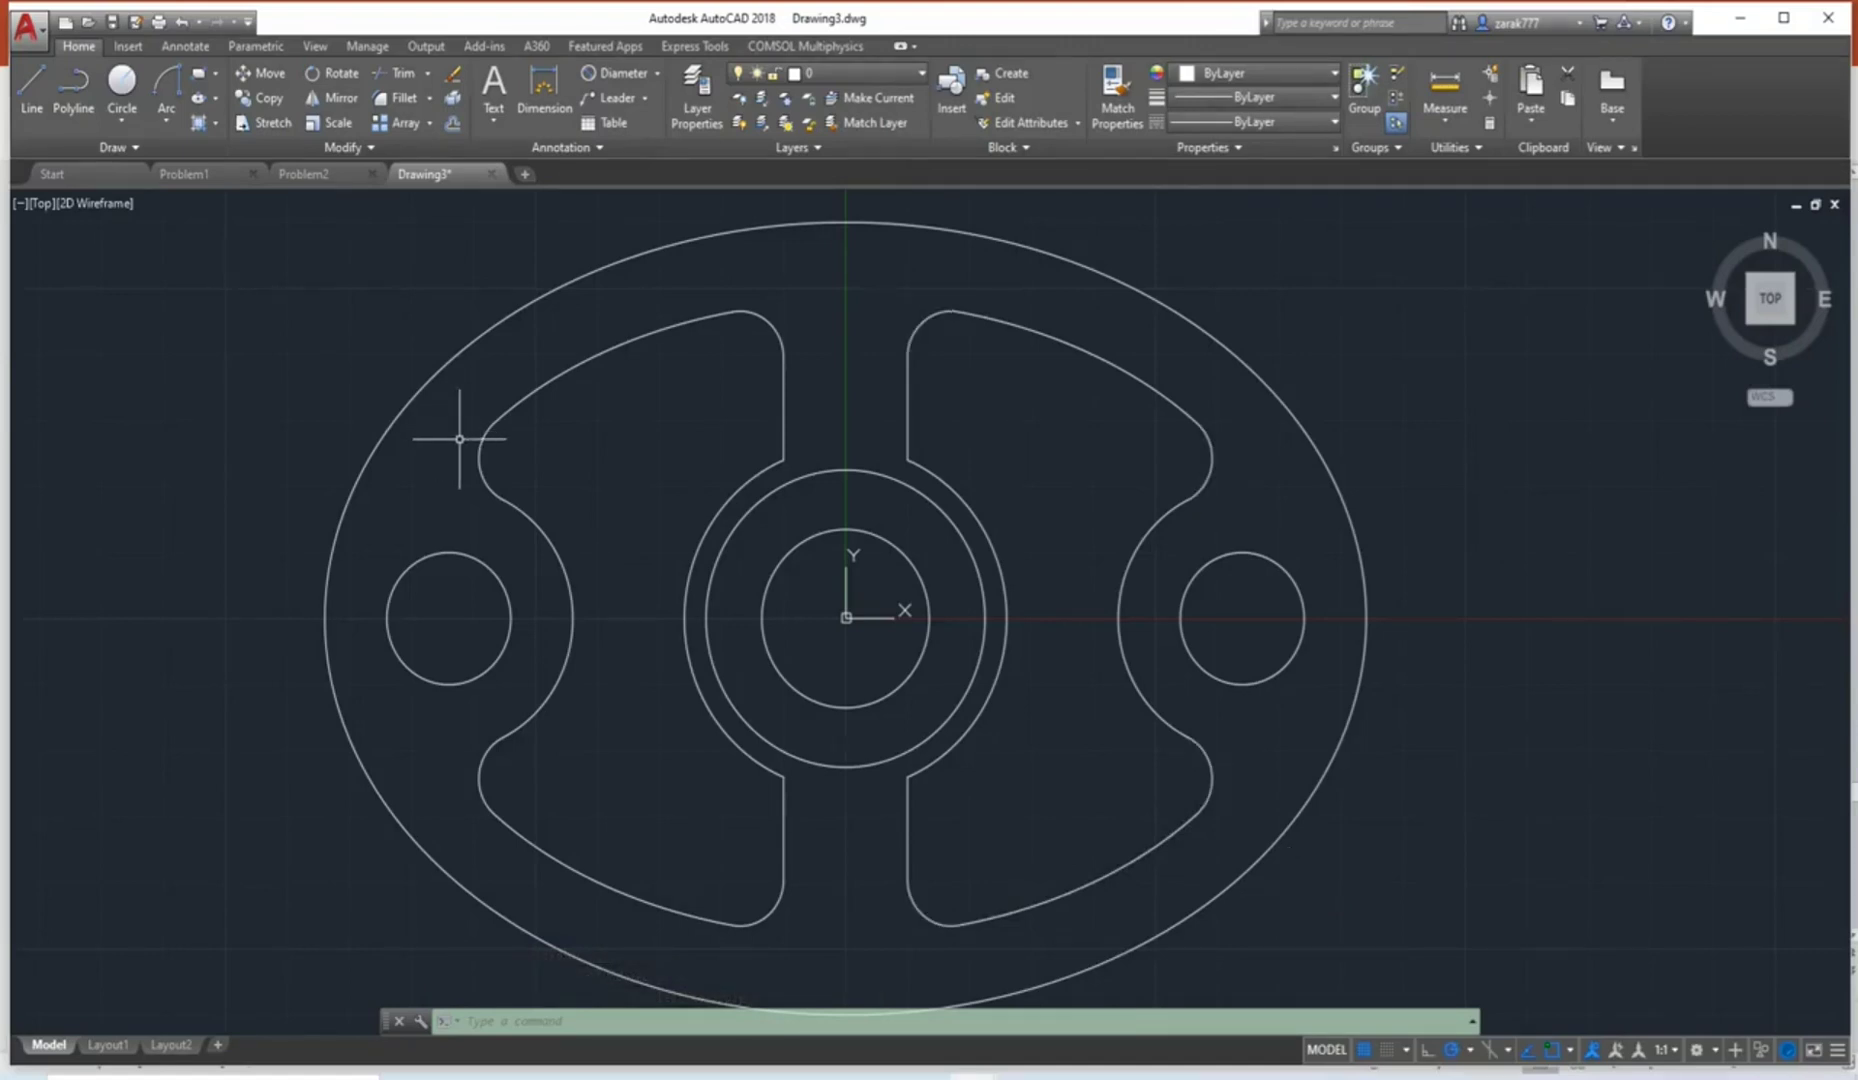
pyautogui.write('FILLET')
pyautogui.press('Return')
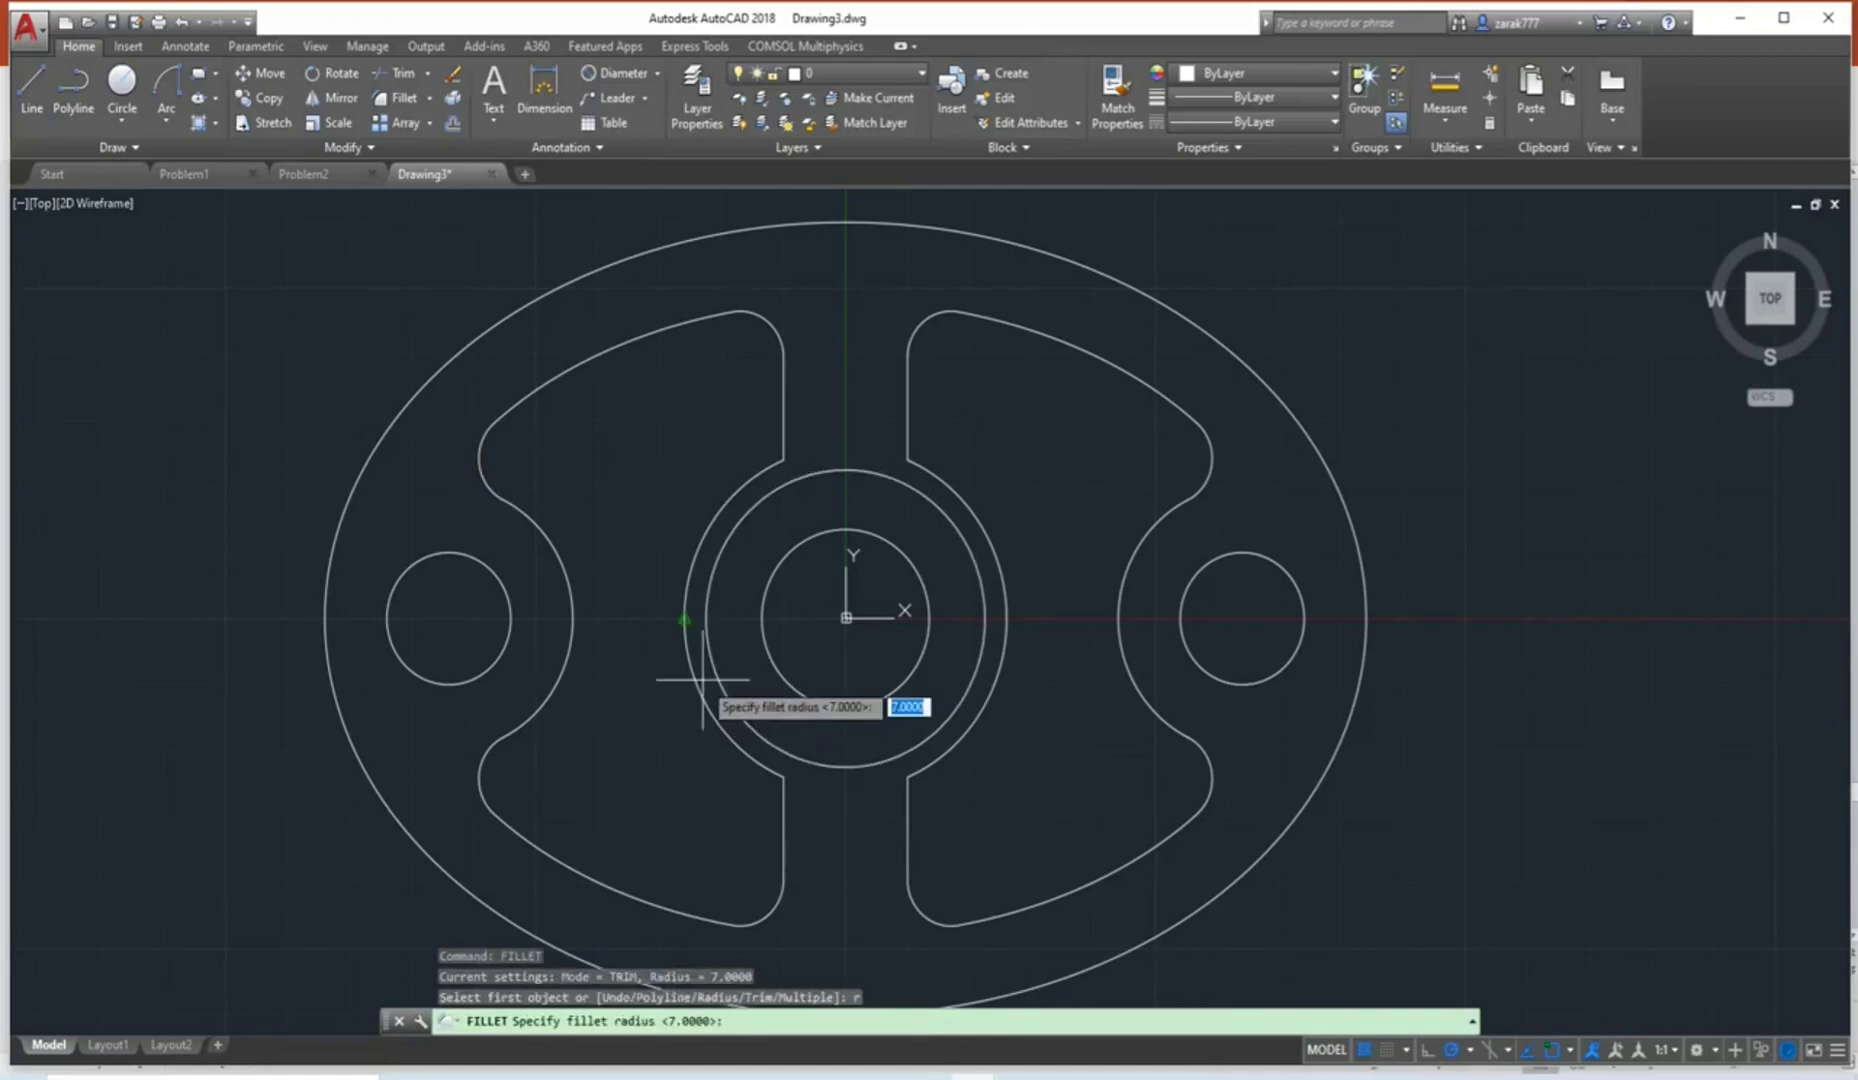
# Fillet the ring's left arc with the vertical edge at radius 9.
pyautogui.write('9')
pyautogui.press('Return')
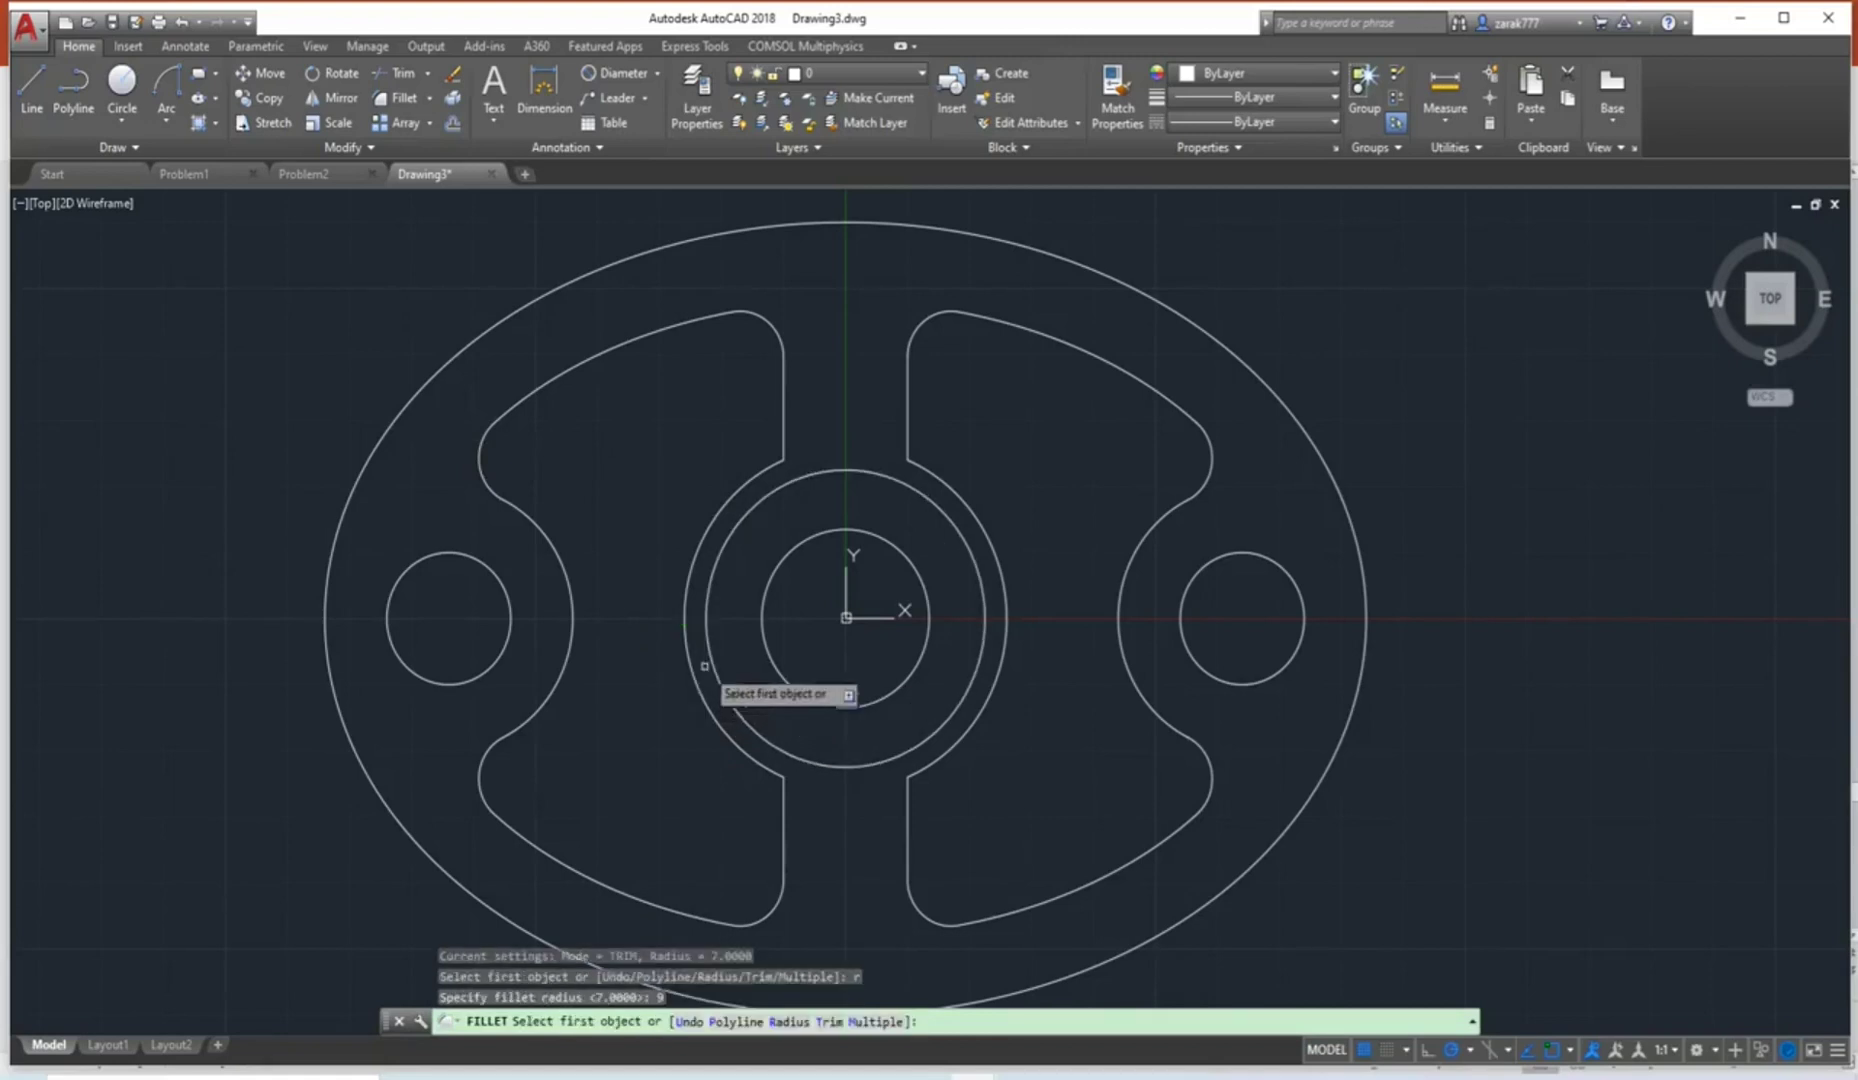
pyautogui.click(752, 486)
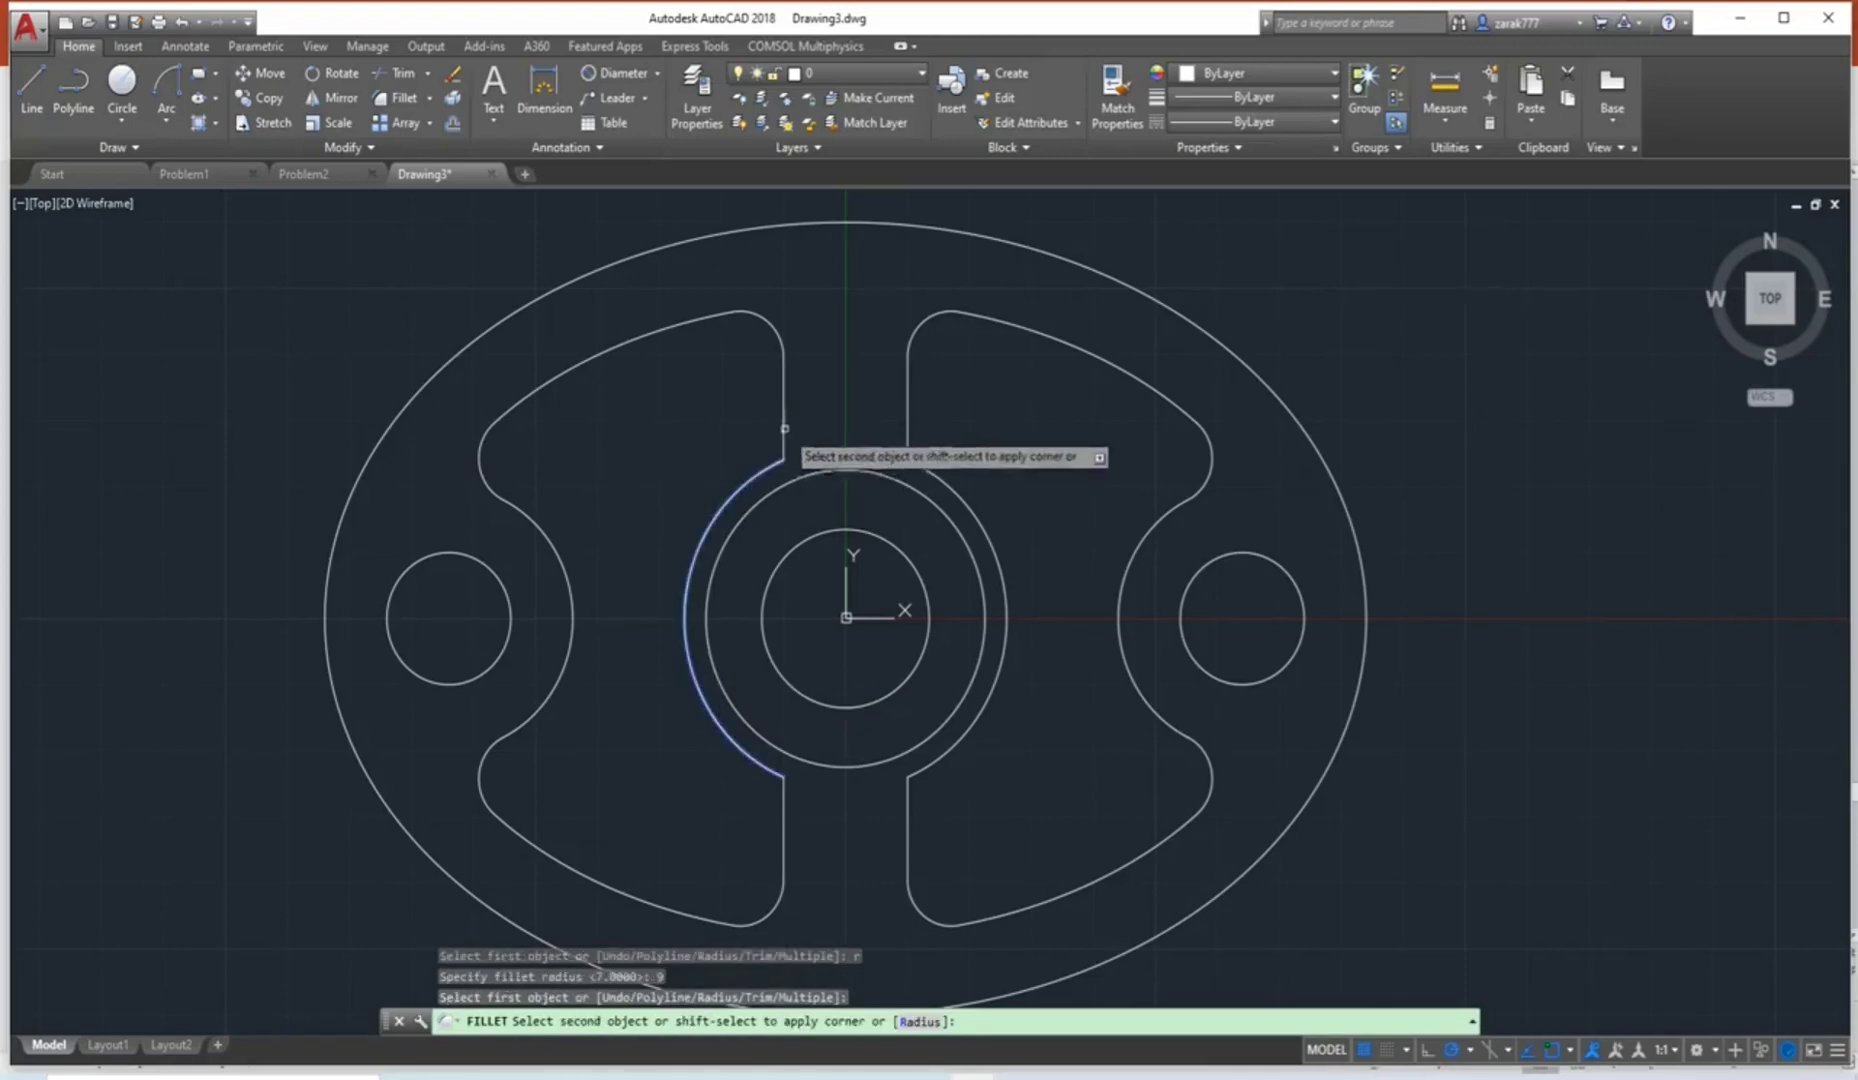
pyautogui.click(784, 428)
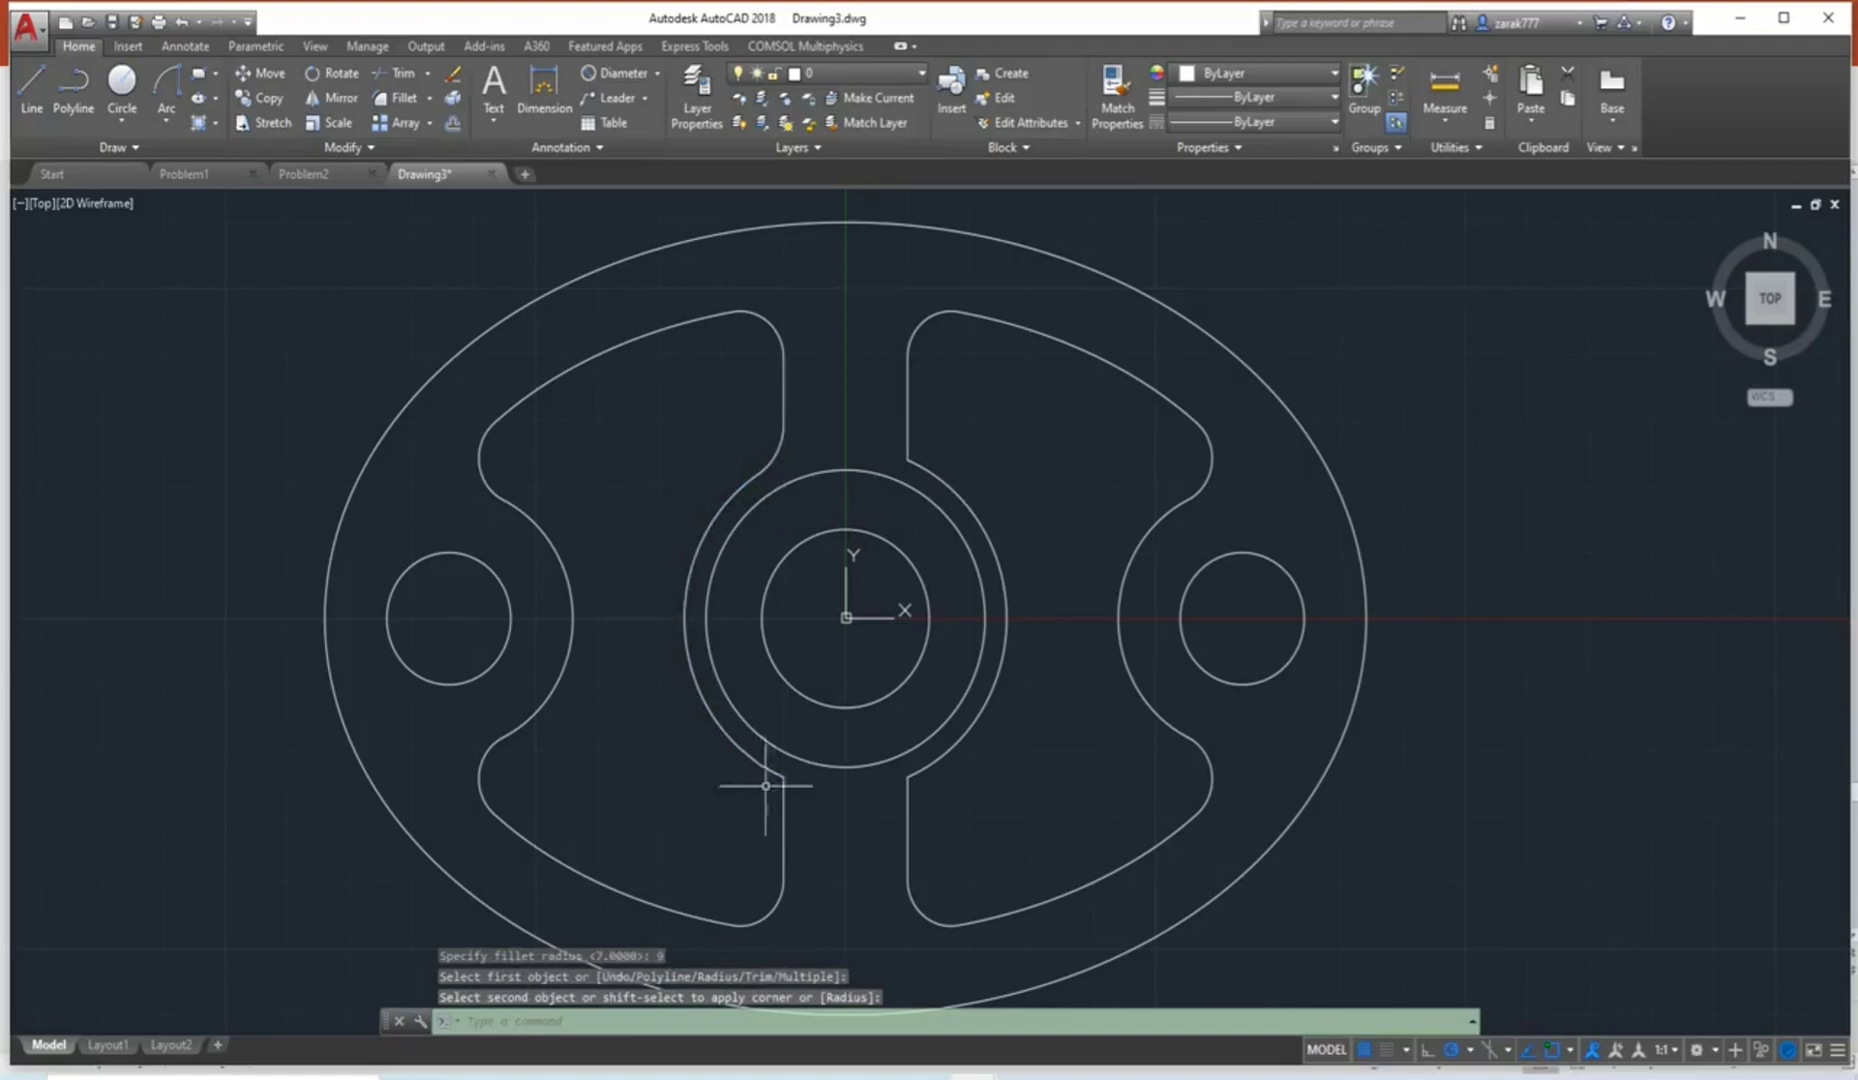
# Round the corner between the lower slot edge and the ring curve, radius 9.
pyautogui.write('FILLET')
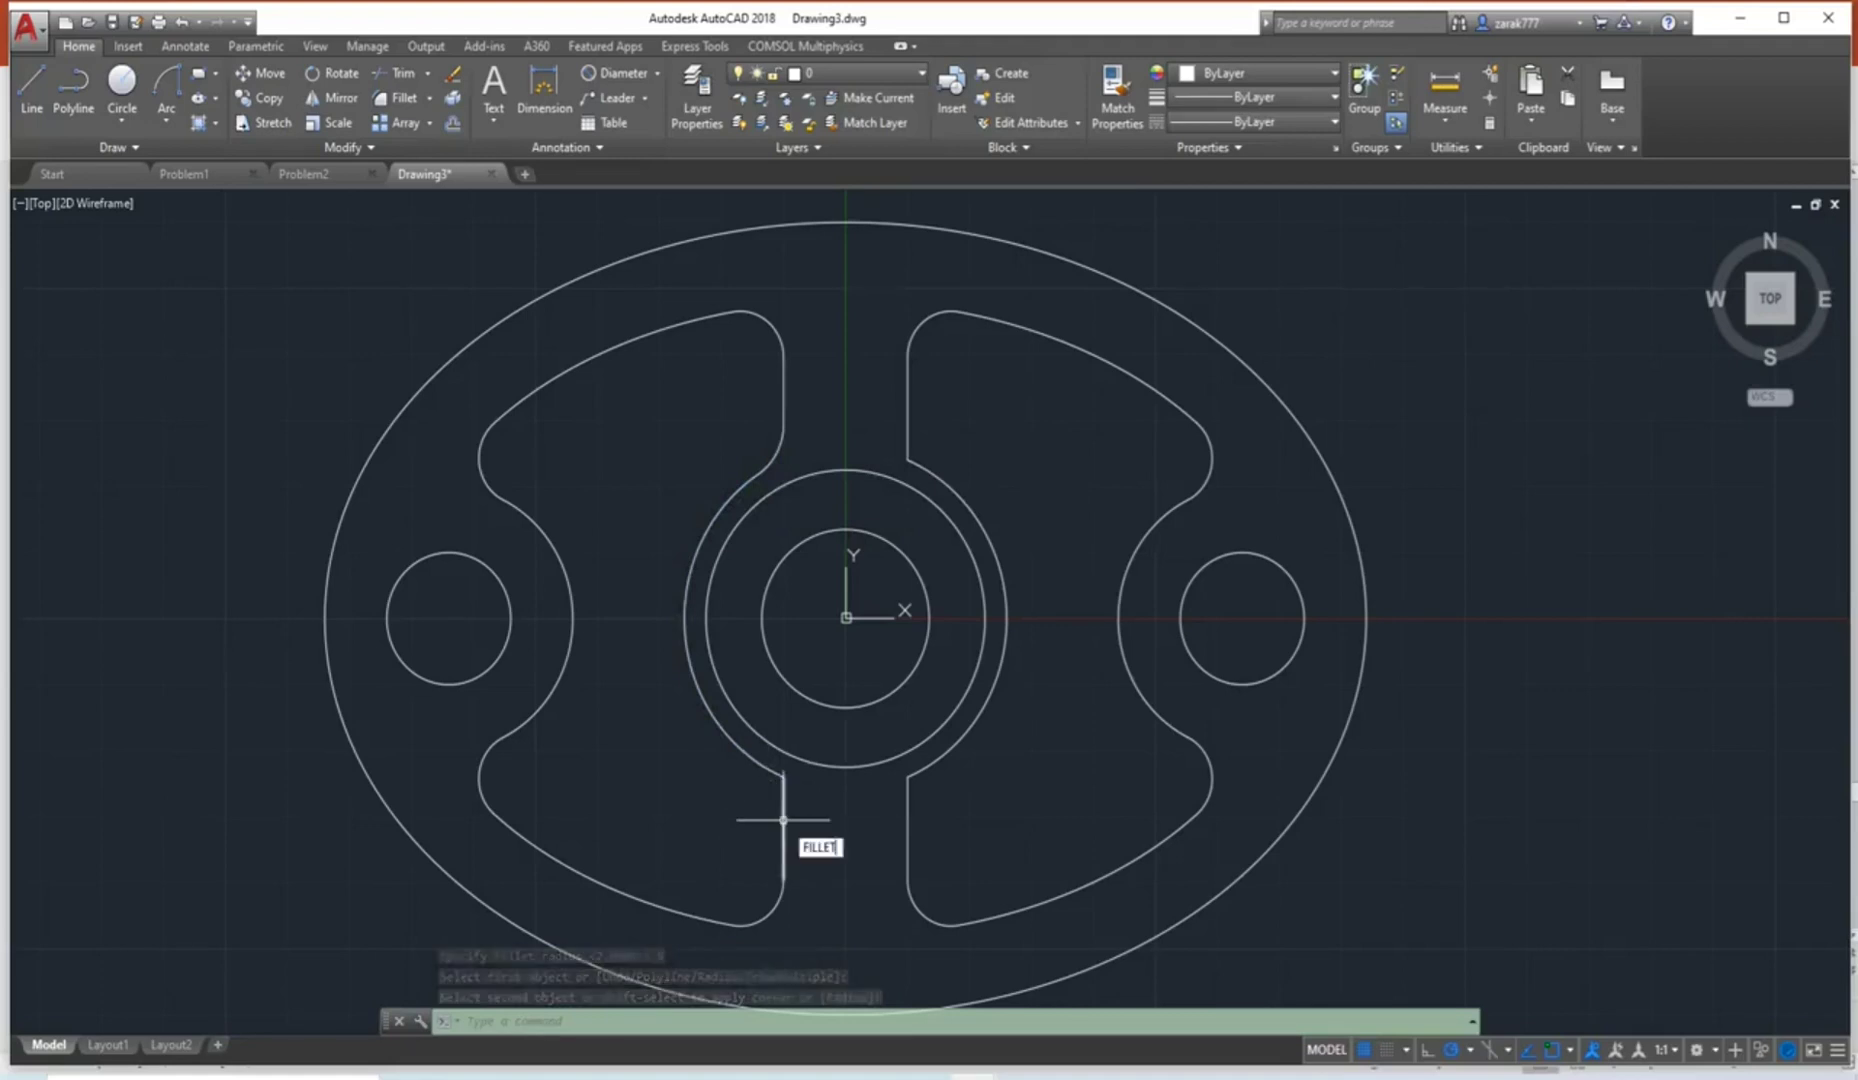
pyautogui.press('Escape')
pyautogui.press('Return')
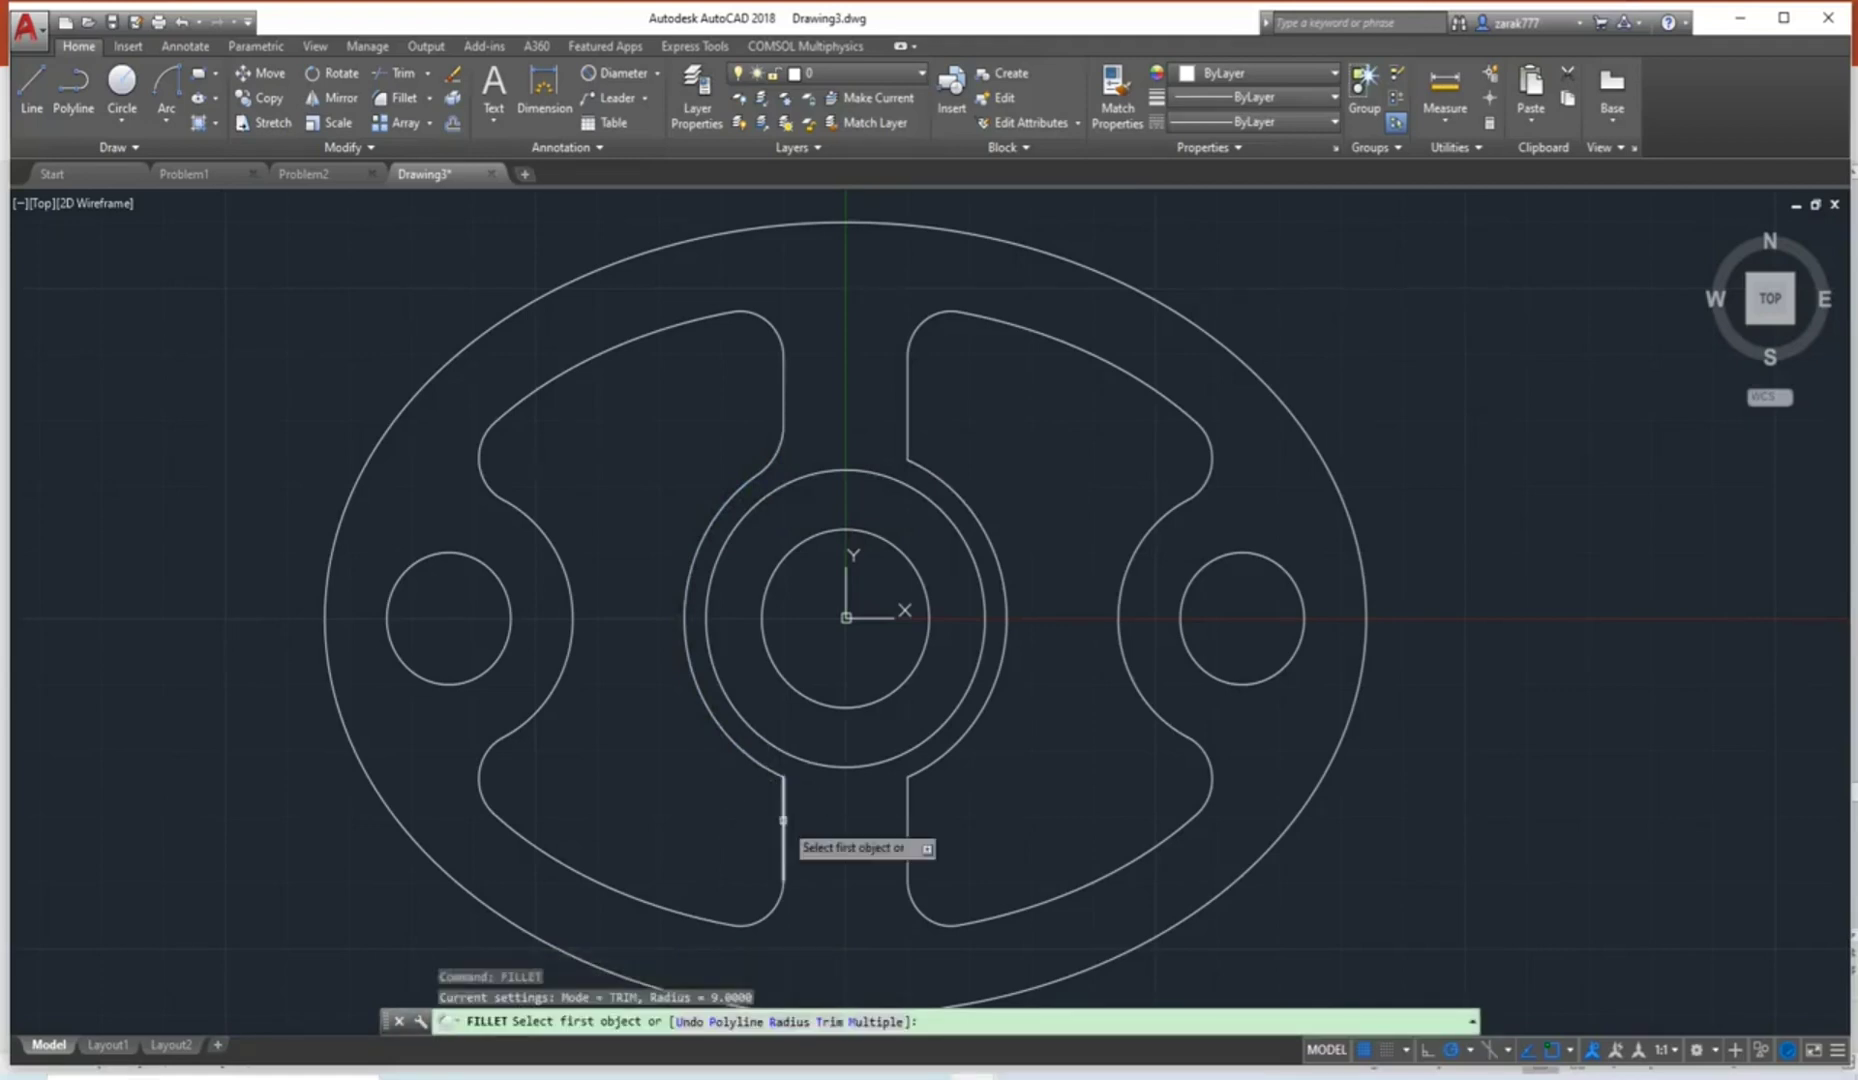
pyautogui.write('r')
pyautogui.press('Return')
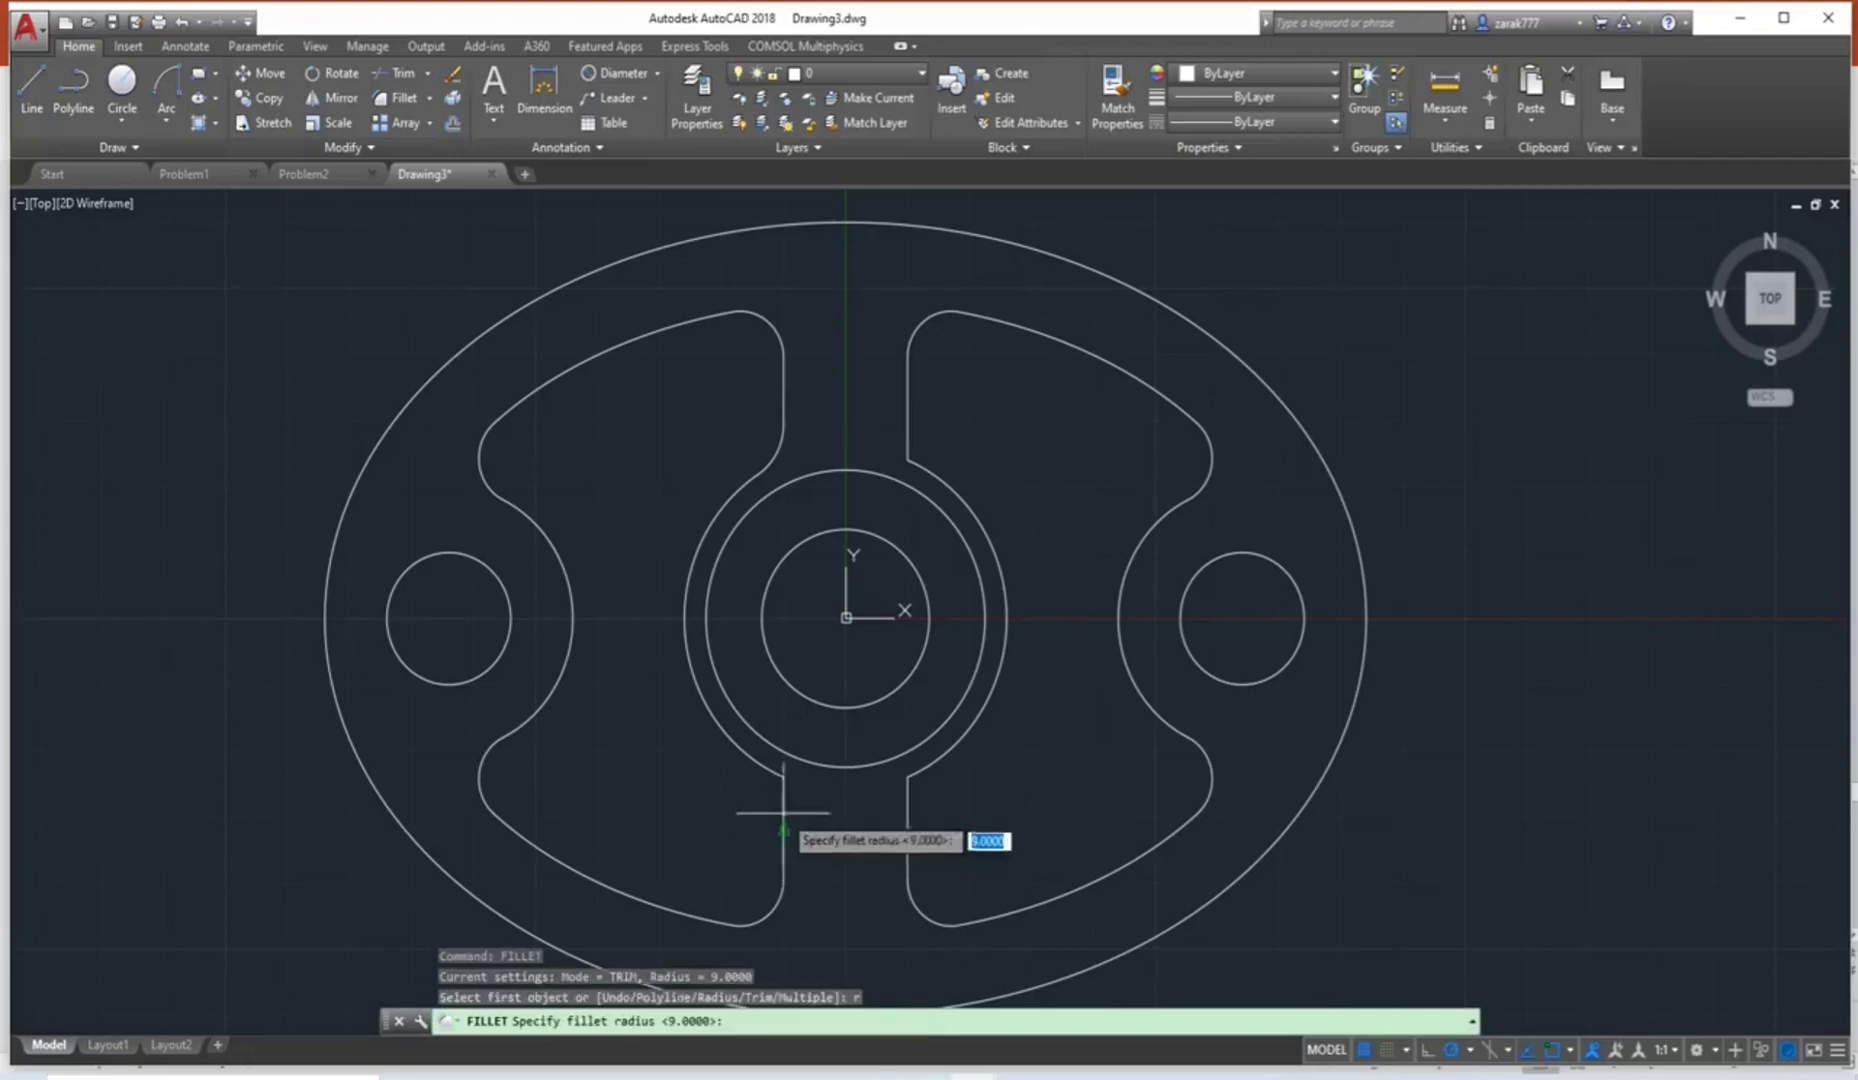
pyautogui.press('Return')
pyautogui.click(766, 767)
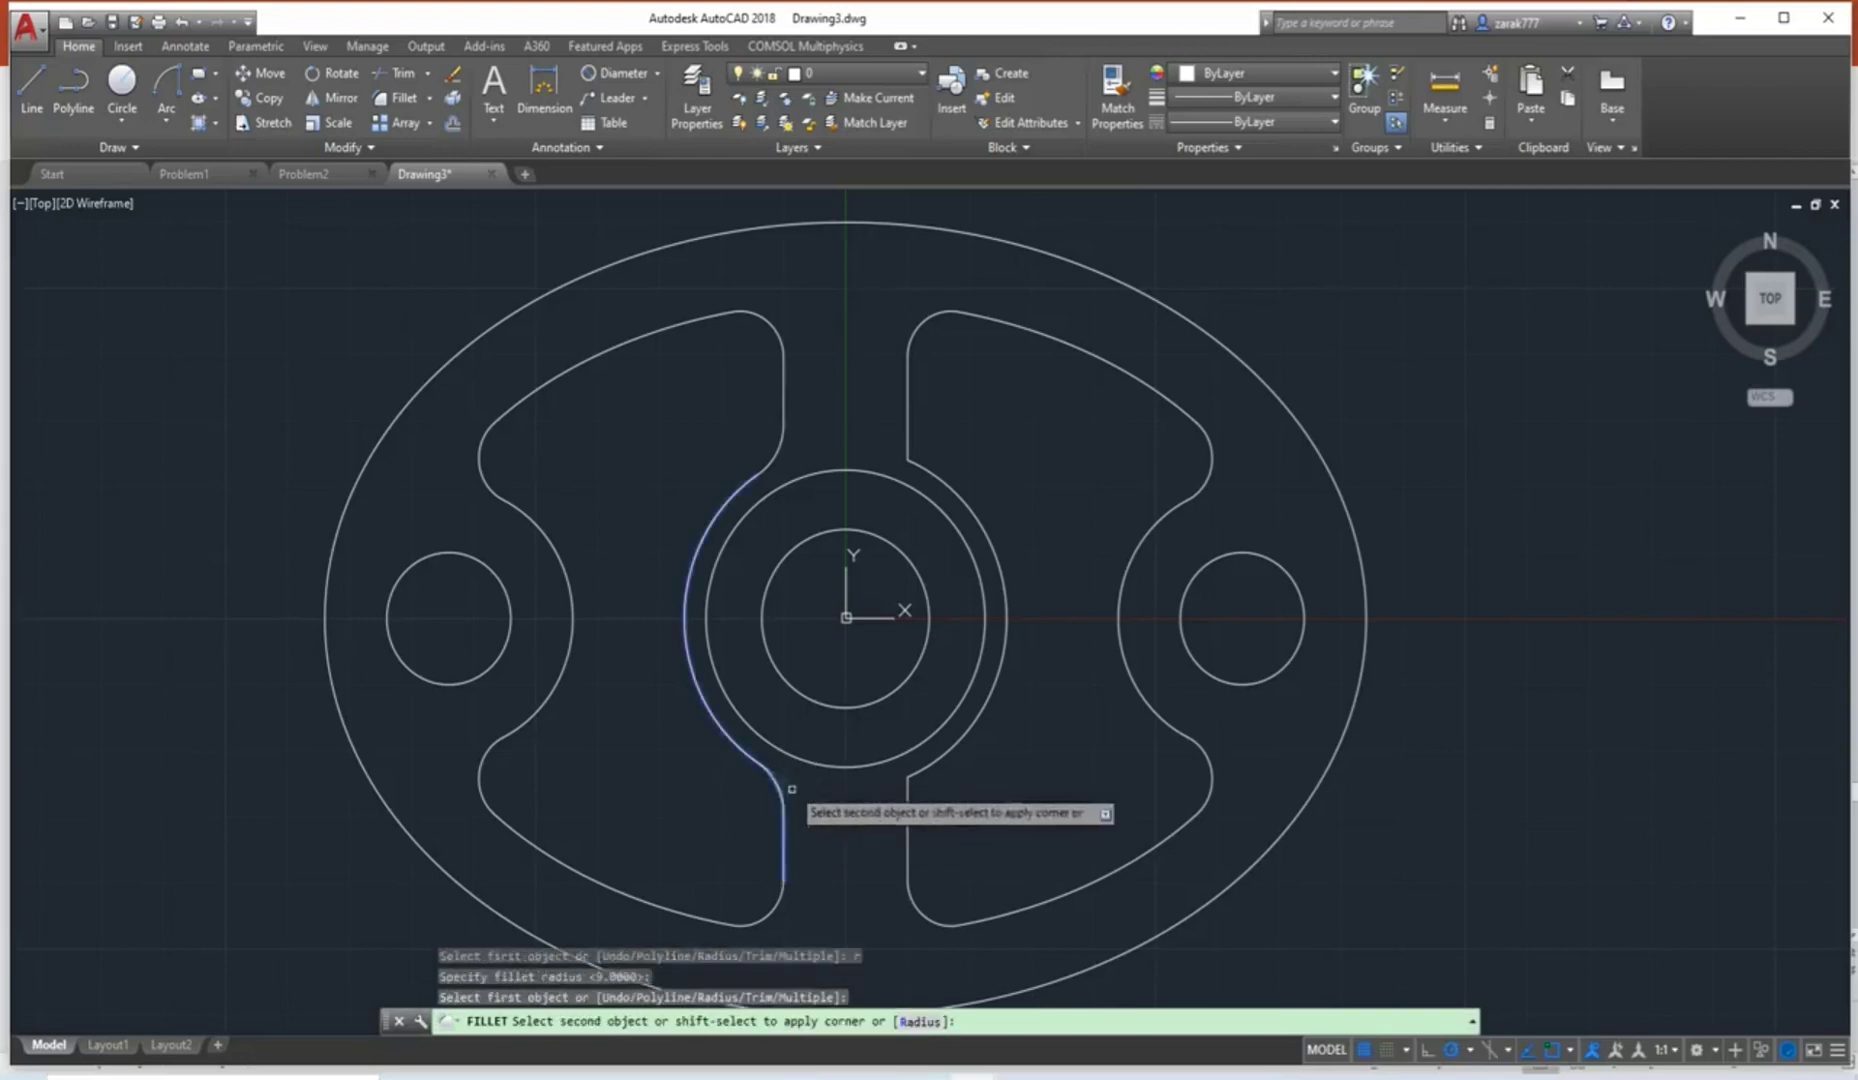
pyautogui.click(791, 789)
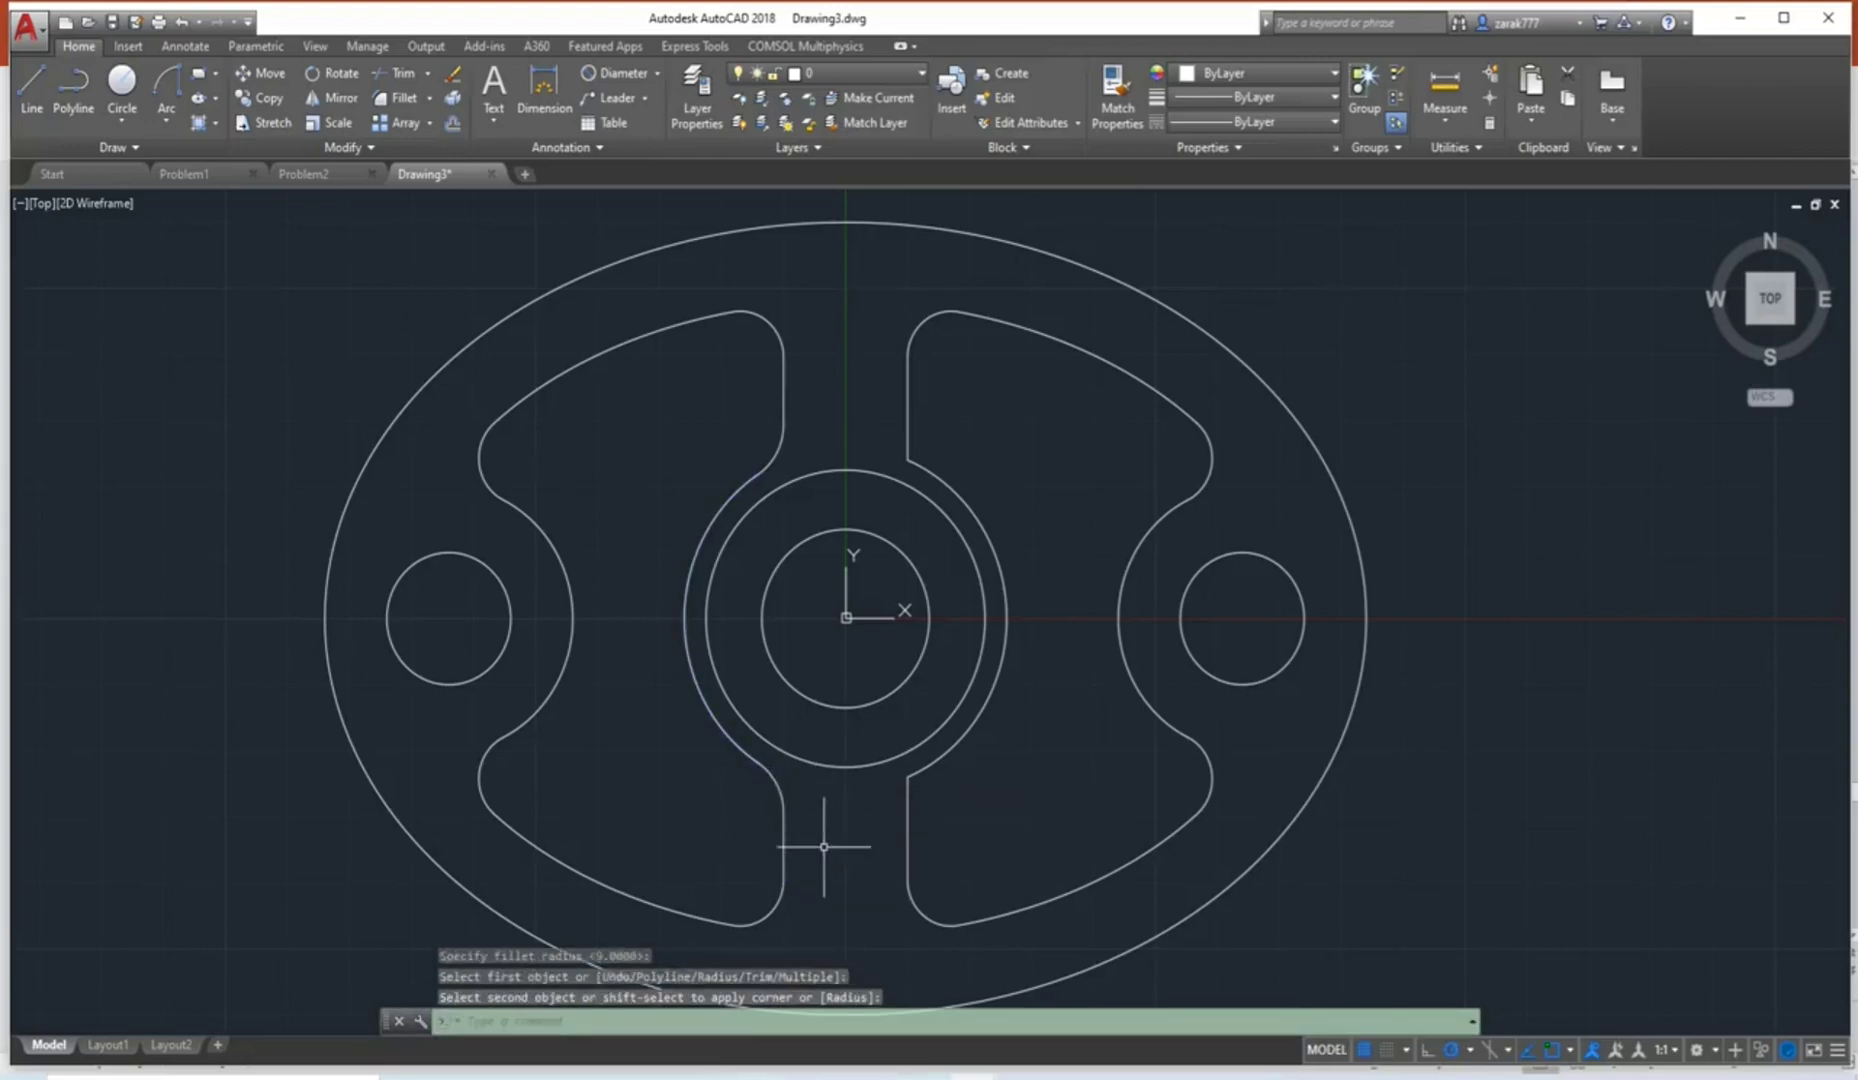
# Fillet the lower-right slot corner against the ring with radius 9.
pyautogui.press('Return')
pyautogui.press('Return')
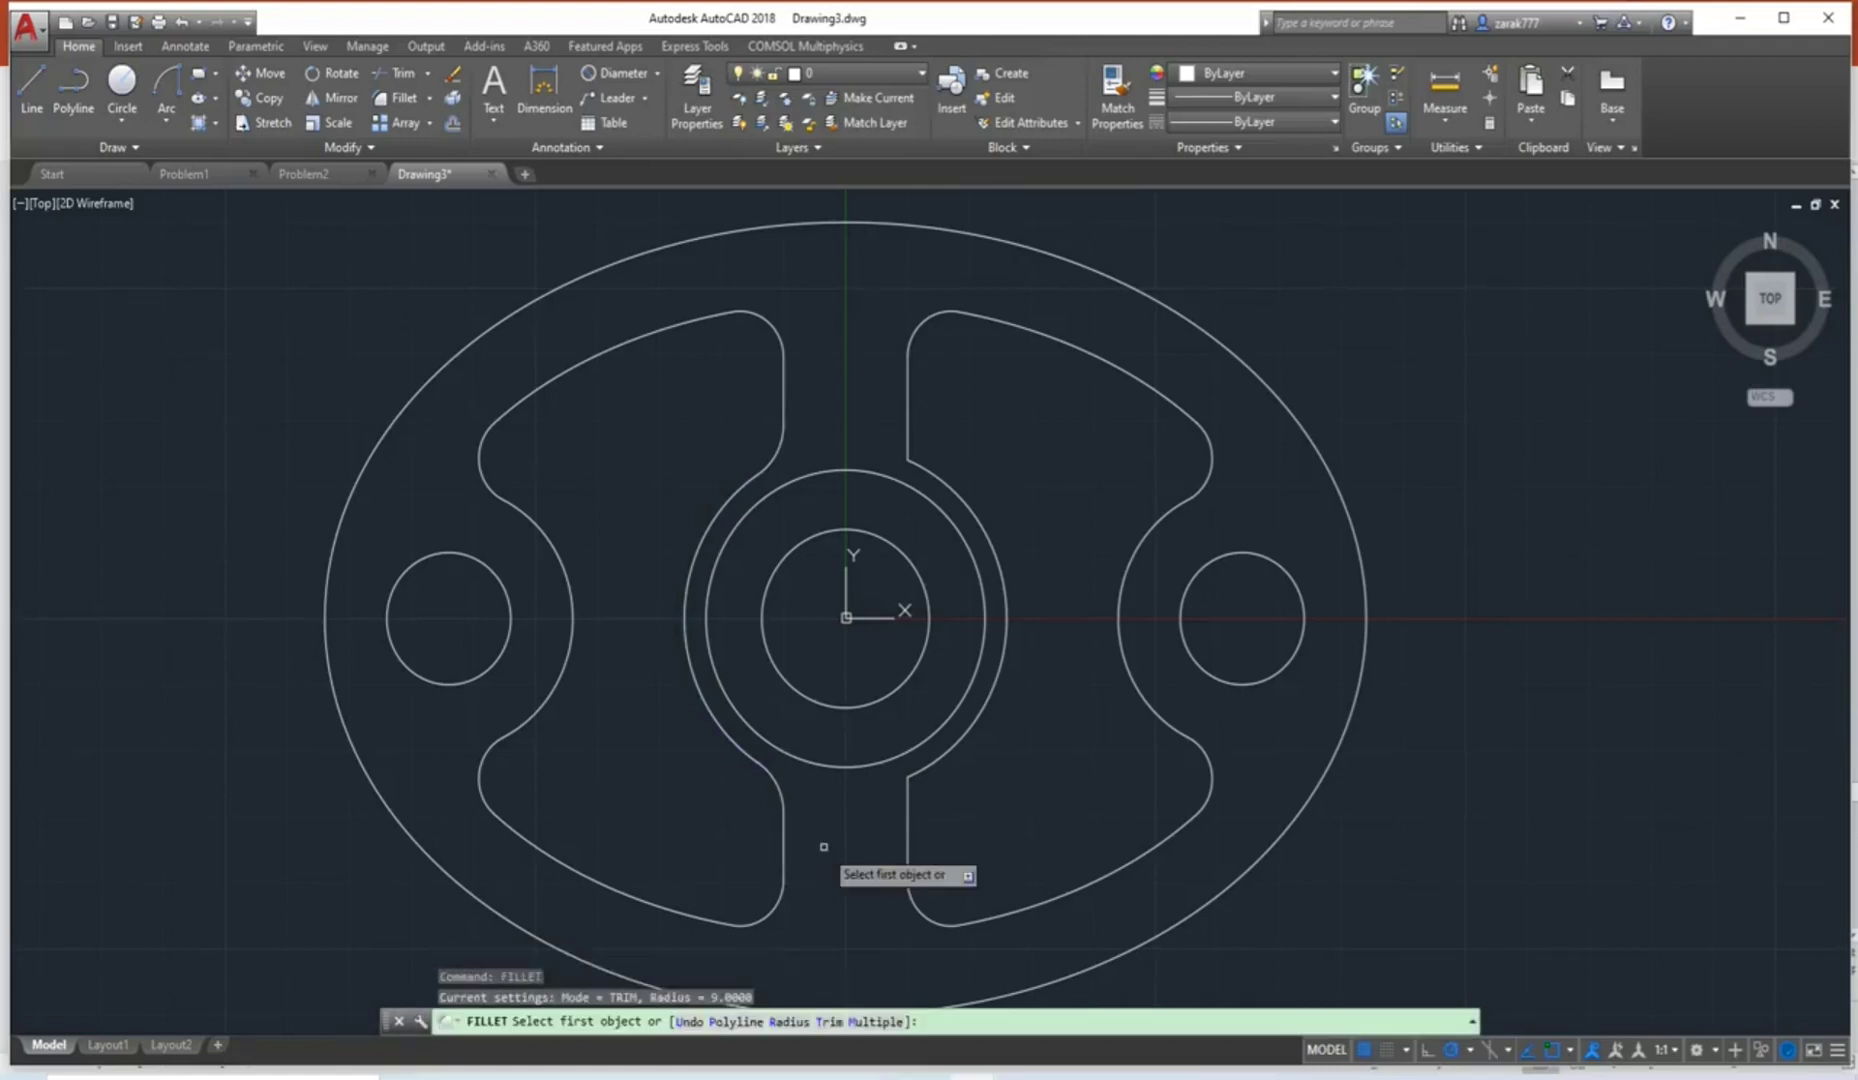
pyautogui.write('r')
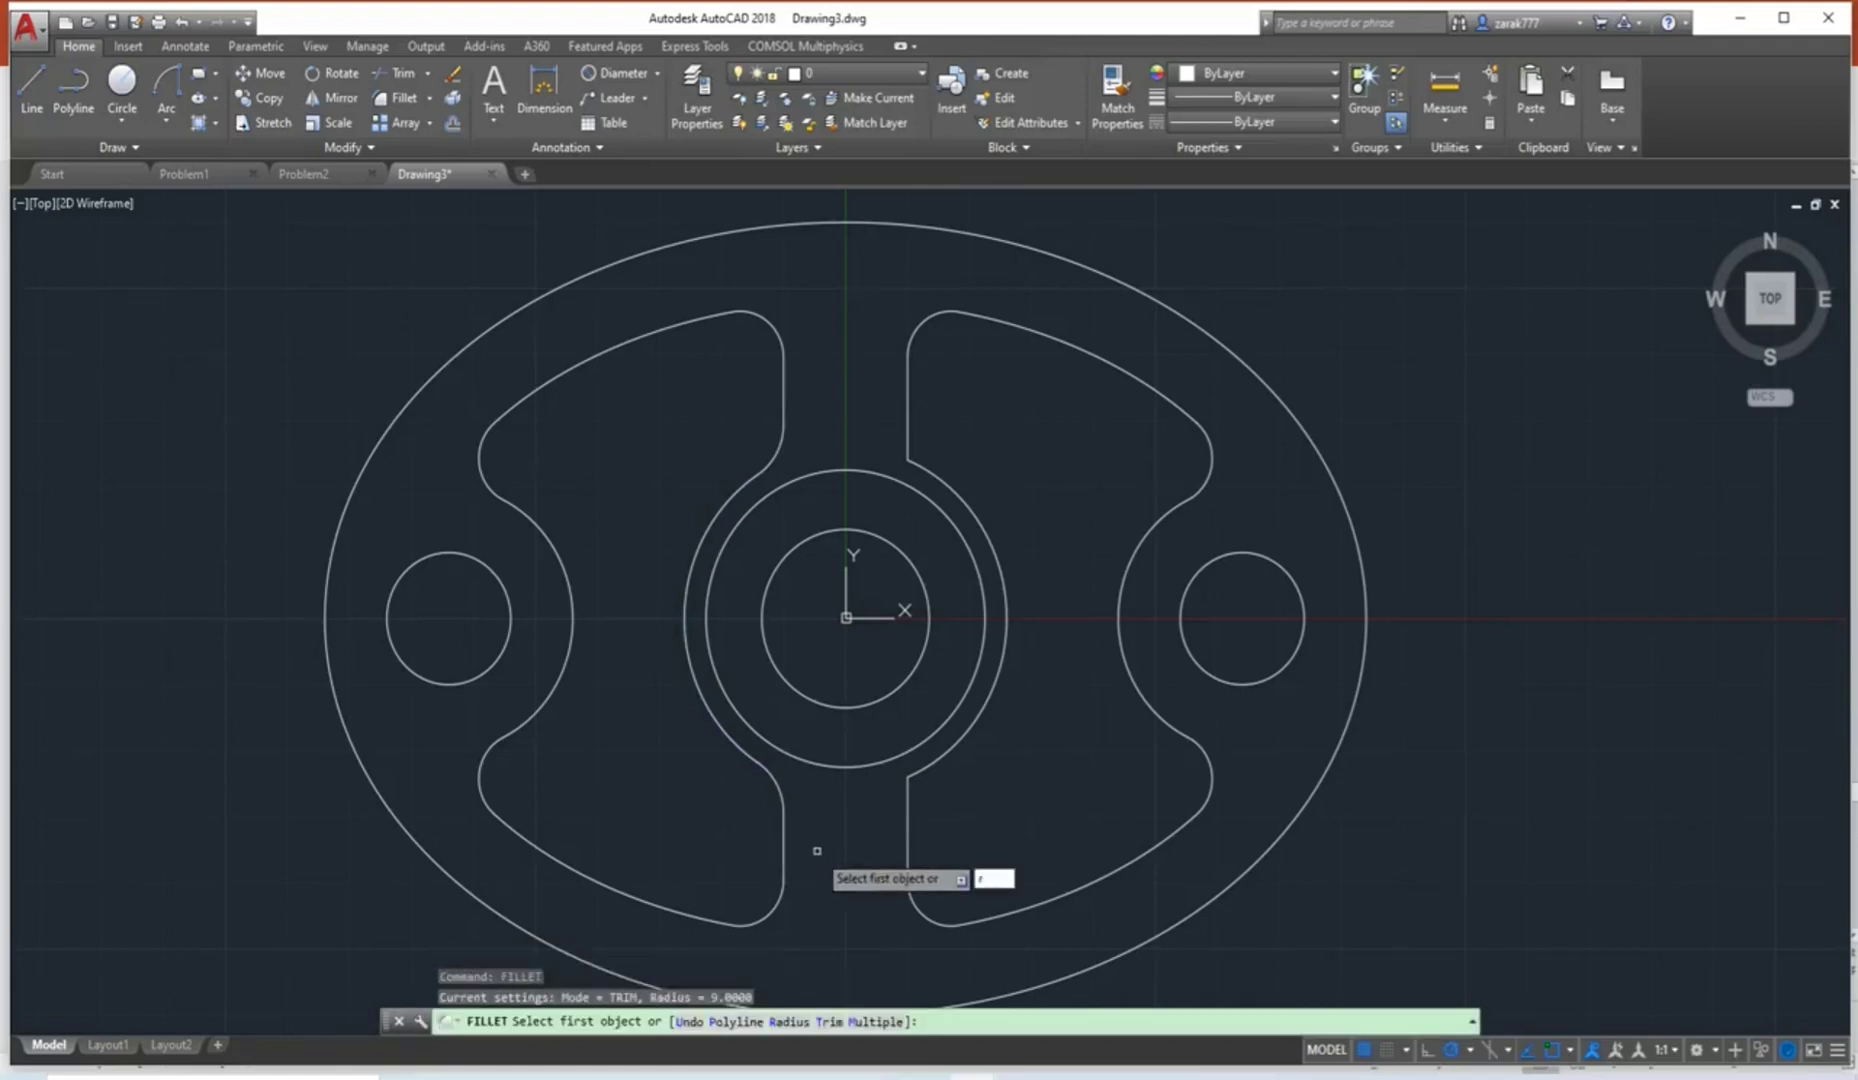
pyautogui.press('Return')
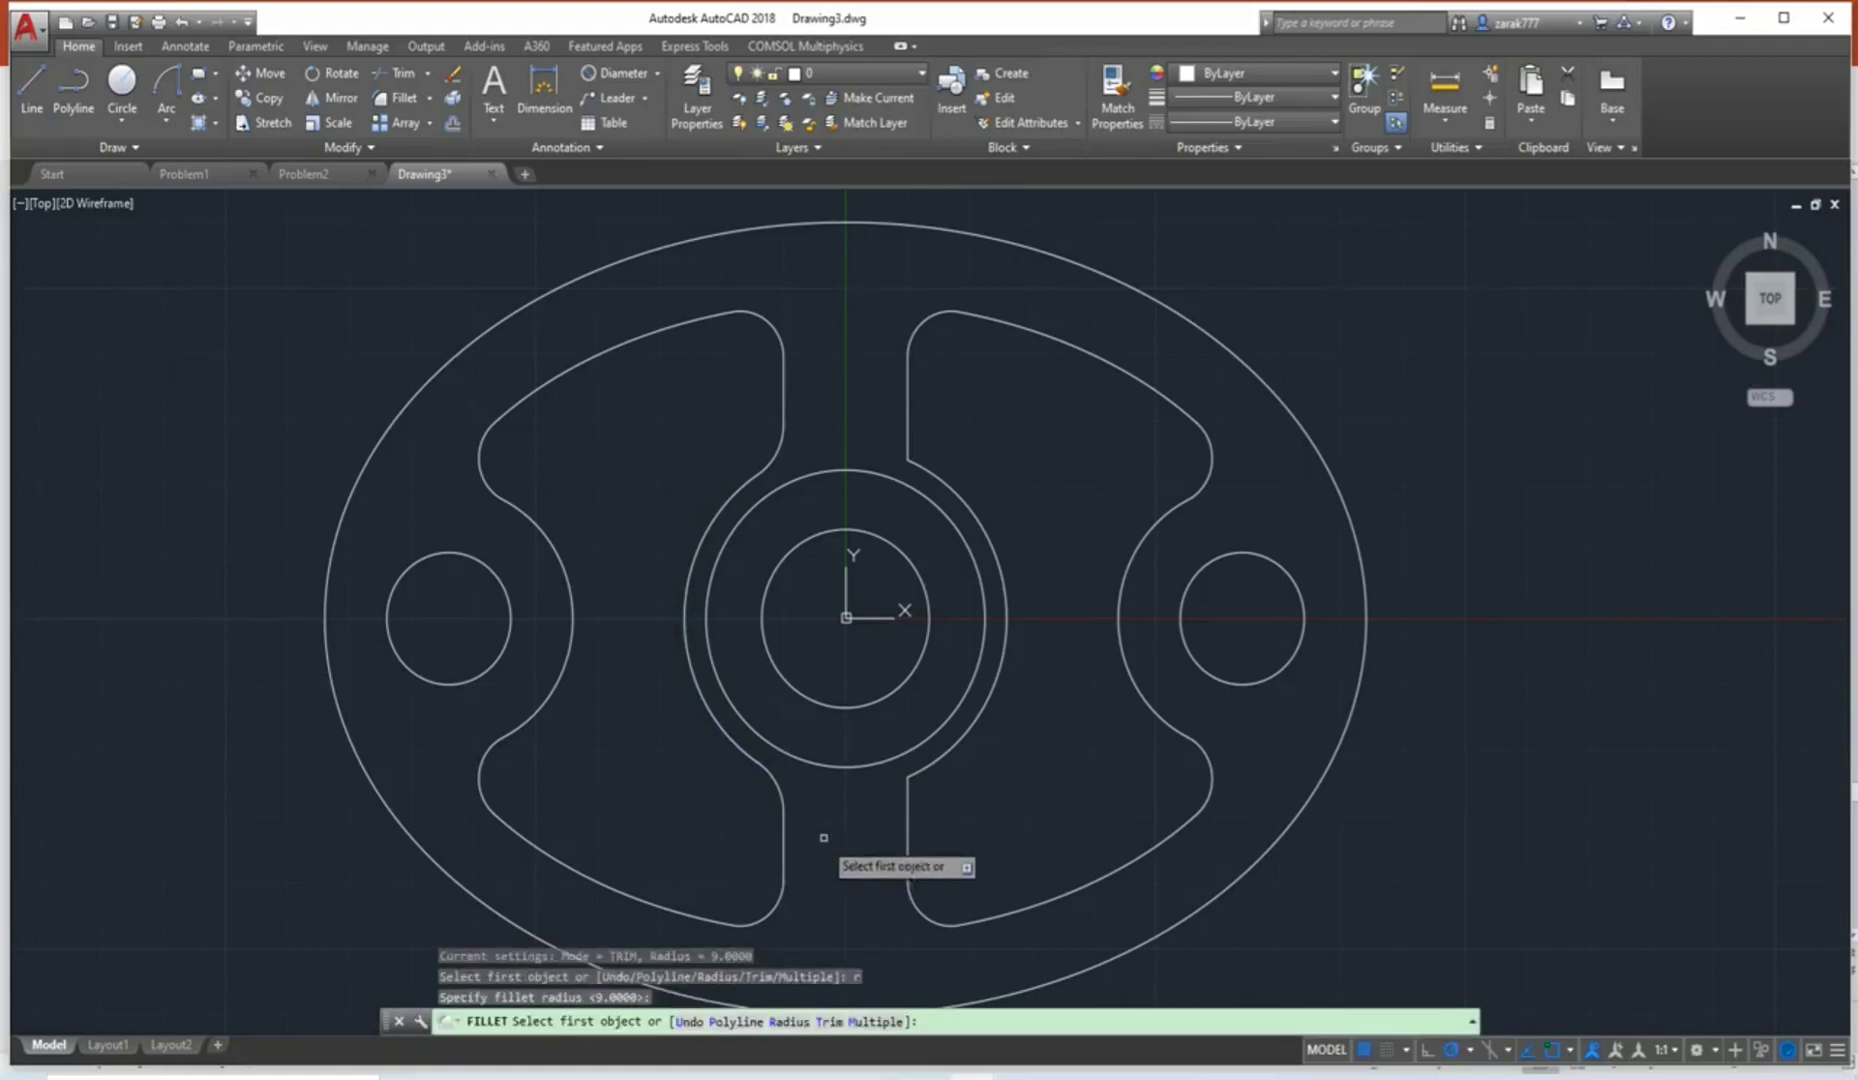
pyautogui.click(925, 769)
pyautogui.click(922, 770)
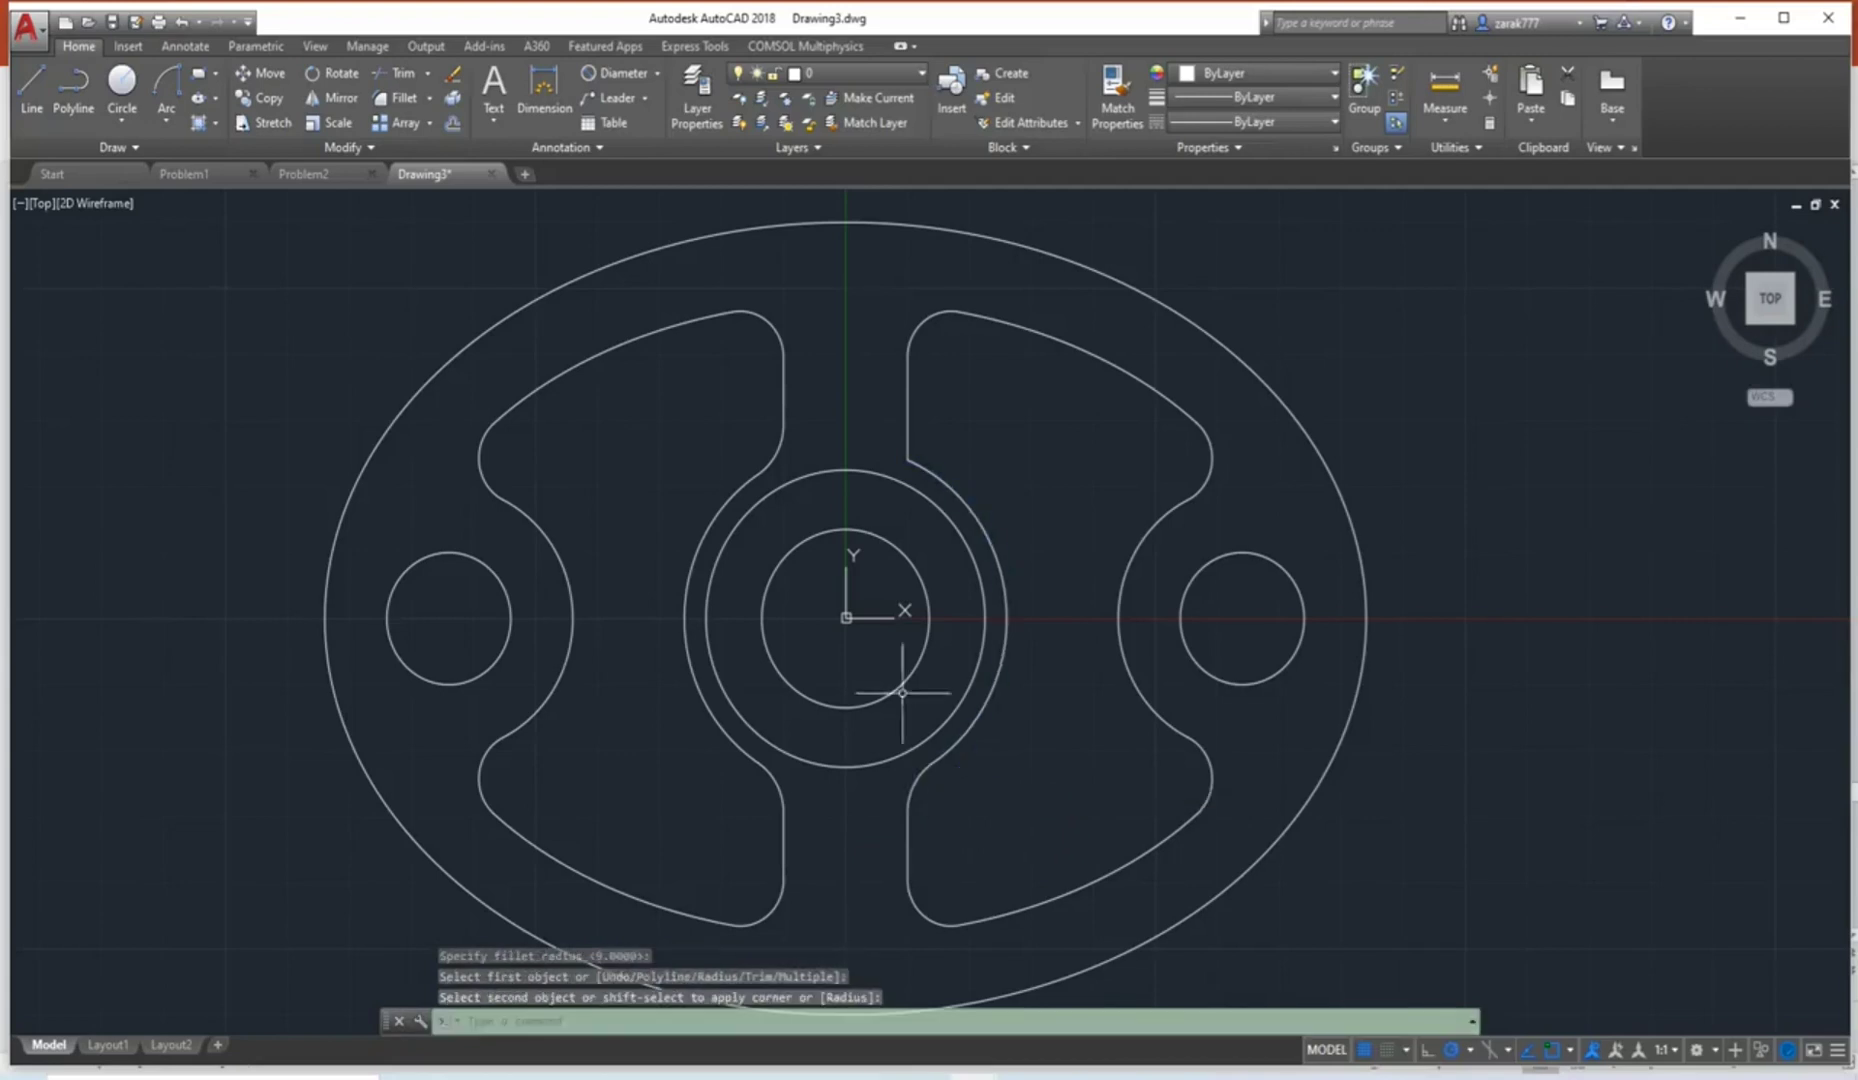
# Round the upper-right slot edge into the ring curve at radius 9.
pyautogui.press('Return')
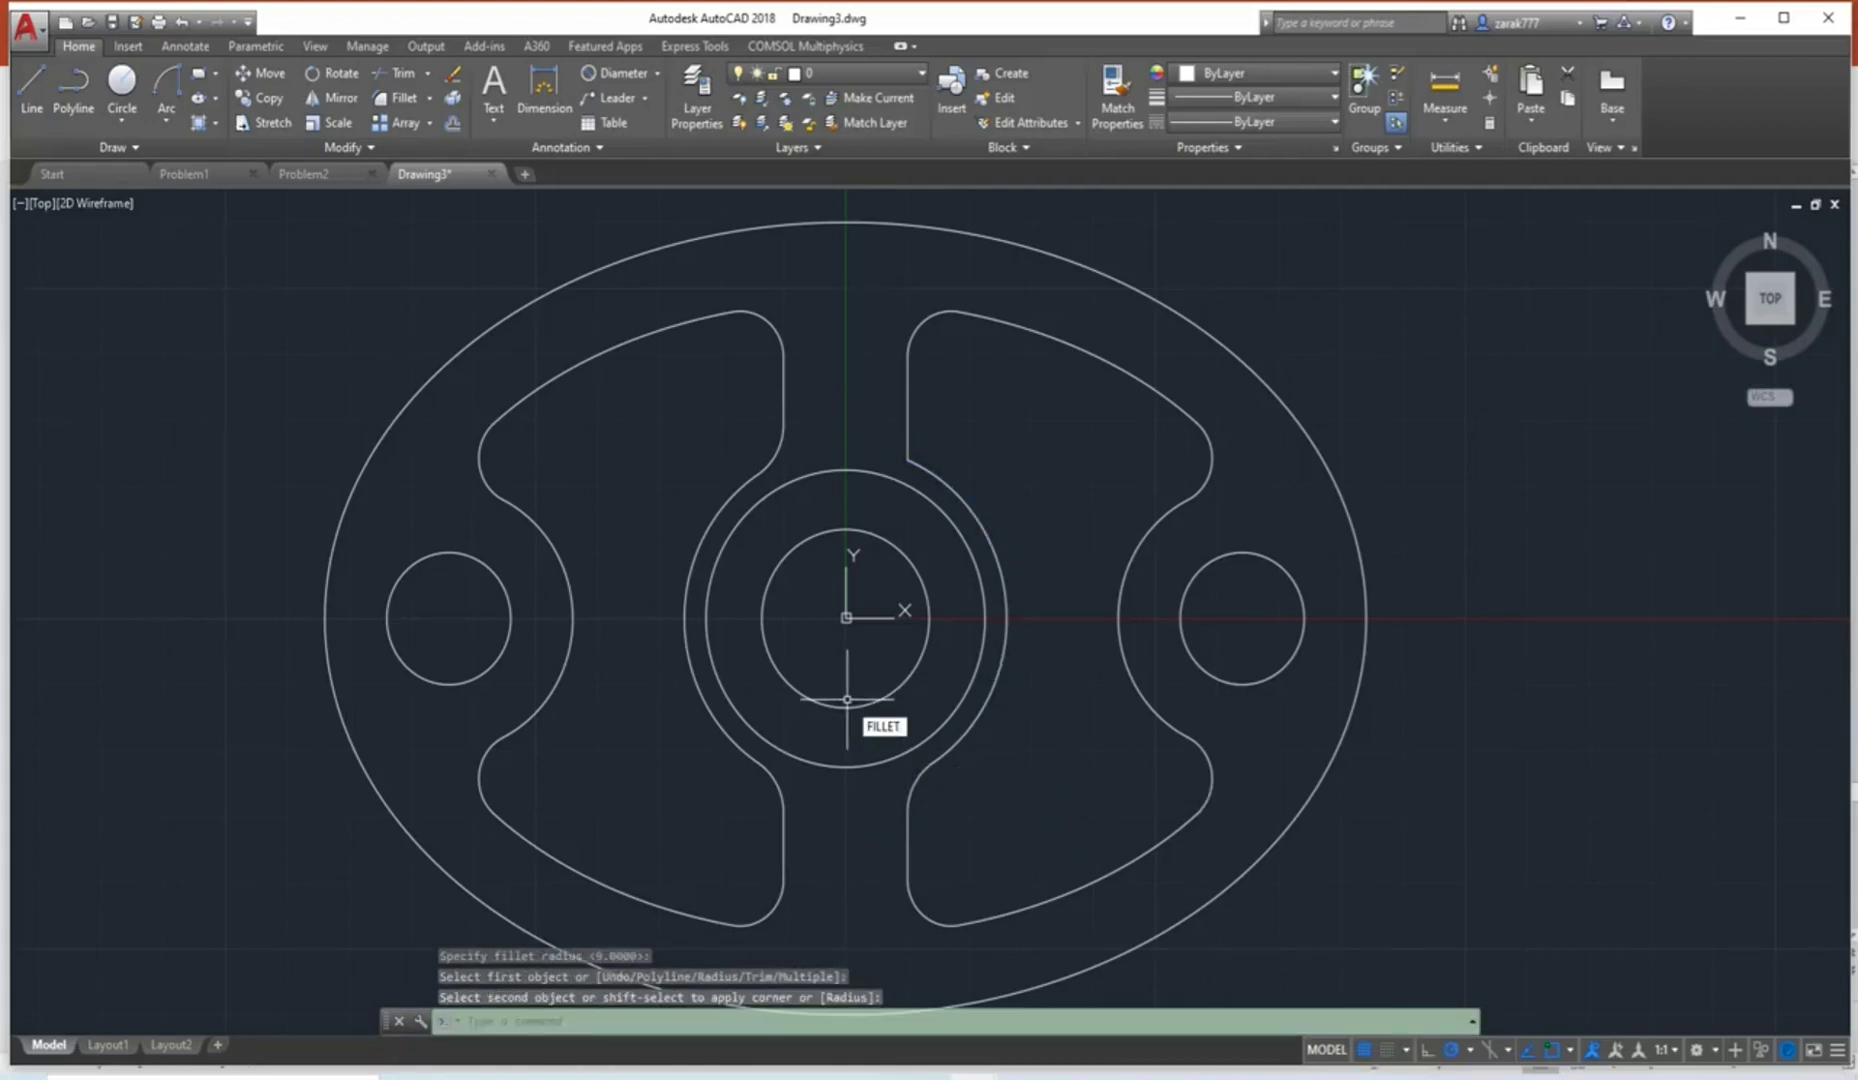
pyautogui.press('Return')
pyautogui.write('r')
pyautogui.press('Return')
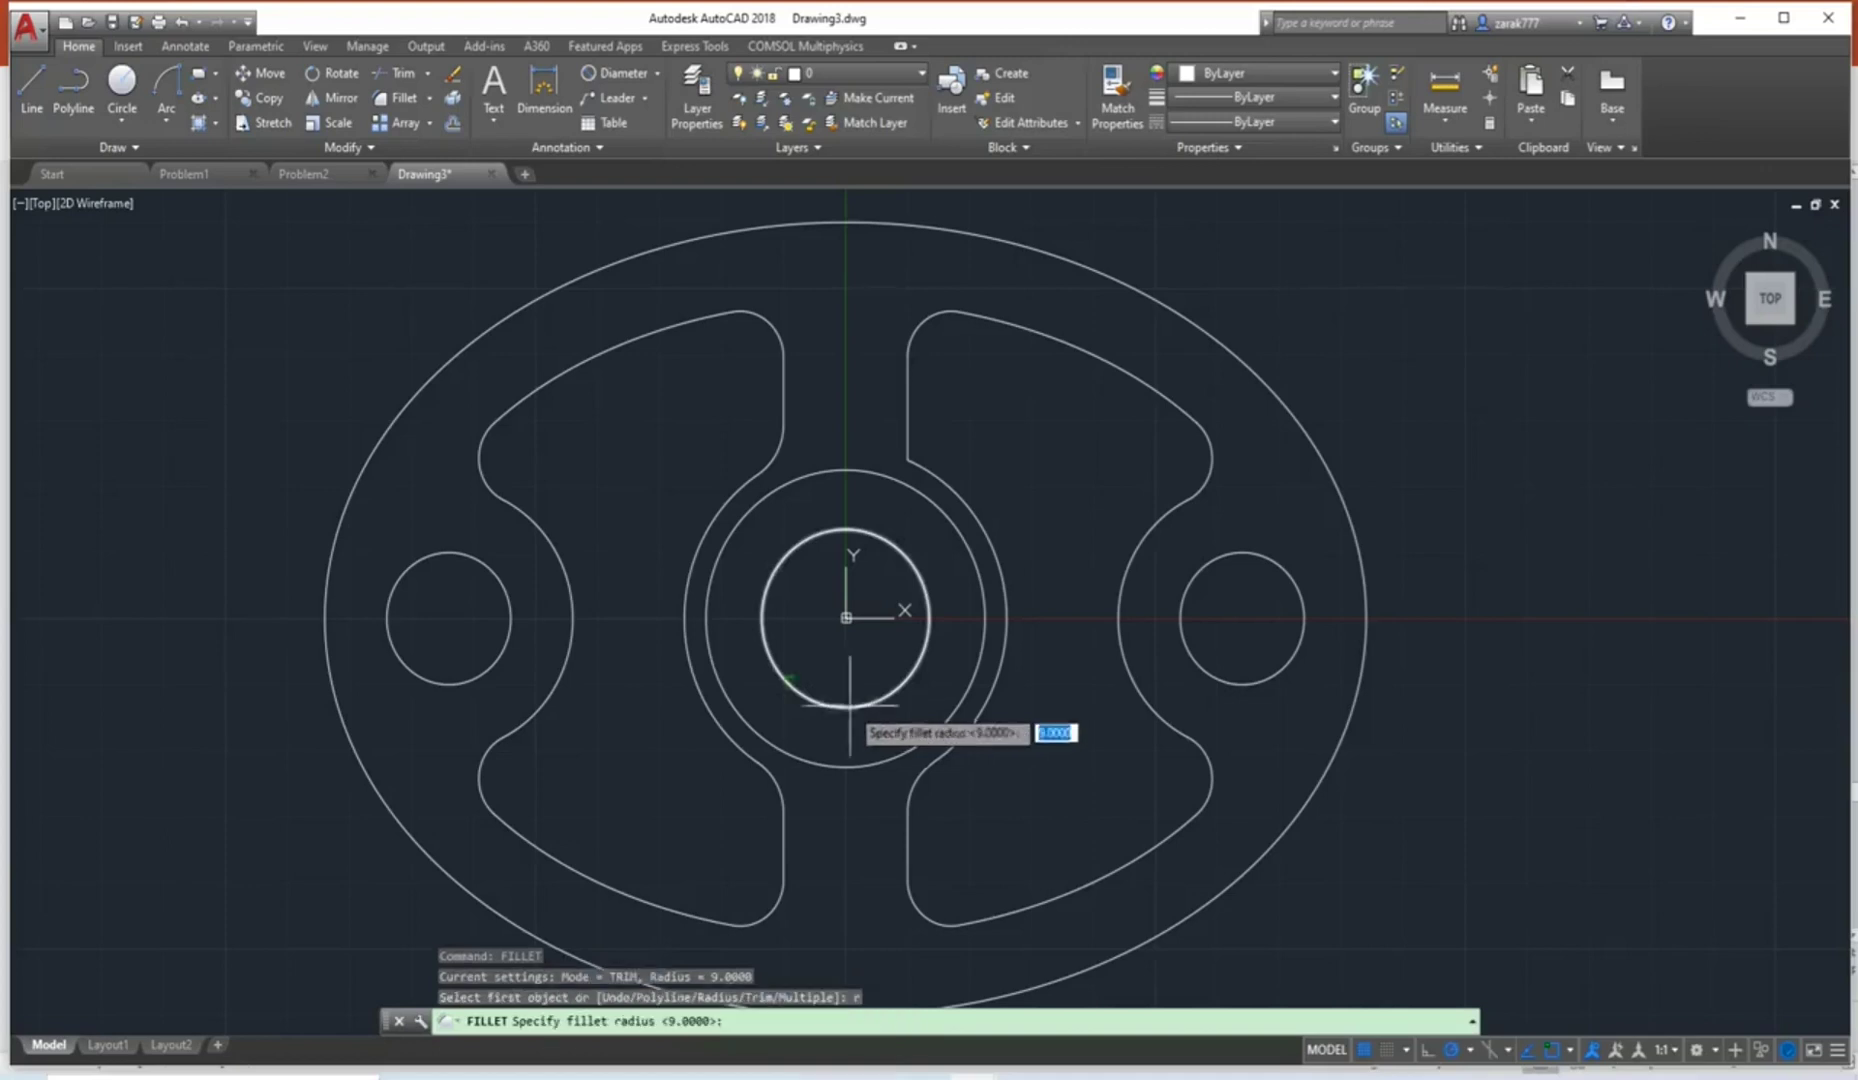
pyautogui.press('Return')
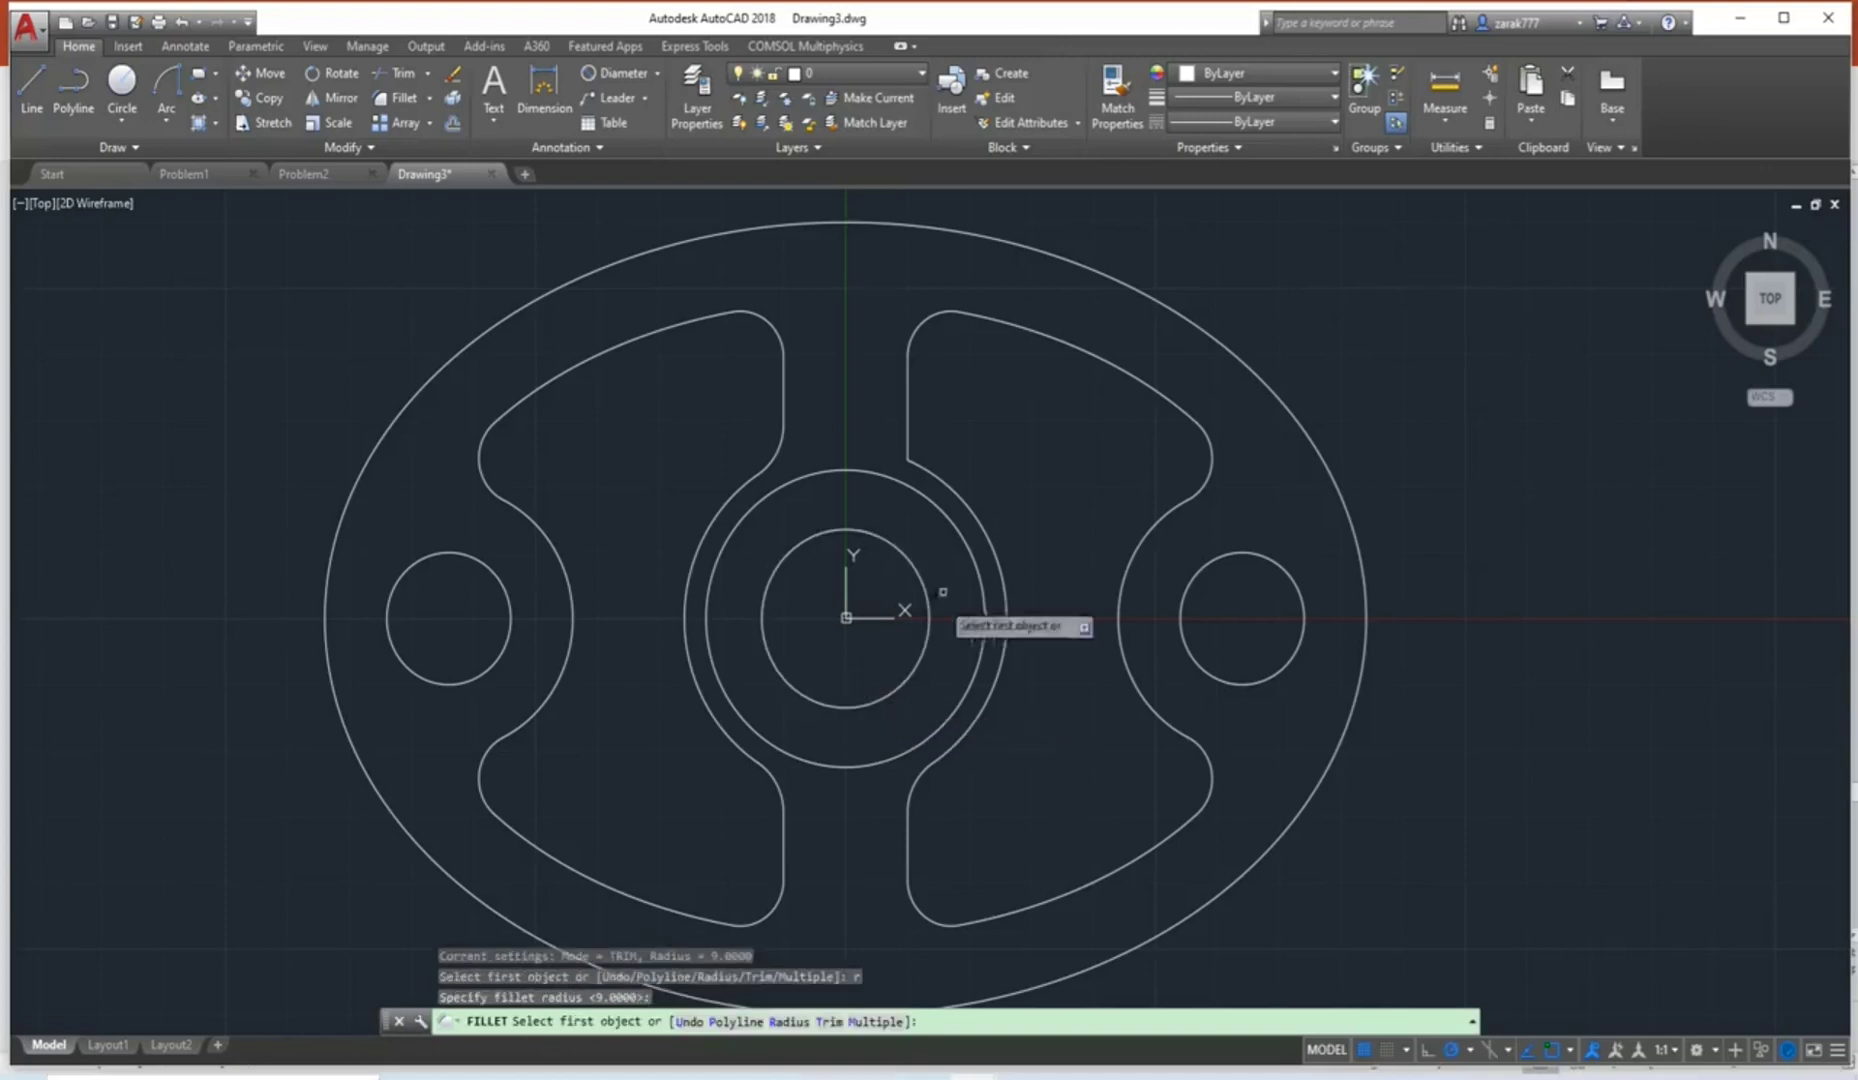
pyautogui.click(907, 424)
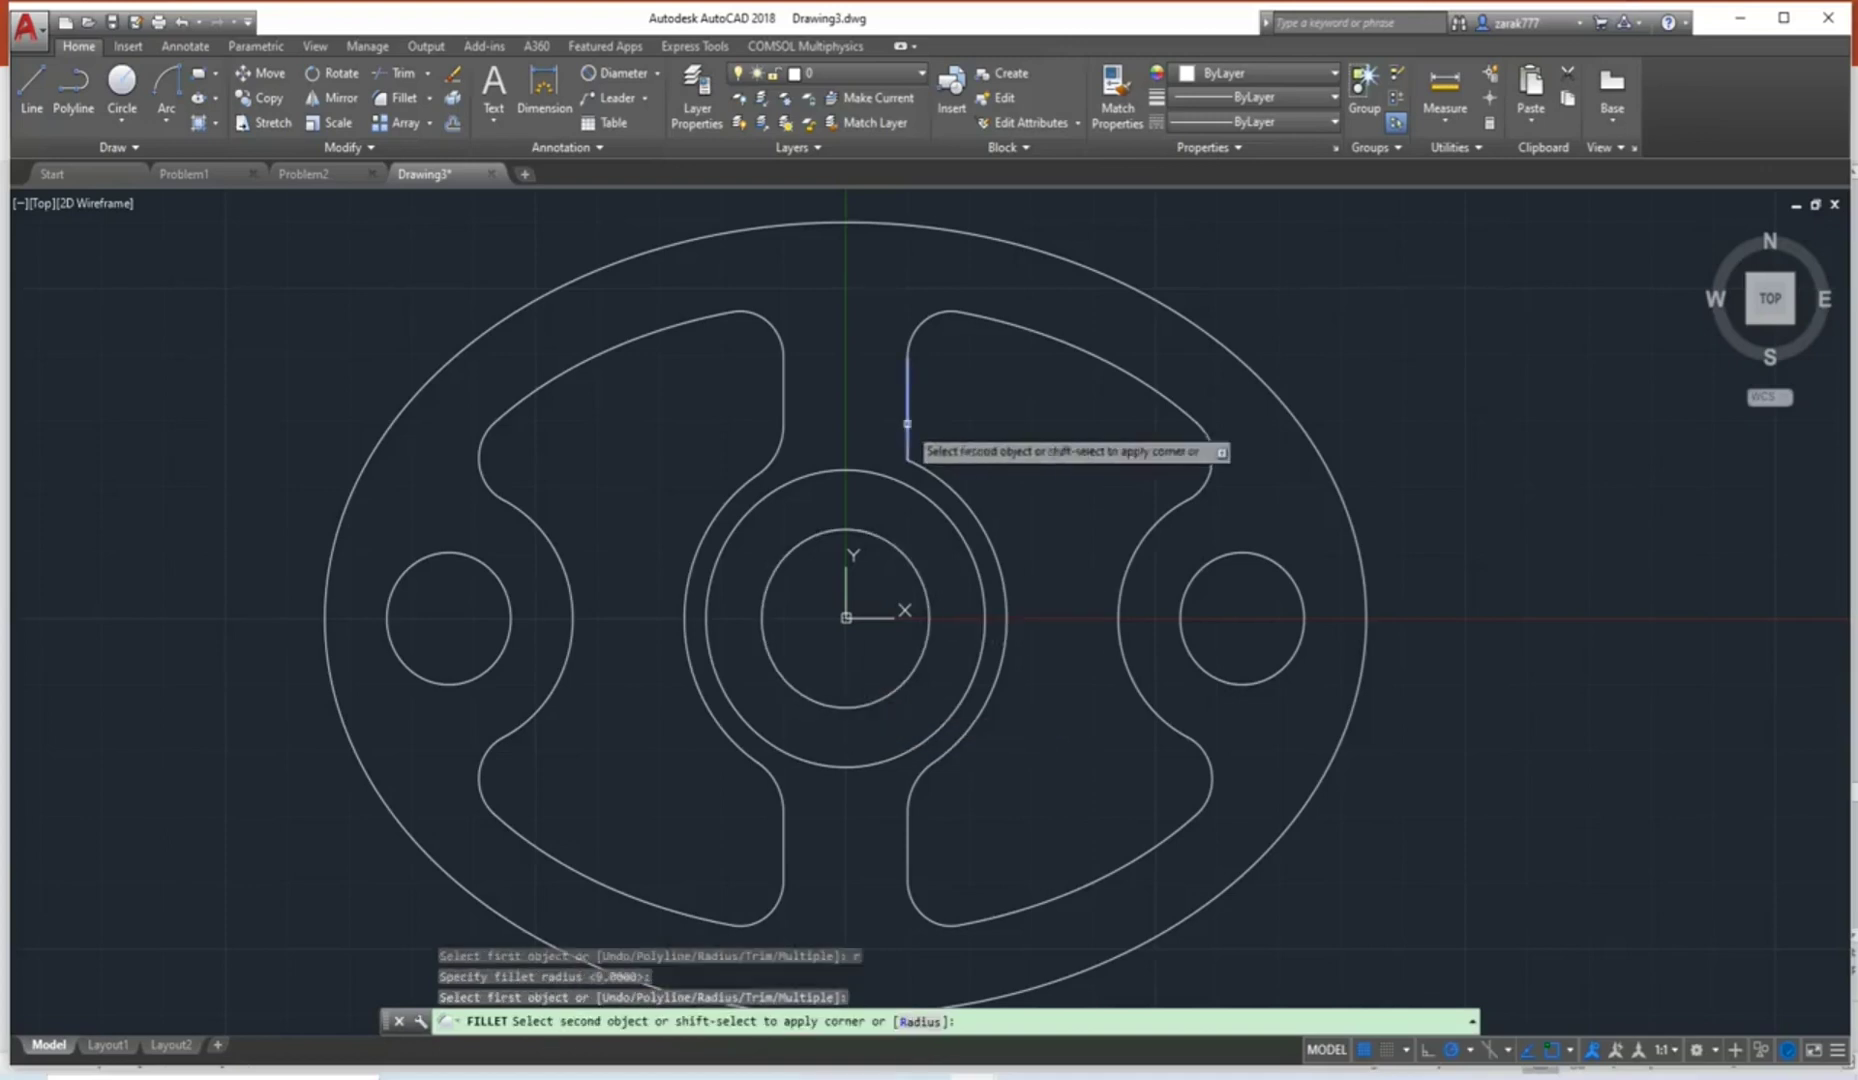
pyautogui.click(933, 470)
pyautogui.scroll(-3, 1131, 553)
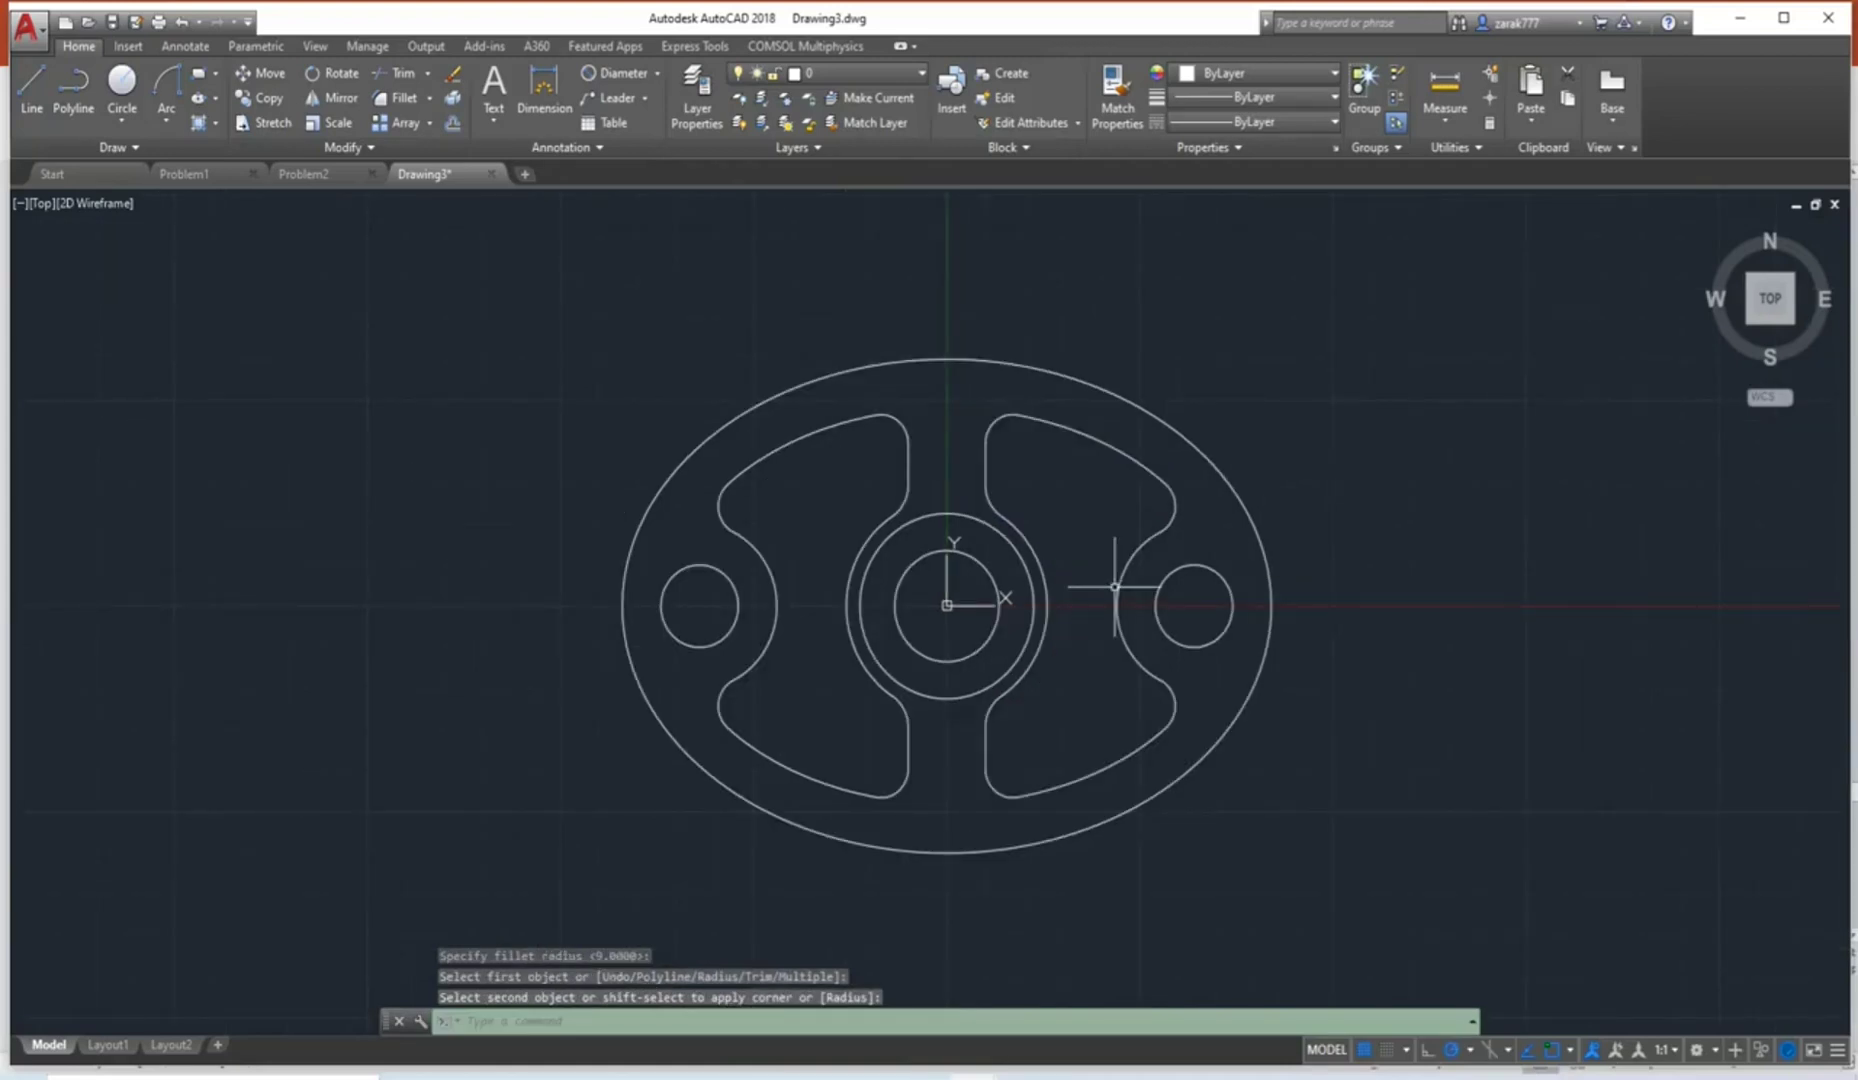
pyautogui.moveTo(1075, 640)
pyautogui.mouseDown(button='middle')
pyautogui.moveTo(969, 575)
pyautogui.moveTo(954, 600)
pyautogui.mouseUp(button='middle')
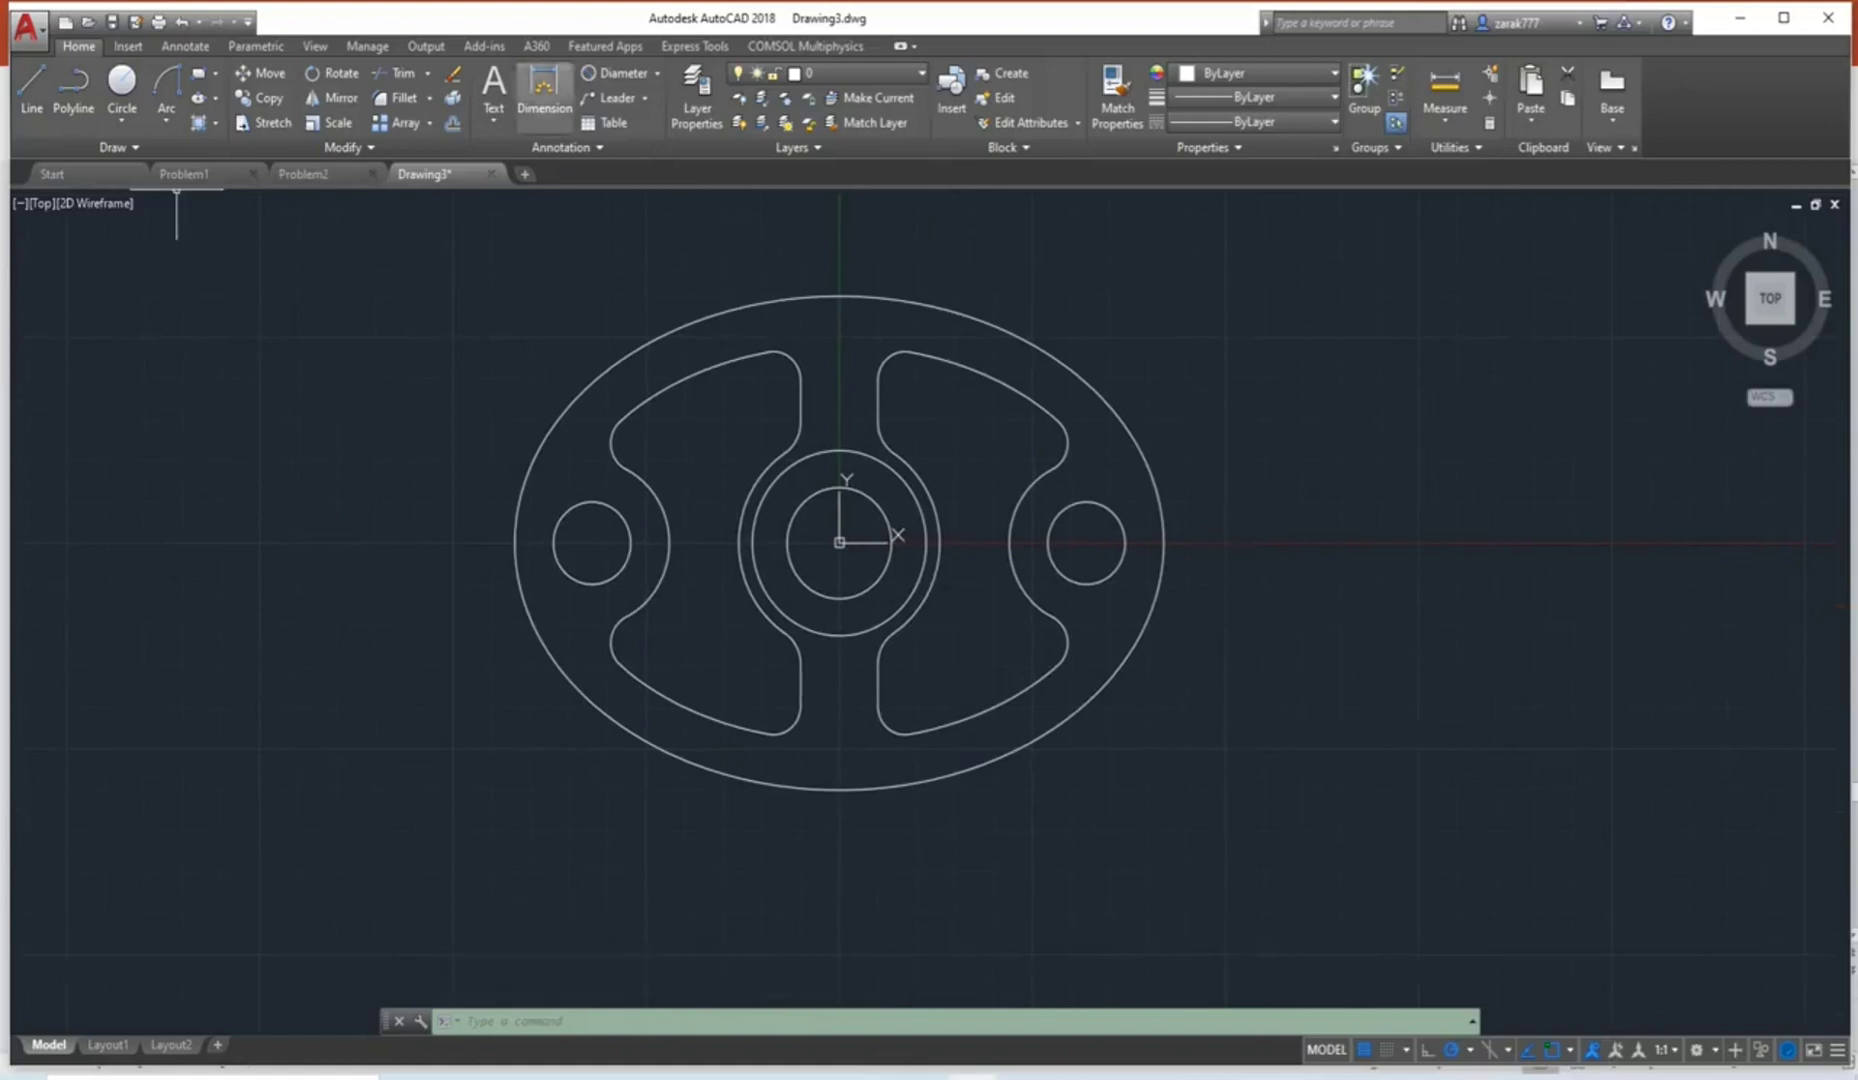
pyautogui.click(657, 73)
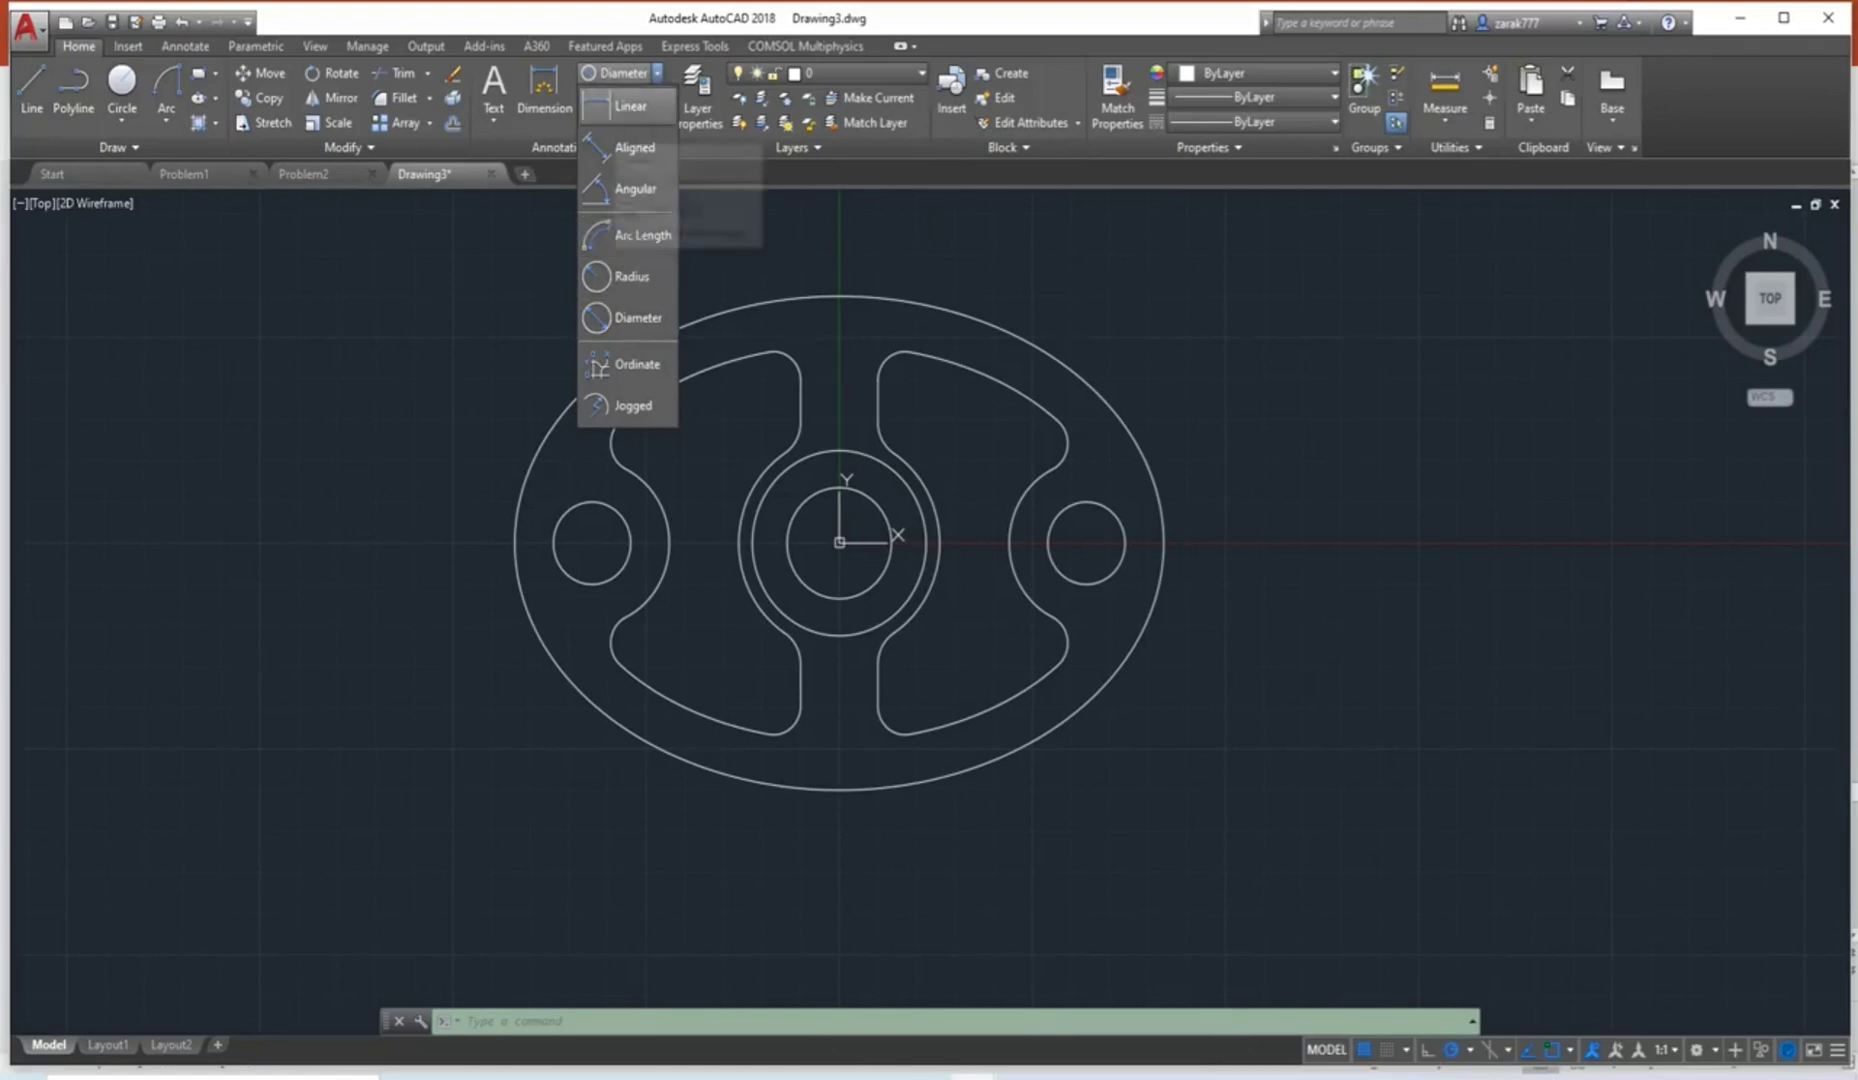
# Dimension the 127.96 horizontal span between the two small hole centres, placed below the plate.
pyautogui.click(628, 106)
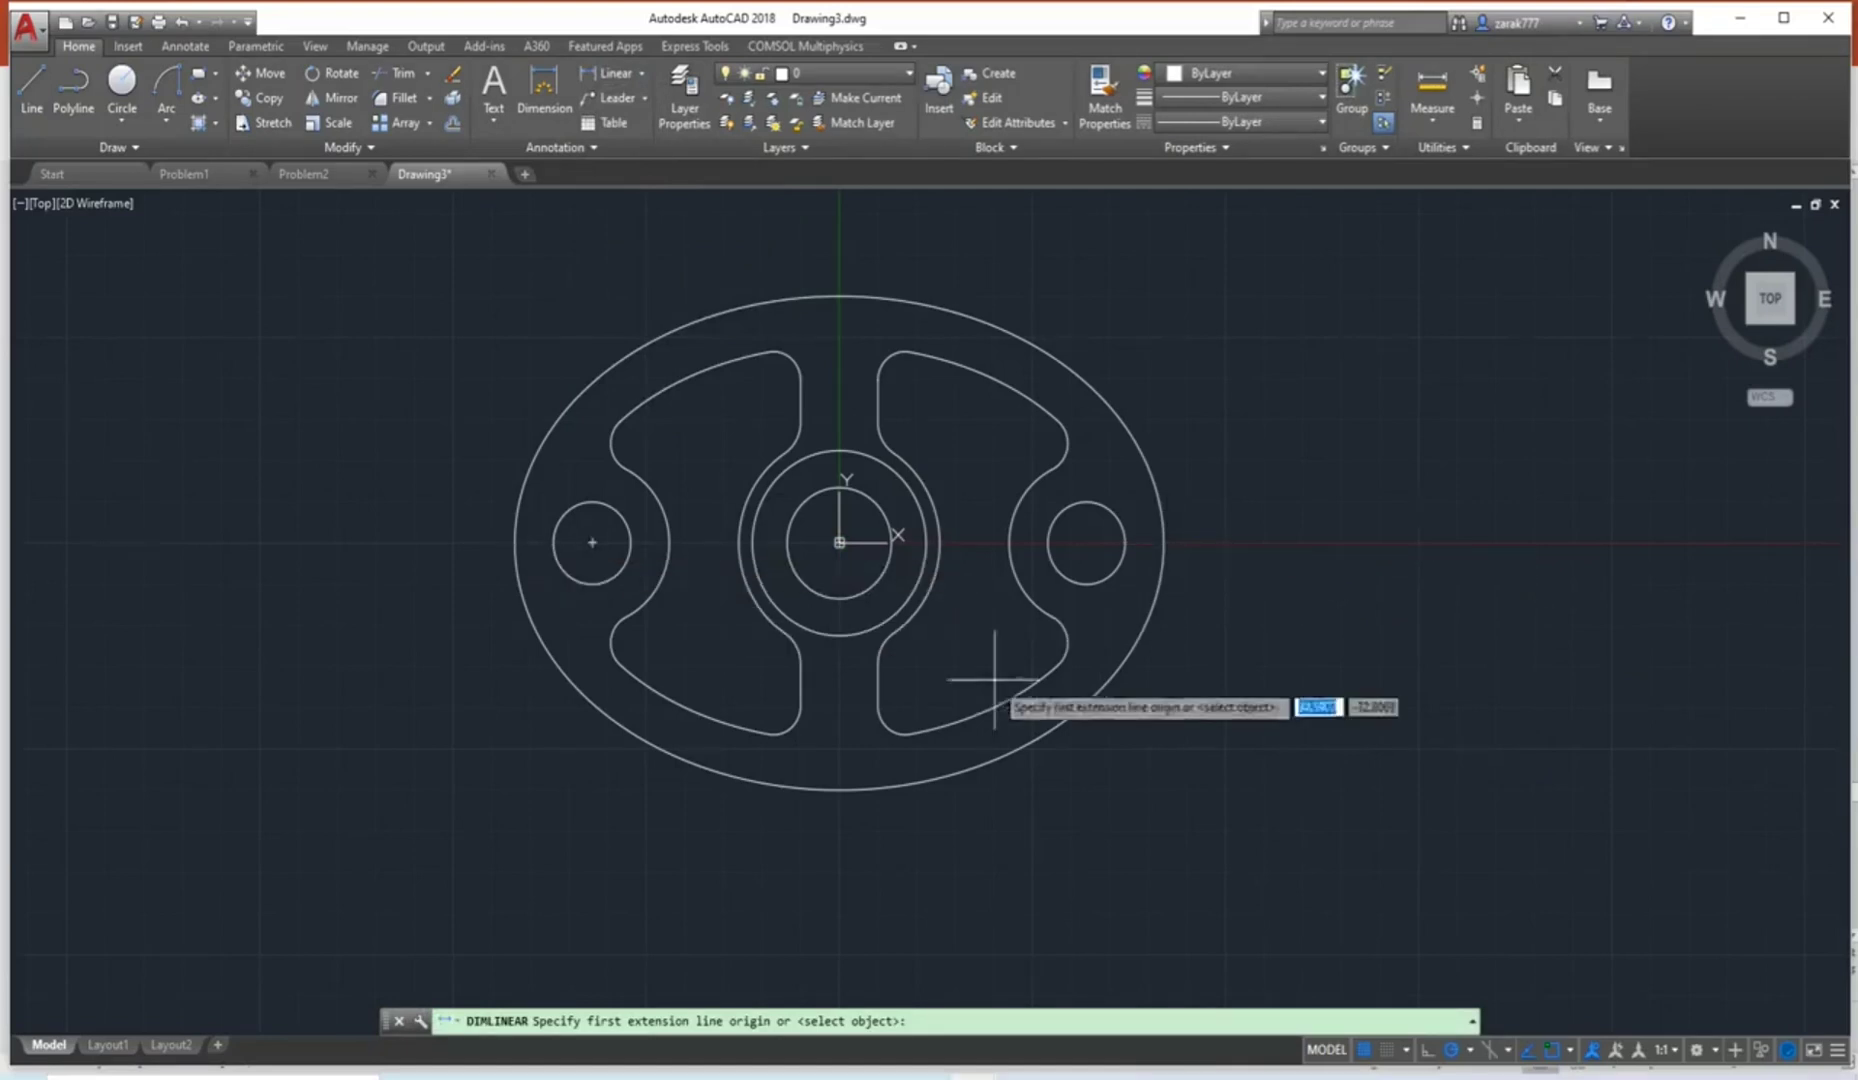
pyautogui.click(1087, 543)
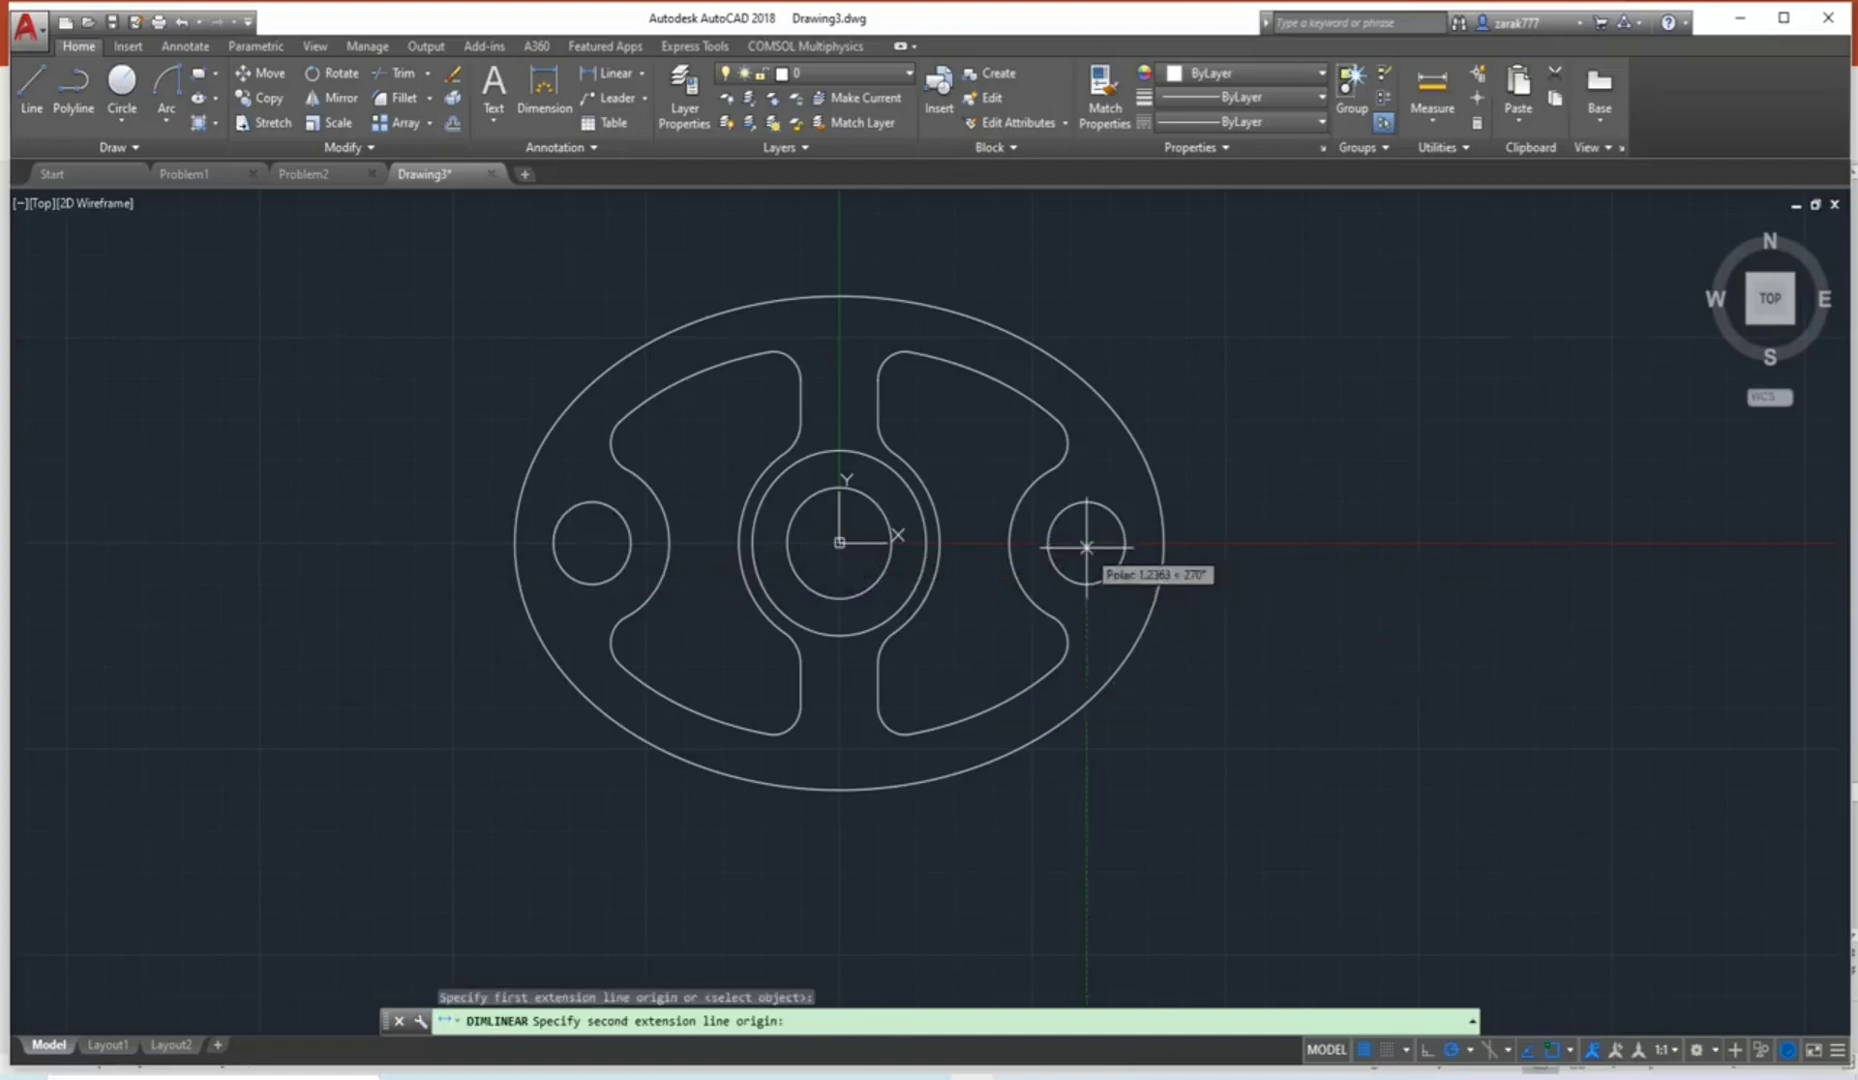
pyautogui.click(593, 543)
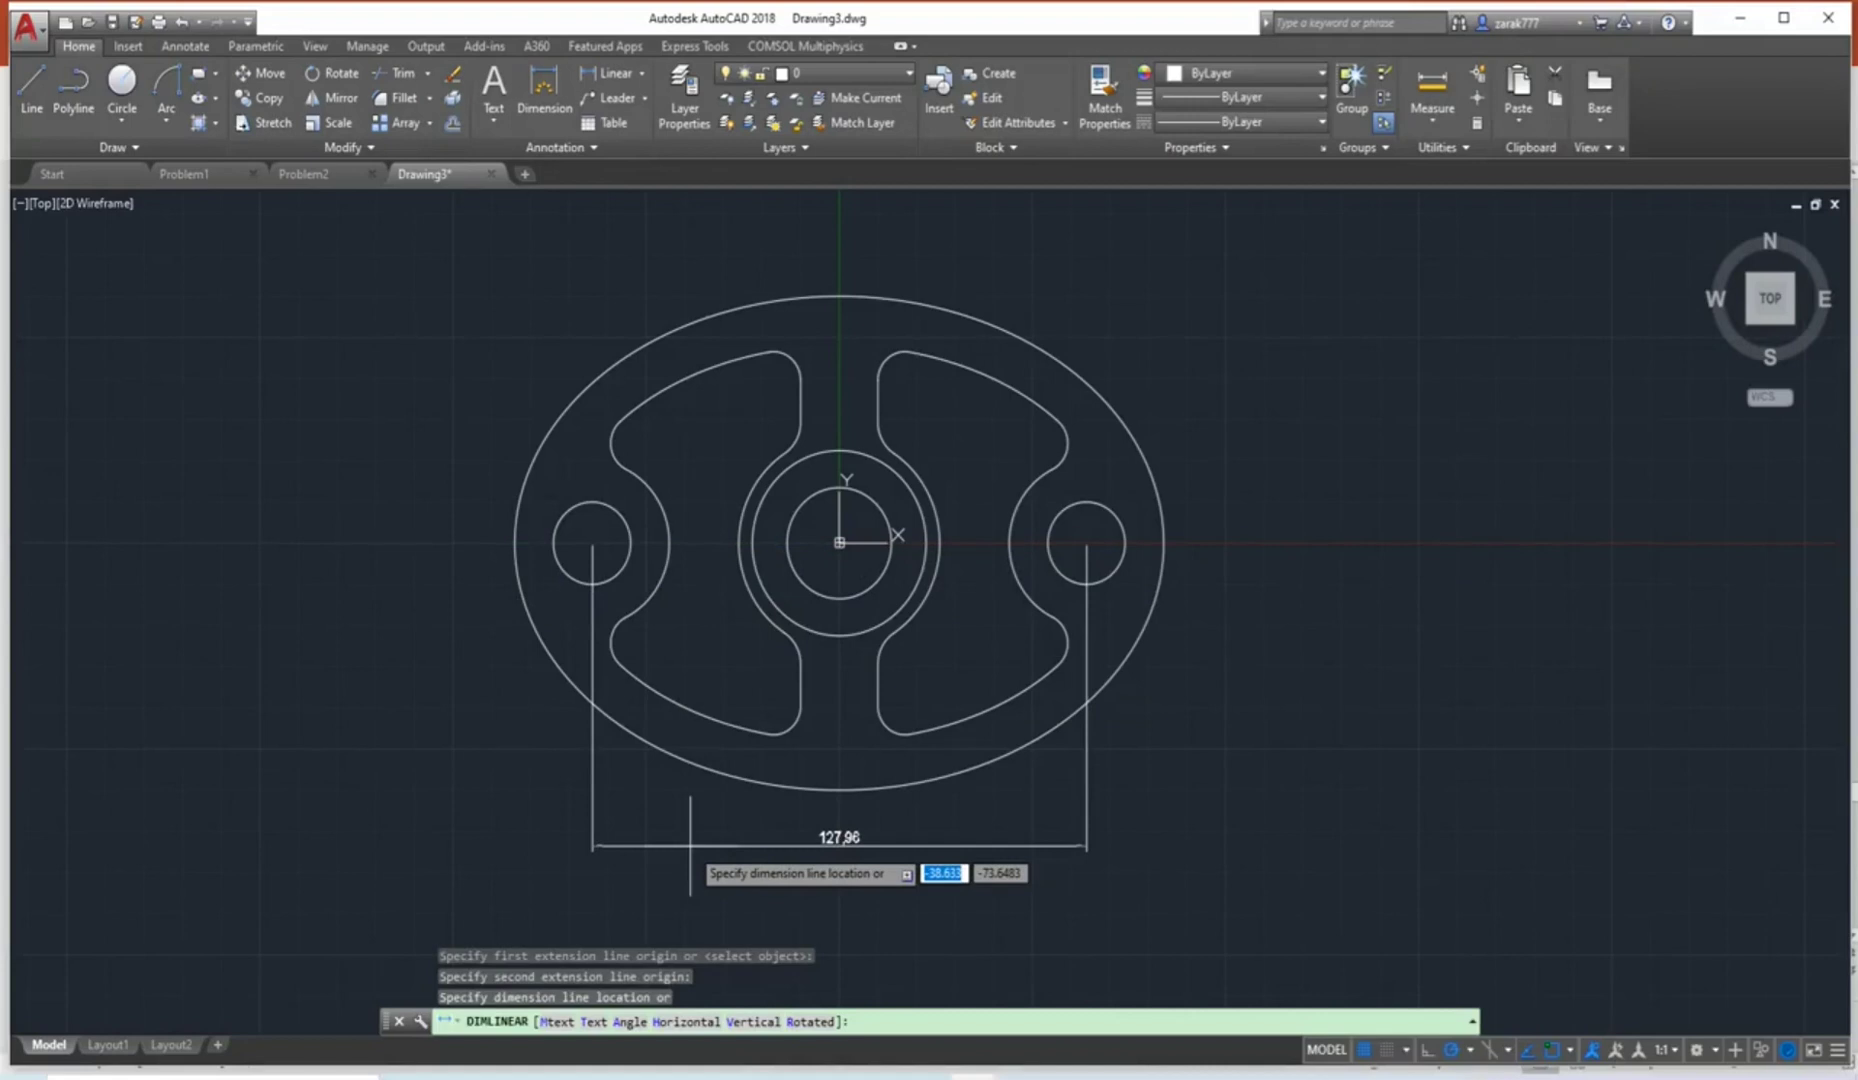
pyautogui.click(690, 846)
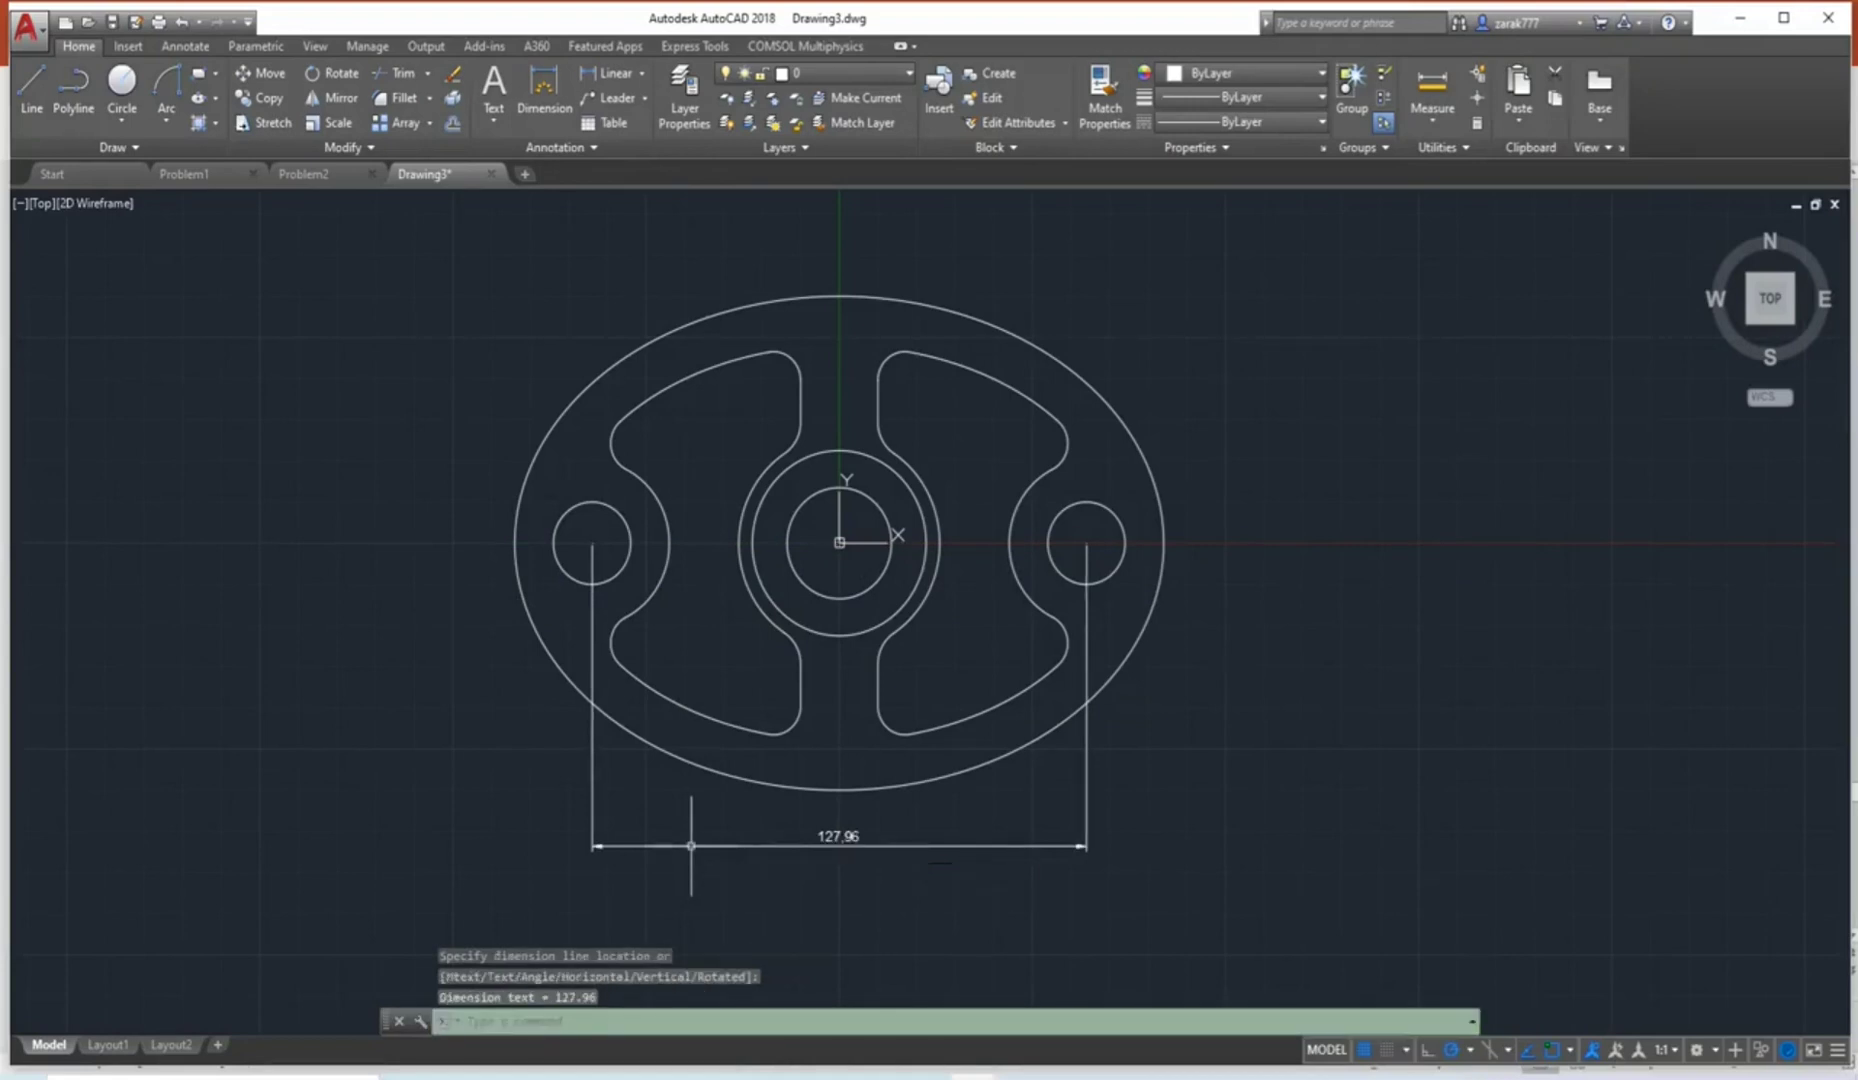
pyautogui.scroll(2, 985, 637)
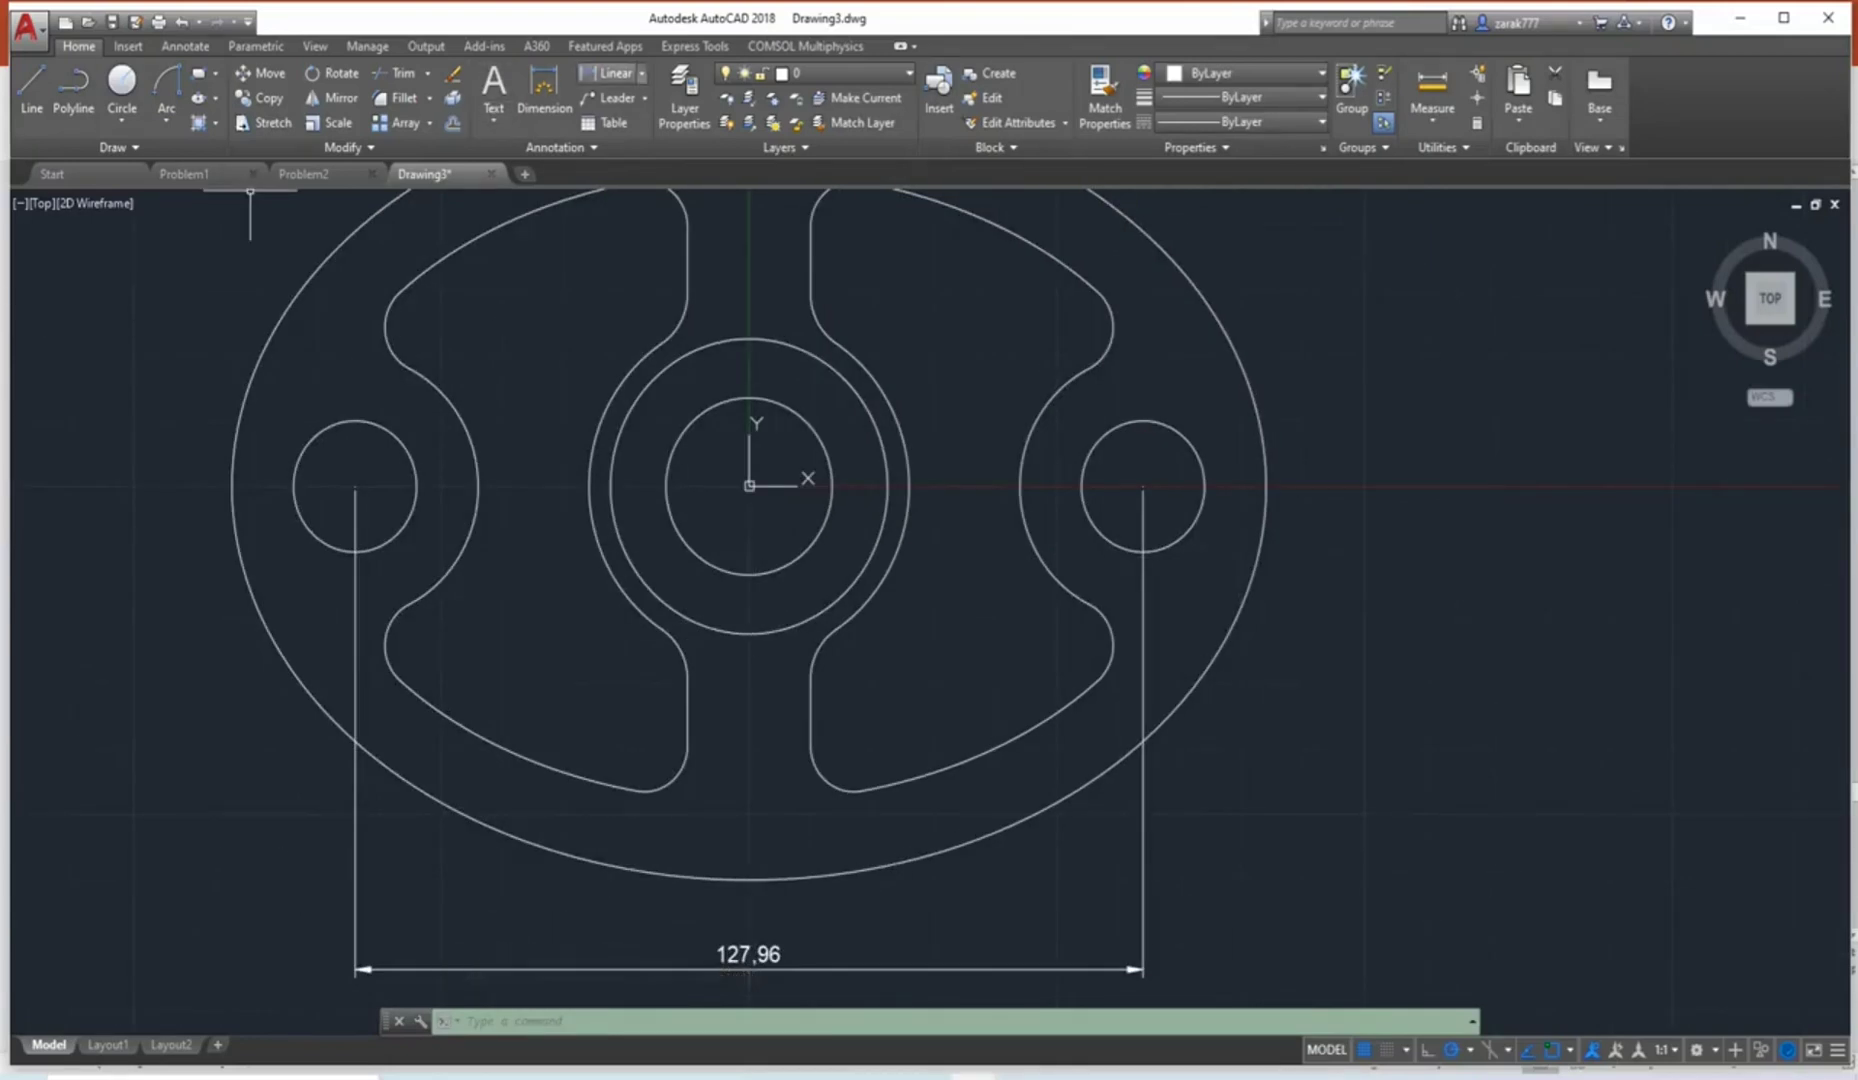
# Add an aligned 168 dimension across the ellipse's full width, below the 127.96 one.
pyautogui.click(610, 73)
pyautogui.click(641, 73)
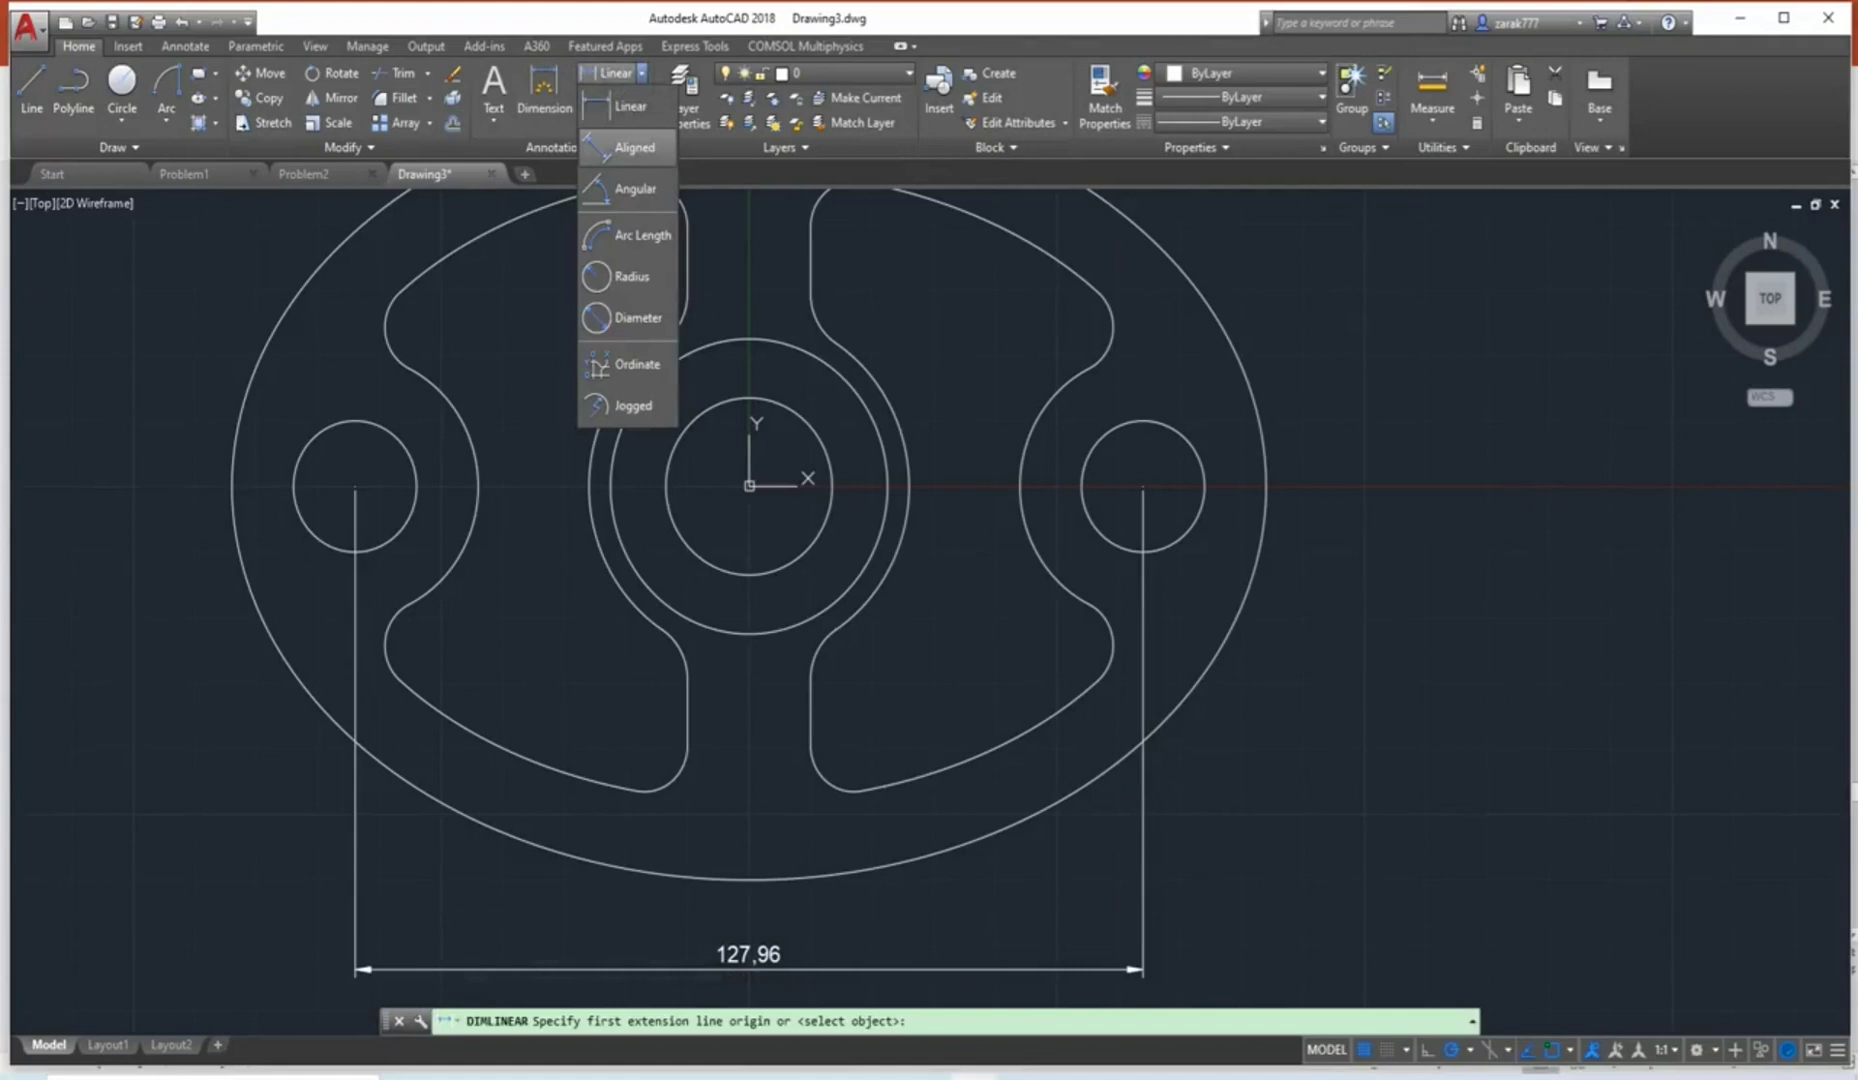
pyautogui.click(632, 147)
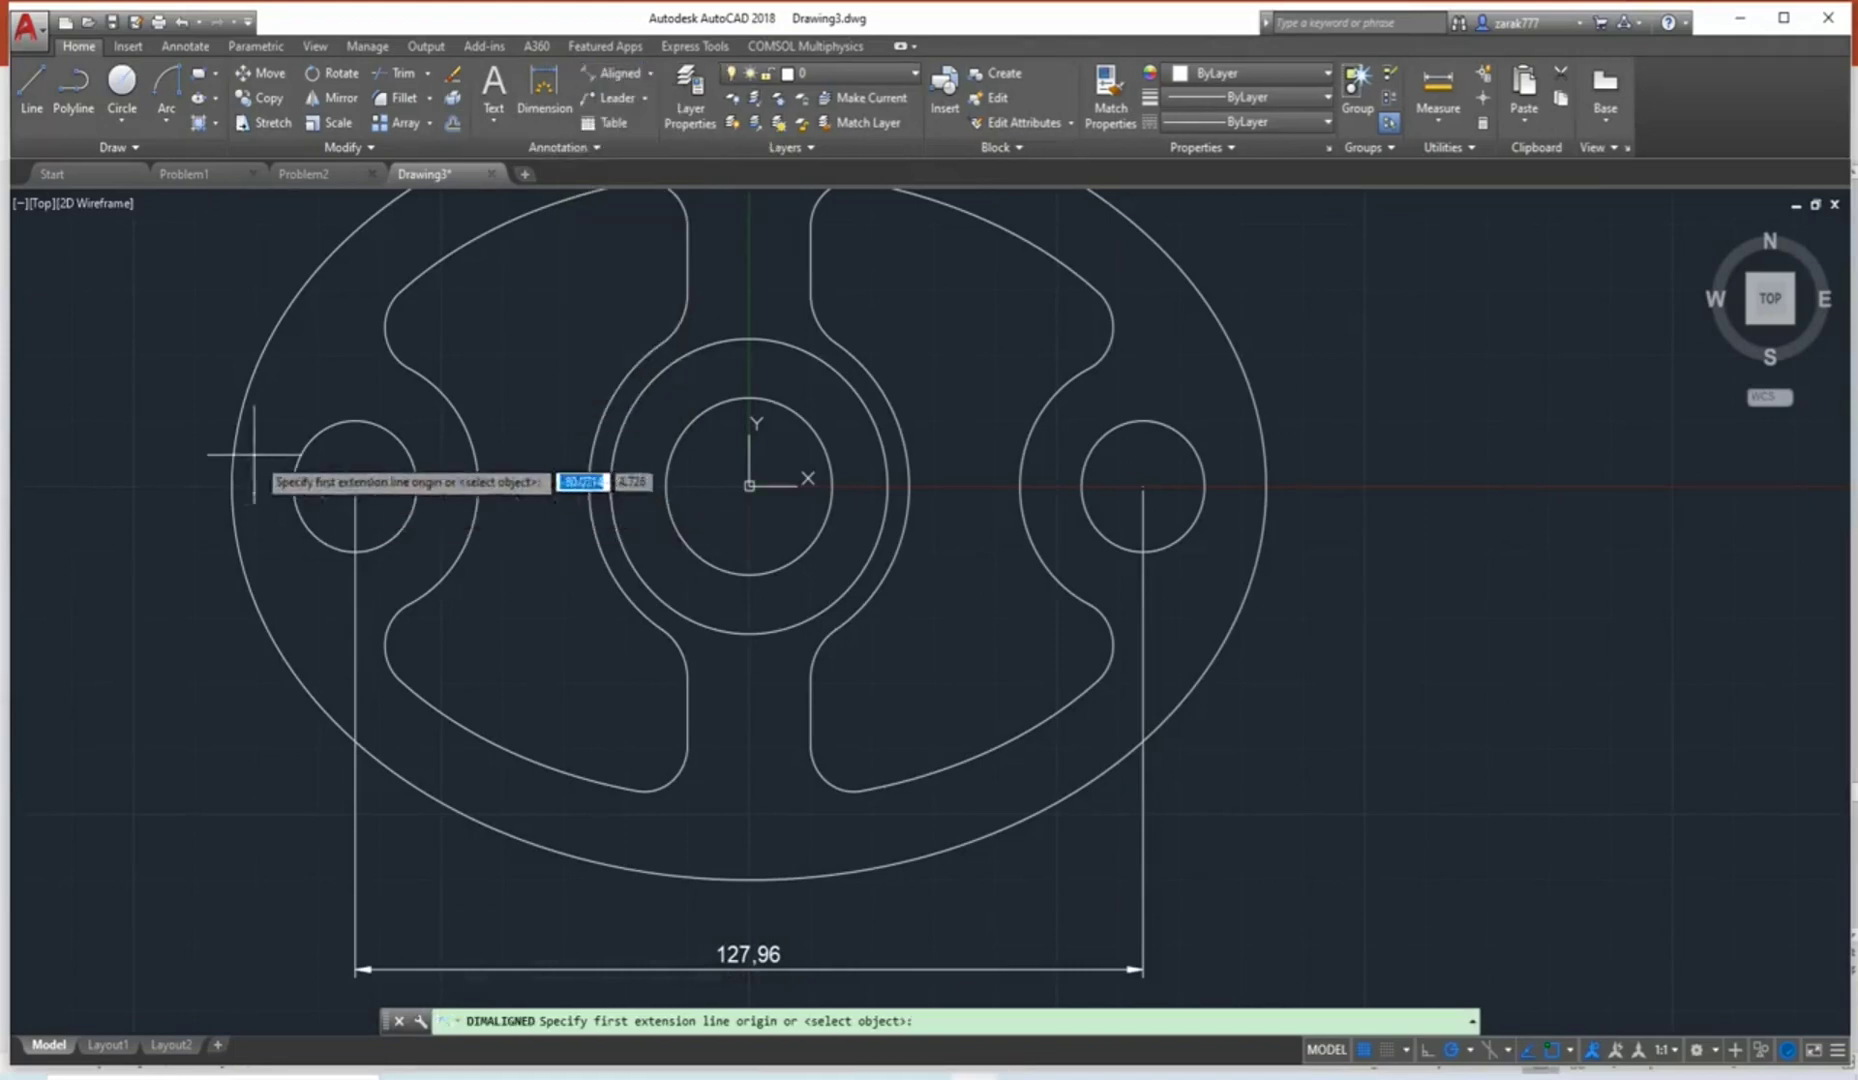
pyautogui.click(232, 486)
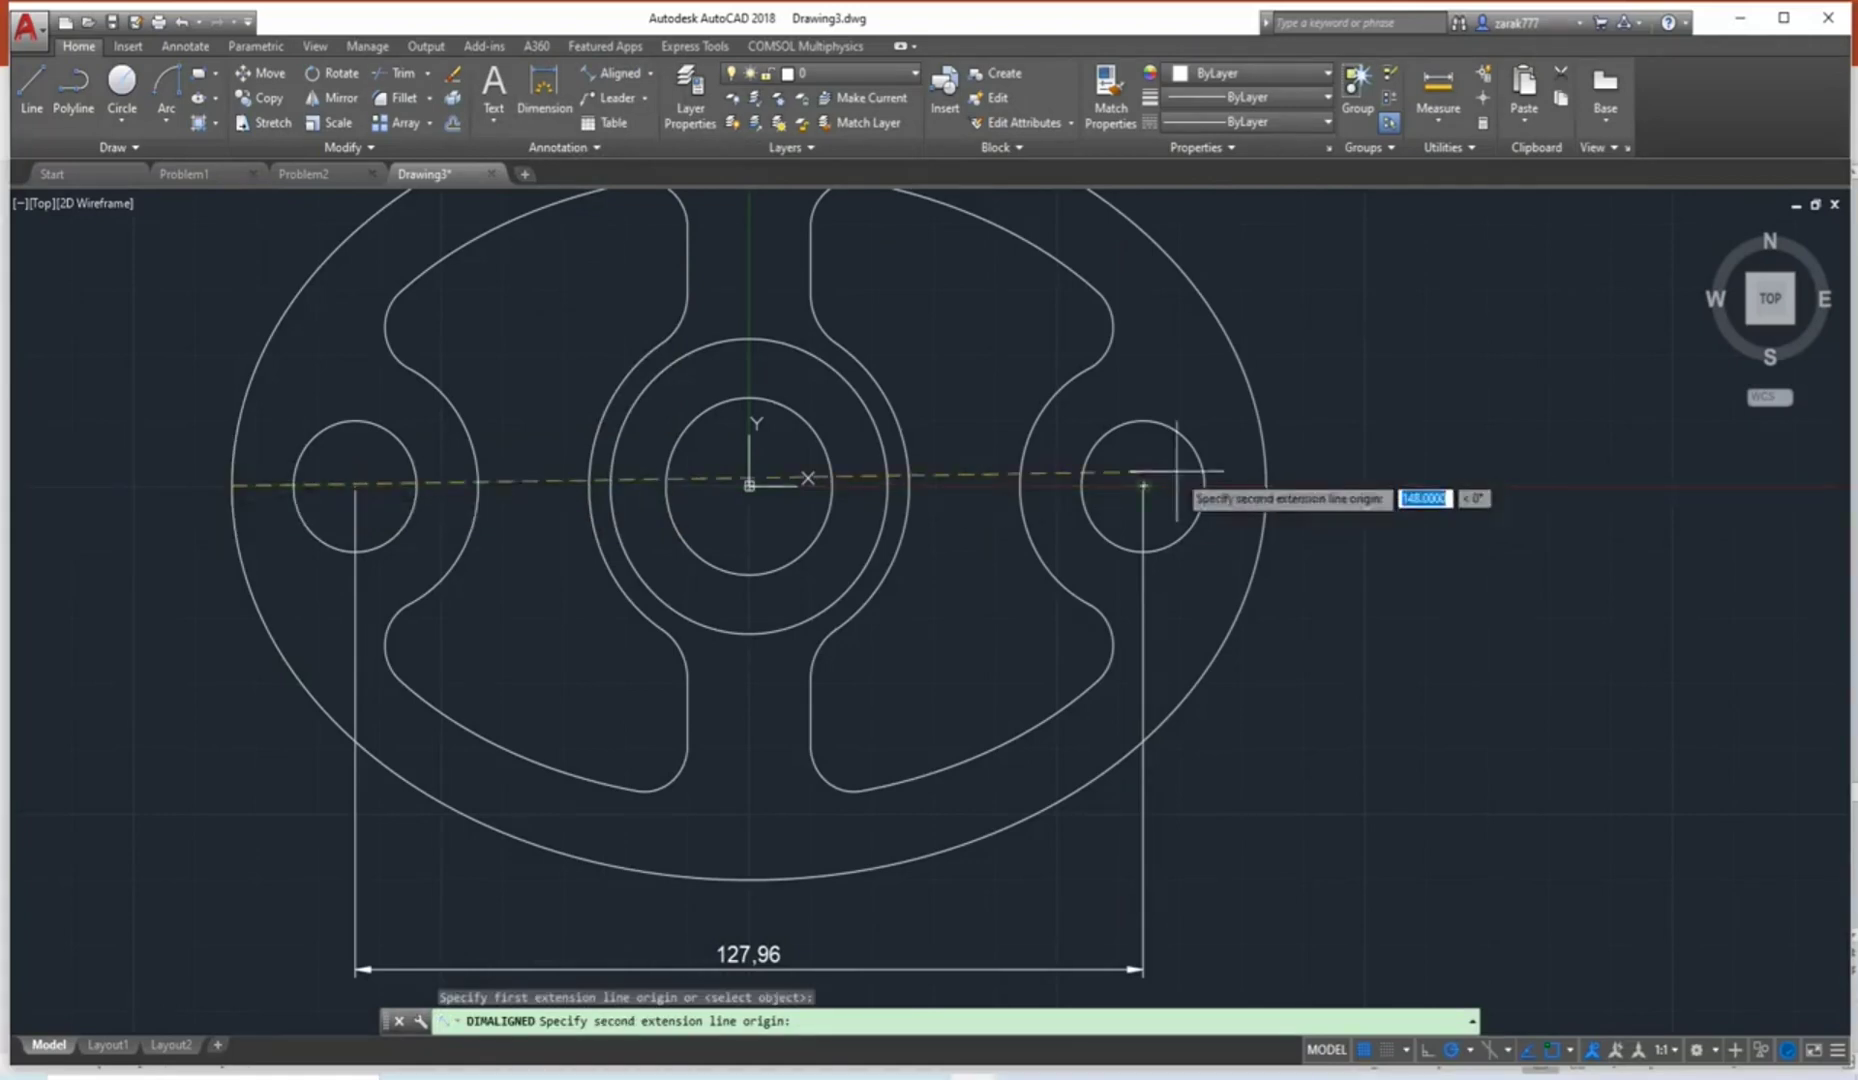
pyautogui.click(1267, 487)
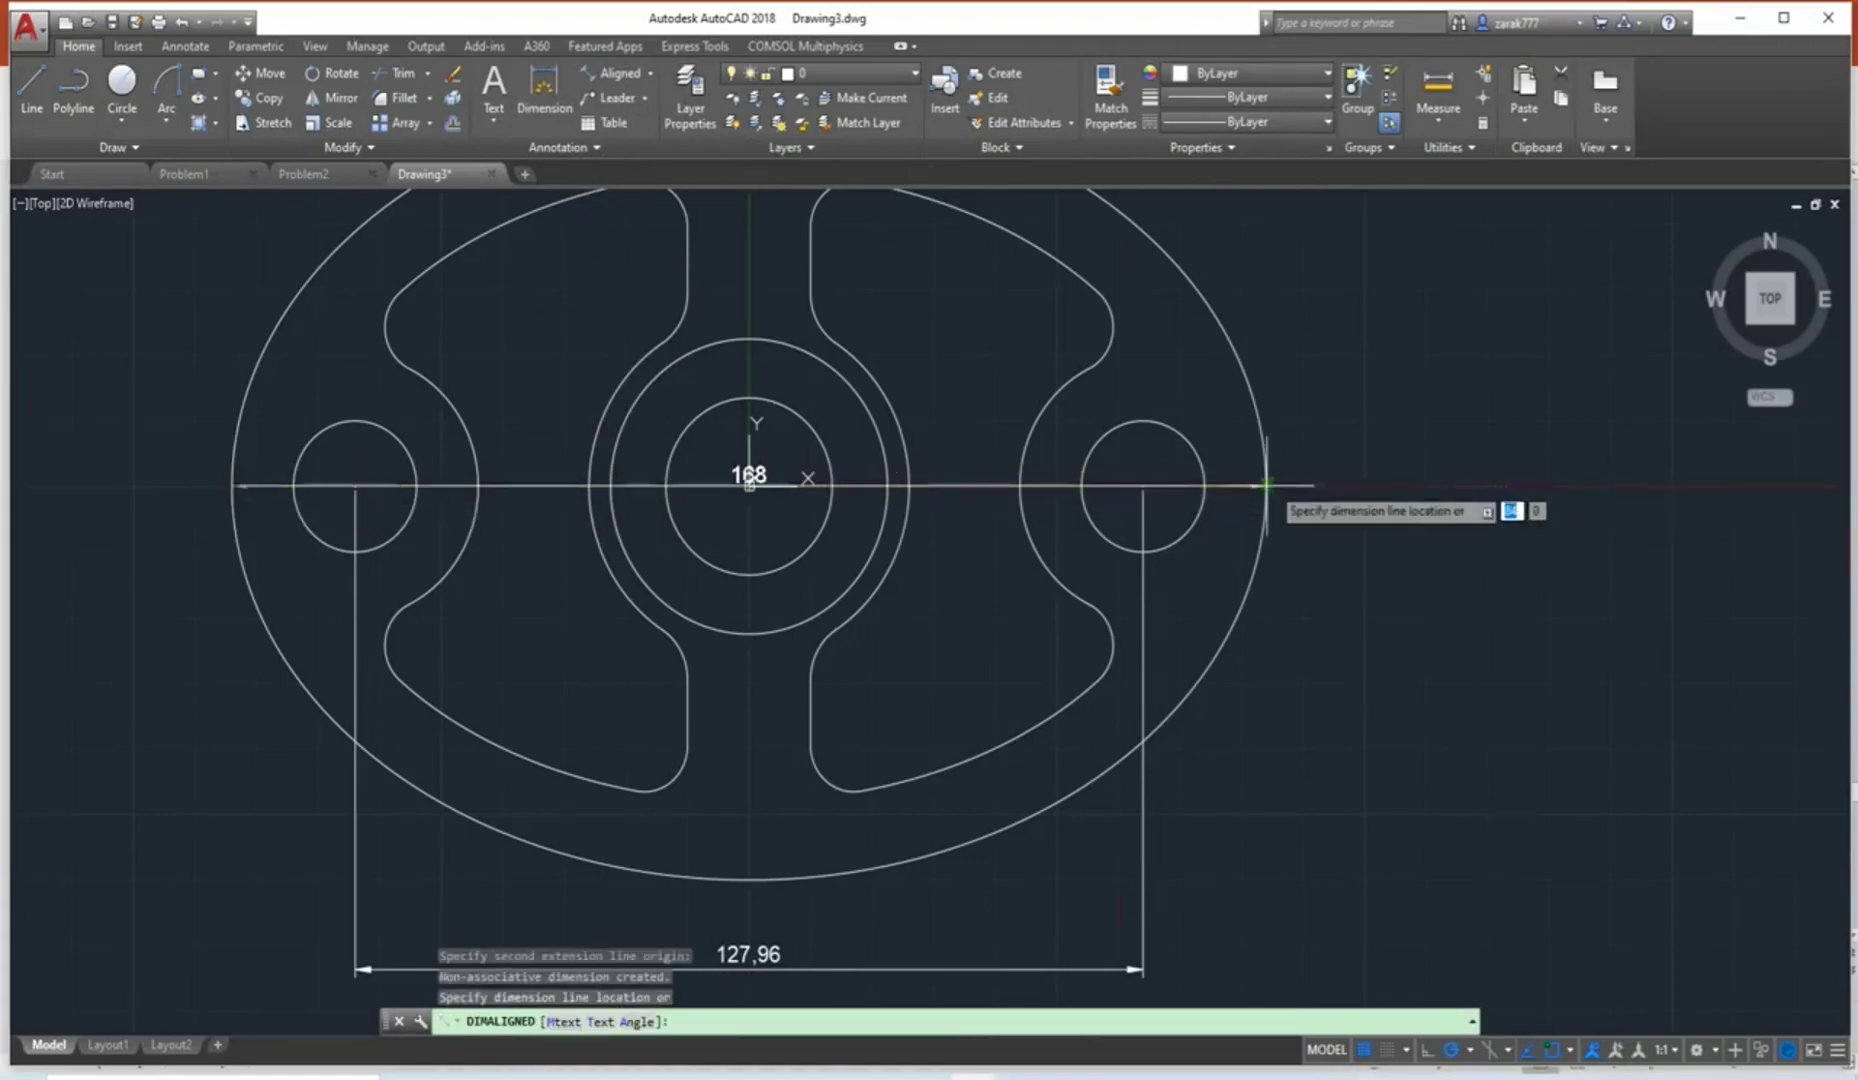
pyautogui.scroll(3, 1267, 487)
pyautogui.scroll(-3, 1270, 486)
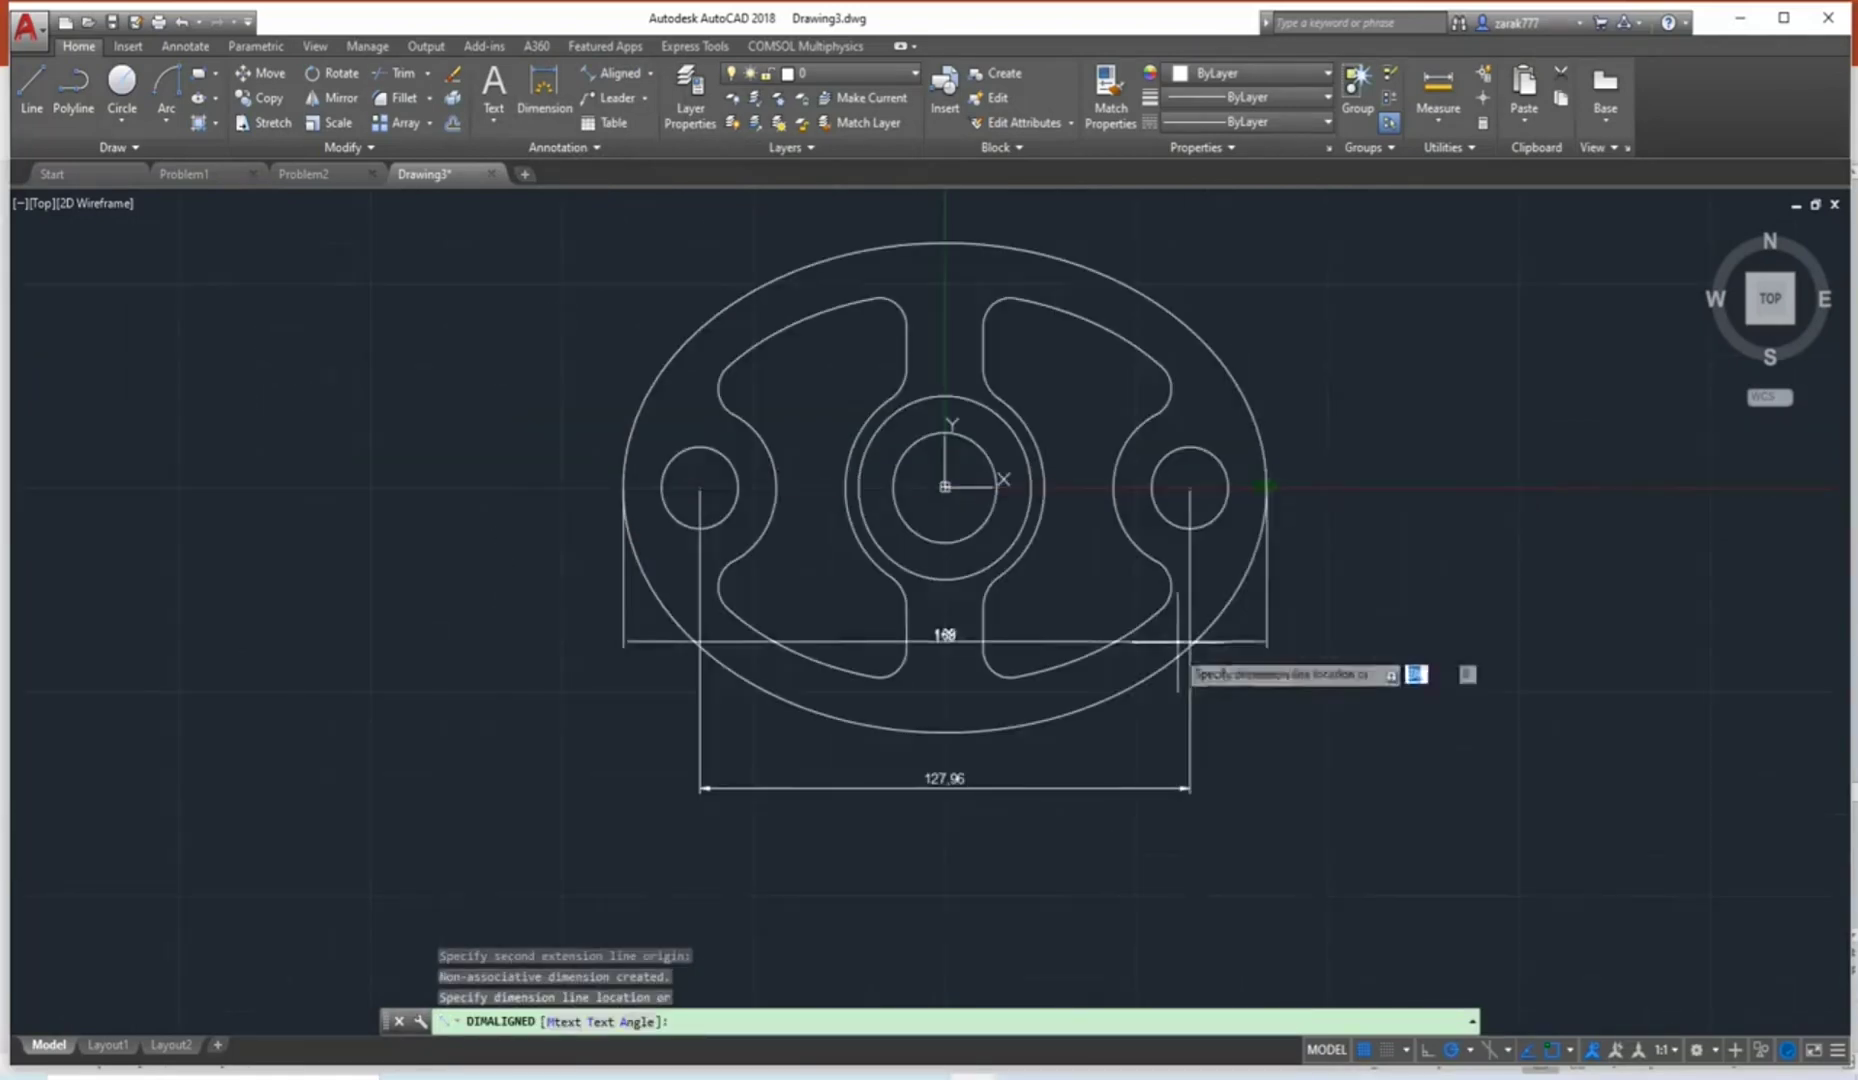
pyautogui.click(1197, 840)
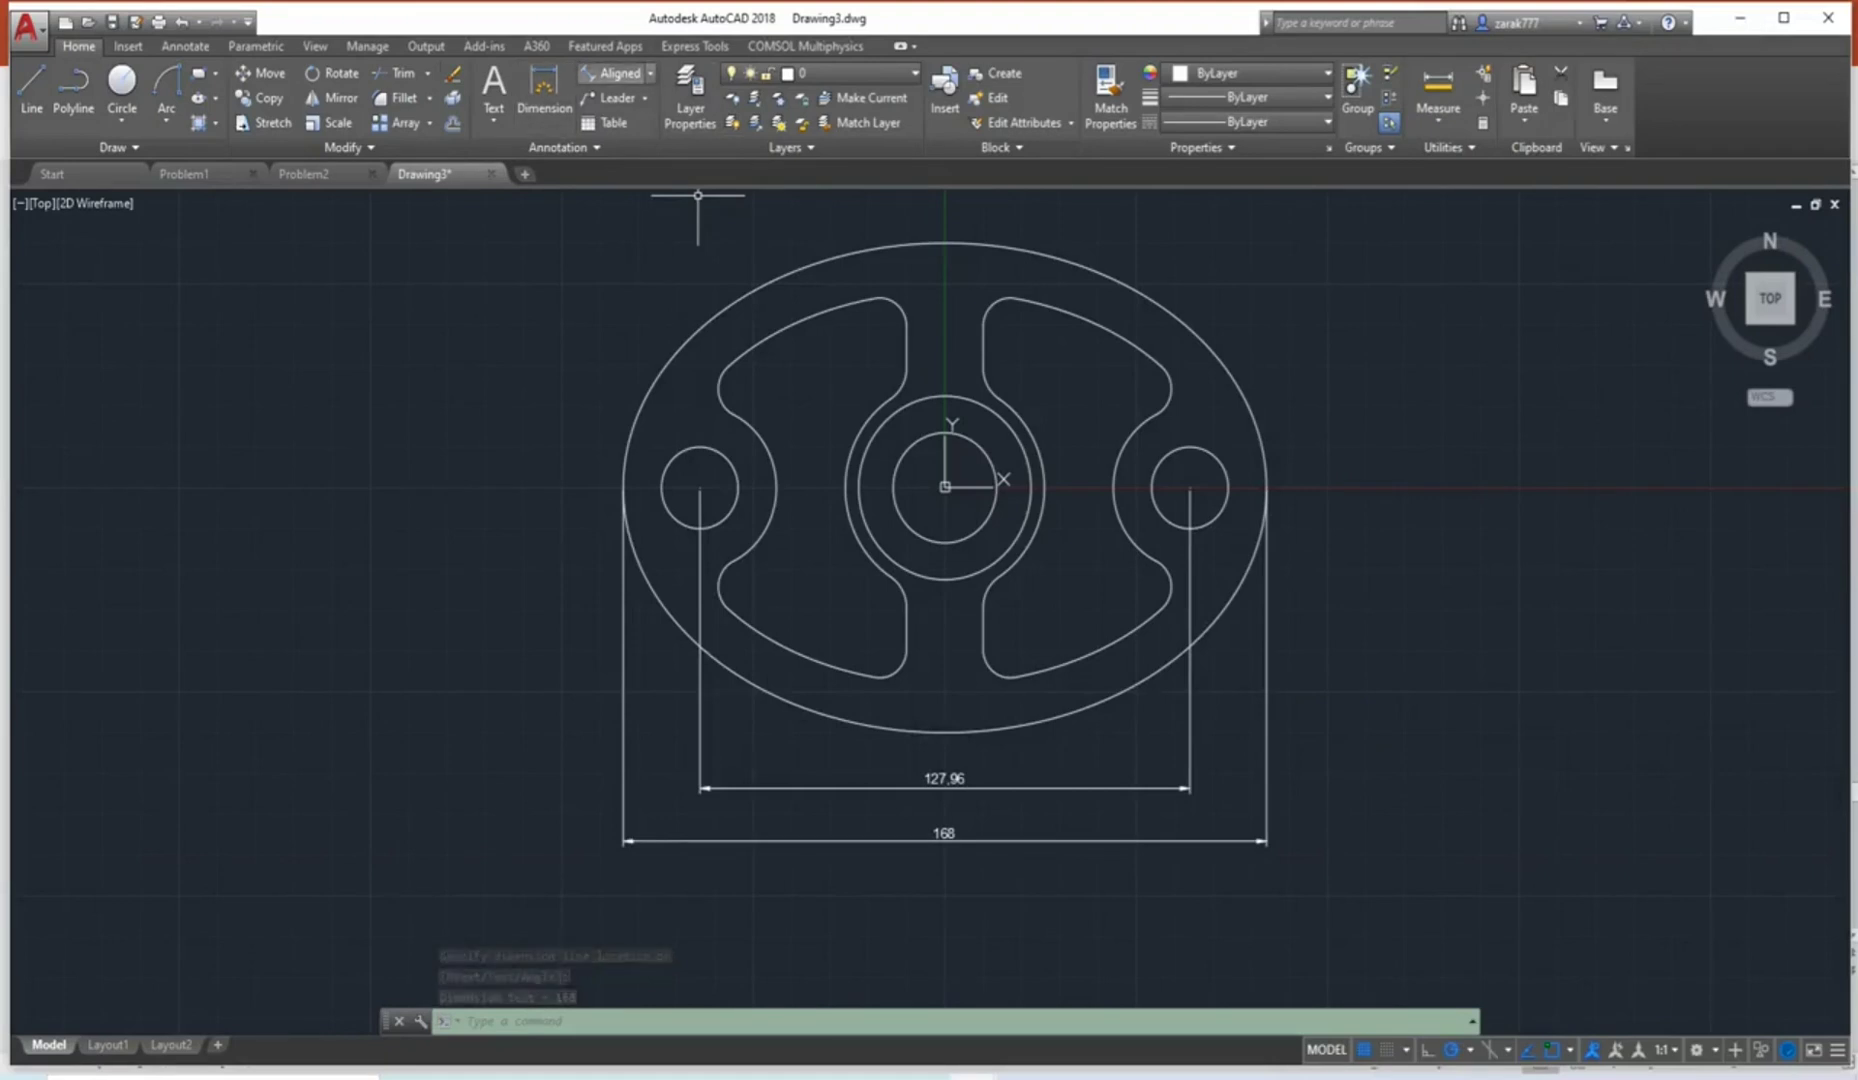
pyautogui.click(650, 73)
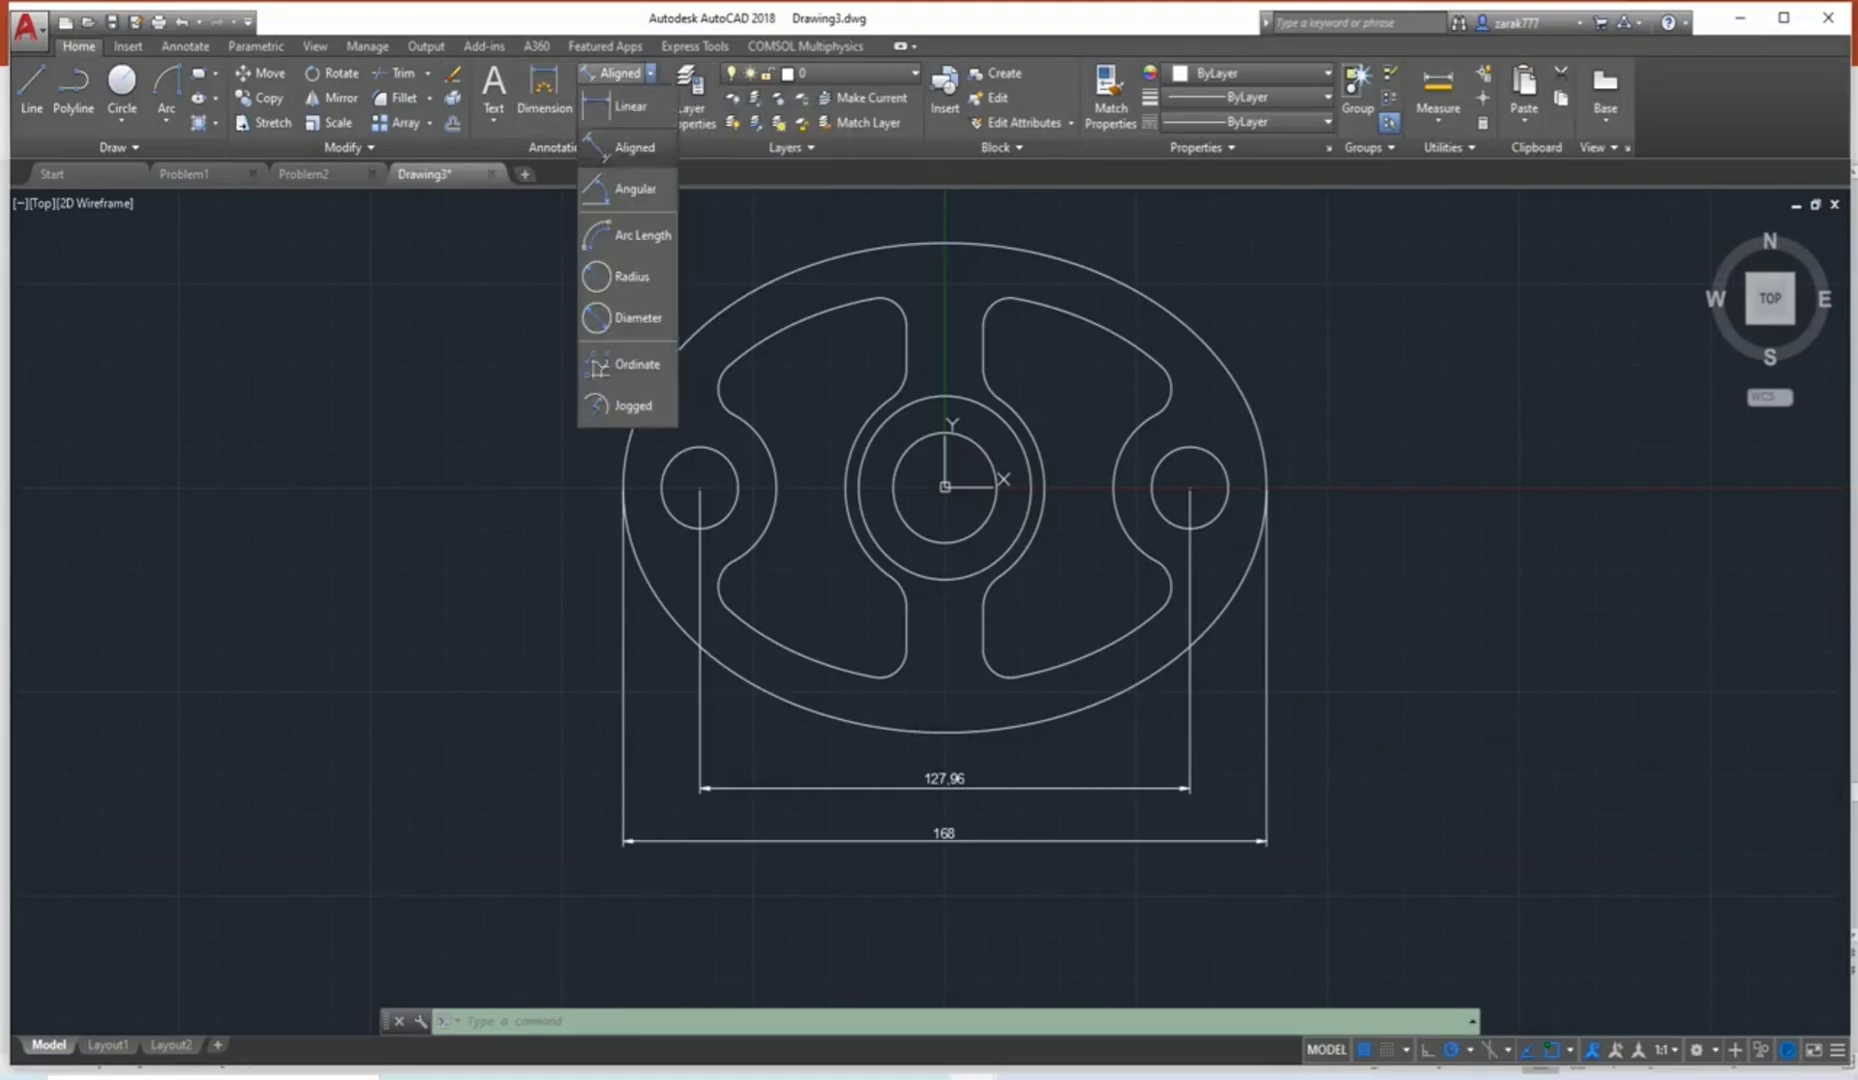
# Add R7 on the upper-left slot fillet and R9 on the slot arc beside the ring.
pyautogui.click(634, 277)
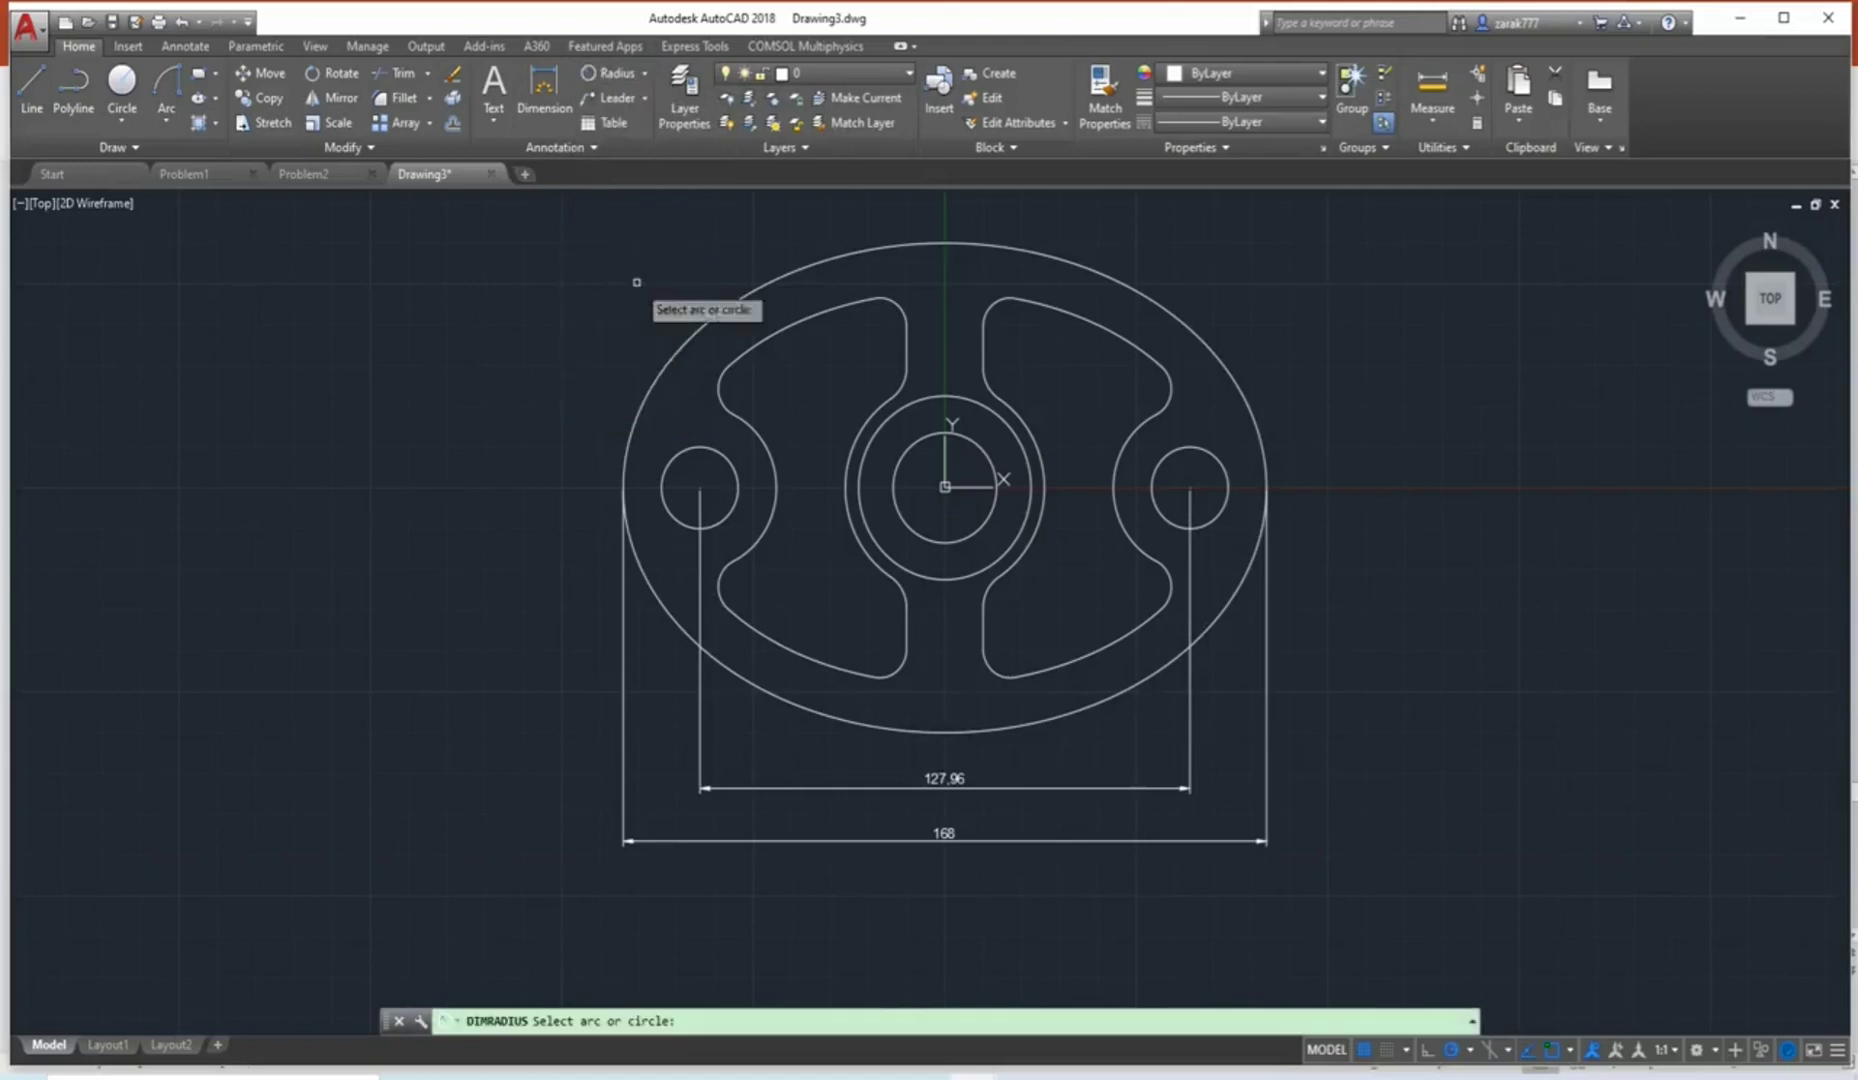
pyautogui.click(717, 395)
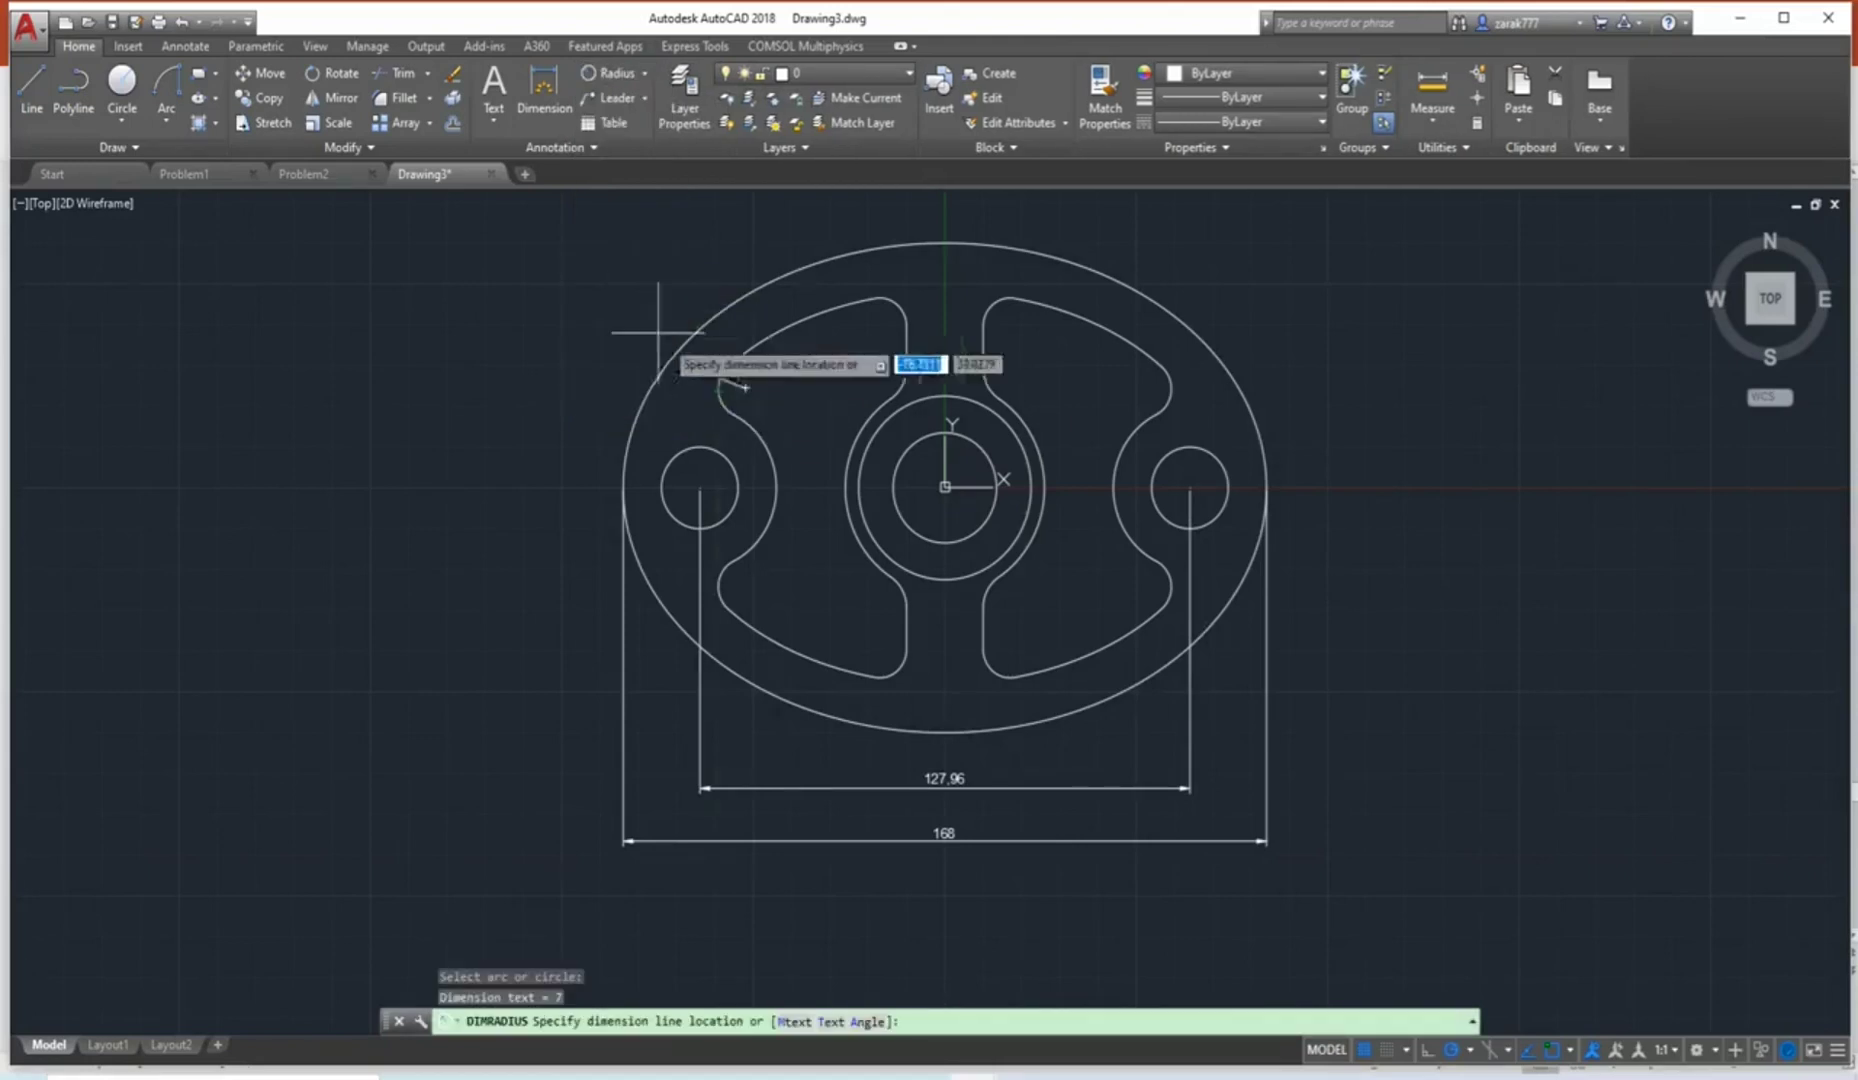
pyautogui.click(592, 350)
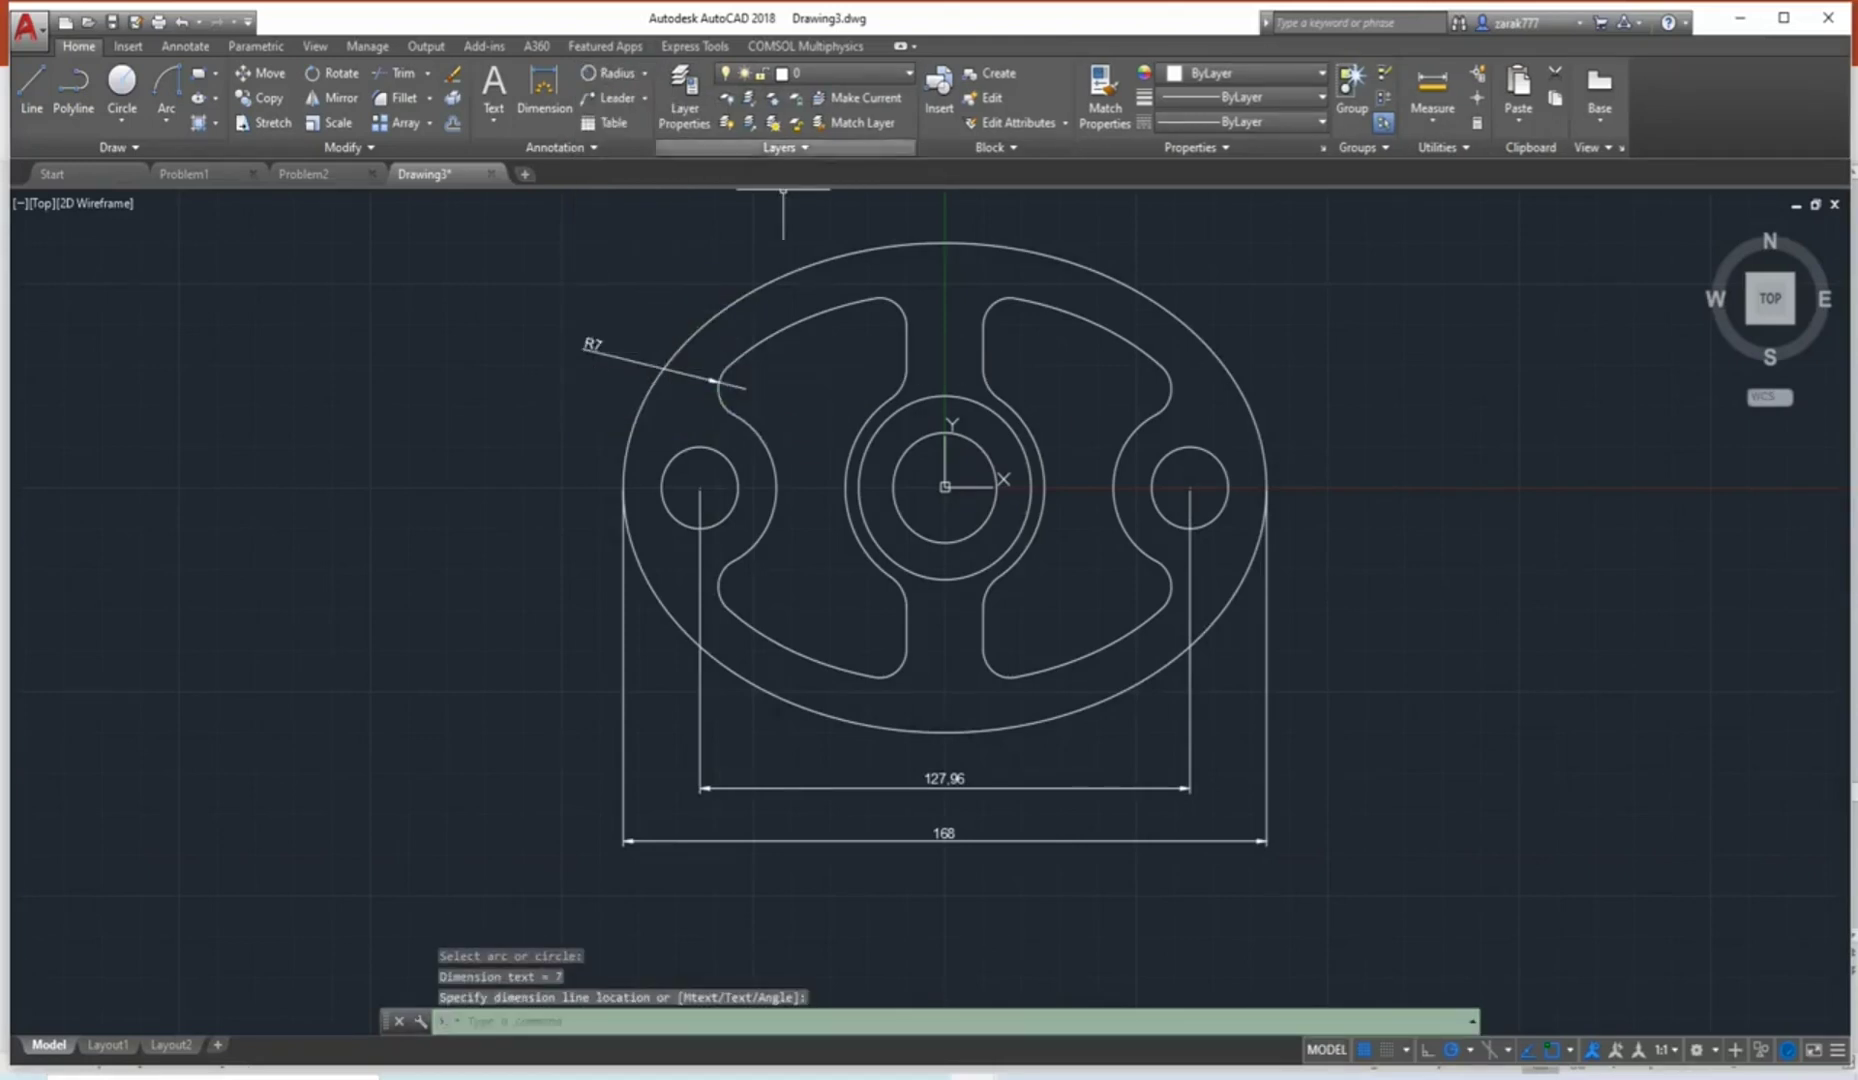
pyautogui.click(612, 73)
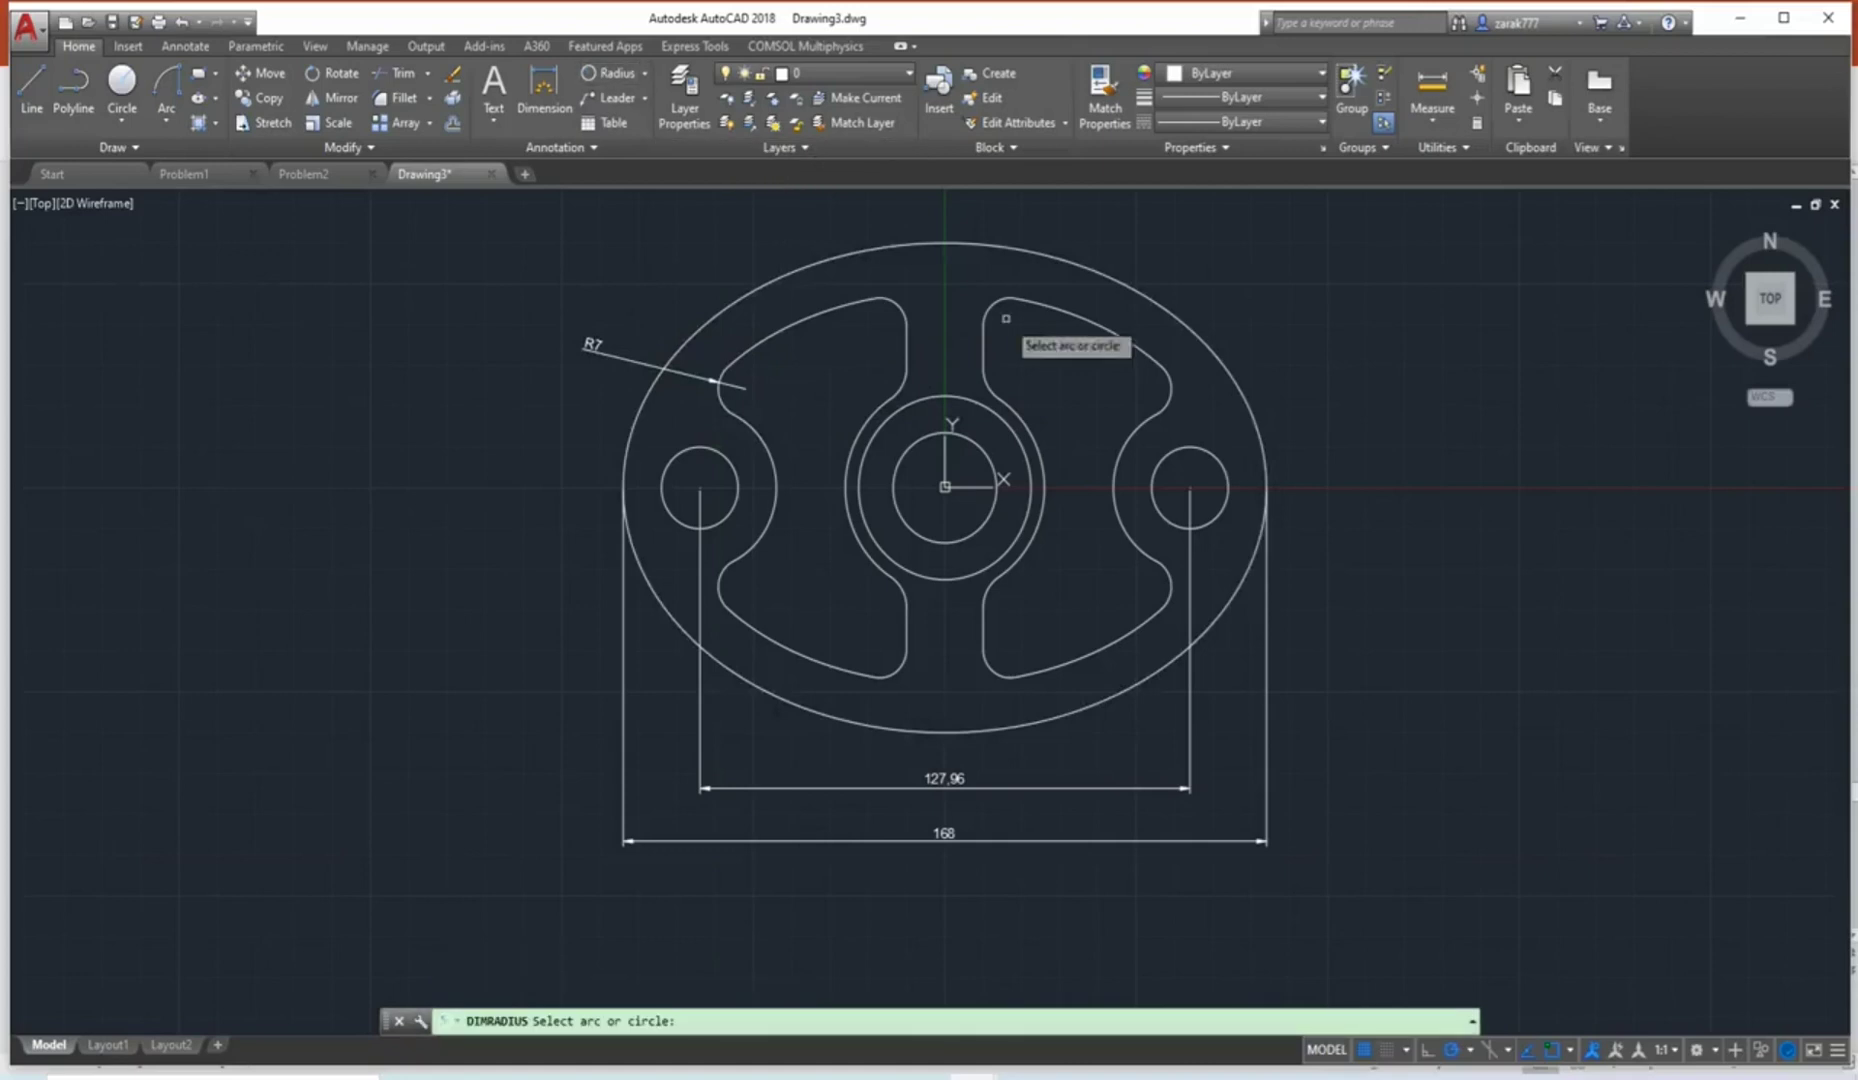
pyautogui.click(897, 397)
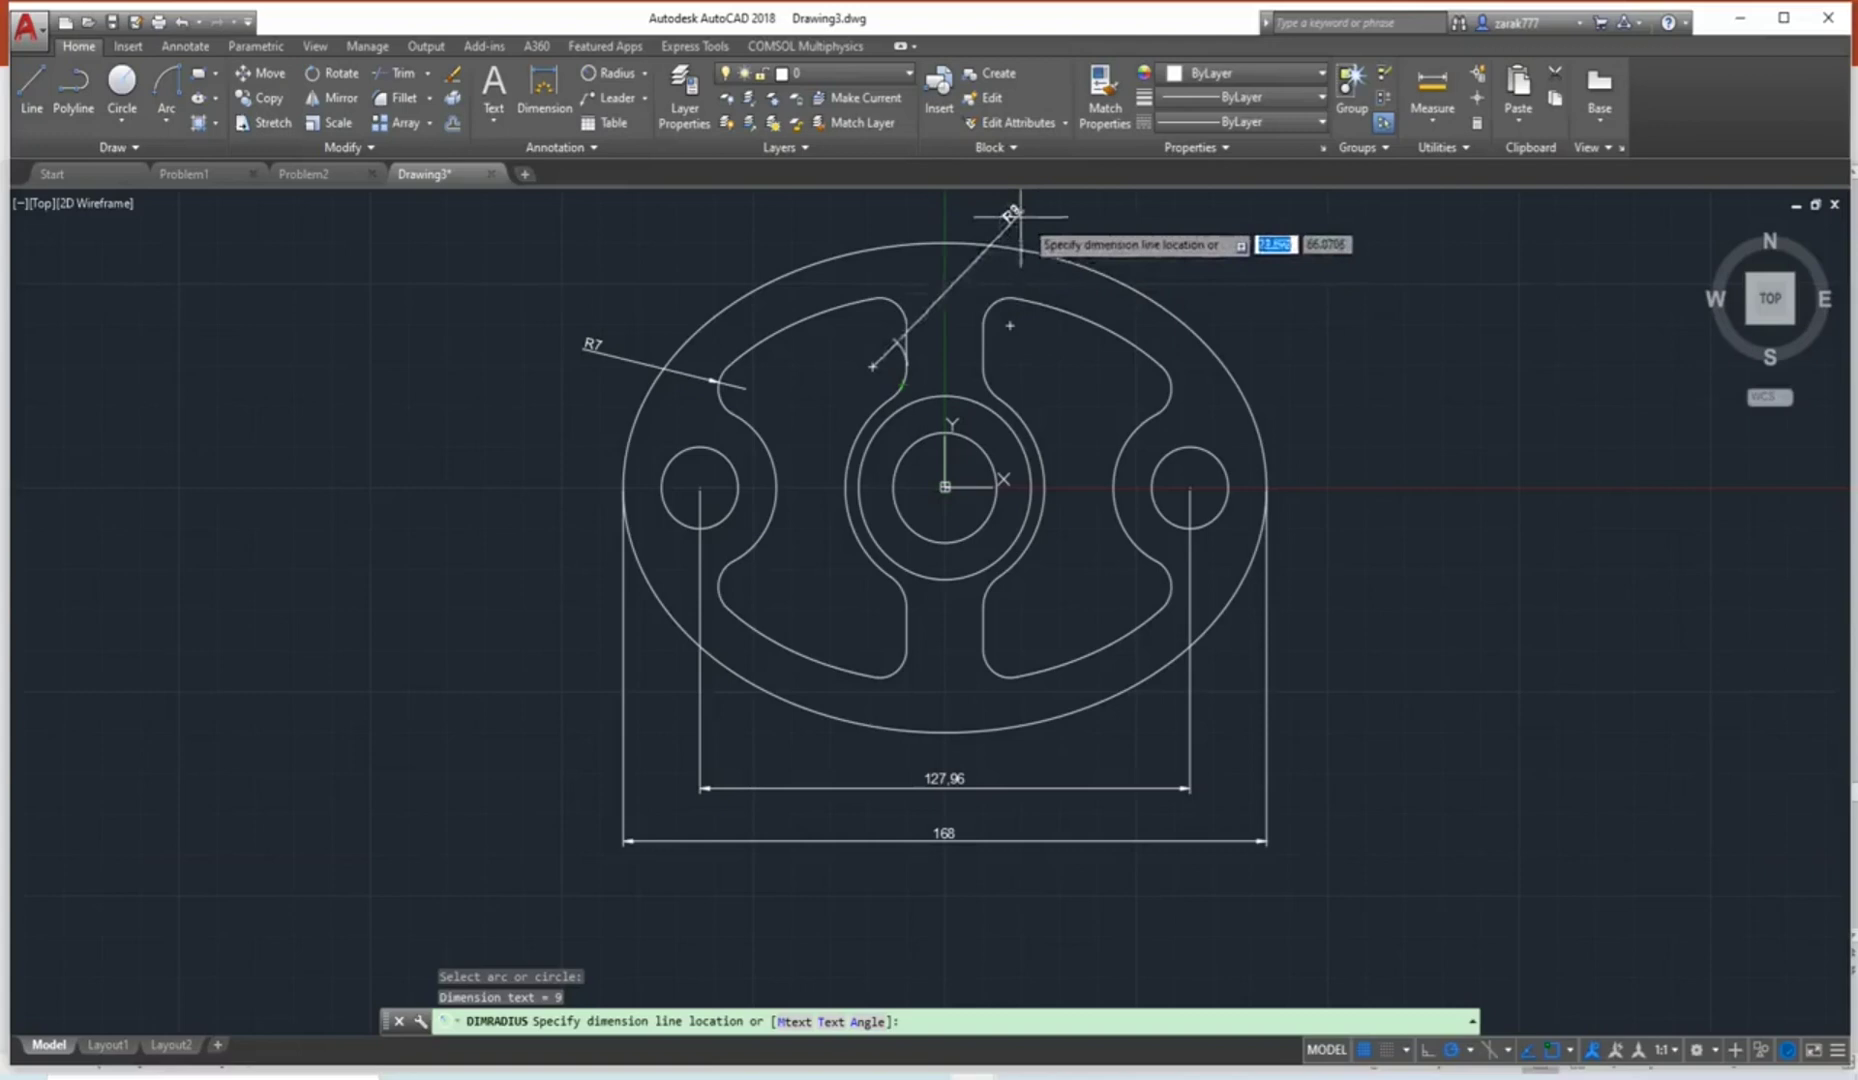
pyautogui.click(948, 378)
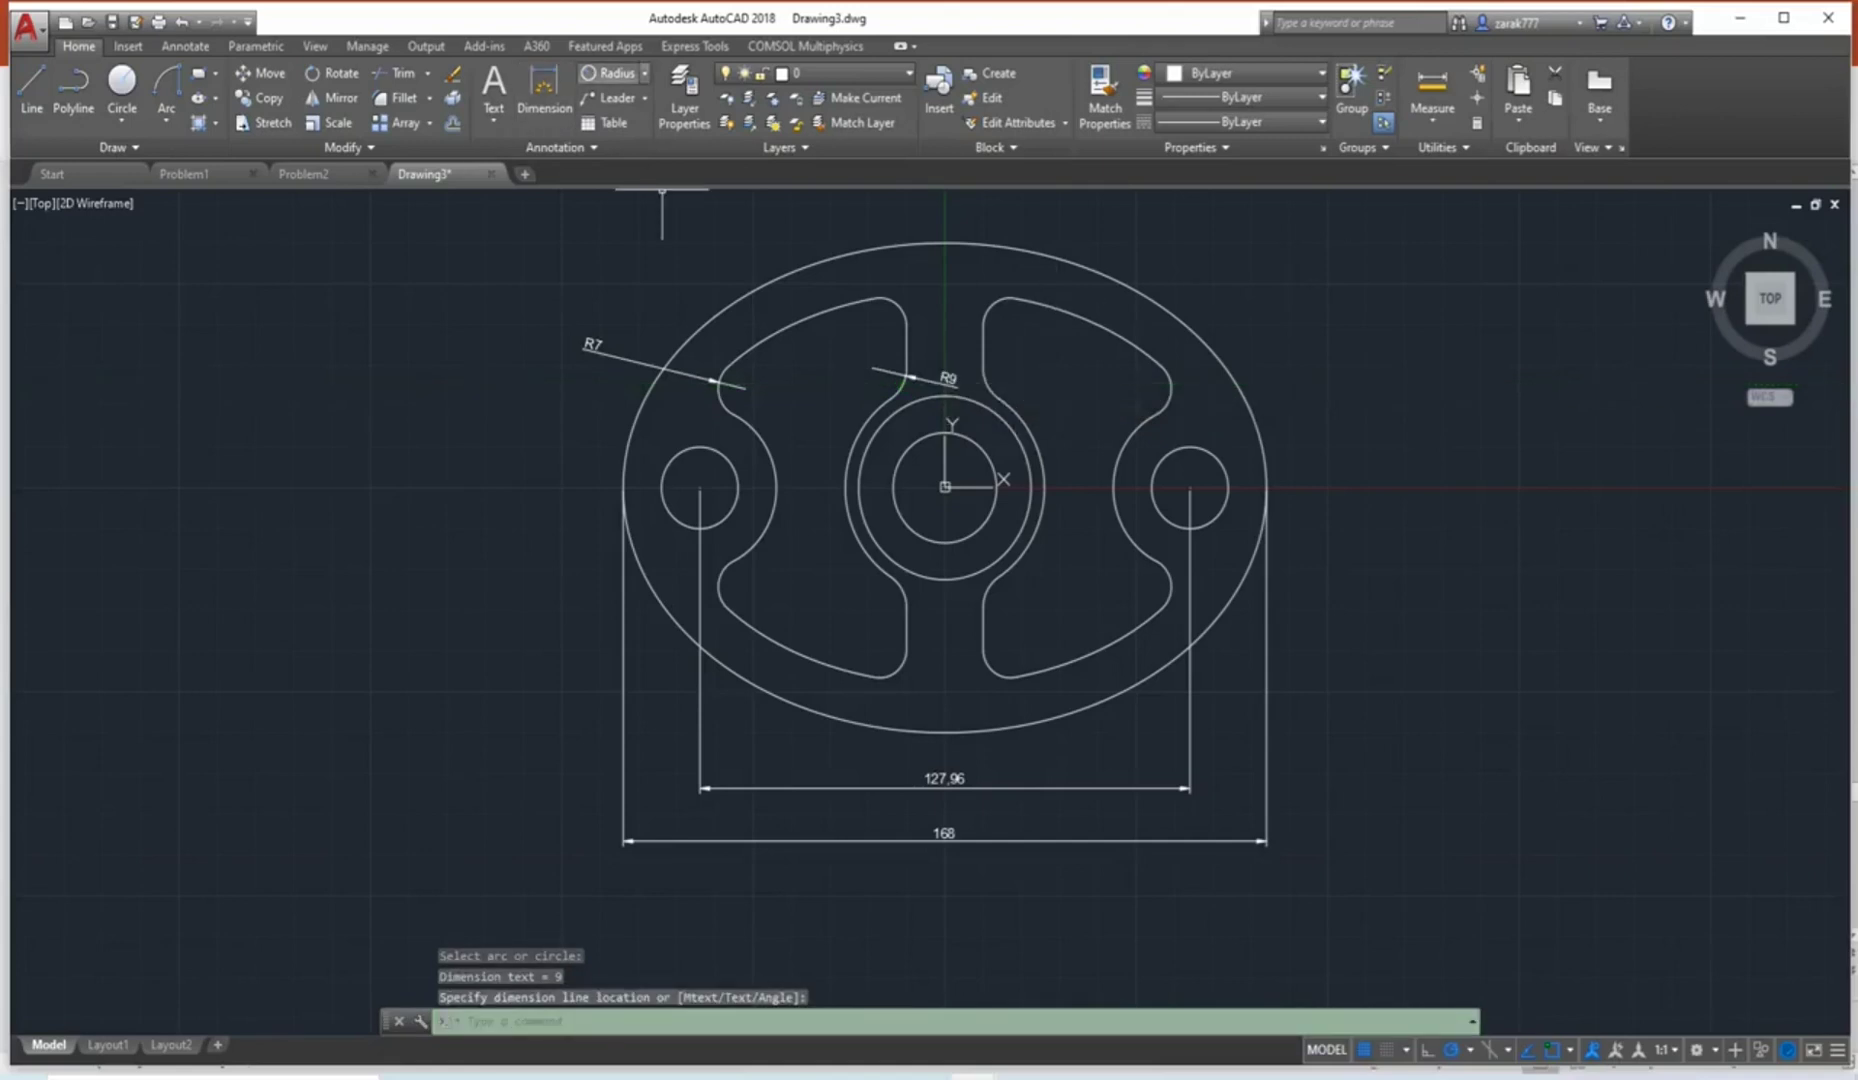
# Add R10 on the right small circle and R20 on the right slot's curved edge.
pyautogui.click(608, 73)
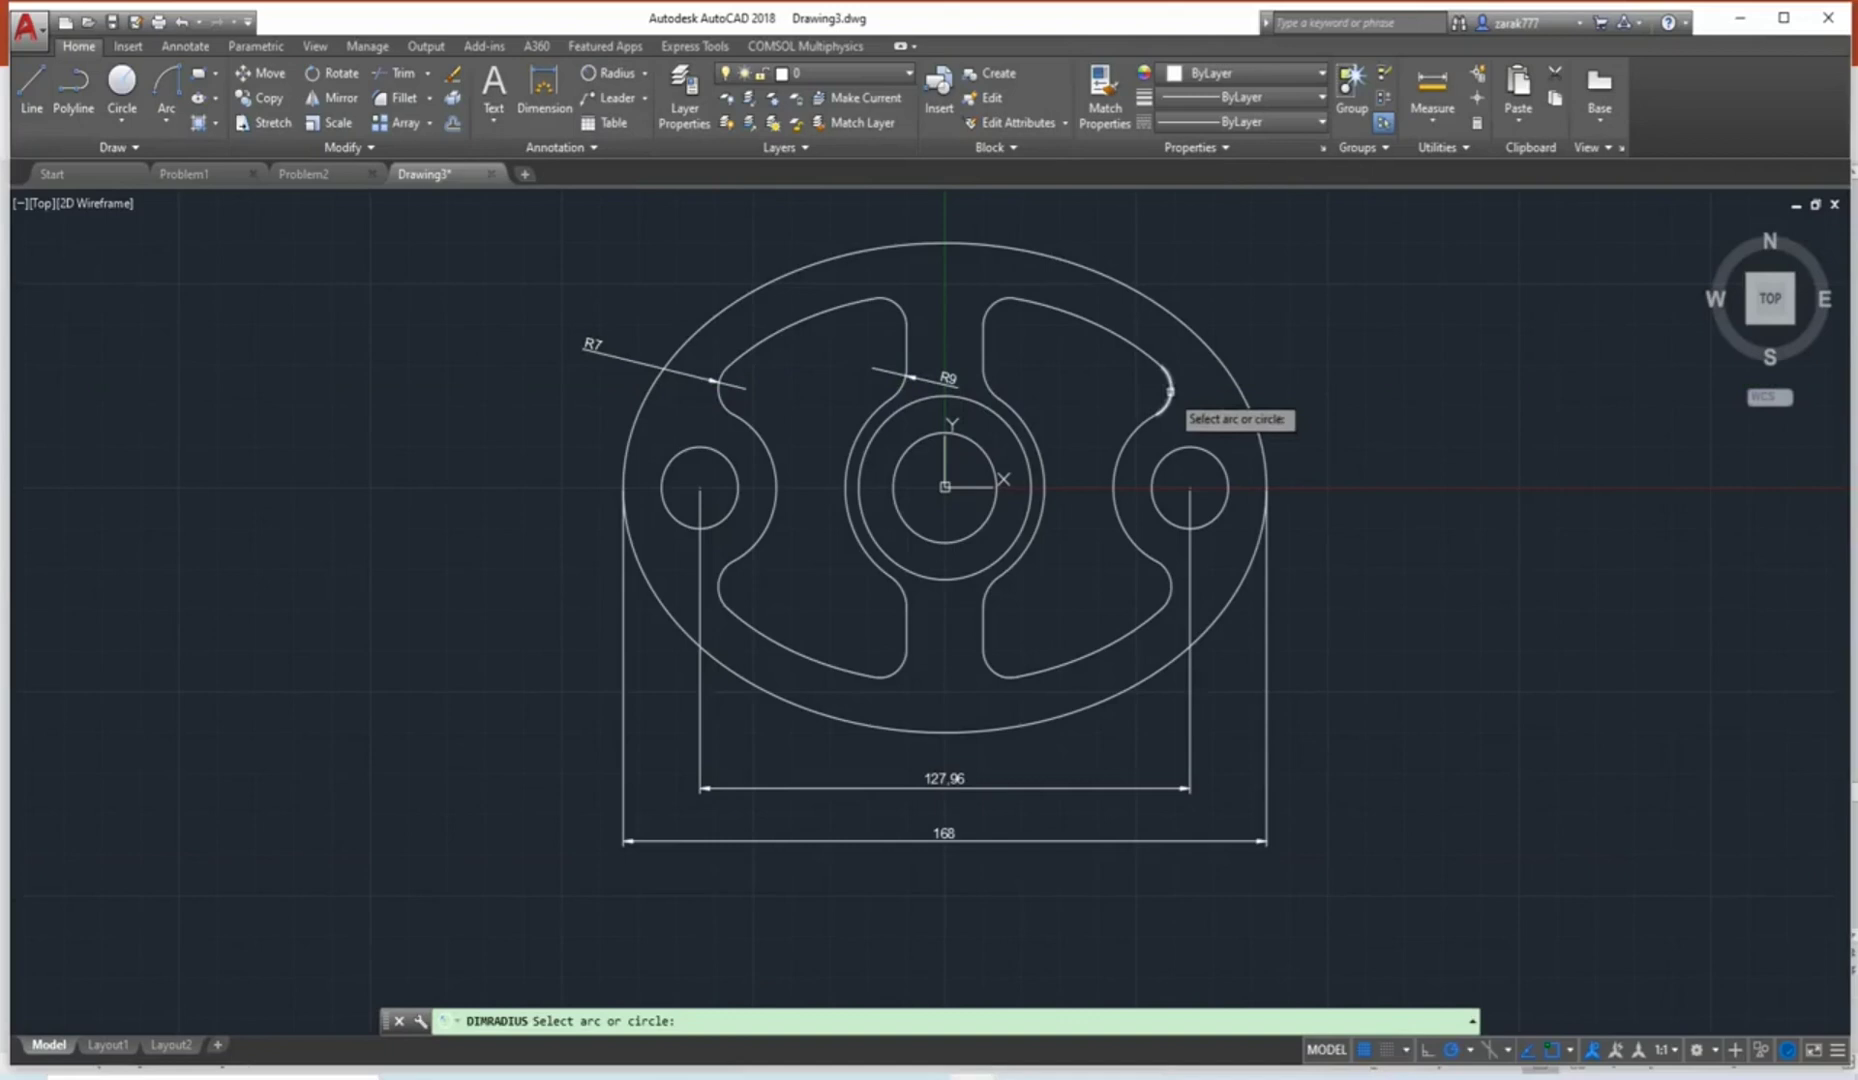
pyautogui.click(1212, 456)
pyautogui.click(1343, 381)
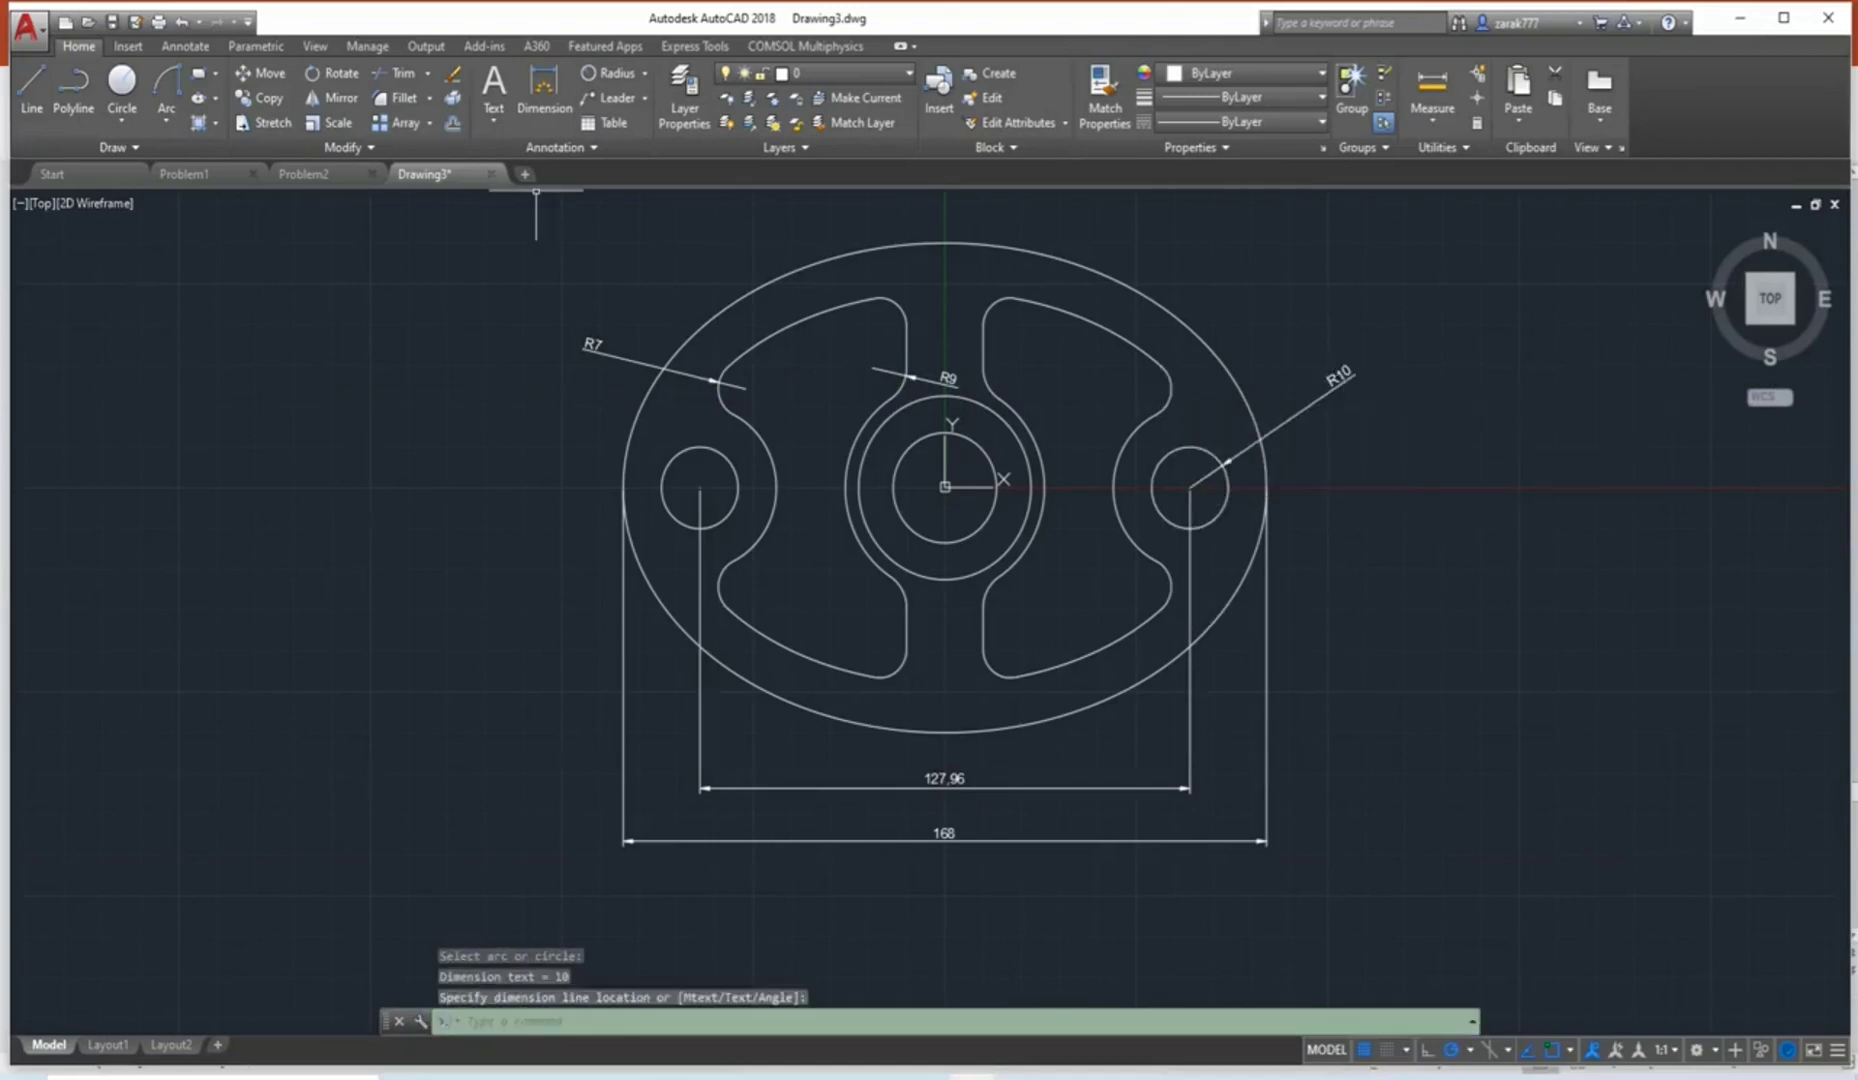
pyautogui.click(608, 73)
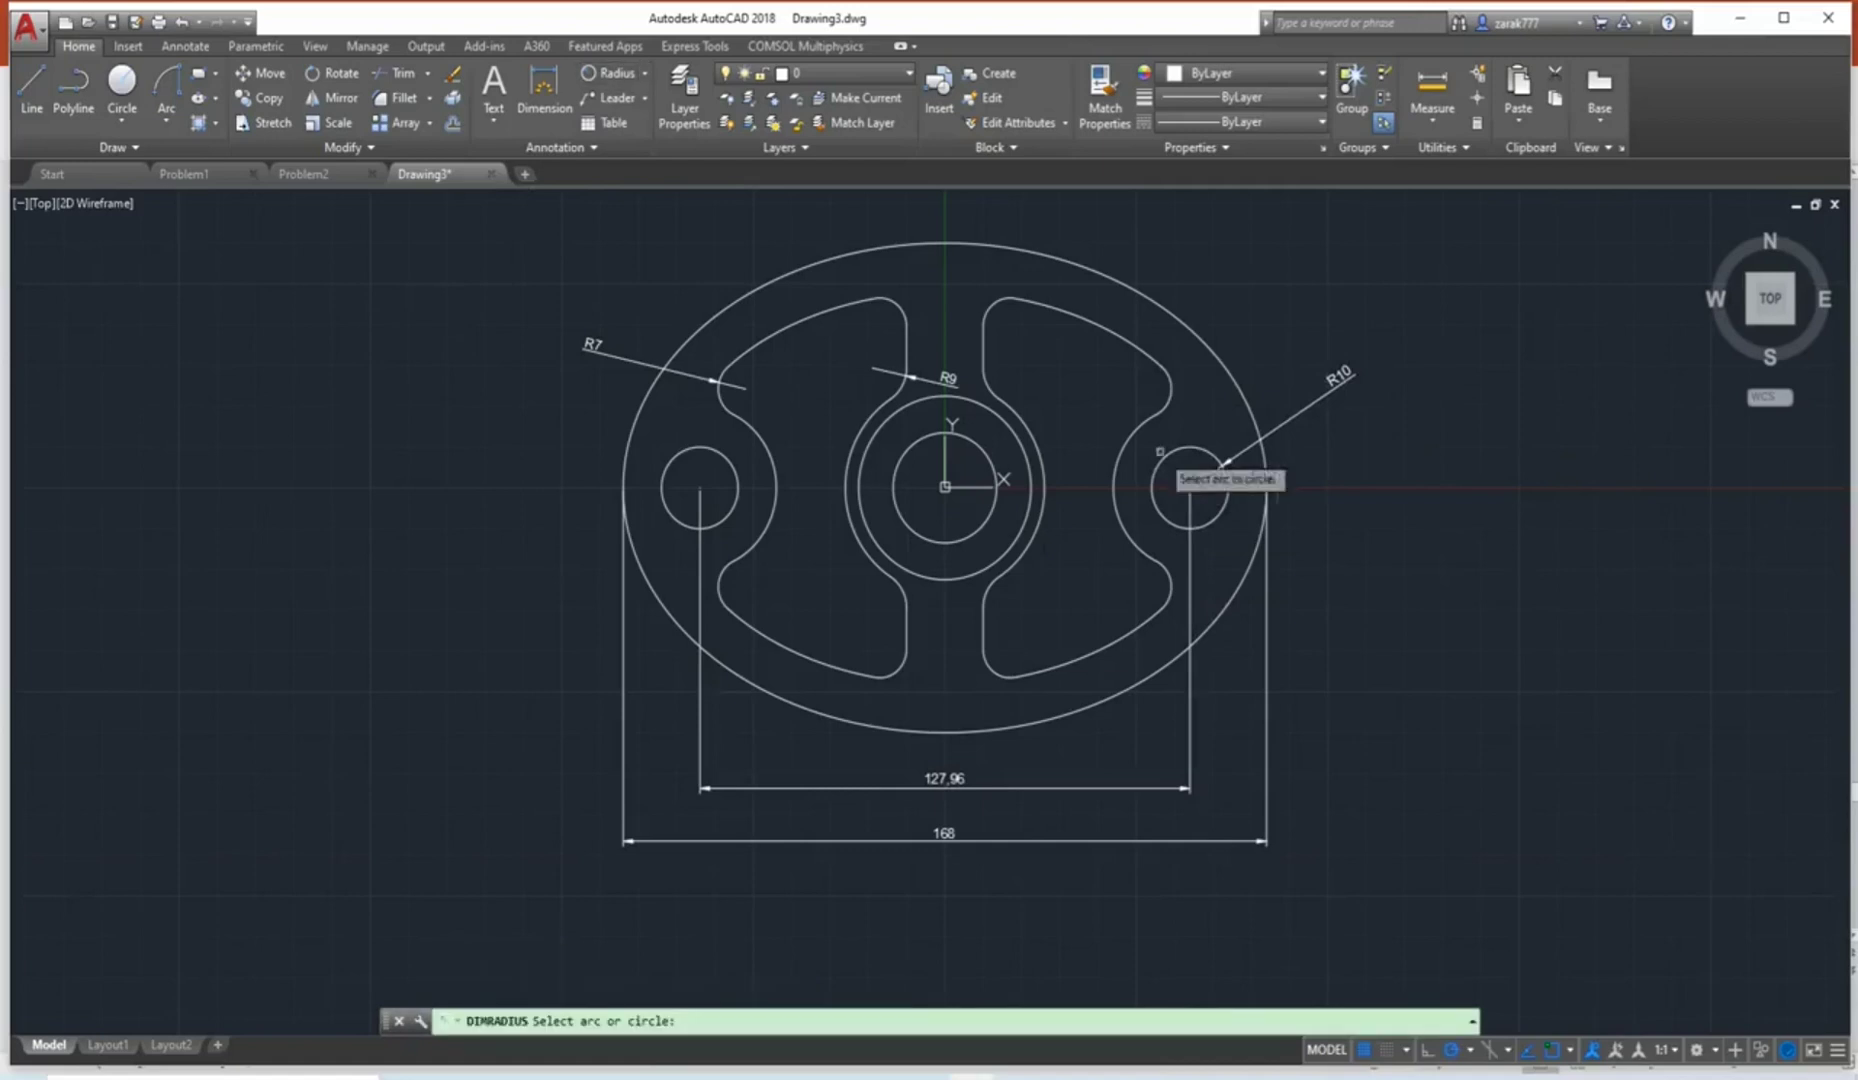
pyautogui.click(1130, 441)
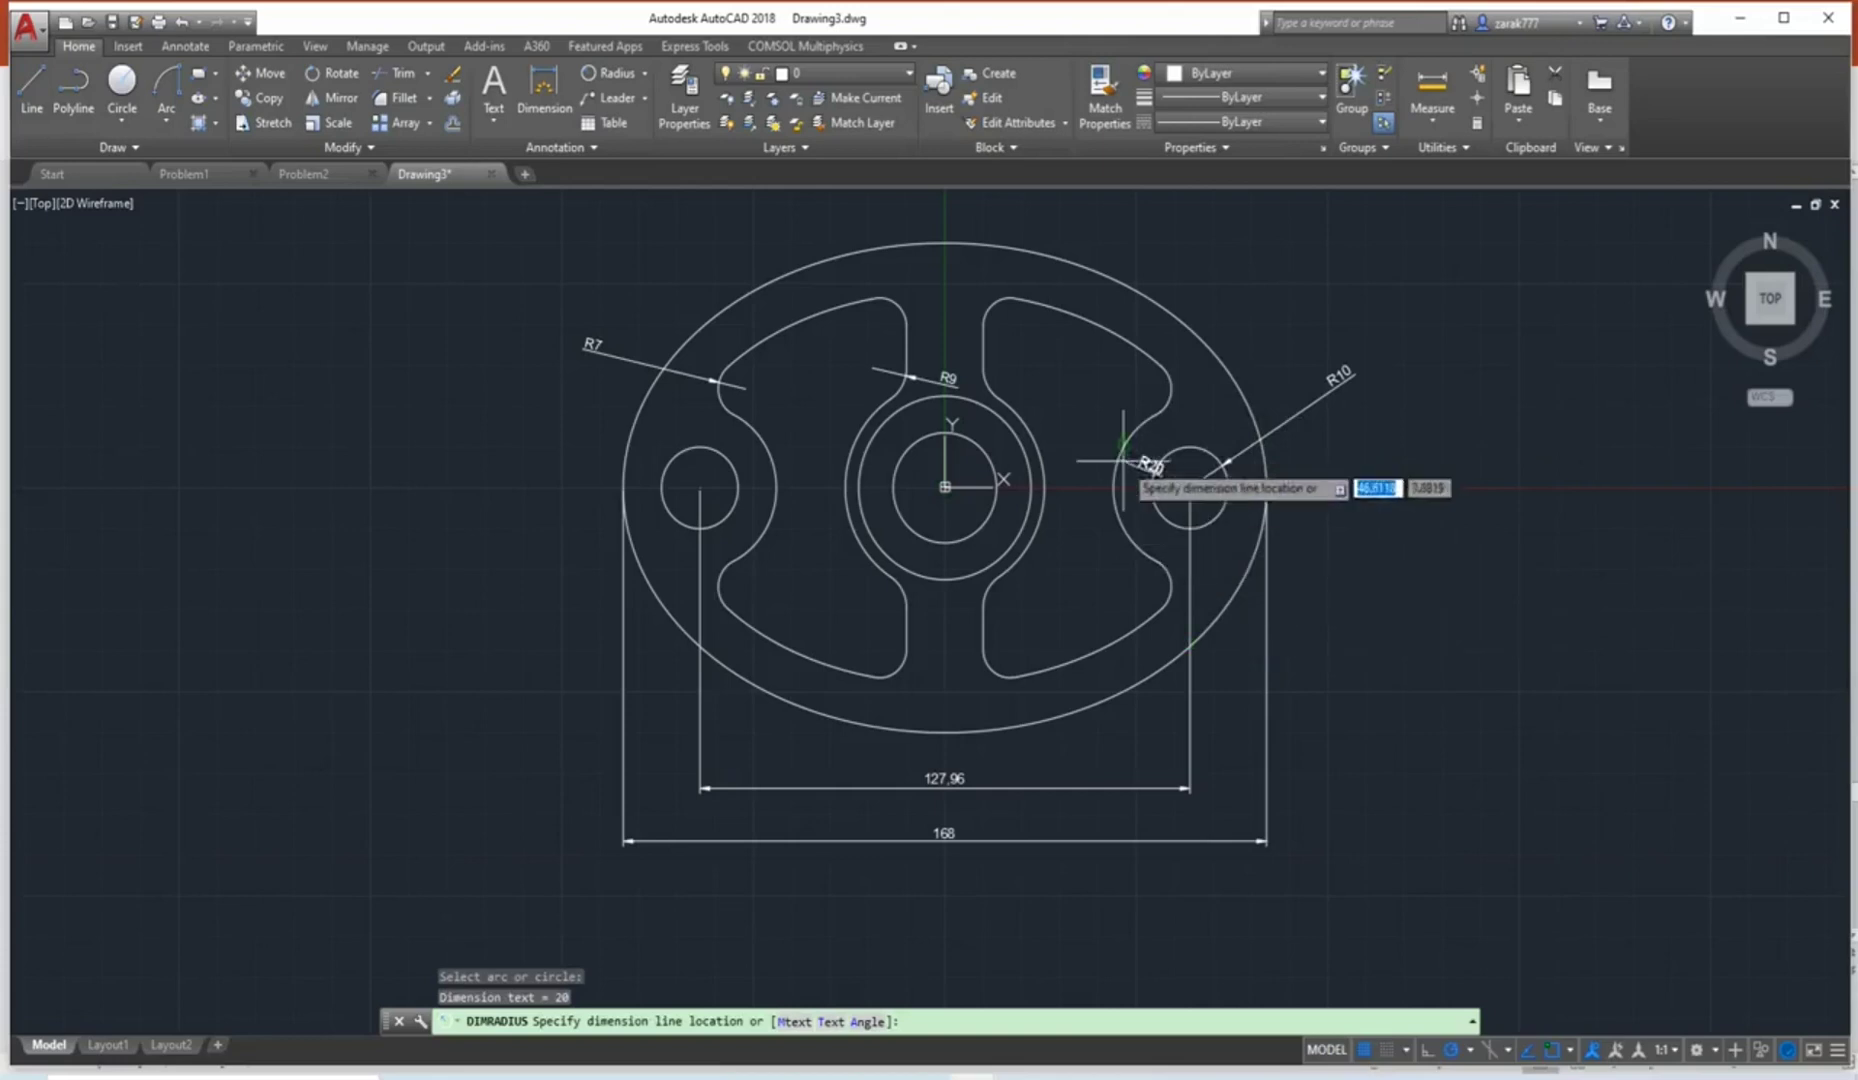
pyautogui.click(1088, 420)
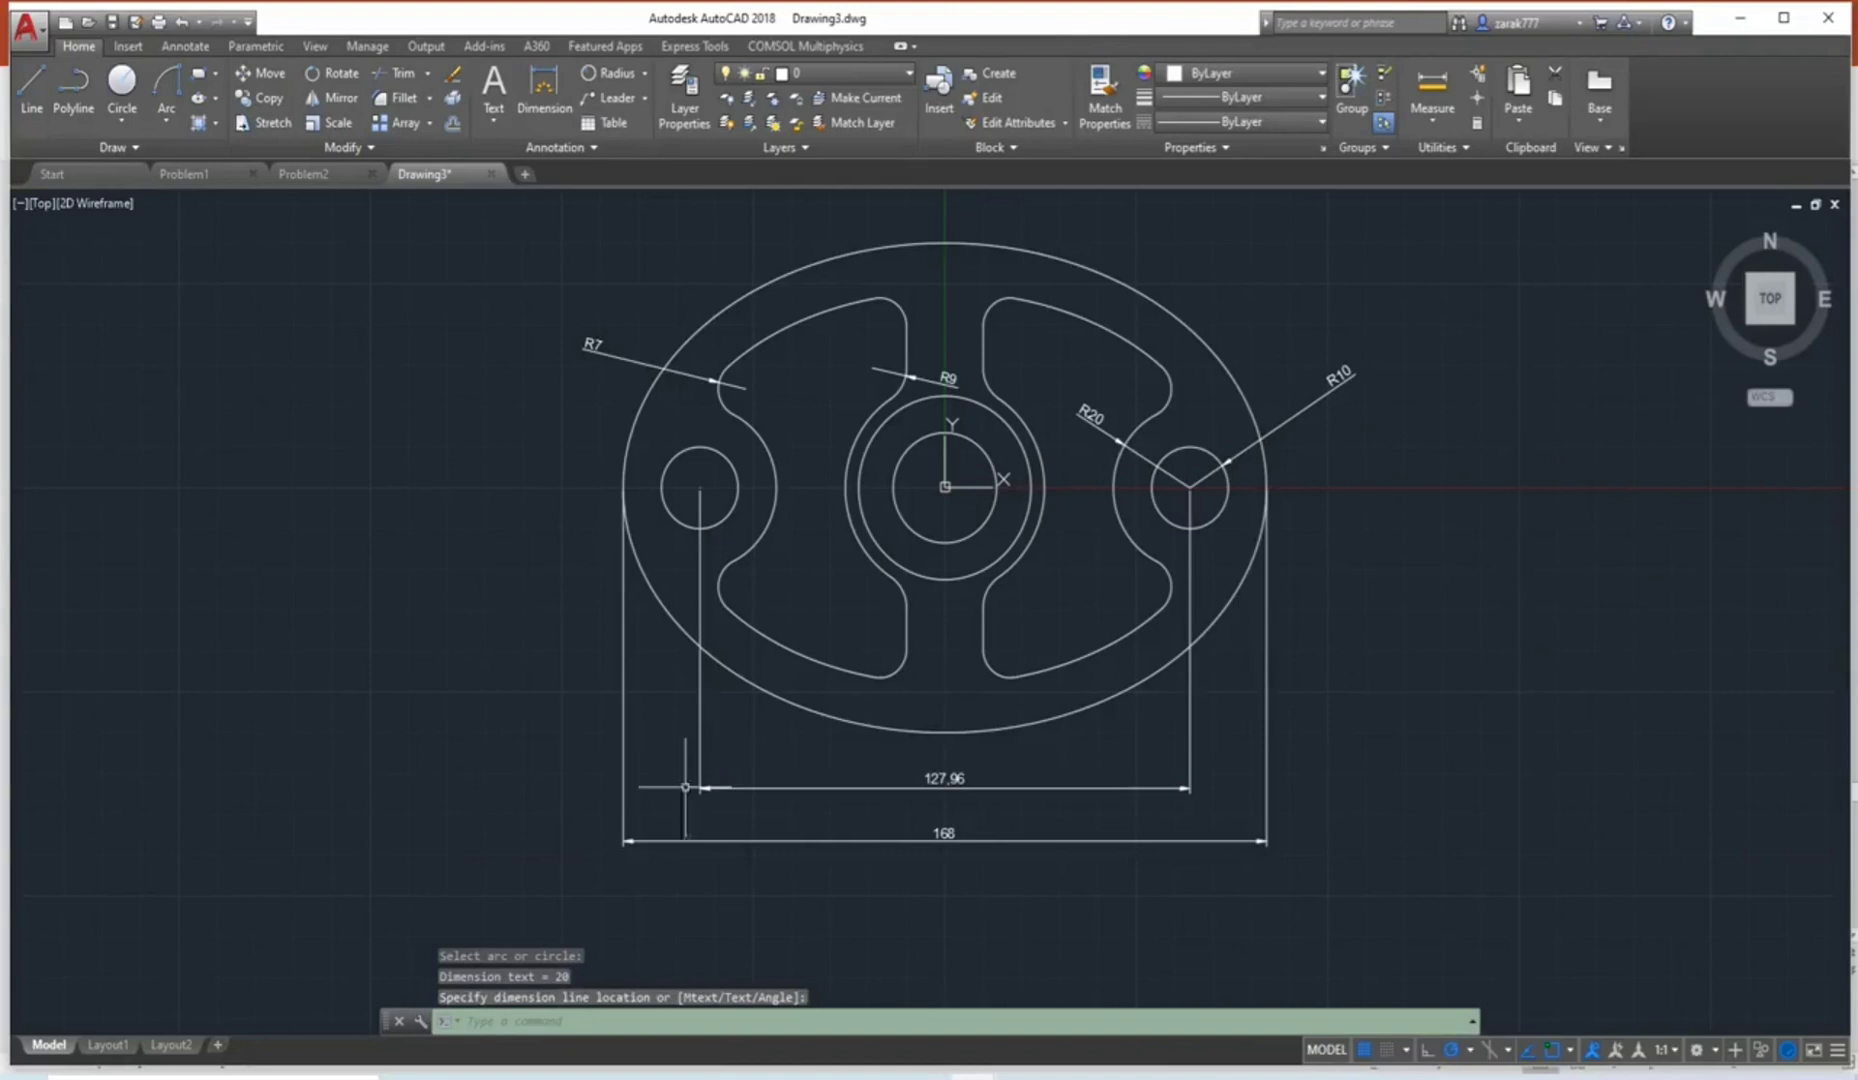
pyautogui.scroll(2, 1668, 636)
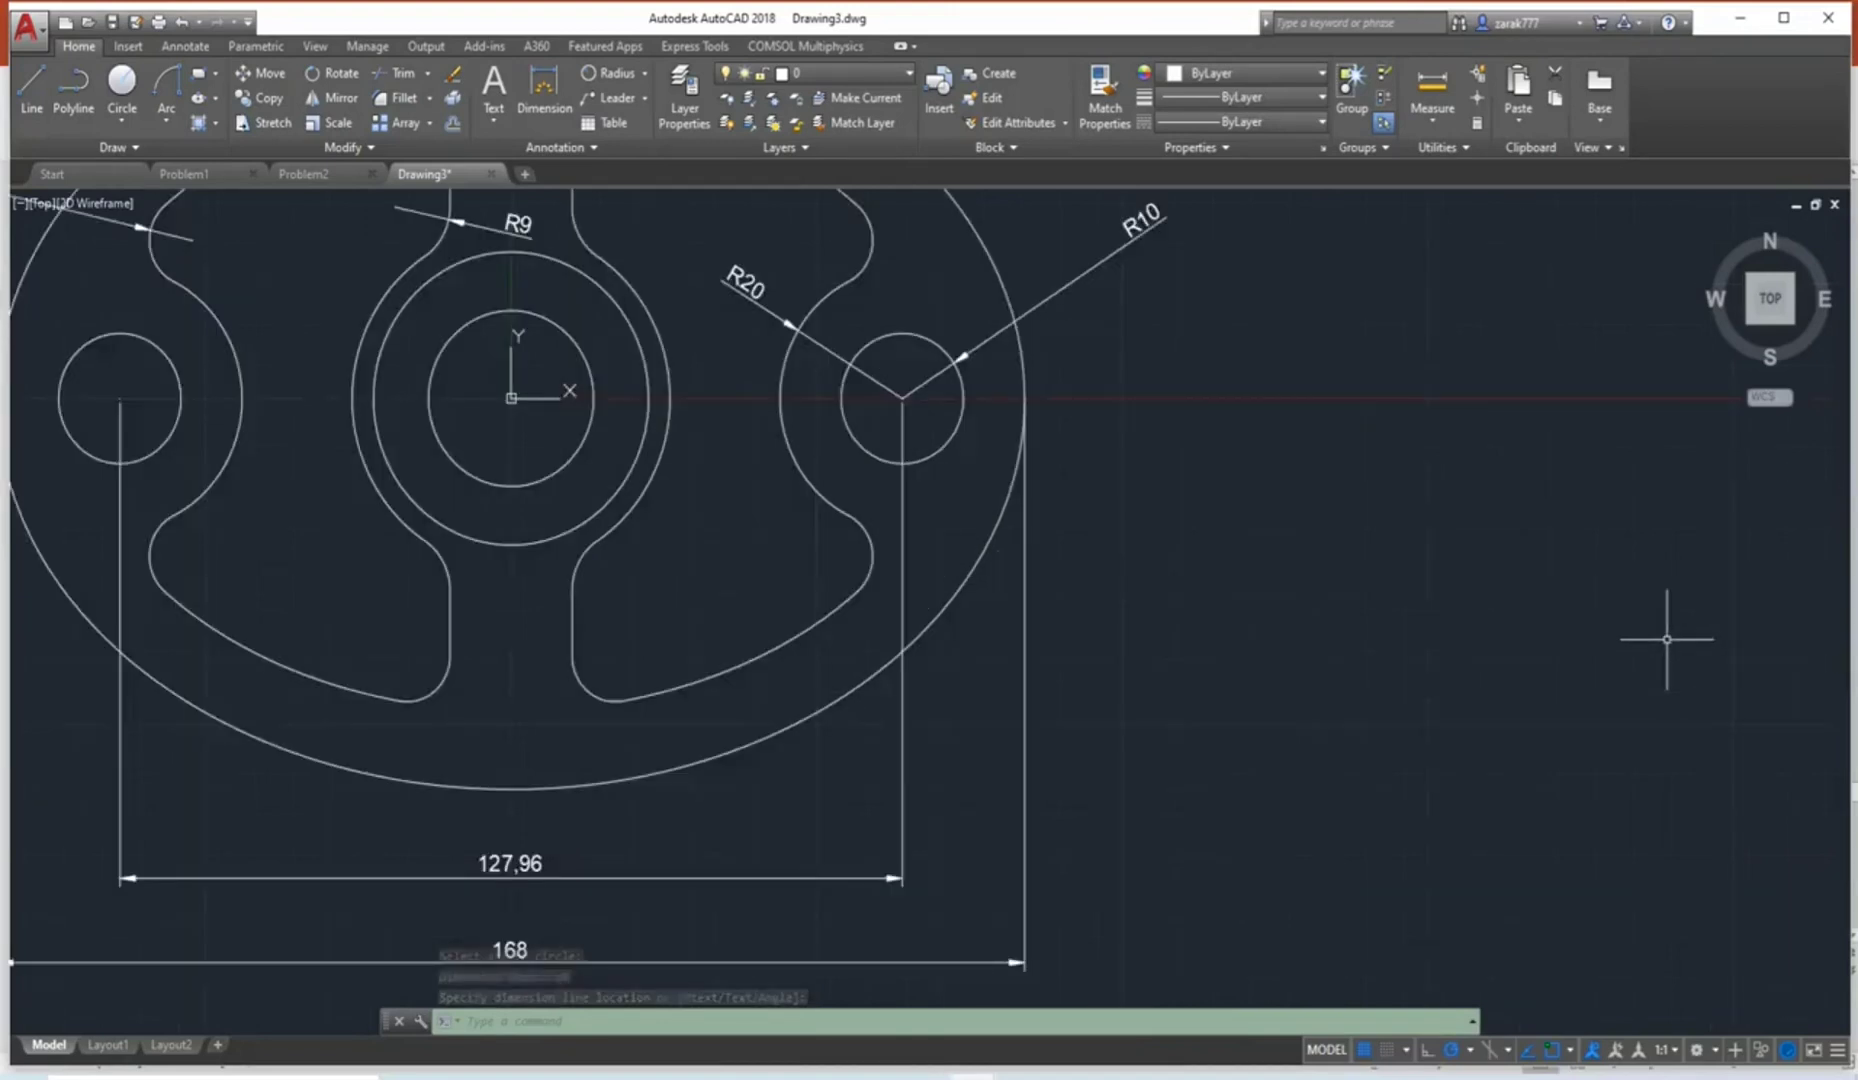
pyautogui.scroll(-2, 1414, 640)
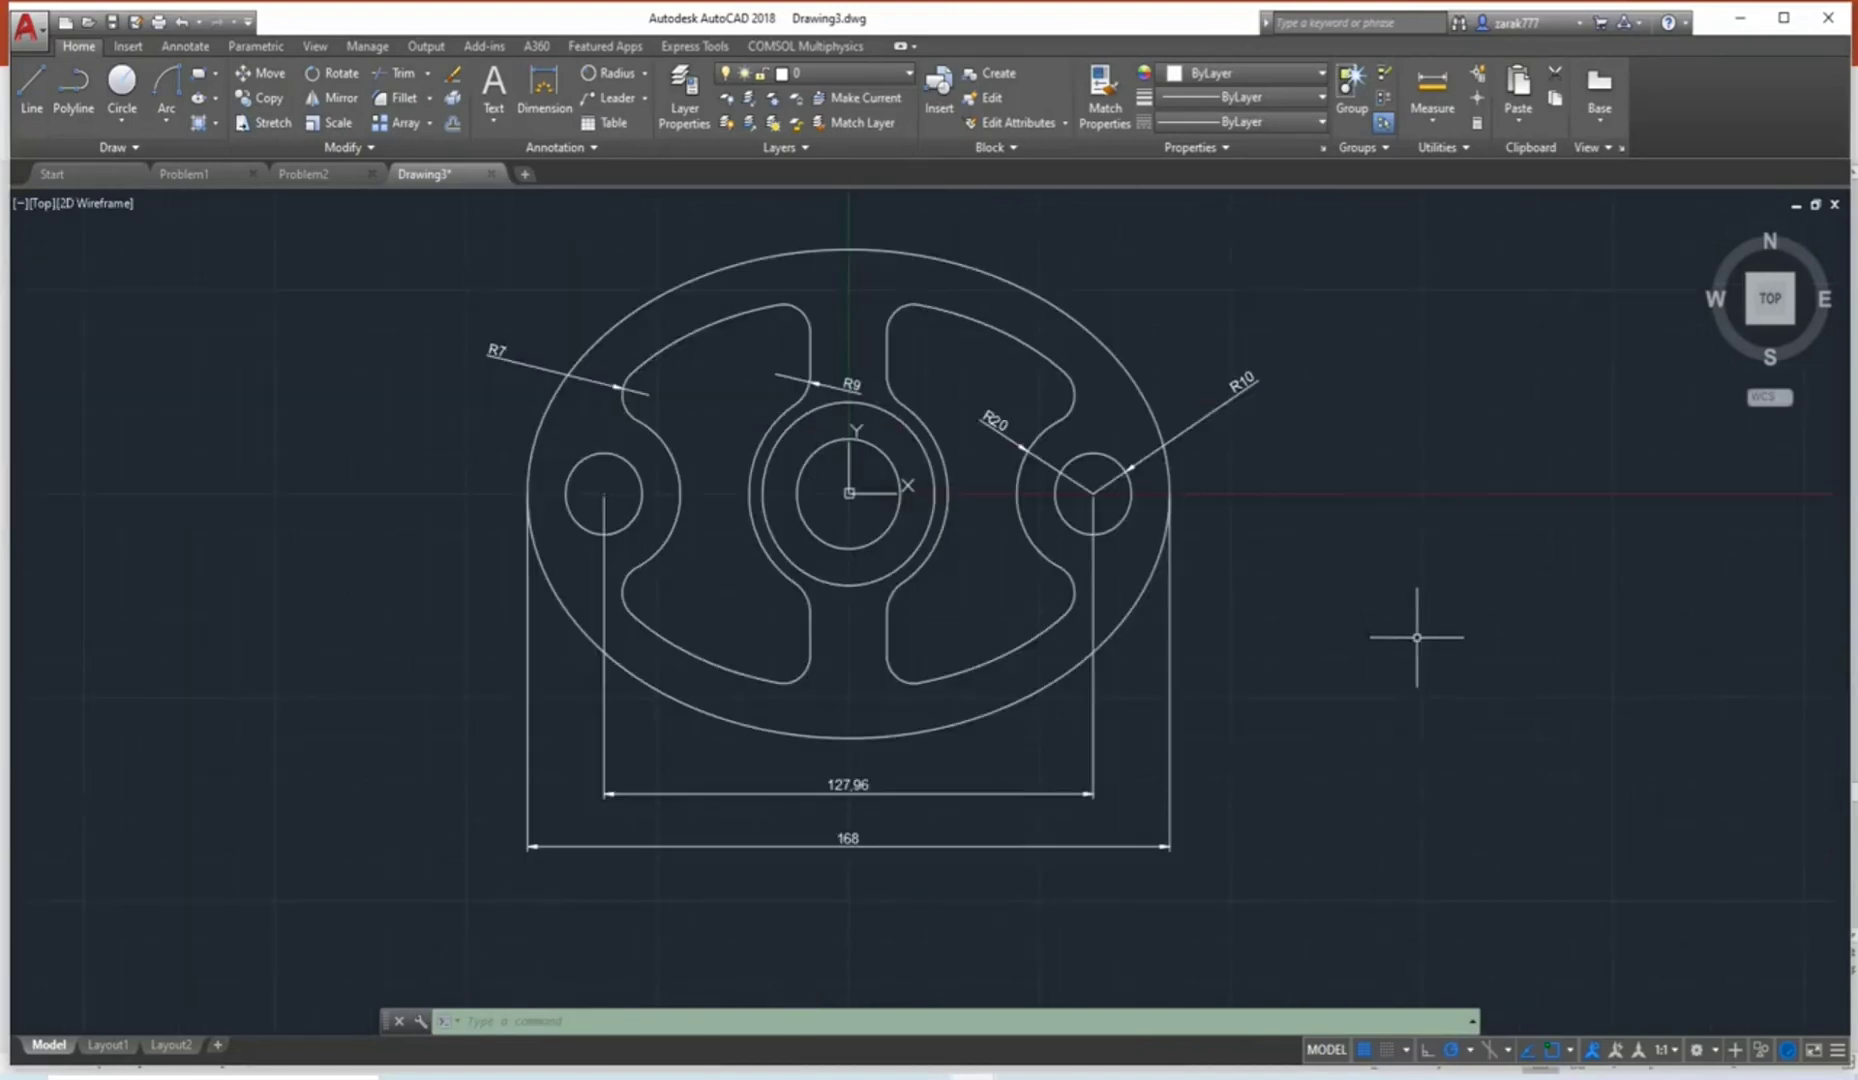
pyautogui.scroll(-2, 1438, 691)
pyautogui.moveTo(1438, 691); pyautogui.dragTo(1407, 646, button='middle')
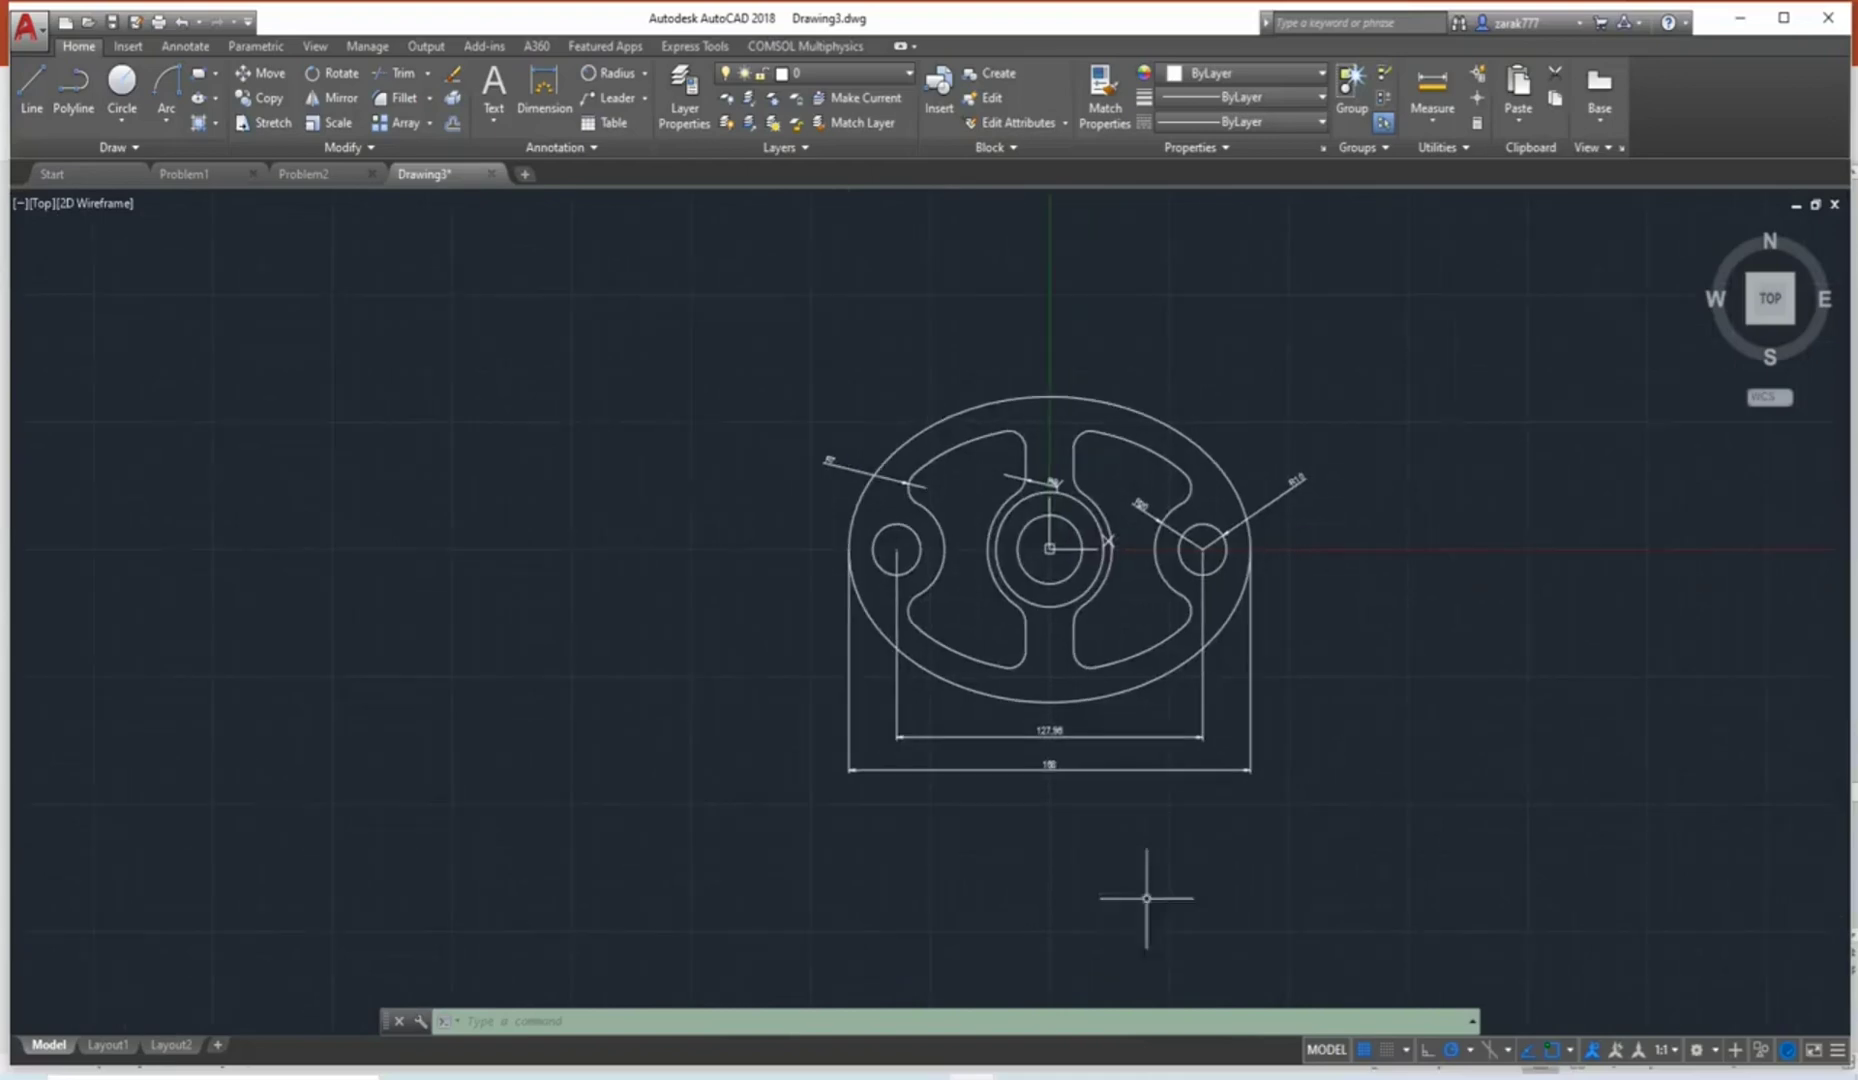
pyautogui.hotkey('alt', 'Tab')
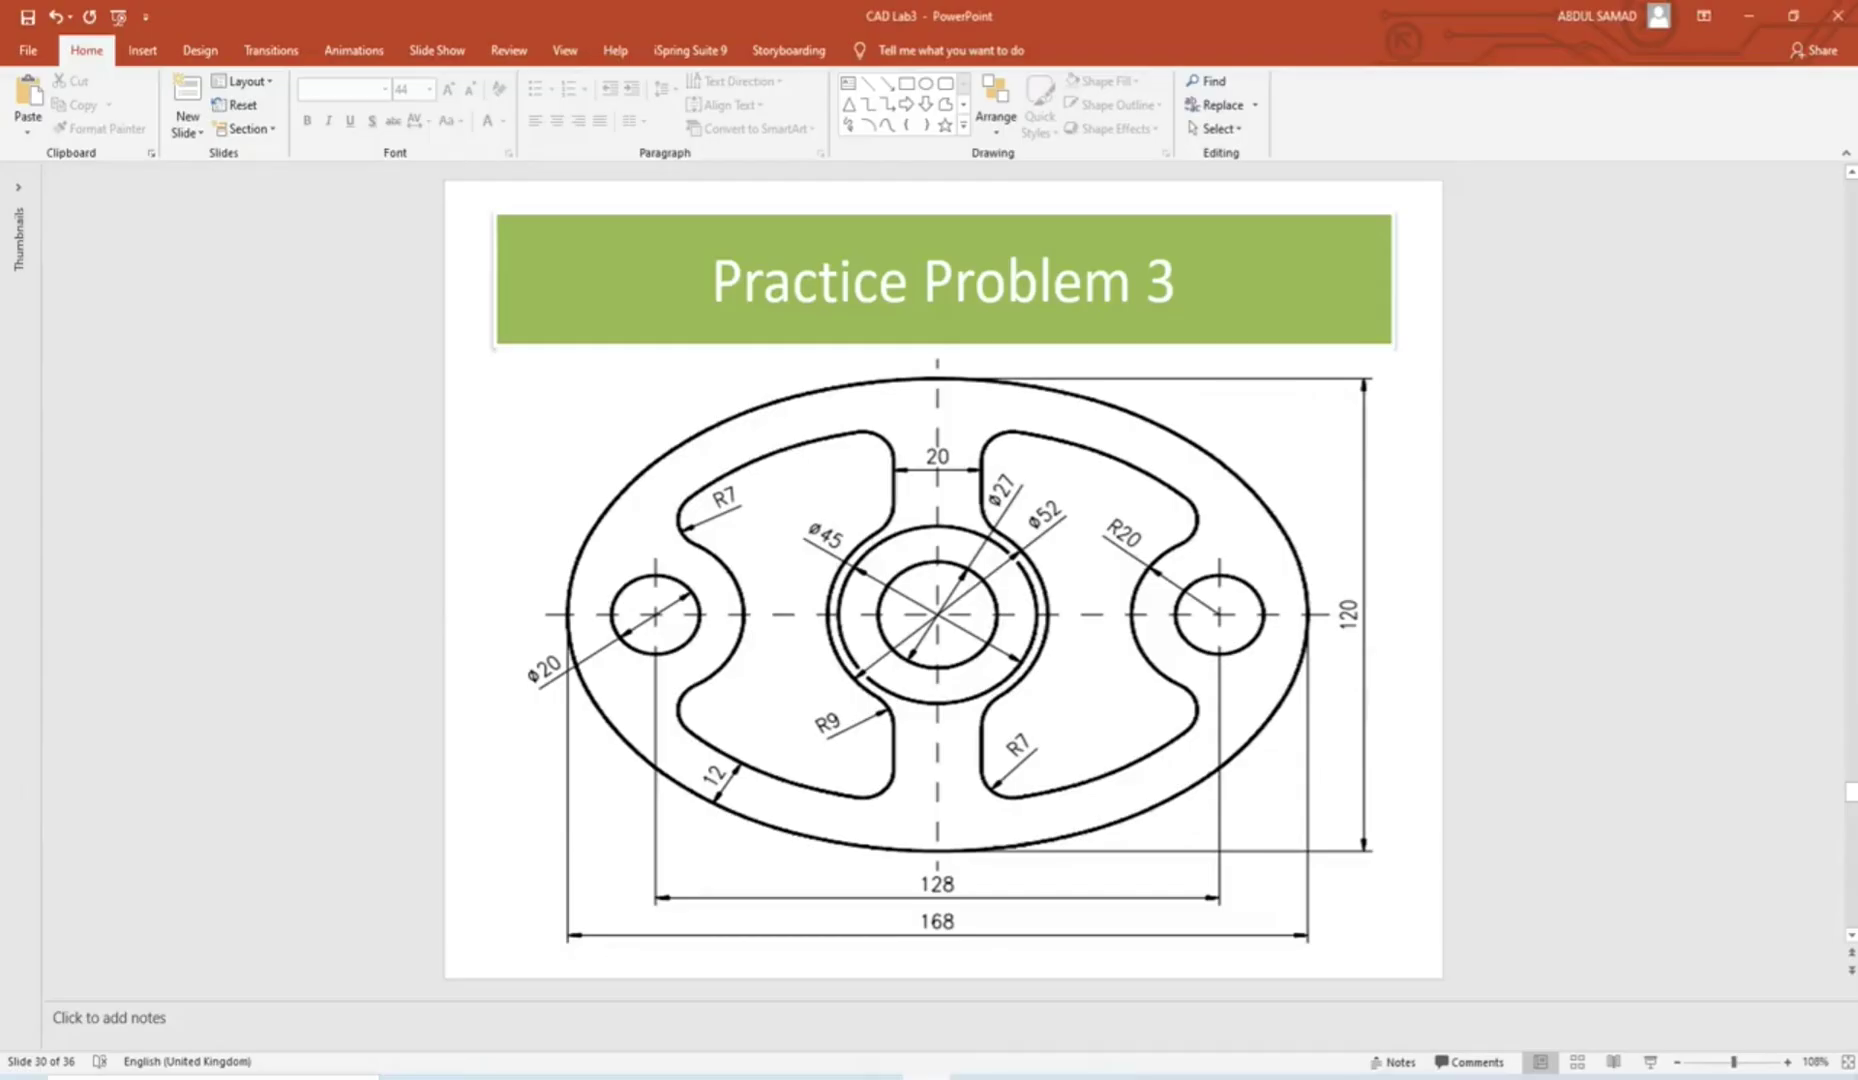
pyautogui.hotkey('alt', 'Tab')
pyautogui.moveTo(1041, 567); pyautogui.dragTo(576, 587, button='middle')
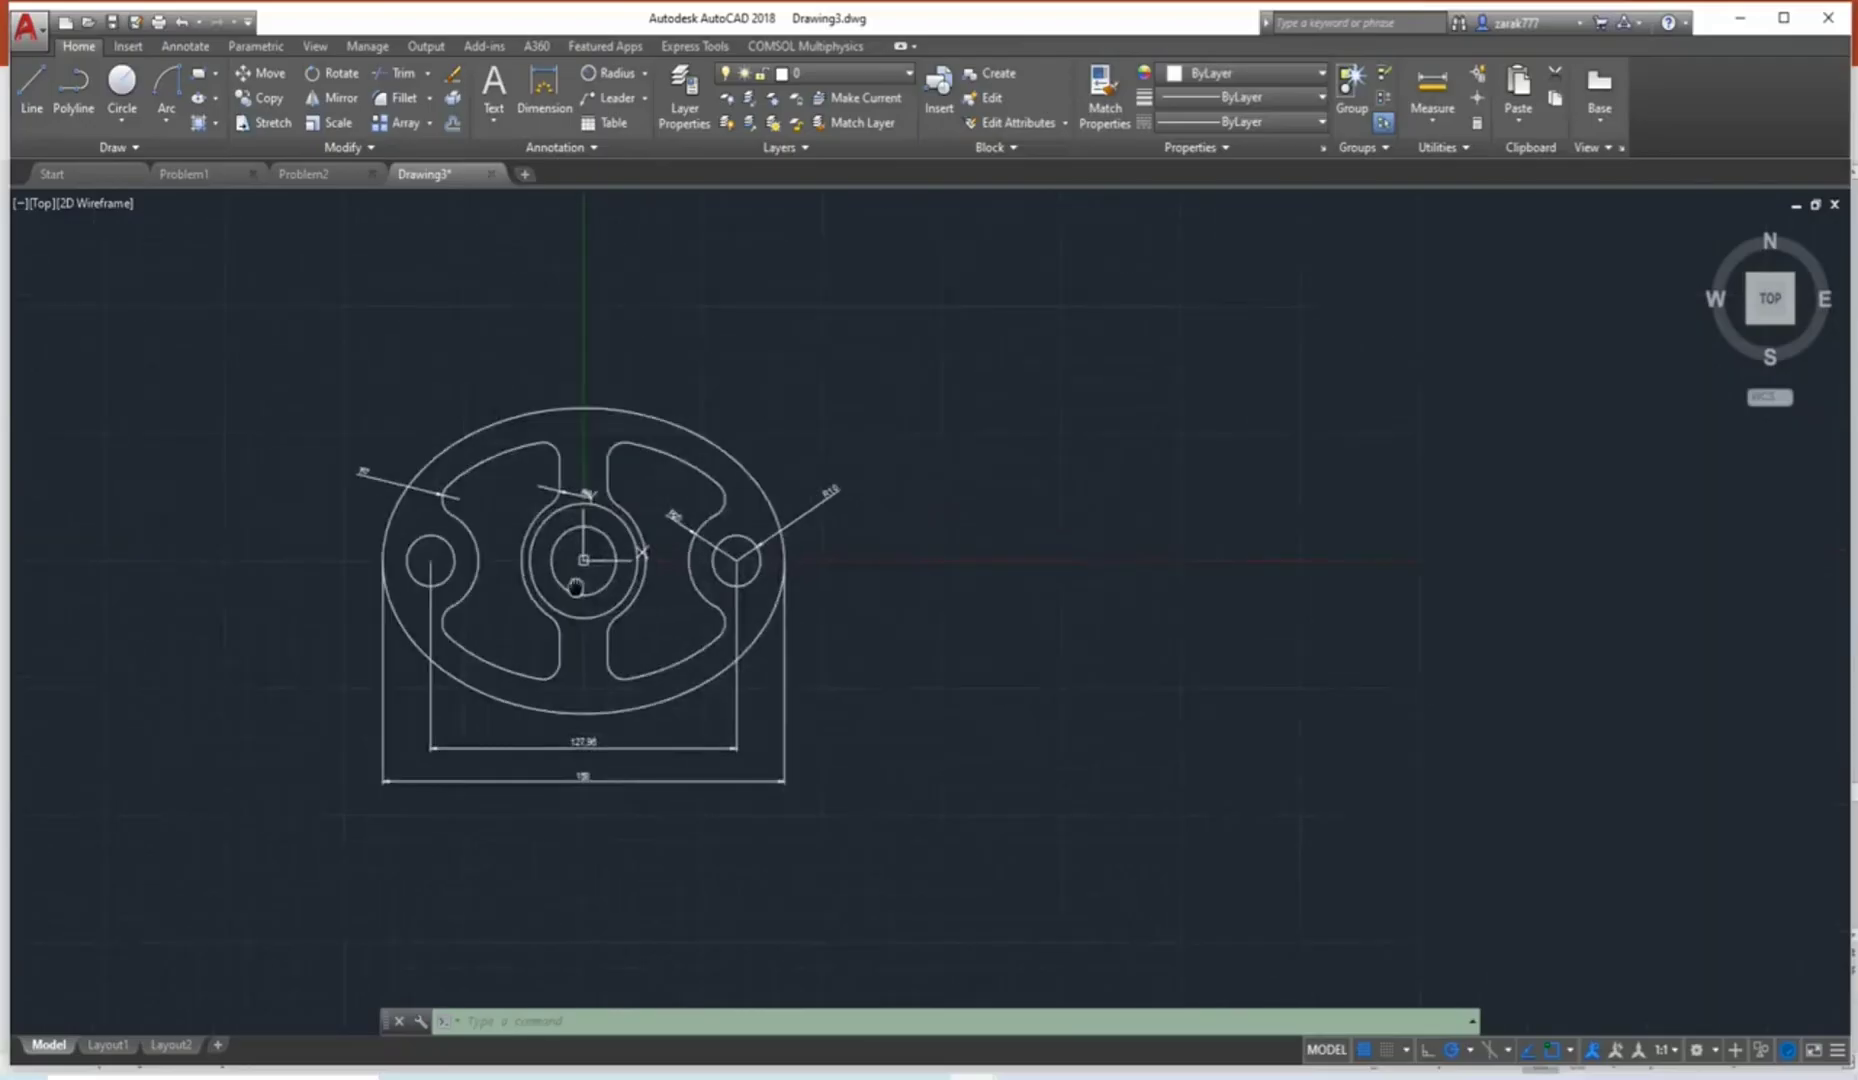
pyautogui.scroll(2, 671, 591)
pyautogui.scroll(2, 671, 591)
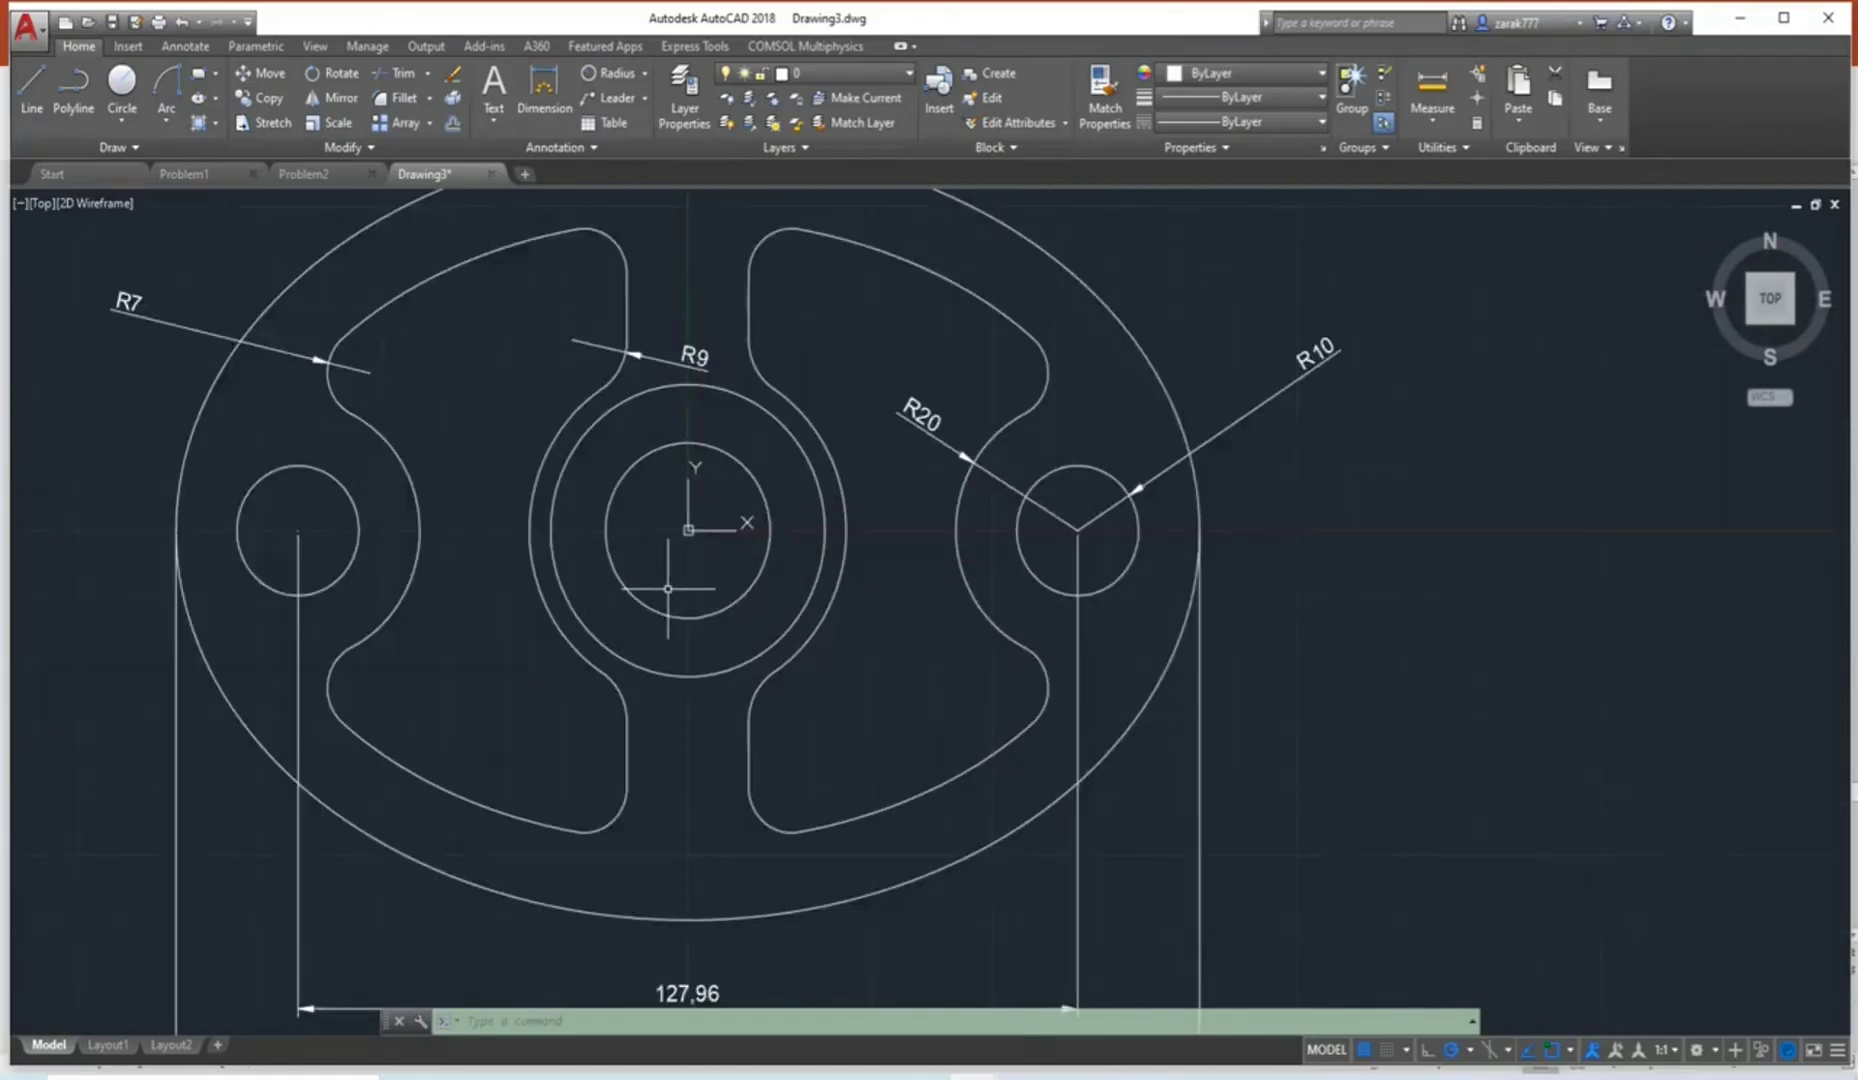
pyautogui.scroll(-4, 668, 589)
pyautogui.scroll(2, 764, 592)
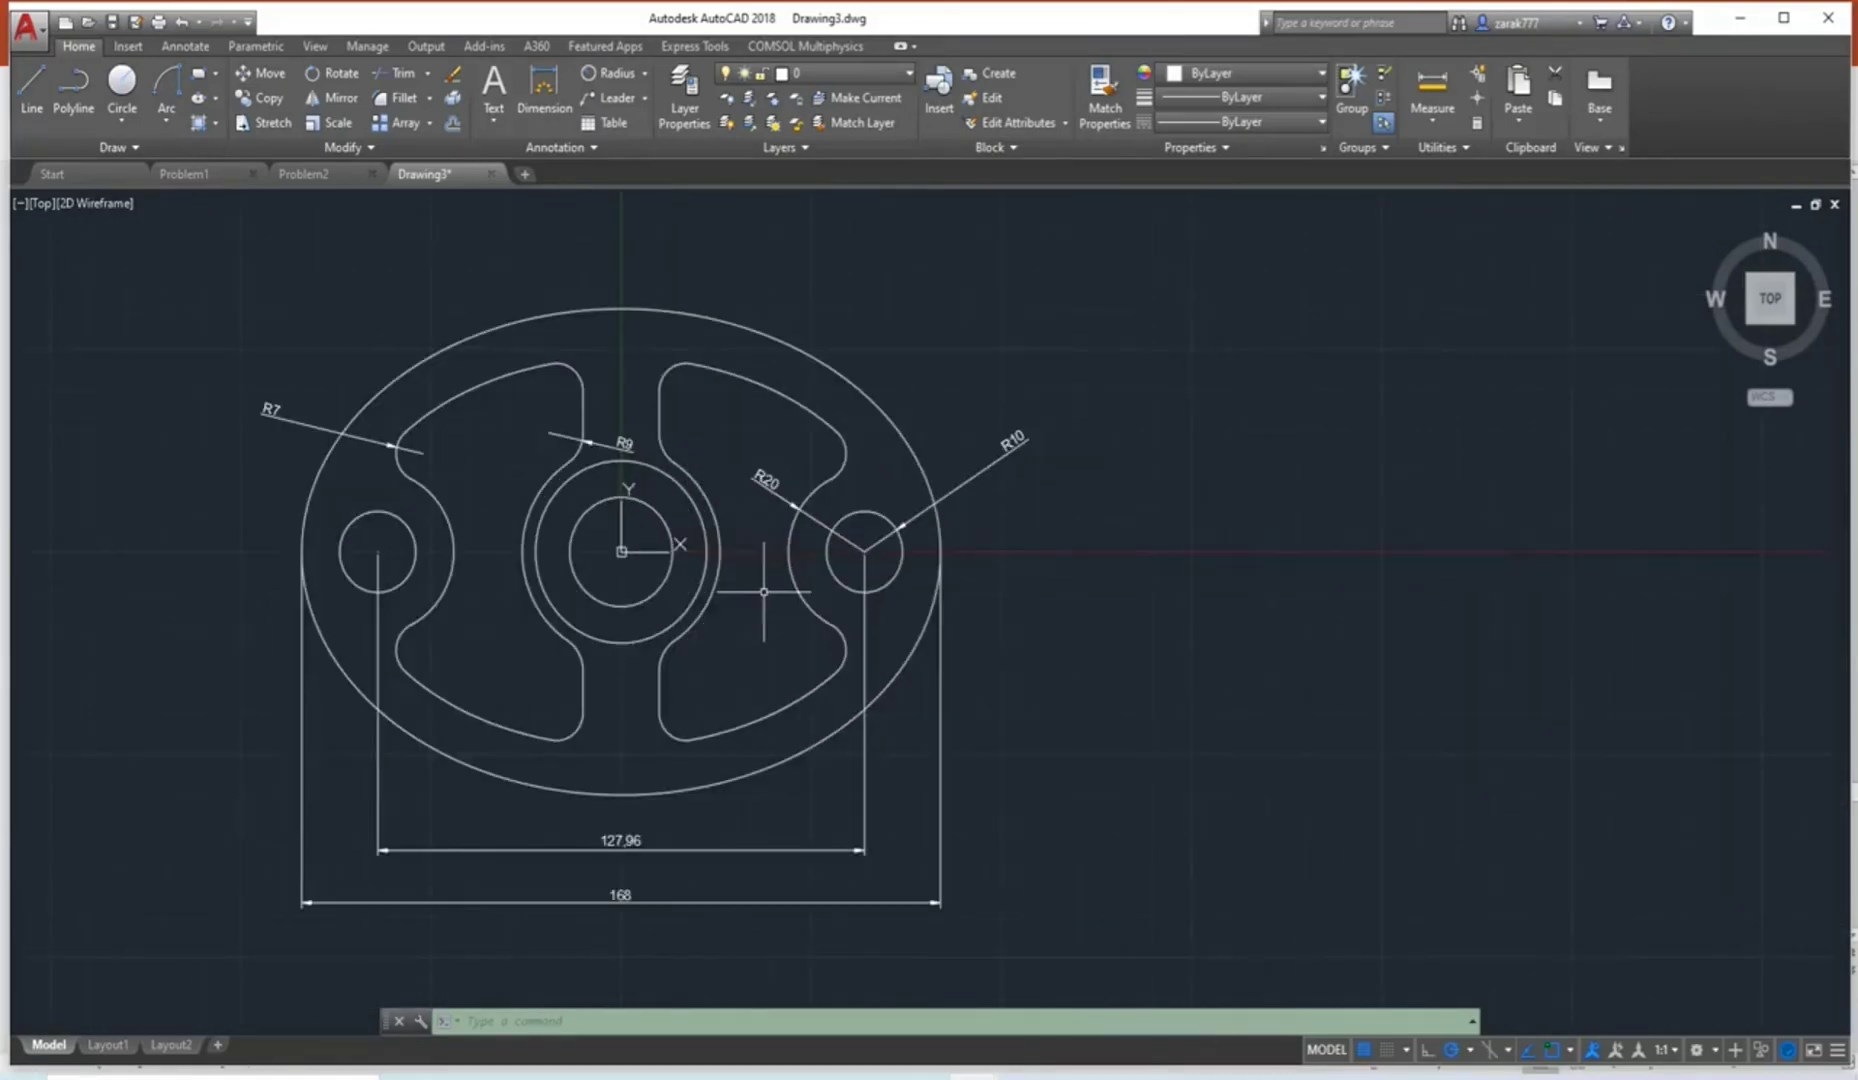
pyautogui.moveTo(764, 592); pyautogui.dragTo(809, 627, button='middle')
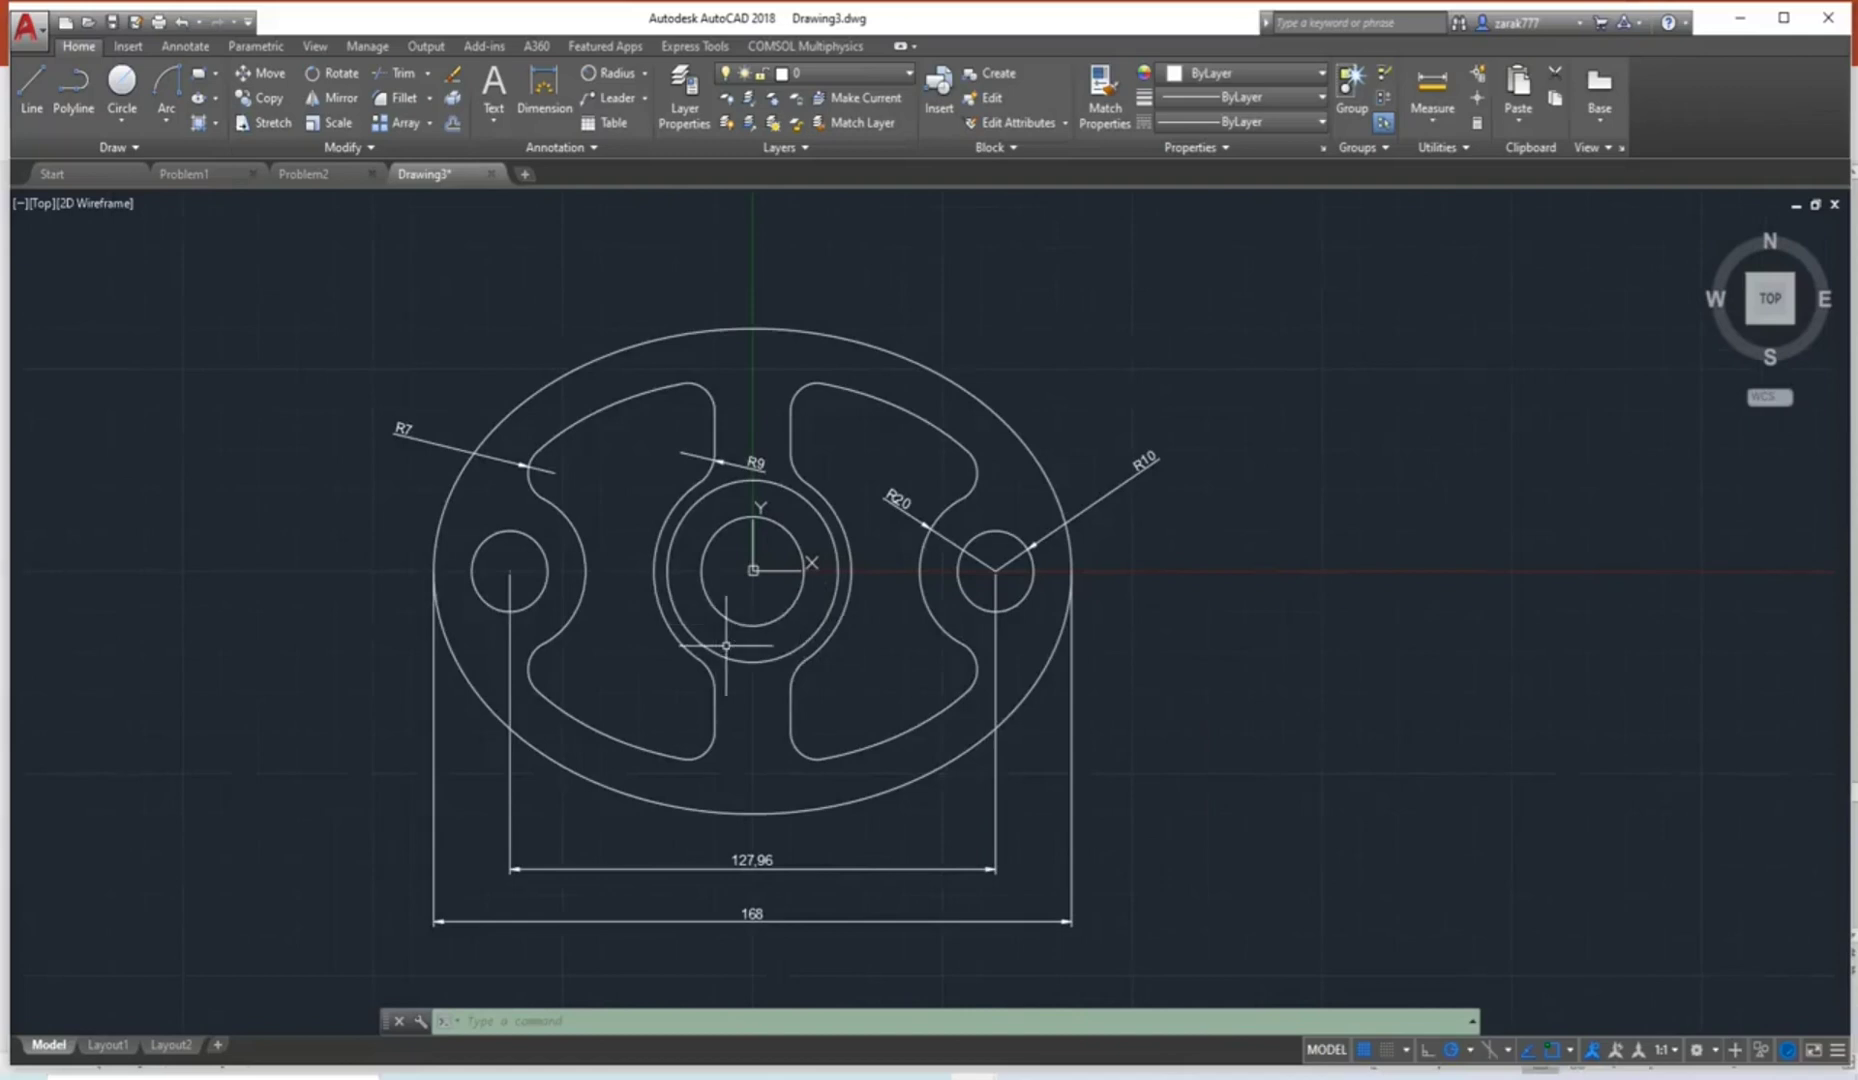
pyautogui.moveTo(731, 638); pyautogui.dragTo(723, 553, button='middle')
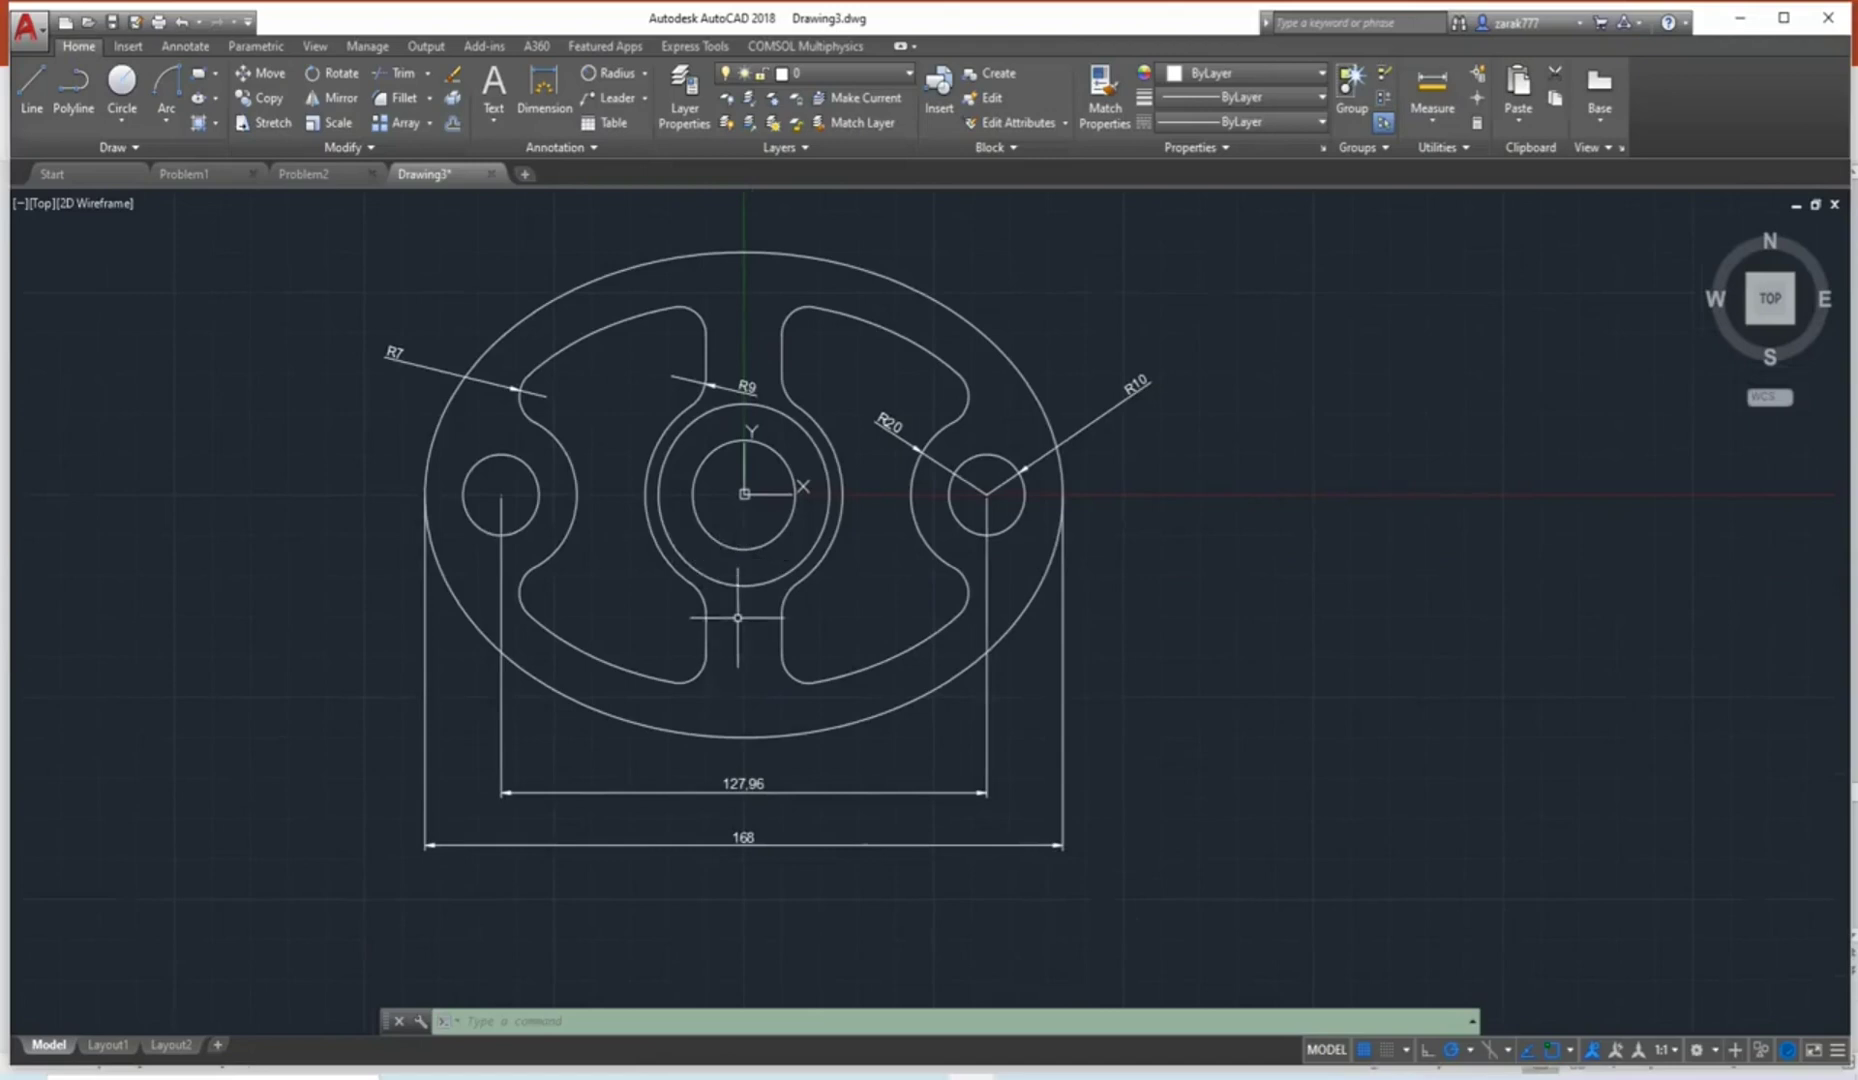
pyautogui.scroll(2, 738, 617)
pyautogui.scroll(-2, 738, 617)
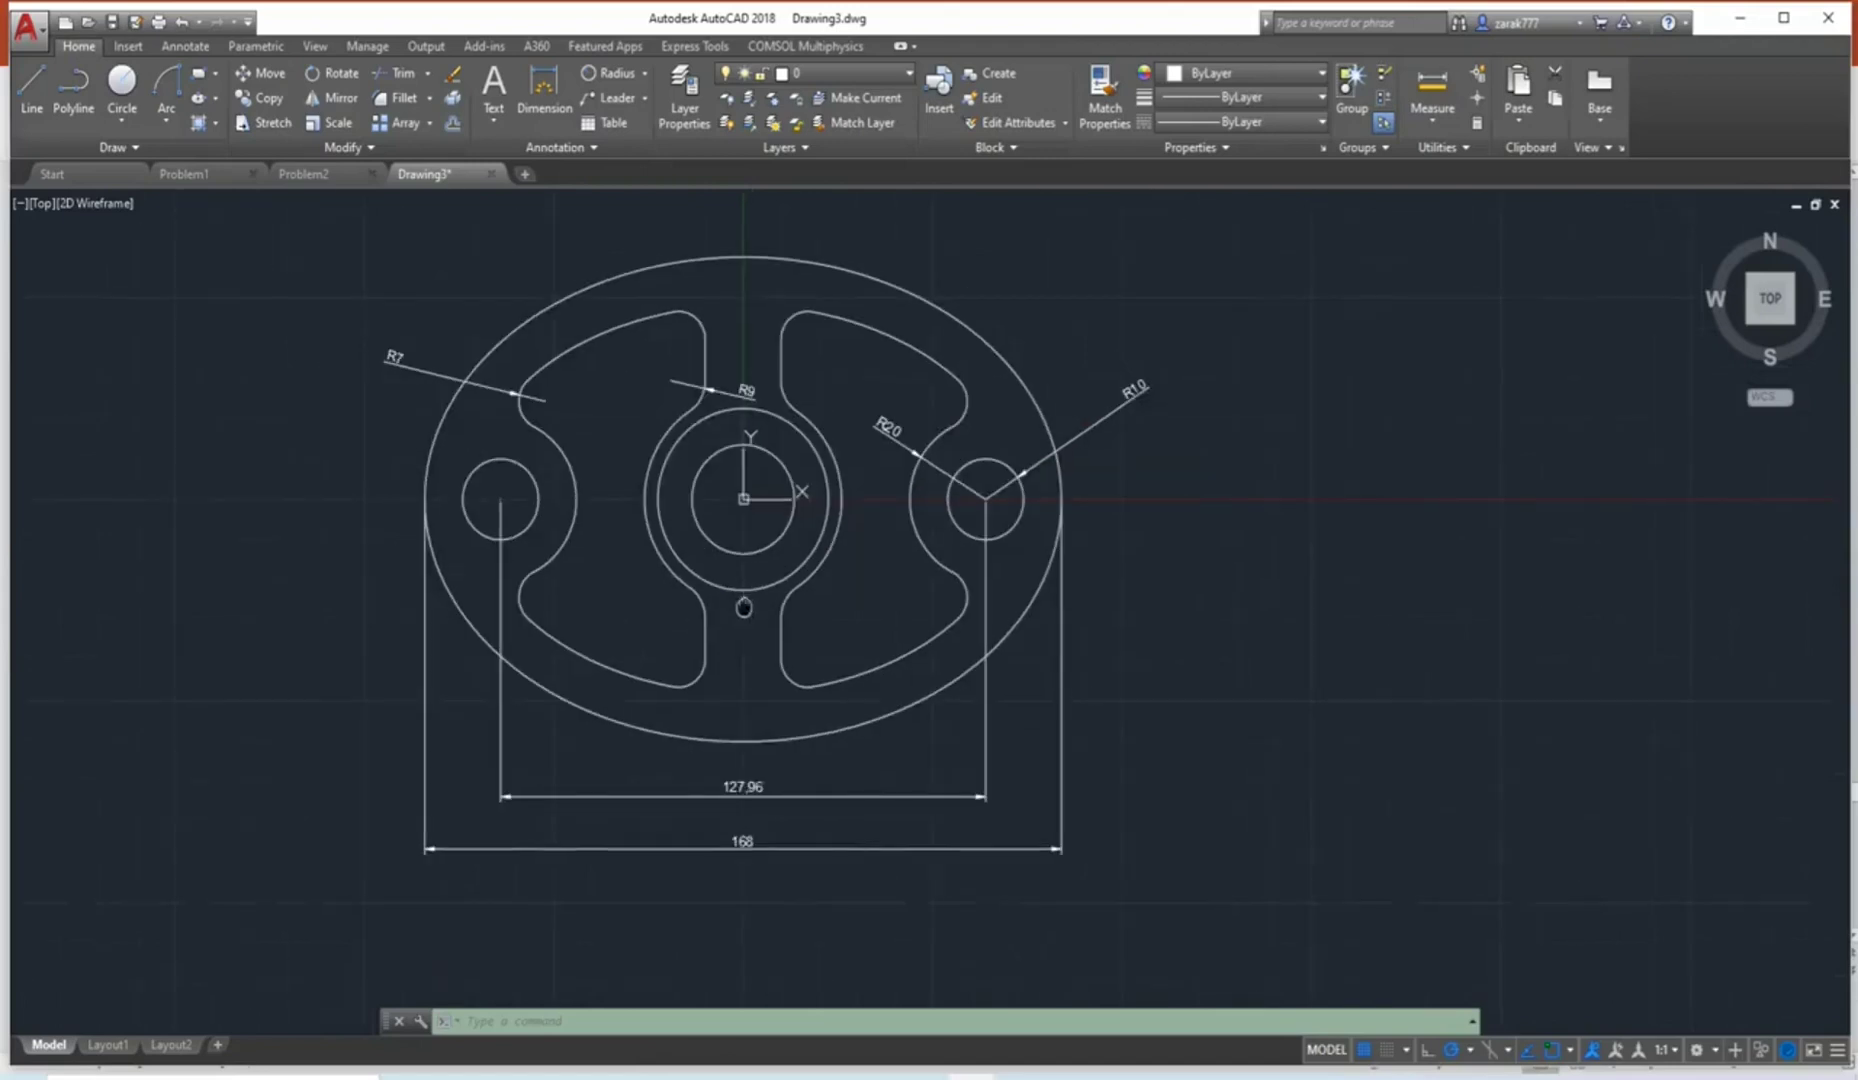
pyautogui.moveTo(743, 607); pyautogui.dragTo(747, 627, button='middle')
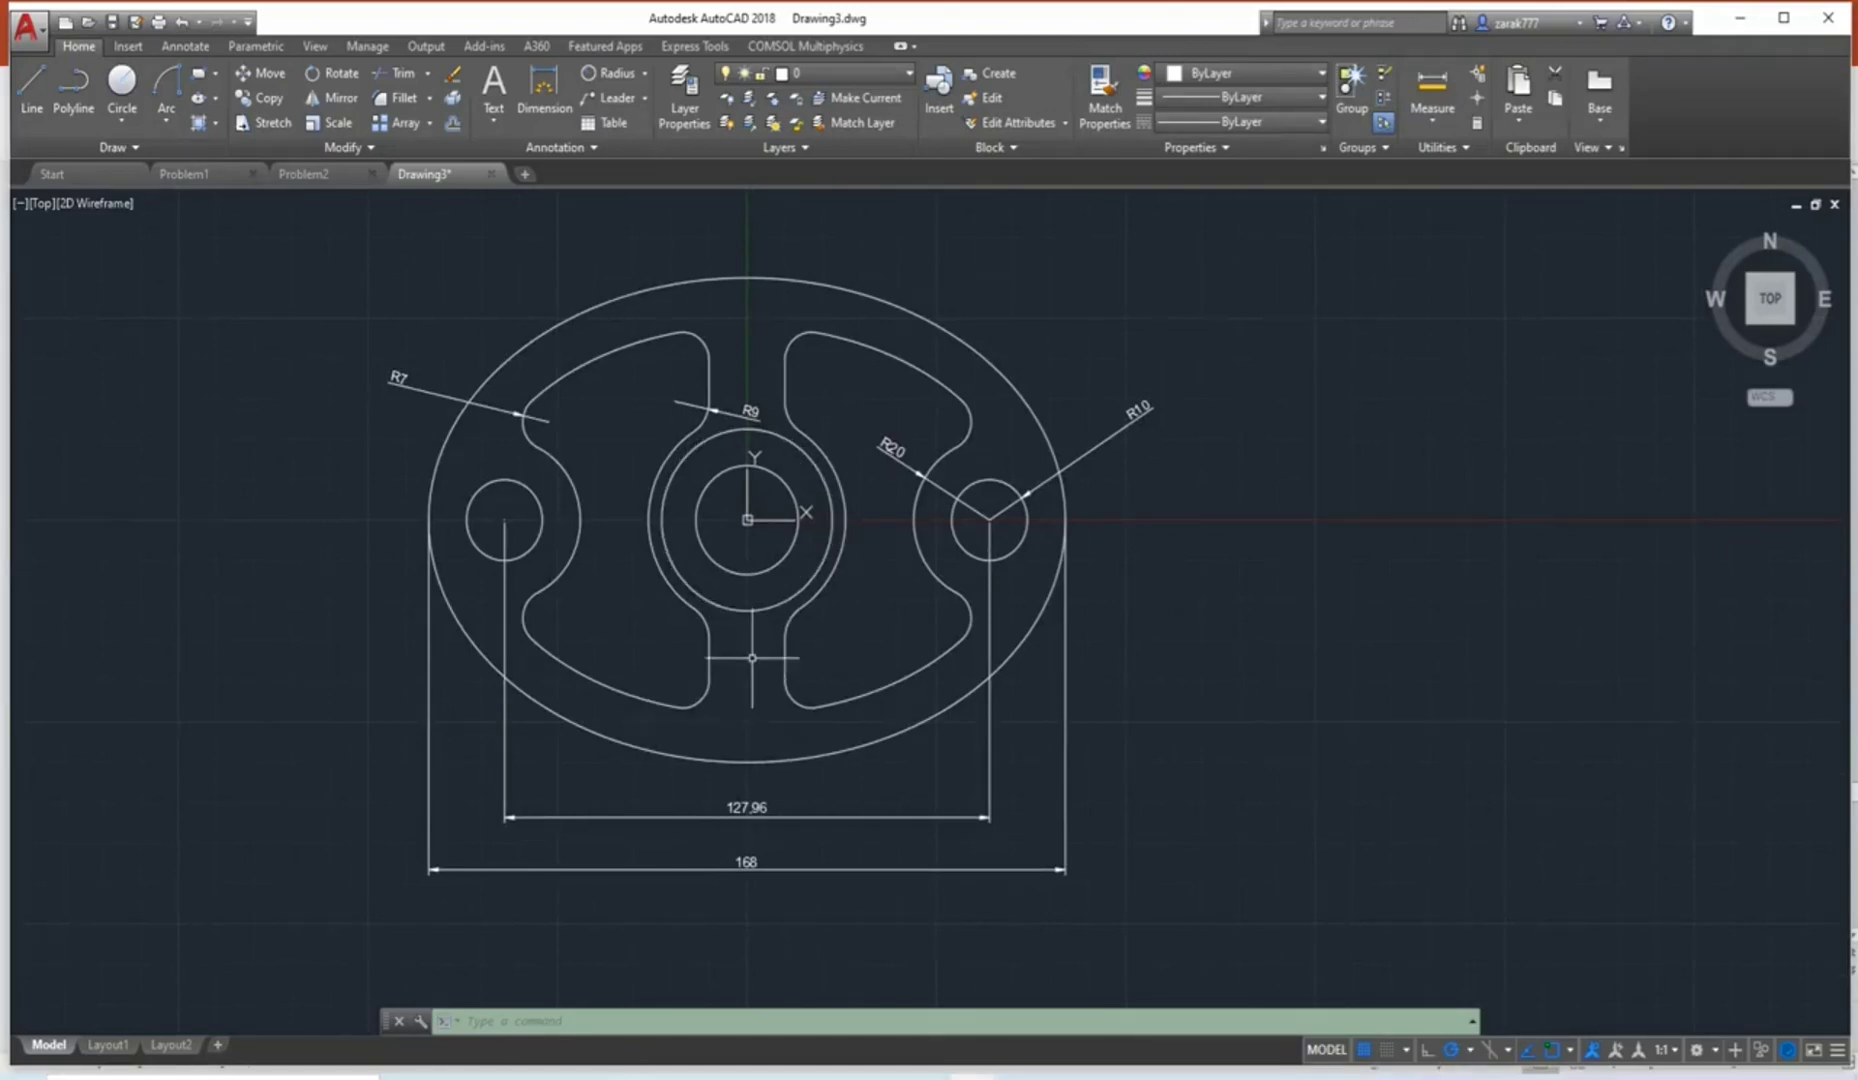
pyautogui.scroll(2, 752, 657)
pyautogui.scroll(-2, 750, 663)
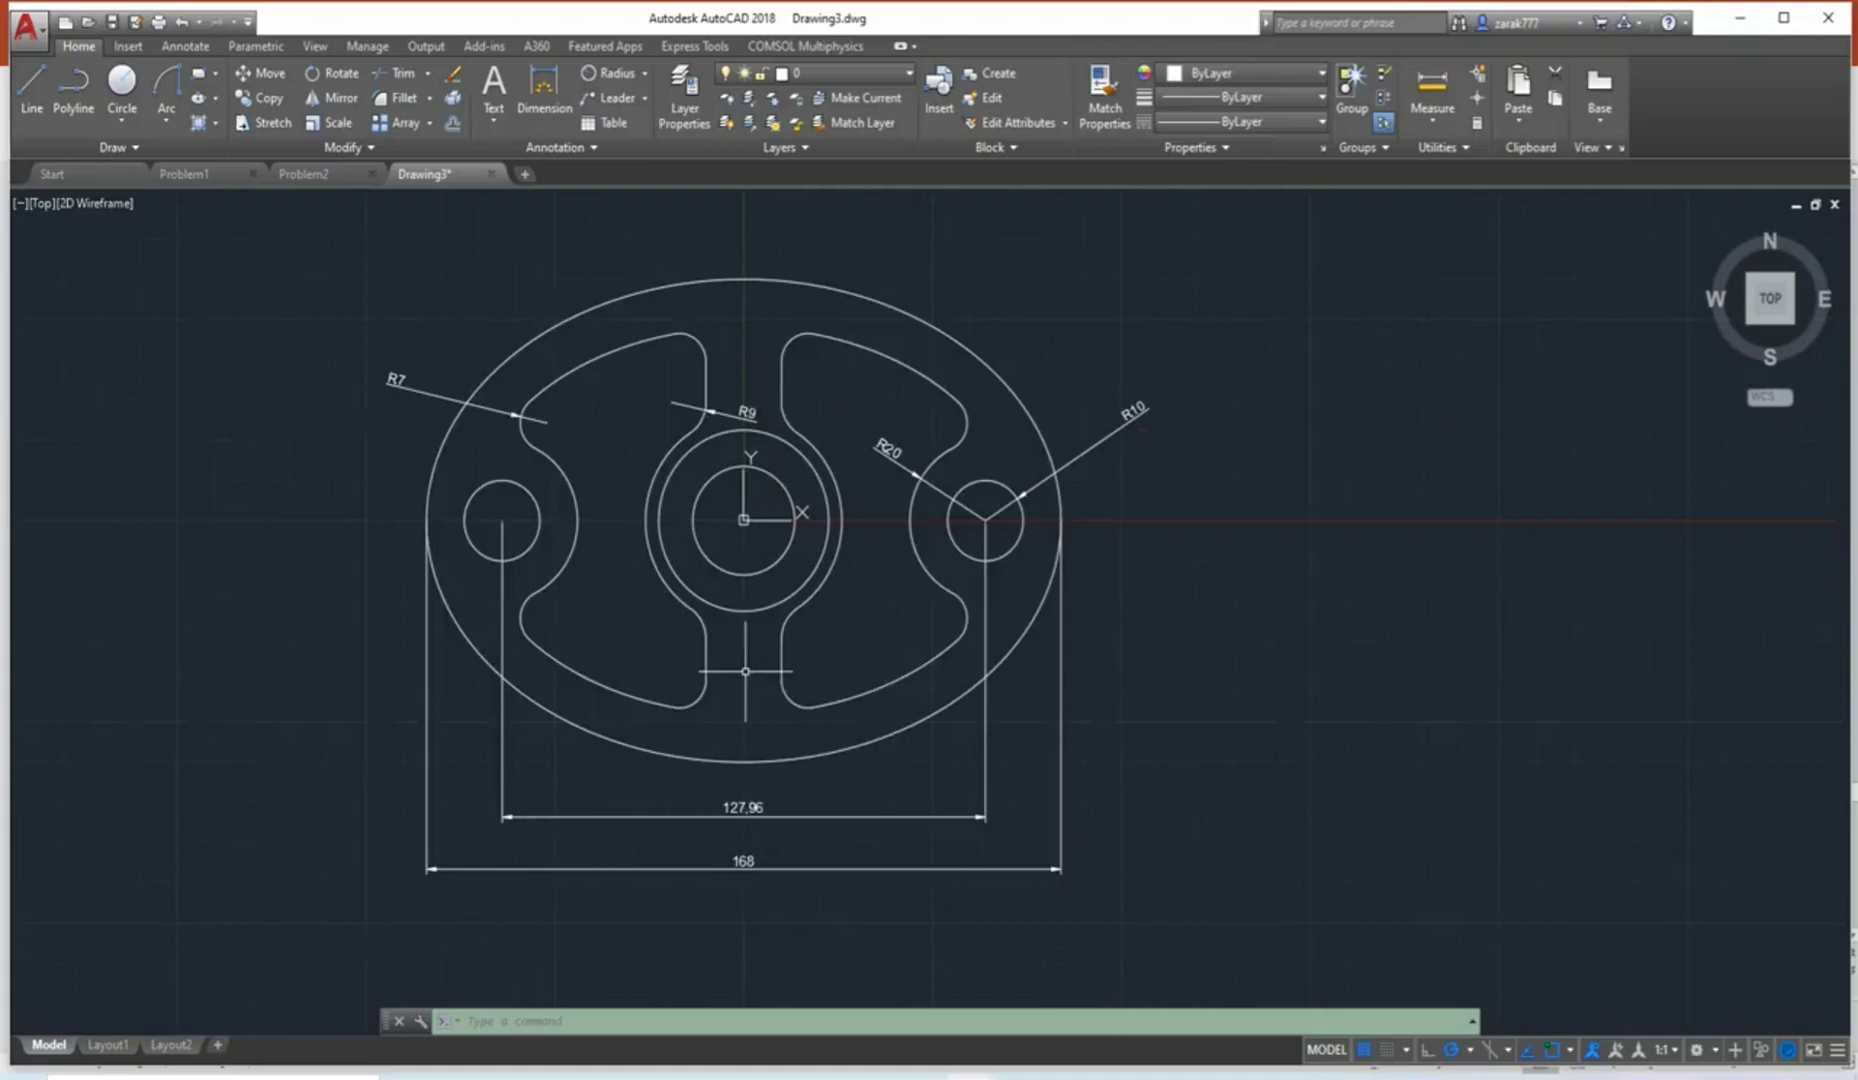